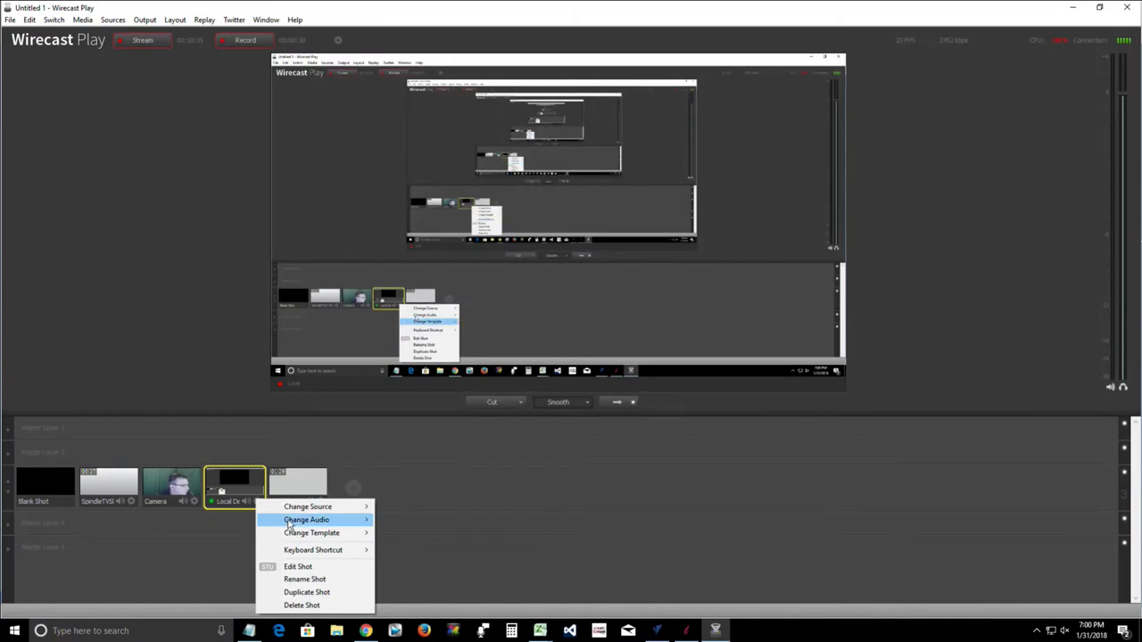
Step: Change the Local Desktop shot's audio to Microphone (Yeti Stereo Microphone)
mouse_move(326, 520)
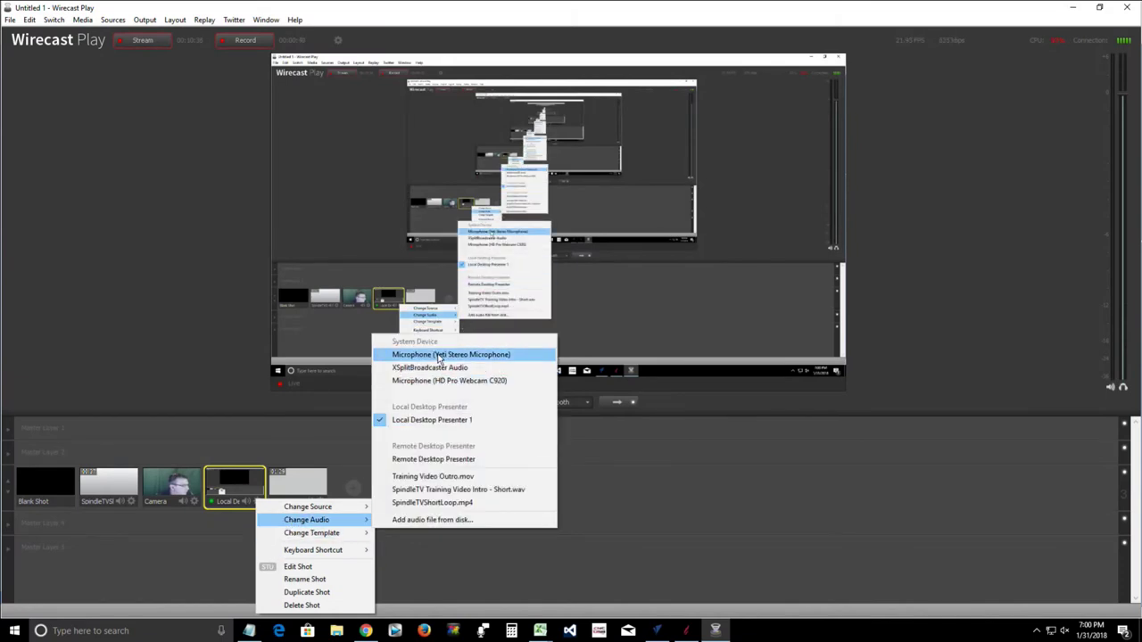
left_click(437, 355)
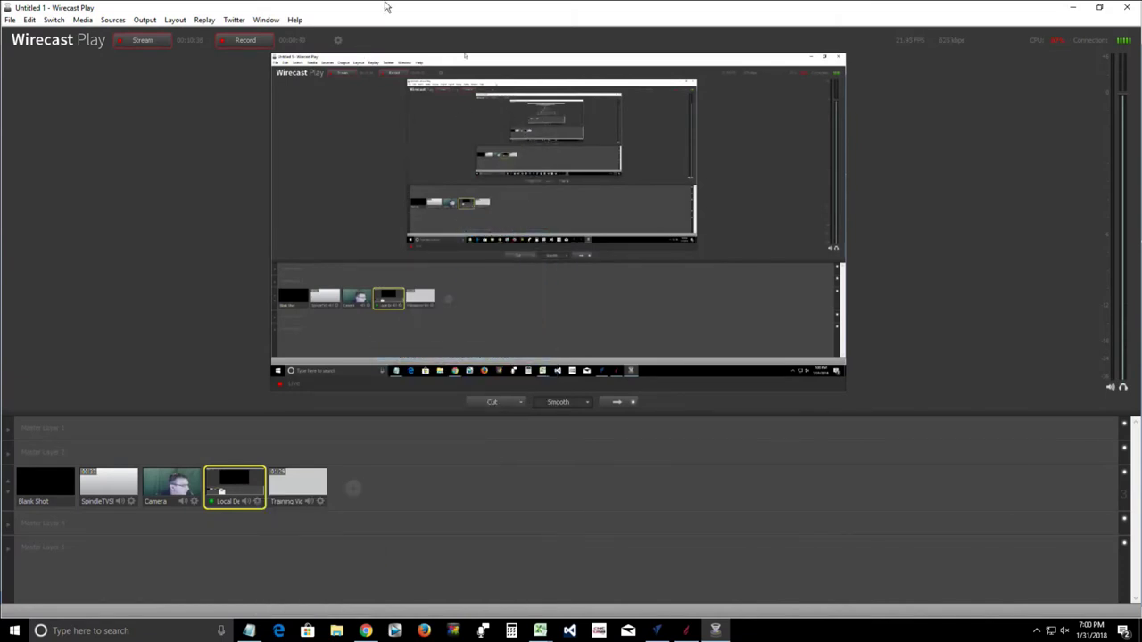
Step: Restore the Wirecast window, drag it aside, and hide it to reveal the Aspire project
double_click(432, 13)
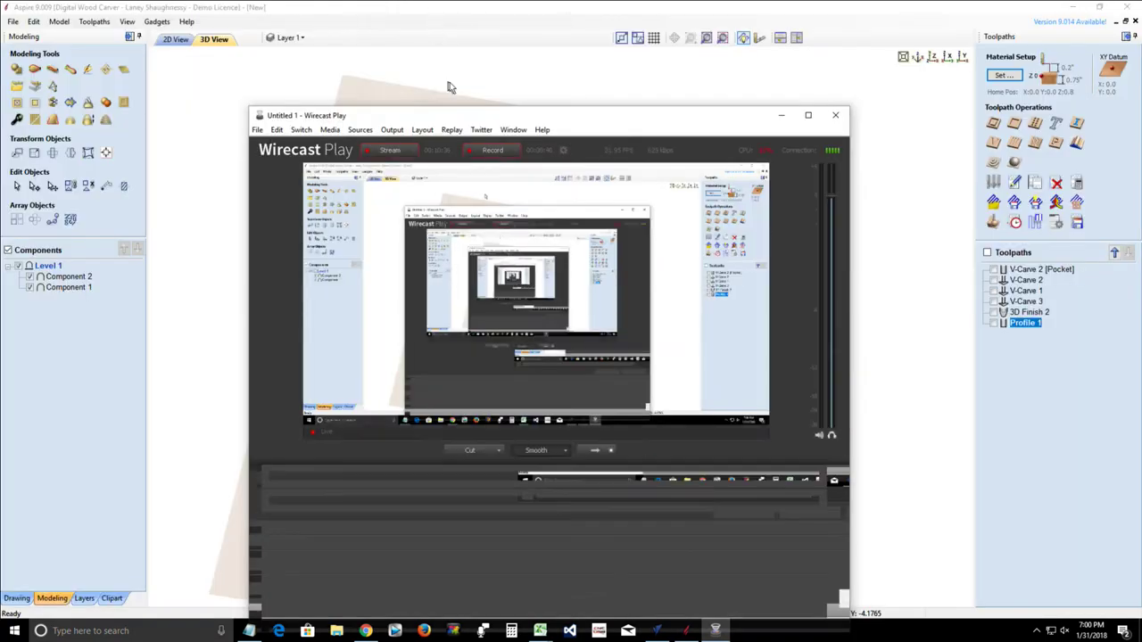
left_click_drag(476, 117, 1078, 132)
key("alt+Tab")
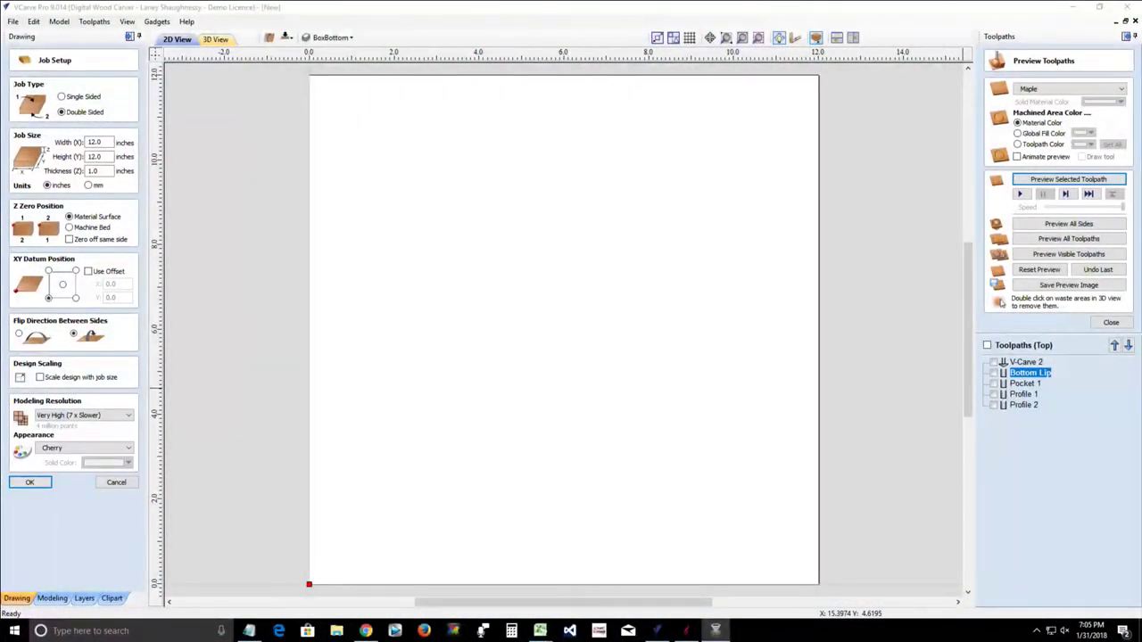
Step: Select the Thickness (Z) value in the double-sided 12 x 12 inch Job Setup
key("alt+Tab")
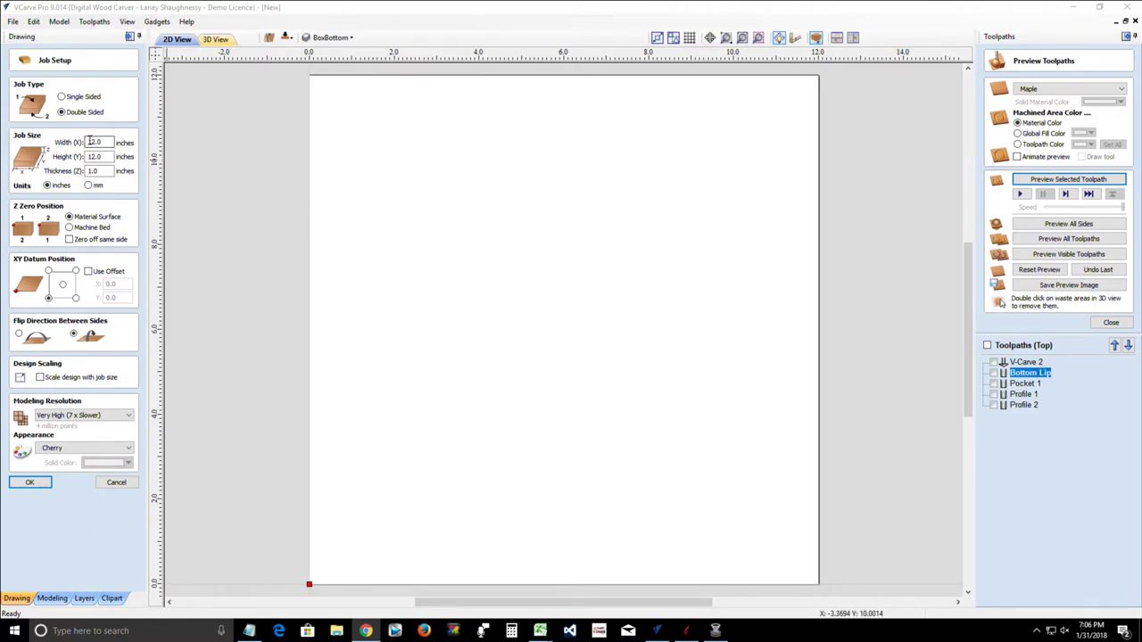
key("Tab")
key("Tab")
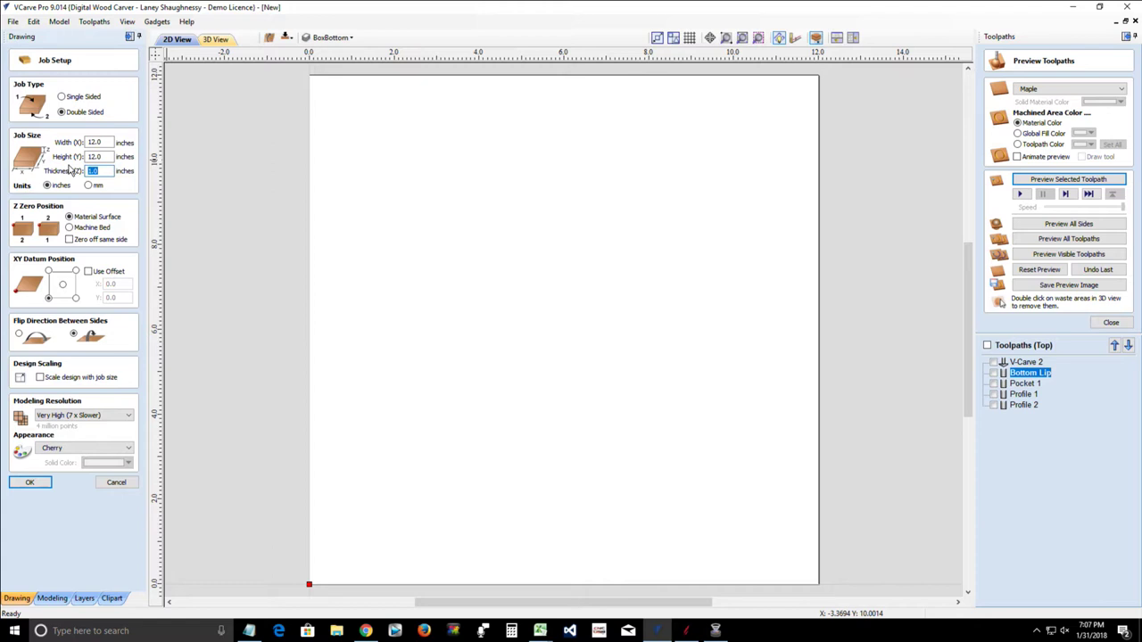
Step: Enter a 1.5 inch Thickness (Z) and tick Zero off same side
type("1.5")
left_click(69, 240)
left_click(69, 240)
Step: Apply the job setup, hide Layer 1, show Layer 2's floral heart, and make Layer 2 active
key("Return")
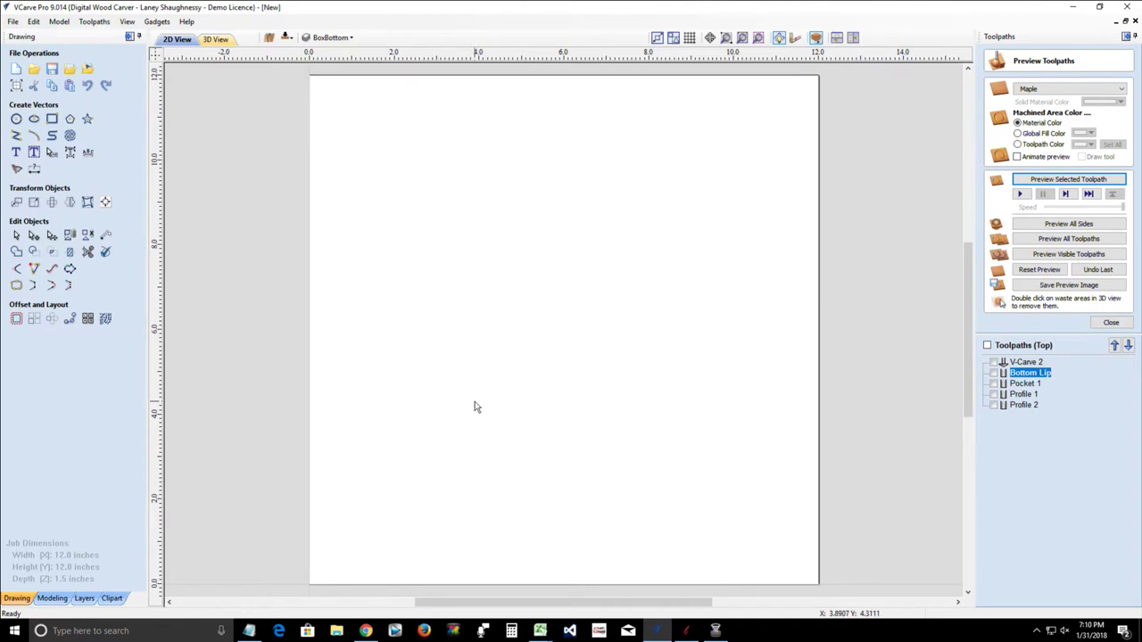
left_click(332, 37)
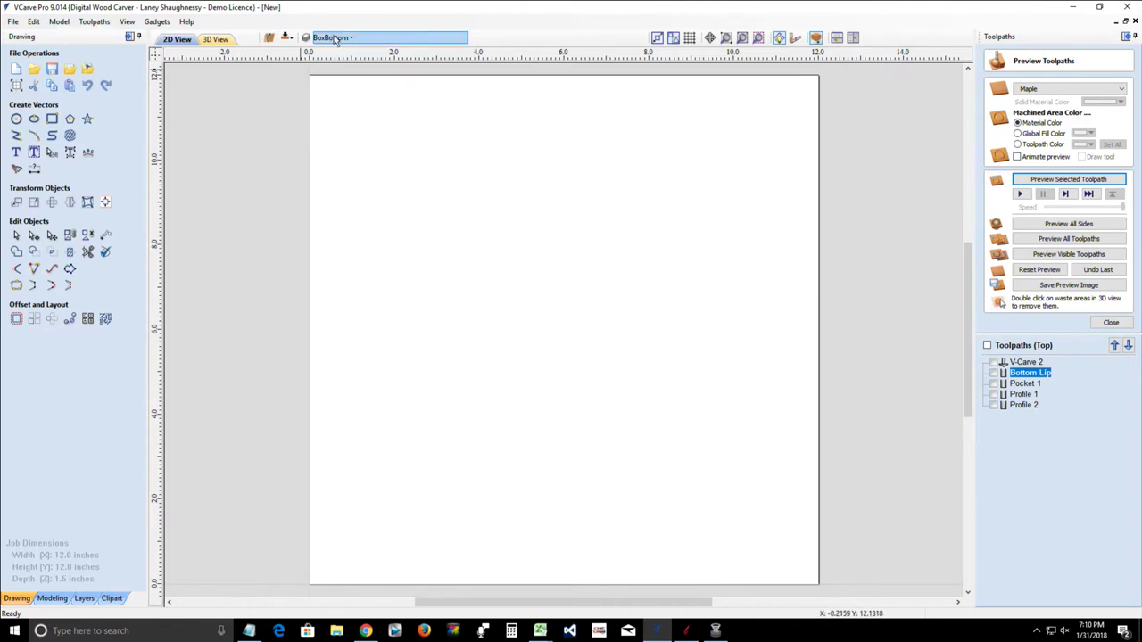
left_click(334, 37)
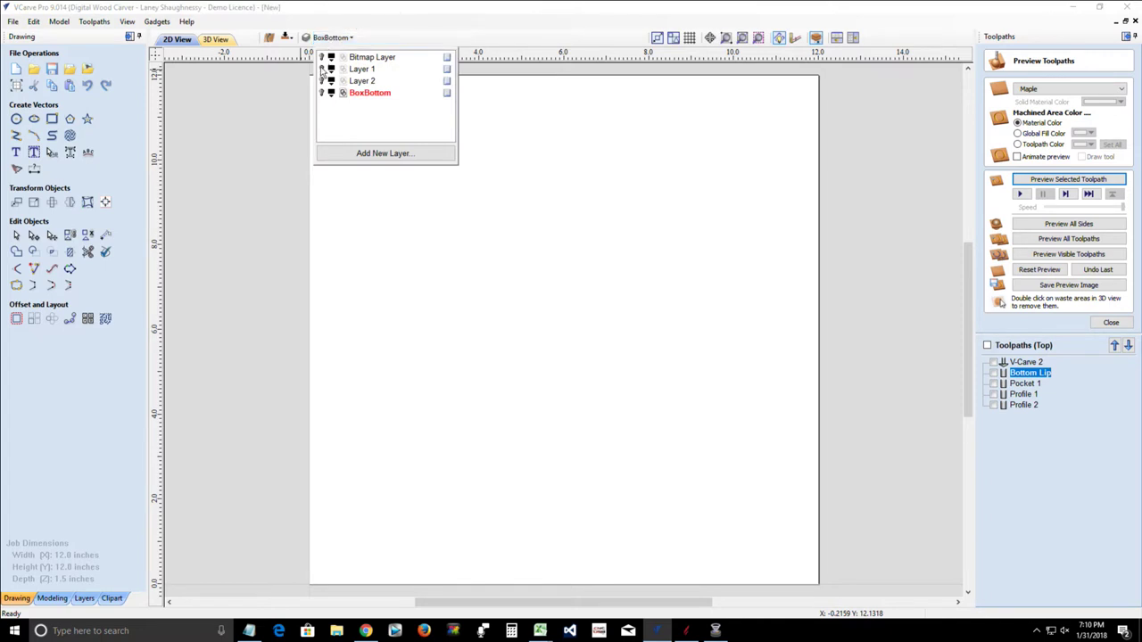
left_click(322, 69)
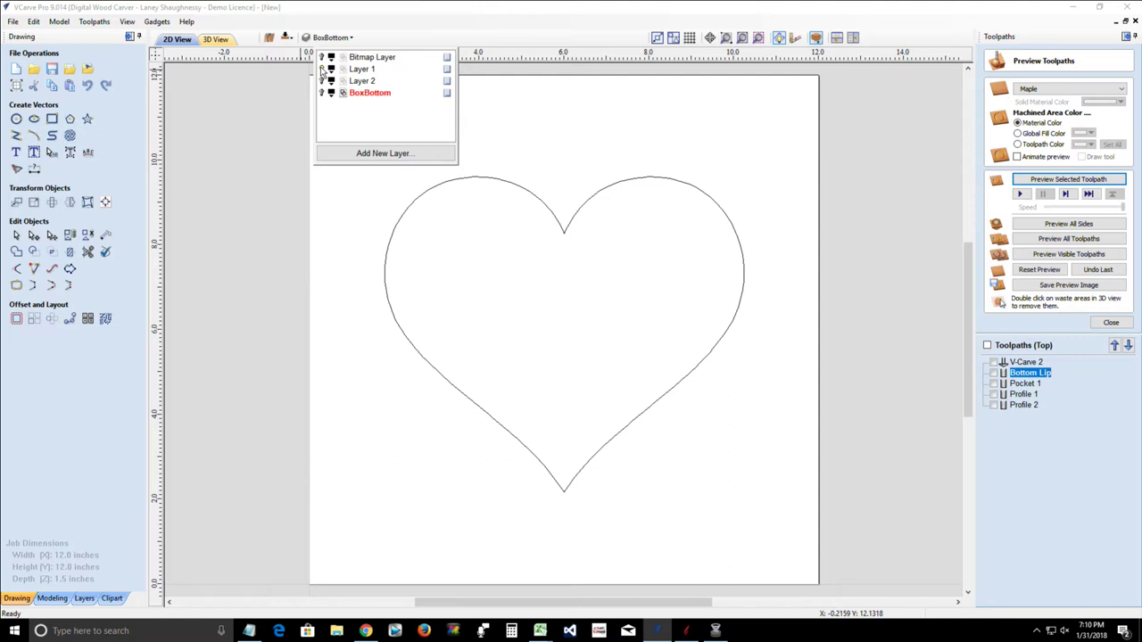
left_click(322, 70)
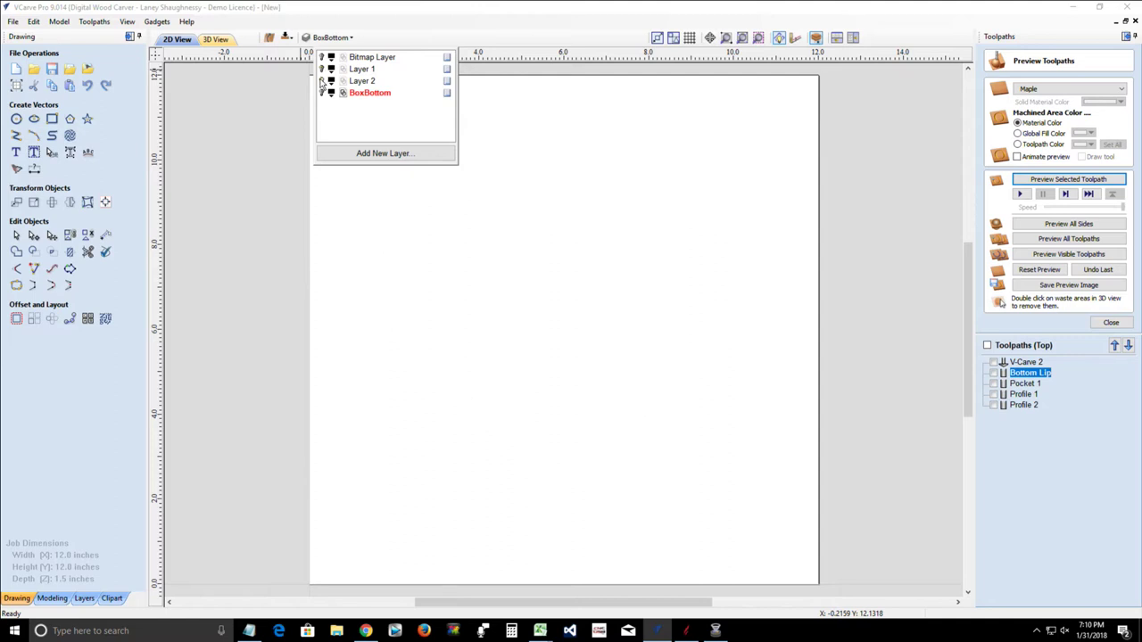
left_click(322, 81)
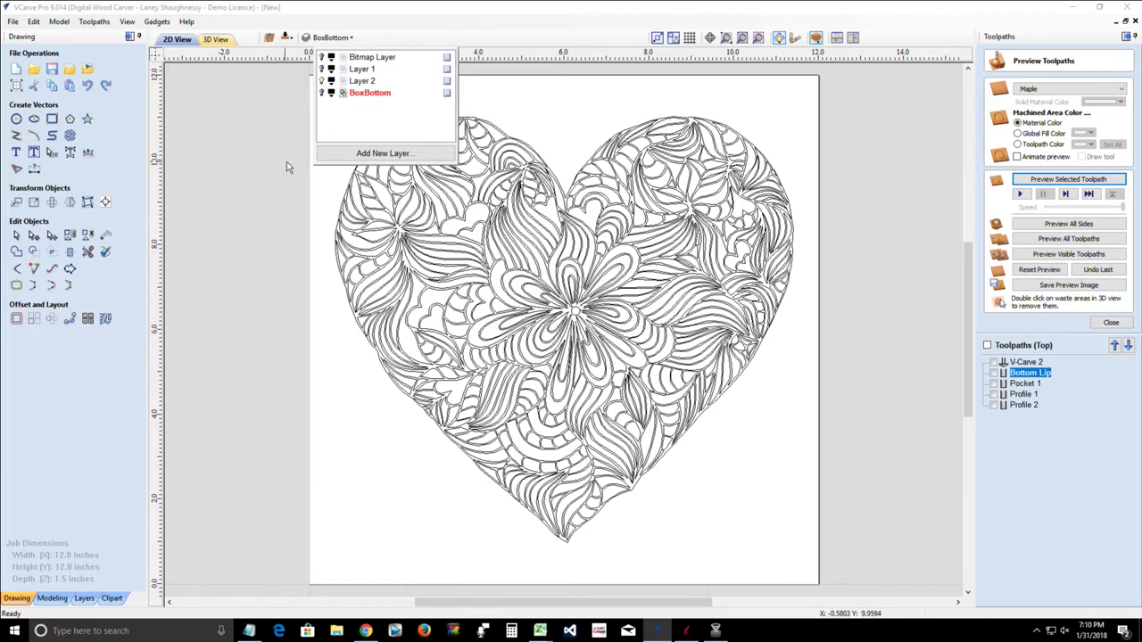
left_click(362, 82)
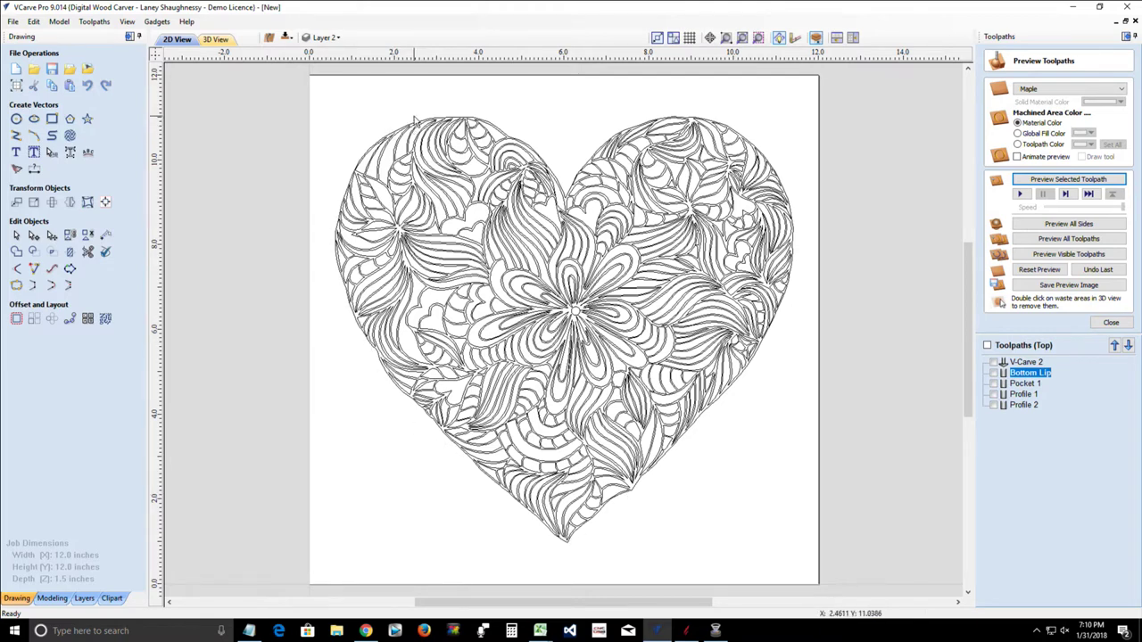
left_click(322, 38)
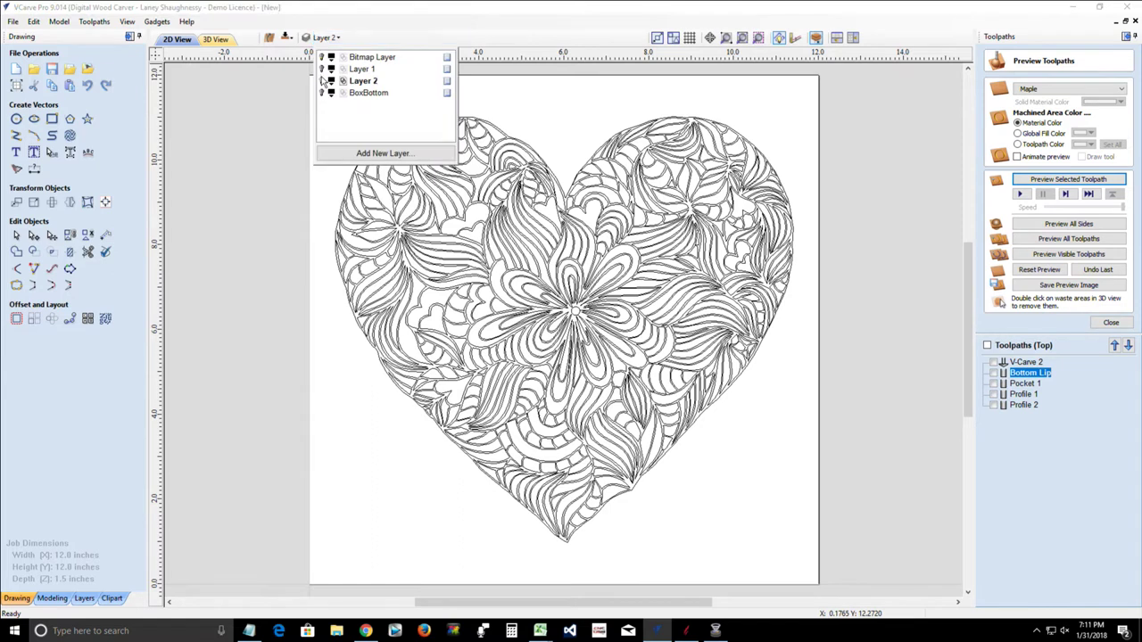
left_click(322, 80)
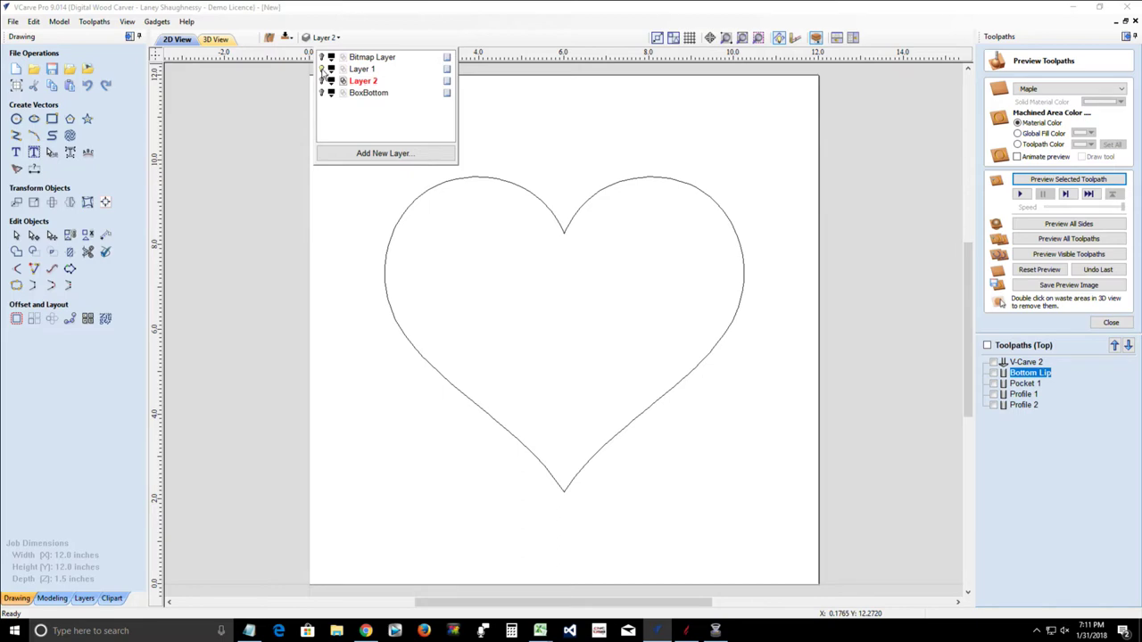
left_click(322, 69)
left_click(322, 80)
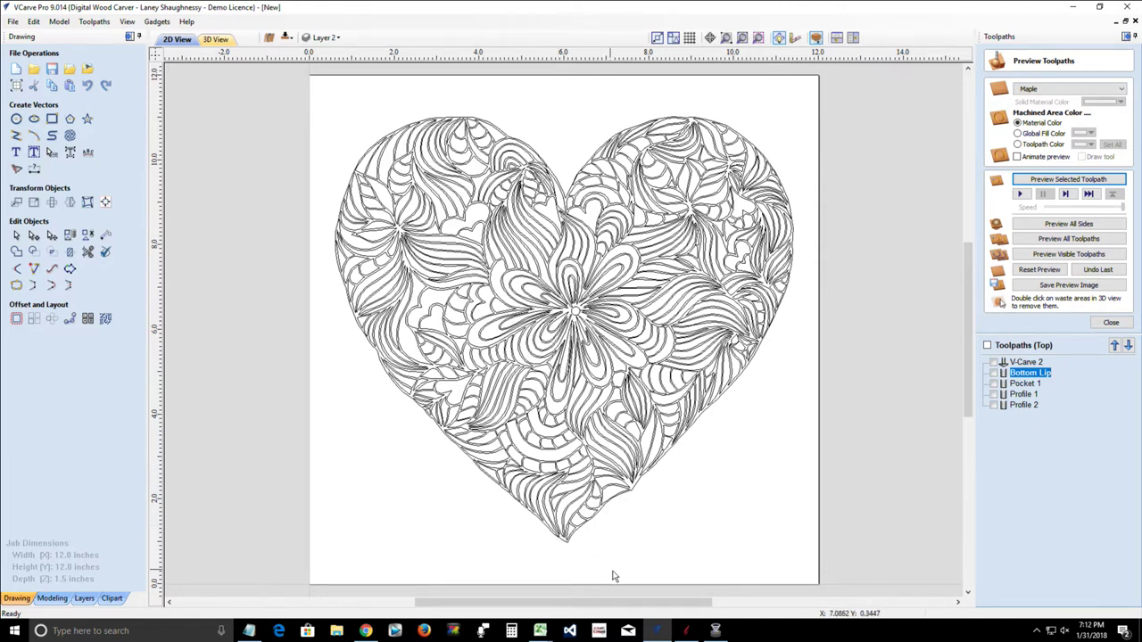
Step: Tilt the 3D view to look down on the domed floral heart relief
left_click(686, 630)
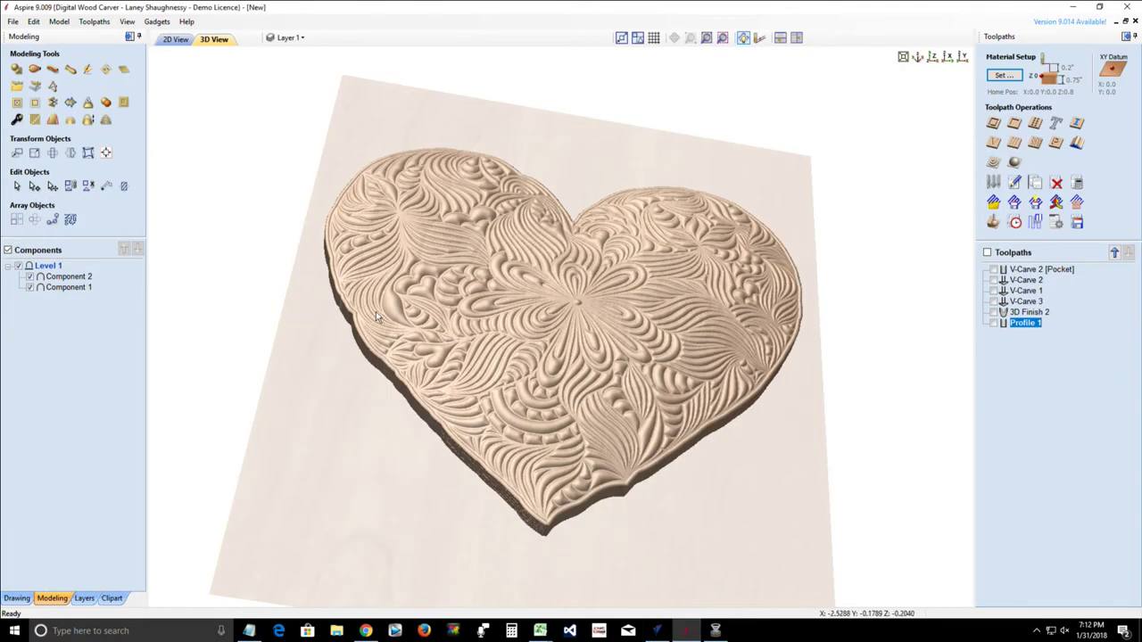
left_click_drag(375, 312, 344, 348)
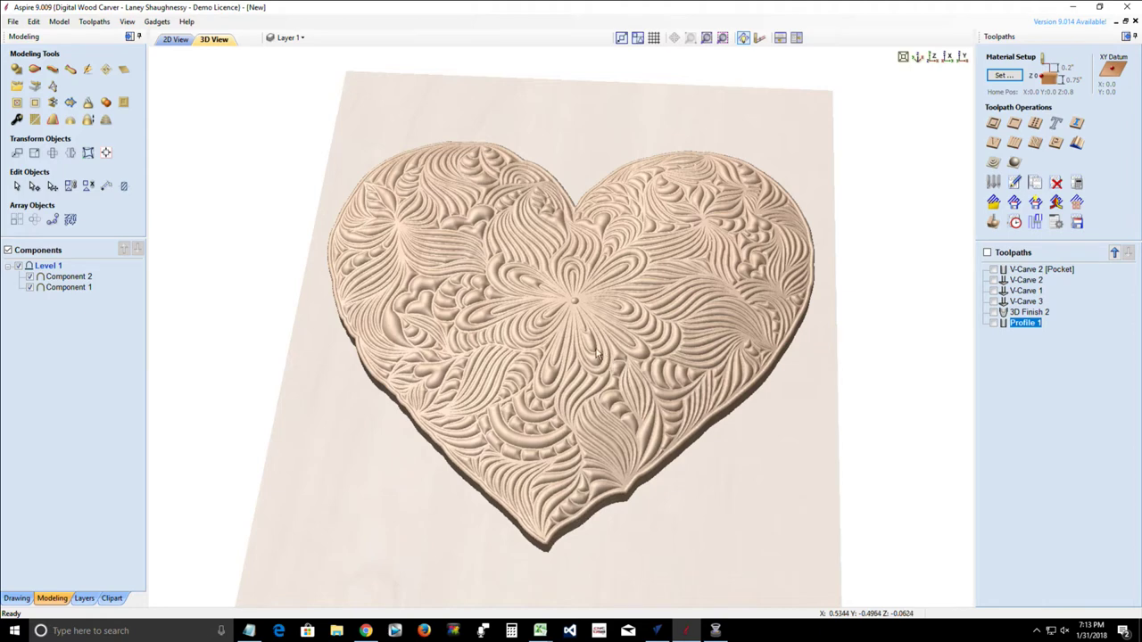
Step: Switch back to the 2D view and hide Component 1
left_click(176, 41)
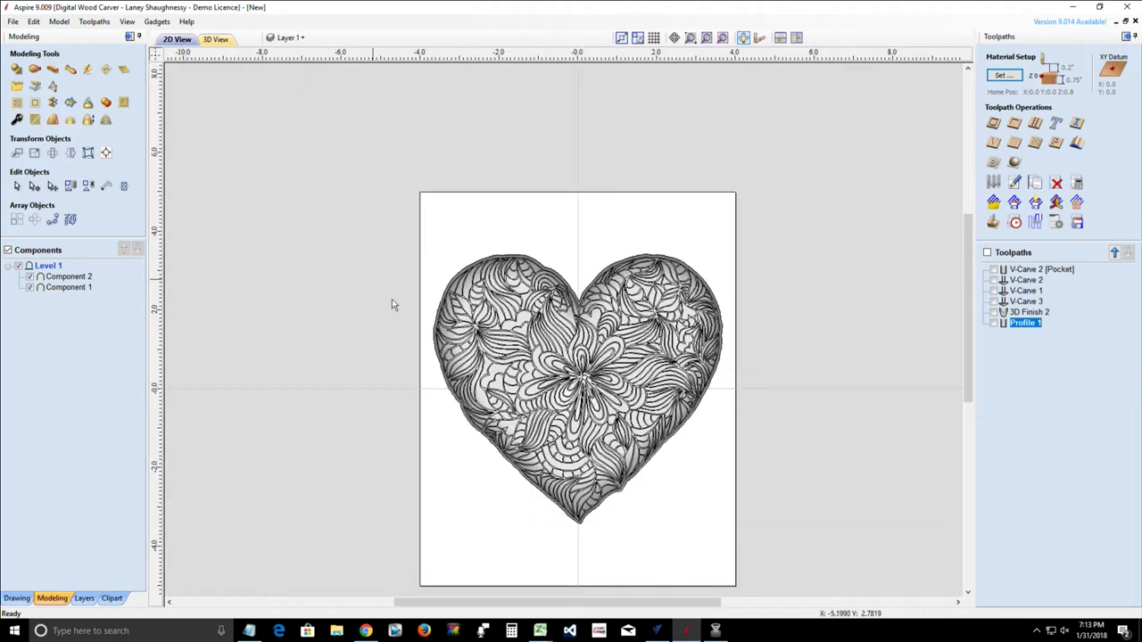
left_click(30, 287)
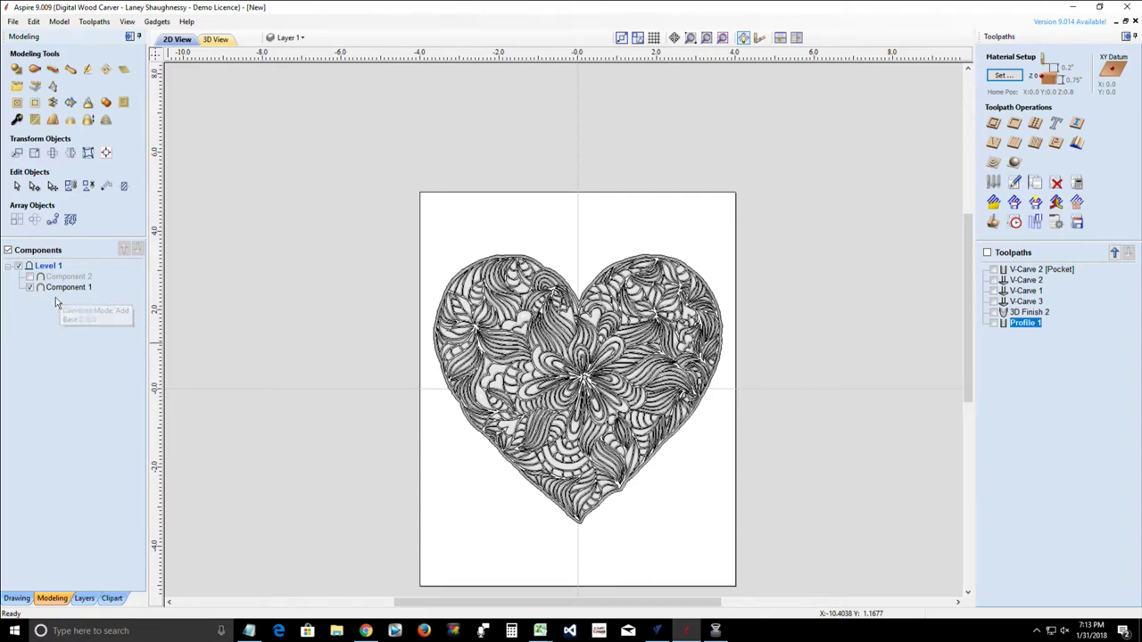
left_click(29, 287)
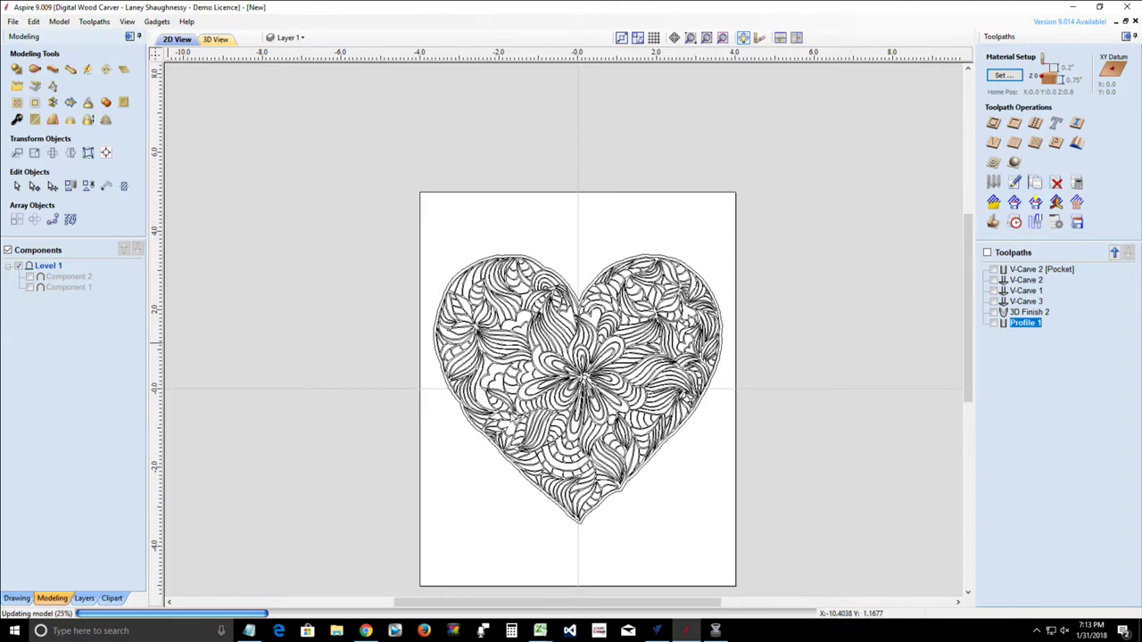
Step: Zoom around the heart and bring up the options for Level 1 in the components tree
scroll(571, 409, "up", 4)
scroll(572, 408, "down", 2)
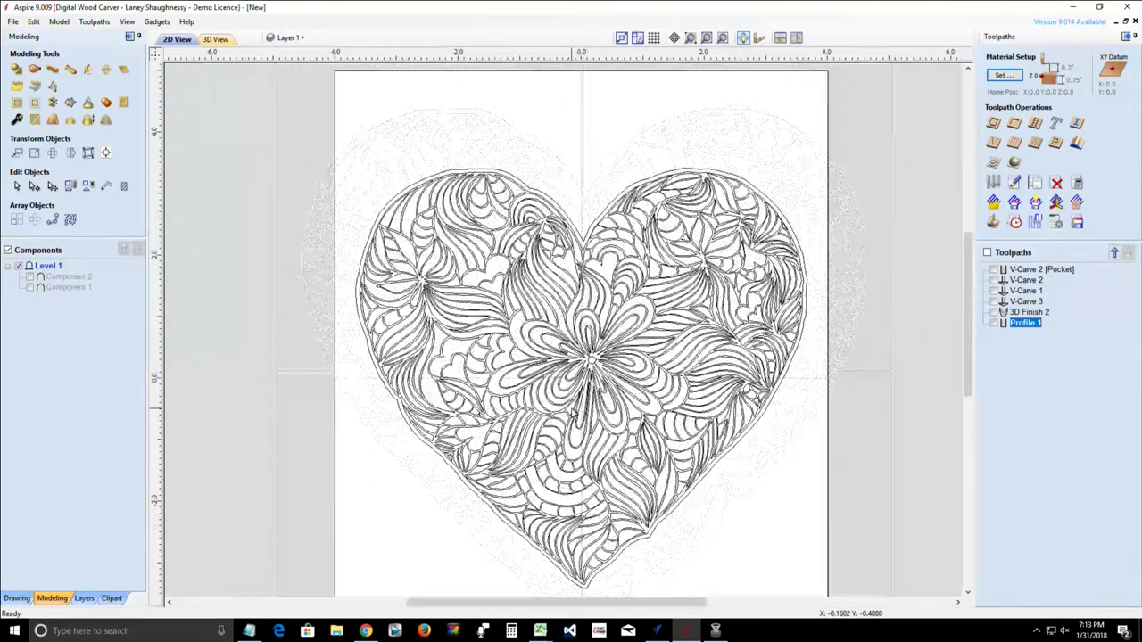
scroll(571, 409, "up", 1)
scroll(571, 408, "down", 1)
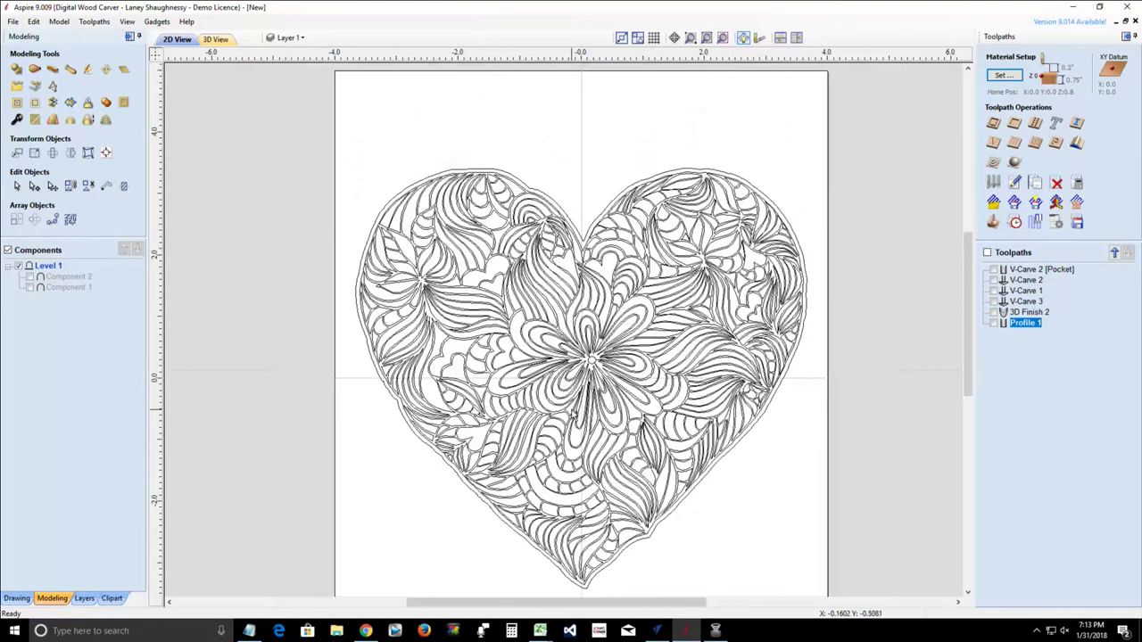
left_click(49, 269)
right_click(48, 269)
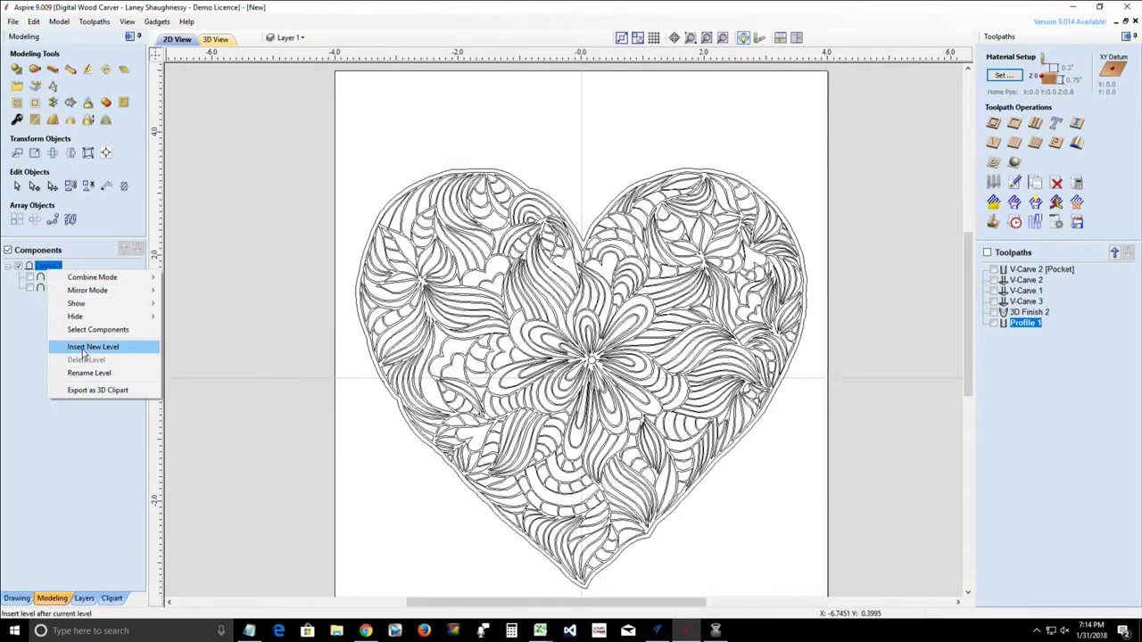
Step: Insert a new level, rename it 'Class Sample', and make it the working level
left_click(84, 348)
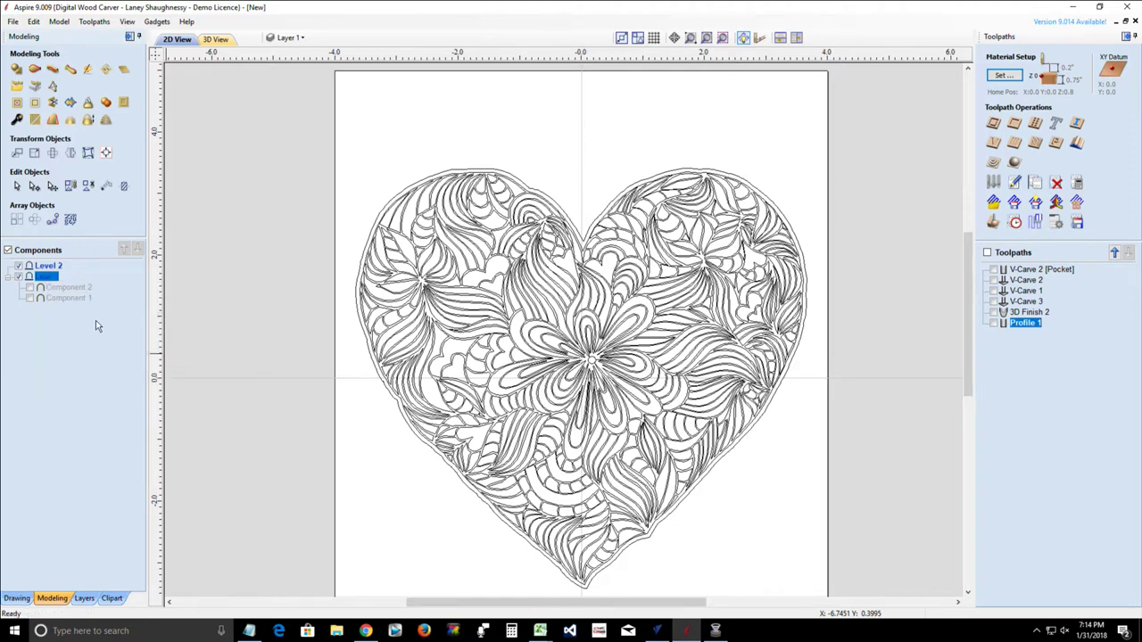
right_click(48, 268)
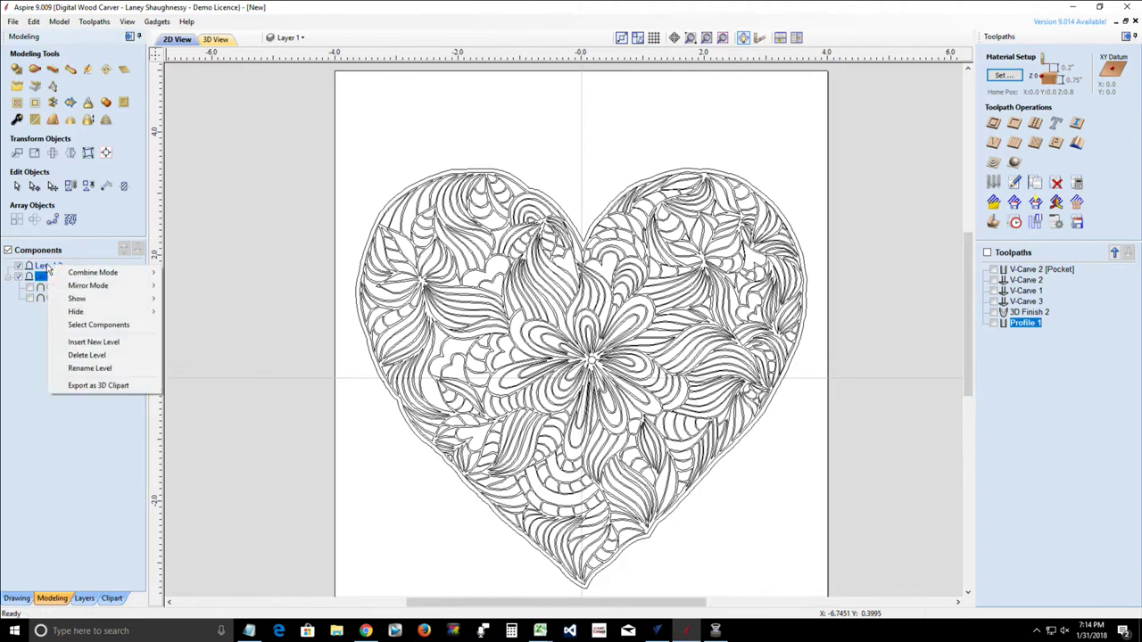
left_click(67, 368)
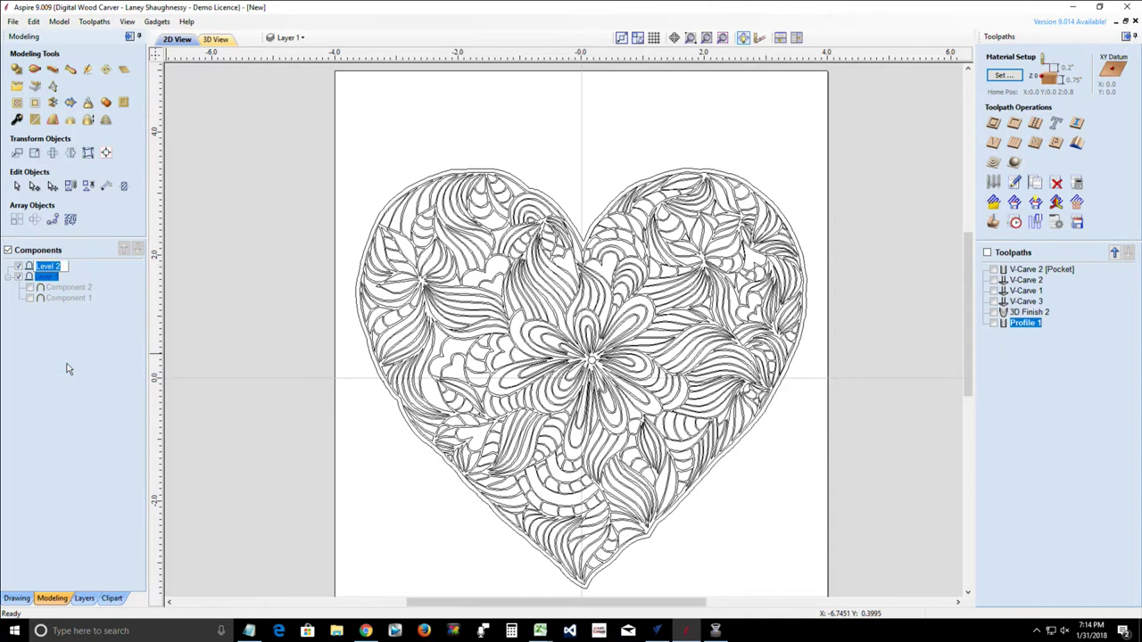
type("Class Sample")
key("Return")
left_click(54, 267)
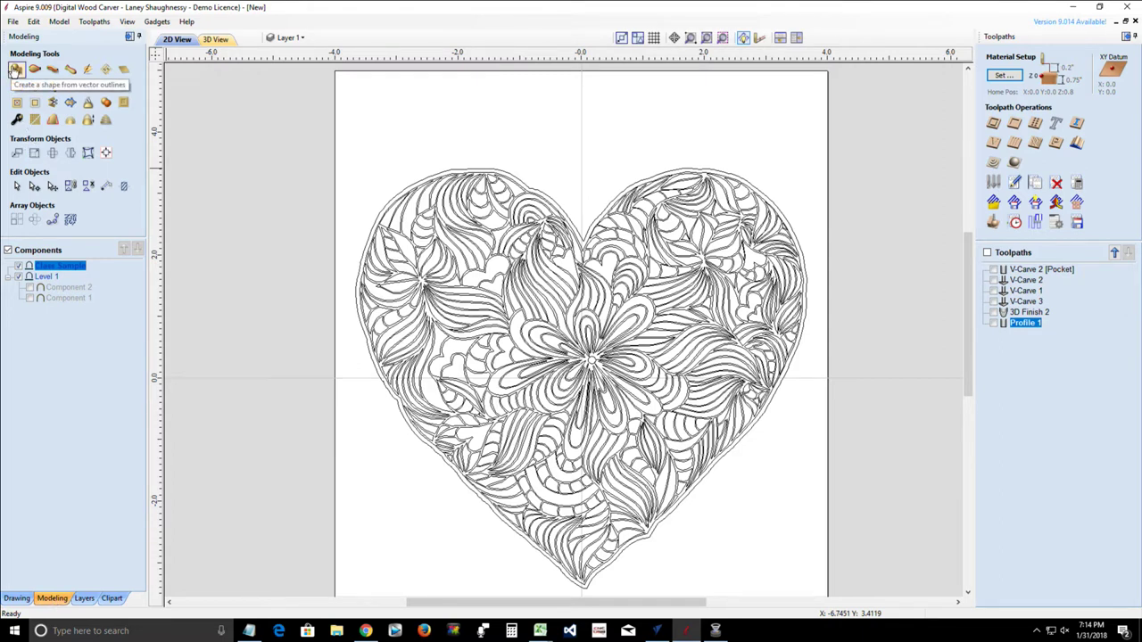
Step: Start a Create Shape component and box-select every vector of the heart
left_click(15, 71)
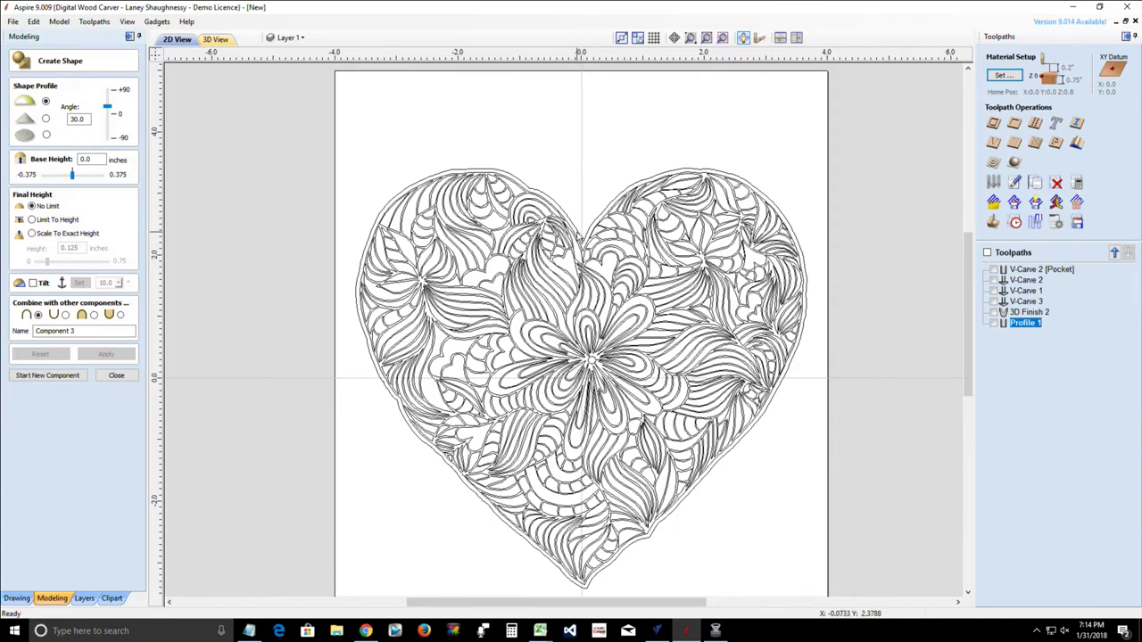
left_click(575, 232)
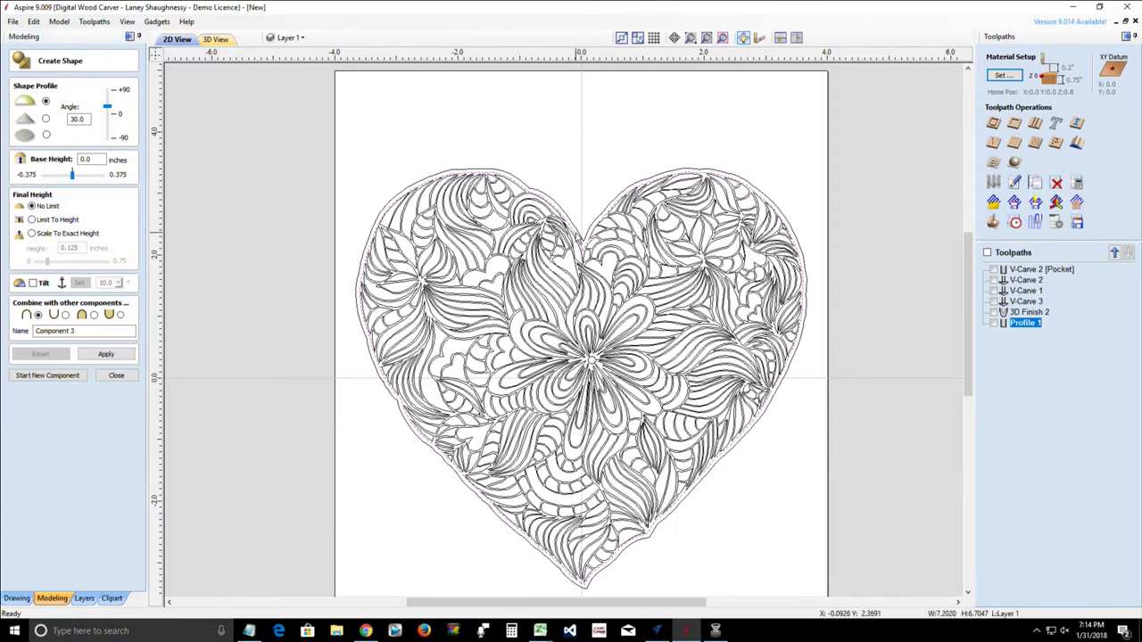
scroll(575, 232, "up", 4)
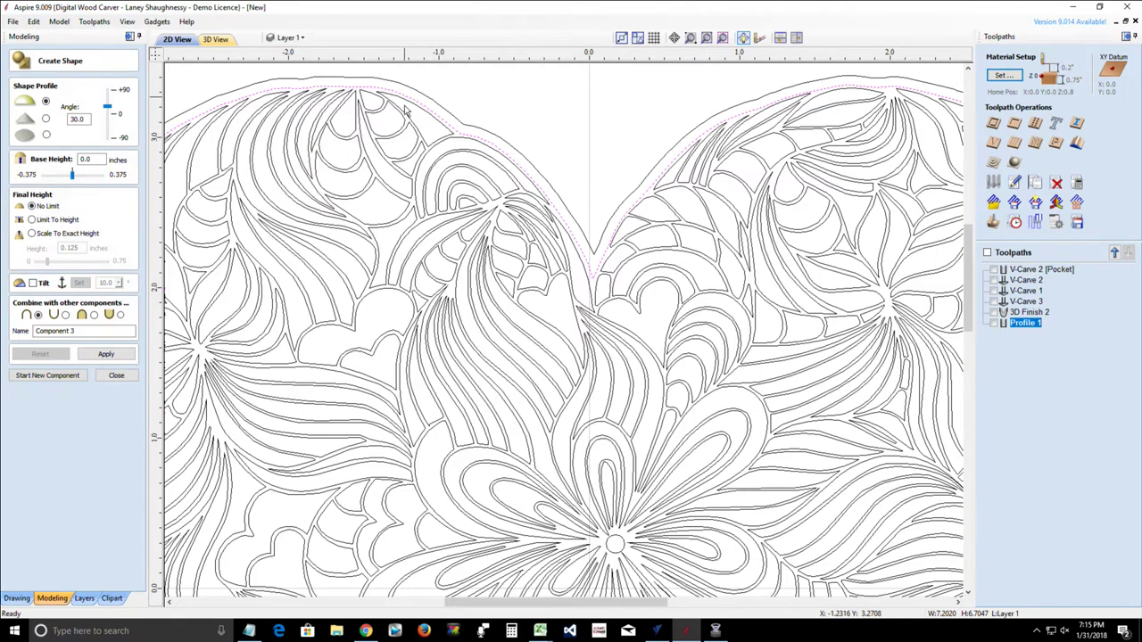
scroll(505, 317, "down", 3)
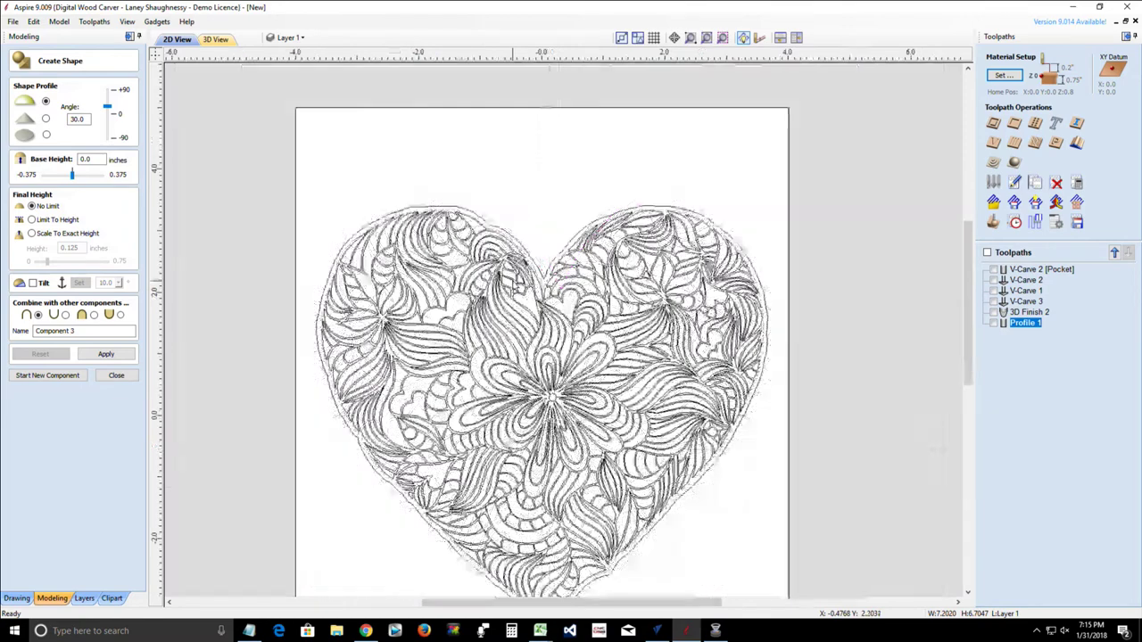
left_click_drag(968, 296, 968, 317)
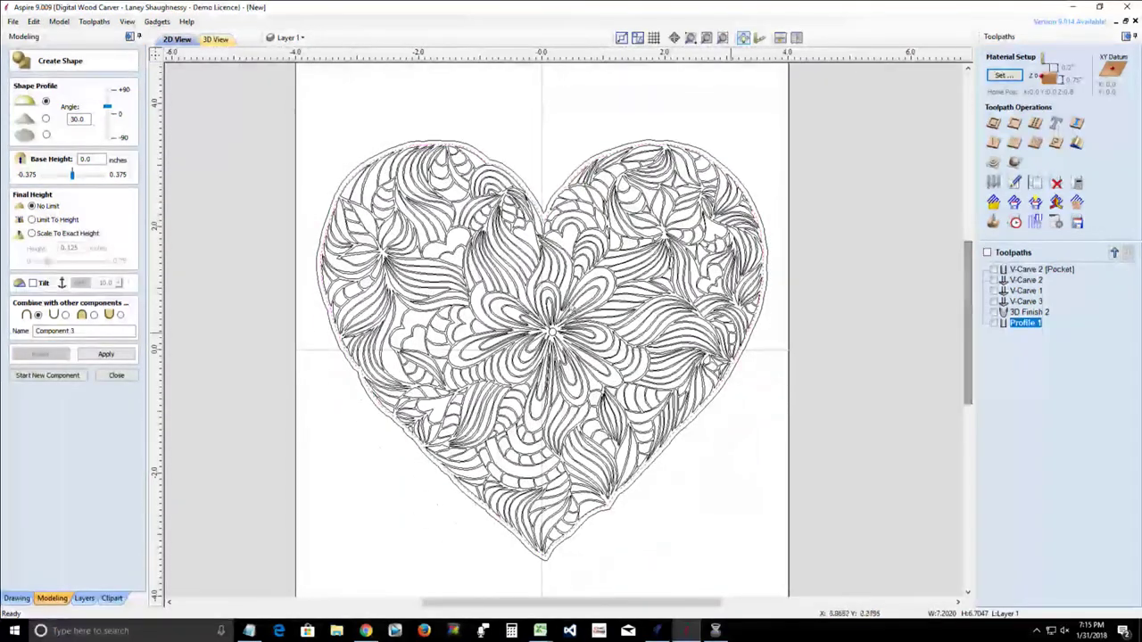
left_click_drag(231, 118, 805, 585)
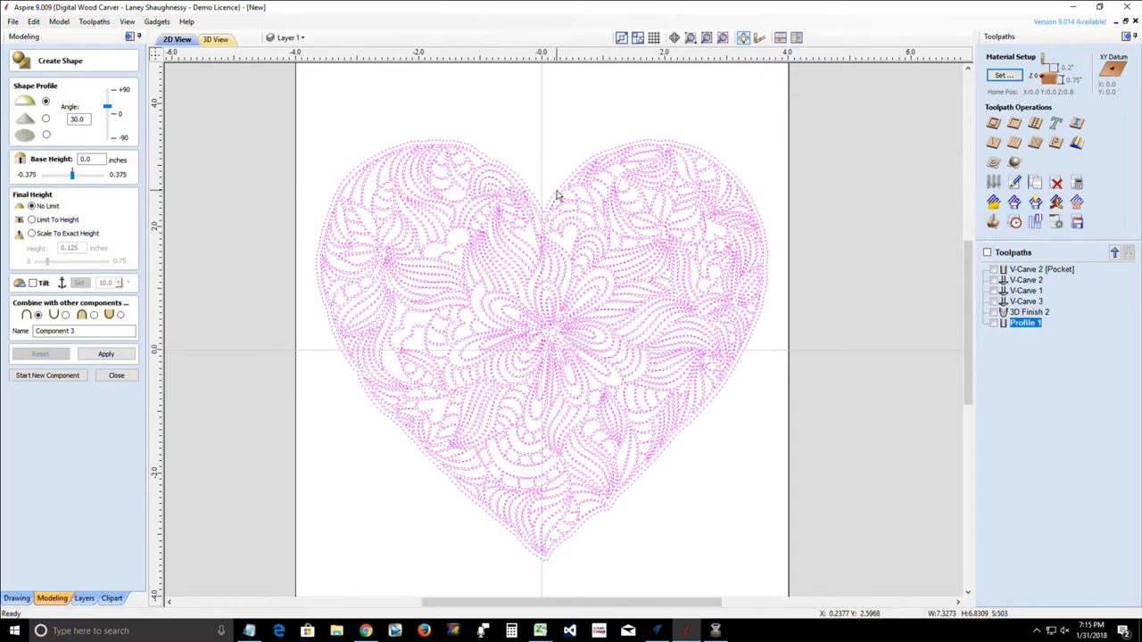
Step: Deselect the outer heart outline and apply the 30° rounded profile to the floral vectors
left_click(557, 194, "shift")
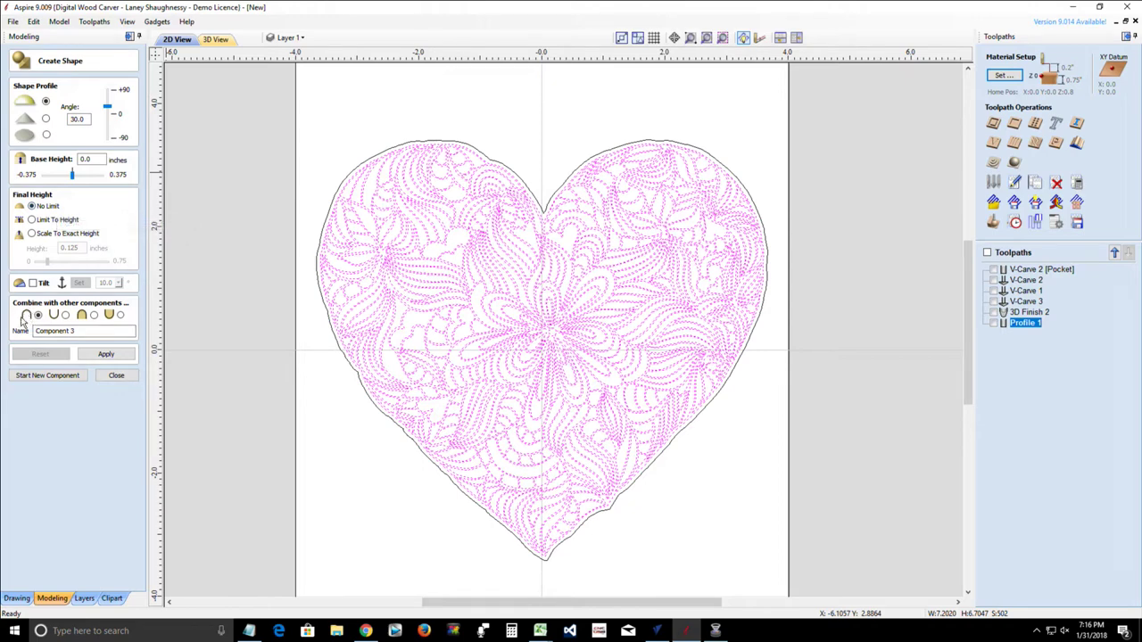
left_click(106, 355)
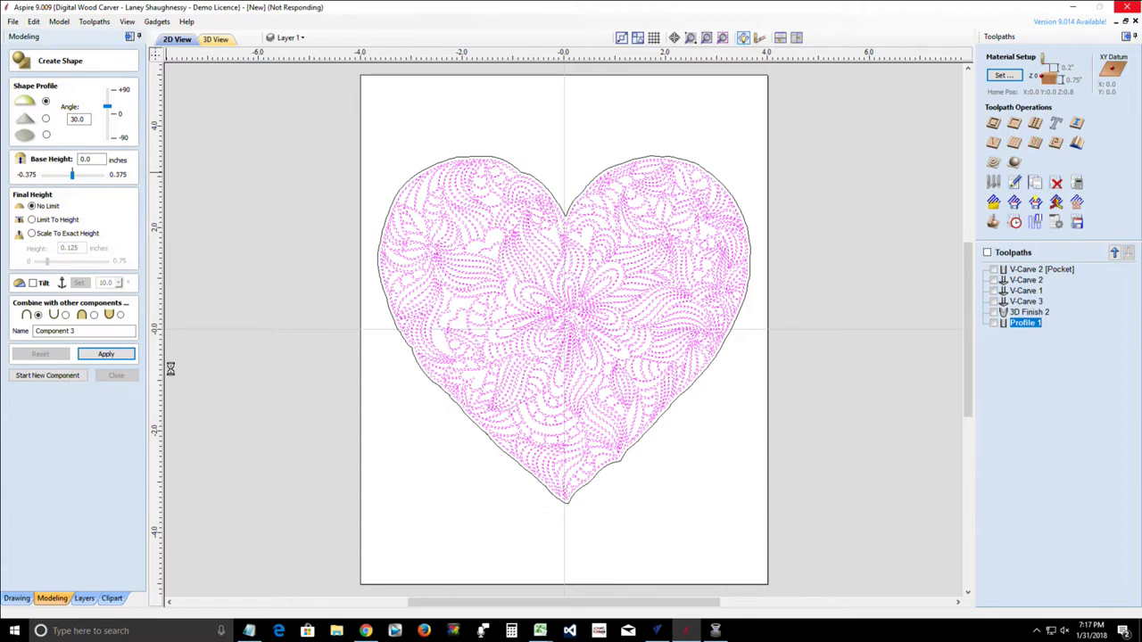
mouse_move(655, 631)
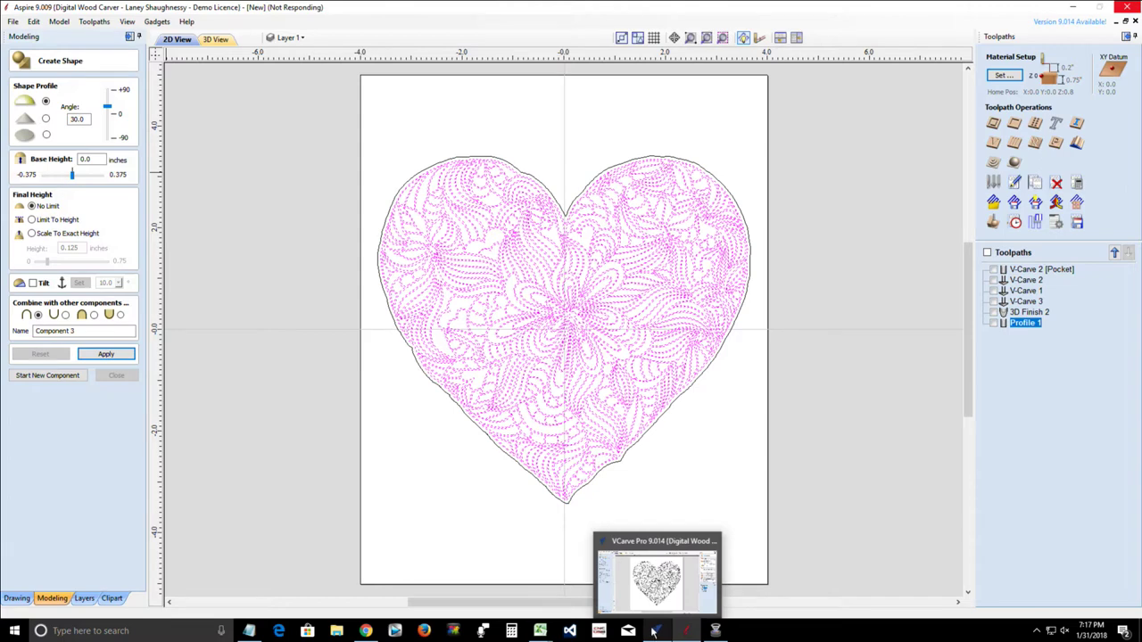
Step: Switch to VCarve Pro and window-select every vector of the floral heart drawing
left_click(655, 631)
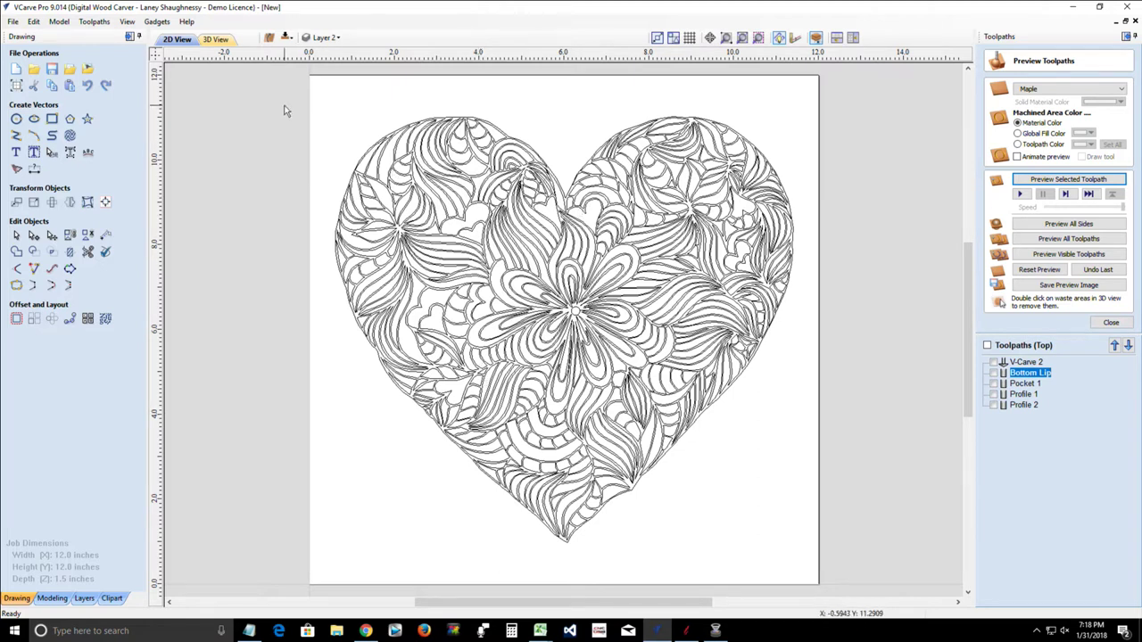
left_click_drag(284, 107, 842, 560)
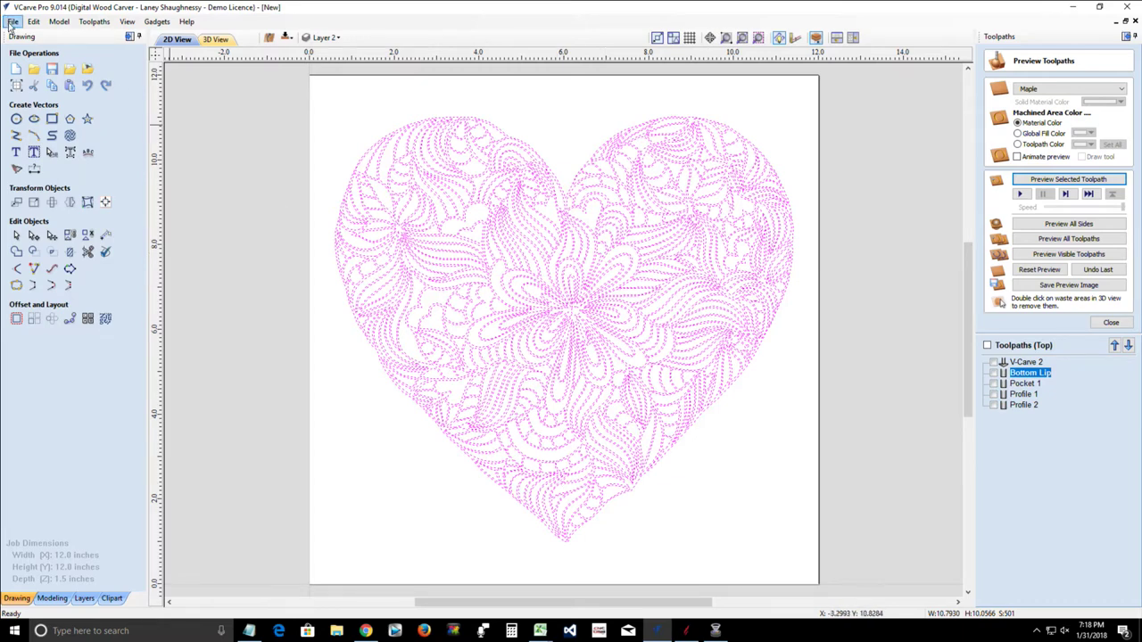
Step: Start a DXF export and create a new ValentineBox folder inside Desktop > A_SimpleDesignCAD
left_click(12, 23)
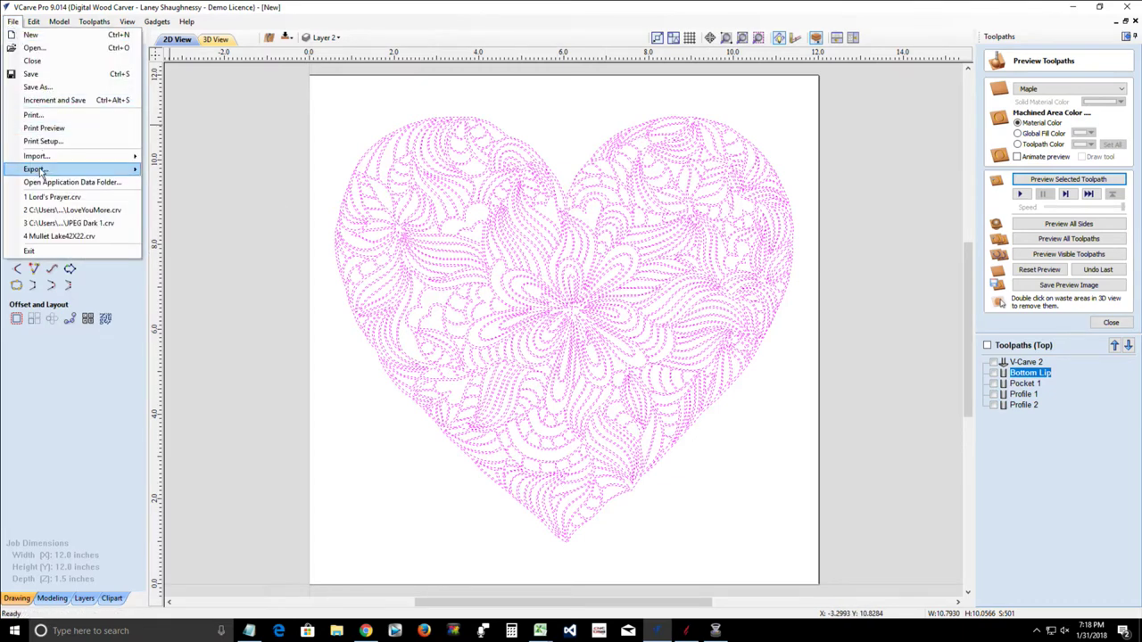
mouse_move(42, 172)
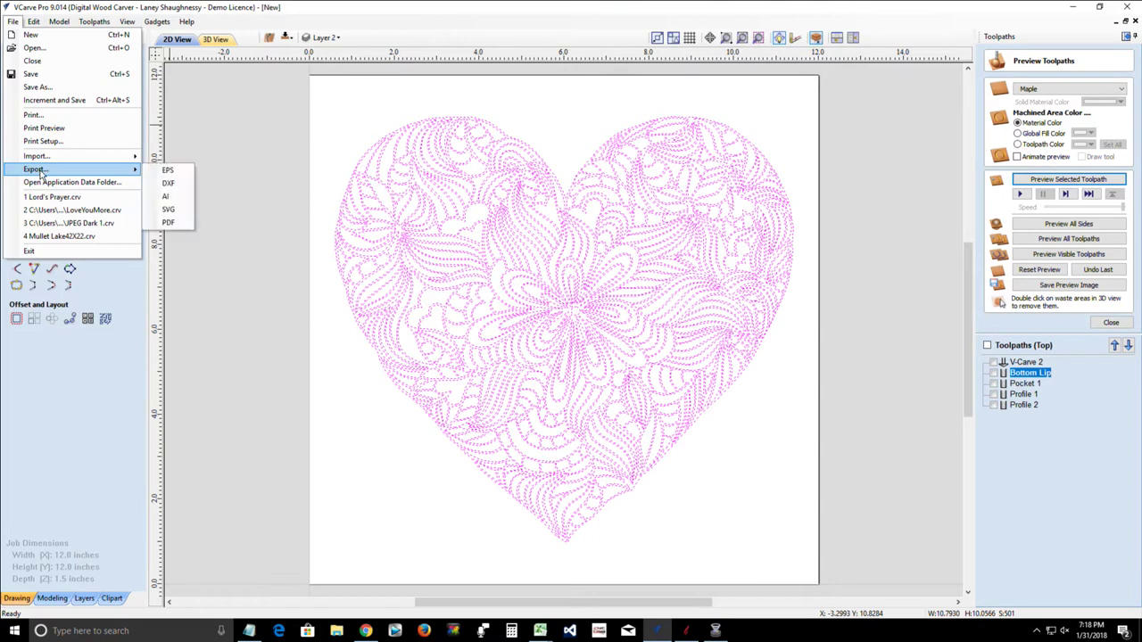
left_click(170, 185)
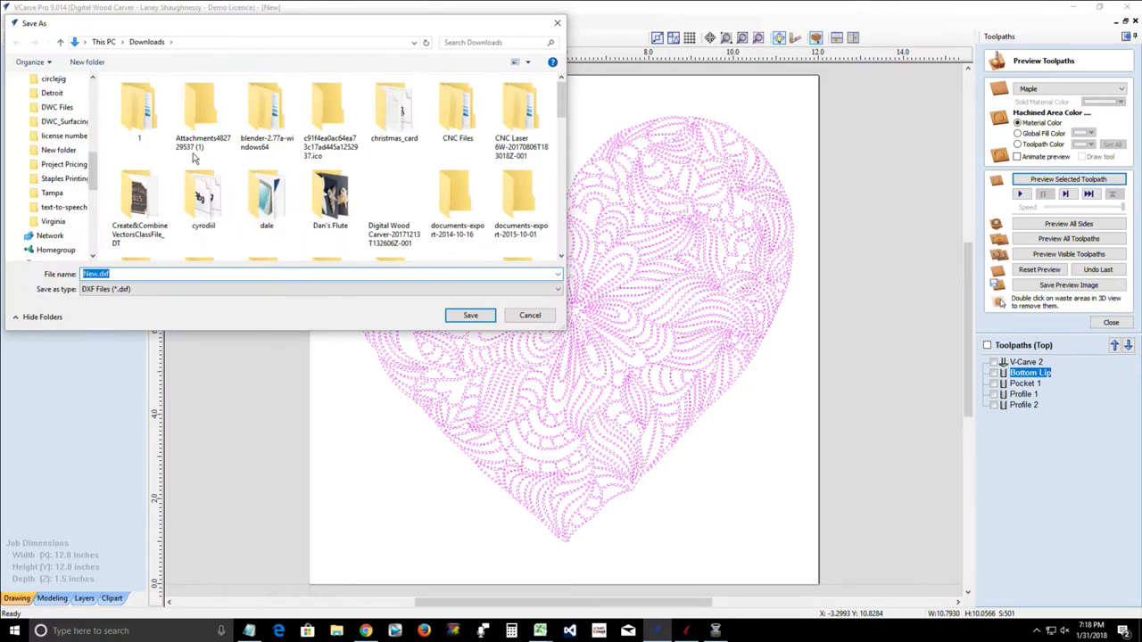
scroll(93, 174, "up", 10)
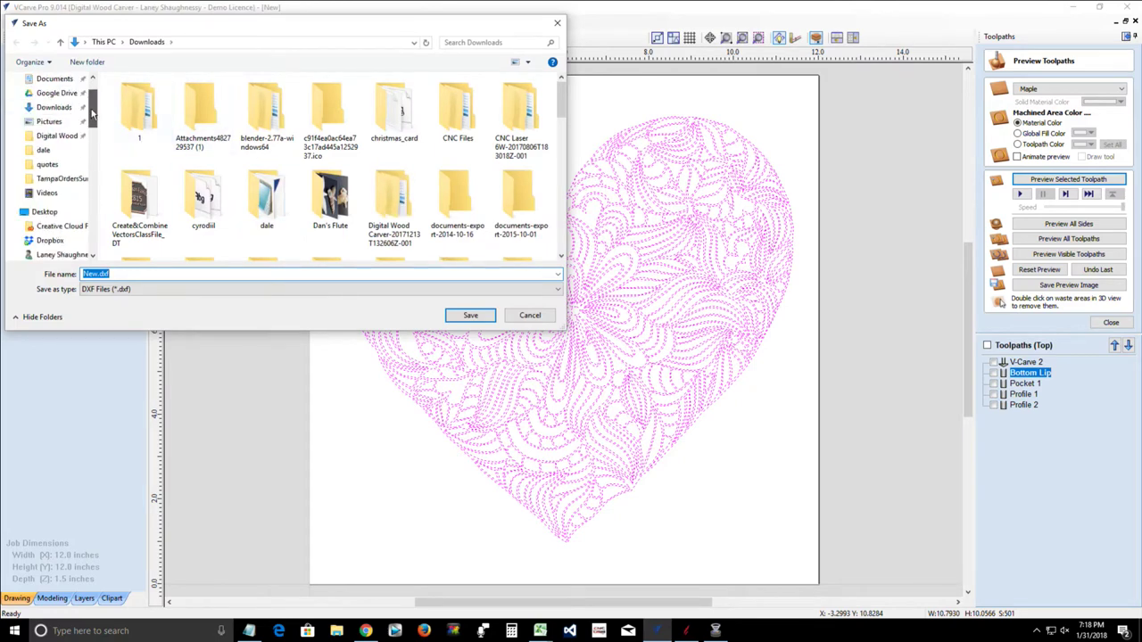
left_click(52, 113)
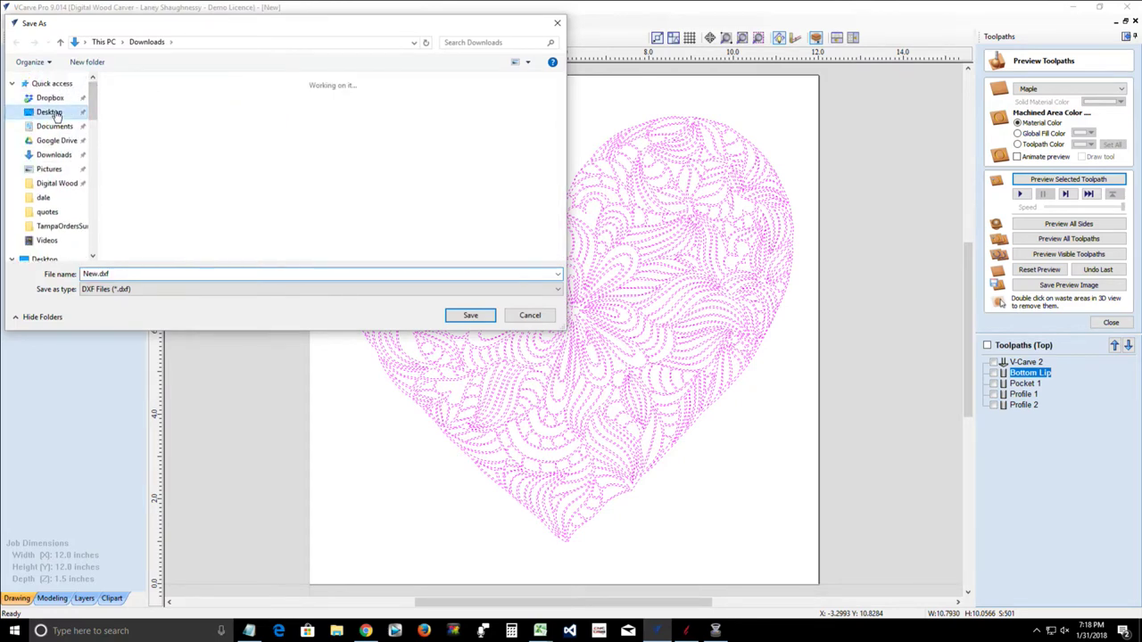
double_click(198, 116)
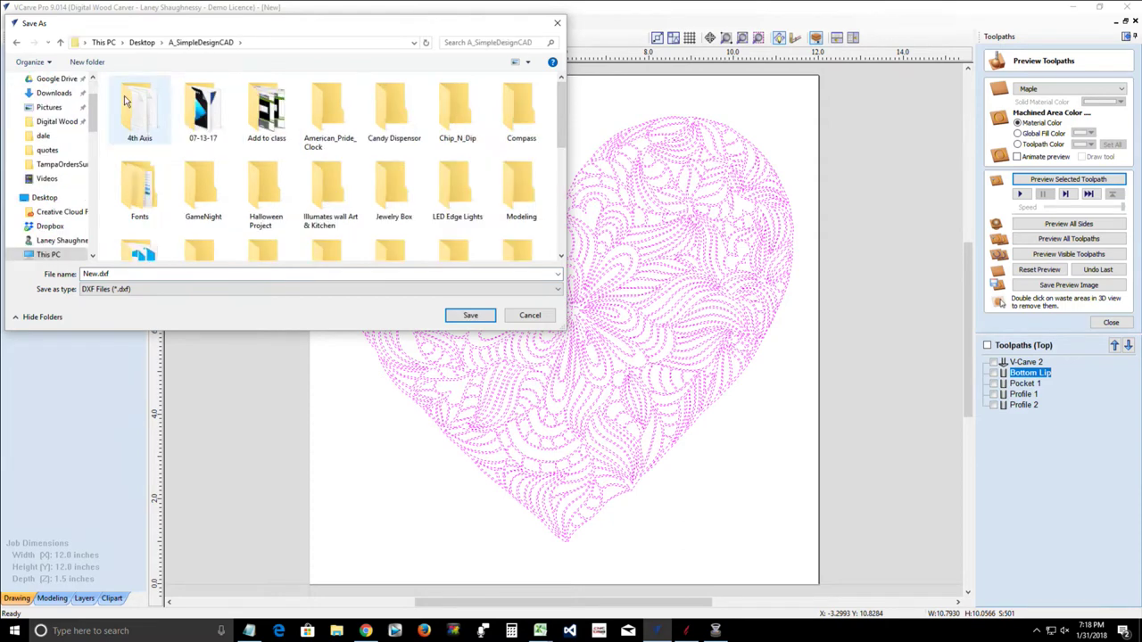
left_click(87, 61)
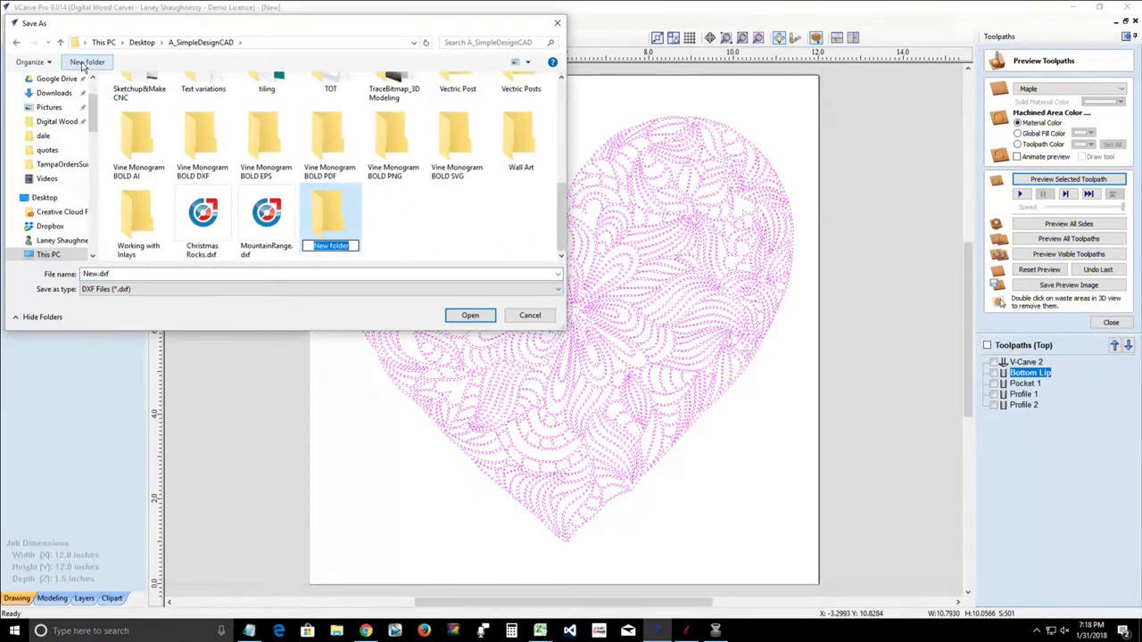
type("Valentine")
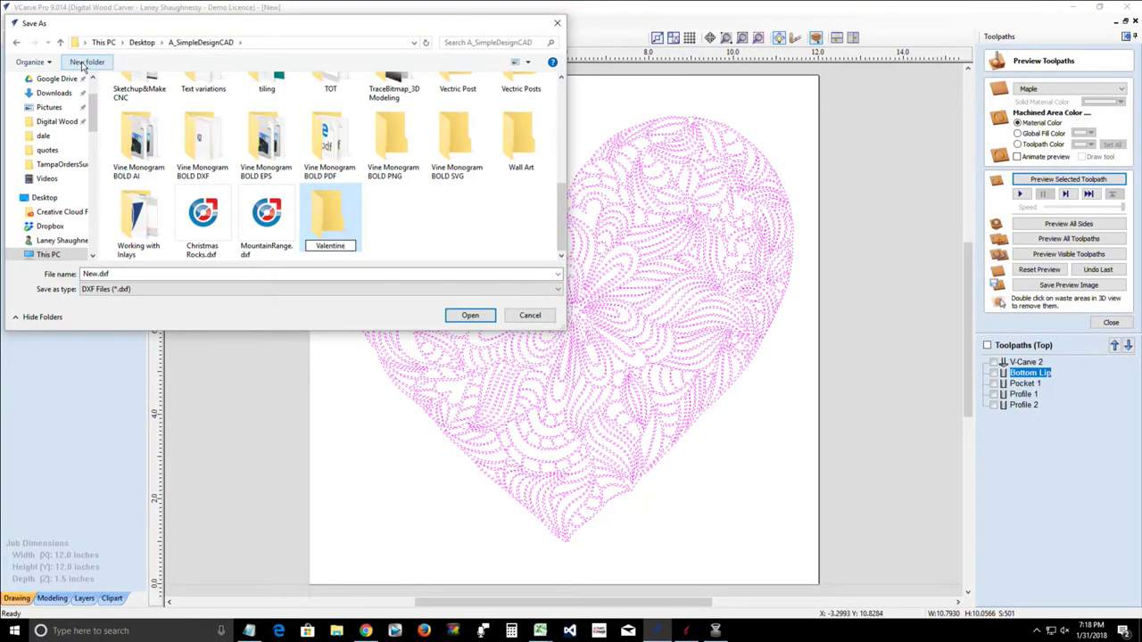
type("Box")
key("Return")
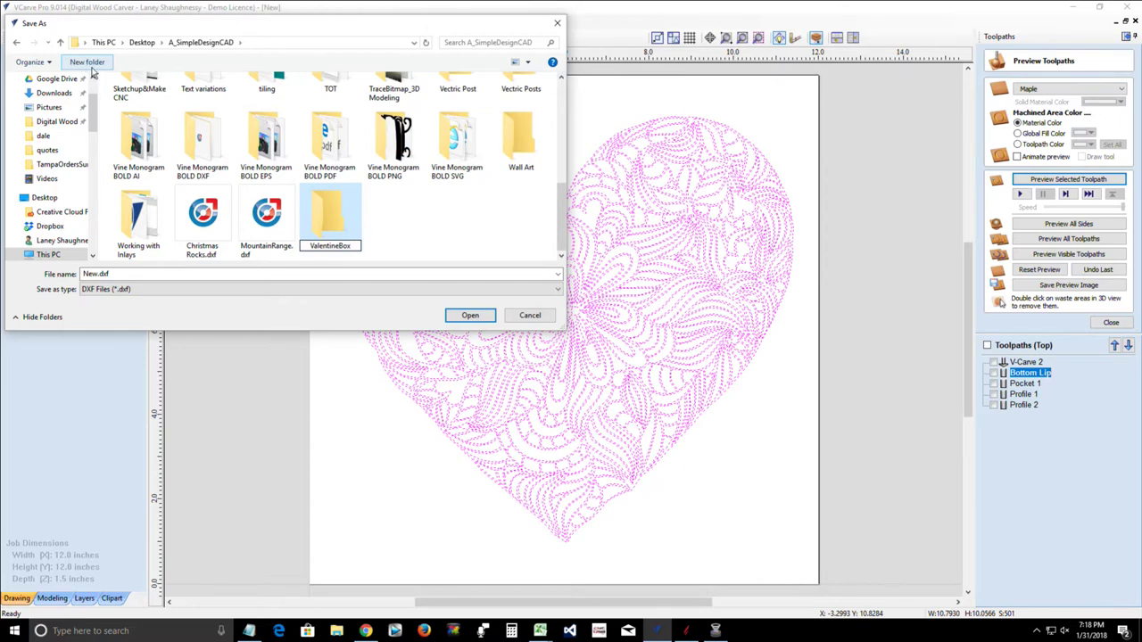
Step: Save the export as DecoHeart in ValentineBox, then minimize VCarve Pro to reveal Aspire
double_click(319, 216)
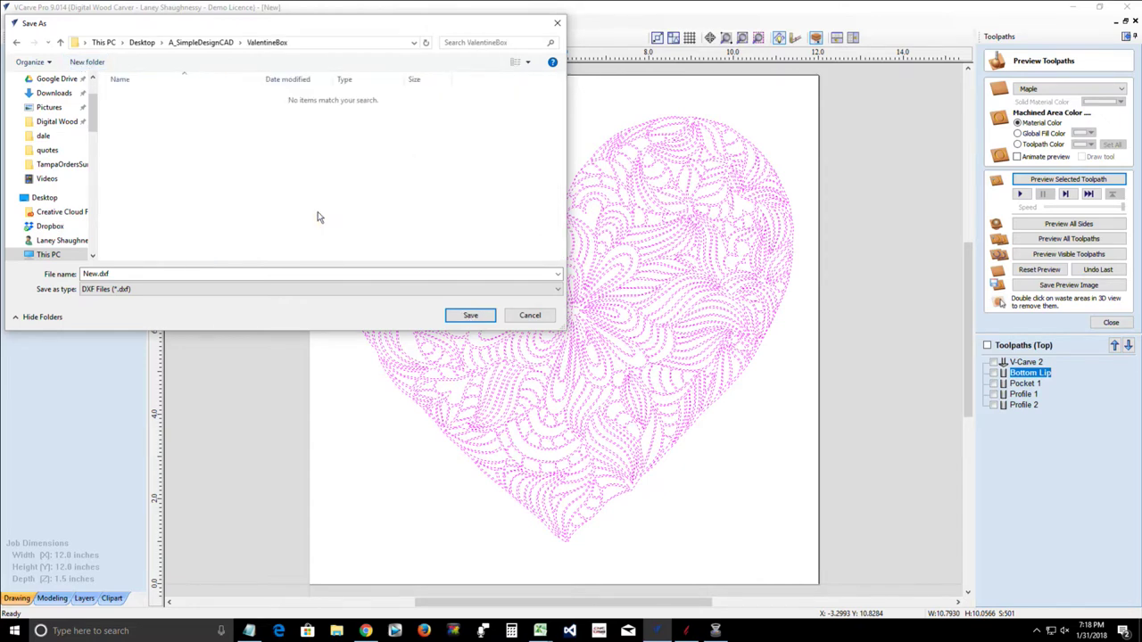
double_click(97, 274)
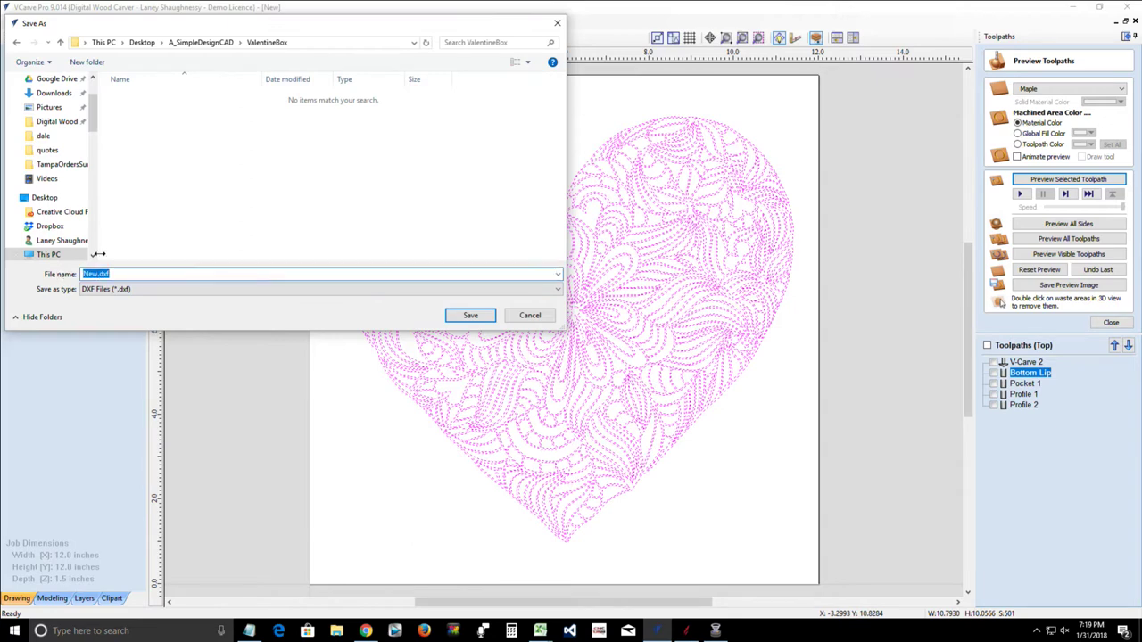
type("DecoHeart")
left_click(464, 319)
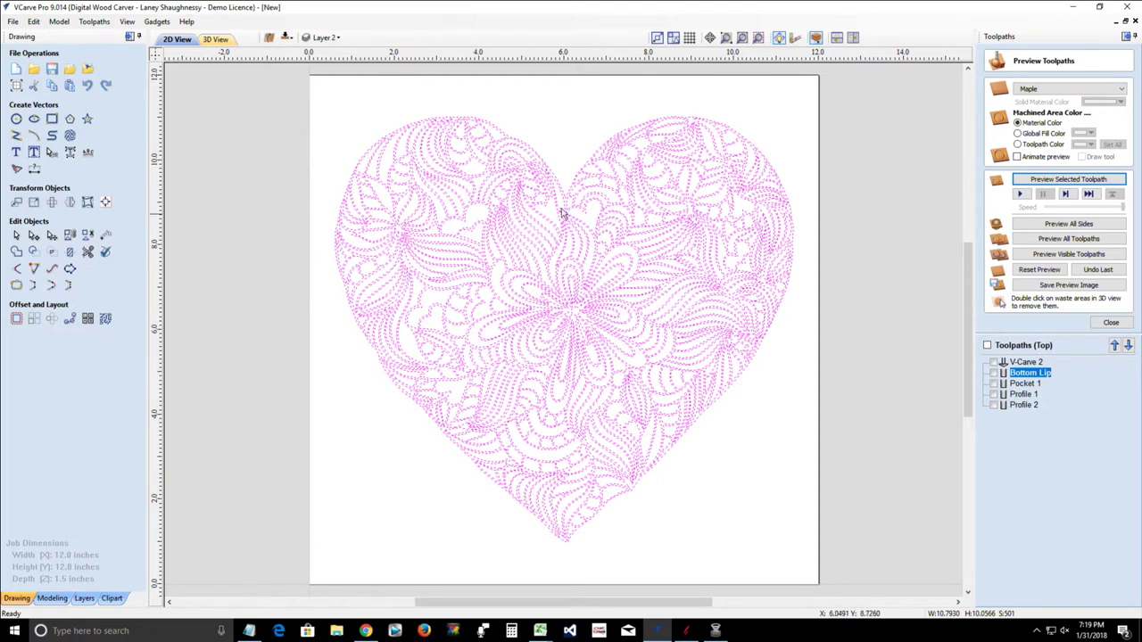
left_click(1072, 7)
Step: Zoom into the design and view the floral heart carved into the material in 3D
scroll(489, 302, "up", 3)
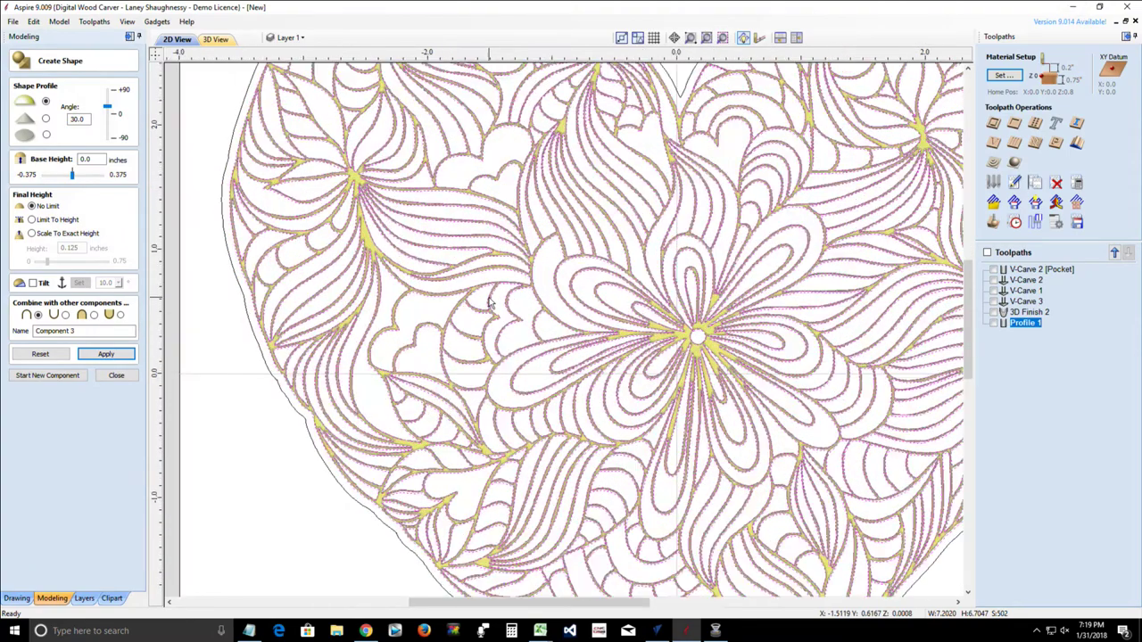
scroll(503, 286, "up", 4)
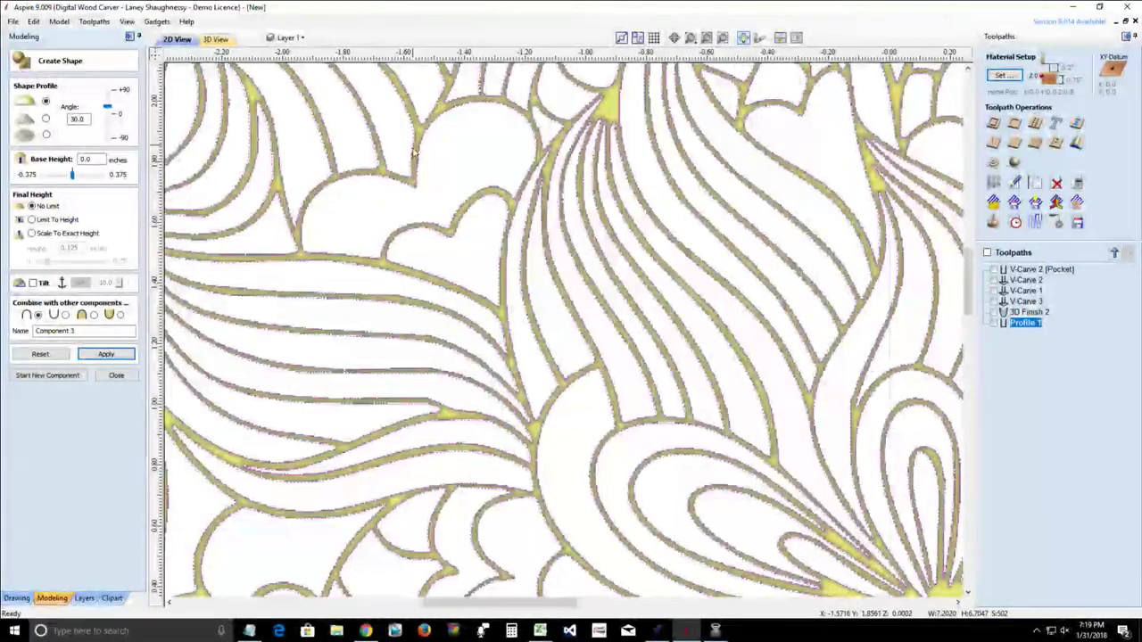
left_click(219, 41)
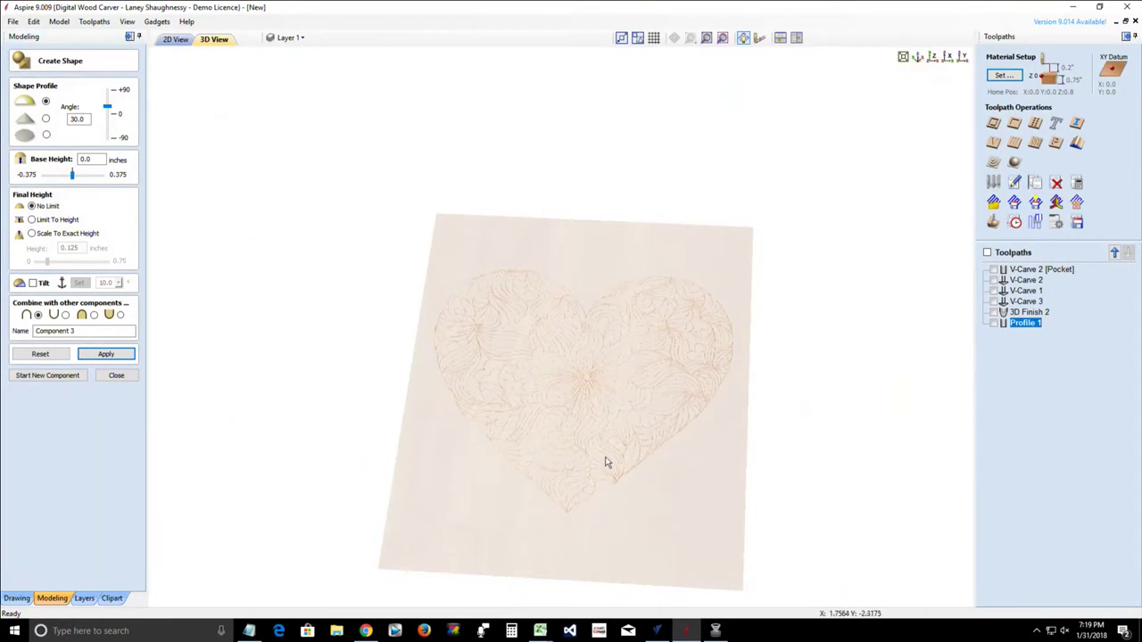
scroll(604, 458, "up", 4)
scroll(589, 437, "up", 3)
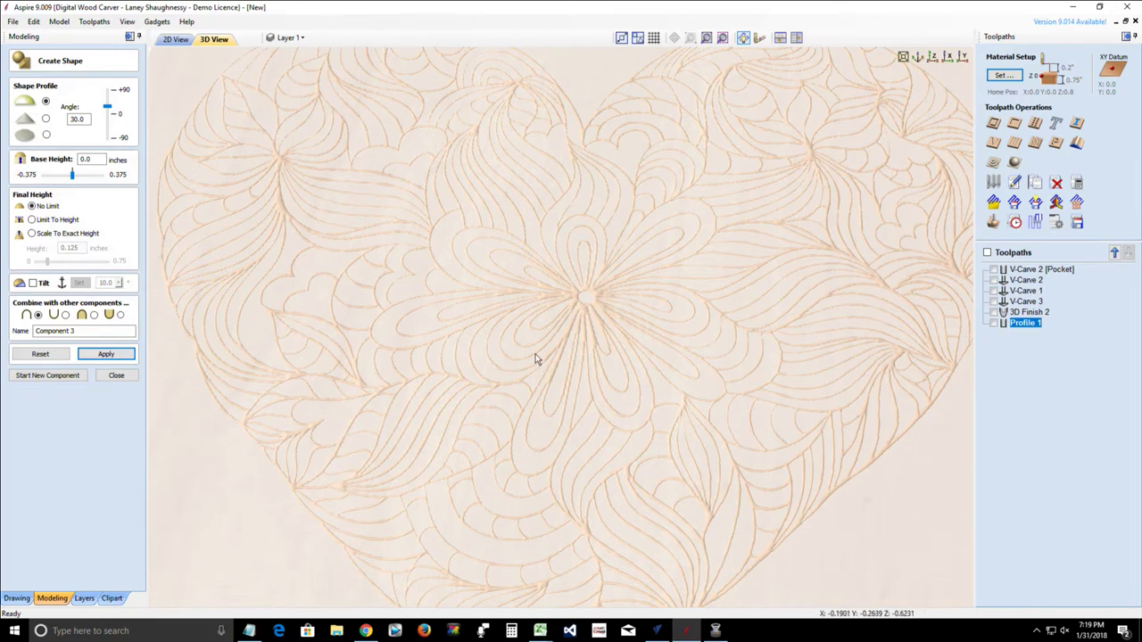
Step: Back in 2D, zoom to the heart's top notch and select all its line-art vectors
left_click(177, 41)
scroll(464, 190, "up", 3)
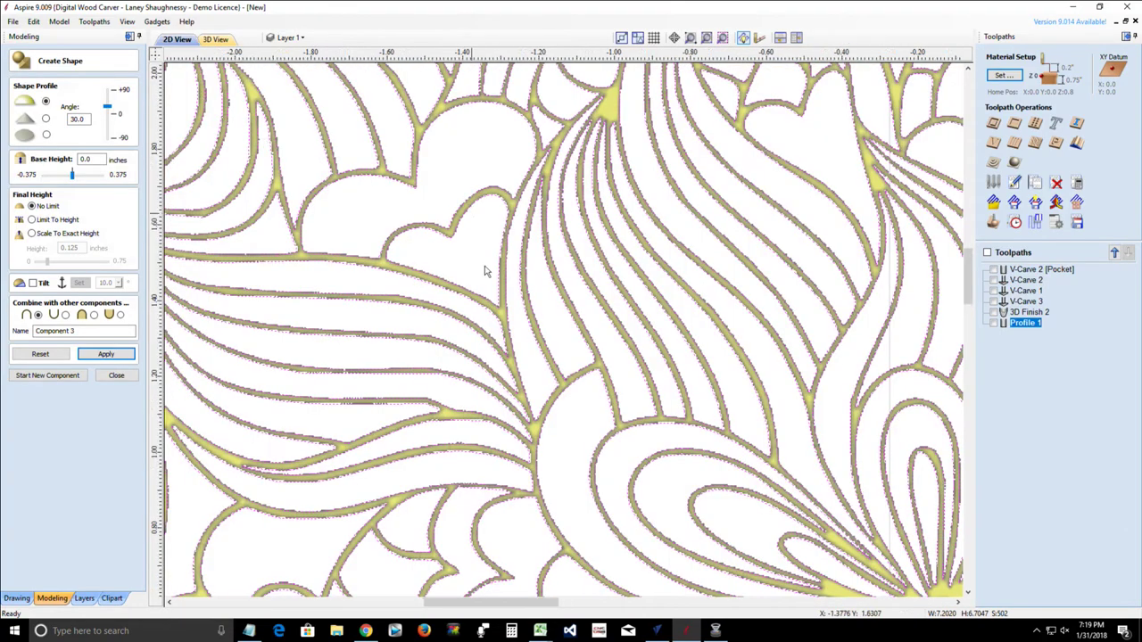
scroll(487, 269, "up", 1)
scroll(487, 270, "down", 4)
scroll(563, 167, "up", 3)
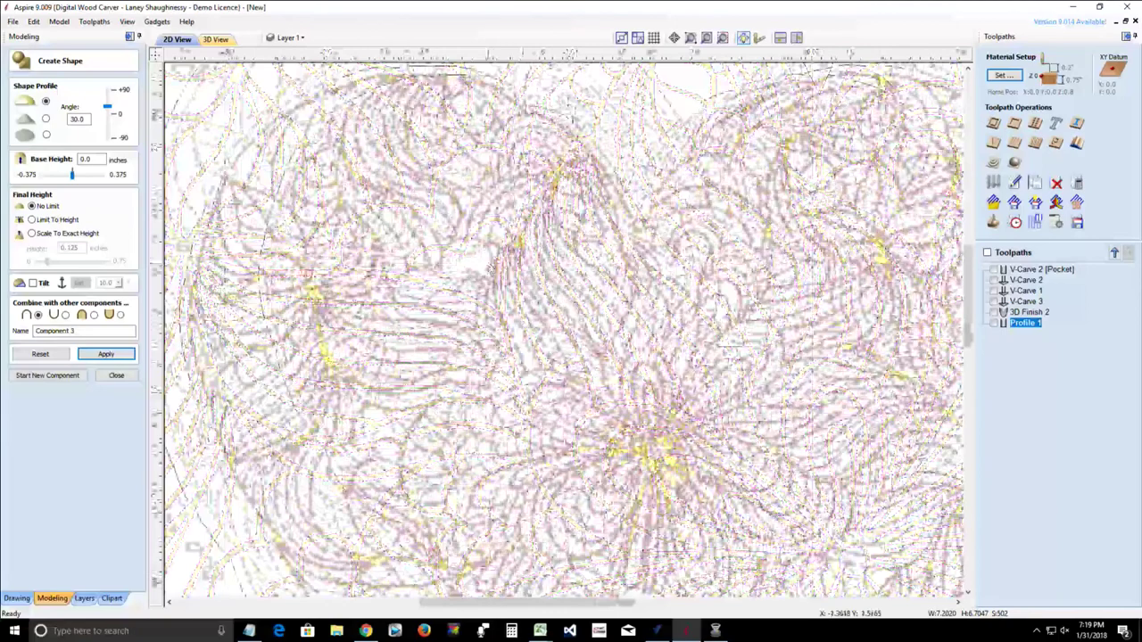
scroll(563, 167, "up", 2)
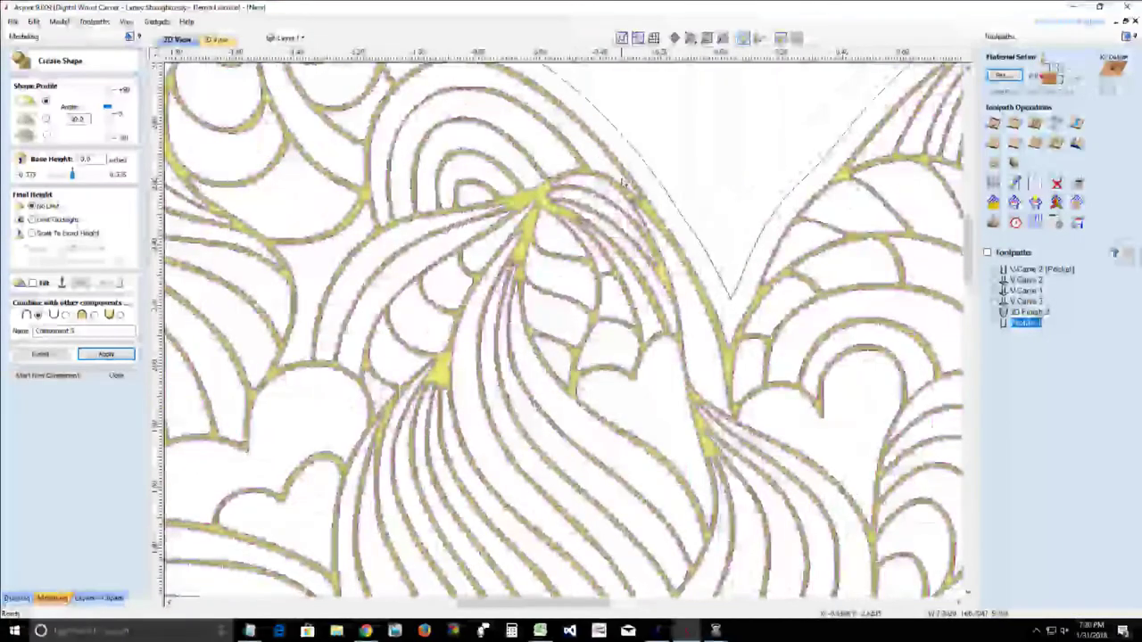
left_click(703, 297)
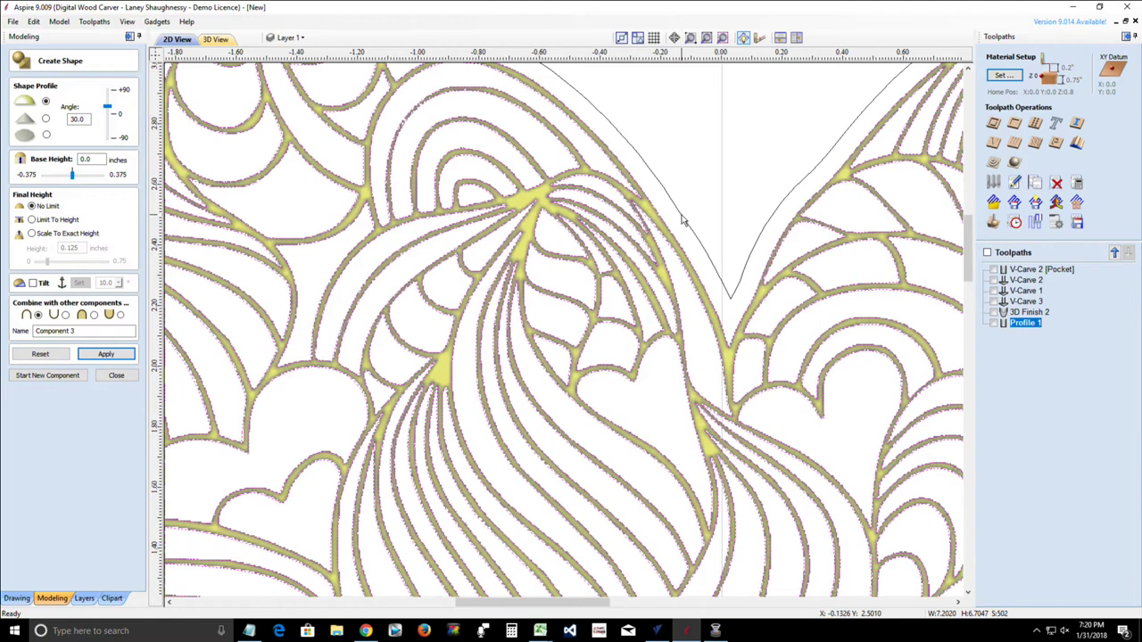
Step: Reset the Create Shape settings and close the form without adding a component
left_click(42, 354)
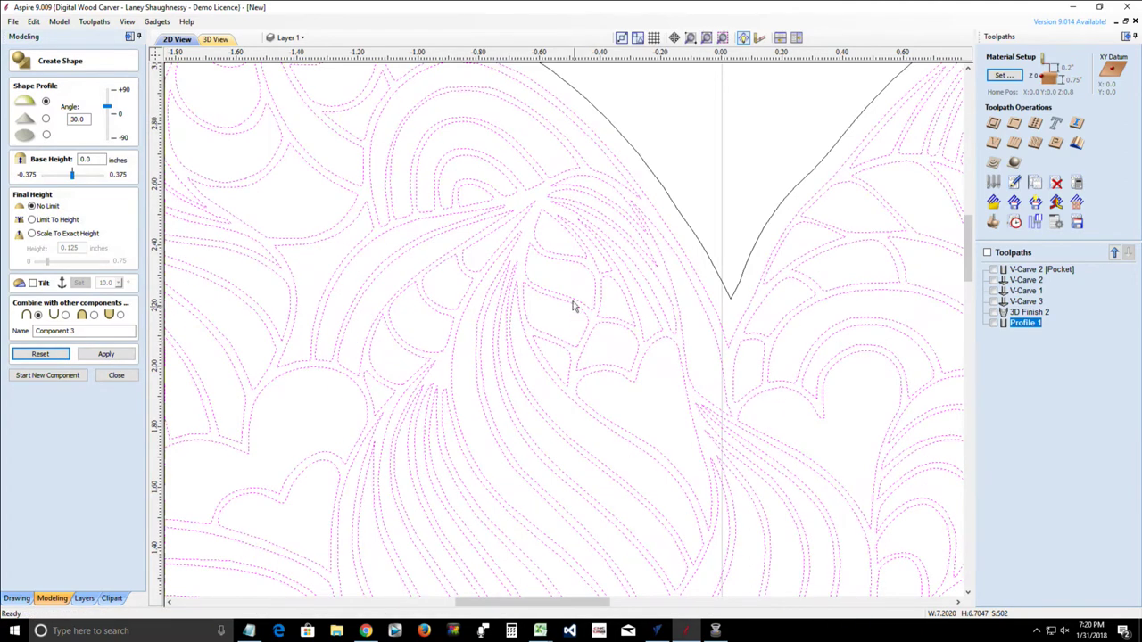
scroll(586, 349, "down", 3)
scroll(568, 295, "down", 4)
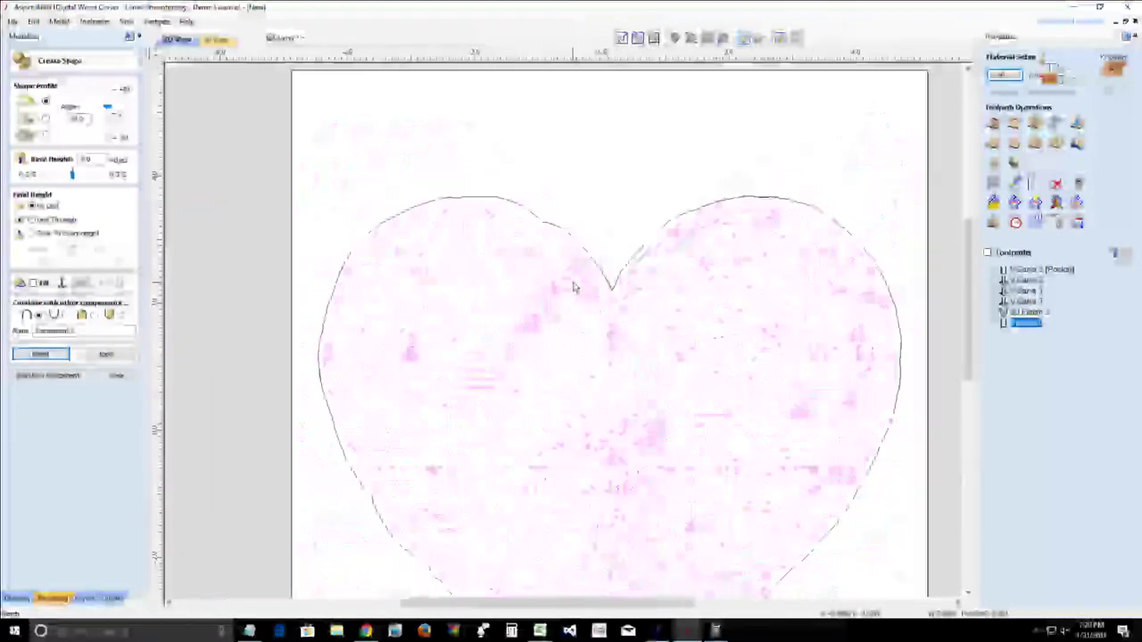
scroll(582, 295, "up", 3)
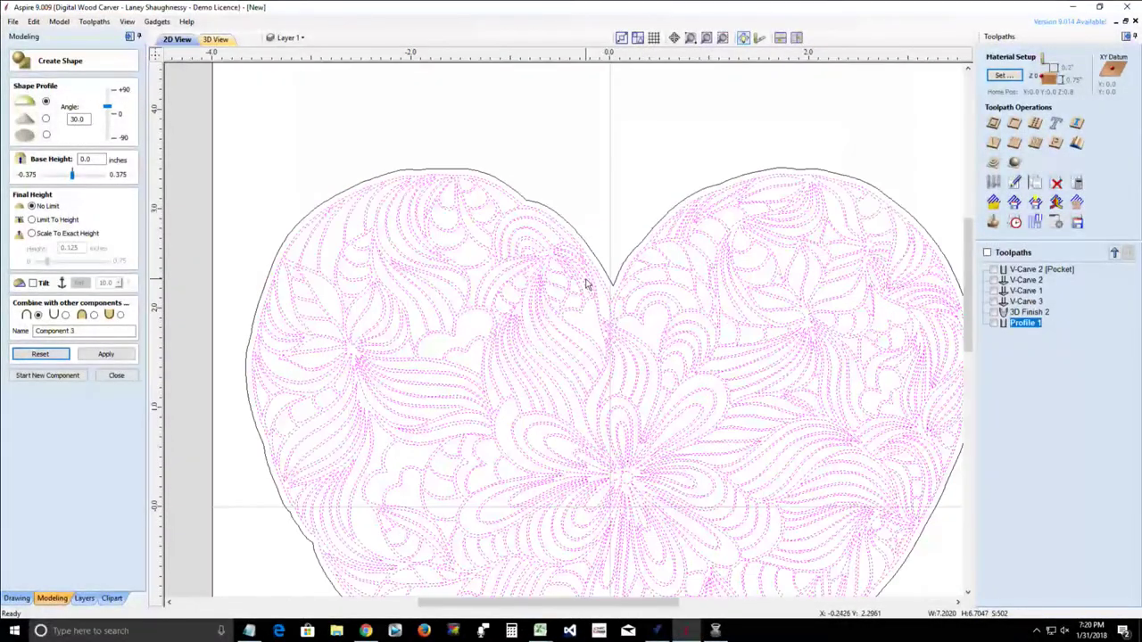
scroll(611, 293, "up", 2)
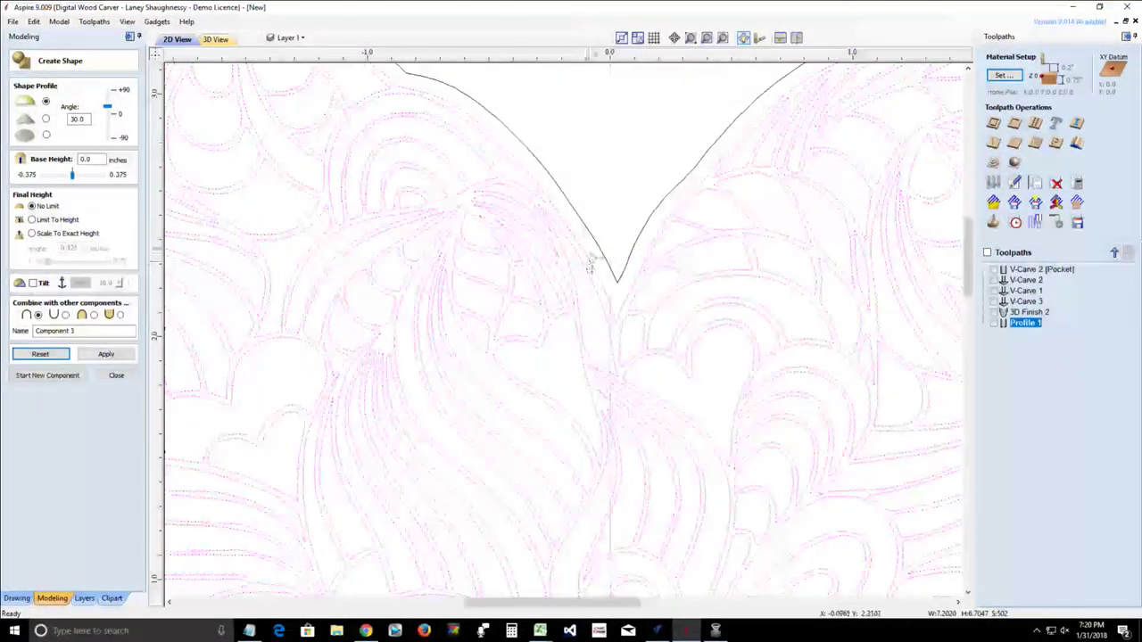
left_click(117, 375)
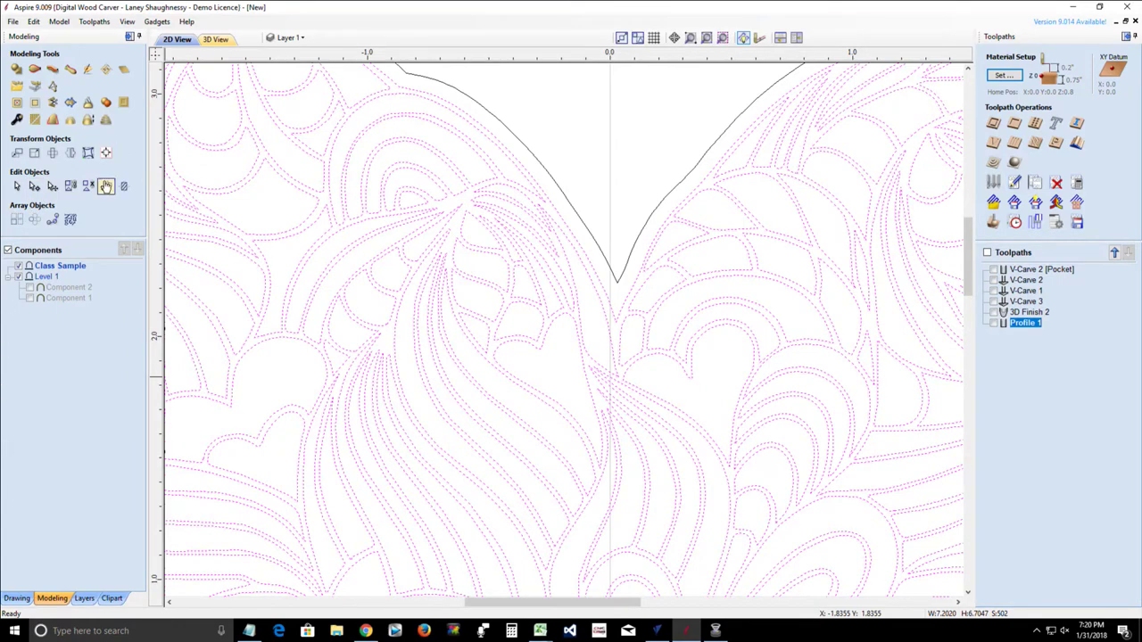
left_click(105, 185)
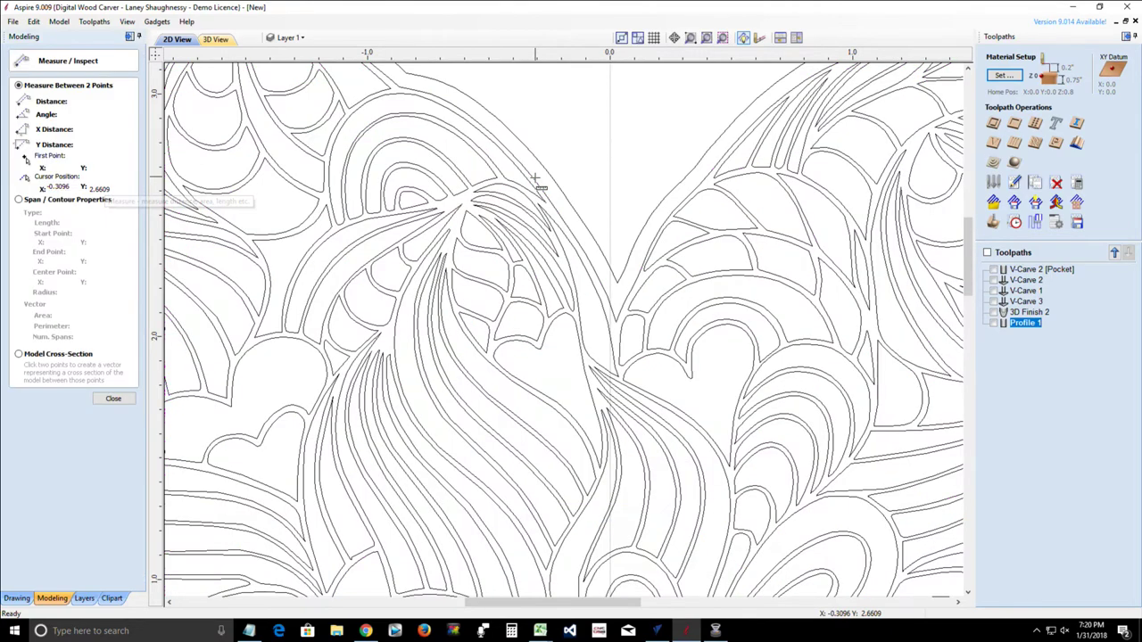
left_click(533, 178)
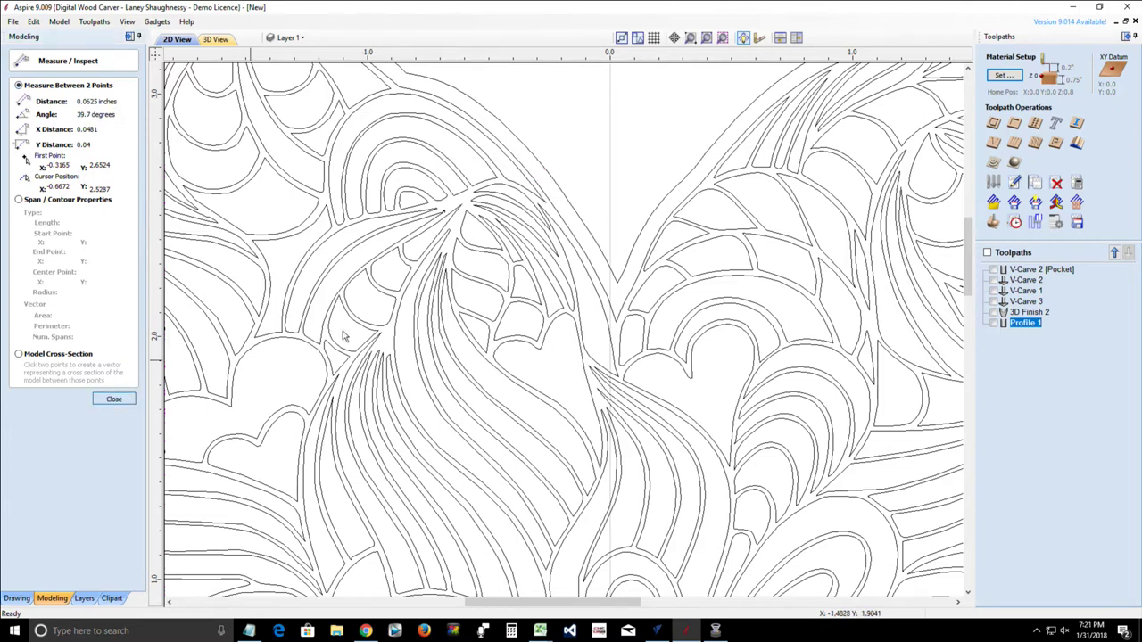
left_click(113, 398)
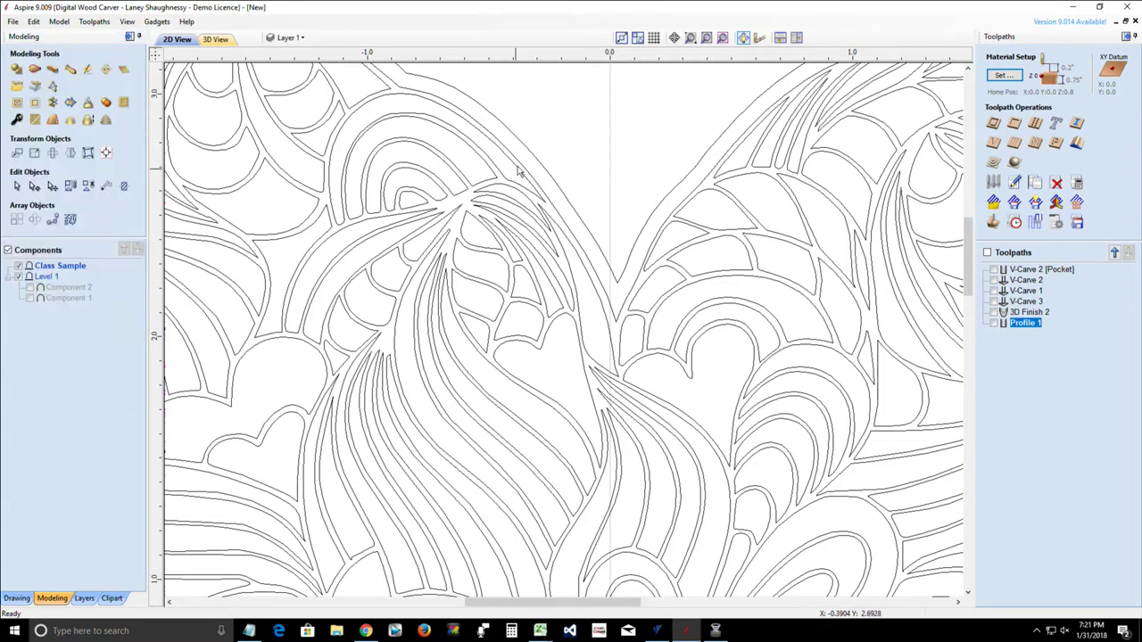
Step: Clear the earlier selection and select only the heart's outer outline vector
left_click(564, 213)
scroll(564, 212, "down", 3)
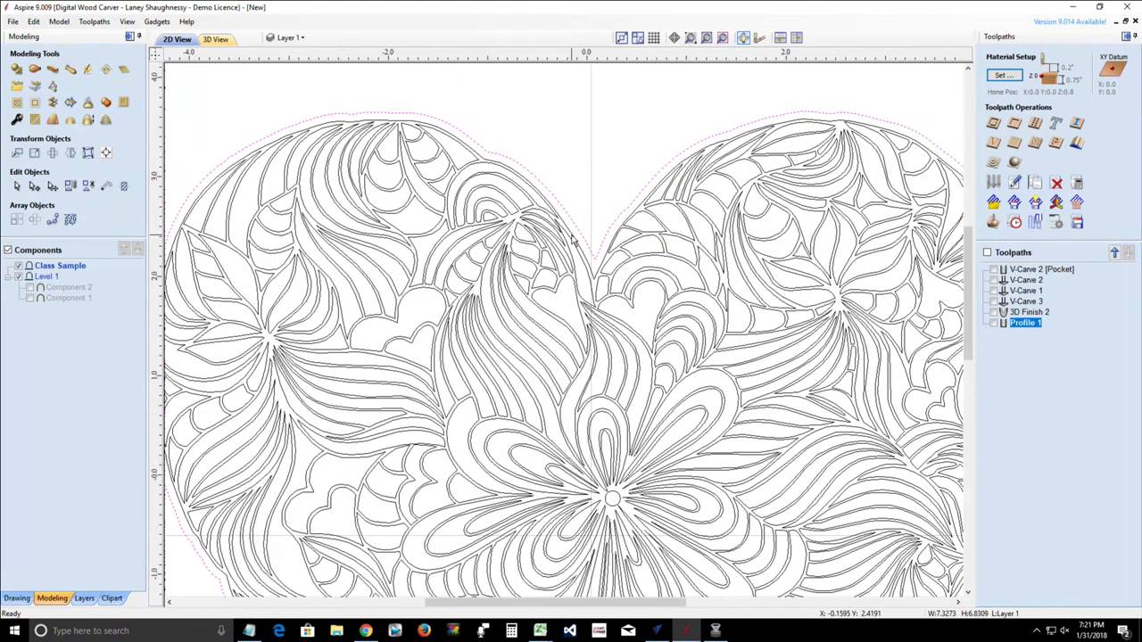
scroll(576, 230, "down", 3)
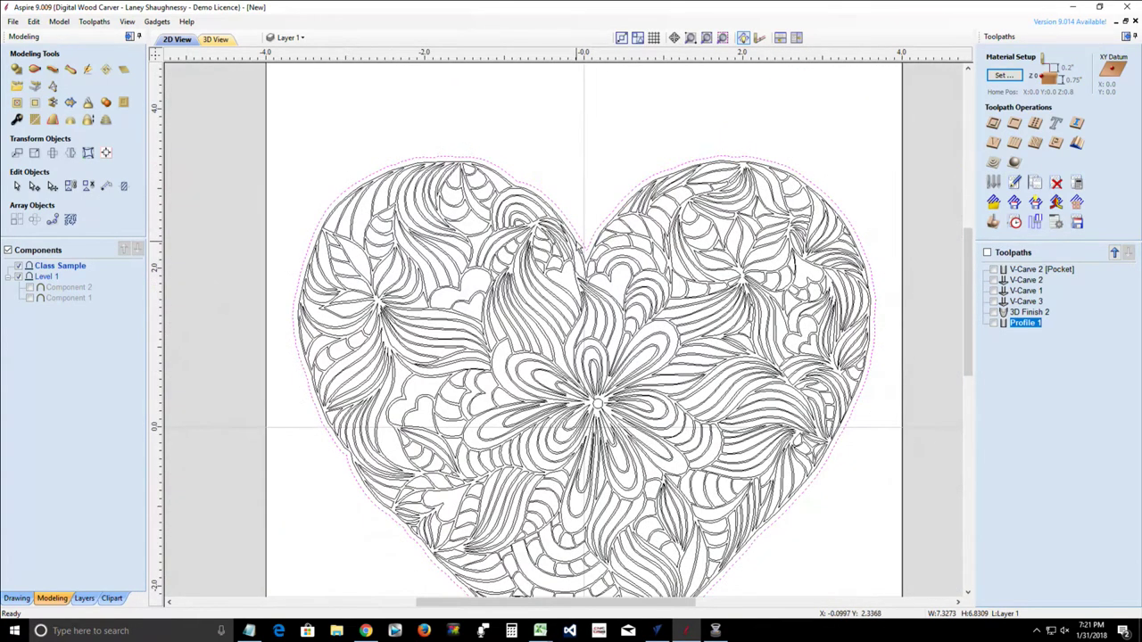
left_click(576, 241)
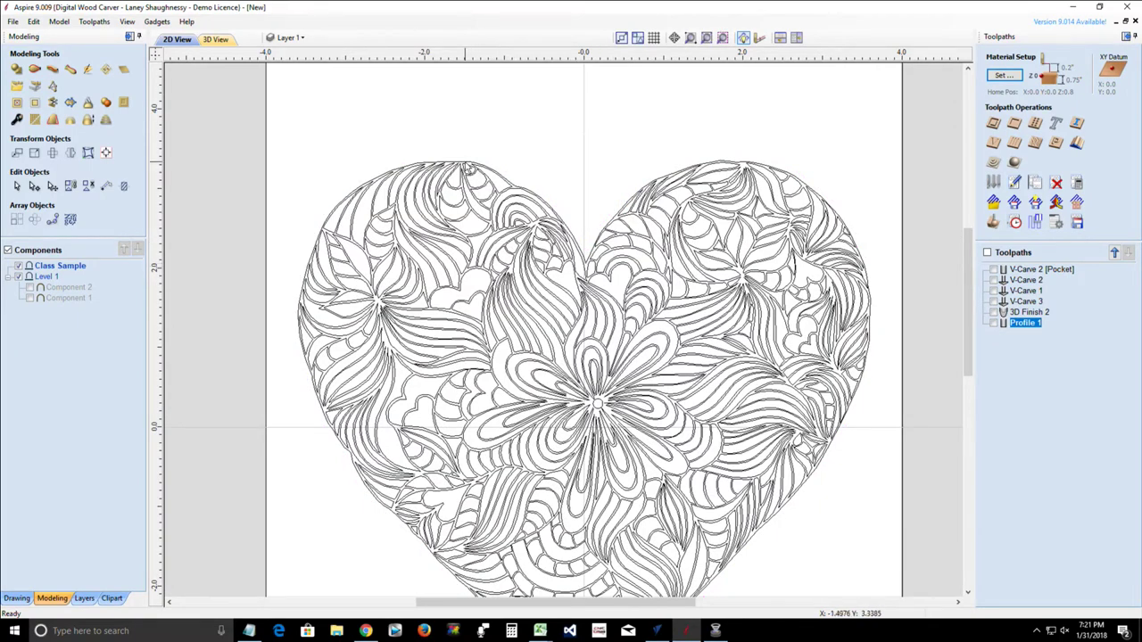
left_click(465, 164)
left_click(464, 164)
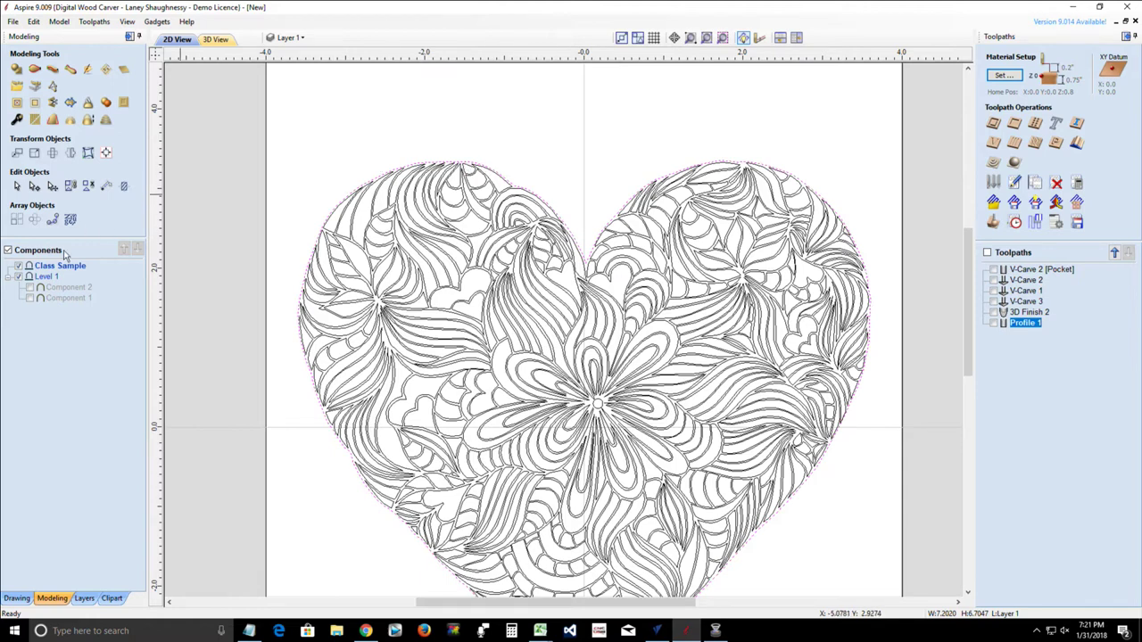
Step: Offset the heart outline outwards by 0.0625 inches with sharp corners
left_click(16, 598)
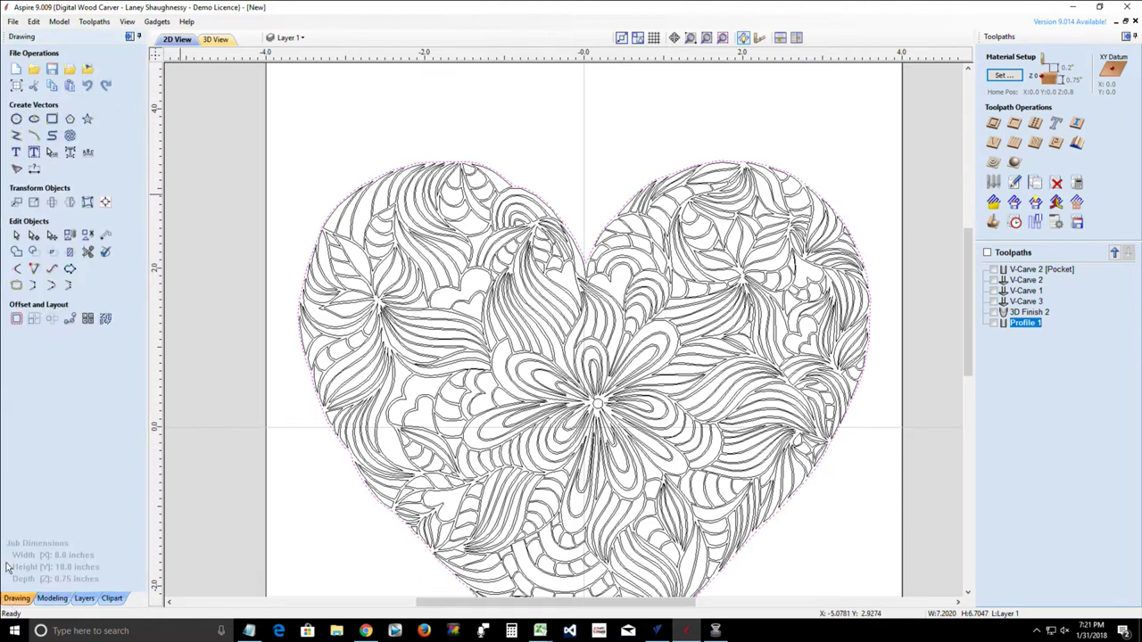
left_click(16, 320)
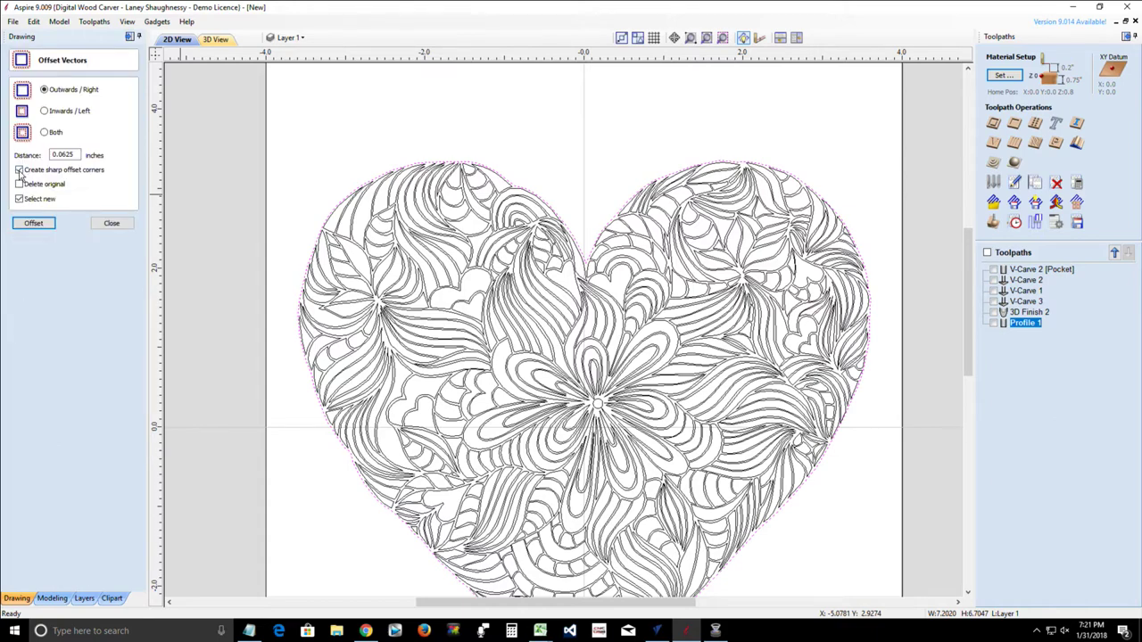
left_click(19, 171)
left_click_drag(966, 286, 965, 397)
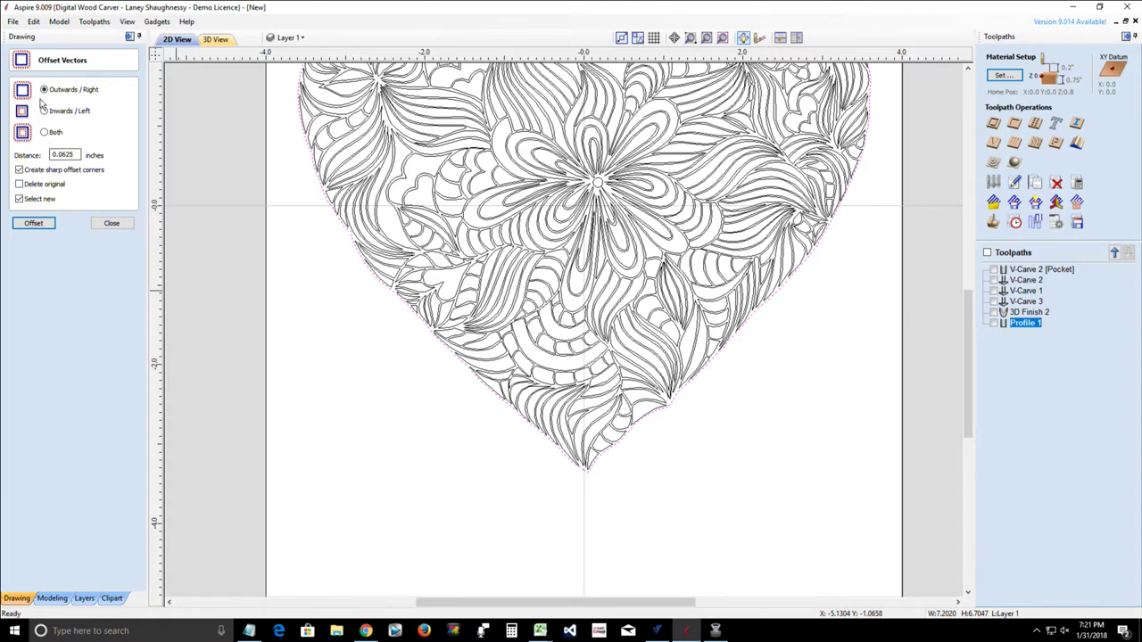
left_click(64, 156)
left_click(33, 224)
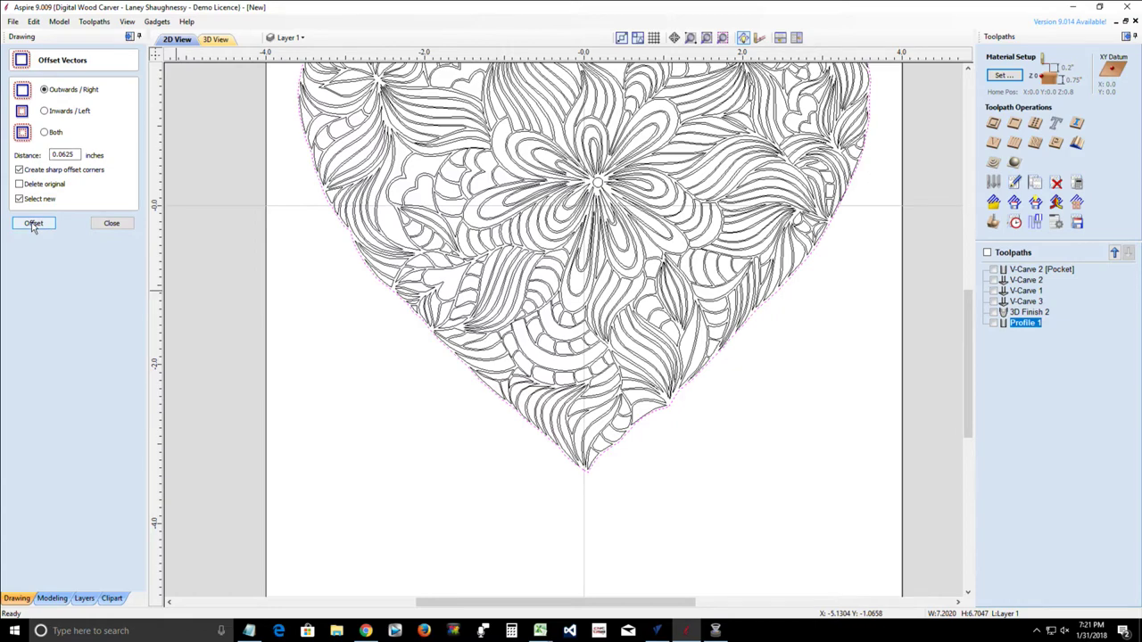
left_click(33, 225)
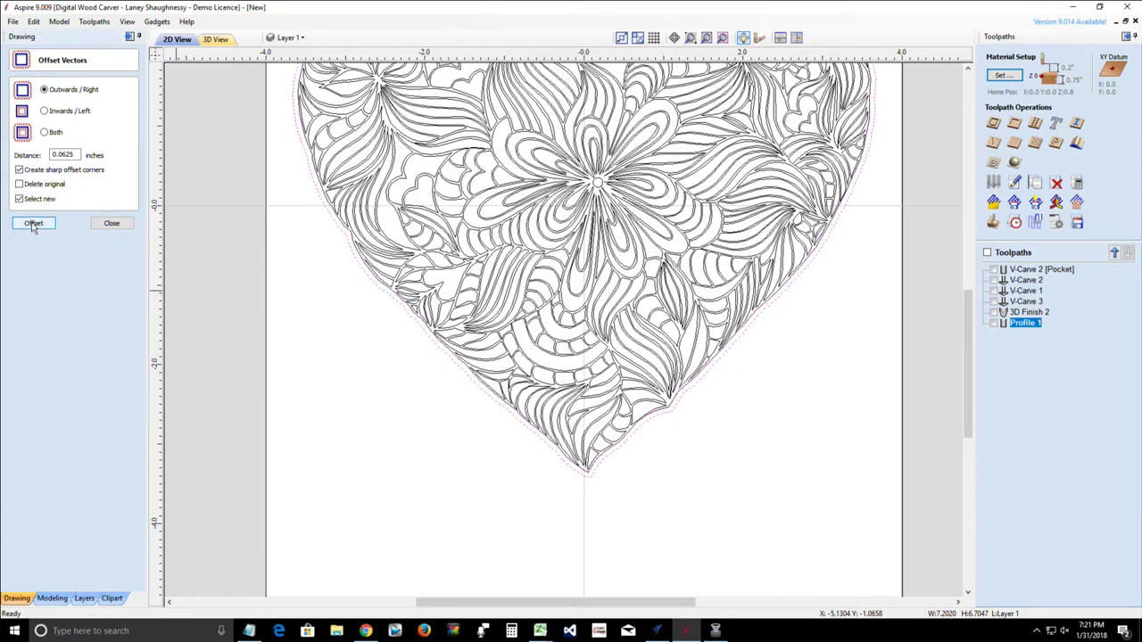
scroll(514, 405, "up", 2)
scroll(514, 406, "up", 3)
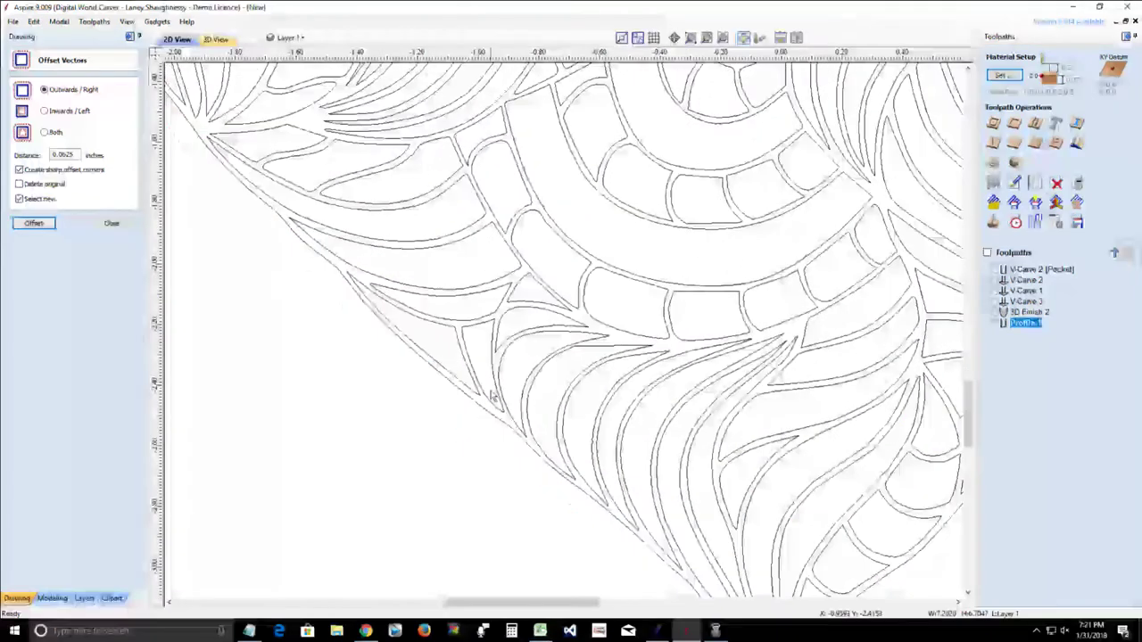
scroll(475, 428, "down", 7)
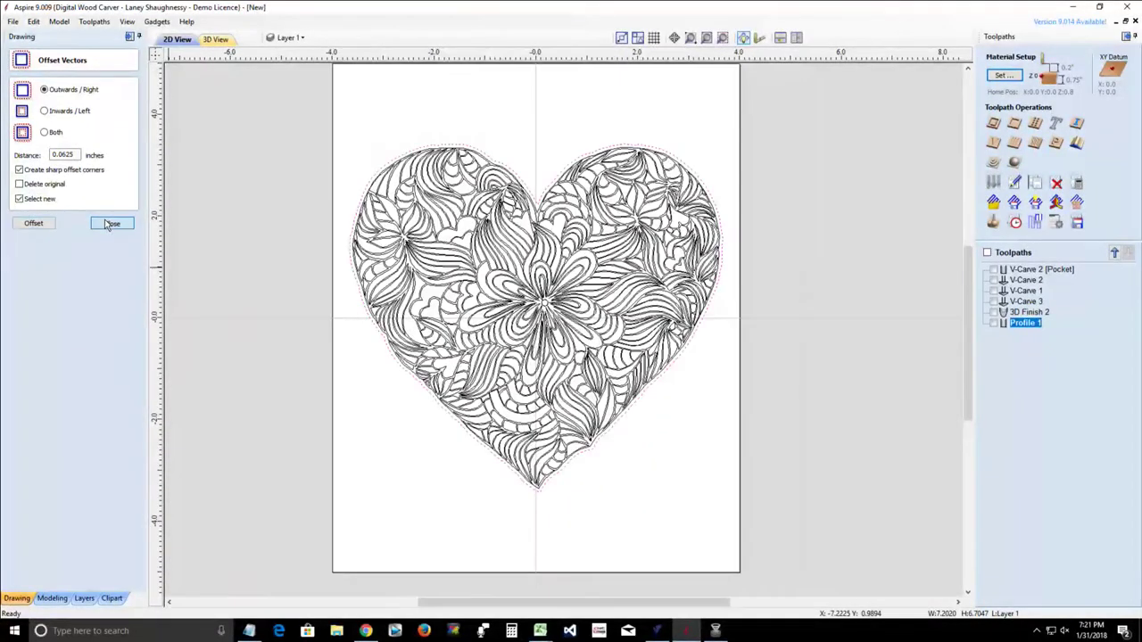
left_click(112, 223)
Step: Back in the modelling tools, deselect, then Ctrl+A to select all heart vectors including the border
left_click(51, 598)
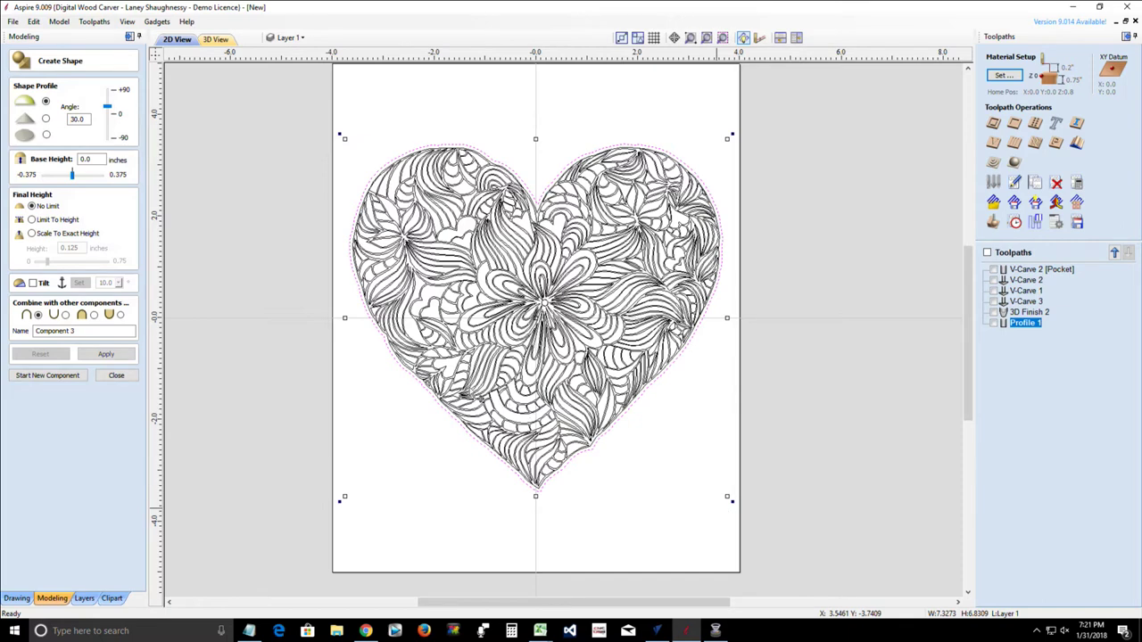
key("ctrl+a")
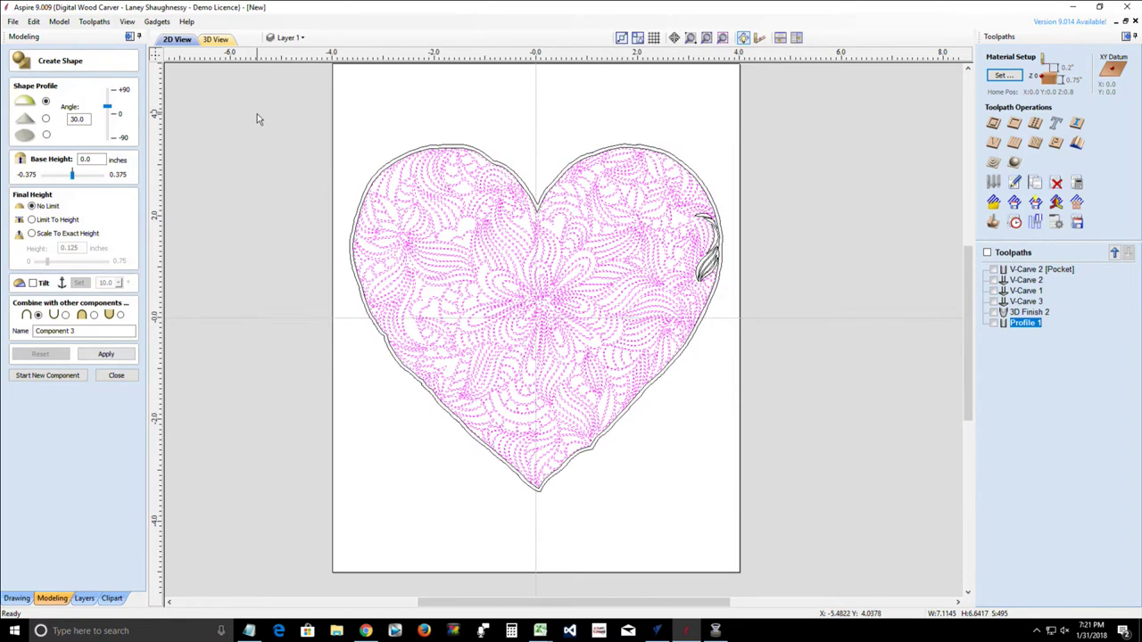
left_click(257, 114)
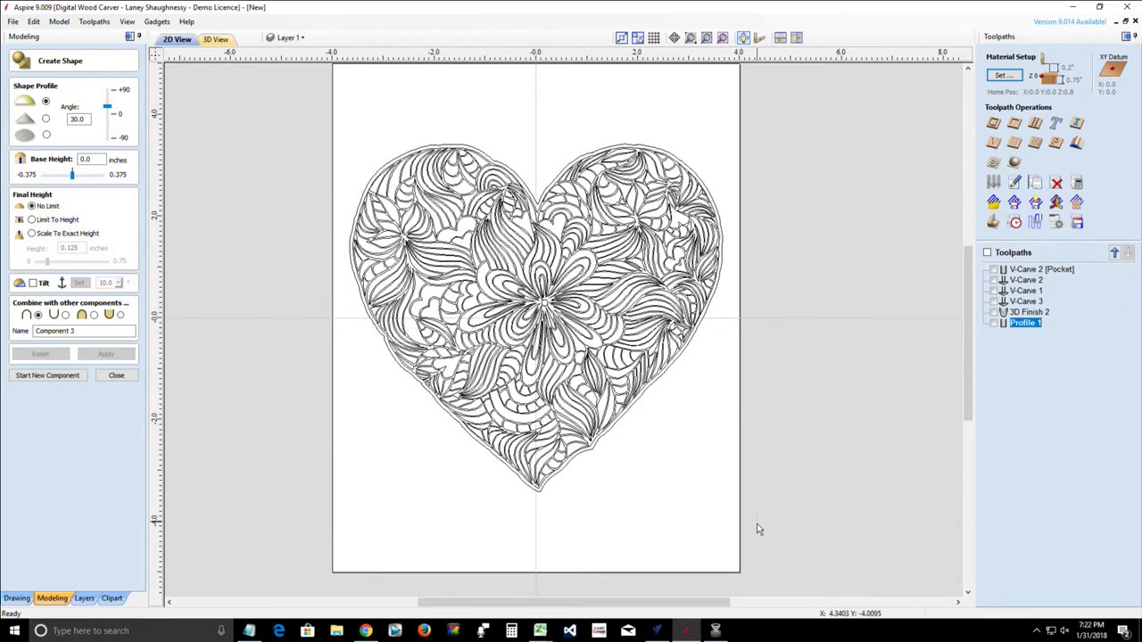
key("ctrl+a")
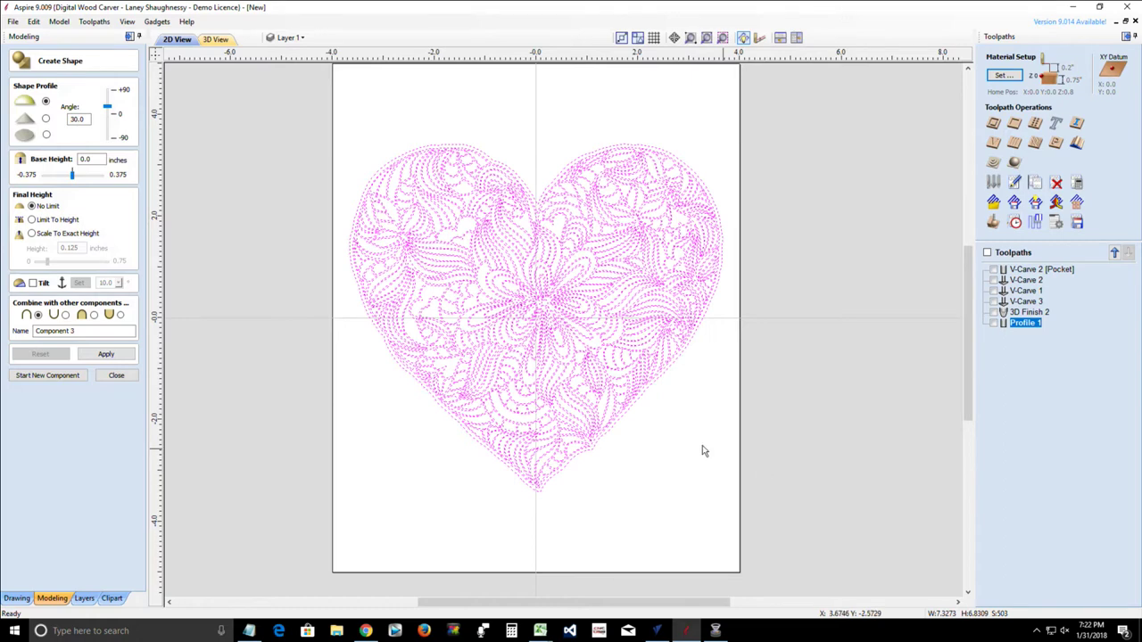
right_click(669, 404)
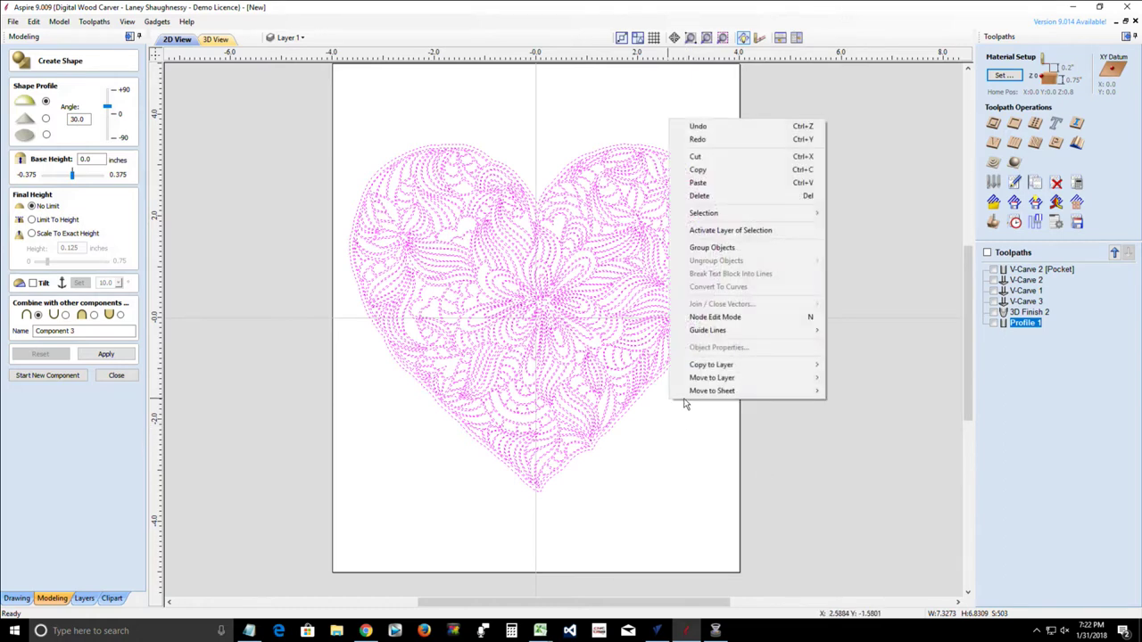
mouse_move(759, 212)
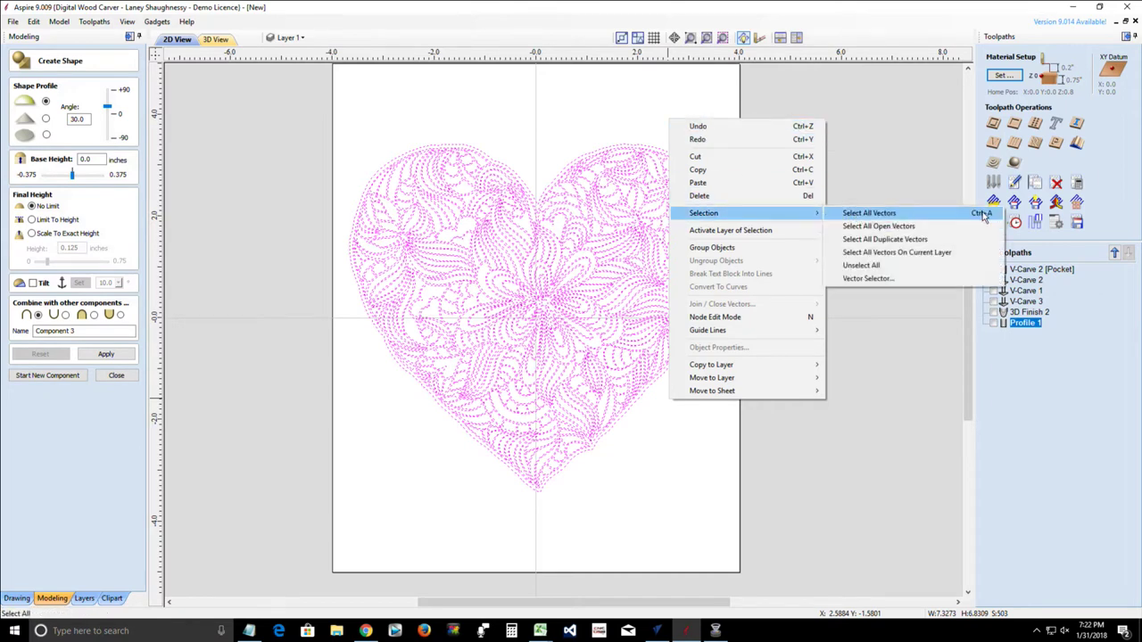
left_click(624, 118)
left_click(274, 123)
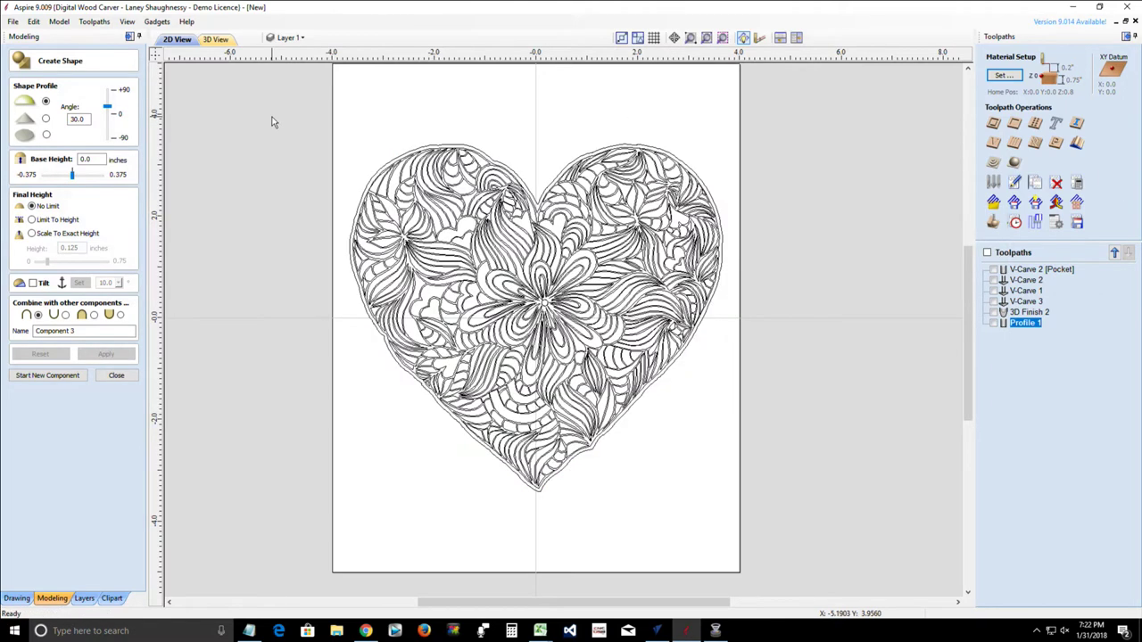
left_click_drag(274, 109, 657, 478)
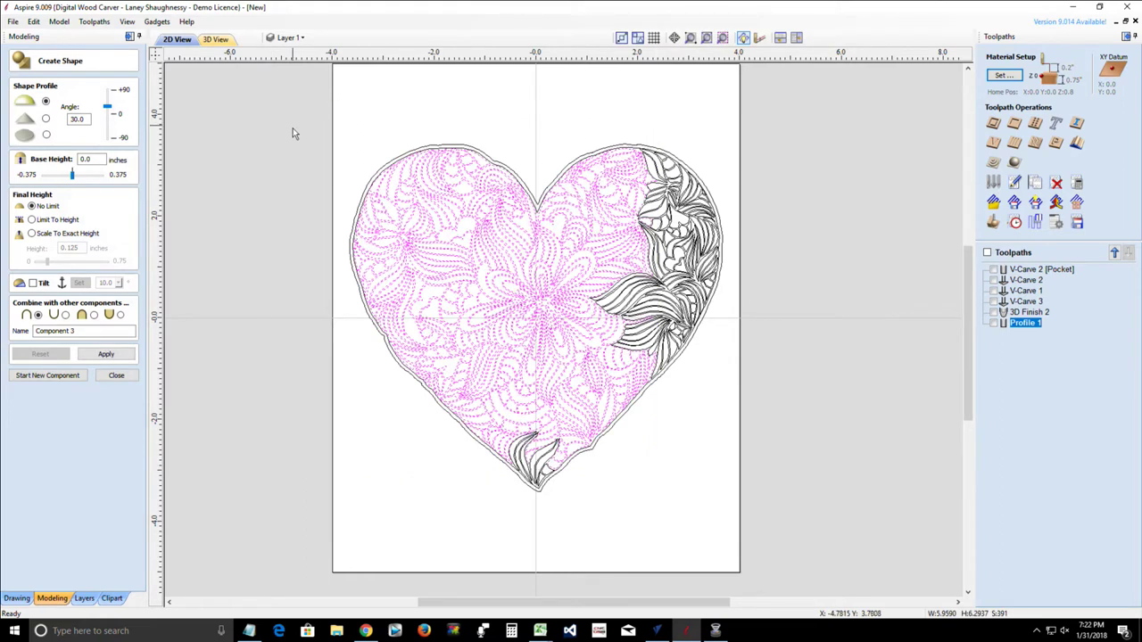
left_click(390, 127)
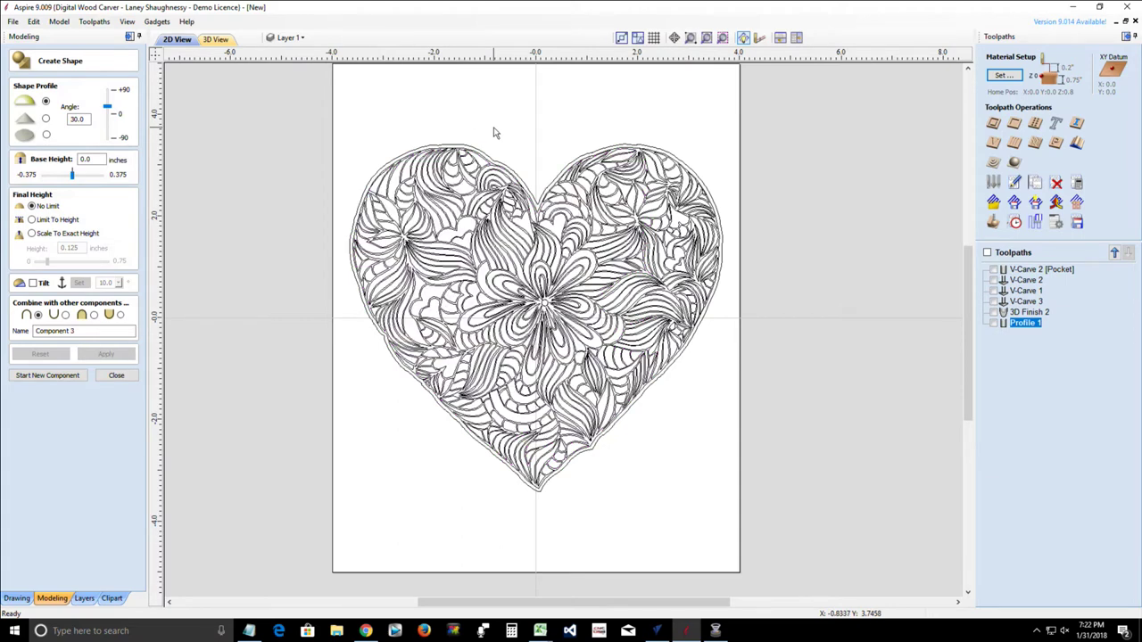
key("ctrl+a")
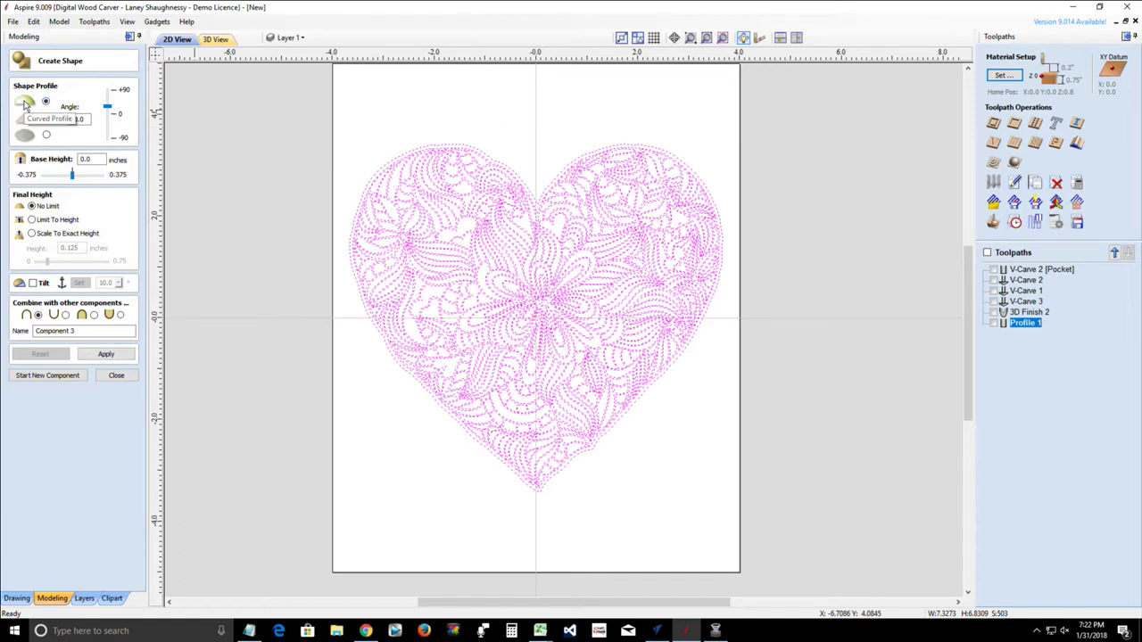
Step: Apply a curved profile with 30.0° angle and 0.0 base height to the heart vectors
left_click(77, 120)
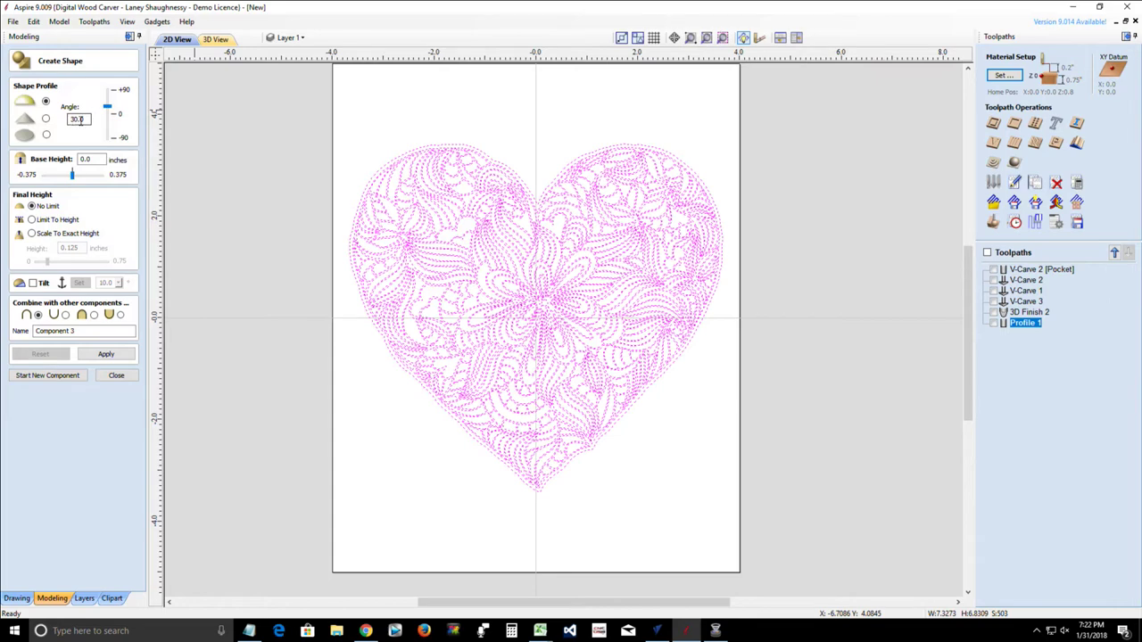
left_click(86, 160)
left_click(104, 355)
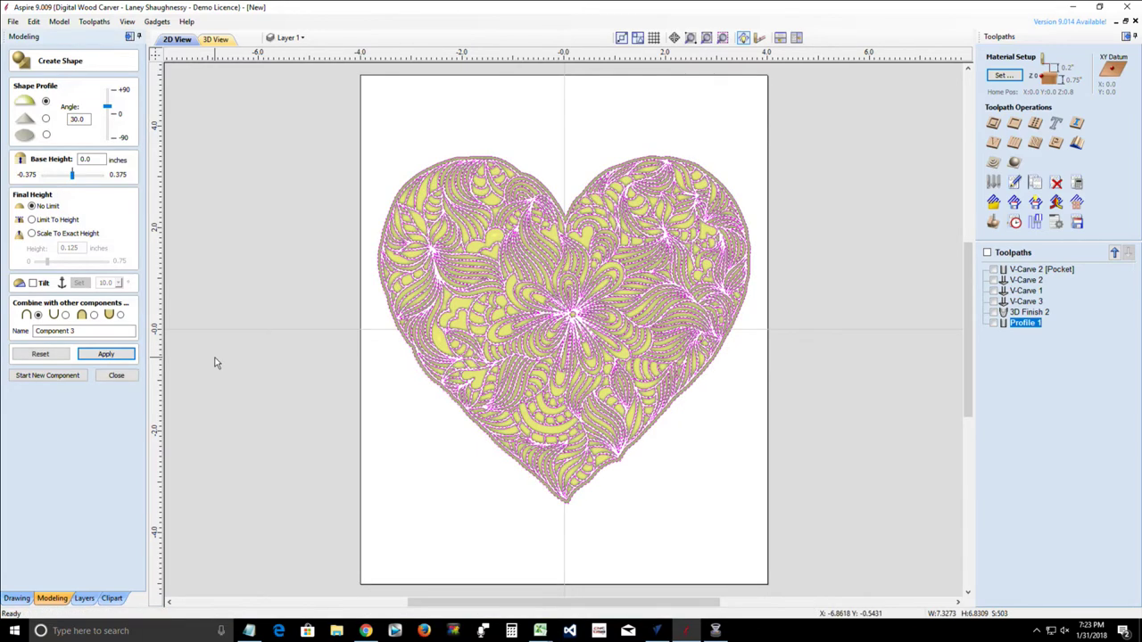
scroll(500, 230, "up", 4)
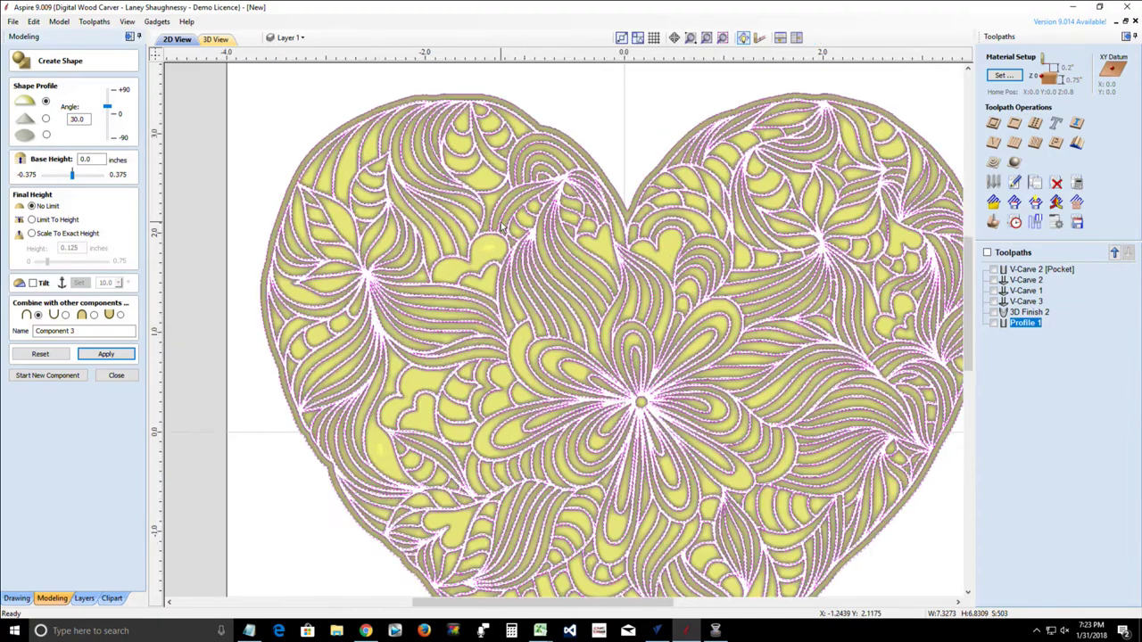
scroll(501, 229, "up", 1)
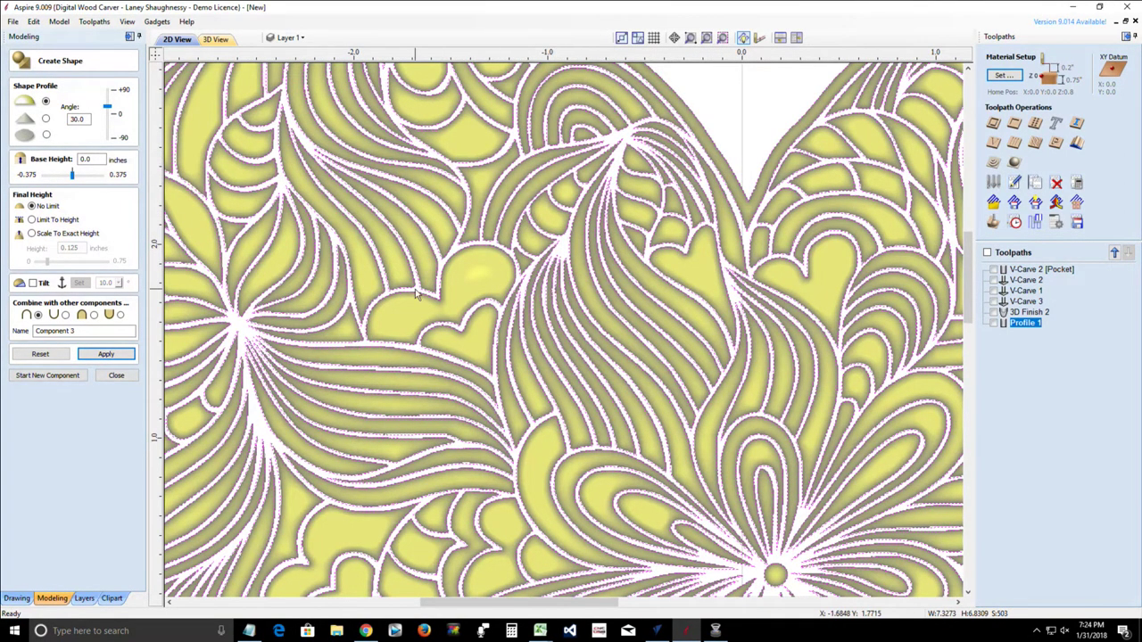
Step: Inspect the domed heart relief in 3D from a near edge-on angle, then start Component 4
left_click(219, 42)
scroll(576, 426, "up", 5)
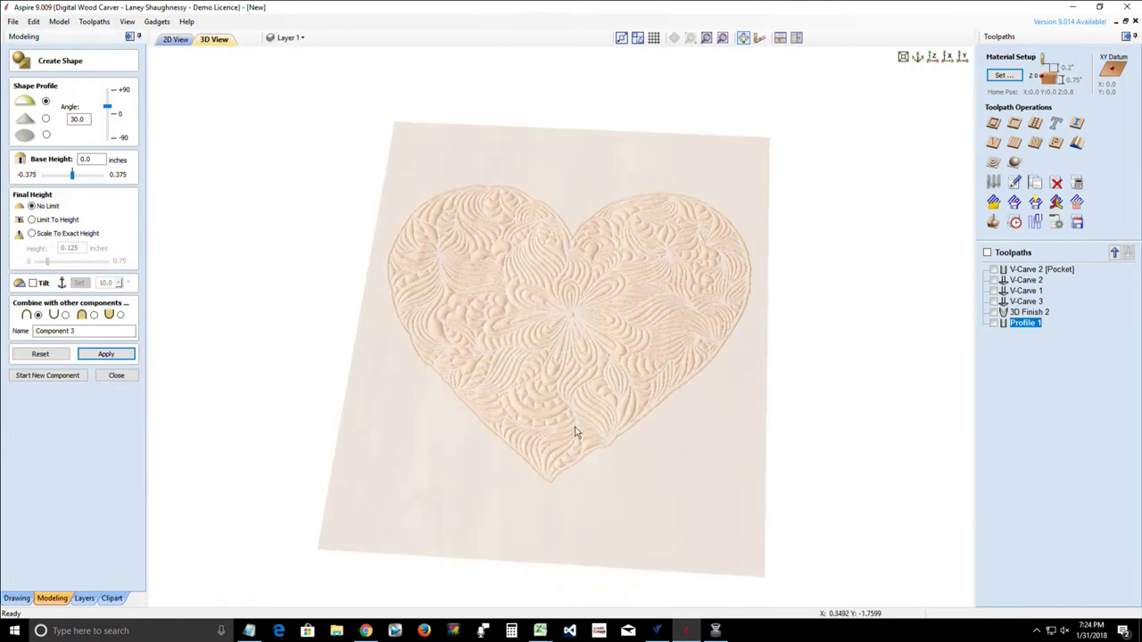
scroll(575, 421, "up", 3)
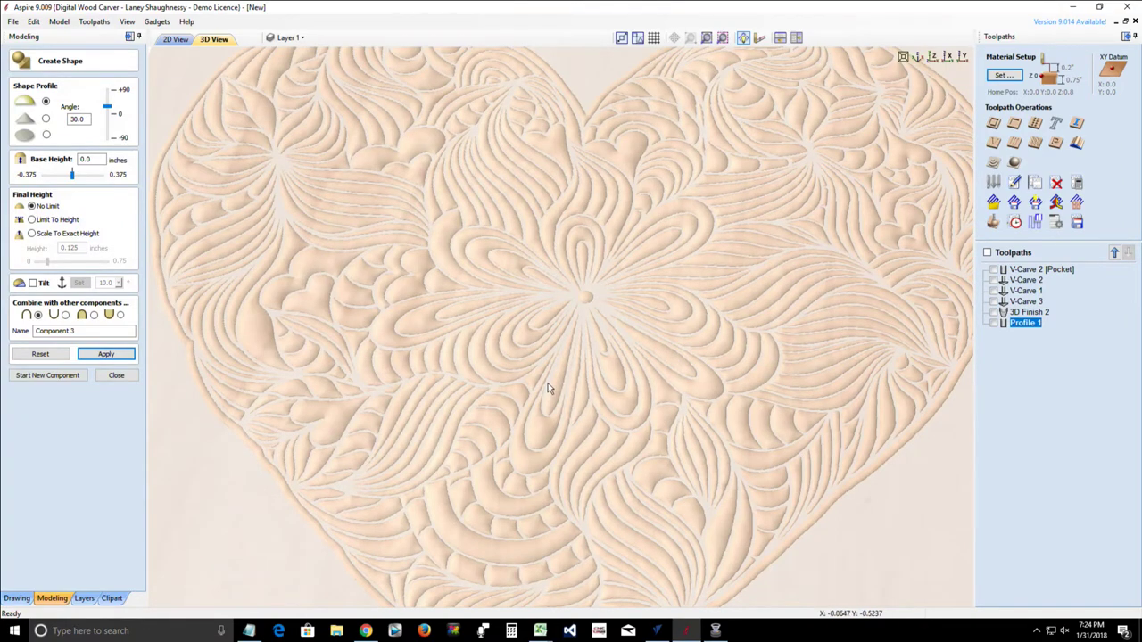
scroll(547, 384, "down", 3)
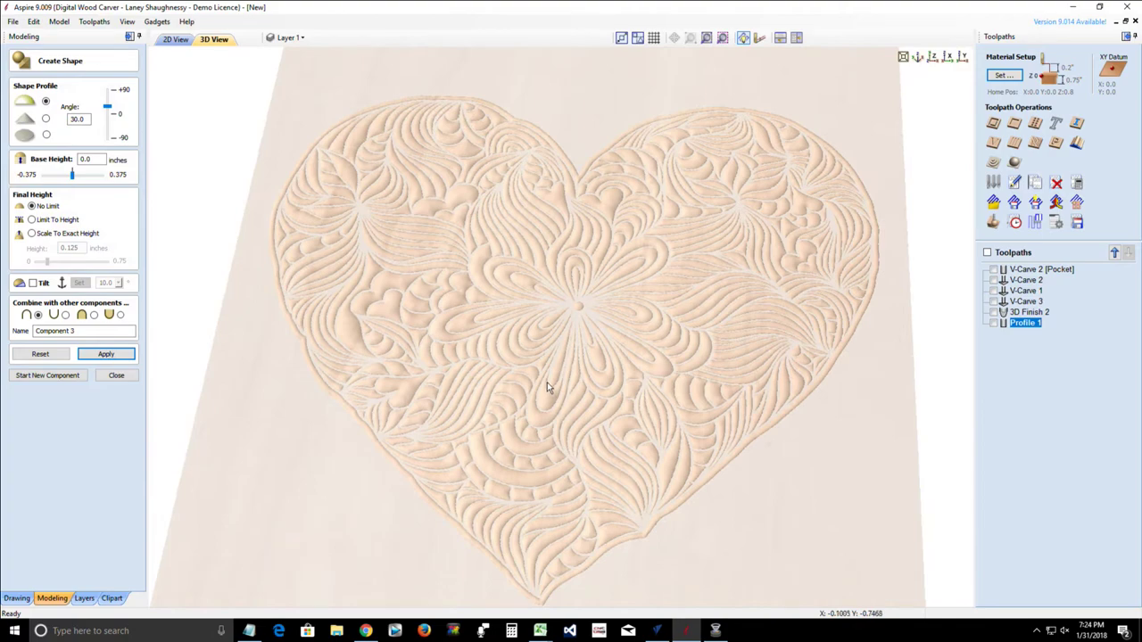
left_click_drag(423, 567, 464, 532)
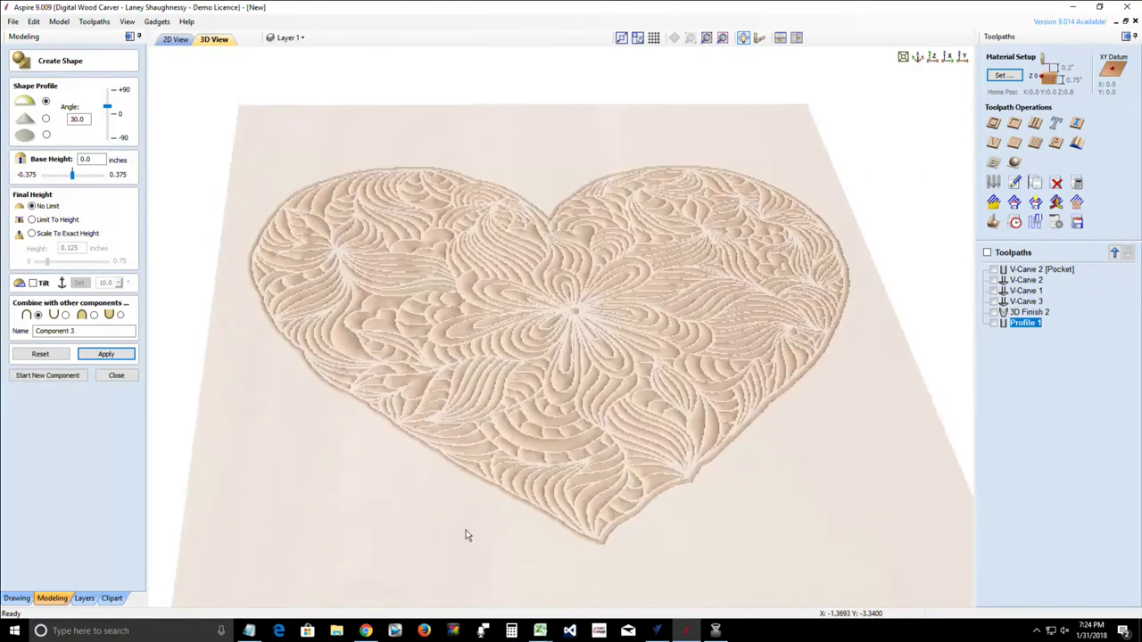
scroll(530, 427, "up", 5)
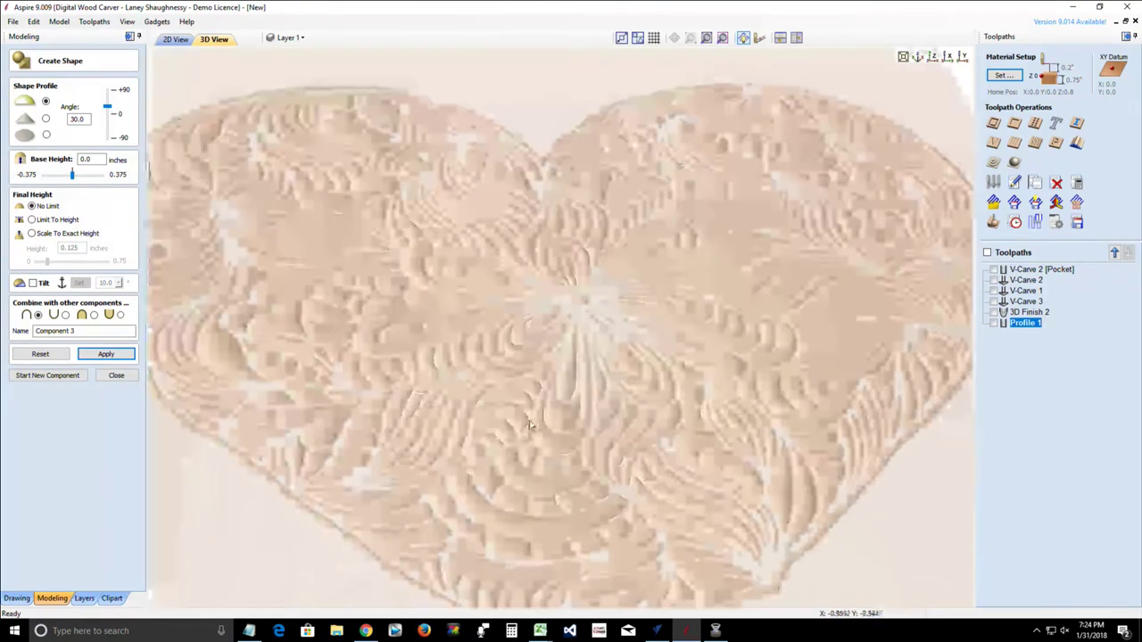
scroll(529, 425, "down", 6)
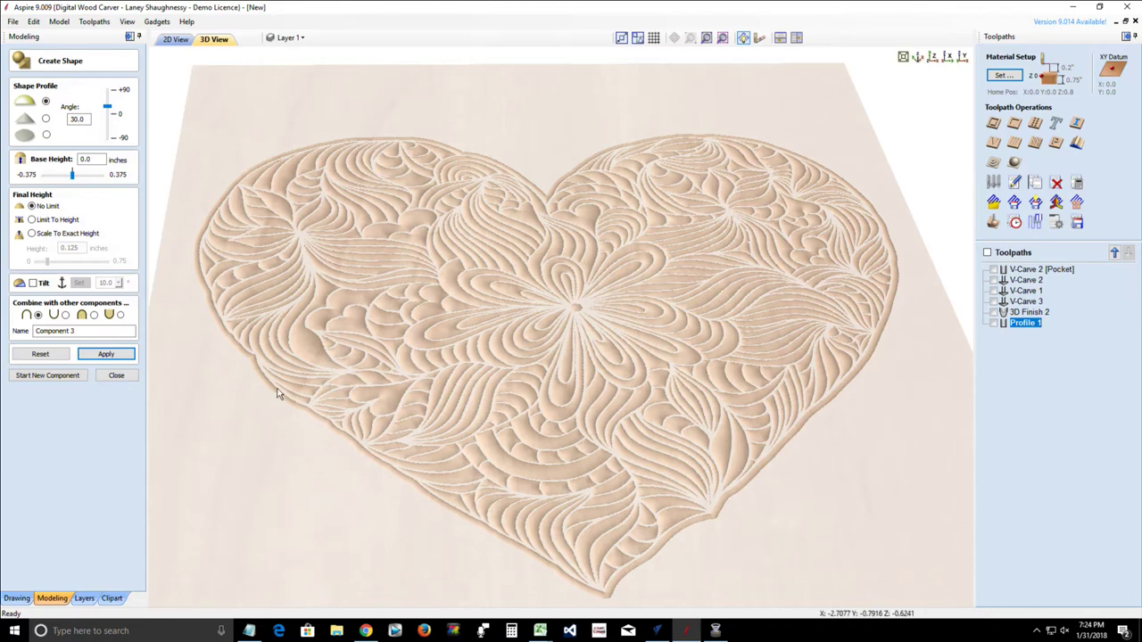
left_click(55, 378)
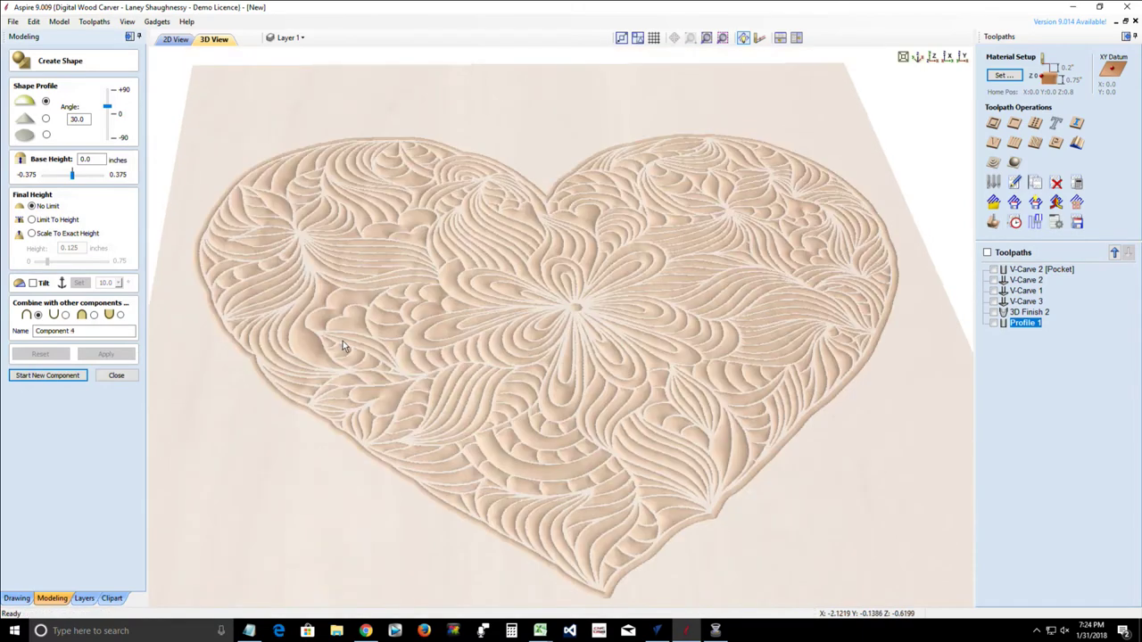
Step: Back in the 2D view, select the heart's outer offset border vector
left_click(175, 40)
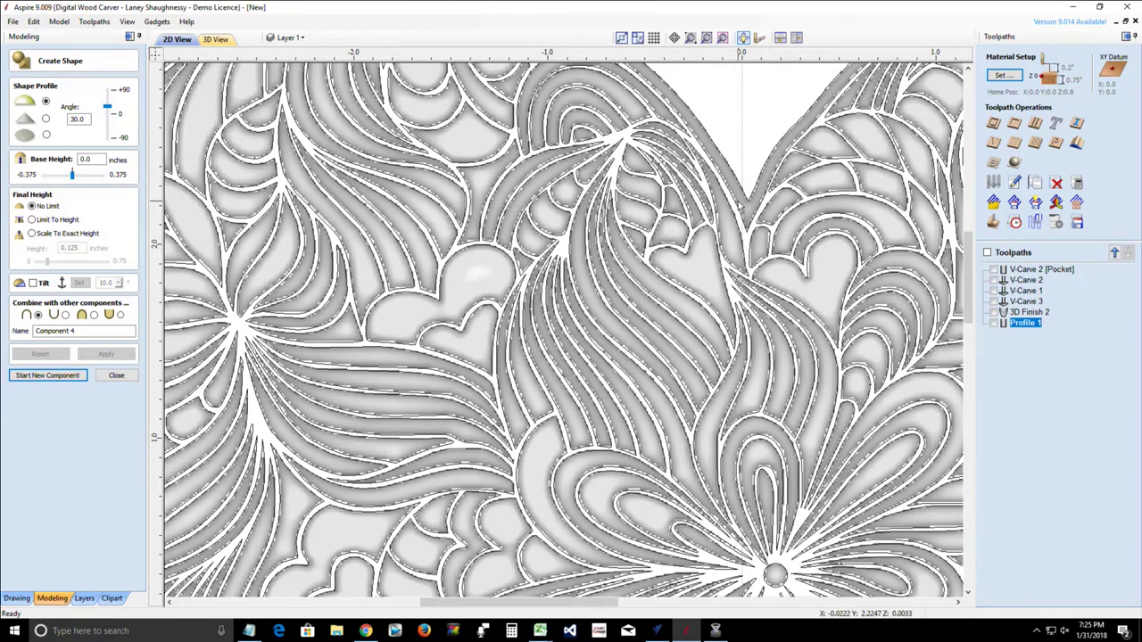
scroll(675, 321, "down", 3)
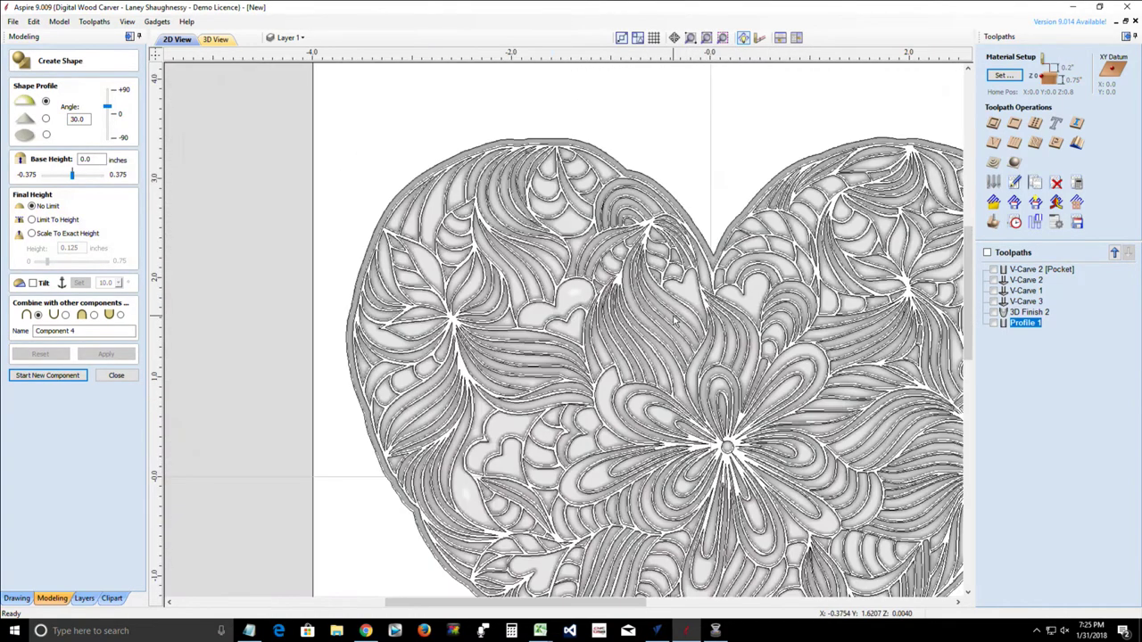
scroll(675, 321, "up", 3)
scroll(553, 305, "down", 2)
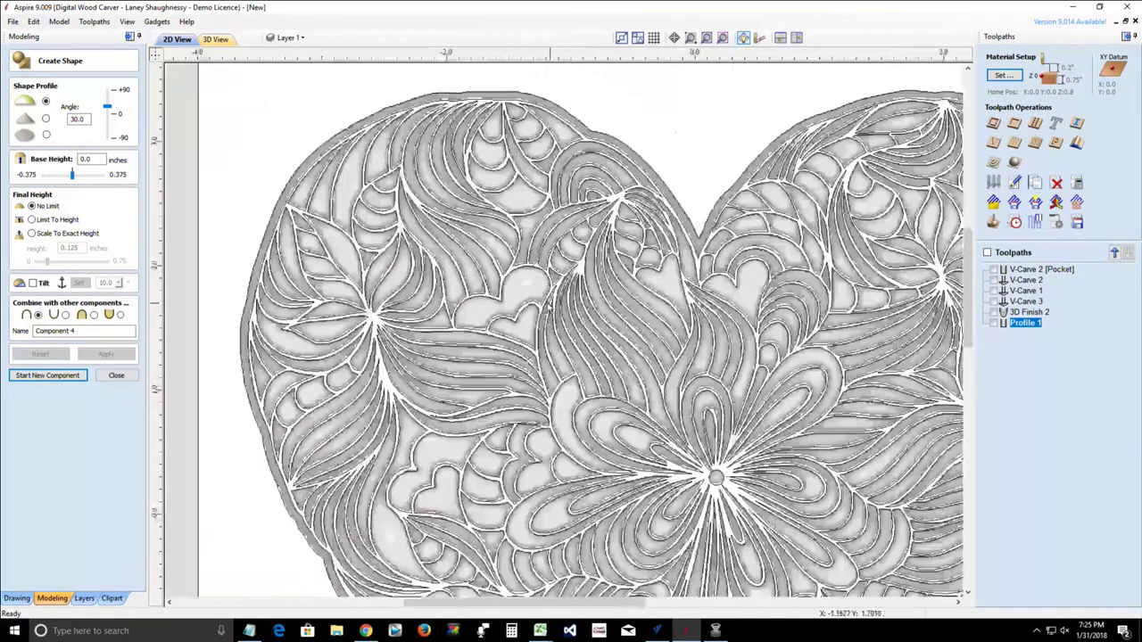
scroll(597, 179, "up", 1)
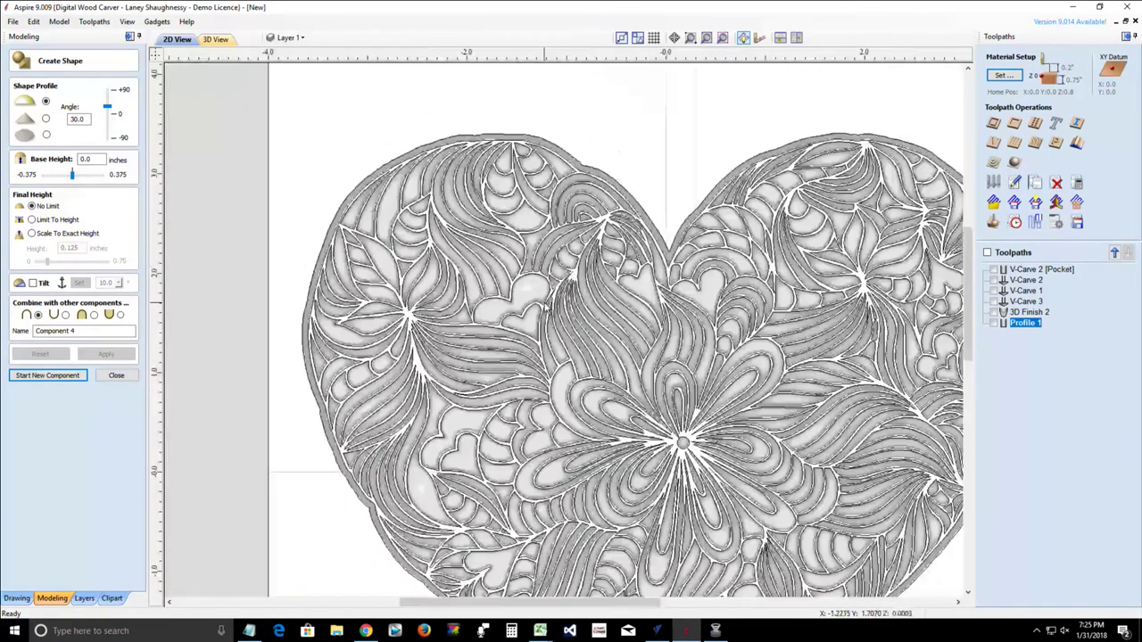
left_click(599, 172)
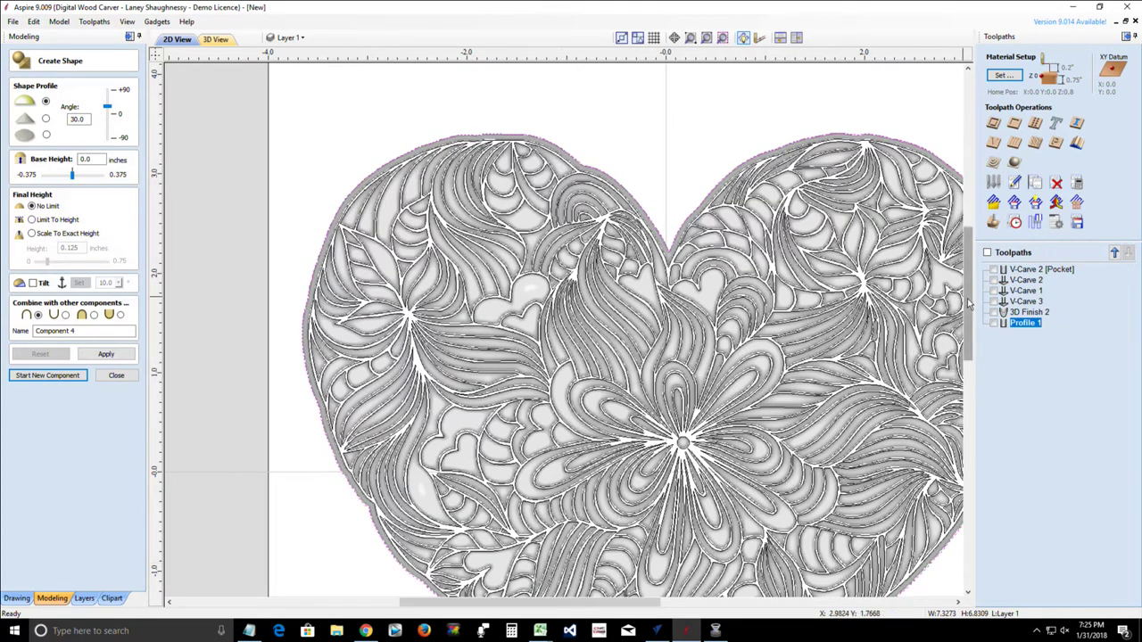
Step: Set the Component 4 shape's base height to 0.25 inches in Create Shape
mouse_move(968, 303)
left_mouse_down()
mouse_move(966, 348)
mouse_move(968, 318)
left_mouse_up()
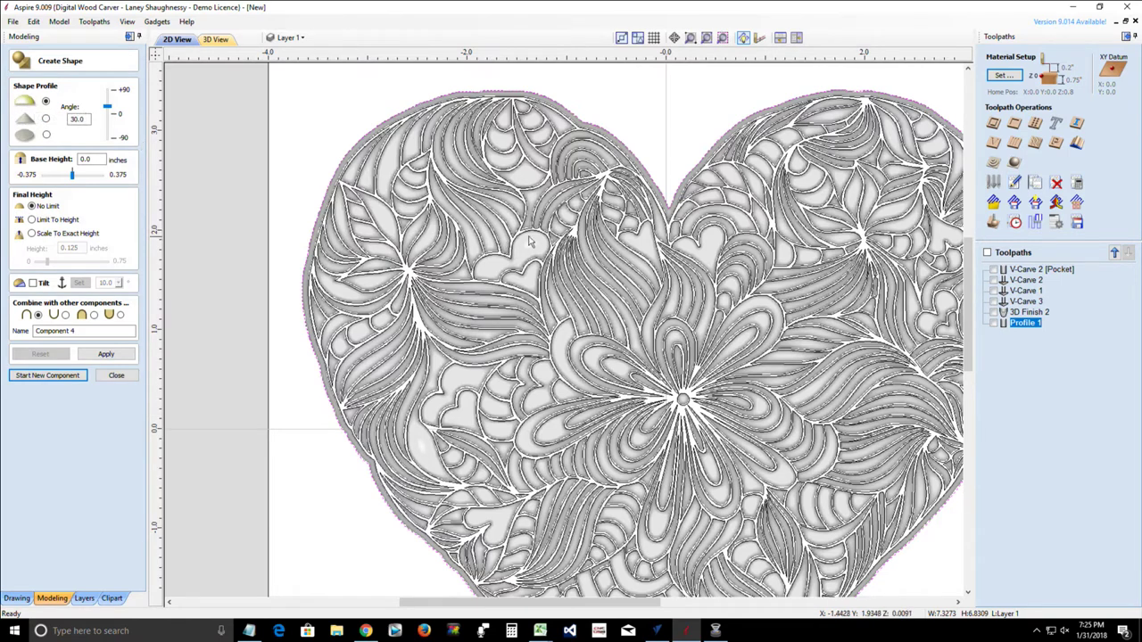
left_click(87, 159)
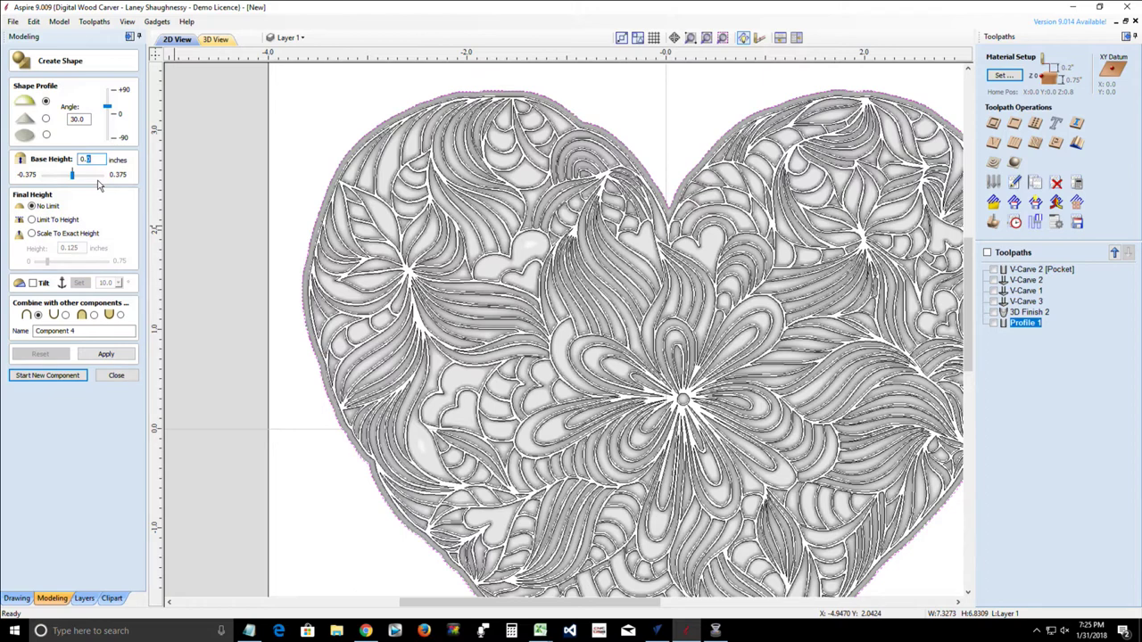
key("BackSpace")
type("25")
Step: Close Create Shape, hide Component 3, and view the blank material block in 3D
left_click(116, 375)
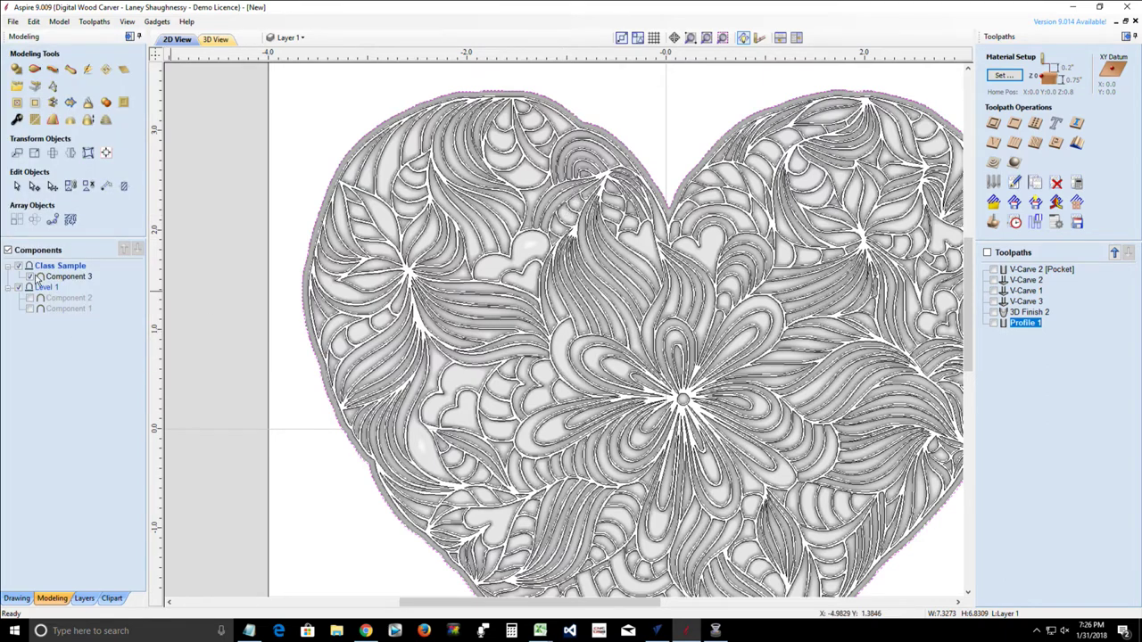
left_click(29, 277)
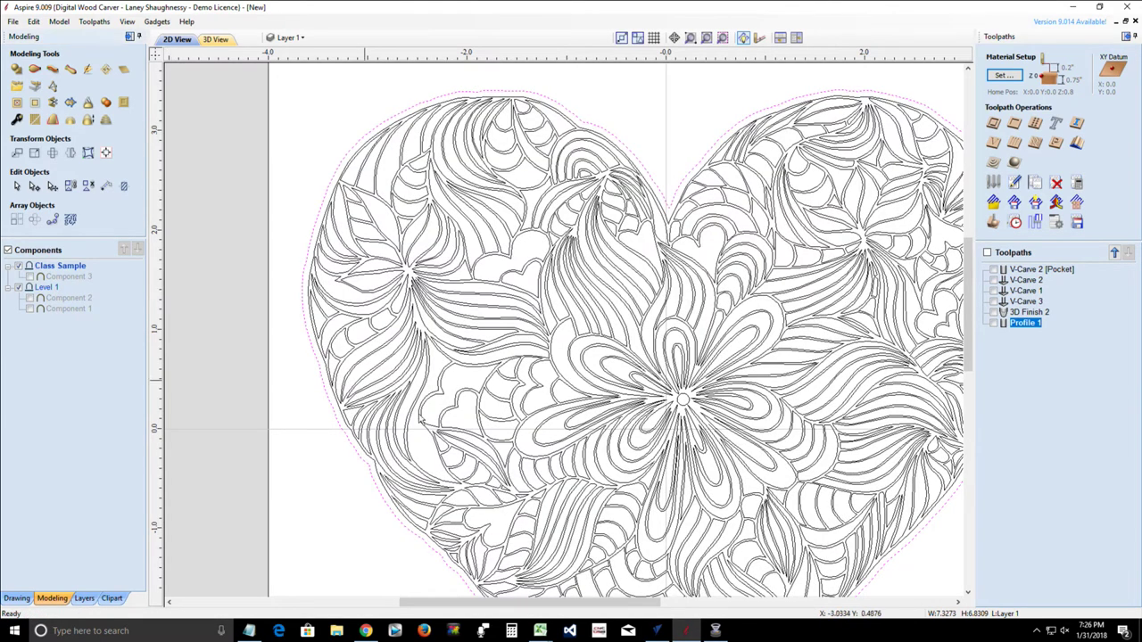
left_click(217, 39)
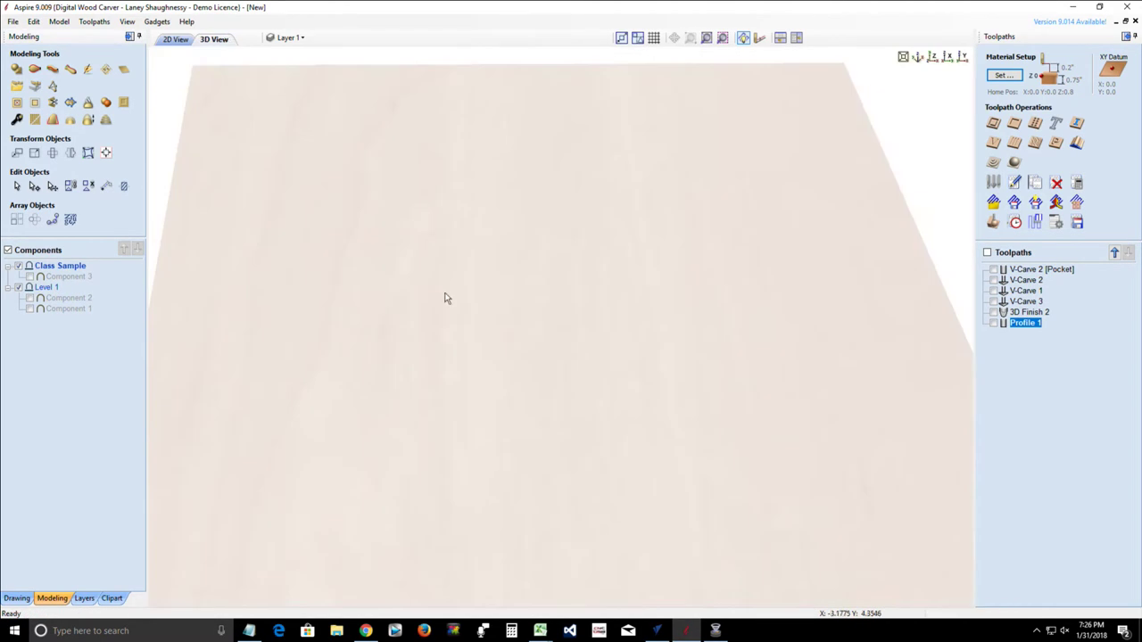
scroll(511, 343, "down", 3)
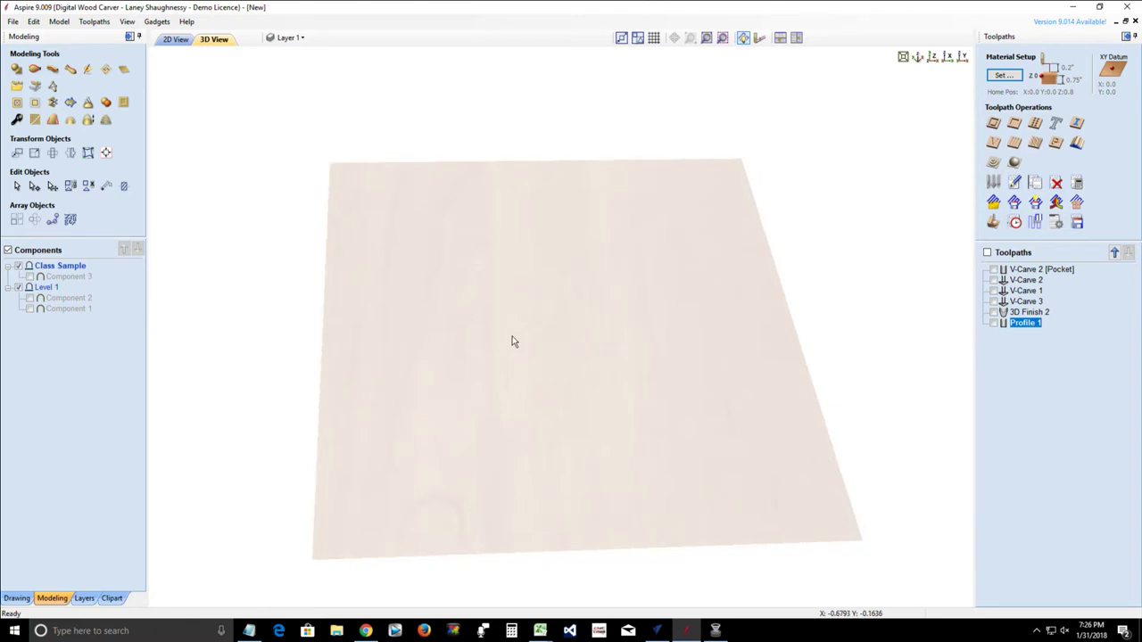
scroll(511, 343, "up", 2)
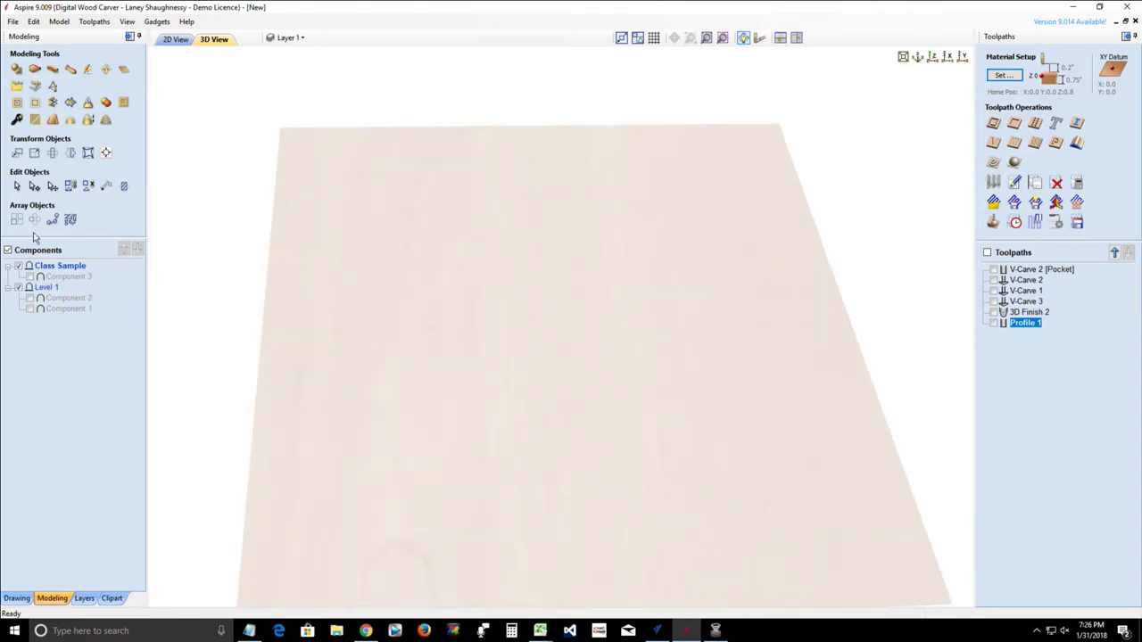
Step: Reopen Create Shape for the new component and set its base height to 0.0
left_click(17, 70)
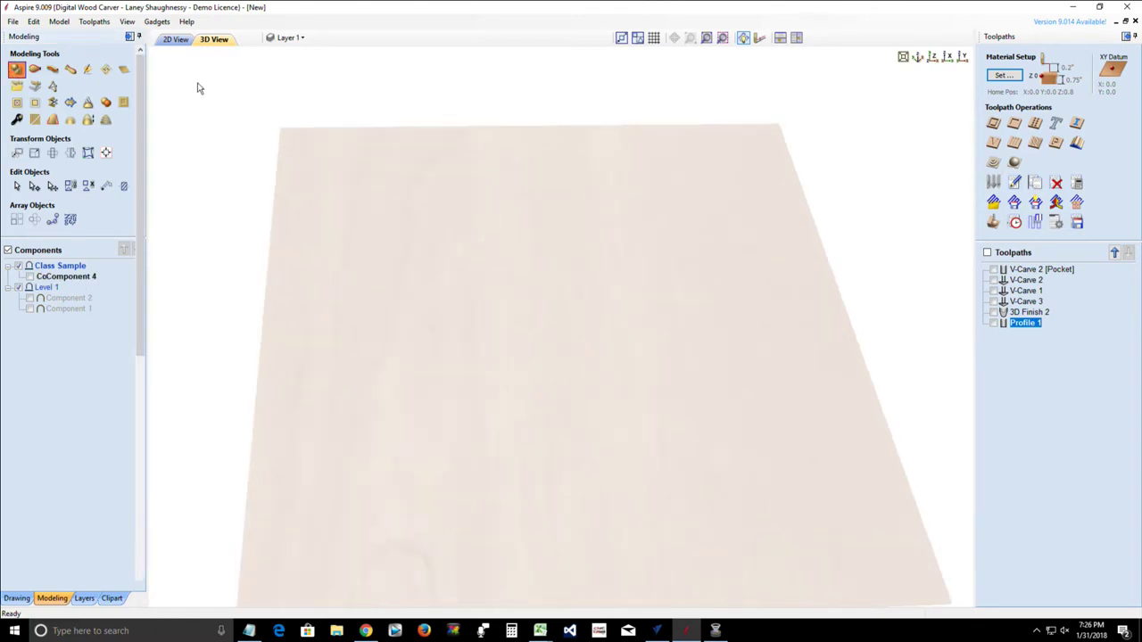
left_click(175, 40)
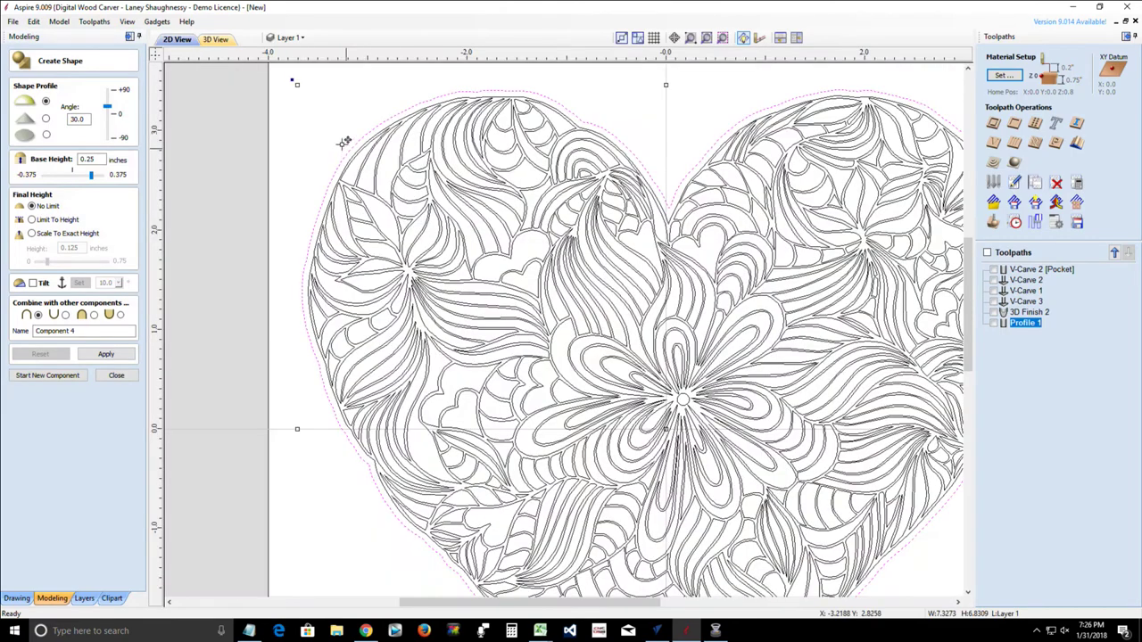
left_click(215, 40)
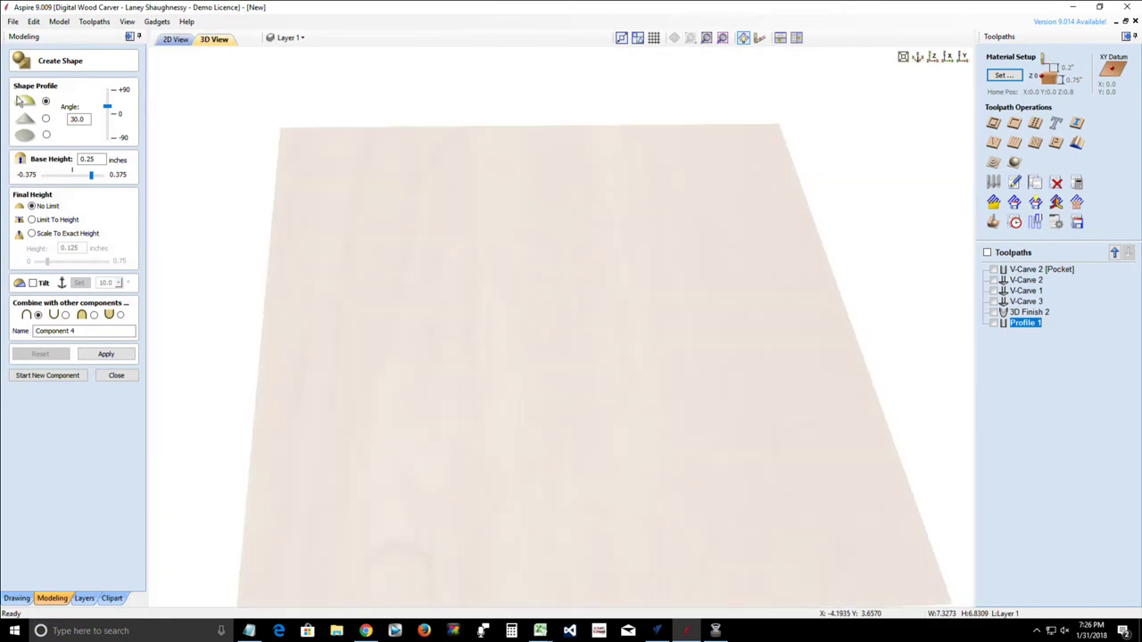
left_click(74, 175)
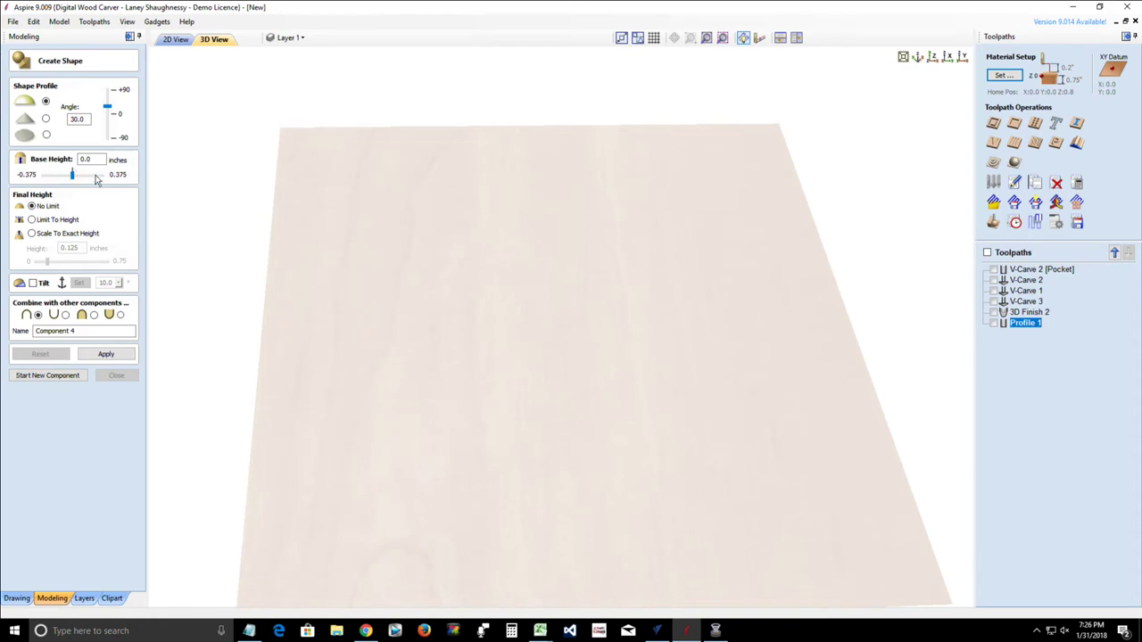
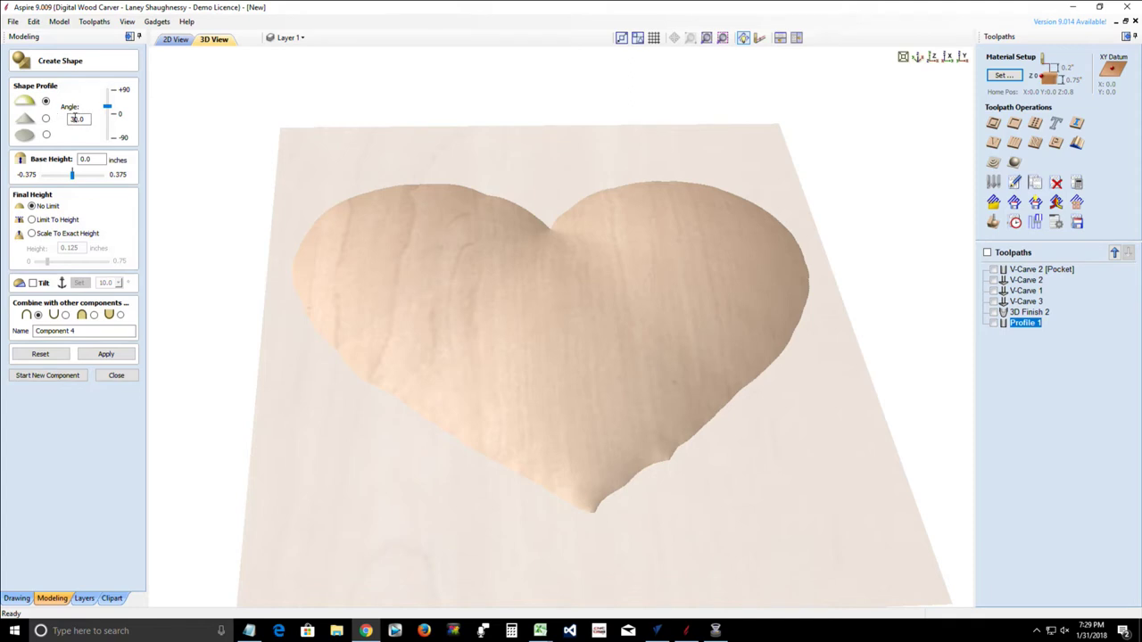
Step: Change the heart shape's Base Height from 0.0 to 0.25 inches and apply it
left_click_drag(420, 541, 438, 474)
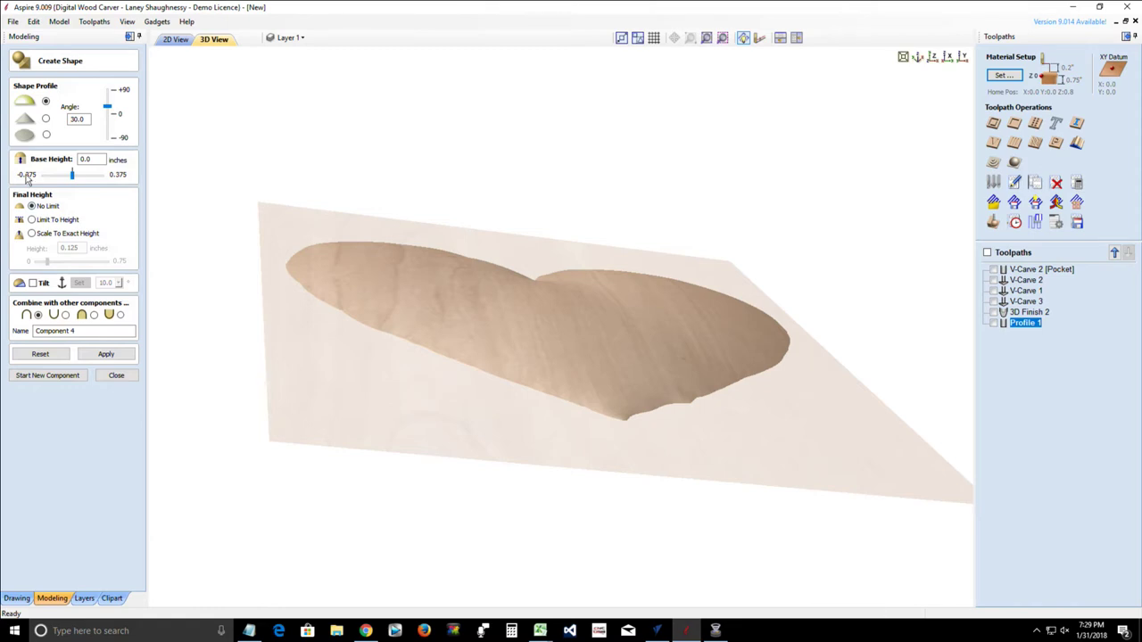
left_click(88, 159)
left_click_drag(86, 160, 96, 161)
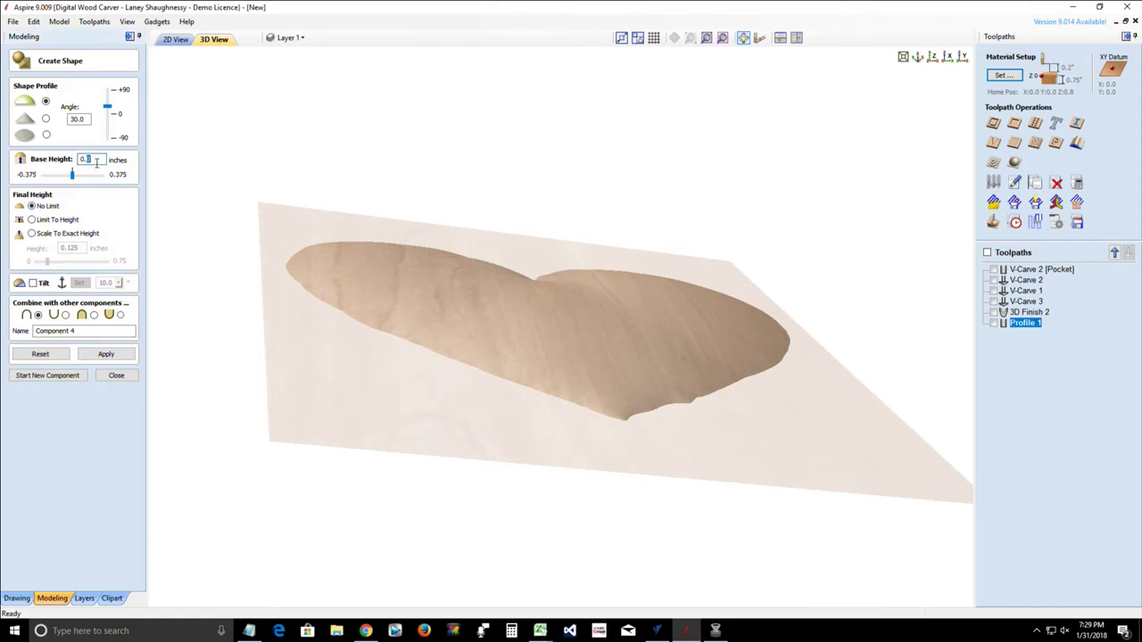
type("25")
left_click(101, 356)
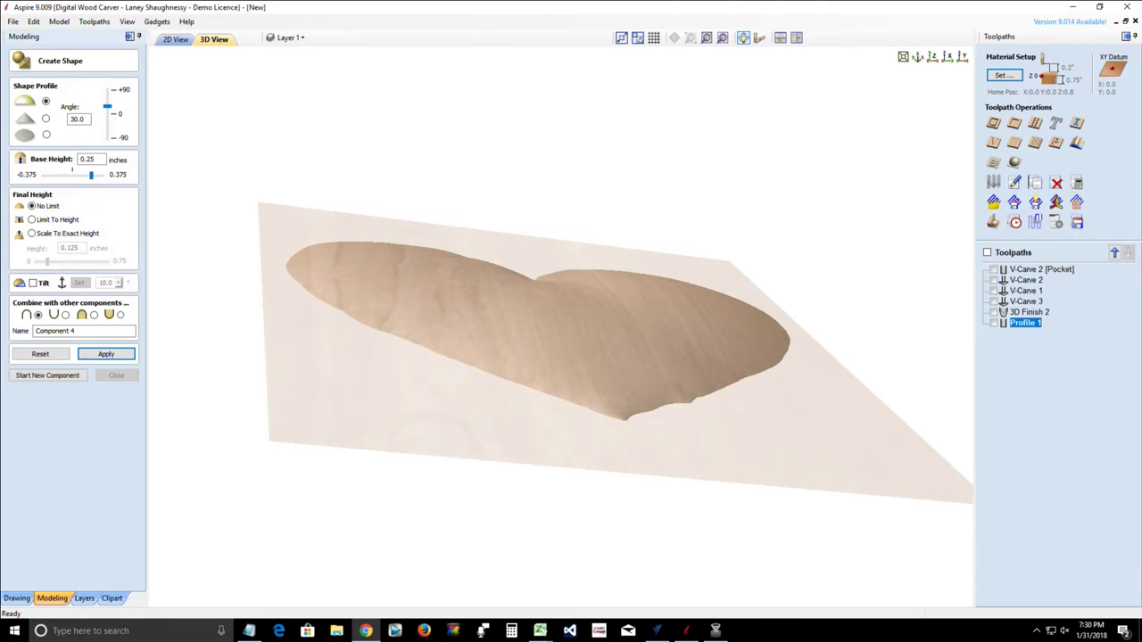
Step: Finish the heart as a 0.25-inch raised slab and dismiss the email notification
key("Return")
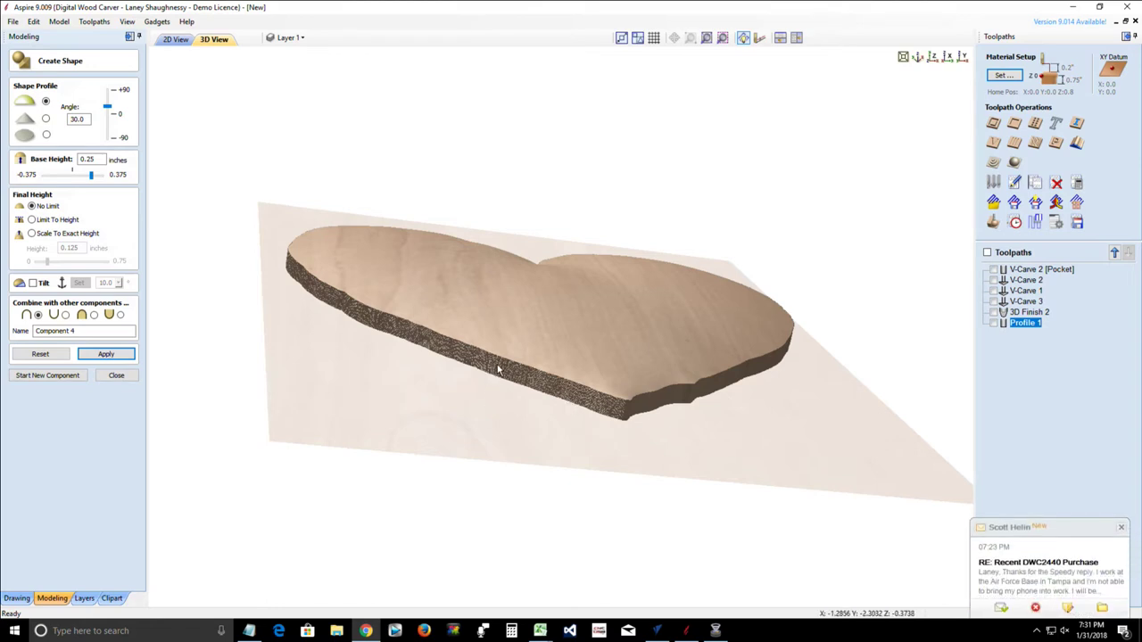
left_click(1121, 527)
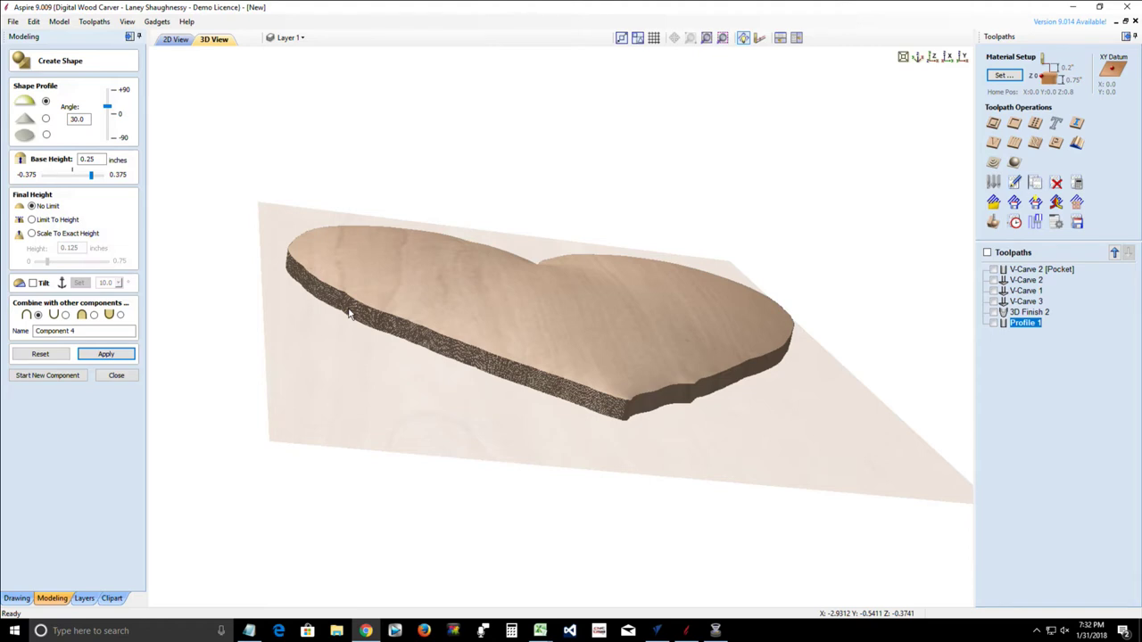
Step: Move Component 3 above Component 4 in the tree and make it visible
left_click(114, 377)
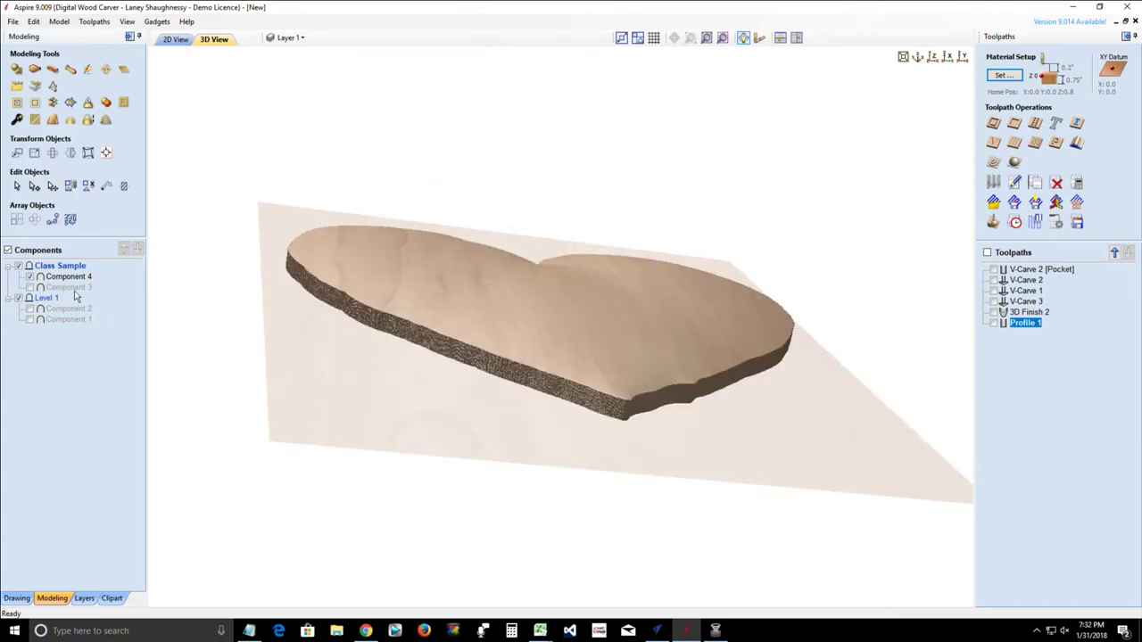
left_click(65, 288)
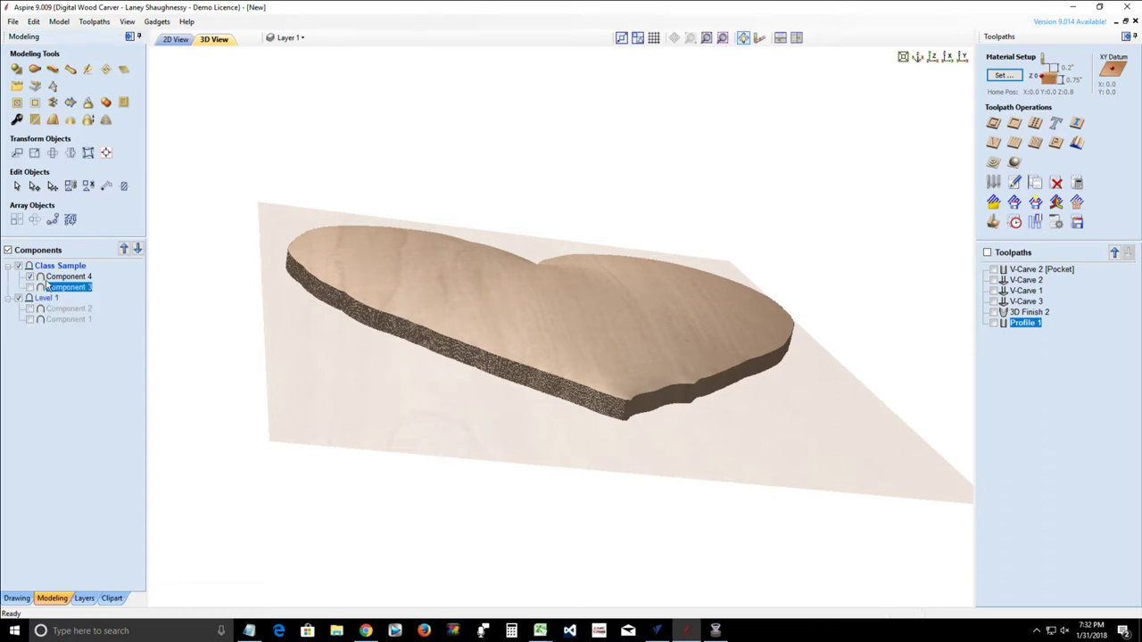
left_click_drag(55, 290, 55, 275)
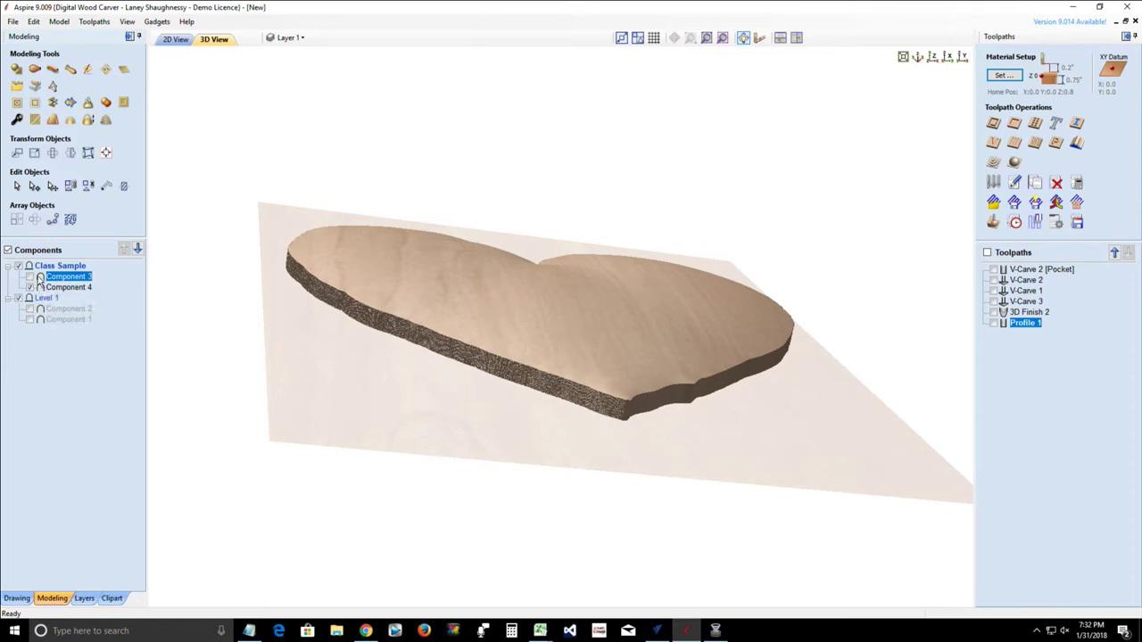
left_click(30, 281)
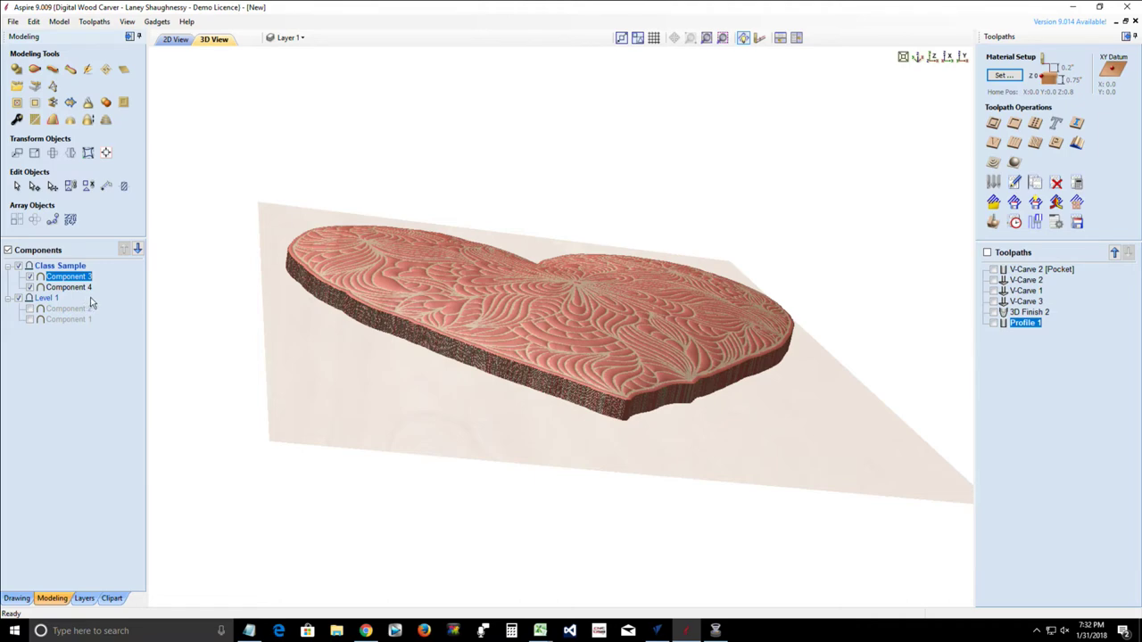
key("Escape")
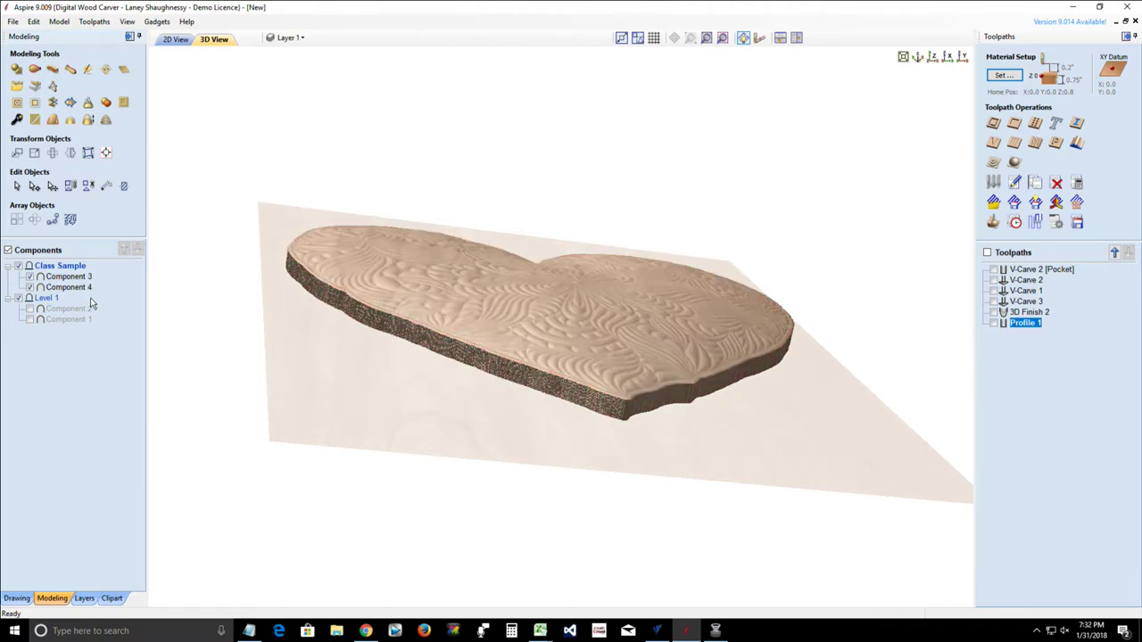
left_click_drag(423, 428, 400, 465)
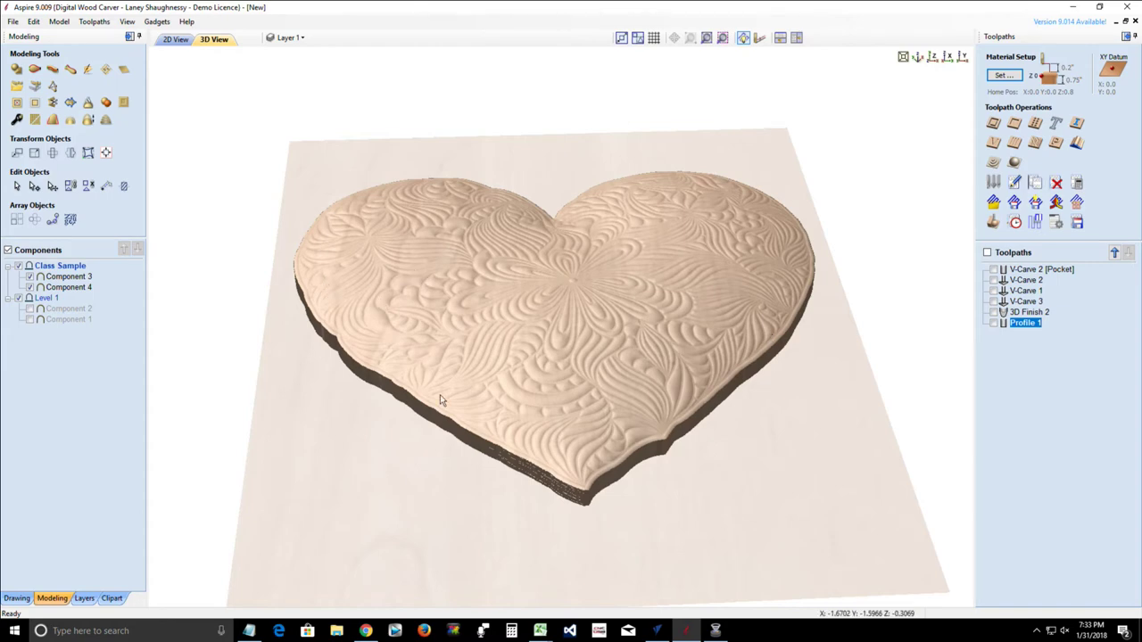
left_click_drag(458, 421, 467, 474)
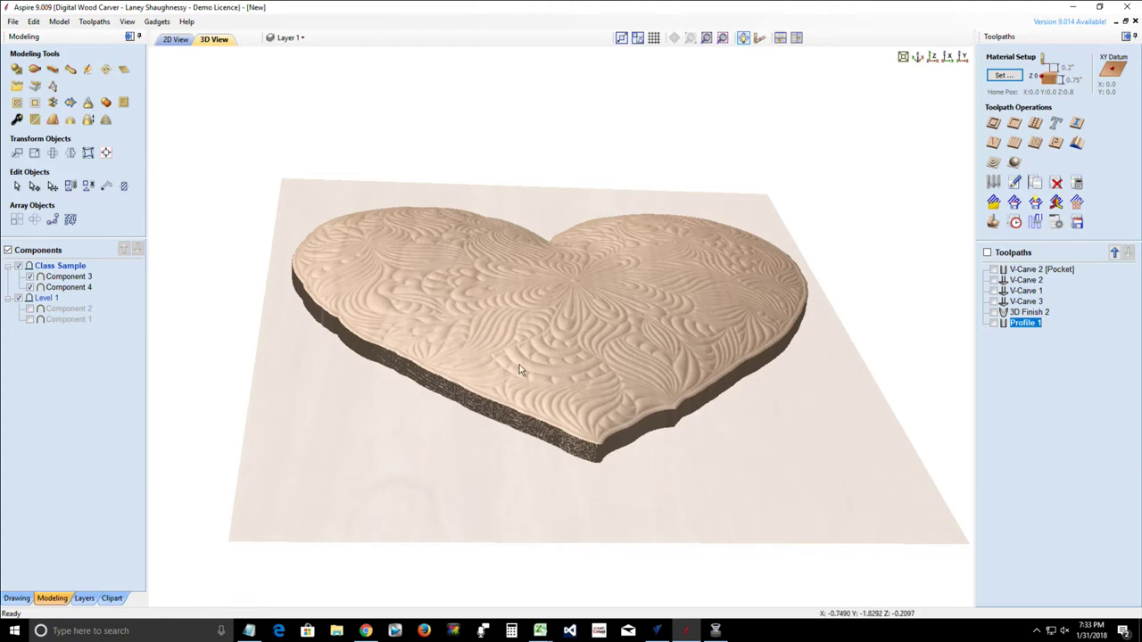
left_click(933, 61)
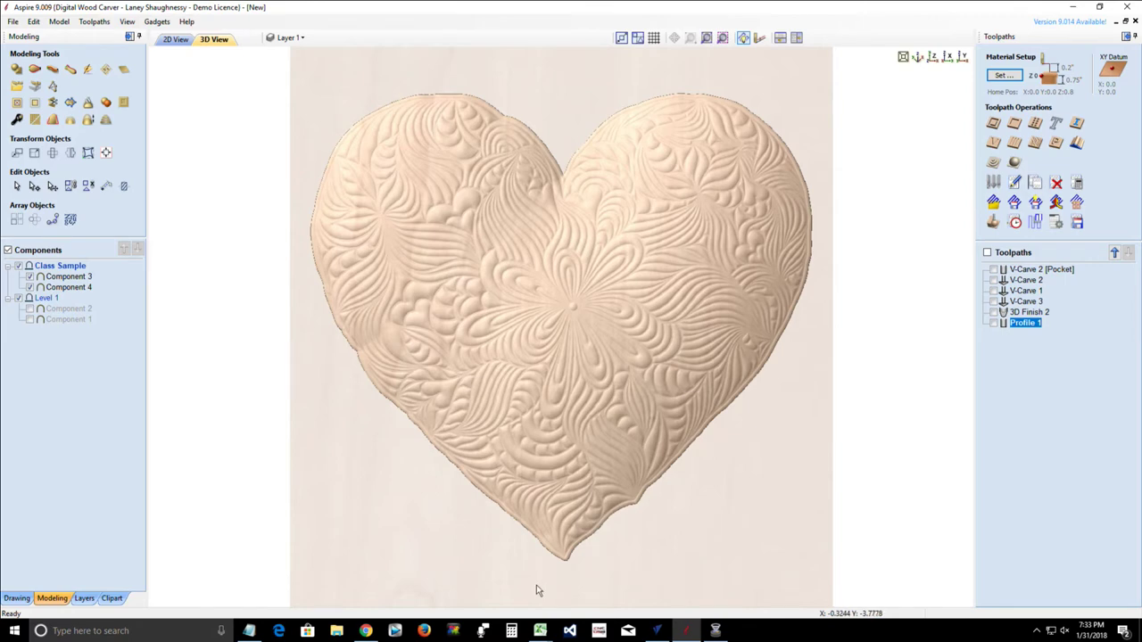
left_click_drag(531, 576, 536, 419)
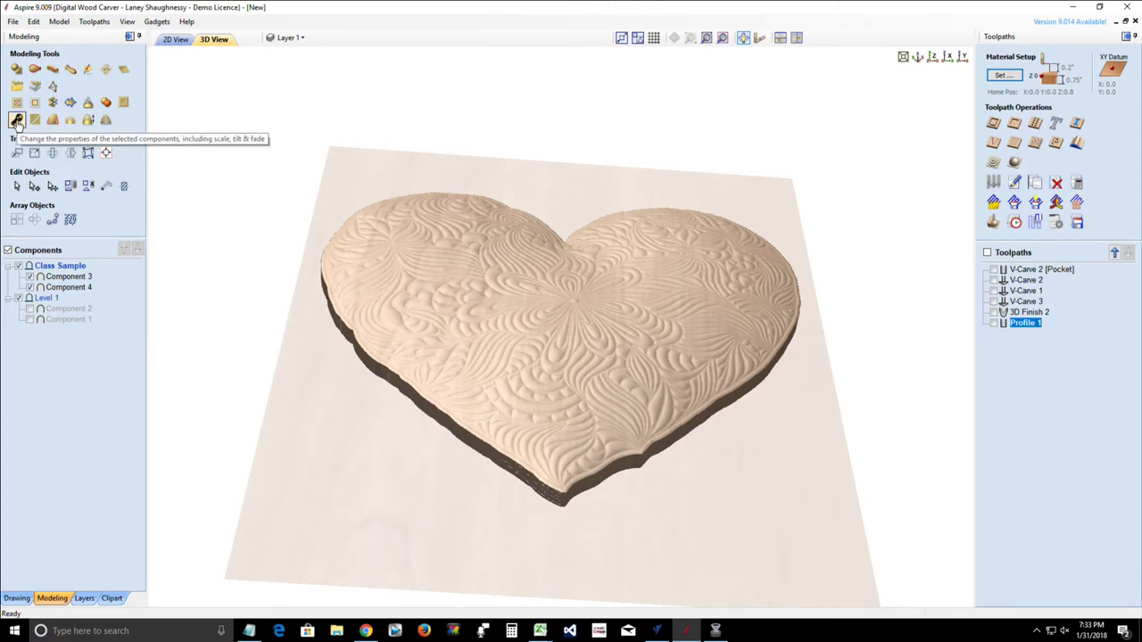
left_click(54, 279)
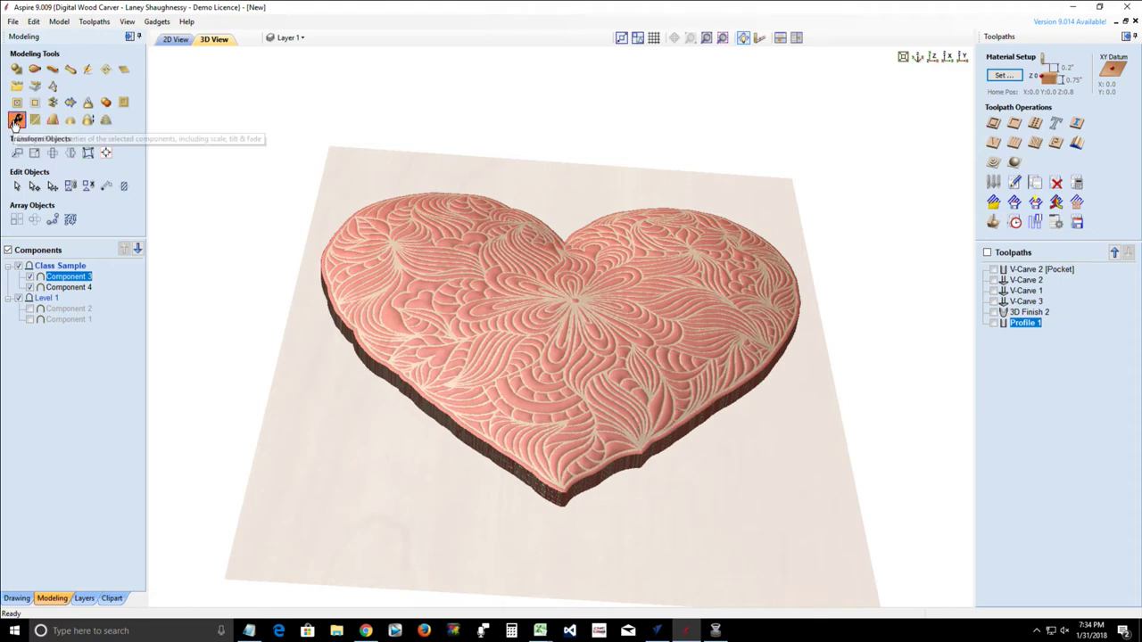
Step: Change Component 3's shape height from 0.0191 to 0.0625 inches, then deselect it
left_click(17, 120)
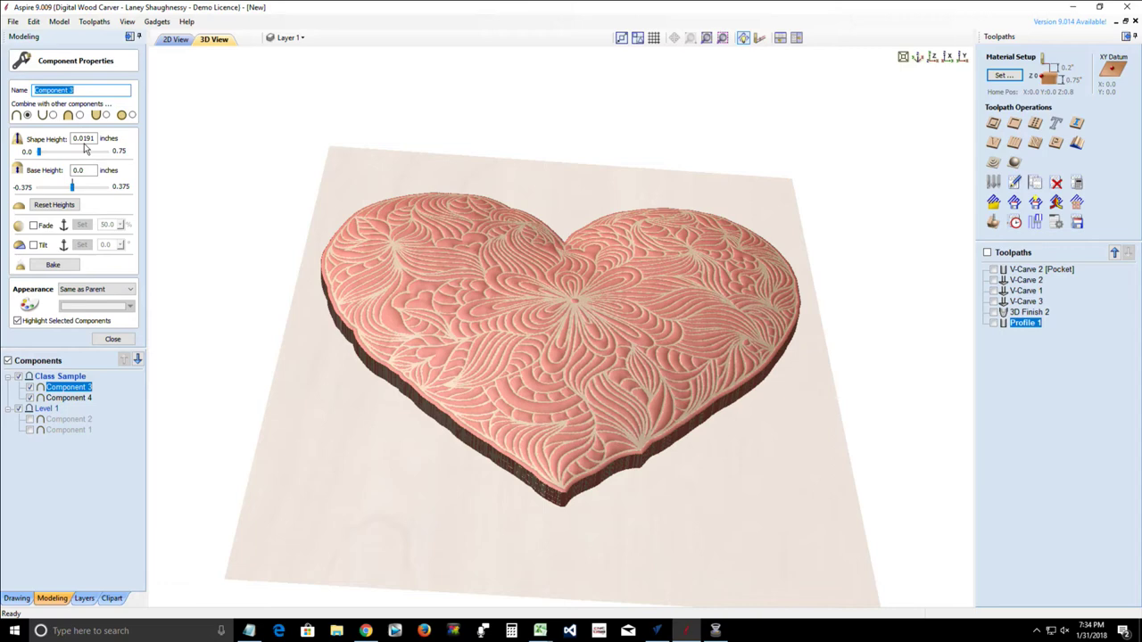
left_click(83, 138)
left_click_drag(83, 138, 96, 138)
type("625")
key("Return")
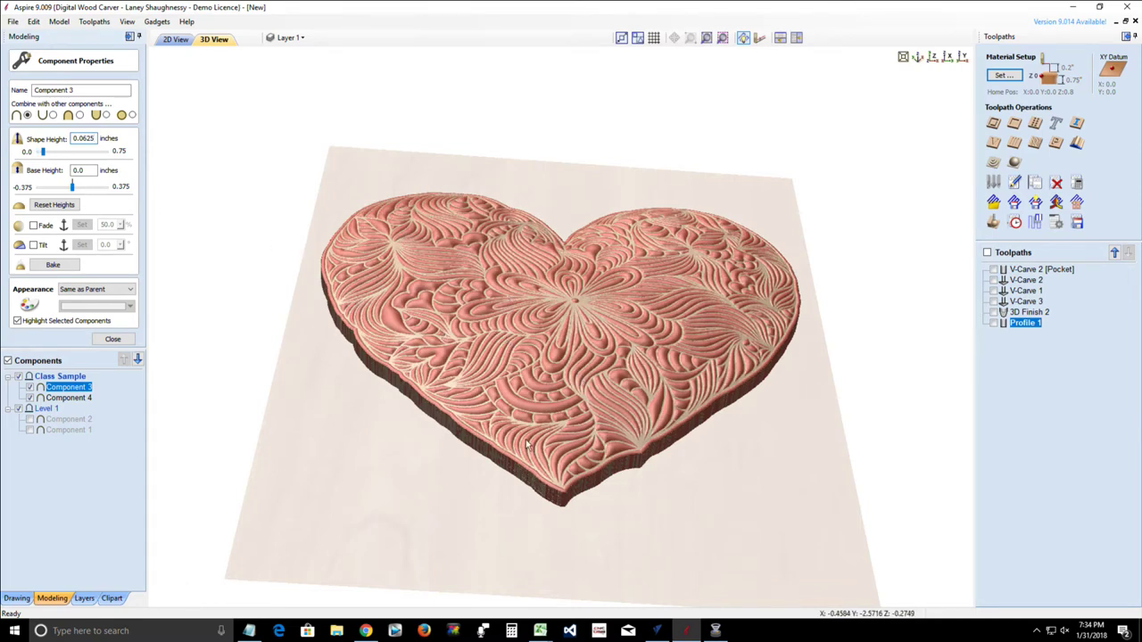
scroll(476, 355, "up", 2)
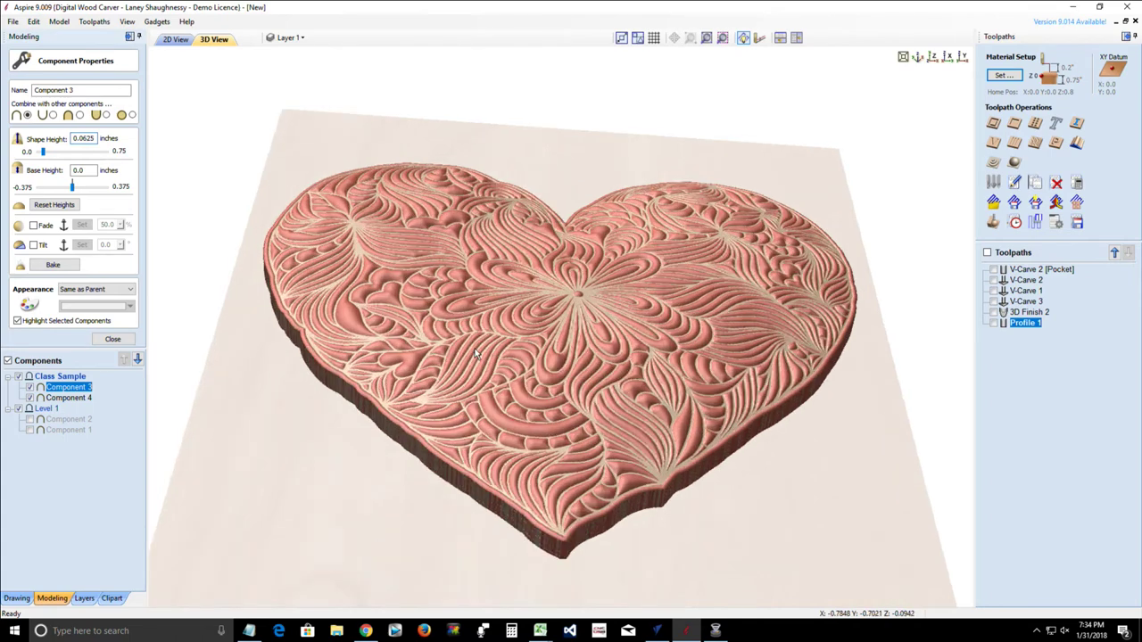
scroll(476, 355, "up", 2)
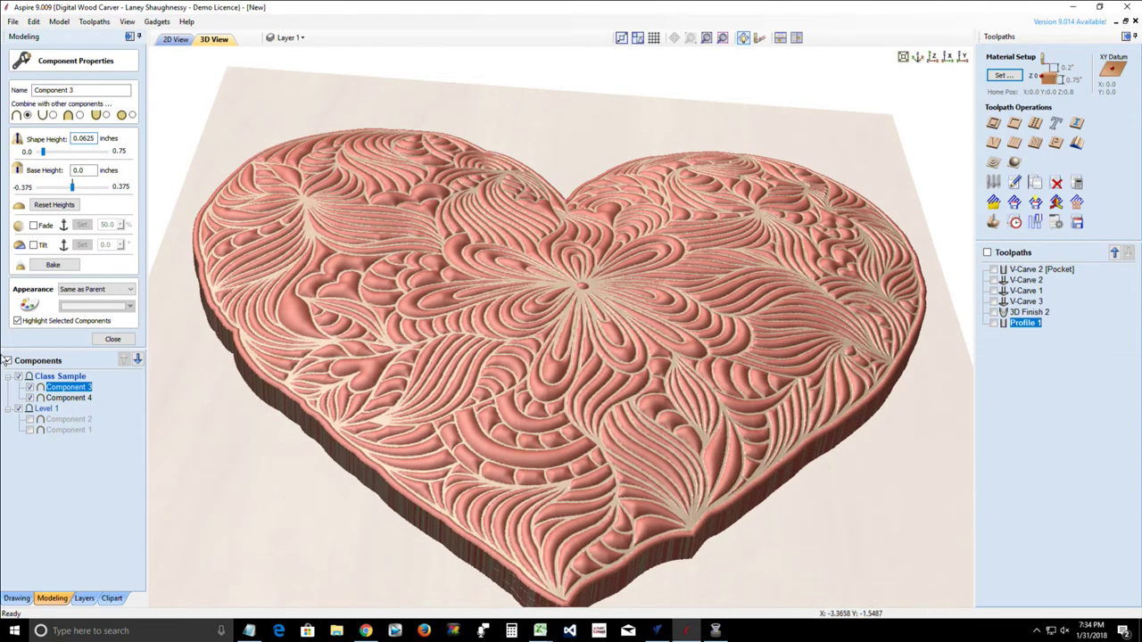
key("Tab")
left_click(345, 547)
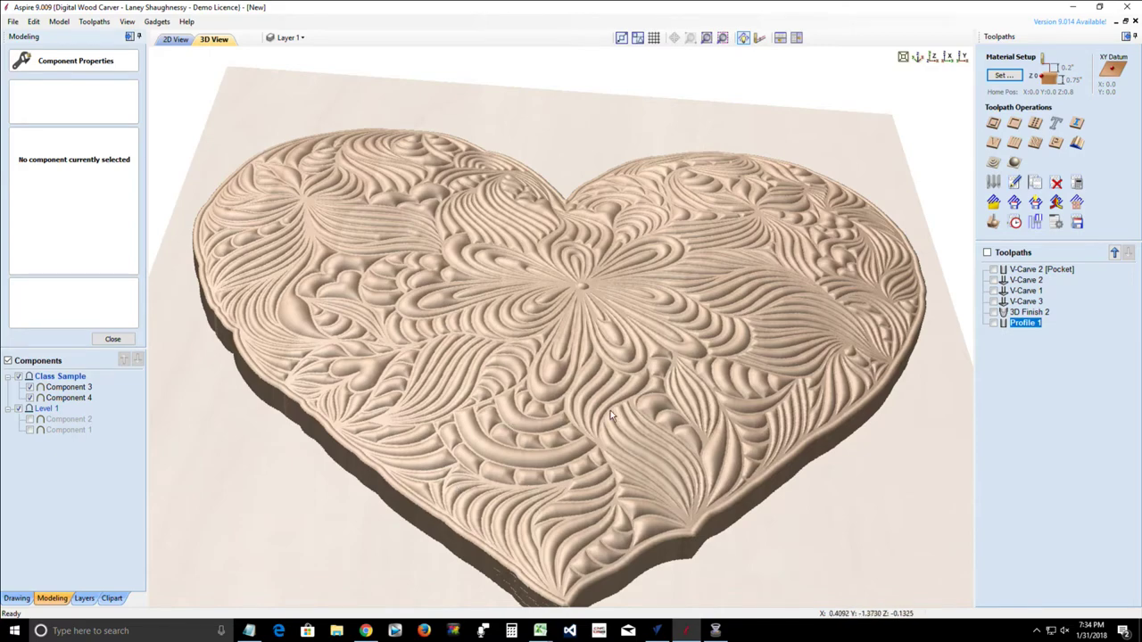
Step: Try a 0.125-inch shape height on Component 3, then revert it to 0.0625
left_click_drag(288, 527, 270, 563)
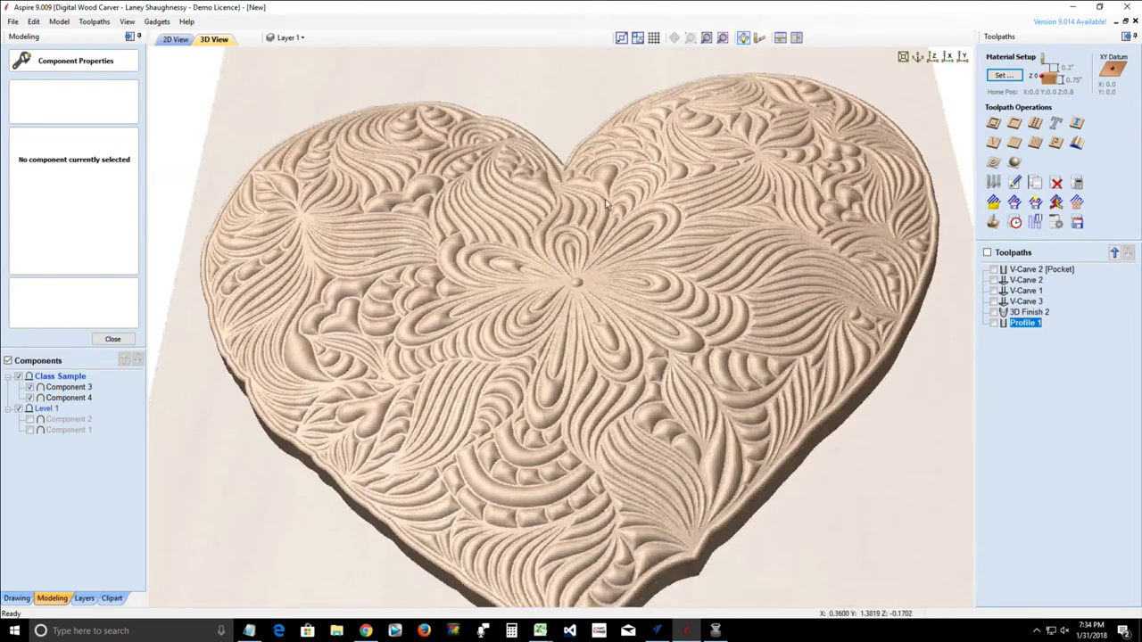
left_click(53, 388)
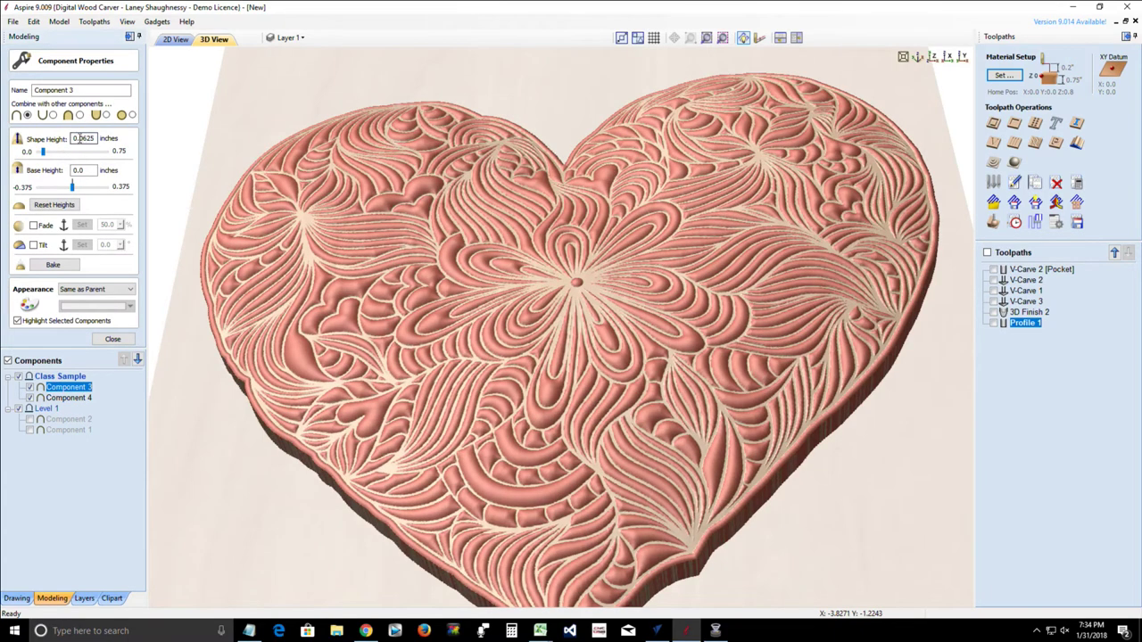
left_click_drag(78, 139, 116, 138)
type("125")
key("Return")
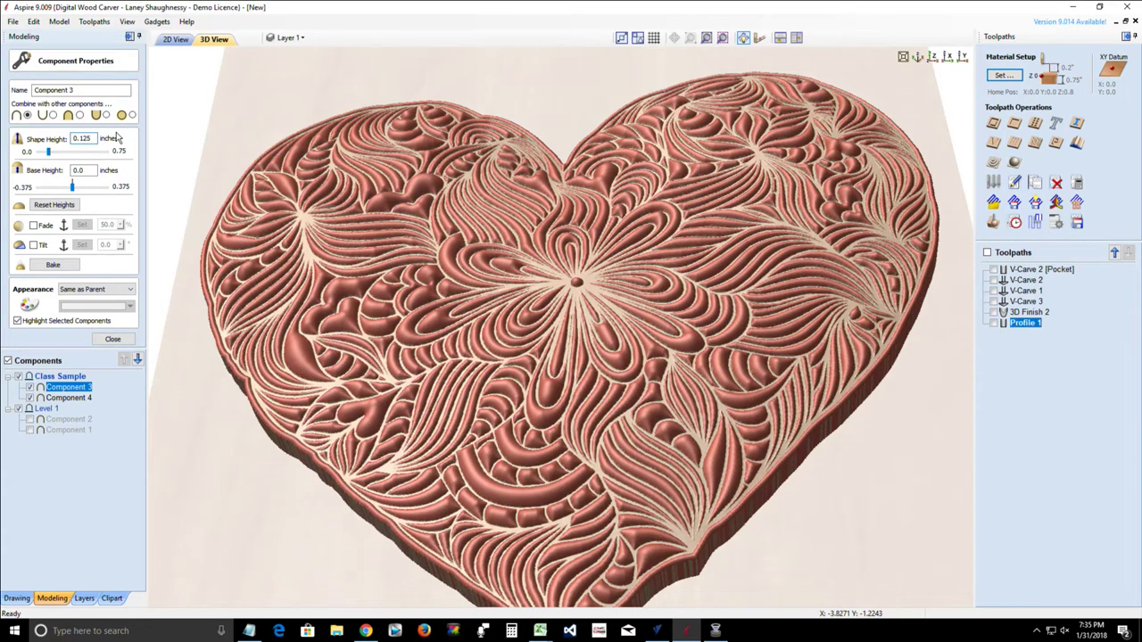
key("BackSpace")
key("BackSpace")
key("BackSpace")
type("0625")
key("Return")
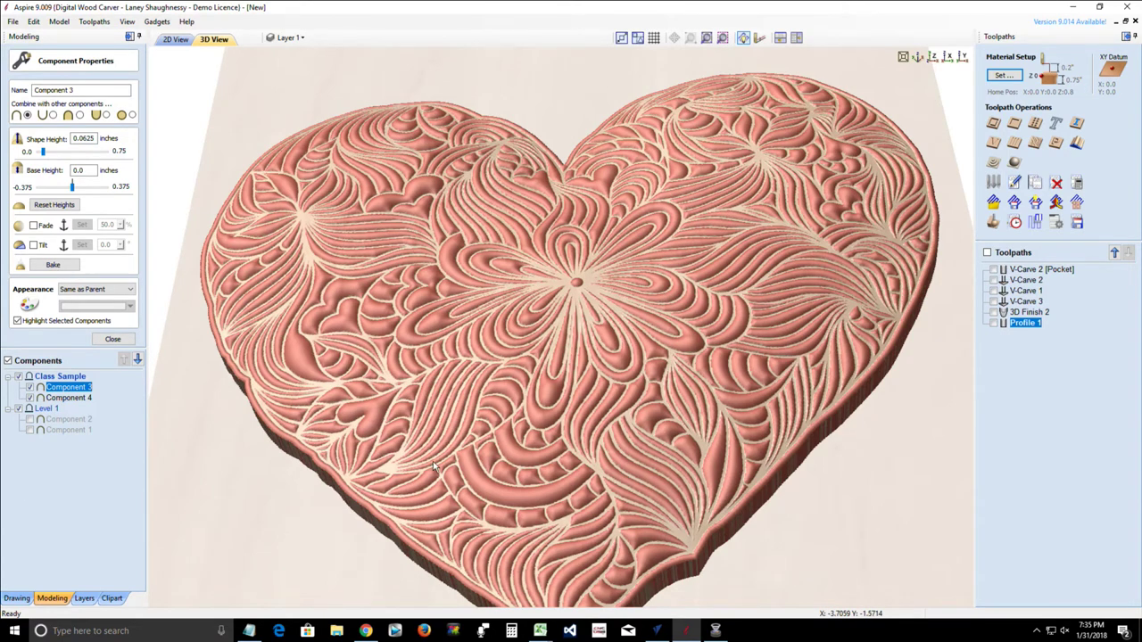
Step: Select Component 3 and Component 4 together in the components tree
key("Escape")
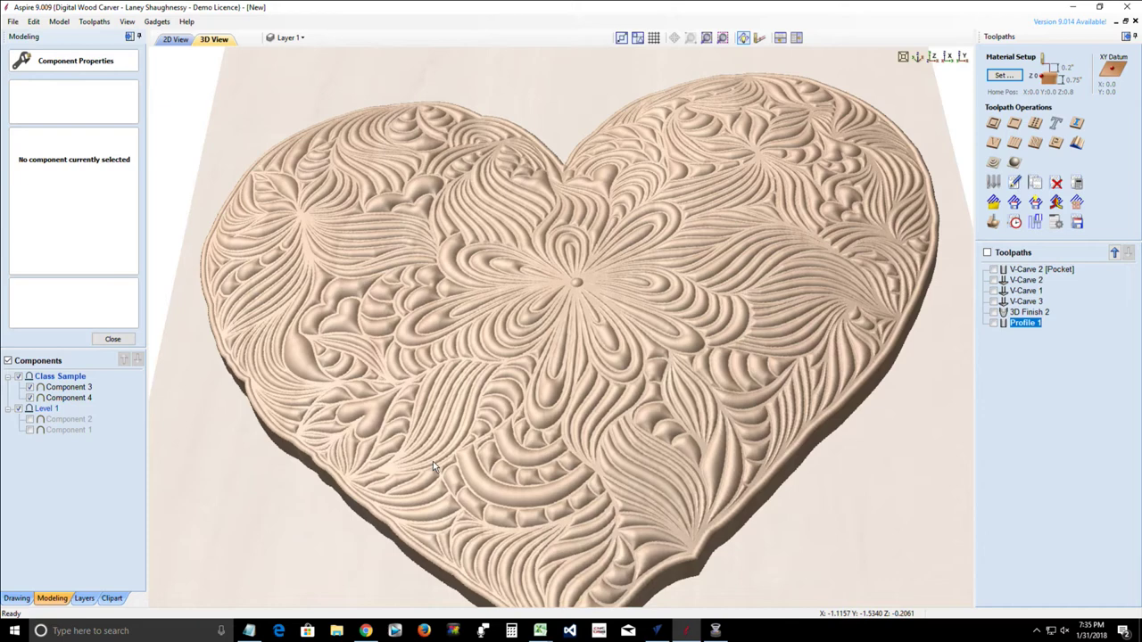
left_click(55, 392)
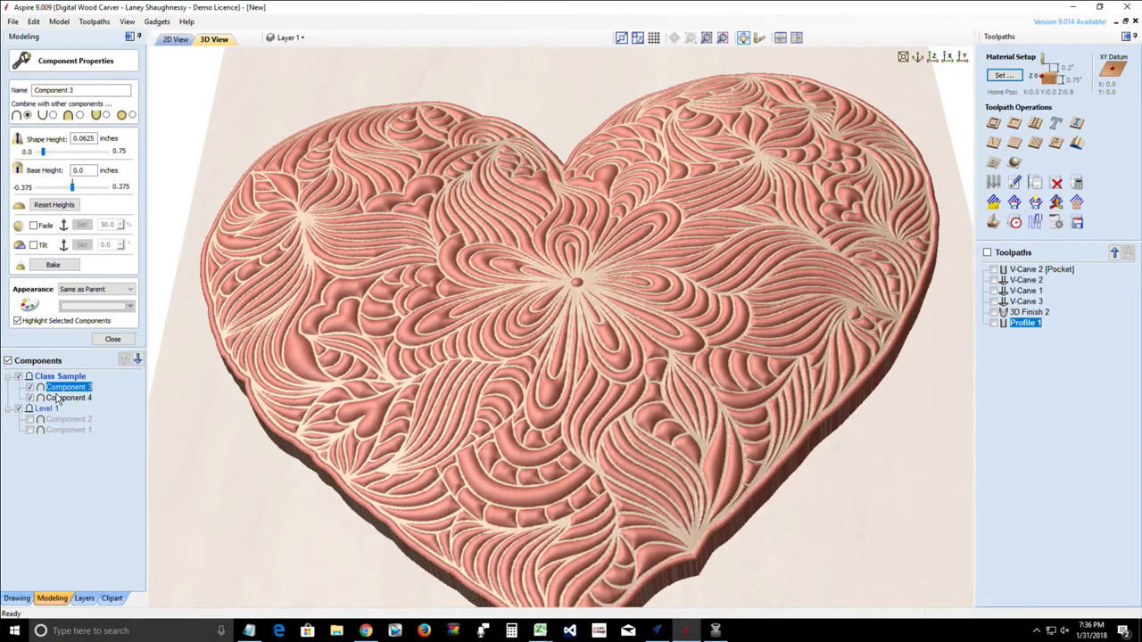
left_click(55, 398, "ctrl")
left_click(58, 21)
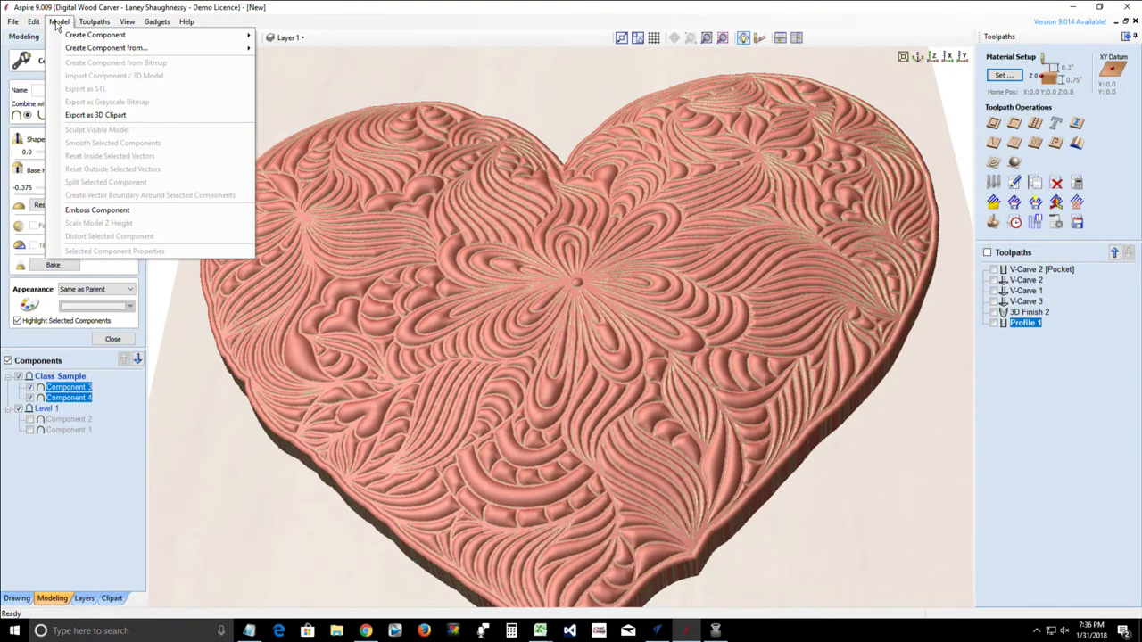
left_click(106, 341)
Step: Close the component properties panel and bring up the File menu
left_click(106, 341)
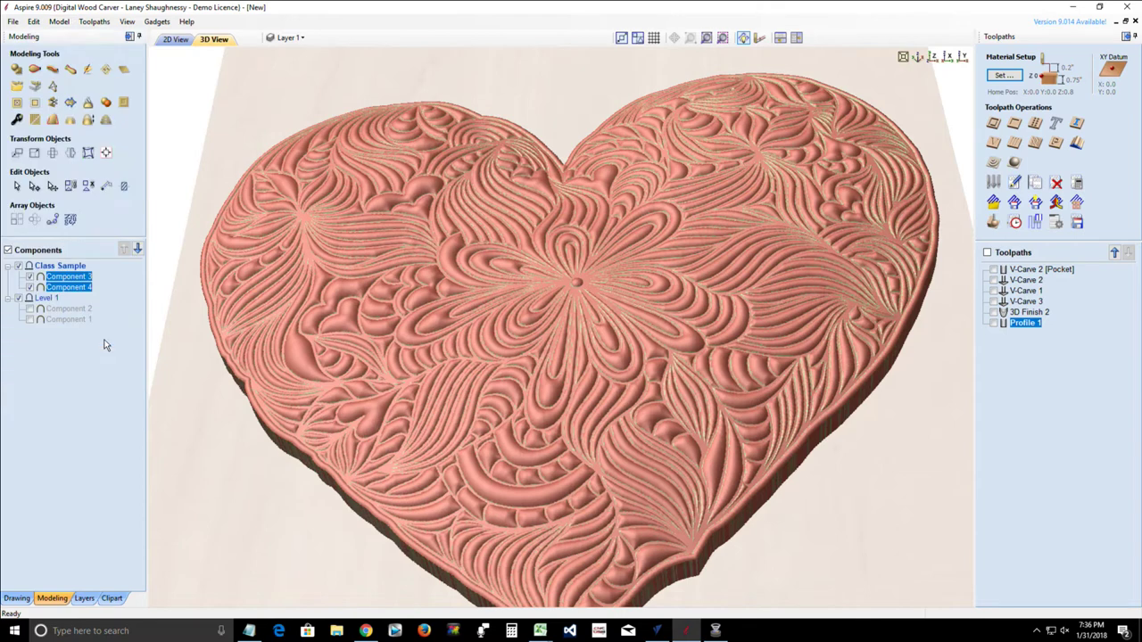
left_click(60, 23)
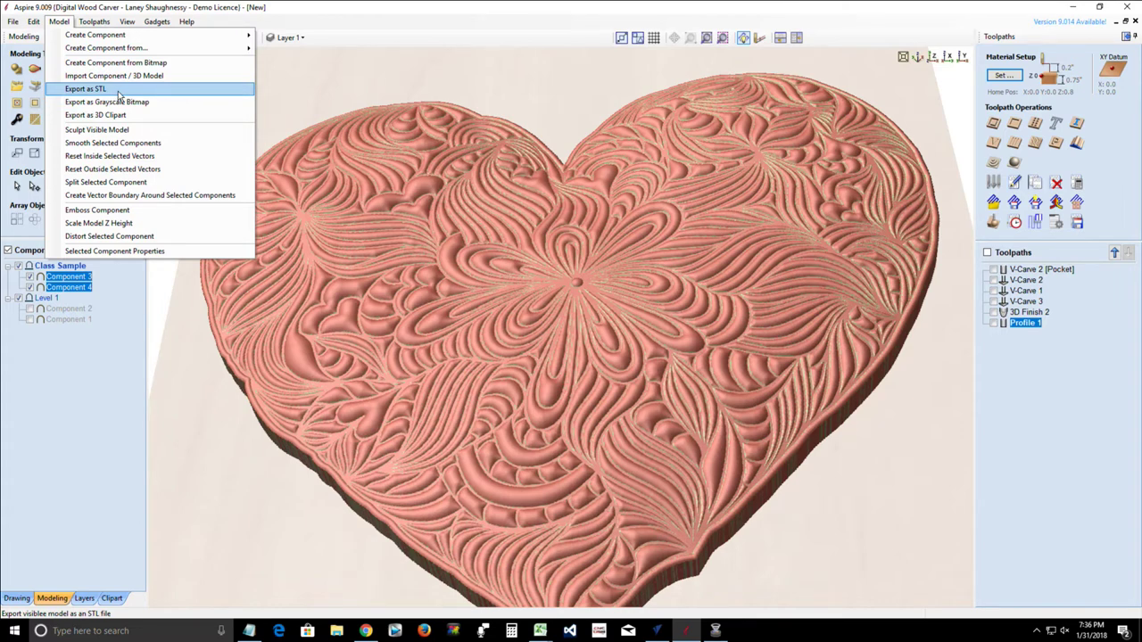
left_click(136, 323)
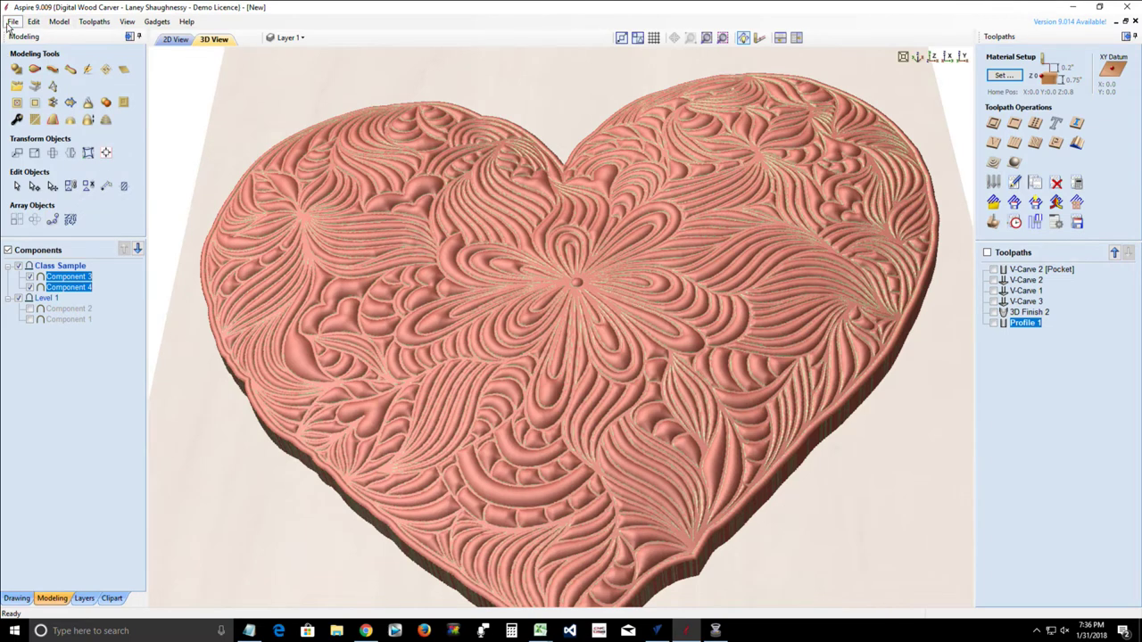
left_click(13, 22)
Step: Save the job as Valentine_Box_lid in Desktop > A_SimpleDesignCAD > ValentineBox
left_click(36, 88)
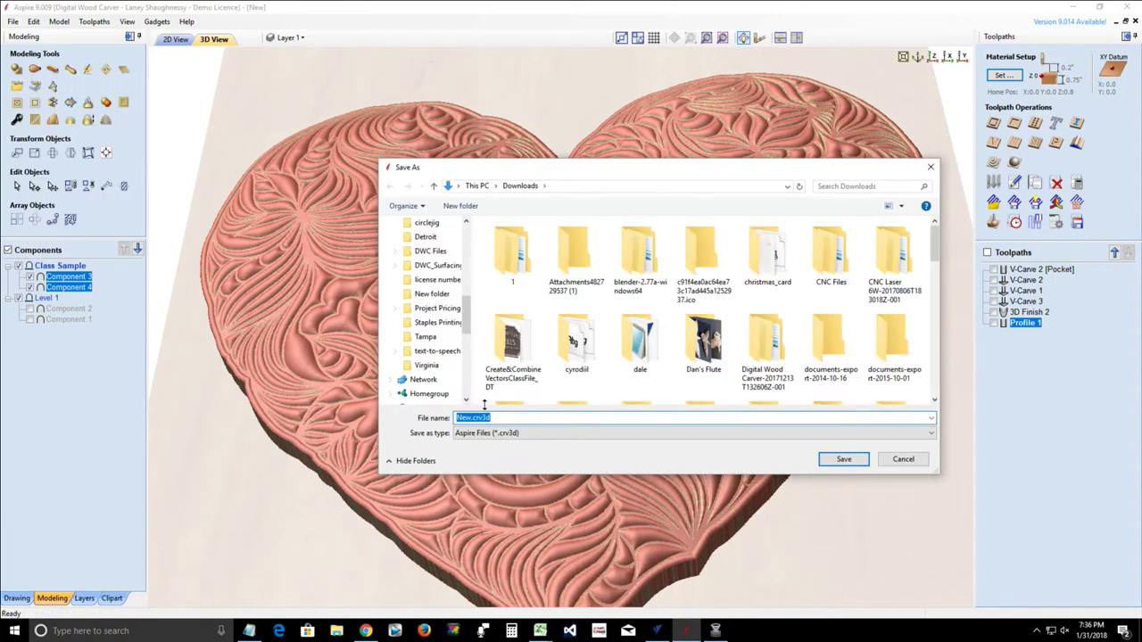
scroll(450, 312, "up", 10)
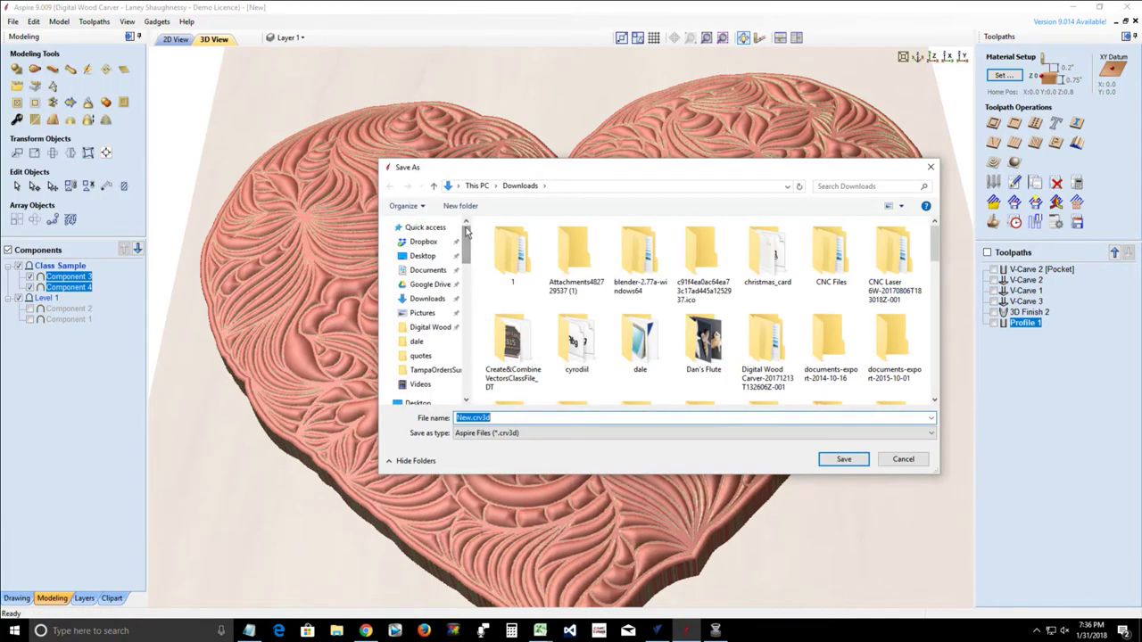
left_click(424, 257)
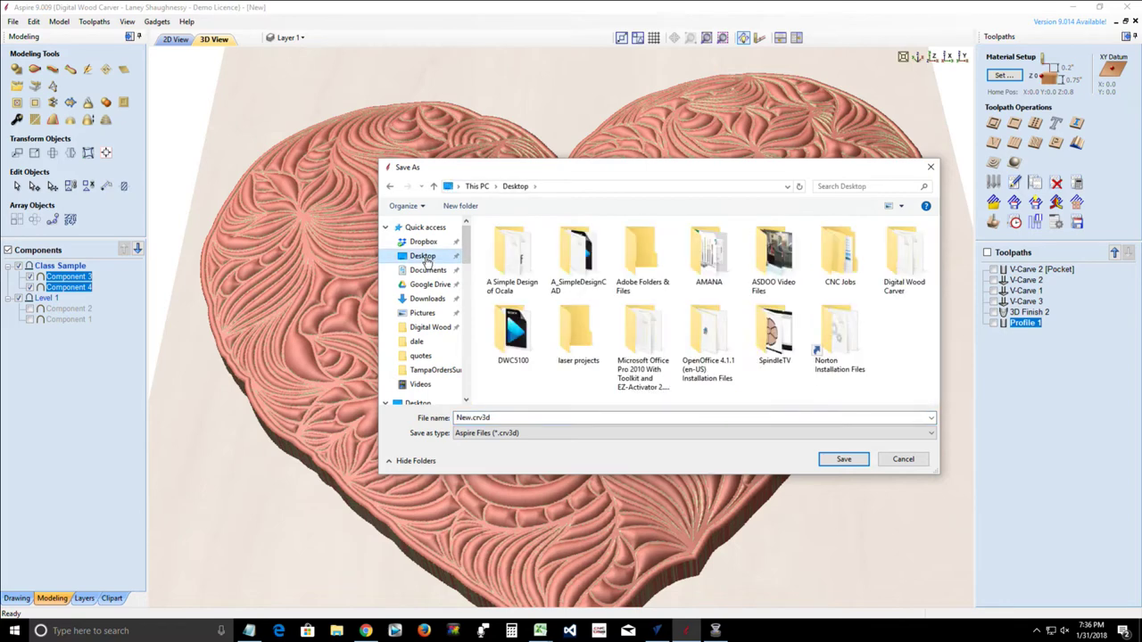
double_click(574, 254)
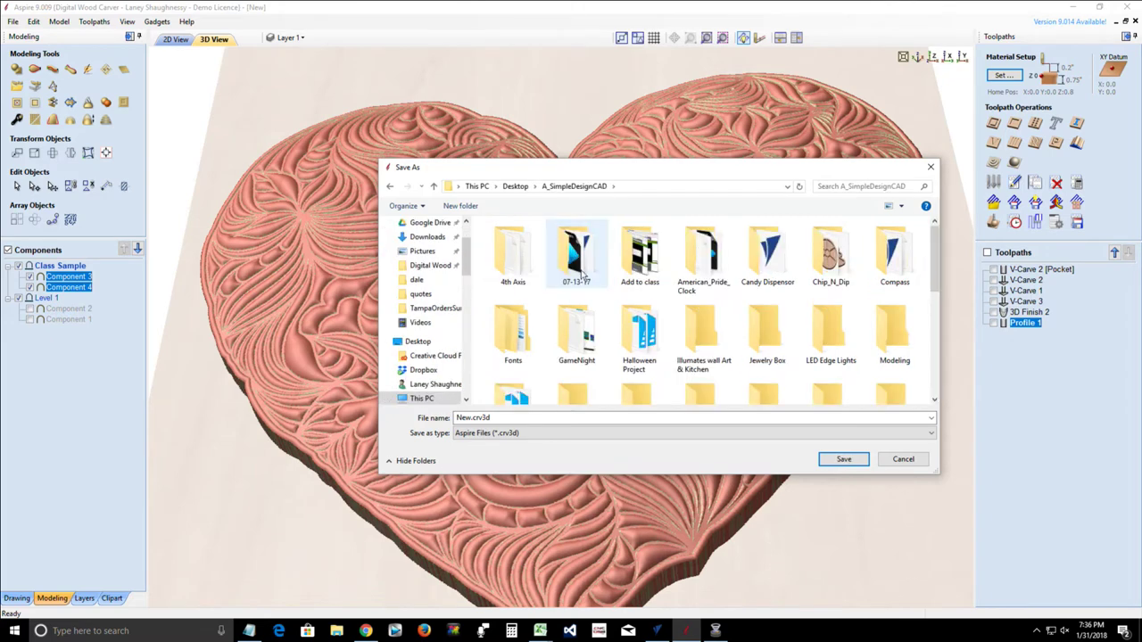
scroll(687, 350, "down", 3)
scroll(688, 351, "down", 1)
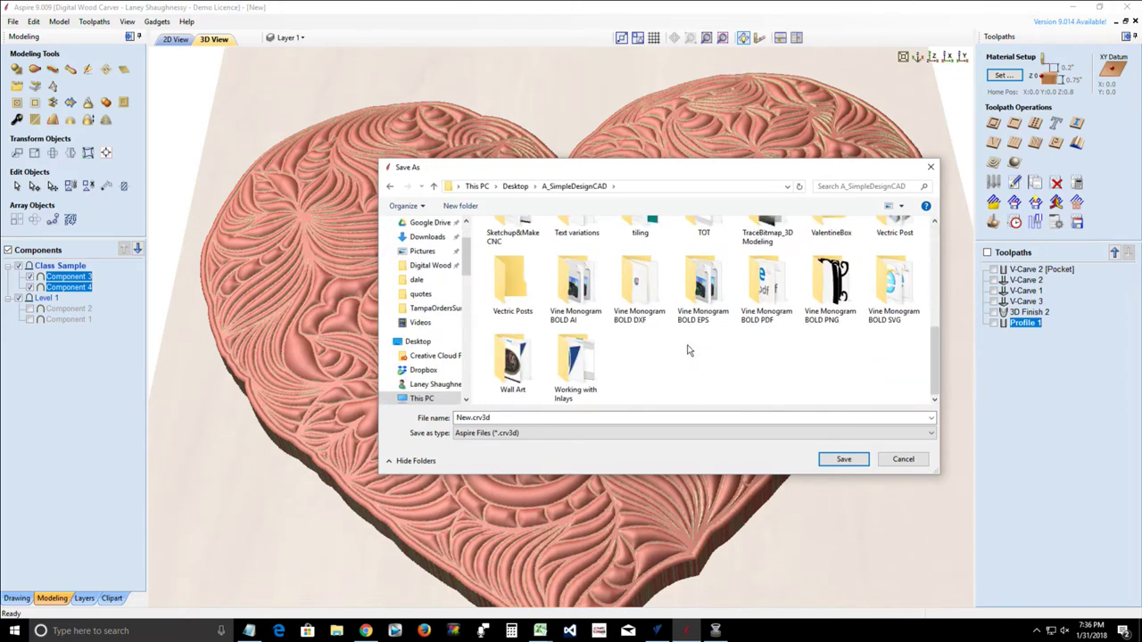
scroll(830, 234, "up", 1)
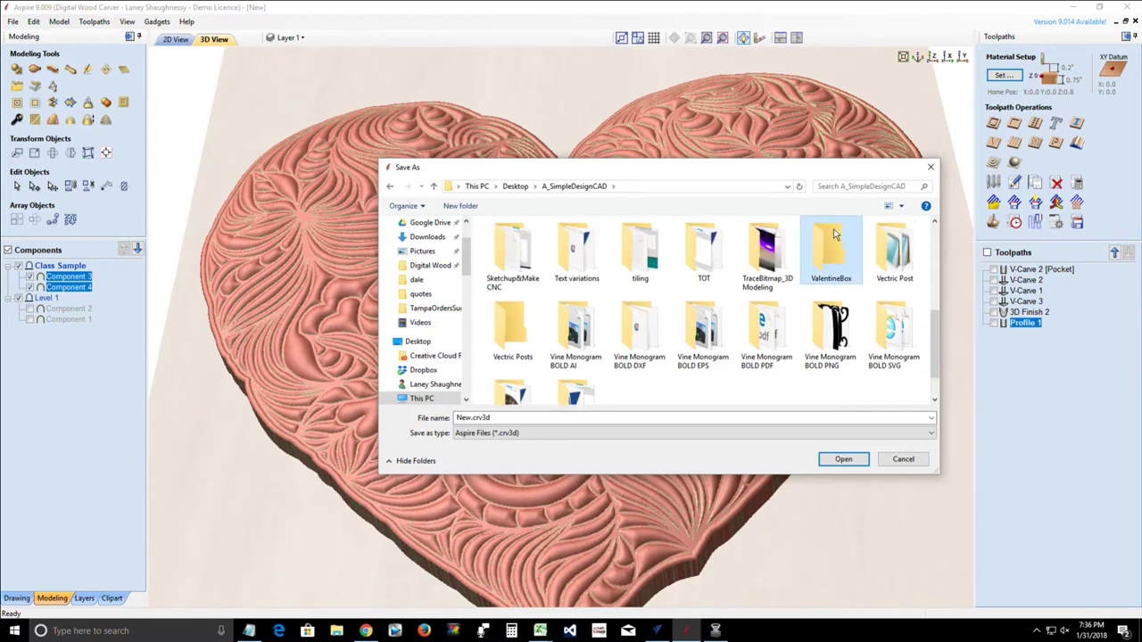
double_click(831, 241)
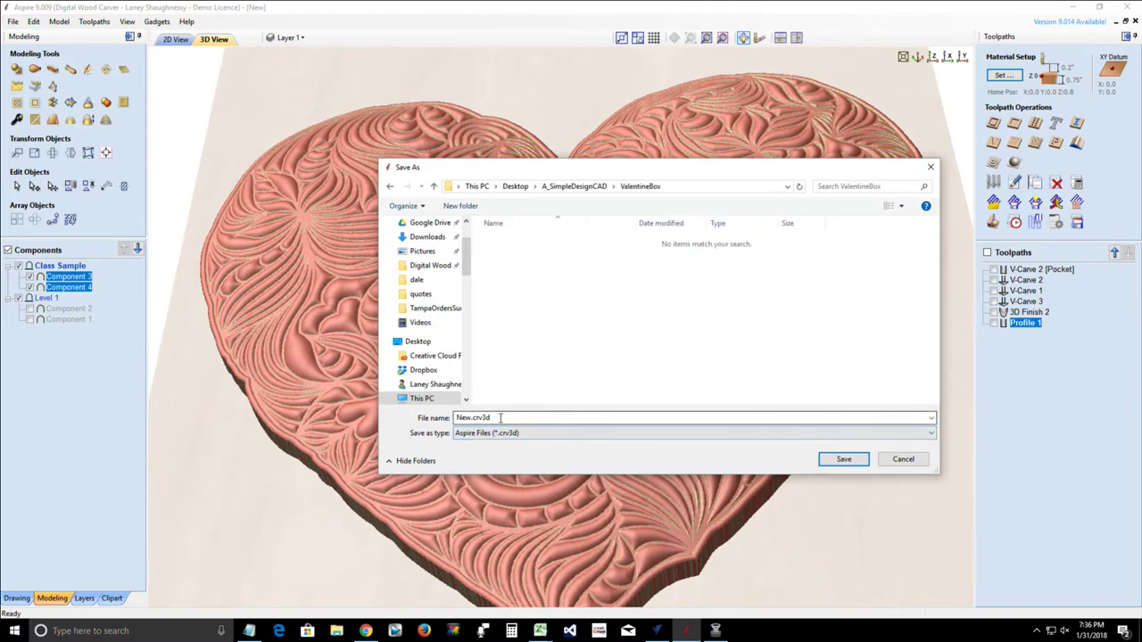
left_click_drag(492, 418, 441, 421)
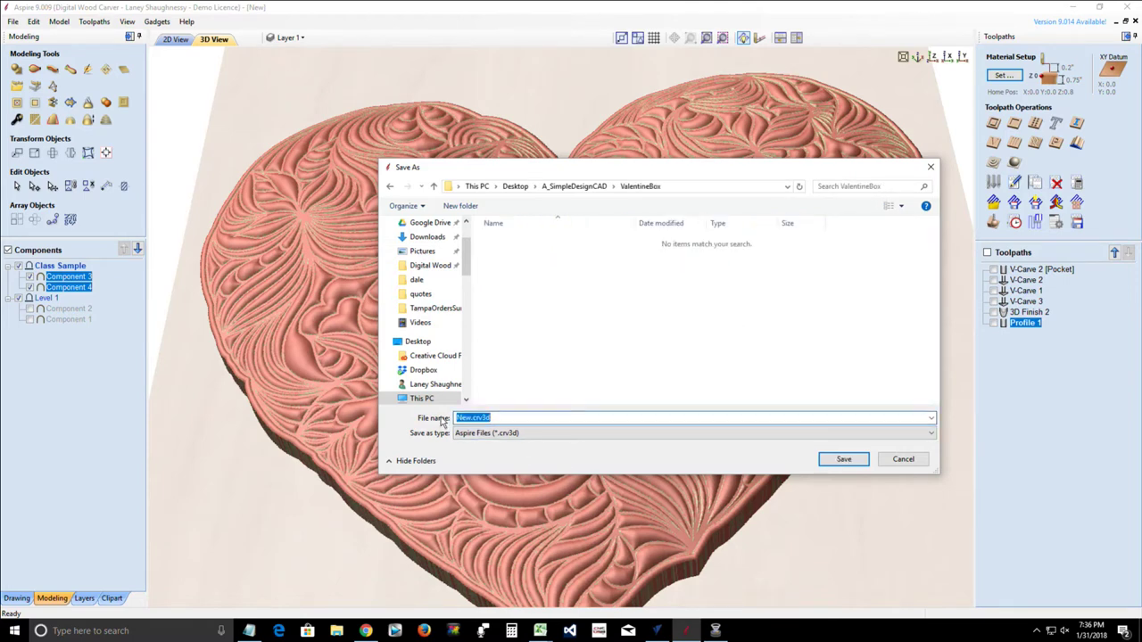
type("Valentine_Box_lid")
left_click(831, 461)
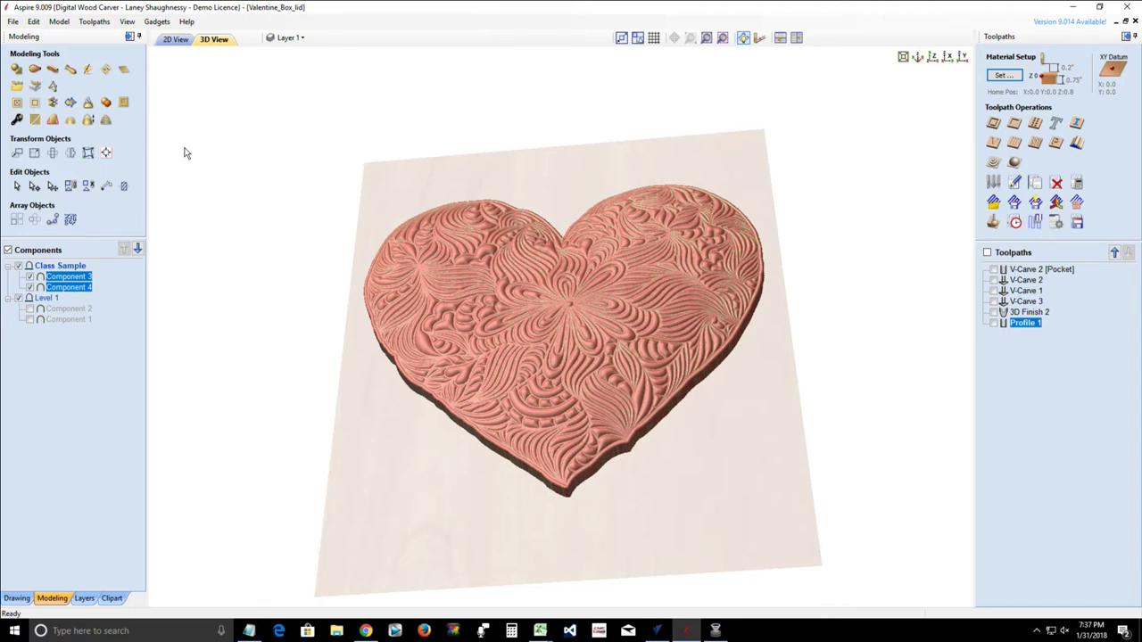
Step: Exit Aspire from the File menu
left_click(12, 22)
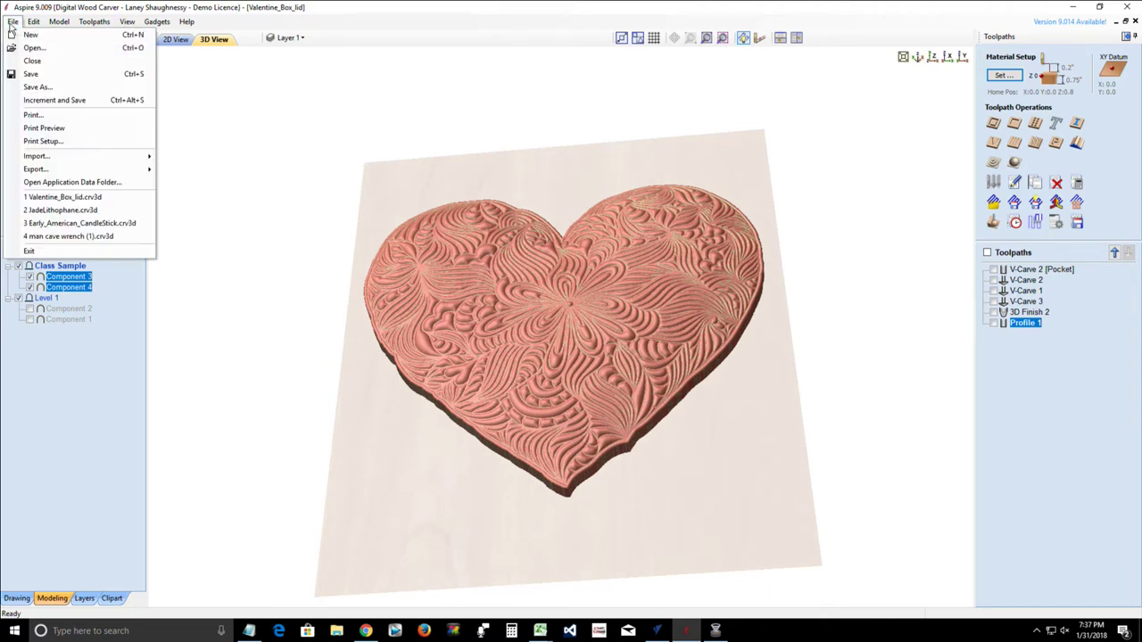
left_click(29, 252)
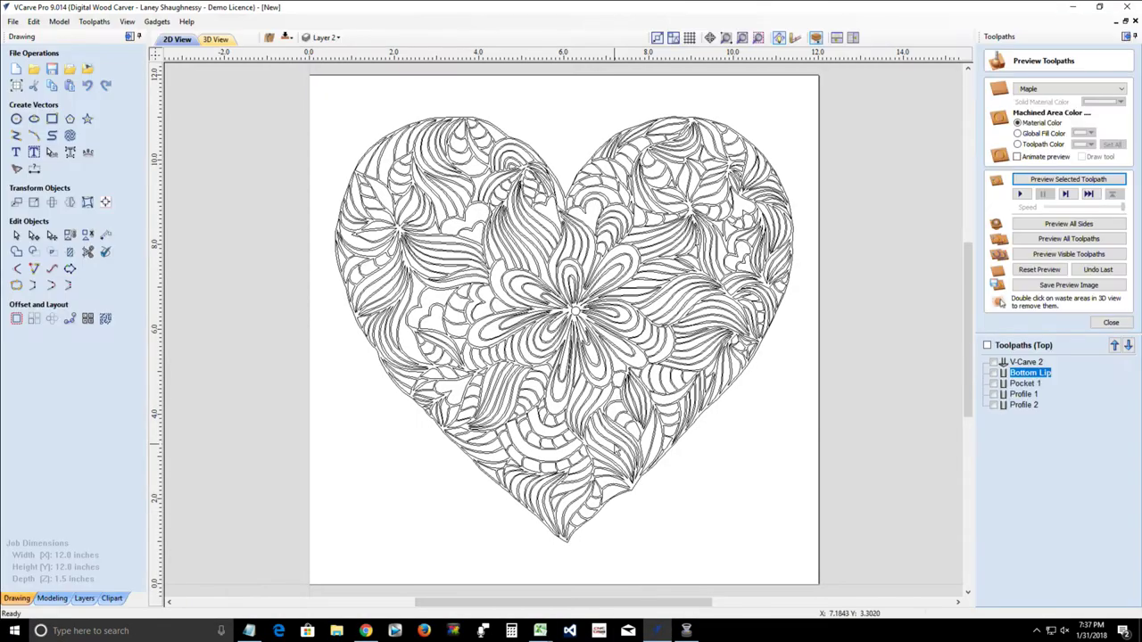
Step: Restore the VCarve Pro heart job and zoom in and out to inspect its vectors
left_click(657, 630)
scroll(546, 157, "up", 3)
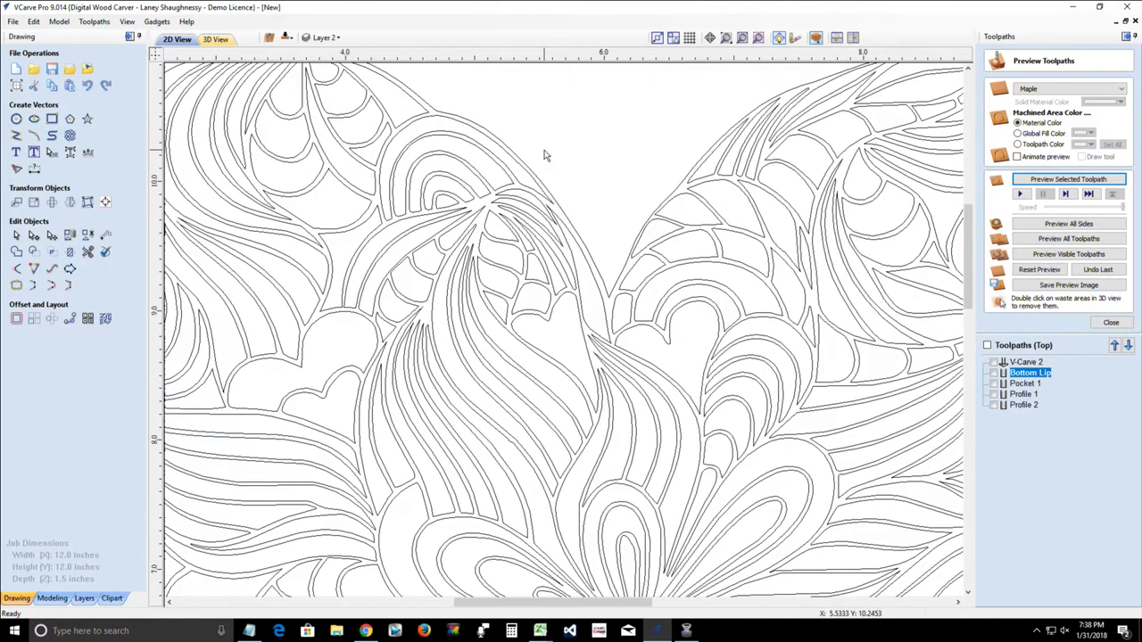
scroll(546, 157, "up", 3)
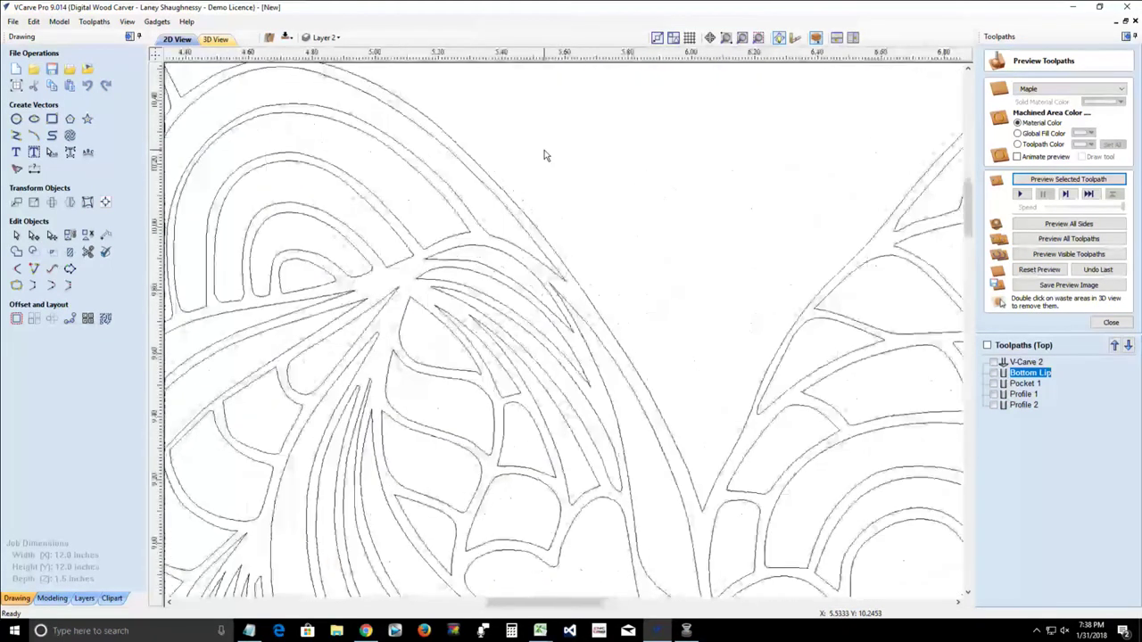
scroll(546, 157, "down", 2)
scroll(546, 157, "down", 3)
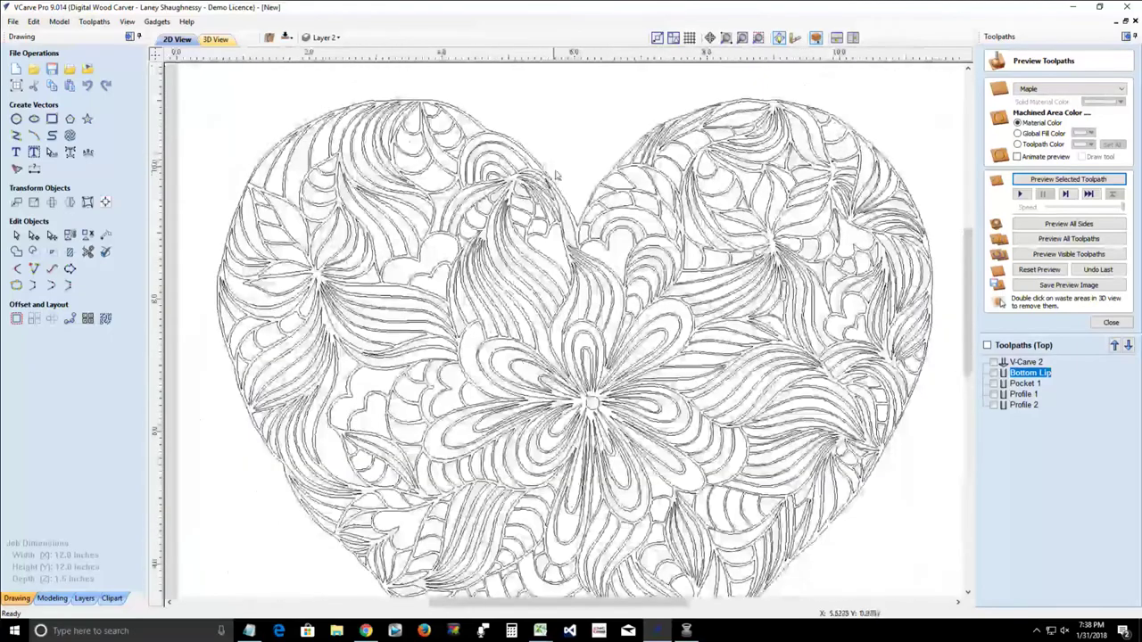
scroll(564, 181, "up", 3)
scroll(564, 180, "up", 3)
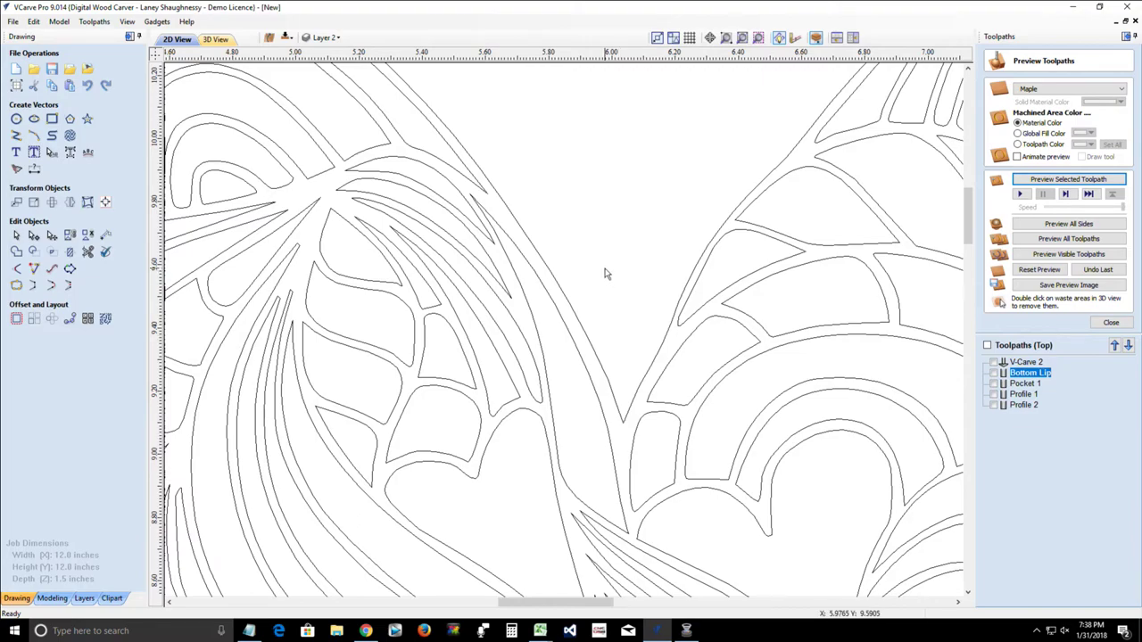
scroll(595, 193, "down", 5)
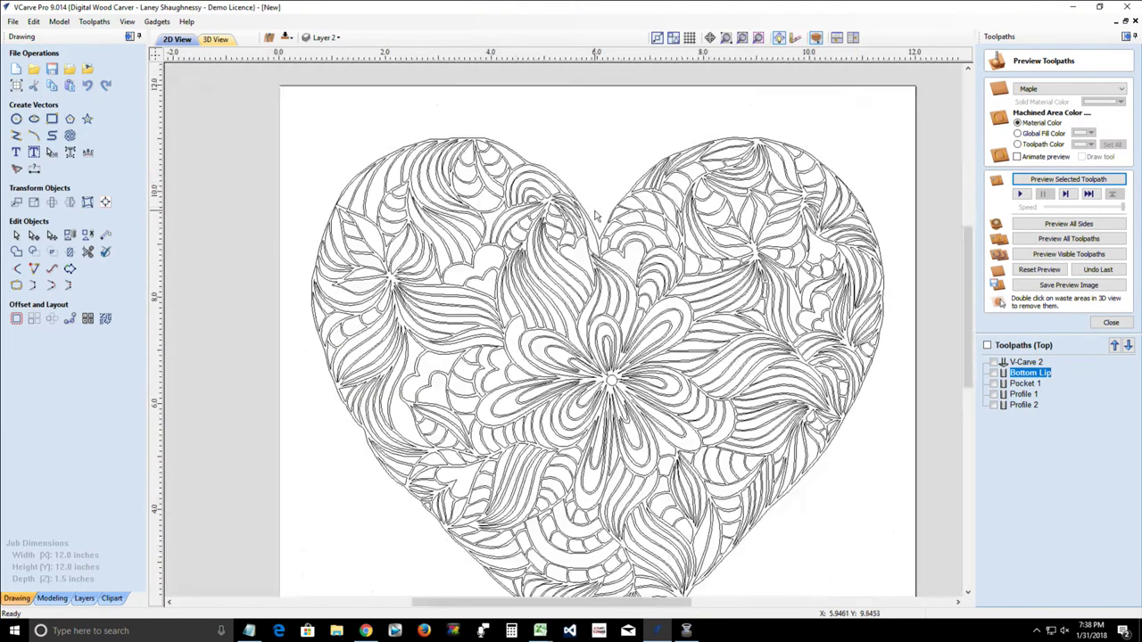
scroll(595, 214, "down", 2)
scroll(617, 455, "up", 4)
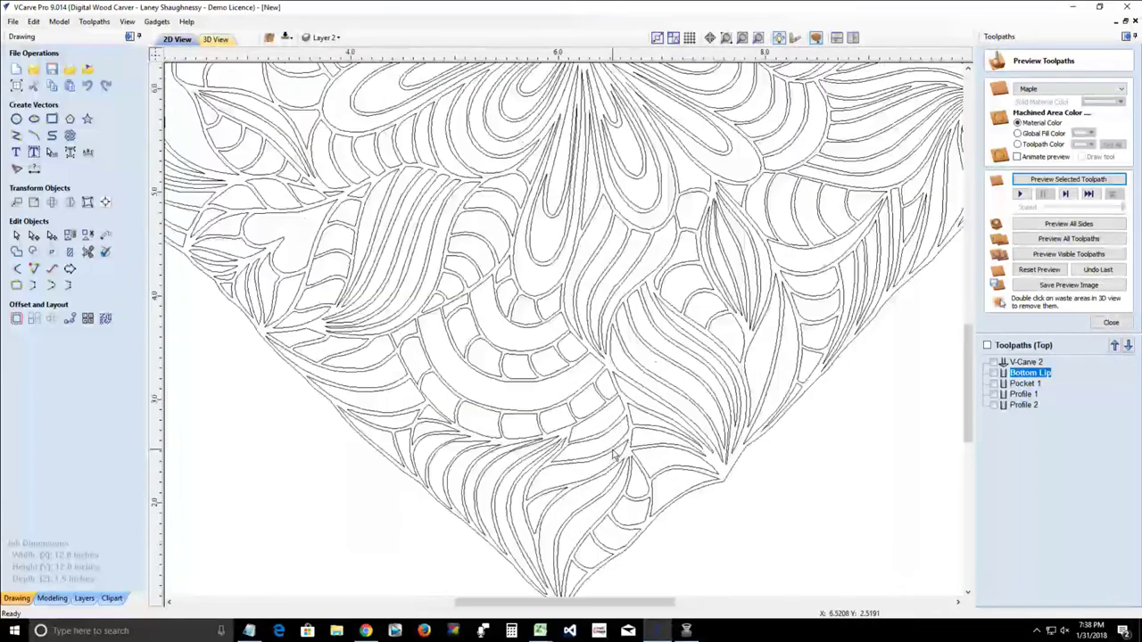
scroll(614, 455, "down", 3)
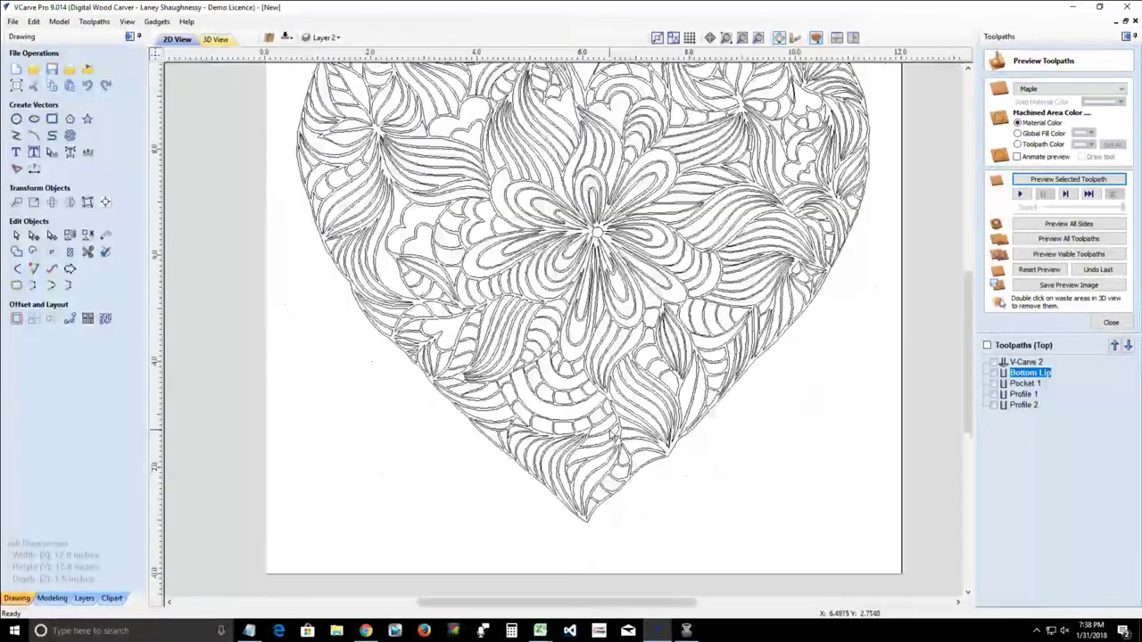
scroll(615, 419, "down", 1)
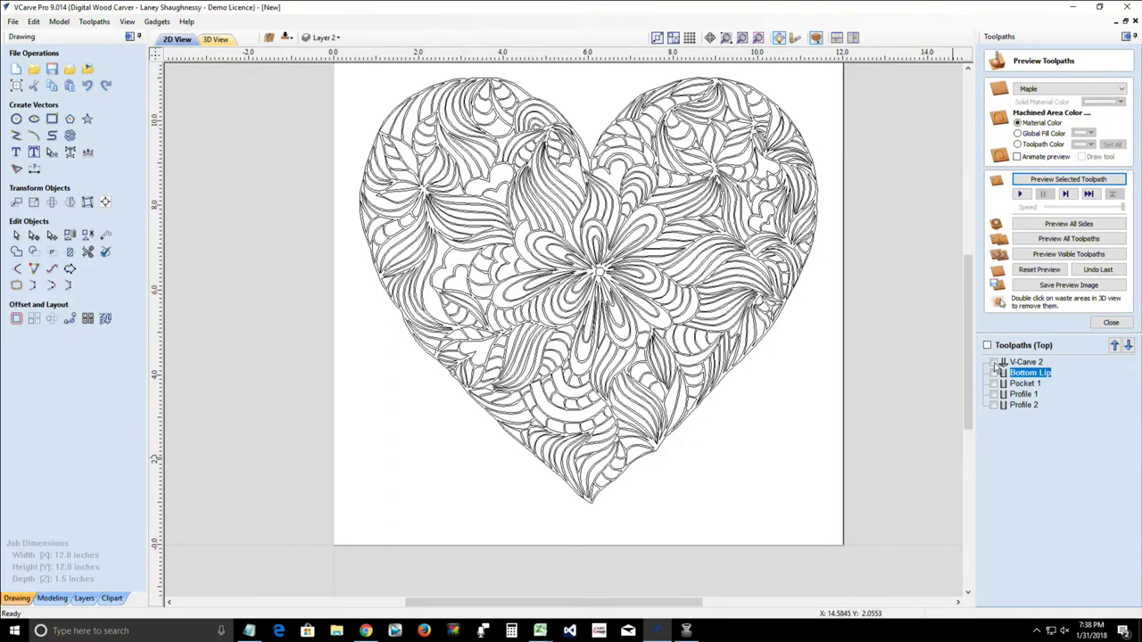
Step: Show the V-Carve 2 toolpath and view the board top-down in 3D
left_click(994, 362)
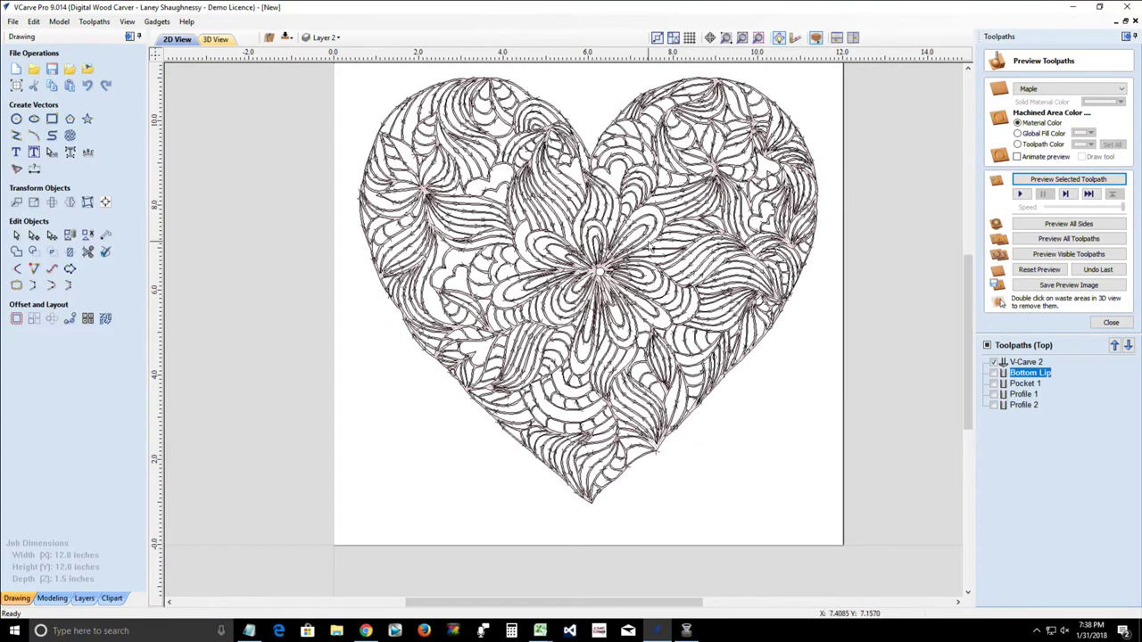
left_click(219, 40)
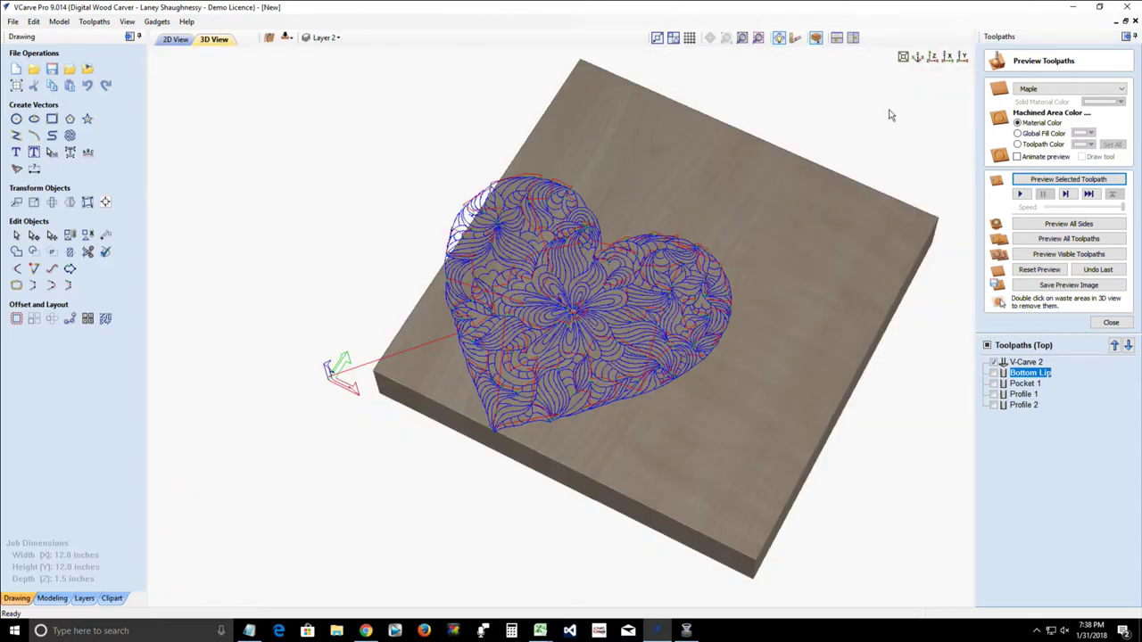
left_click_drag(934, 63, 901, 156)
key("1")
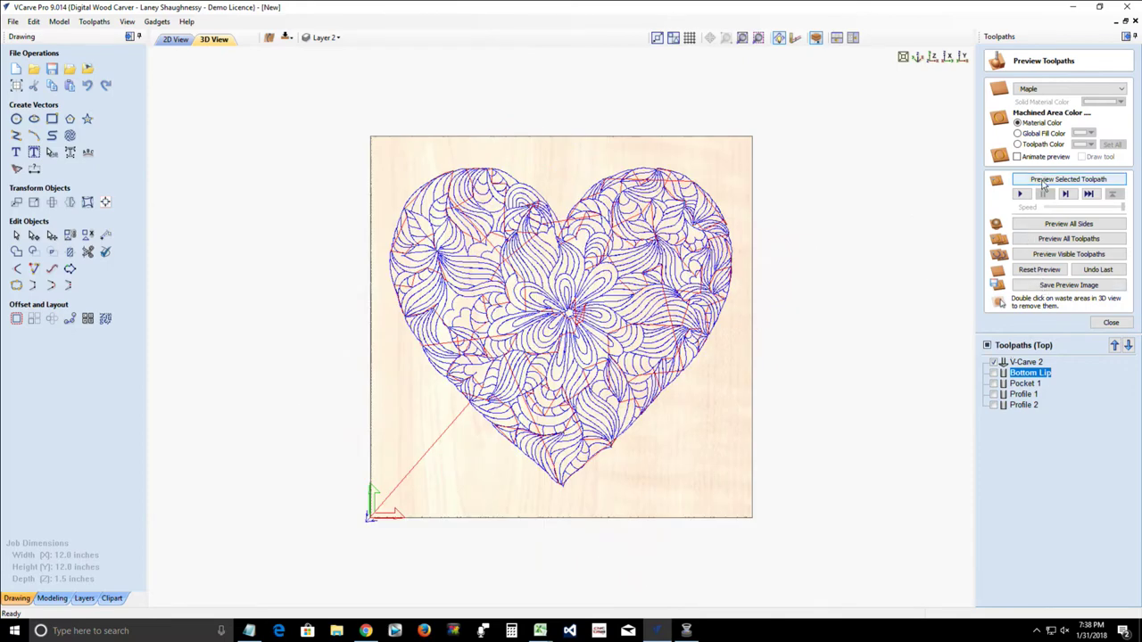
Step: Preview V-Carve 2 so the heart pattern appears carved into the maple board
left_click(1028, 362)
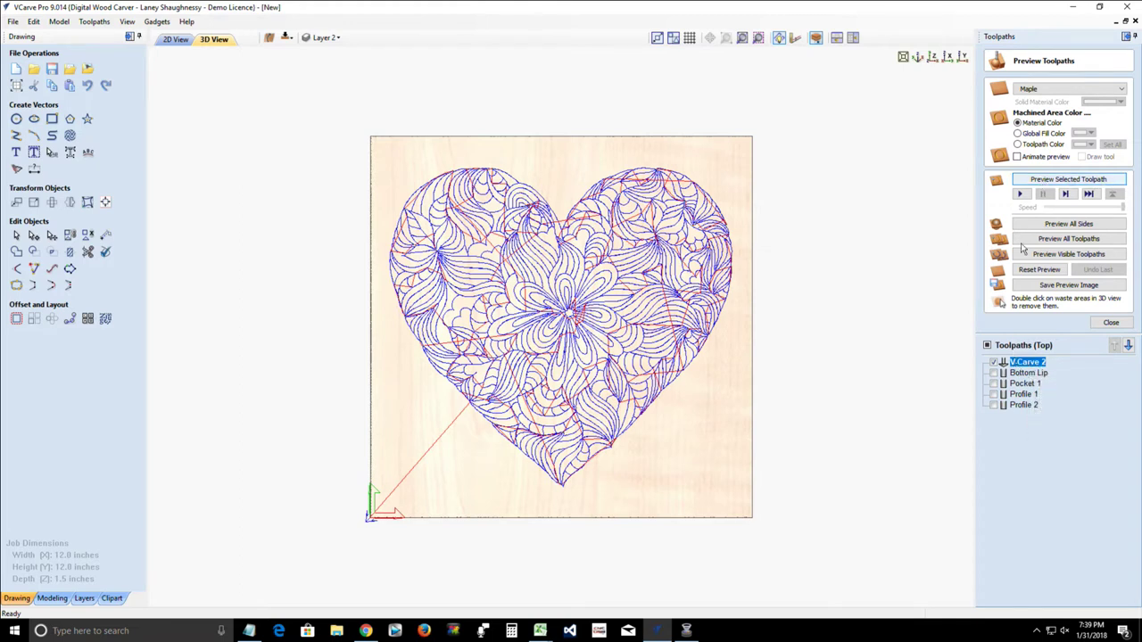
left_click(994, 363)
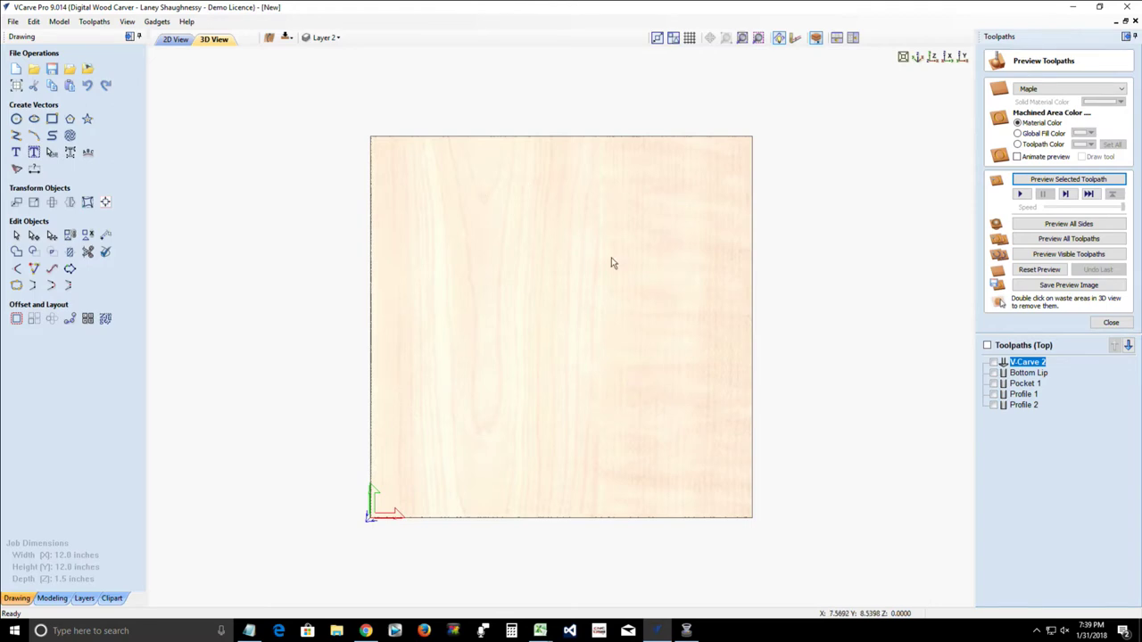
left_click(994, 363)
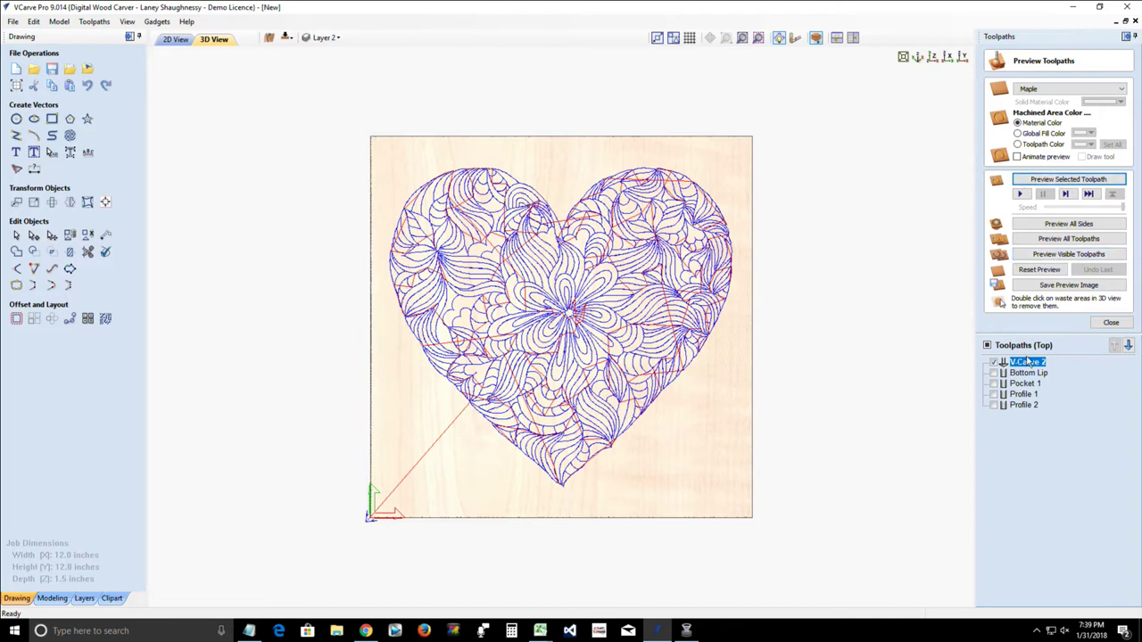
mouse_move(1033, 368)
left_click(1045, 181)
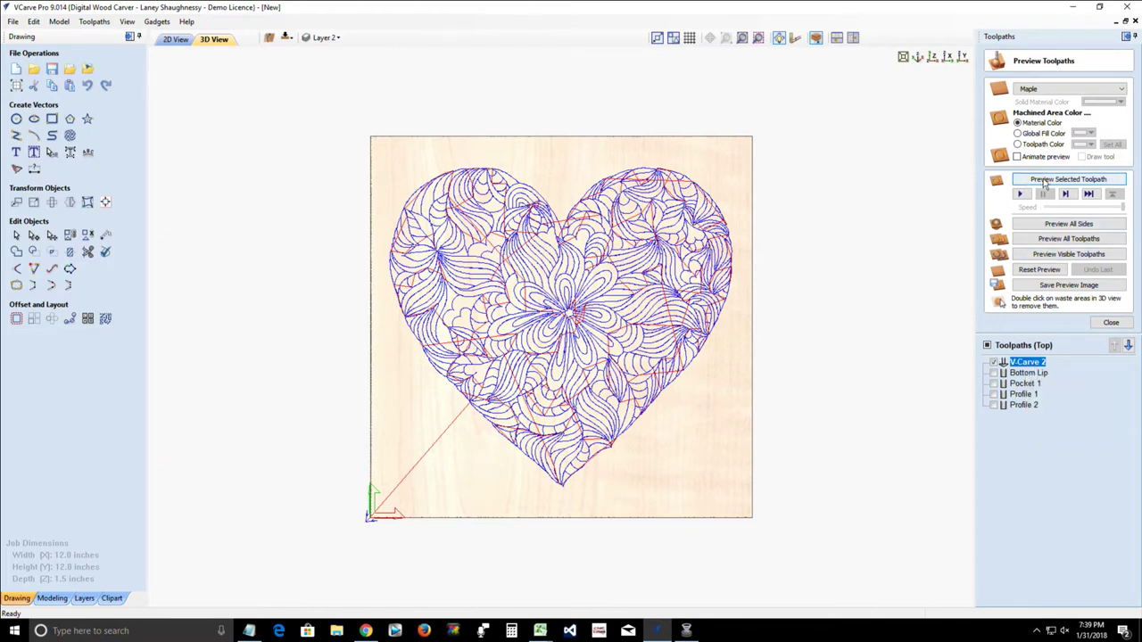
left_click(1046, 180)
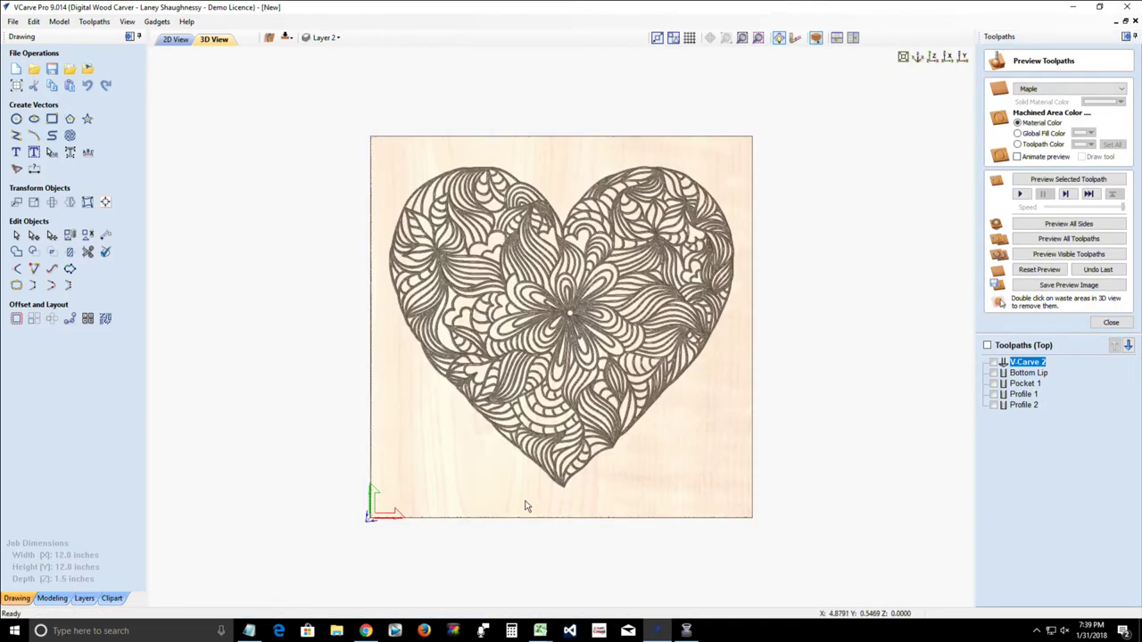
Step: Tilt and zoom the carved heart preview, then show it in Maple2 wood
left_click_drag(537, 439, 576, 392)
scroll(576, 393, "up", 5)
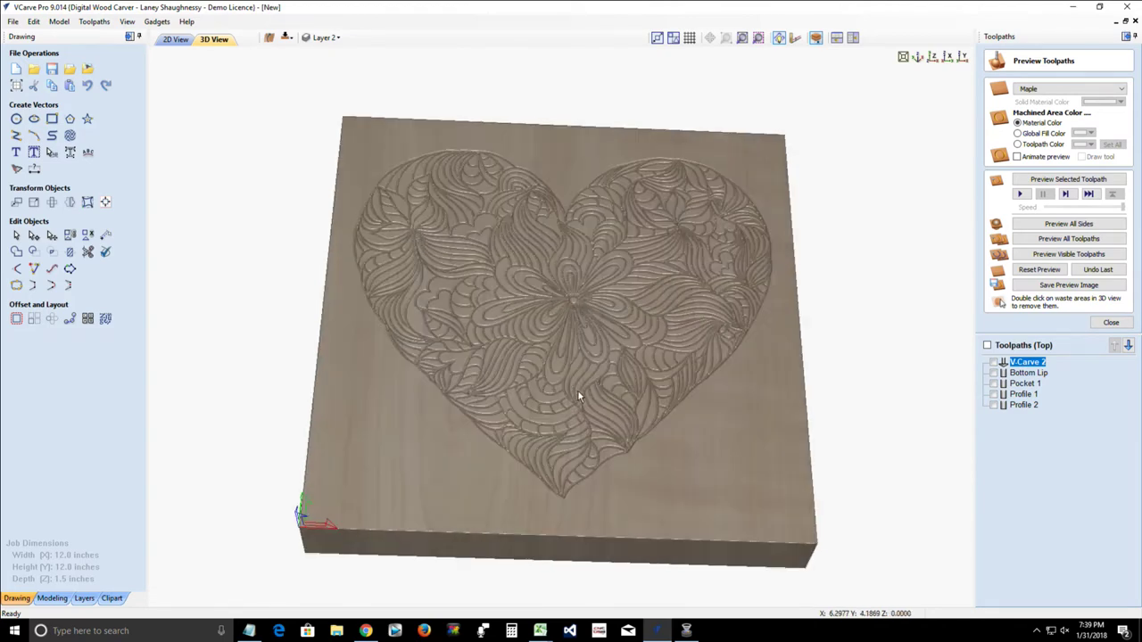
scroll(578, 397, "up", 2)
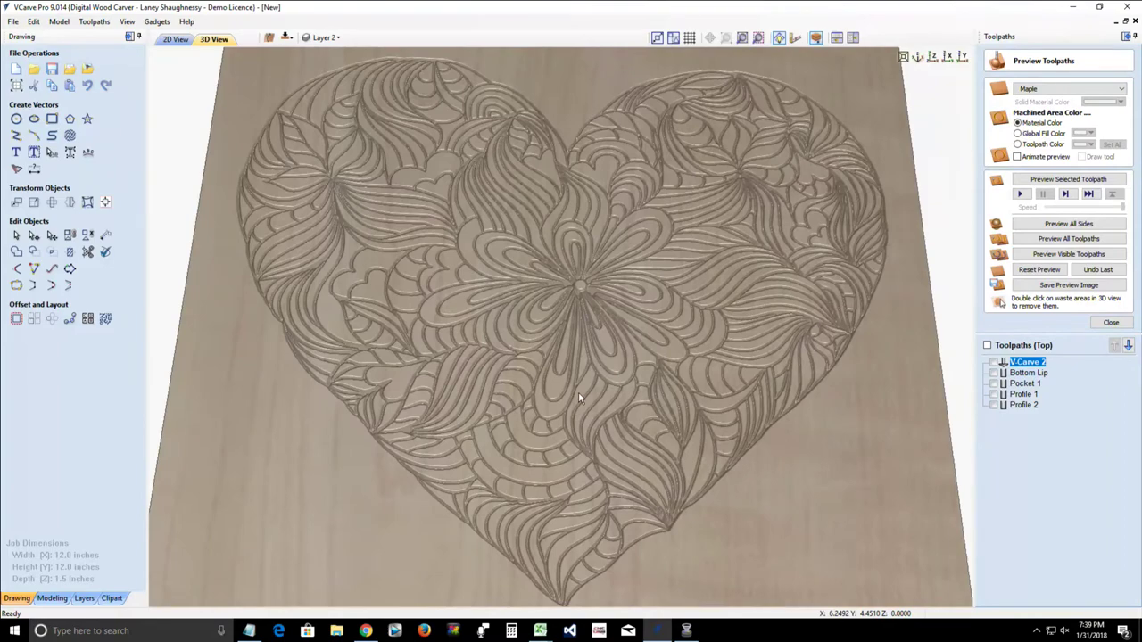
scroll(578, 397, "up", 2)
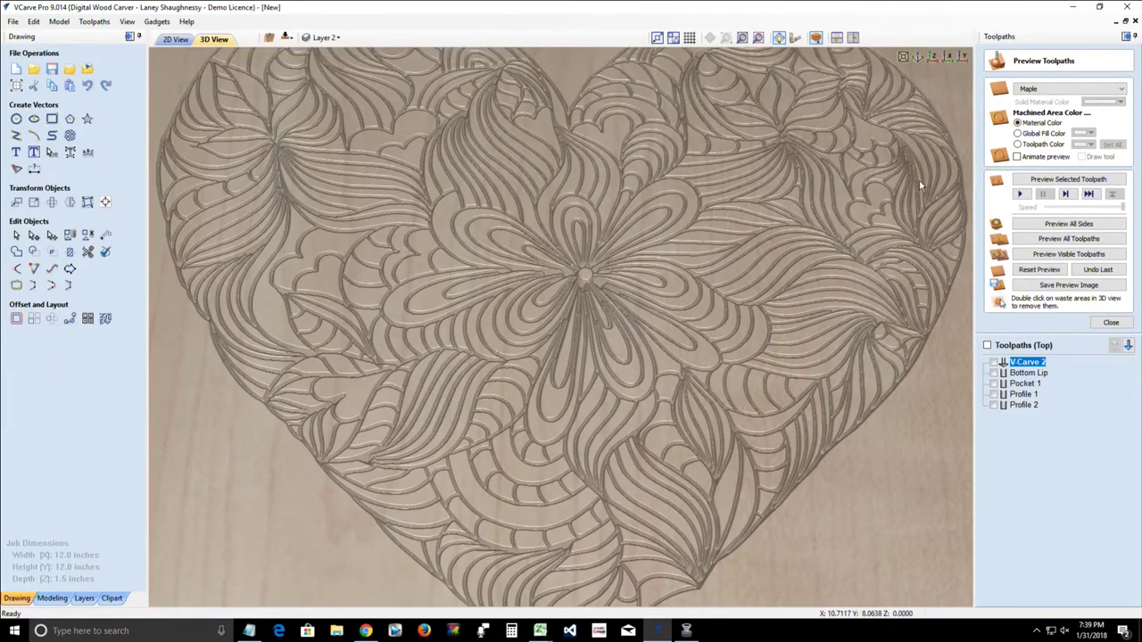
left_click(1046, 89)
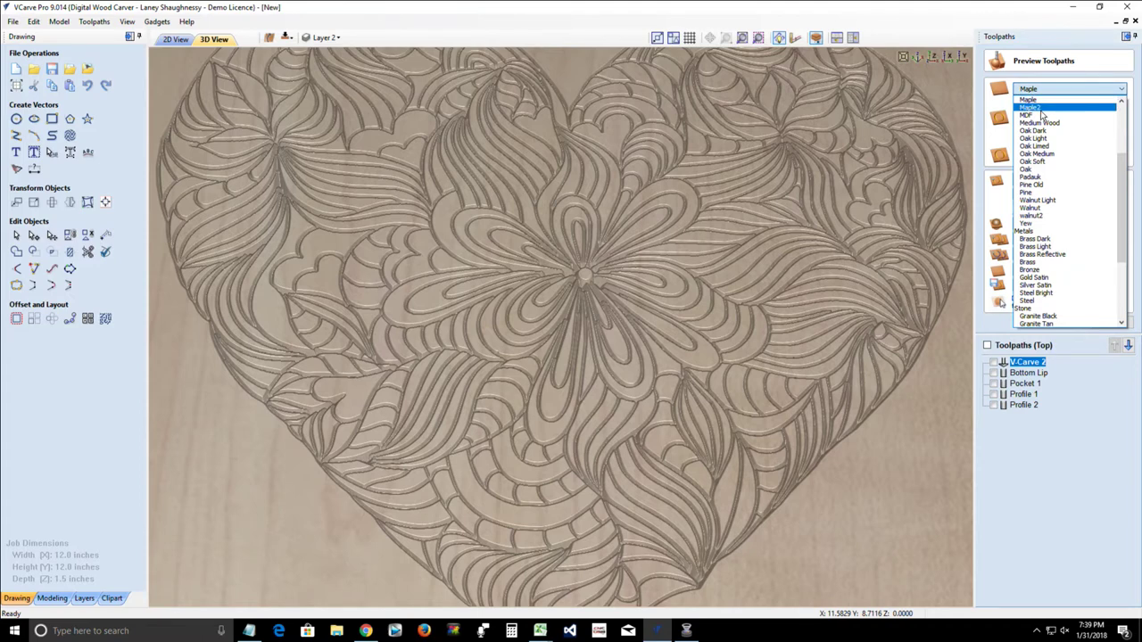
left_click(1038, 108)
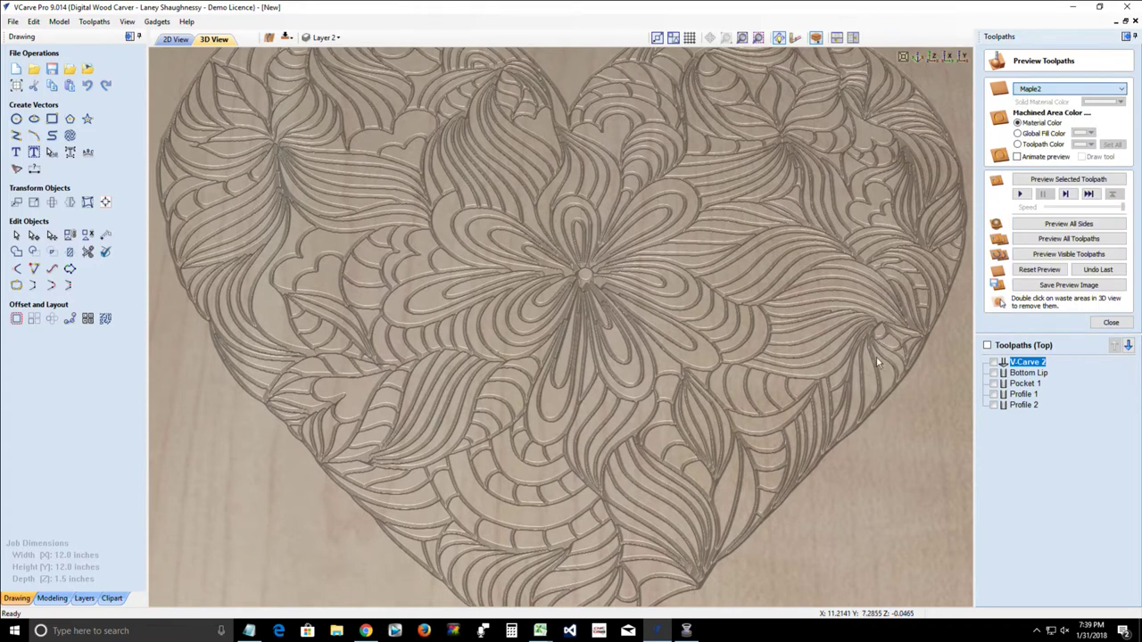
Step: Switch the preview material back to Maple and view the carving at an angle
left_click(1053, 89)
scroll(1050, 98, "up", 3)
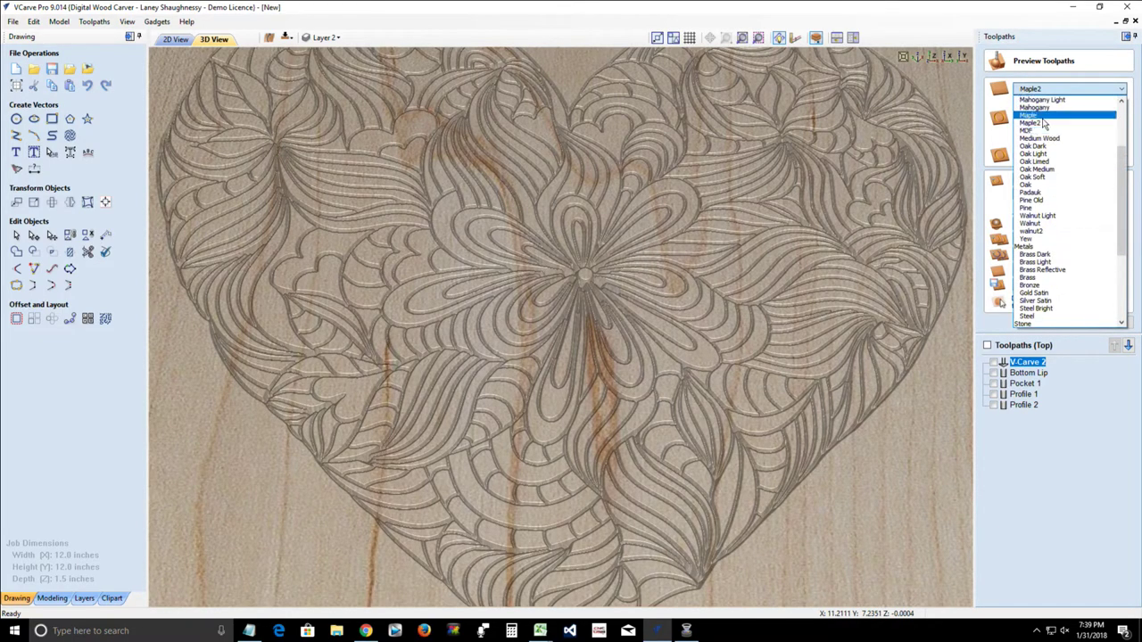
left_click(1045, 124)
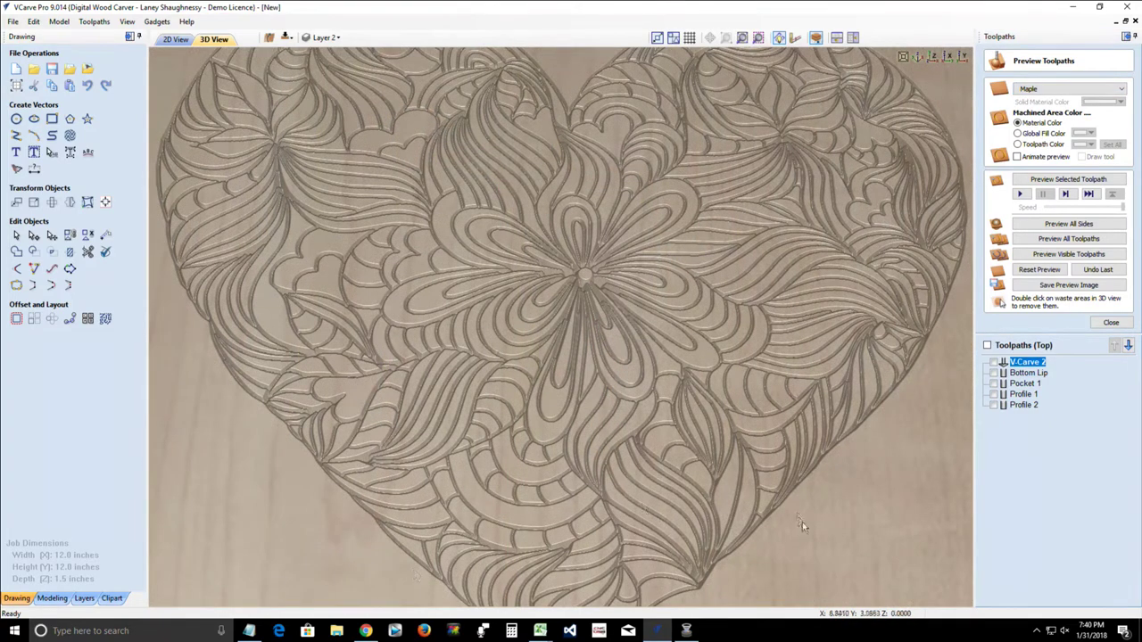
left_click_drag(835, 558, 788, 512)
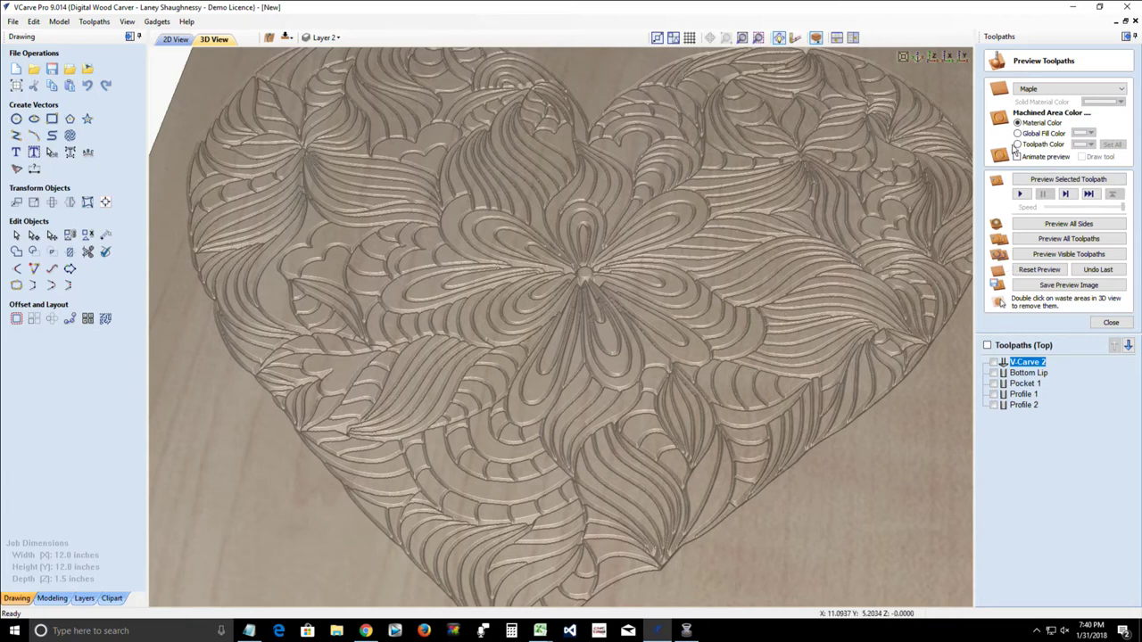
Step: Colour the carved grooves red, then dark red, and tilt to show the whole block
left_click(1090, 146)
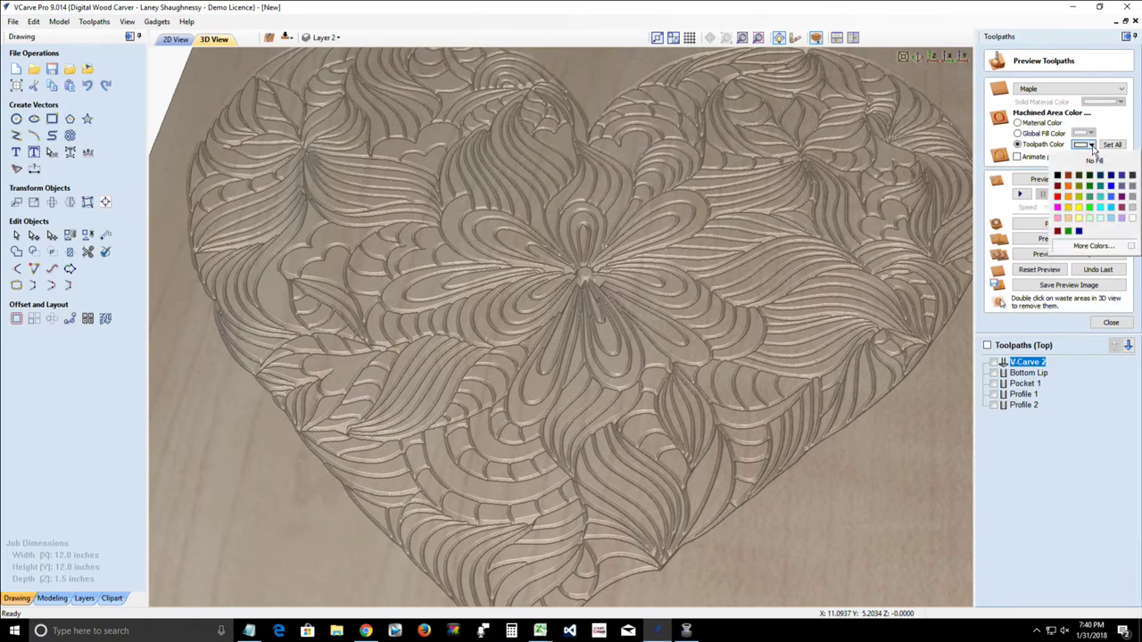
left_click(1057, 197)
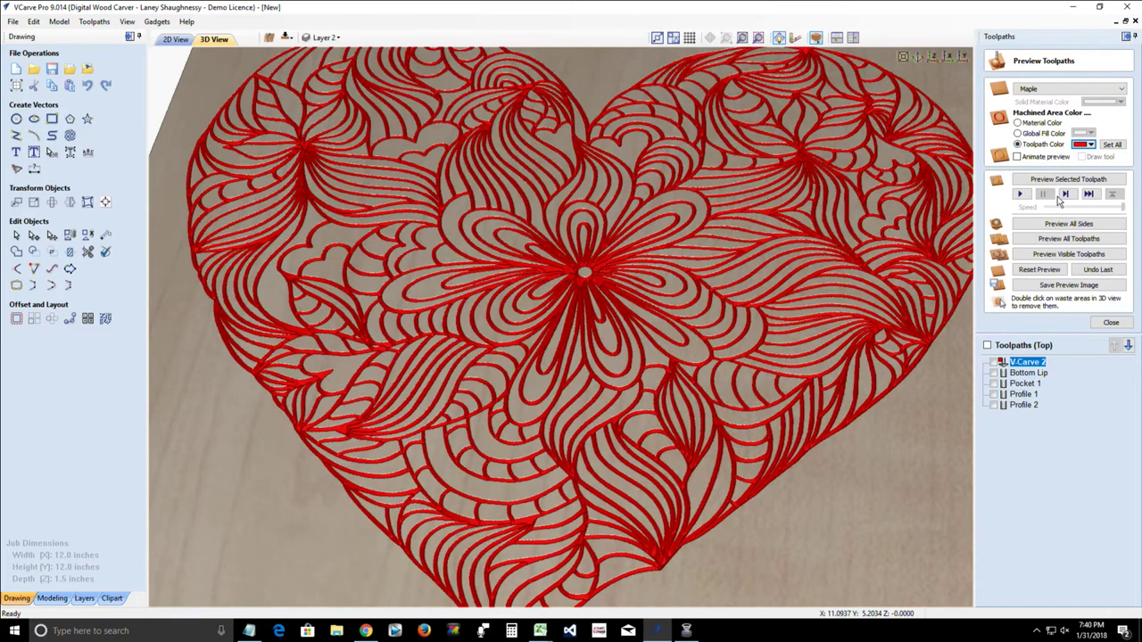
left_click(1090, 144)
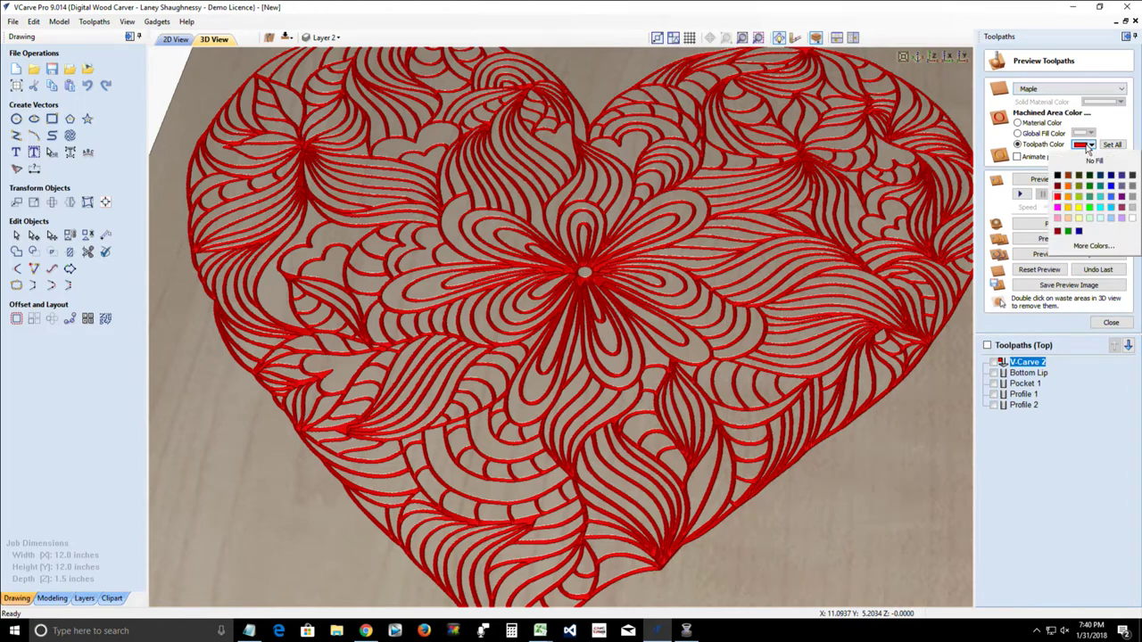
left_click(1057, 186)
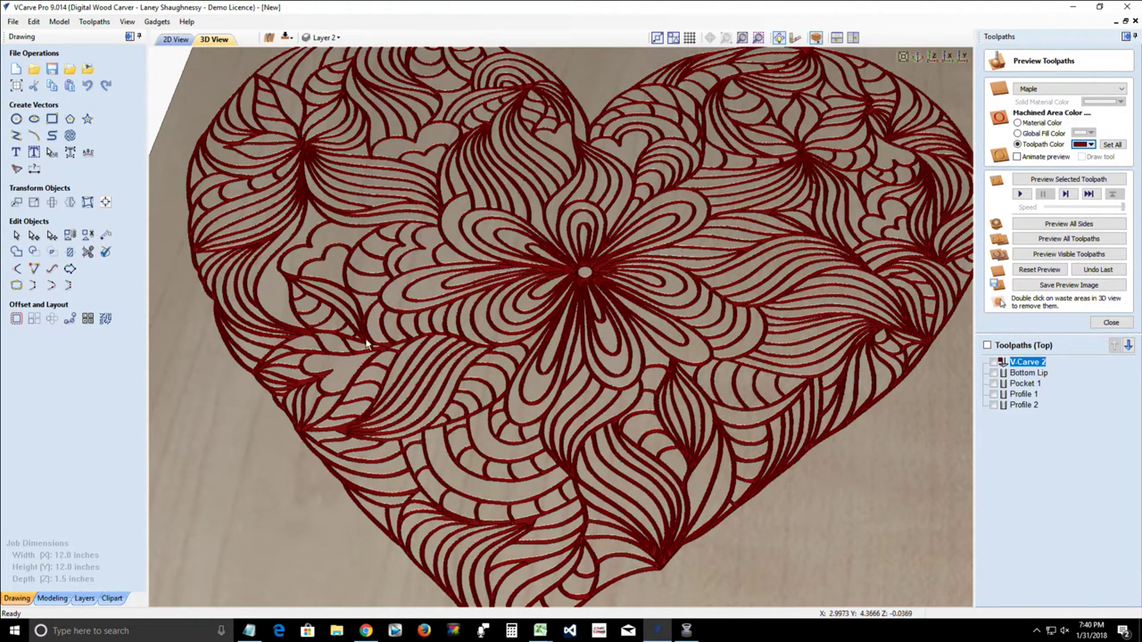
scroll(365, 343, "down", 3)
left_click_drag(370, 346, 406, 447)
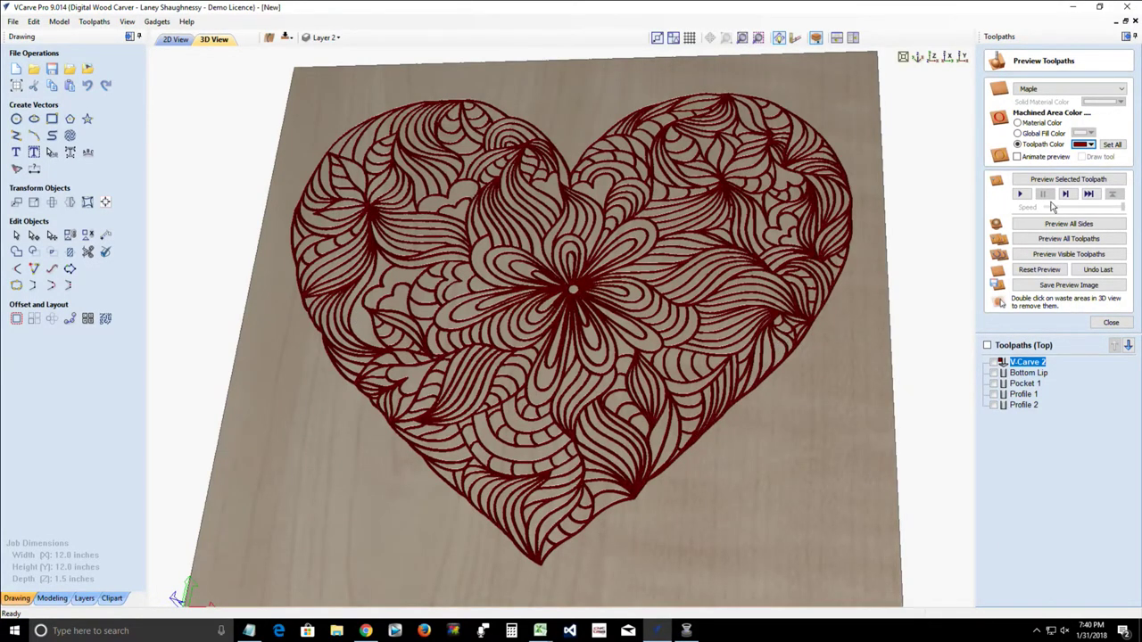
Step: Change the carving colour to black, then to tan
left_click(1089, 144)
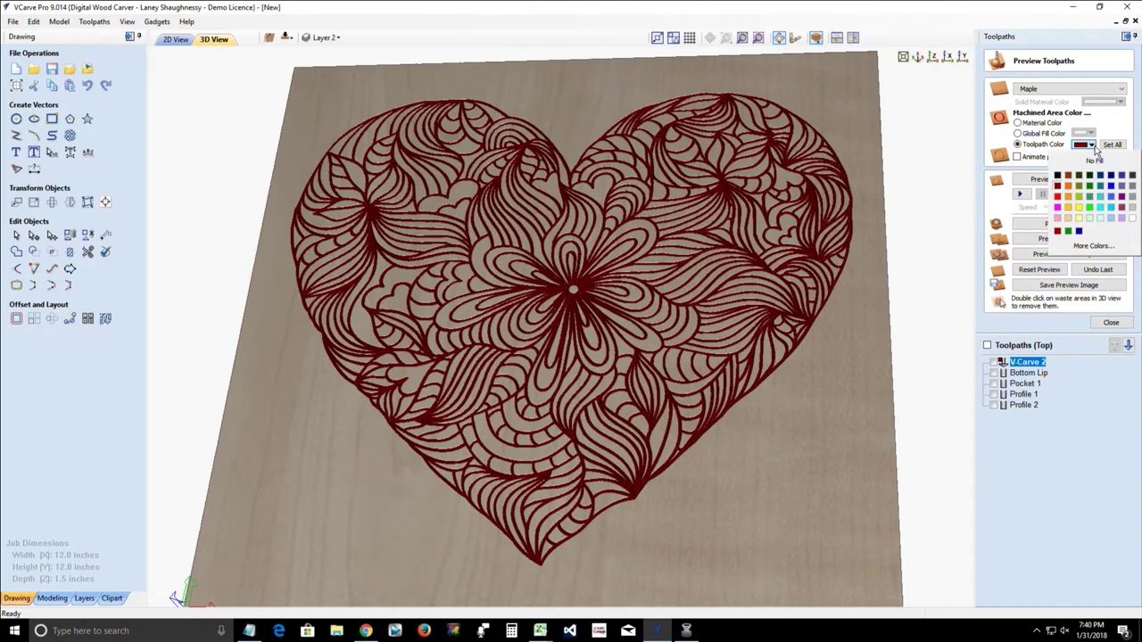
left_click(1057, 176)
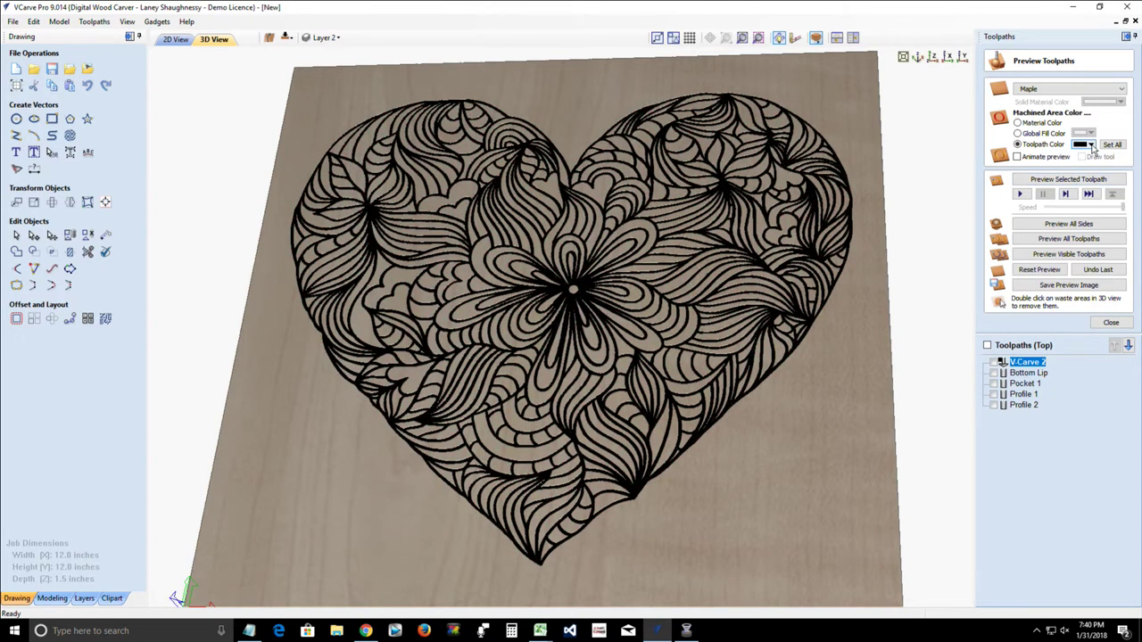
left_click(1090, 146)
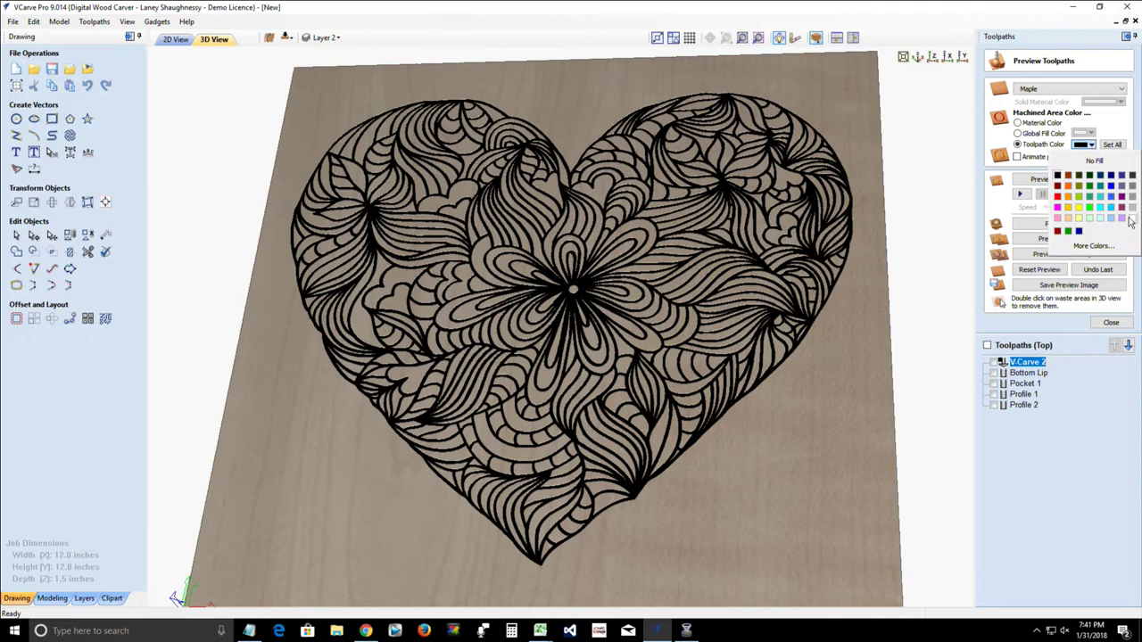
left_click(1069, 222)
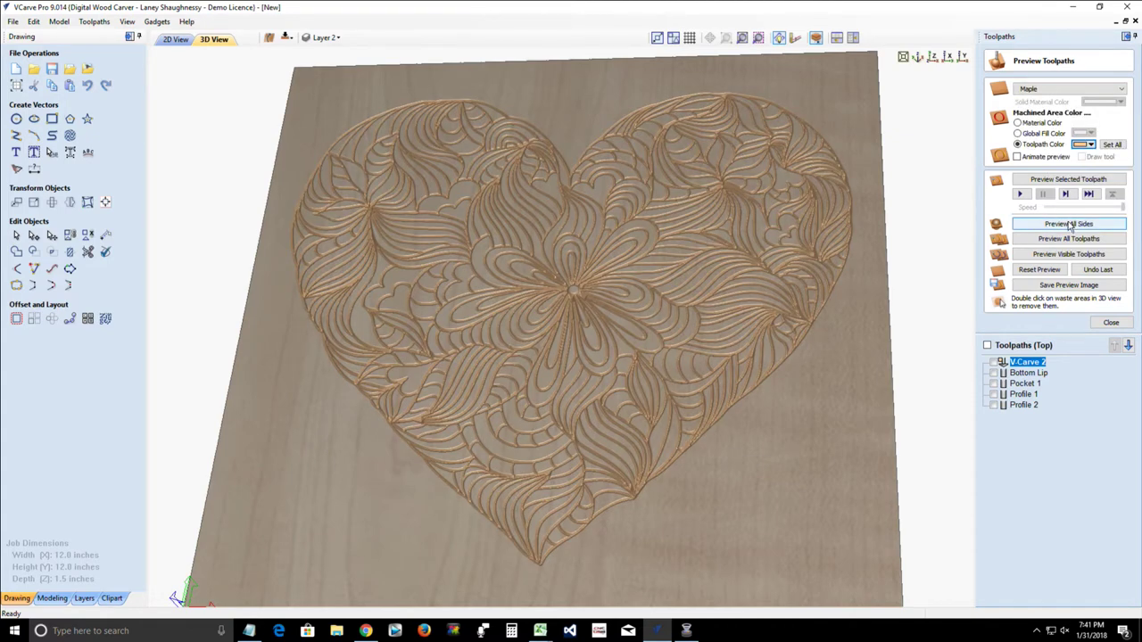
Step: Show grooves in material colour and preview the carving in walnut2
left_click(1018, 126)
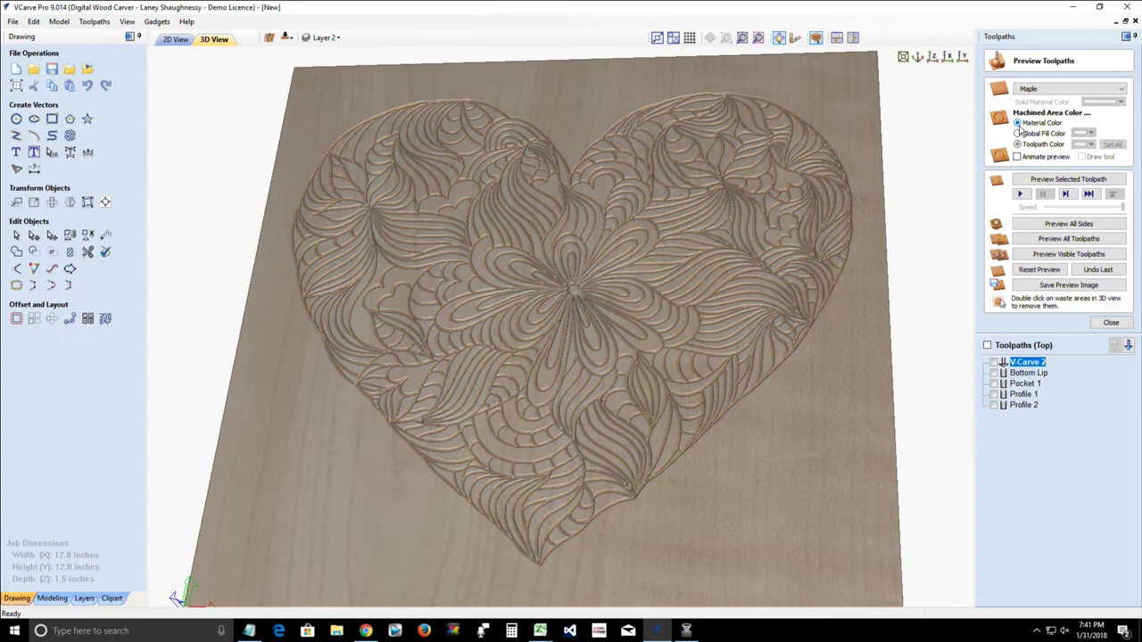
left_click(1071, 92)
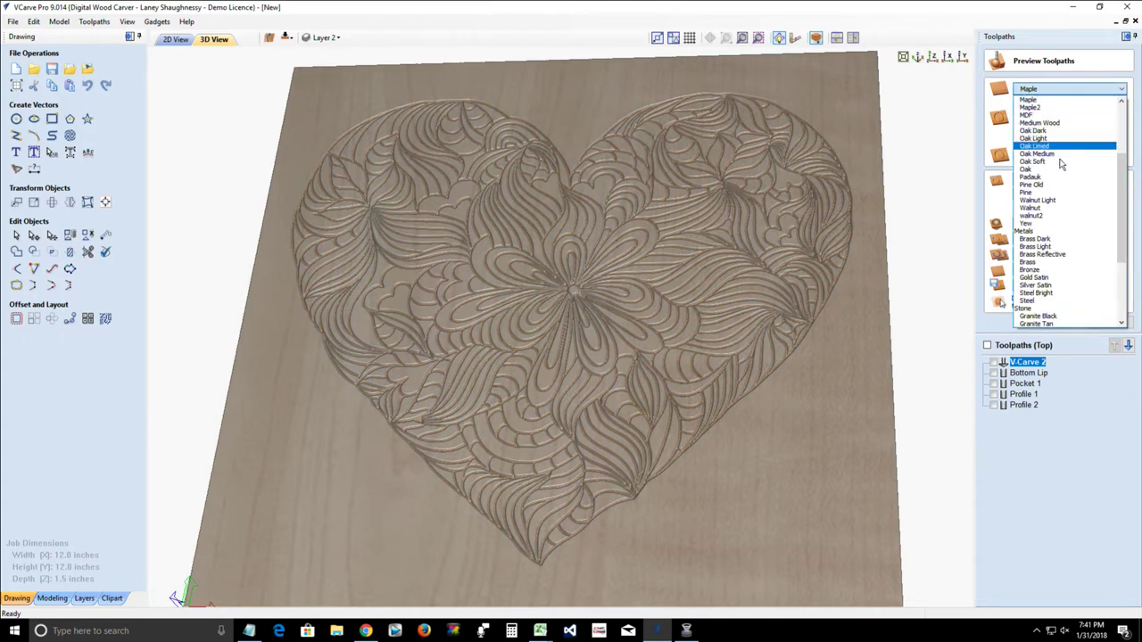
left_click(1039, 217)
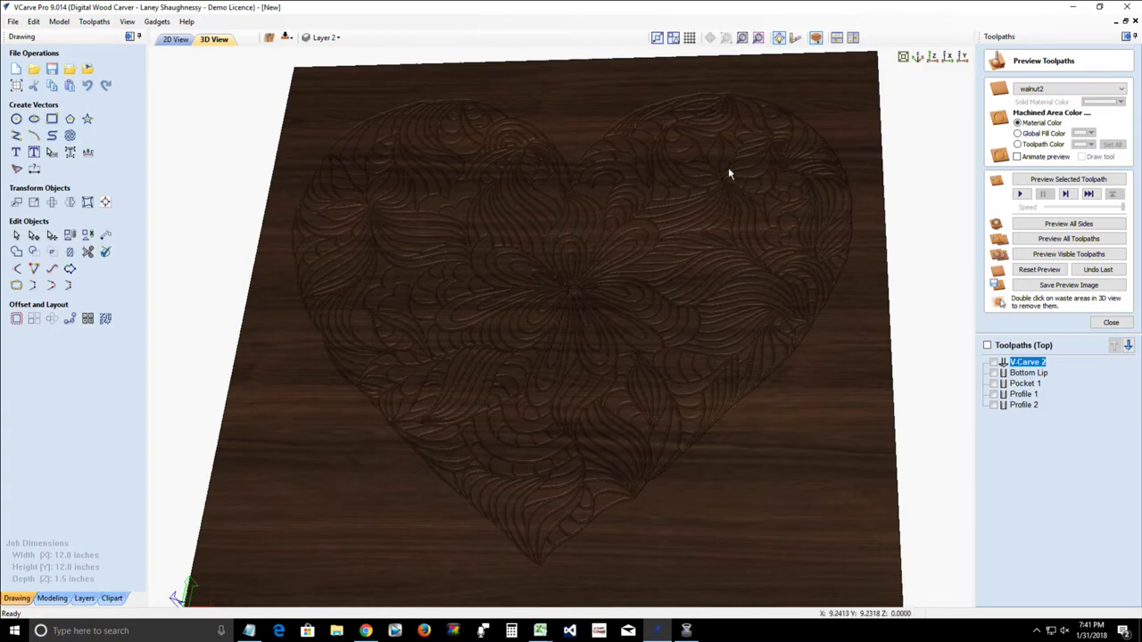
scroll(575, 254, "up", 5)
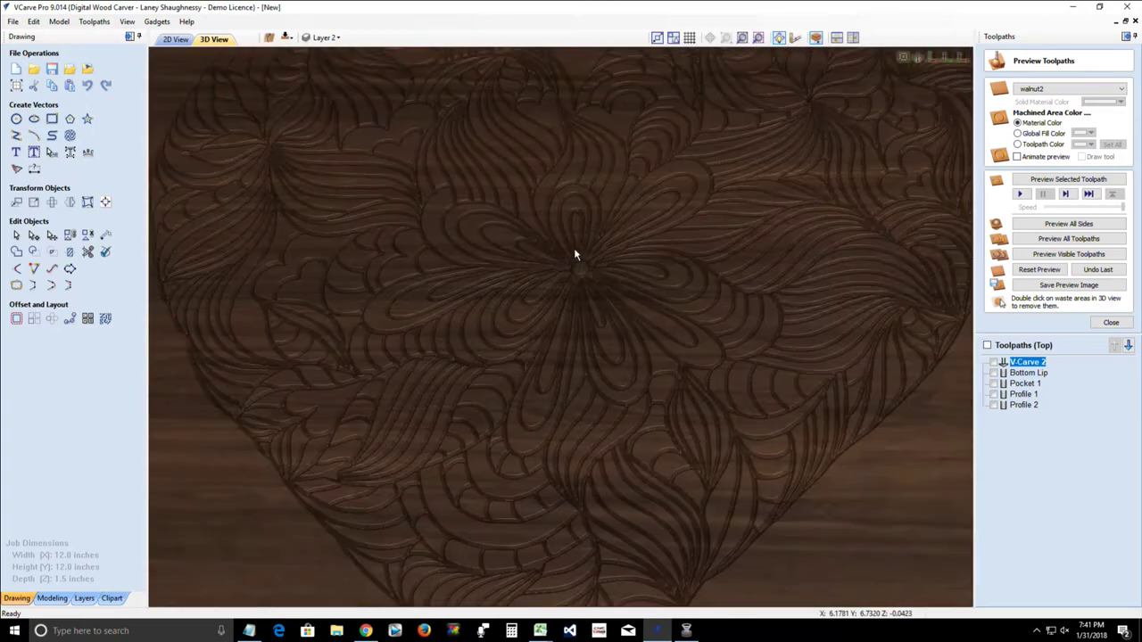
scroll(575, 254, "down", 1)
Step: Preview the carving in Pine, then set the material back to Maple
left_click(1039, 89)
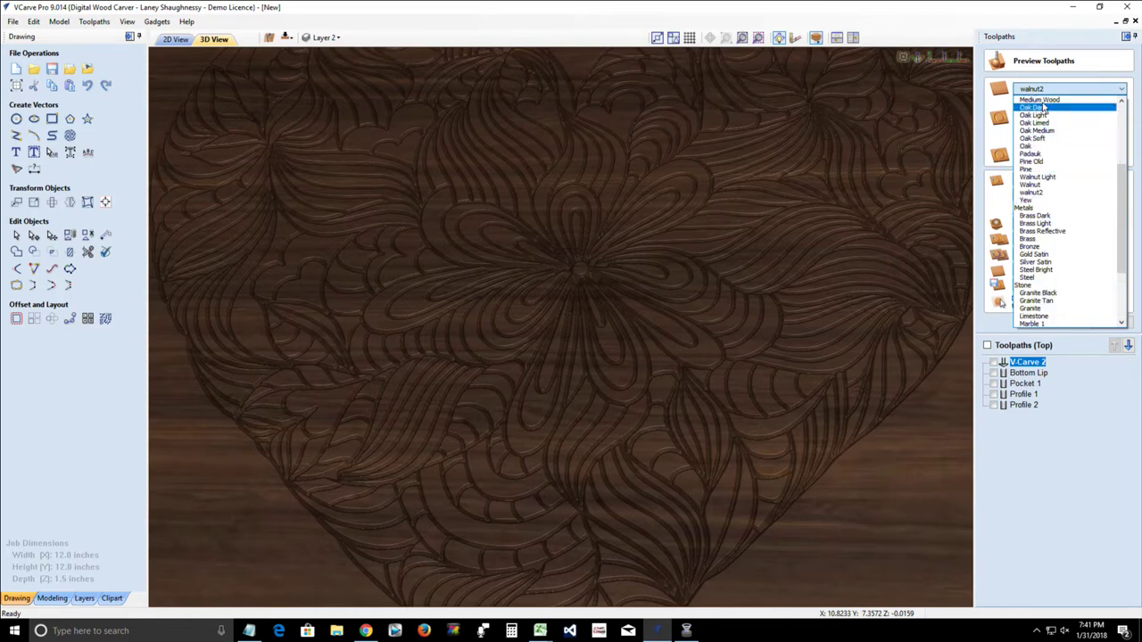
scroll(1042, 112, "up", 2)
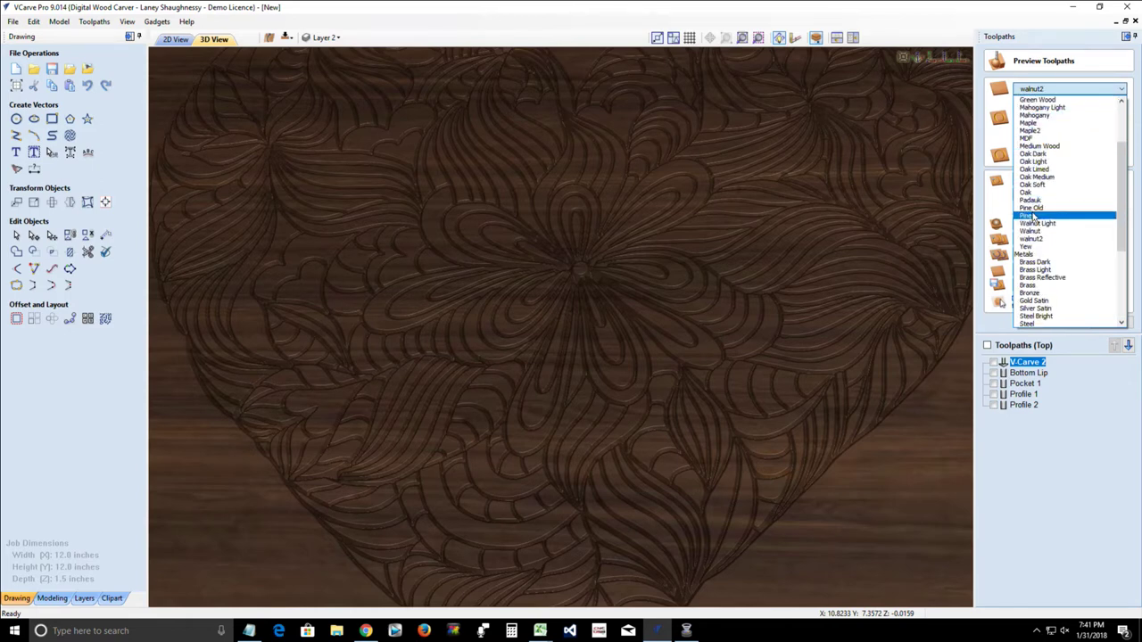
left_click(1035, 216)
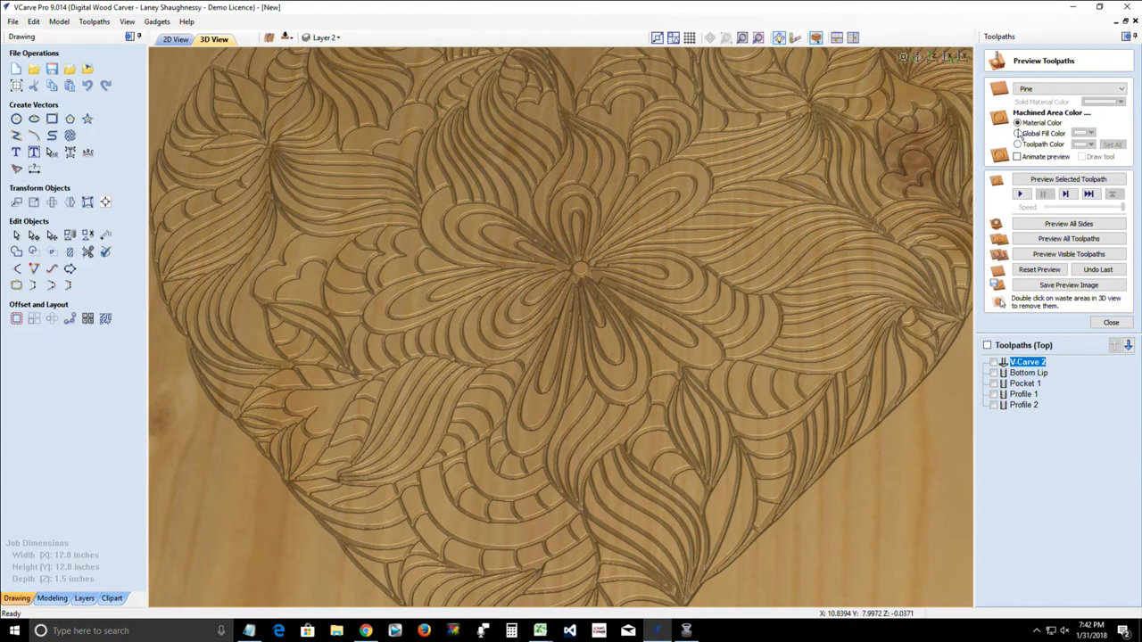
left_click(1048, 89)
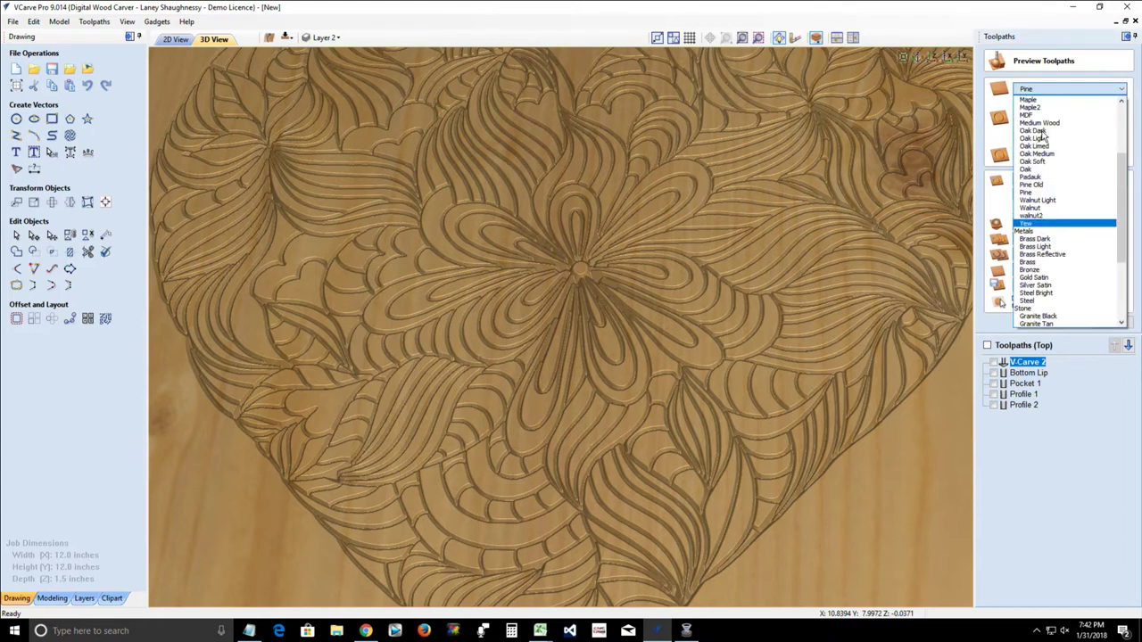
left_click(1035, 100)
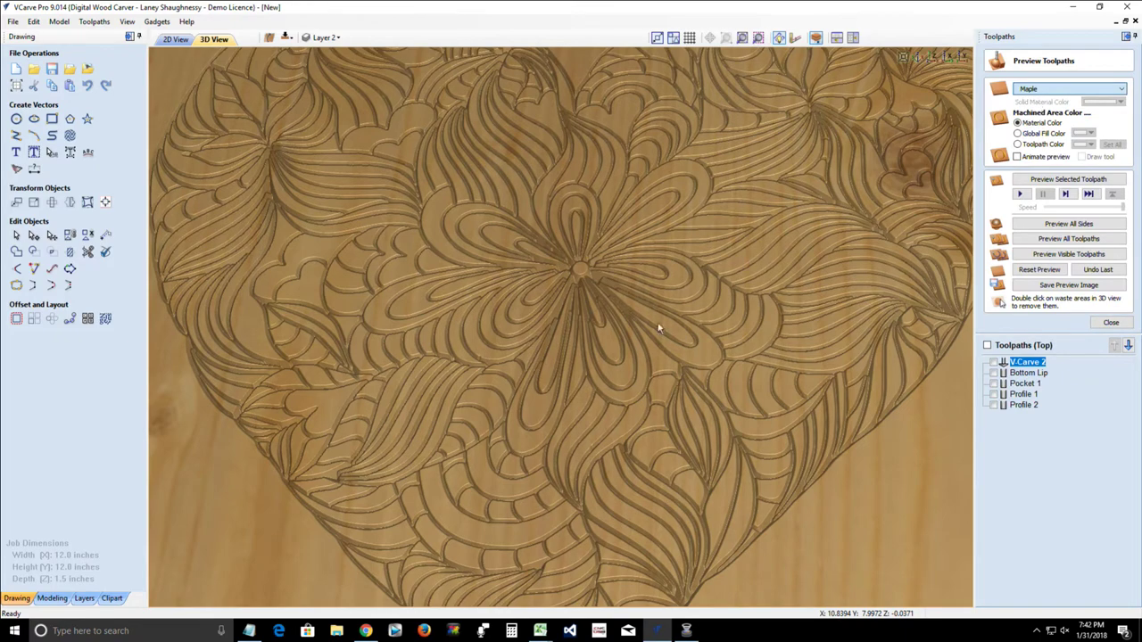
Step: Switch to the 2D view, clear the selection and select the heart's outer boundary vector
left_click(171, 41)
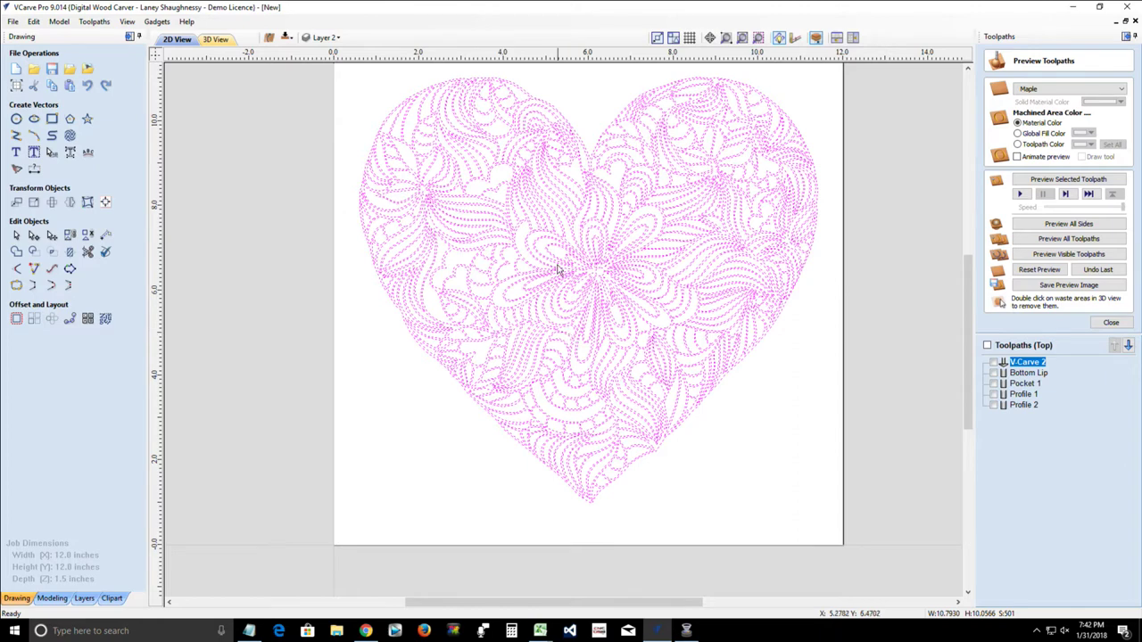
left_click(325, 38)
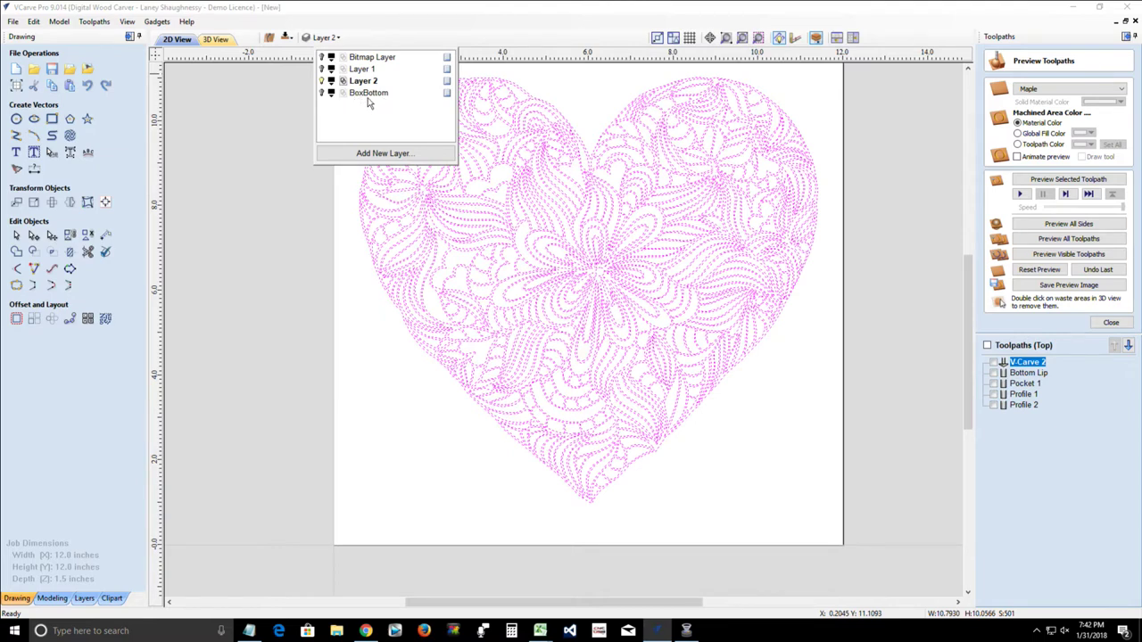
left_click(348, 305)
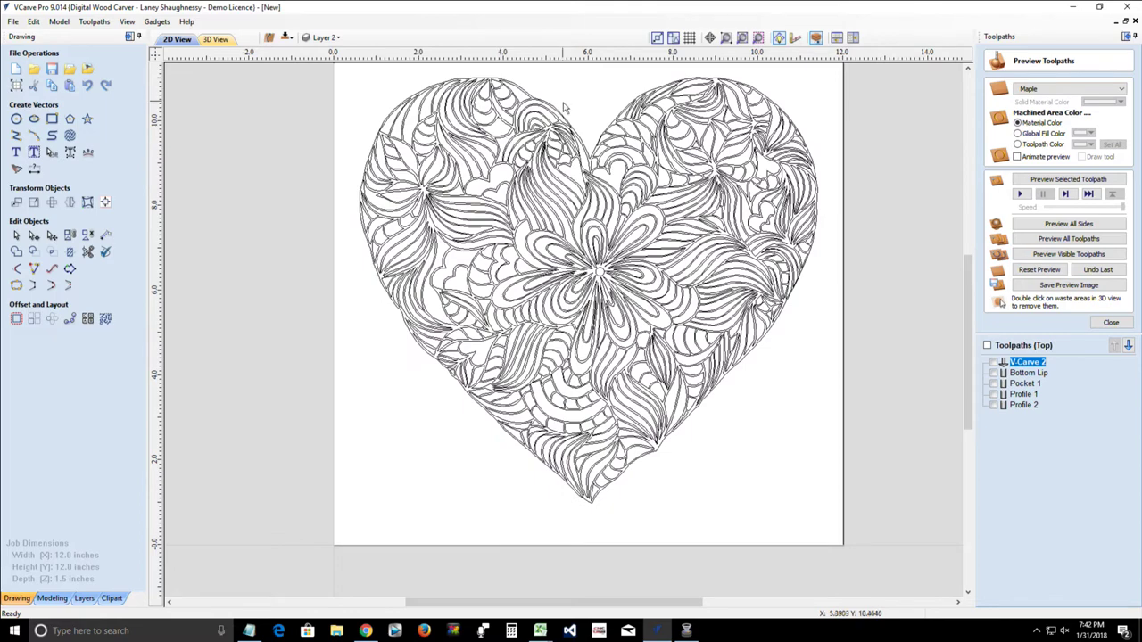
left_click(584, 144)
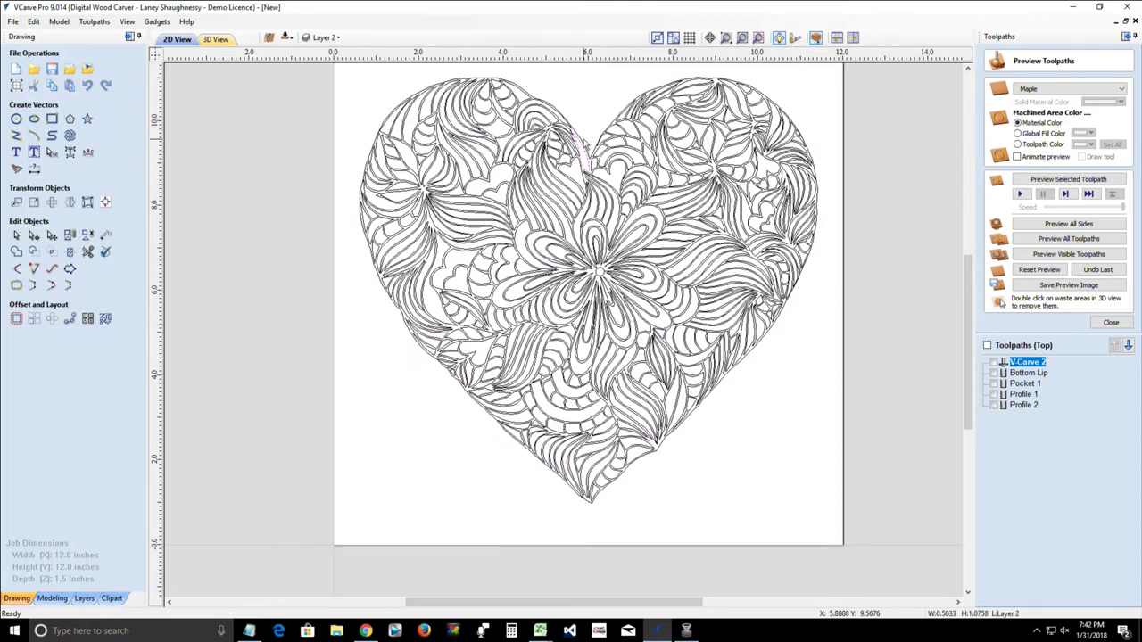
scroll(581, 143, "up", 2)
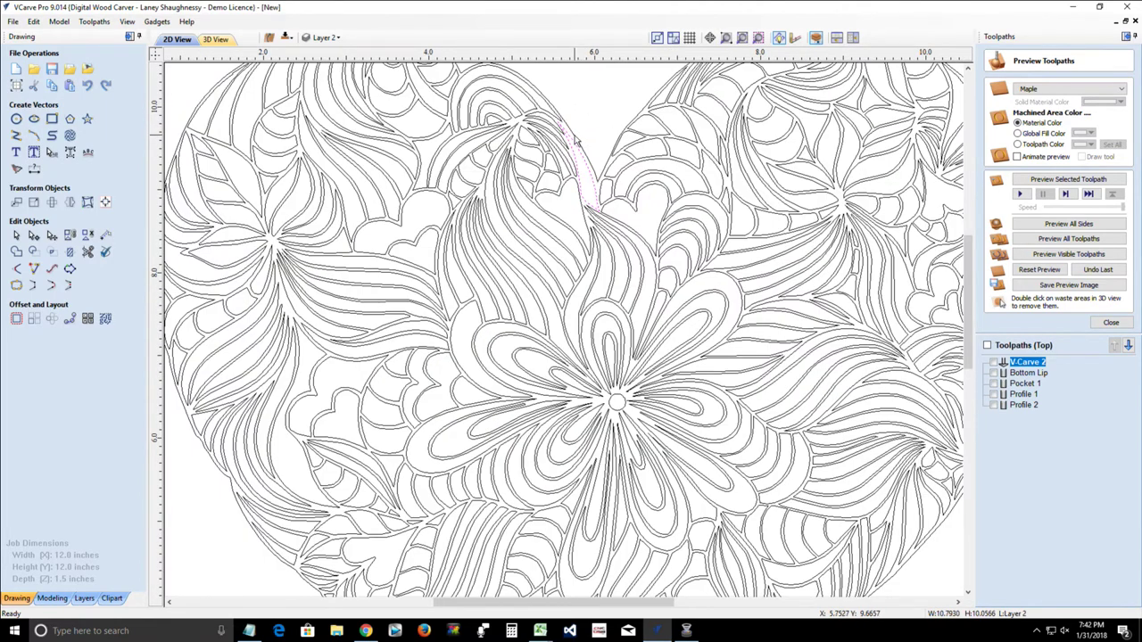
scroll(576, 138, "down", 2)
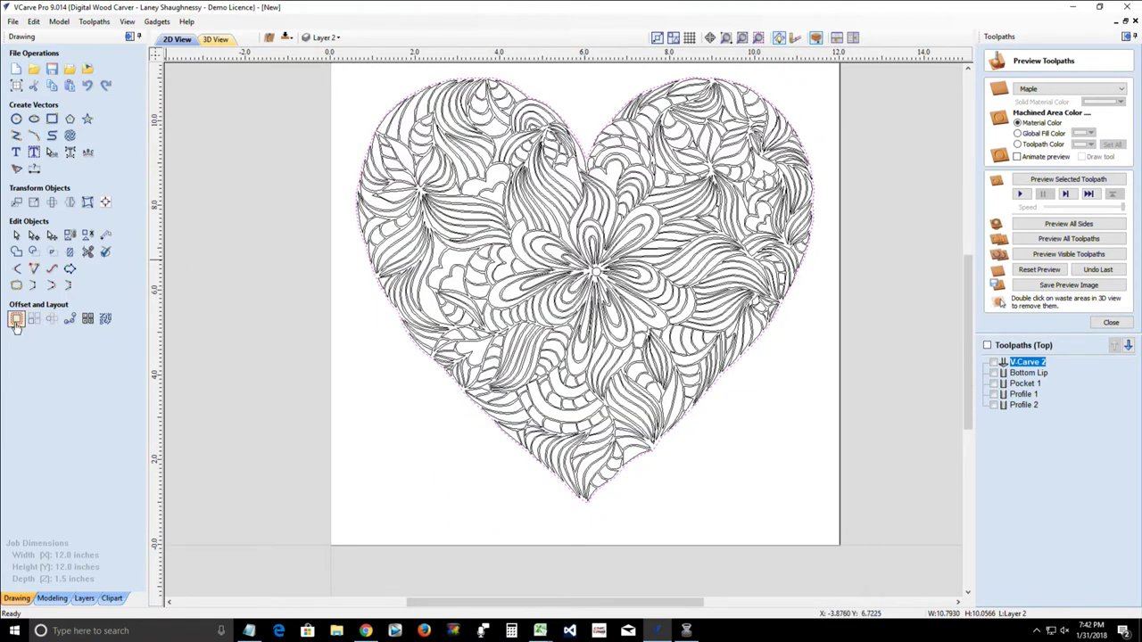
Step: Offset the heart outline outward by 0.0625 inches and select the new outer outline
left_click(16, 324)
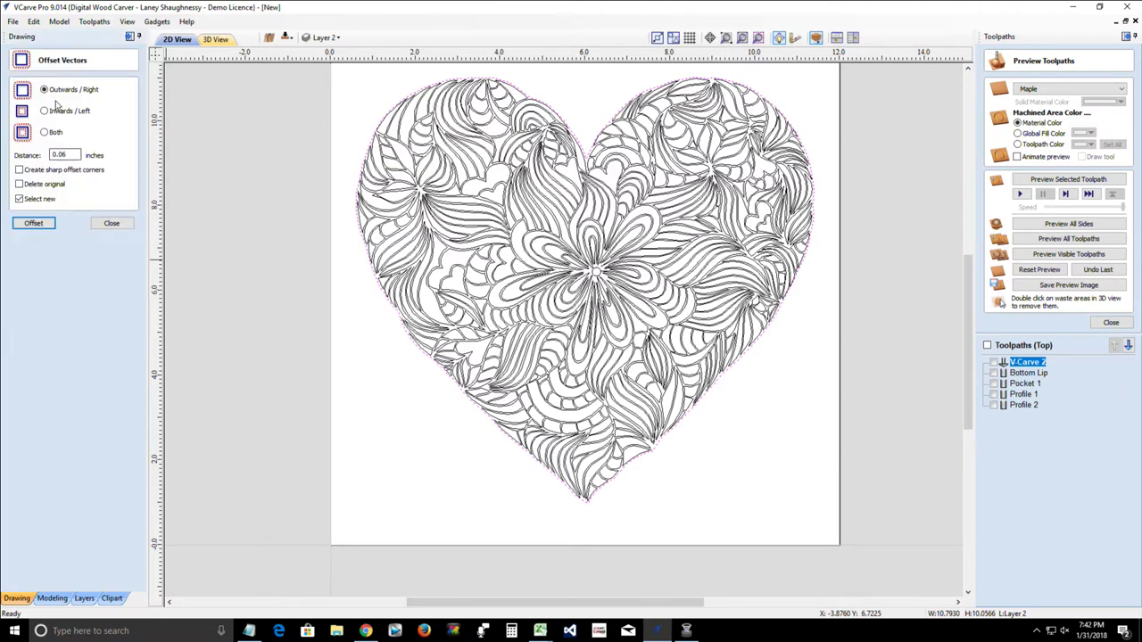
double_click(60, 154)
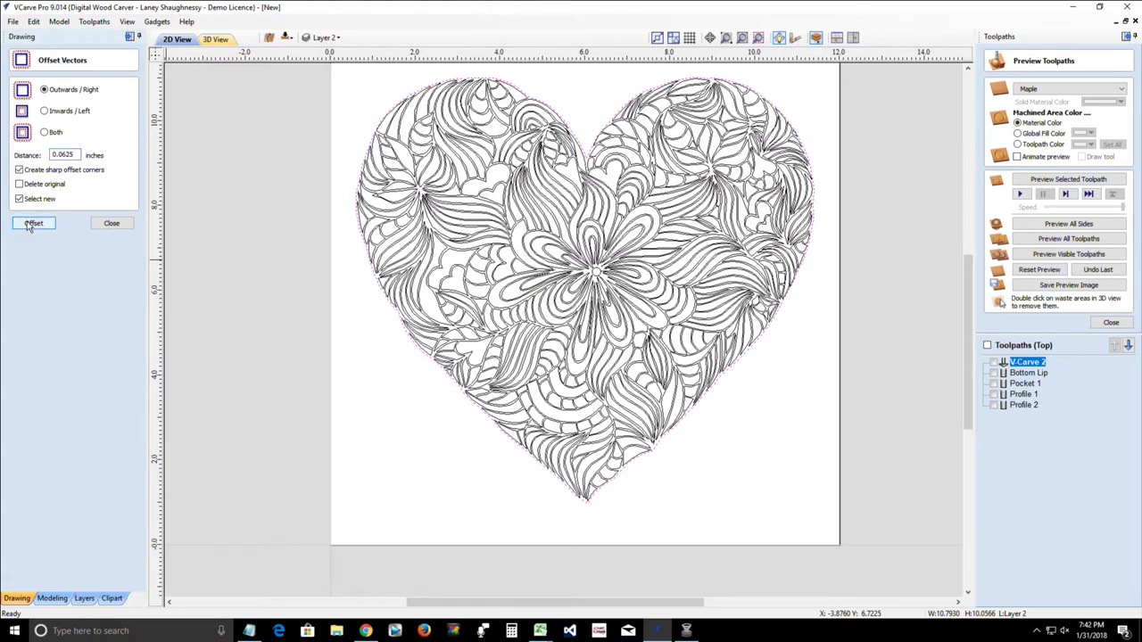
left_click(32, 224)
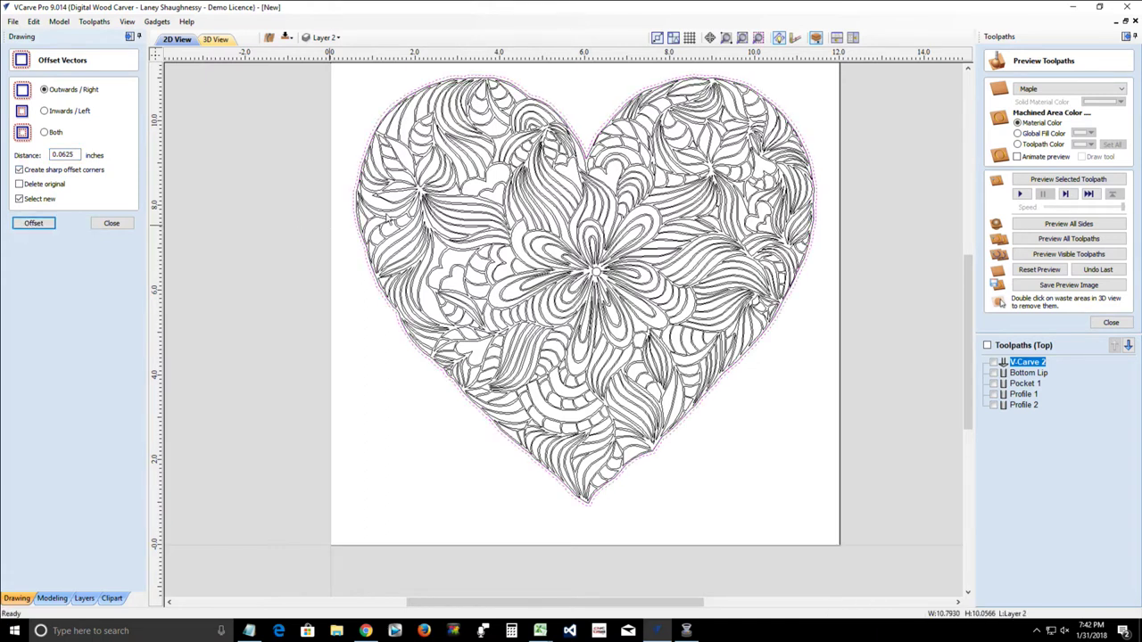
left_click(422, 76)
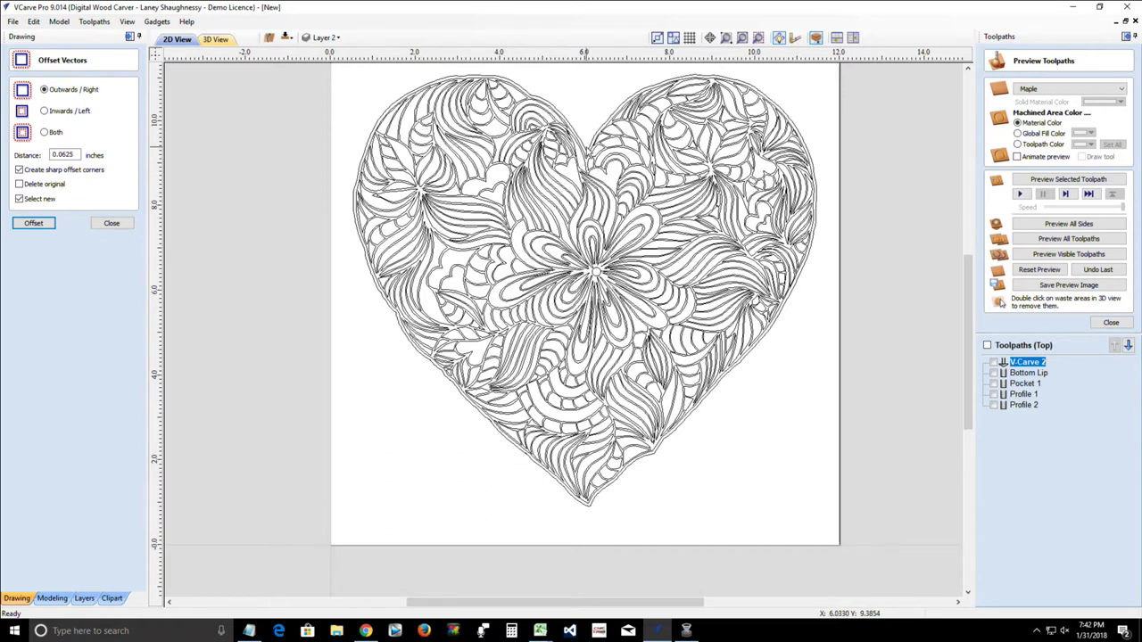
left_click(590, 153)
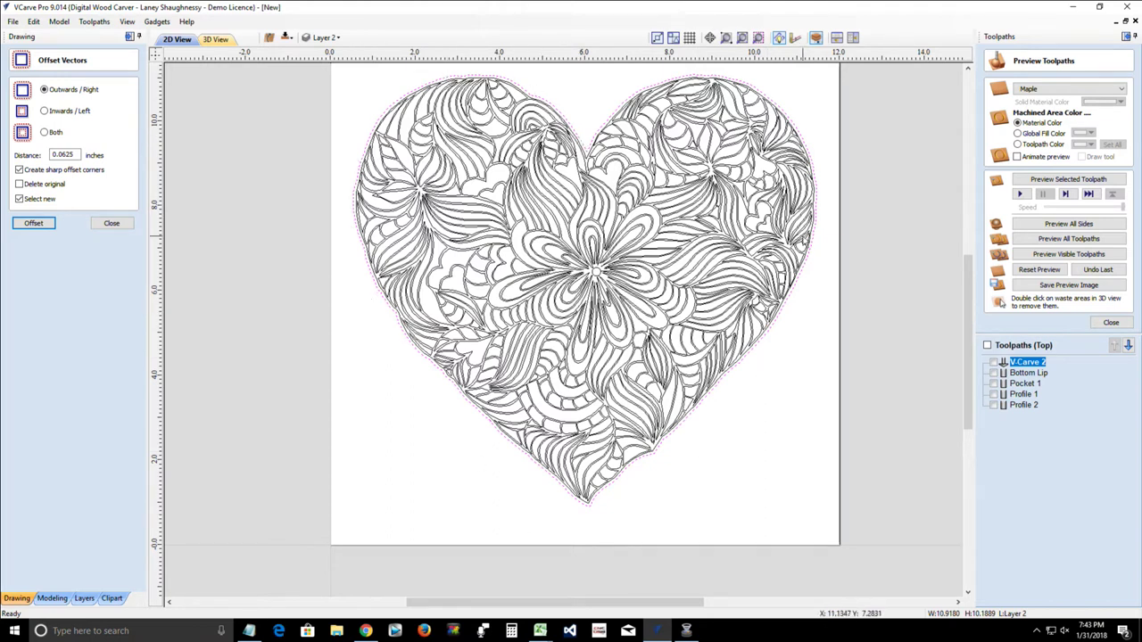
left_click(324, 38)
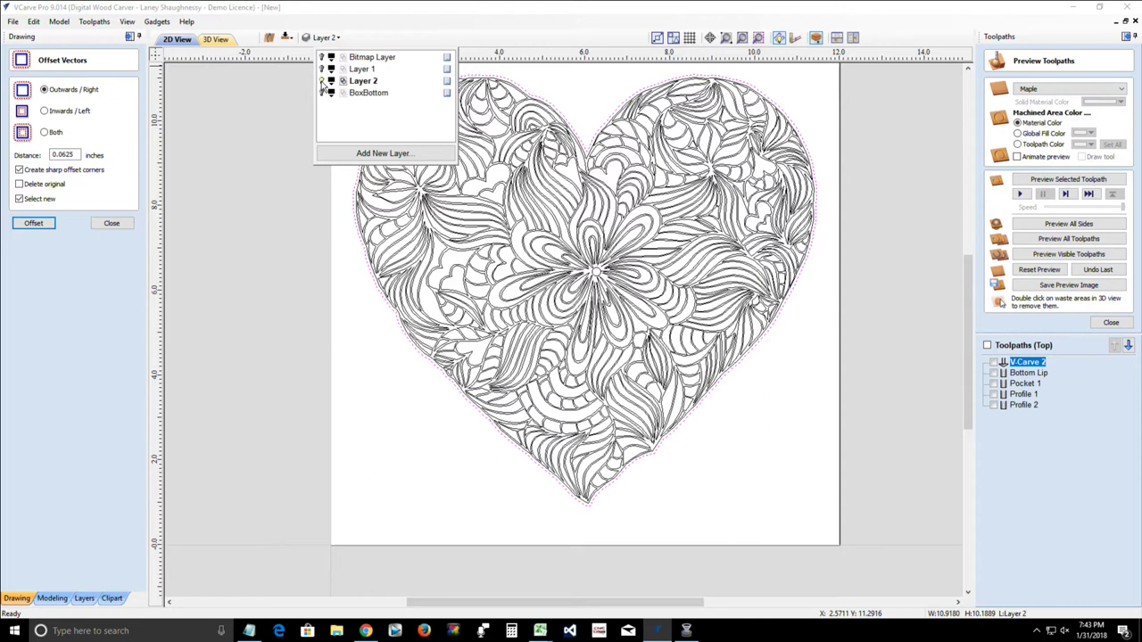
Step: Toggle Layer 2 and BoxBottom visibility, leaving Layer 2's patterned heart shown
left_click(322, 81)
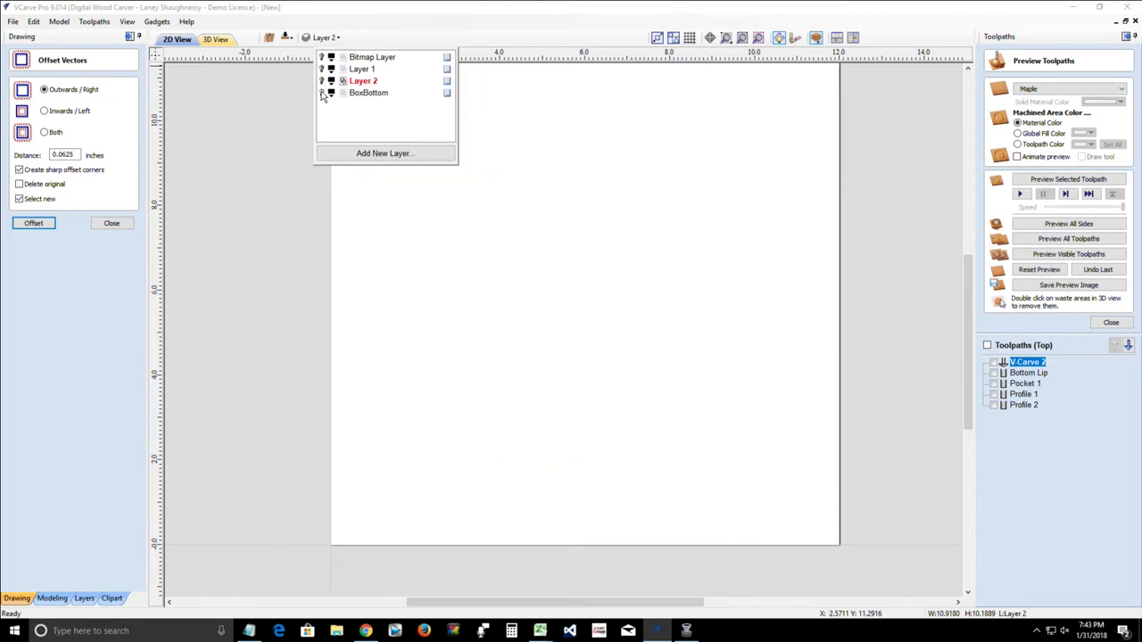
left_click(323, 94)
left_click(323, 94)
left_click(322, 81)
left_click(580, 113)
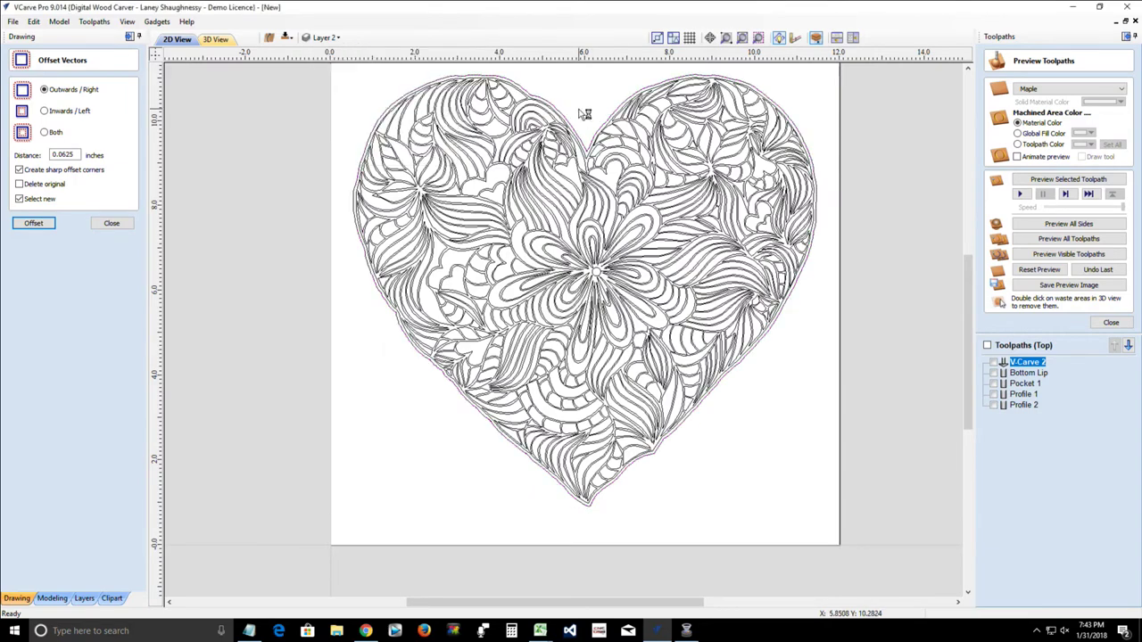
Step: Copy the selected outline to a new layer named 'Class Box Sample'
right_click(562, 114)
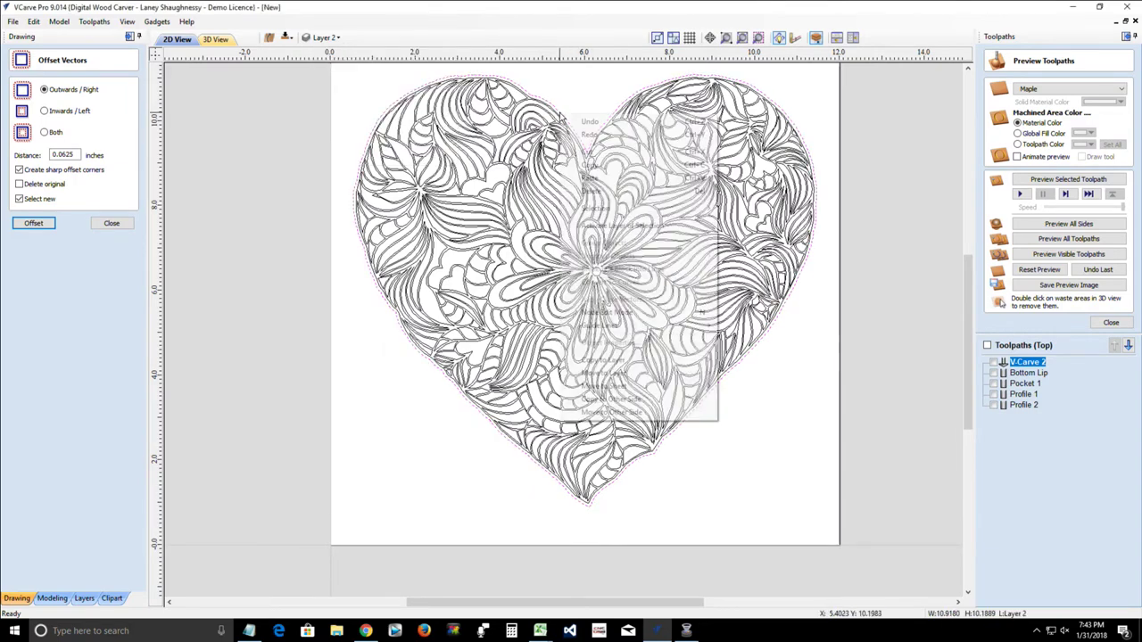
mouse_move(669, 361)
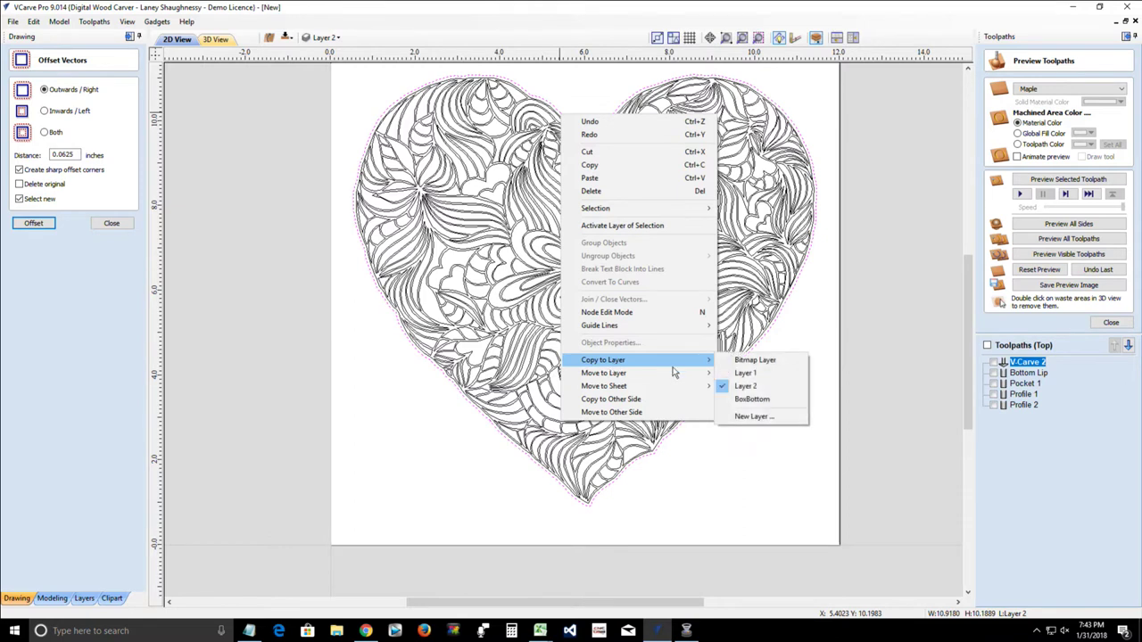
left_click(738, 417)
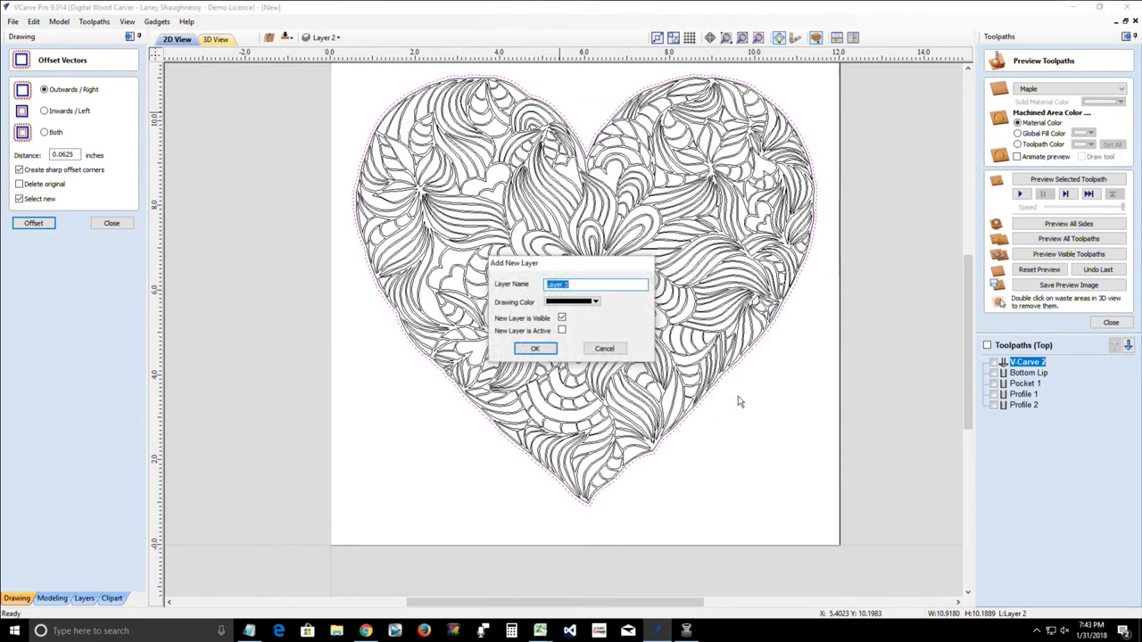
type("Class Box Sample")
left_click(534, 349)
left_click(327, 37)
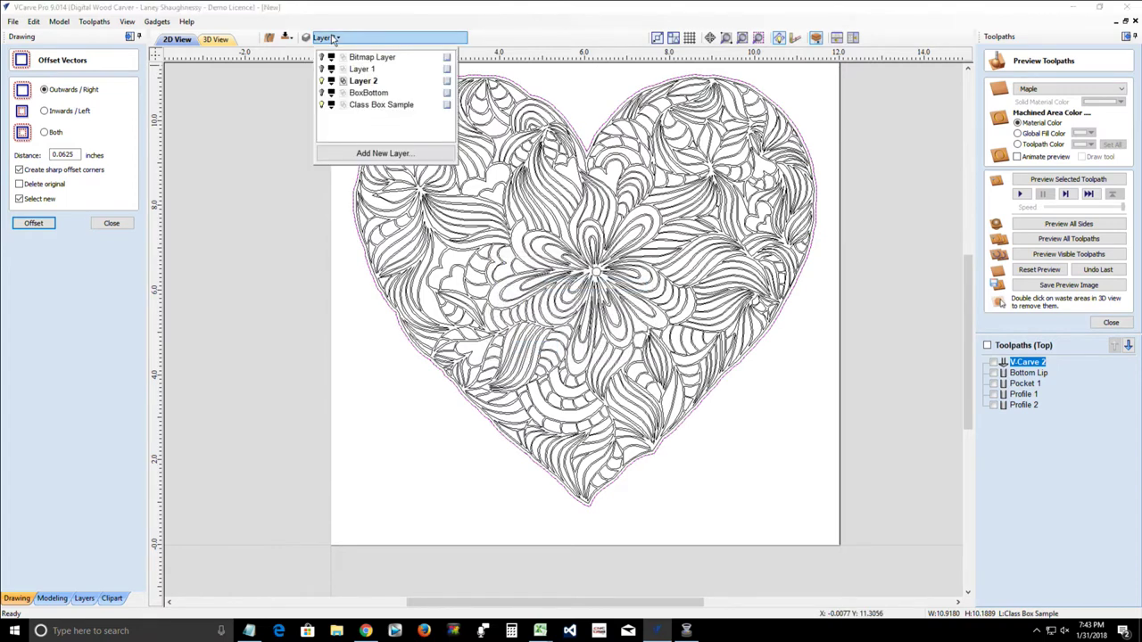
Step: Hide Layer 2 and make Class Box Sample the active layer
left_click(322, 81)
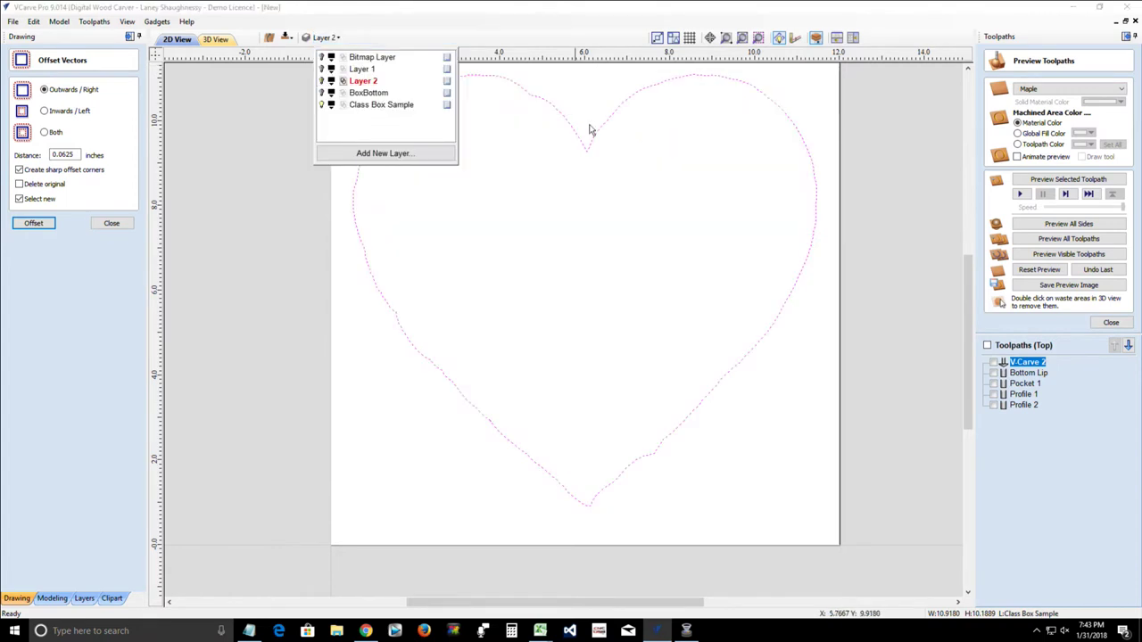
left_click(365, 105)
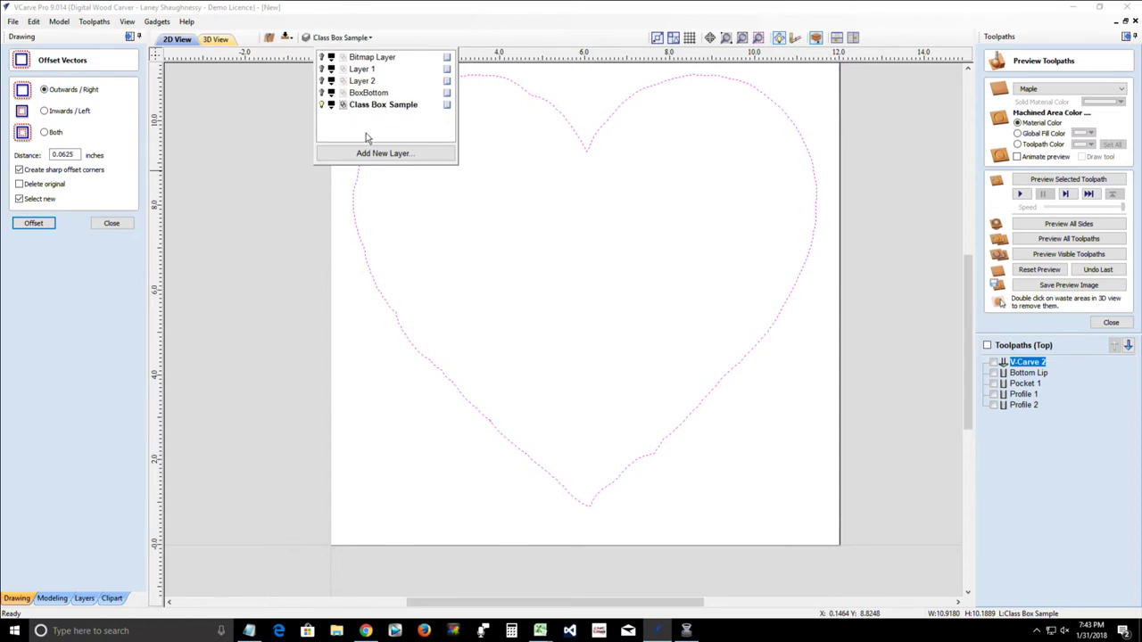
left_click(322, 105)
left_click(322, 105)
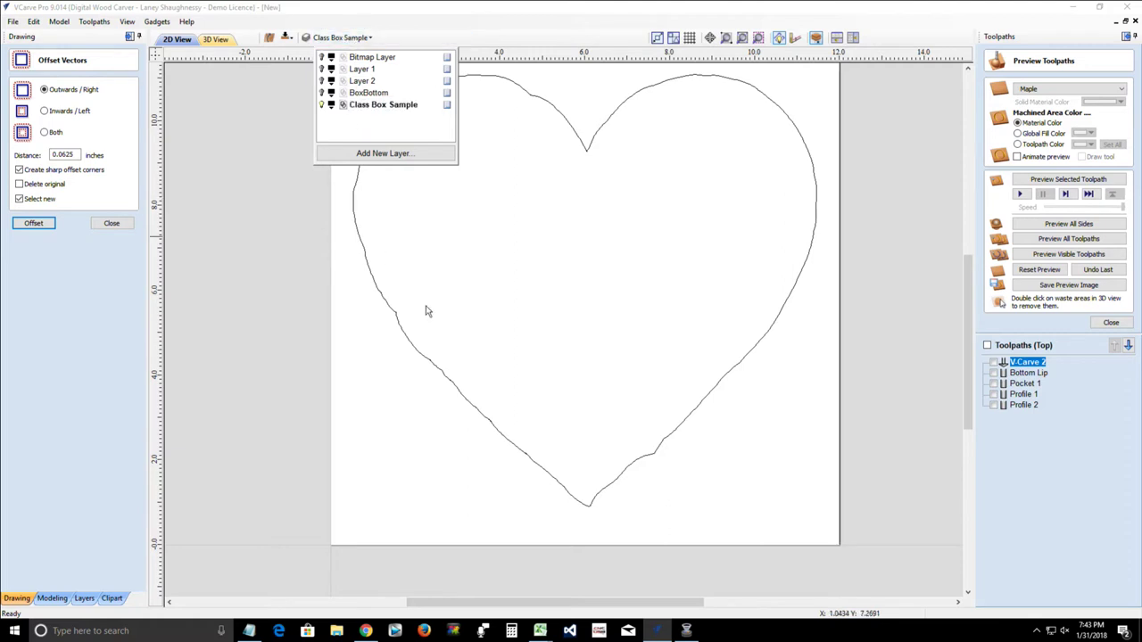
left_click(532, 393)
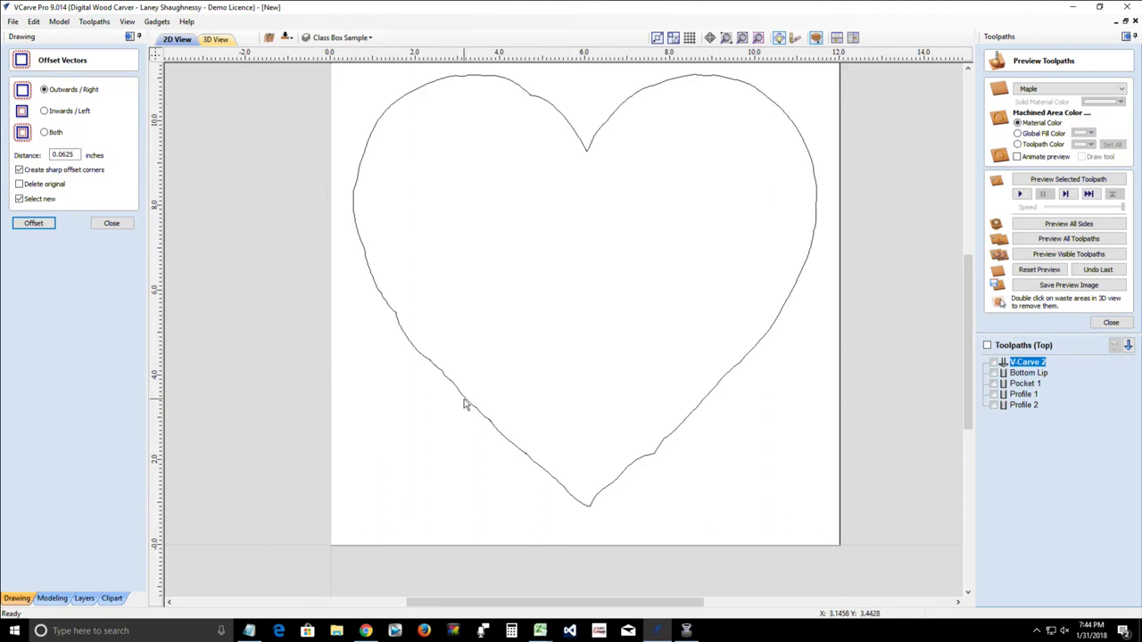
Step: Select the plain heart outline on the Class Box Sample layer
scroll(462, 392, "up", 3)
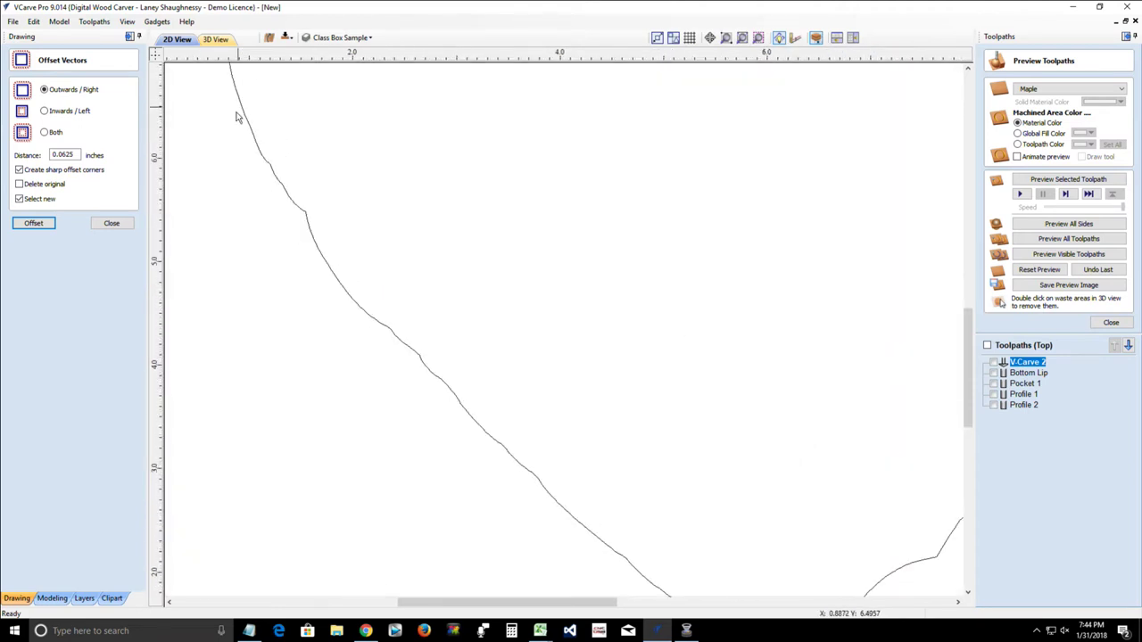
scroll(451, 433, "down", 3)
scroll(451, 431, "down", 2)
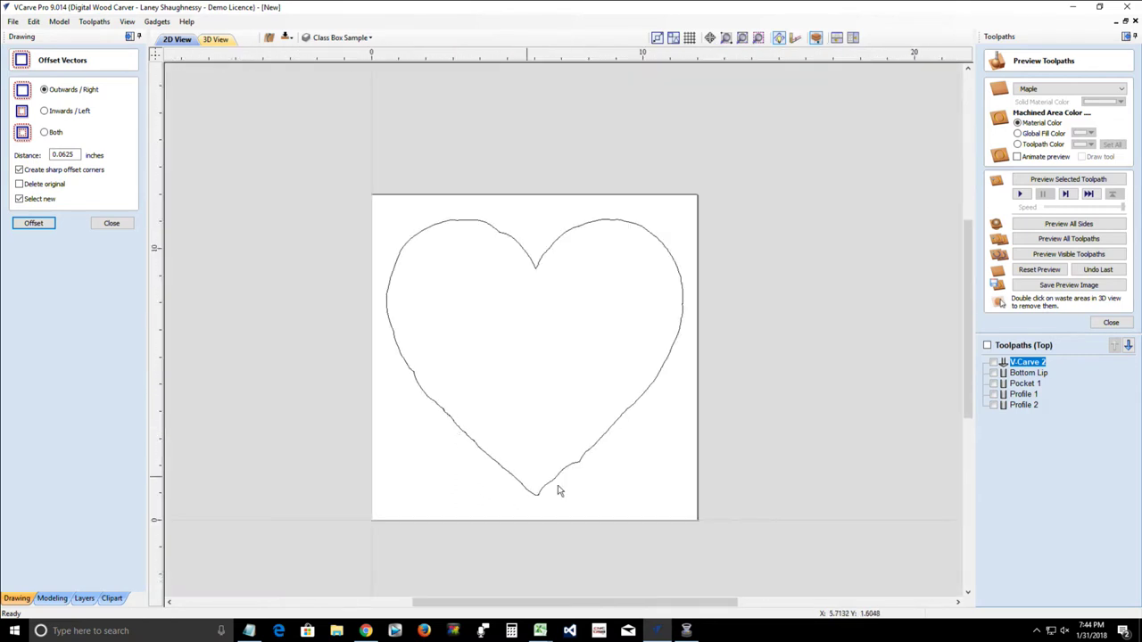
scroll(559, 489, "up", 5)
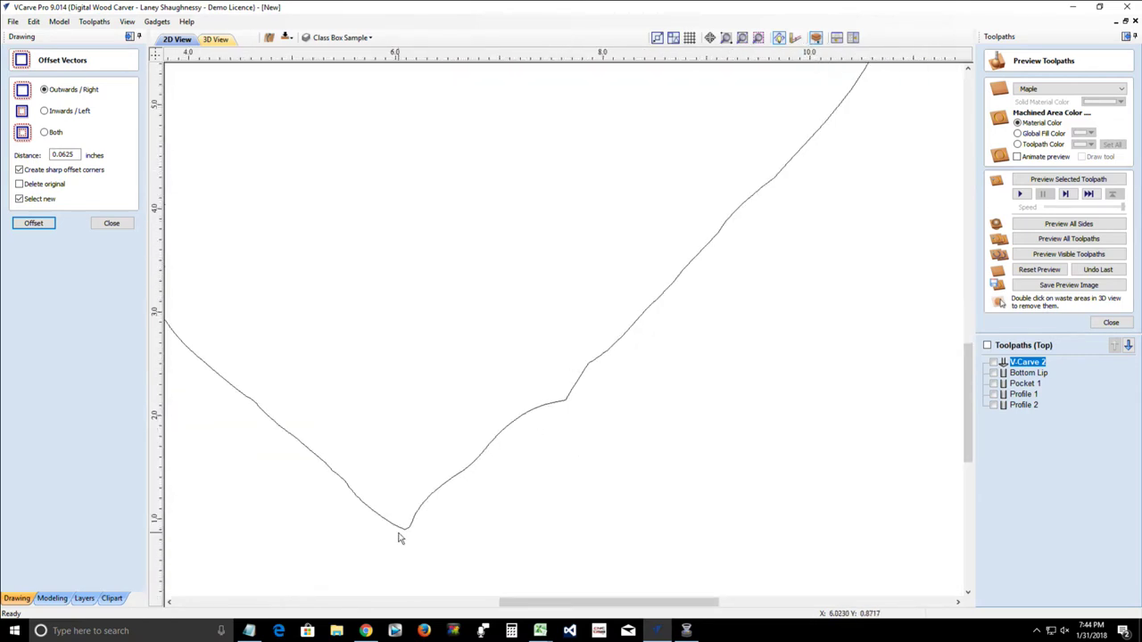
scroll(633, 358, "down", 5)
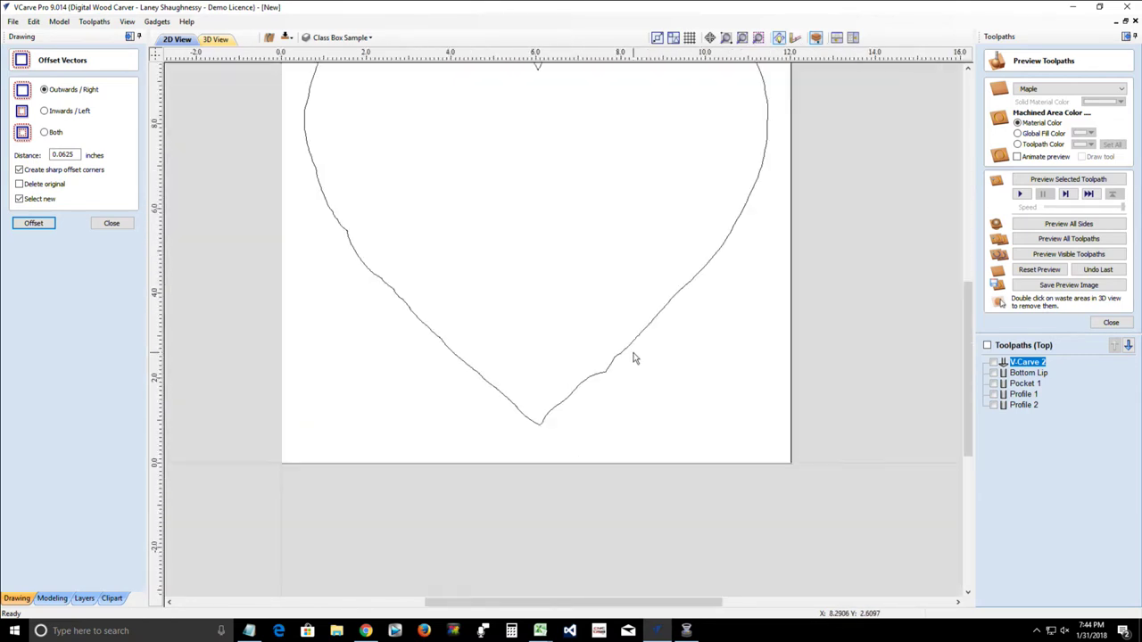
scroll(522, 197, "up", 2)
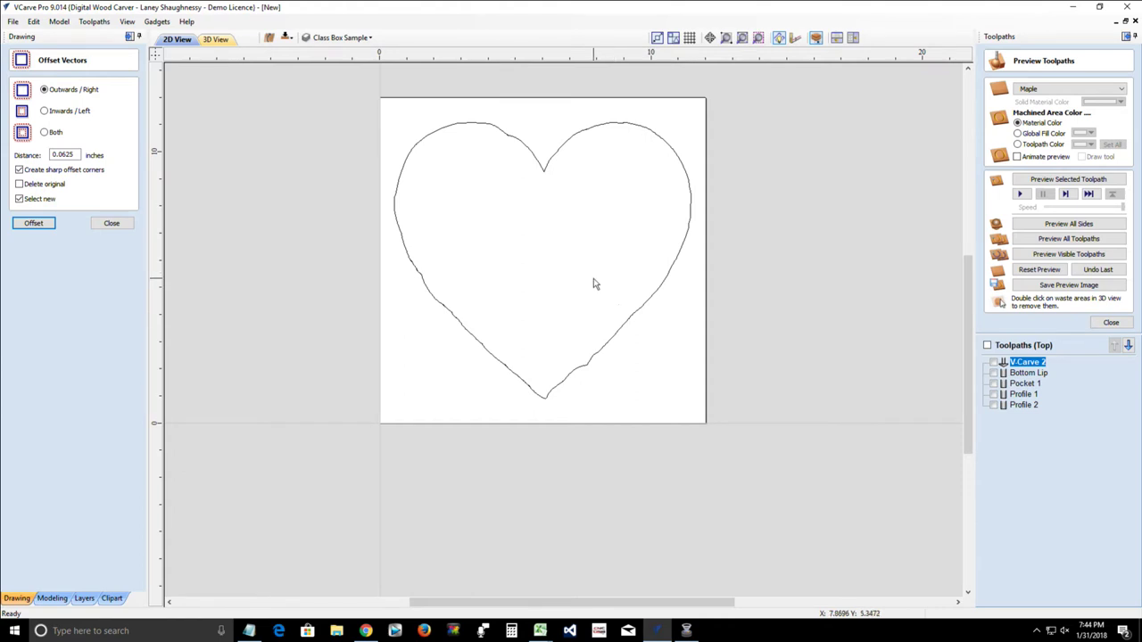
left_click(527, 152)
scroll(527, 148, "up", 4)
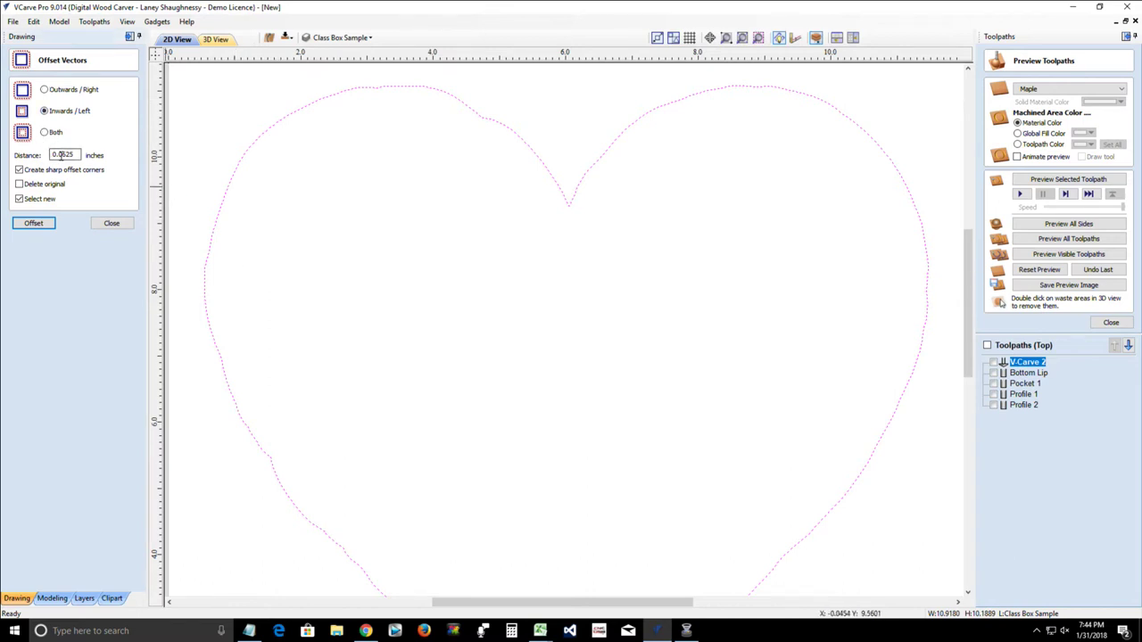
Step: Offset the heart inward by 0.25 inches, then offset the new inner heart again
left_click_drag(60, 155, 103, 157)
left_click(32, 223)
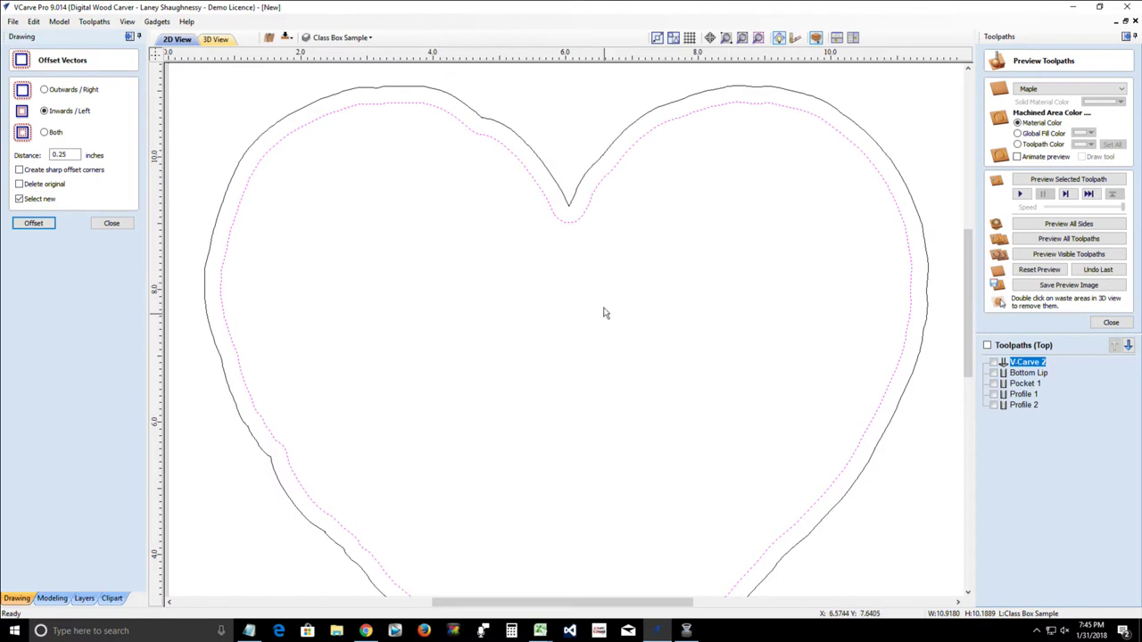
scroll(605, 288, "down", 2)
scroll(563, 331, "up", 4)
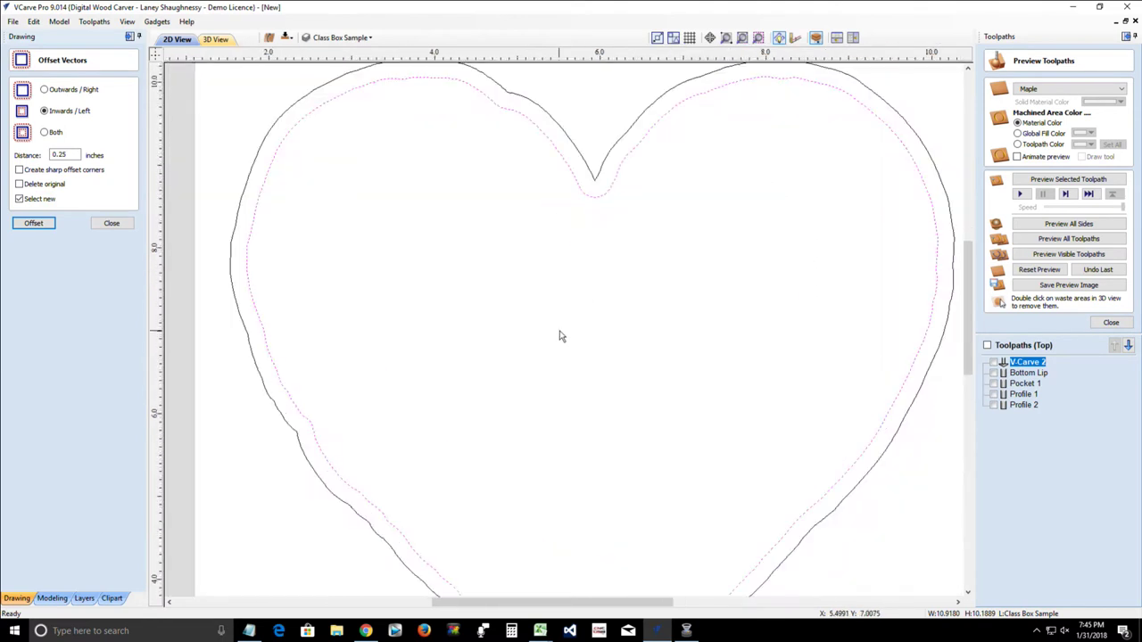
scroll(563, 331, "down", 3)
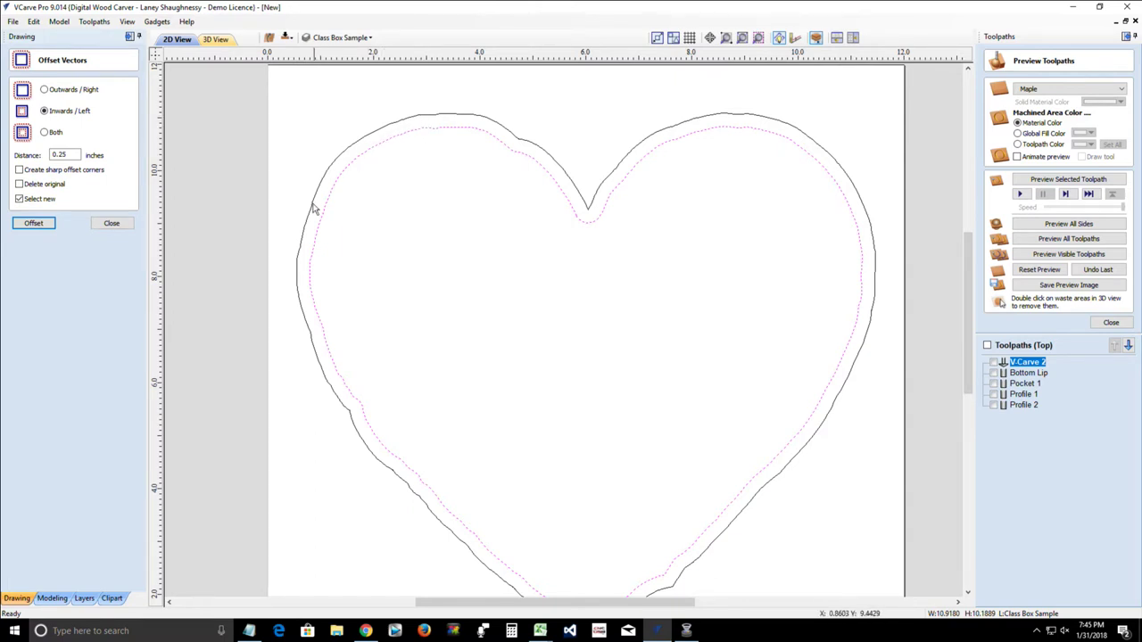
left_click(349, 157)
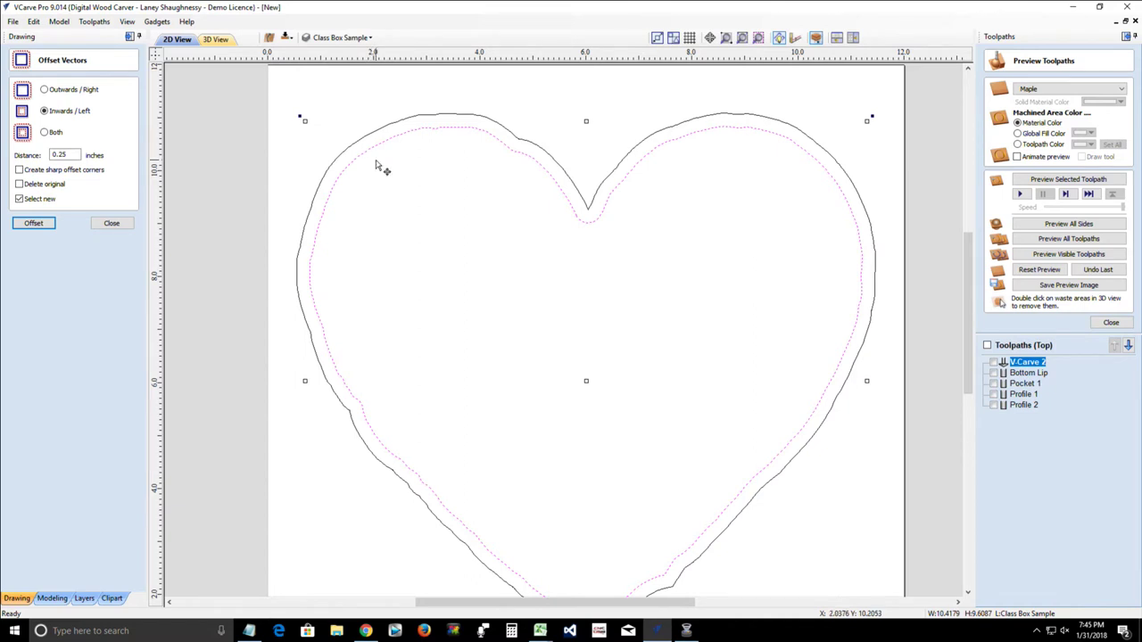
left_click(32, 223)
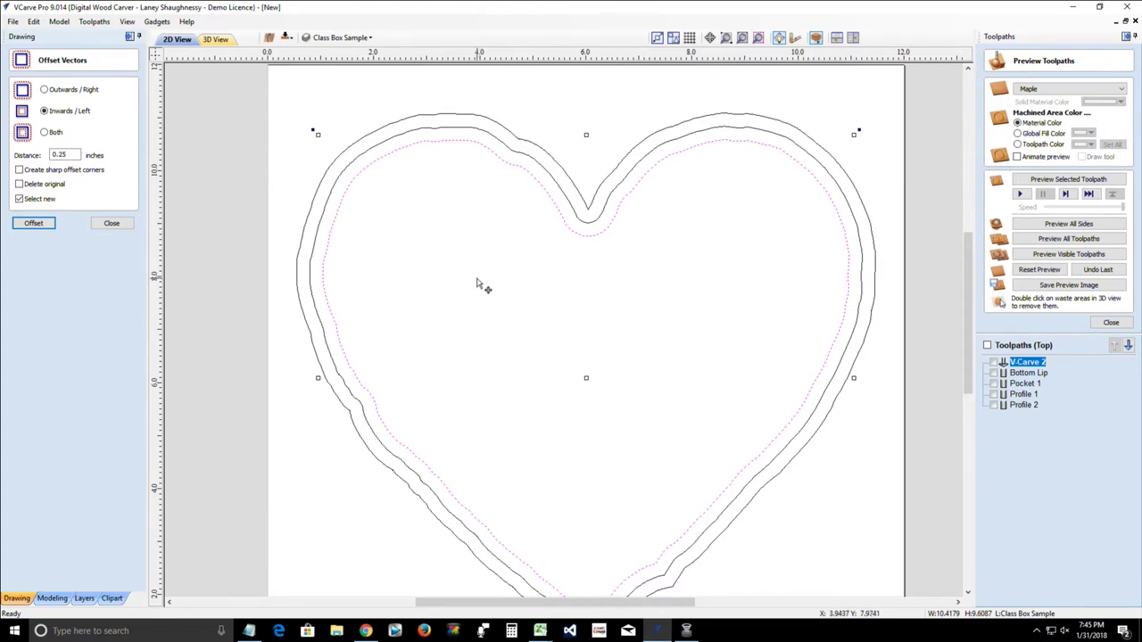
left_click(111, 225)
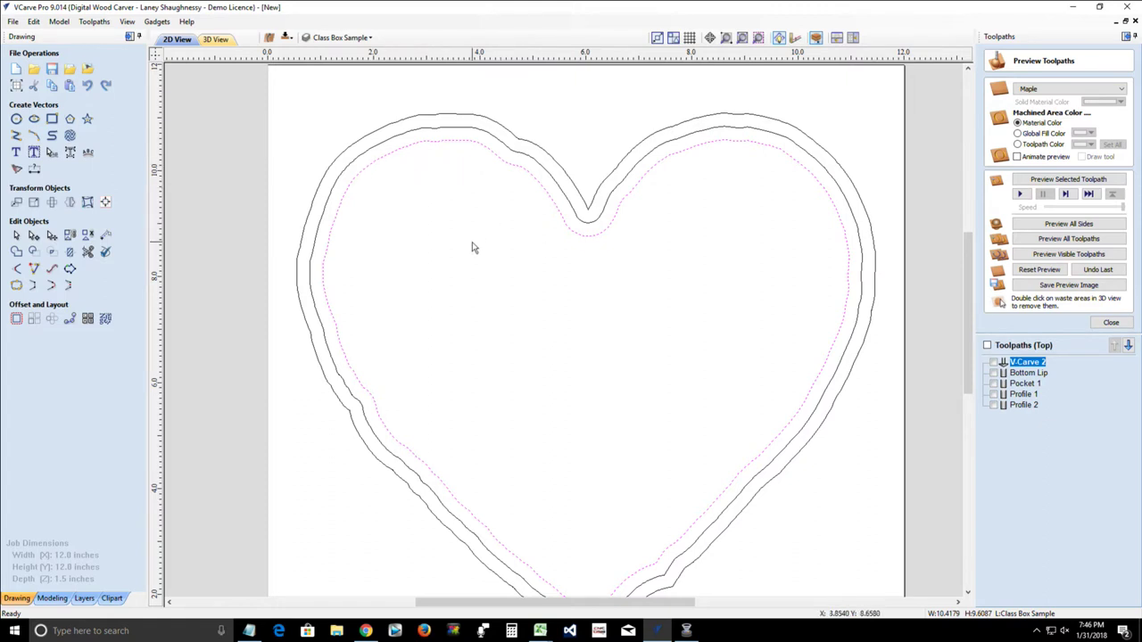
Step: Draw a rectangle inside the heart's upper-left lobe
left_click(52, 119)
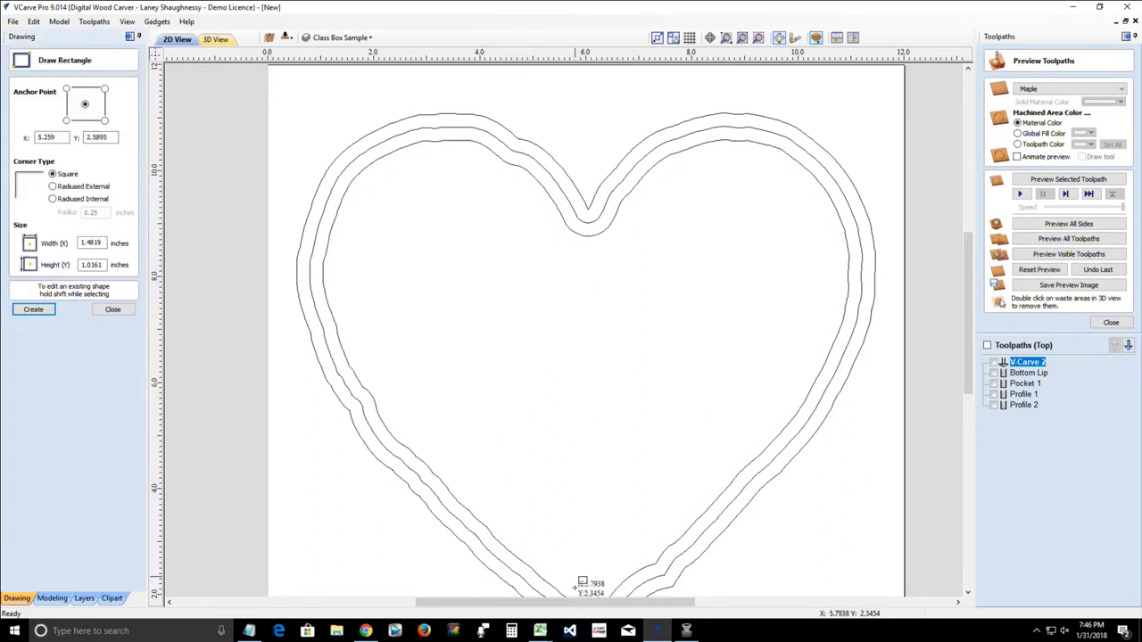
scroll(576, 176, "down", 2)
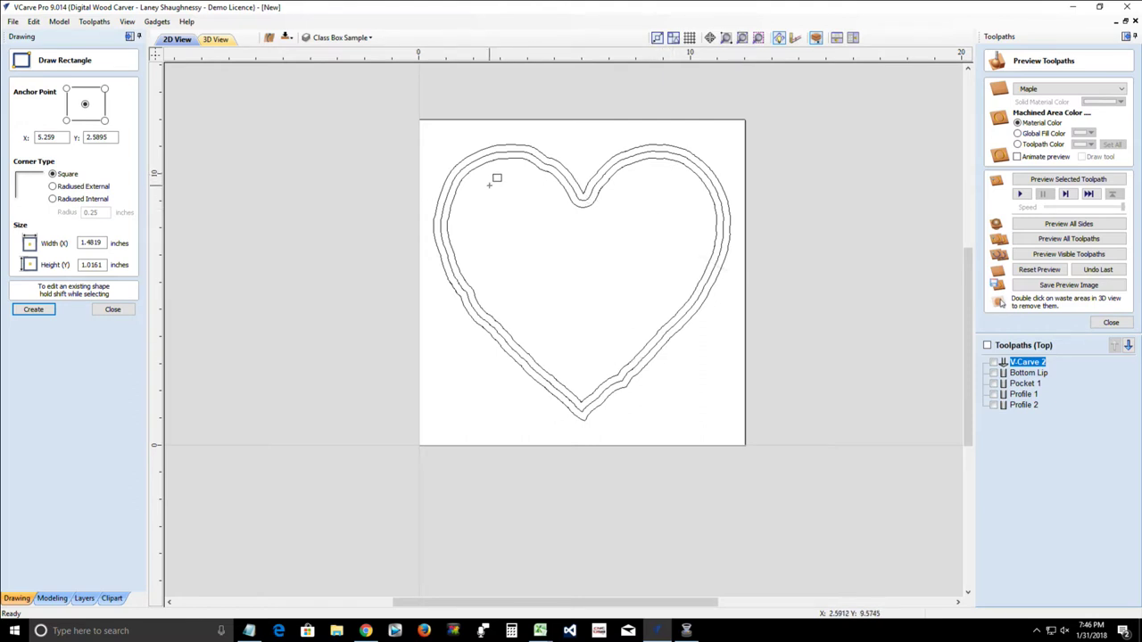
scroll(491, 176, "up", 3)
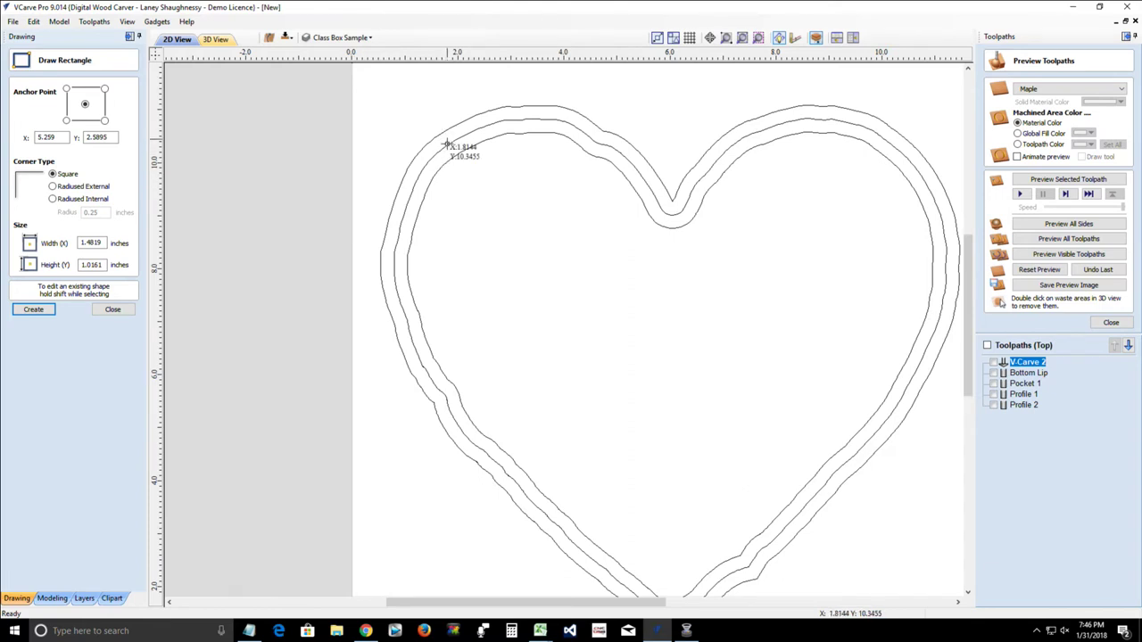
mouse_move(447, 145)
left_mouse_down()
mouse_move(615, 179)
mouse_move(624, 219)
mouse_move(625, 183)
mouse_move(616, 214)
left_mouse_up()
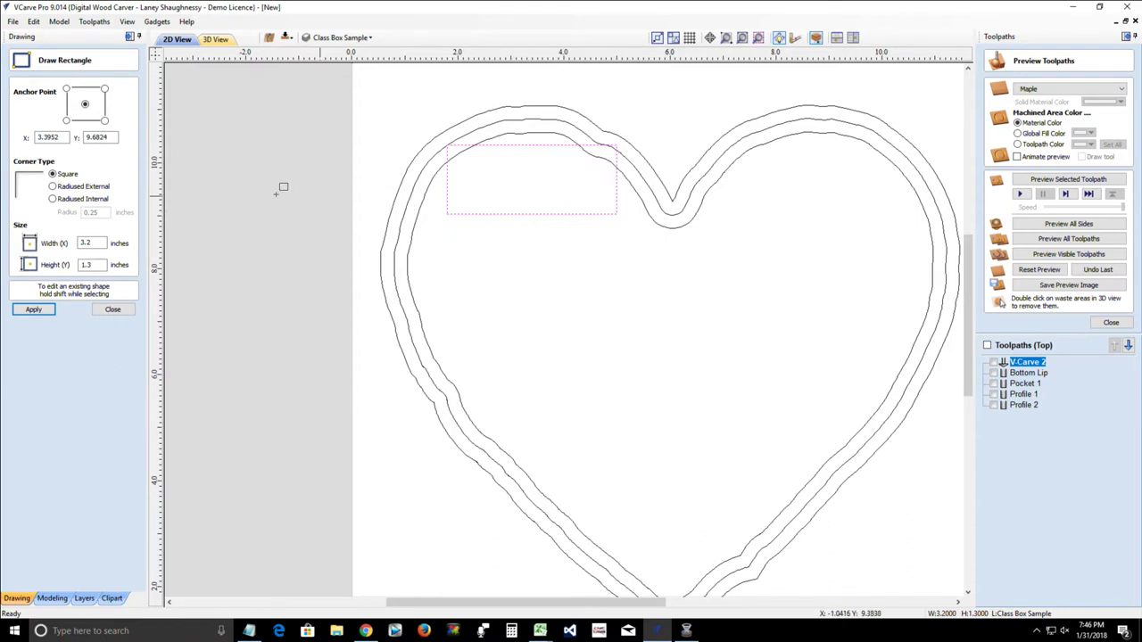
left_click(107, 311)
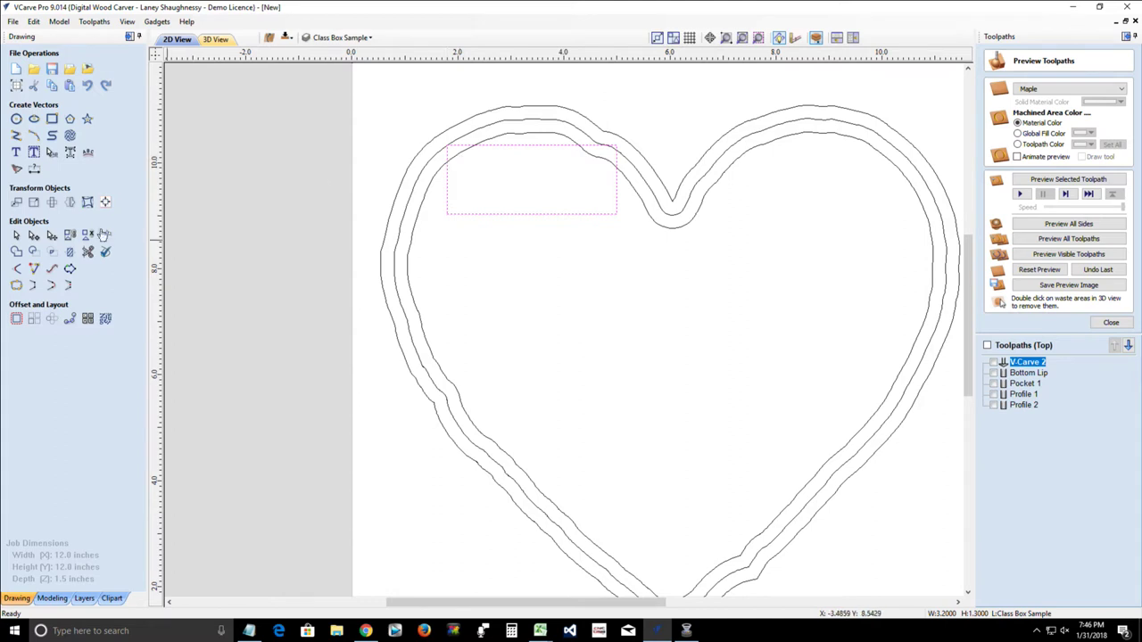
Step: Lower the rectangle's top corners with node editing, leaving a level 3.2 by 1.3 inch rectangle
left_click(33, 234)
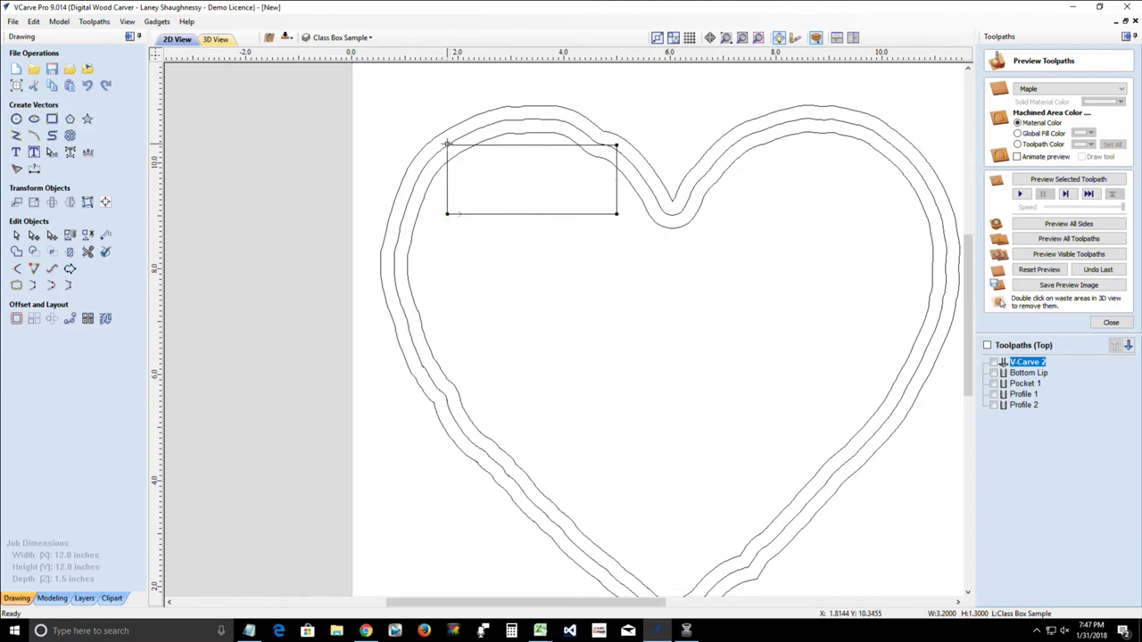
left_click_drag(446, 144, 446, 173)
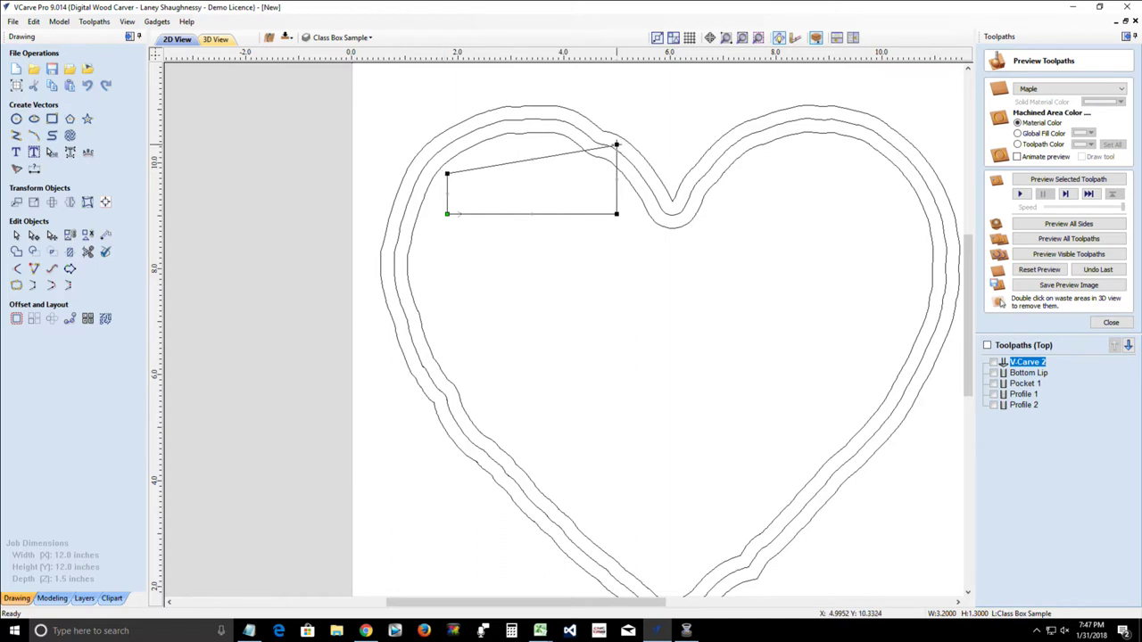
left_click_drag(616, 145, 616, 170)
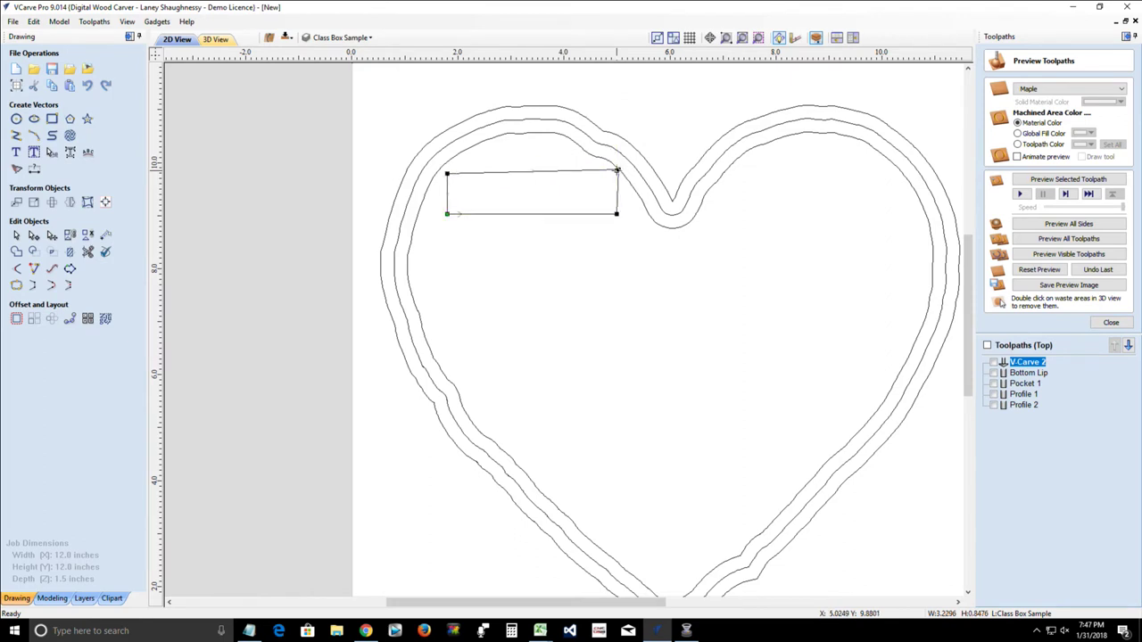
key("ctrl+z")
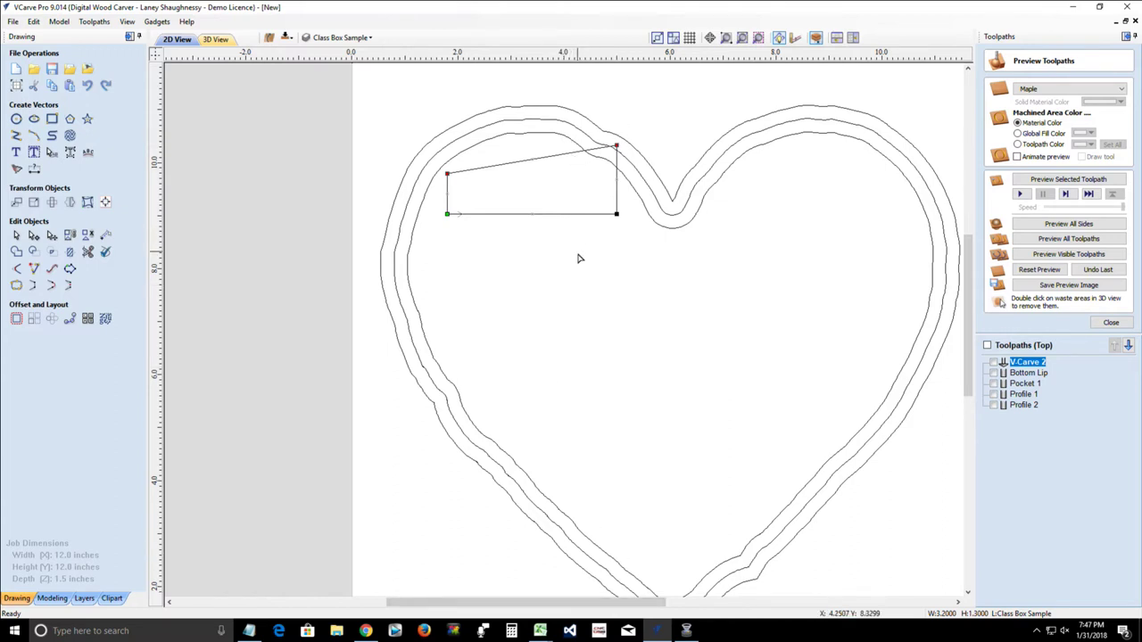
key("ctrl+z")
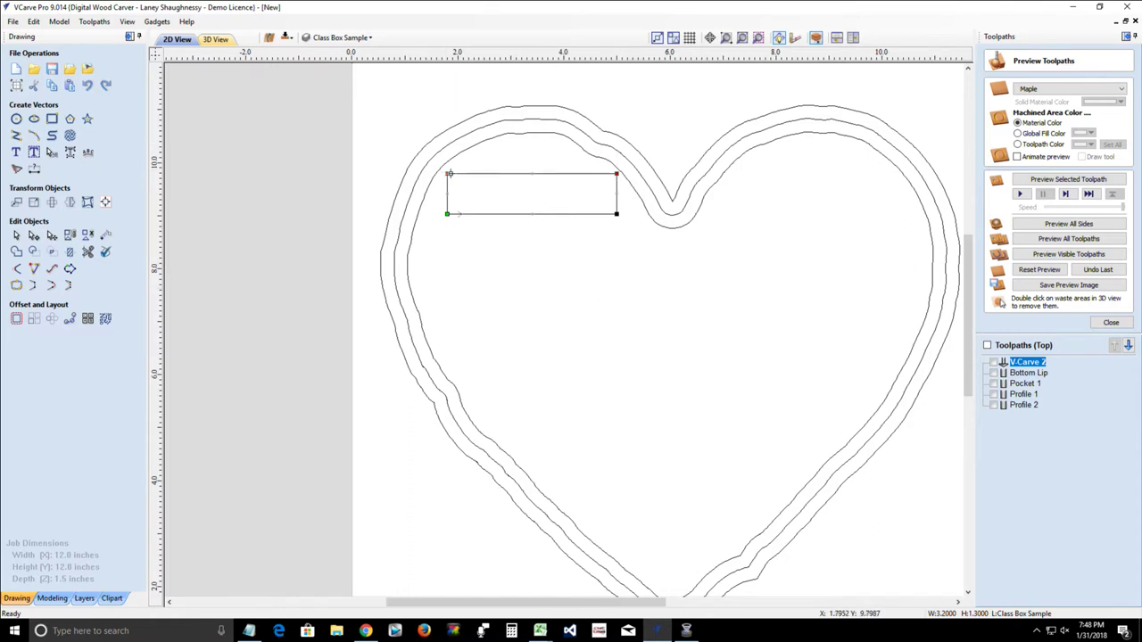
Step: Convert the rectangle's top edge to a Bezier curve and bend it upward into a dome
right_click(505, 181)
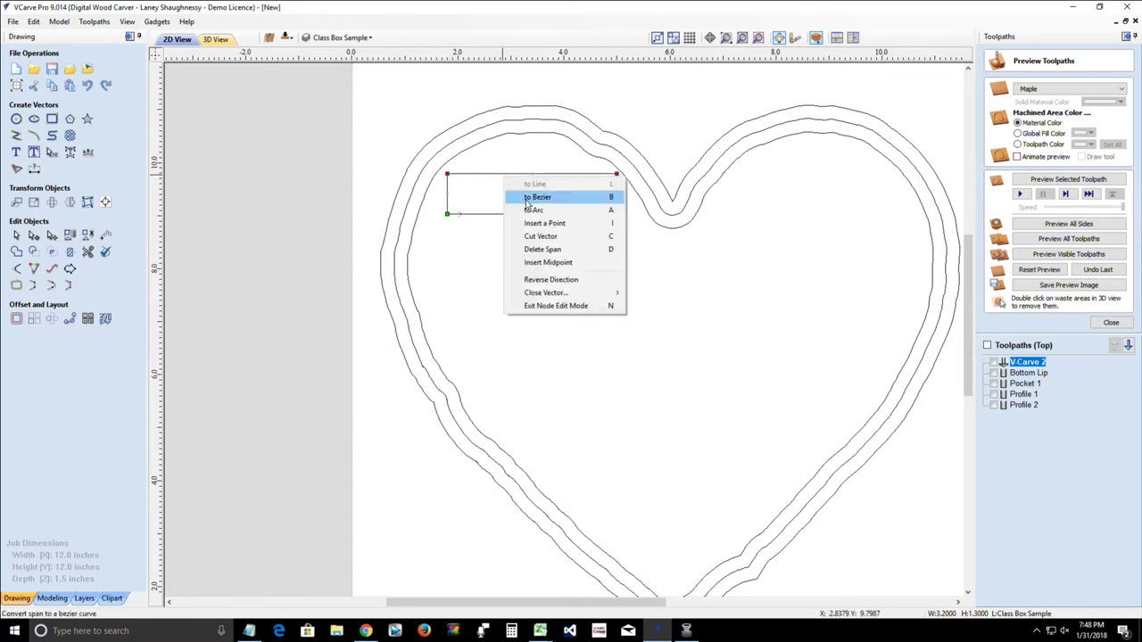
left_click(526, 200)
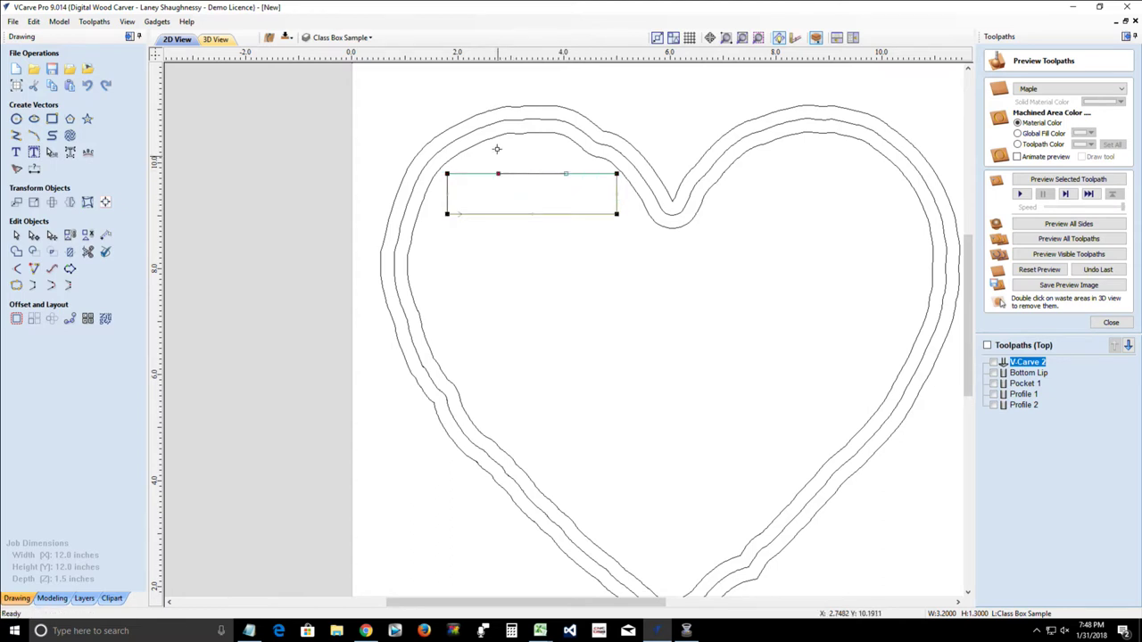
left_click_drag(497, 149, 490, 124)
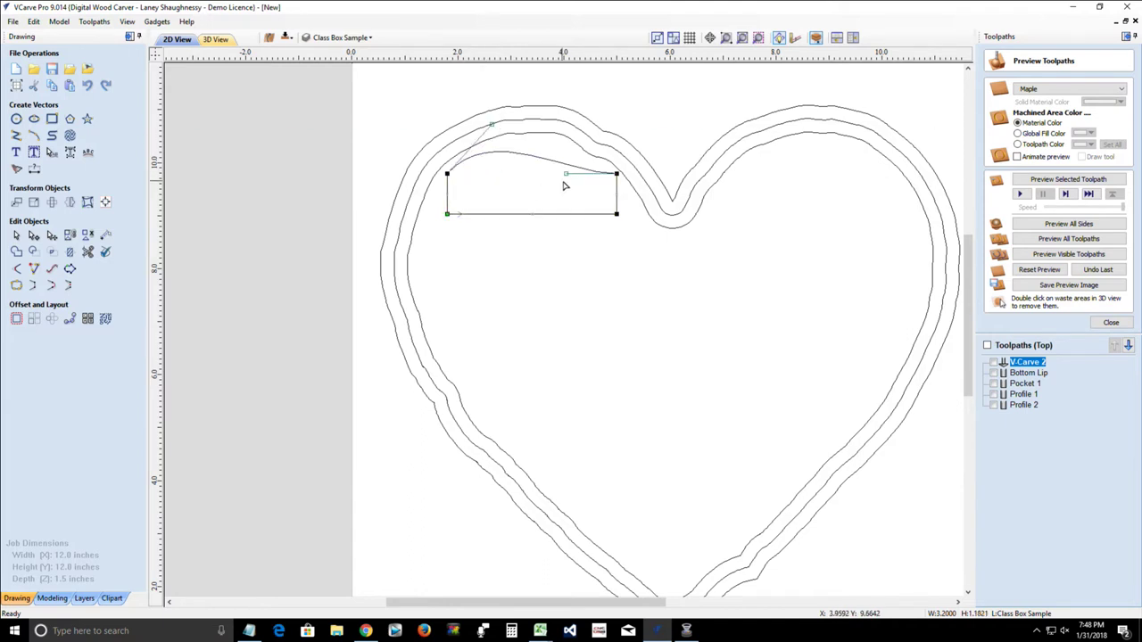
left_click_drag(565, 174, 564, 151)
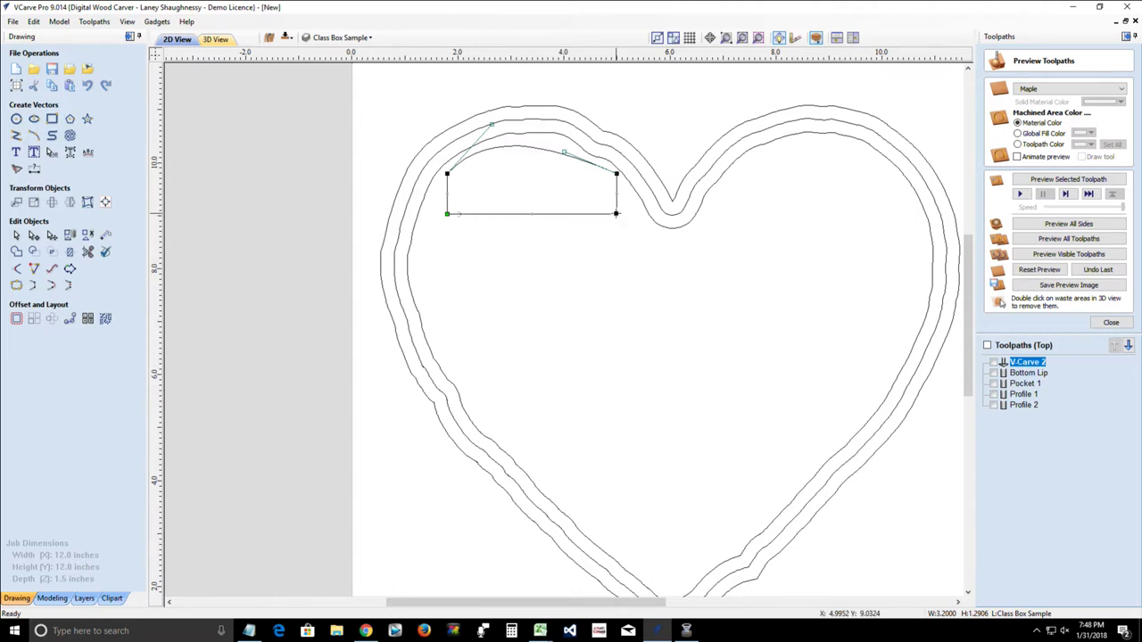
Step: Pull both bottom corners outward, making the shape 3.98 by 1.44 inches
left_click(615, 213)
left_click_drag(619, 216, 642, 223)
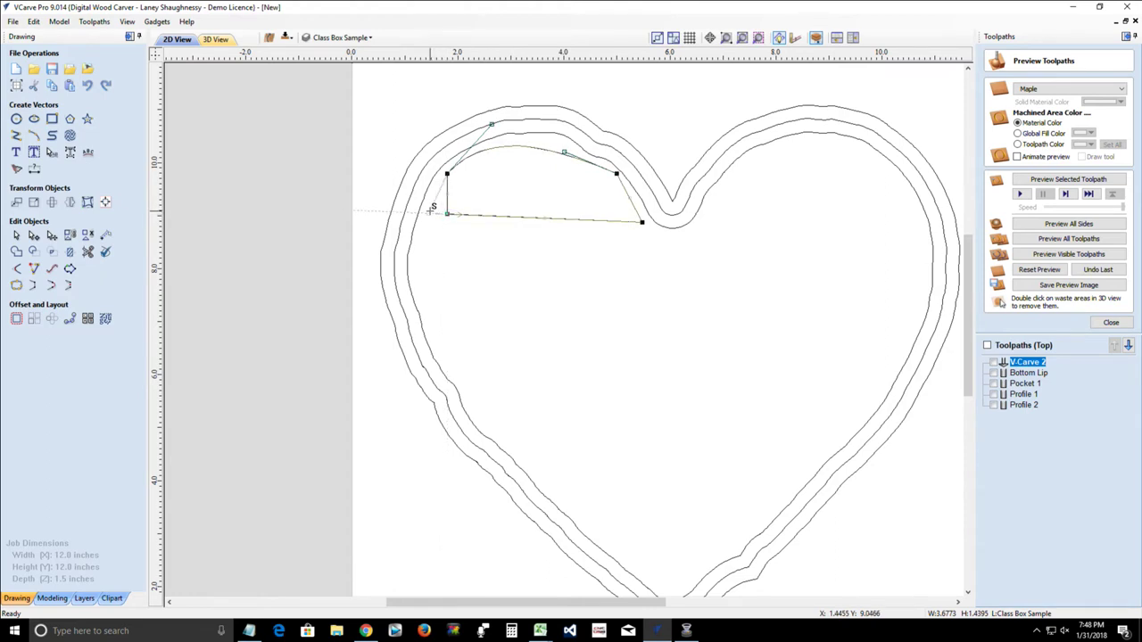
left_click_drag(447, 214, 432, 213)
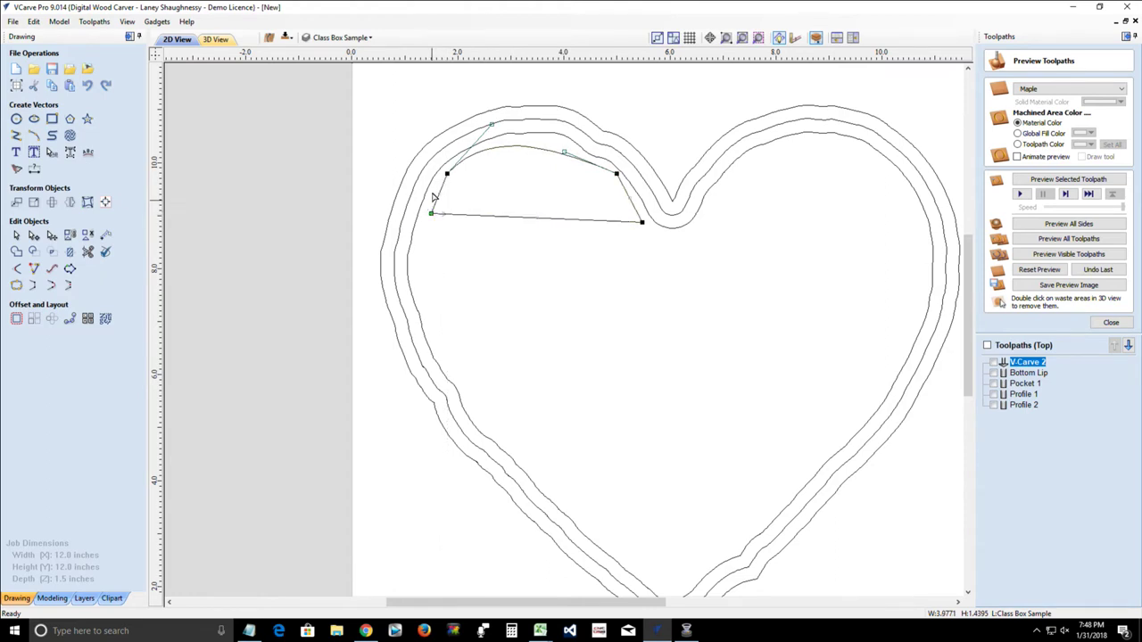
Step: Convert the shape's right span to a Bezier curve and adjust its bend
right_click(627, 196)
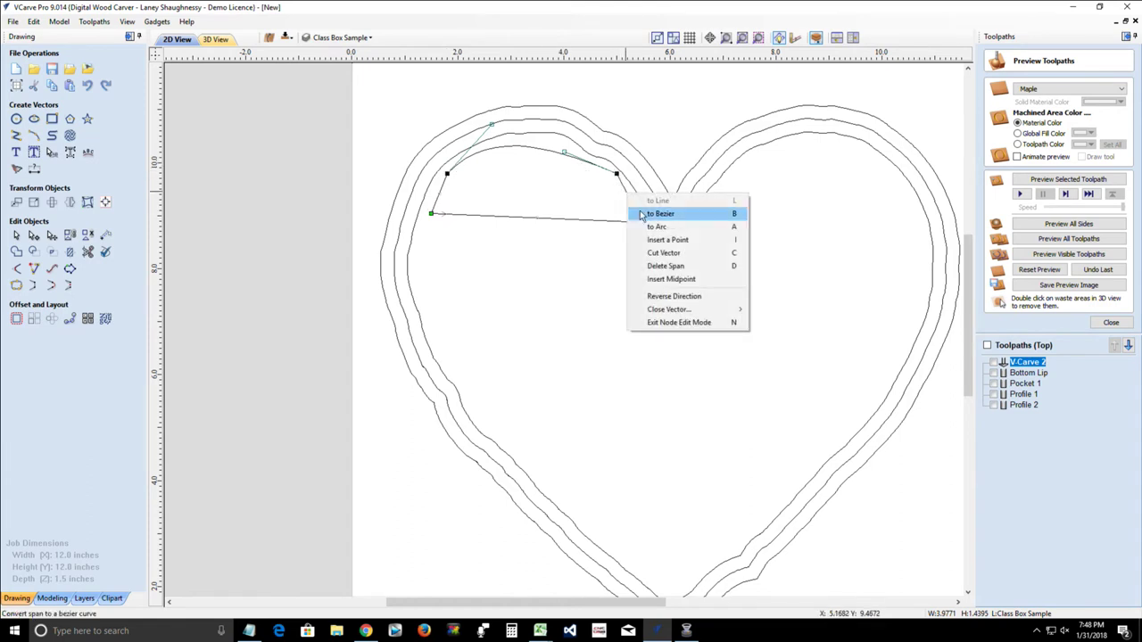
left_click(678, 215)
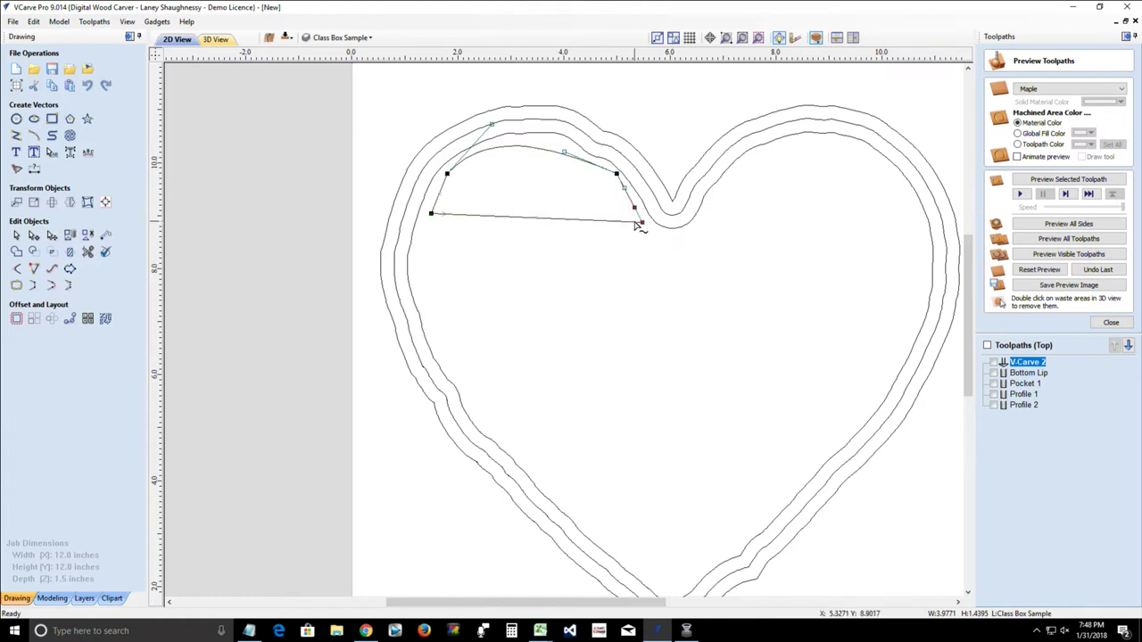
left_click_drag(633, 223, 627, 207)
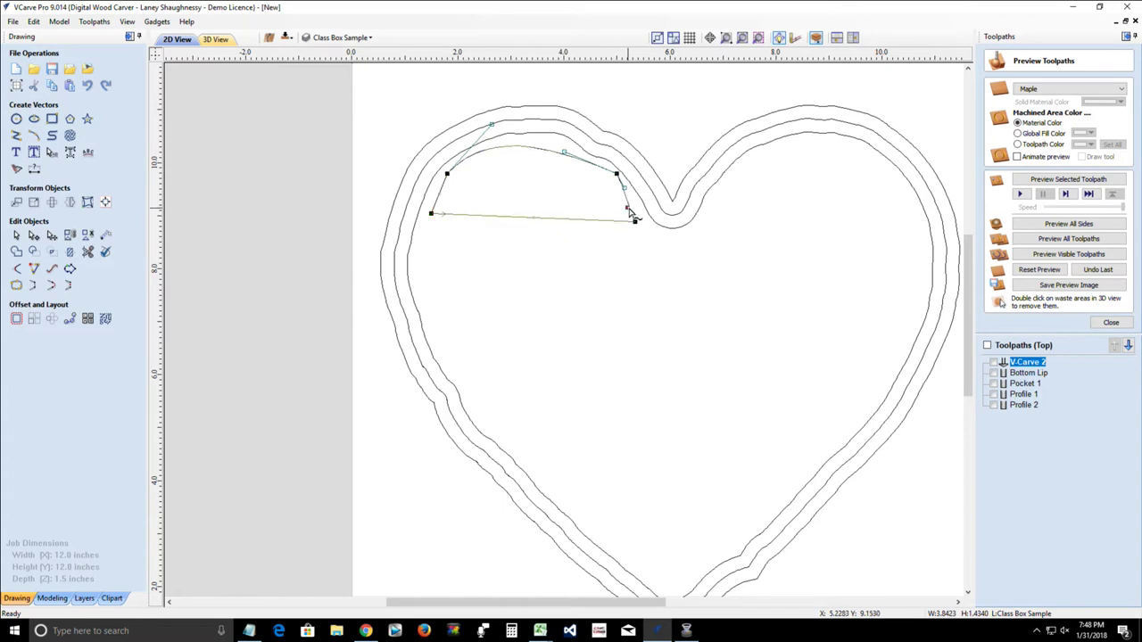
left_click_drag(629, 207, 643, 205)
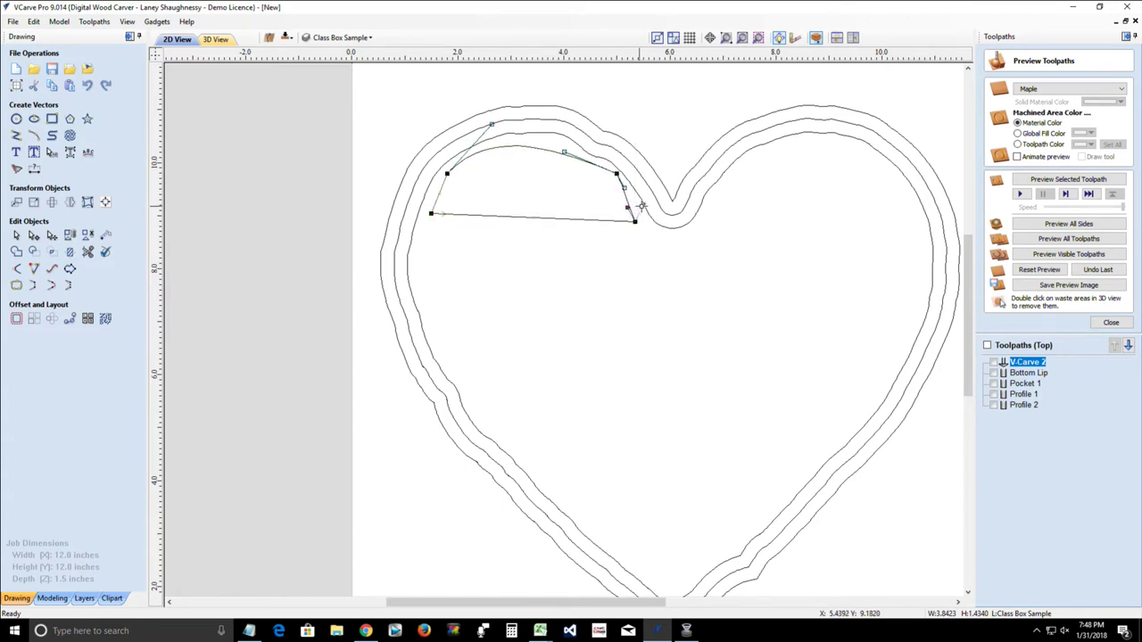
scroll(629, 221, "up", 3)
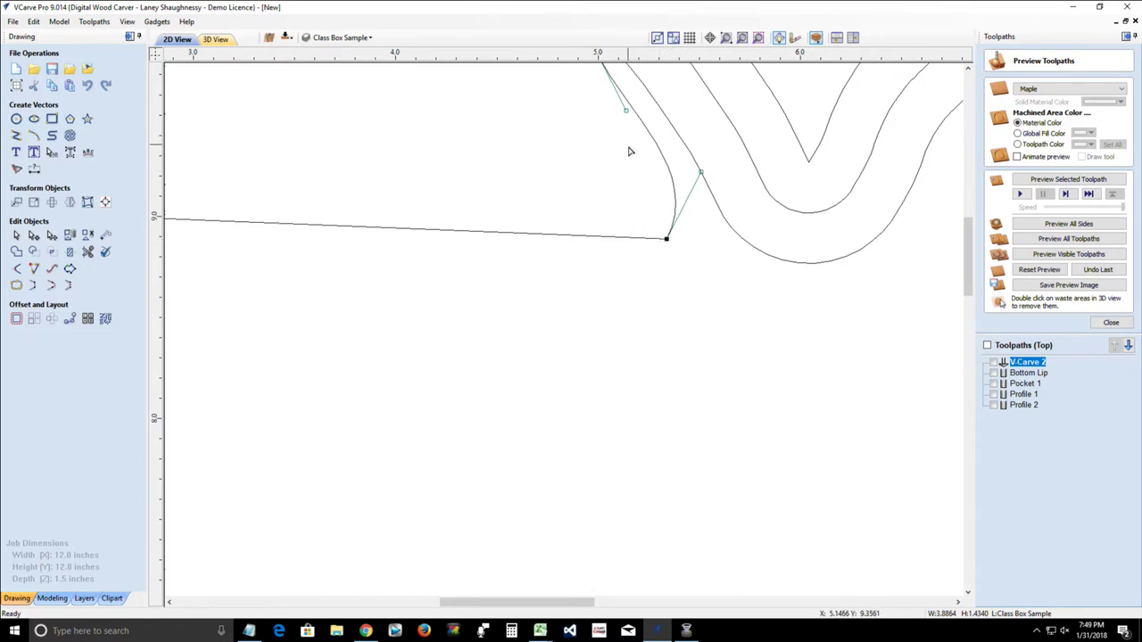
scroll(628, 150, "down", 2)
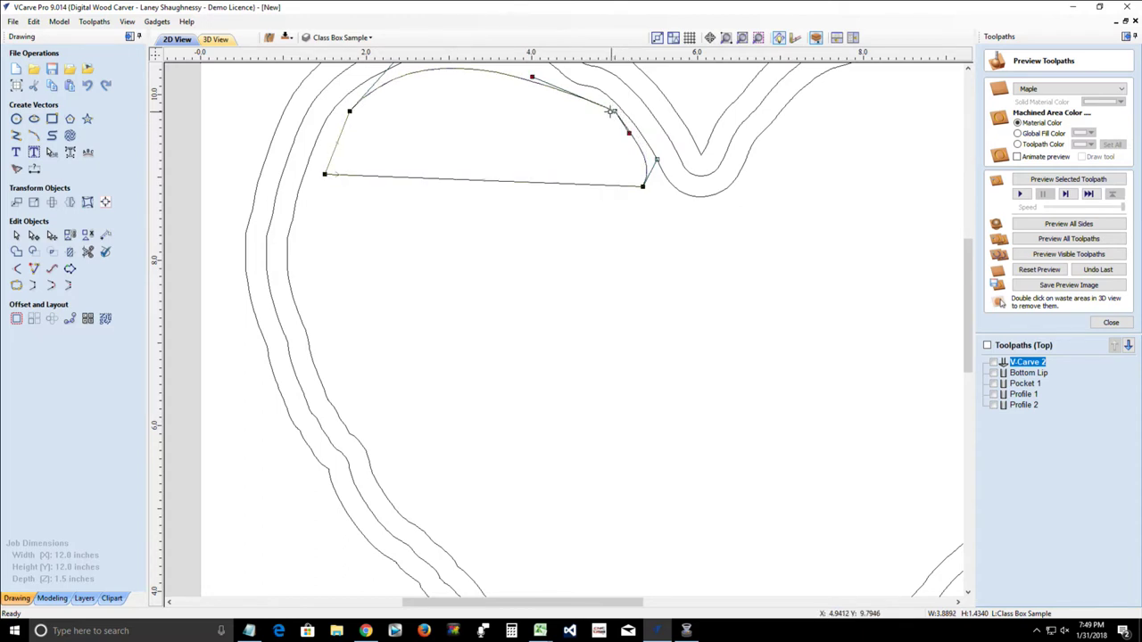
Step: Nudge the upper-right node and reshape the top arc to hug the innermost heart outline (about 3.88 × 1.43 in)
left_click(614, 111)
left_click_drag(611, 112, 607, 109)
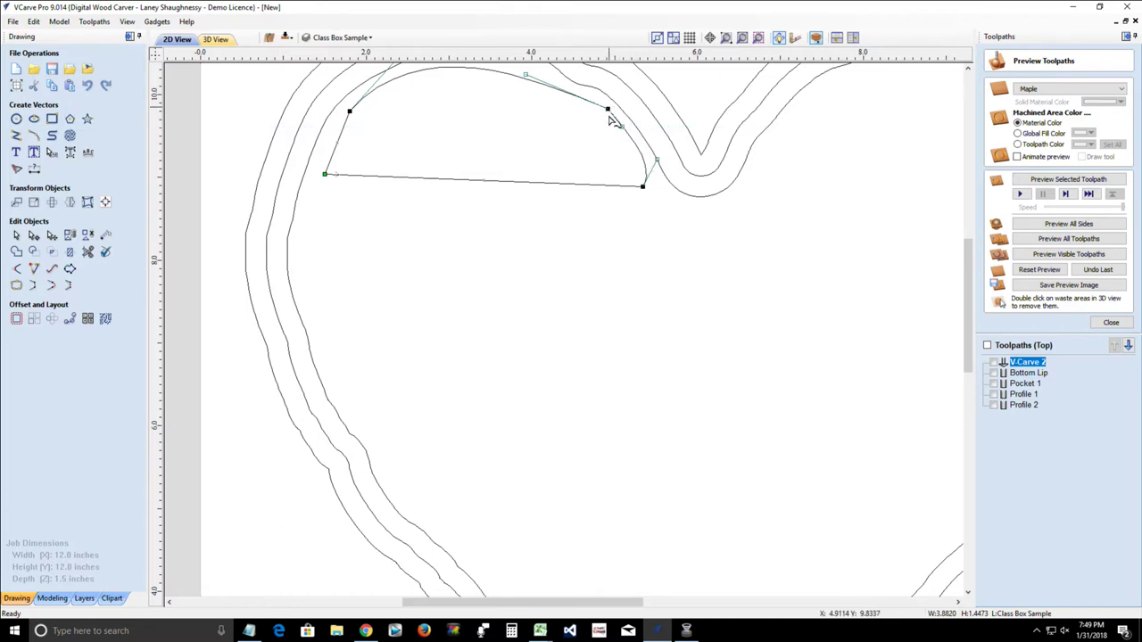
scroll(538, 163, "down", 2)
scroll(562, 96, "up", 4)
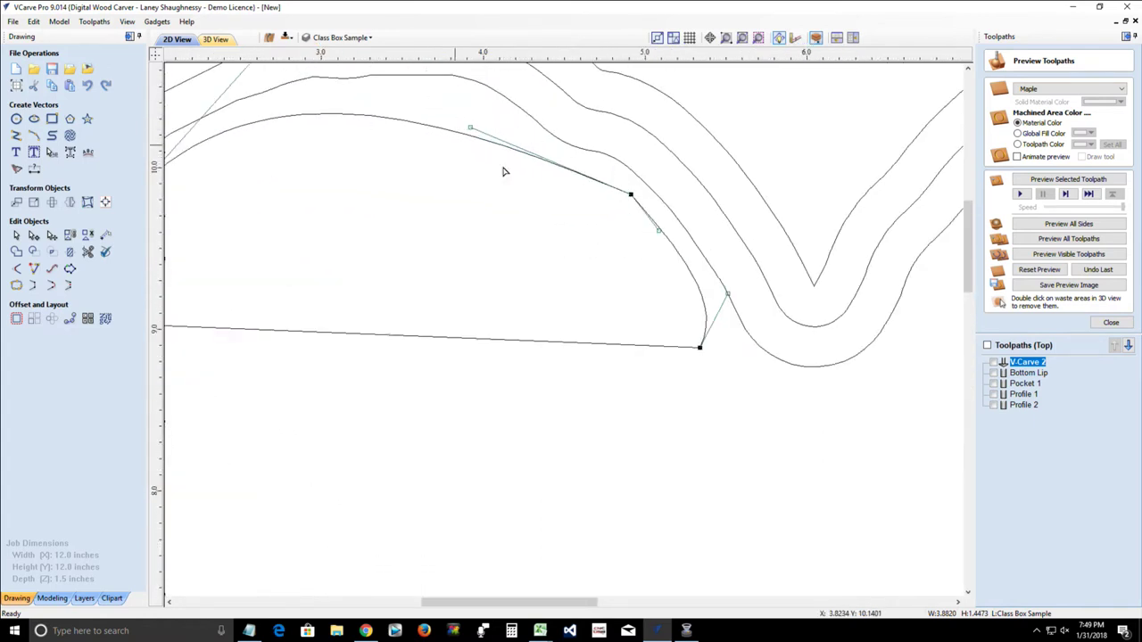
left_click(471, 127)
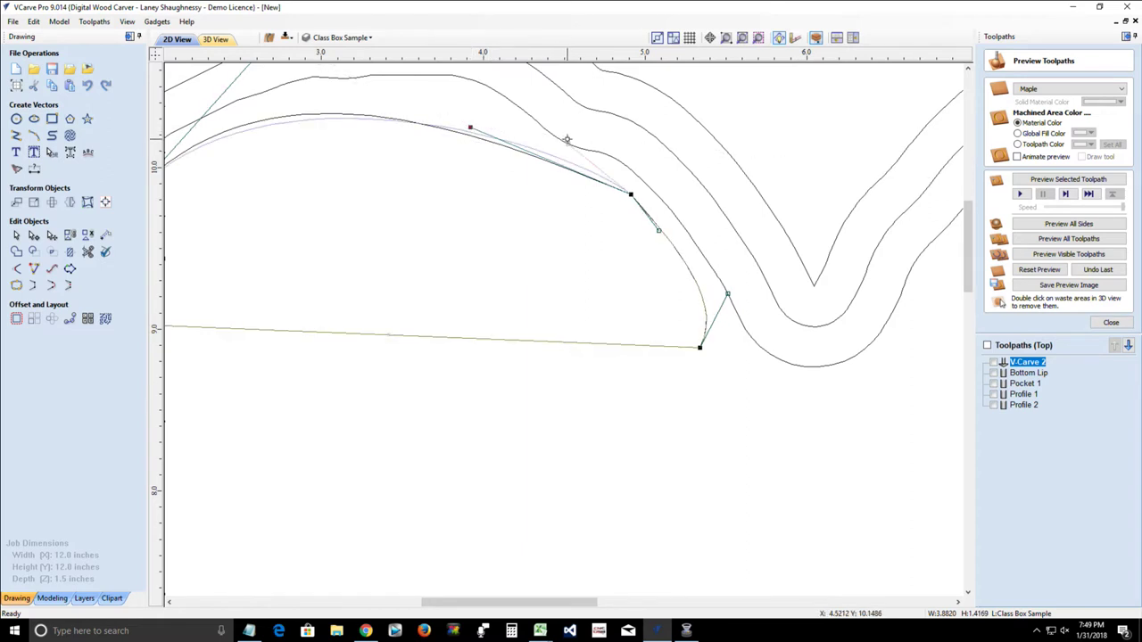
left_click_drag(566, 140, 567, 143)
scroll(402, 181, "down", 4)
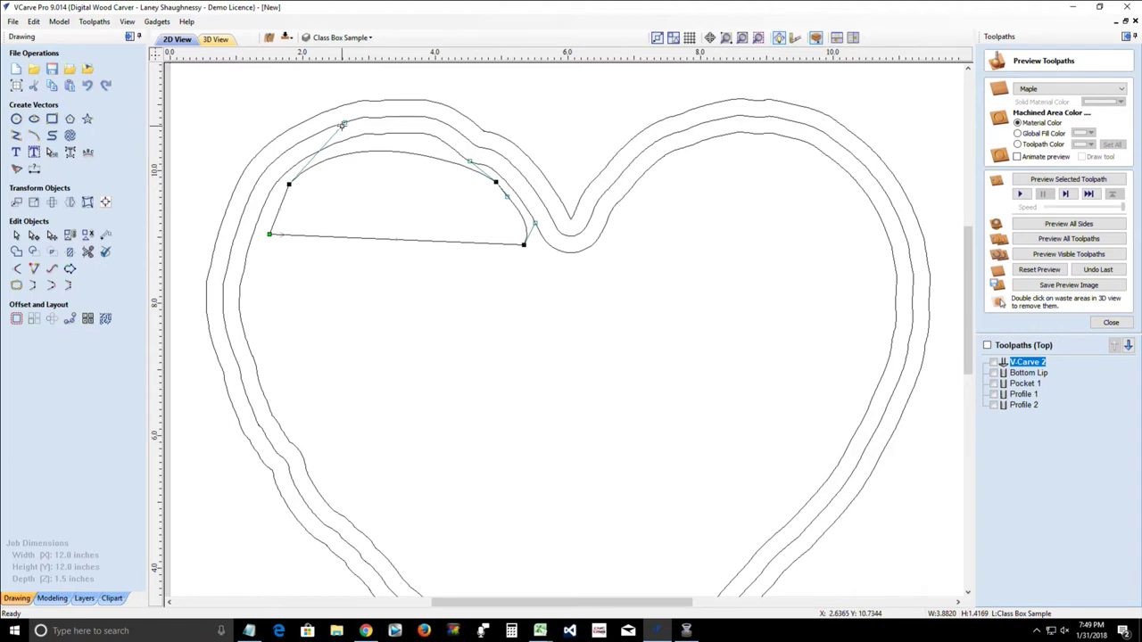
mouse_move(343, 122)
left_mouse_down()
mouse_move(354, 101)
mouse_move(352, 116)
left_mouse_up()
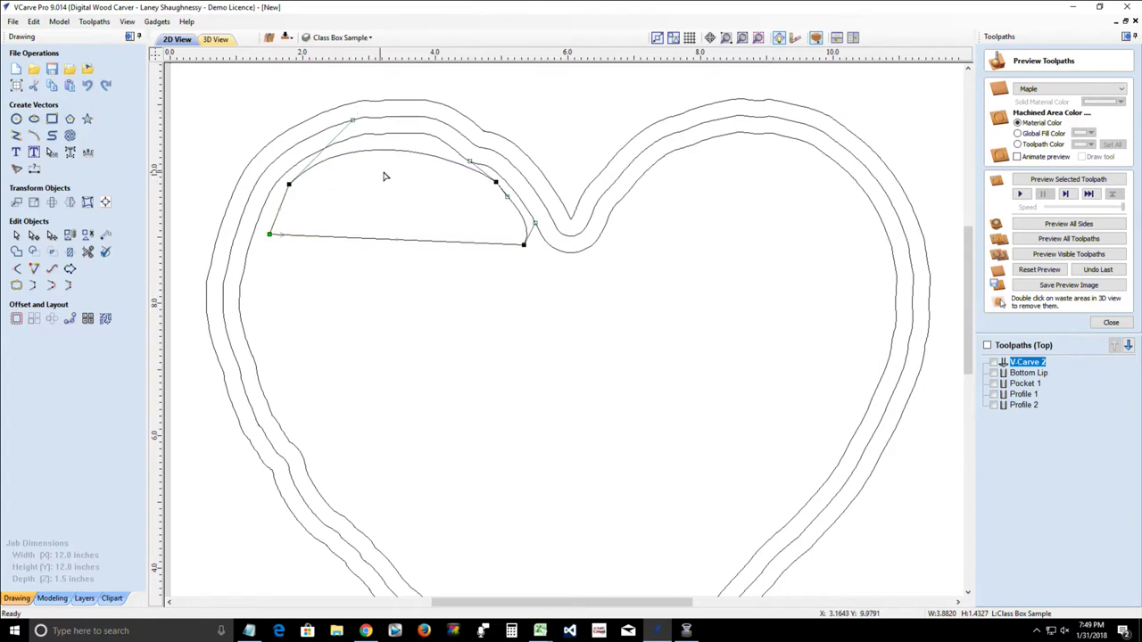
left_click(470, 161)
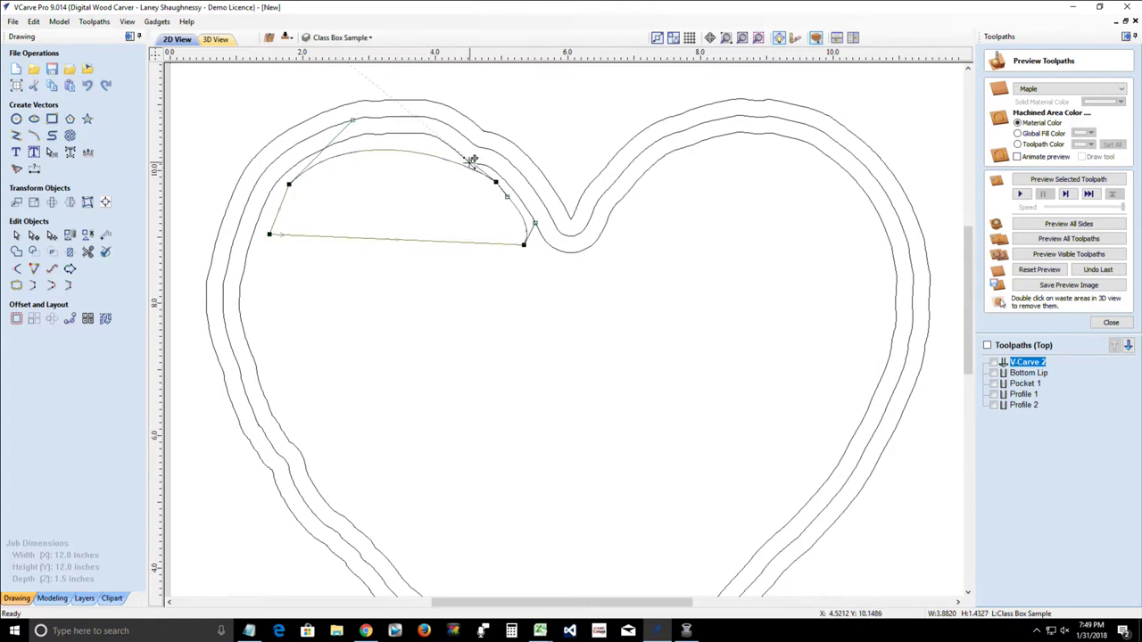
left_click(379, 189)
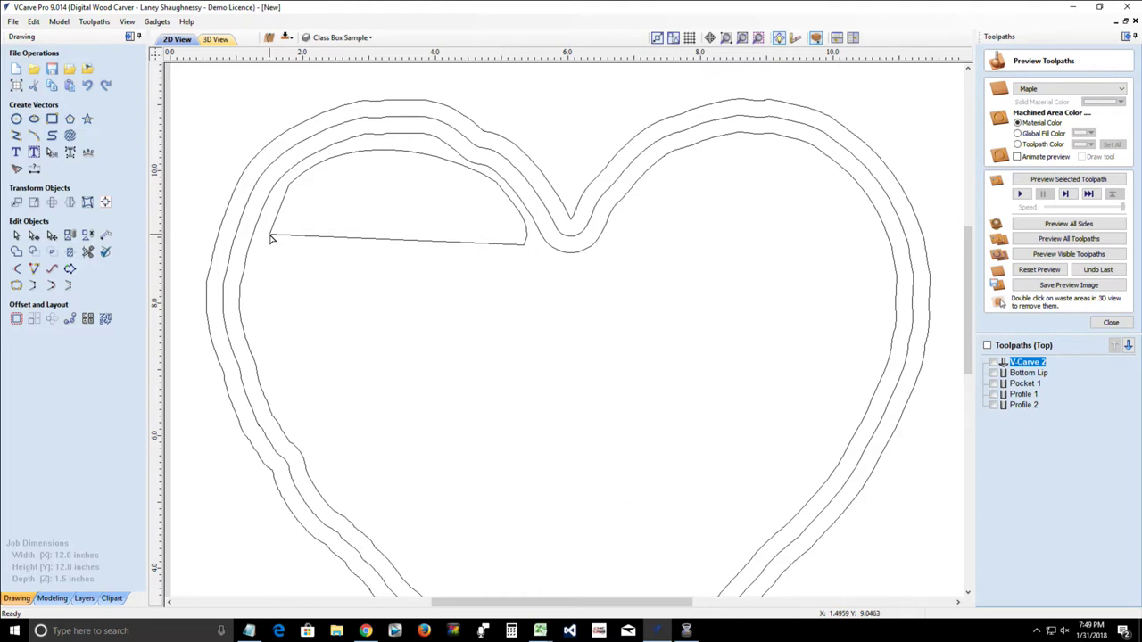
Step: Select the half-moon shape and put it into node editing to expose its points
left_click(327, 241)
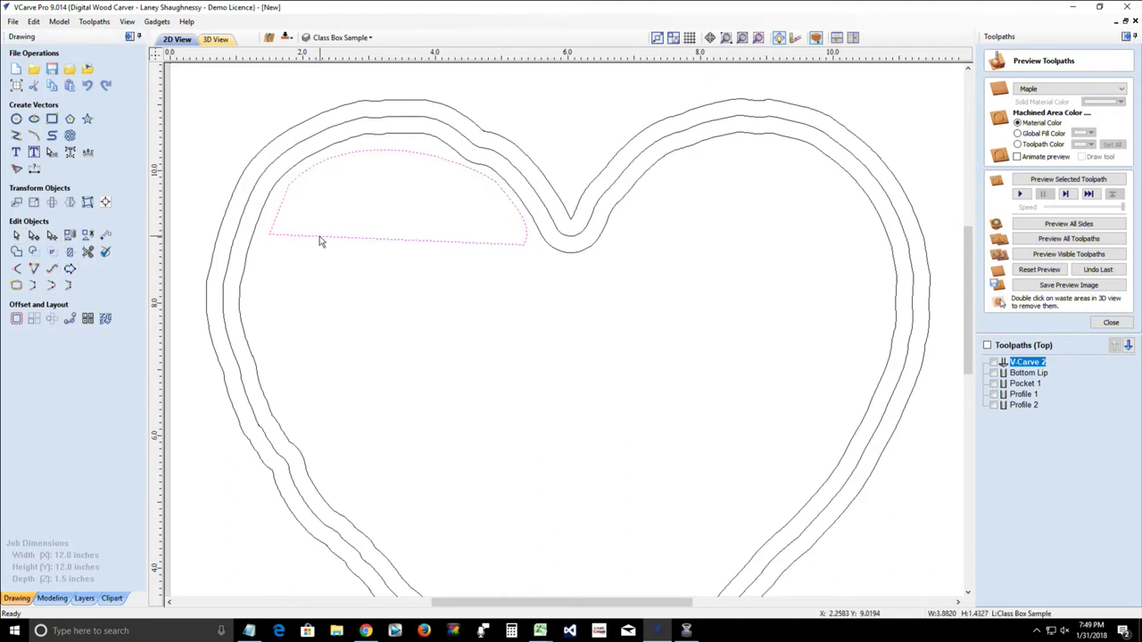
left_click(34, 235)
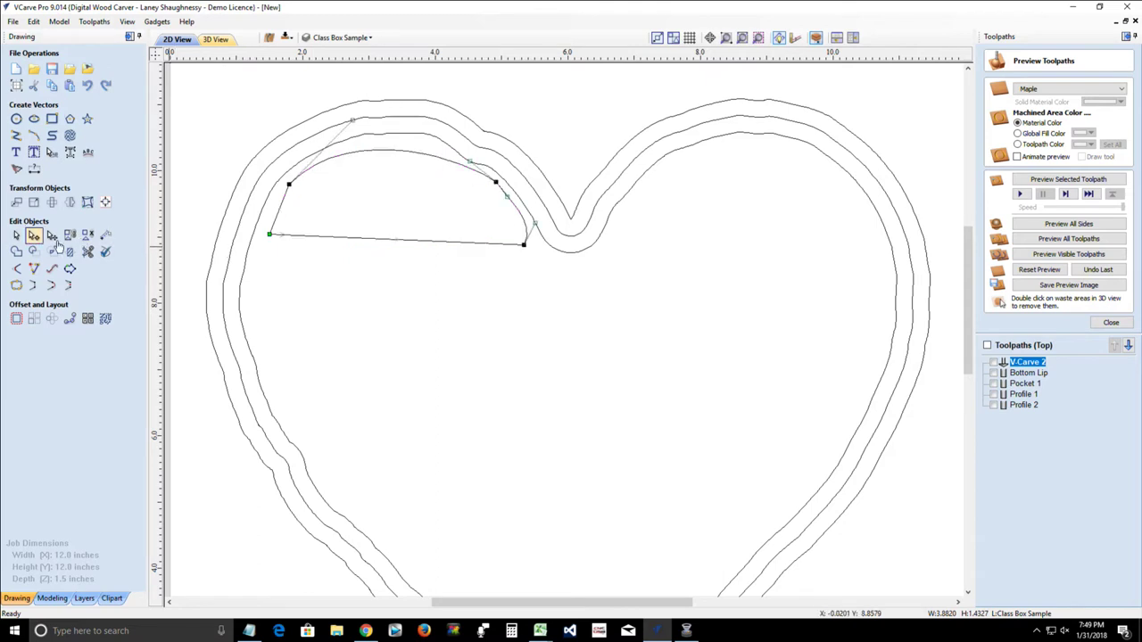
right_click(282, 206)
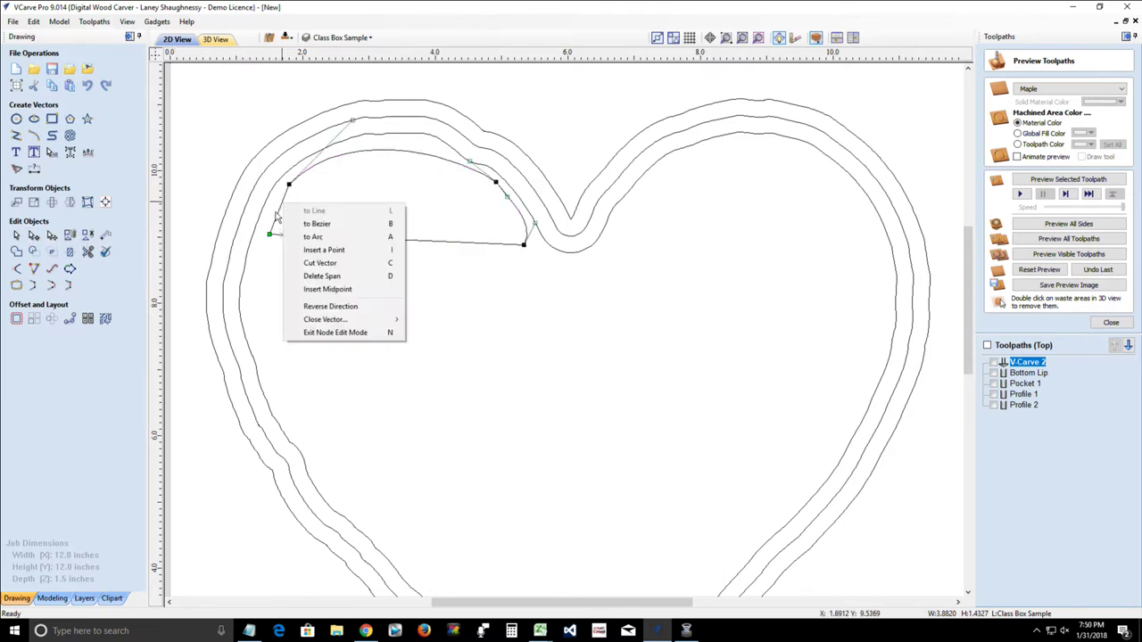
key("Escape")
key("Escape")
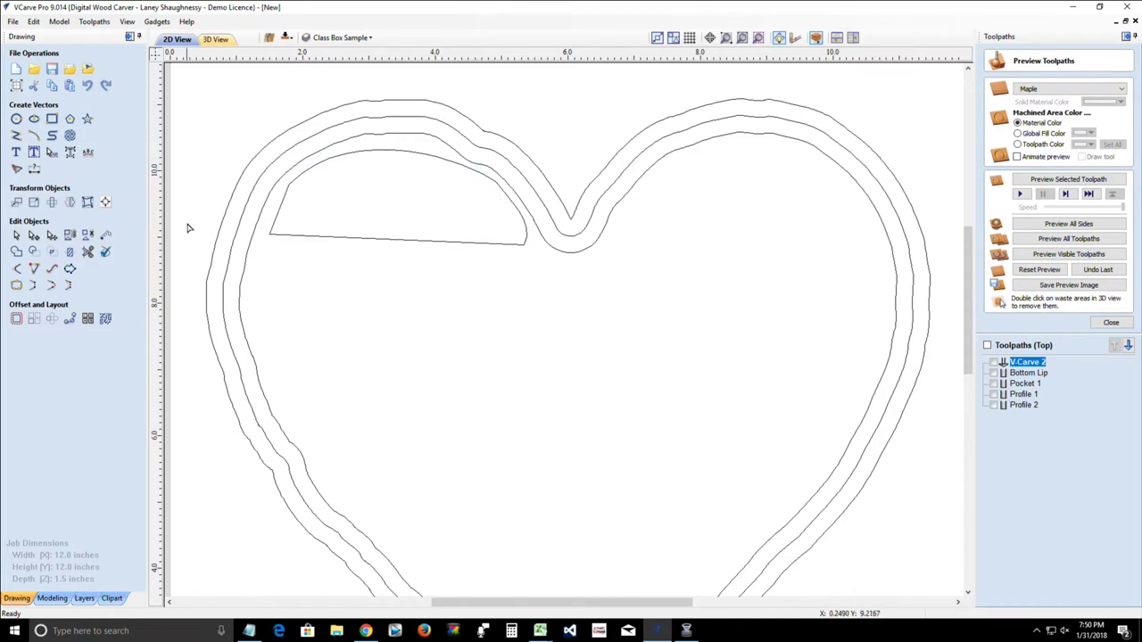
left_click(17, 235)
left_click(273, 236)
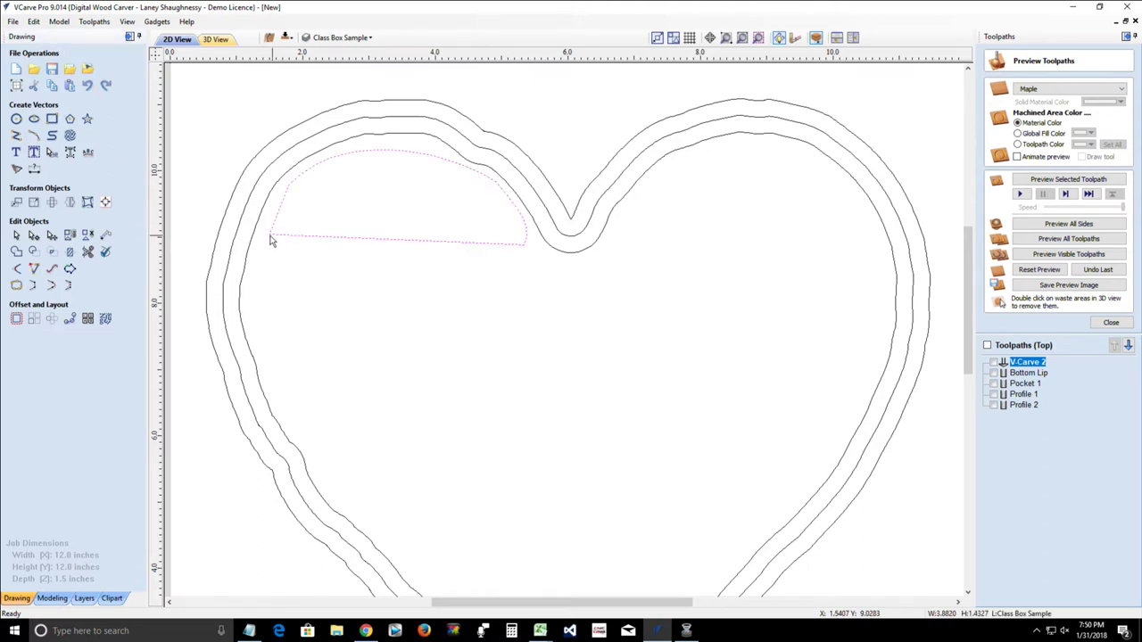
left_click(33, 235)
scroll(276, 215, "up", 5)
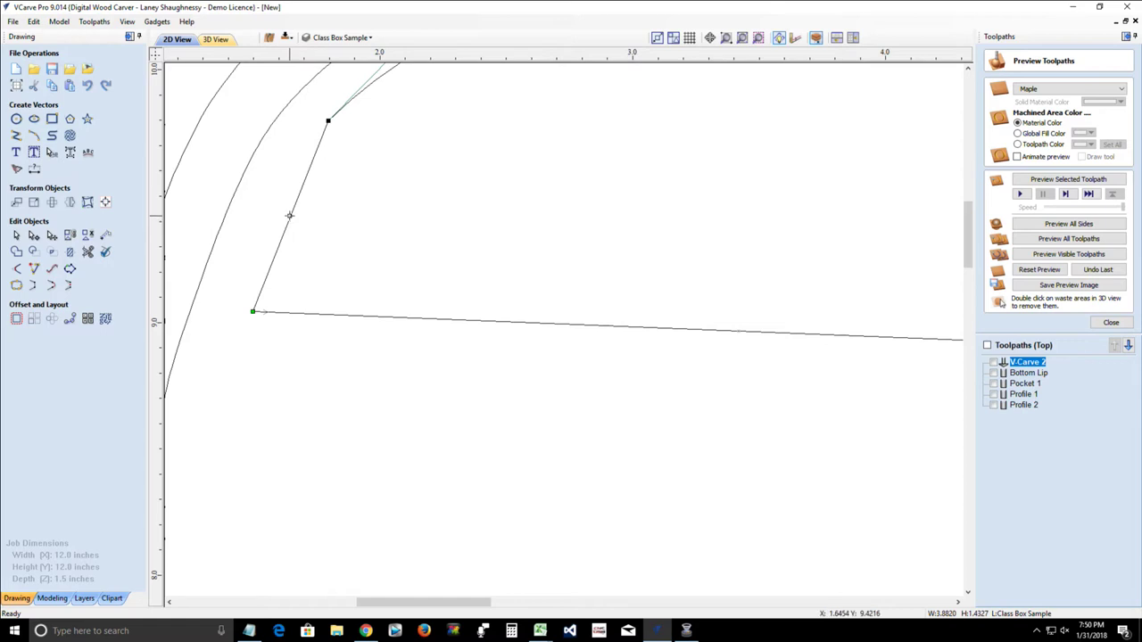
Step: Convert the left straight span to Bezier and pull it and its handle outward along the heart
right_click(289, 216)
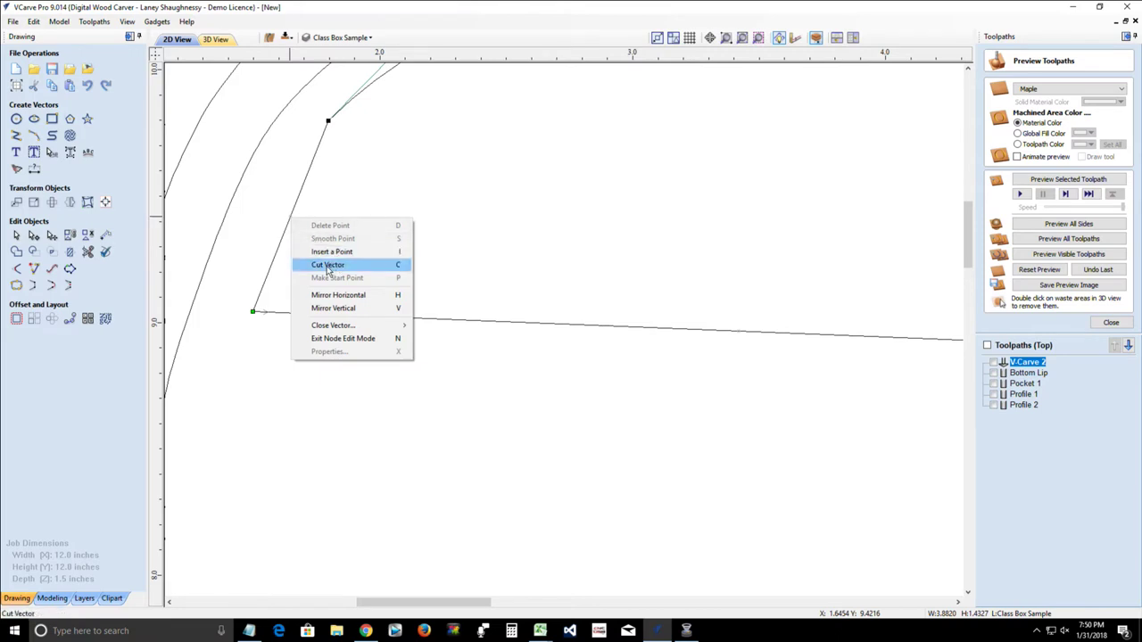
right_click(283, 241)
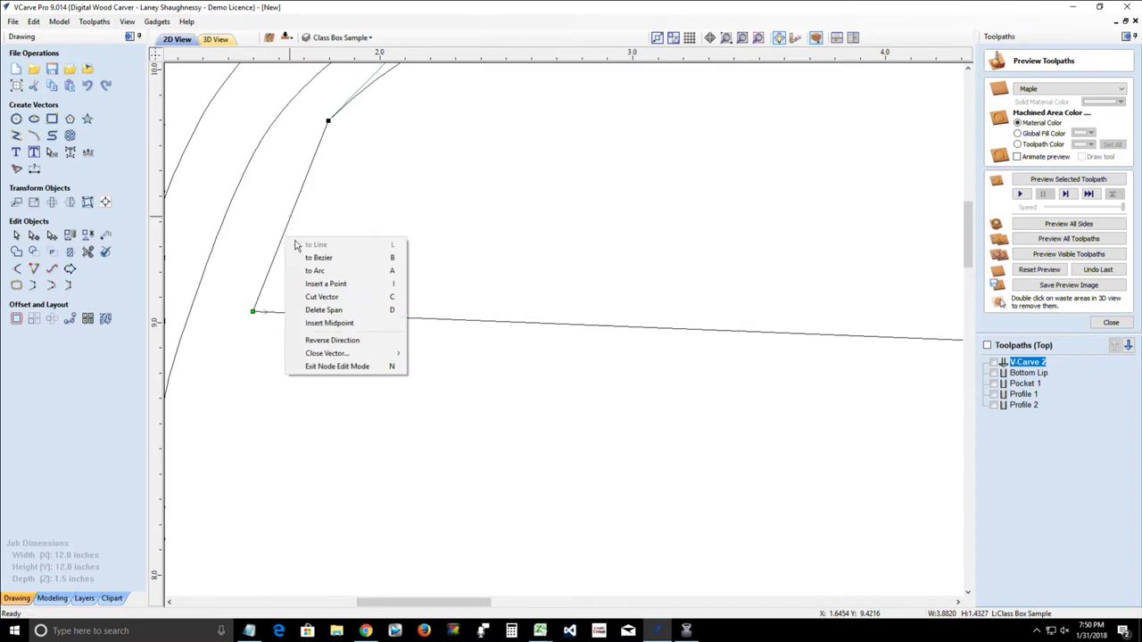
left_click(313, 260)
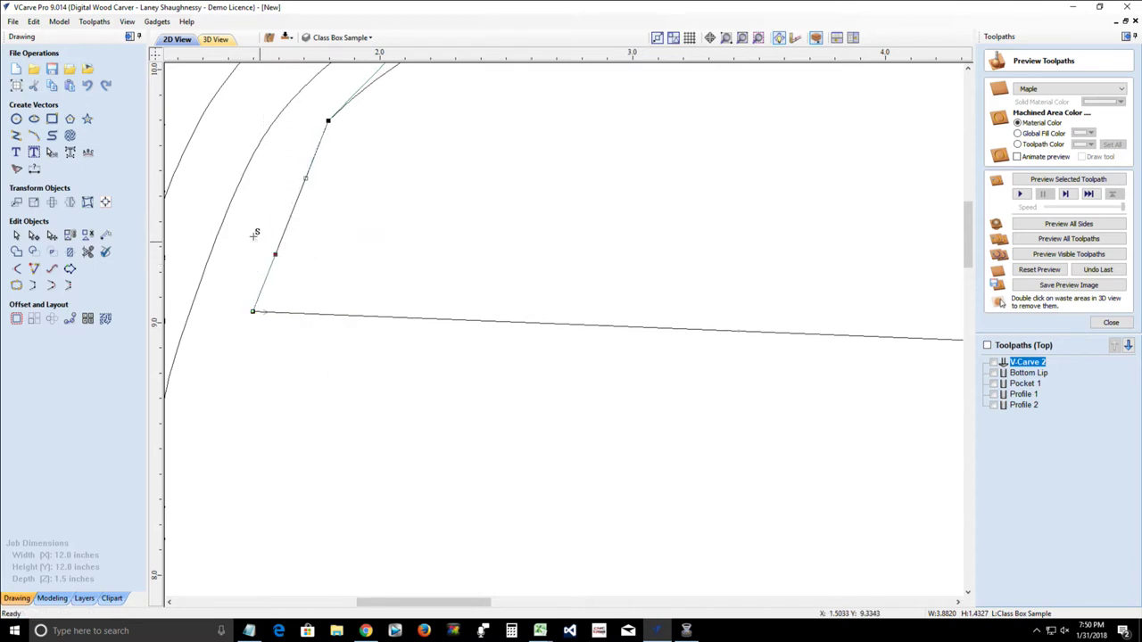
left_click_drag(255, 234, 218, 232)
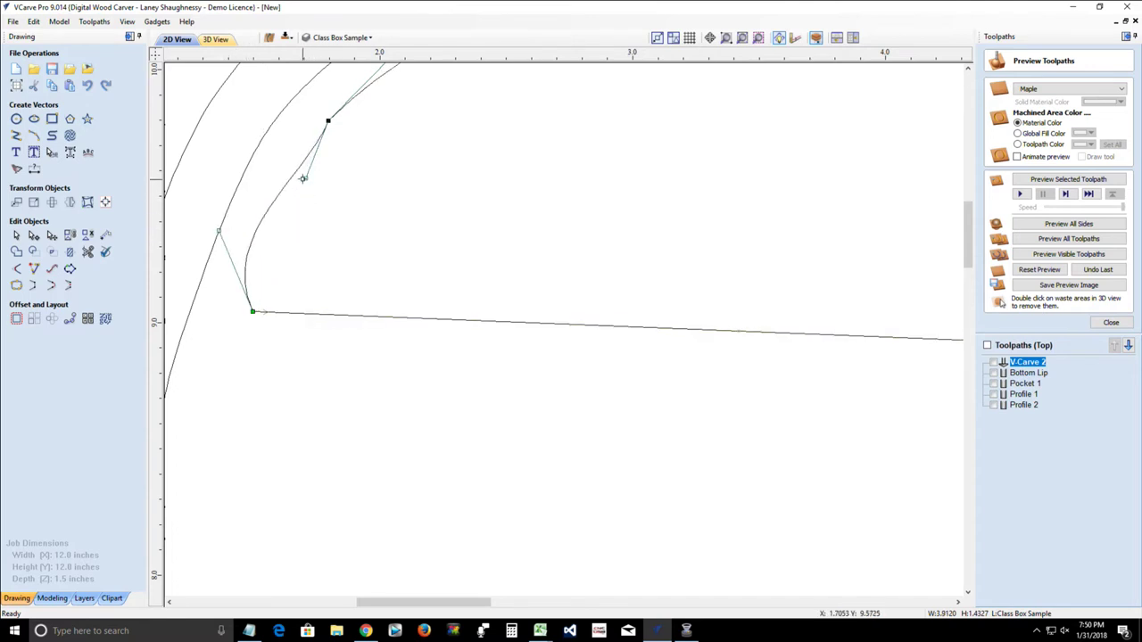
left_click_drag(304, 179, 297, 153)
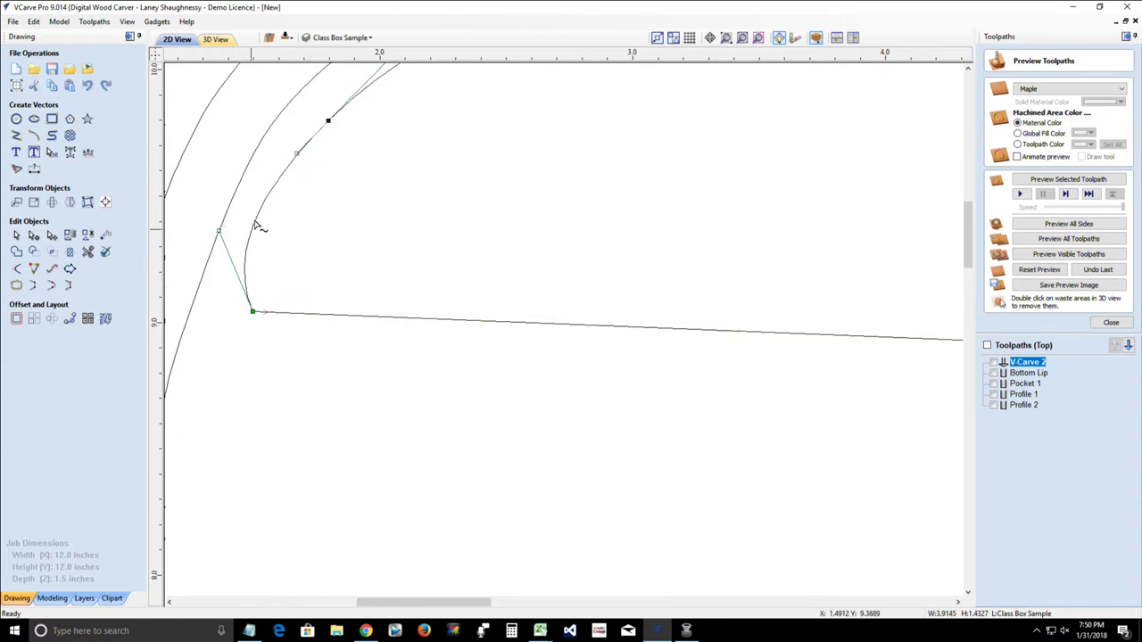
Step: Drag the dome's lower-left node left and reshape its curve to hug the inner heart contour
left_click(360, 284)
scroll(358, 284, "down", 4)
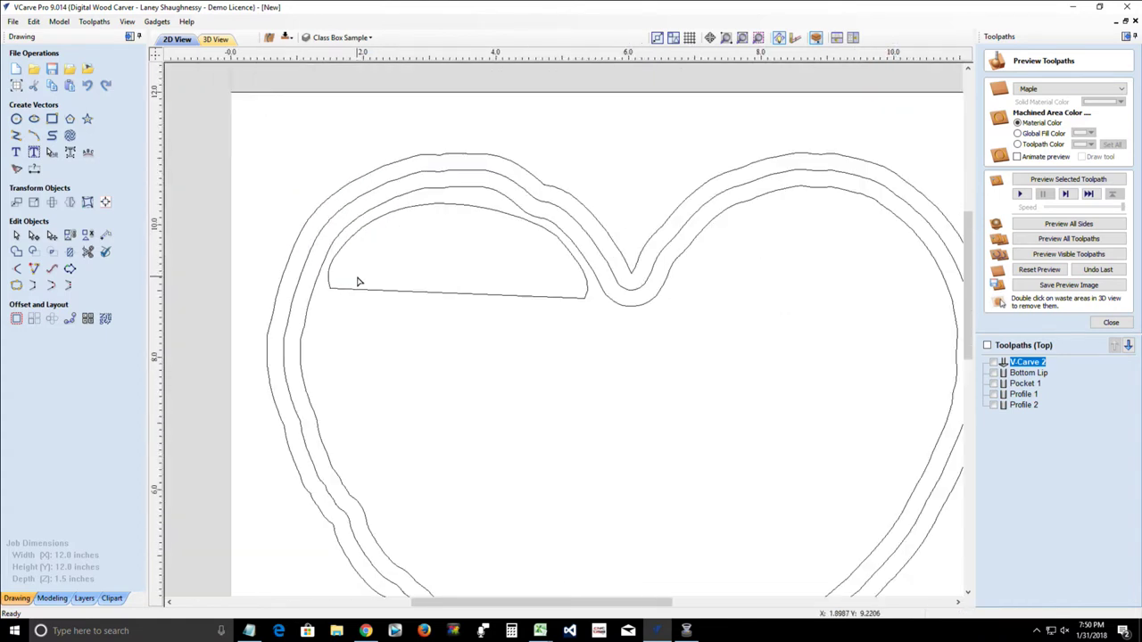
scroll(332, 292, "up", 5)
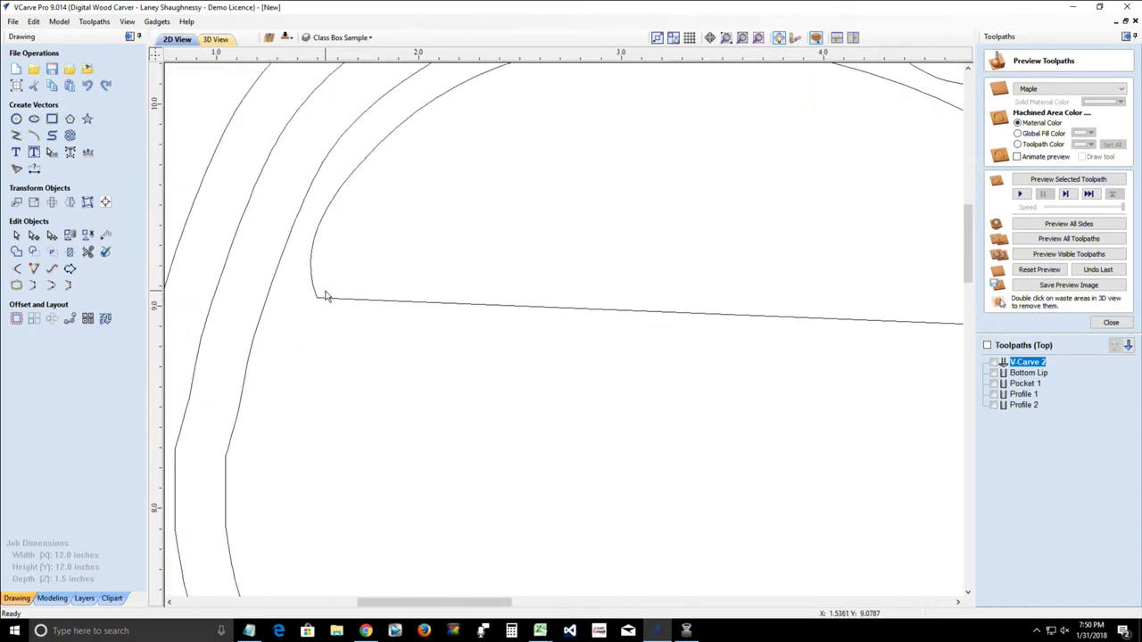
left_click(327, 302)
double_click(327, 302)
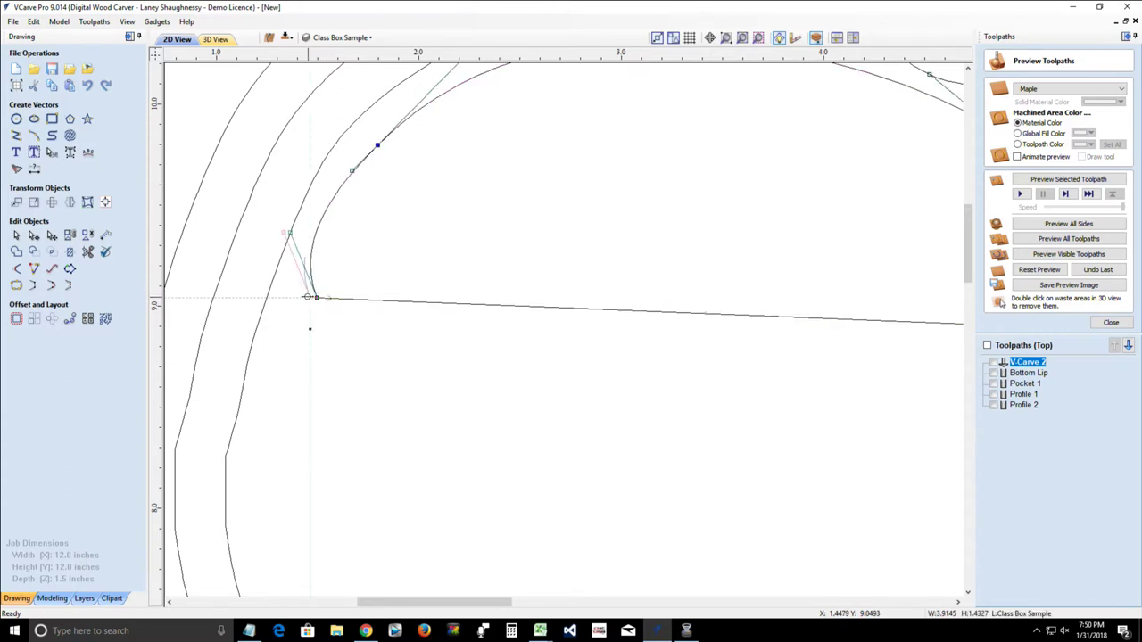
left_click_drag(303, 293, 297, 295)
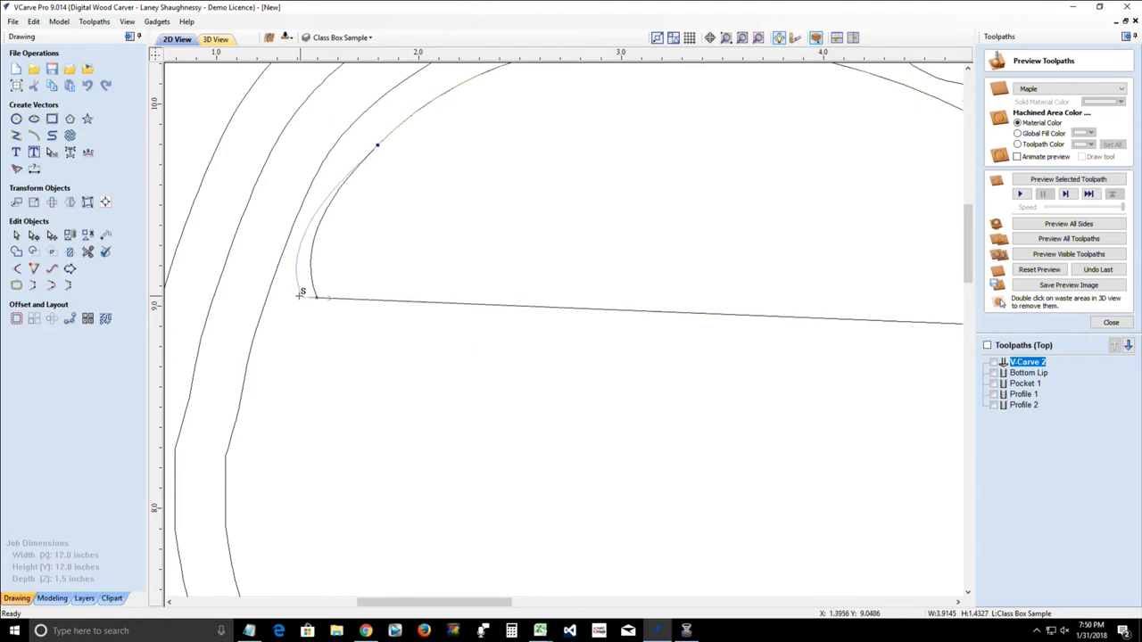
left_click_drag(269, 232, 289, 237)
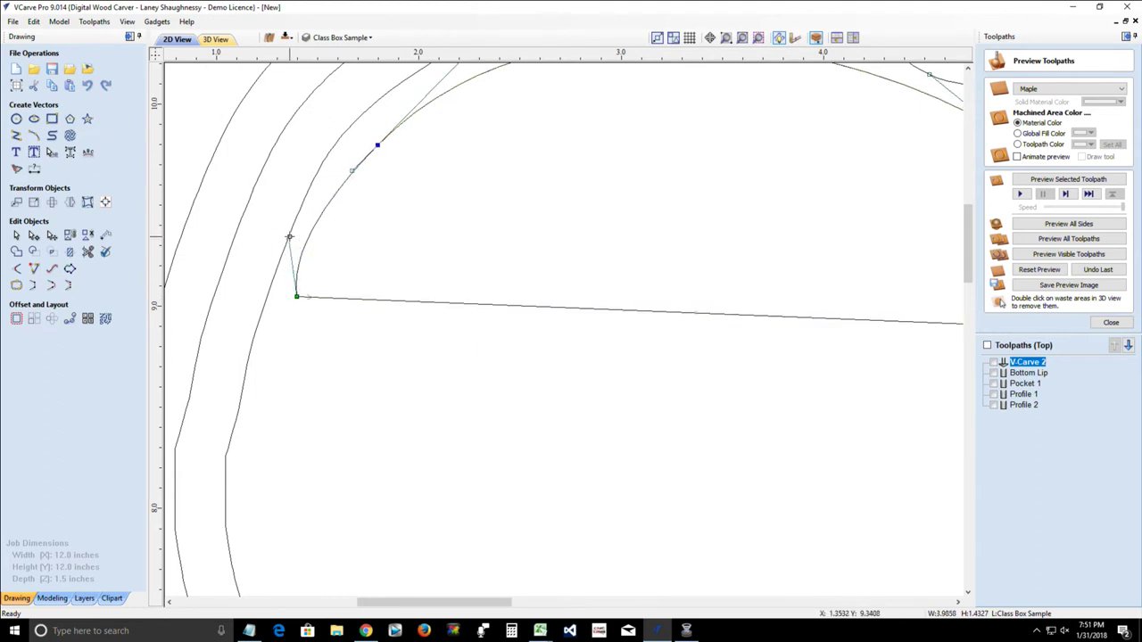
left_click(324, 277)
scroll(324, 285, "down", 4)
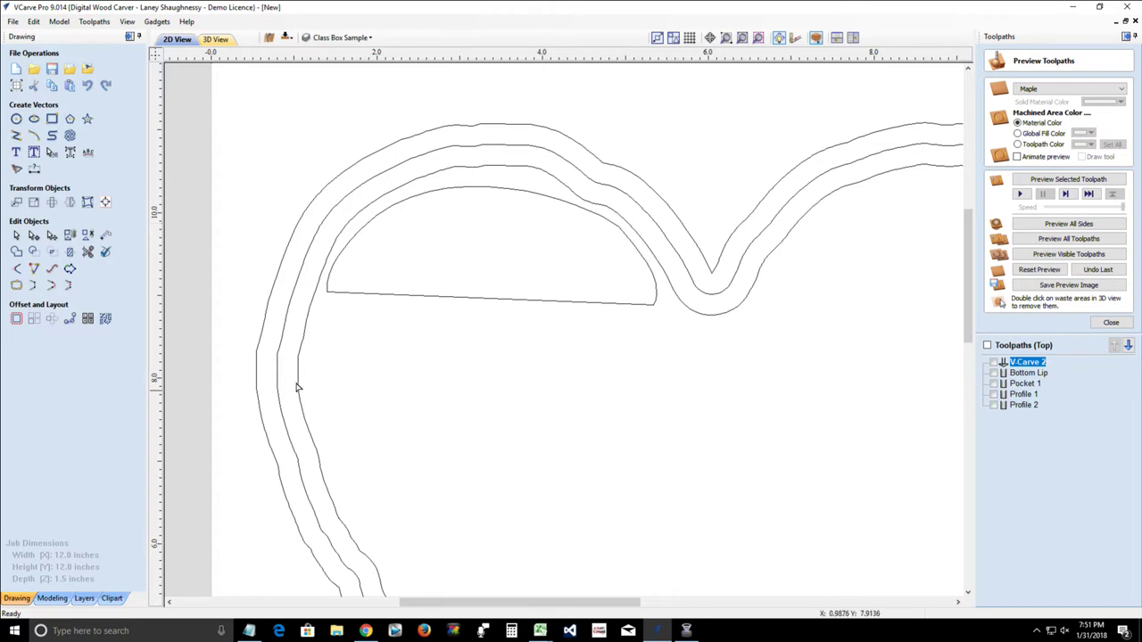
scroll(492, 280, "down", 3)
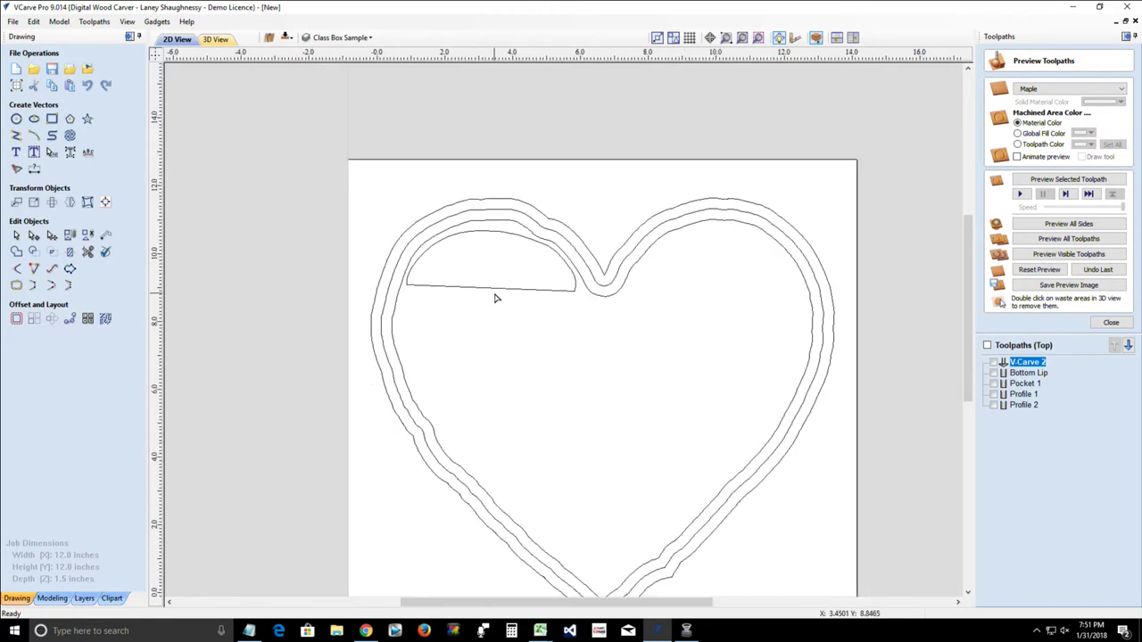
scroll(494, 287, "down", 1)
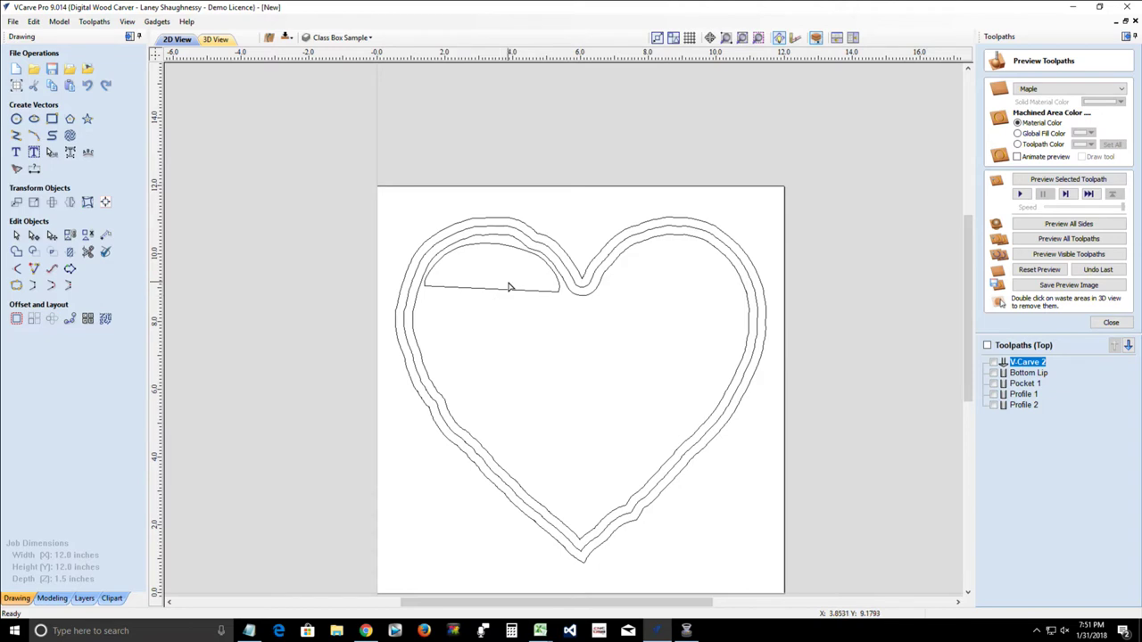
scroll(509, 287, "up", 2)
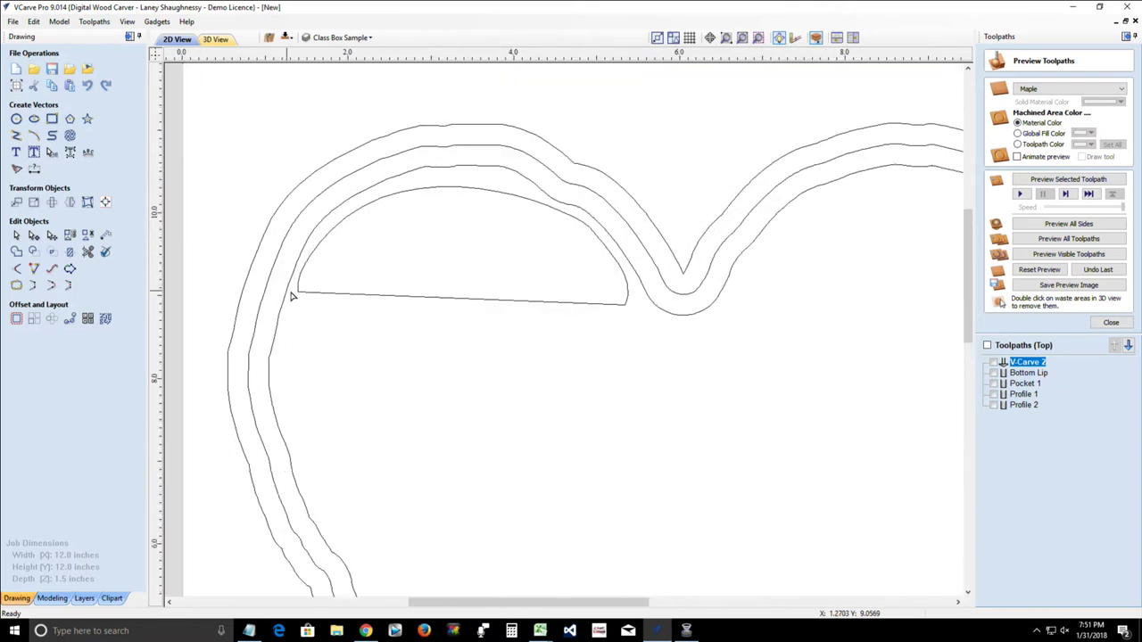
Step: Raise the half-moon's right end node so the bottom is level, about 3.99 × 1.27 in
scroll(329, 299, "up", 1)
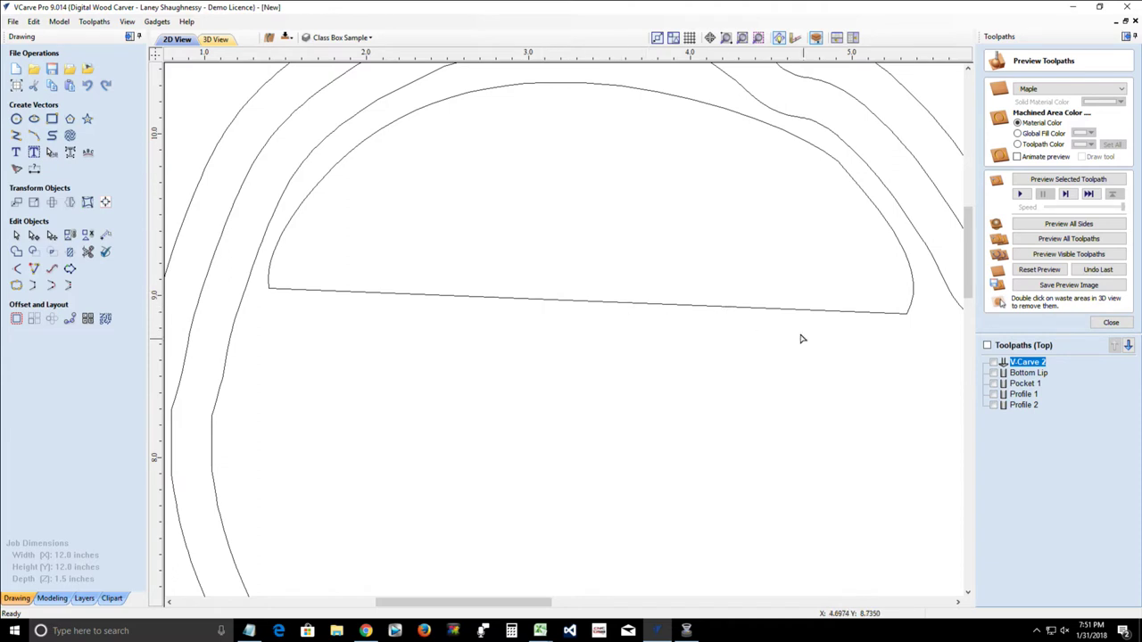
left_click(862, 314)
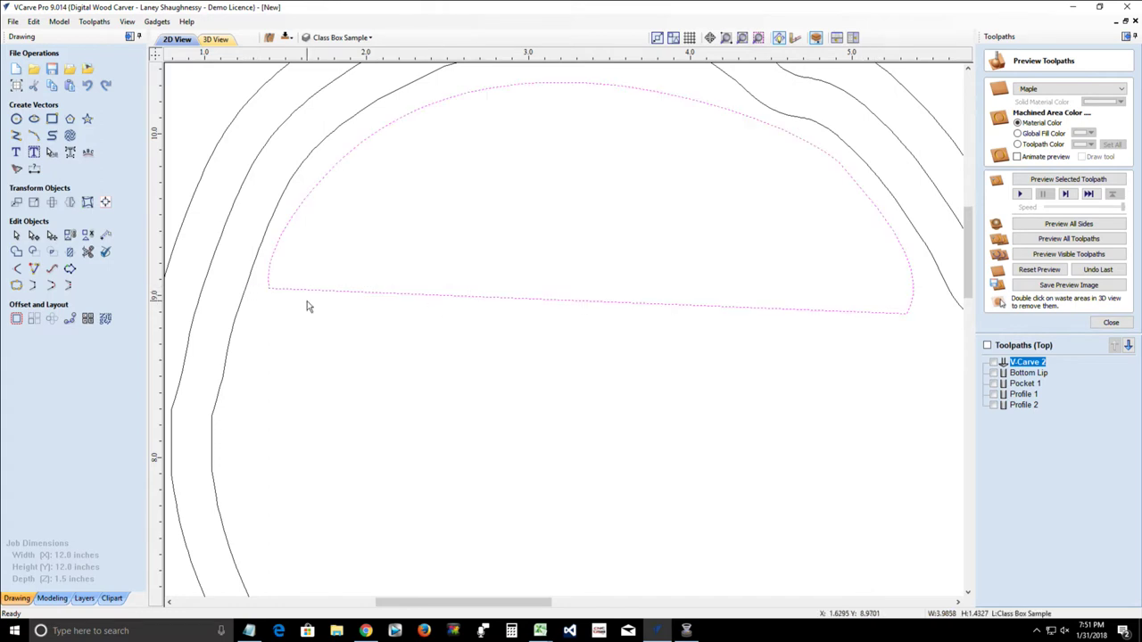
key("n")
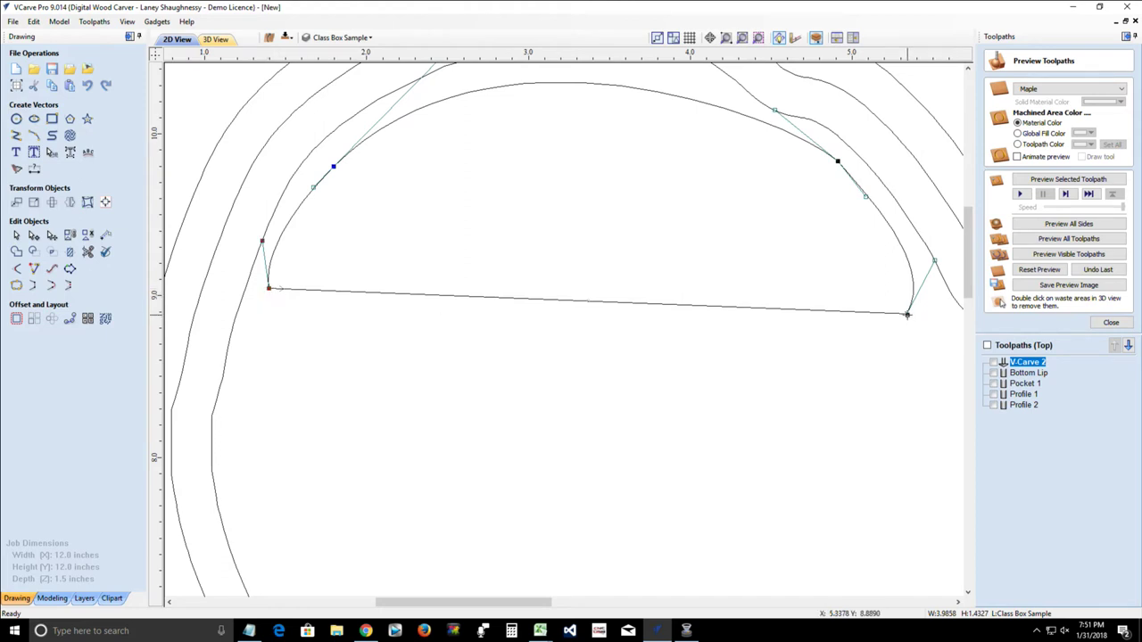
left_click_drag(906, 313, 907, 288)
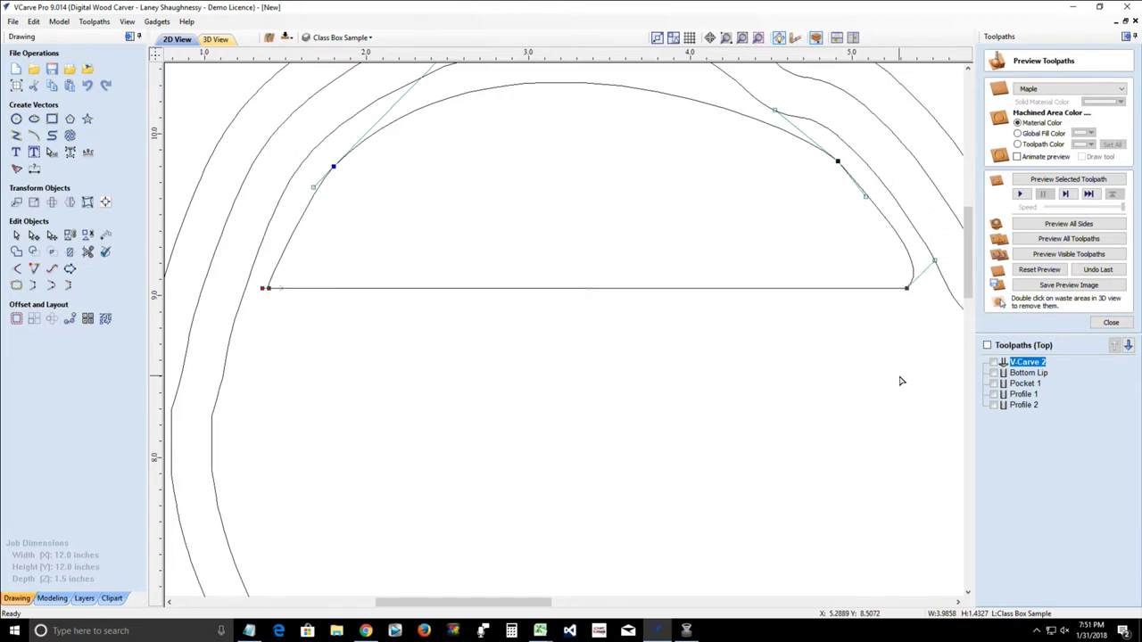
left_click(883, 334)
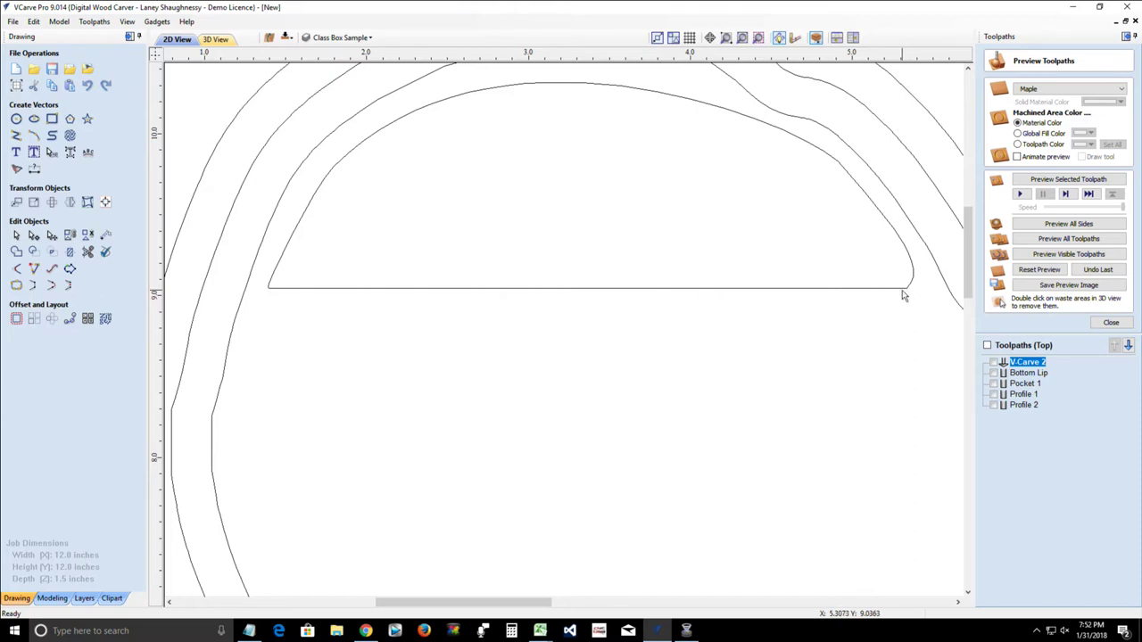
left_click(904, 295)
scroll(834, 306, "down", 3)
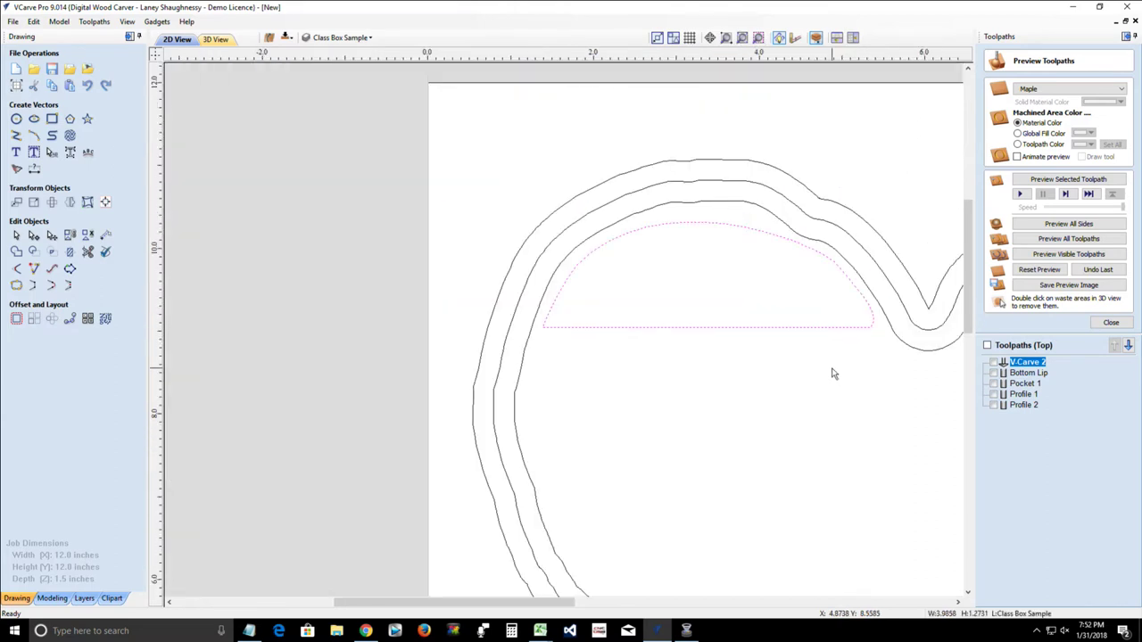
Step: Draw a 3.98 × 0.96 inch rectangle just beneath the half-moon
scroll(833, 374, "up", 1)
scroll(812, 370, "down", 2)
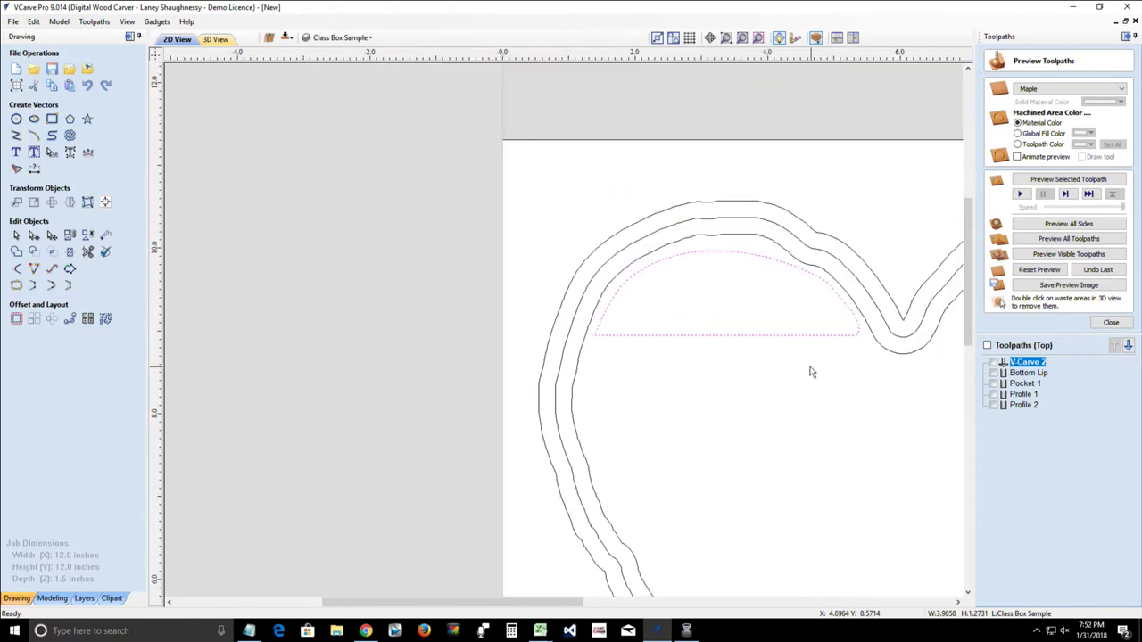
left_click(52, 118)
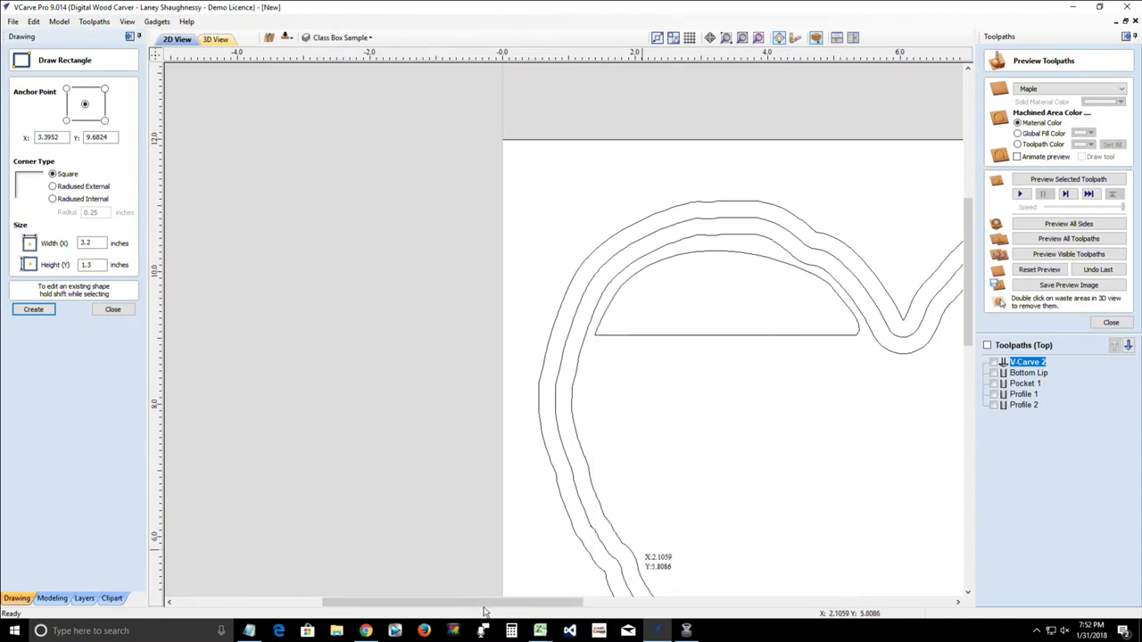
left_click_drag(497, 607, 570, 607)
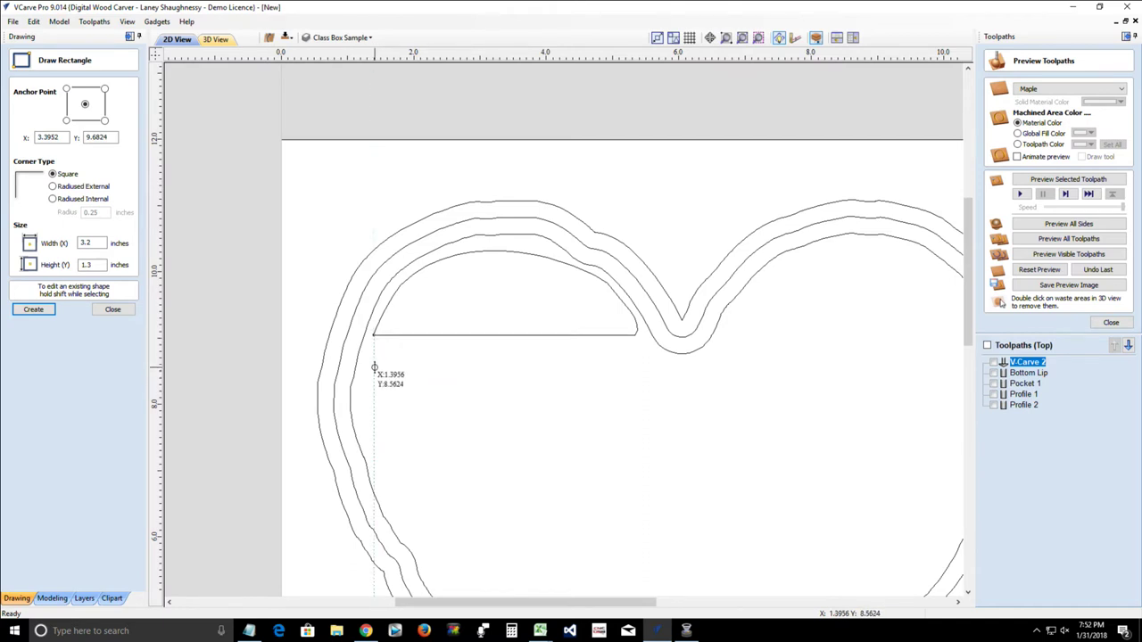
left_click_drag(375, 356, 638, 396)
left_click_drag(639, 347, 639, 417)
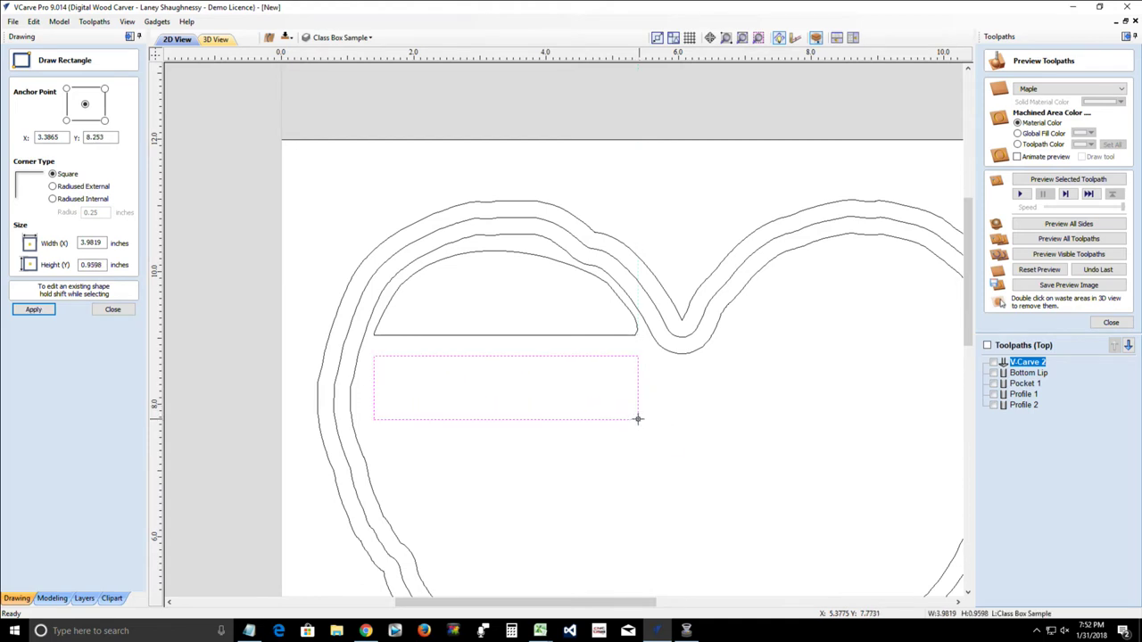
scroll(614, 415, "down", 2)
scroll(571, 433, "up", 3)
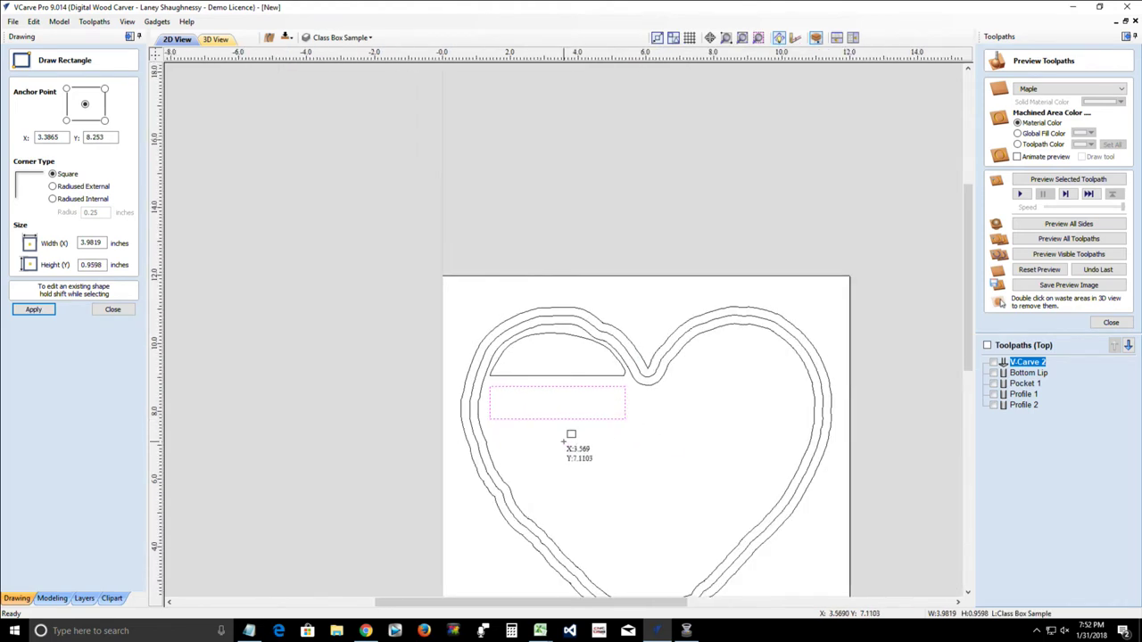
left_click(112, 310)
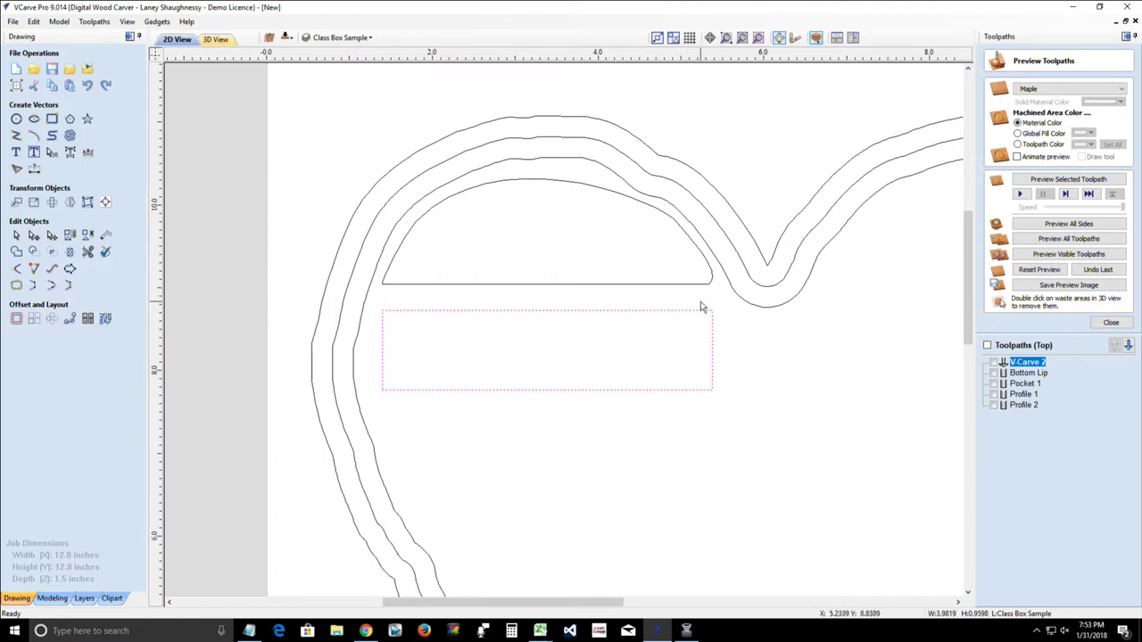
Step: Align the new rectangle's top flush against the half-moon's bottom
left_click(624, 310)
left_click(574, 284, "shift")
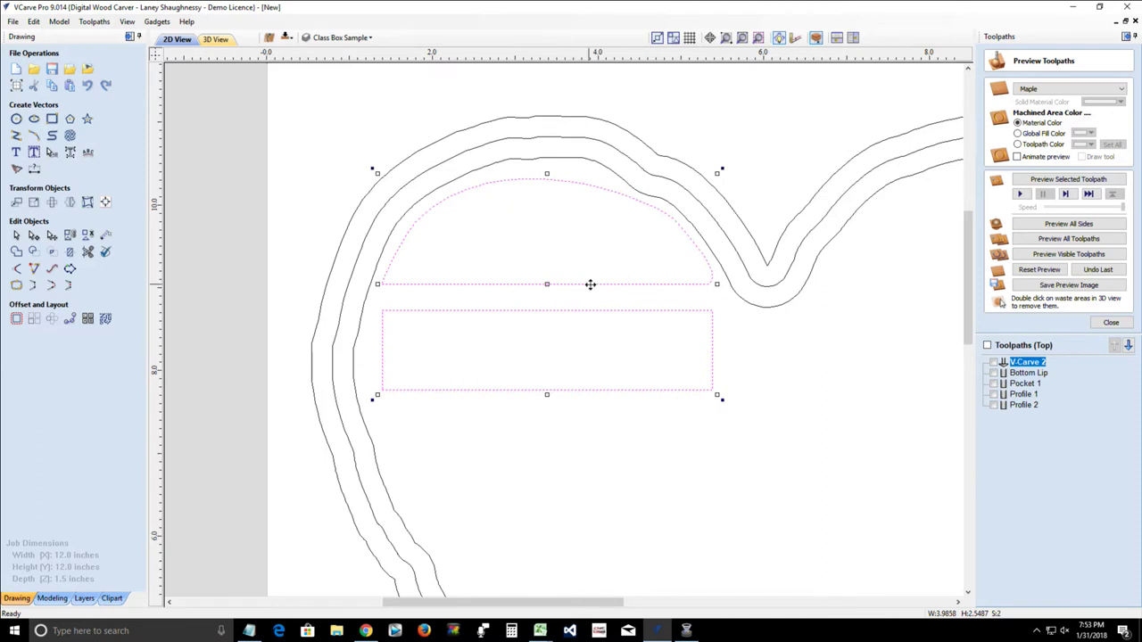
left_click(104, 204)
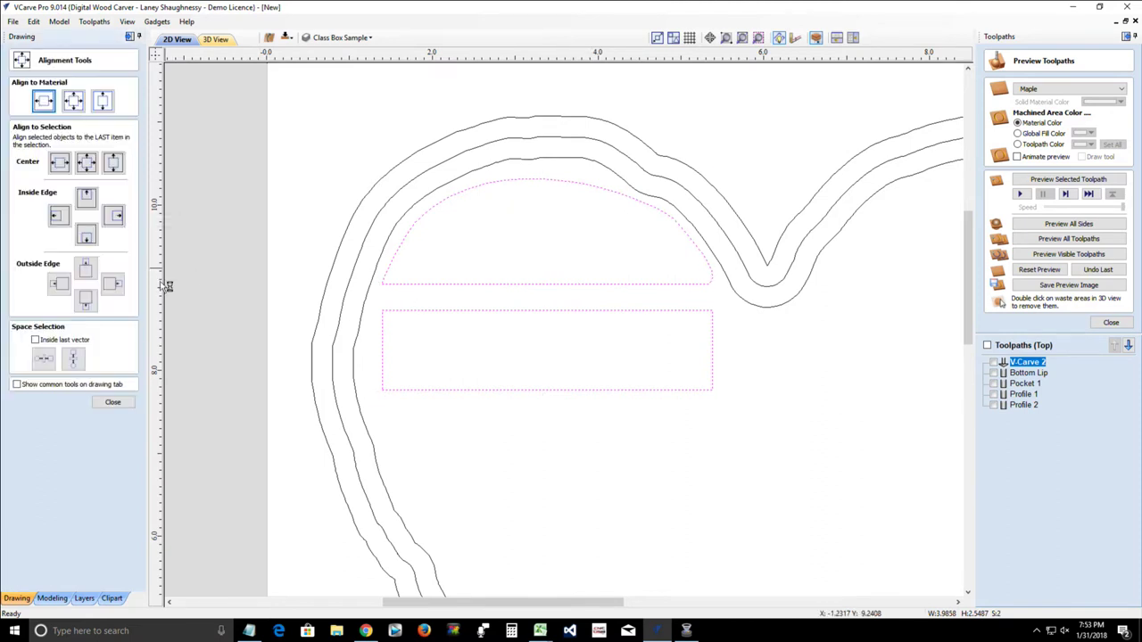
left_click(86, 301)
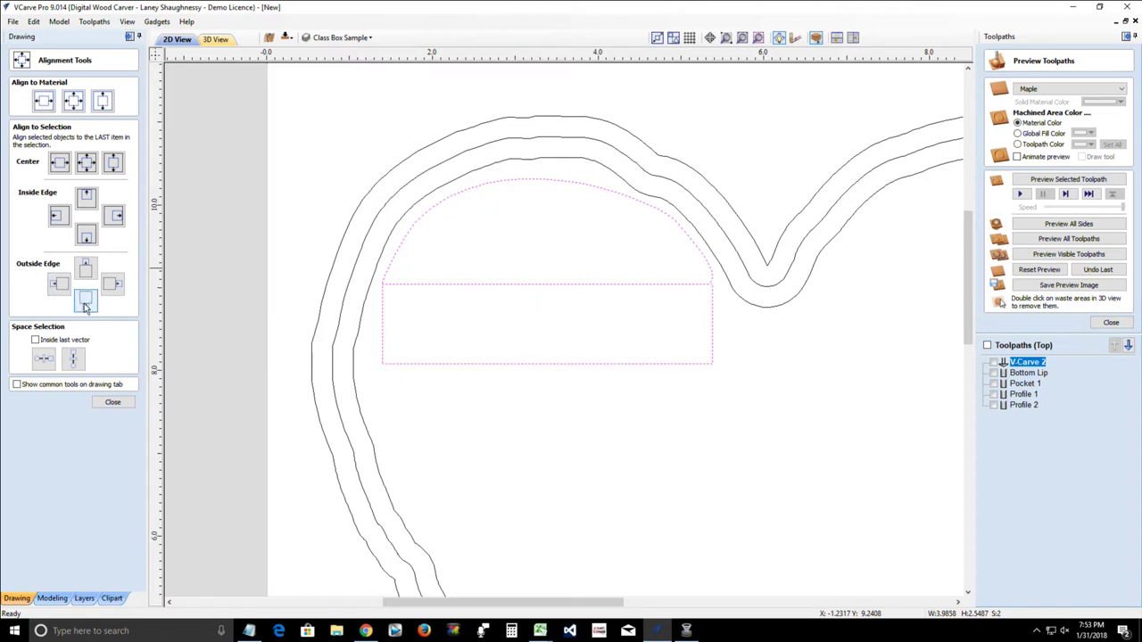
left_click(593, 443)
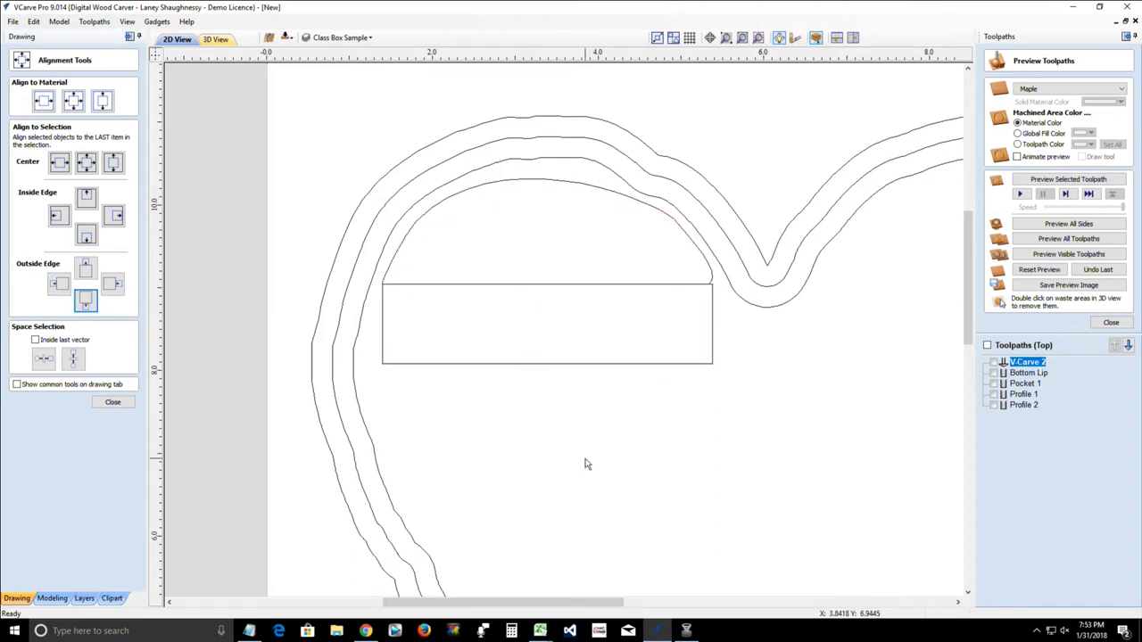
left_click(548, 366)
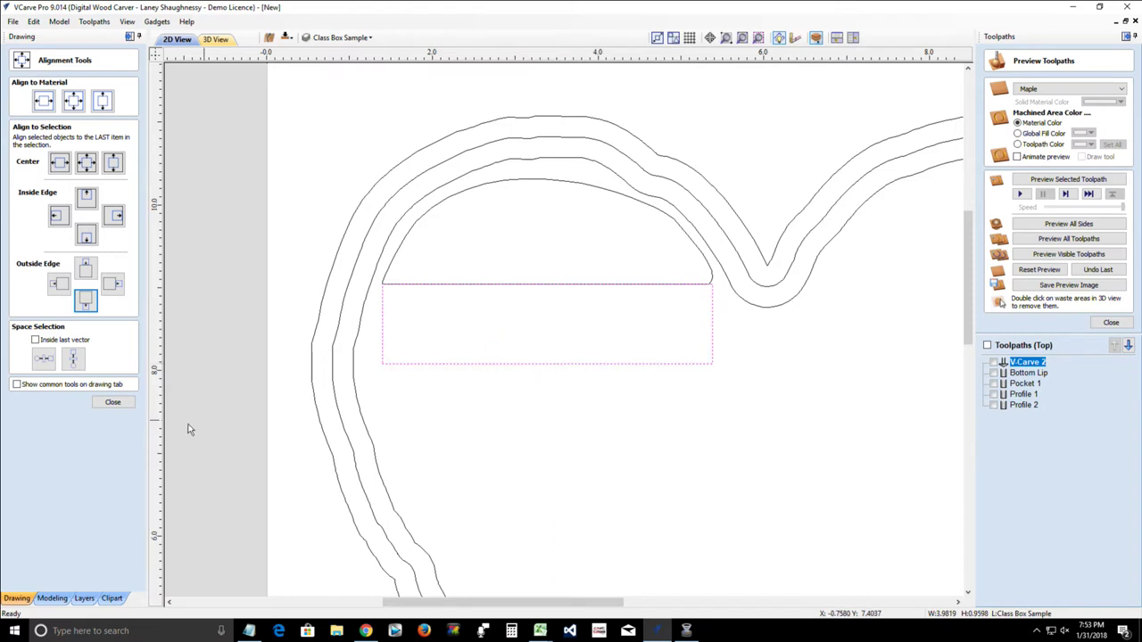
left_click(128, 403)
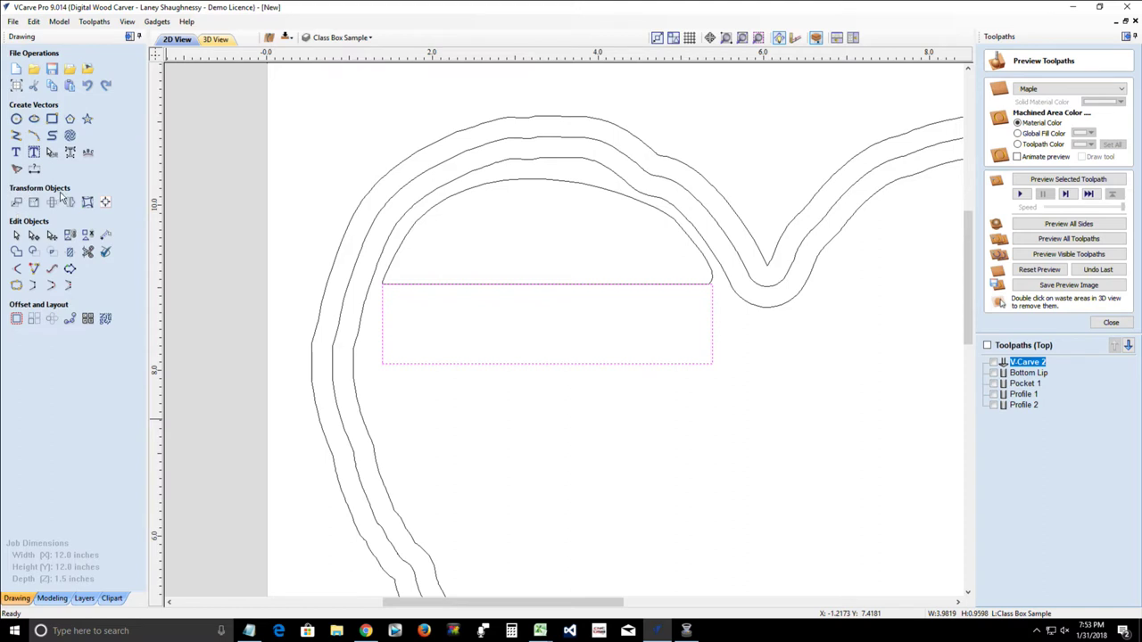
Step: Move the rectangle 0.25 inch down to leave a gap below the half-moon
left_click(16, 203)
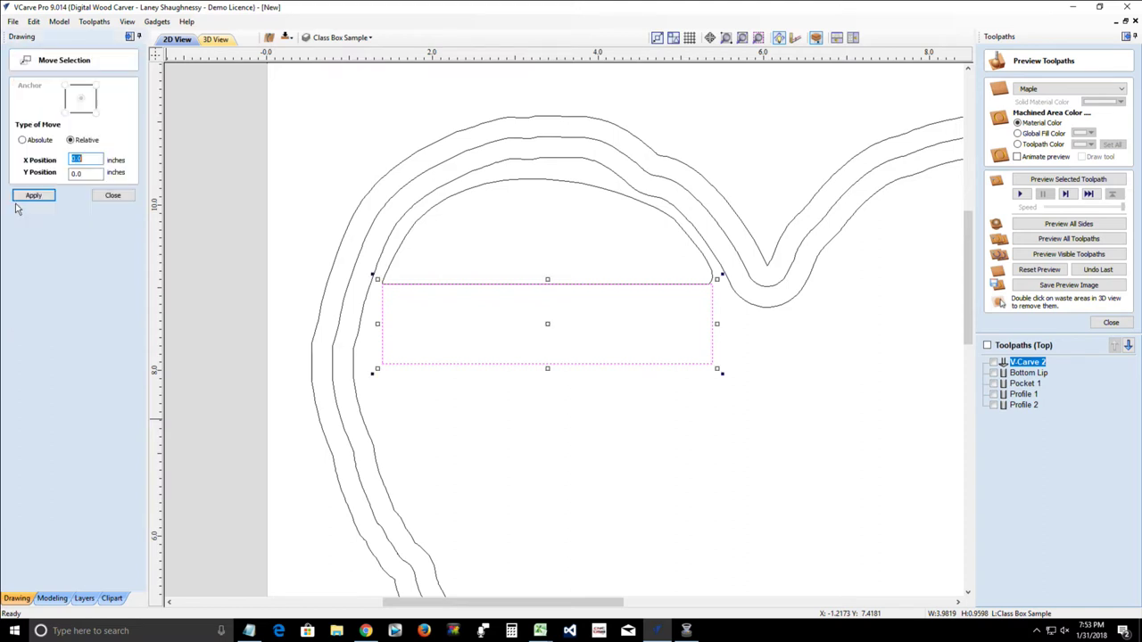
left_click(79, 174)
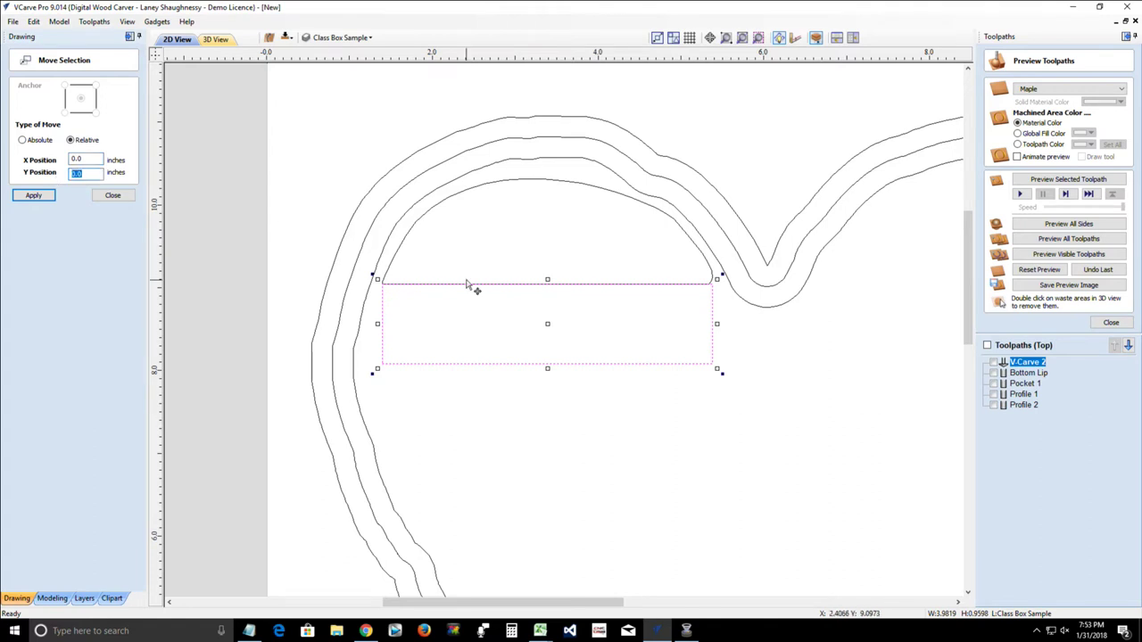
type("-.25")
left_click(26, 198)
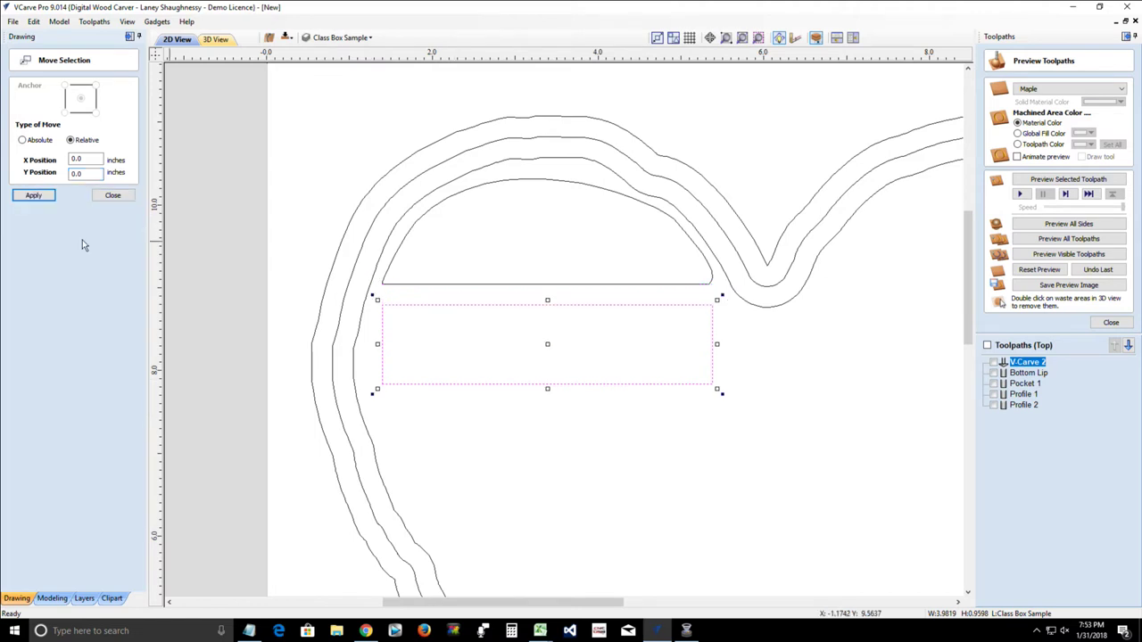
left_click(615, 442)
scroll(566, 461, "down", 3)
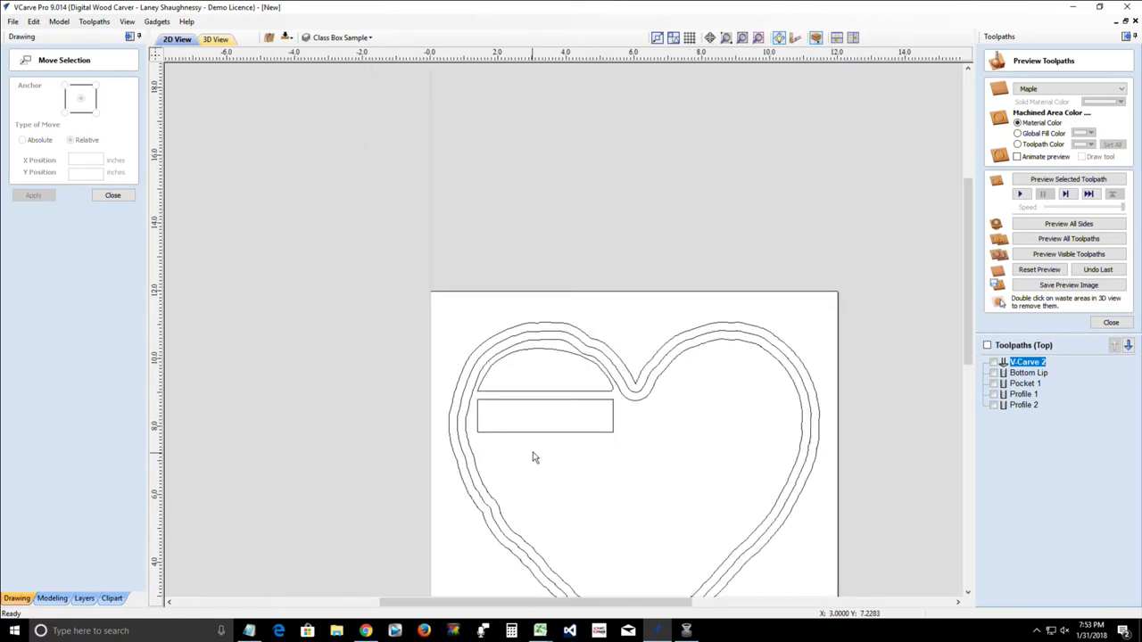
scroll(571, 457, "up", 5)
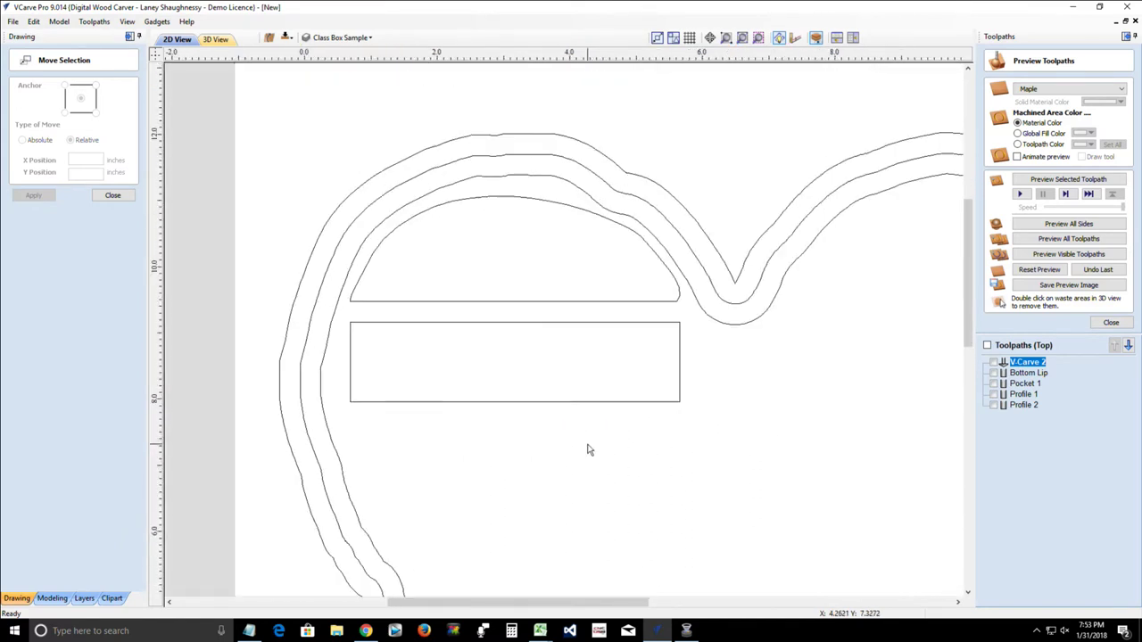
scroll(589, 449, "down", 1)
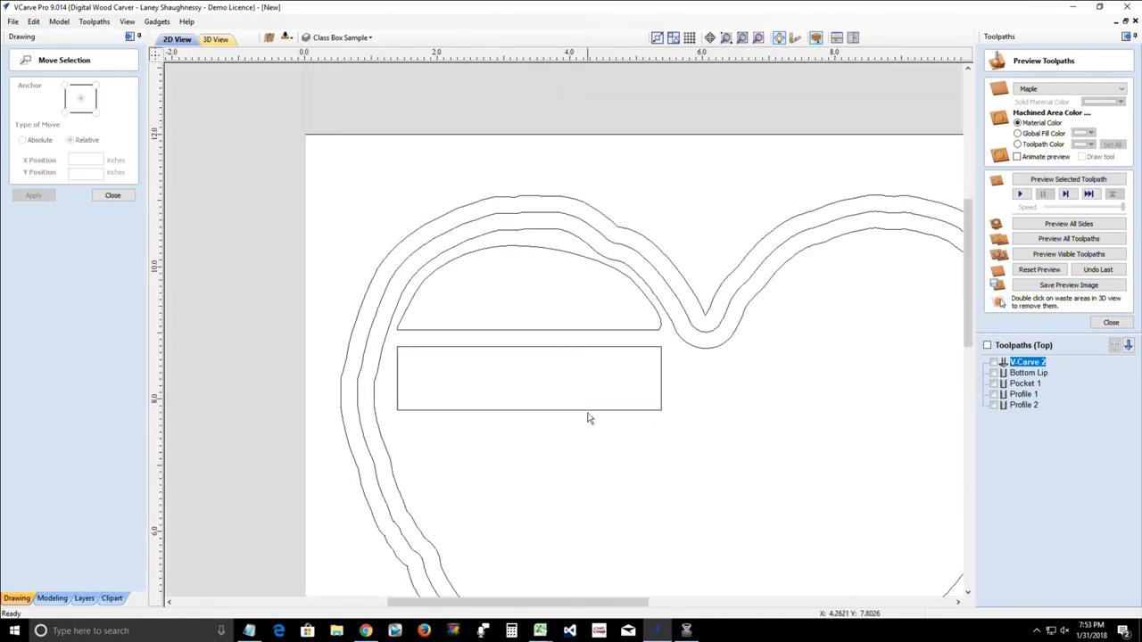
Step: Narrow the rectangle to 1.82 inches wide and duplicate it beside itself
left_click(588, 413)
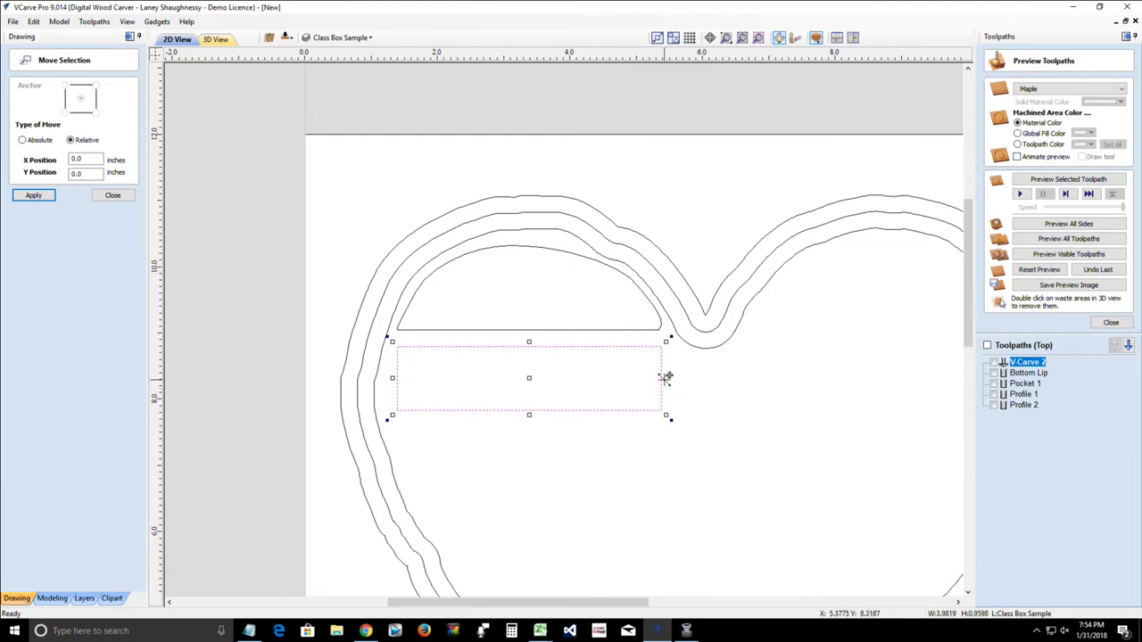
left_click_drag(664, 378, 518, 376)
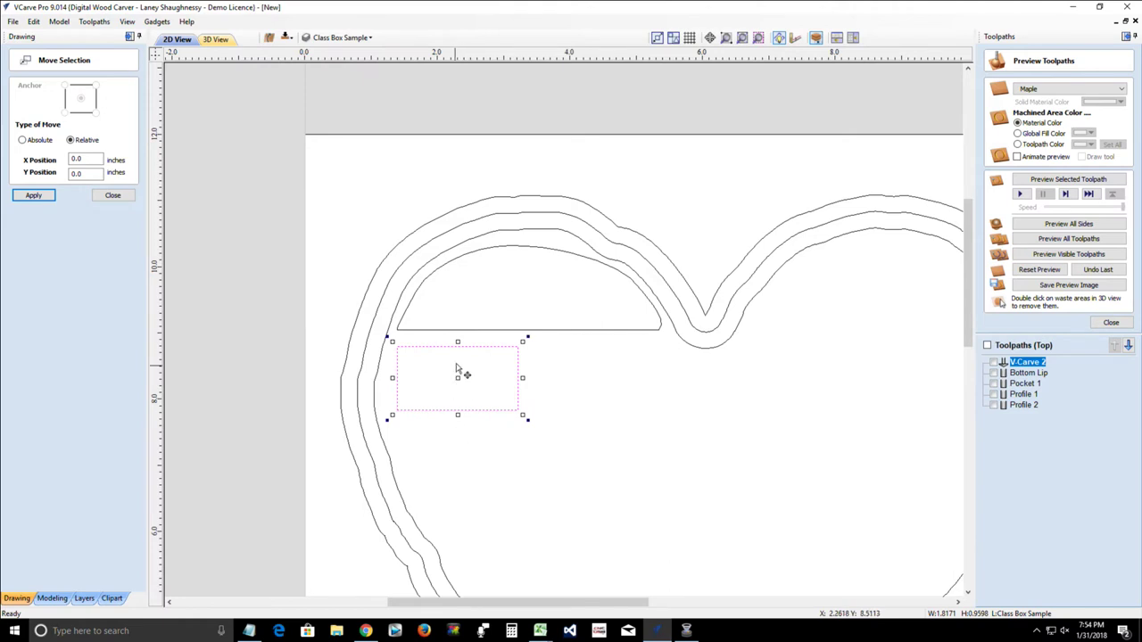
left_click_drag(460, 378, 599, 375)
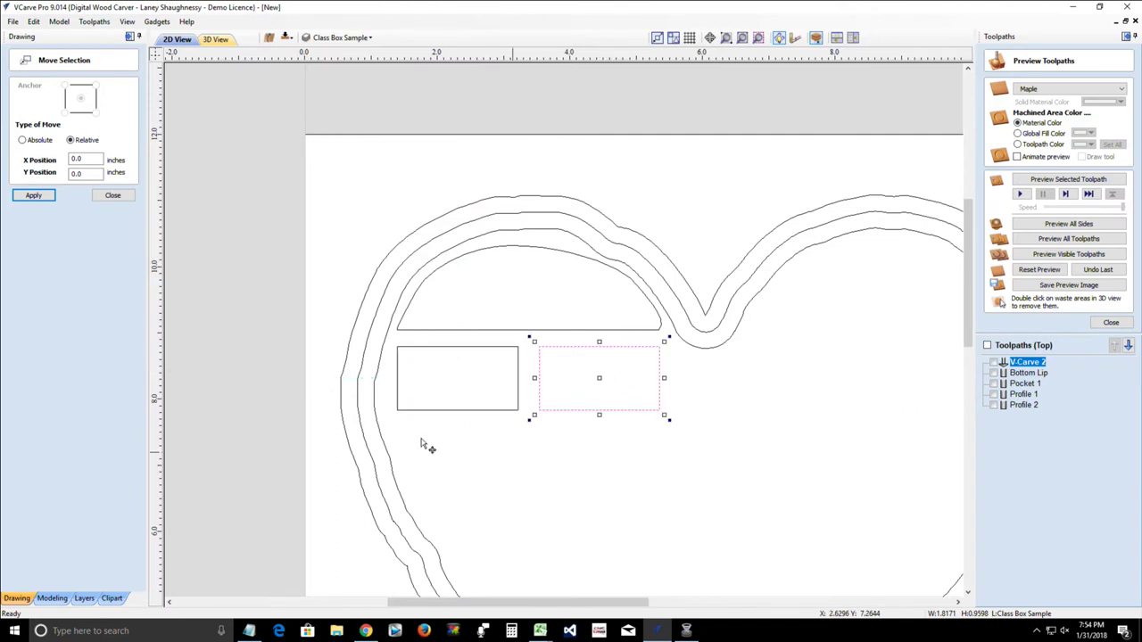
left_click(112, 194)
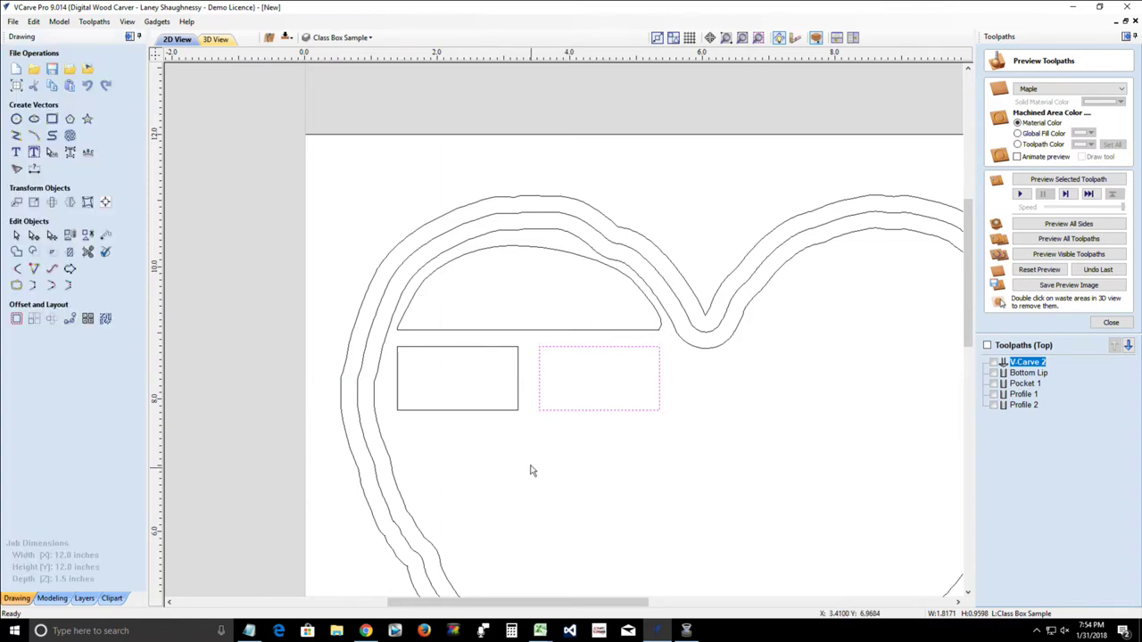
scroll(538, 378, "up", 4)
scroll(537, 378, "down", 2)
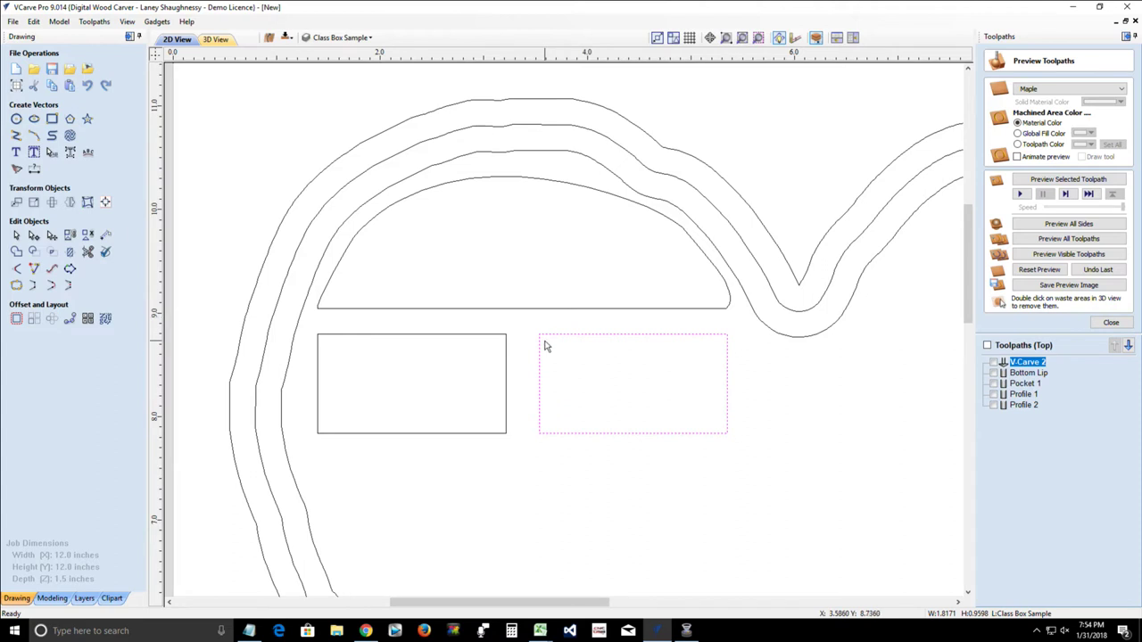
Step: Butt the right panel against the left one, then shift it 0.25 inch right
left_click(539, 353)
left_click_drag(541, 330, 506, 334)
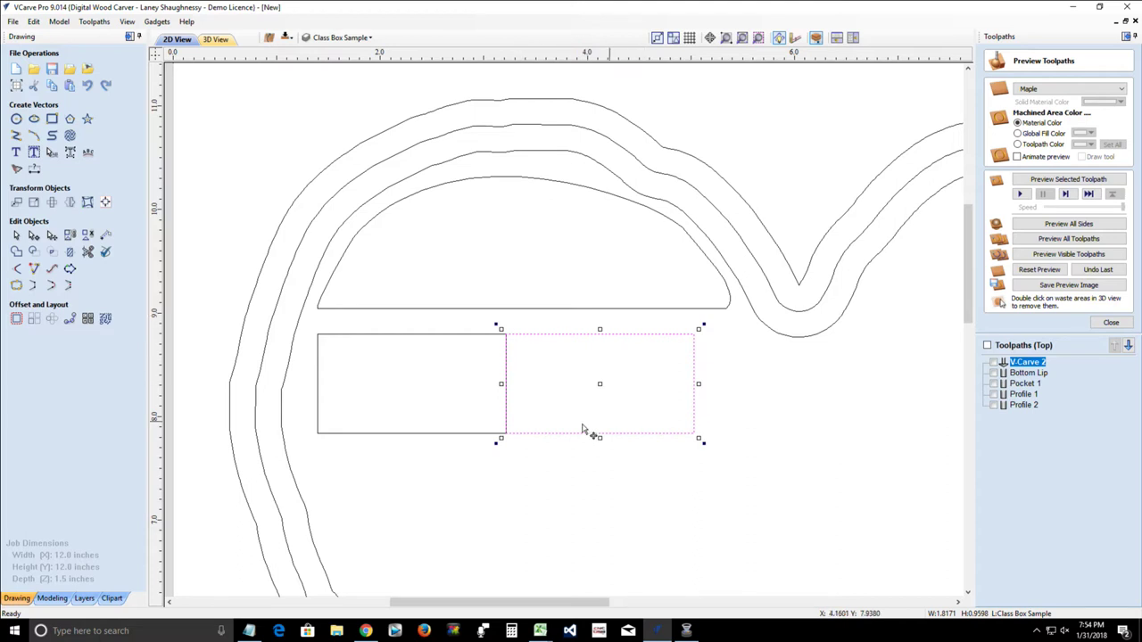
left_click(16, 203)
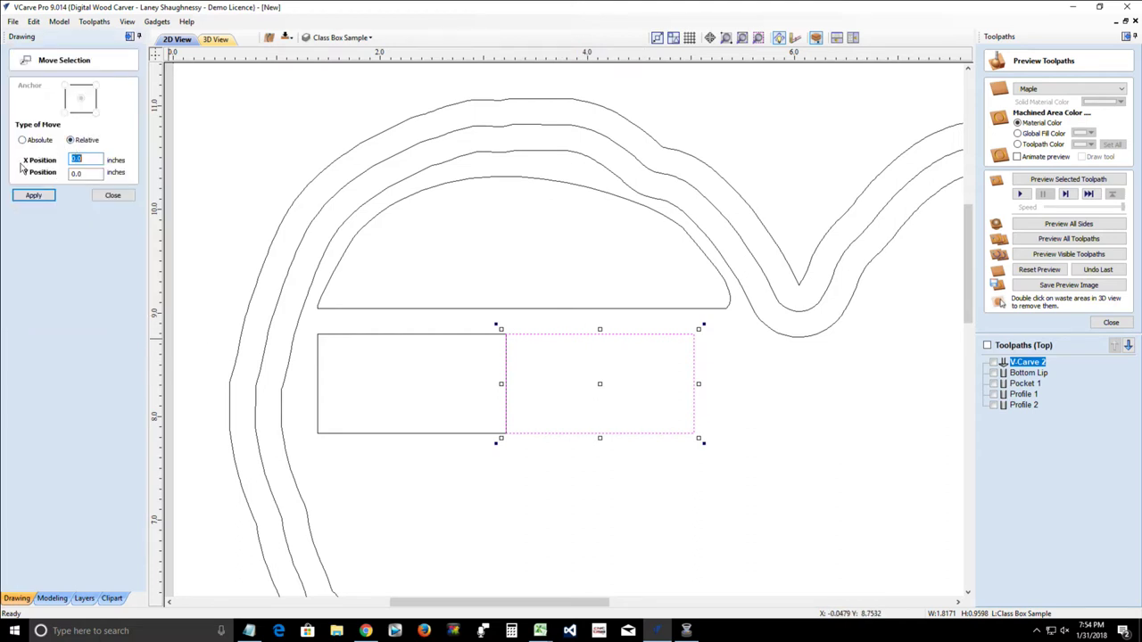
left_click(88, 160)
double_click(87, 159)
left_click(33, 196)
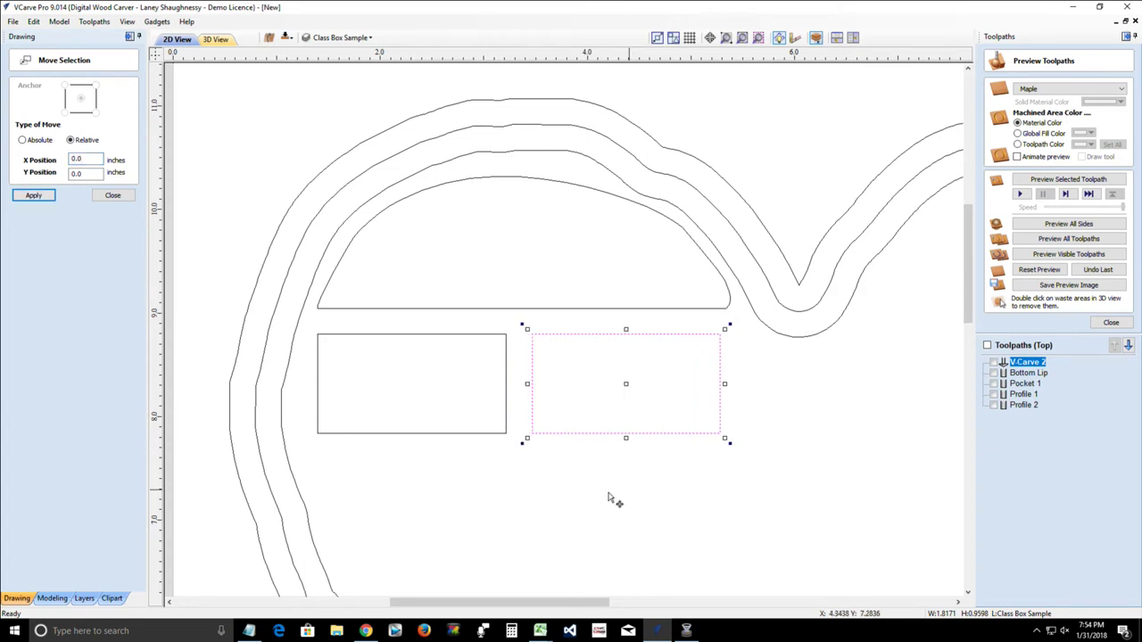
left_click(112, 196)
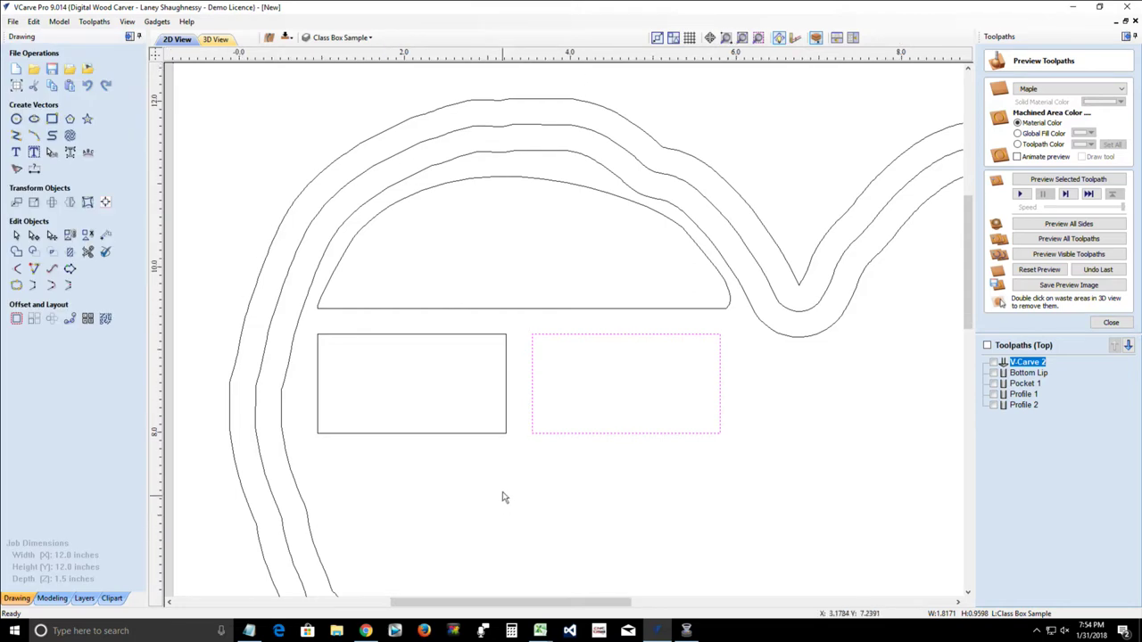
scroll(502, 493, "down", 3)
scroll(981, 414, "up", 3)
scroll(970, 344, "down", 2)
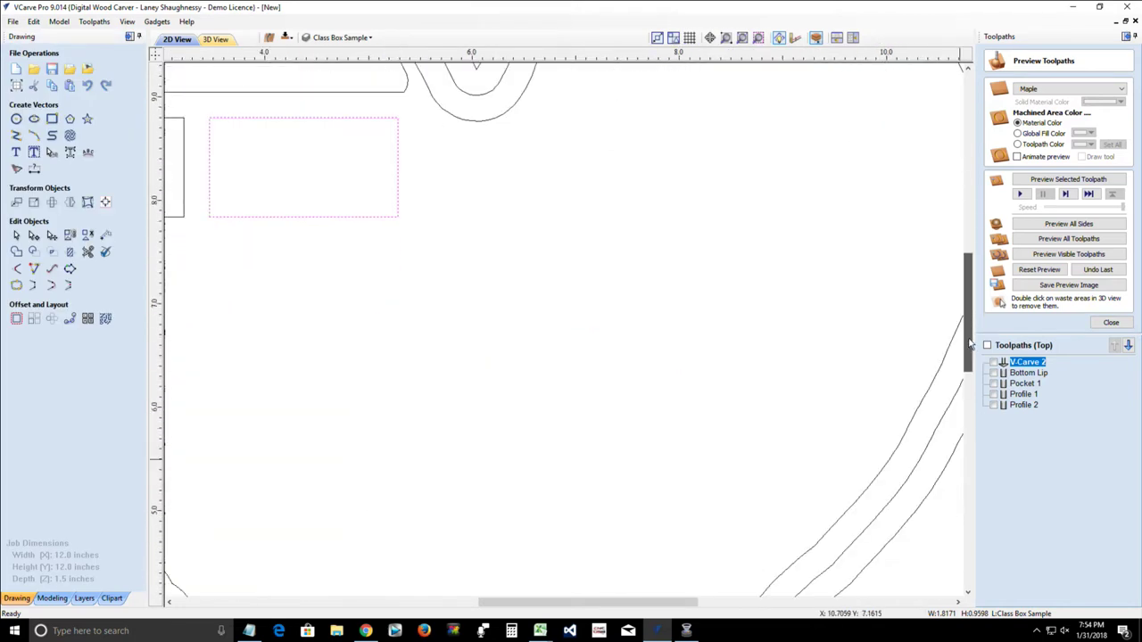
scroll(375, 433, "down", 4)
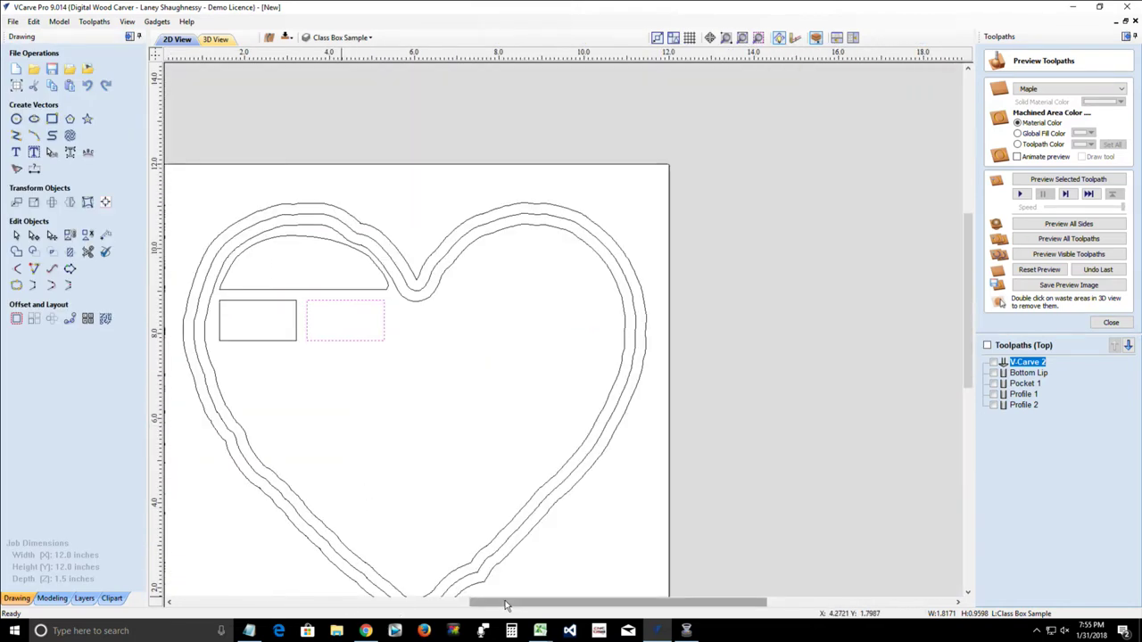
Step: Draw a wide 4.4 × 1.0 inch rectangle below the two panels, undoing a first attempt
left_click_drag(505, 606, 447, 606)
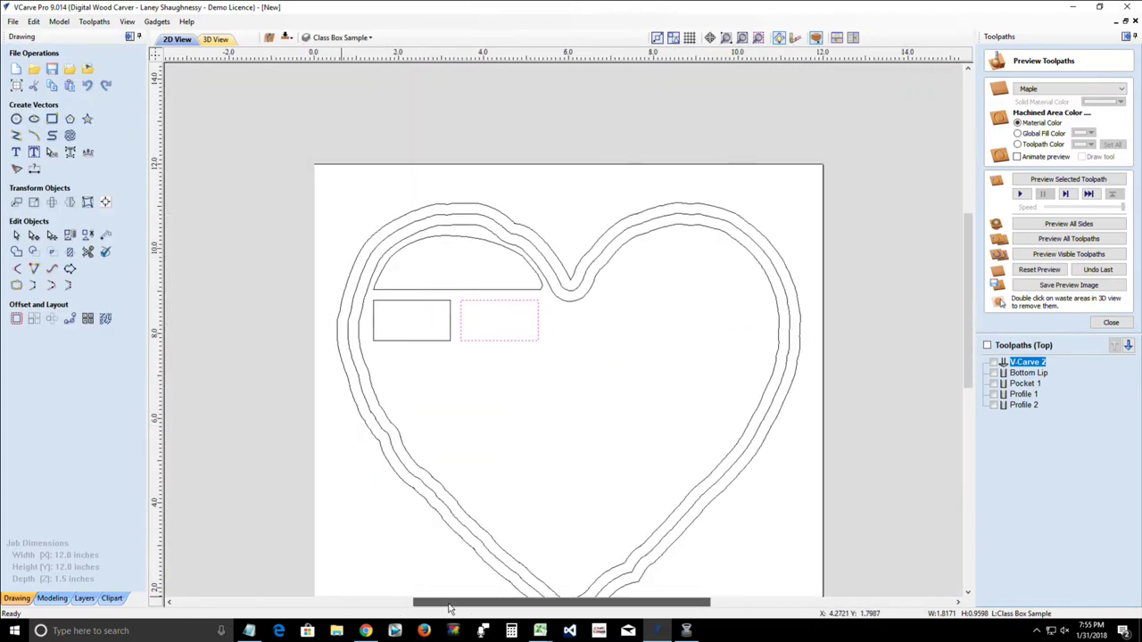
left_click(52, 119)
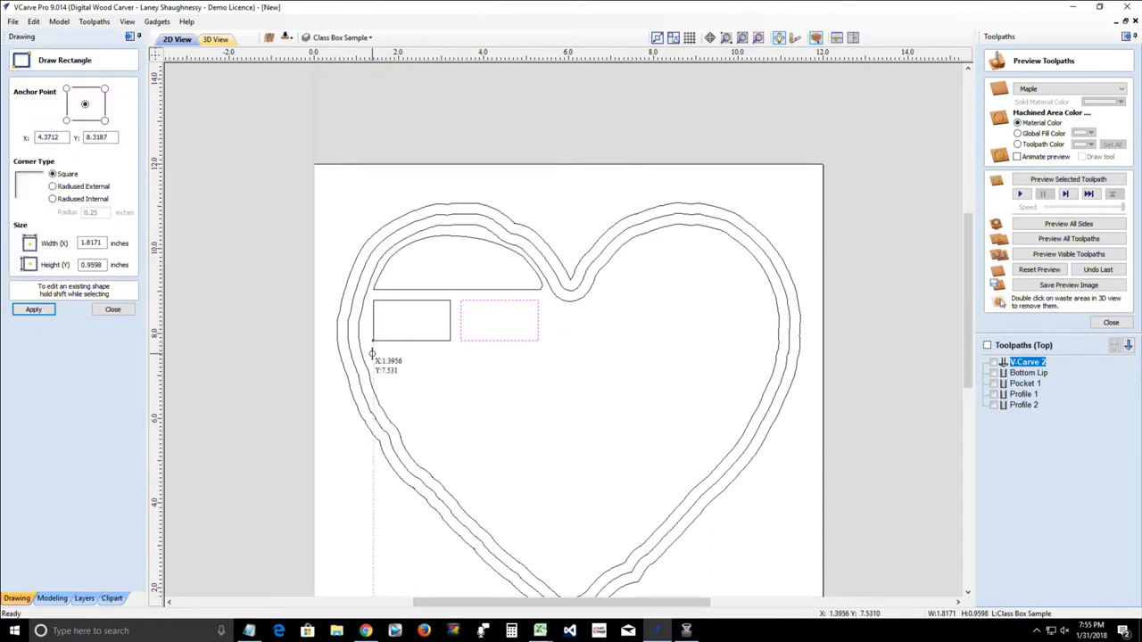
left_click_drag(373, 354, 558, 279)
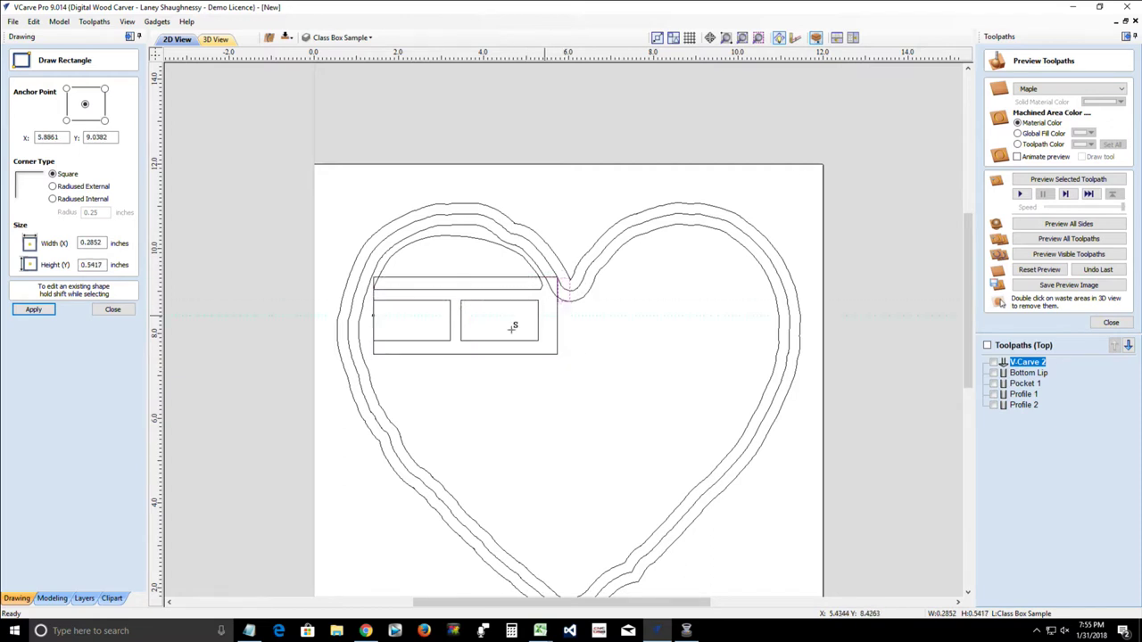
left_click(254, 349)
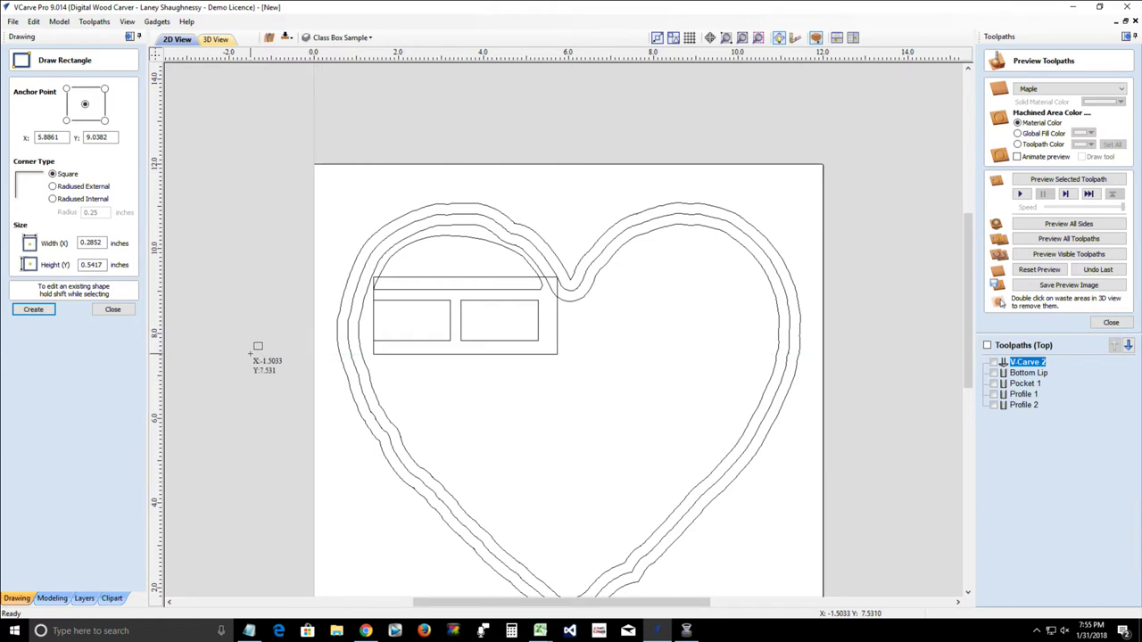
key("ctrl+z")
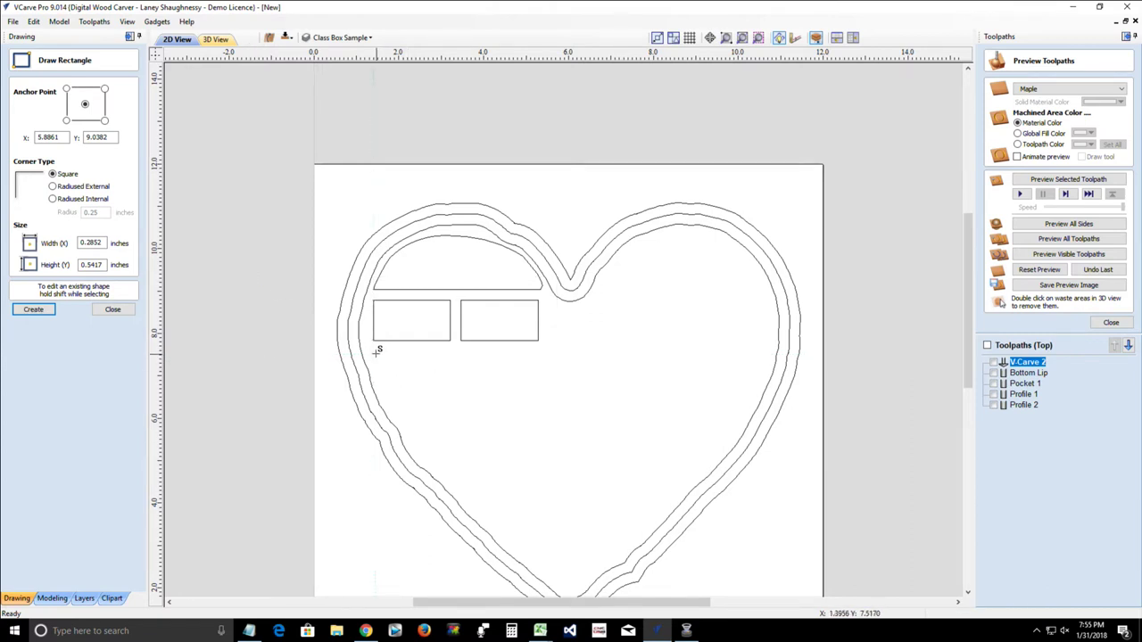
left_click_drag(383, 353, 560, 396)
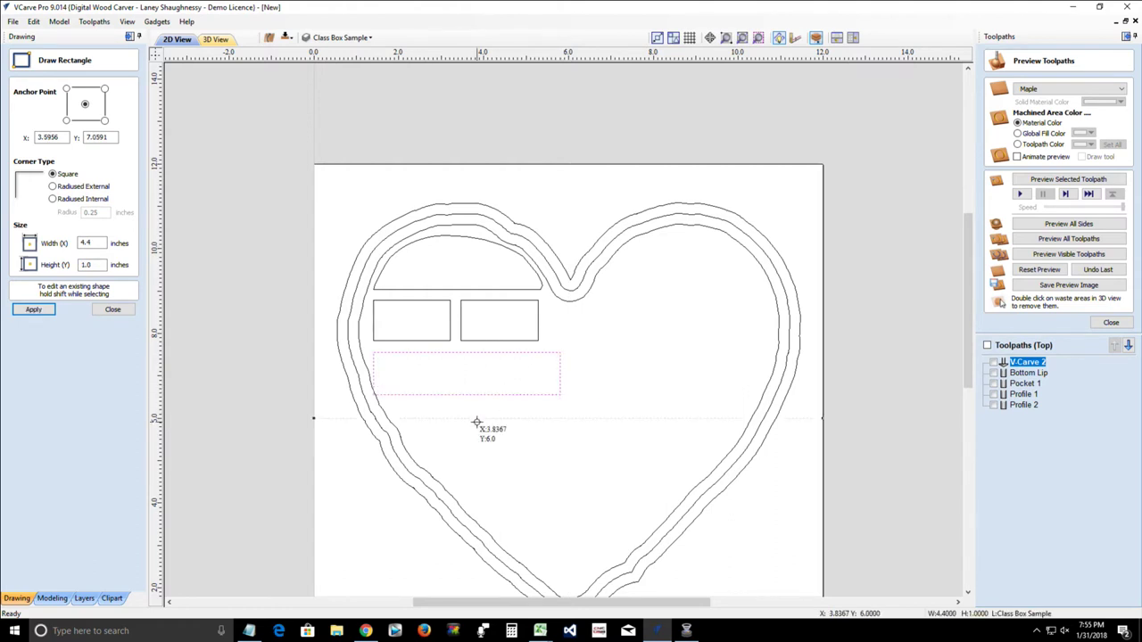
scroll(379, 370, "up", 3)
scroll(380, 370, "up", 2)
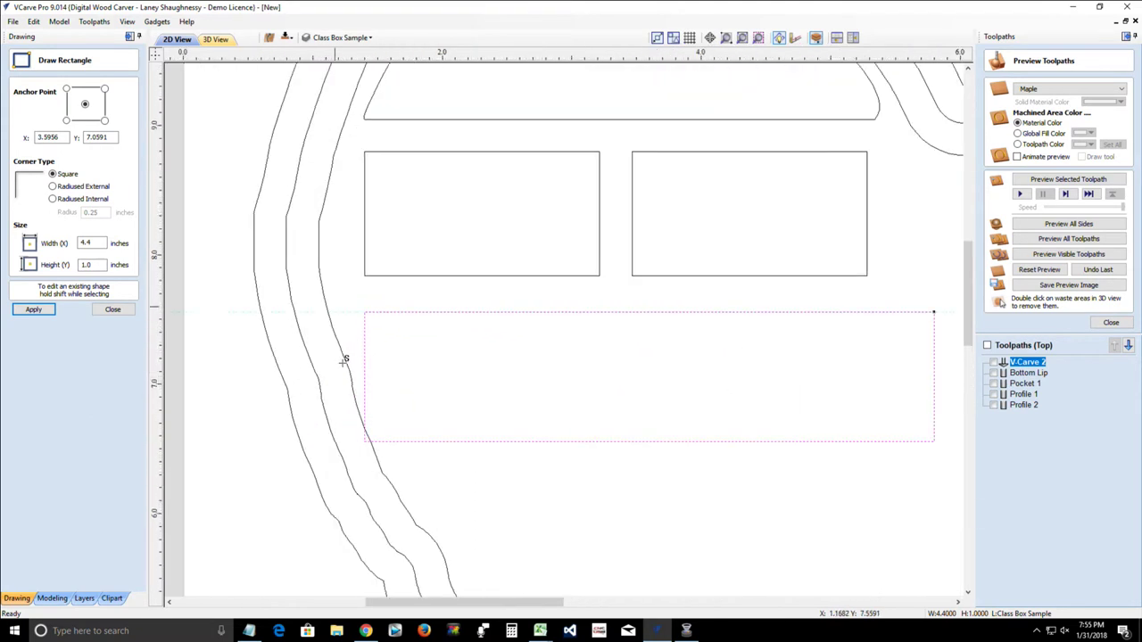
left_click(103, 310)
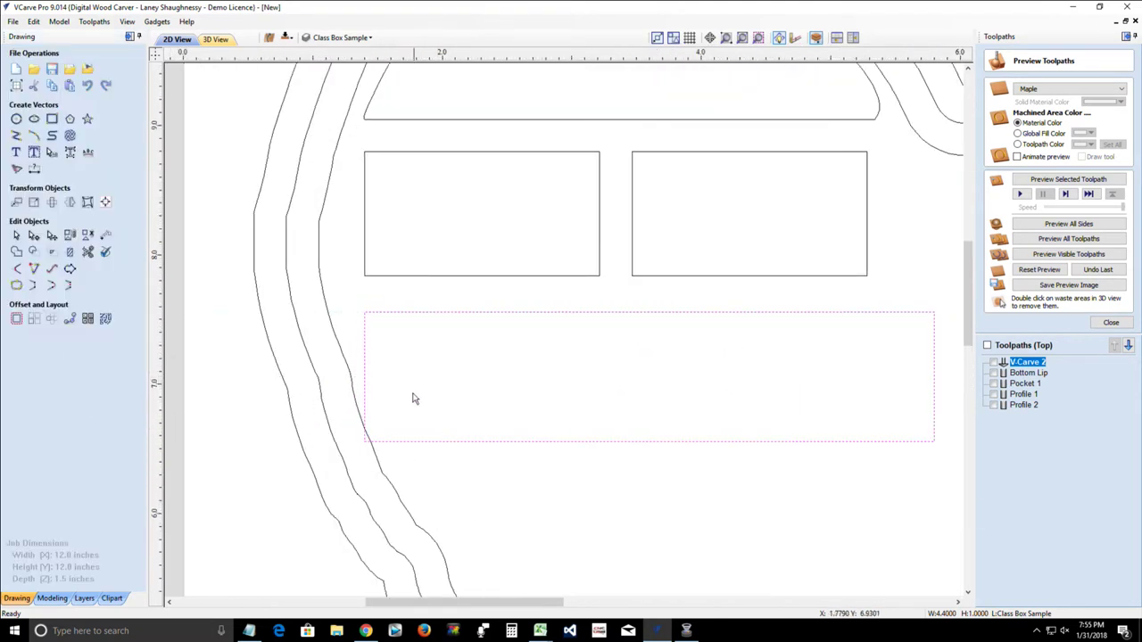
Step: Align the wide rectangle's top flush against the bottom of the panels above
left_click(475, 312)
left_click(483, 275, "shift")
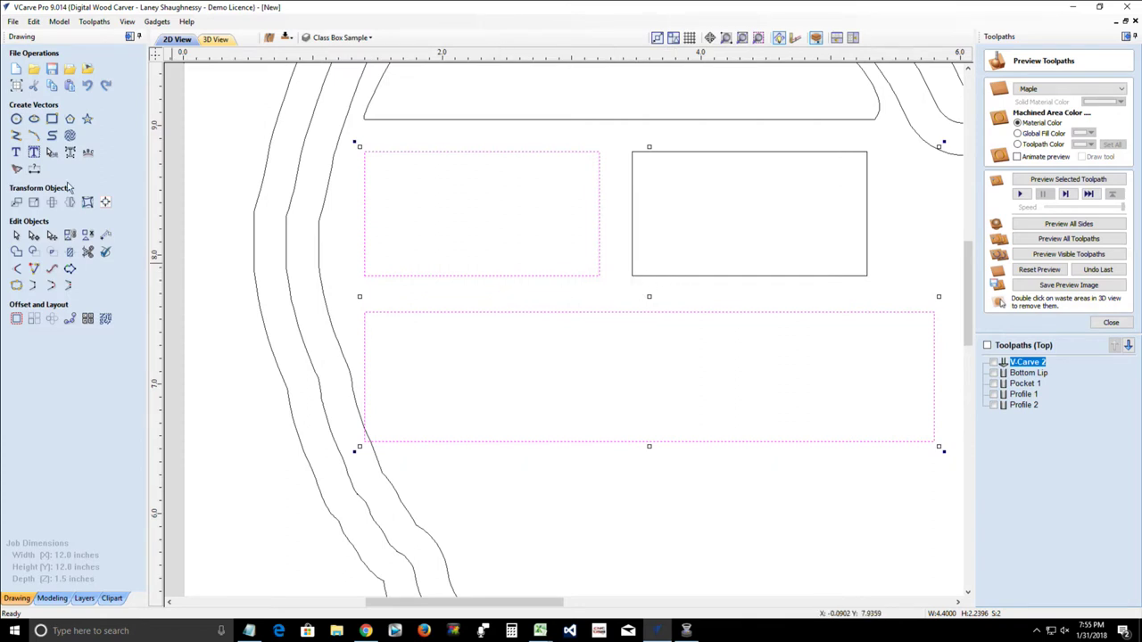
left_click(105, 202)
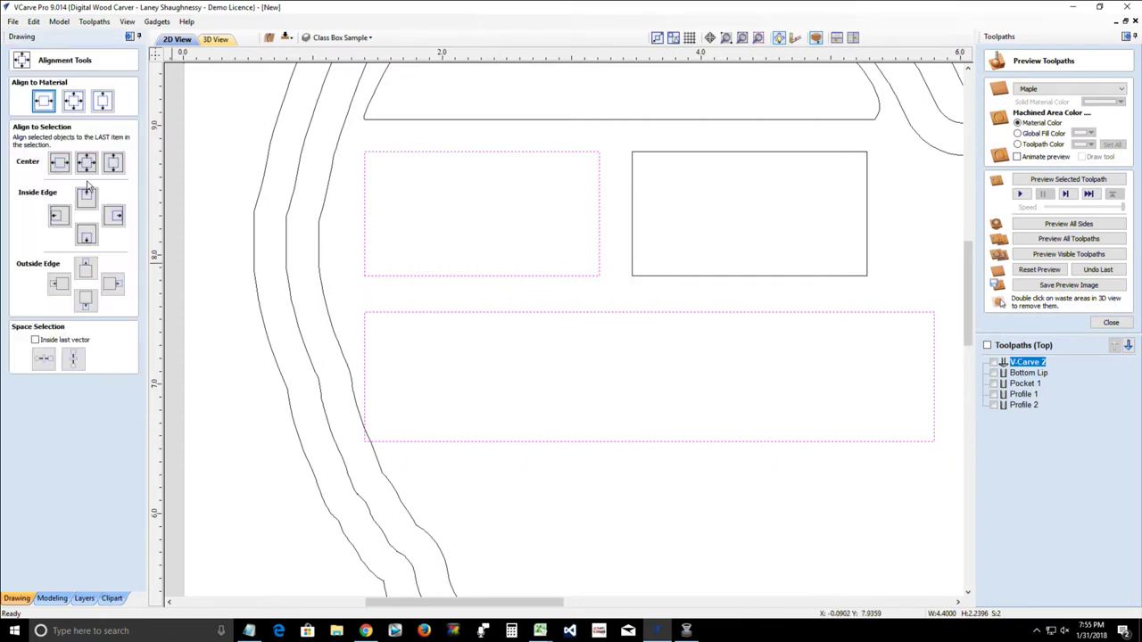
left_click(86, 301)
left_click(574, 494)
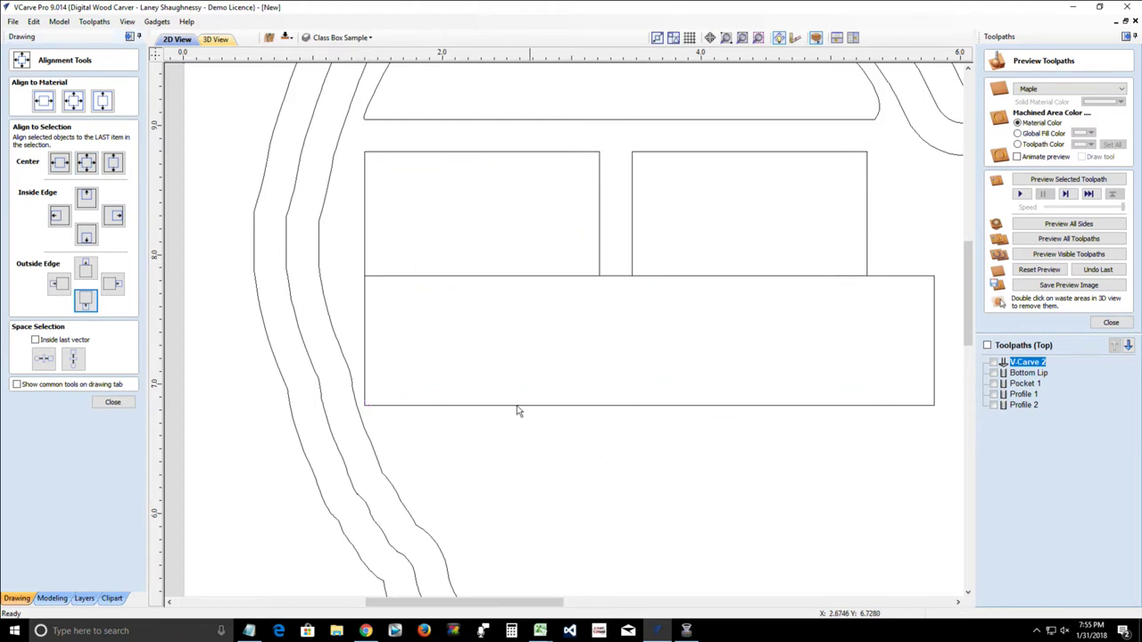
left_click(516, 406)
left_click(112, 401)
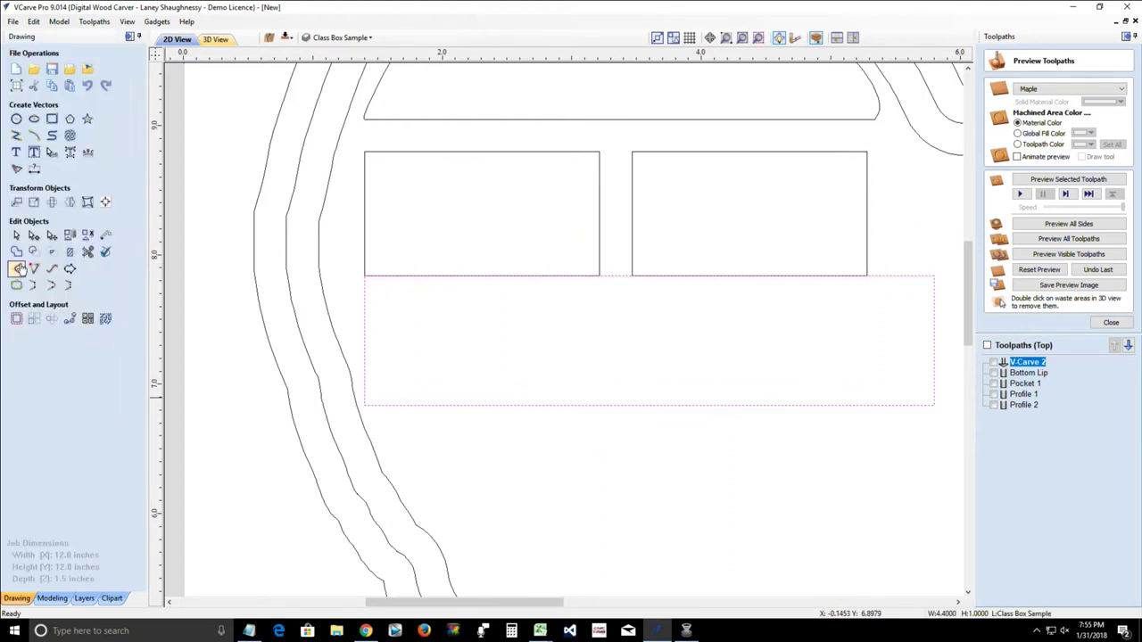
Step: Move the wide rectangle 0.25 inch down to open a gap below the panels
left_click(17, 204)
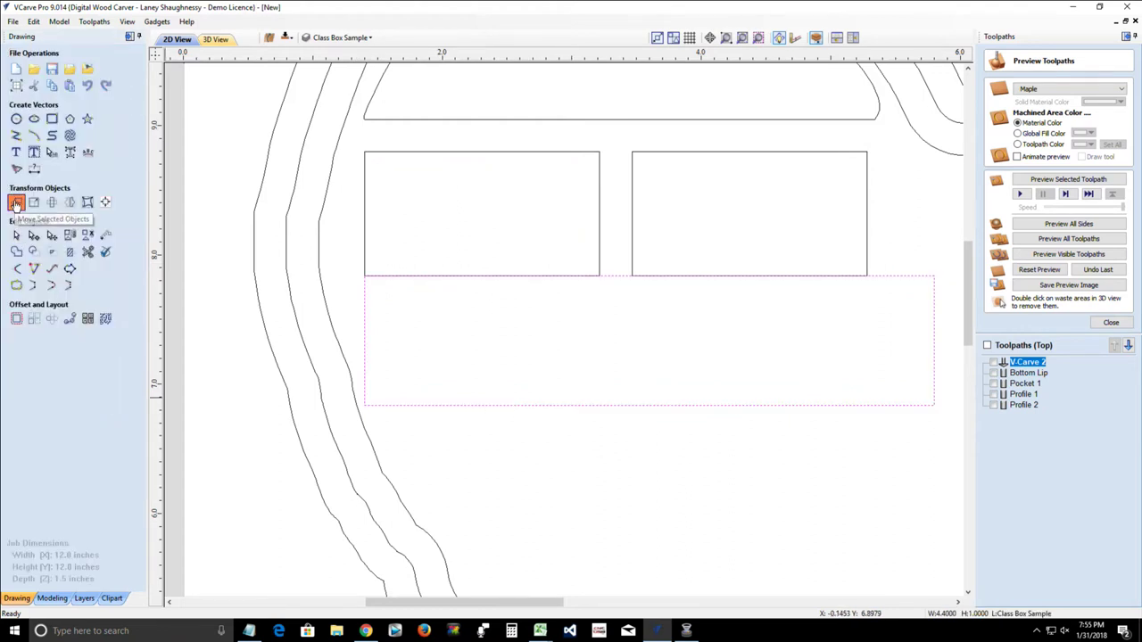
key("Tab")
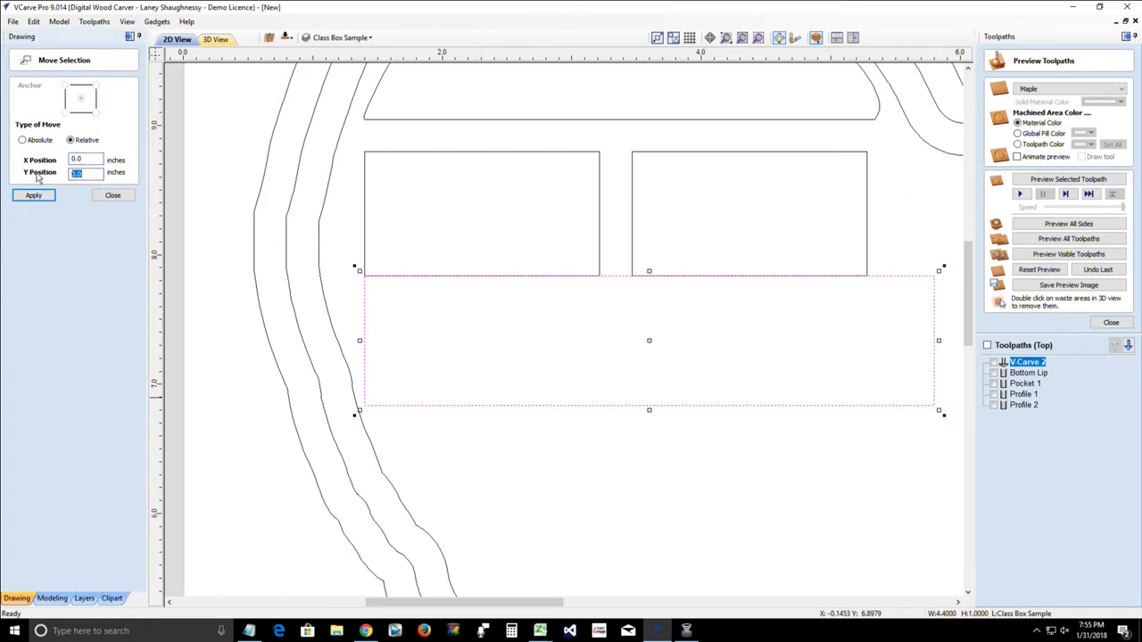
type("-0.25")
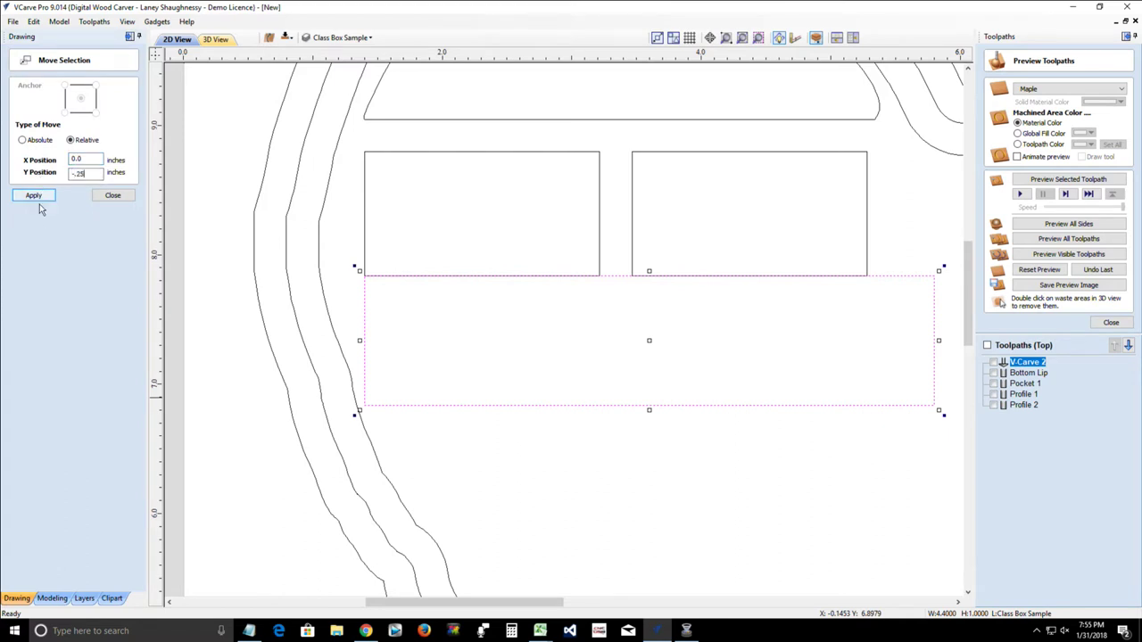
left_click(33, 195)
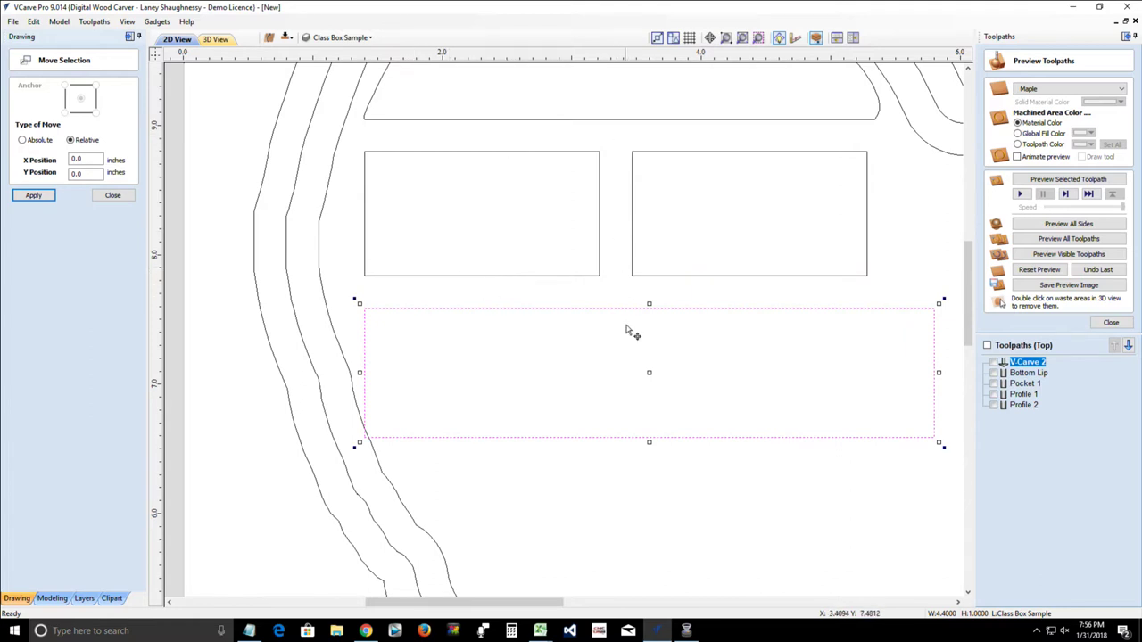
scroll(628, 353, "down", 3)
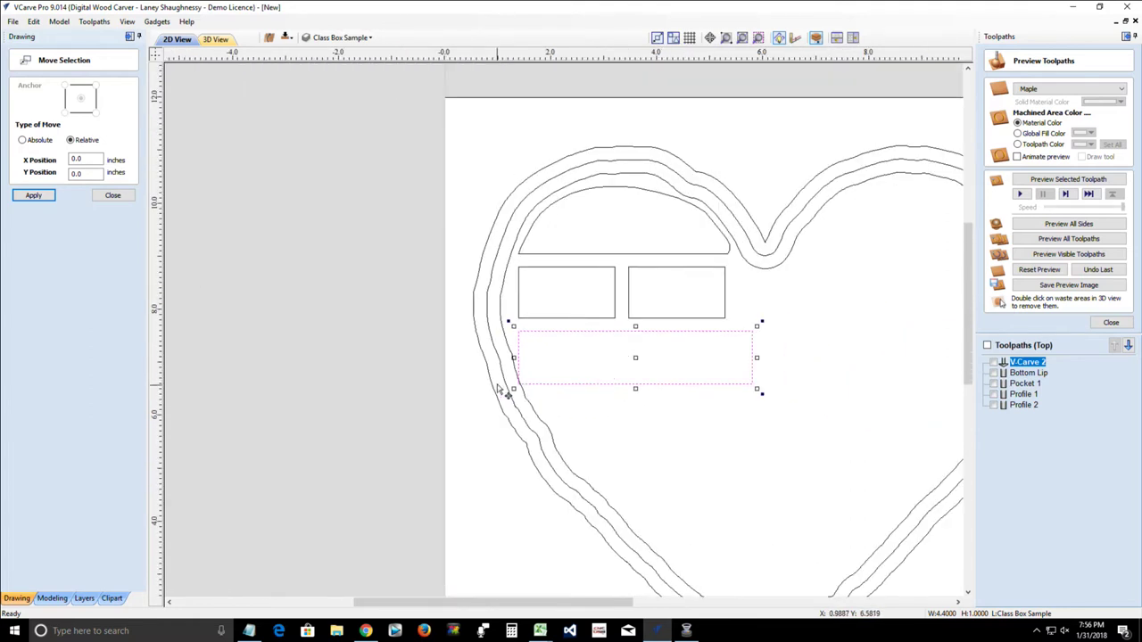
scroll(507, 391, "up", 3)
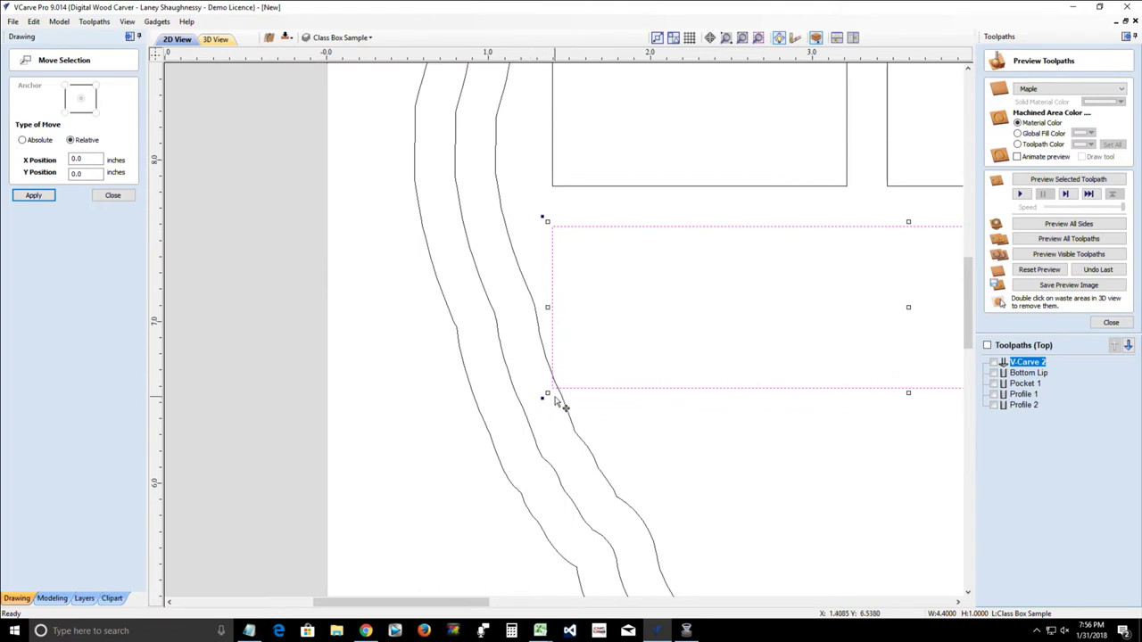
left_click(113, 197)
Step: Delete the wide rectangle's lower-left corner node
left_click(33, 236)
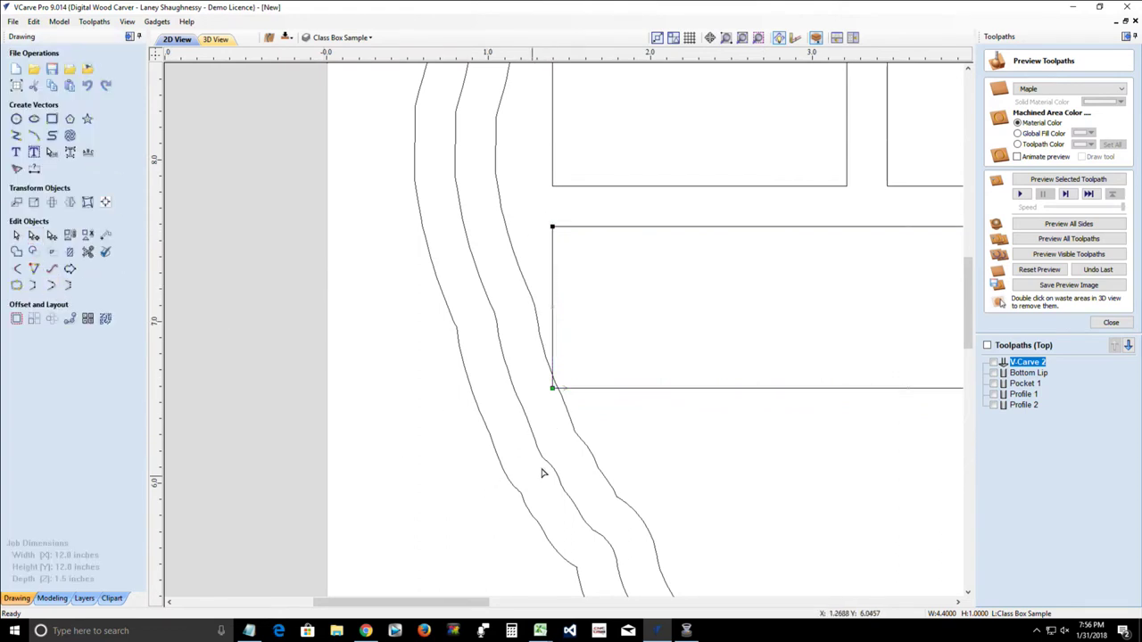
right_click(552, 388)
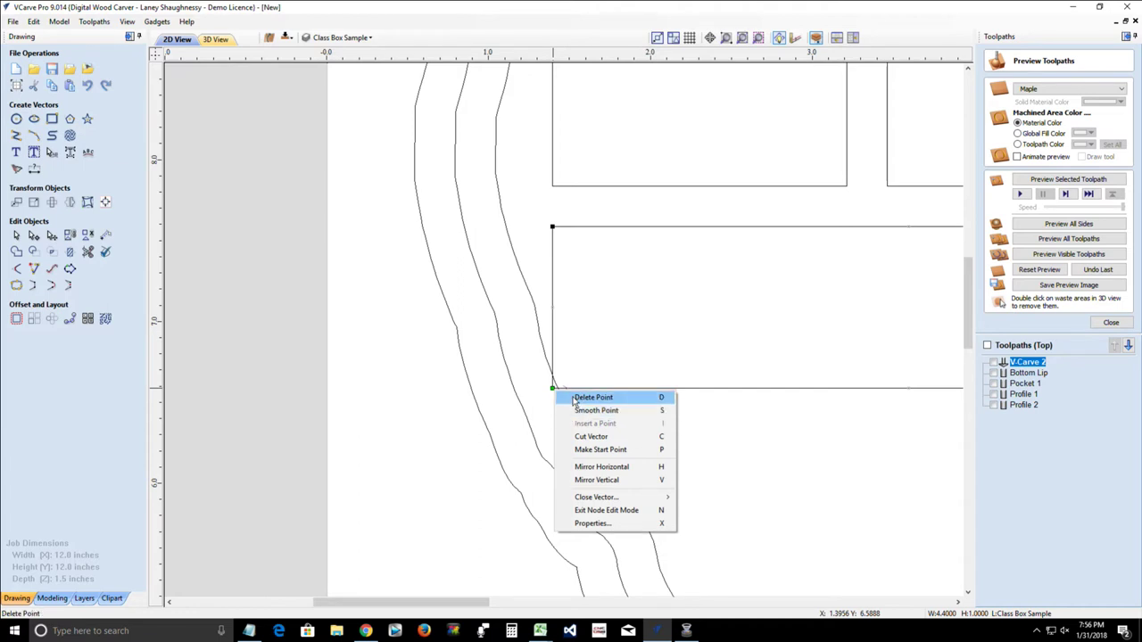
left_click(593, 397)
scroll(624, 423, "down", 3)
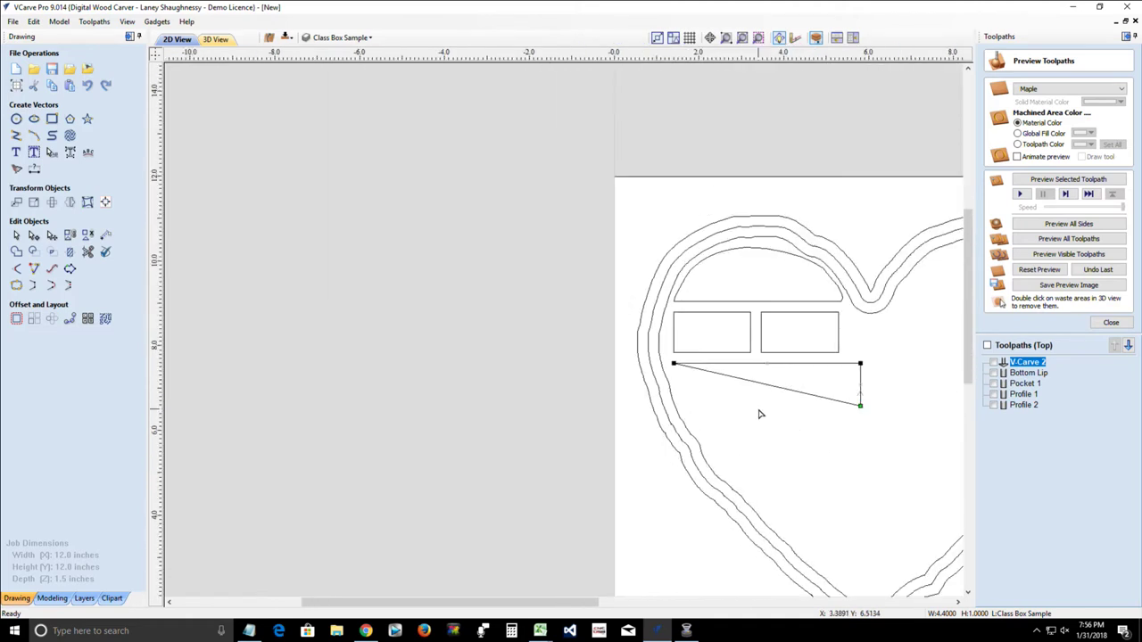
scroll(760, 412, "down", 3)
scroll(776, 437, "up", 2)
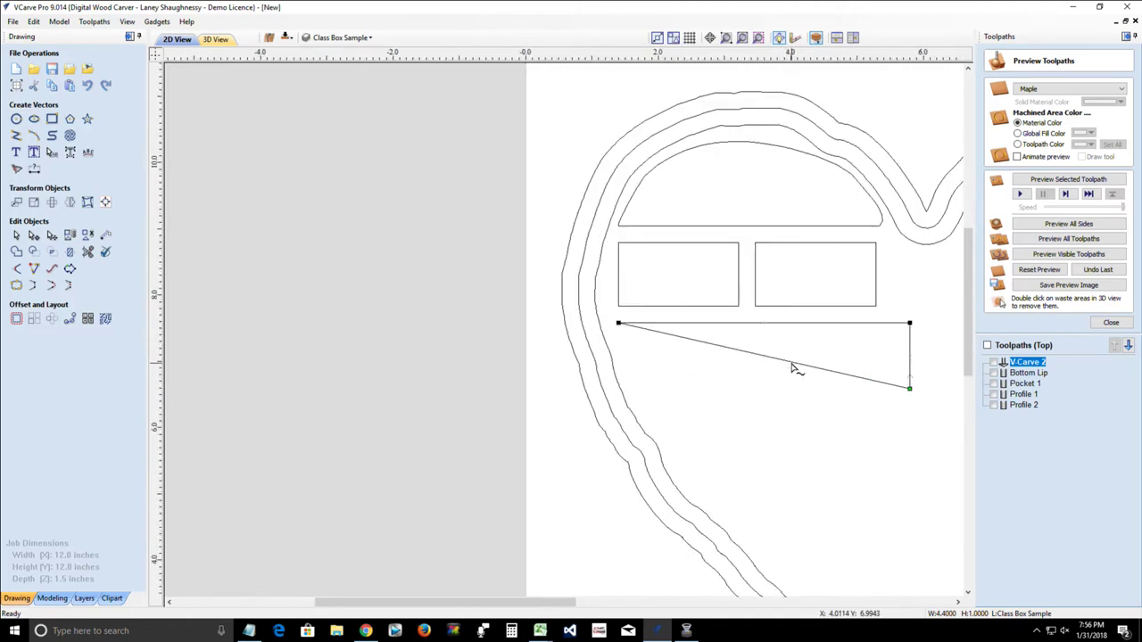
Step: Curve the diagonal span into a downward-bowing bottom following the heart's tapering outline
right_click(792, 367)
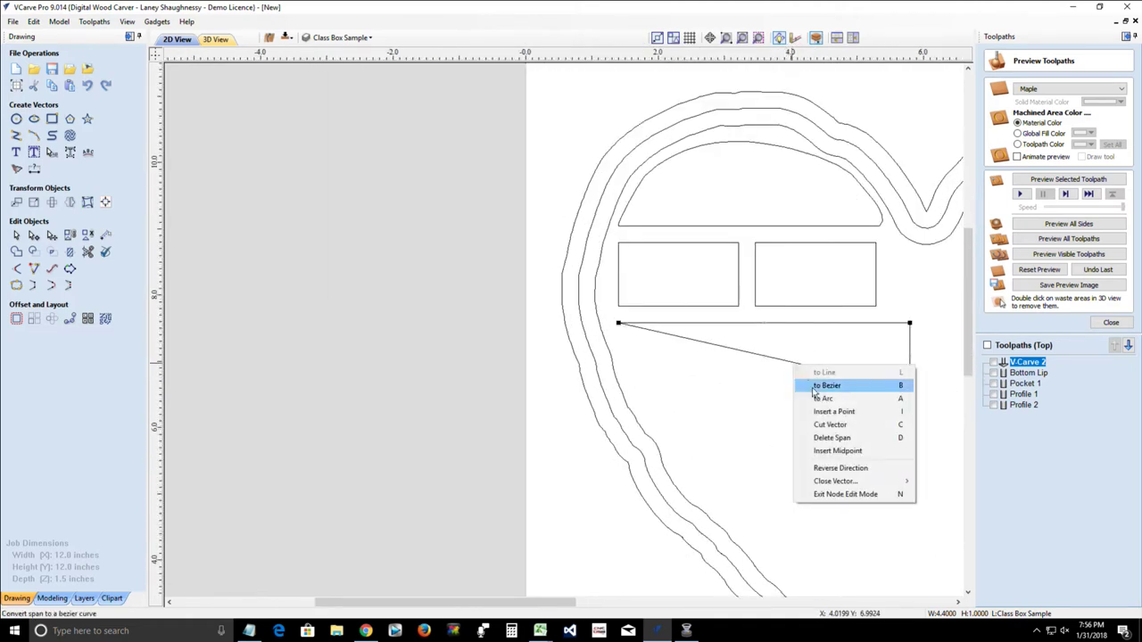
left_click(826, 385)
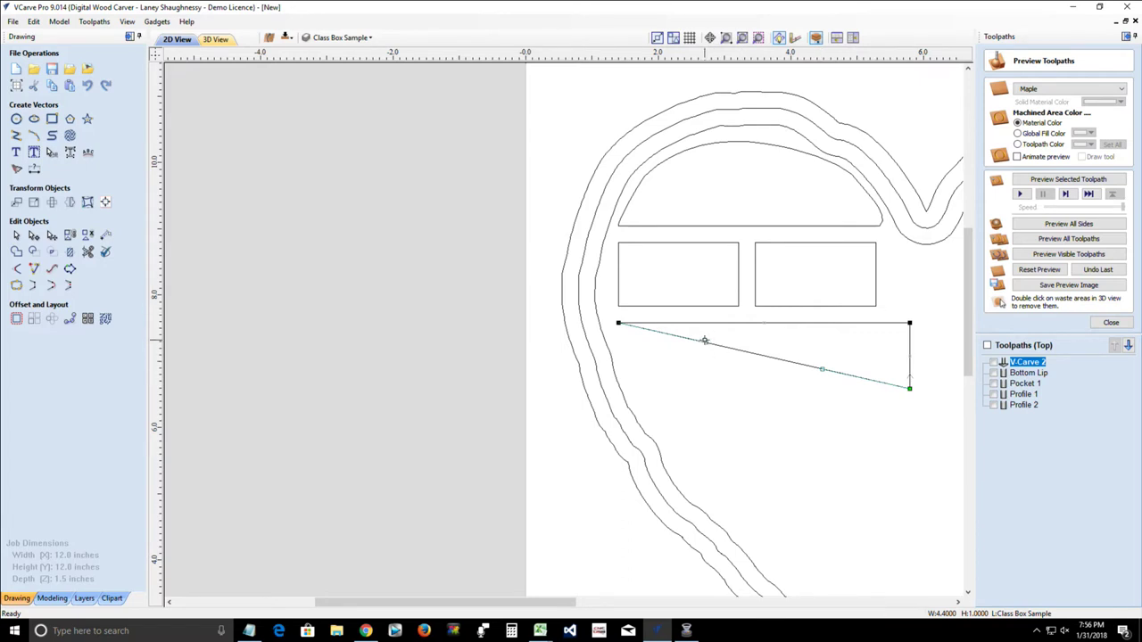
left_click_drag(697, 362, 624, 400)
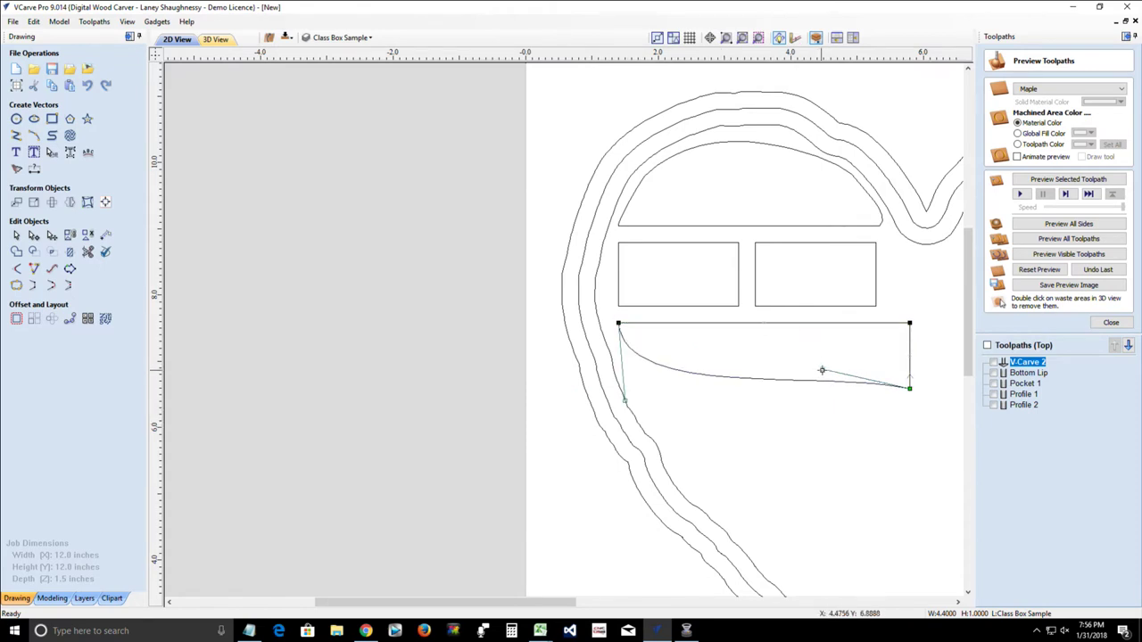
left_click_drag(821, 369, 815, 434)
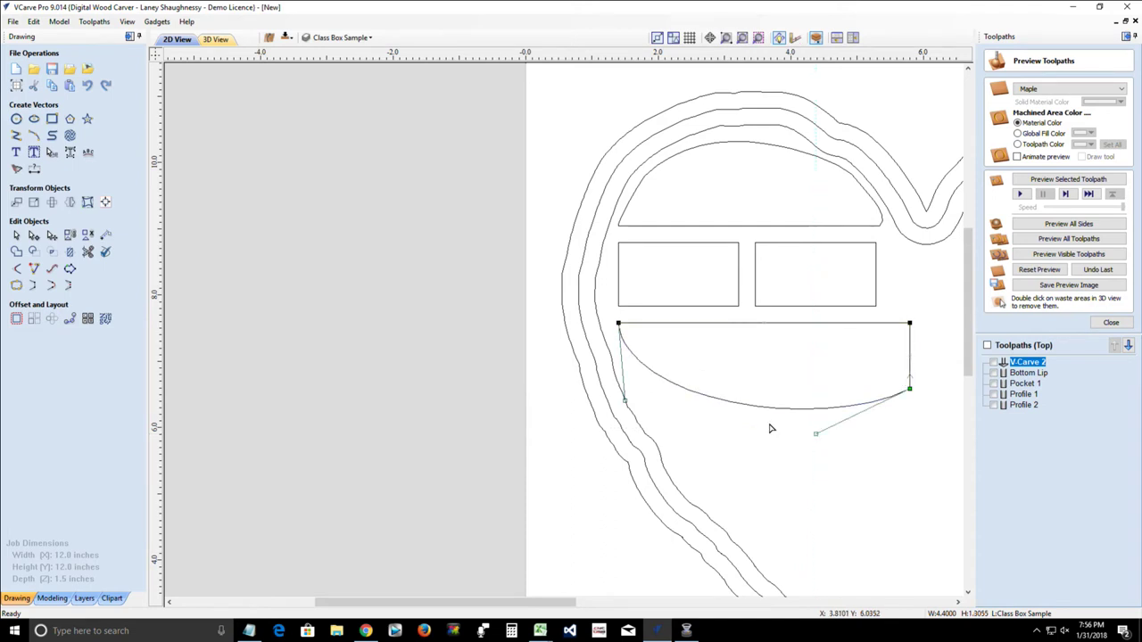
left_click_drag(624, 399, 629, 461)
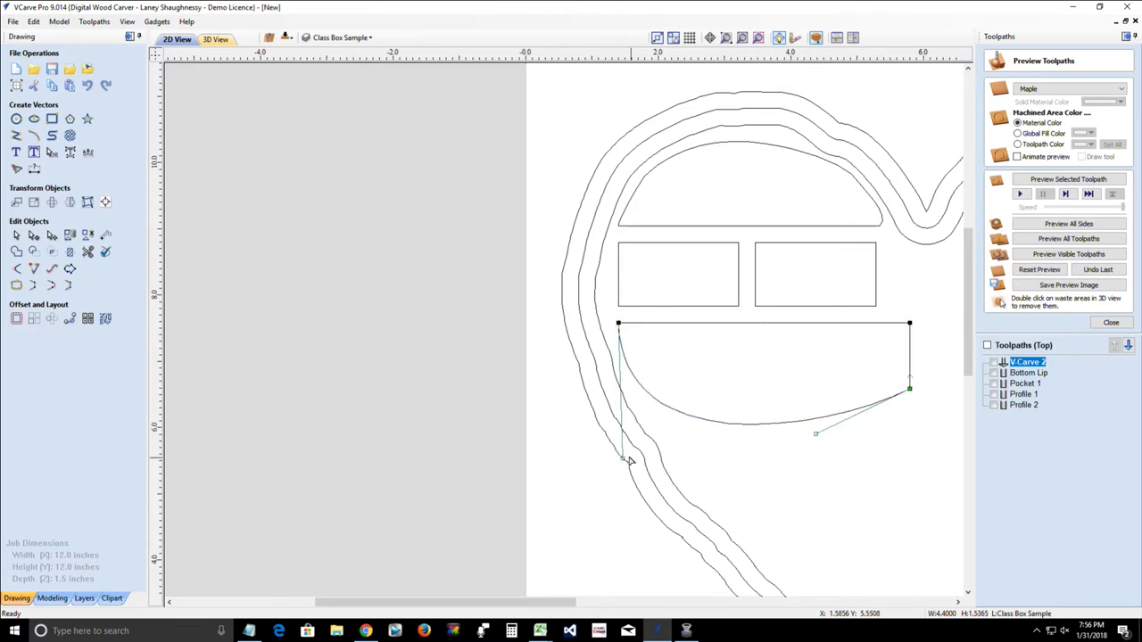
left_click(800, 496)
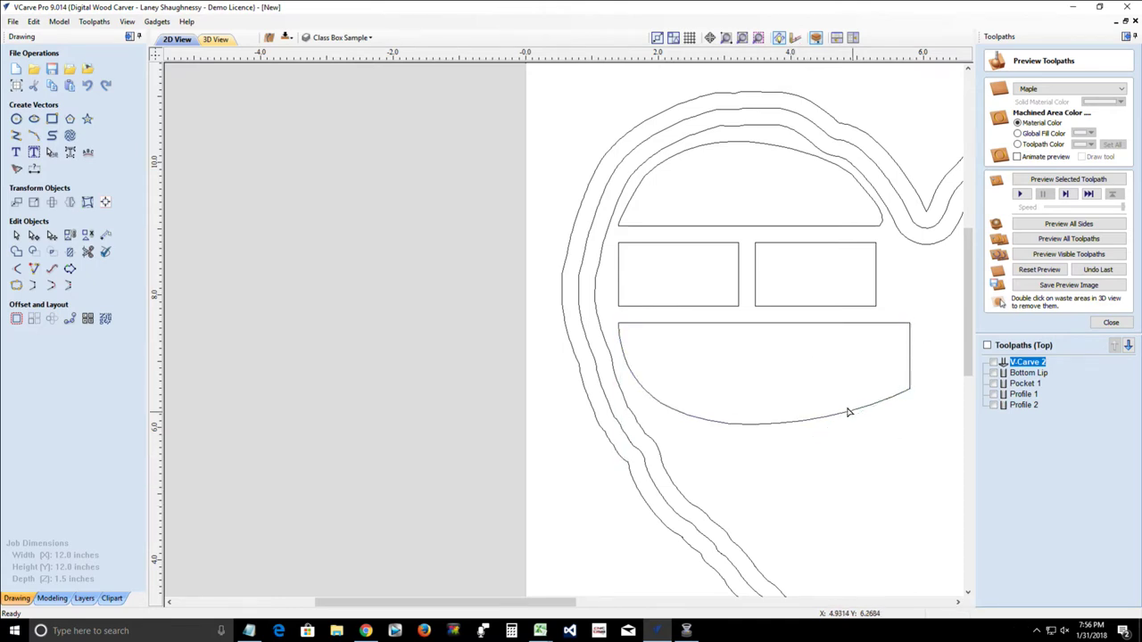
scroll(820, 401, "down", 3)
scroll(812, 449, "up", 2)
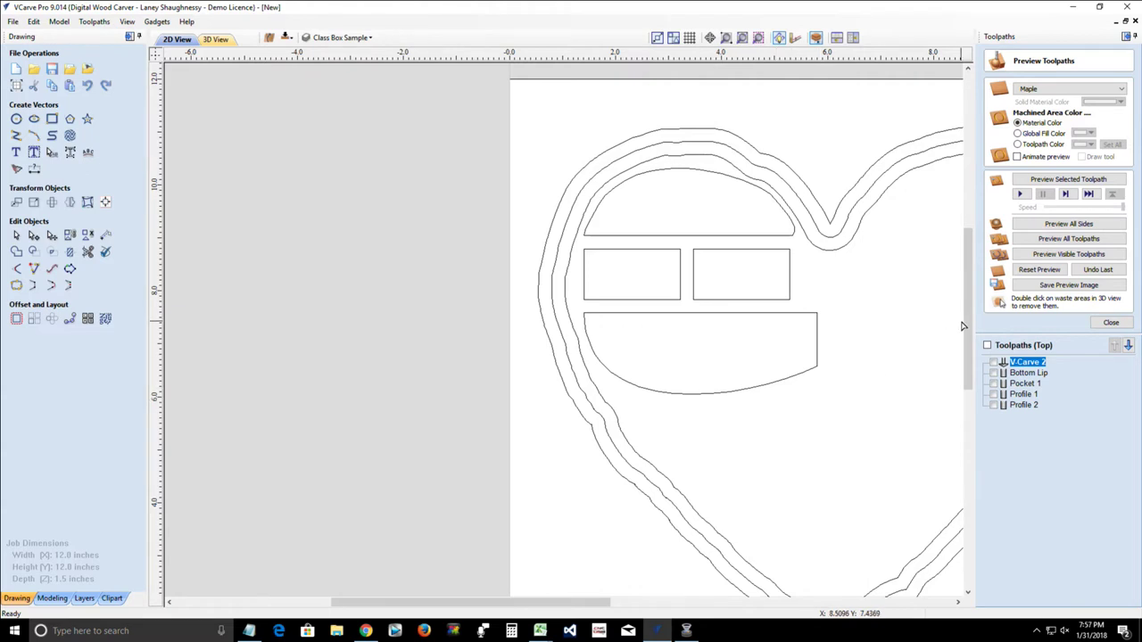
Step: Draw two small rectangles under the bowl, then progressively smaller ones down to a 1.09 x 0.55 inch one near the point
left_click_drag(962, 327, 964, 361)
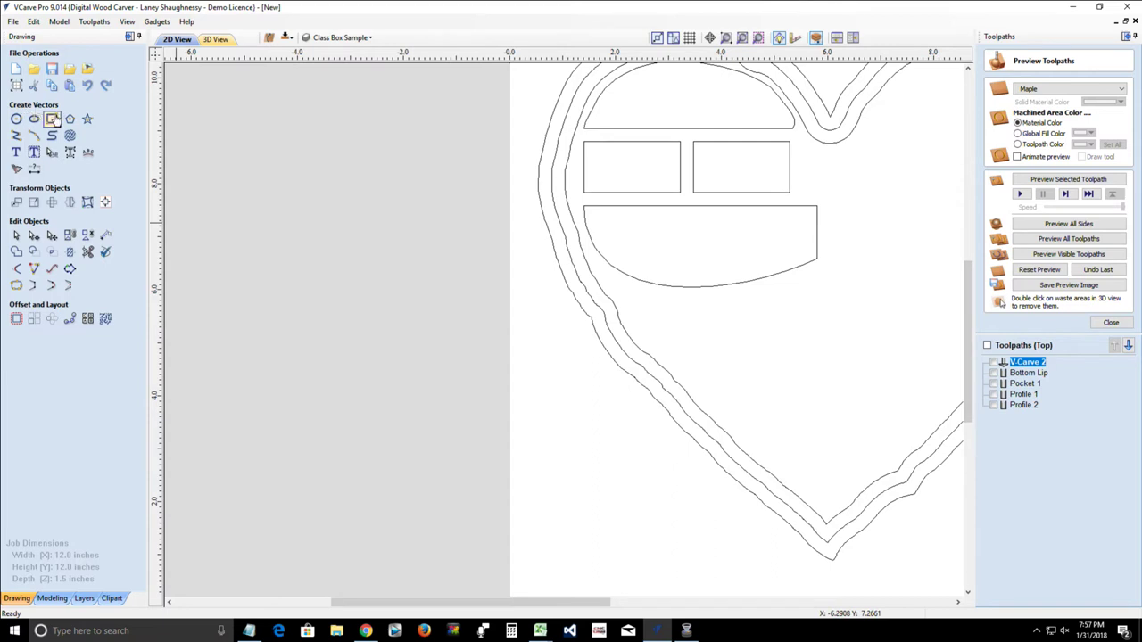
left_click(51, 118)
left_click_drag(613, 303, 732, 349)
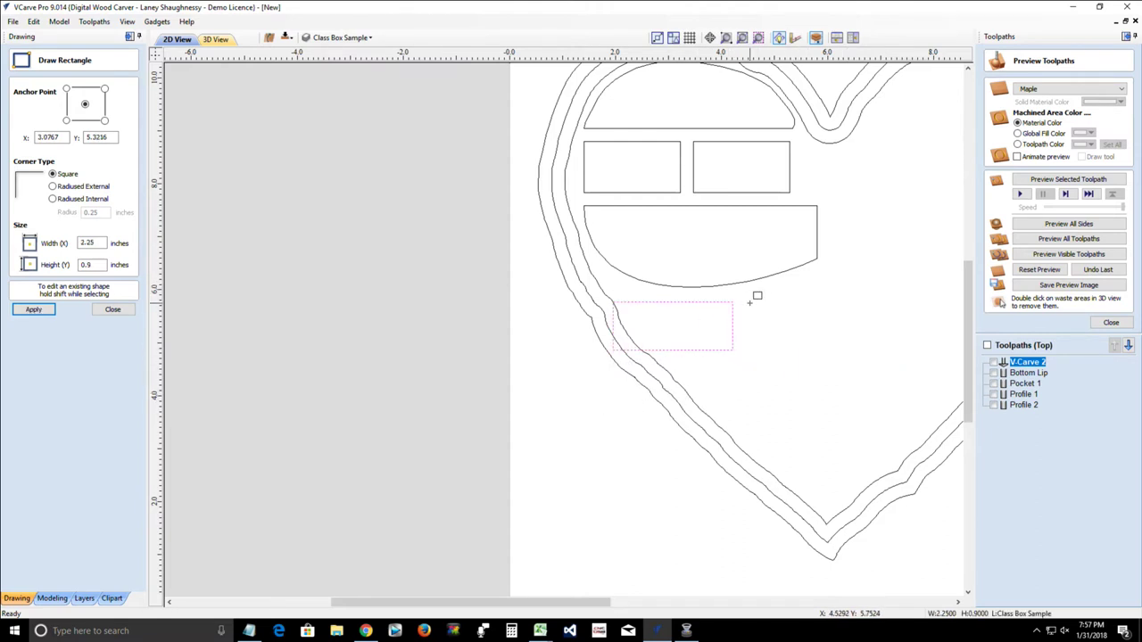
left_click_drag(750, 302, 822, 349)
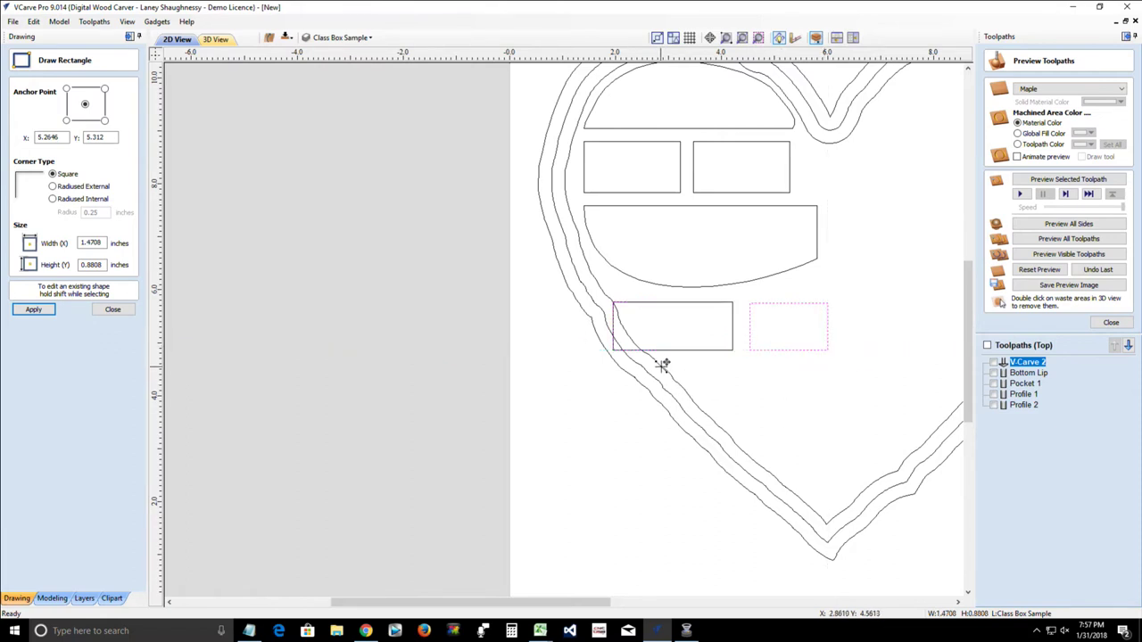
left_click_drag(658, 373, 826, 381)
left_click_drag(825, 395, 828, 415)
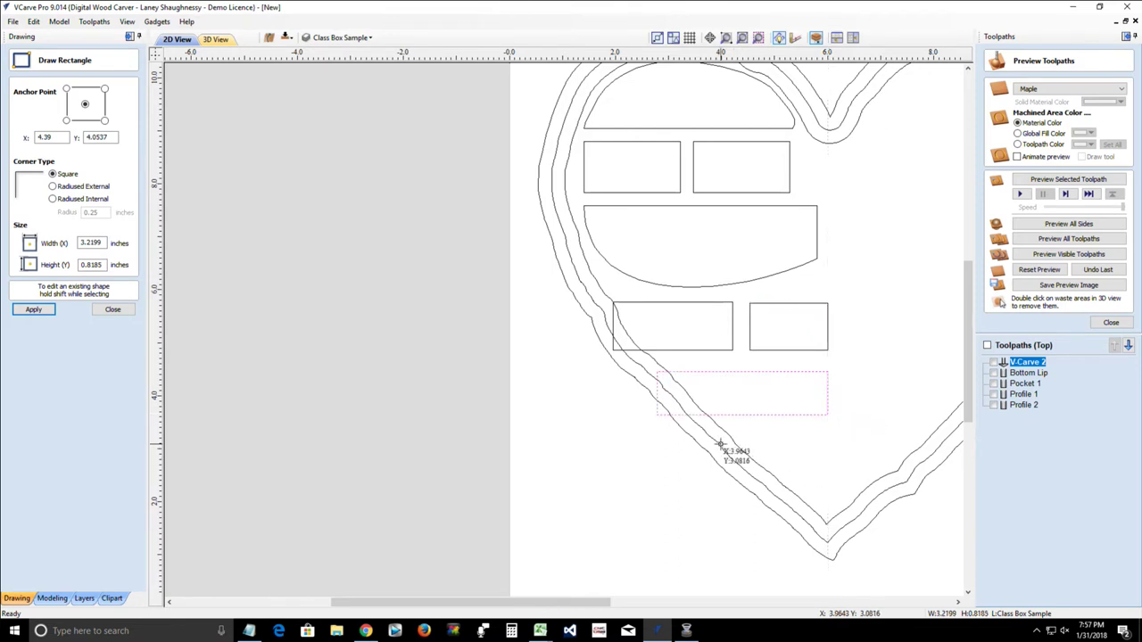
left_click_drag(720, 444, 838, 524)
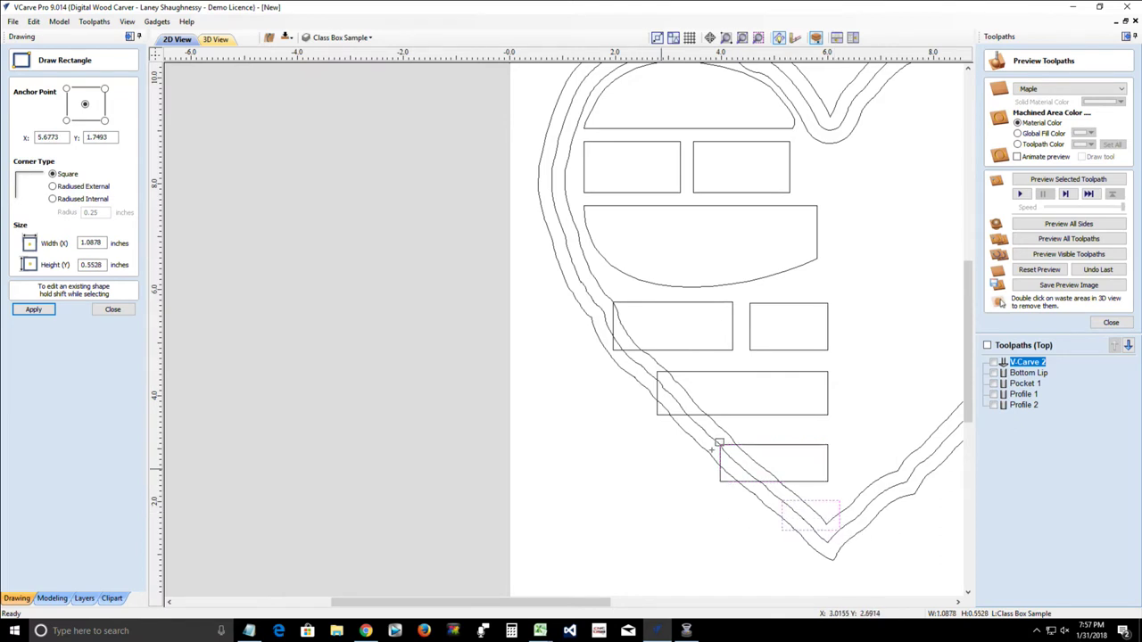
left_click(129, 314)
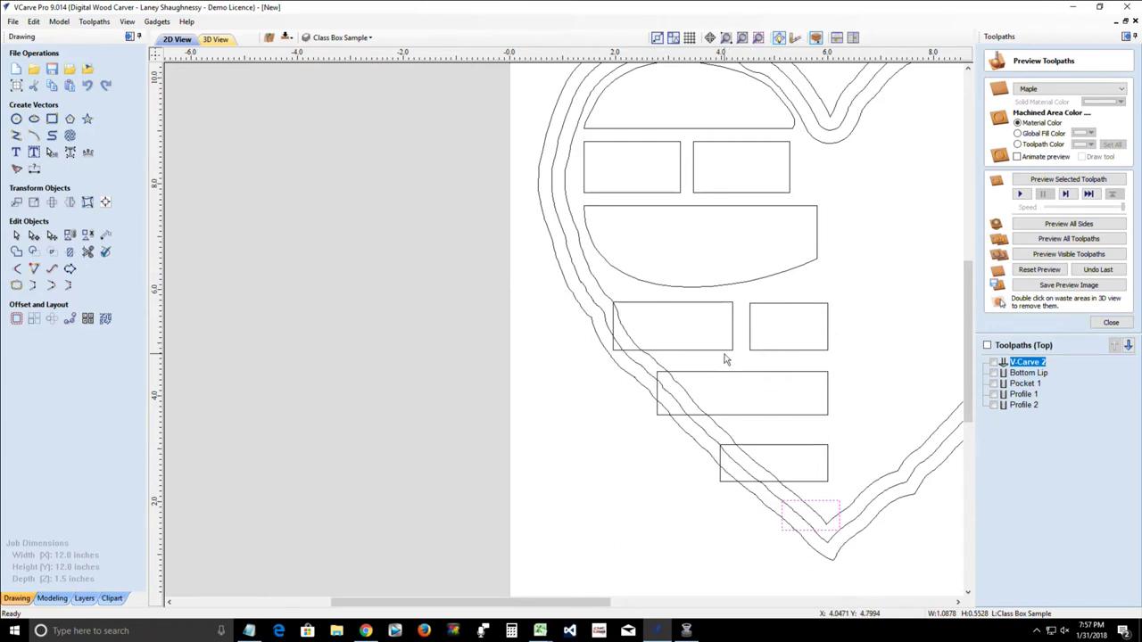
Step: Align the two small rectangles' tops to the bowl shape's bottom edge using outside-edge alignment
left_click(704, 307)
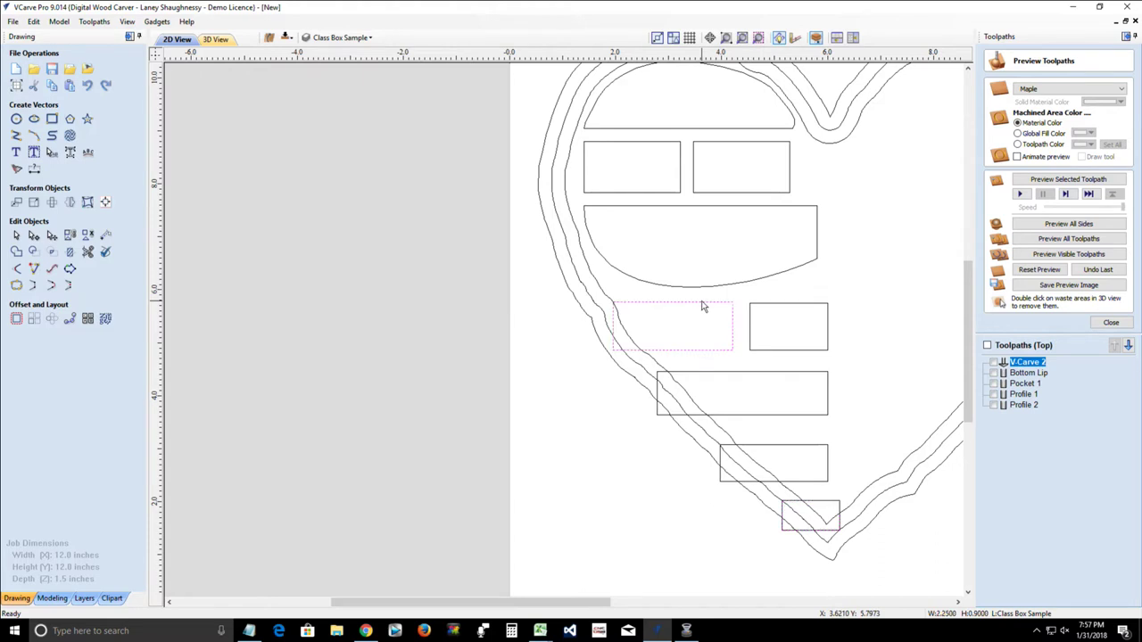
left_click(761, 309, "shift")
left_click(696, 289, "shift")
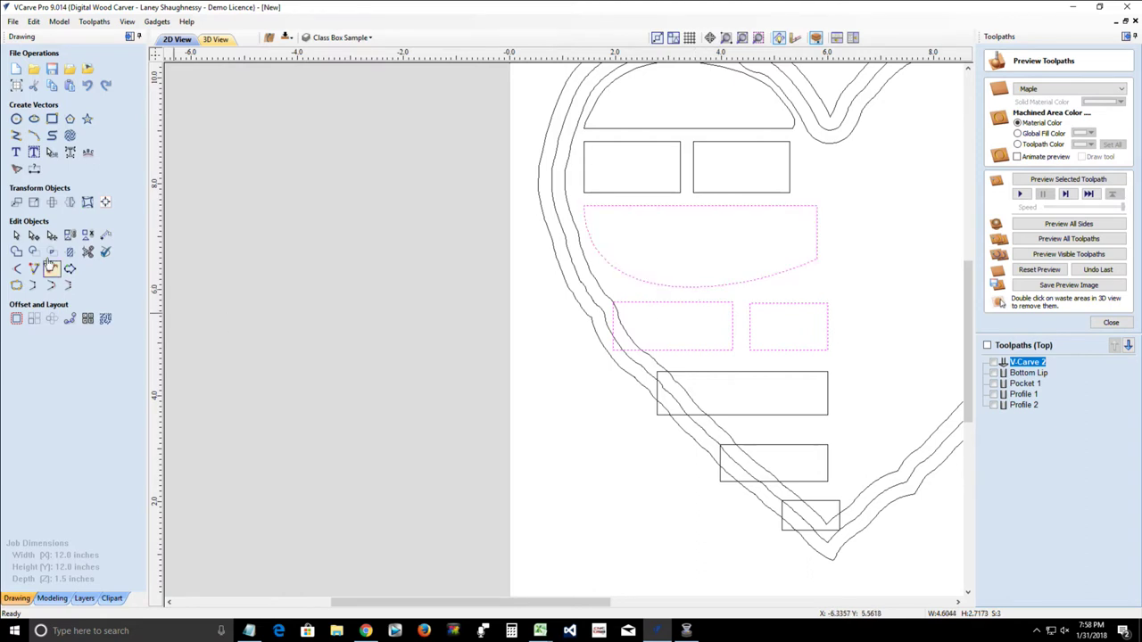
left_click(105, 201)
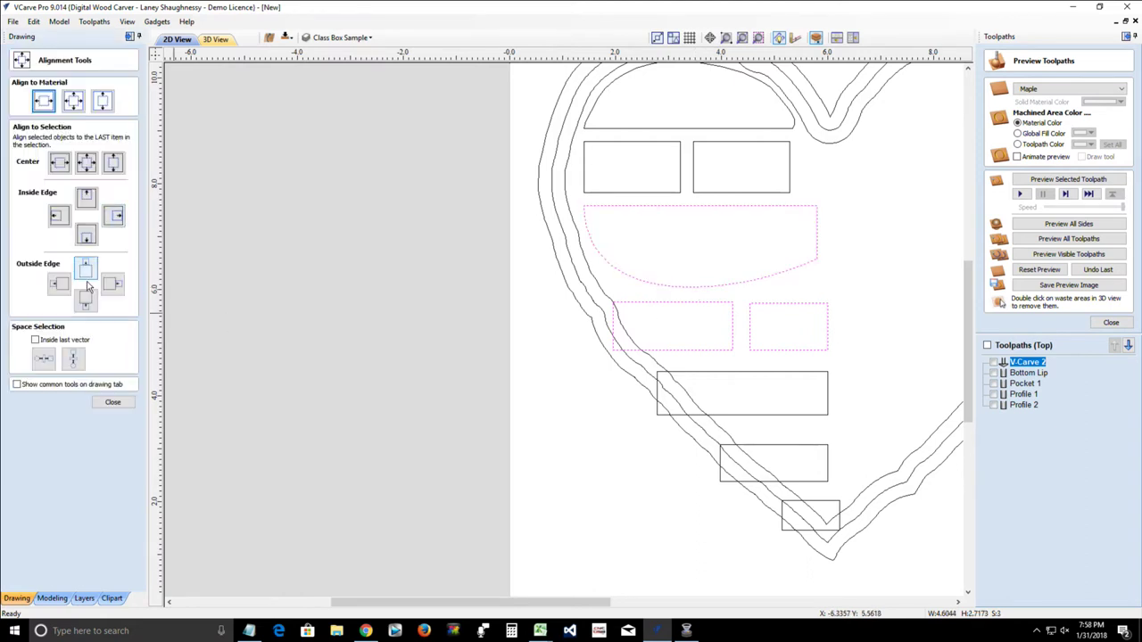
left_click(85, 300)
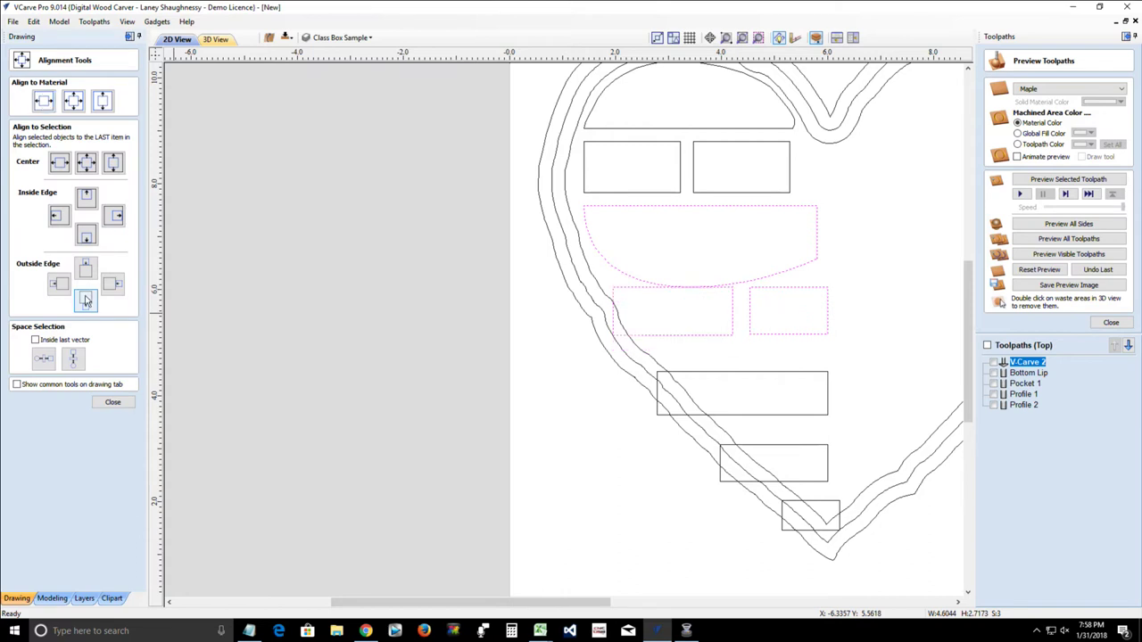
left_click(112, 403)
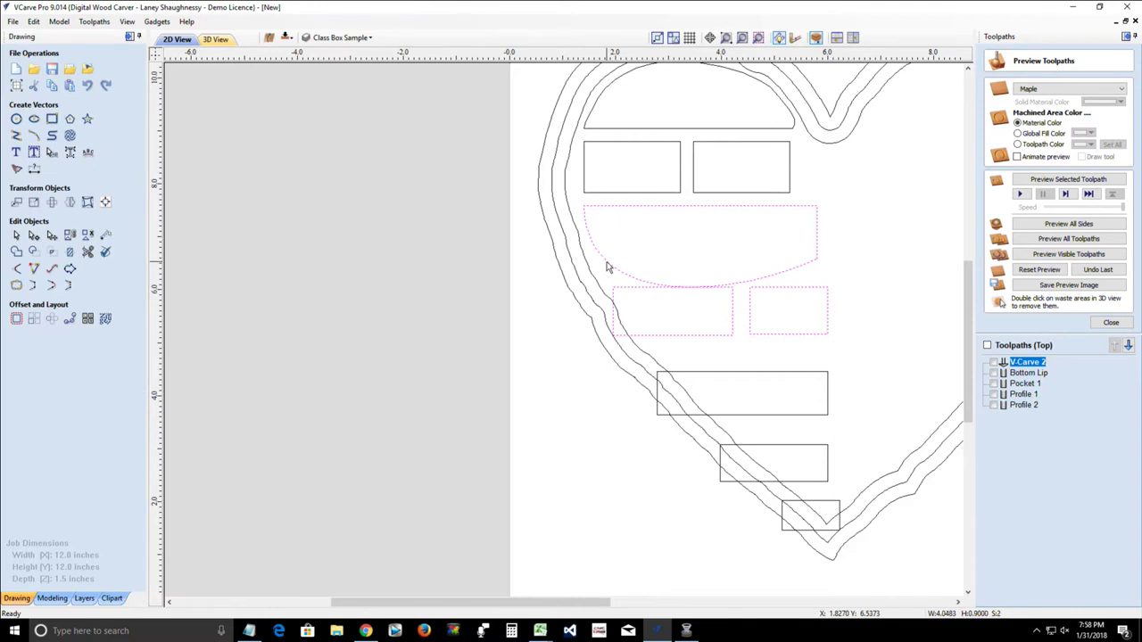
Step: Move the two small rectangles down by Y -0.25 inches
left_click(606, 269, "shift")
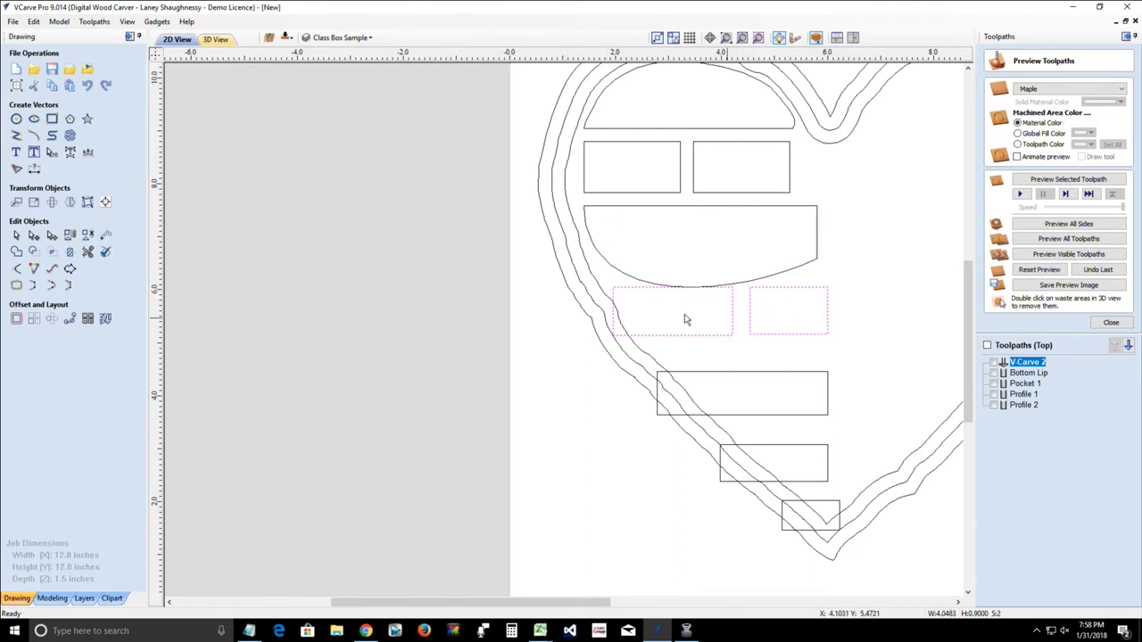
left_click(17, 203)
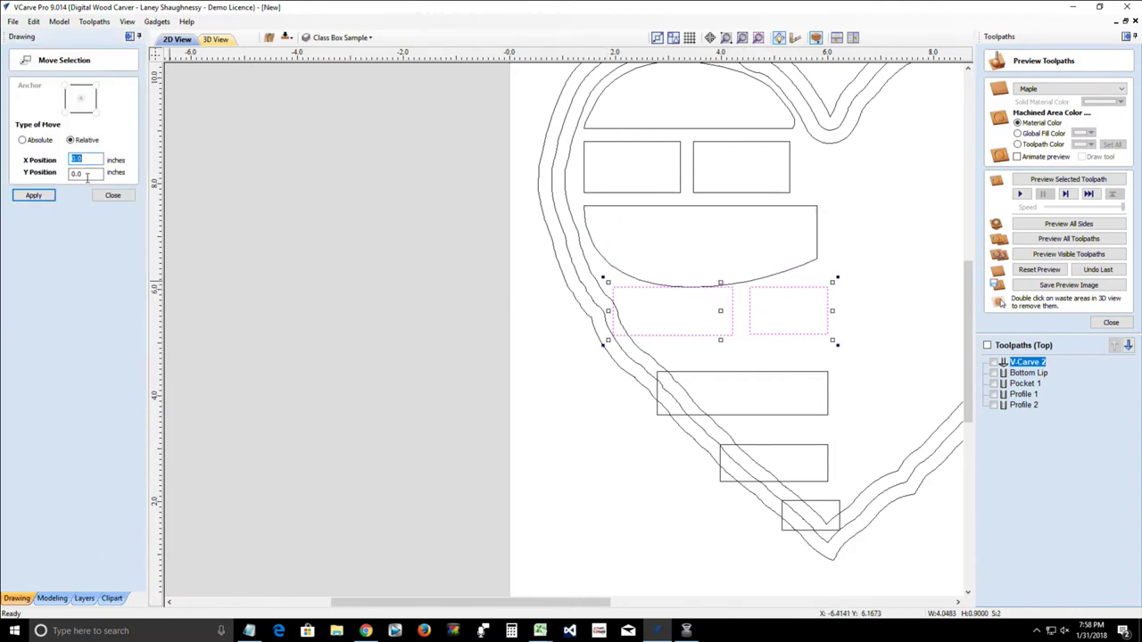
left_click_drag(87, 173, 18, 175)
left_click(33, 195)
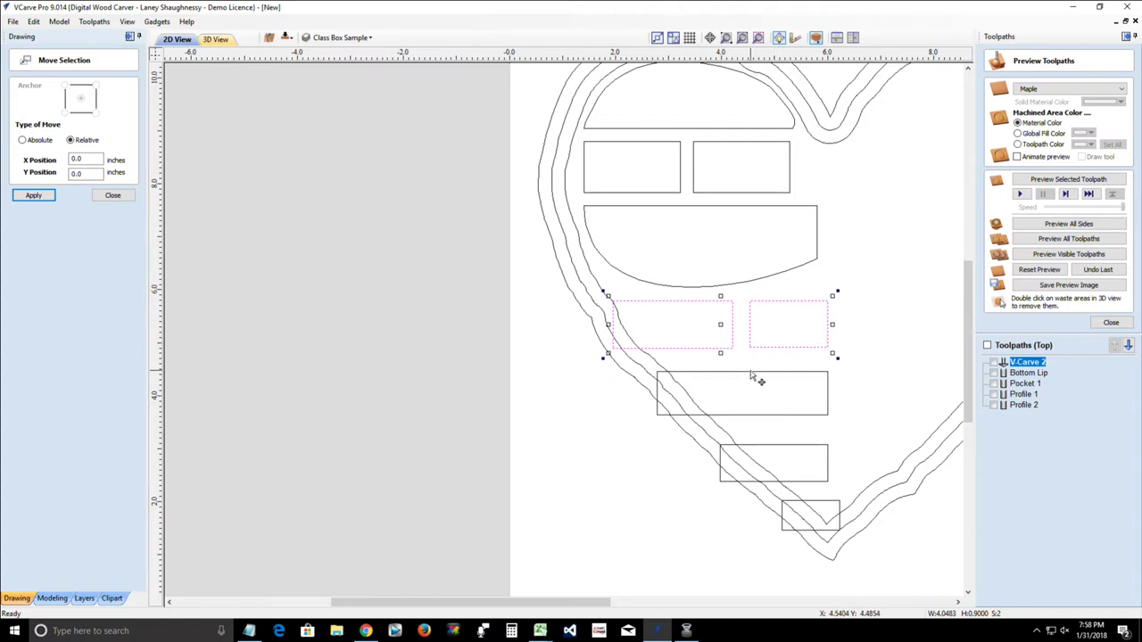
Step: Align the long brick beneath the upper-left brick, then move it down 0.25 in
left_click(752, 377)
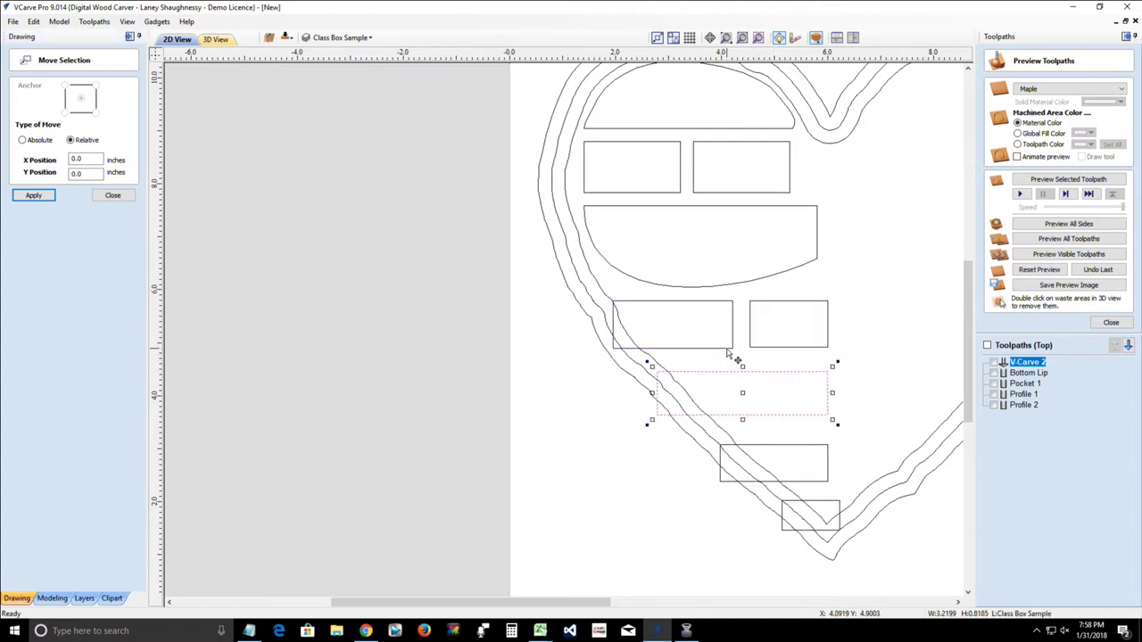
left_click(728, 349, "shift")
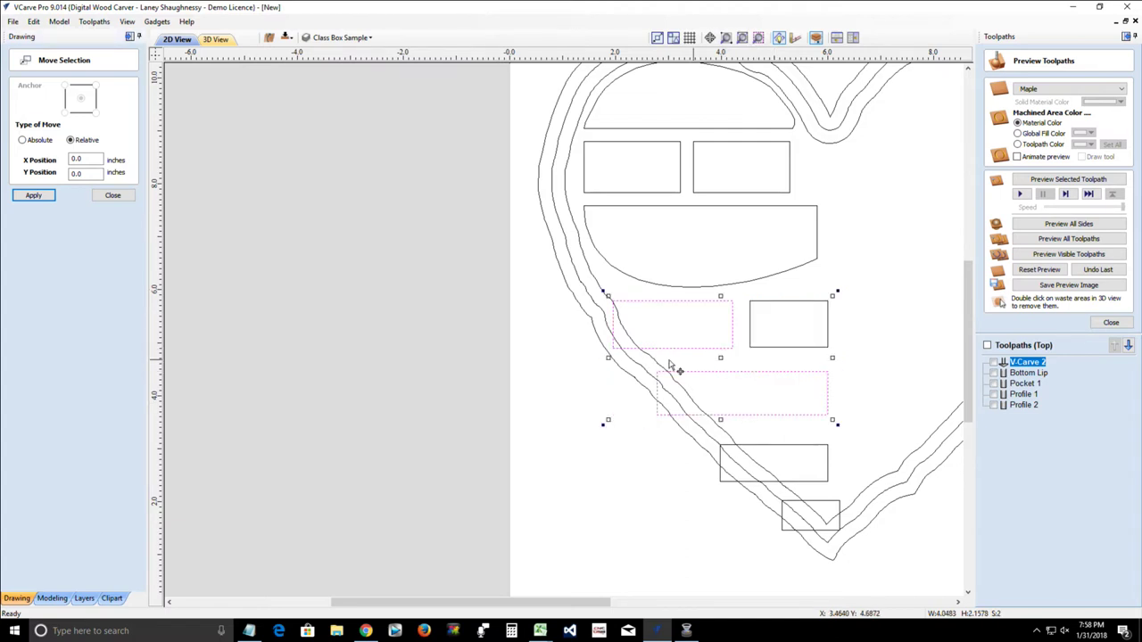
left_click(102, 196)
left_click(104, 199)
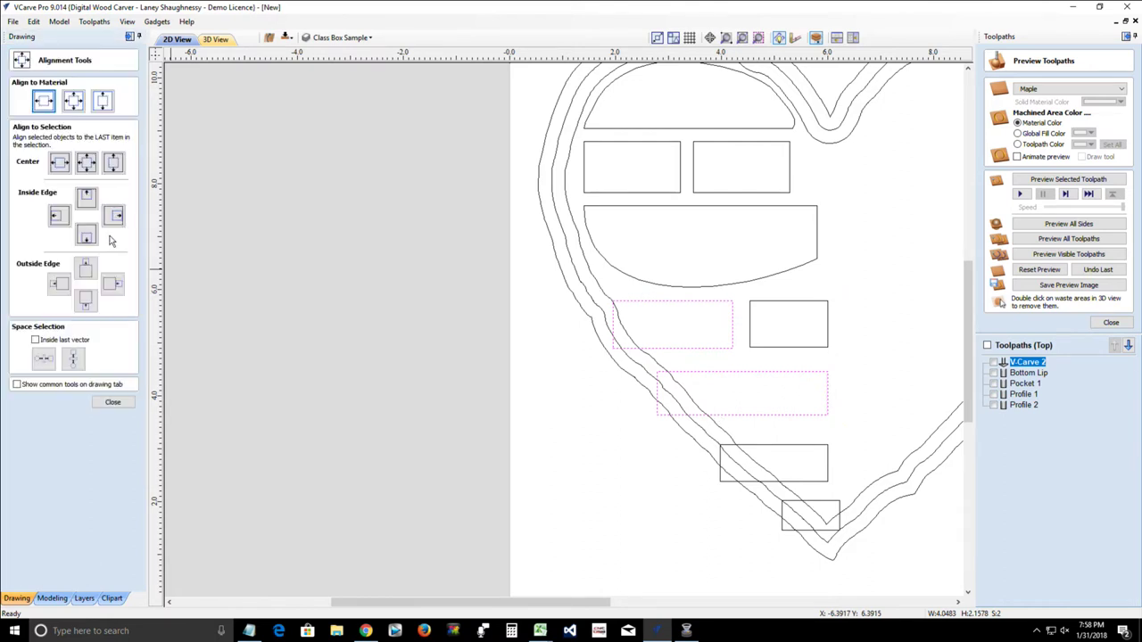
left_click(86, 300)
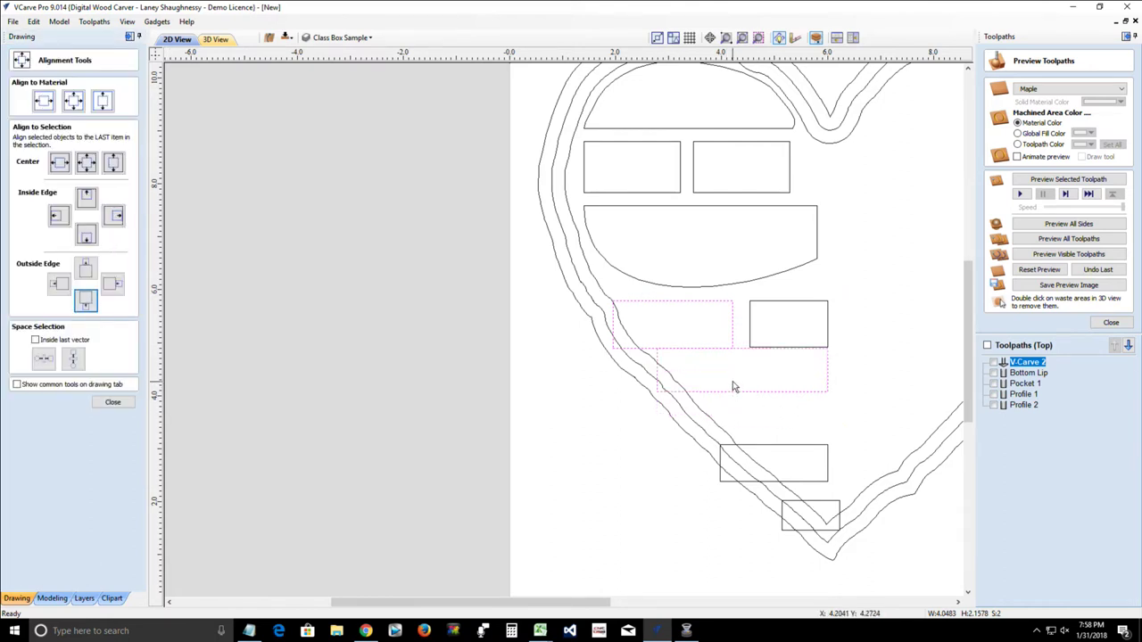
left_click(692, 302, "shift")
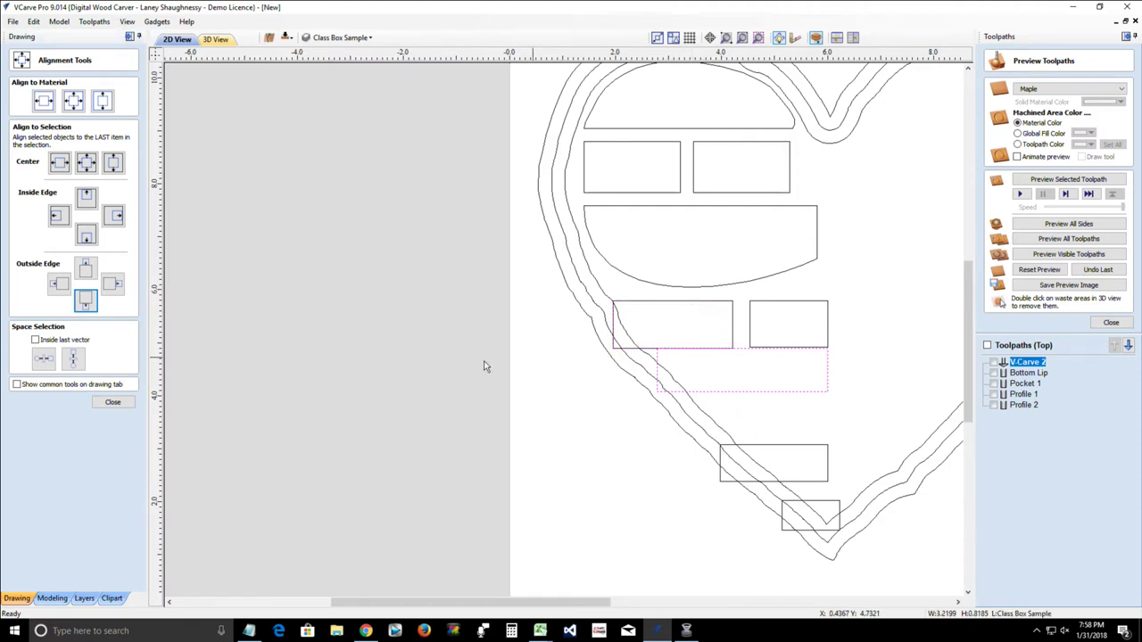
left_click(102, 403)
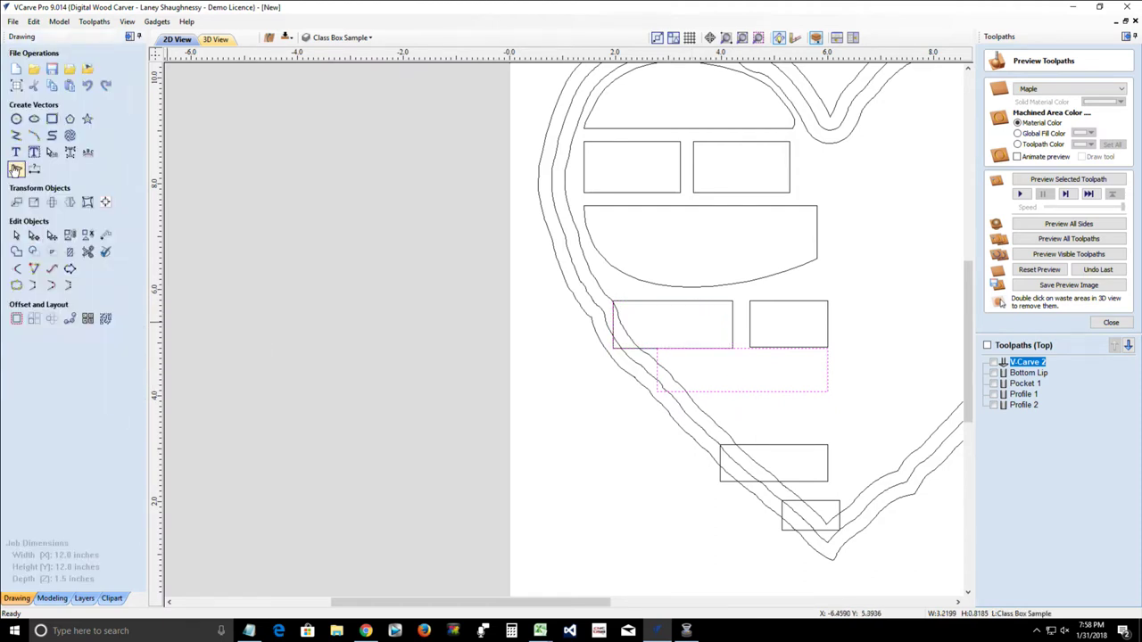
left_click(16, 202)
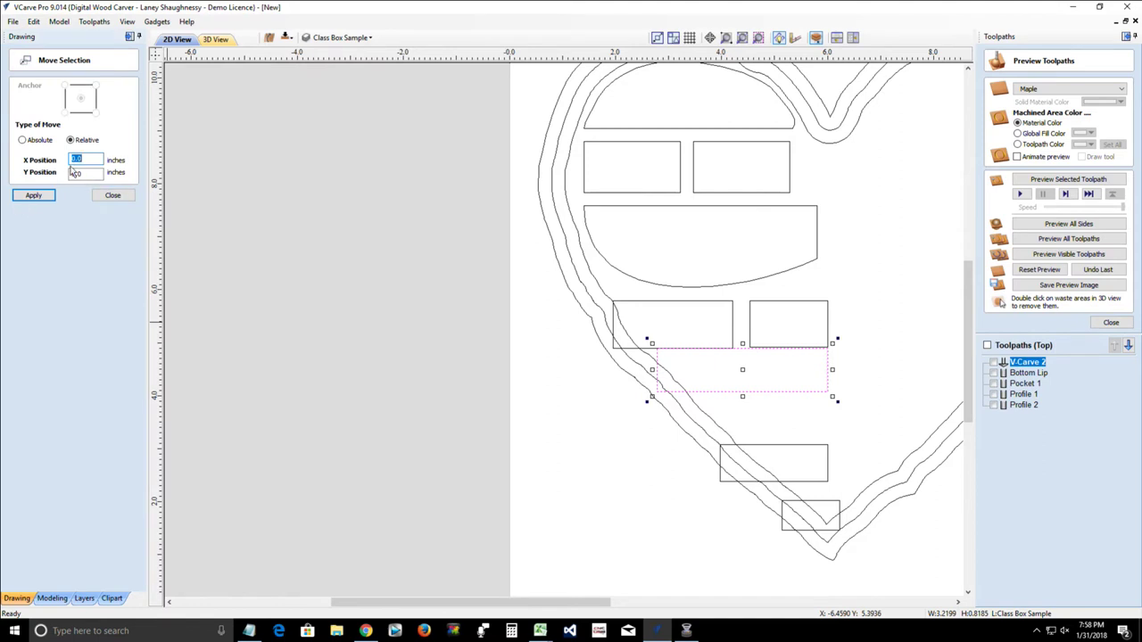
key("Tab")
left_click(36, 196)
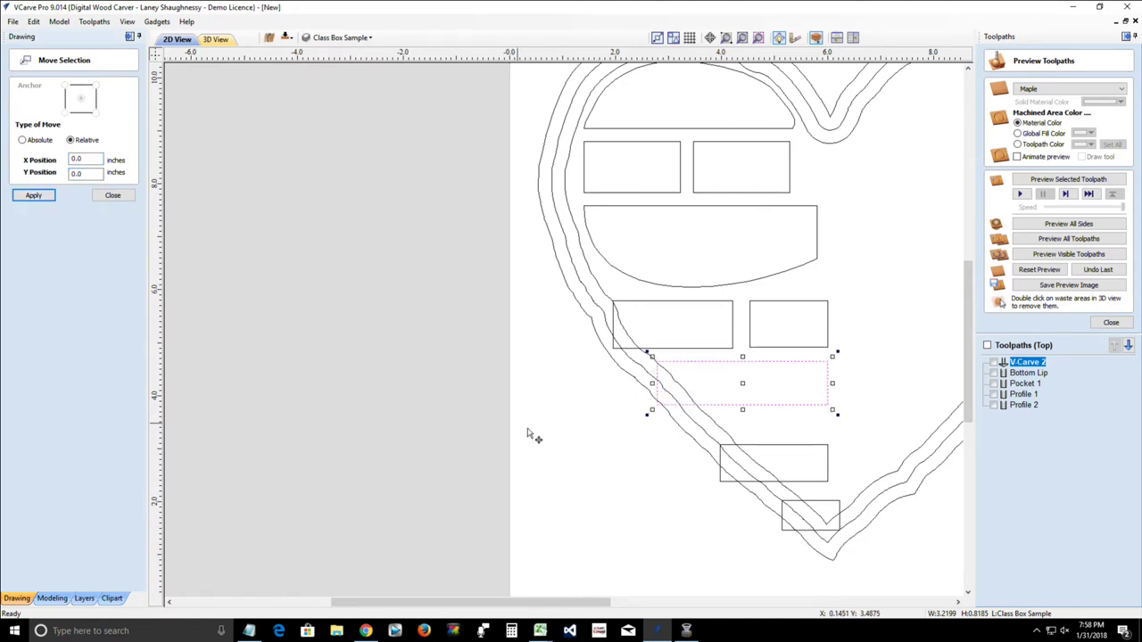
Step: Align the next brick flush beneath the long brick using Outside Edge bottom
left_click(758, 444)
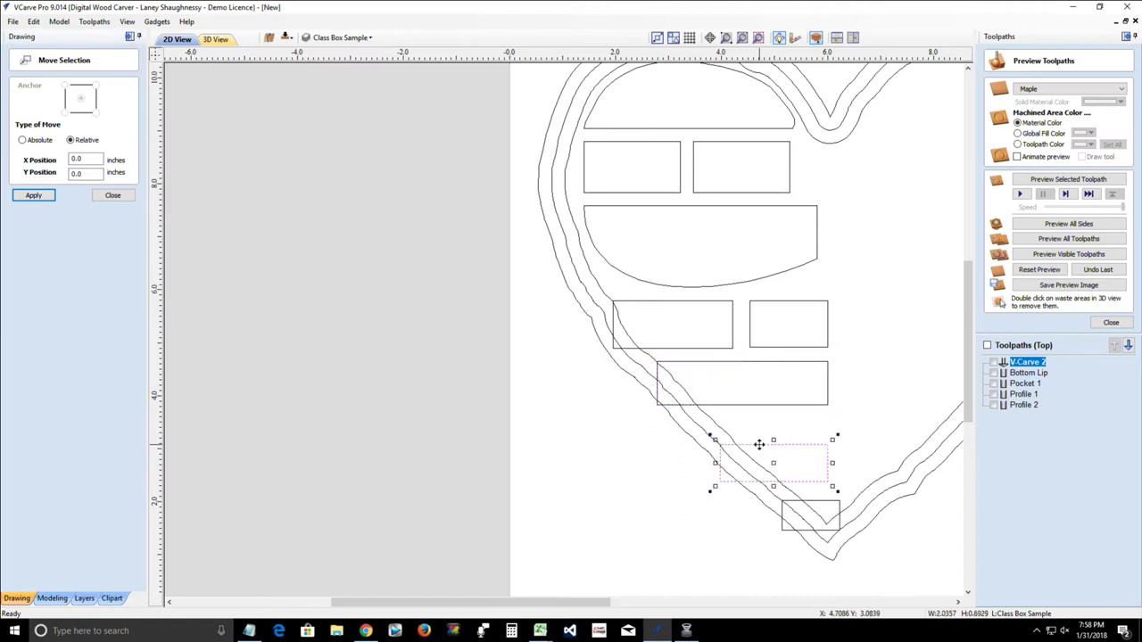
left_click(657, 400, "shift")
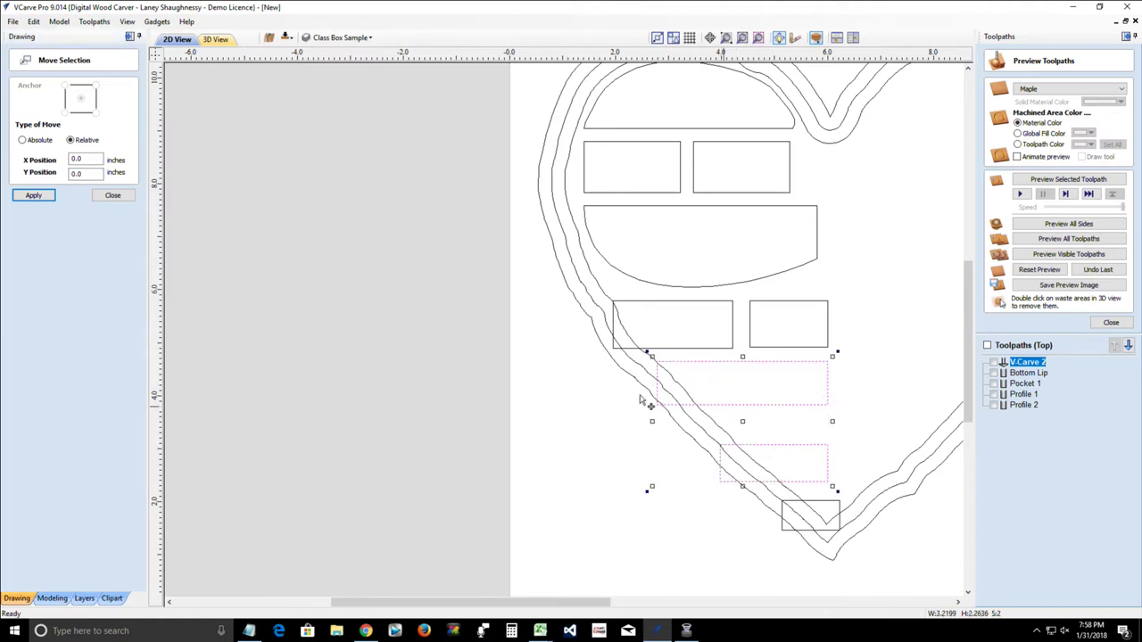
left_click(109, 196)
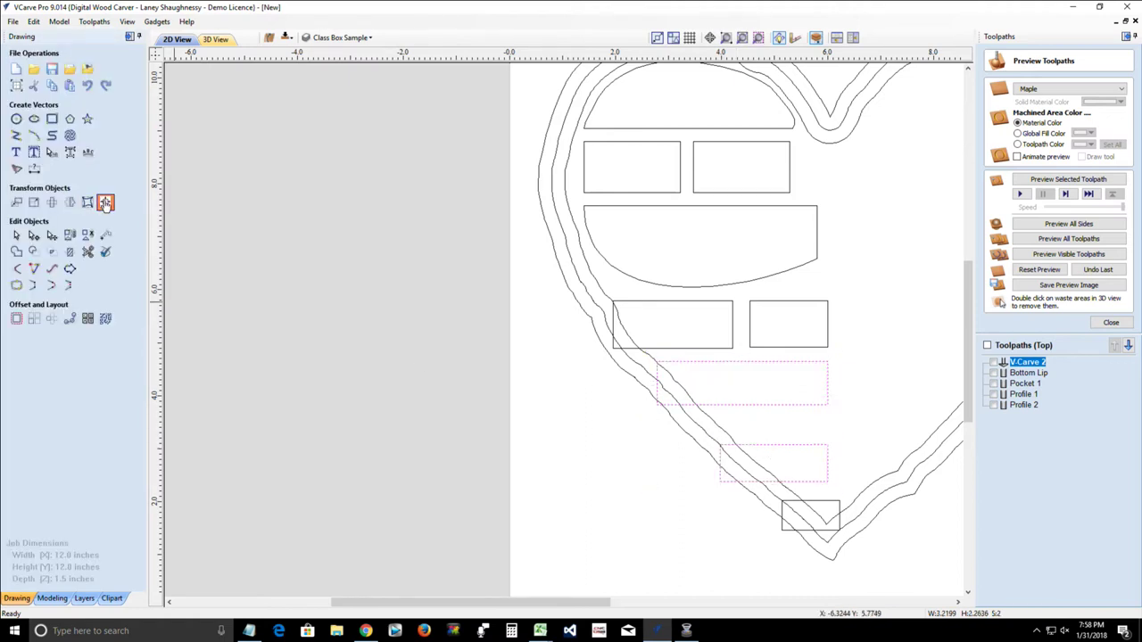
left_click(105, 204)
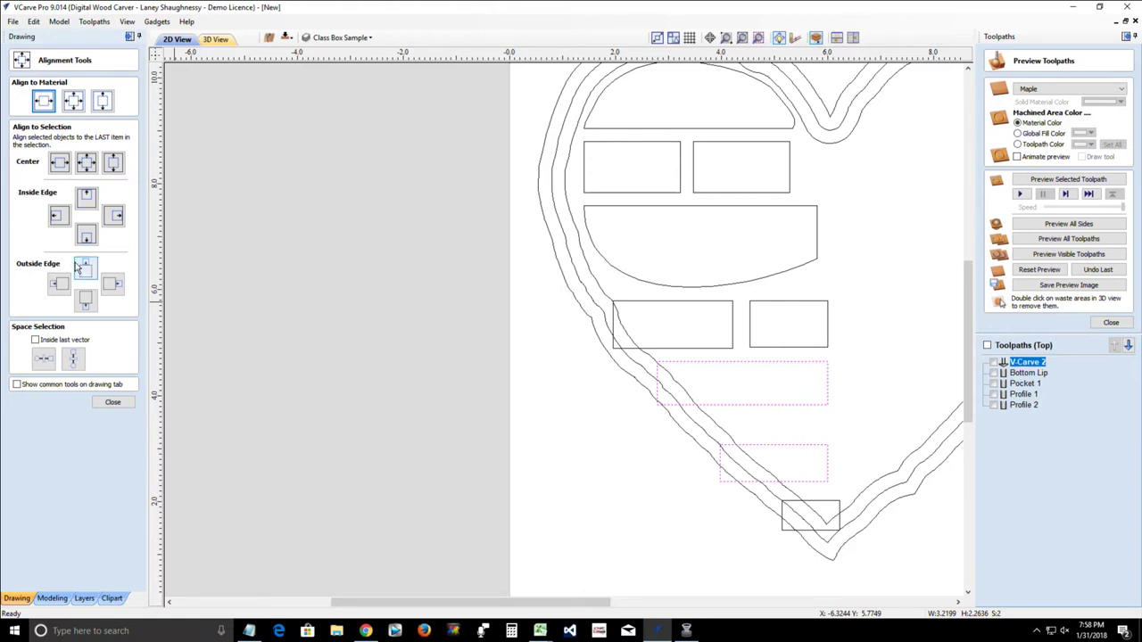
left_click(86, 303)
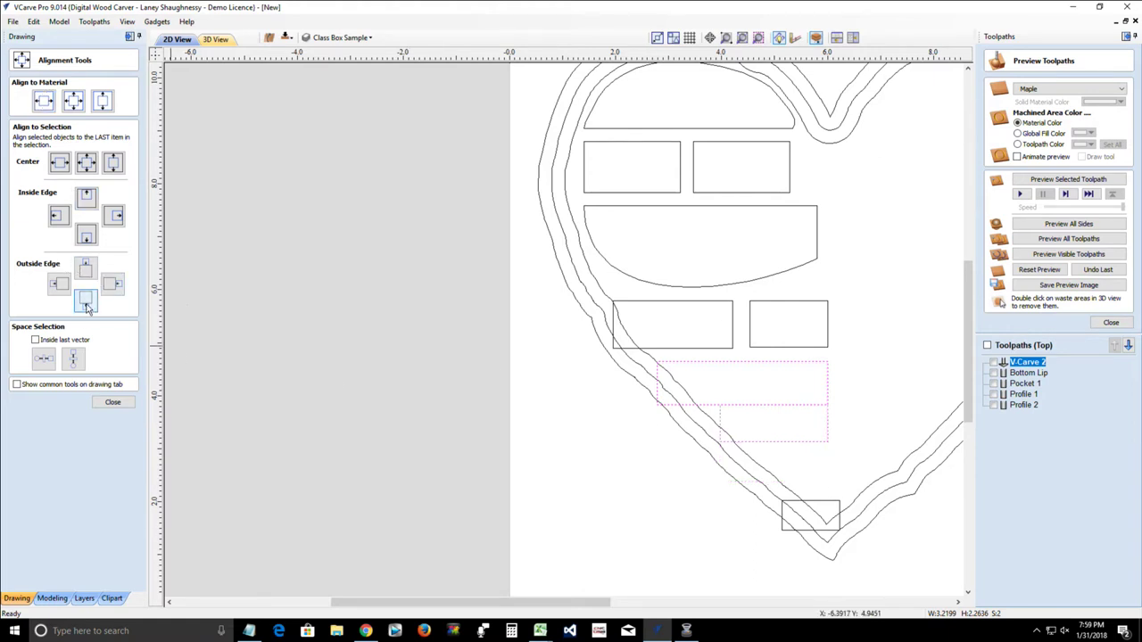
left_click(113, 403)
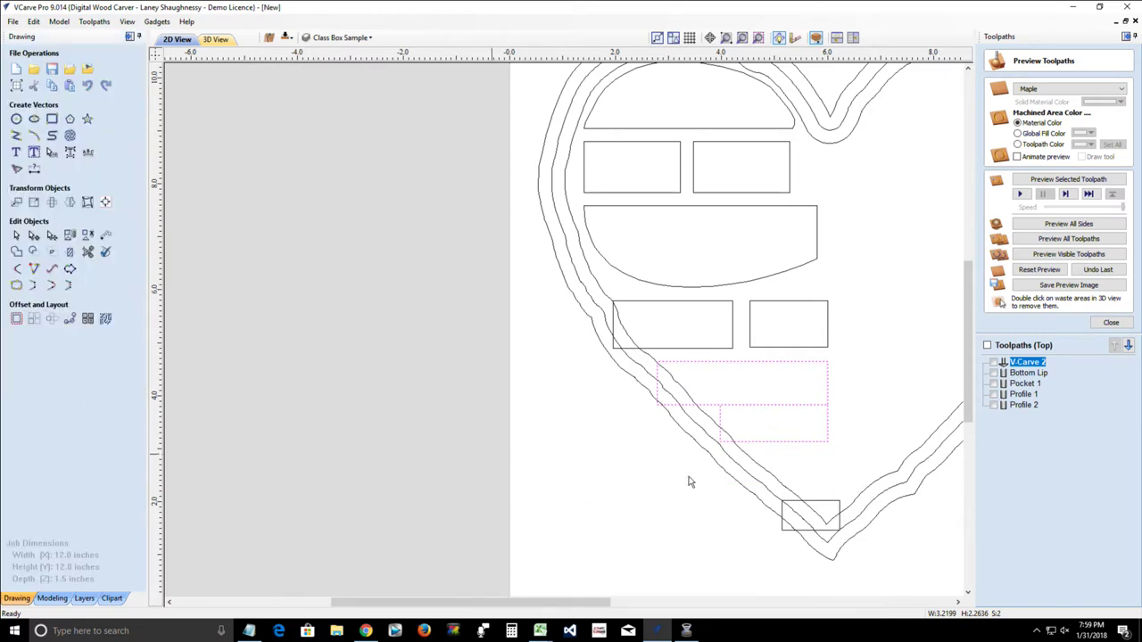
Step: Move the fourth brick down 0.25 in
left_click(777, 442, "shift")
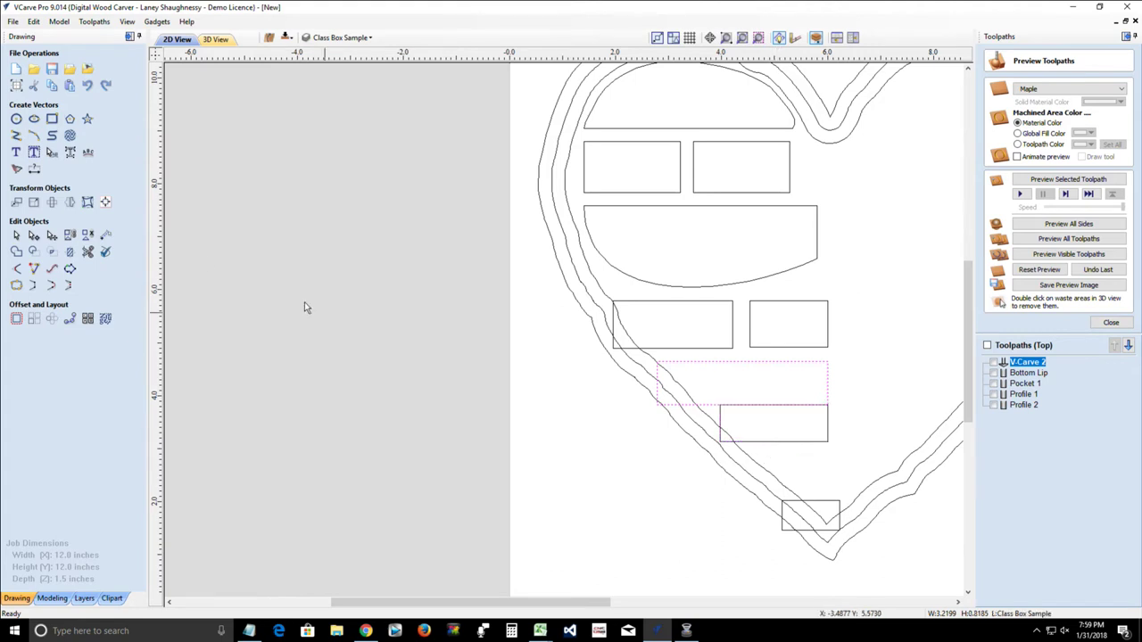
left_click(777, 442, "shift")
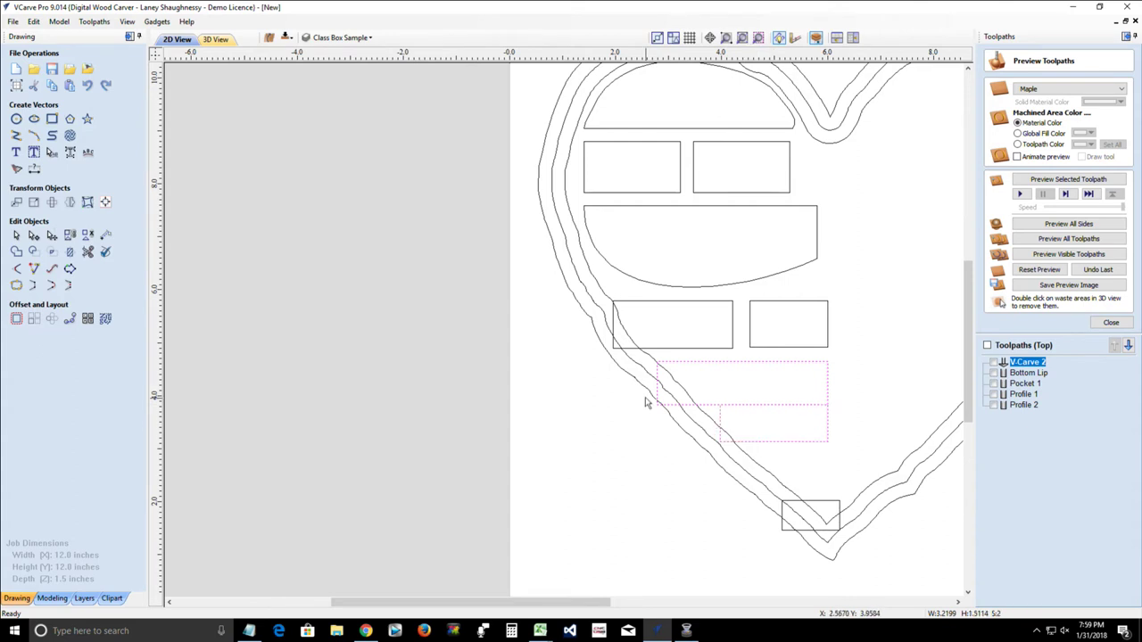
left_click(705, 405, "shift")
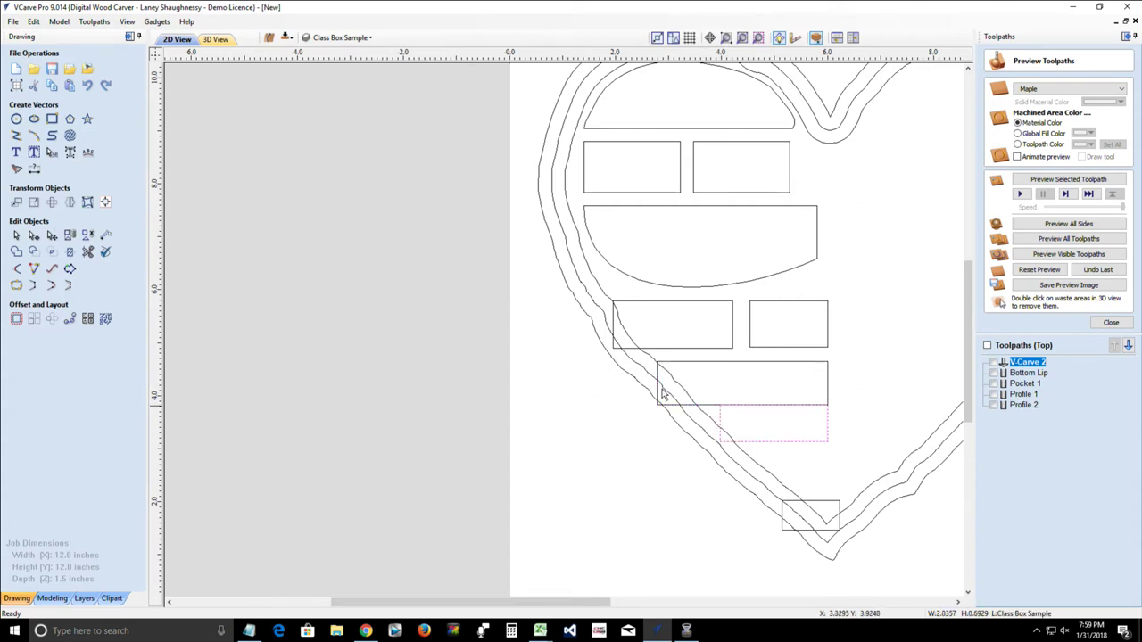
left_click(17, 202)
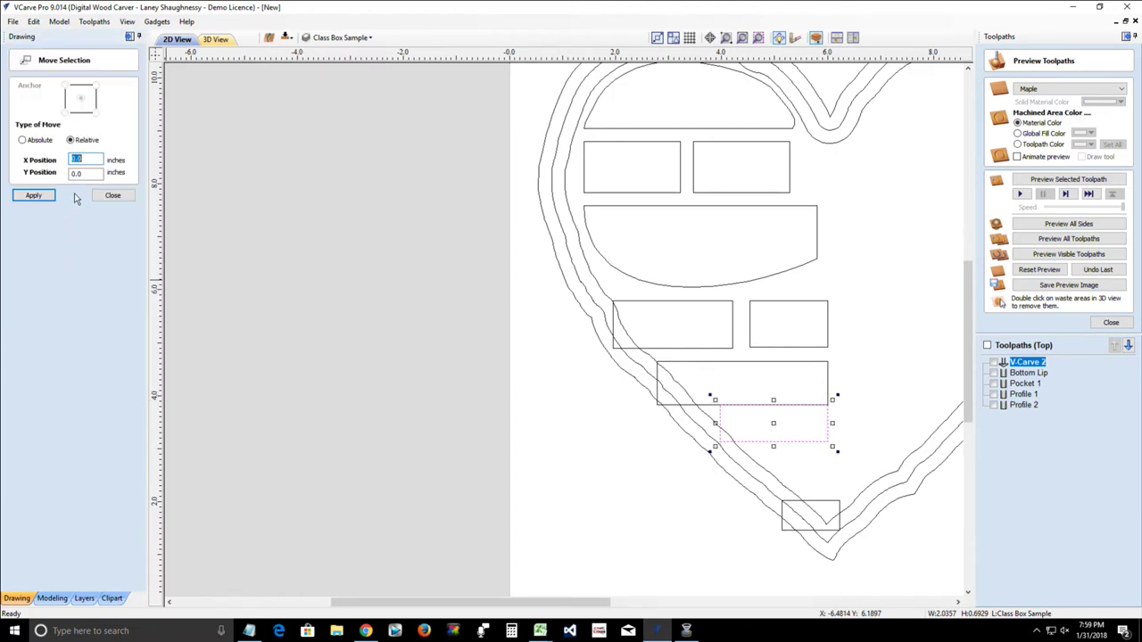
key("Tab")
left_click(34, 194)
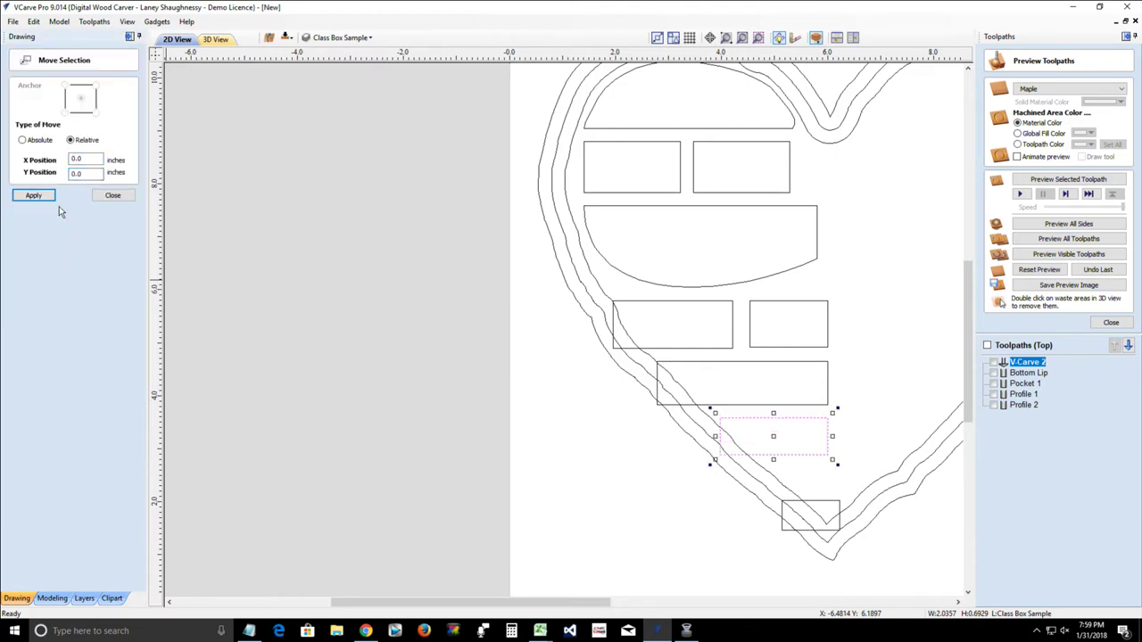
Step: Align the small brick at the heart's point flush beneath the fourth brick
left_click(813, 501)
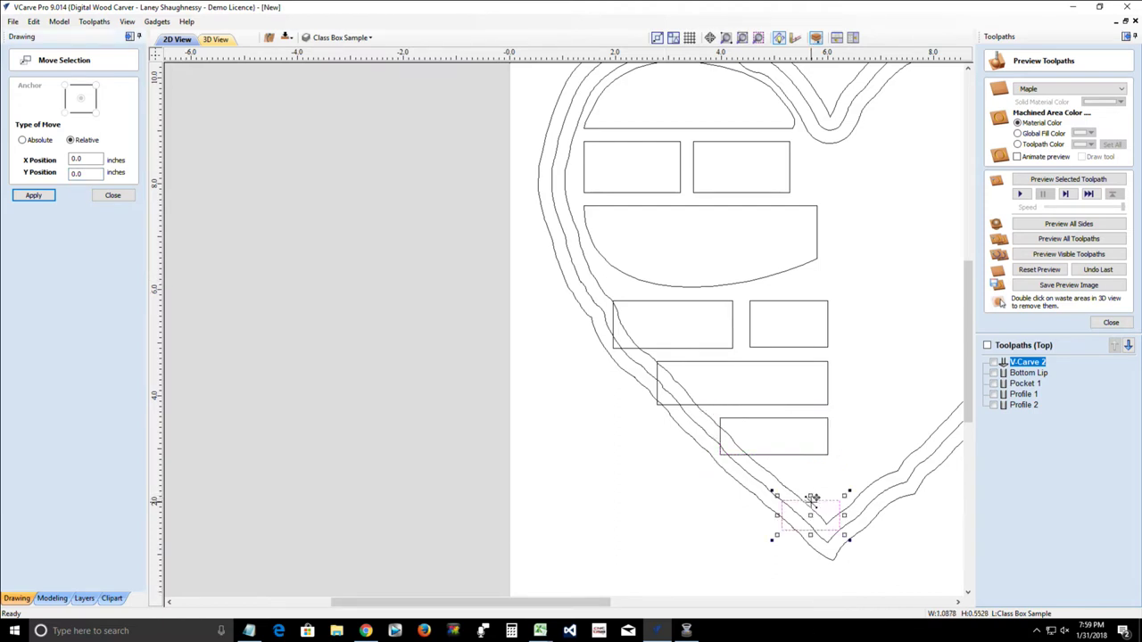
left_click(772, 456, "shift")
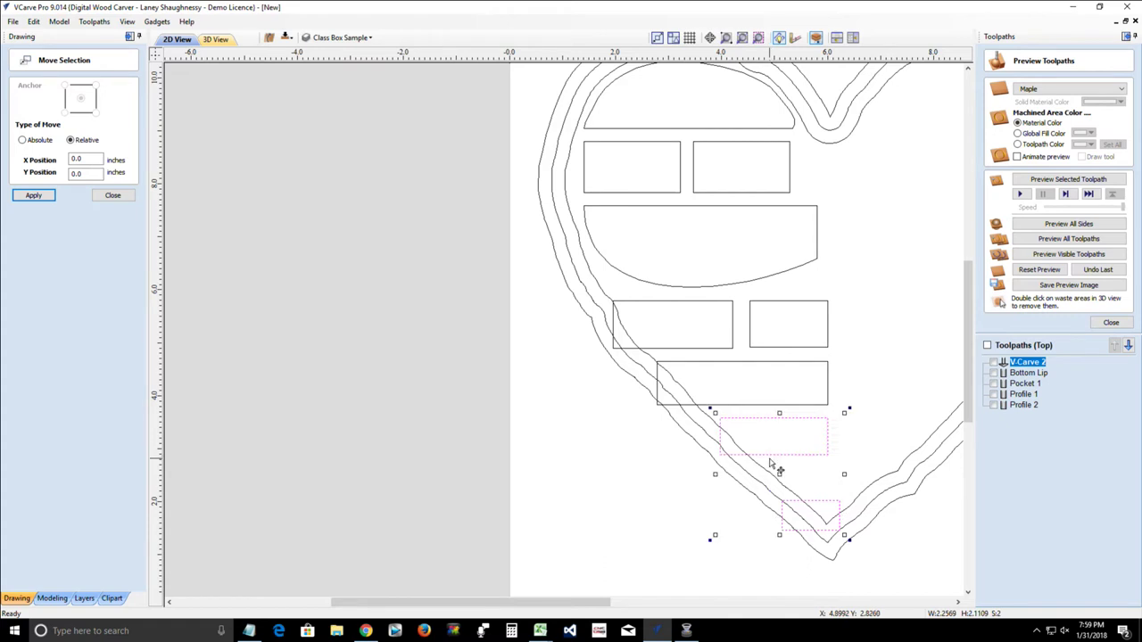
left_click(87, 159)
left_click(113, 195)
left_click(106, 194)
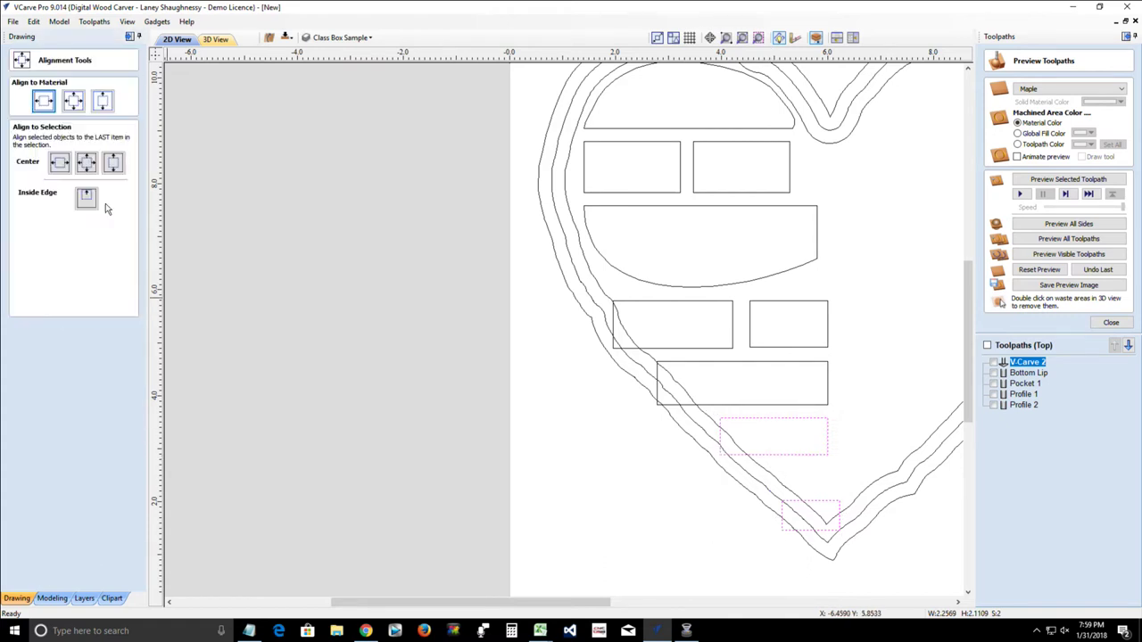
left_click(86, 303)
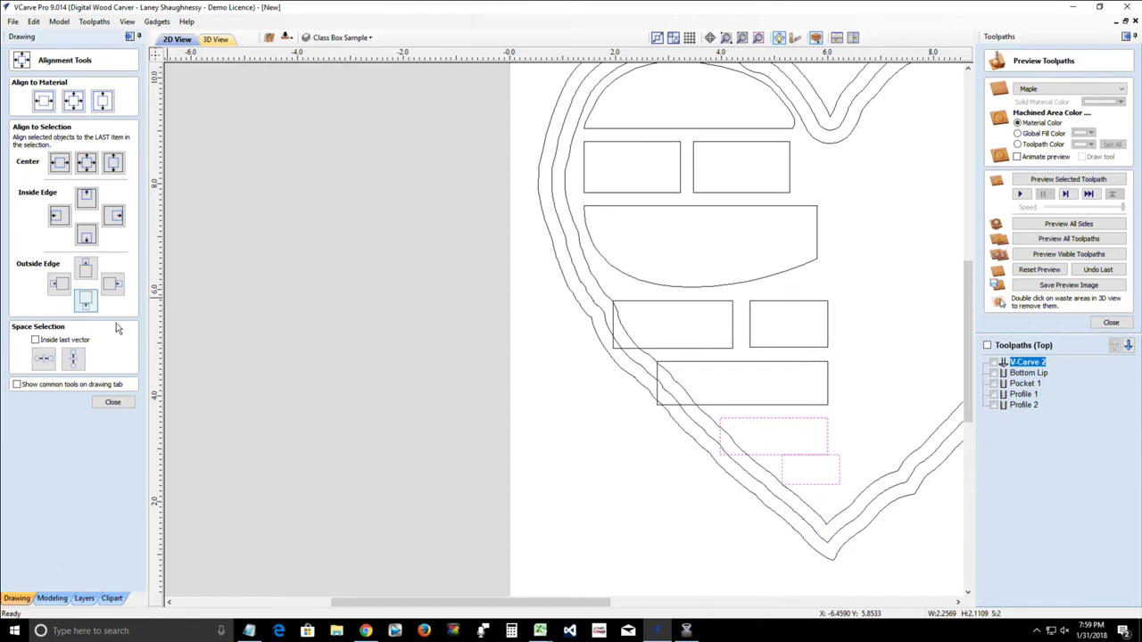
left_click(763, 418, "shift")
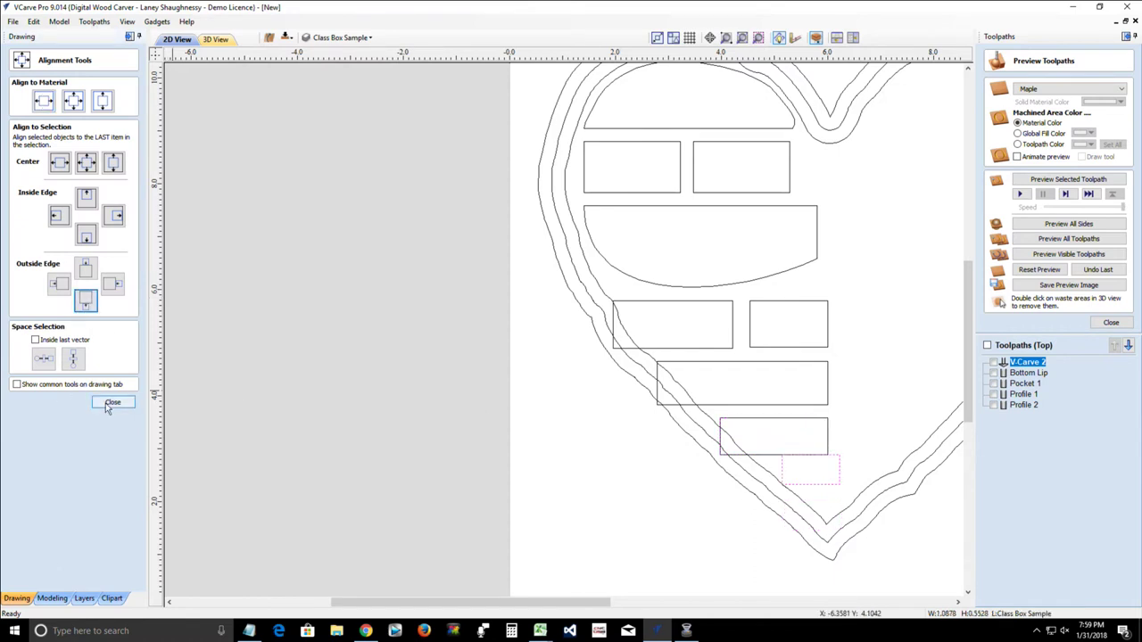
left_click(109, 405)
Step: Move the small brick down 0.25 in
left_click(14, 203)
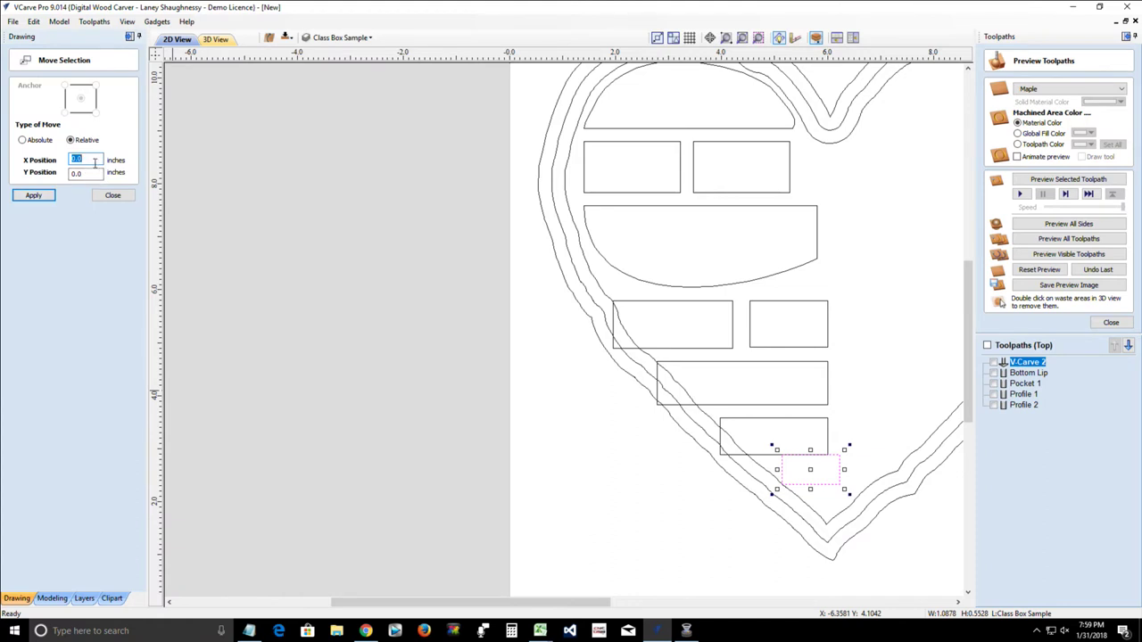
key("Tab")
left_click(33, 195)
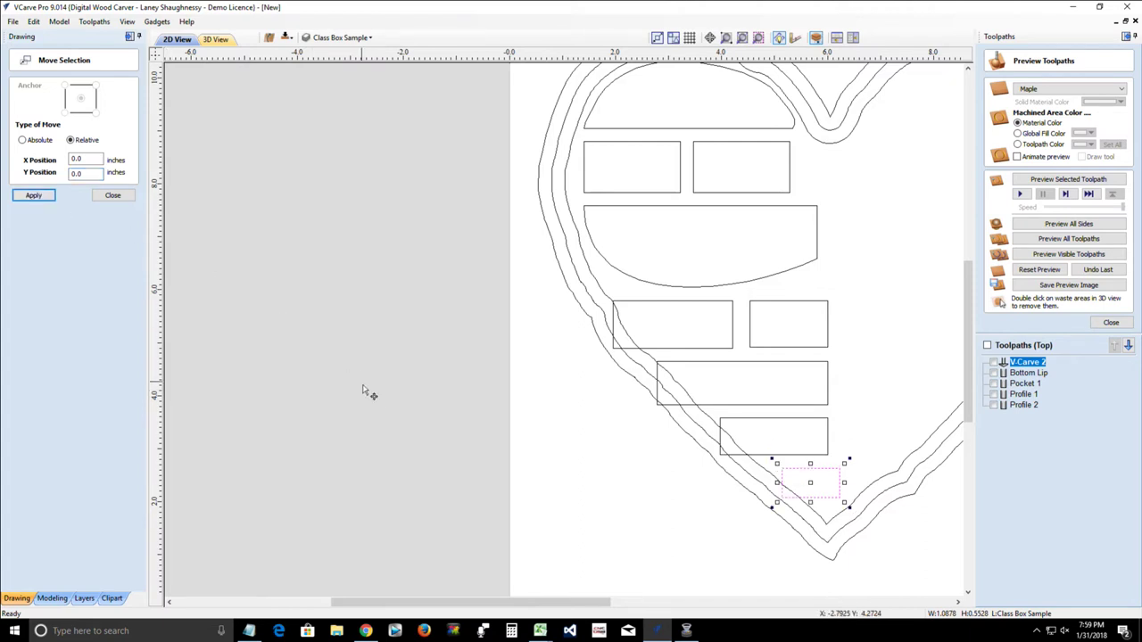
left_click(112, 195)
Step: Drag the small rectangle's bottom-right node down-left, turning it into a triangle at the tip
left_click(33, 234)
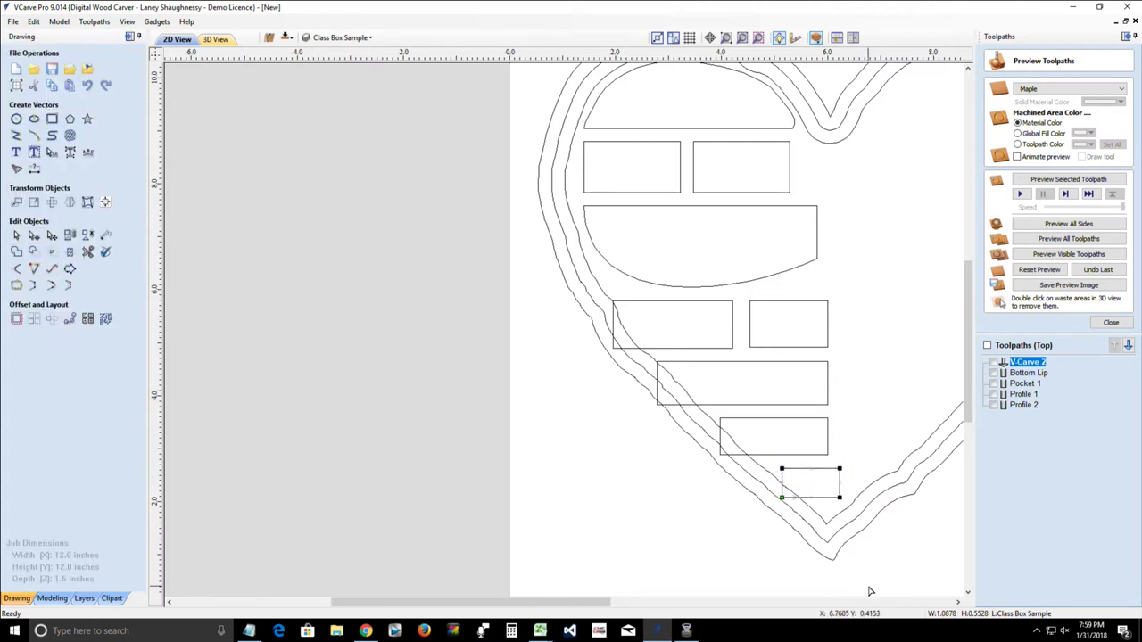
scroll(861, 532, "up", 2)
scroll(846, 530, "up", 1)
scroll(847, 531, "down", 1)
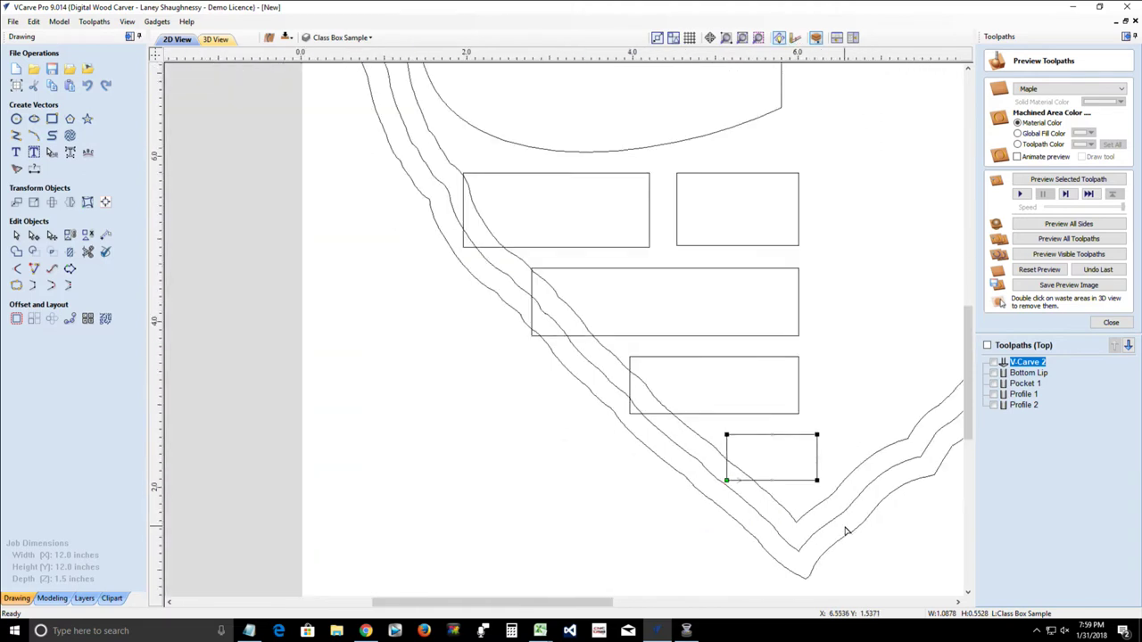
scroll(843, 531, "down", 1)
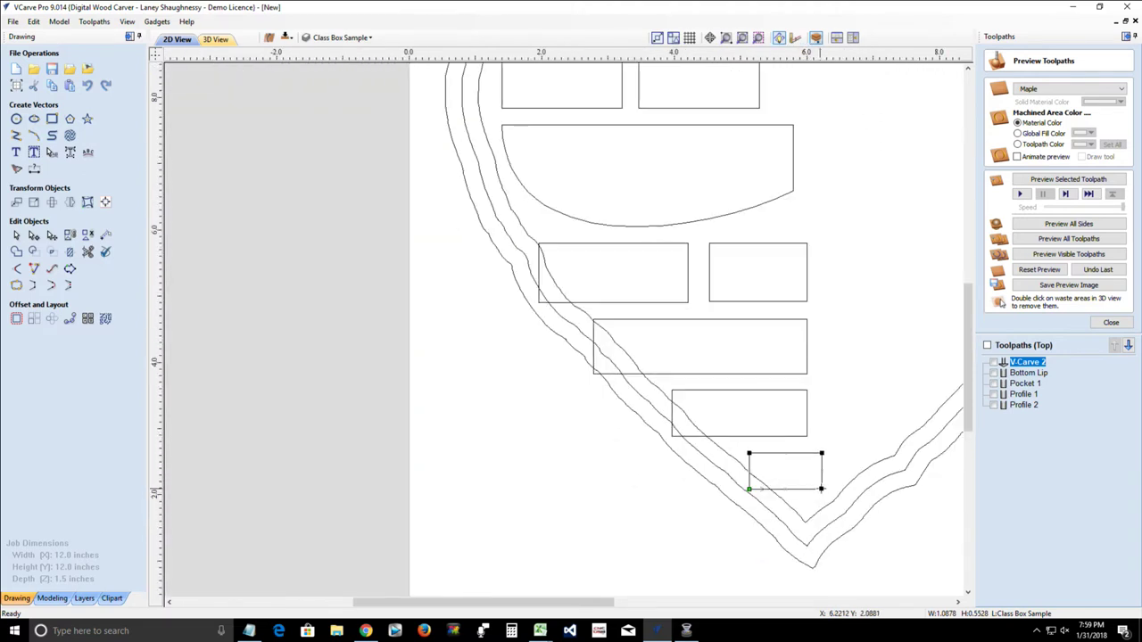
left_click_drag(820, 488, 766, 467)
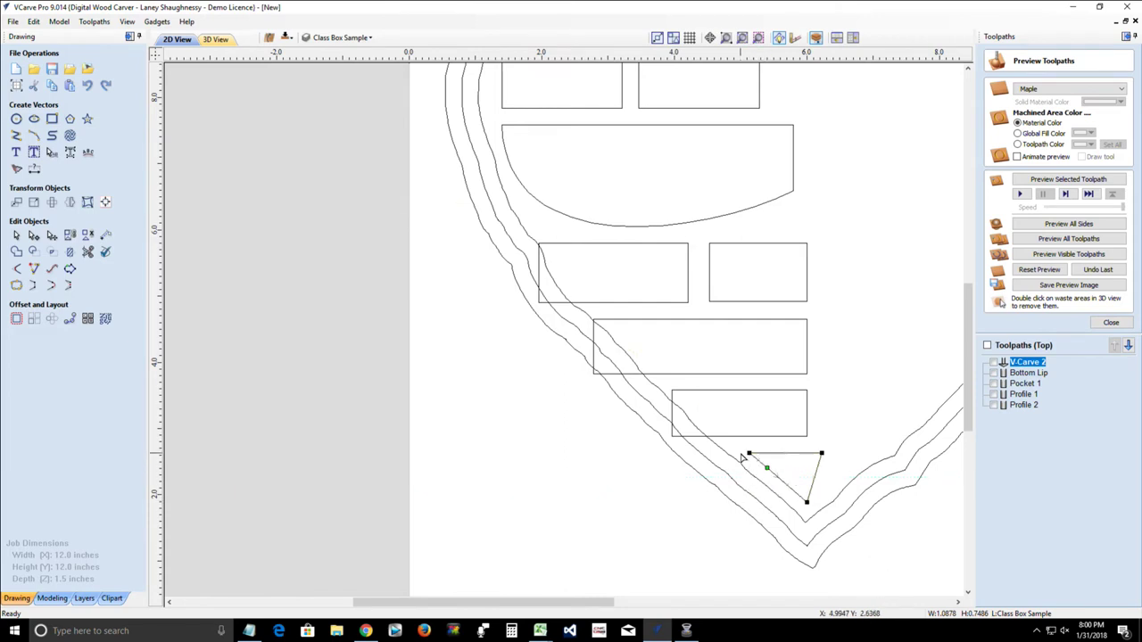
scroll(785, 476, "up", 3)
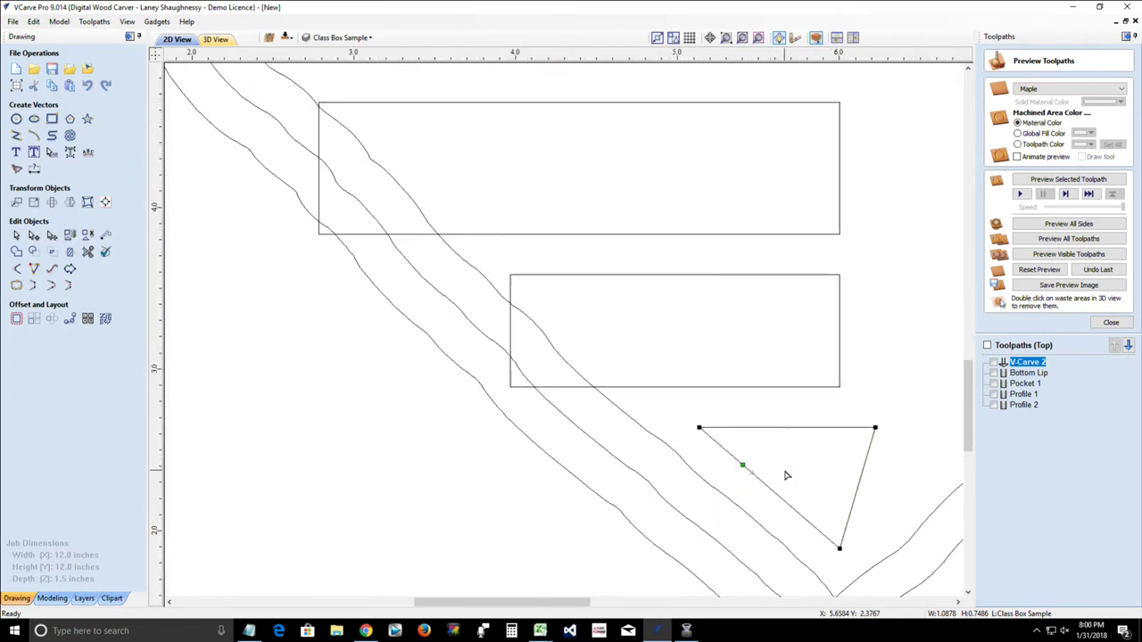
scroll(786, 476, "down", 2)
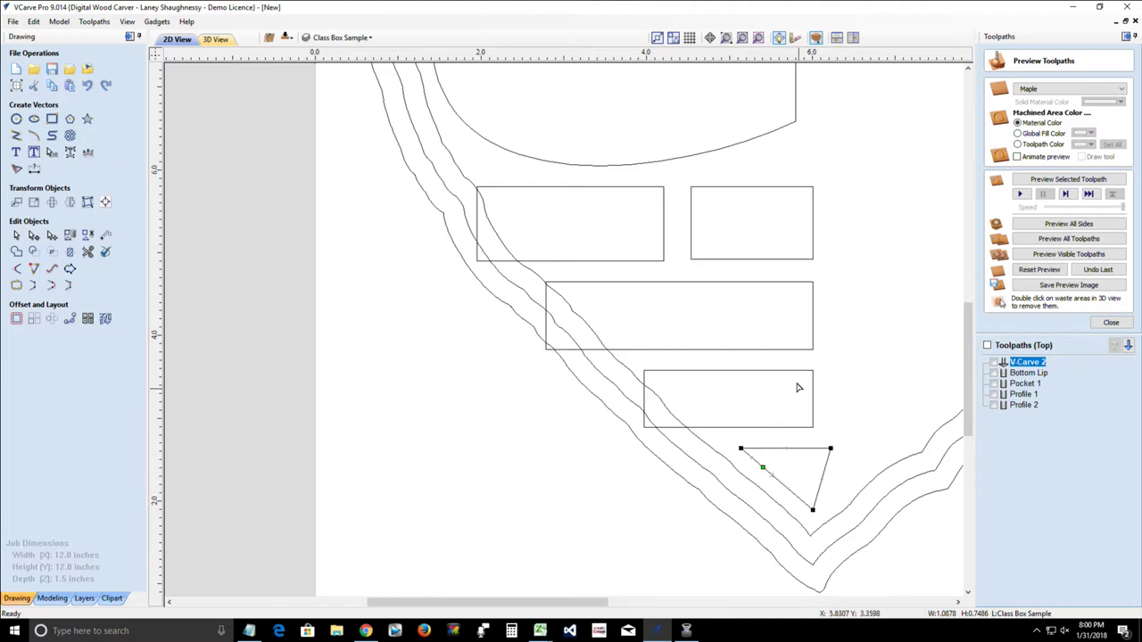
scroll(769, 354, "up", 1)
scroll(769, 355, "down", 2)
scroll(740, 217, "up", 1)
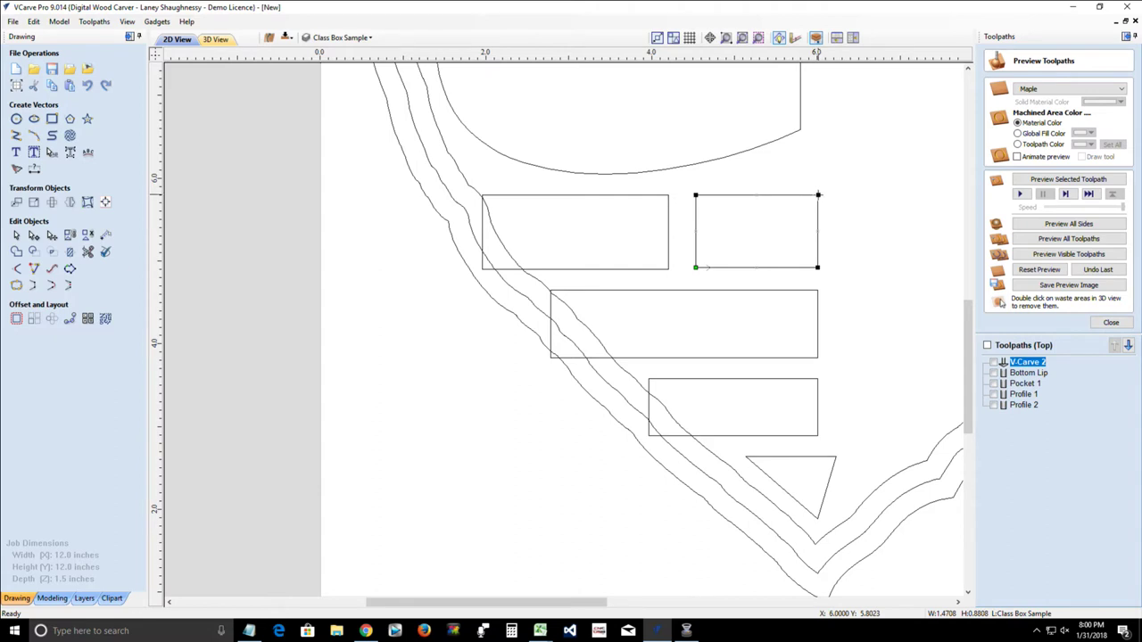
Step: Raise the right brick's top corners, arc its top edge along the pocket, and straighten its right side
left_click_drag(818, 194, 815, 150)
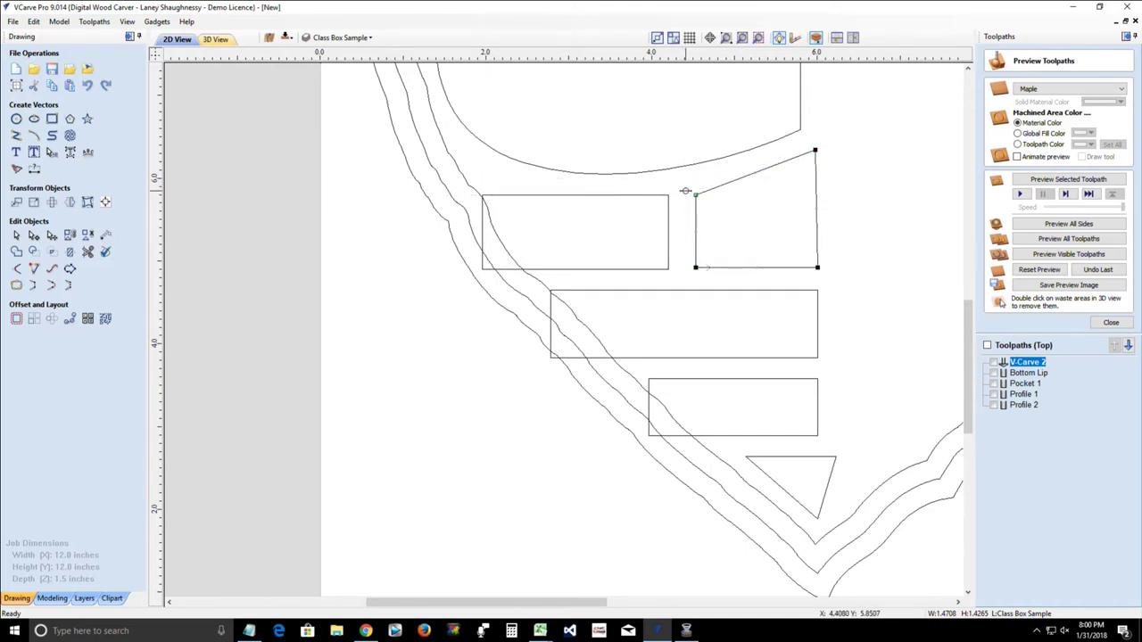
left_click_drag(685, 189, 683, 193)
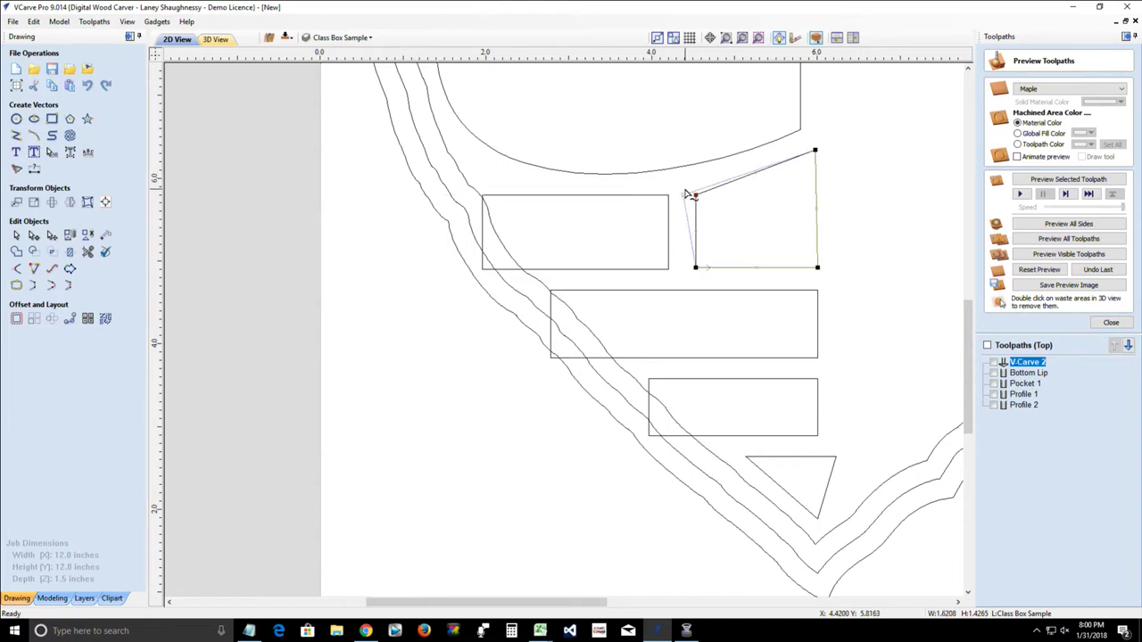
right_click(723, 183)
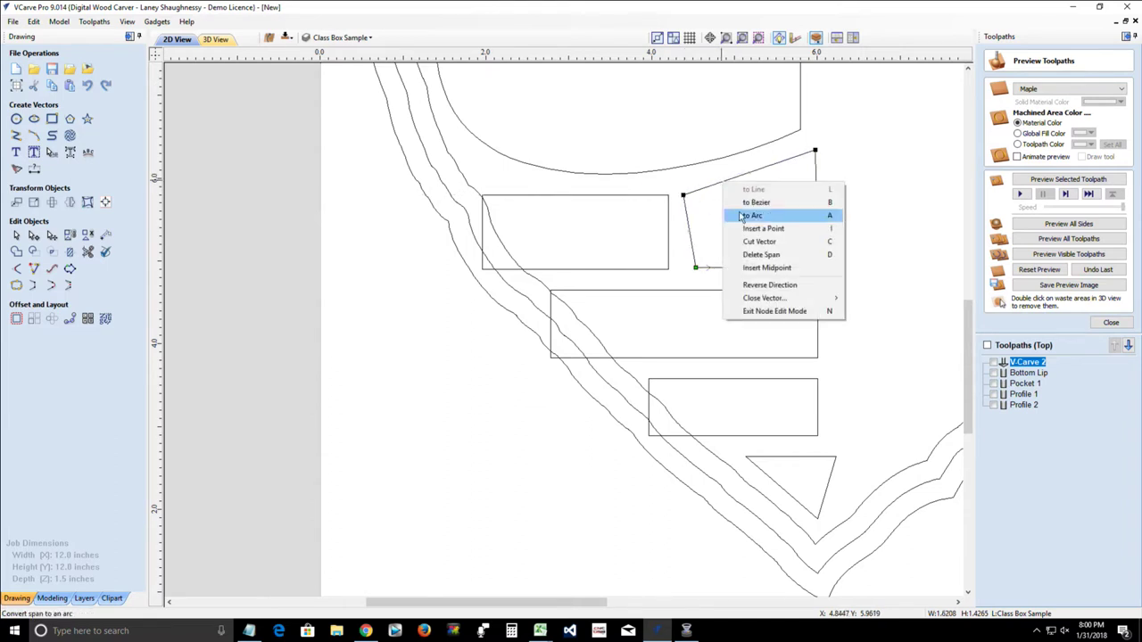
left_click(750, 216)
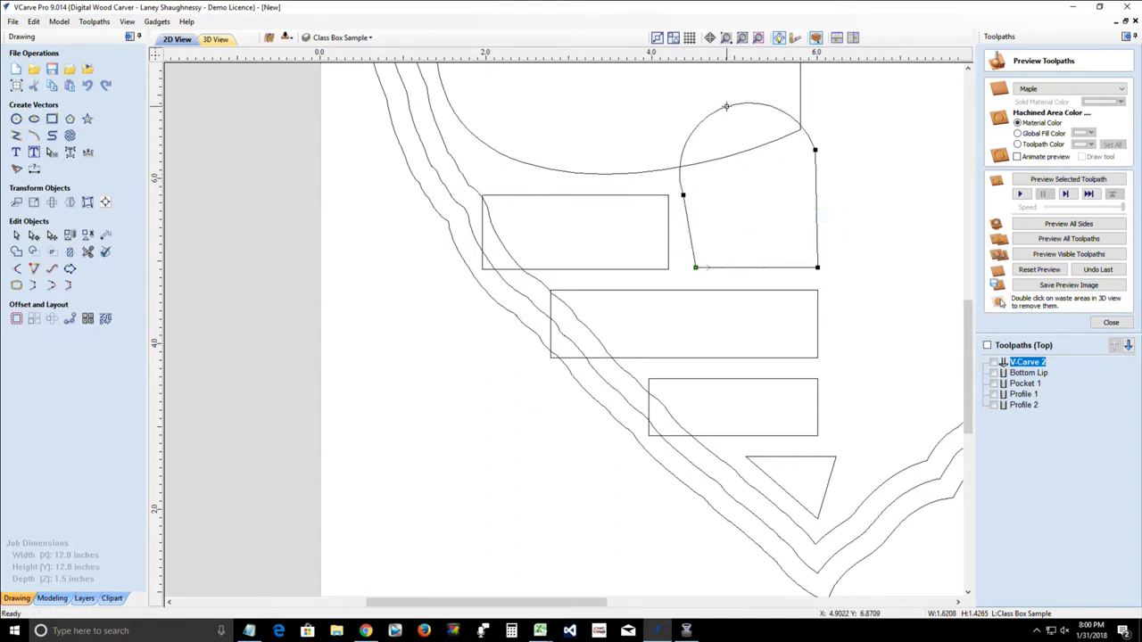
left_click_drag(726, 106, 754, 183)
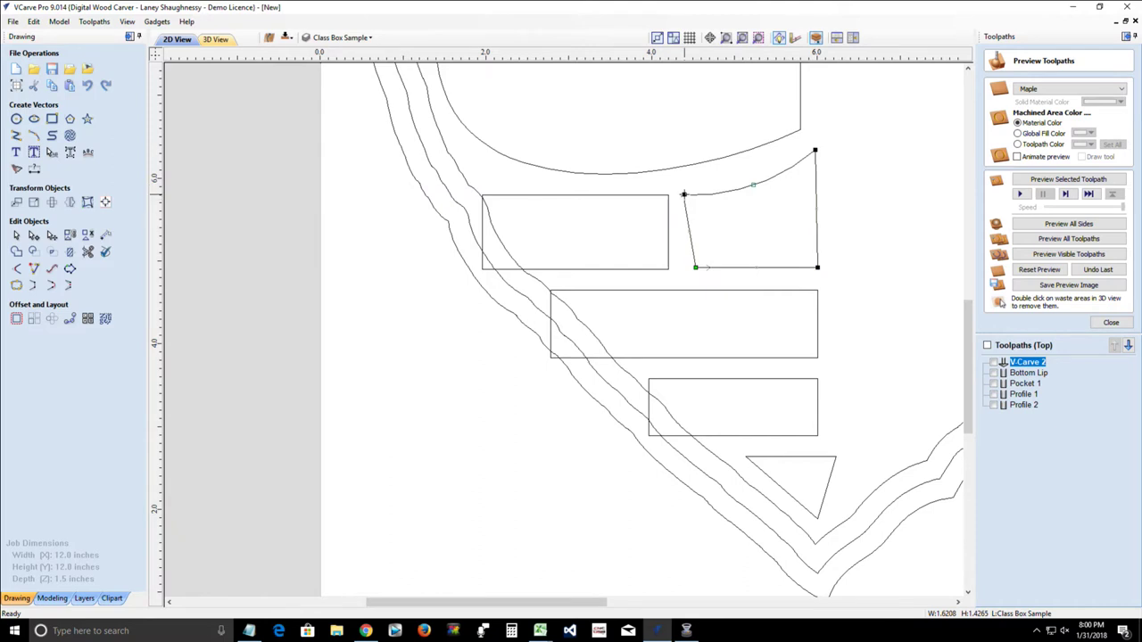
left_click(682, 196)
left_click_drag(681, 185, 682, 187)
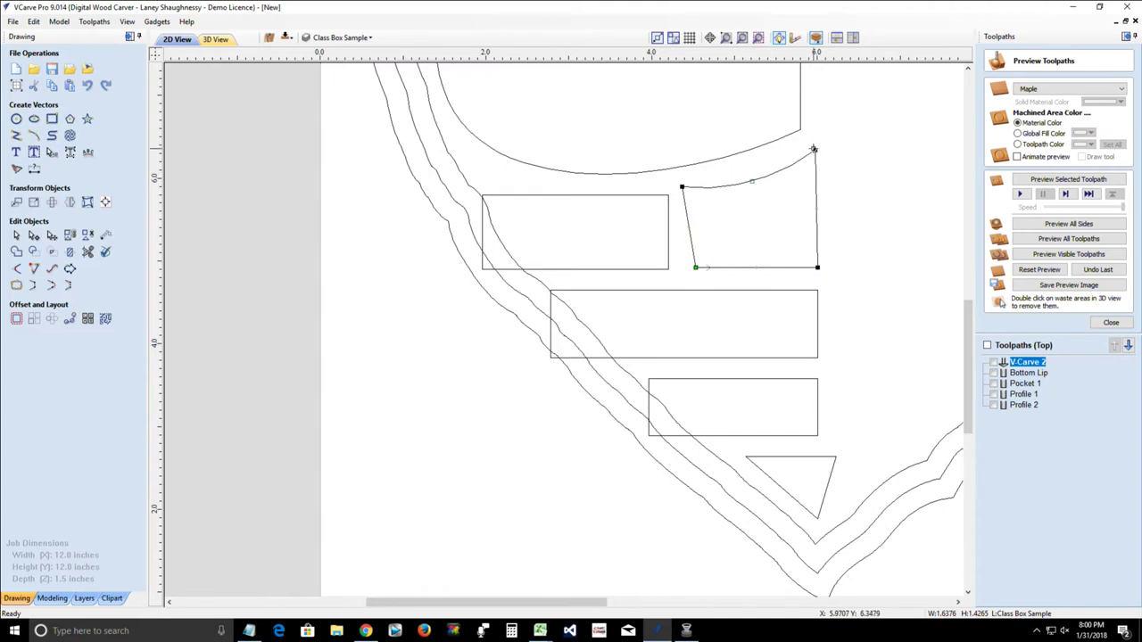
left_click_drag(814, 149, 811, 139)
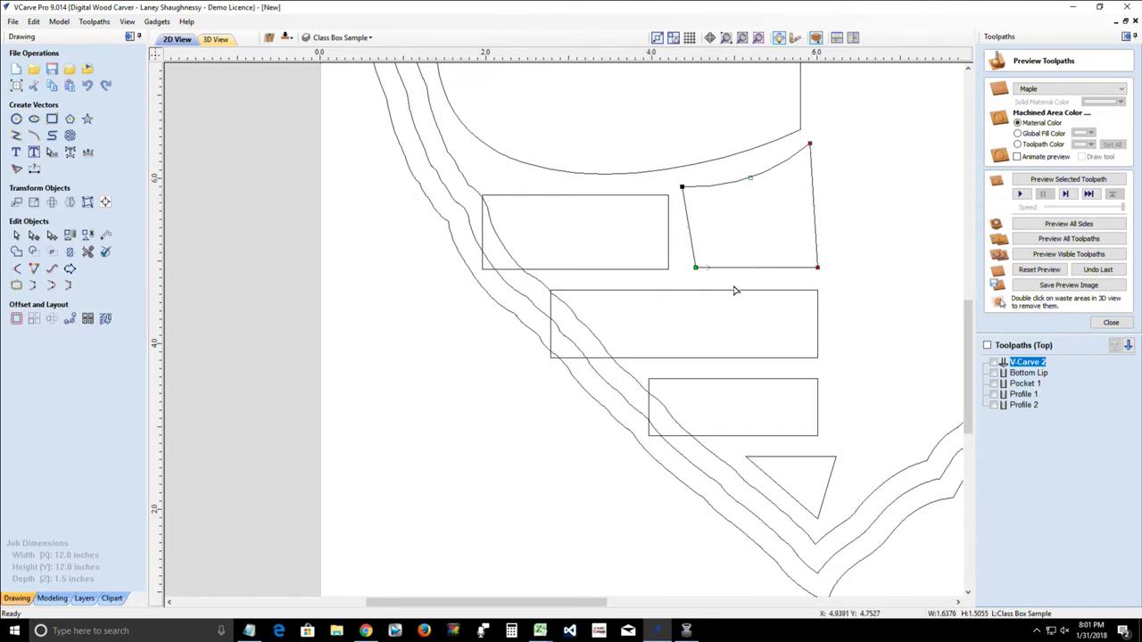
key("Right")
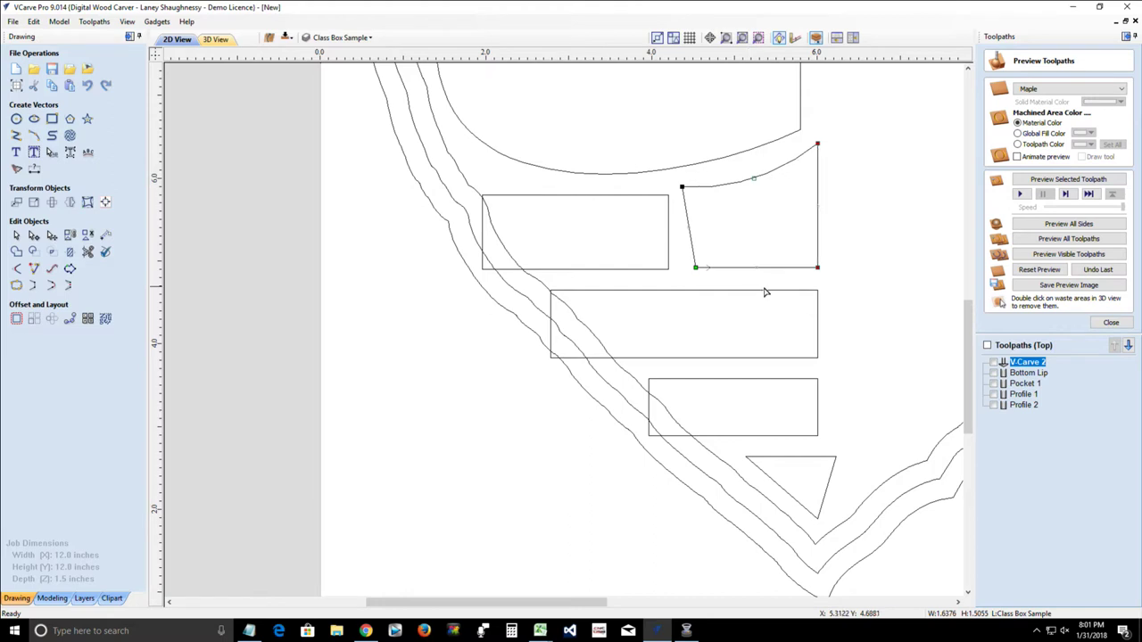
Step: Pick the left brick's bottom-left corner node for editing
scroll(706, 265, "down", 5)
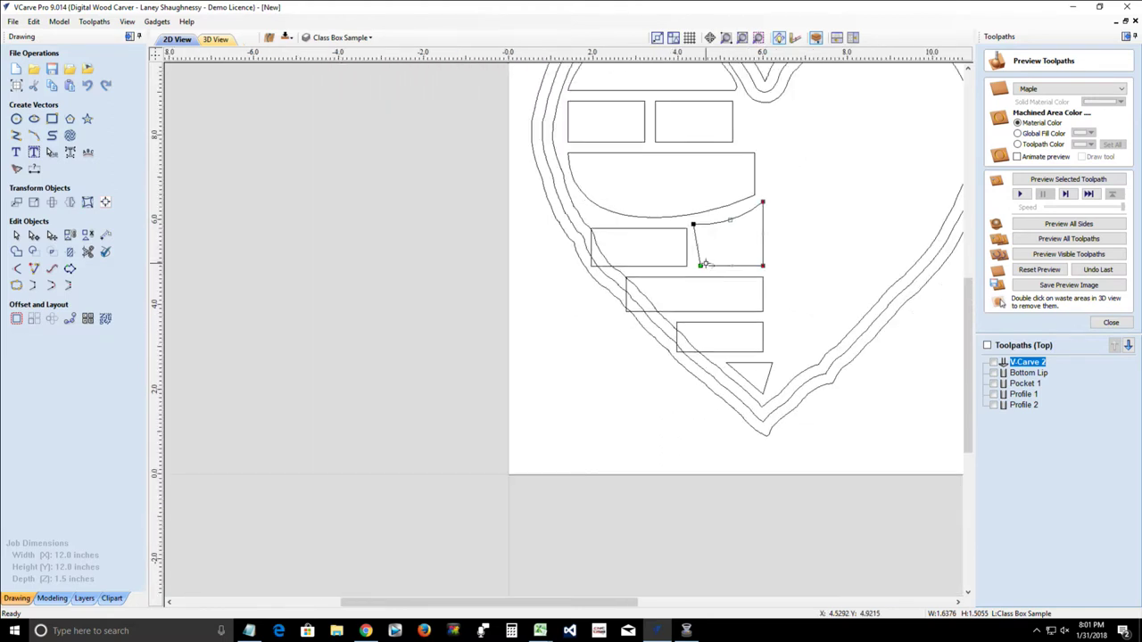
scroll(637, 268, "down", 1)
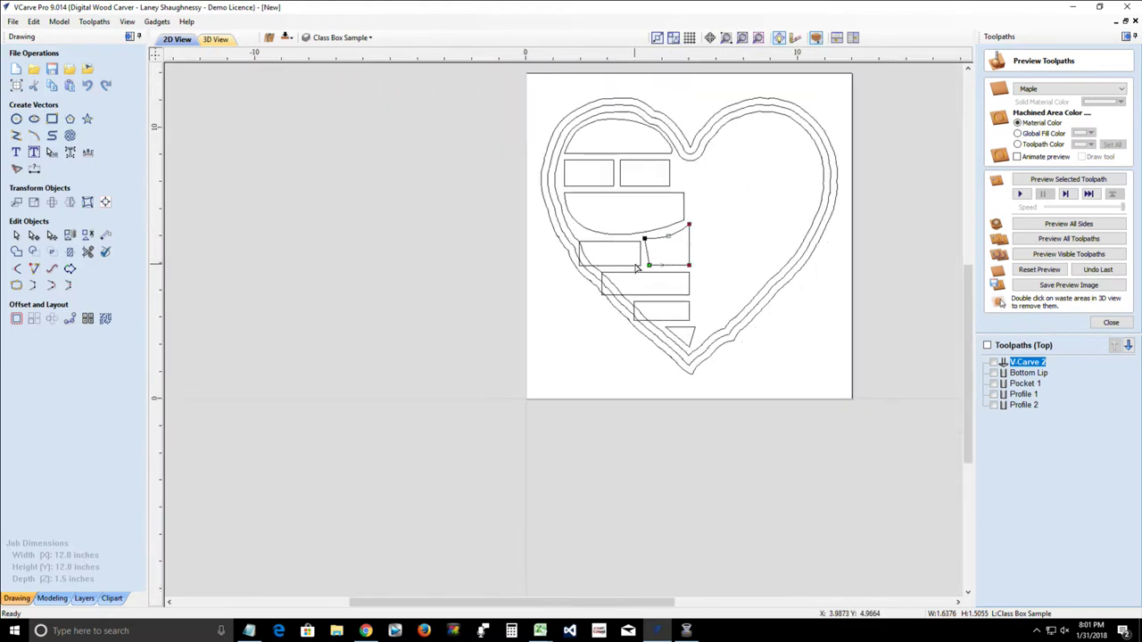
scroll(637, 267, "up", 3)
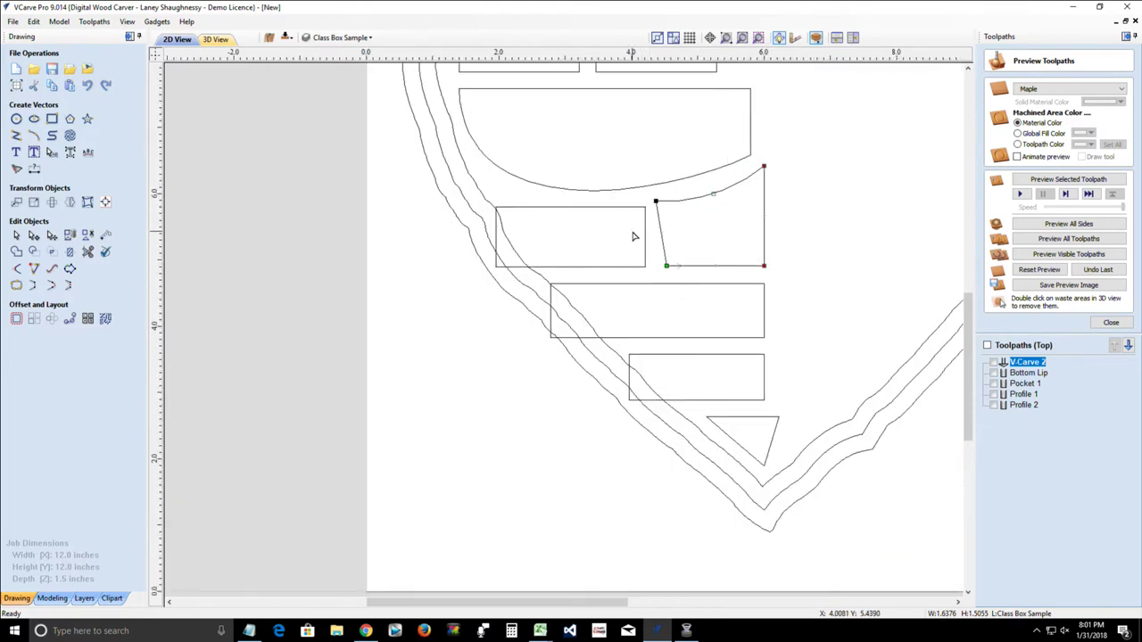
left_click(497, 252)
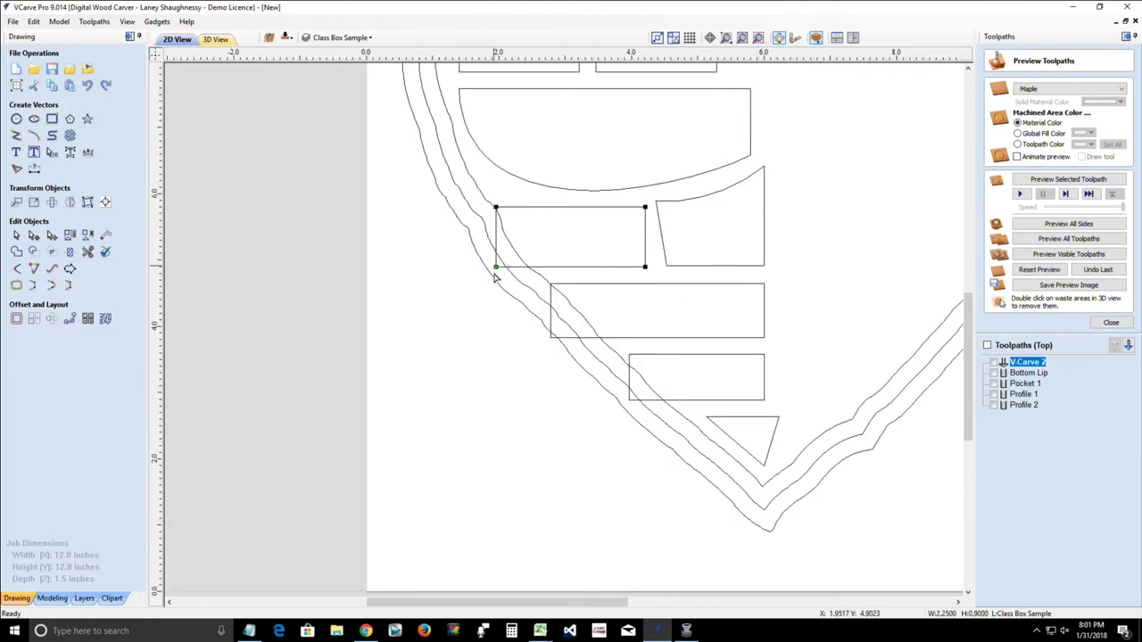
right_click(497, 270)
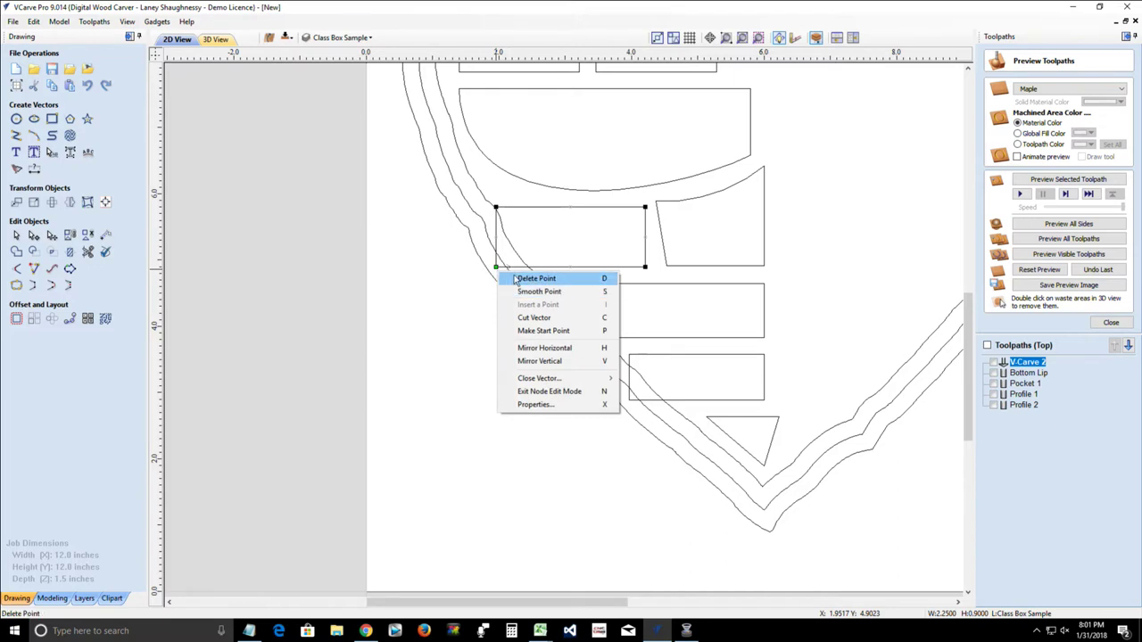
Step: Delete the left brick's bottom-left node and bend its slanted edge into a Bezier curve along the border
left_click(514, 280)
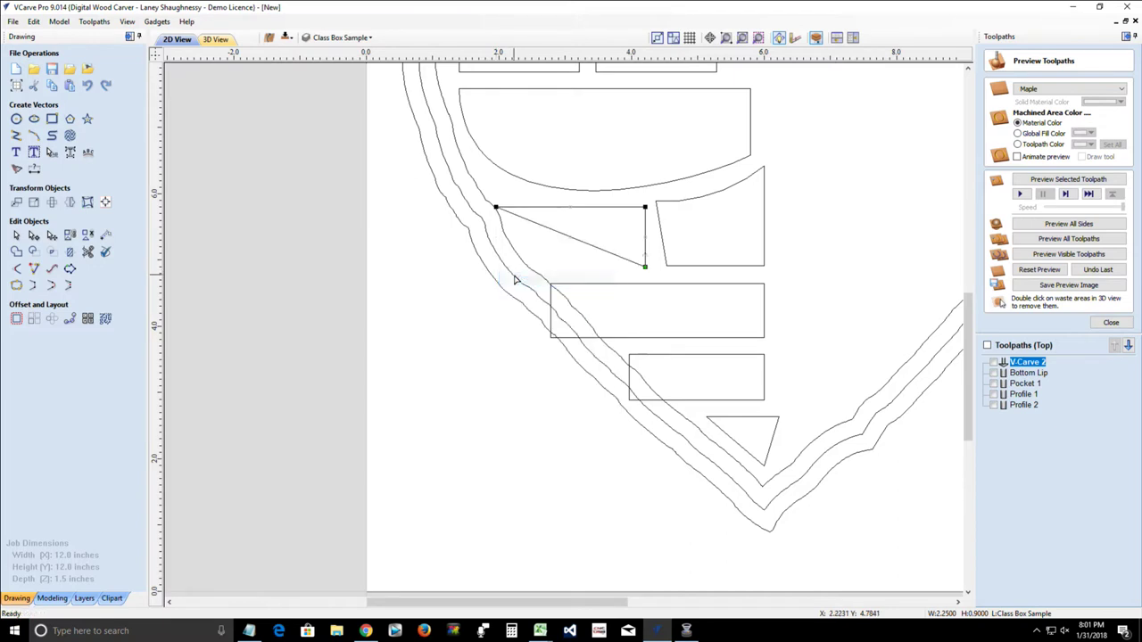
left_click(495, 208)
left_click_drag(511, 210, 511, 208)
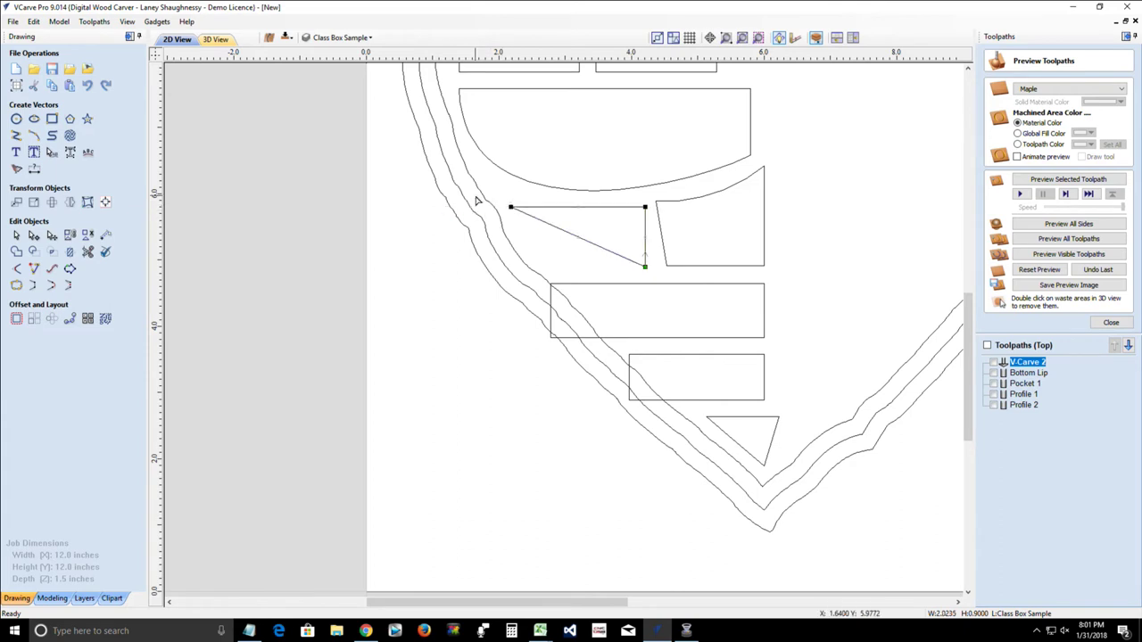
right_click(566, 234)
left_click(590, 255)
left_click_drag(549, 227, 512, 271)
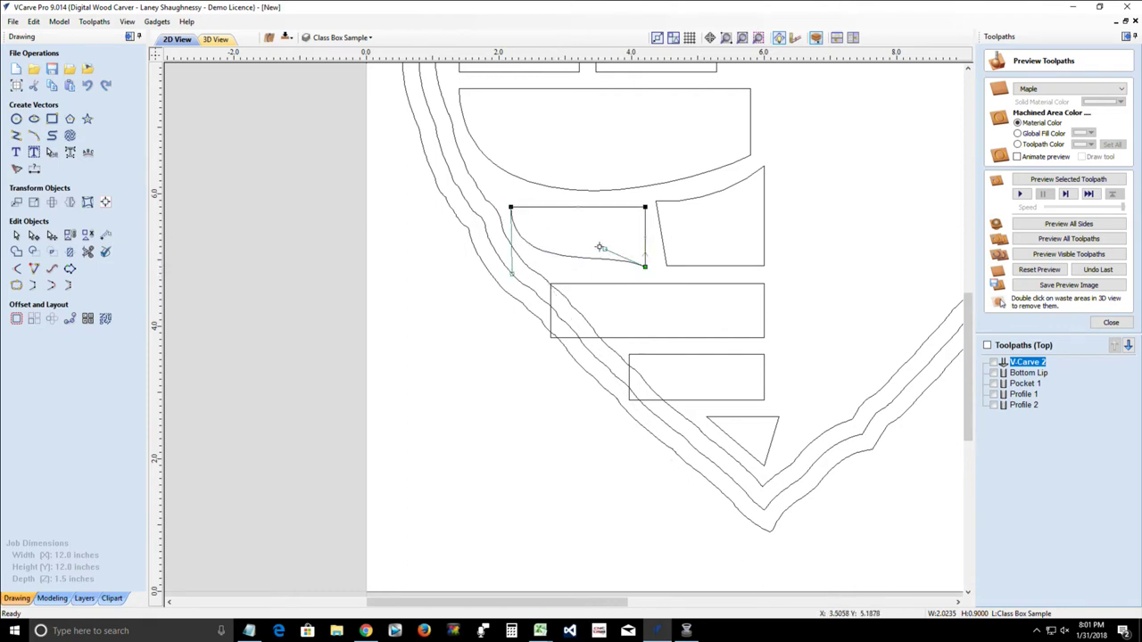
left_click_drag(606, 249, 600, 267)
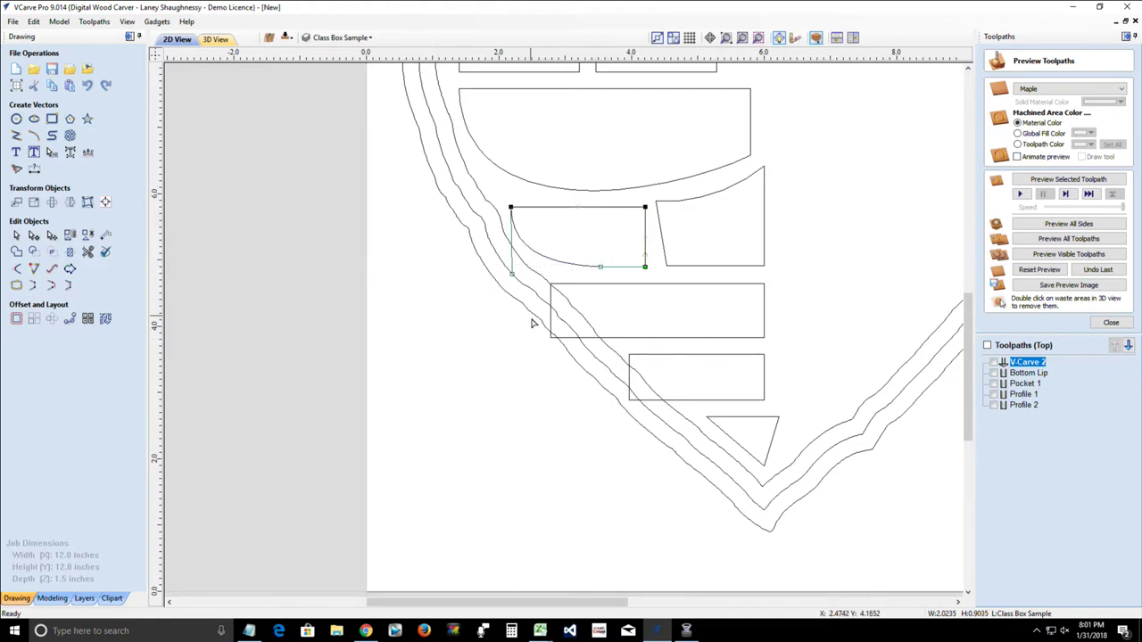
left_click(552, 338)
Step: Slant the upper lower brick's left edge by moving its bottom-left and top-left nodes
right_click(551, 338)
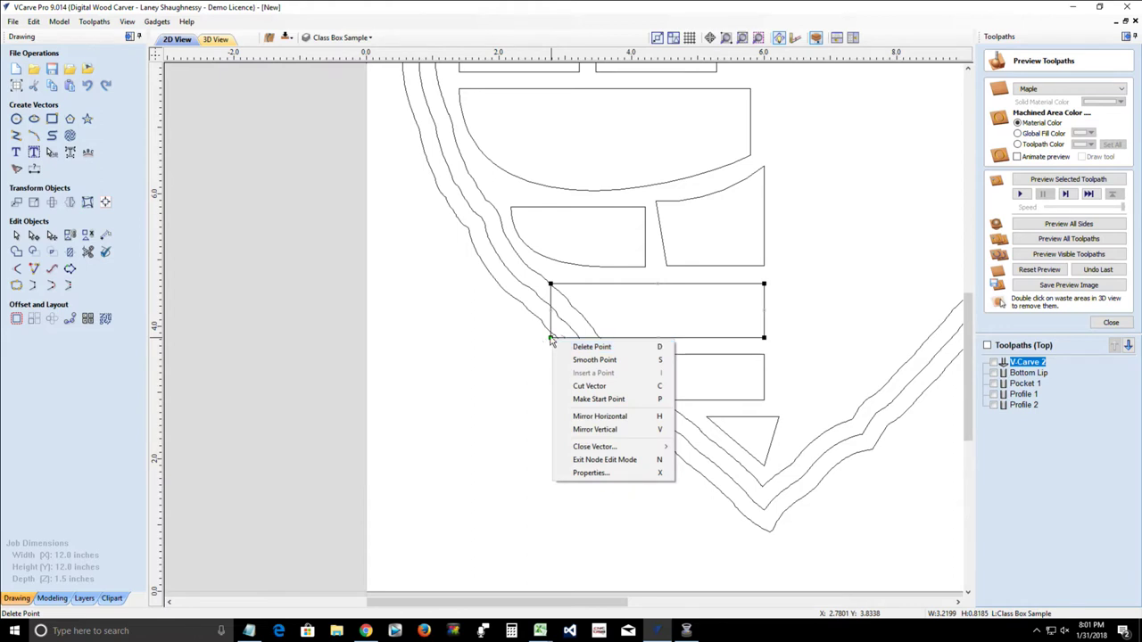
left_click(550, 339)
left_click_drag(551, 338, 618, 337)
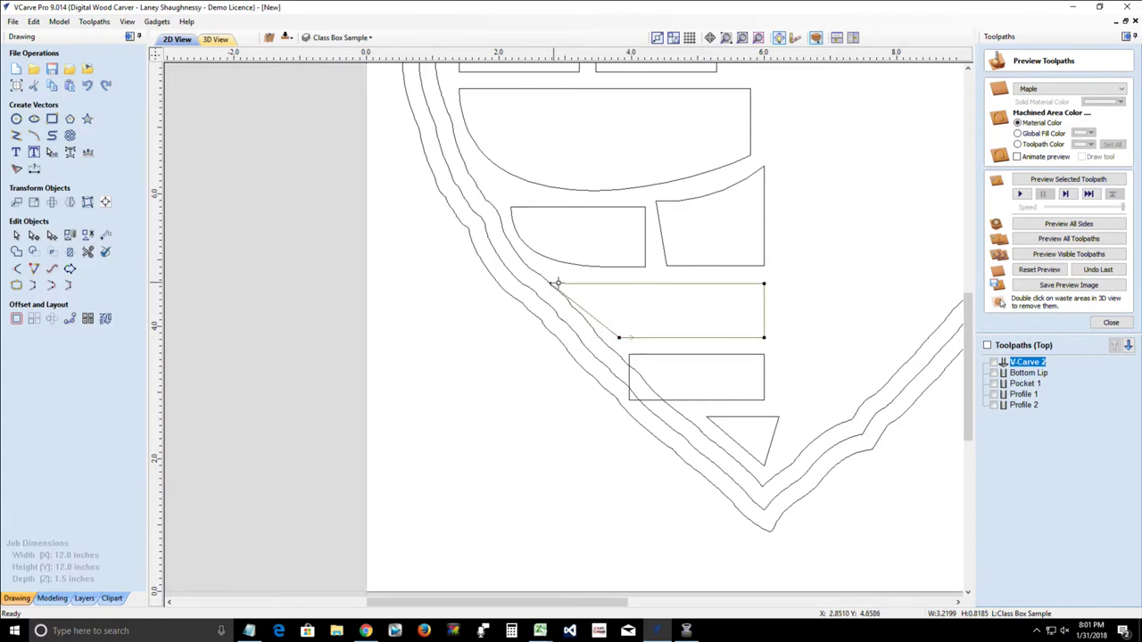
left_click_drag(576, 288, 575, 285)
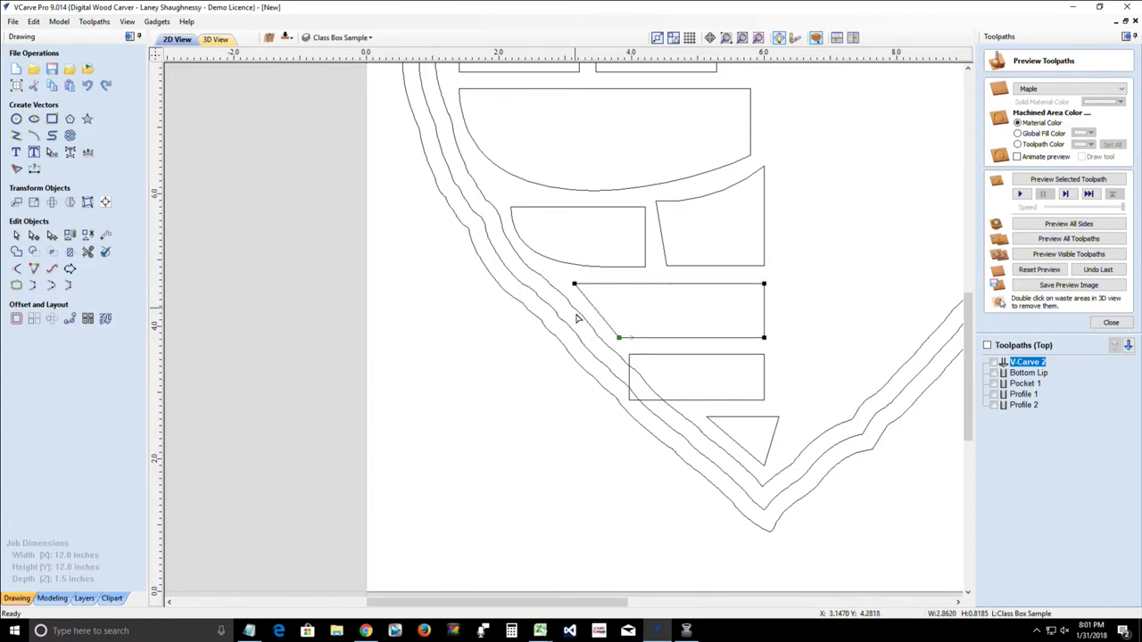
left_click(619, 337)
left_click_drag(620, 338, 626, 338)
Step: Slide the next brick's bottom-left node right so its left edge slants too
left_click(628, 399)
left_click_drag(681, 401, 681, 399)
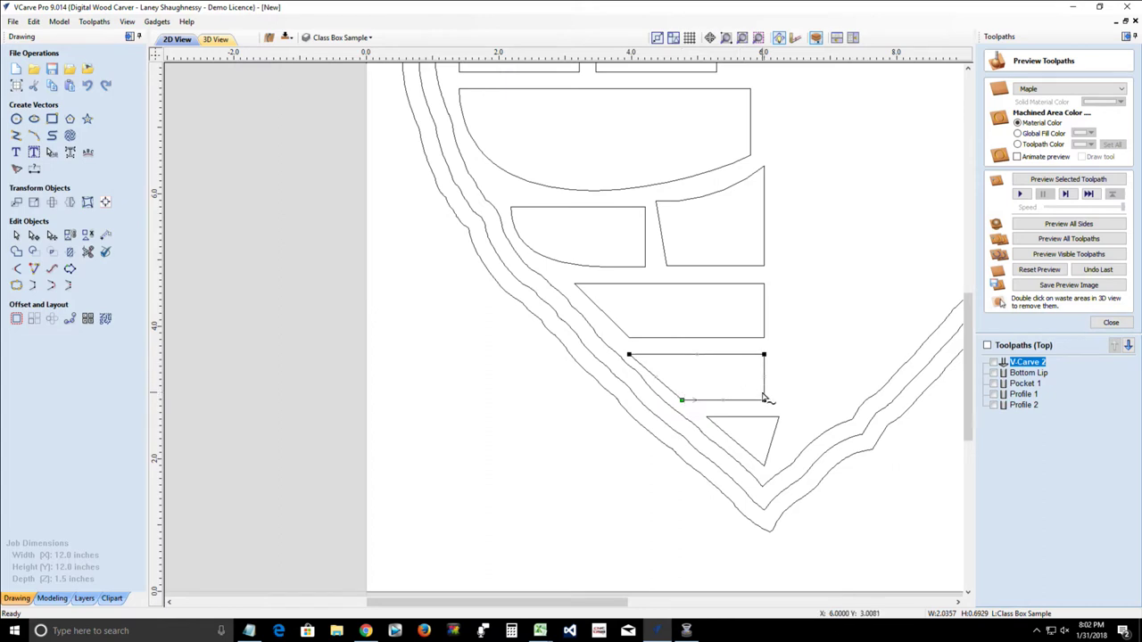
scroll(765, 399, "down", 5)
scroll(757, 393, "up", 2)
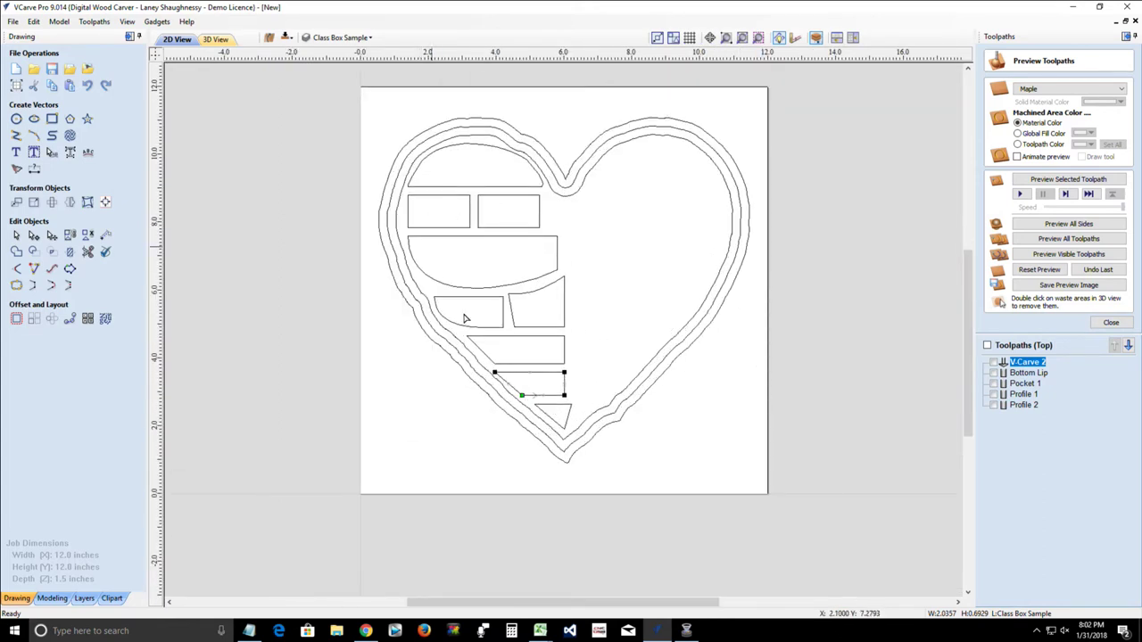
Step: Node-edit the middle row's left brick and raise its top corners
left_click(456, 438)
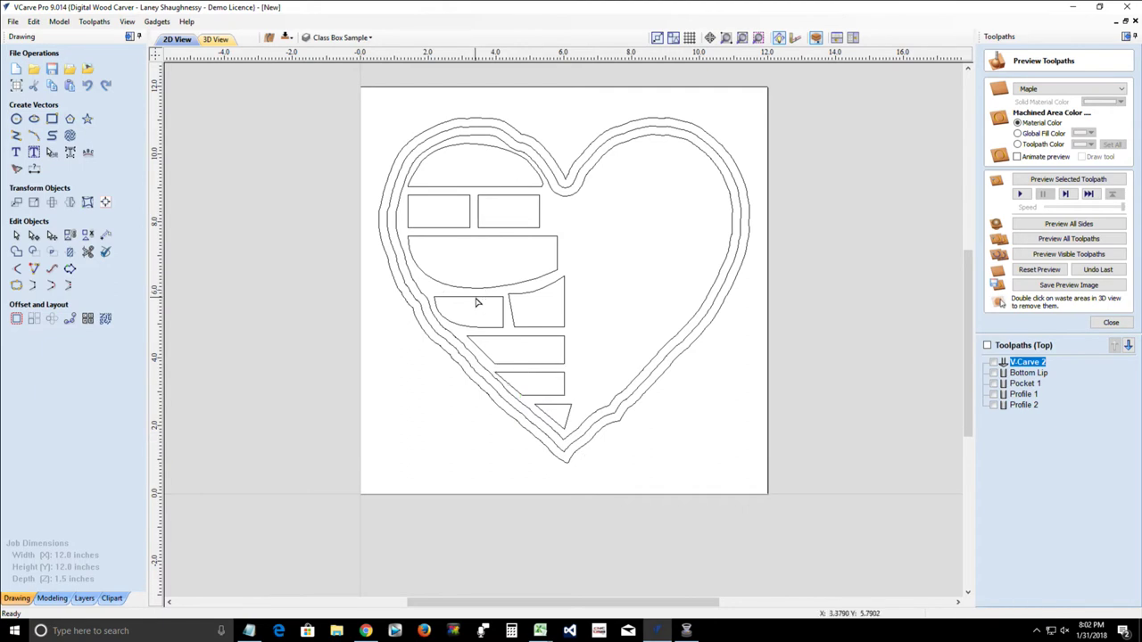
scroll(478, 303, "up", 5)
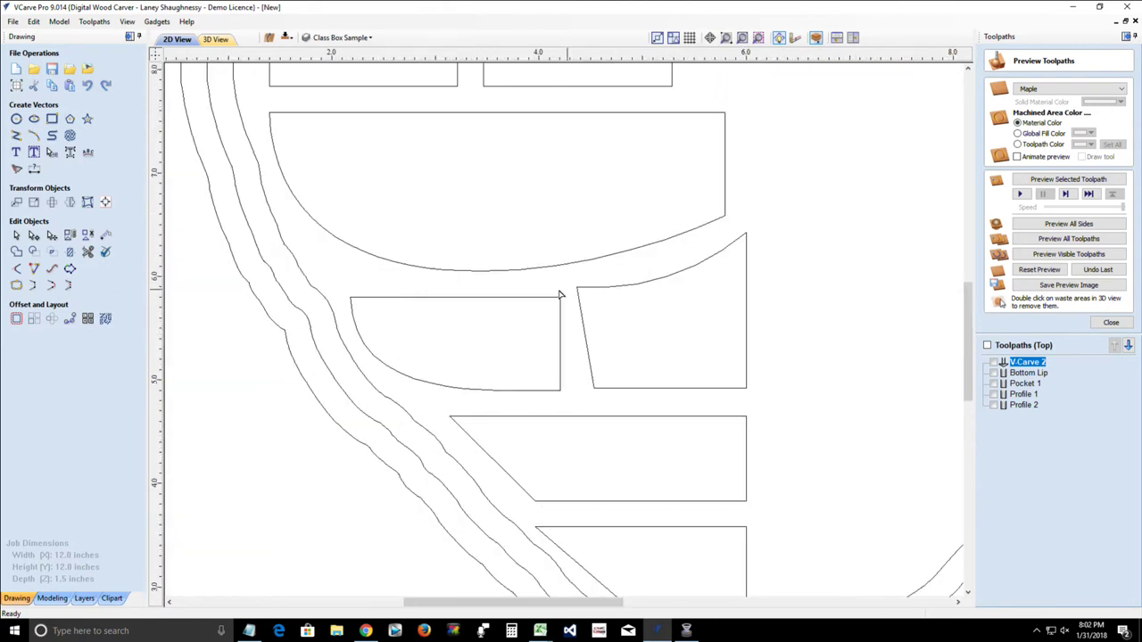
left_click(431, 299)
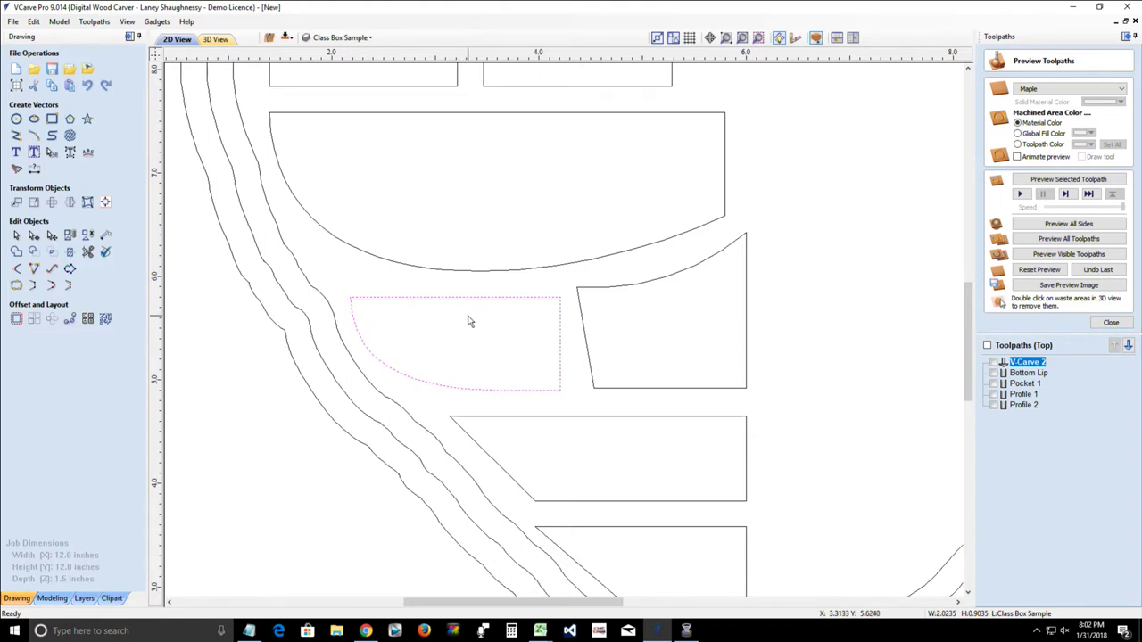
key("n")
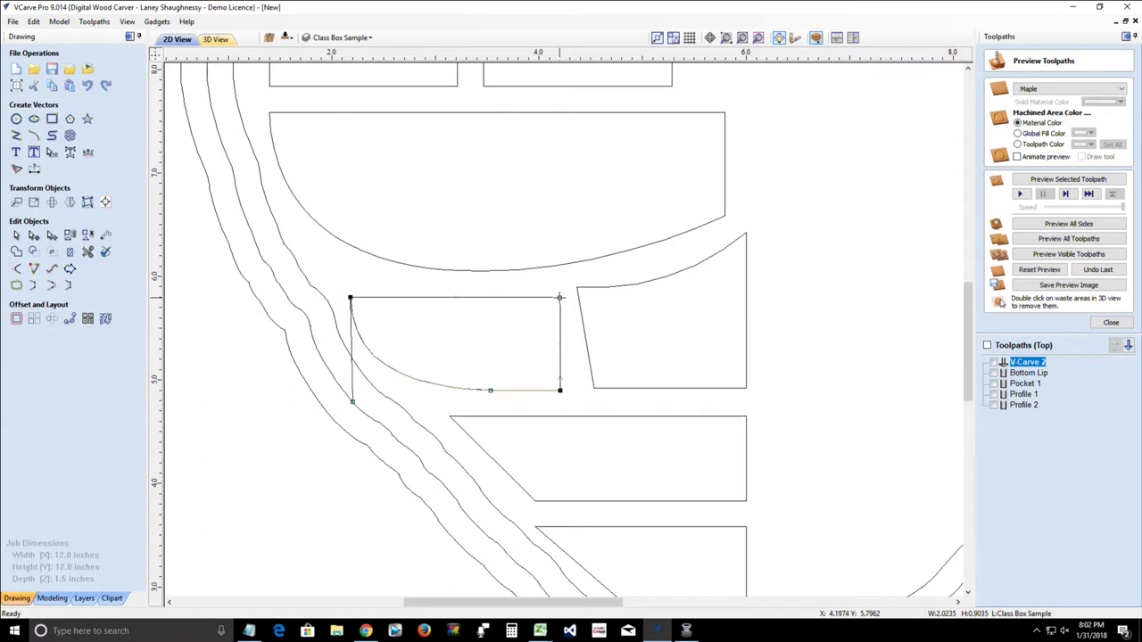
mouse_move(560, 290)
left_mouse_down()
mouse_move(579, 285)
mouse_move(558, 285)
mouse_move(556, 298)
mouse_move(558, 287)
left_mouse_up()
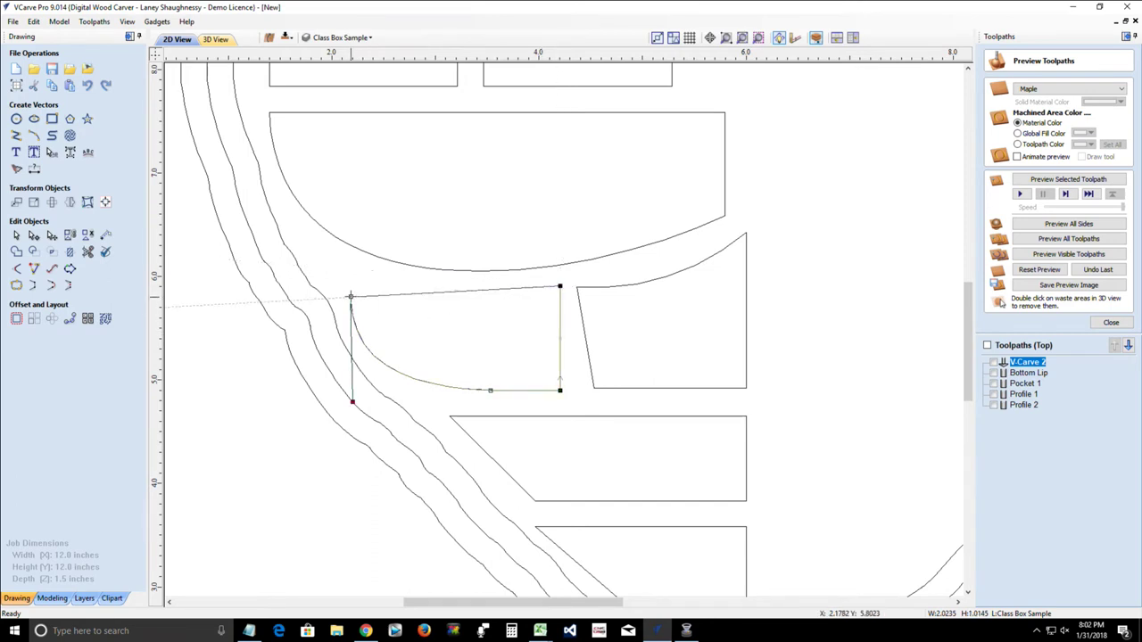
left_click_drag(351, 297, 337, 266)
key("Escape")
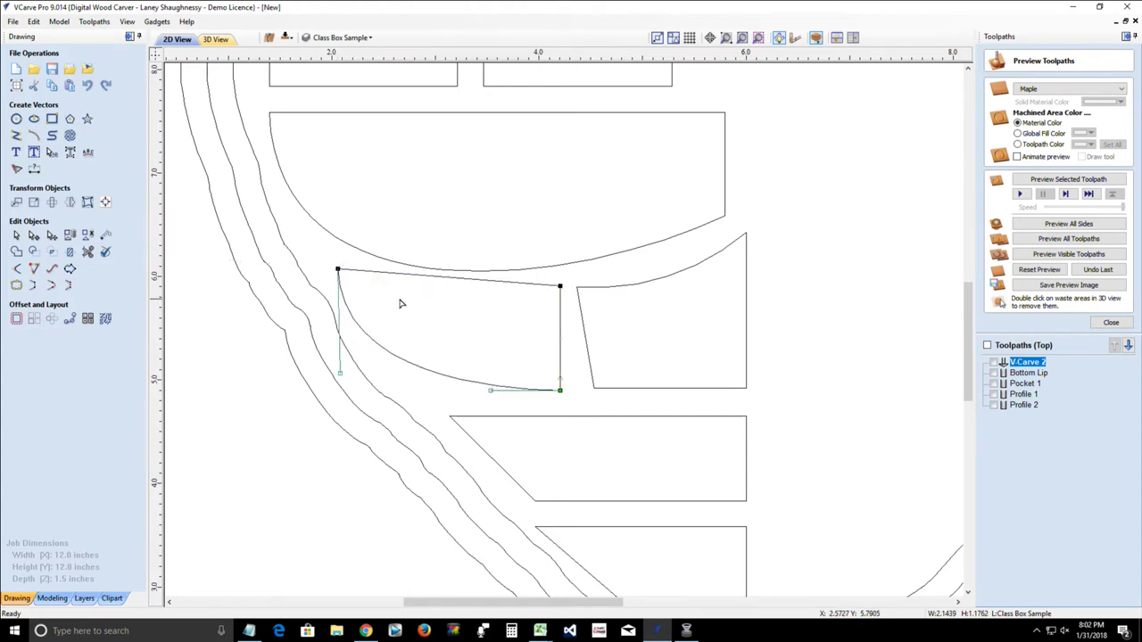
Step: Convert its top edge to an arc and adjust it to parallel the curved pocket above
right_click(466, 285)
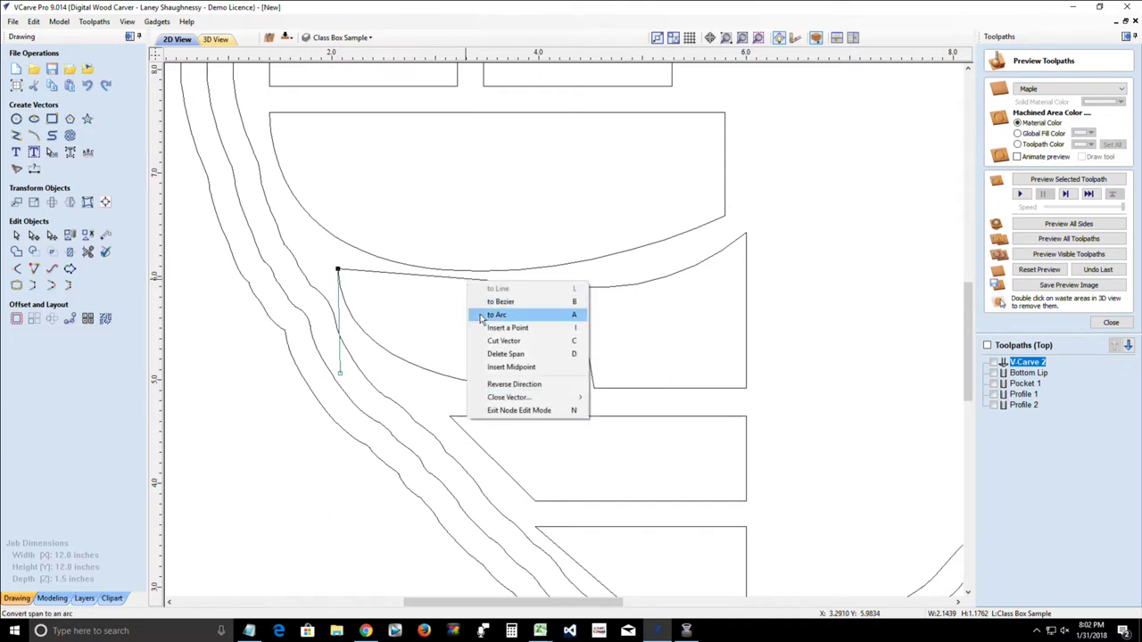
left_click(486, 316)
left_click_drag(457, 166, 436, 298)
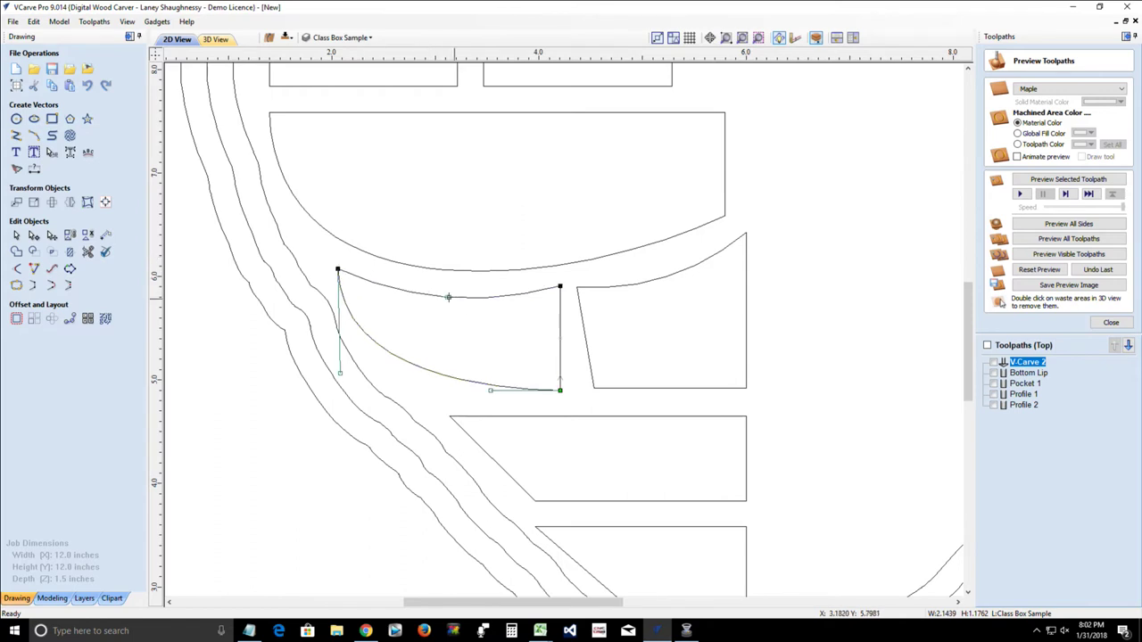
left_click(448, 296)
left_click_drag(559, 285, 559, 287)
left_click_drag(339, 376, 337, 387)
left_click_drag(489, 390, 472, 410)
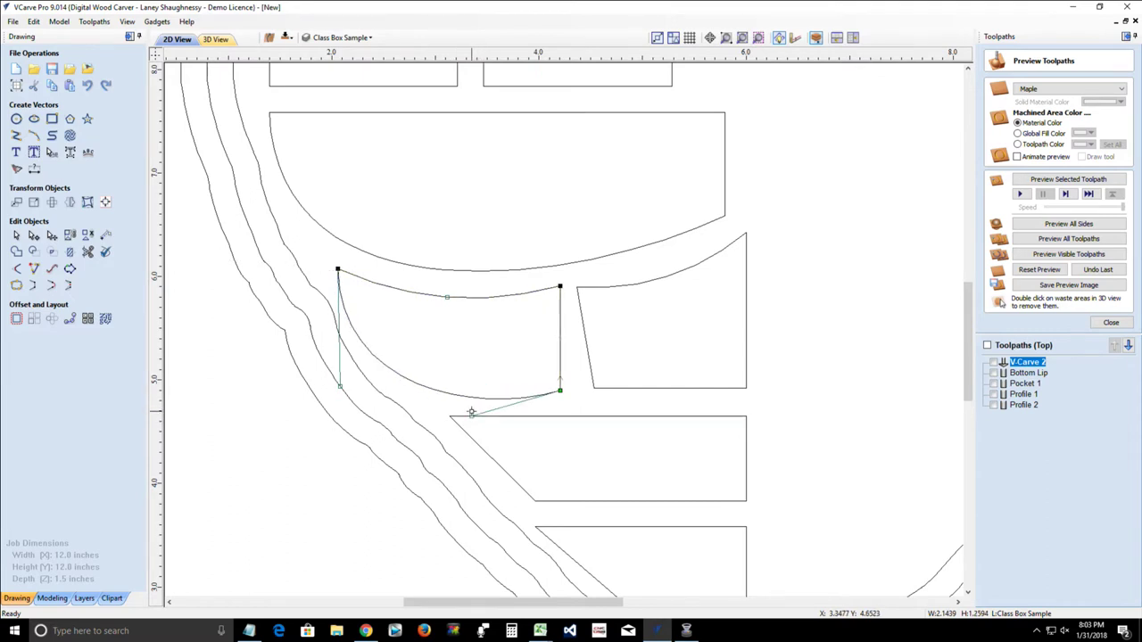
left_click(553, 405)
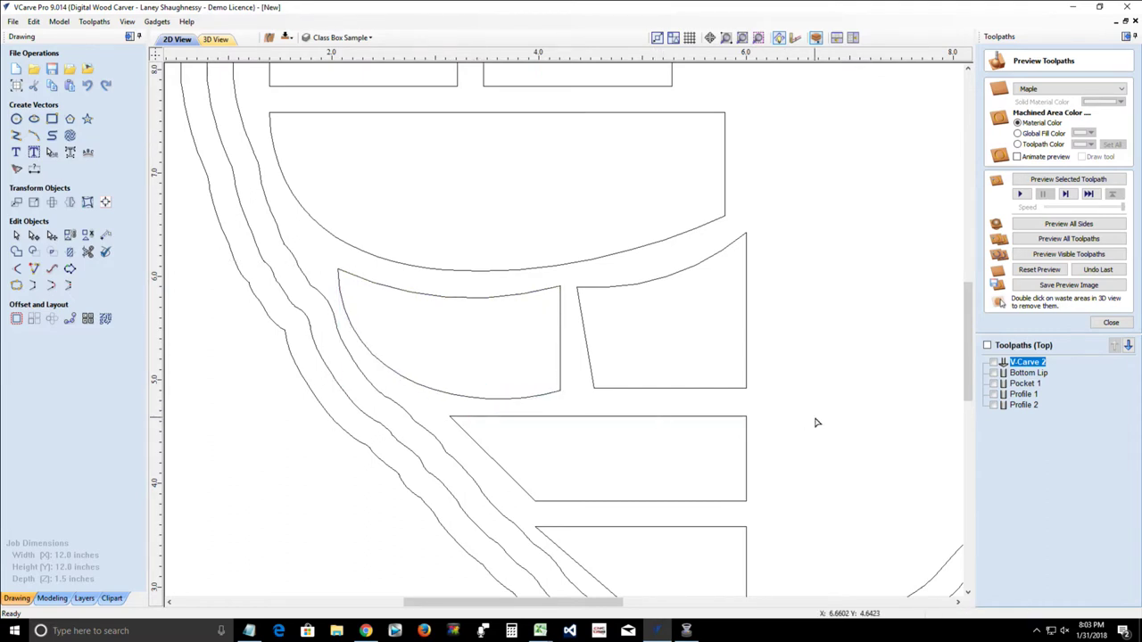
Step: Drag the second-row right brick's bottom-right node right to slant its right edge
scroll(811, 425, "down", 3)
scroll(829, 474, "up", 3)
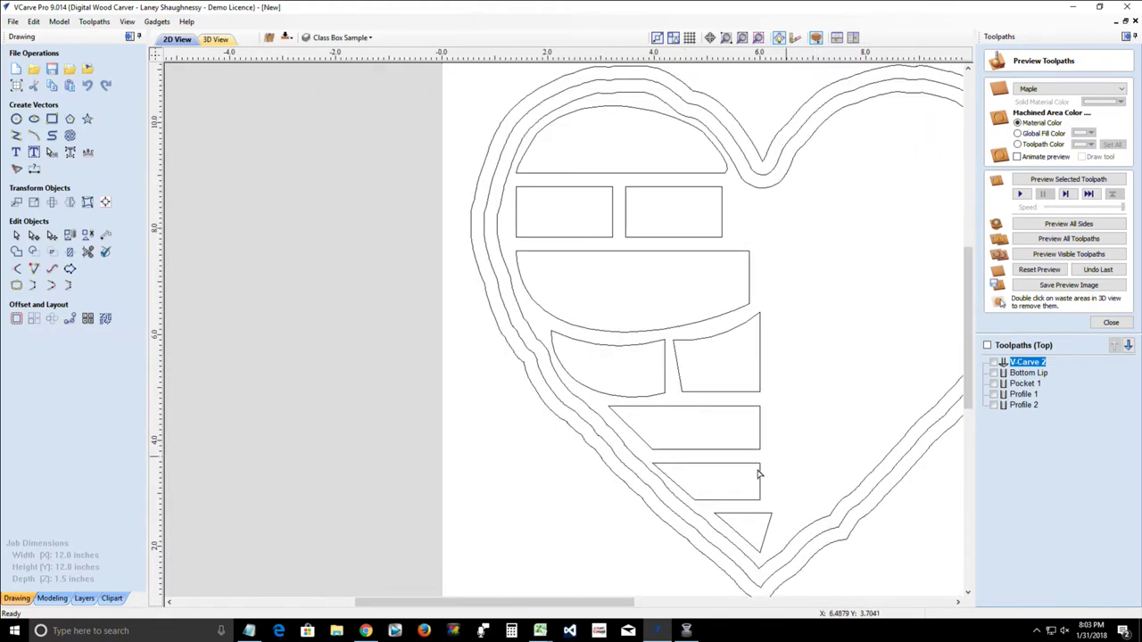
scroll(727, 470, "down", 2)
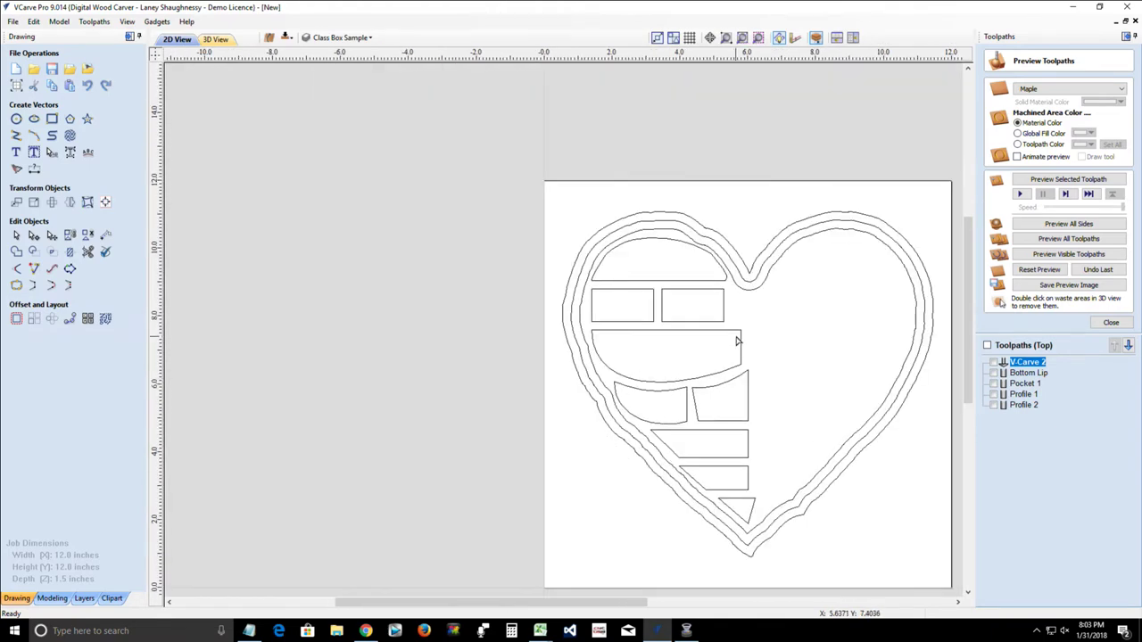
scroll(741, 335, "up", 3)
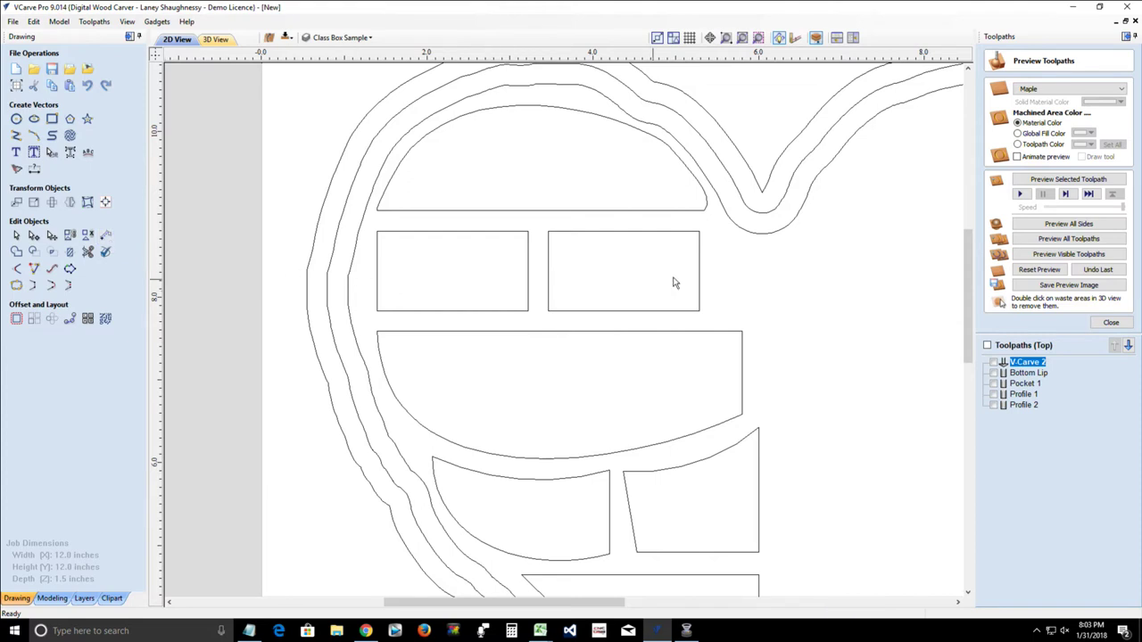
left_click(700, 283)
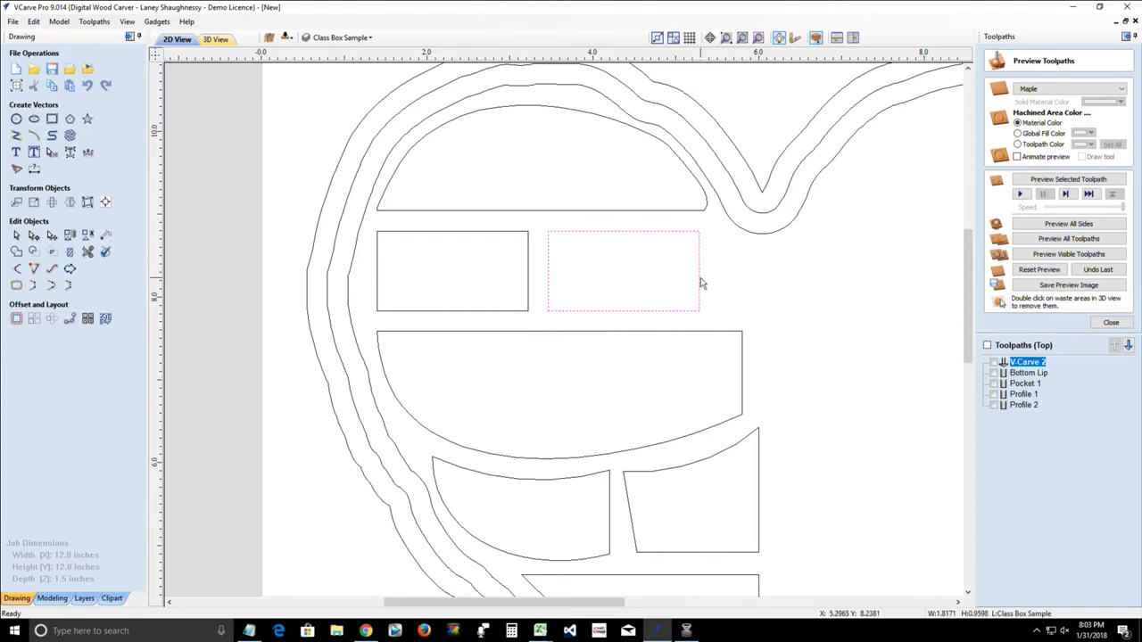
double_click(701, 284)
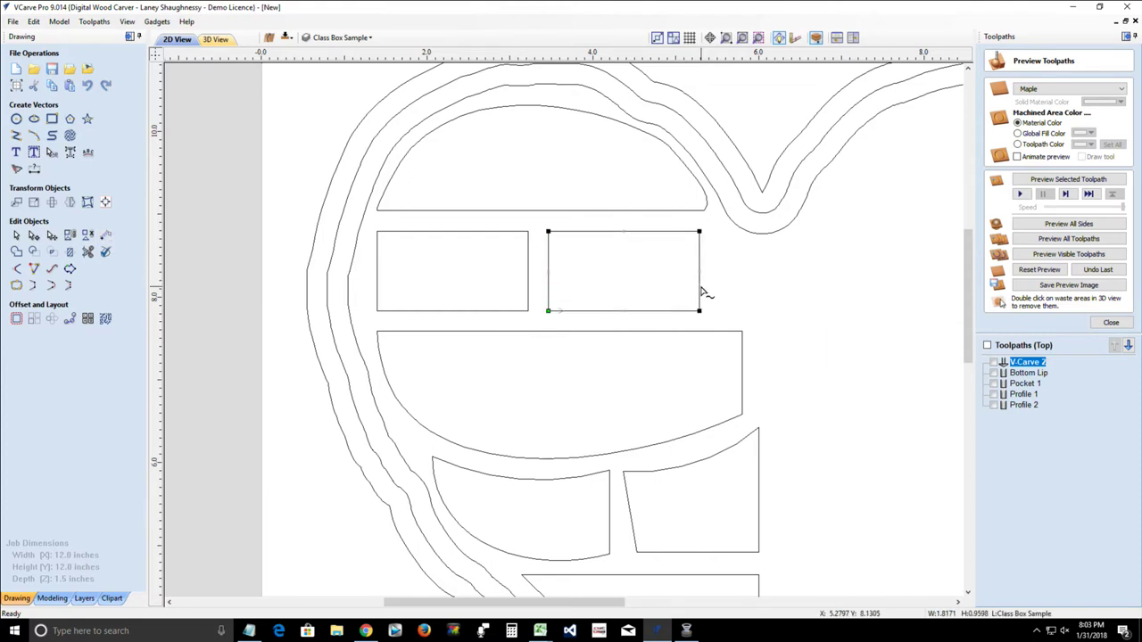
right_click(701, 292)
left_click(699, 309)
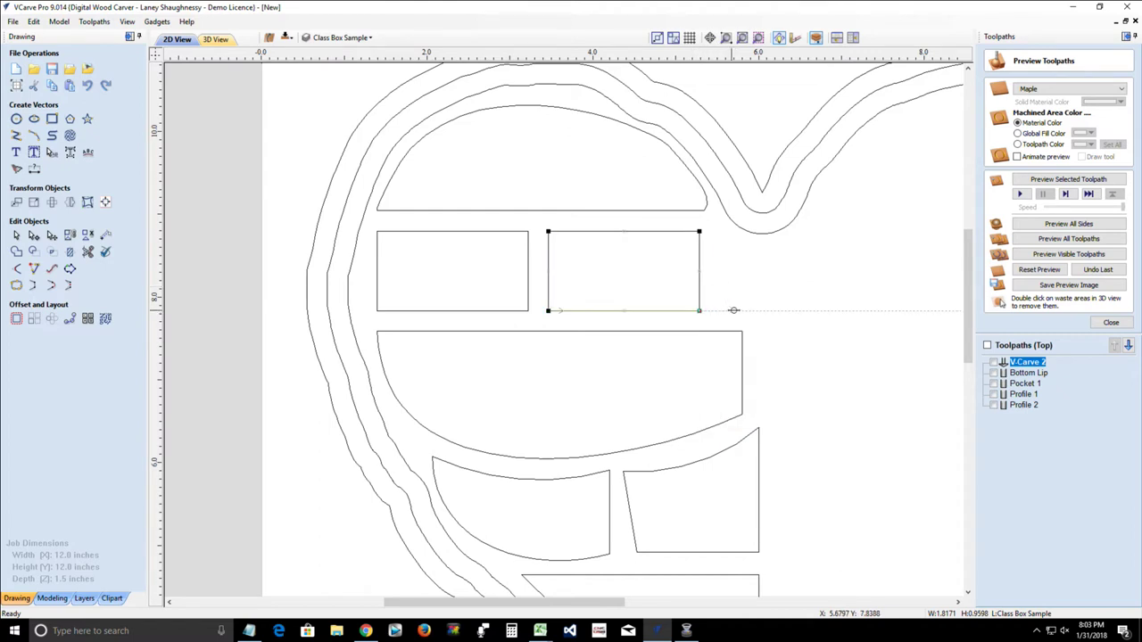
left_click(740, 311)
left_click_drag(740, 310, 744, 310)
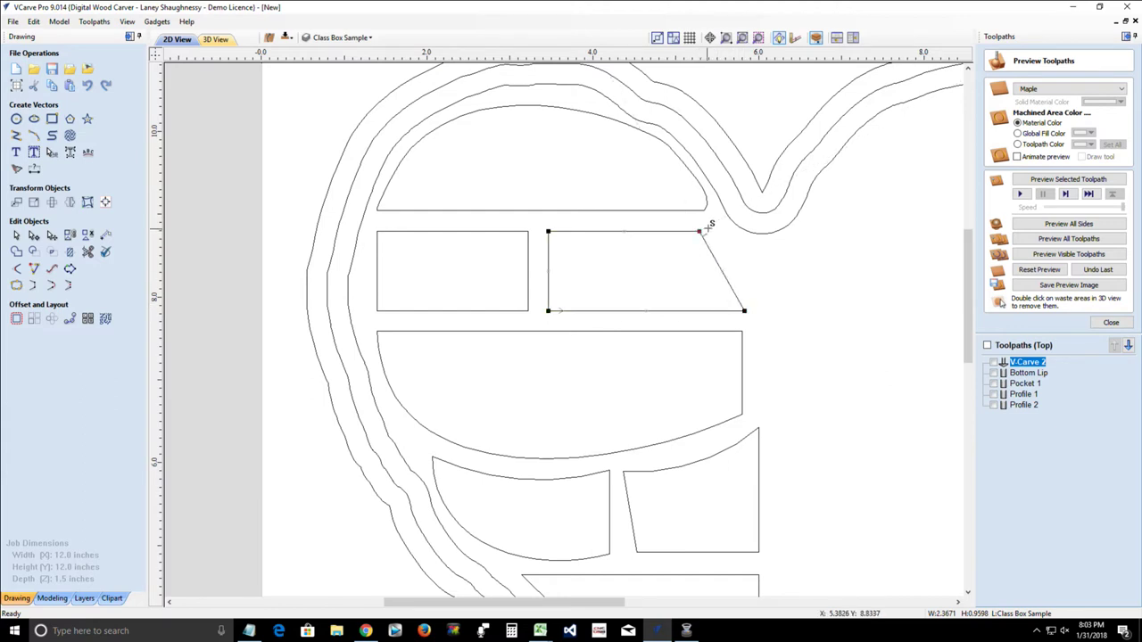
mouse_move(706, 229)
left_mouse_down()
mouse_move(638, 227)
mouse_move(714, 230)
left_mouse_up()
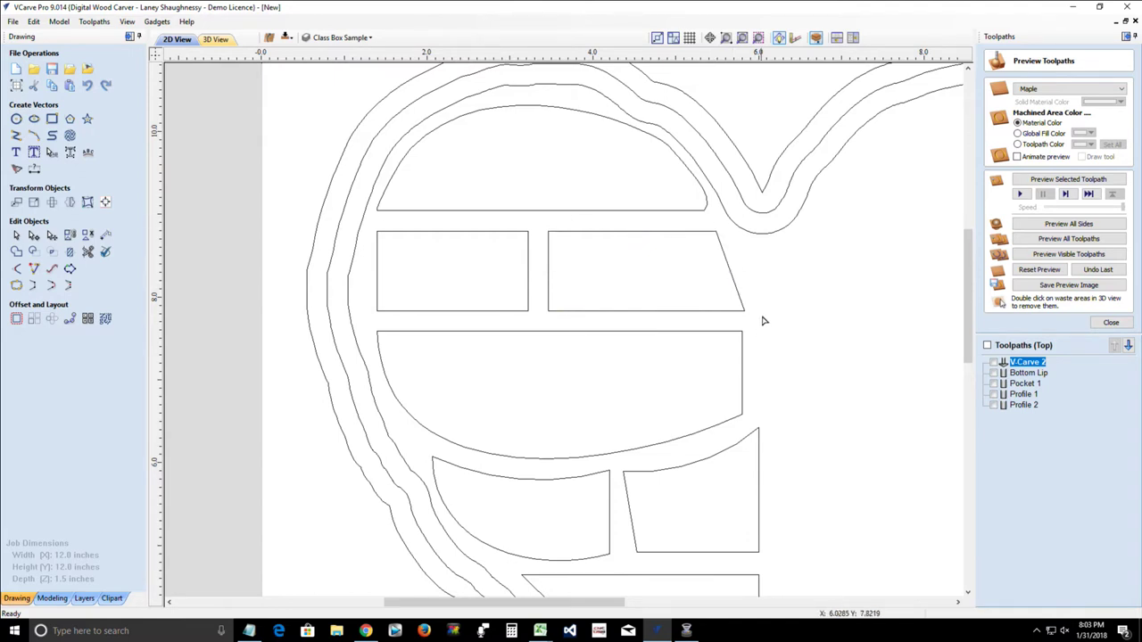
scroll(764, 327, "down", 3)
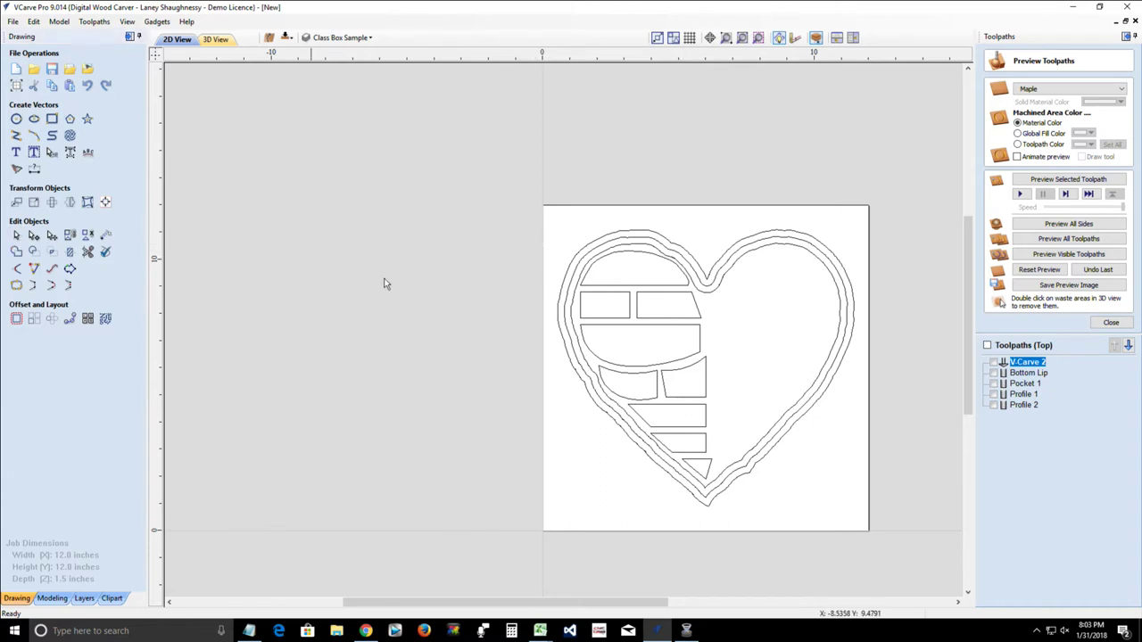
Step: Snap the small triangle's top-right node to X 6.0 on the heart's centre line
left_click_drag(504, 231, 750, 530)
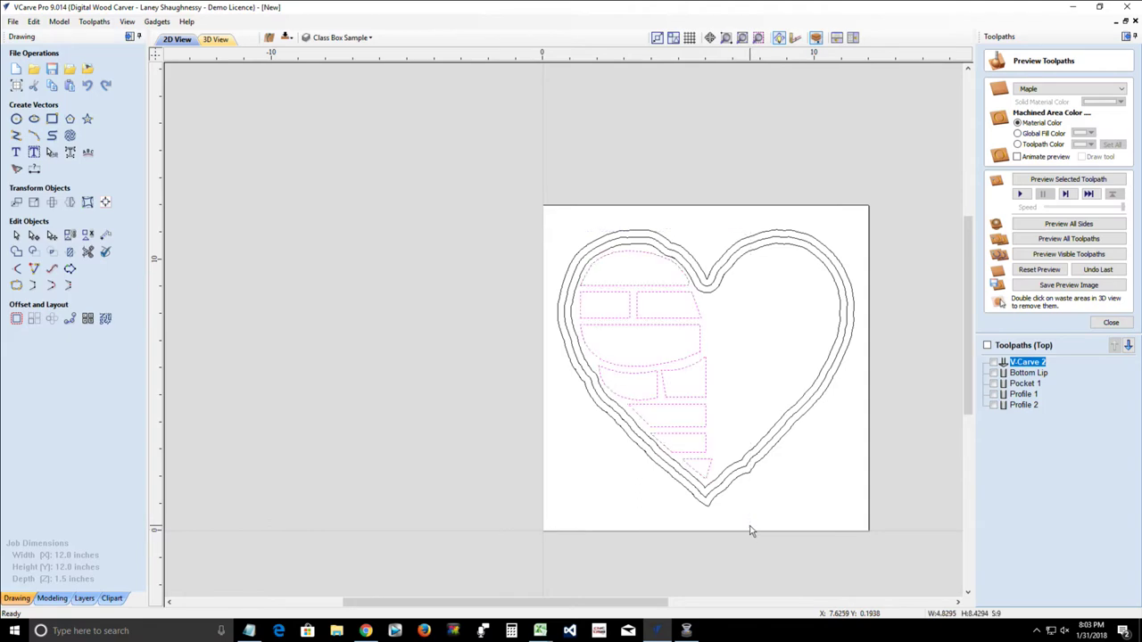
scroll(711, 513, "up", 5)
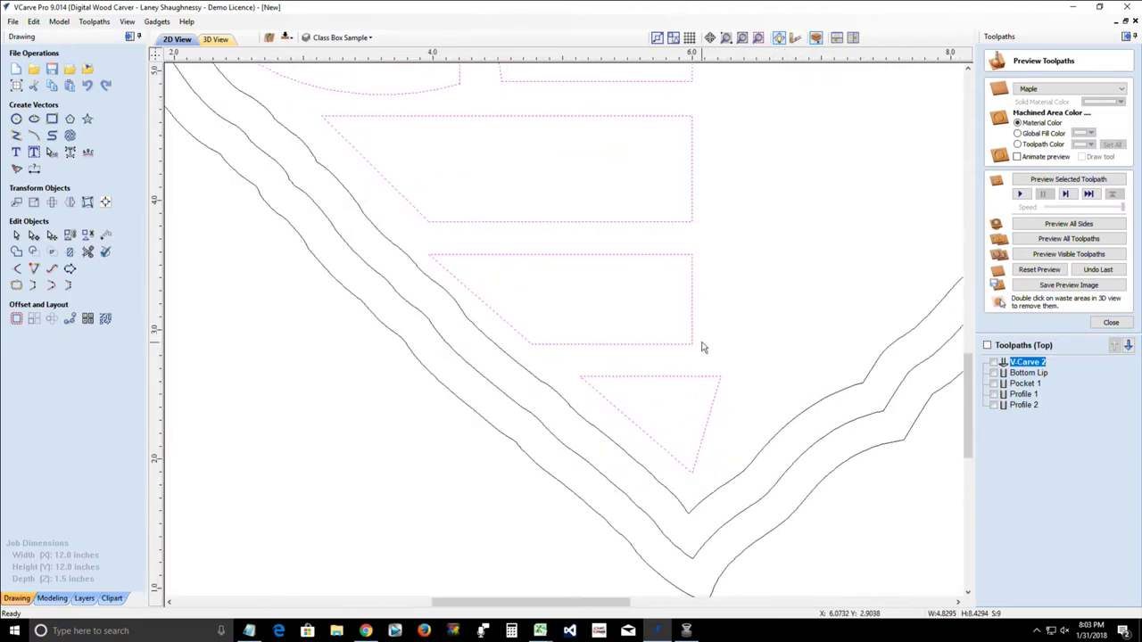
scroll(697, 416, "down", 5)
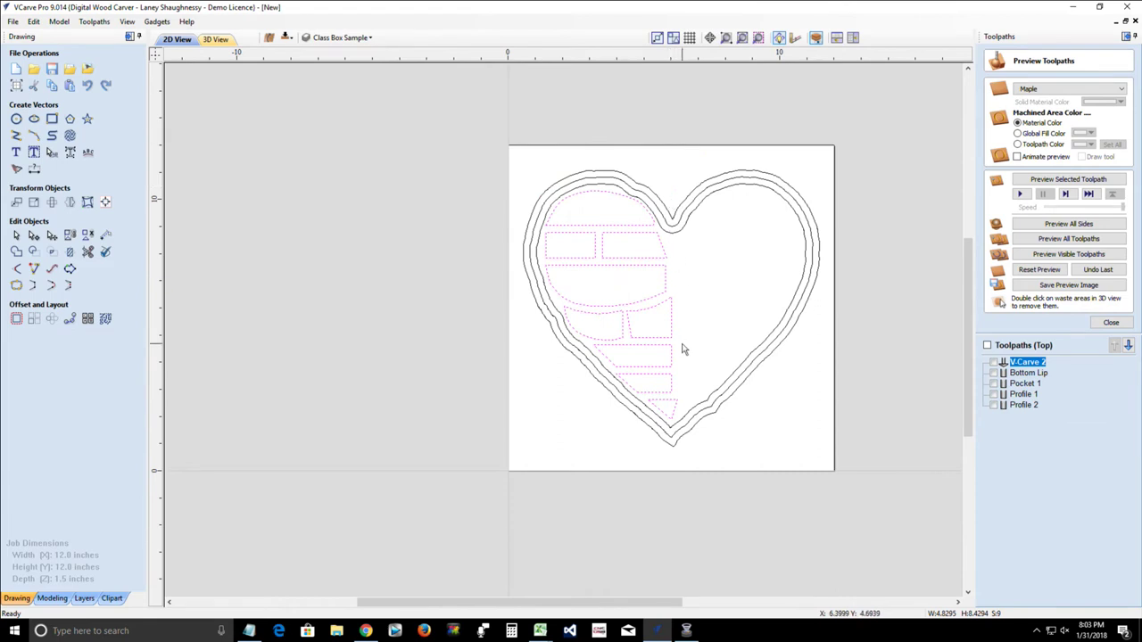
scroll(683, 348, "up", 3)
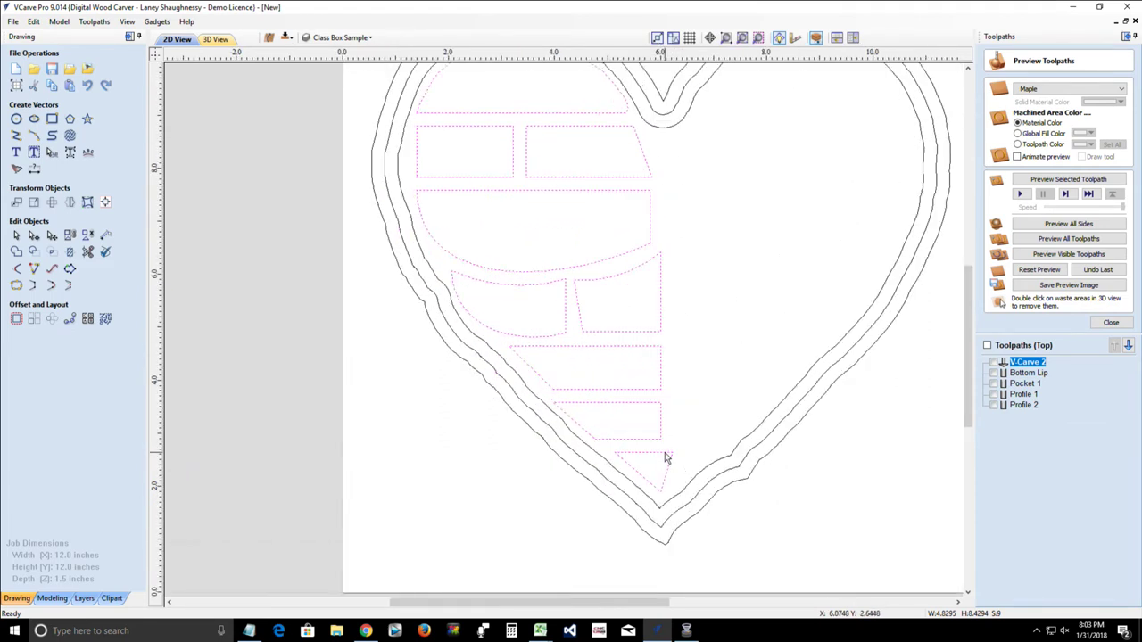
left_click(662, 492)
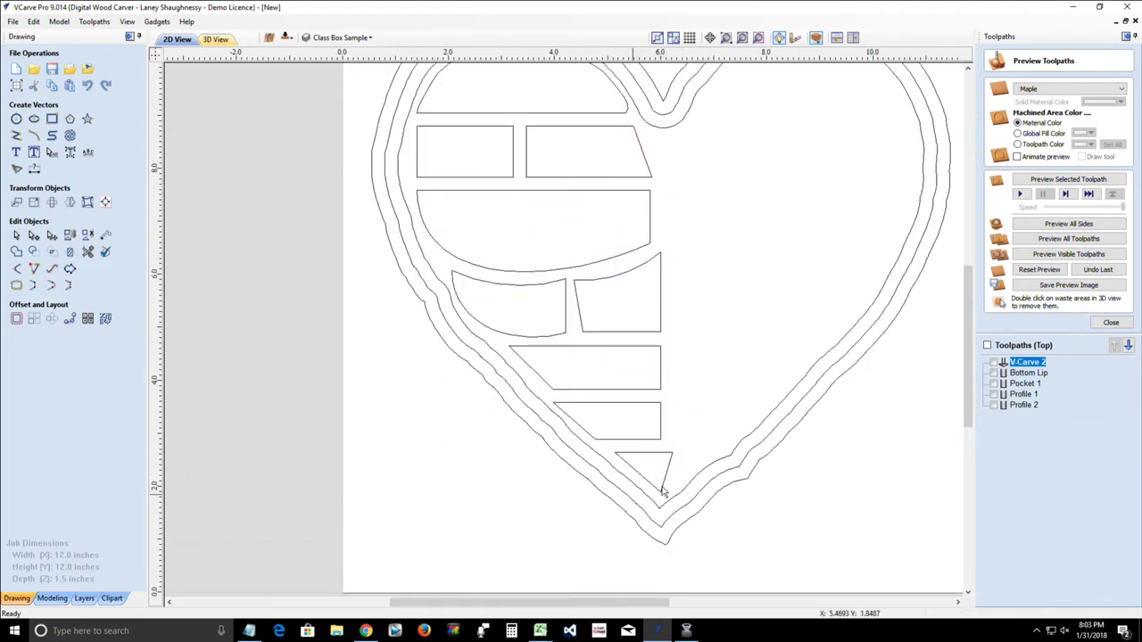
left_click(668, 457)
scroll(660, 466, "up", 4)
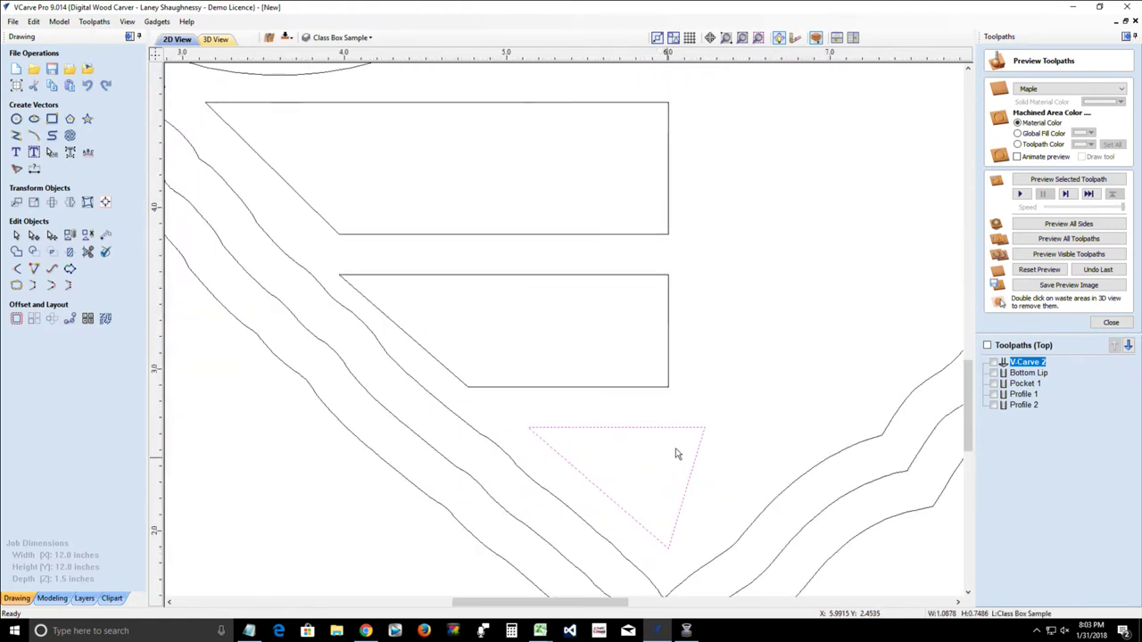
left_click(666, 429)
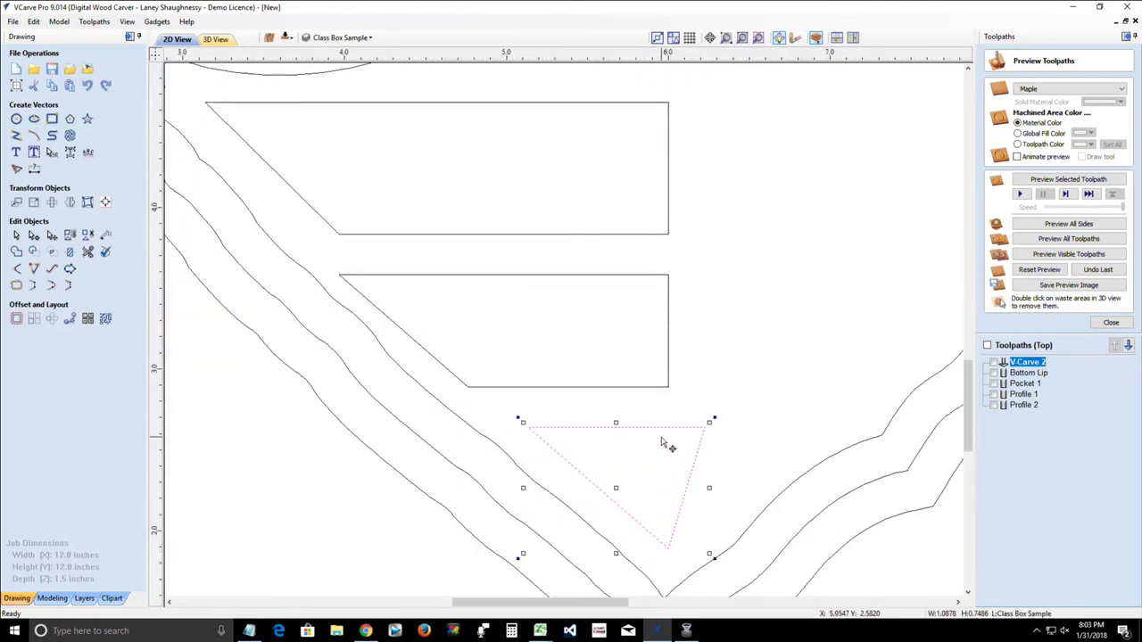
key("n")
left_click_drag(705, 427, 670, 427)
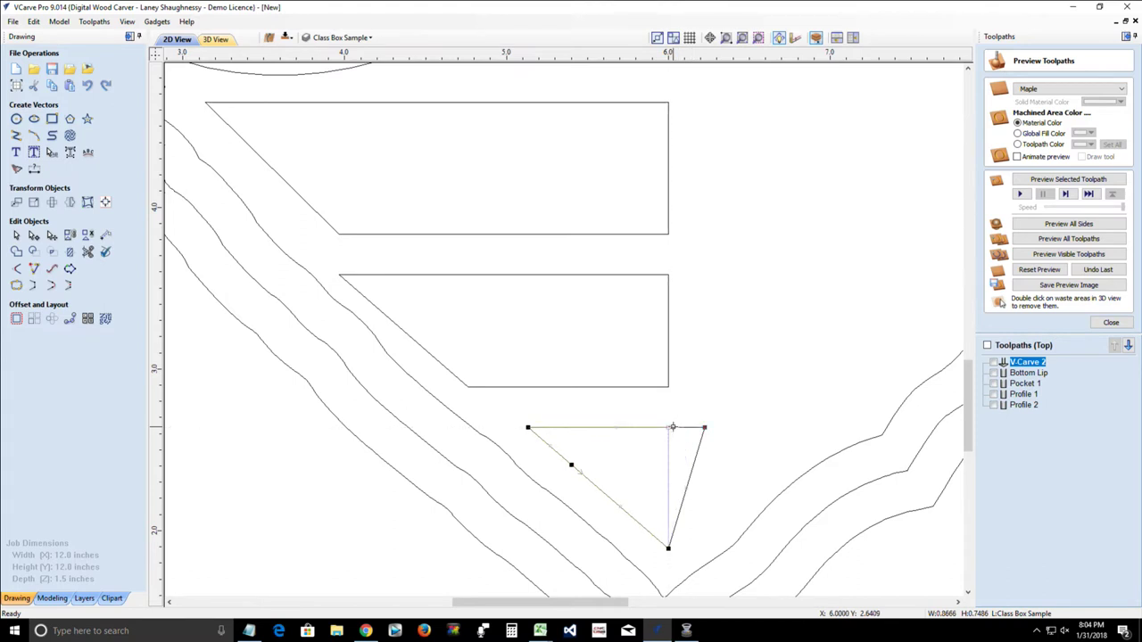
Step: Leave node editing and marquee-select all the bricks inside the heart
scroll(694, 464, "down", 3)
scroll(694, 460, "down", 2)
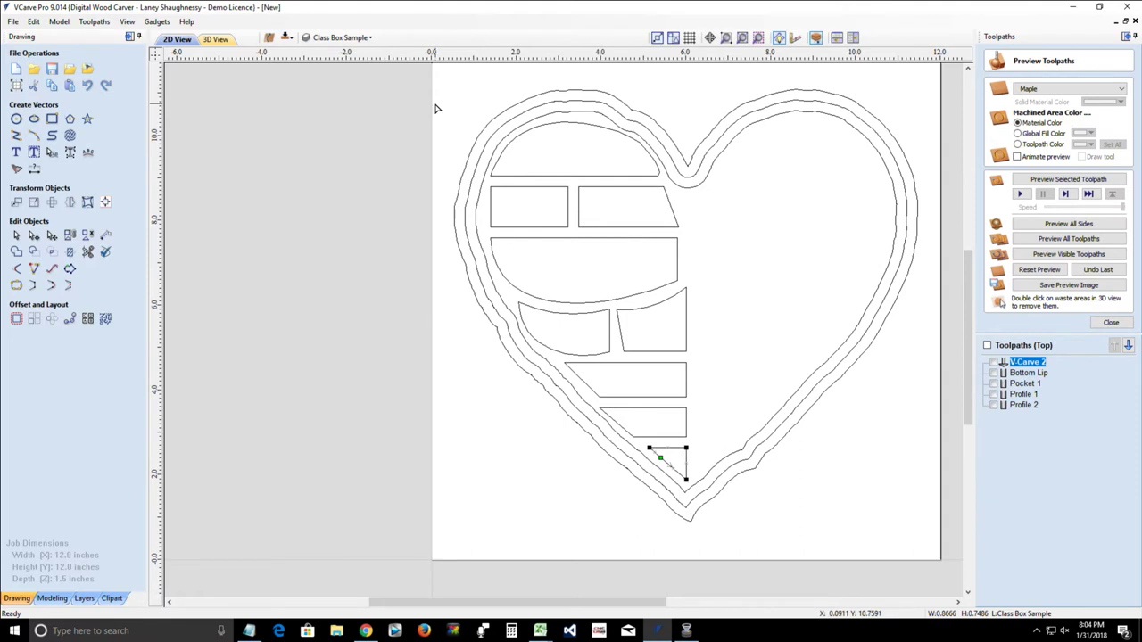
left_click(16, 235)
left_click_drag(653, 214, 735, 493)
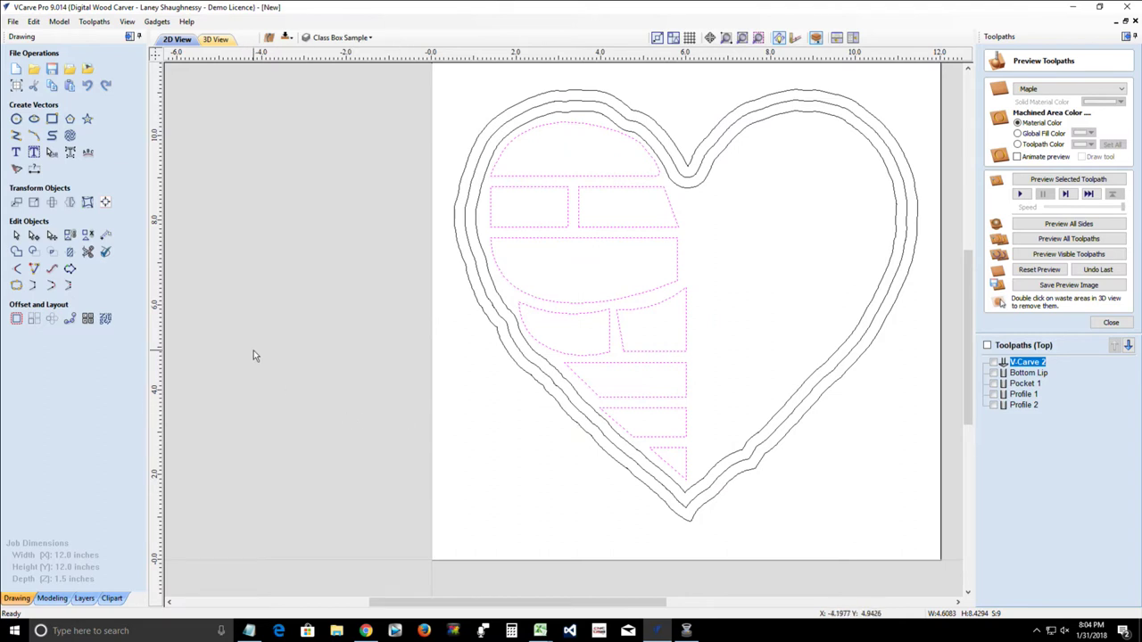
Step: Create a horizontally flipped copy of the bricks about the job centre
left_click(69, 204)
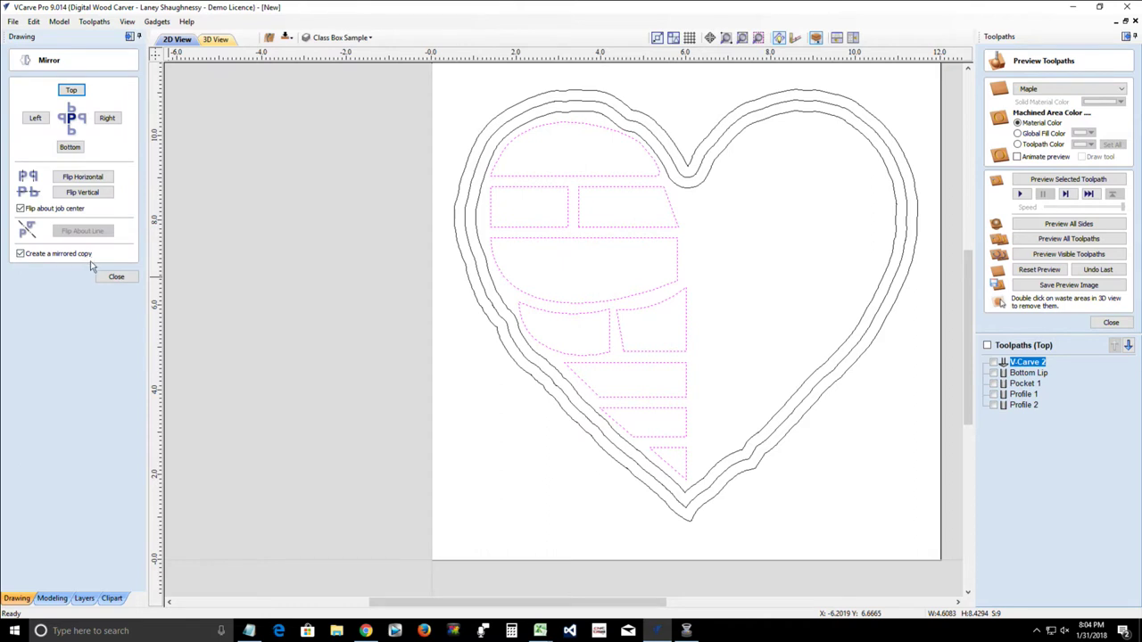
left_click(82, 178)
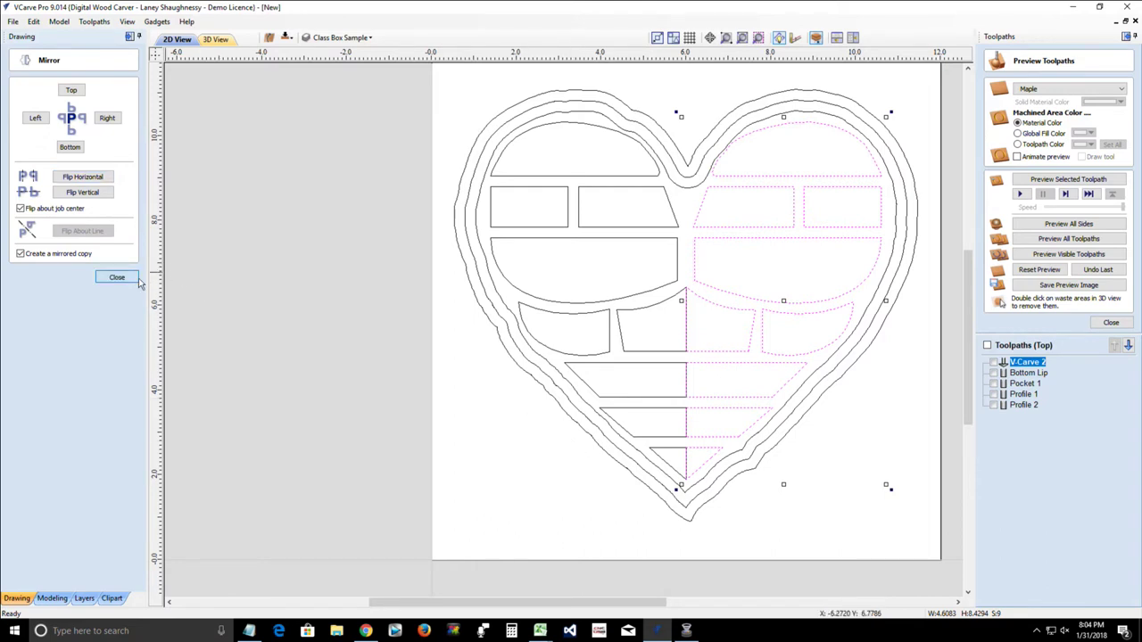
left_click(117, 277)
left_click(538, 496)
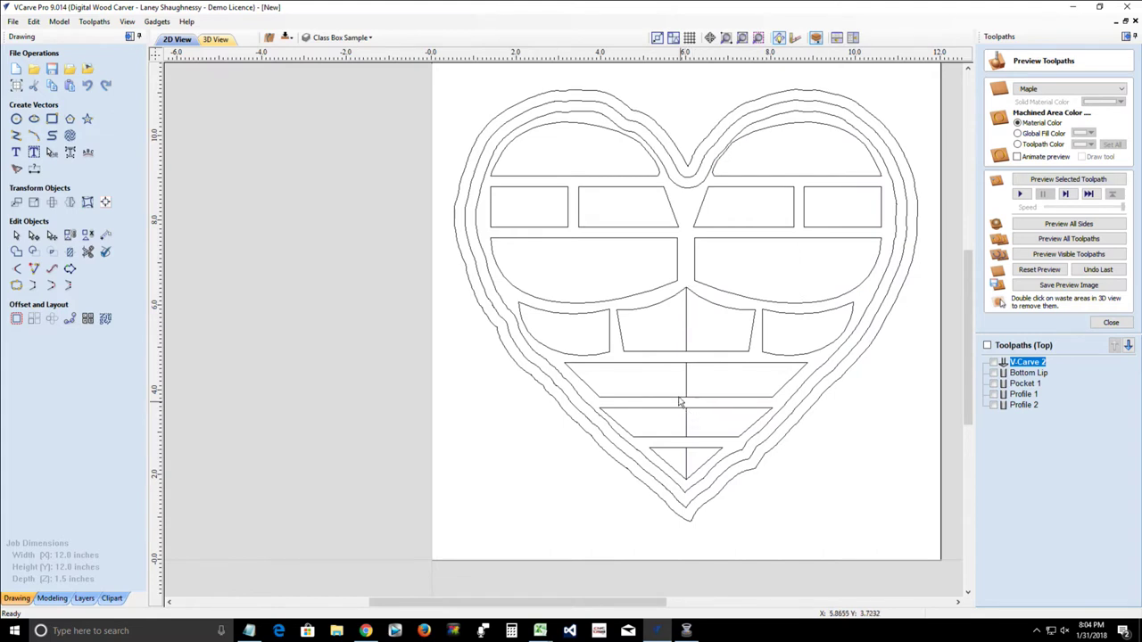
scroll(687, 360, "up", 2)
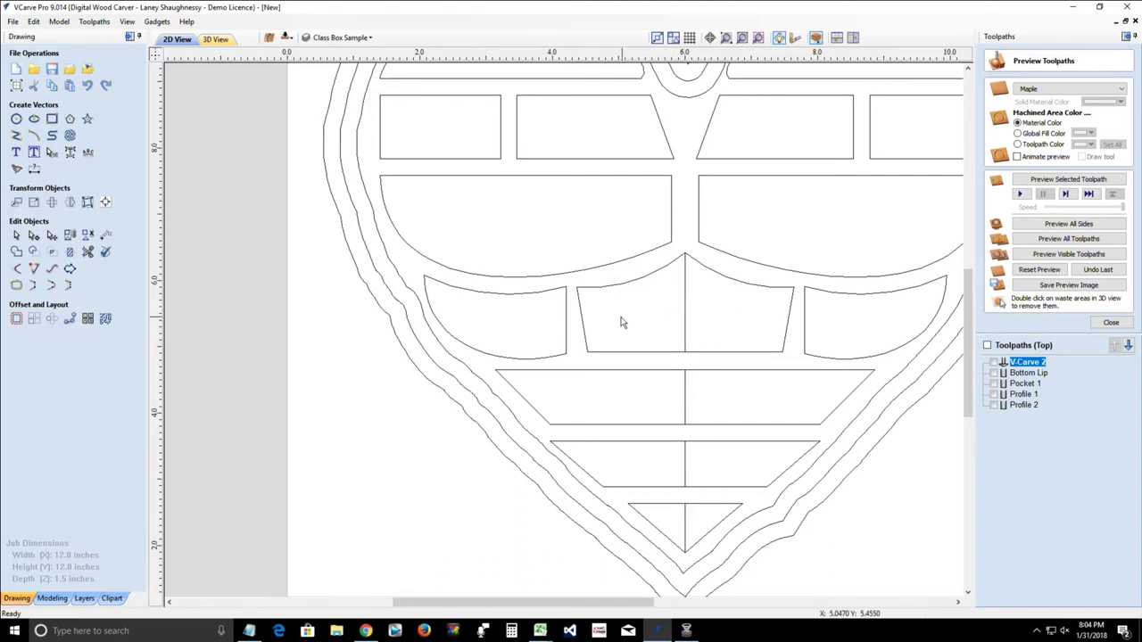
left_click(686, 323)
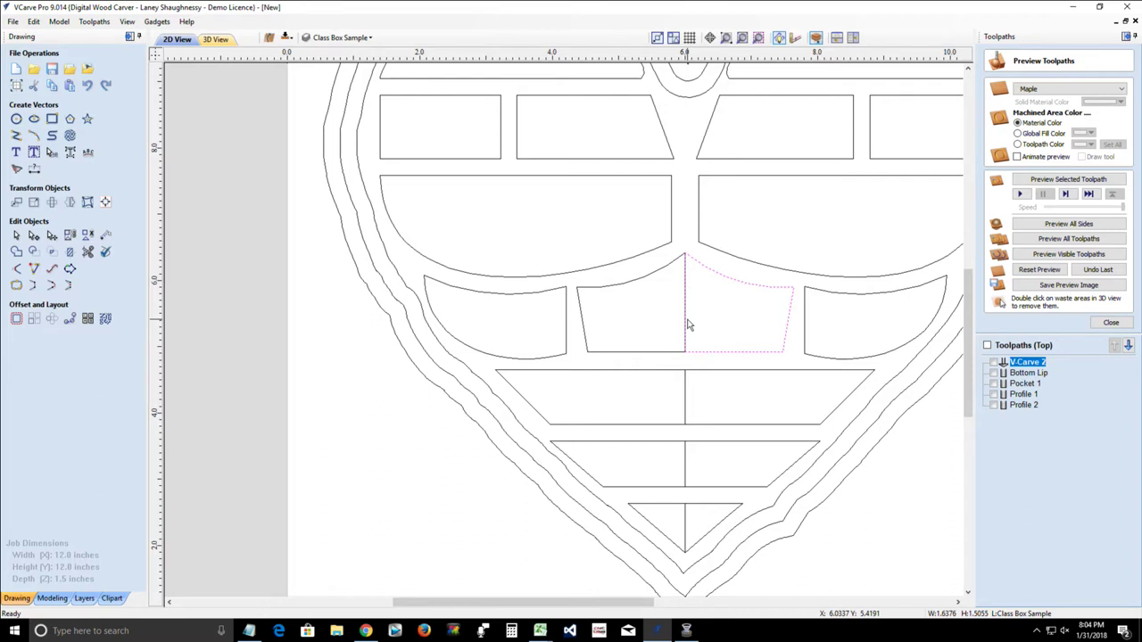
left_click(687, 319)
key("n")
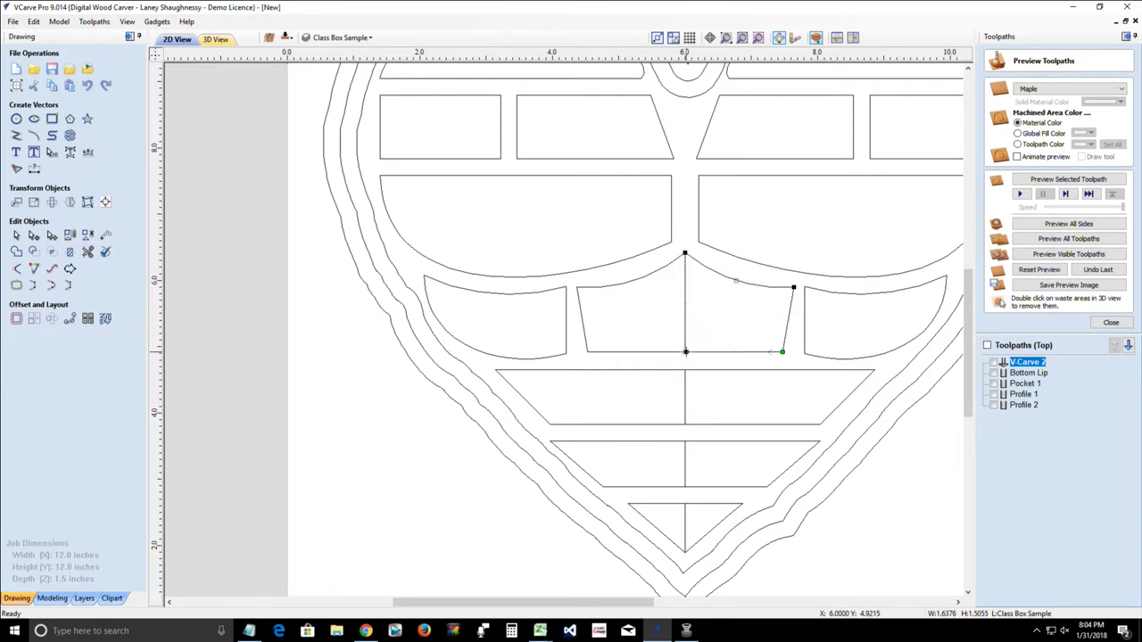
mouse_move(685, 352)
left_mouse_down()
mouse_move(710, 358)
mouse_move(702, 351)
left_mouse_up()
key("Escape")
scroll(701, 352, "up", 5)
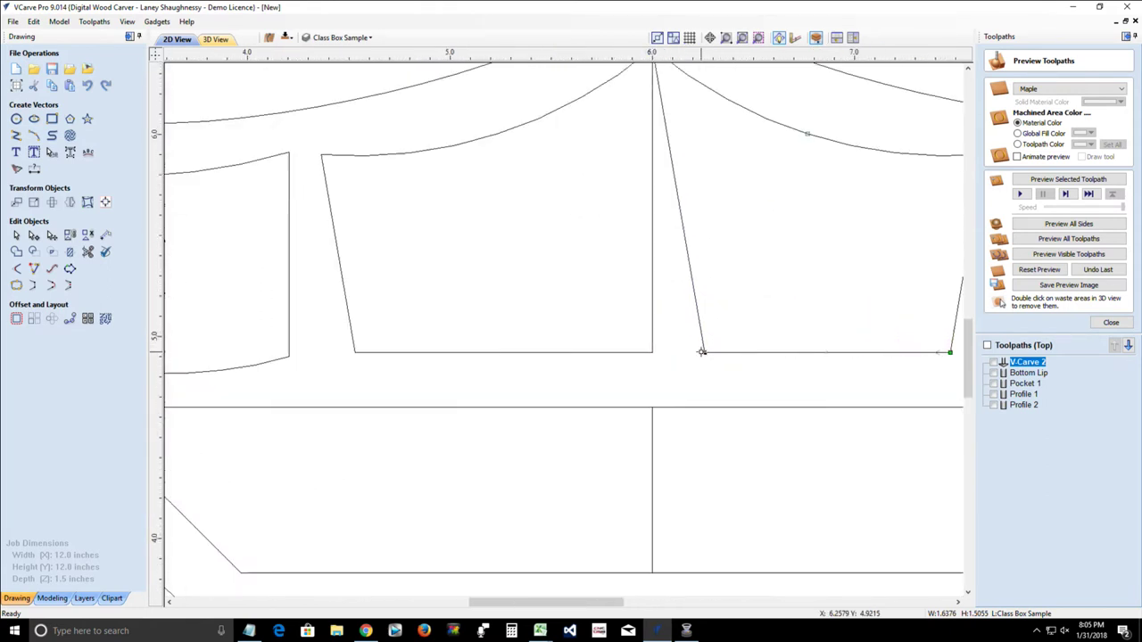
scroll(704, 351, "up", 2)
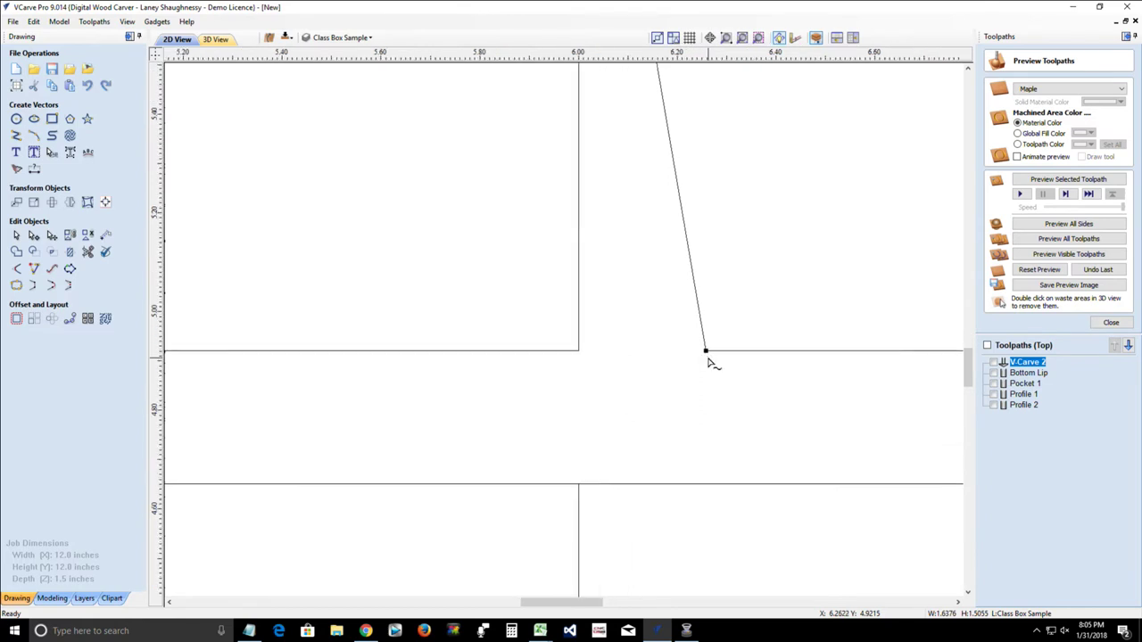
key("ctrl+z")
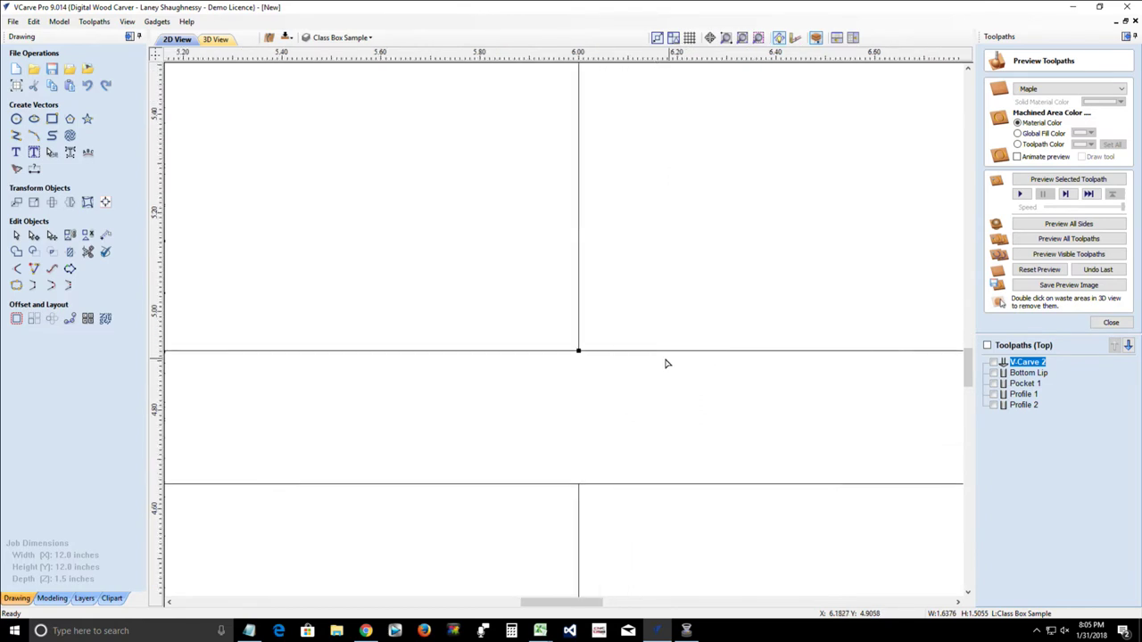
left_click_drag(579, 351, 703, 354)
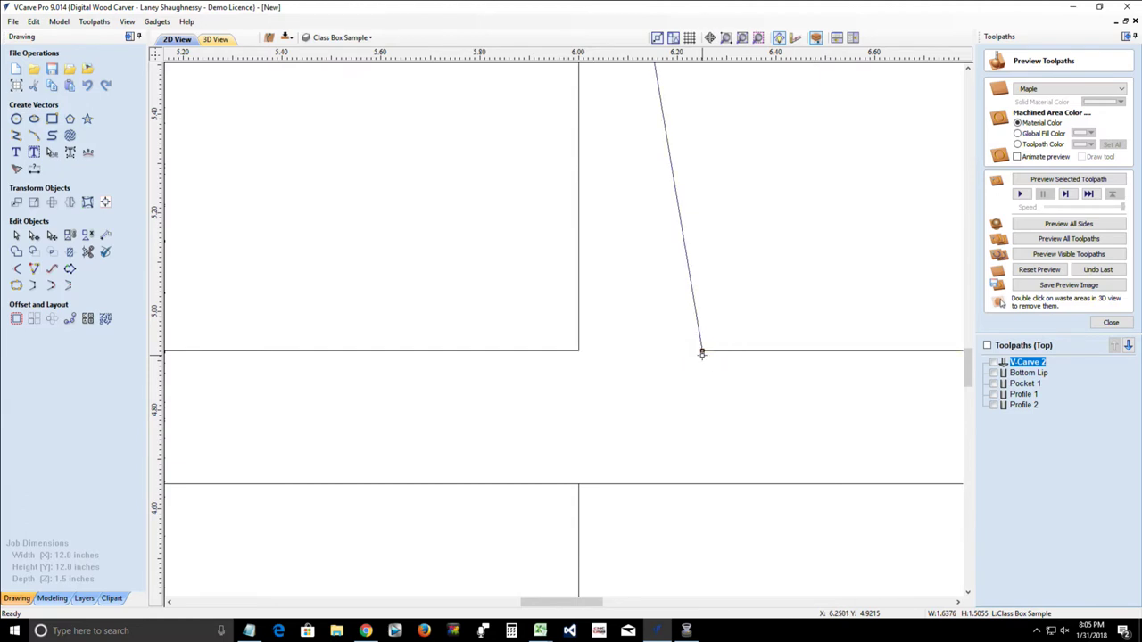
scroll(664, 389, "down", 2)
scroll(665, 389, "down", 2)
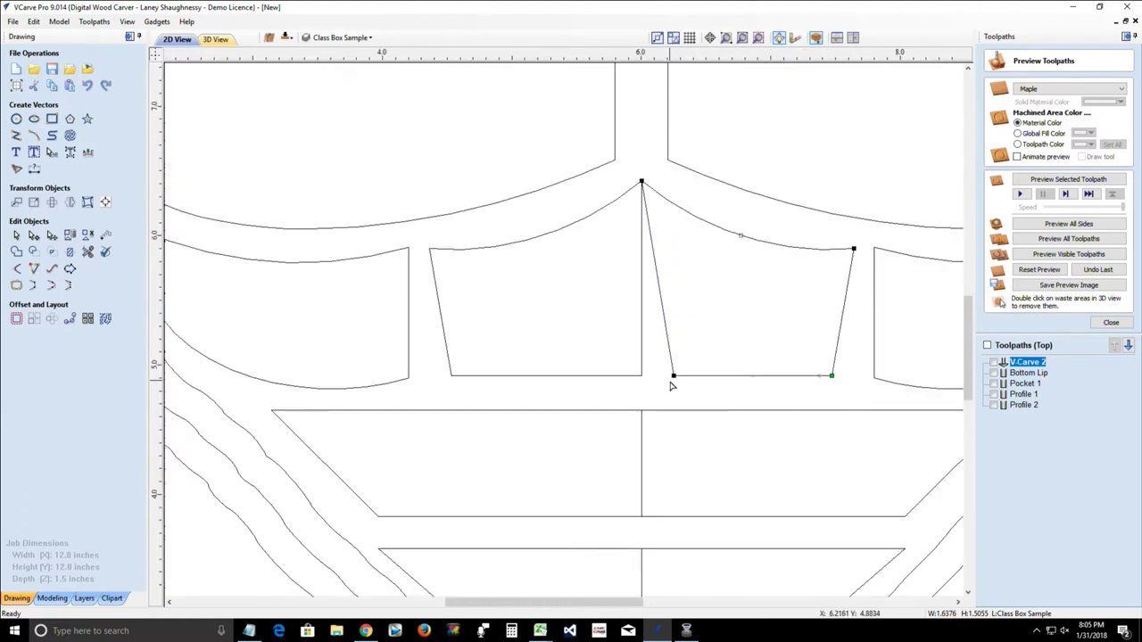
left_click(641, 181)
key("ctrl+z")
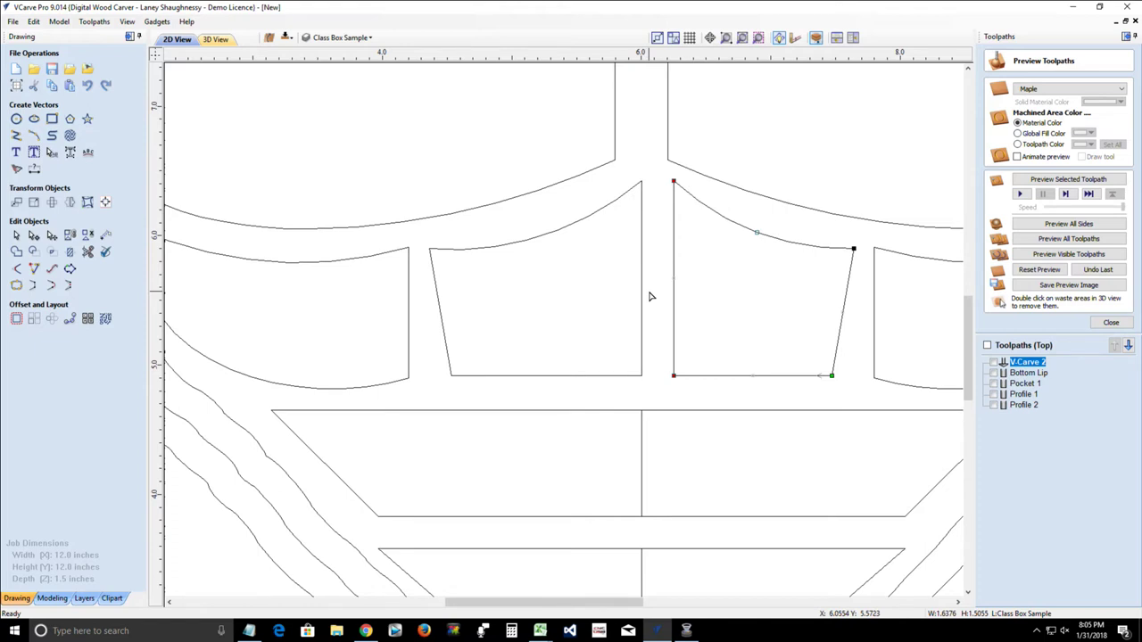
left_click(642, 320)
left_click_drag(640, 375, 607, 376)
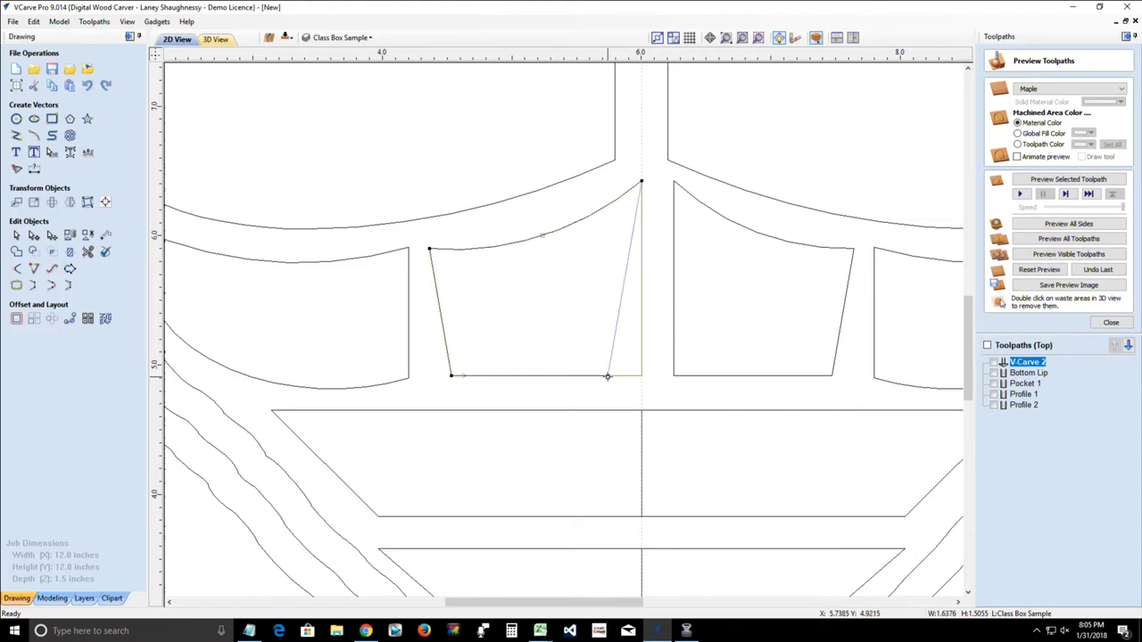
left_click(660, 42)
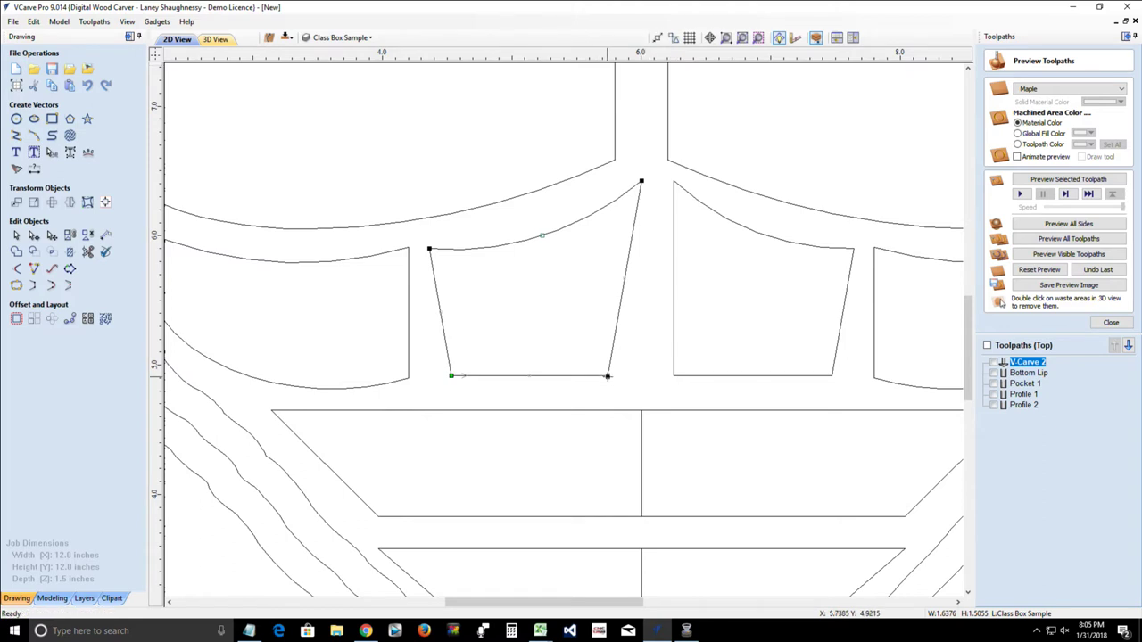
left_click_drag(607, 376, 606, 376)
left_click_drag(607, 376, 619, 375)
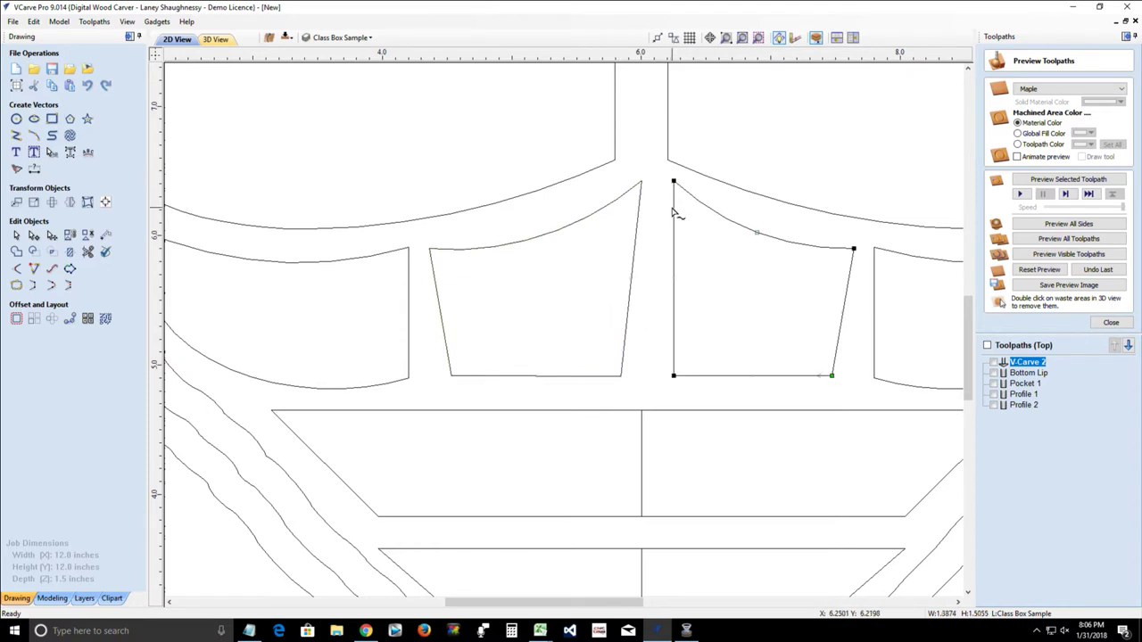
key("ctrl+z")
key("ctrl+z")
key("ctrl+z")
key("ctrl+z")
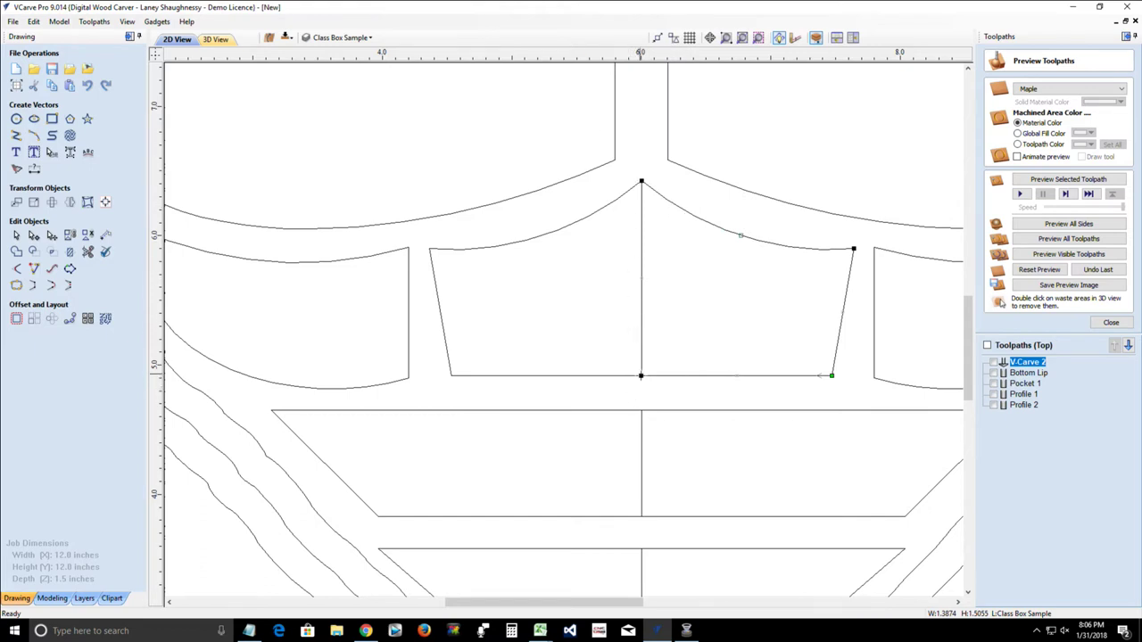
Step: Node-edit the two centre bricks and pull the left brick's corner left to about X 5.88
scroll(647, 389, "up", 2)
scroll(635, 383, "up", 2)
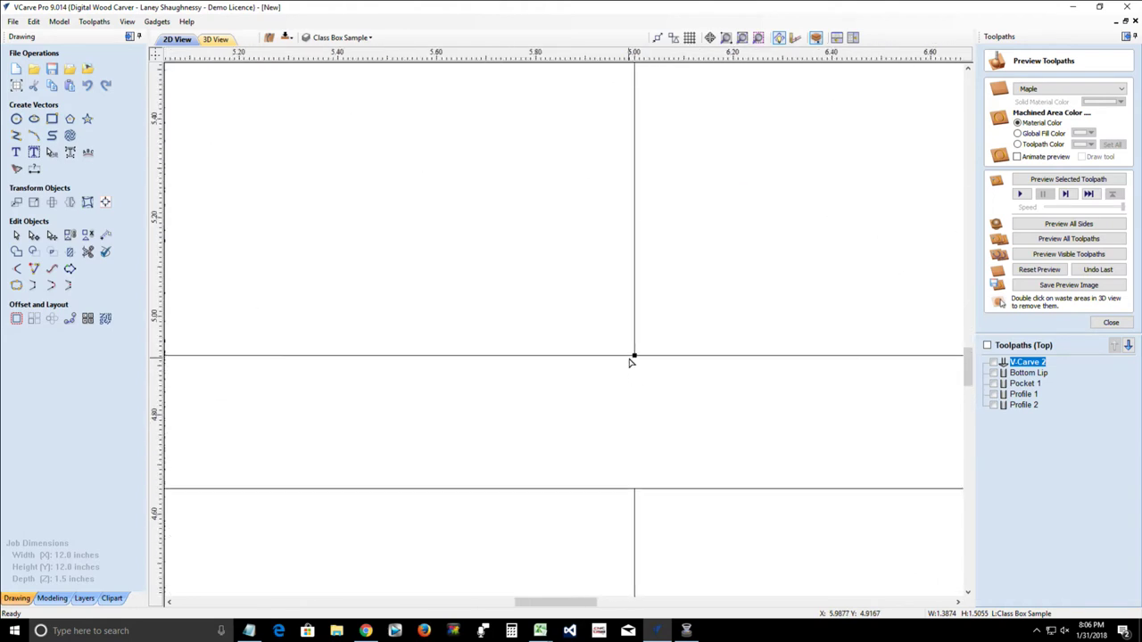
left_click_drag(969, 374, 969, 350)
scroll(803, 400, "down", 3)
scroll(797, 476, "up", 1)
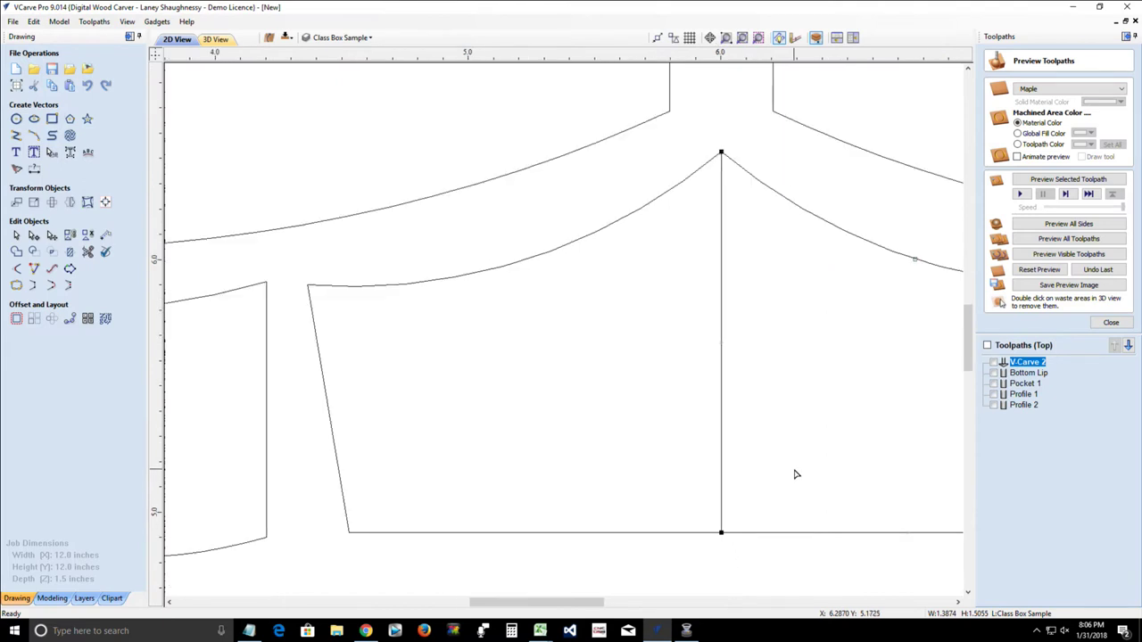
left_click_drag(721, 532, 750, 532)
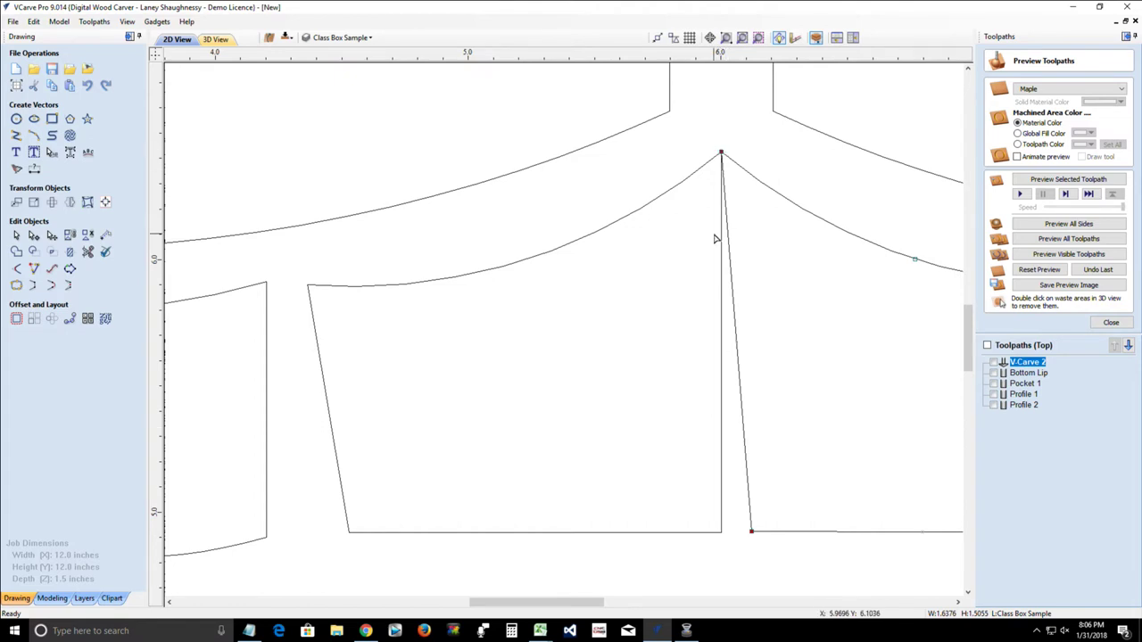
key("ctrl+z")
left_click(722, 422)
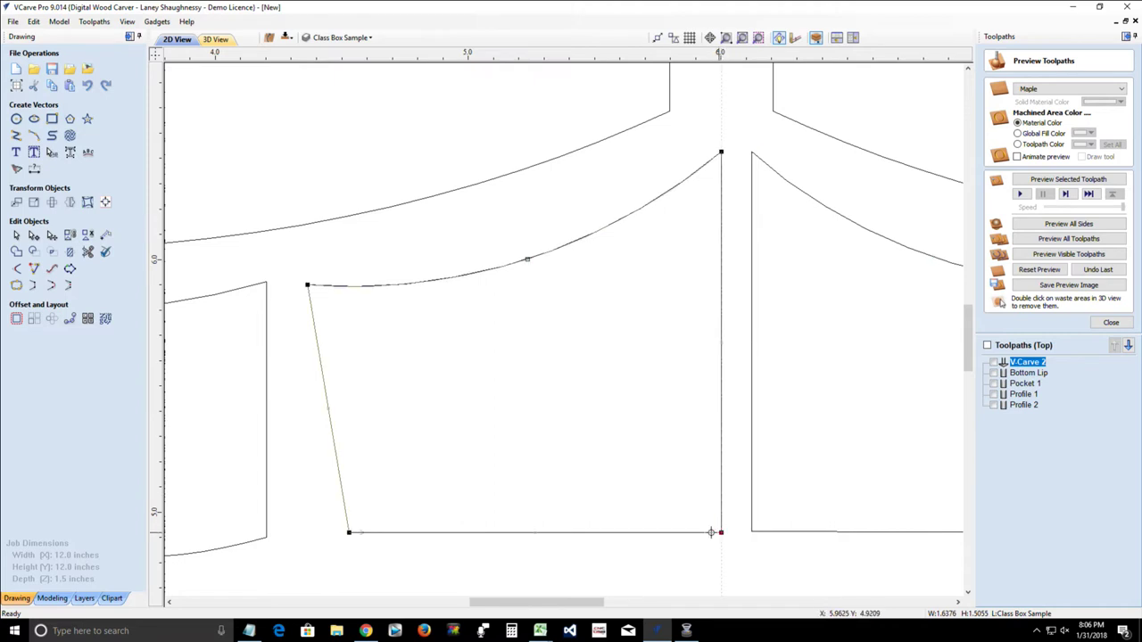
left_click_drag(697, 533, 690, 533)
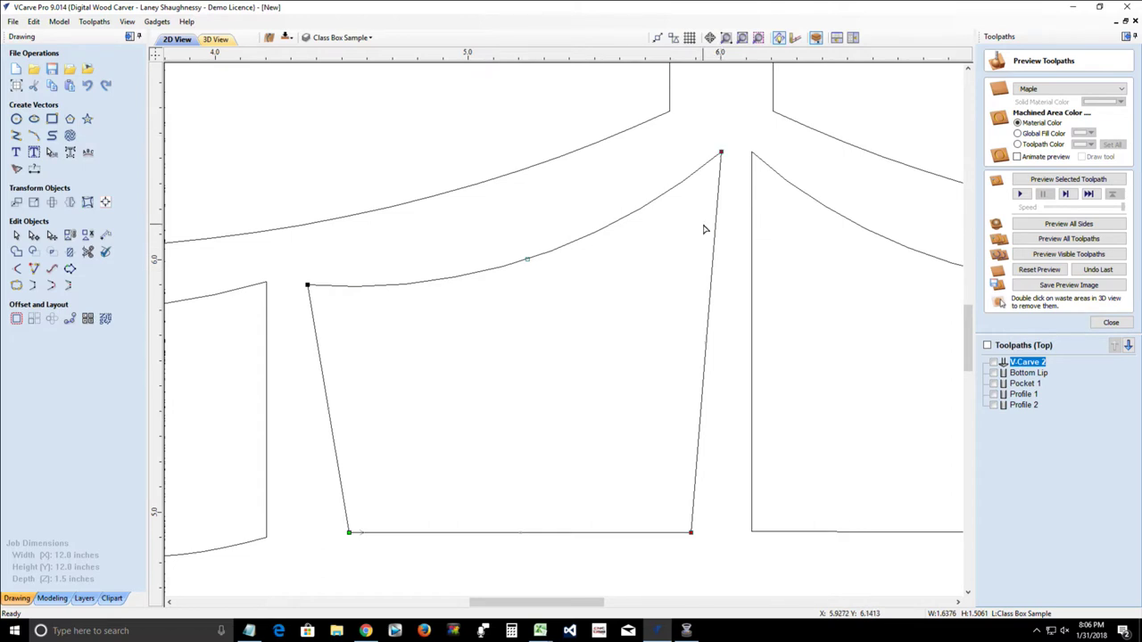
scroll(733, 319, "down", 5)
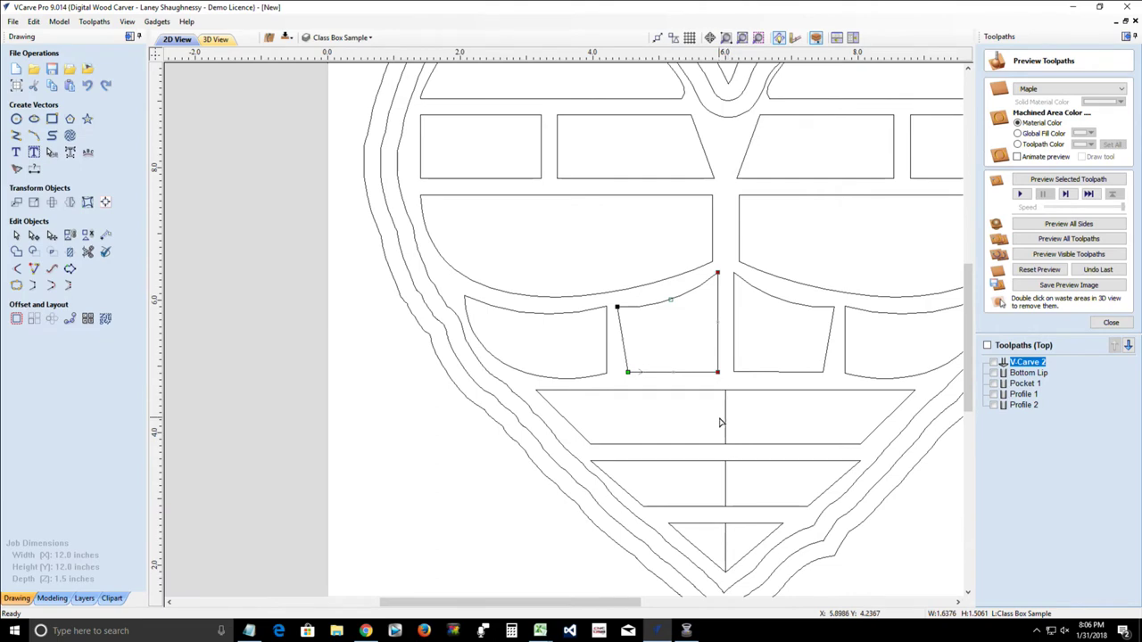
Step: Trim the vertical centre line out of the bottom triangle with Interactive Vector Trim
scroll(724, 413, "down", 2)
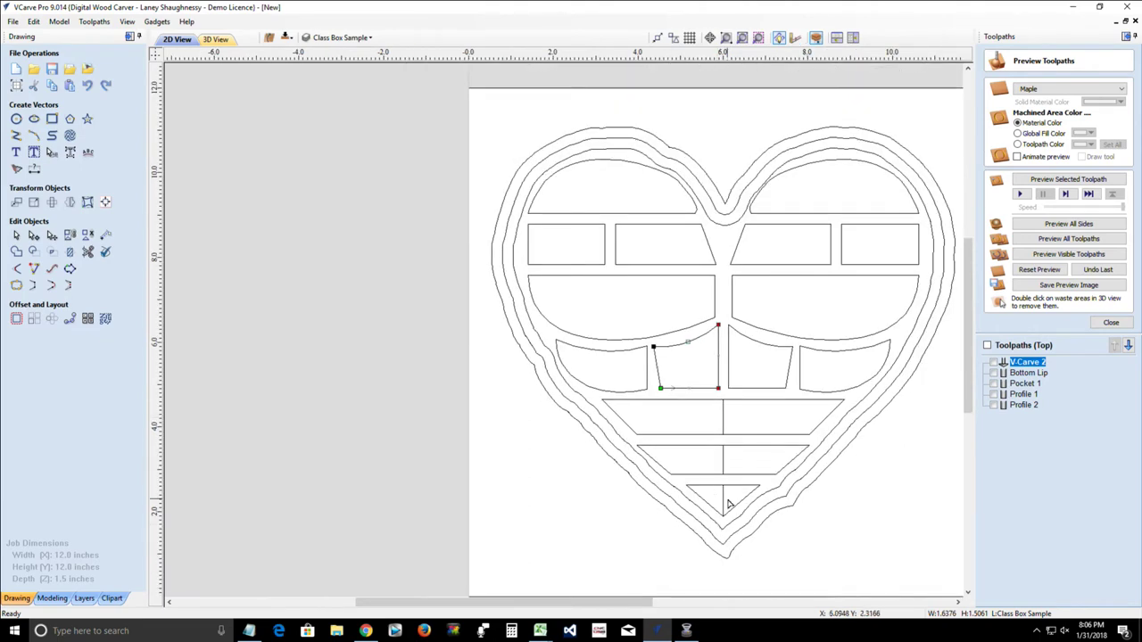
scroll(725, 500, "up", 4)
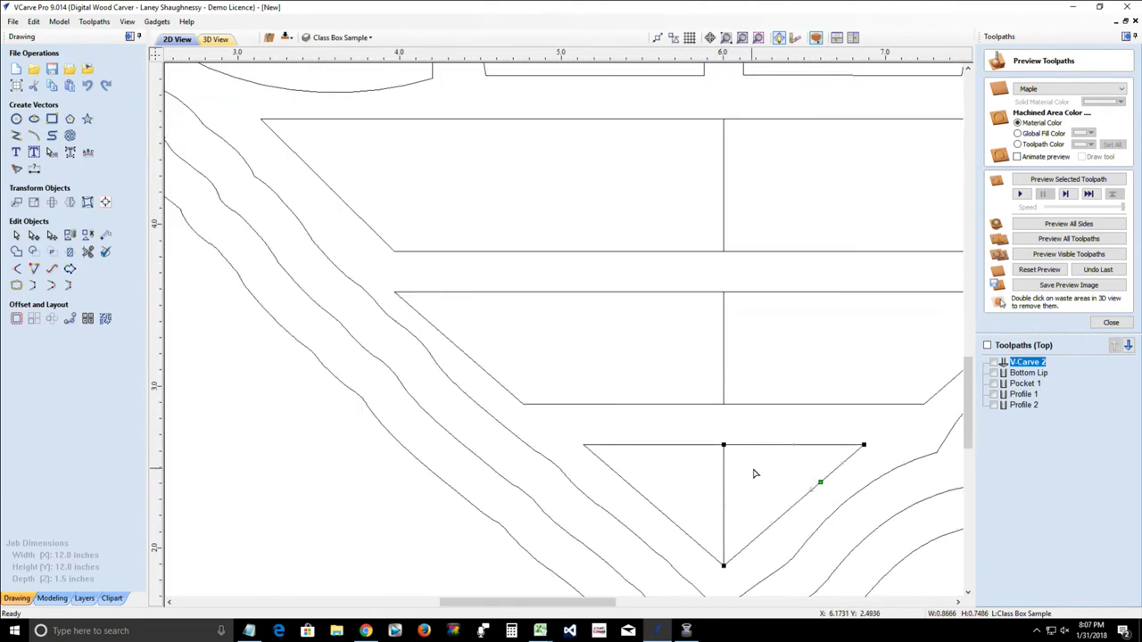
scroll(725, 527, "down", 2)
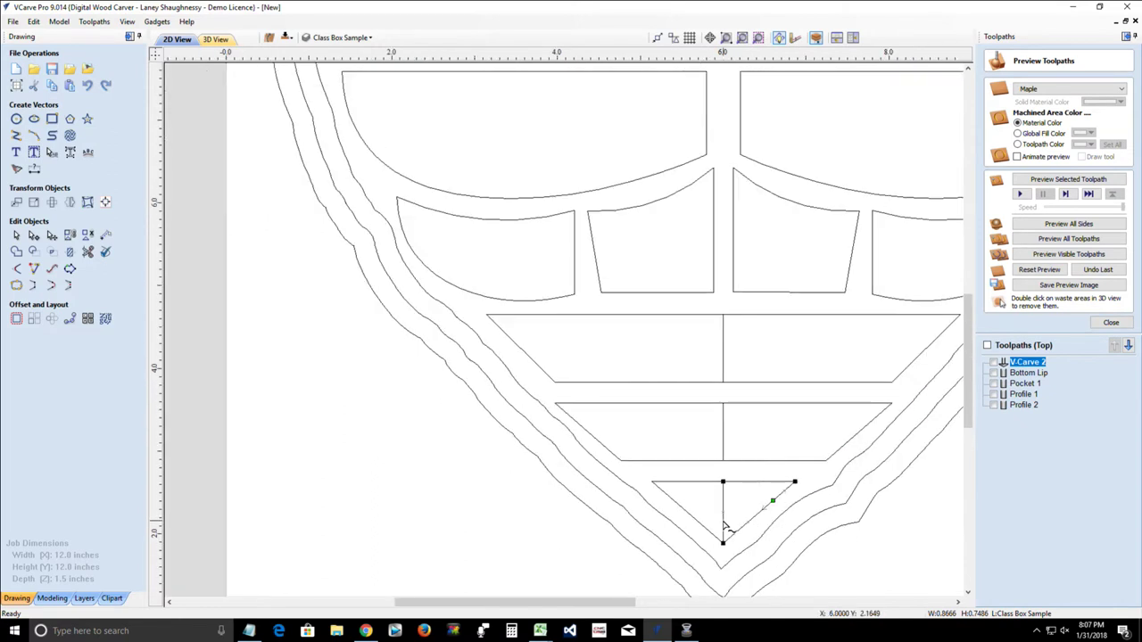
scroll(724, 527, "up", 3)
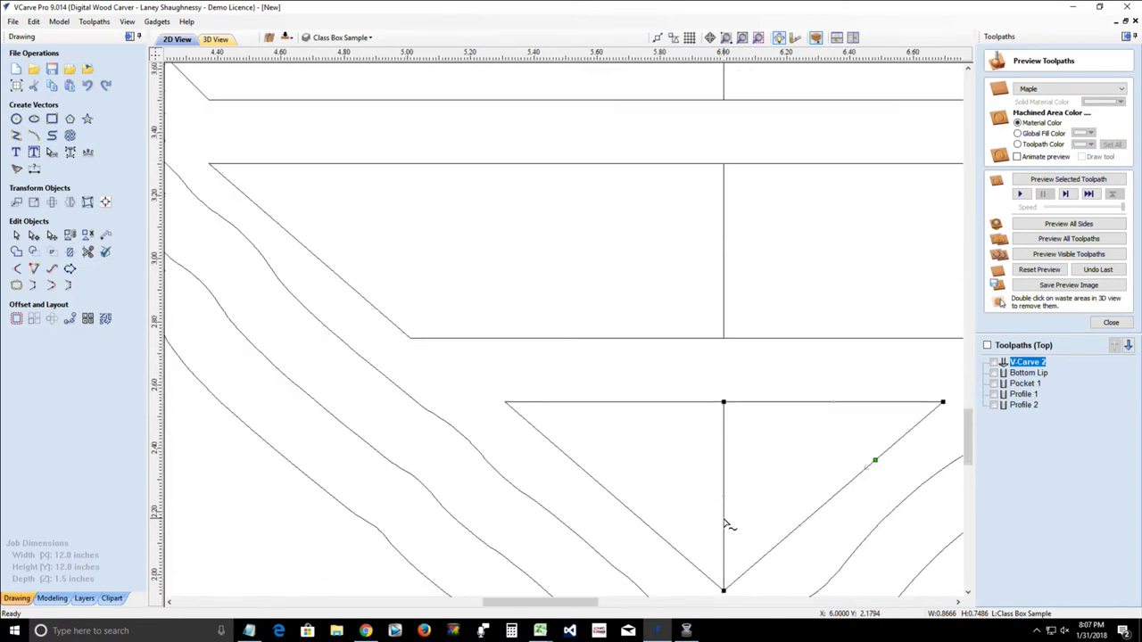
left_click(87, 254)
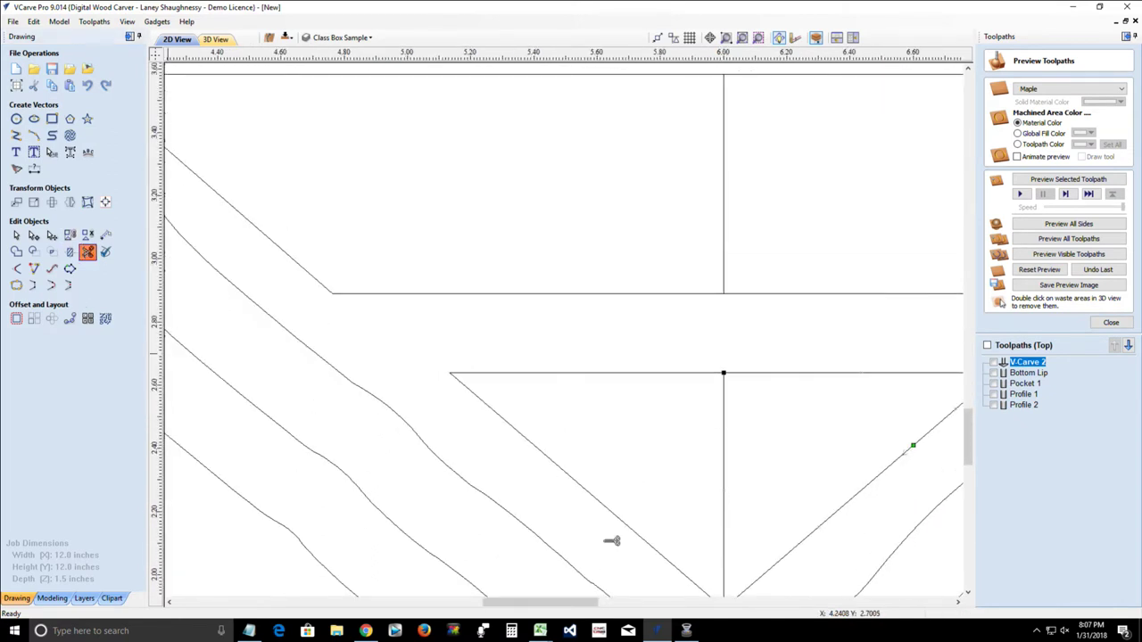
left_click(724, 438)
scroll(737, 474, "down", 3)
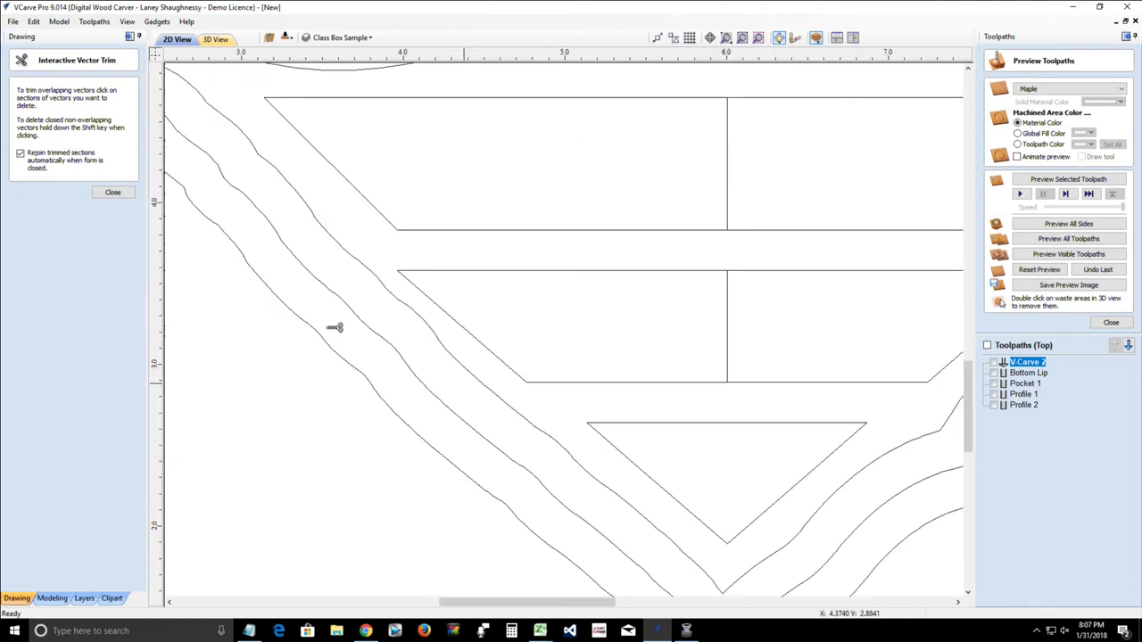
left_click(109, 194)
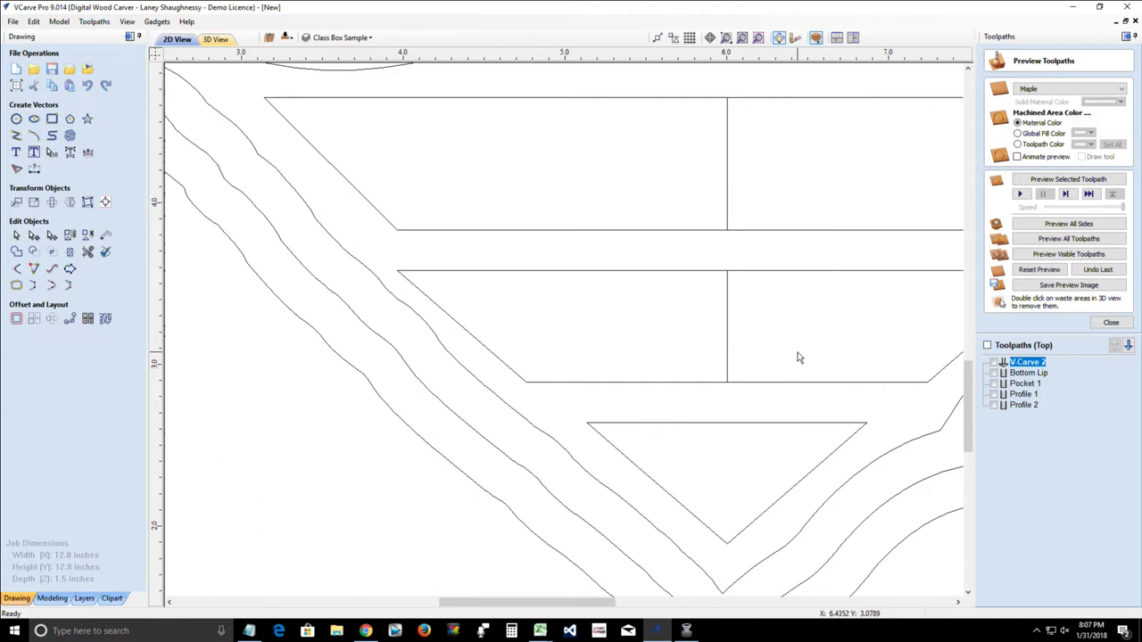
left_click(728, 325)
scroll(730, 341, "down", 3)
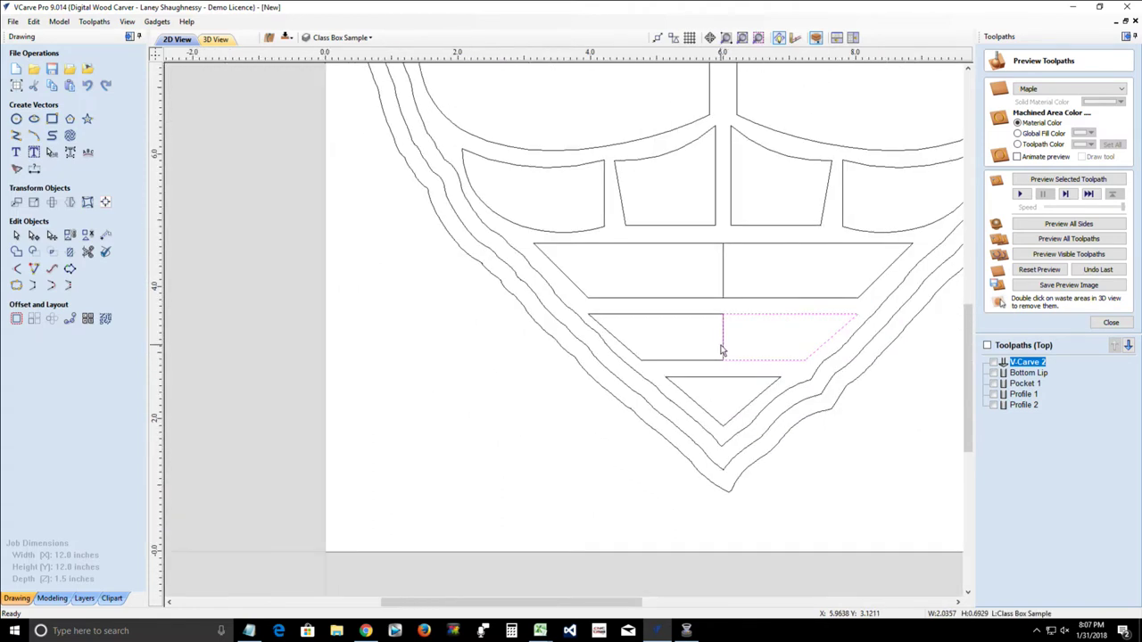
Step: Drag the second-lowest band's left brick's right edge left, opening a gap before its neighbour
scroll(727, 350, "up", 3)
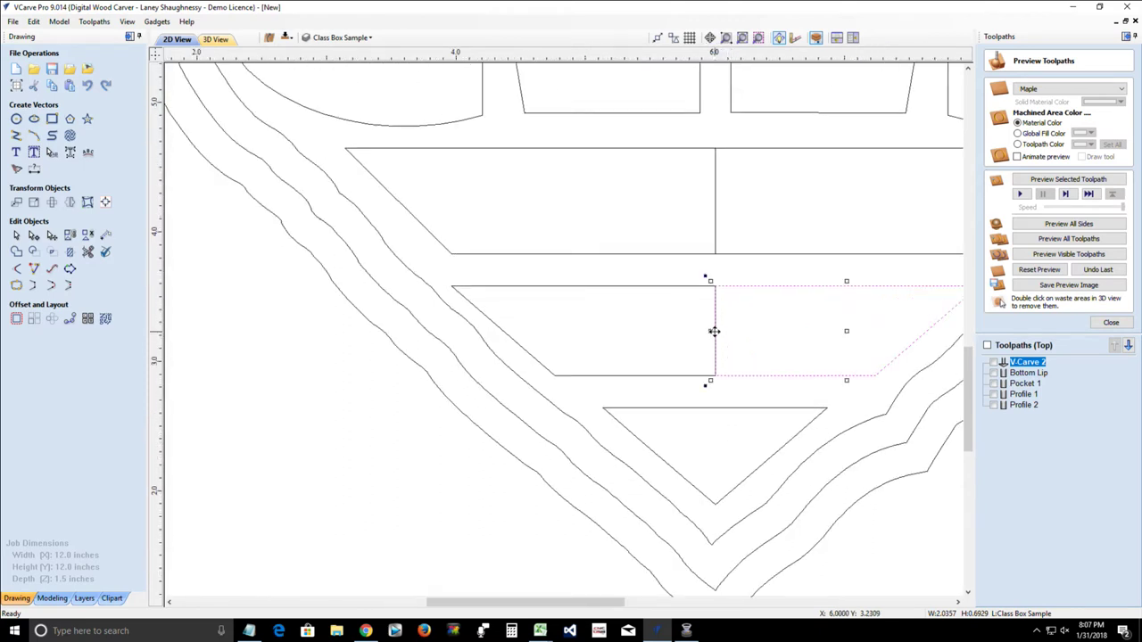
key("n")
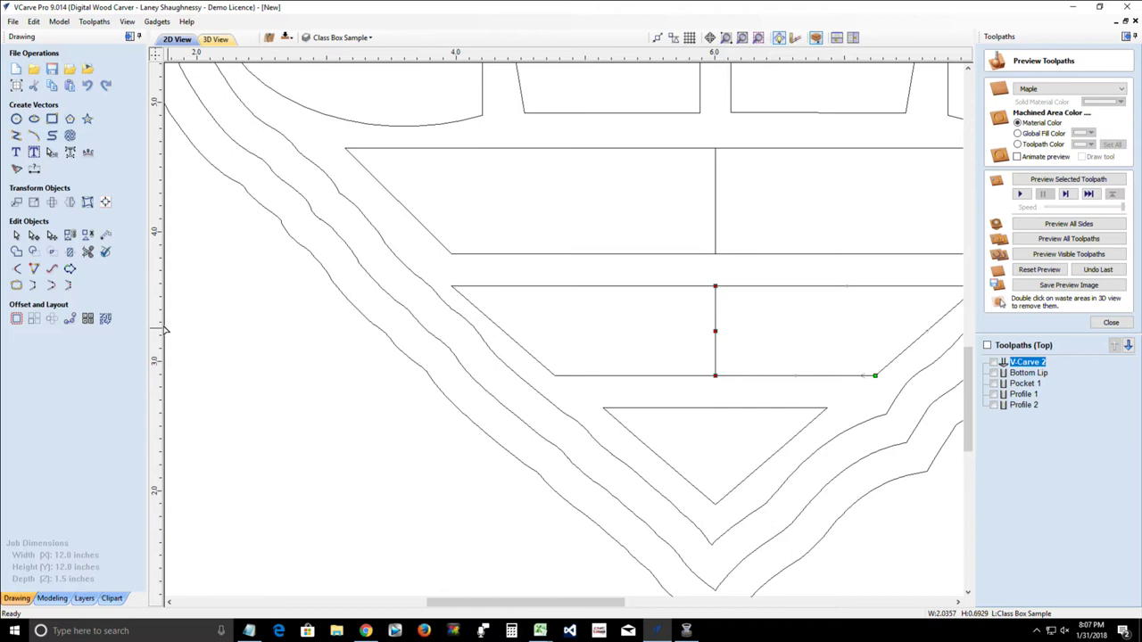
left_click(16, 202)
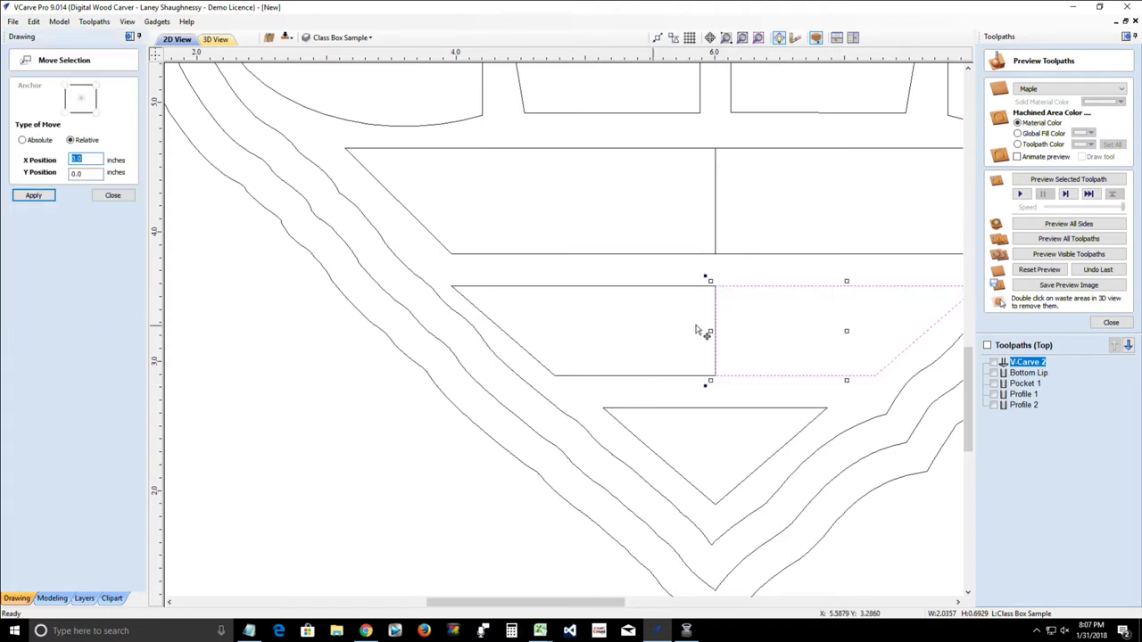
left_click(112, 196)
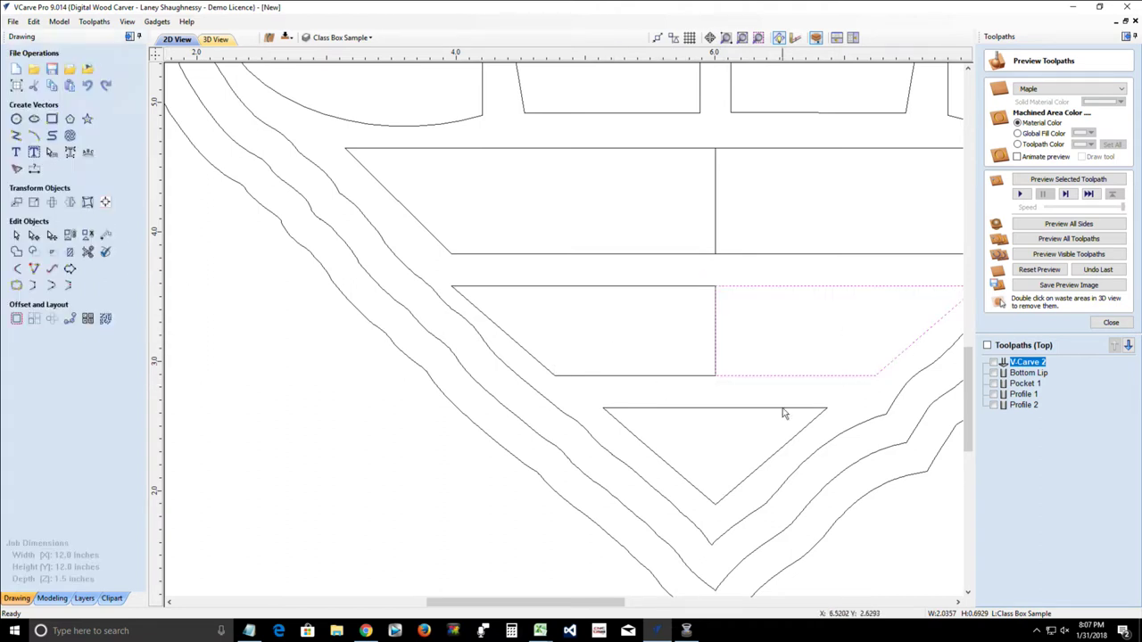
left_click(725, 304)
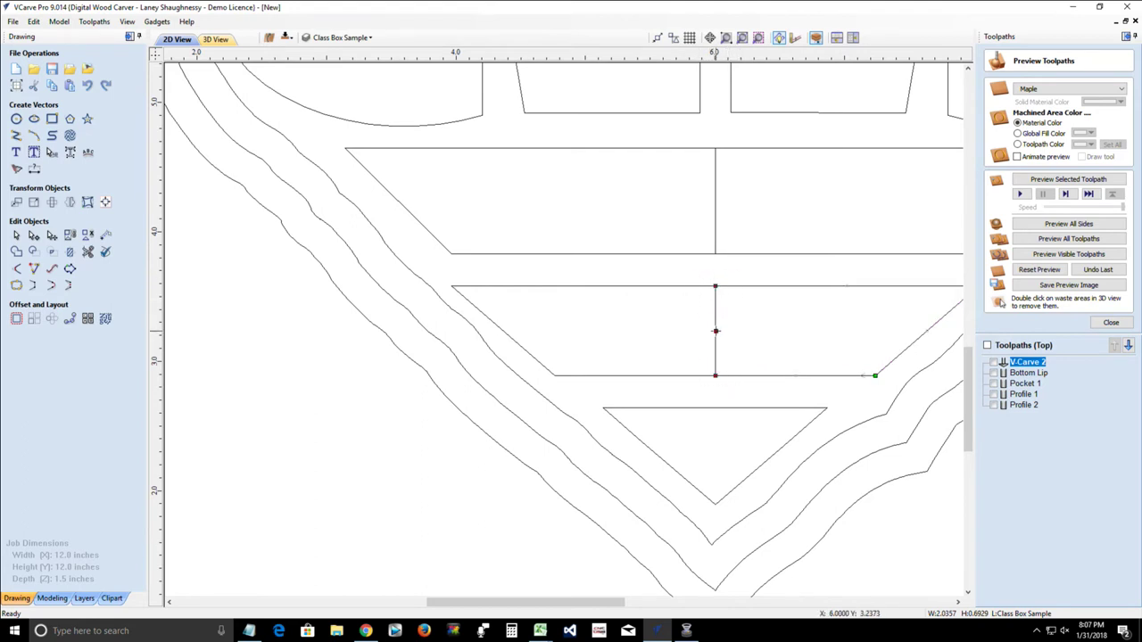
left_click_drag(716, 330, 731, 331)
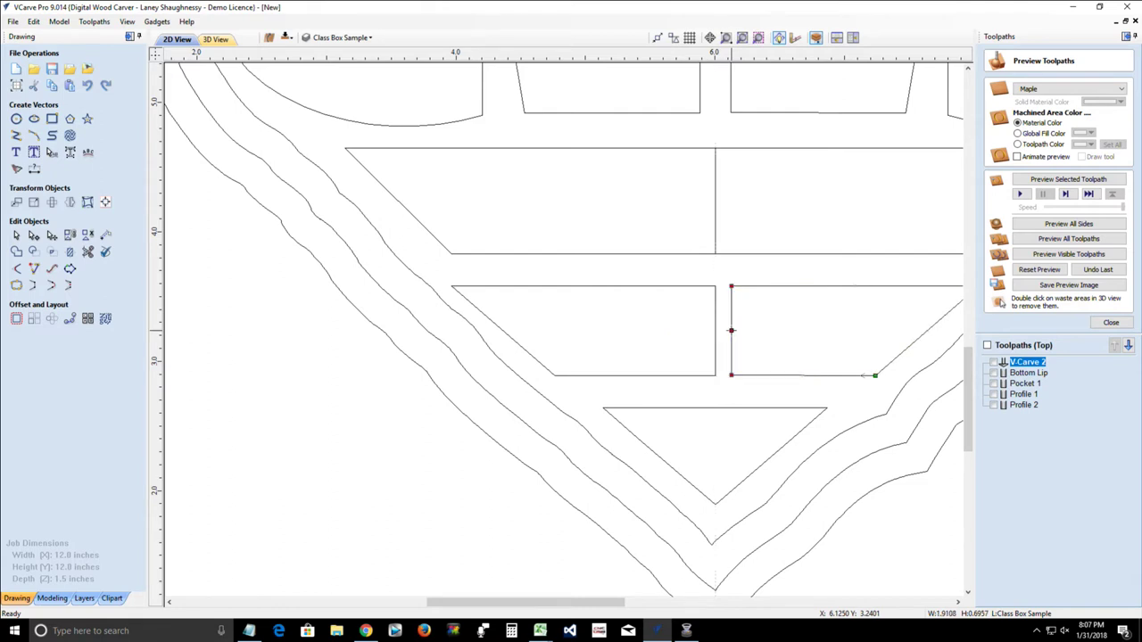
left_click(716, 323)
left_click_drag(715, 331, 700, 330)
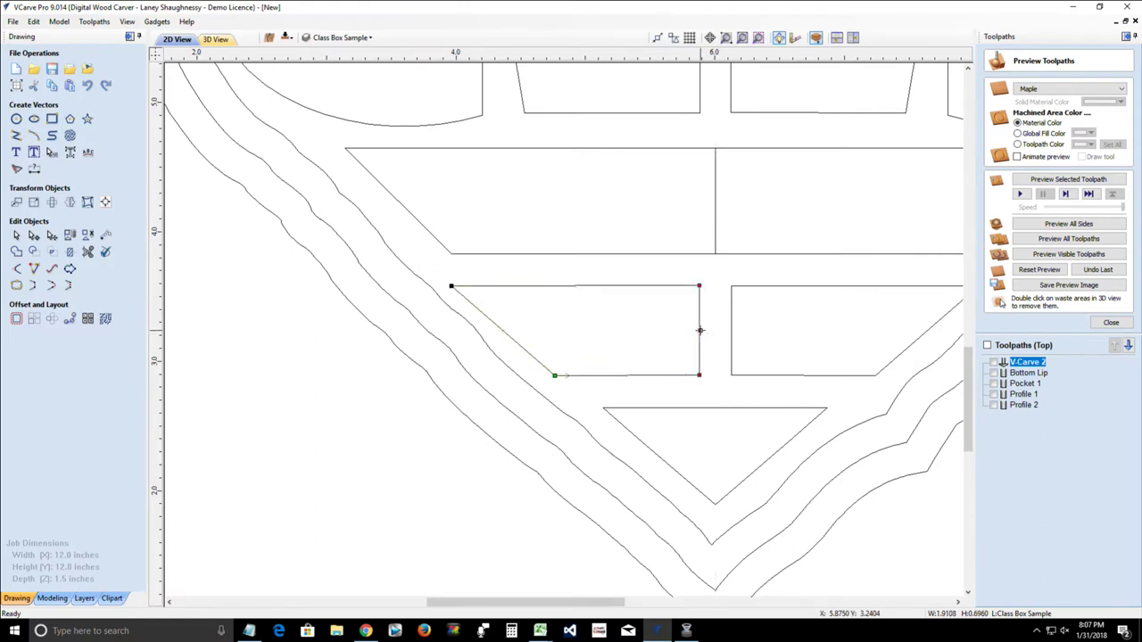
left_click(719, 350)
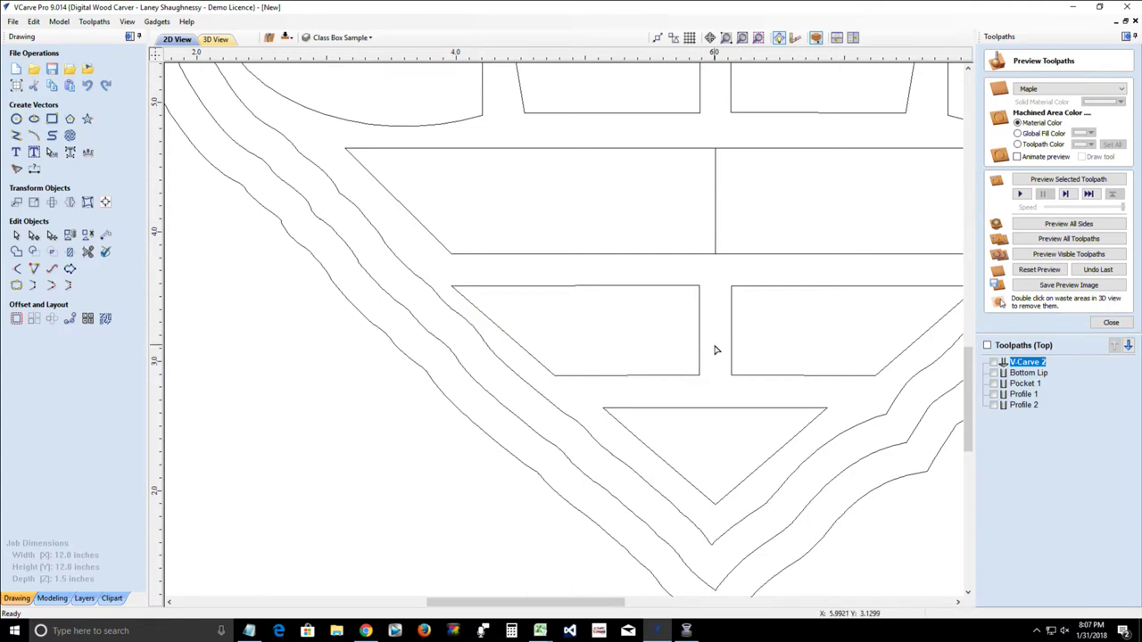
Step: Move the upper right brick's left edge right and the left brick's edge 0.125 in short of centre
left_click(731, 260)
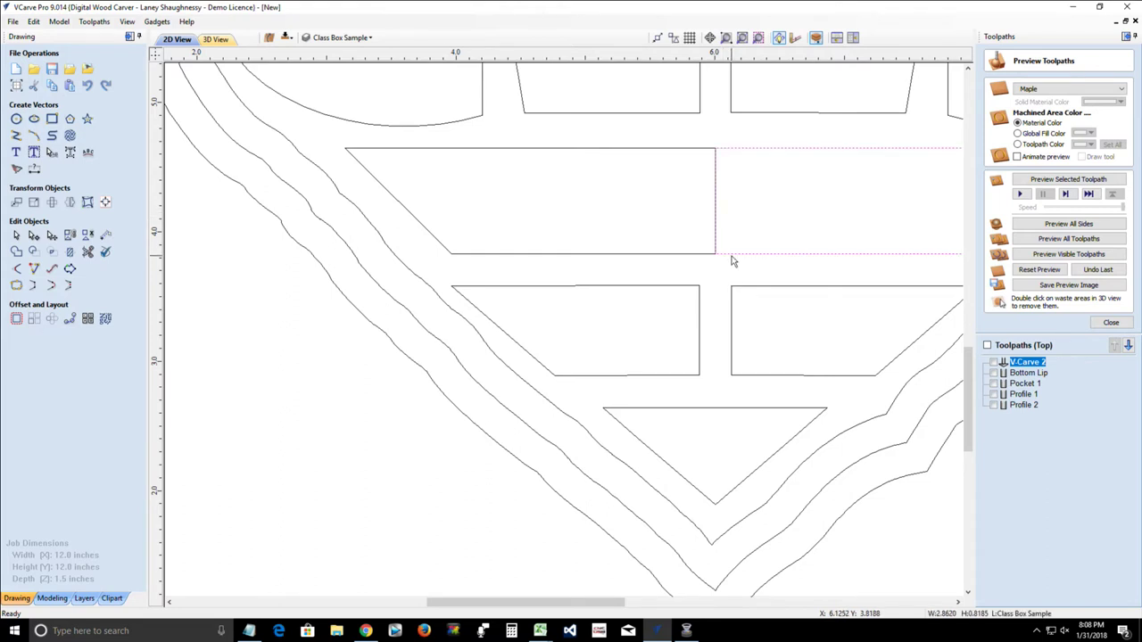
double_click(732, 260)
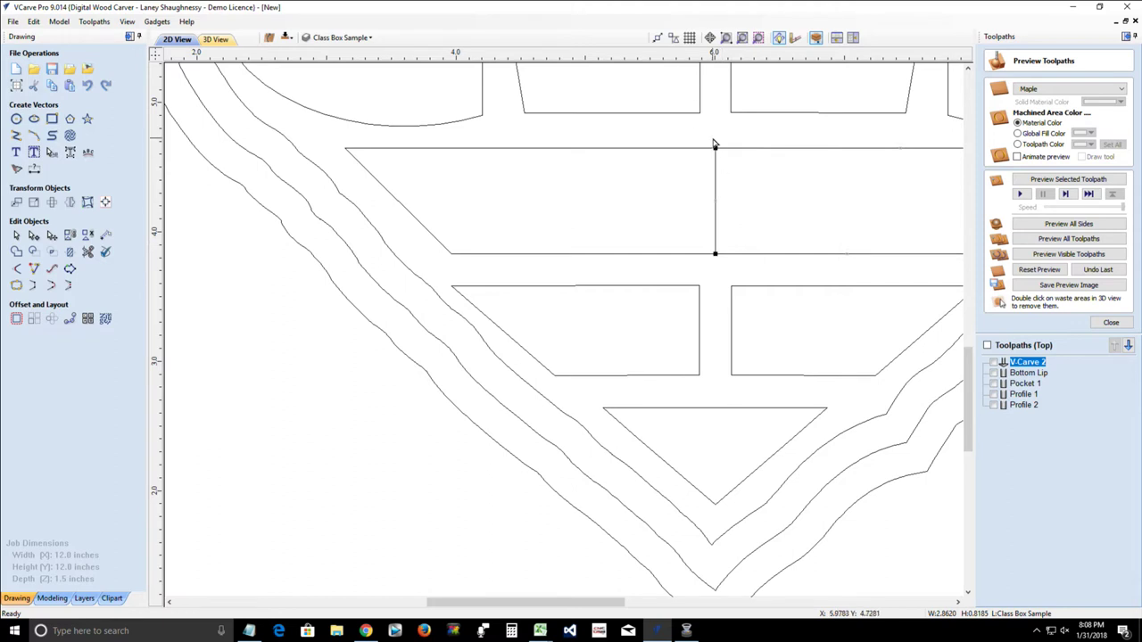
left_click(726, 255)
left_click_drag(714, 202, 730, 204)
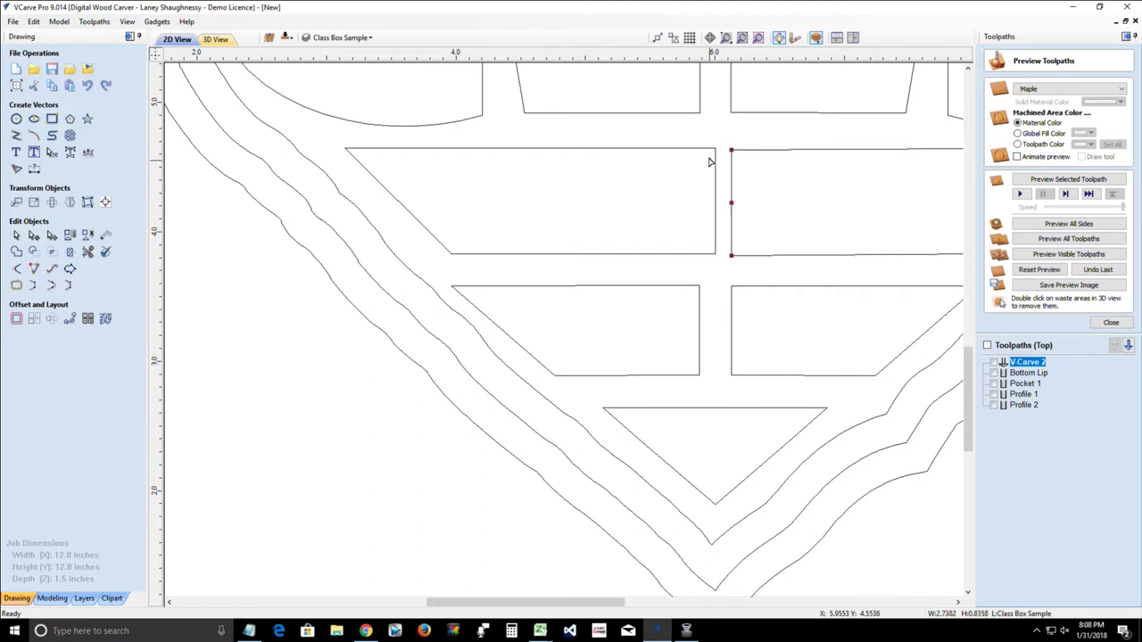
left_click(716, 168)
left_click(714, 201)
left_click_drag(714, 200, 699, 201)
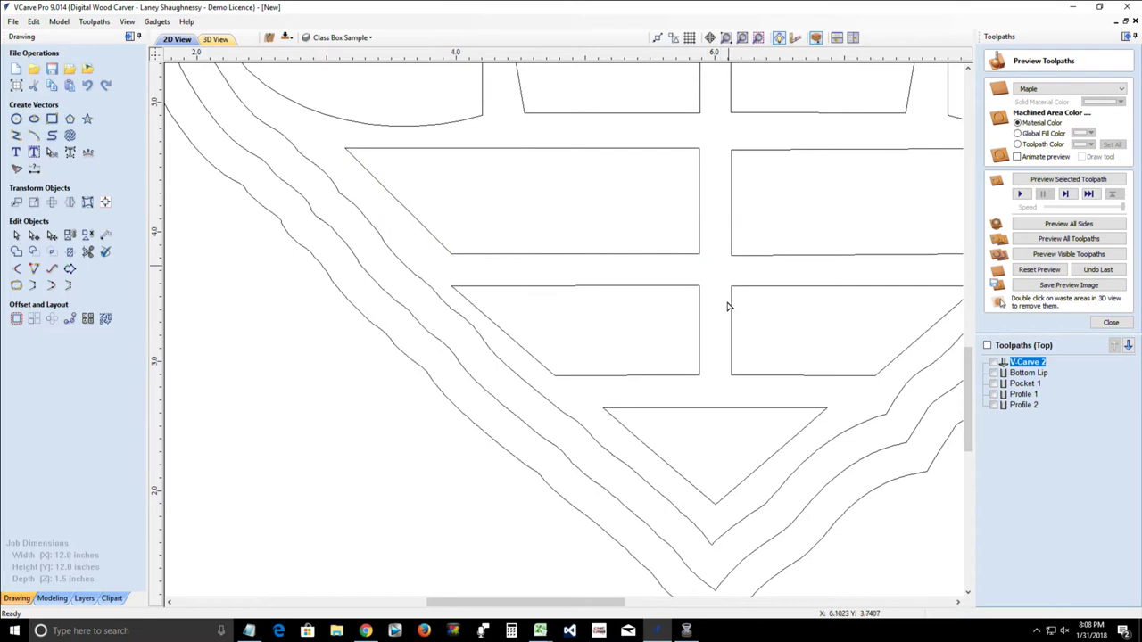
scroll(730, 306, "down", 3)
scroll(735, 304, "down", 2)
scroll(731, 303, "up", 4)
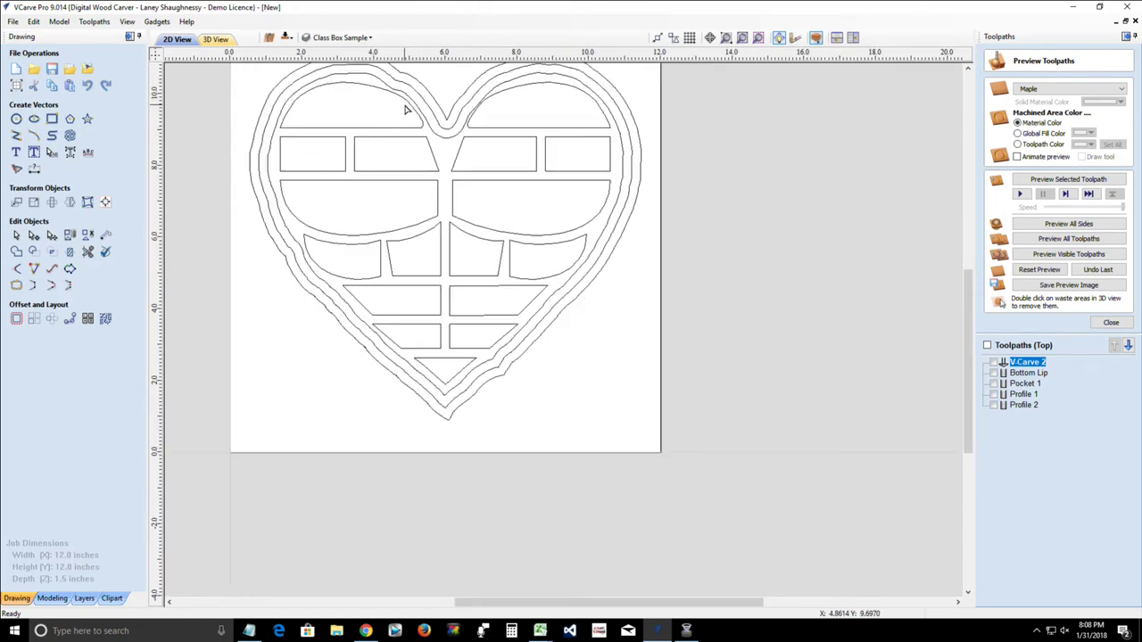
Step: Widen the right half-round brick in the middle to 4.514 in
scroll(403, 111, "up", 3)
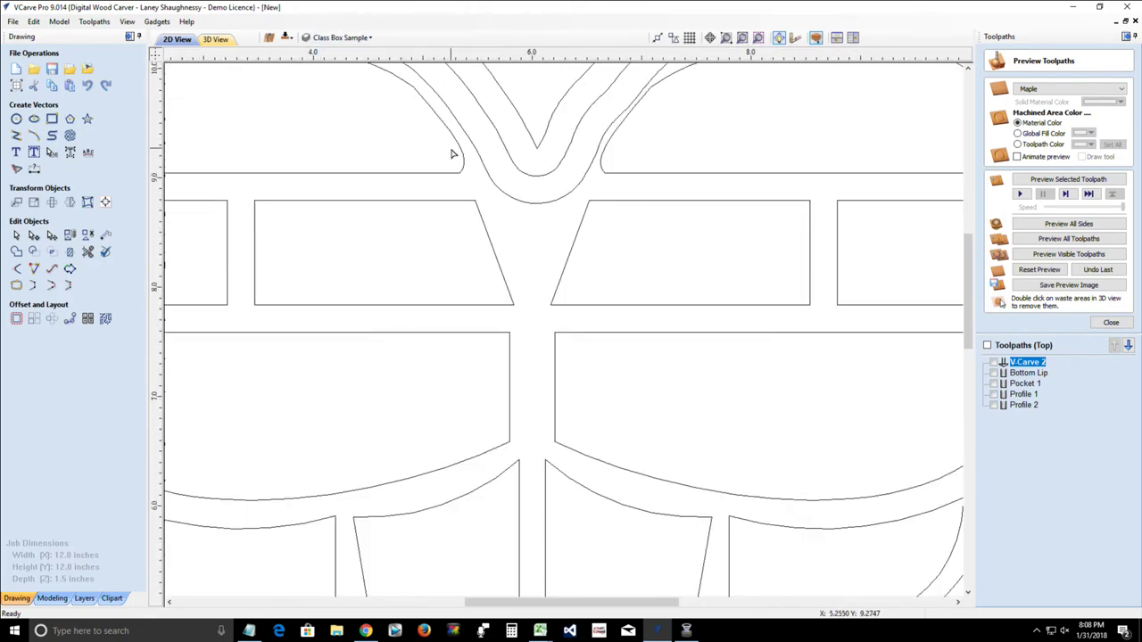
scroll(451, 154, "down", 3)
scroll(547, 97, "up", 2)
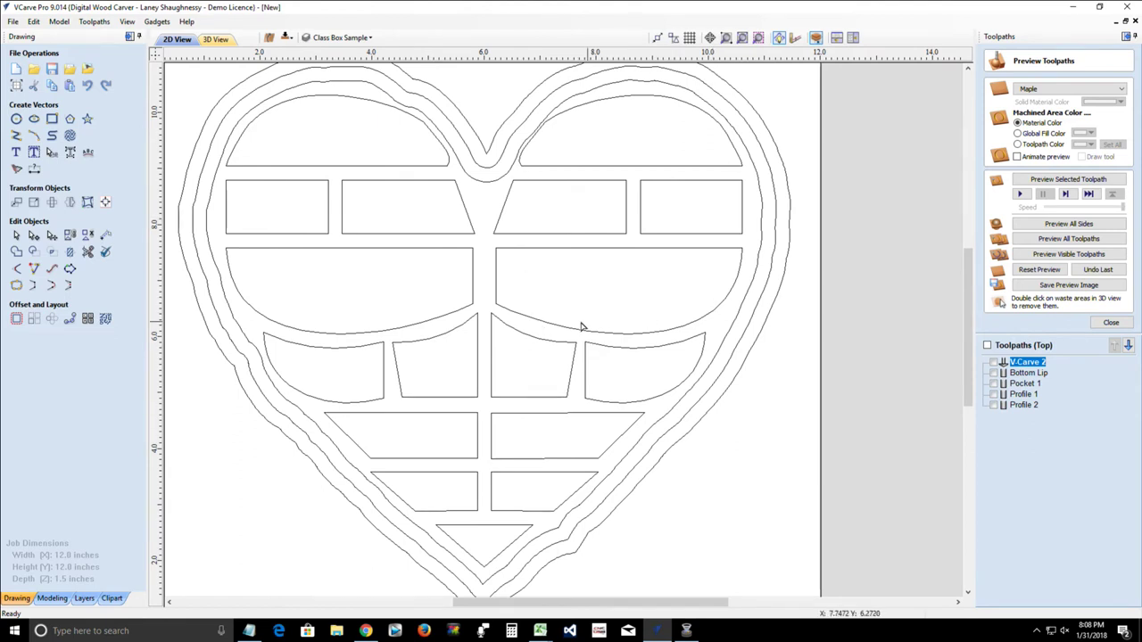
left_click(576, 252)
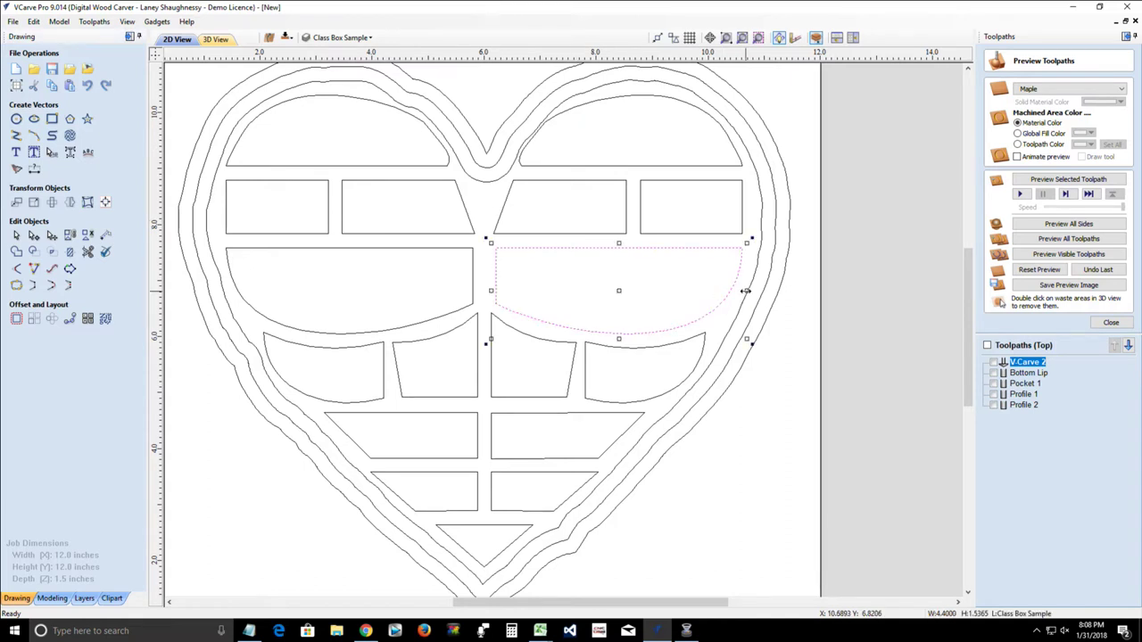
left_click_drag(746, 289, 748, 290)
left_click_drag(622, 337, 622, 342)
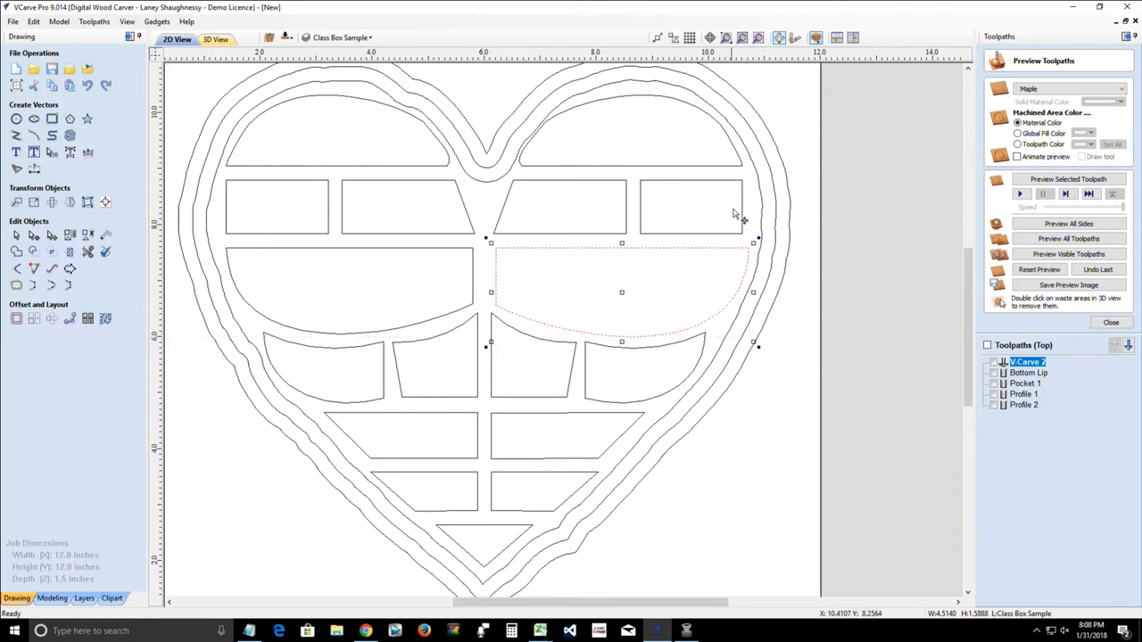
Step: Stretch the top-right rectangular brick to 1.878 in wide
left_click(750, 212)
left_click(742, 208)
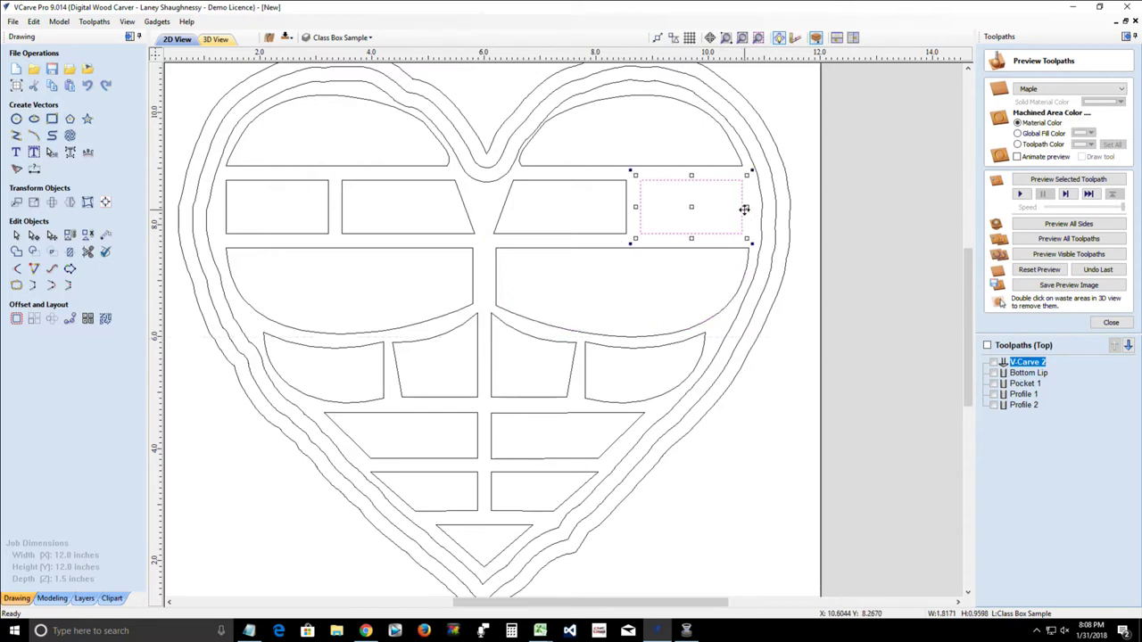
left_click_drag(745, 207, 745, 208)
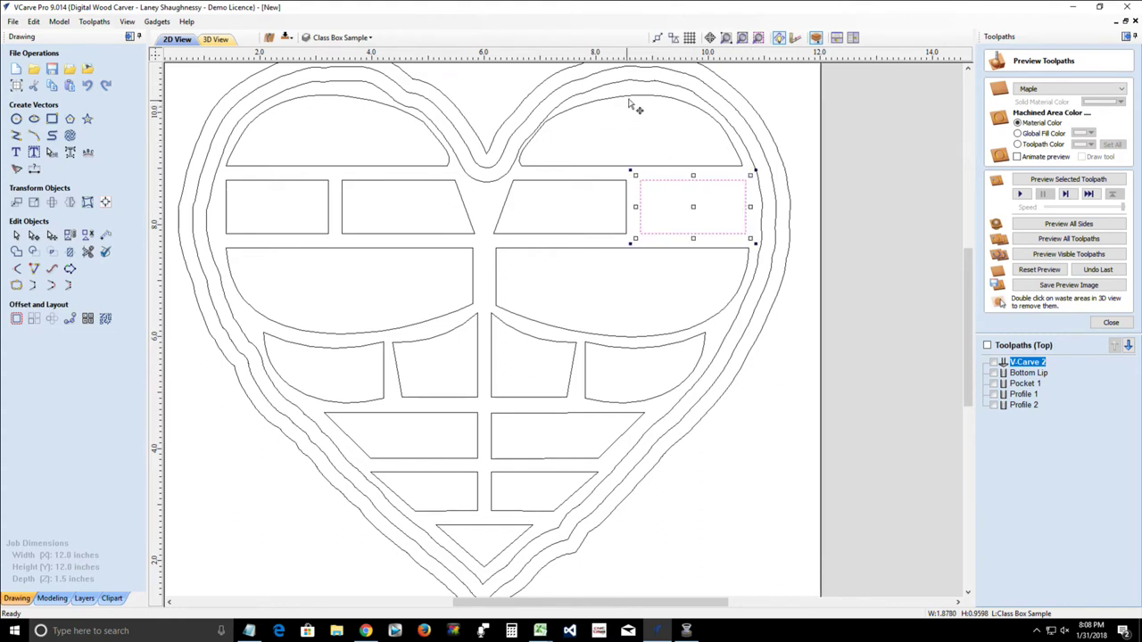
Step: Nudge the top-right half-round pocket's inner nodes away from the central notch
left_click(630, 101)
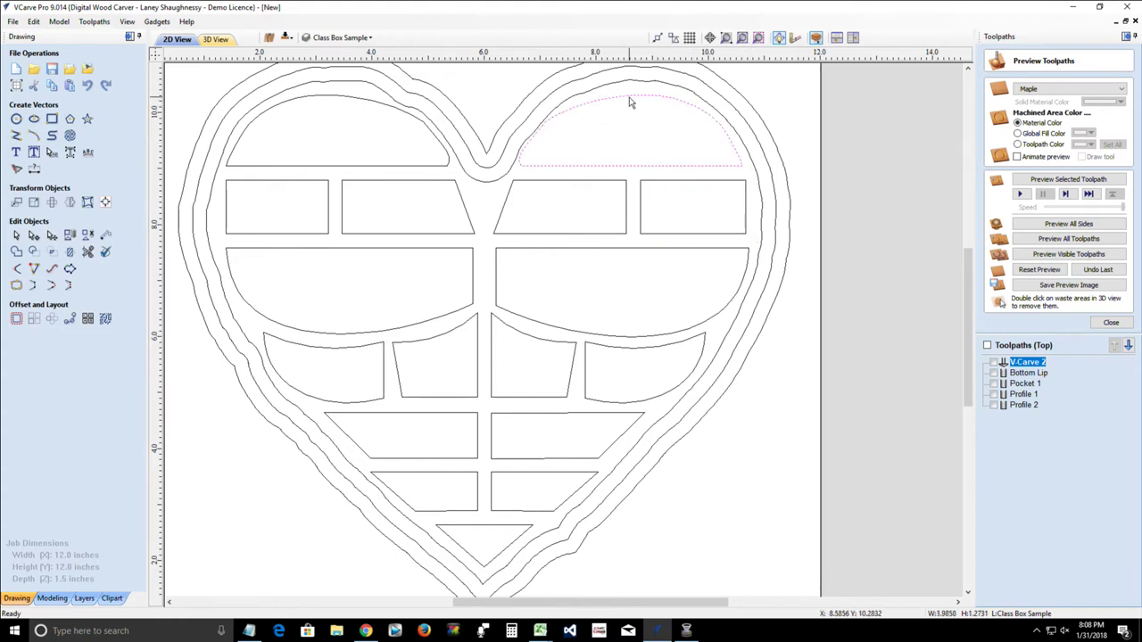
double_click(526, 163)
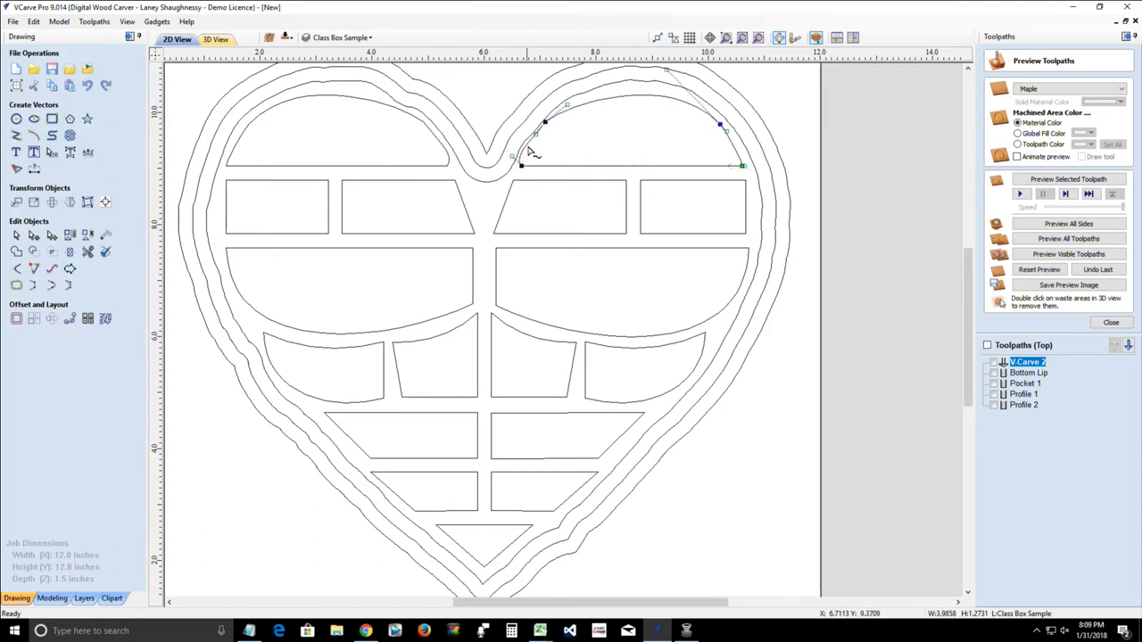
left_click_drag(496, 103, 556, 176)
key("Right")
key("Right")
key("Down")
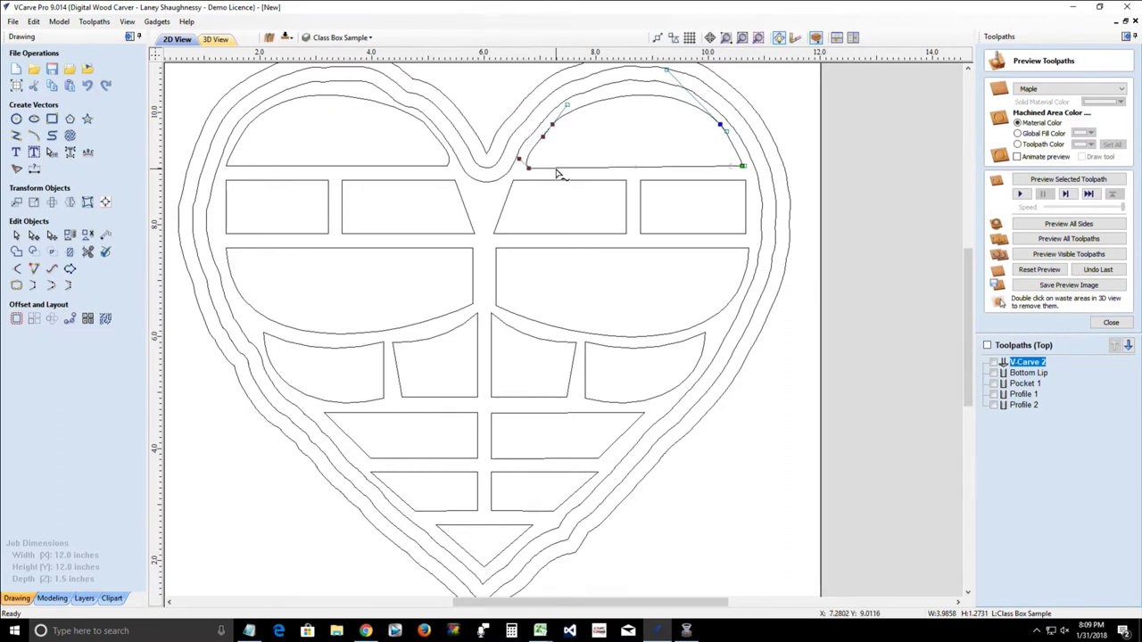
key("Right")
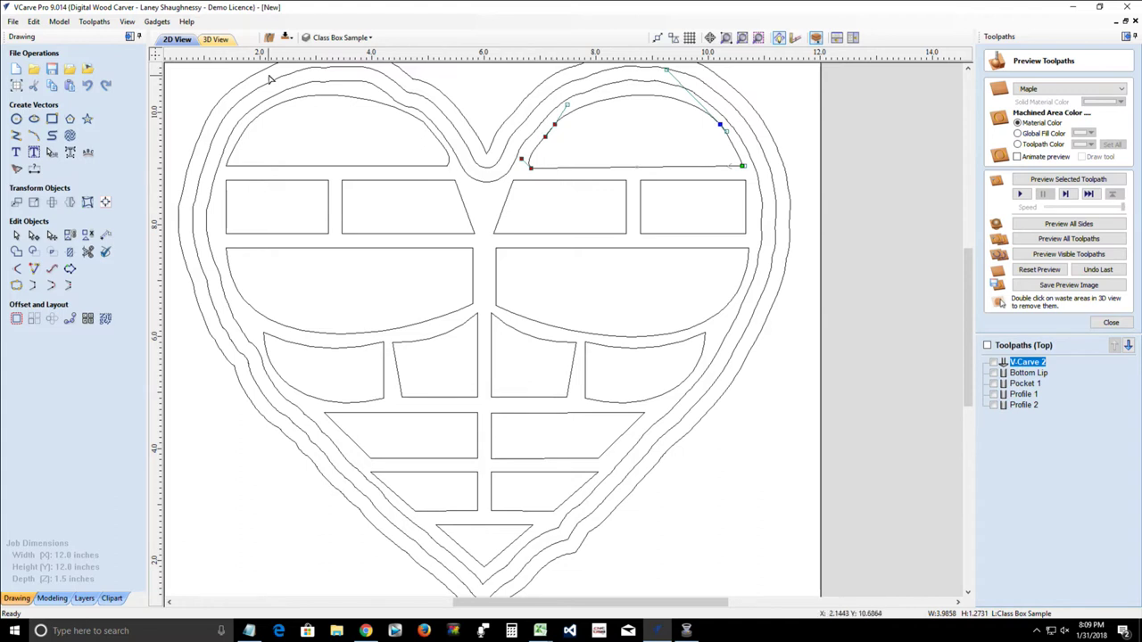
Step: Nudge the top-left half-round pocket's right end node left, away from the notch
left_click(393, 113)
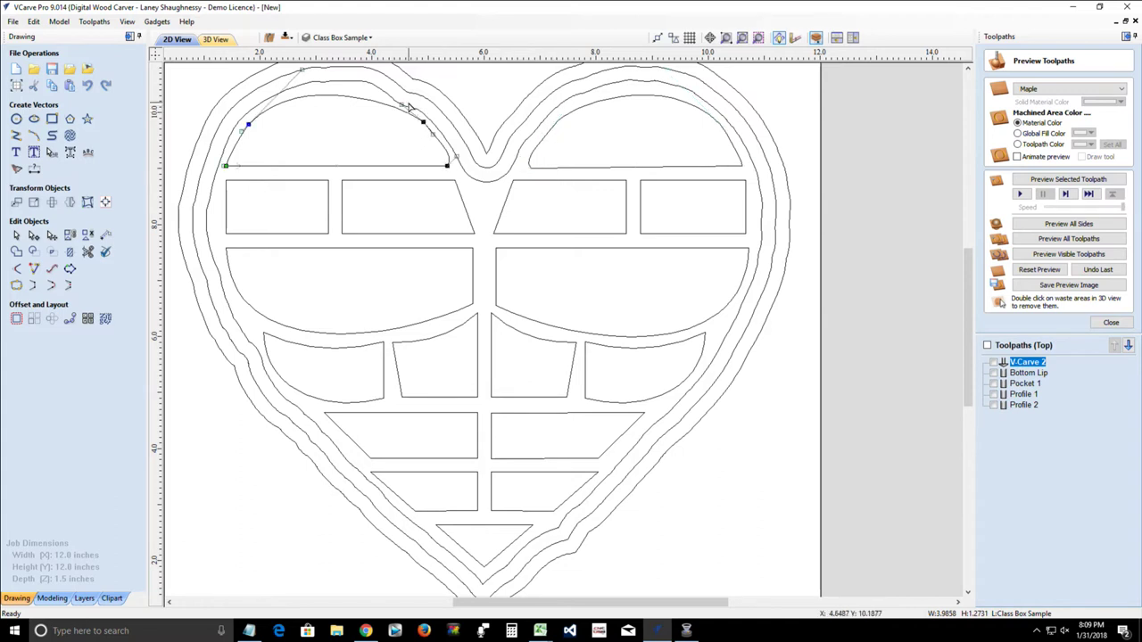
left_click_drag(407, 107, 456, 172)
key("ctrl+z")
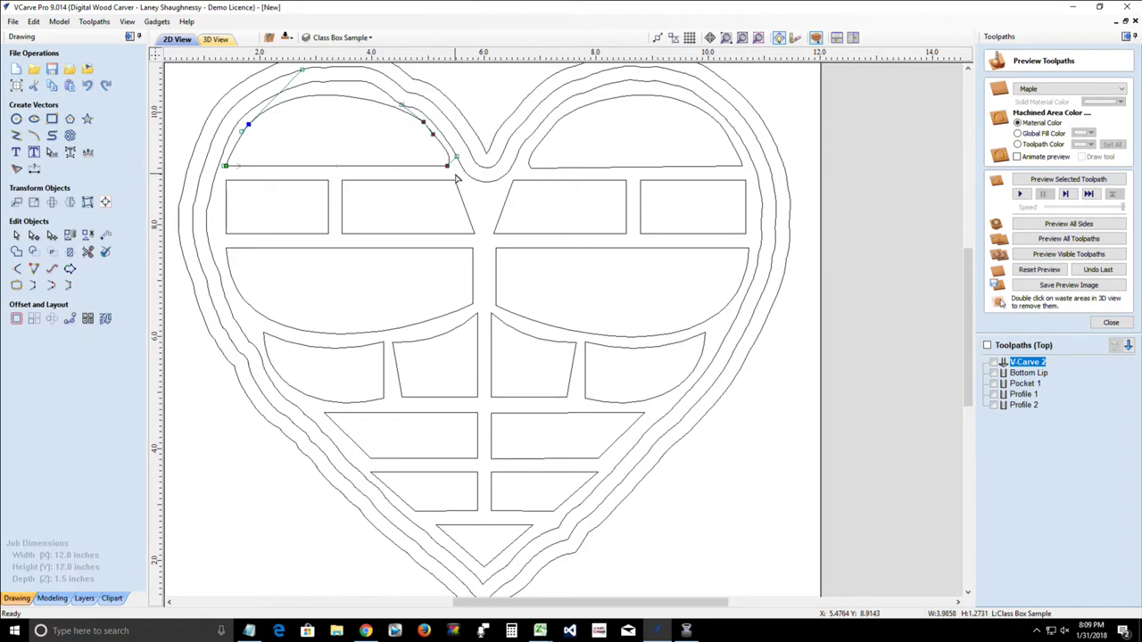
key("Left")
key("Left")
key("Left")
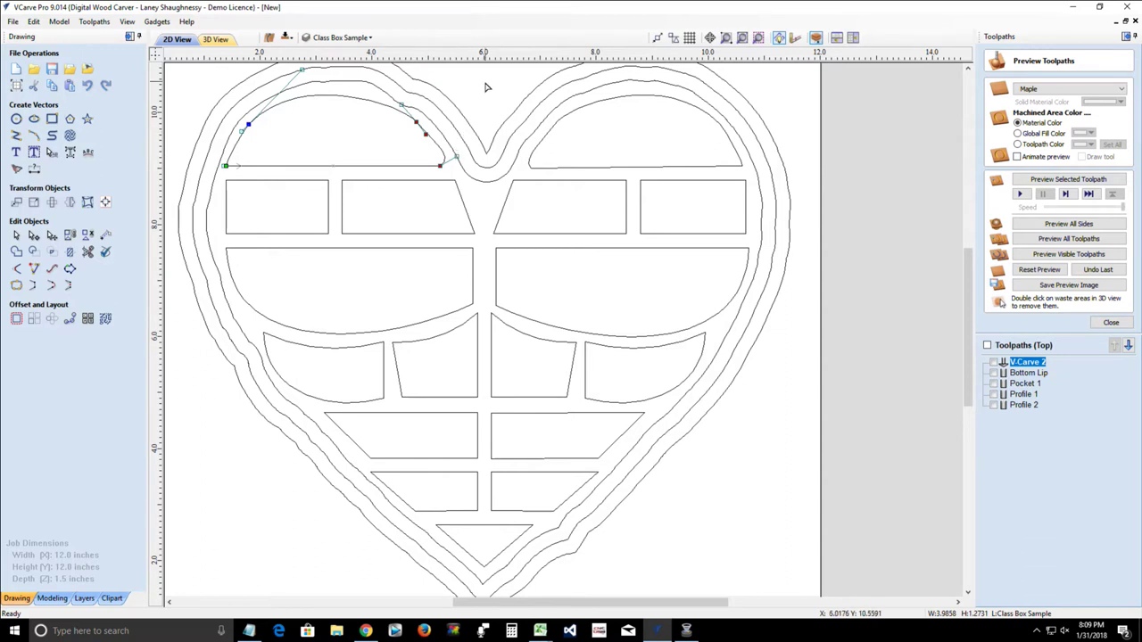
left_click(474, 212)
scroll(474, 212, "down", 3)
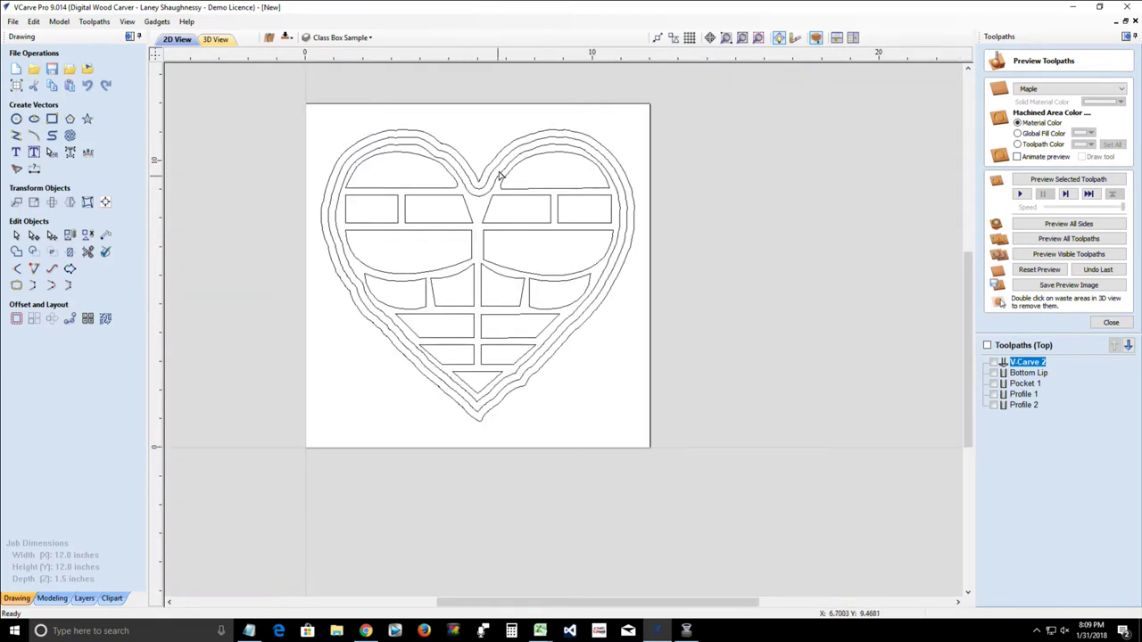
scroll(501, 176, "up", 4)
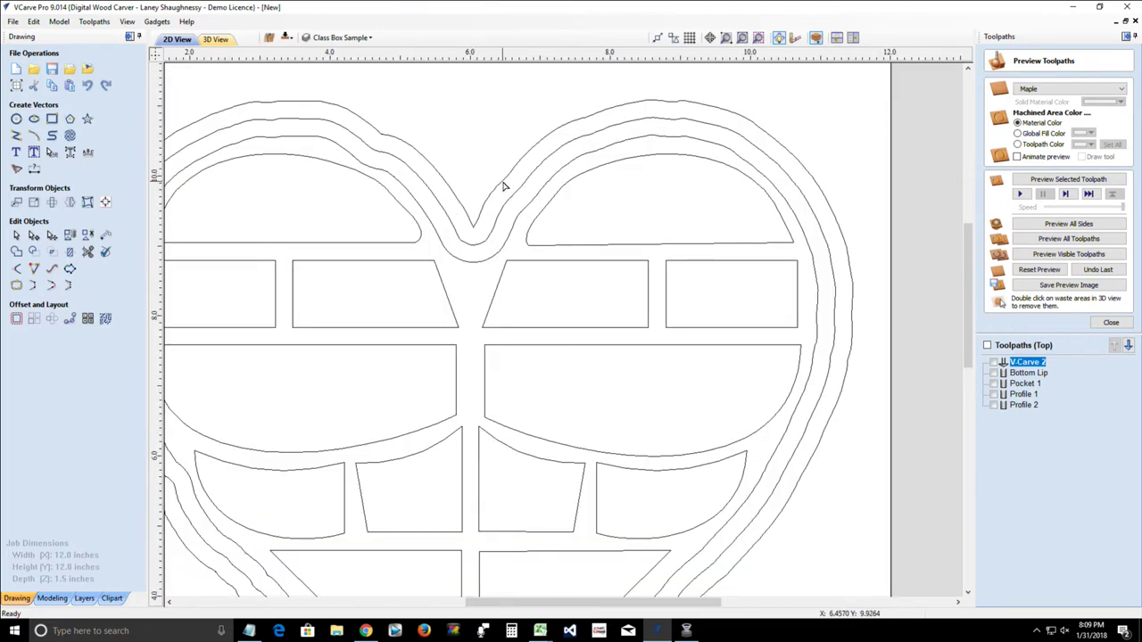
Step: Select the heart's outermost outline
left_click(464, 217)
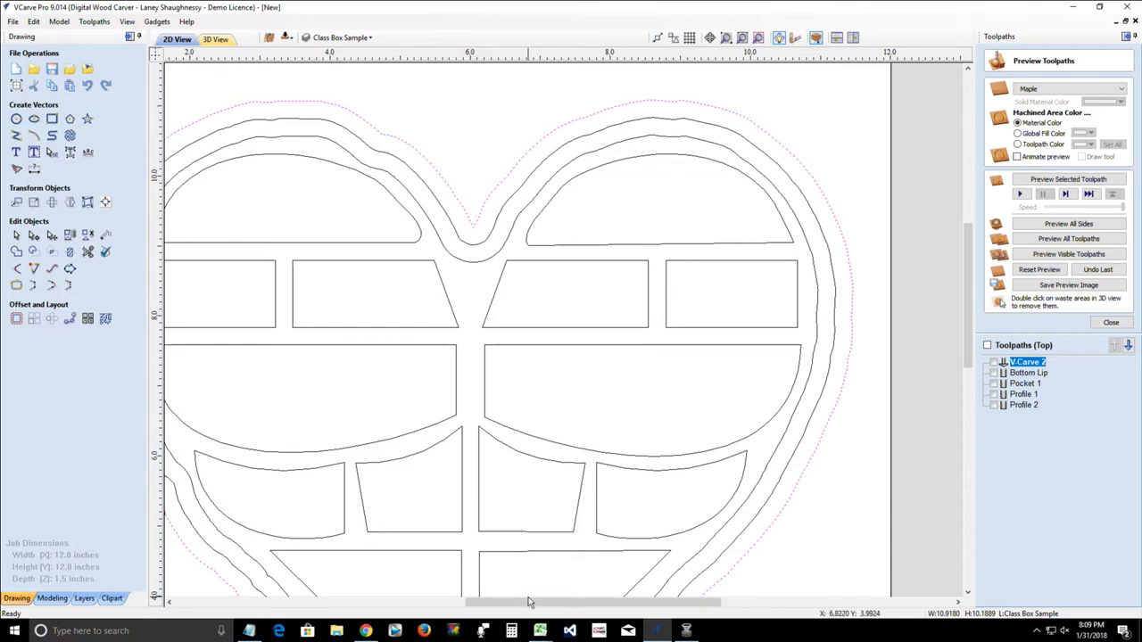
left_click_drag(511, 602, 488, 602)
left_click(542, 488)
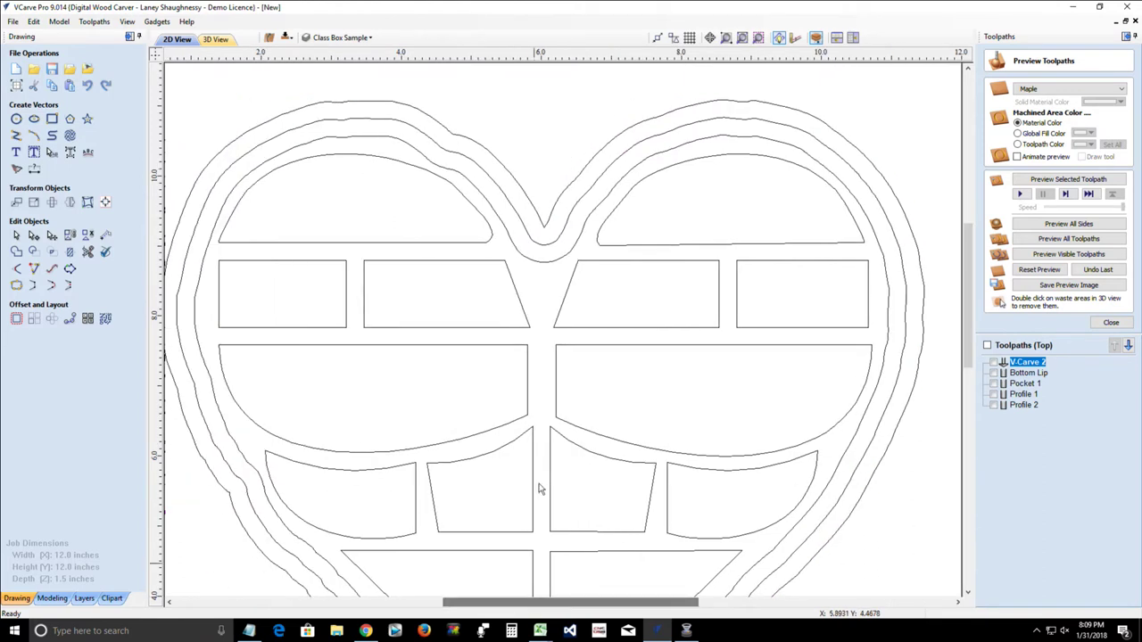
left_click(545, 223)
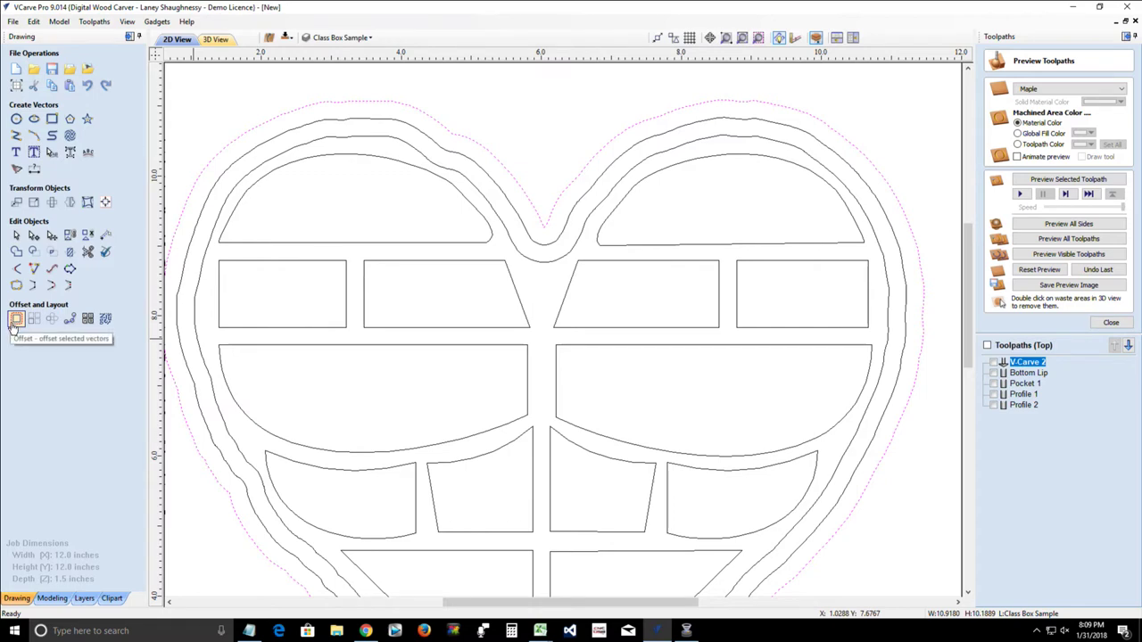
Step: Offset the heart border 0.125 in inwards, deleting the original line
left_click(16, 320)
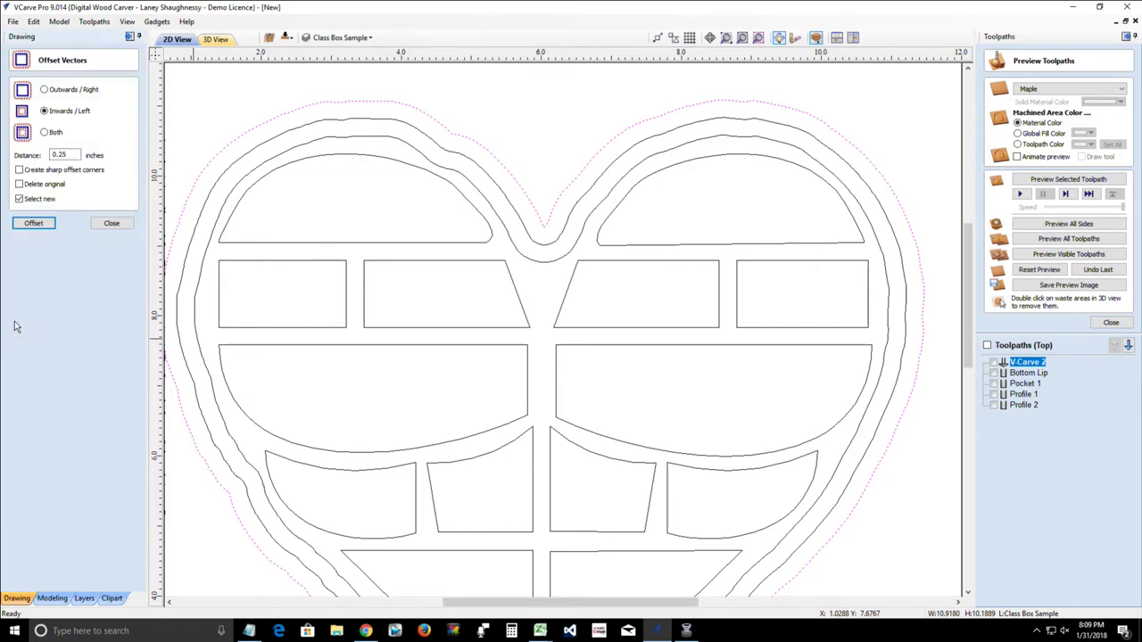
double_click(60, 155)
type("125")
left_click(45, 90)
left_click(33, 224)
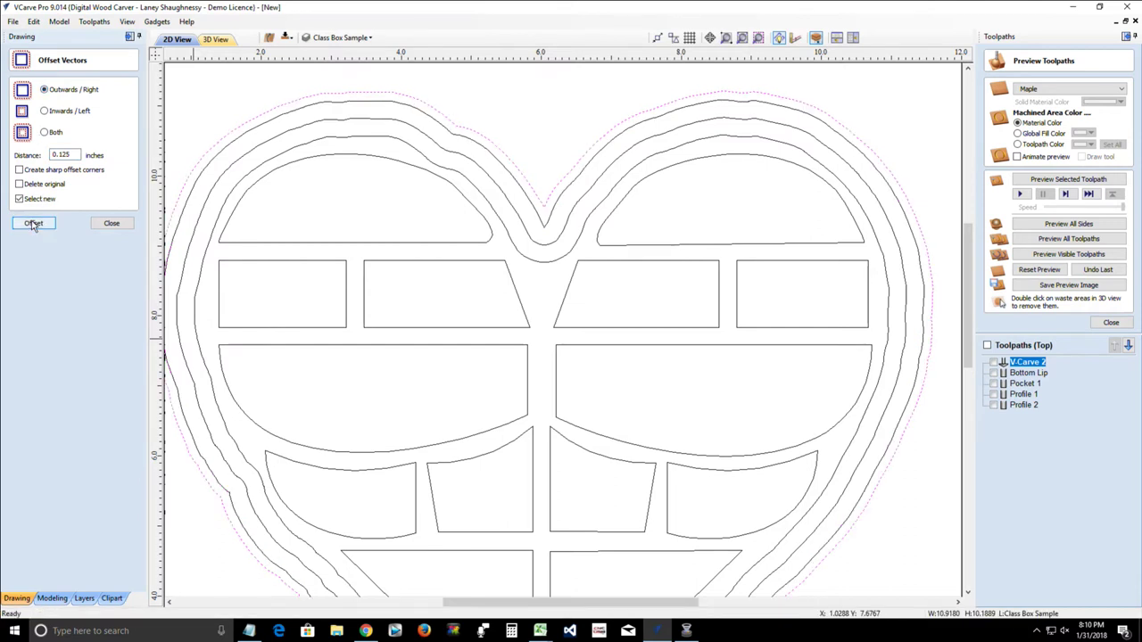
key("ctrl+z")
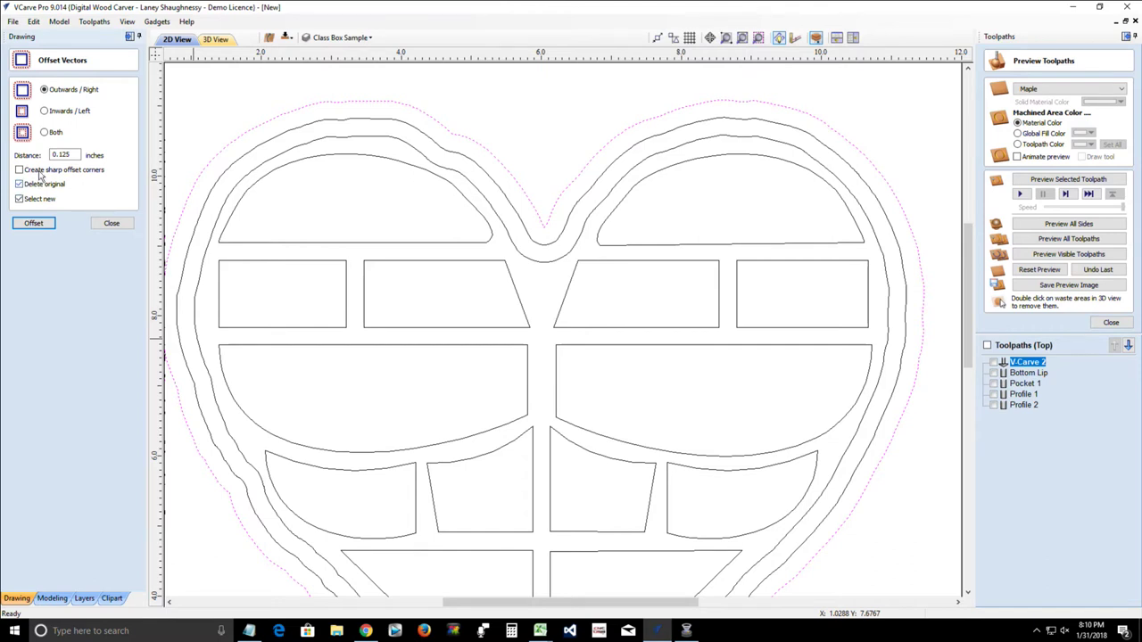
left_click(33, 224)
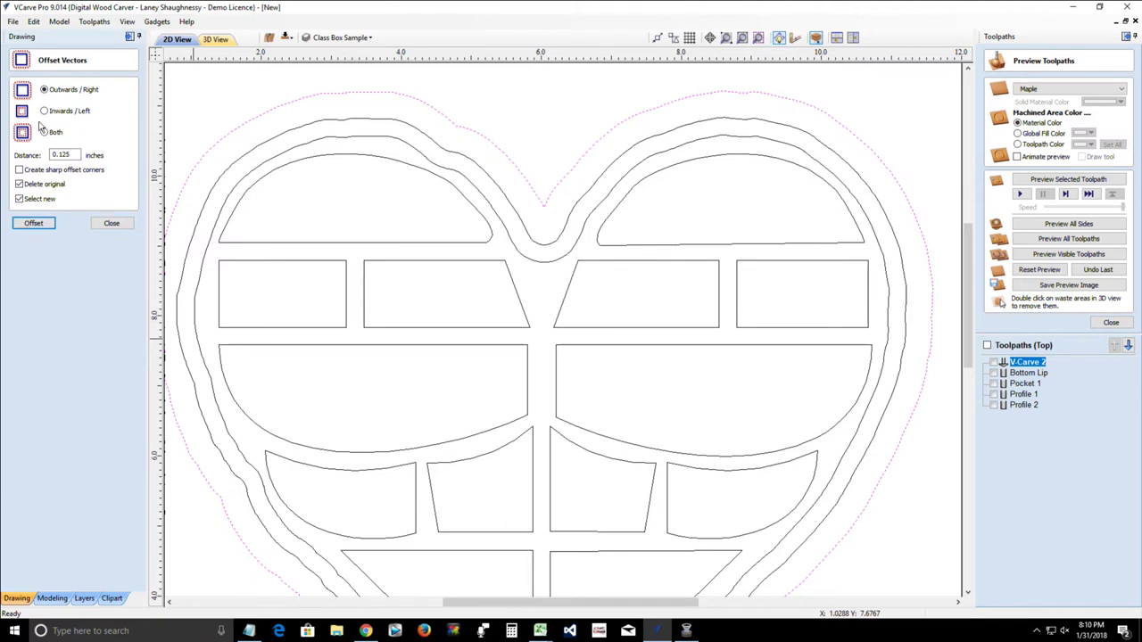
left_click(33, 224)
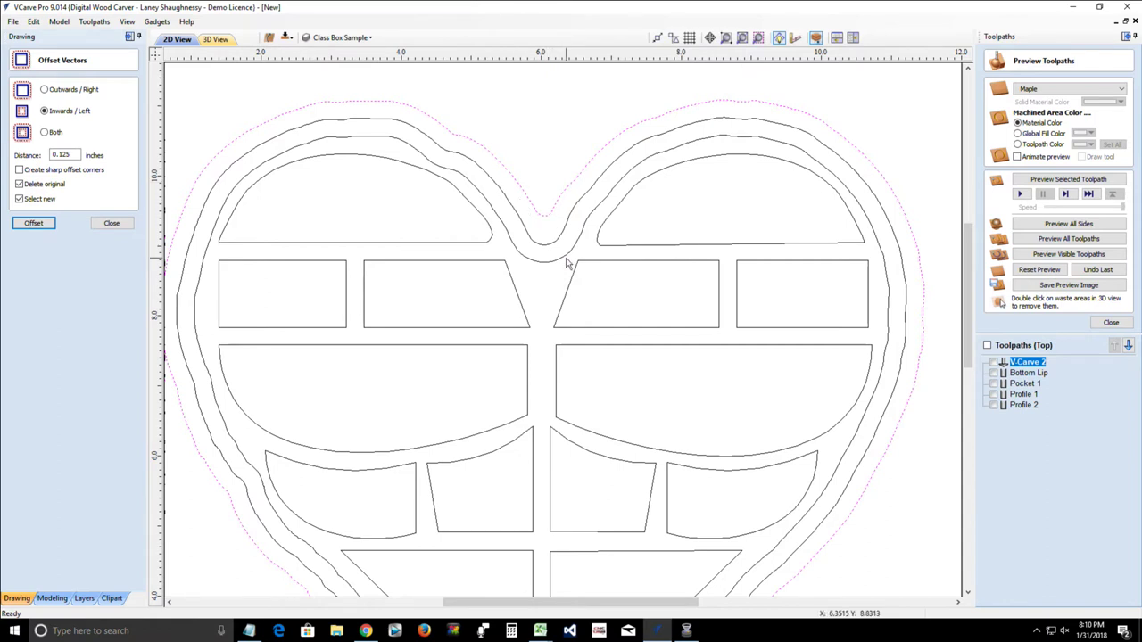
scroll(565, 261, "down", 3)
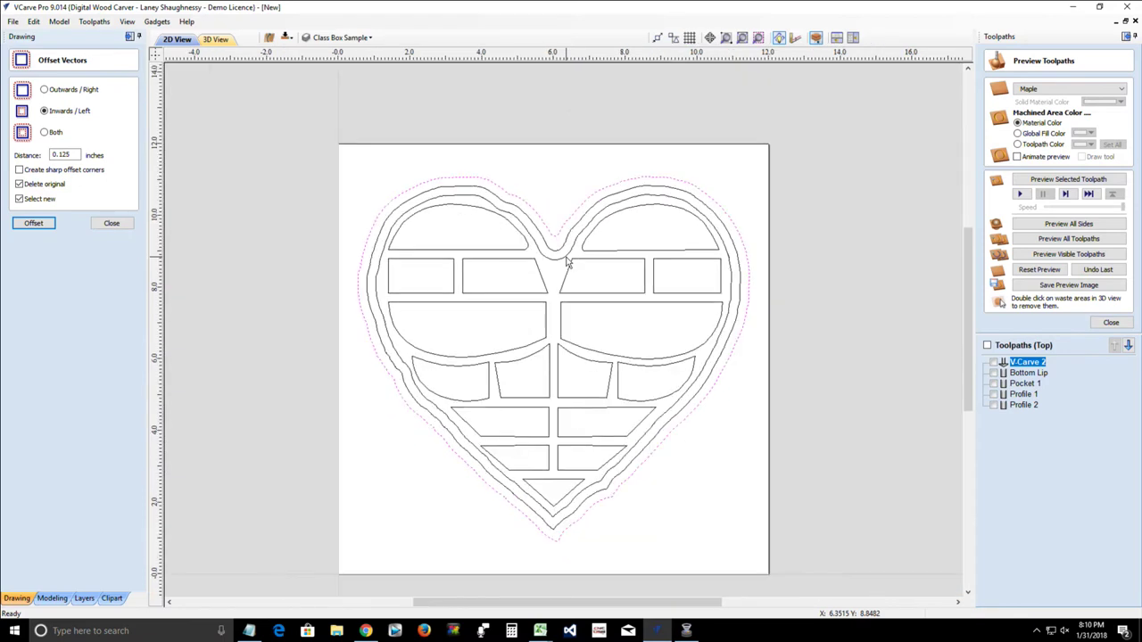
scroll(565, 262, "up", 2)
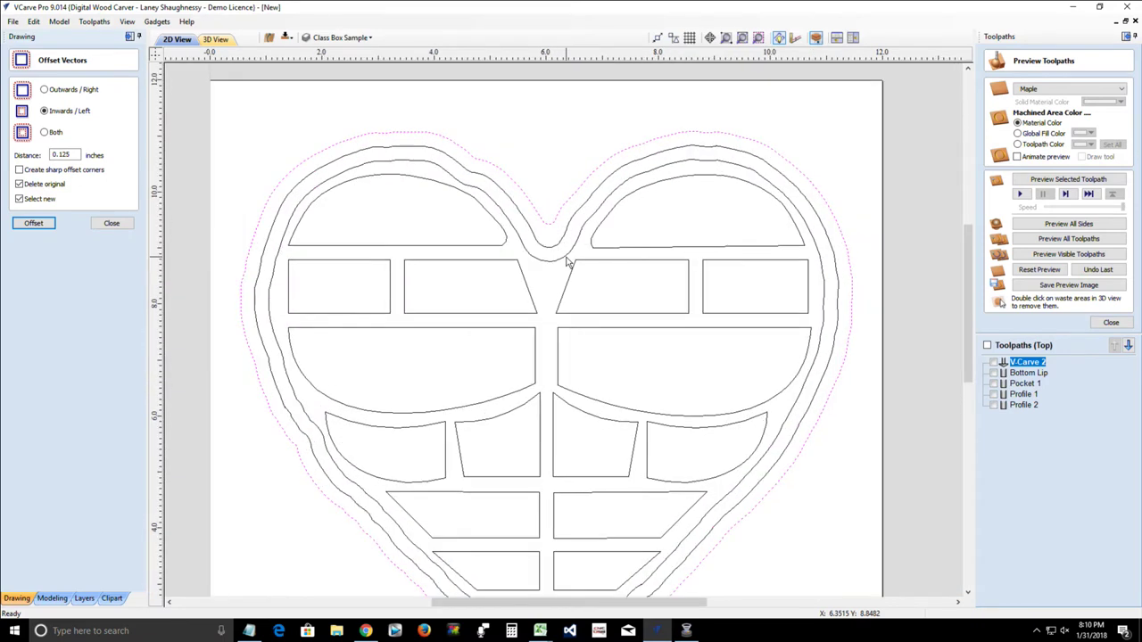
left_click(111, 223)
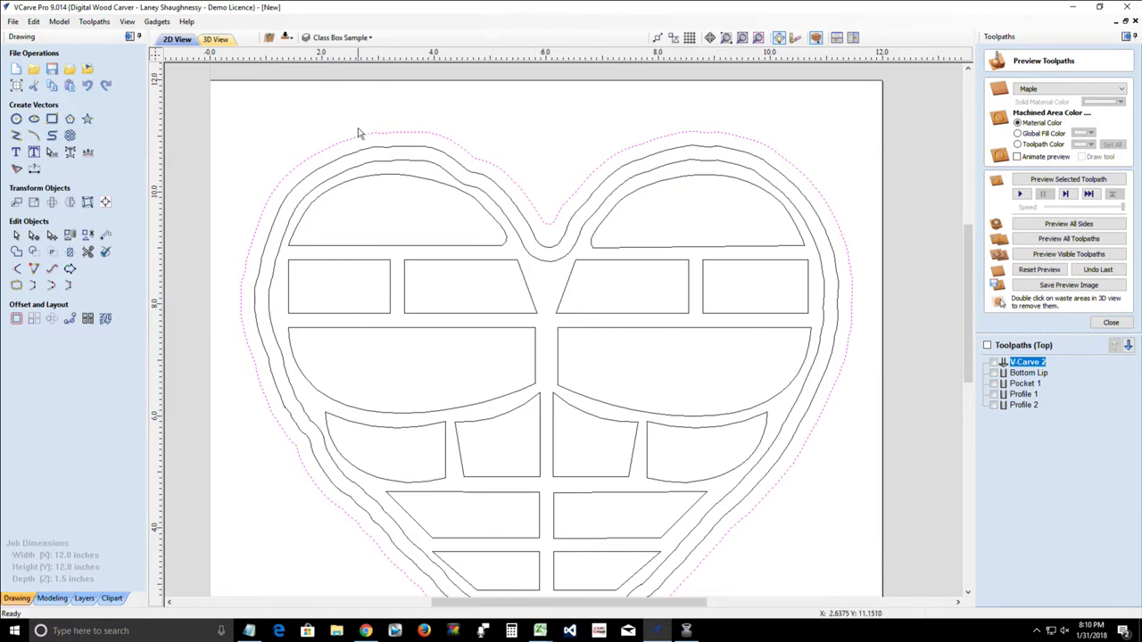
Step: Add a border line offset 0.06 in outwards from the heart outline
left_click(17, 319)
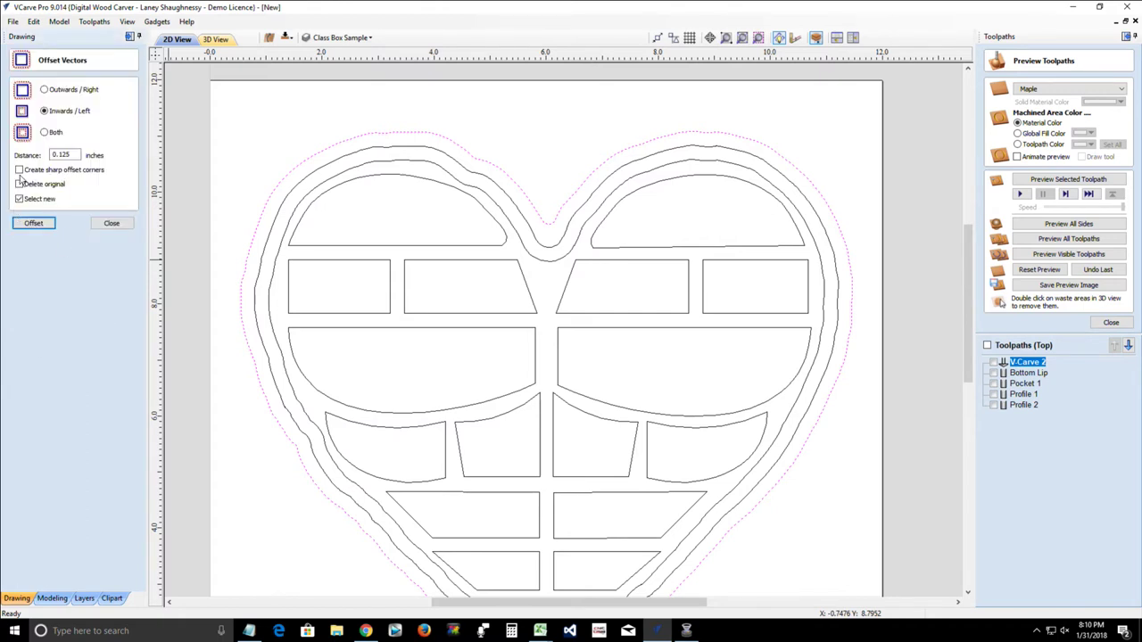
left_click(43, 90)
left_click_drag(58, 155, 164, 174)
type("6")
left_click(29, 224)
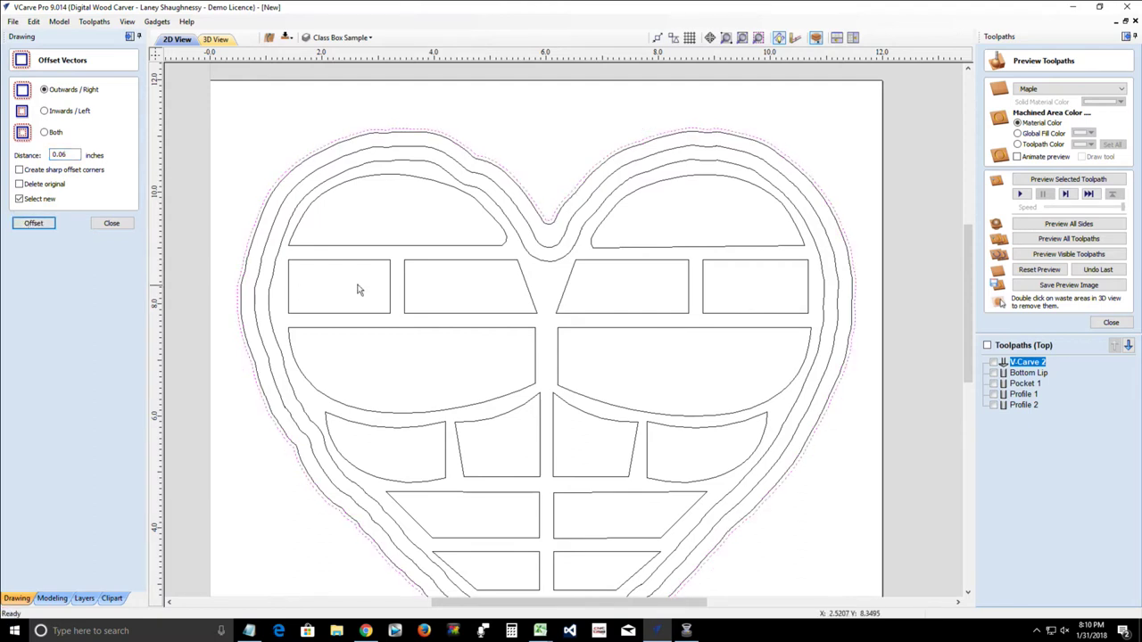
Step: Add the other border line to the selection and close the toolpath preview
scroll(555, 208, "up", 1)
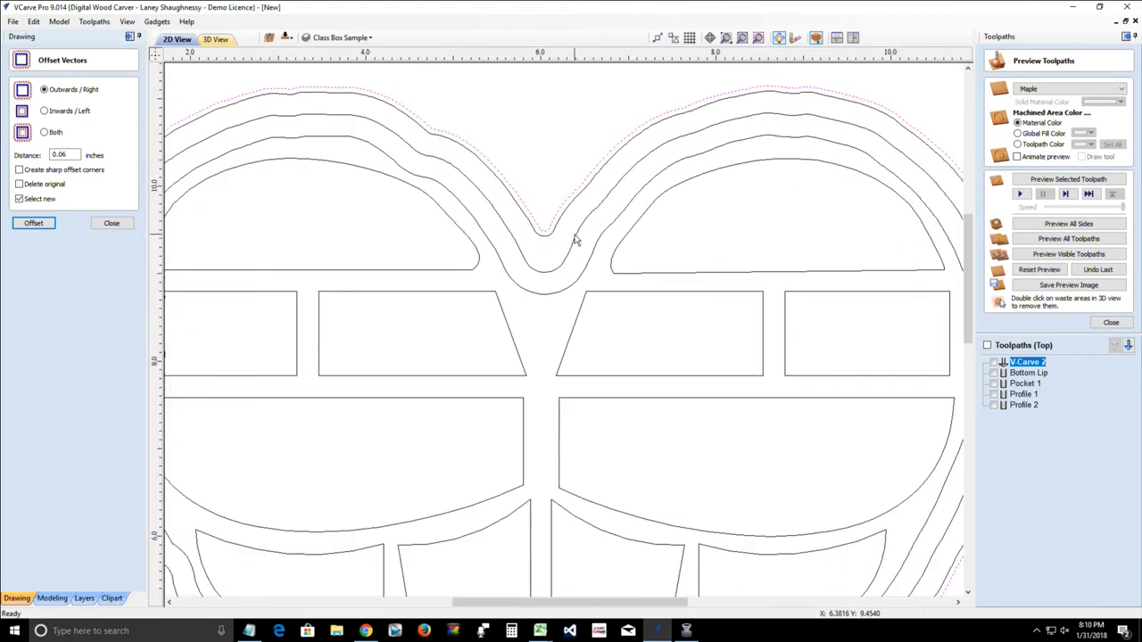
left_click(575, 239, "shift")
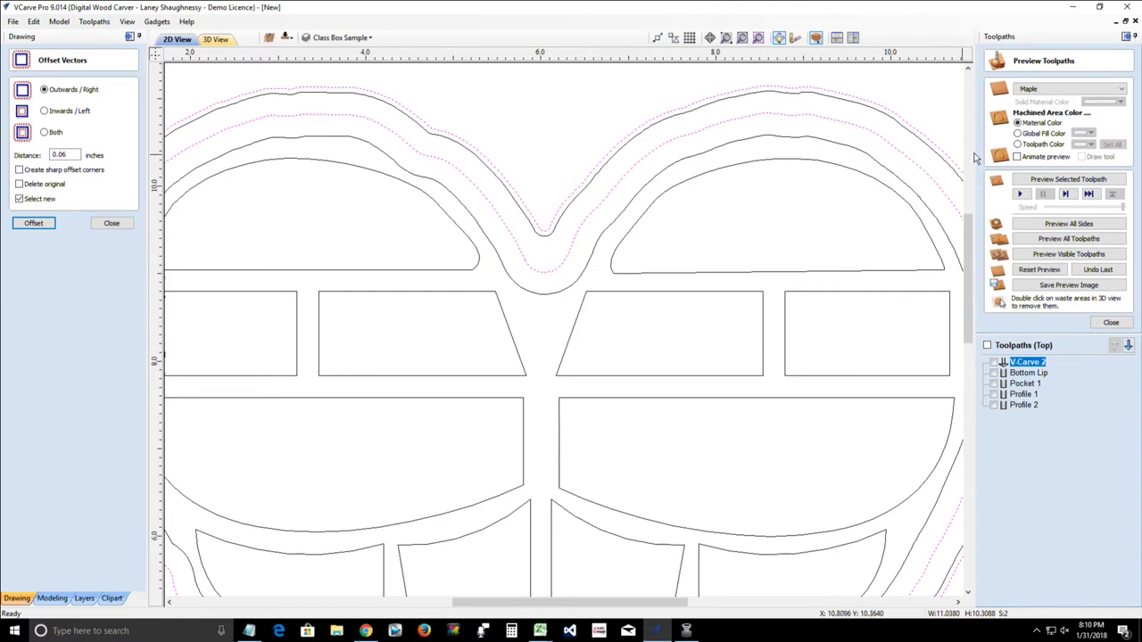
left_click(1109, 321)
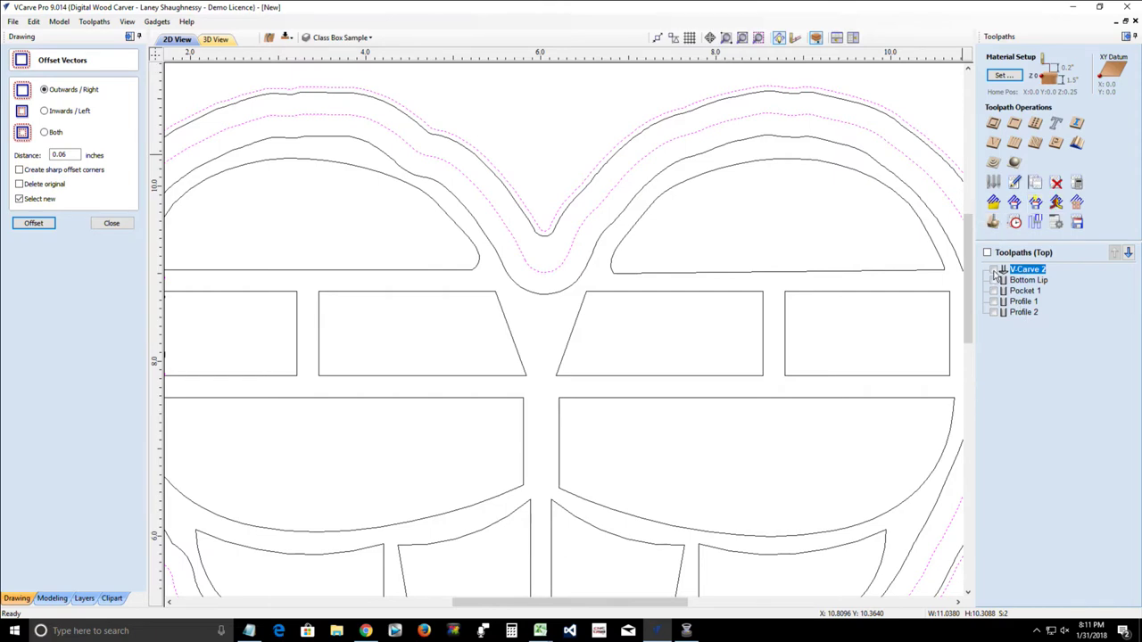
Step: Delete all existing toolpaths, including Pocket 1 and Profiles 1–2, and select both heart border lines
left_click(994, 280)
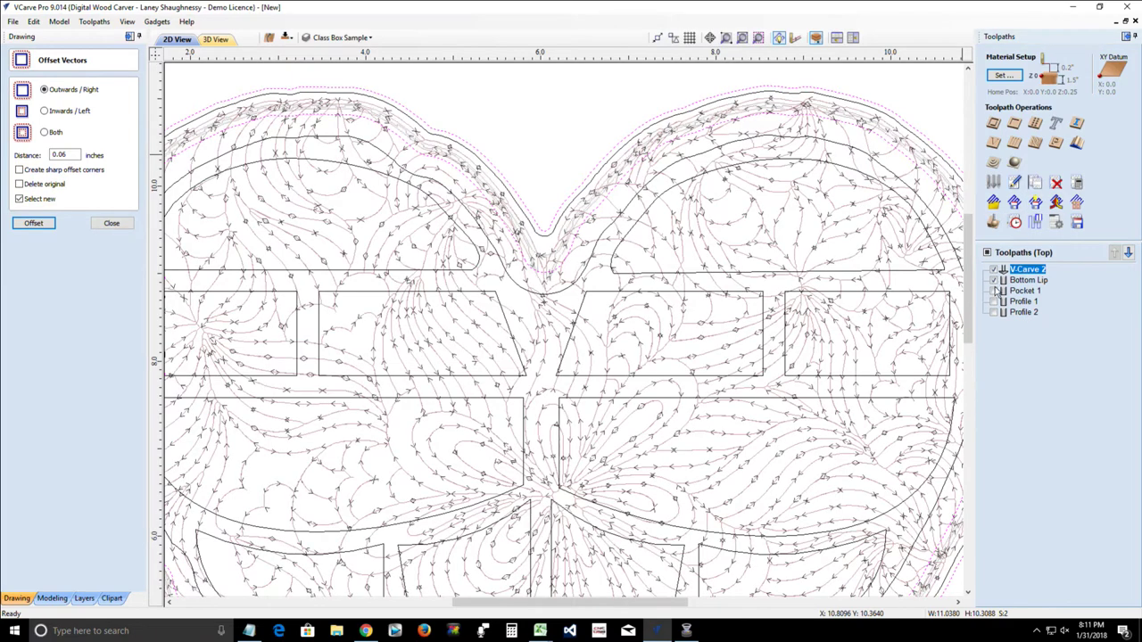
left_click(993, 291)
left_click(994, 303)
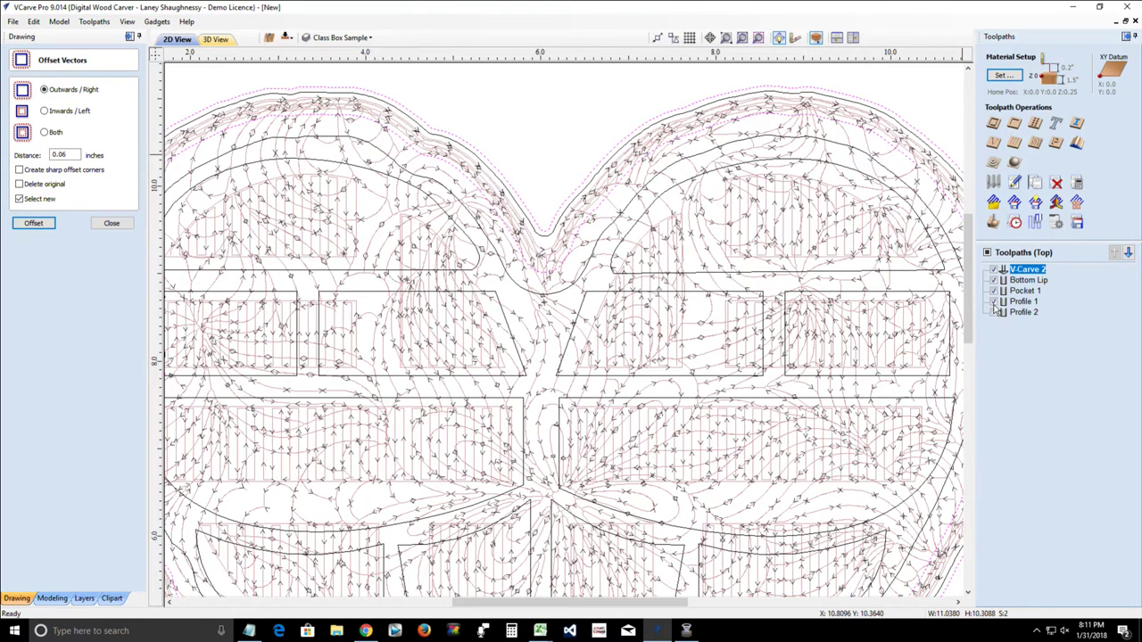
left_click(994, 313)
left_click(1025, 291)
right_click(1025, 291)
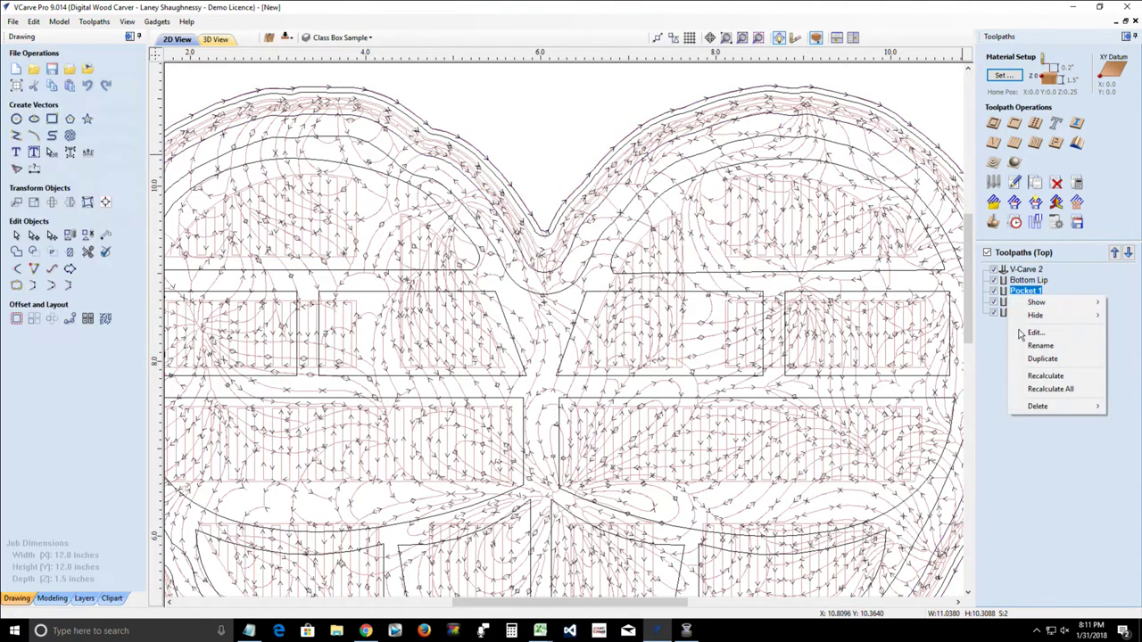
mouse_move(1032, 408)
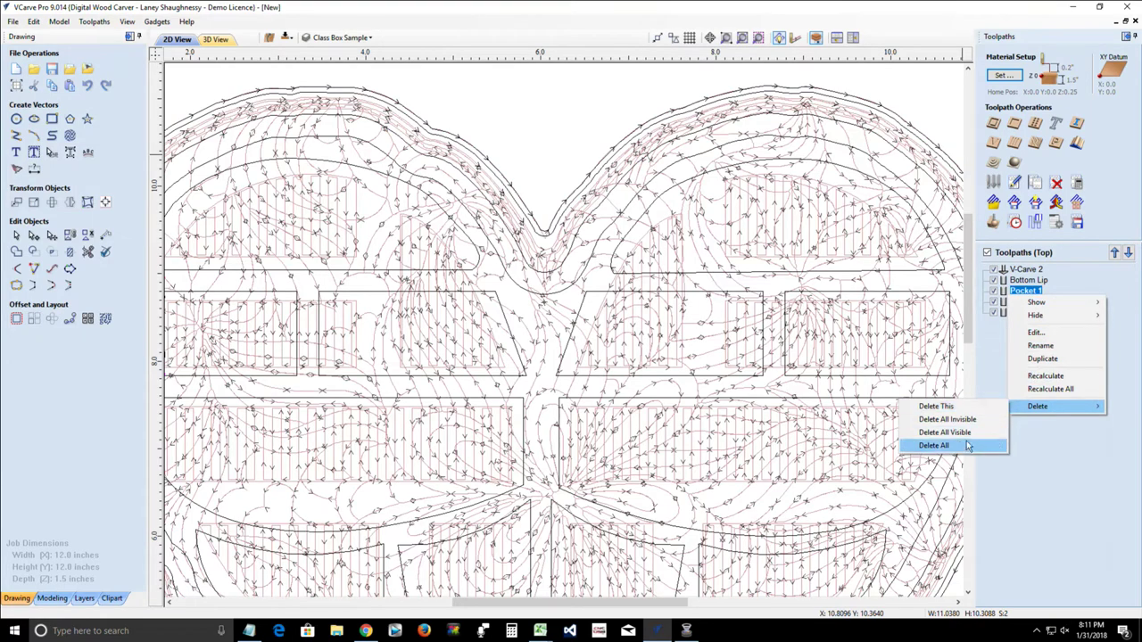
left_click(965, 446)
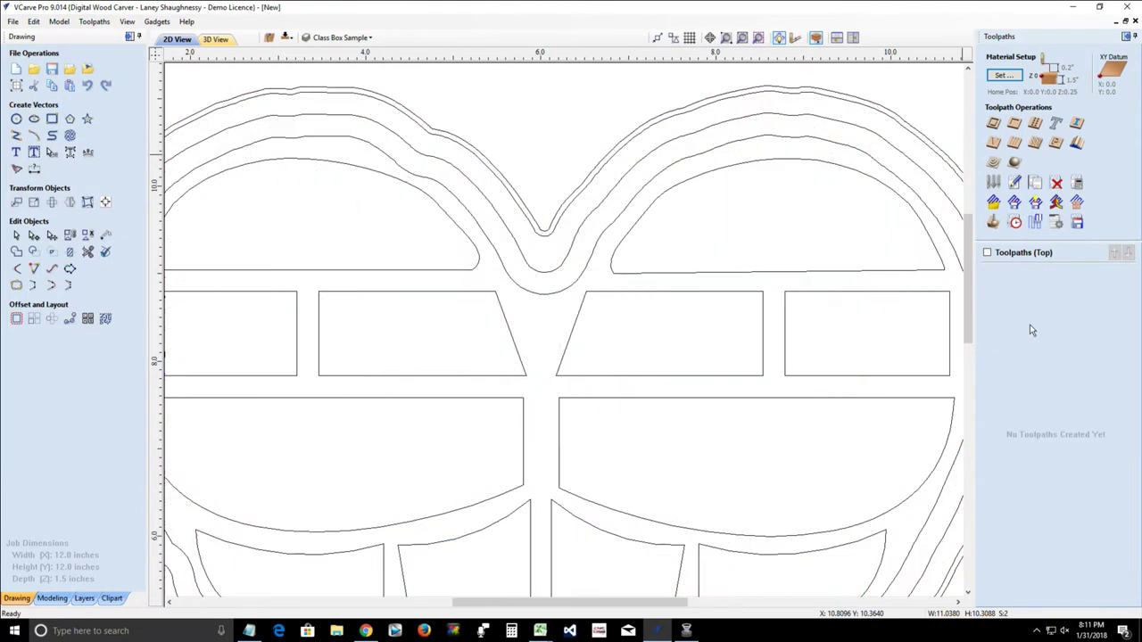
left_click(549, 233)
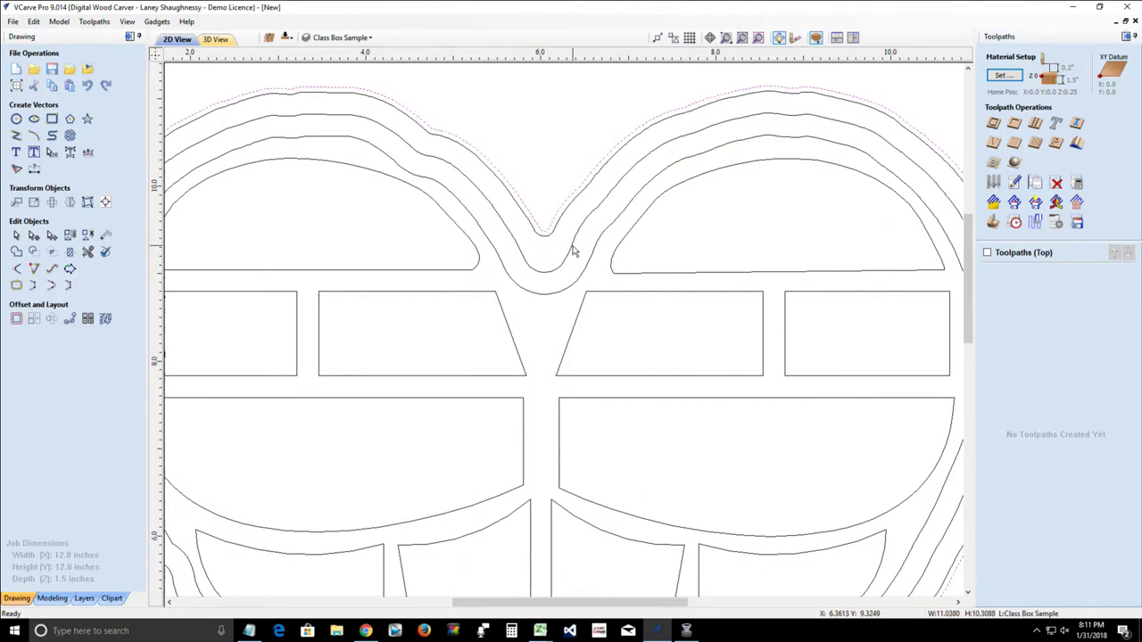
left_click(573, 253, "shift")
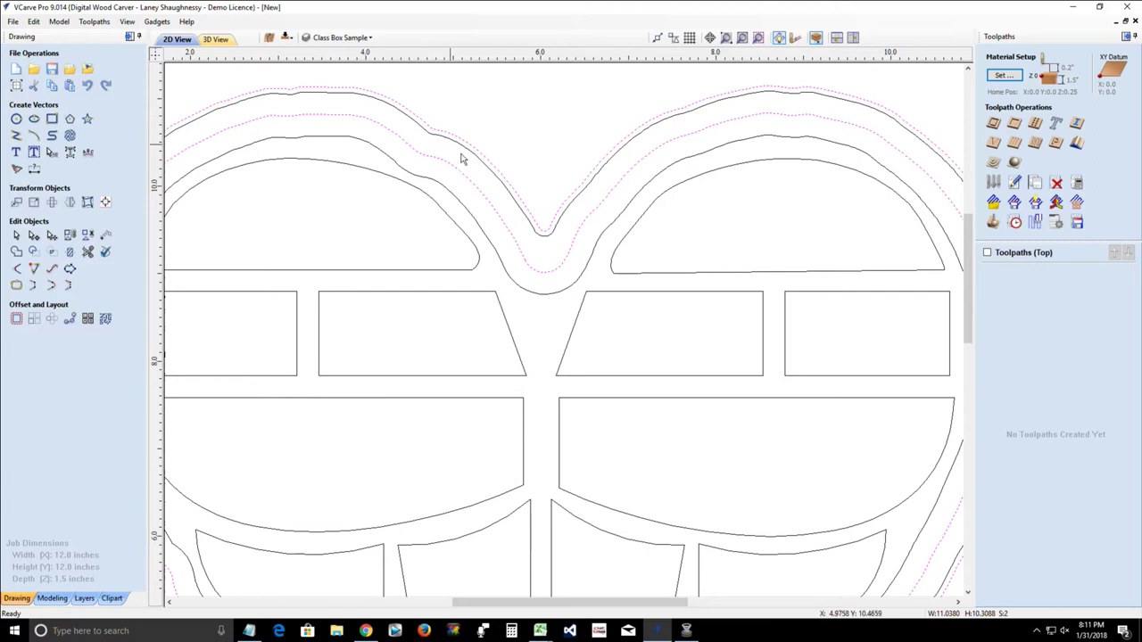
Step: Calculate Pocket 2: 0.25 in cut depth, End Mill (0.25 inch), Offset clearing
left_click(1014, 125)
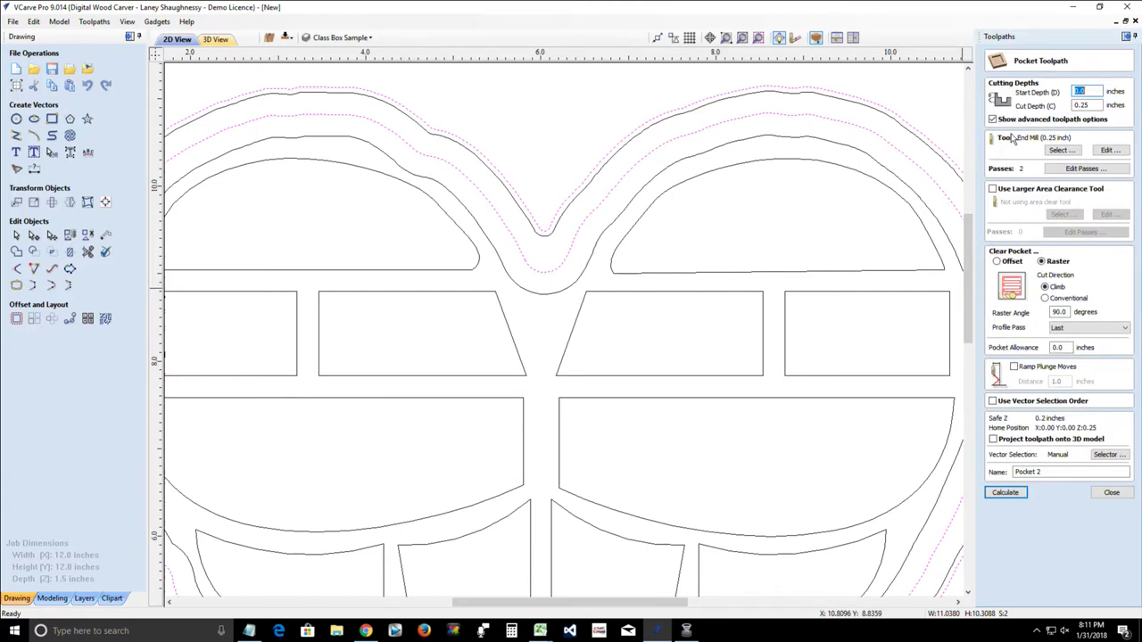
left_click_drag(1075, 106, 1097, 105)
left_click(1062, 151)
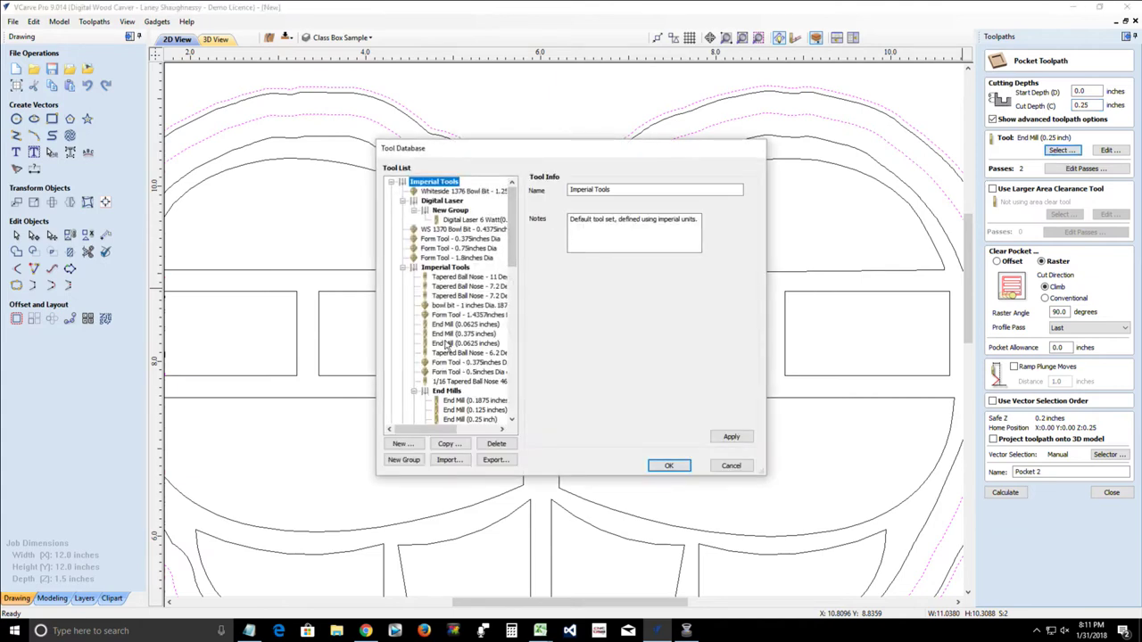
scroll(457, 402, "down", 2)
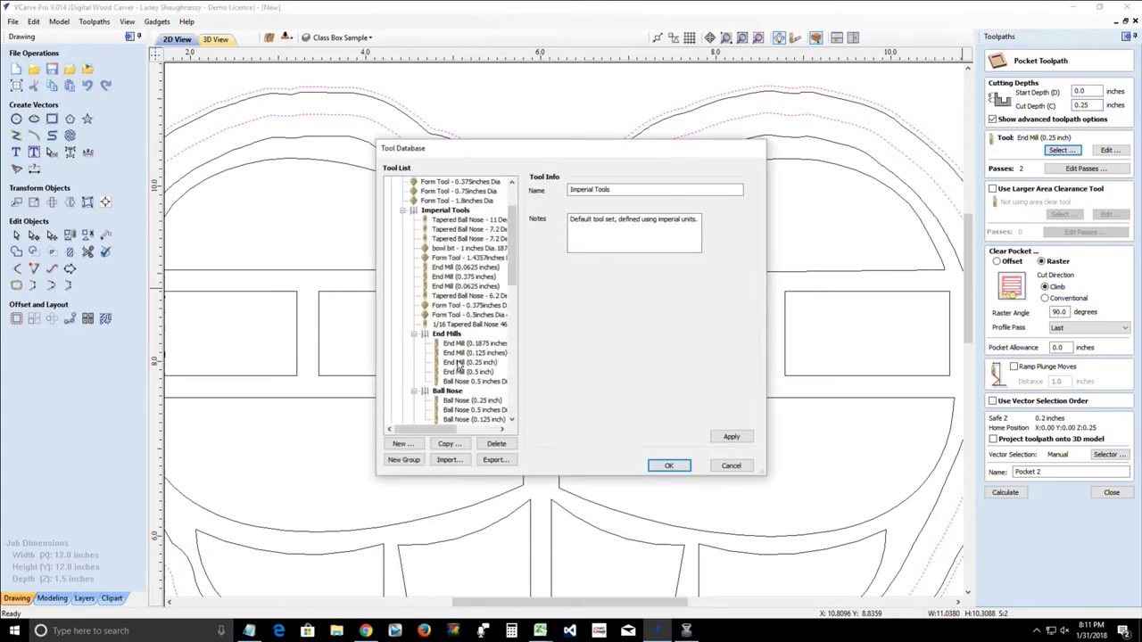
left_click(460, 363)
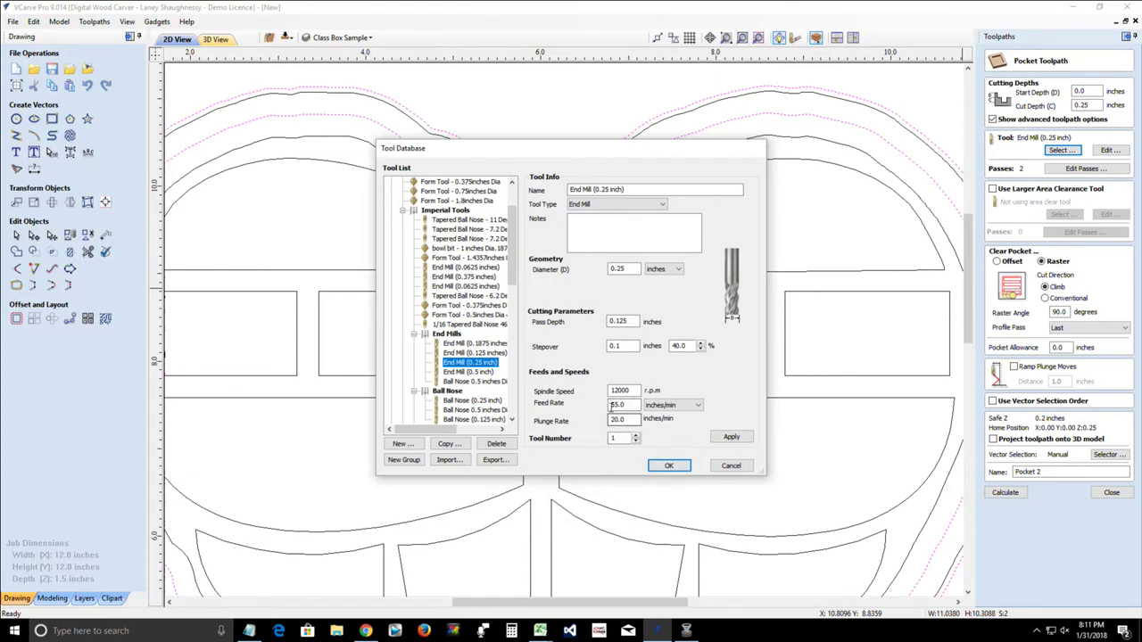
left_click(669, 466)
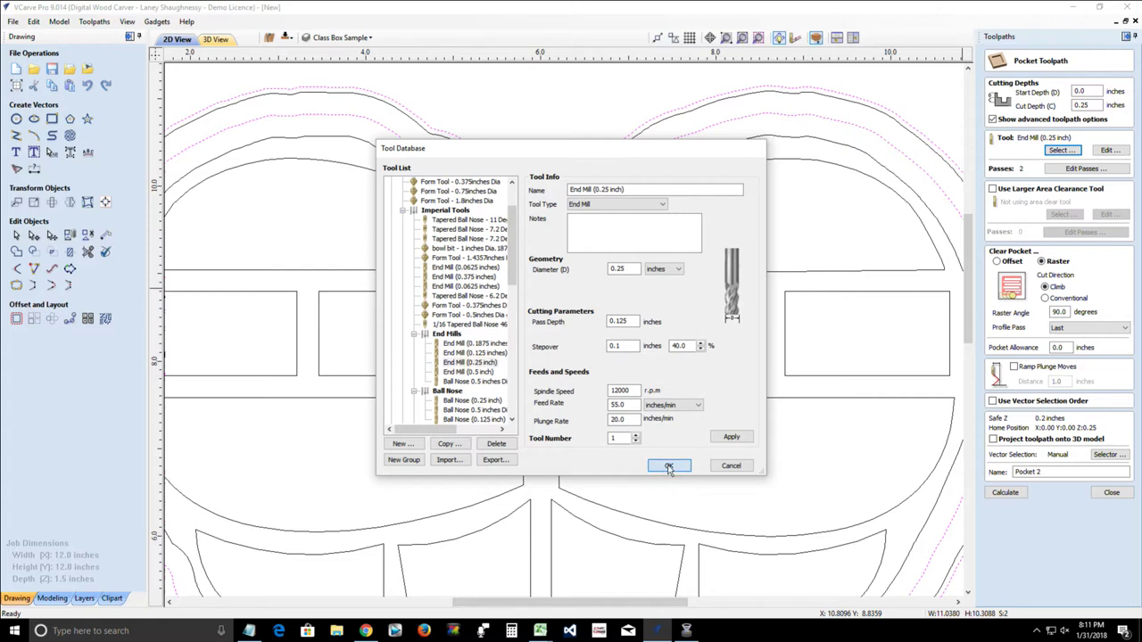
left_click(1009, 494)
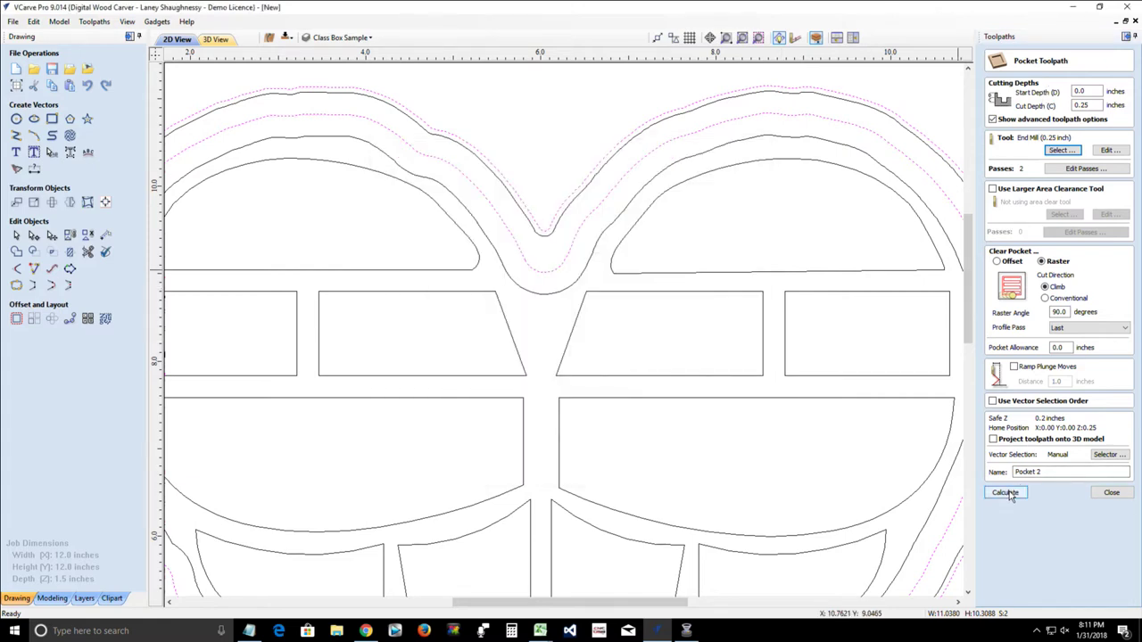
left_click(997, 262)
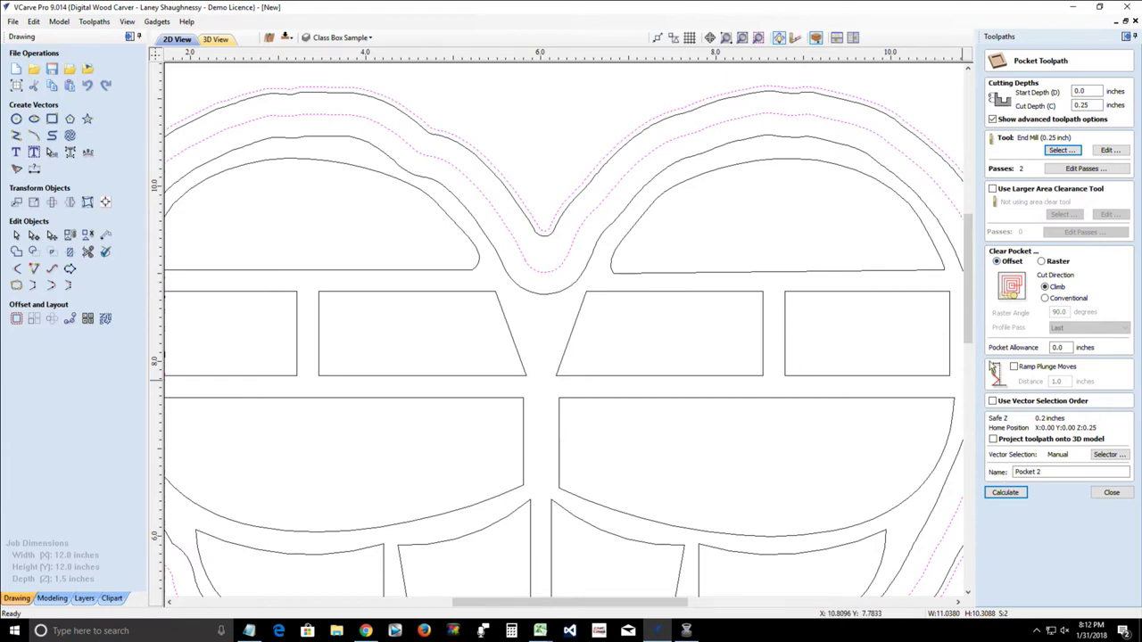
left_click(1012, 496)
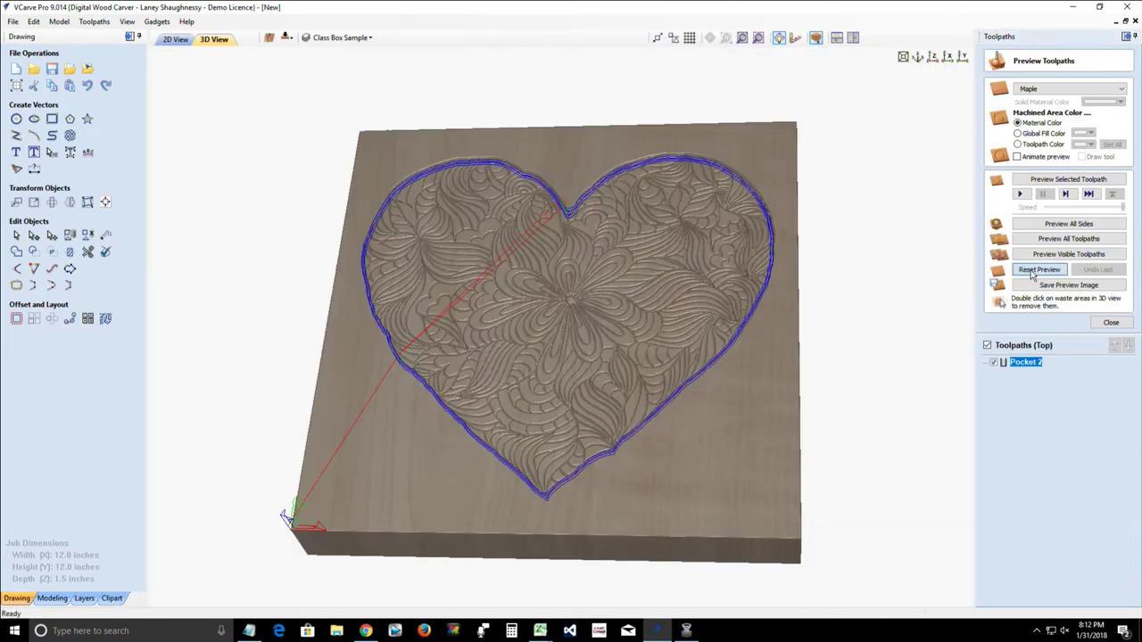
Step: Reset the 3D preview, simulate the Pocket 2 border groove, and tilt the block to inspect it
left_click(1035, 270)
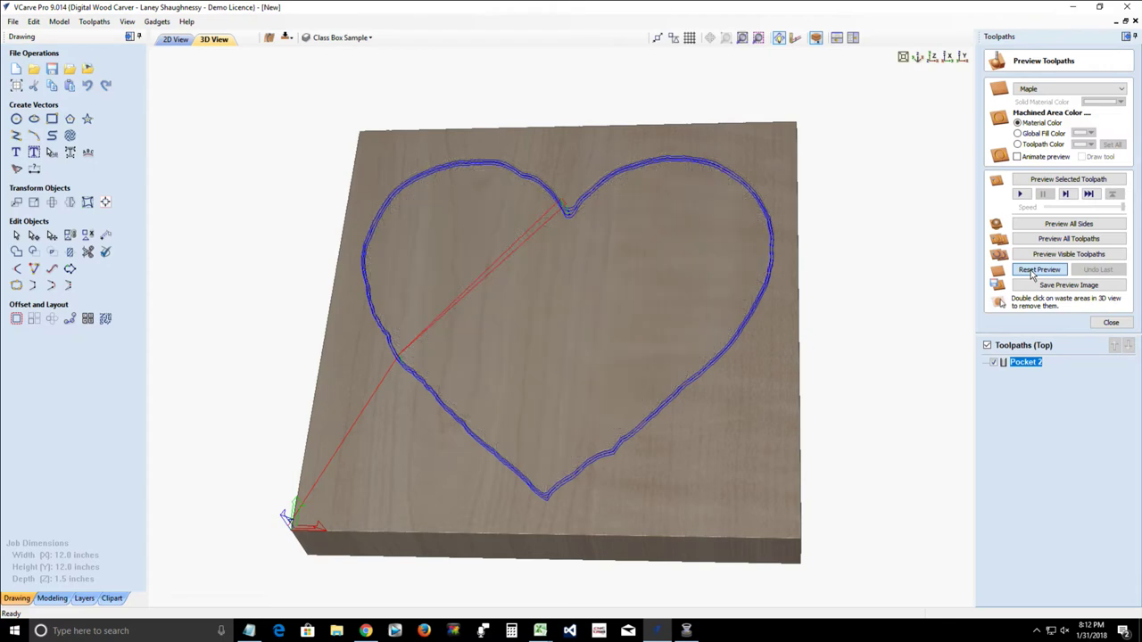
left_click(1035, 180)
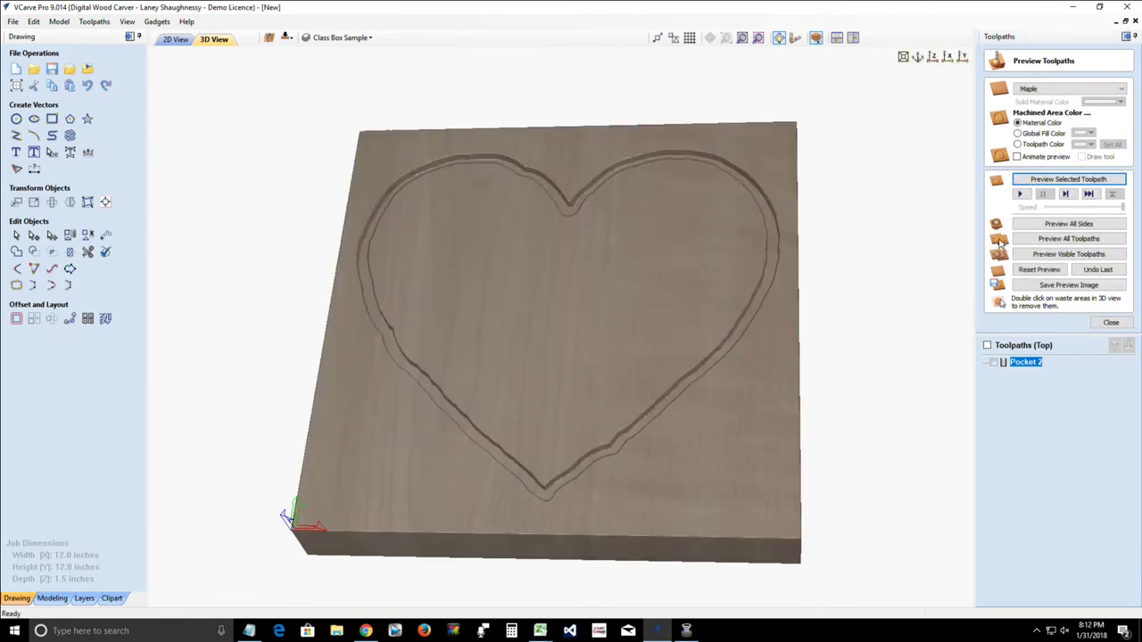
left_click_drag(666, 435, 651, 416)
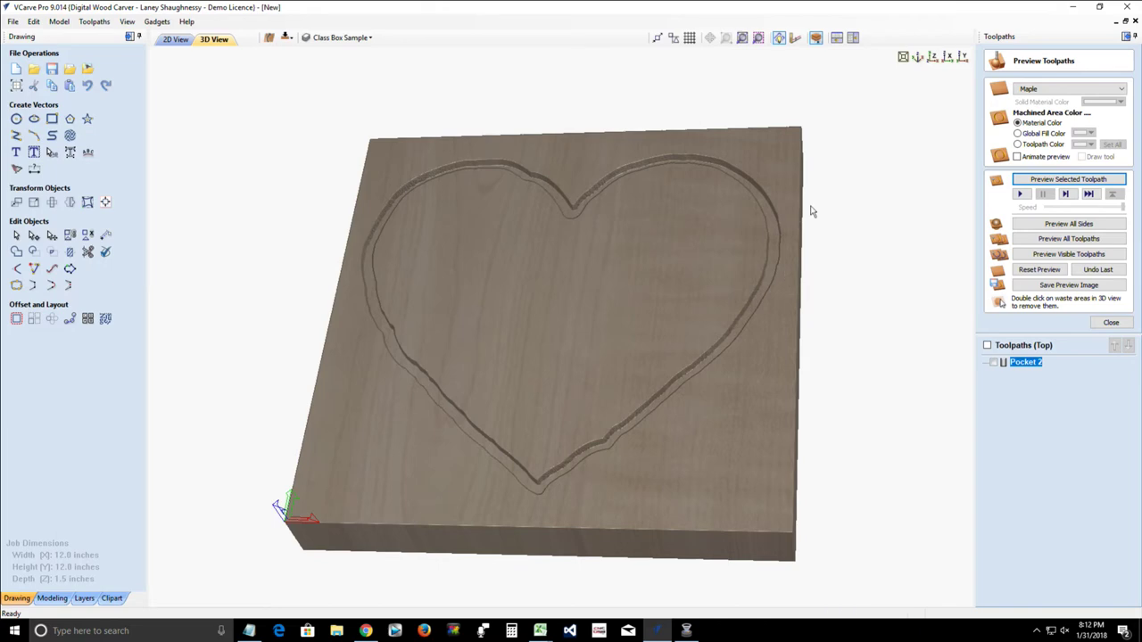
Step: Back in 2D, box-select the brick shapes inside the heart border and close the toolpath preview
left_click(174, 41)
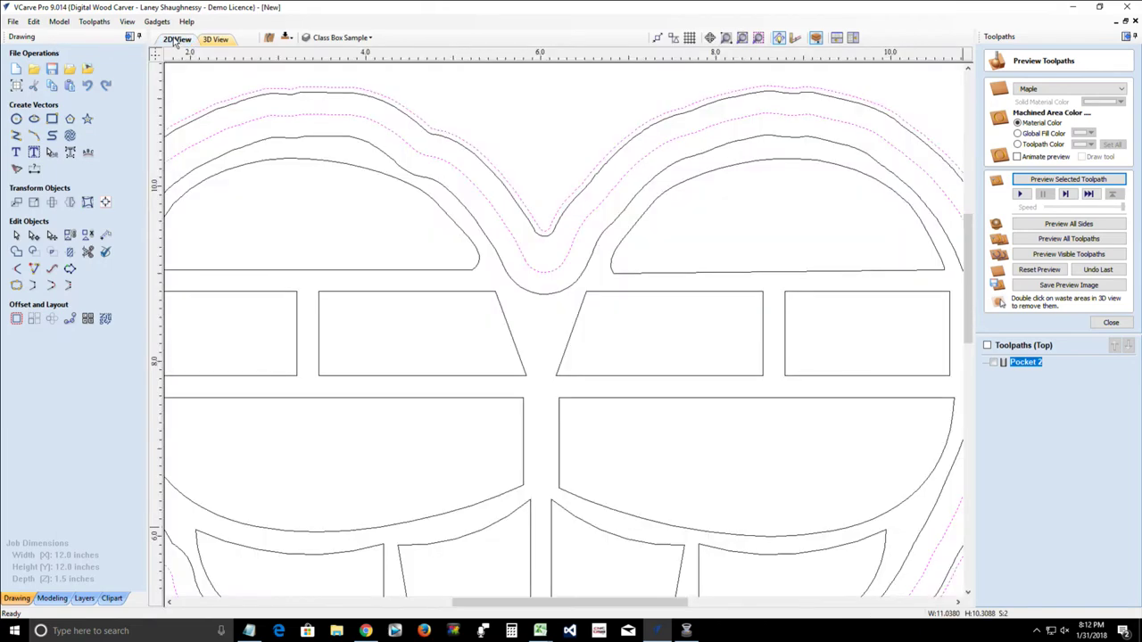
scroll(458, 71, "down", 5)
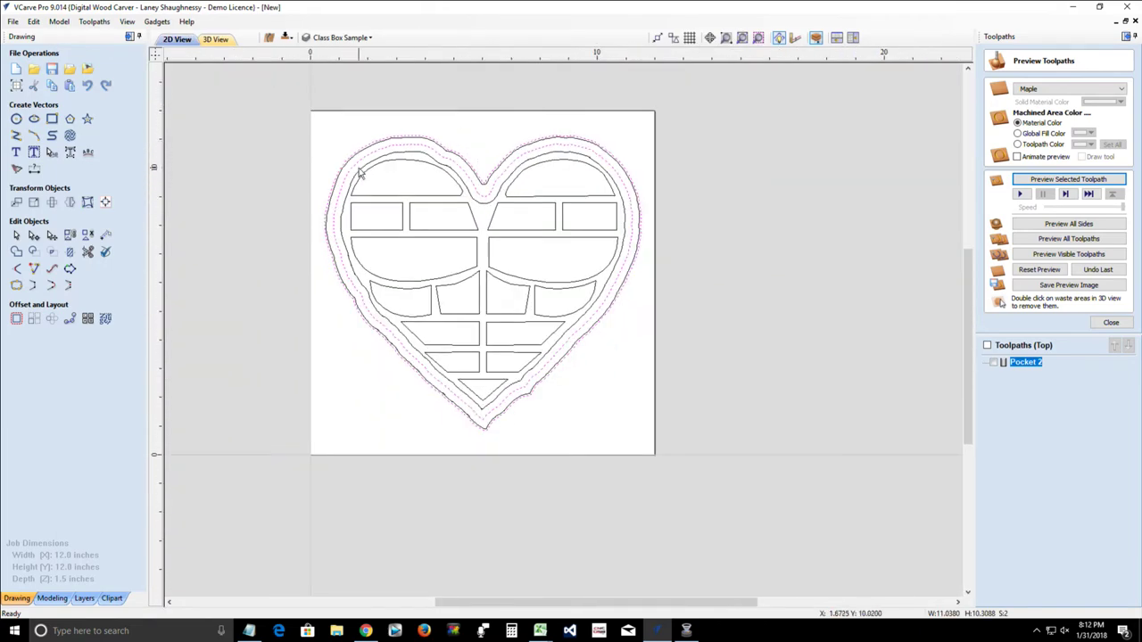
left_click_drag(266, 153, 644, 410)
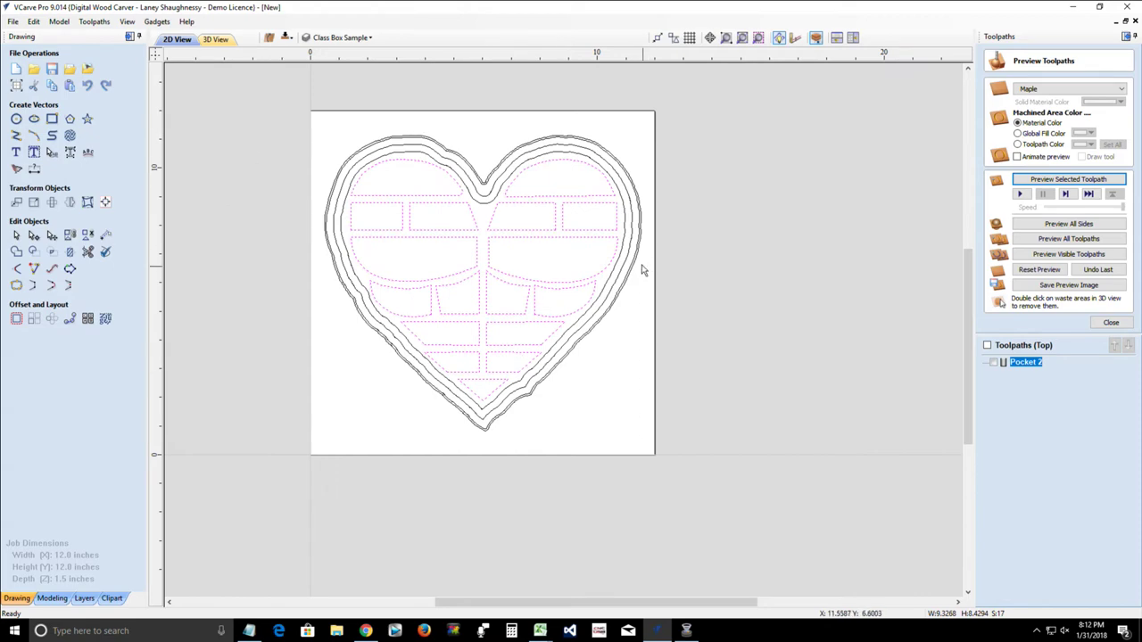
scroll(584, 193, "up", 3)
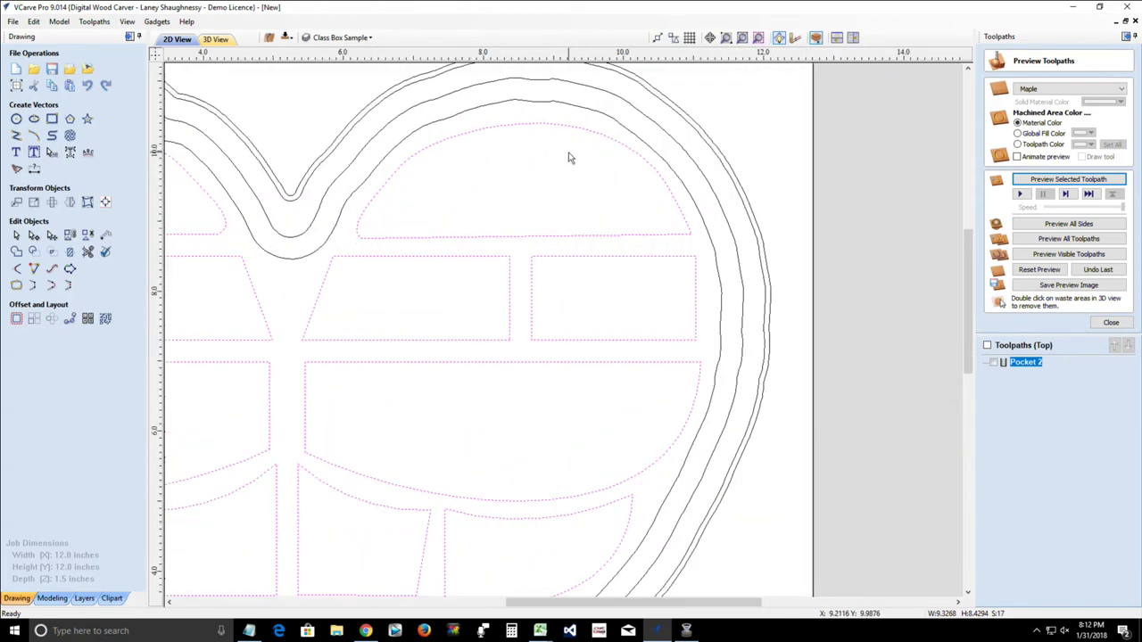
scroll(571, 157, "down", 3)
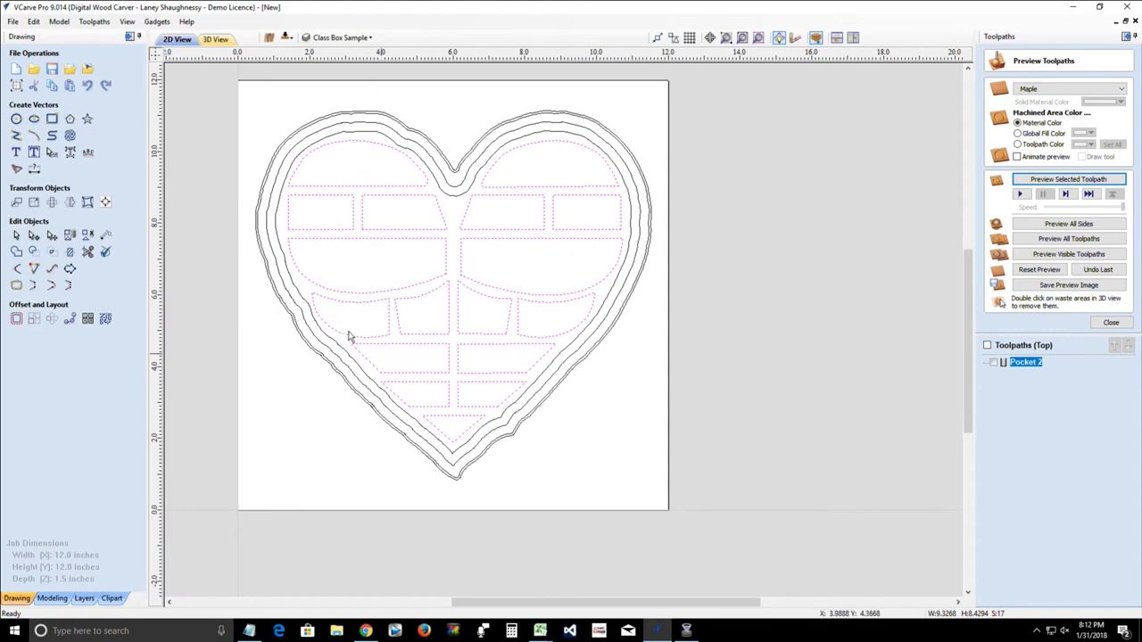
left_click_drag(183, 125, 647, 465)
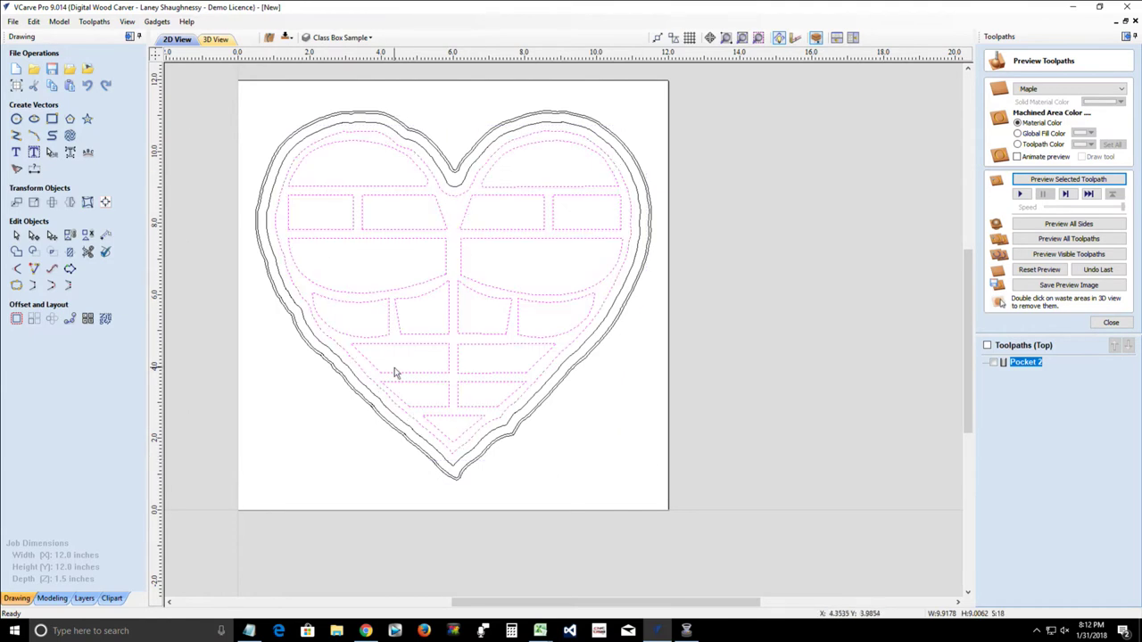
left_click(228, 150)
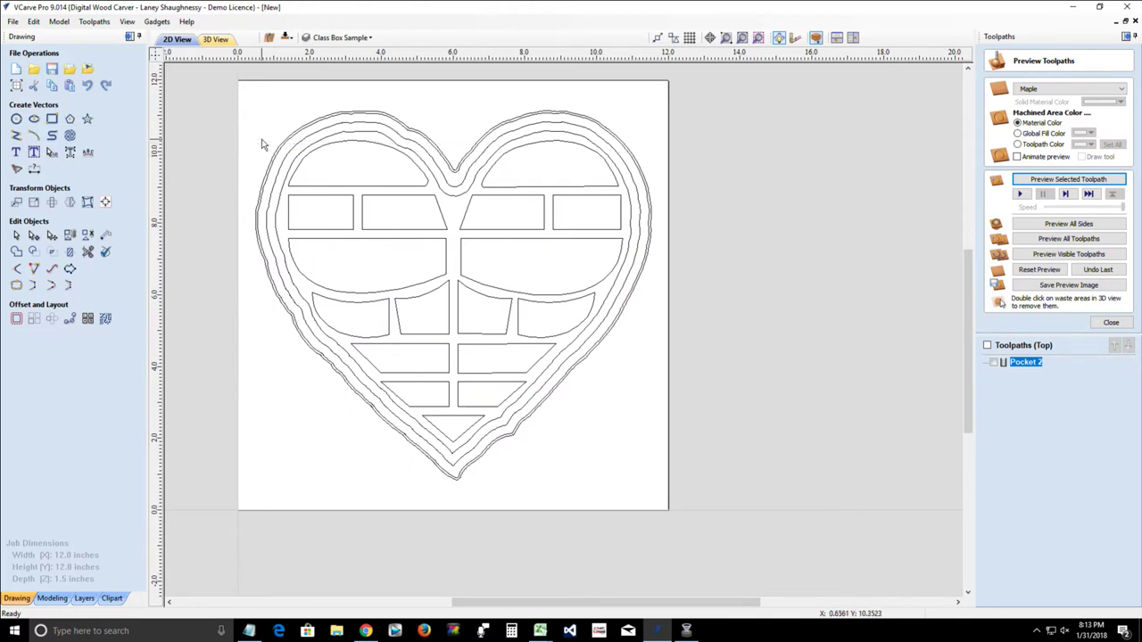
left_click_drag(260, 136, 625, 448)
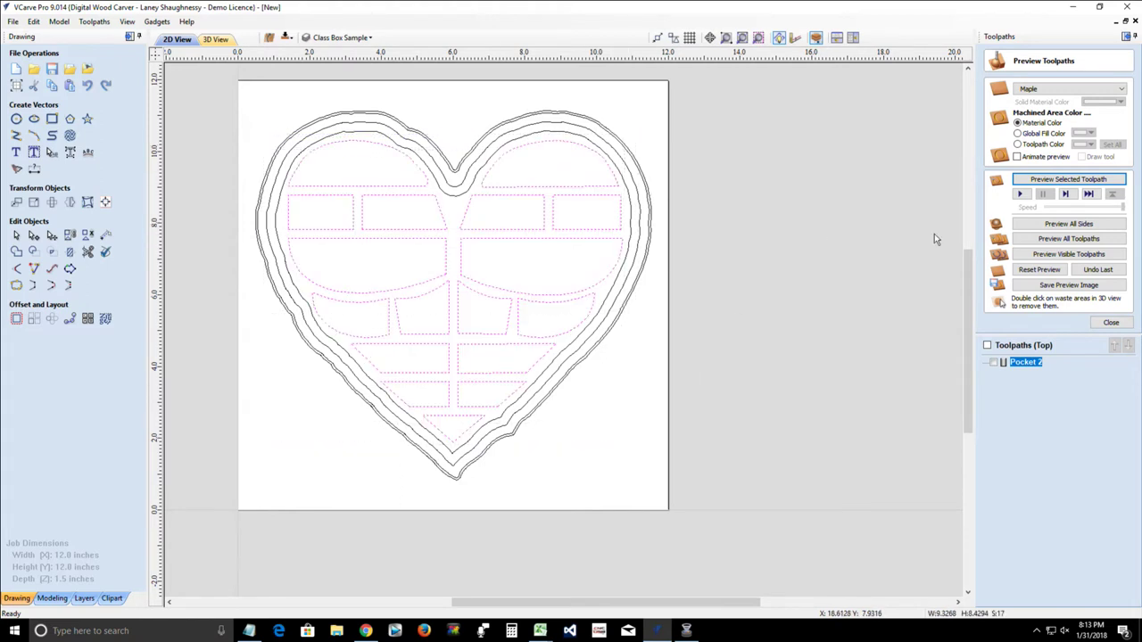
left_click(1111, 322)
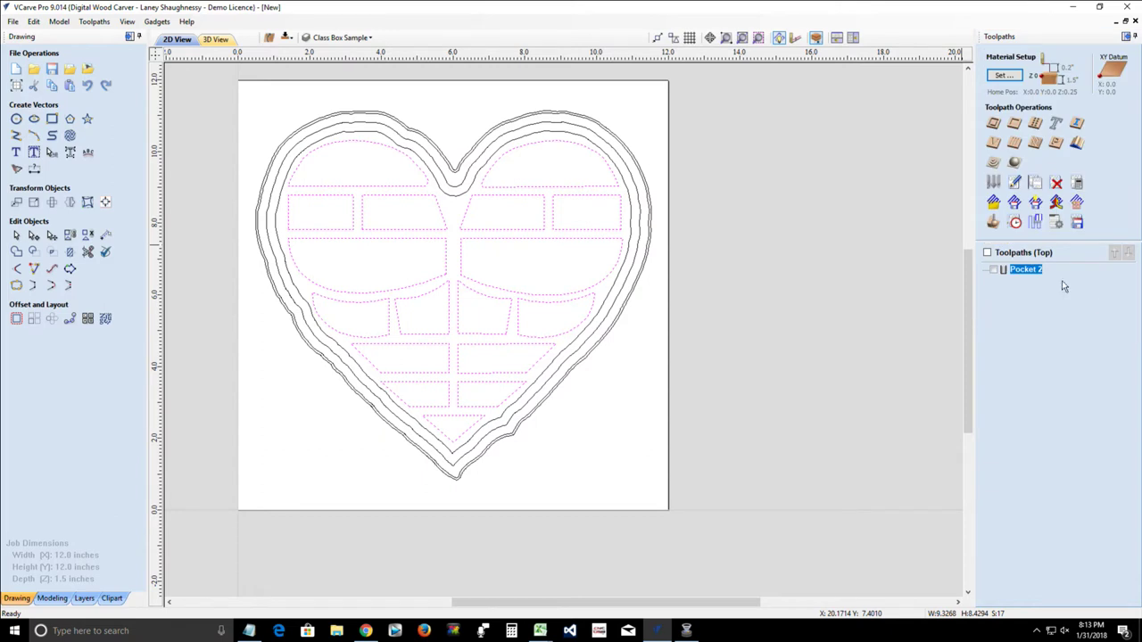
Step: Start a Pocket 3 toolpath with 0.5-inch cut depth and the 0.25 in end mill, then deselect the bricks
left_click(1015, 123)
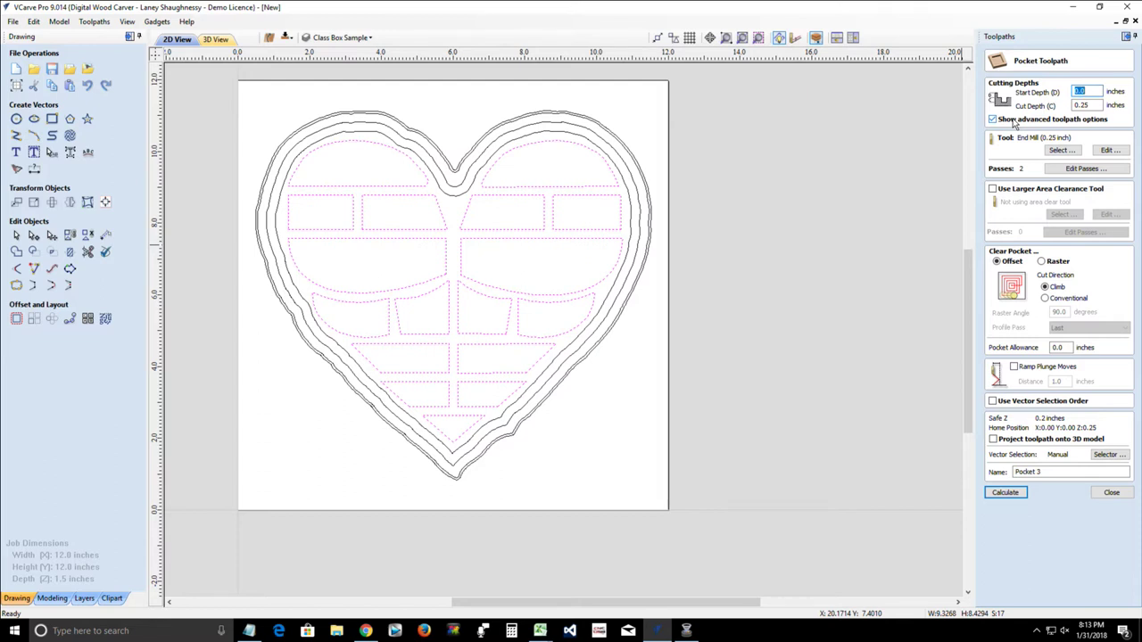
left_click_drag(1078, 104, 1100, 105)
scroll(576, 214, "up", 4)
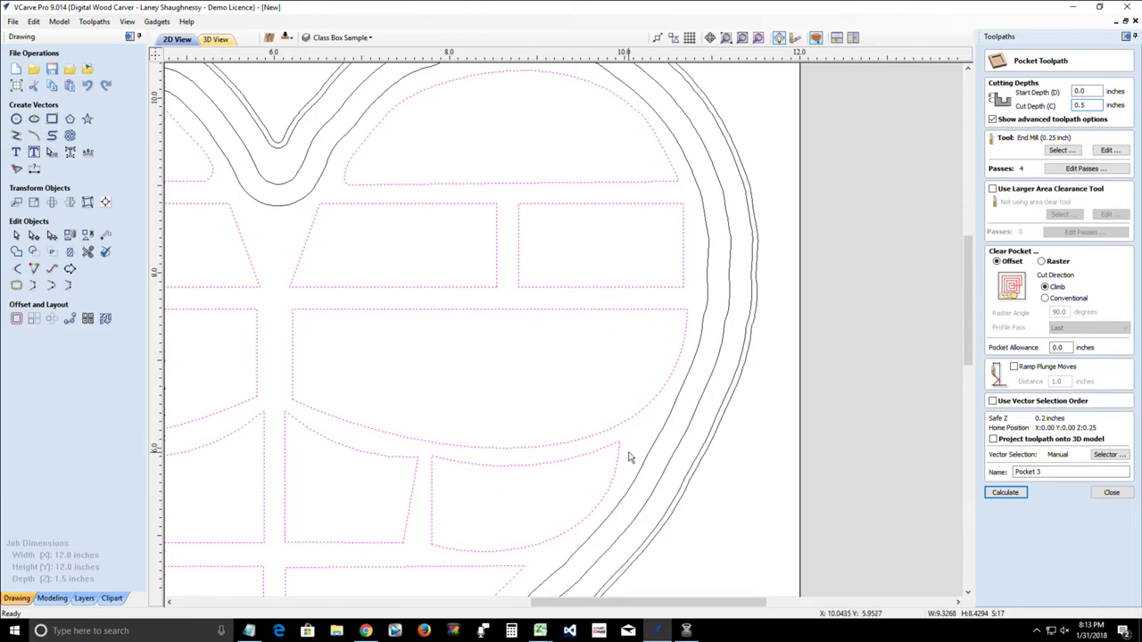
left_click(1006, 492)
scroll(685, 217, "down", 3)
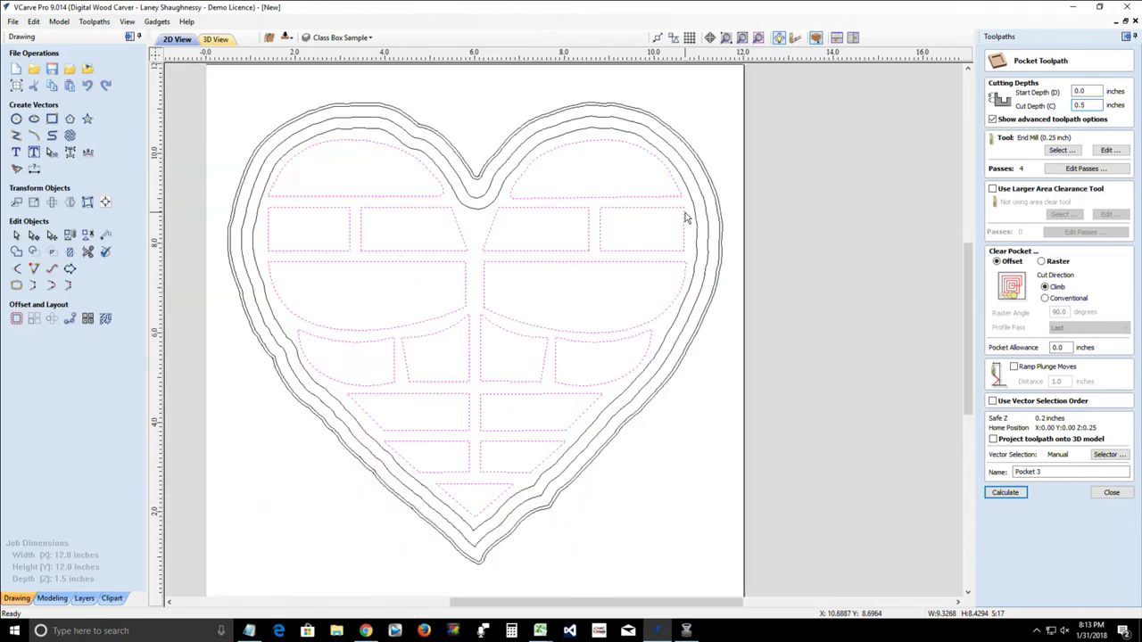
left_click(642, 302)
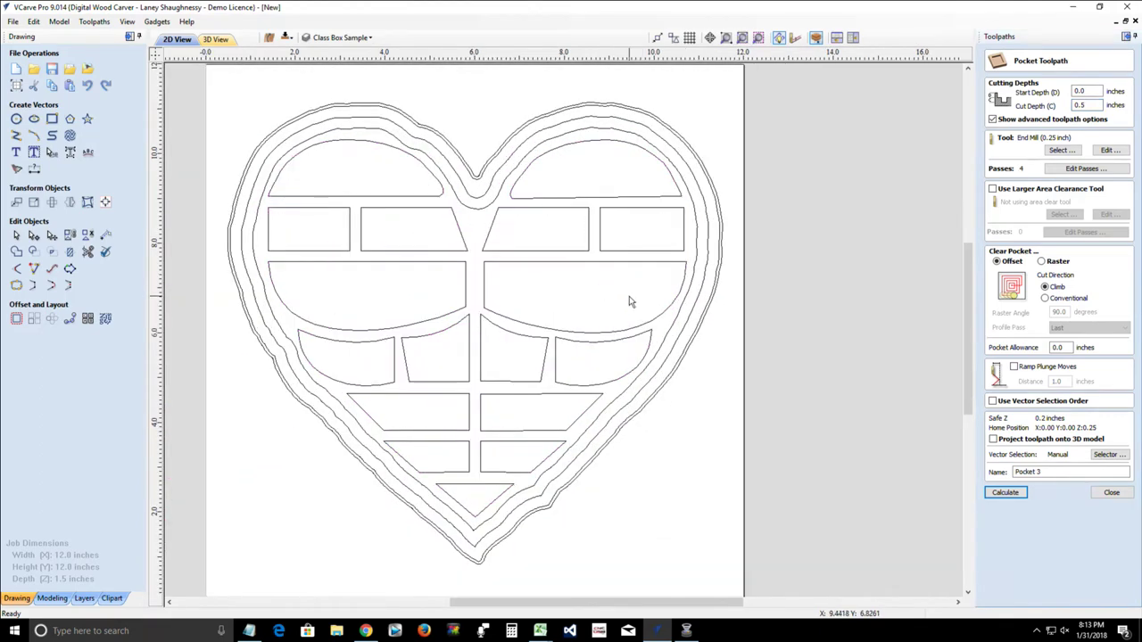
Step: Use Create Fillets at 0.125-inch radius to round the corners of the first left and right bricks
left_click(16, 270)
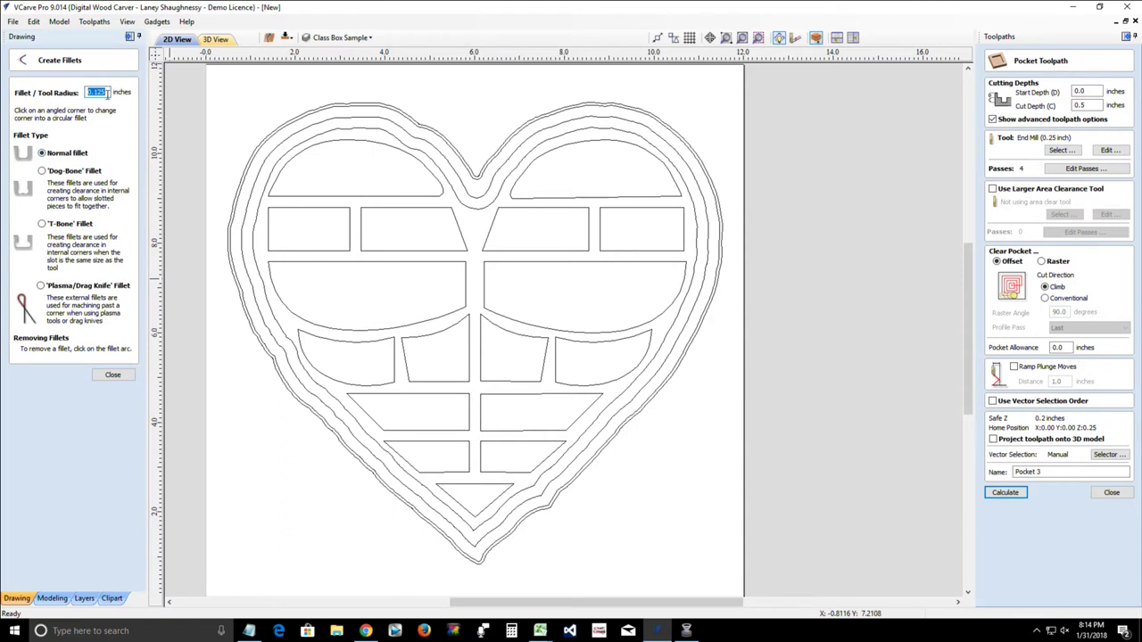
left_click_drag(90, 95, 46, 101)
scroll(505, 201, "up", 5)
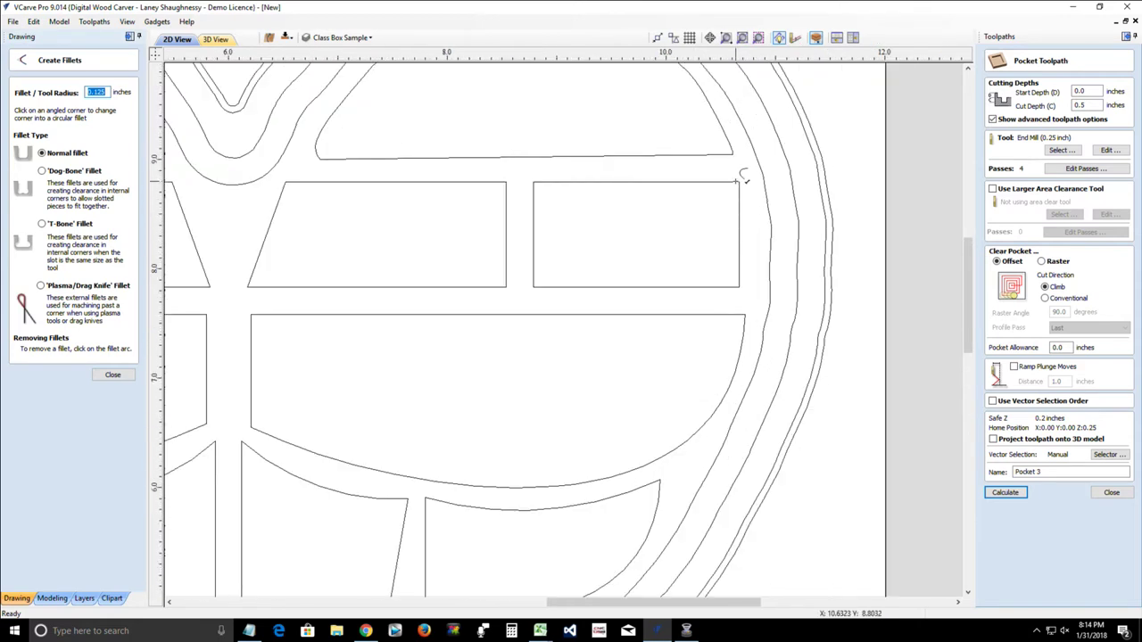
left_click(739, 286)
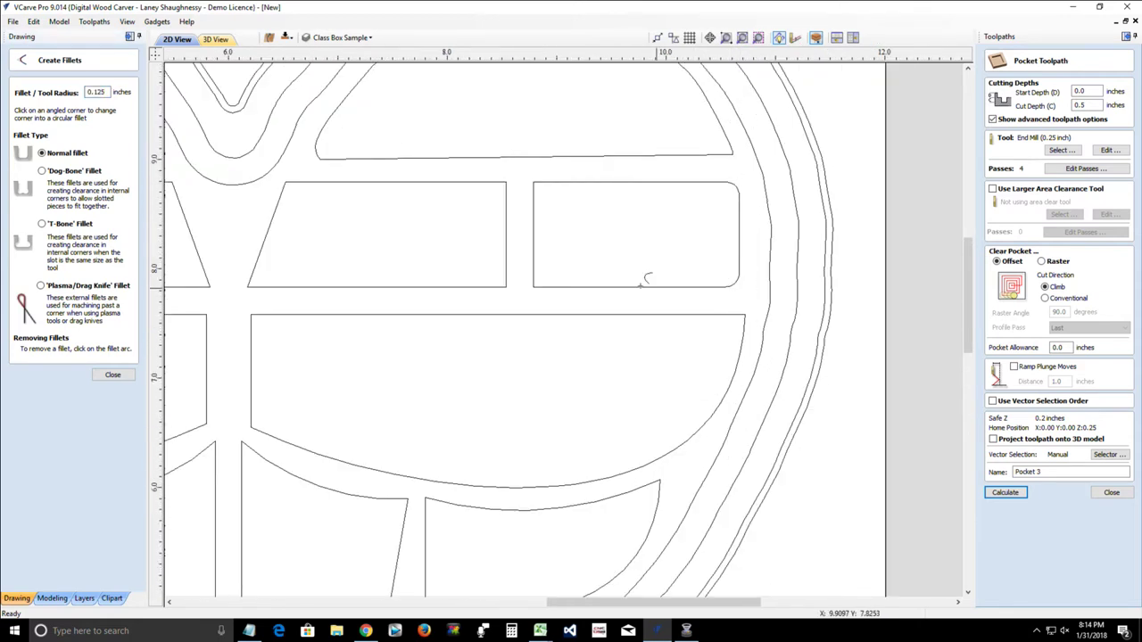
left_click(537, 289)
left_click(535, 184)
left_click(507, 183)
left_click(508, 285)
left_click(252, 286)
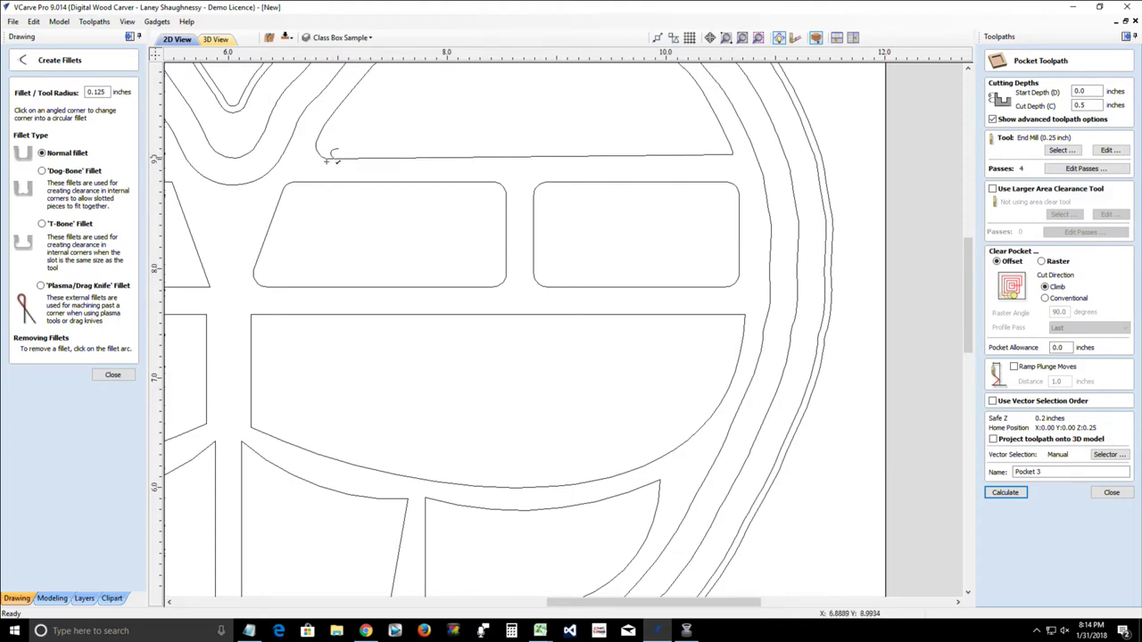
scroll(334, 191, "down", 3)
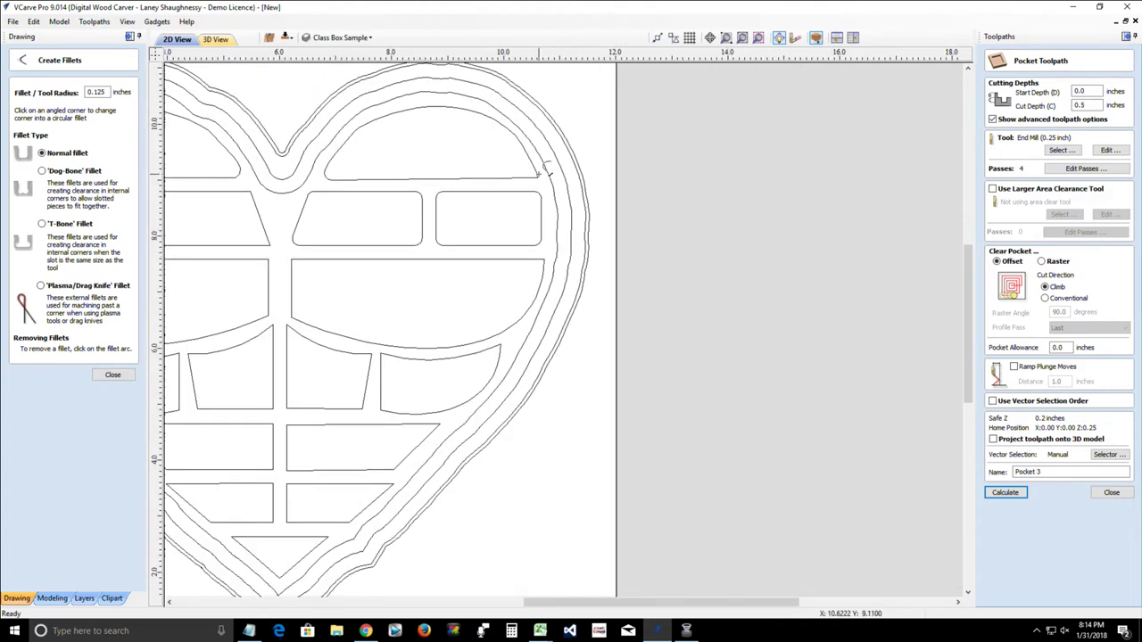
scroll(540, 174, "up", 5)
scroll(539, 175, "up", 3)
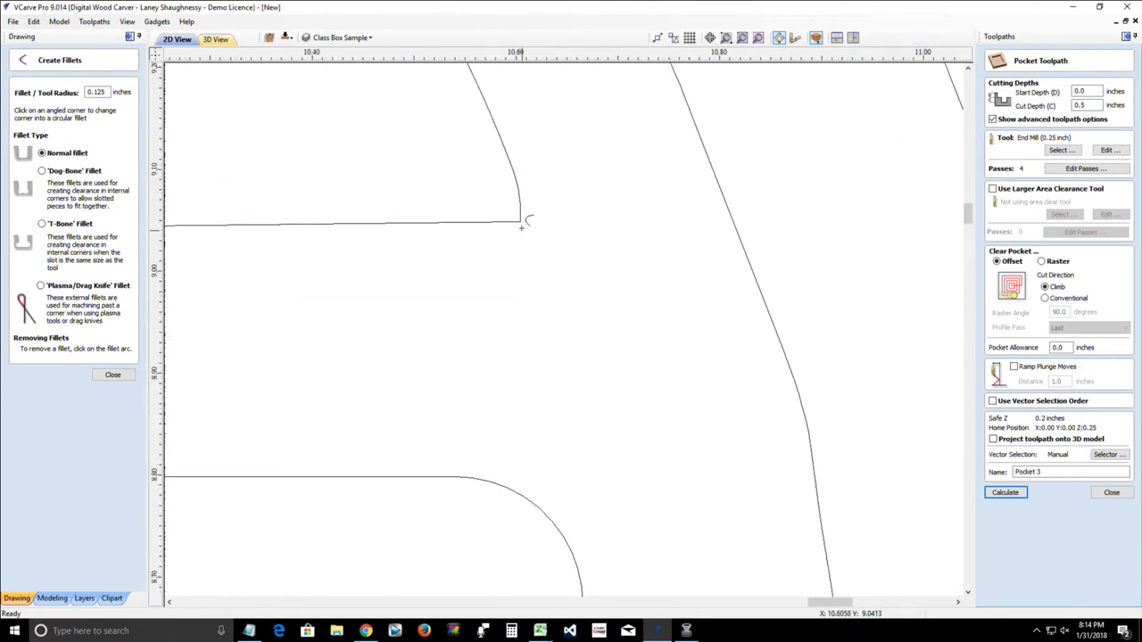
Step: Fillet the right lobe's sharp corner and the corners of the middle and left bricks
left_click(521, 222)
scroll(536, 225, "down", 3)
scroll(551, 233, "down", 10)
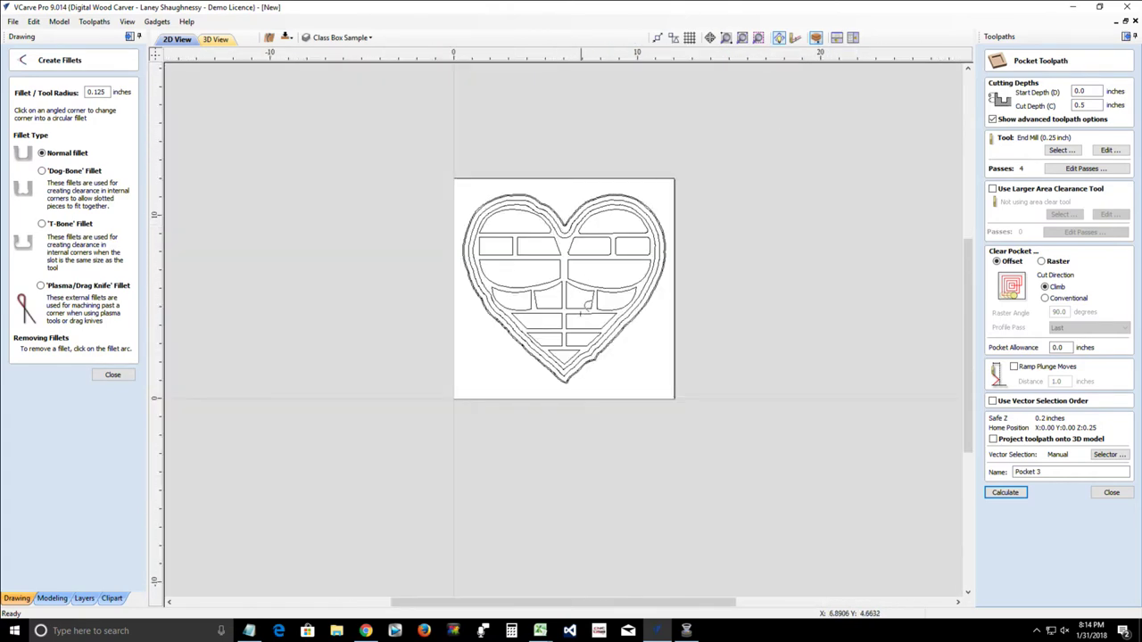
scroll(587, 305, "up", 8)
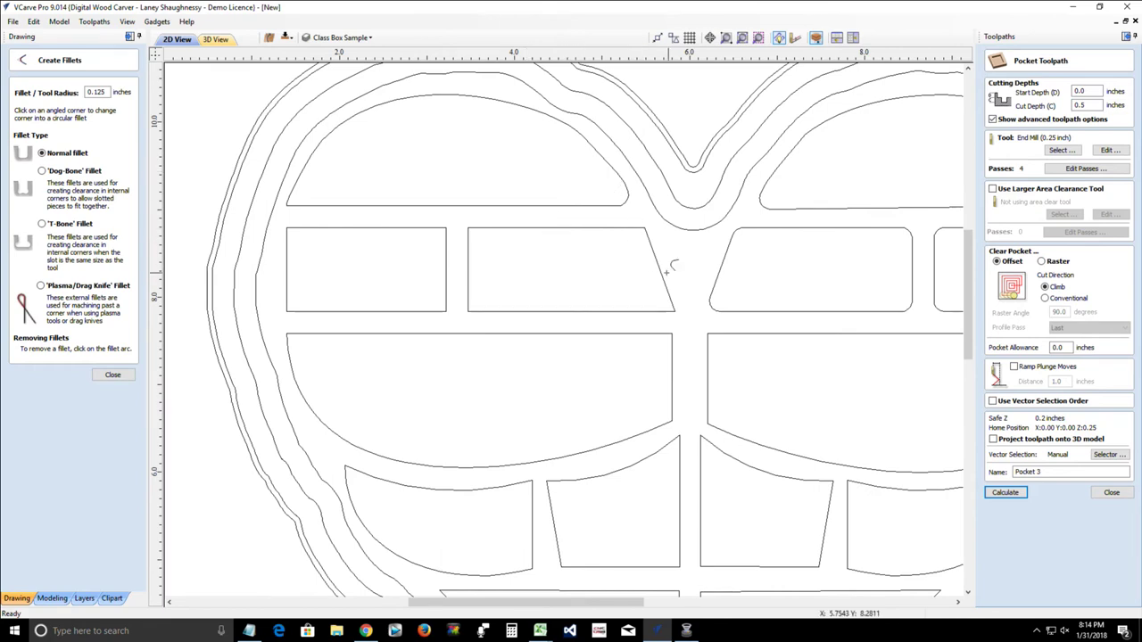
scroll(672, 266, "down", 6)
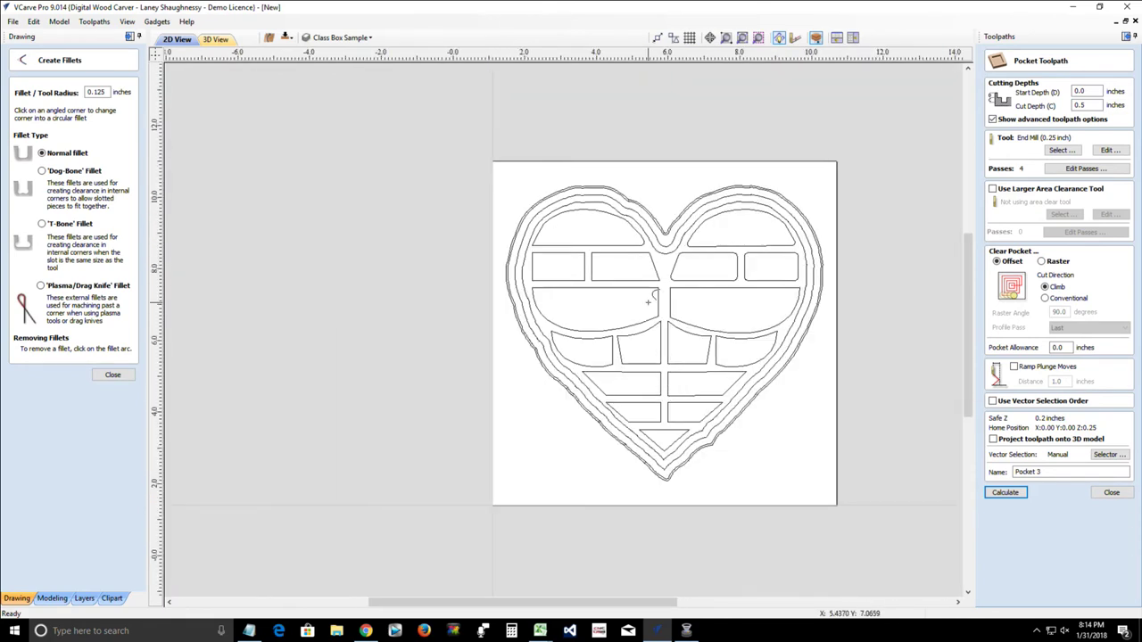
scroll(658, 296, "up", 5)
left_click(684, 237)
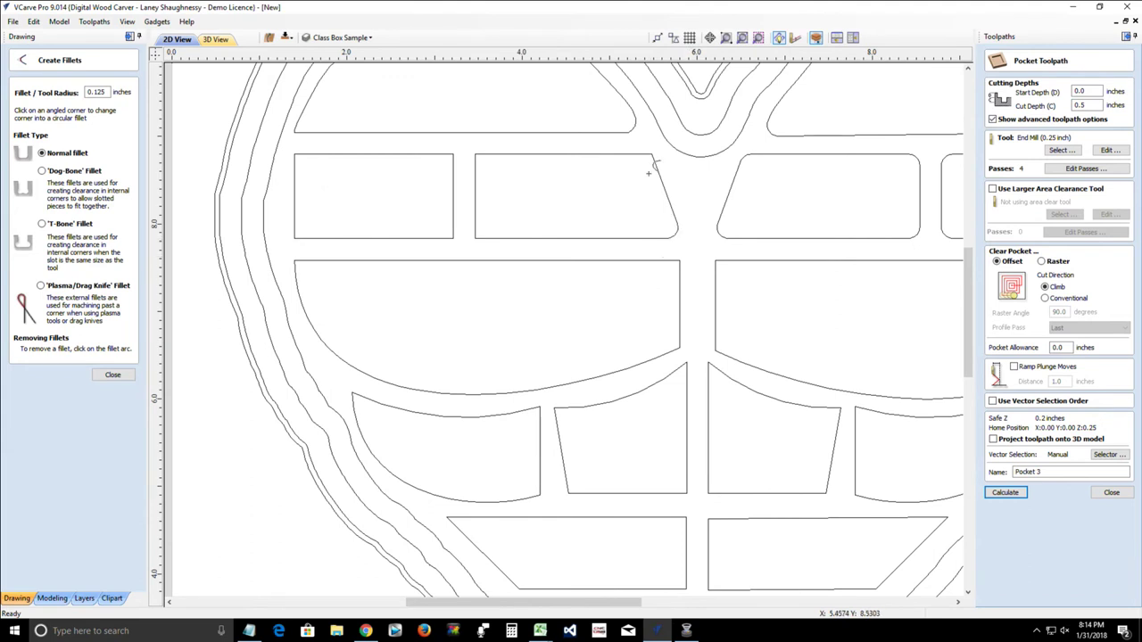
left_click(474, 155)
left_click(475, 237)
left_click(454, 238)
left_click(454, 155)
left_click(295, 154)
left_click(295, 237)
Step: Fillet the corners of the big lower shape, lower-left shape, trapezoid and lower brick
left_click(295, 260)
left_click(680, 261)
left_click(680, 349)
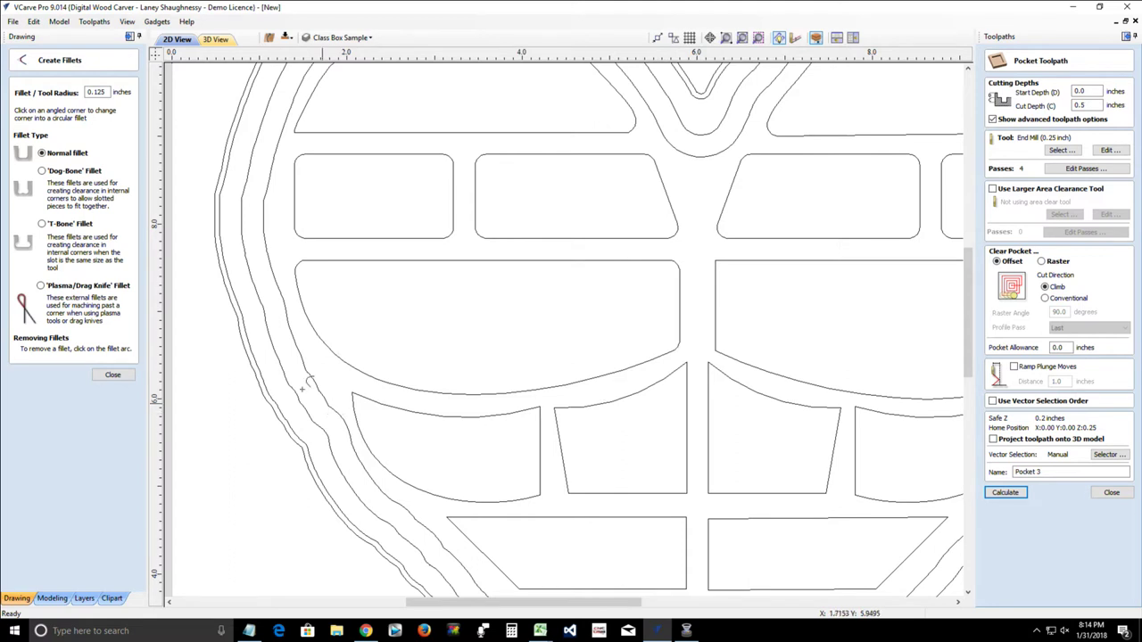
left_click(354, 393)
left_click(541, 408)
left_click(554, 409)
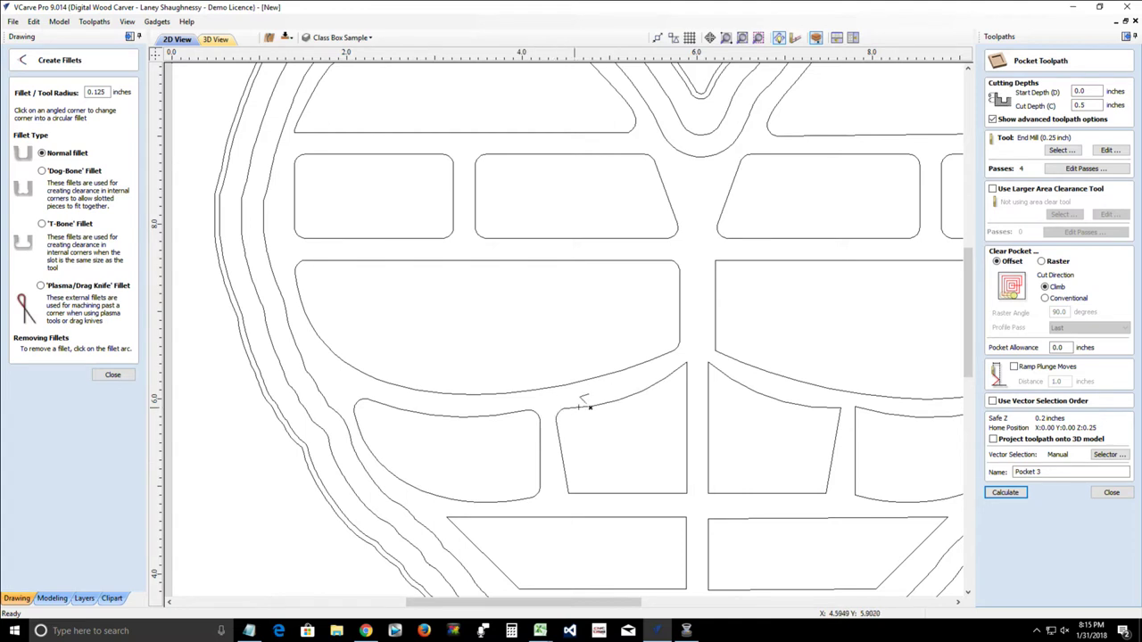
left_click(687, 363)
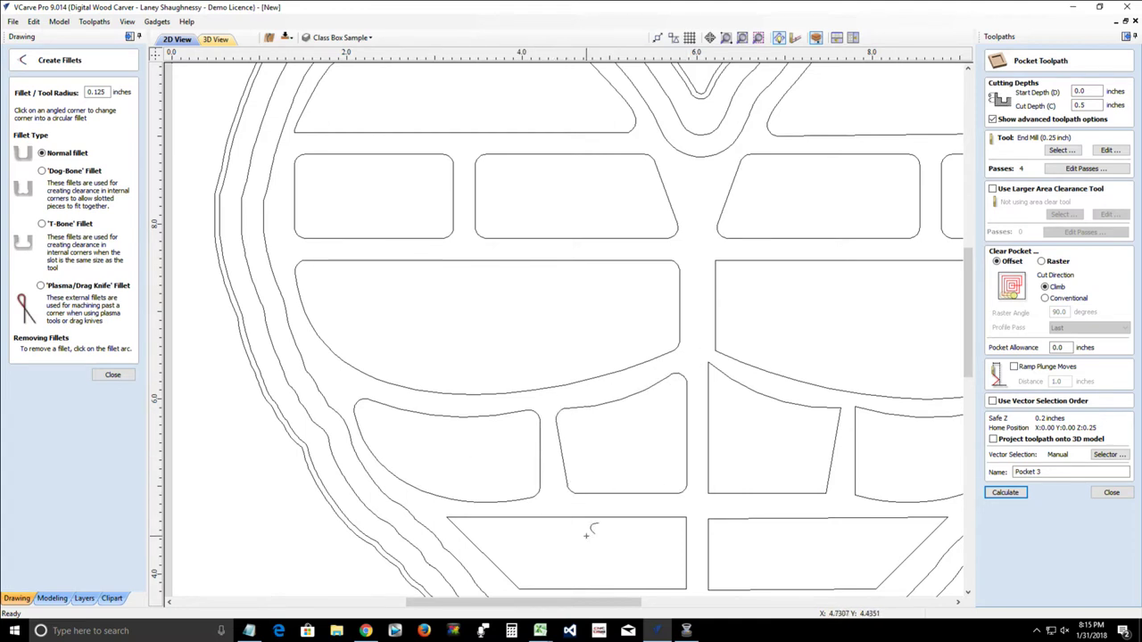
left_click(446, 517)
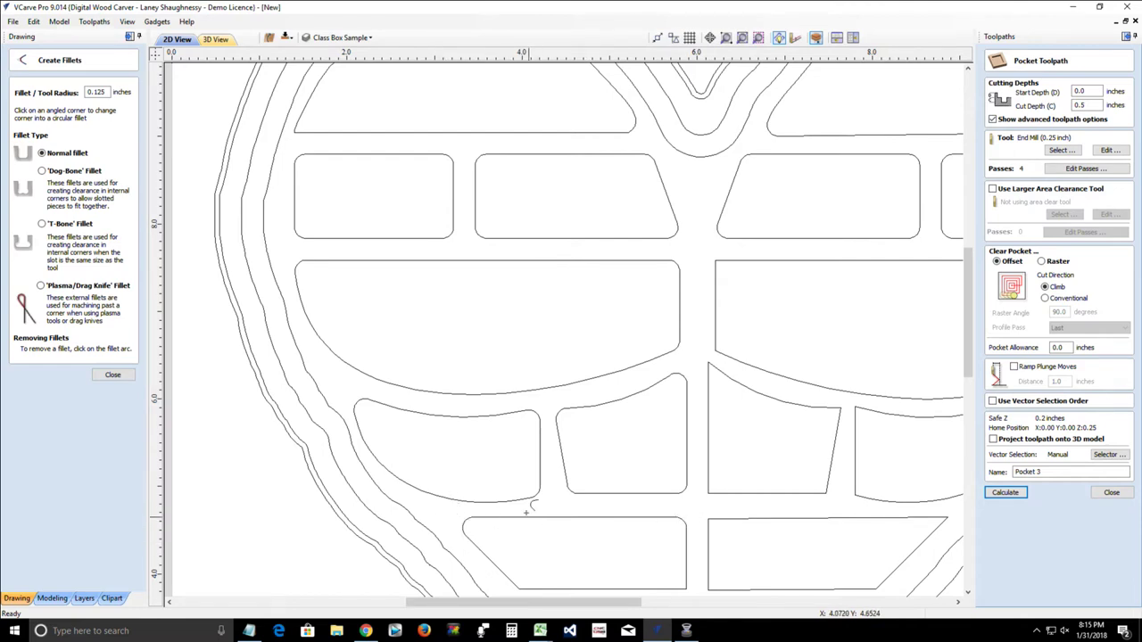
Step: Fillet the remaining corners of the lower-right and lower-middle brick shapes at 0.125 inch
scroll(546, 553, "down", 2)
scroll(547, 562, "up", 2)
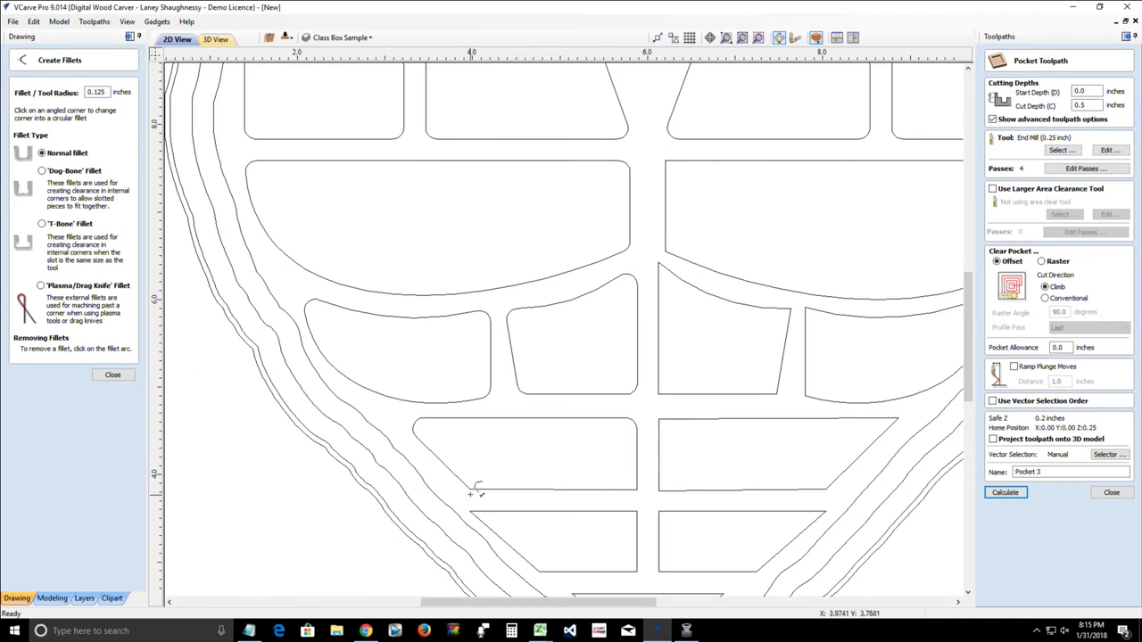
left_click(638, 488)
left_click(659, 488)
left_click(661, 418)
left_click(895, 416)
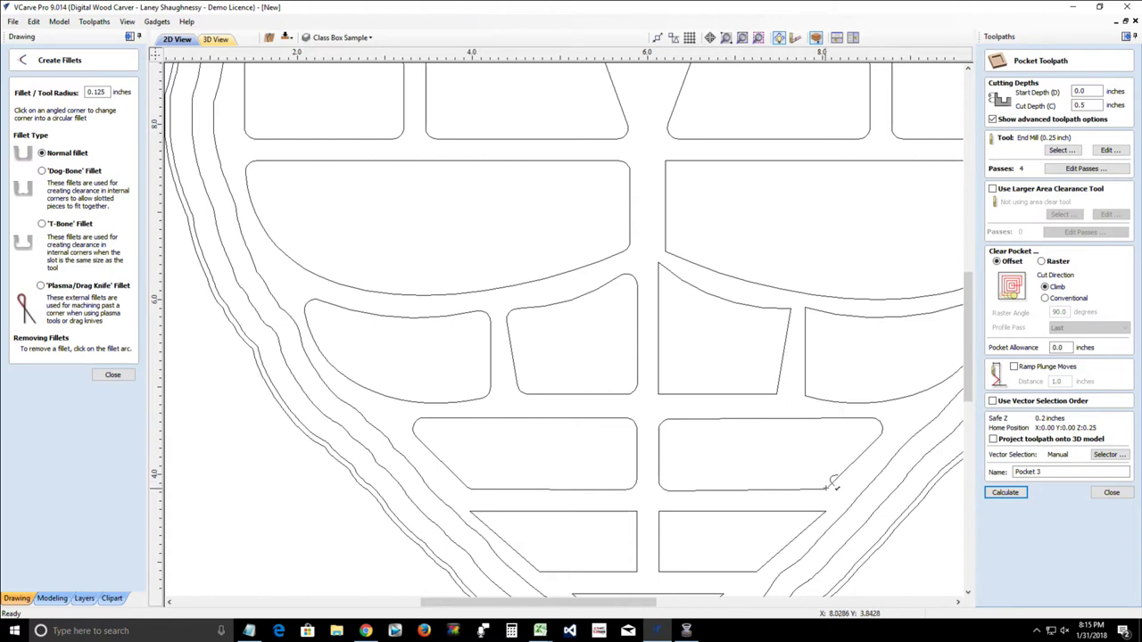
left_click(825, 511)
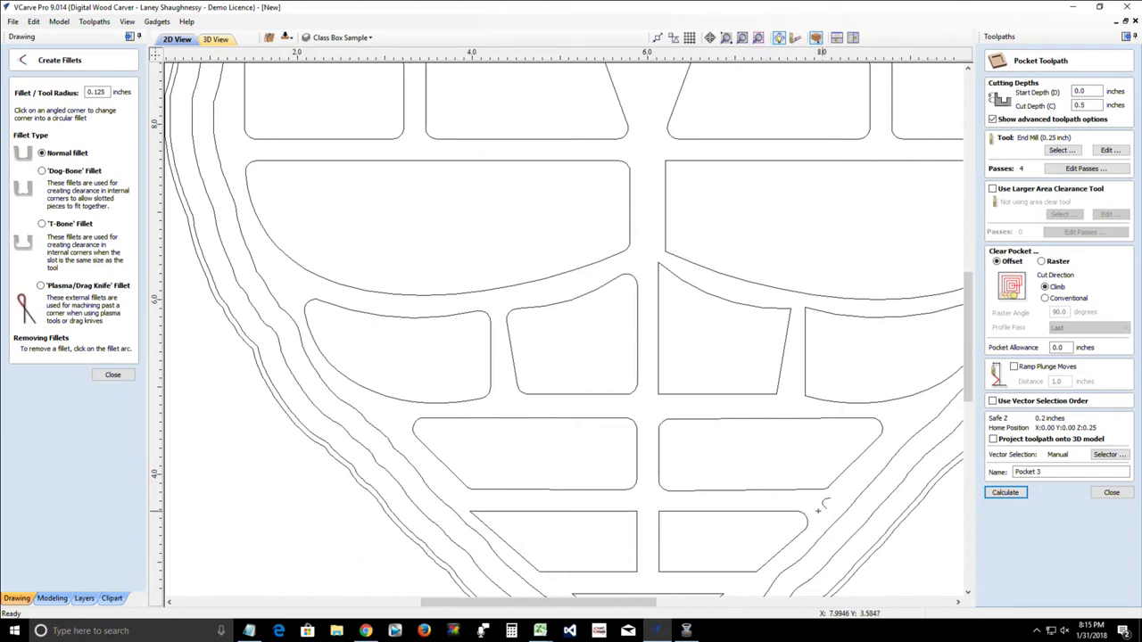
left_click(660, 512)
left_click(474, 508)
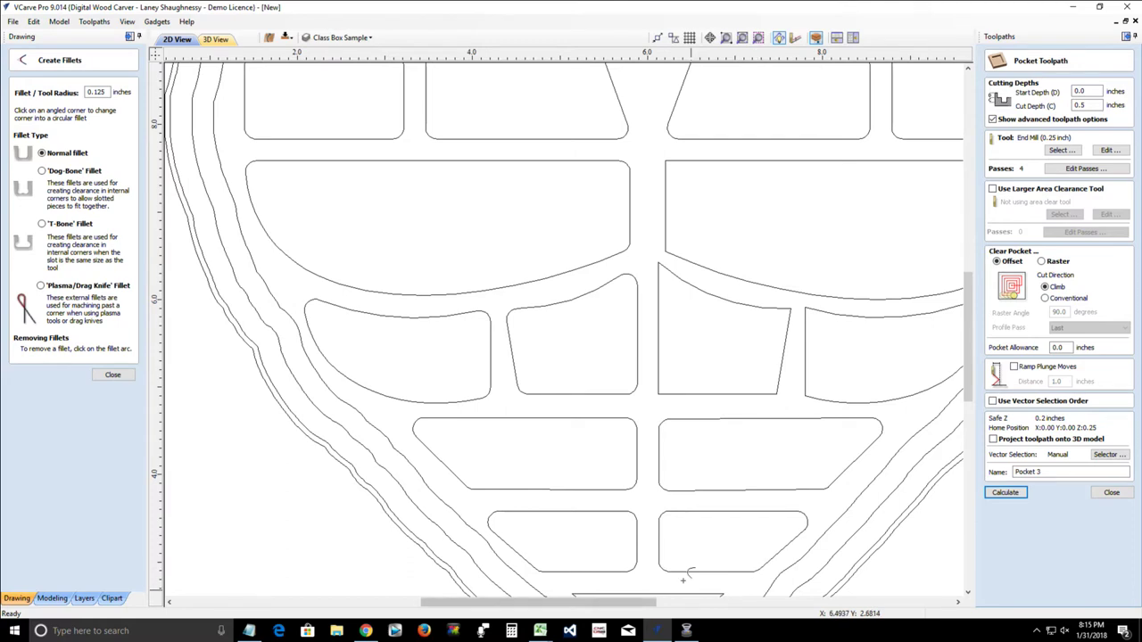
Step: Round the bottom triangle's corners and the sharp corner between the third and fourth rows
scroll(687, 575, "down", 5)
scroll(669, 593, "up", 5)
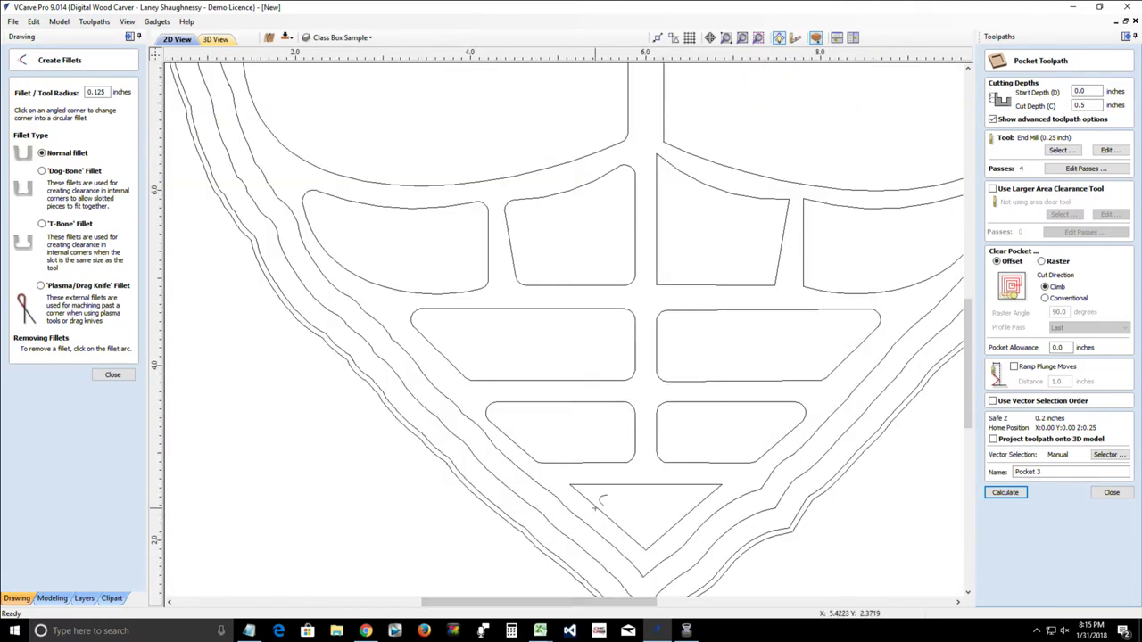
left_click(722, 488)
left_click(645, 548)
scroll(682, 463, "down", 5)
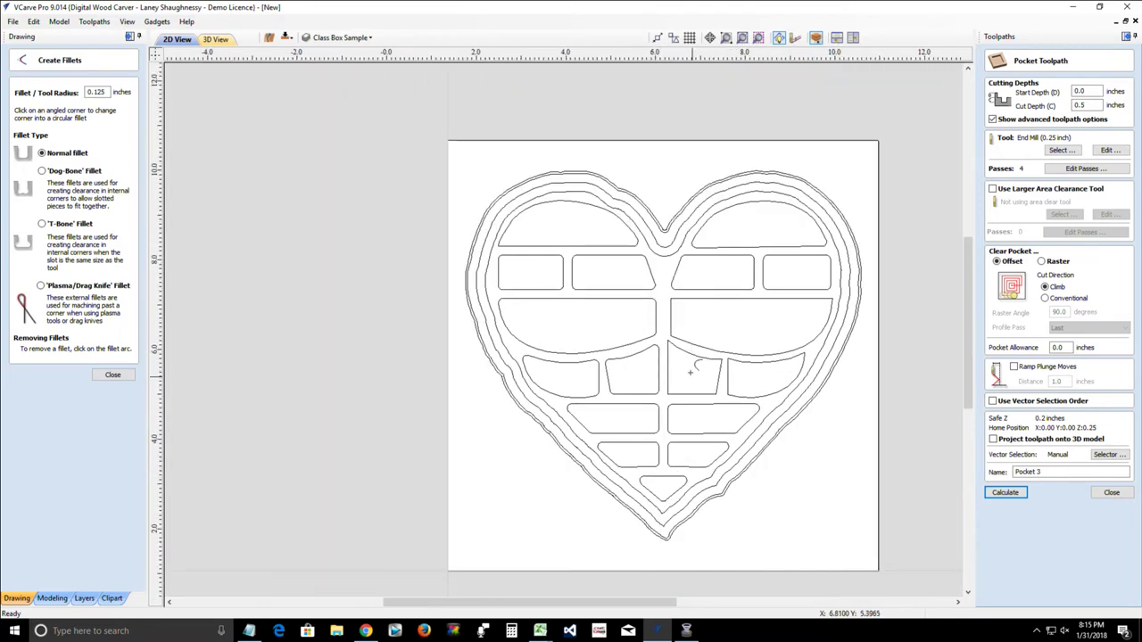
scroll(644, 274, "up", 5)
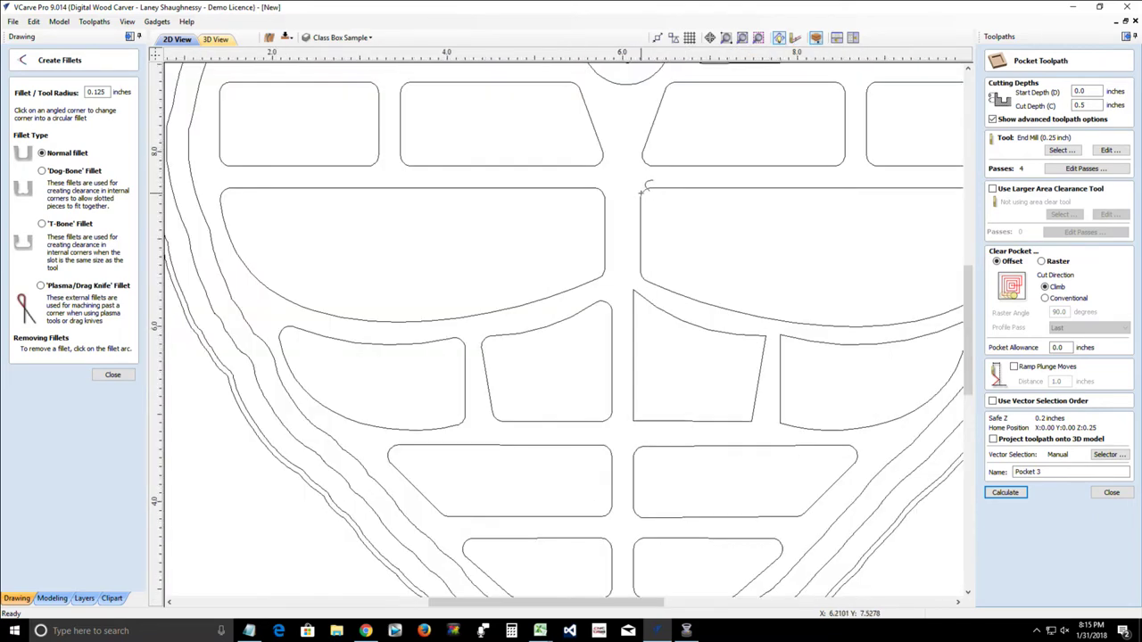
scroll(696, 228, "down", 3)
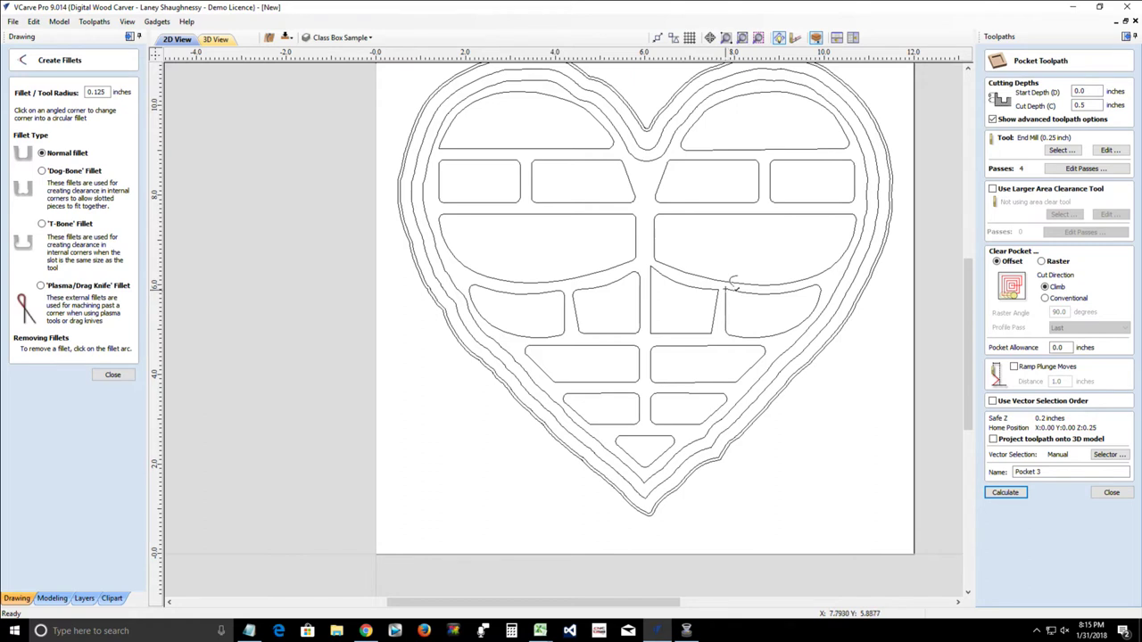
left_click(653, 266)
scroll(689, 388, "down", 2)
scroll(613, 410, "up", 5)
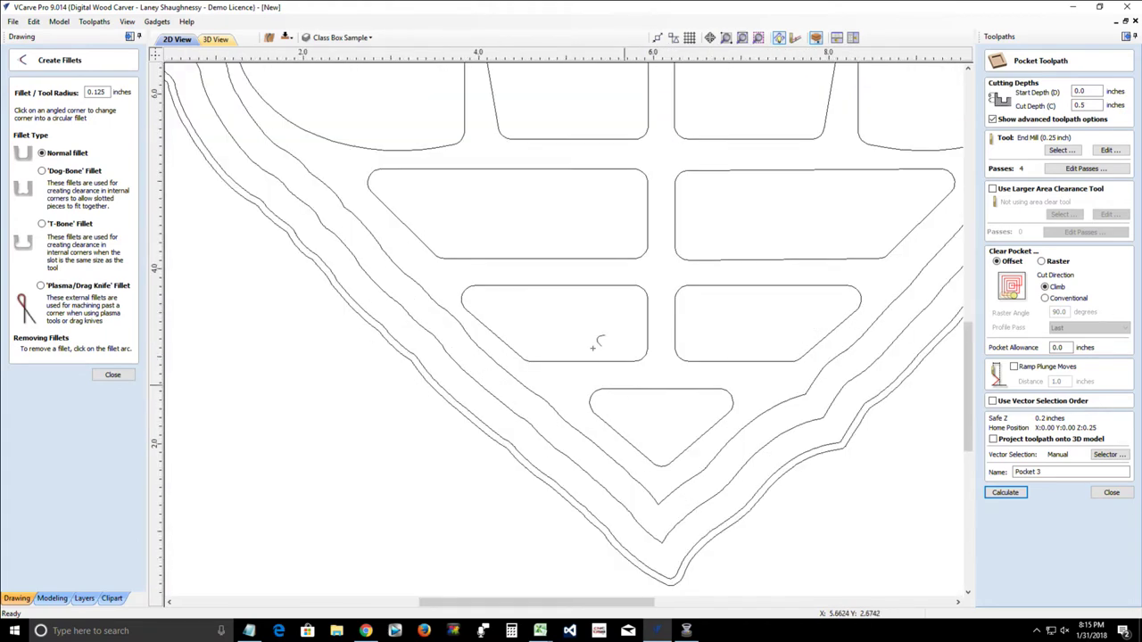
scroll(601, 329, "down", 2)
scroll(601, 328, "down", 2)
scroll(570, 178, "up", 1)
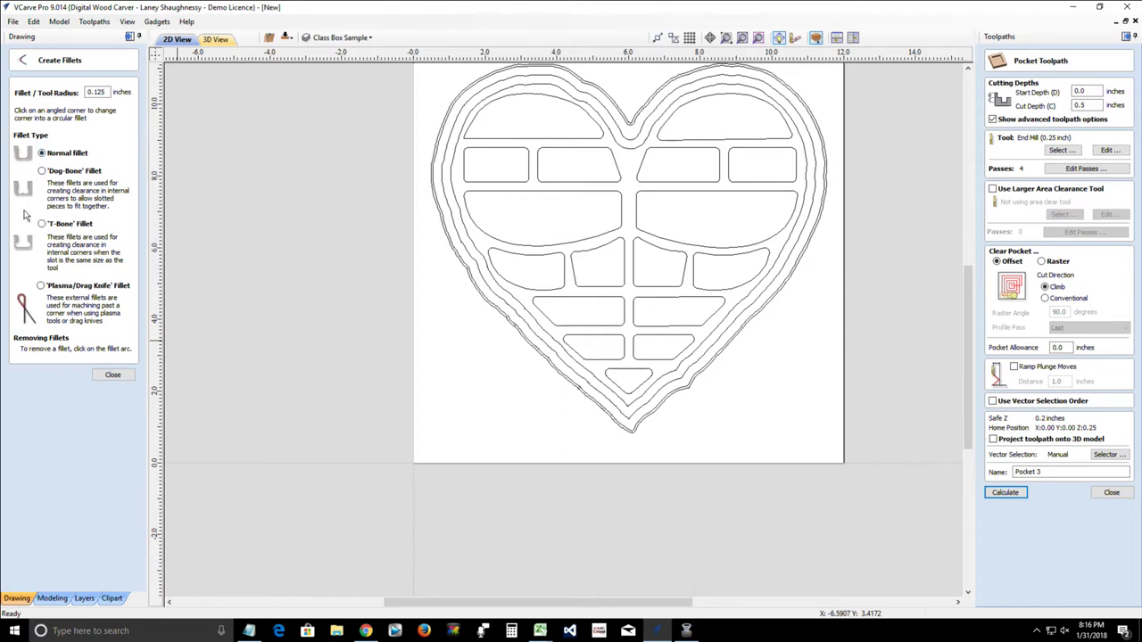
Step: Close Create Fillets and box-select all the inner brick shapes for the pocket
left_click(111, 375)
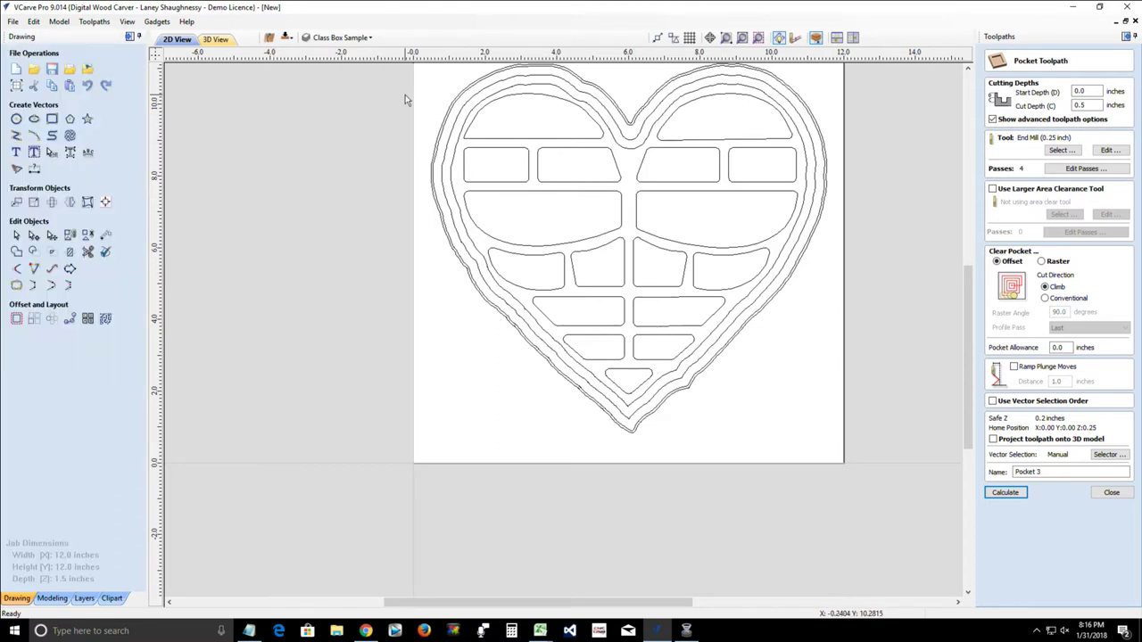
left_click_drag(405, 94, 732, 153)
left_click_drag(441, 94, 791, 395)
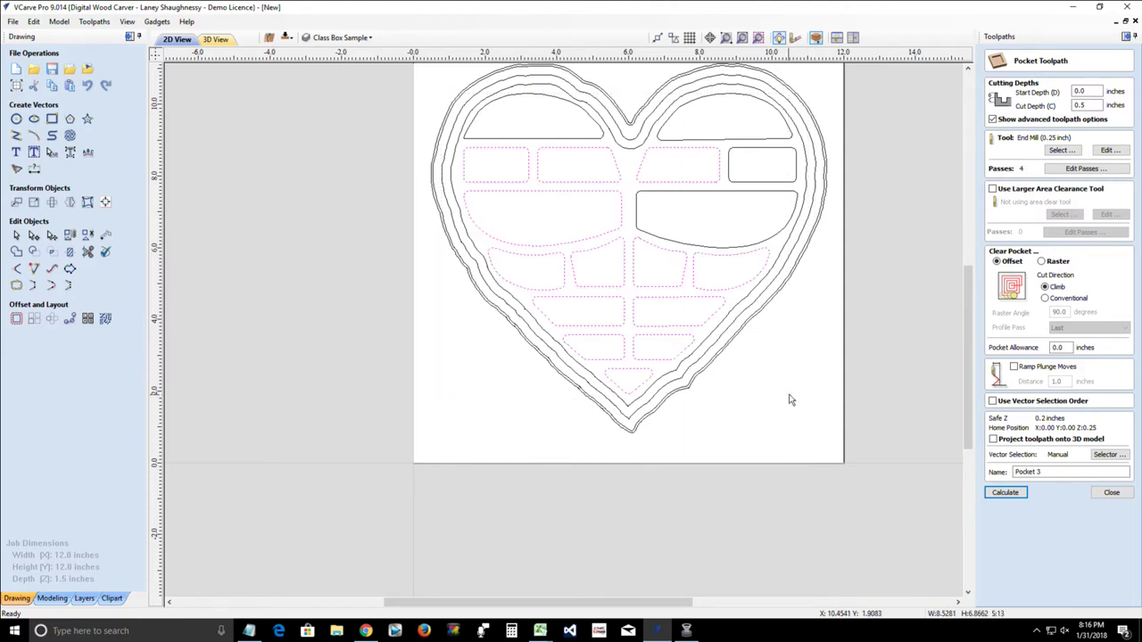
left_click(374, 108)
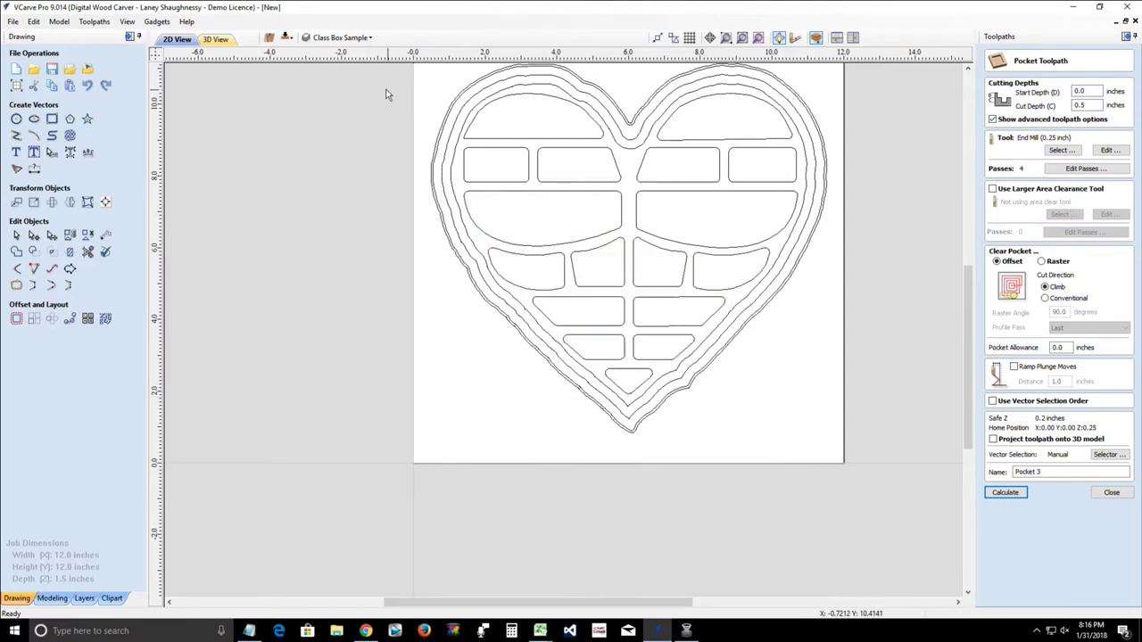
left_click_drag(378, 86, 818, 404)
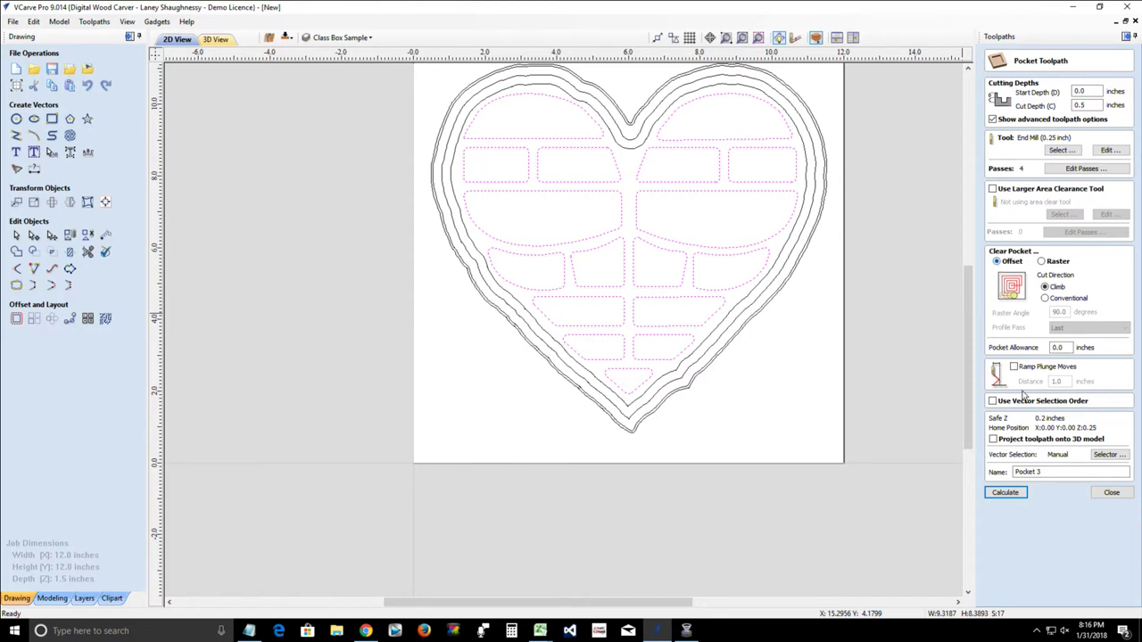
Step: Name the pocket toolpath InnerPocket_.25EM
left_click_drag(1062, 471, 900, 483)
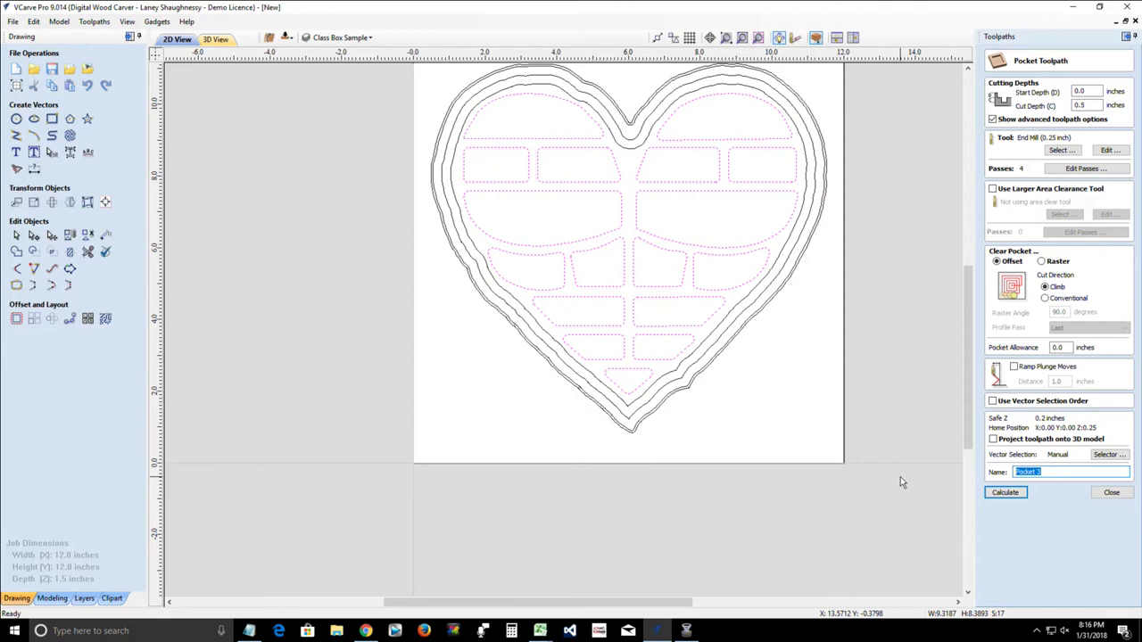
type("Inner Pocket")
key("BackSpace")
key("BackSpace")
key("BackSpace")
key("BackSpace")
key("BackSpace")
key("BackSpace")
key("BackSpace")
type("Pocket_.25EM")
Step: Calculate the InnerPocket_.25EM toolpath and preview the brick pockets carved into the maple block
left_click(994, 492)
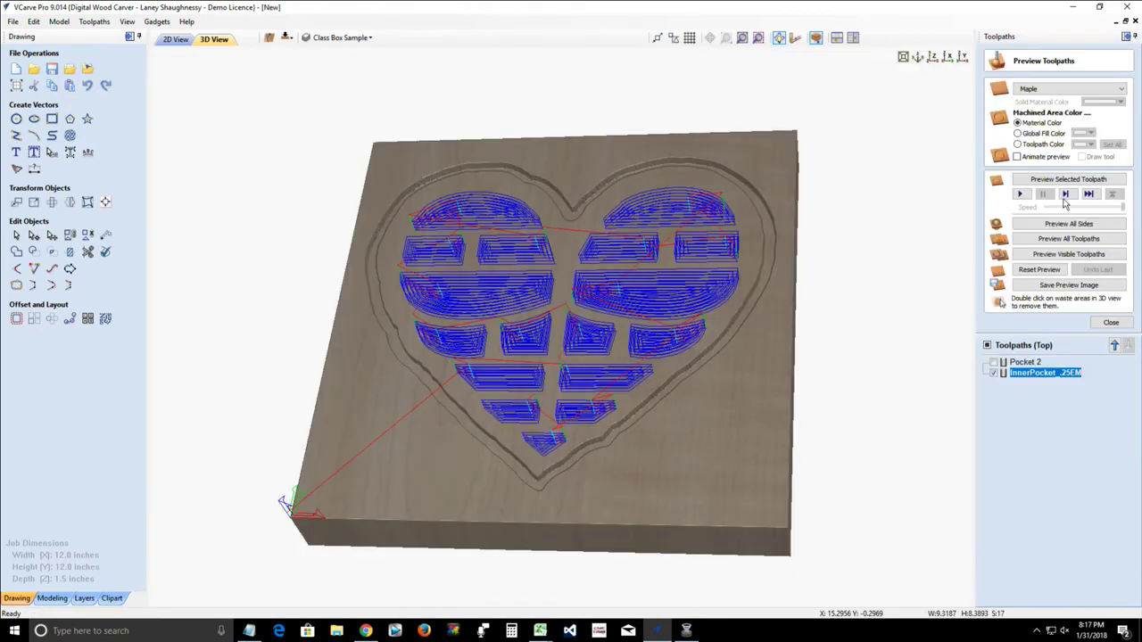
left_click(1059, 180)
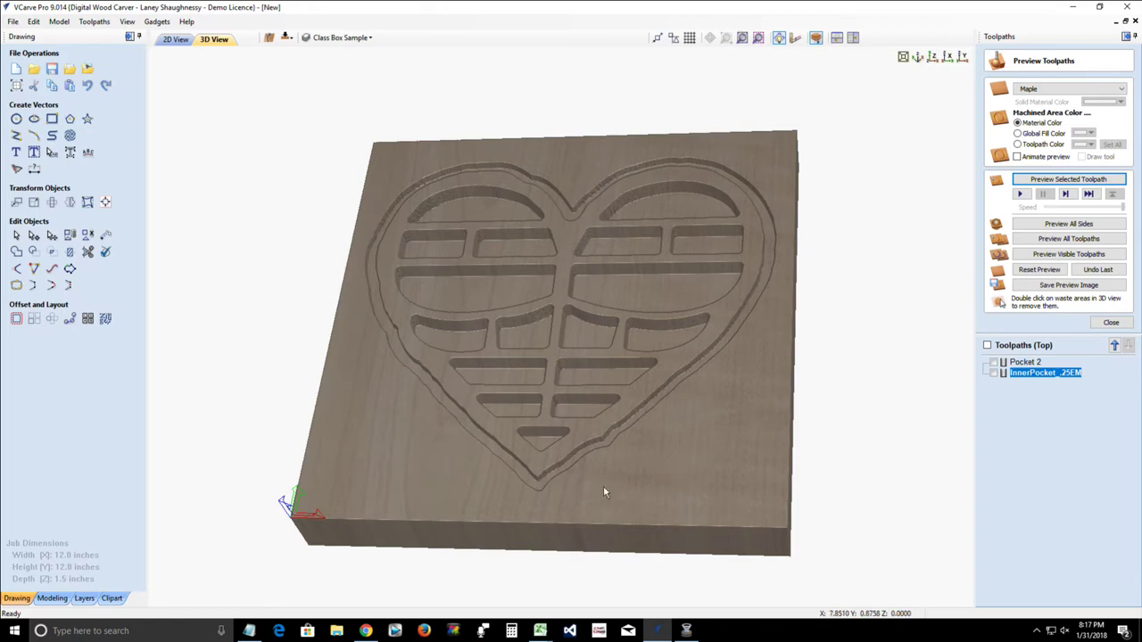
scroll(564, 368, "up", 2)
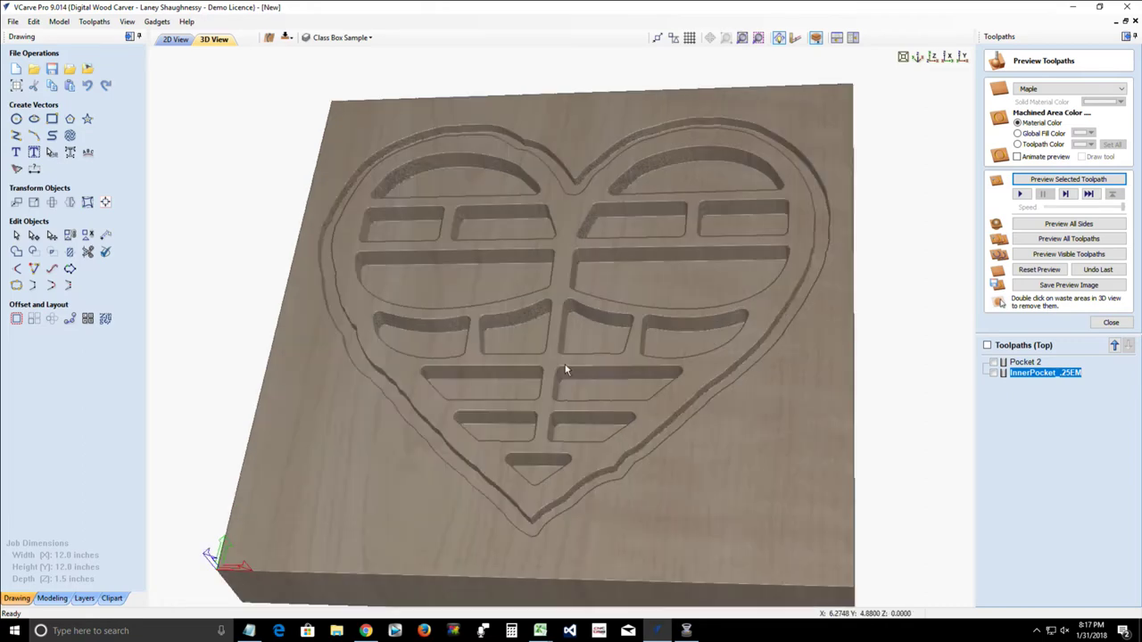
scroll(564, 369, "up", 2)
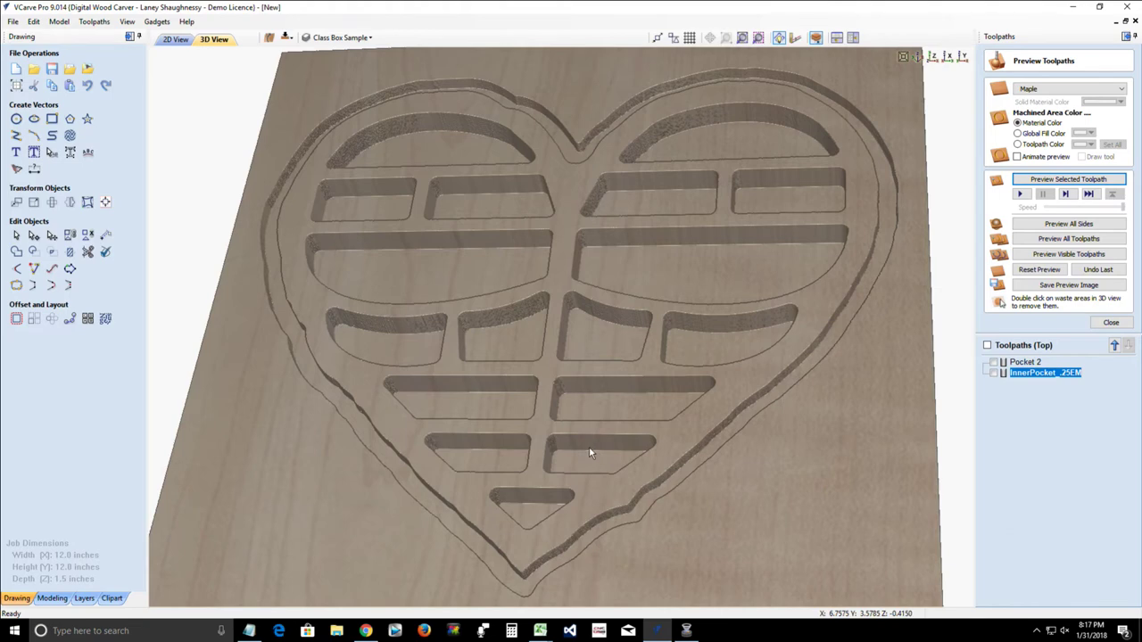
scroll(589, 446, "down", 4)
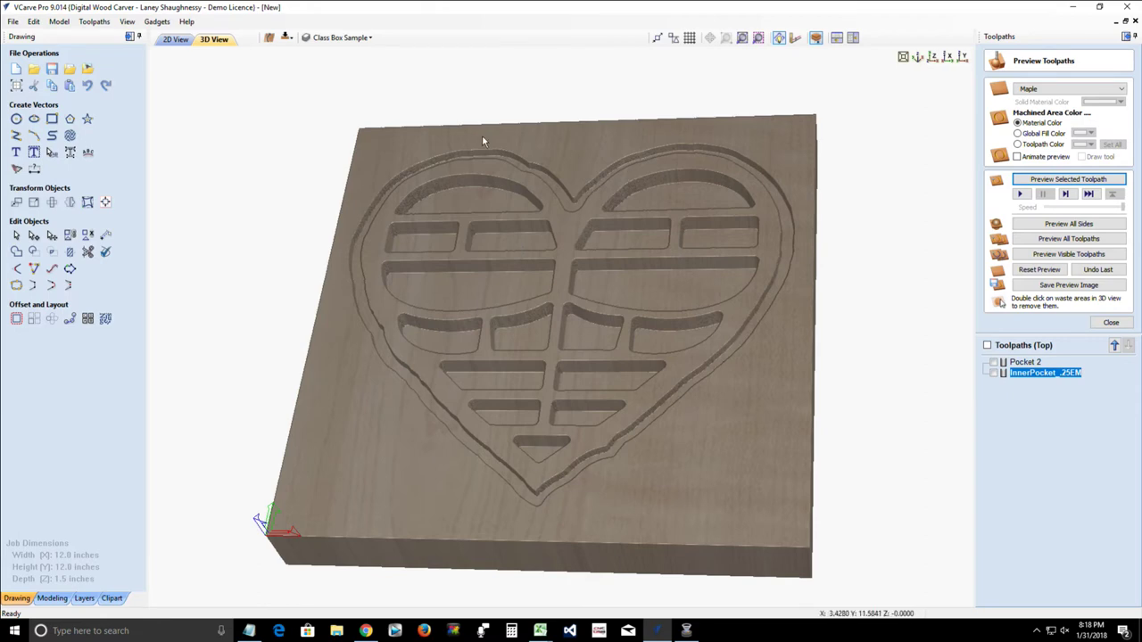
Step: Return to 2D, close the preview, and start a Profile 2 toolpath with 1.5-inch cut depth
left_click(175, 39)
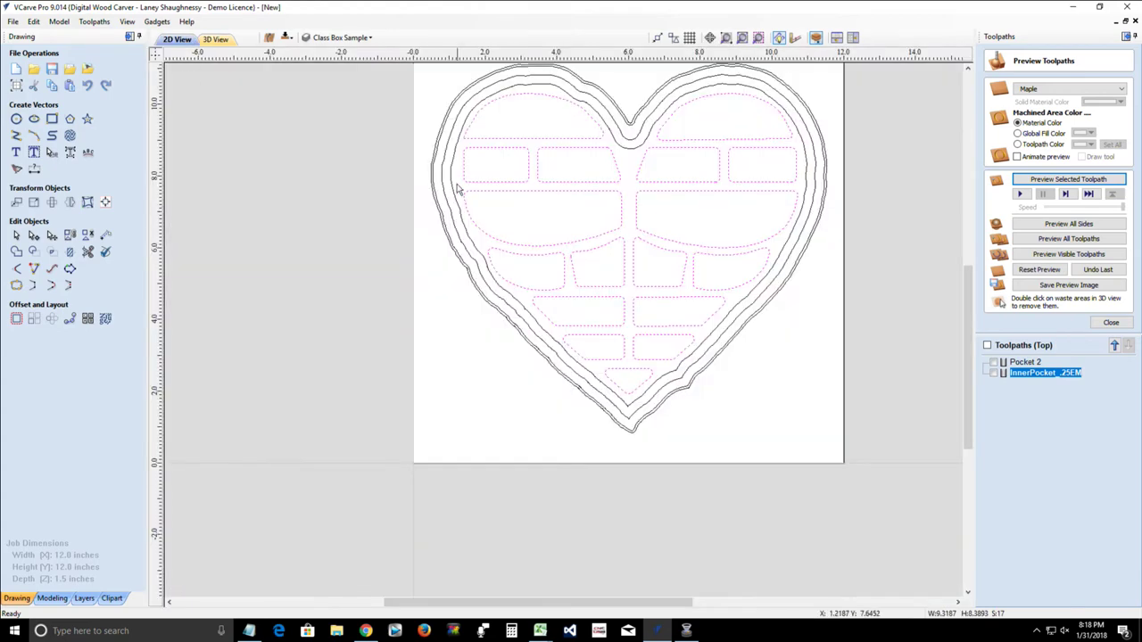
scroll(486, 94, "down", 2)
scroll(618, 95, "up", 3)
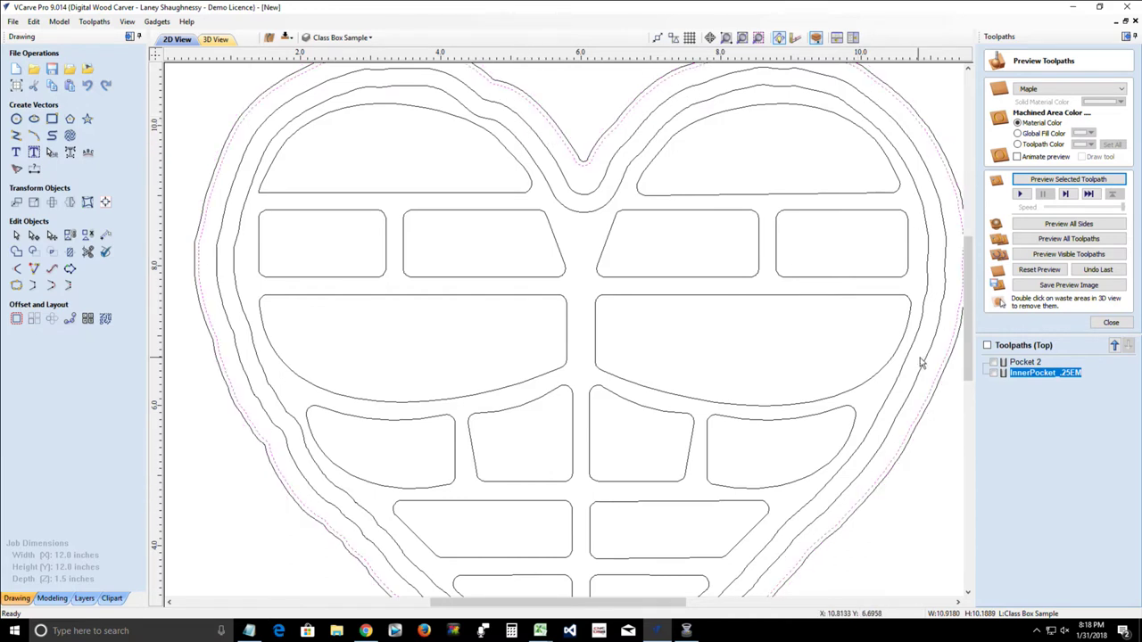
left_click(1110, 322)
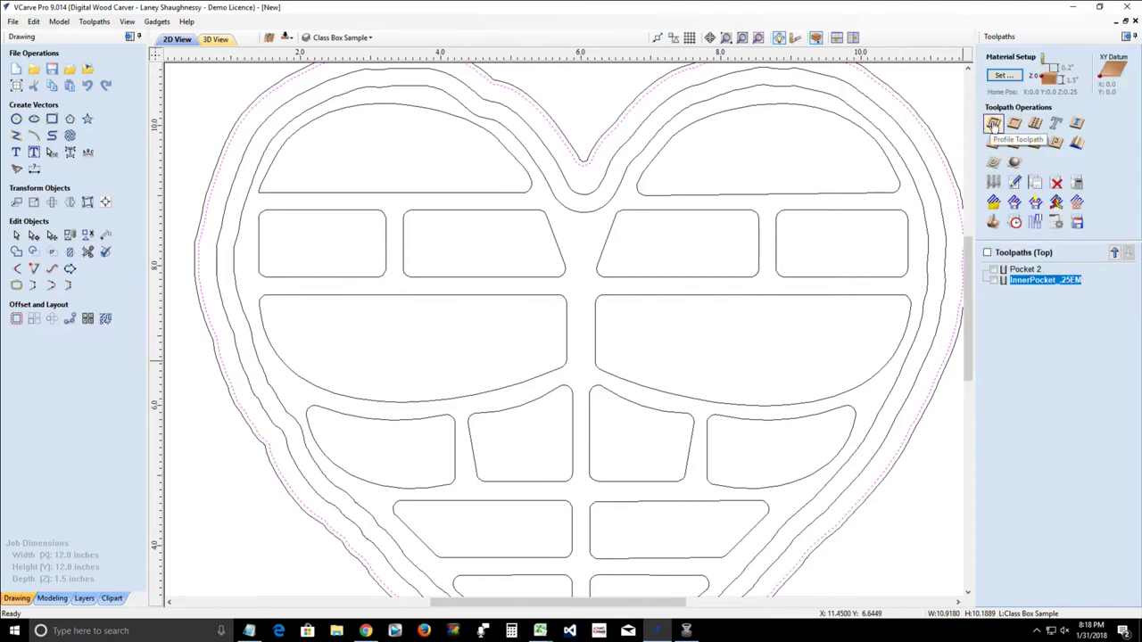
left_click(994, 125)
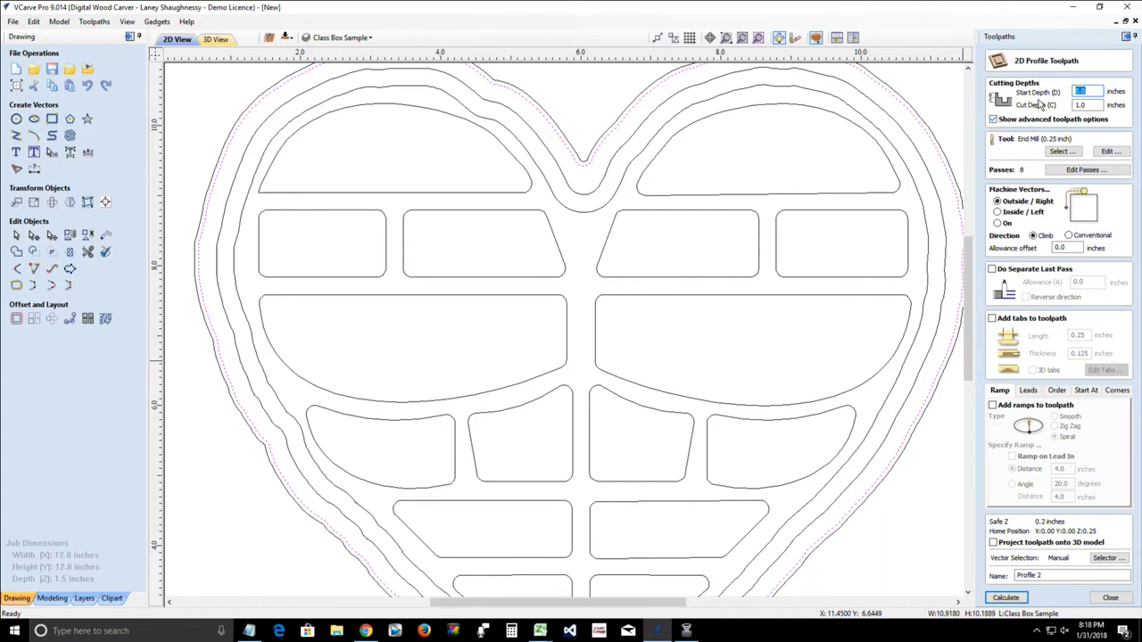
left_click(1094, 106)
type("1")
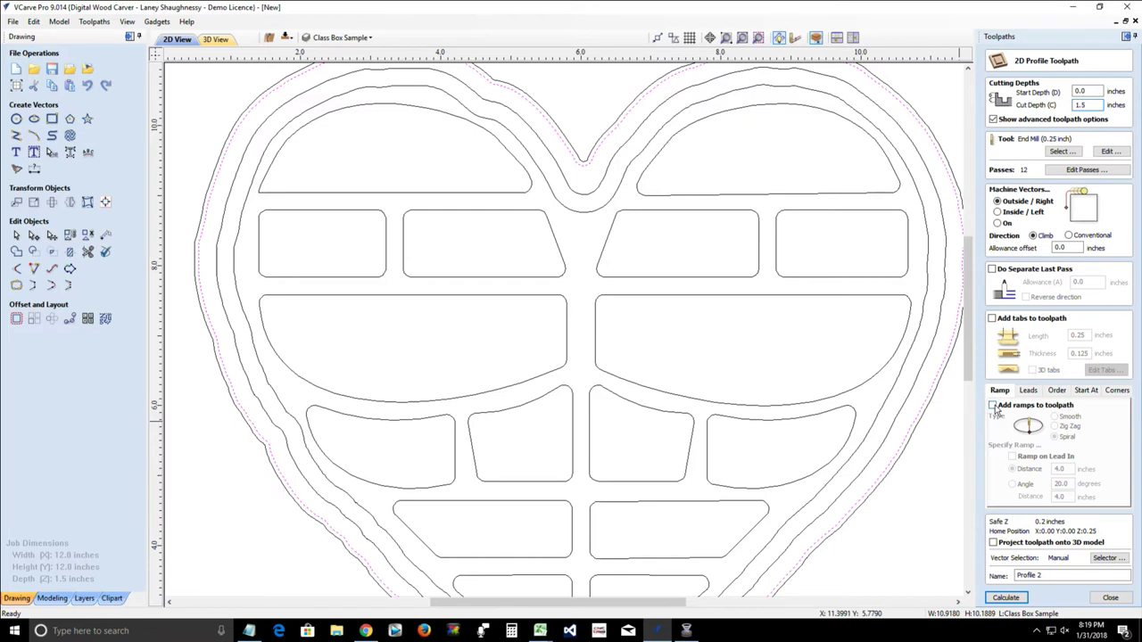
Step: Add spiral ramps to the heart's profile toolpath and set the end mill plunge rate to 55
left_click(993, 406)
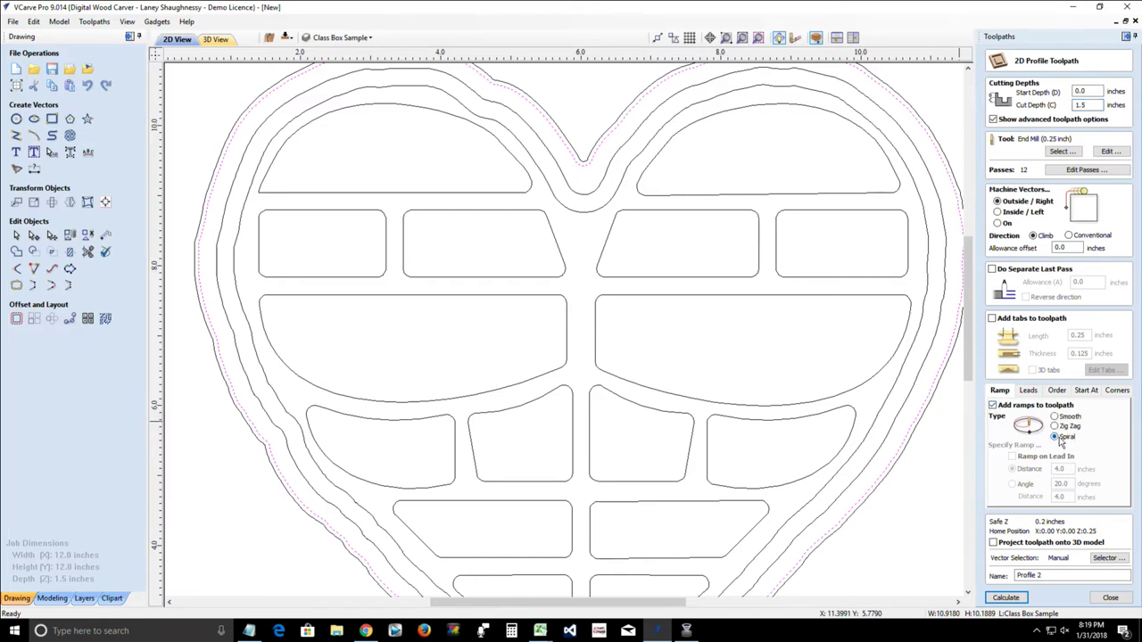
left_click(1110, 152)
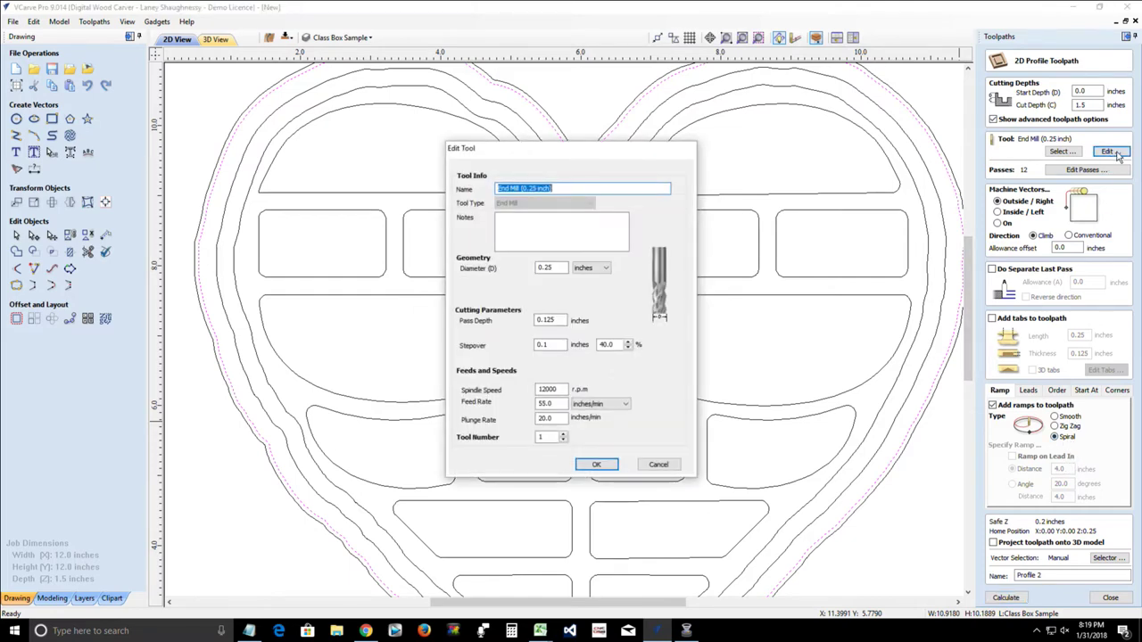
left_click_drag(559, 420, 526, 417)
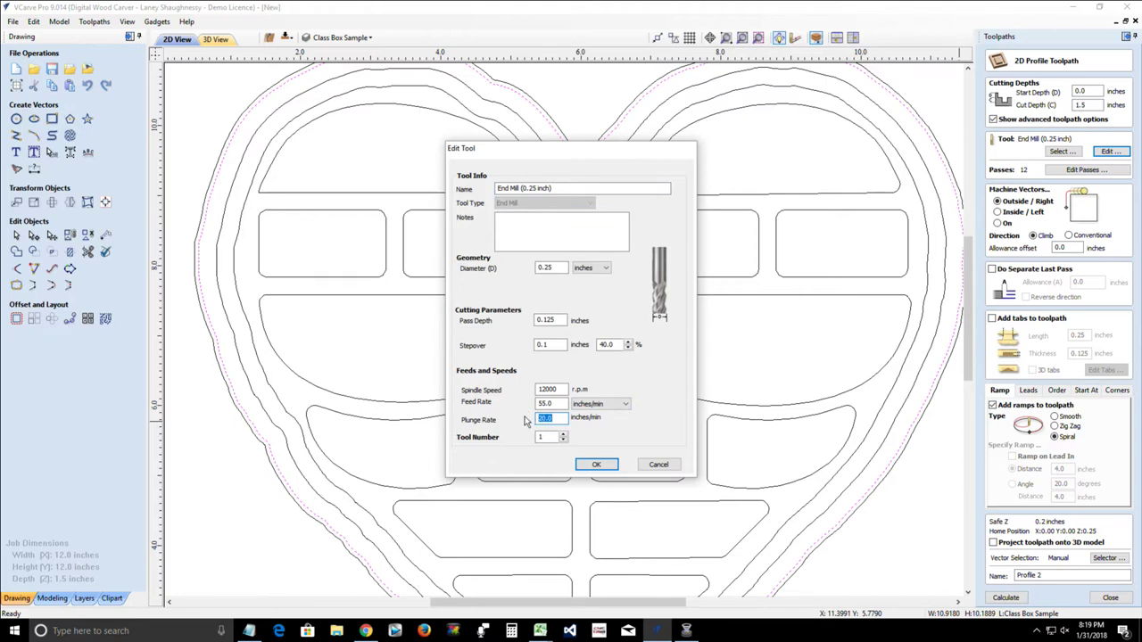
type("55")
left_click(596, 465)
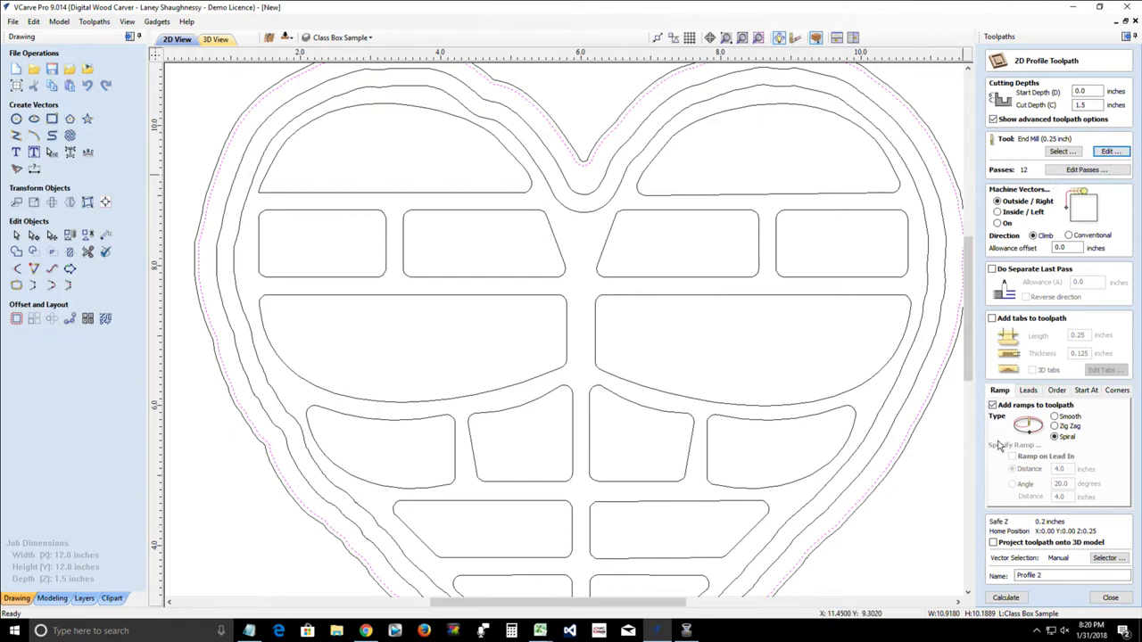
Step: Rename the profile toolpath to 'BoxBottom Profile' and calculate it
left_click(1005, 598)
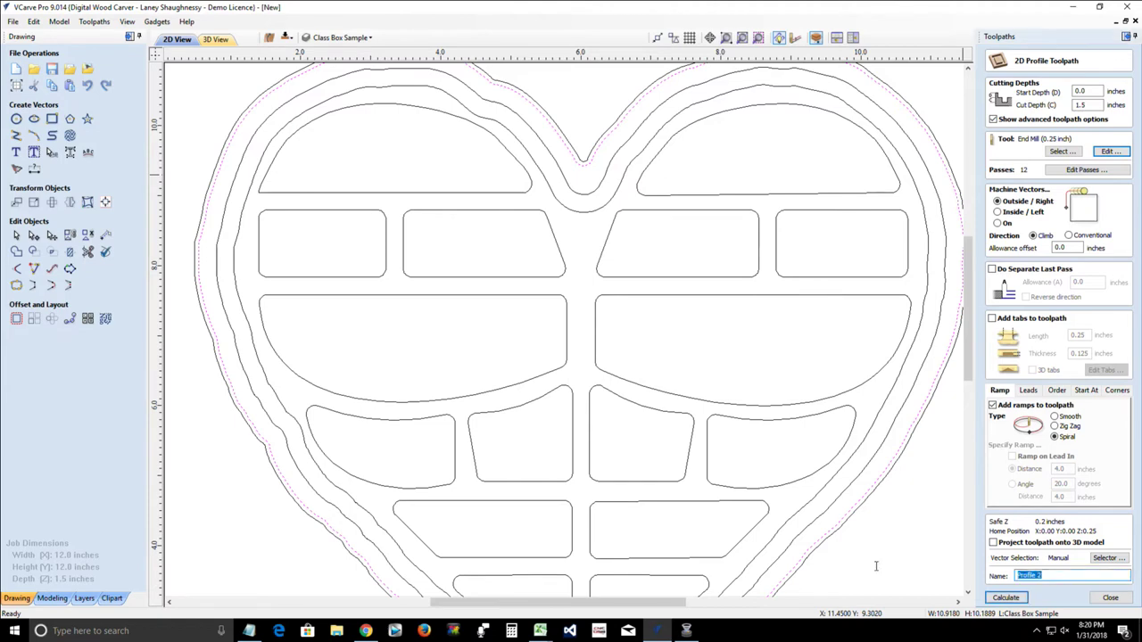
type("BoxBottom Profile")
left_click(1006, 598)
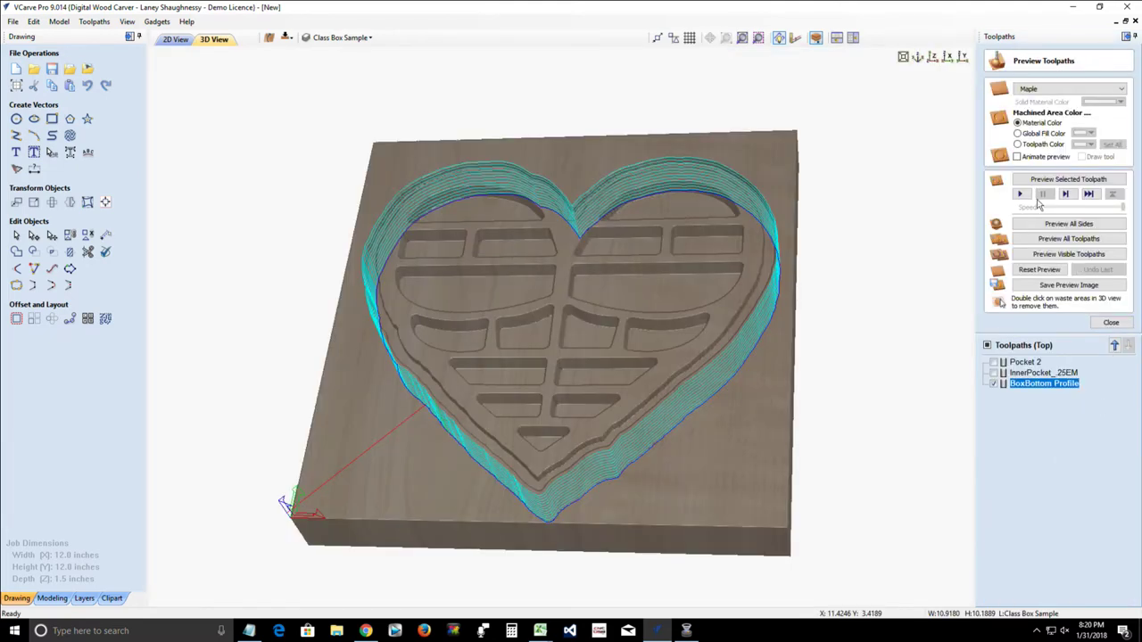
Step: Simulate the BoxBottom Profile cut, remove the waste board, and view the freed heart from several angles
left_click(1041, 180)
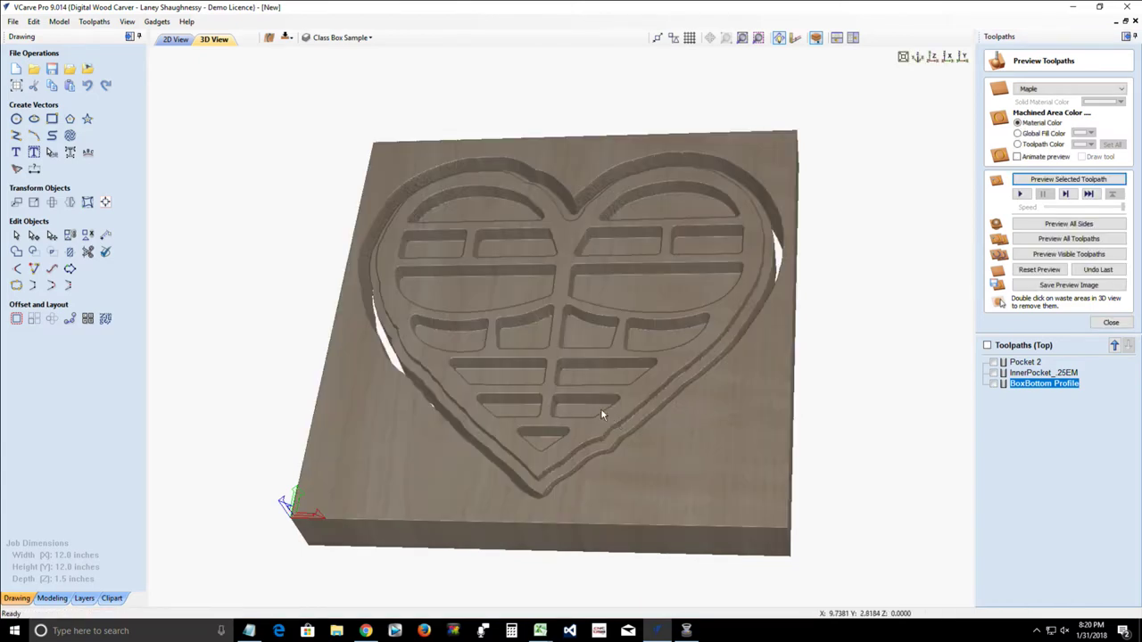
double_click(727, 411)
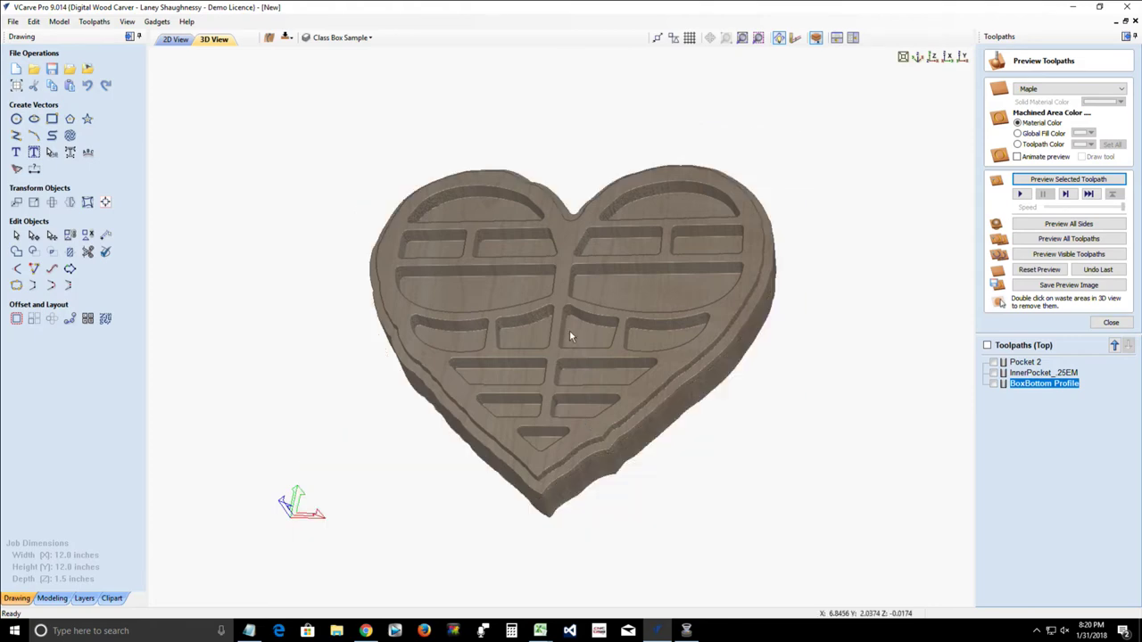
left_click_drag(569, 336, 609, 492)
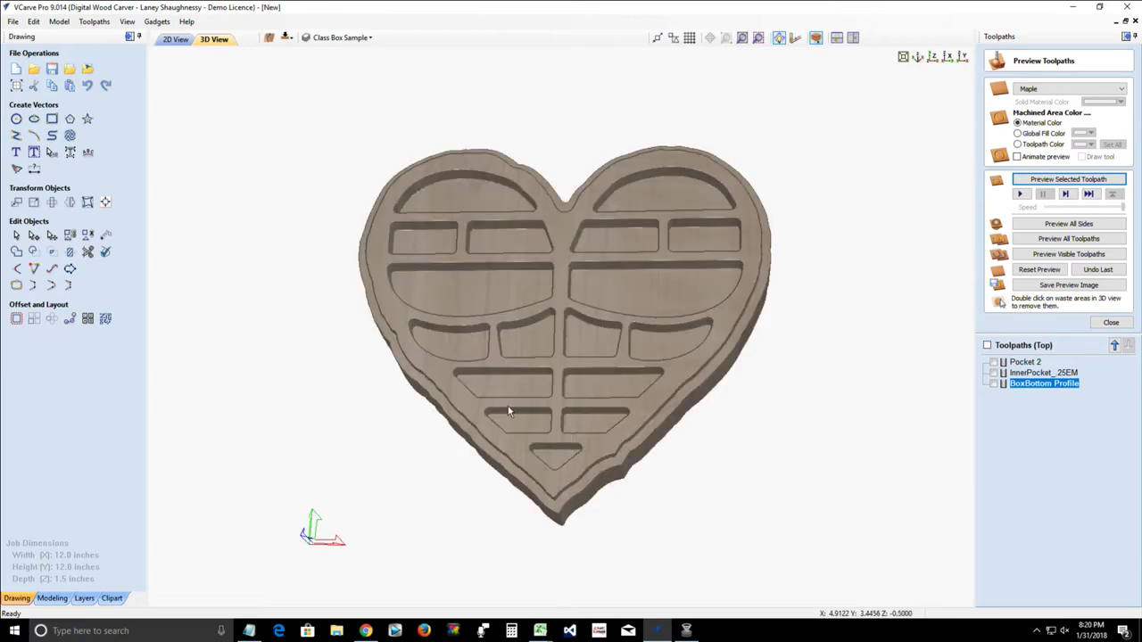
left_click_drag(523, 428, 530, 348)
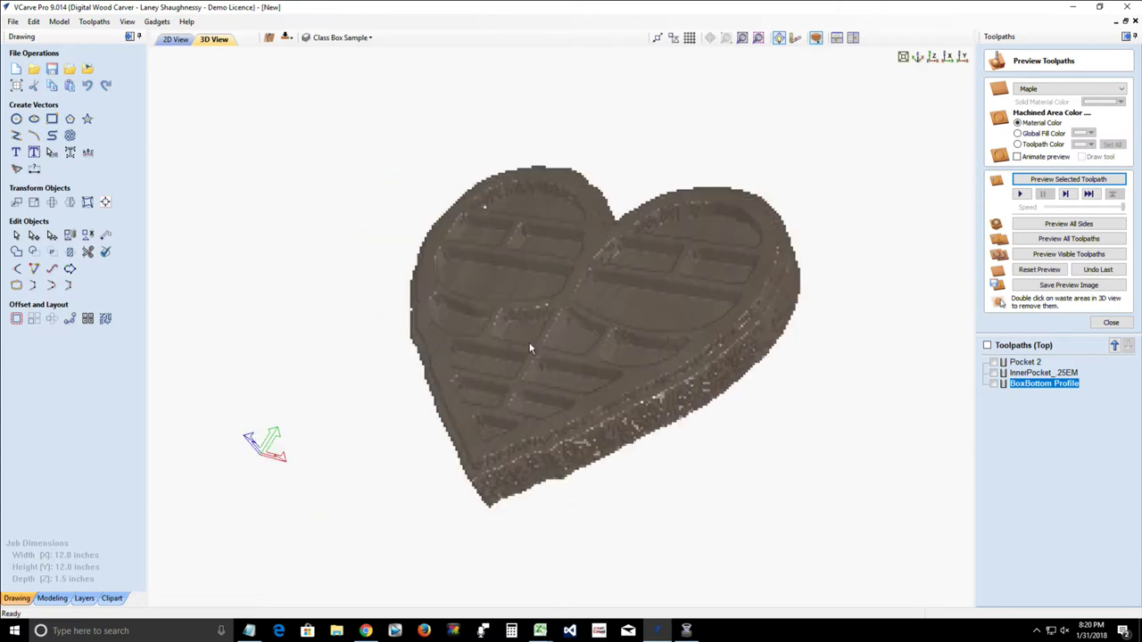
left_click(1027, 363)
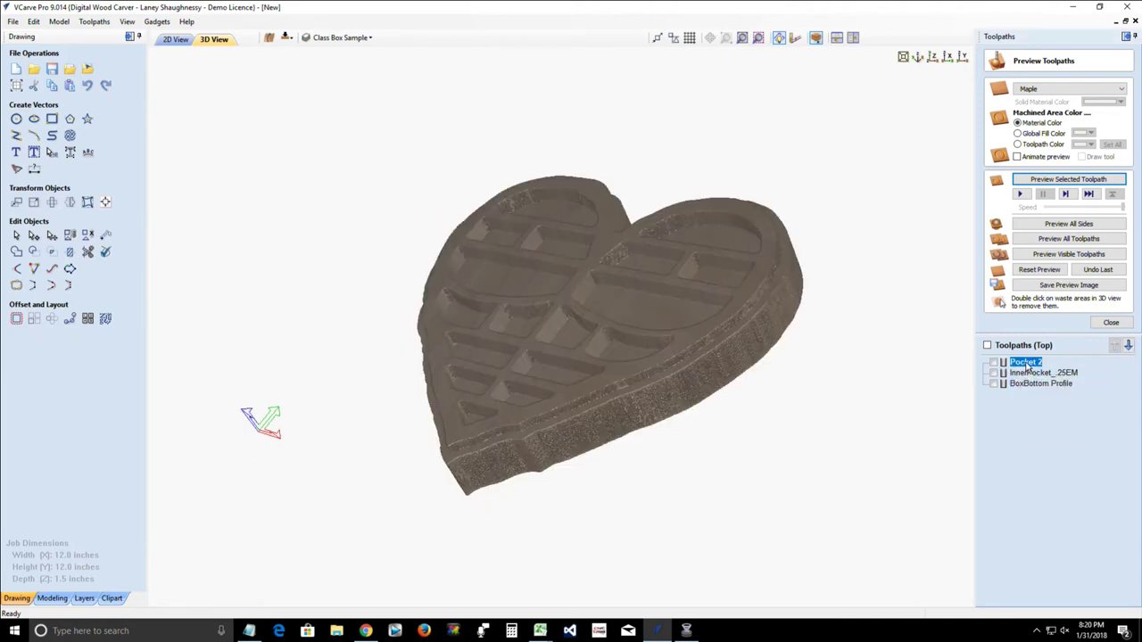
Step: Recalculate the InnerPocket_.25EM toolpath with its cut depth checked and simulate the heart's pocket cavities
double_click(1025, 372)
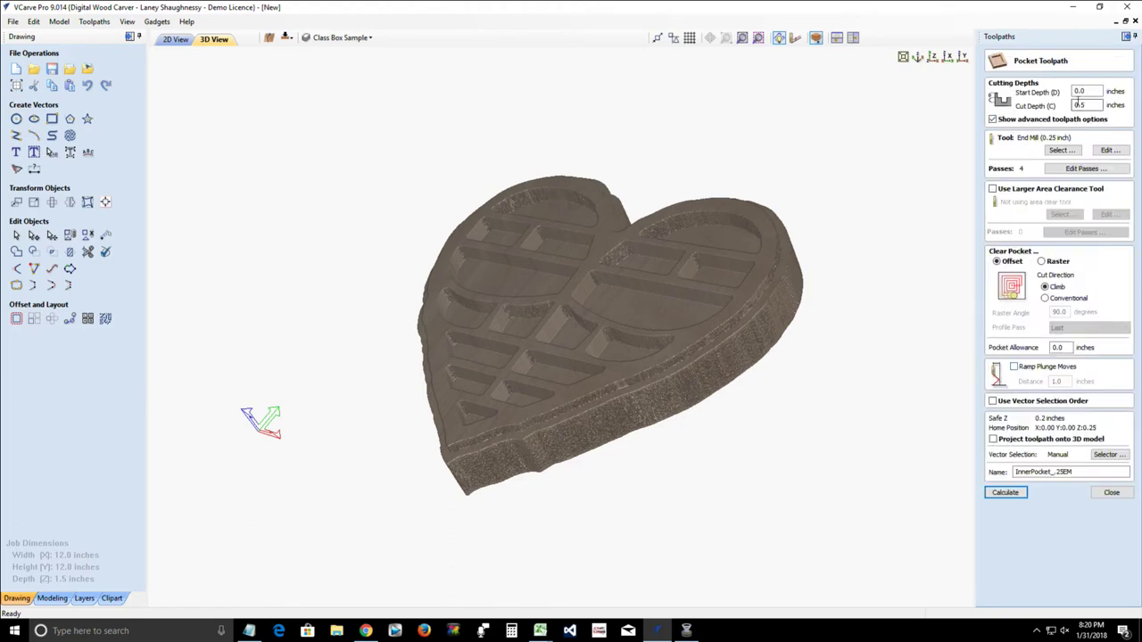
left_click_drag(1073, 105, 1093, 105)
left_click(1001, 495)
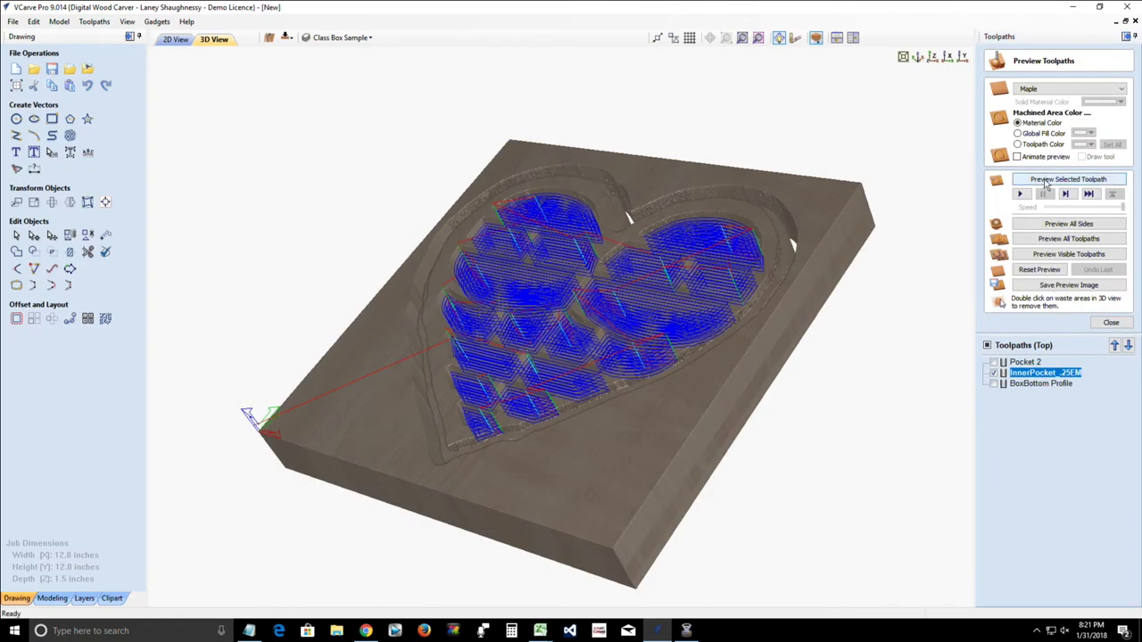
left_click(1047, 182)
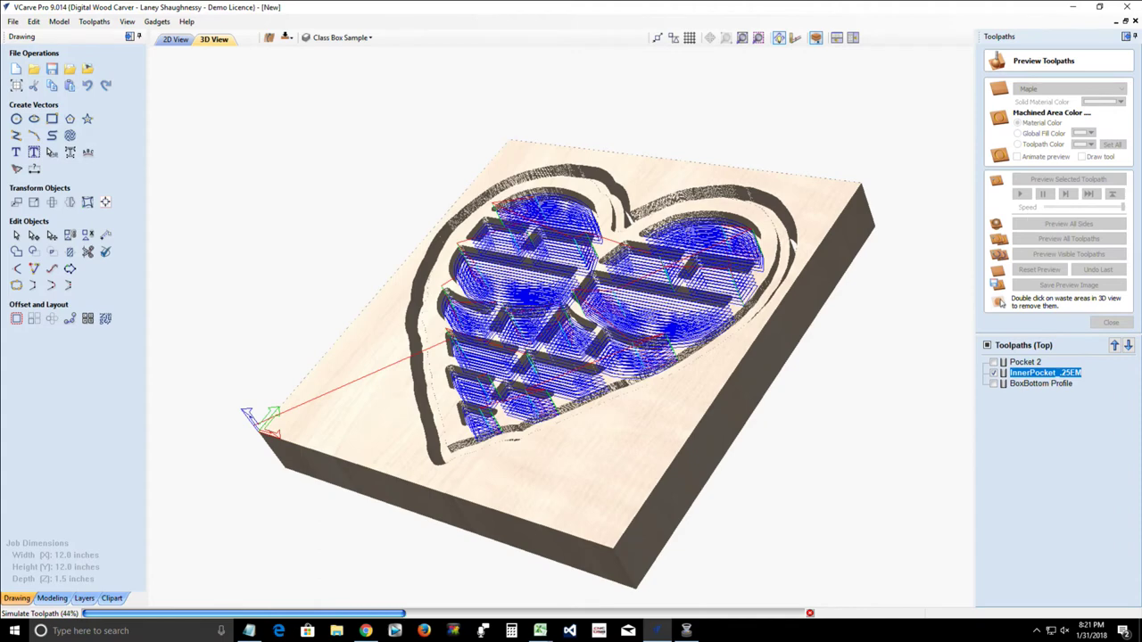
key("alt+Tab")
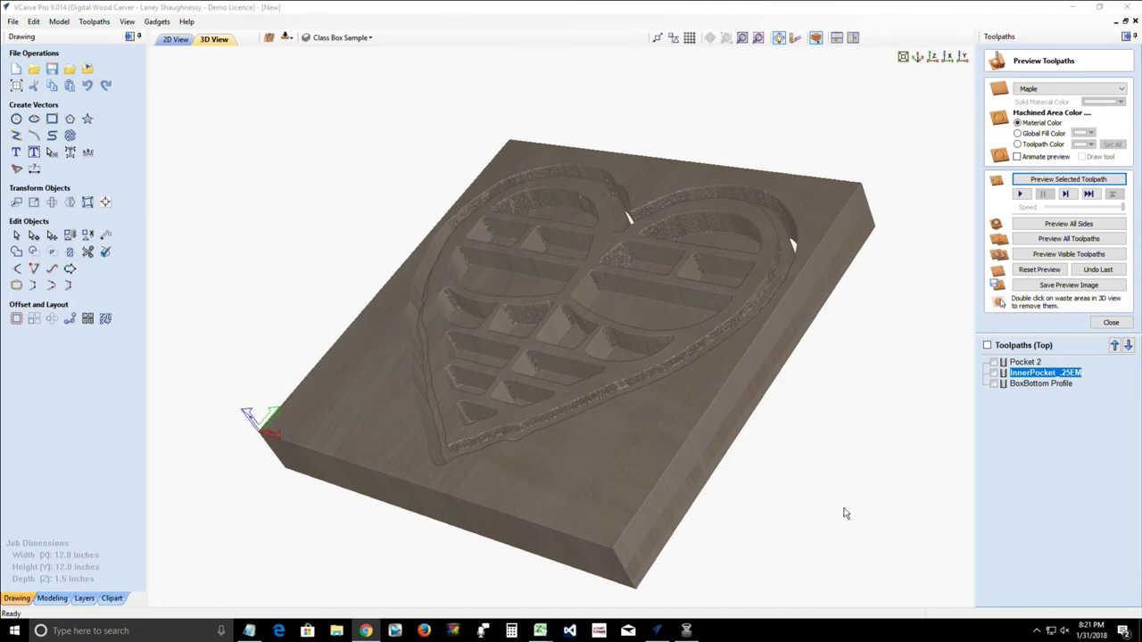
Step: Orbit the board, remove the surrounding waste, and tilt the view to inspect the freed heart
left_click_drag(845, 514, 591, 534)
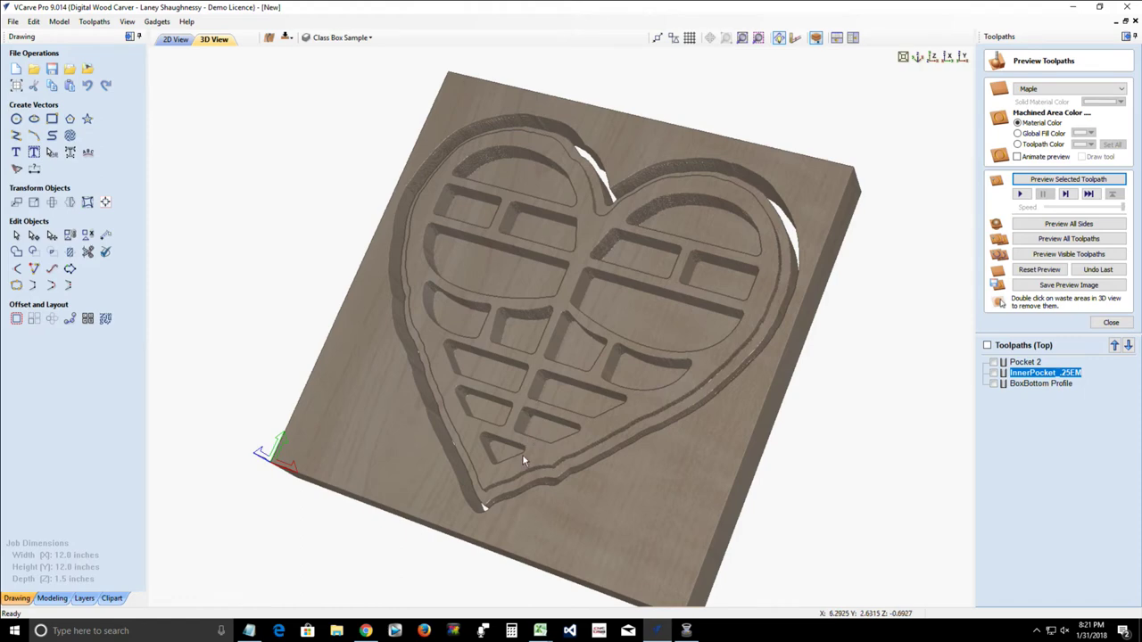
double_click(602, 510)
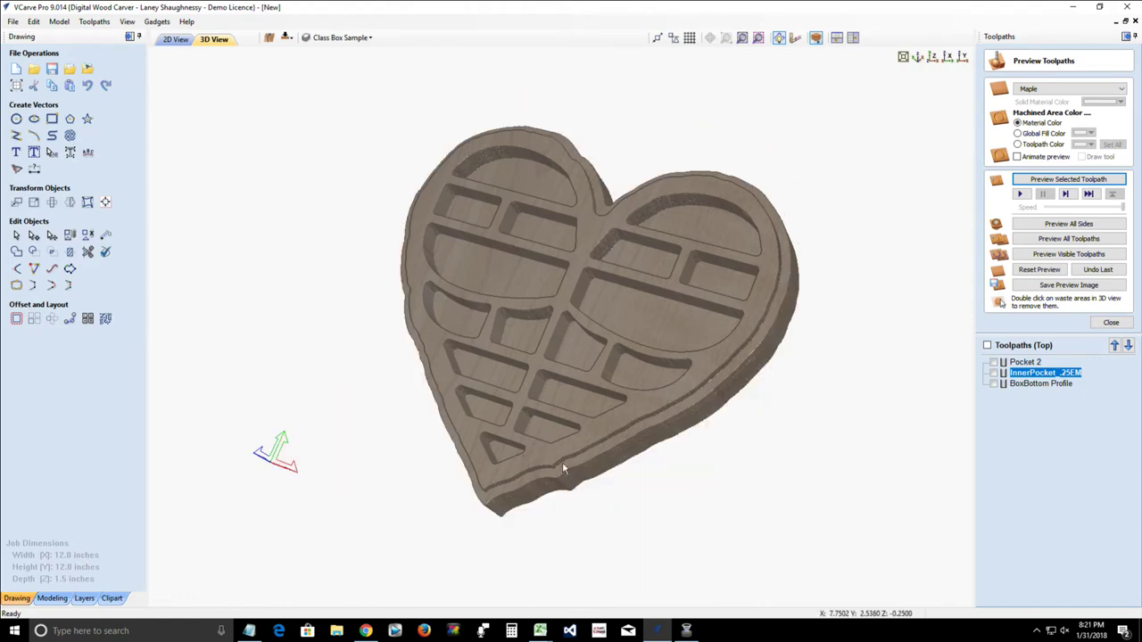
left_click_drag(581, 410, 510, 379)
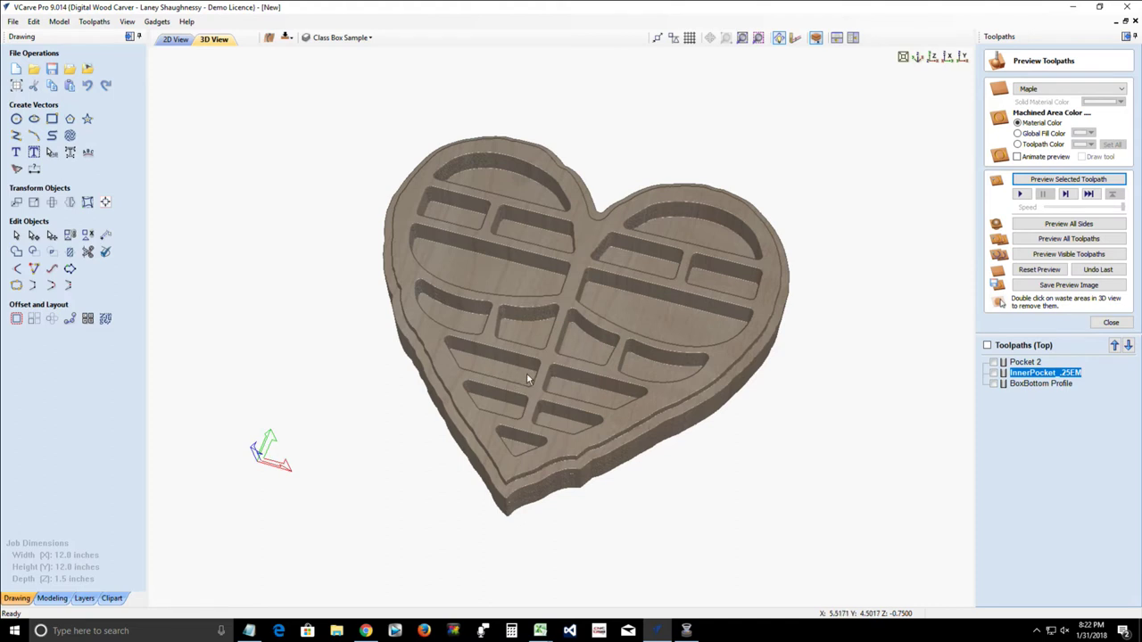
left_click(1026, 385)
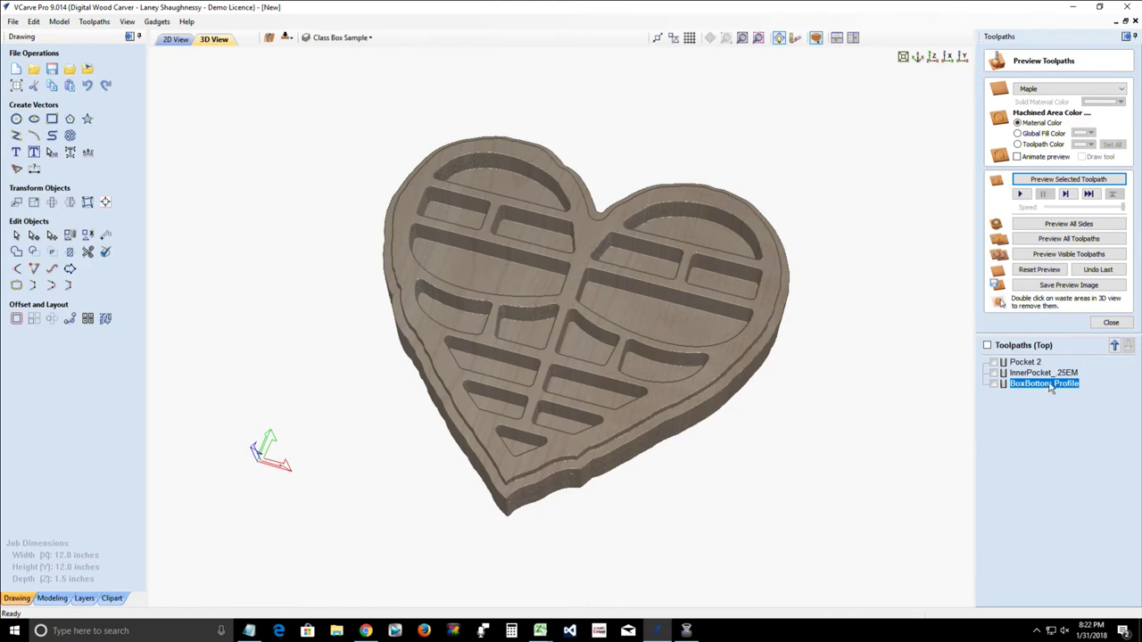
mouse_move(1038, 389)
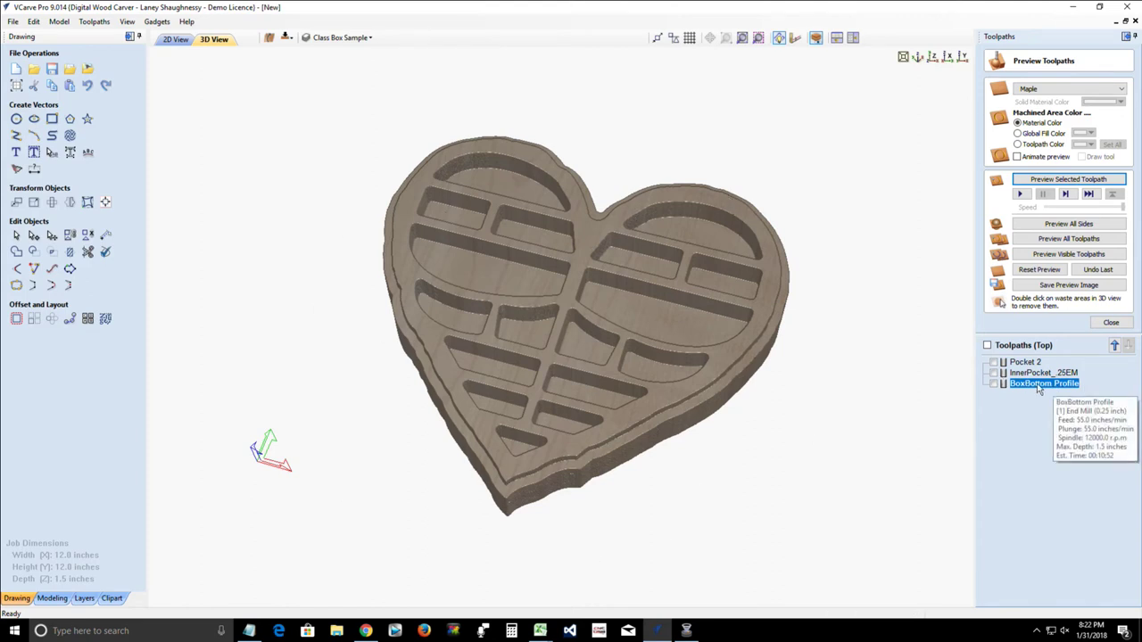
Step: Enable 0.25-inch long, 0.125-inch thick holding tabs on BoxBottom Profile and open the tab editor
double_click(1038, 383)
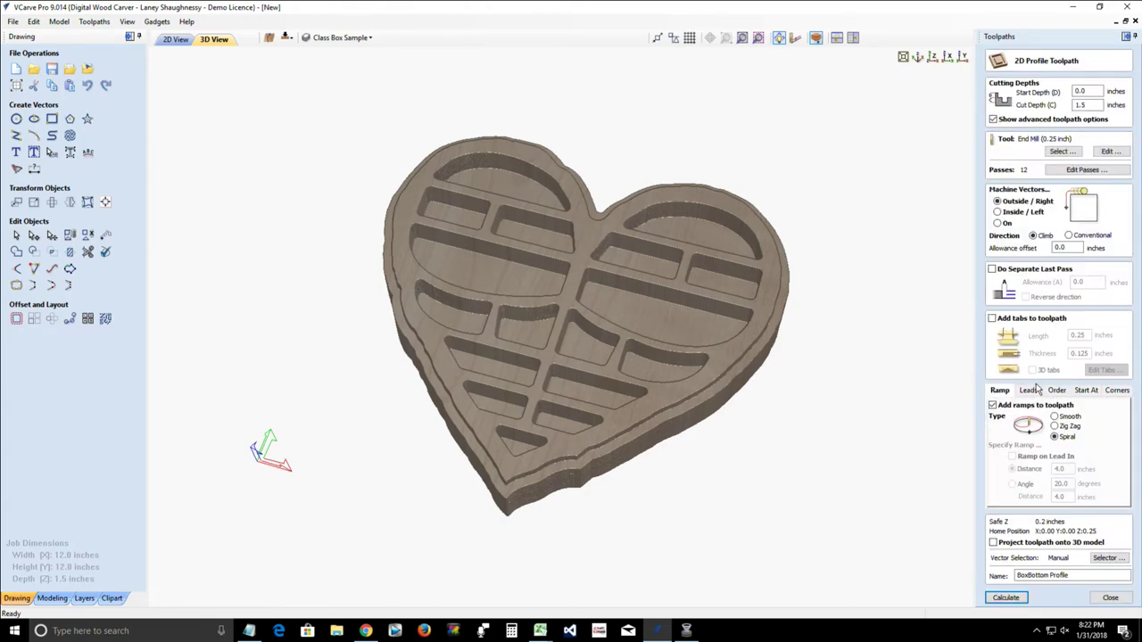
left_click(992, 318)
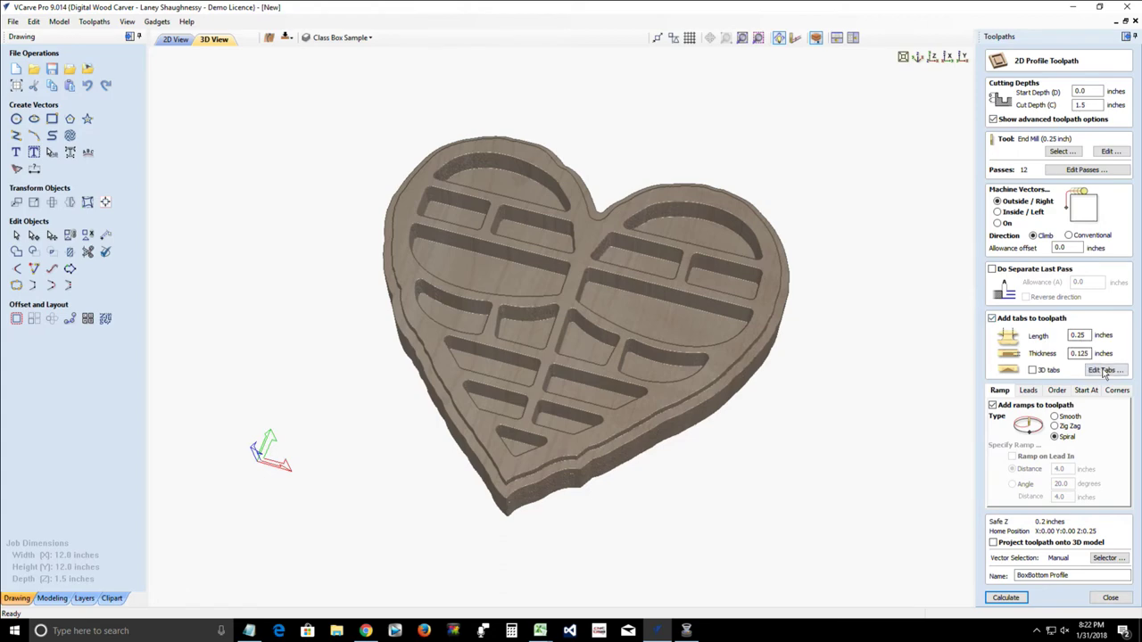
left_click(1104, 371)
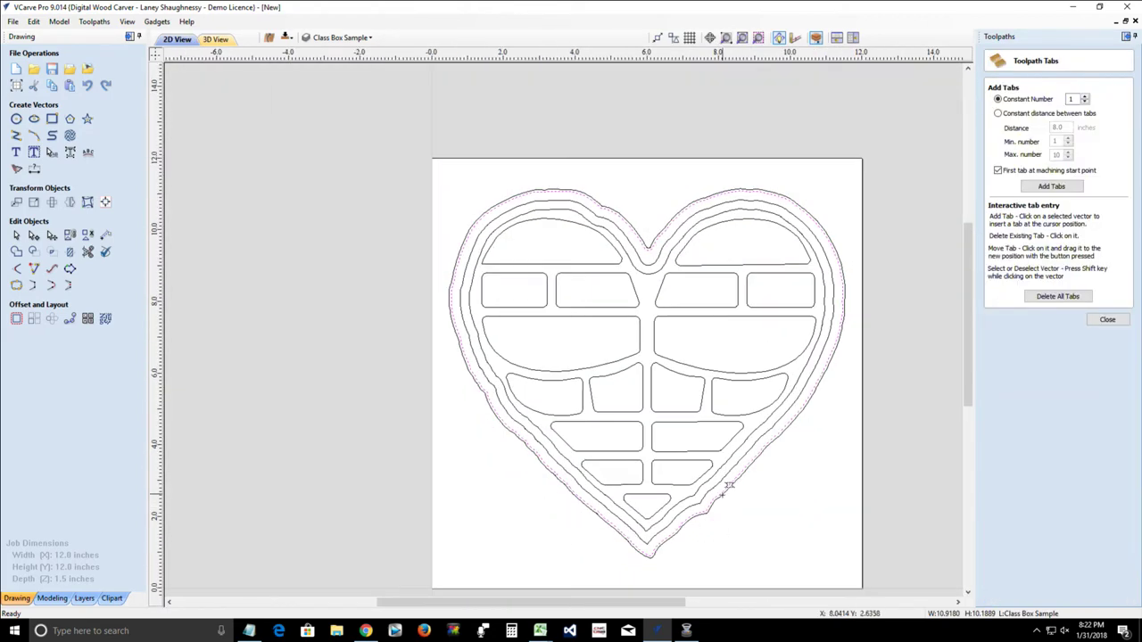
Step: Place tabs on the heart's lower right and lower left edges and both upper lobes
left_click(752, 460)
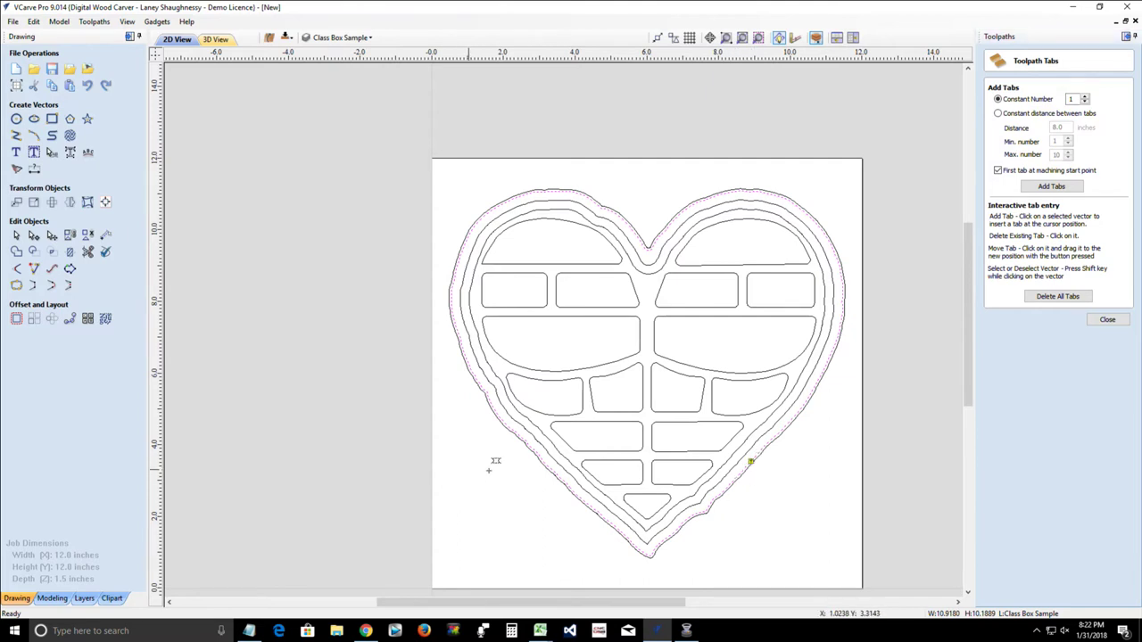
left_click(541, 457)
left_click(503, 204)
left_click(826, 236)
left_click(1106, 320)
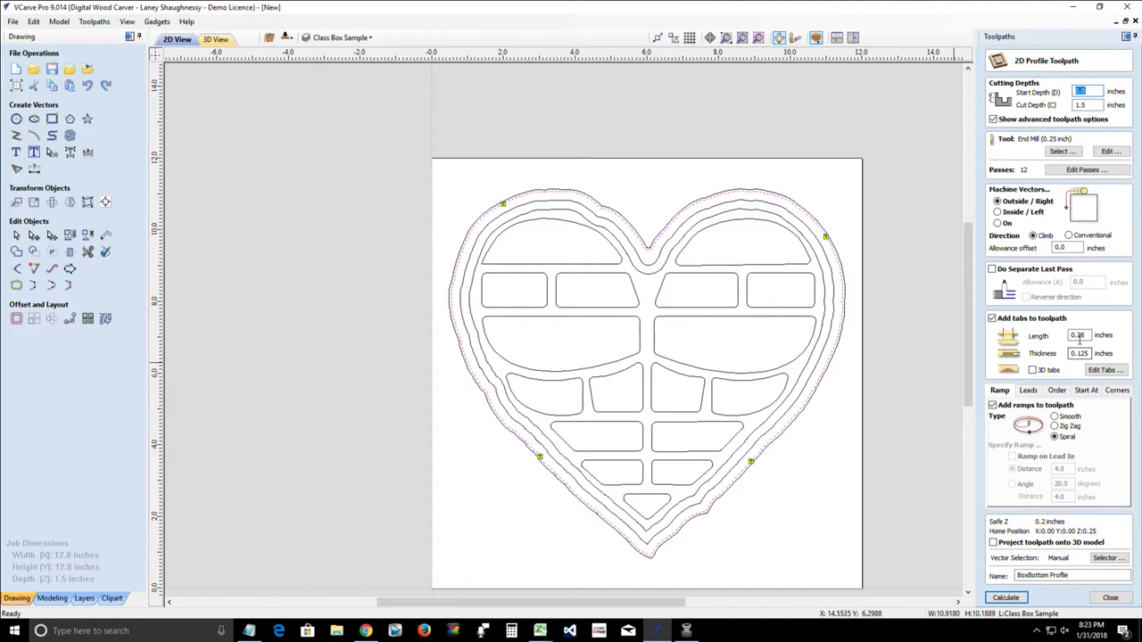
Step: Set BoxBottom Profile's tab thickness to 0.2 inches and recalculate the toolpath
double_click(1086, 336)
double_click(1083, 353)
type("0.2")
left_click(1006, 597)
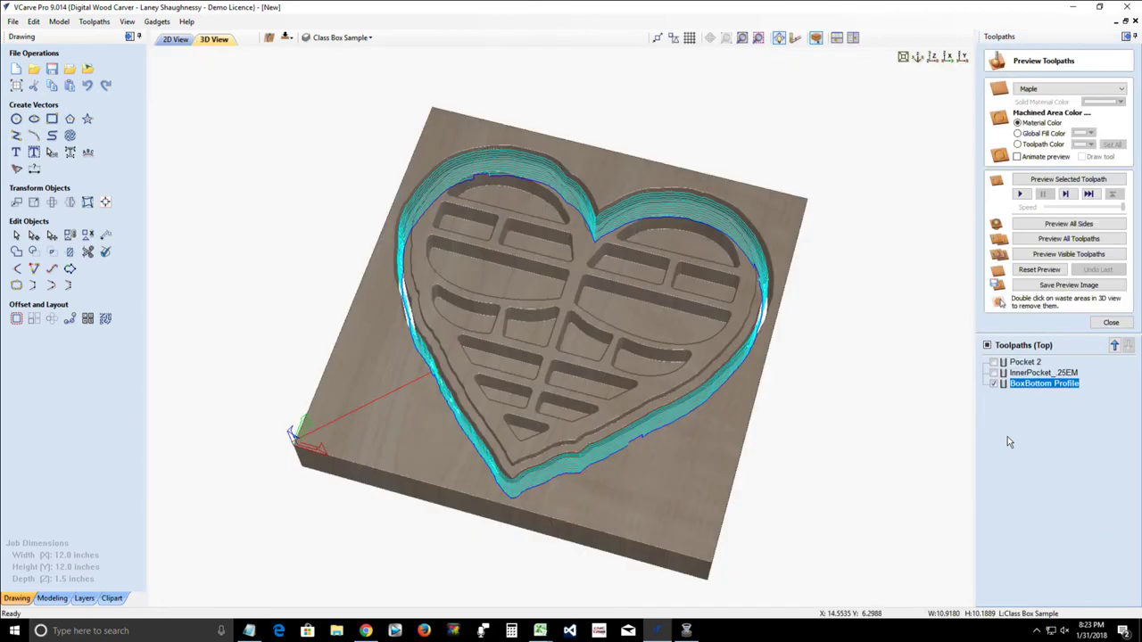
Step: Reset the machining preview and simulate all toolpaths on all sides of the board
left_click(1023, 273)
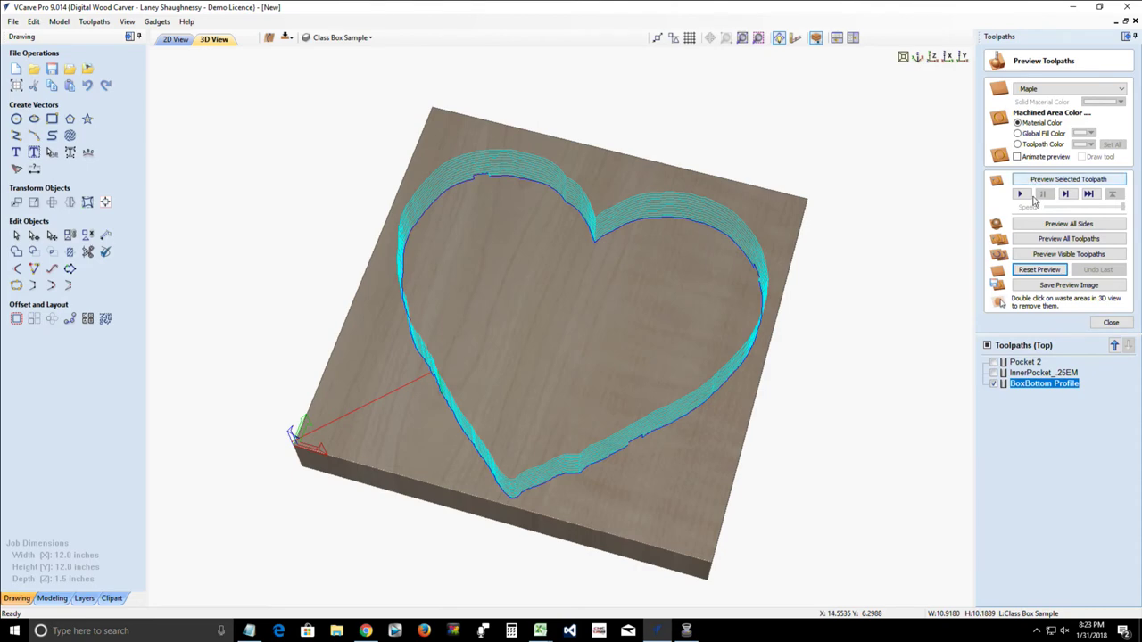
left_click(1040, 225)
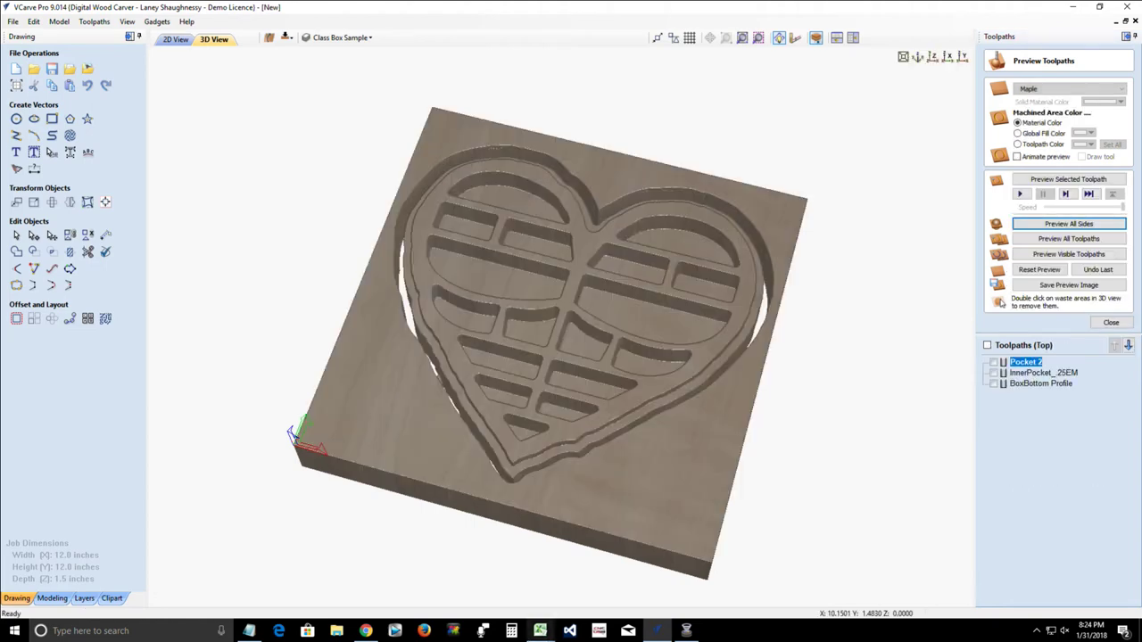
left_click(933, 57)
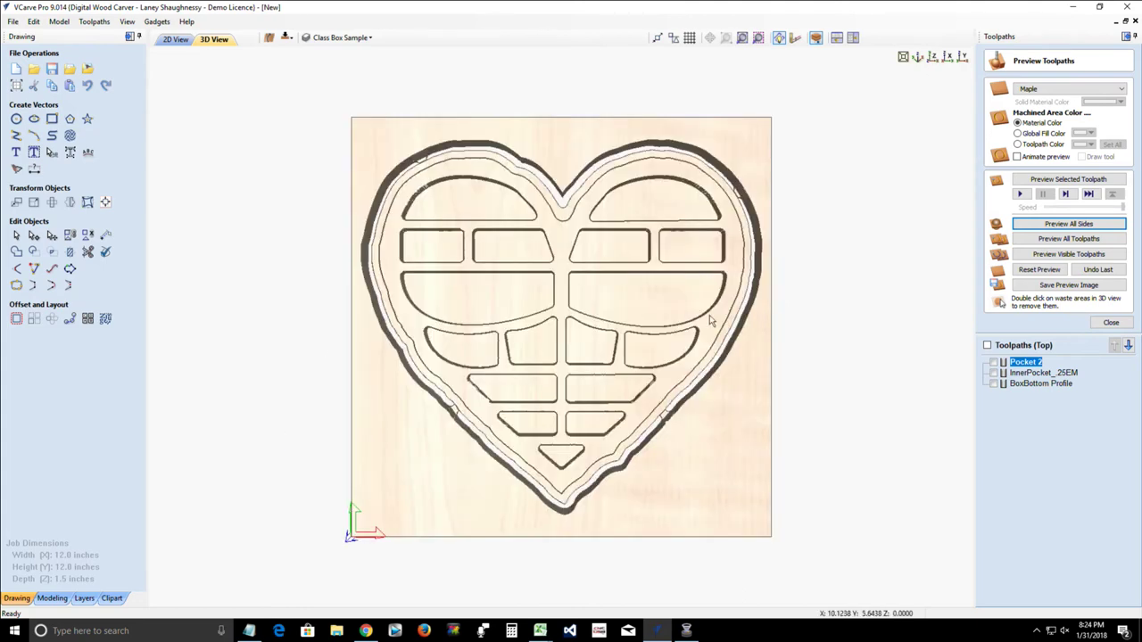
left_click_drag(606, 266, 704, 234)
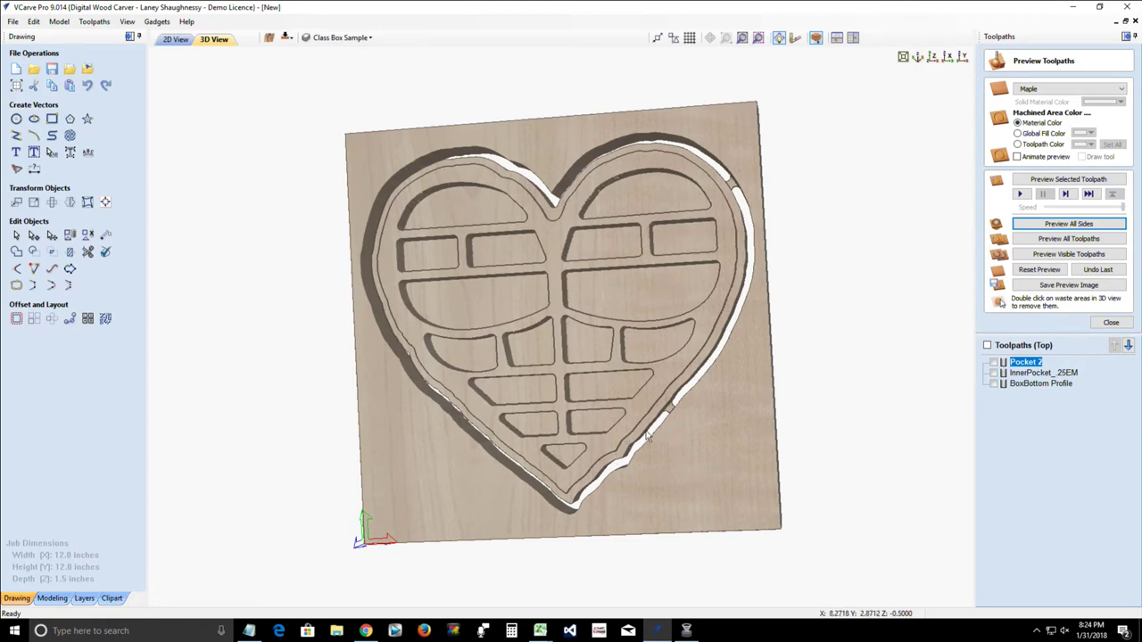
left_click_drag(638, 346, 649, 339)
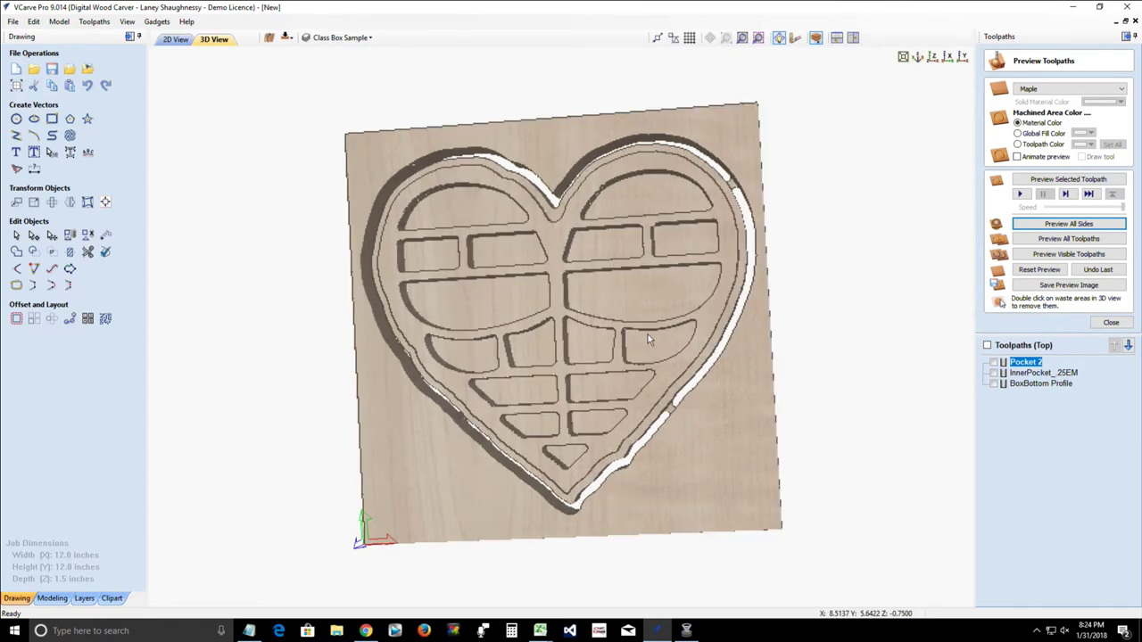
left_click_drag(526, 366, 561, 323)
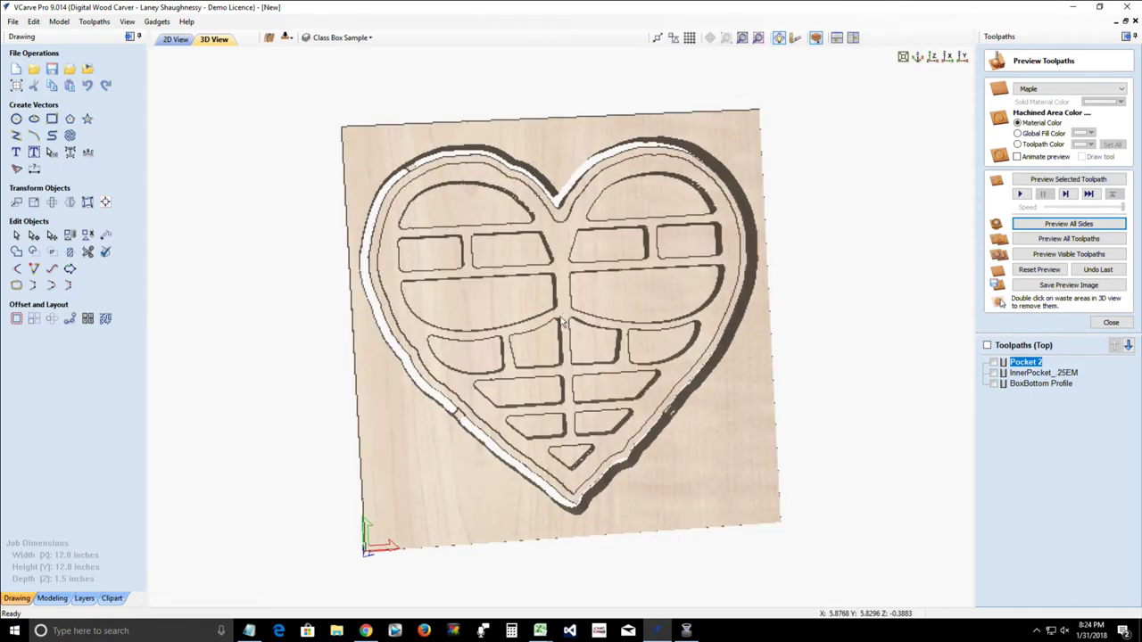
left_click_drag(532, 383, 523, 462)
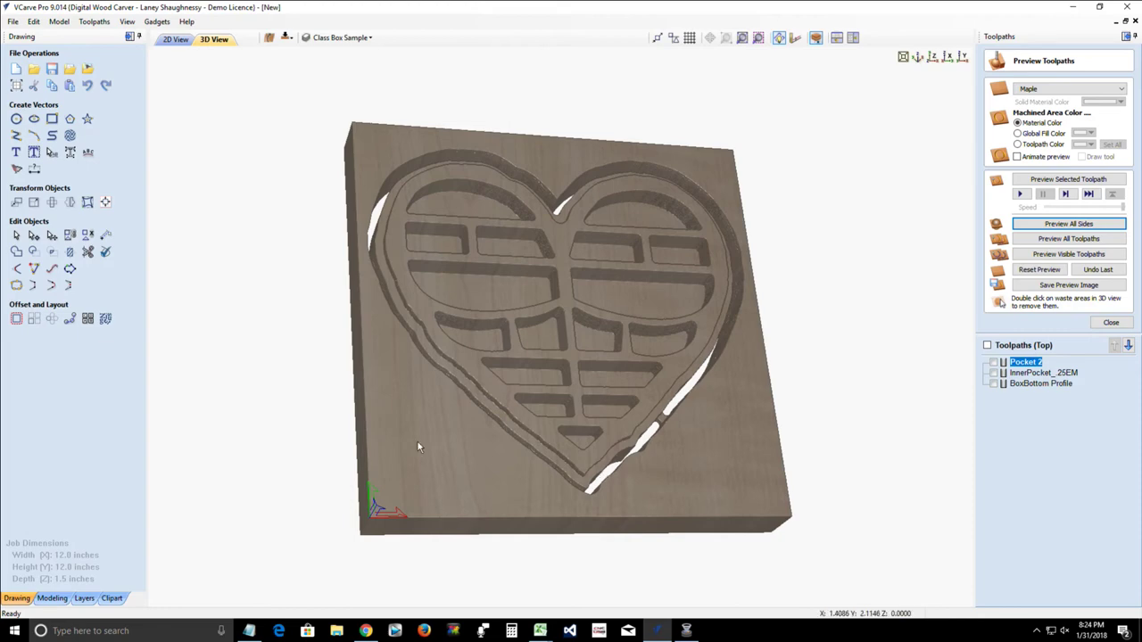
left_click_drag(417, 442, 377, 306)
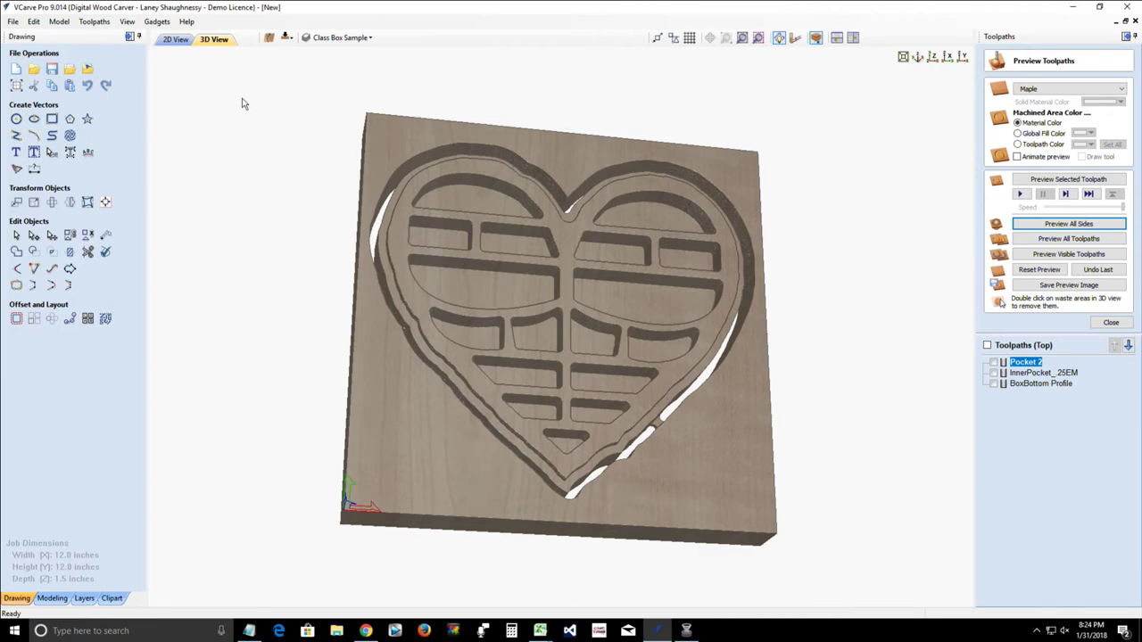
Step: Flip to the board's bottom side, view it straight on, and return to the 2D layout
left_click(287, 38)
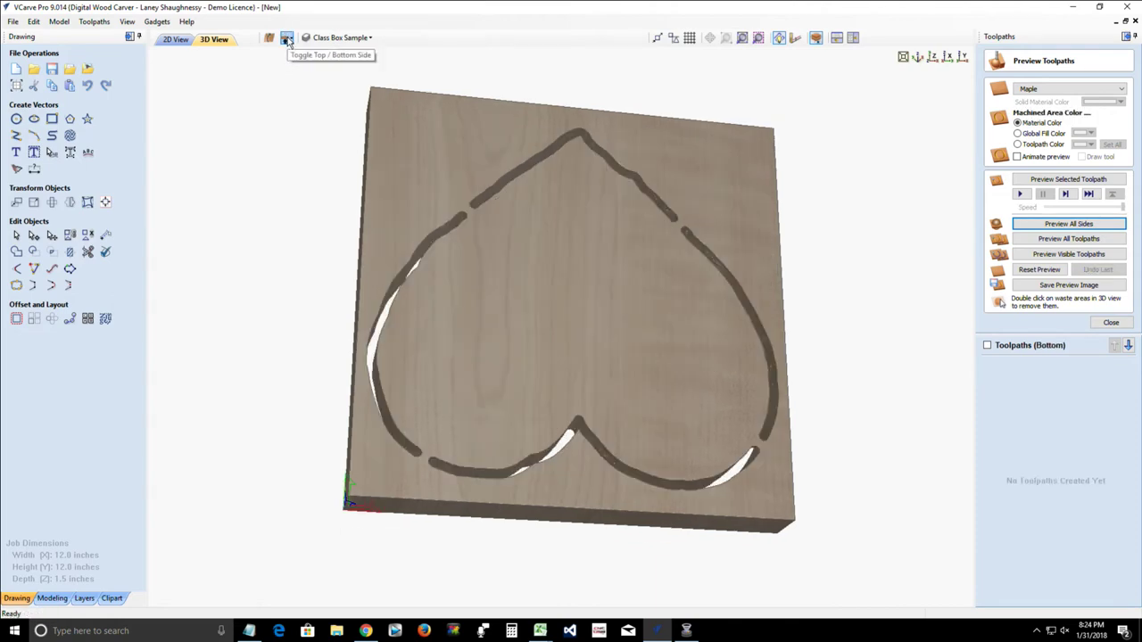
left_click(933, 59)
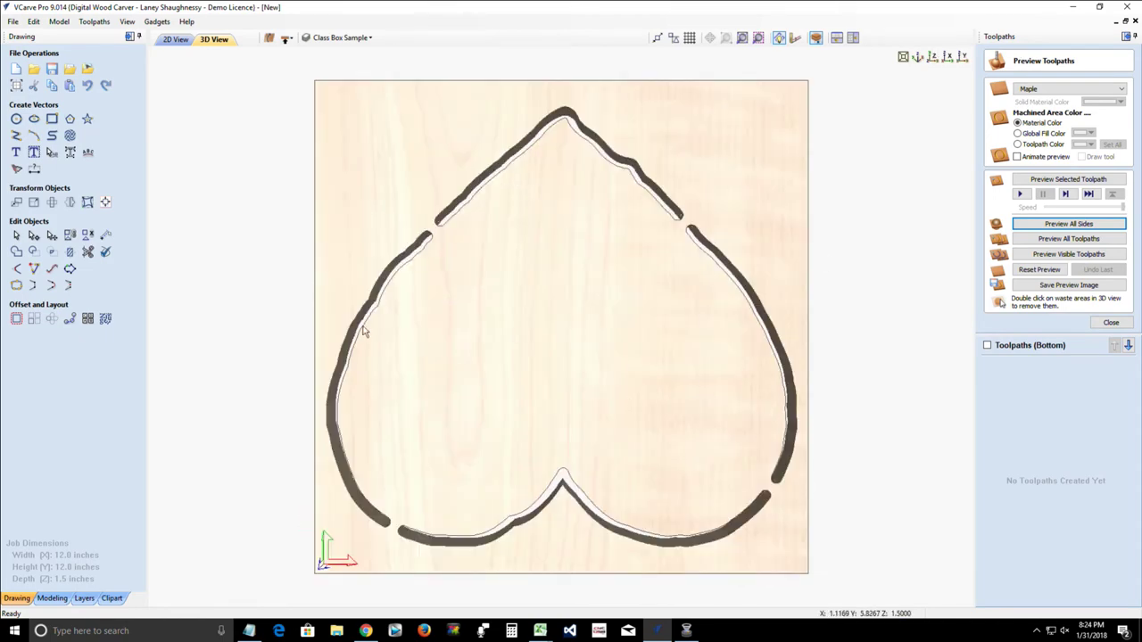
left_click(174, 40)
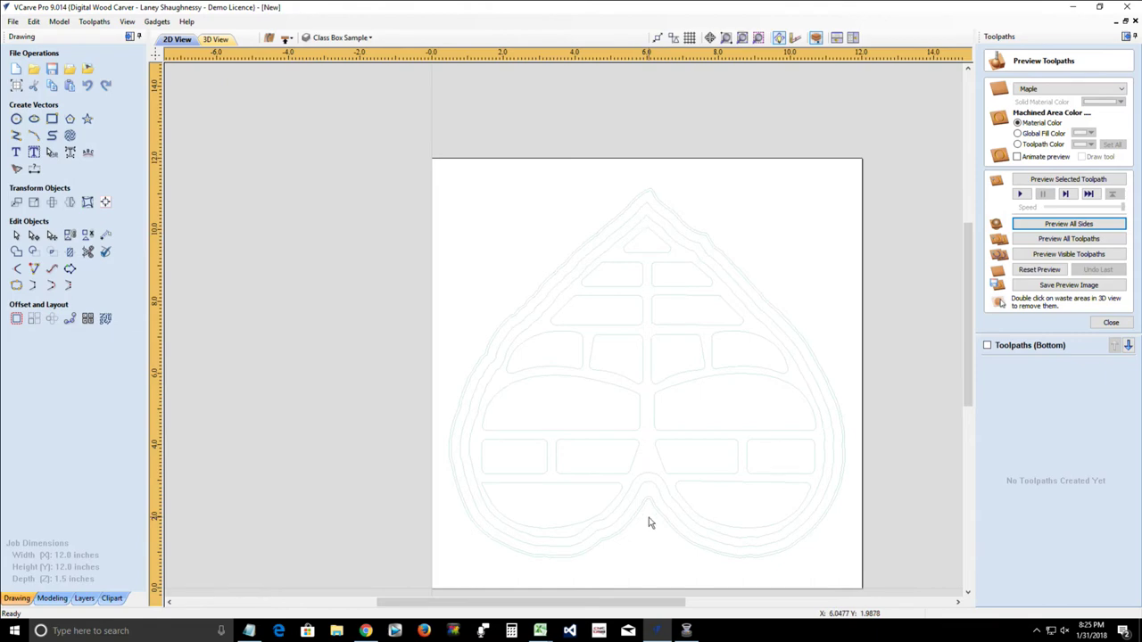
Step: Open the circle drawing settings, then close them again without drawing
scroll(648, 212, "up", 1)
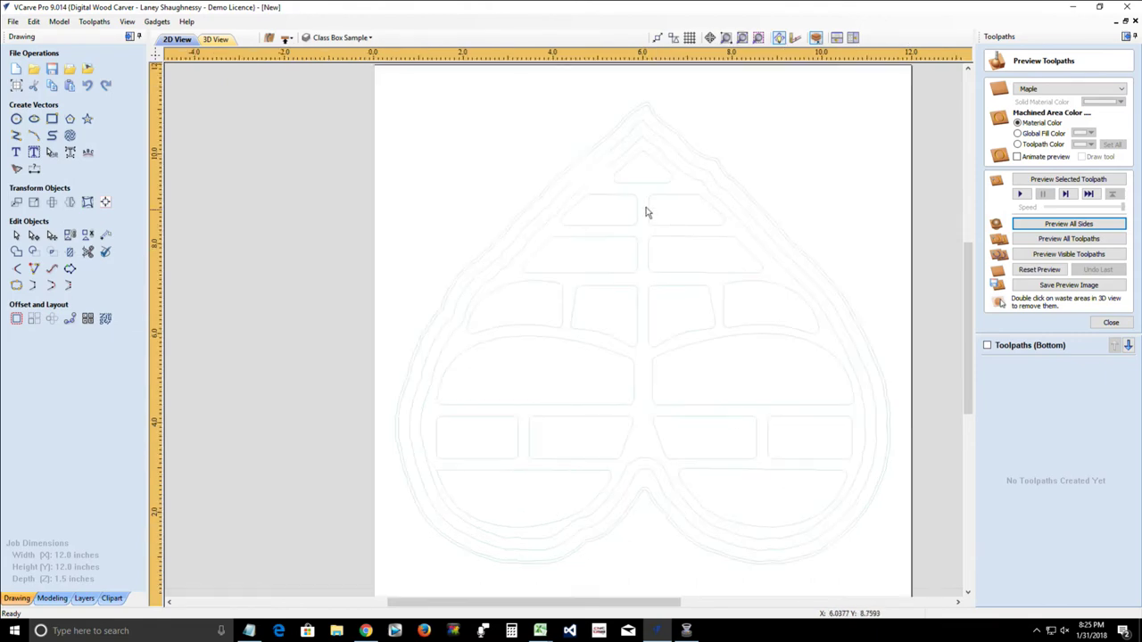
scroll(641, 412, "down", 2)
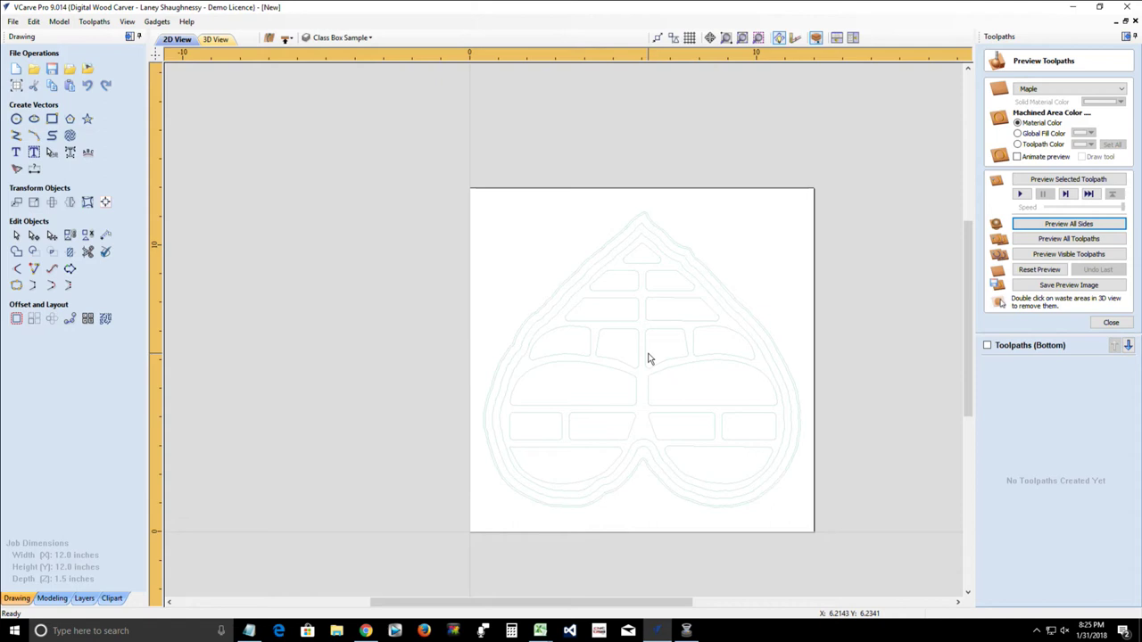
left_click(16, 118)
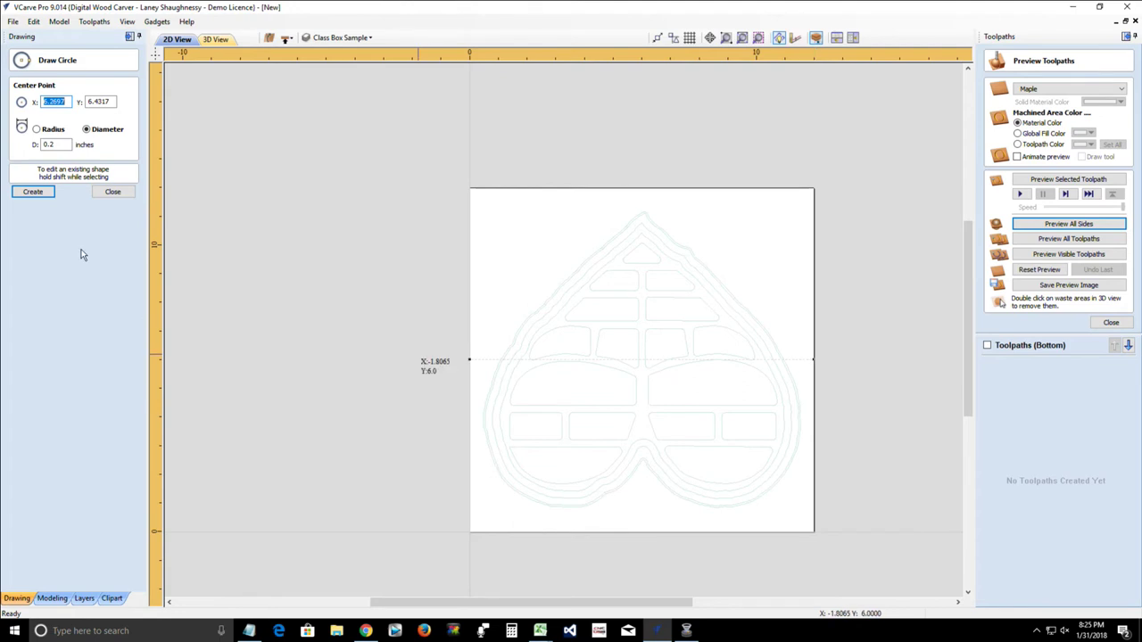
left_click(106, 192)
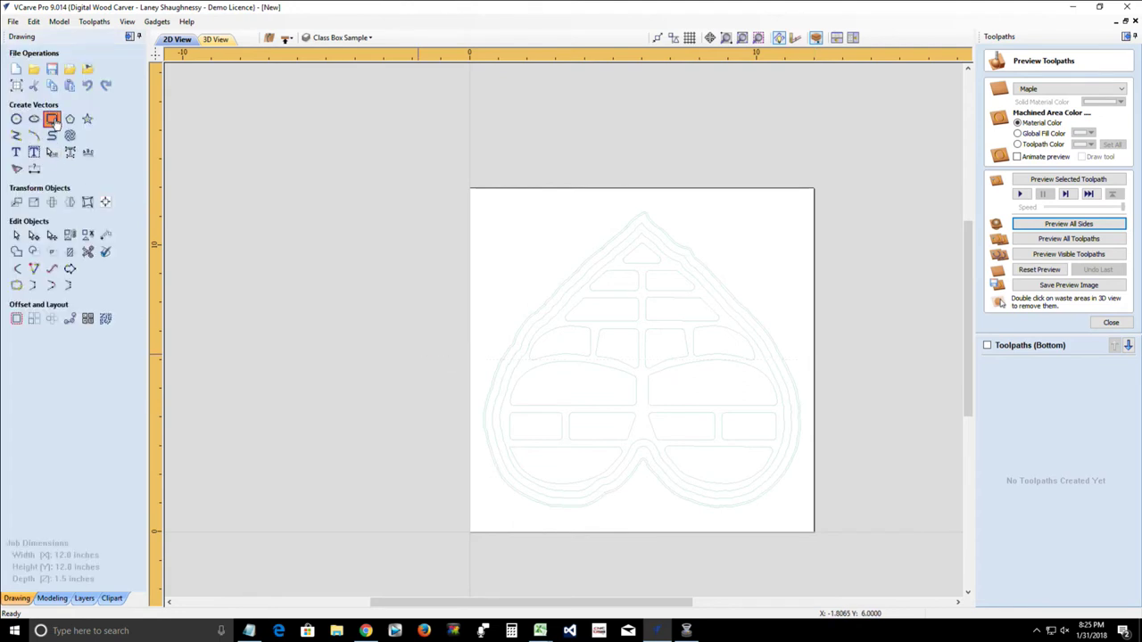
Step: Draw trial rectangles along the sheet's four edges, then undo them
left_click(52, 119)
left_click_drag(414, 236, 470, 436)
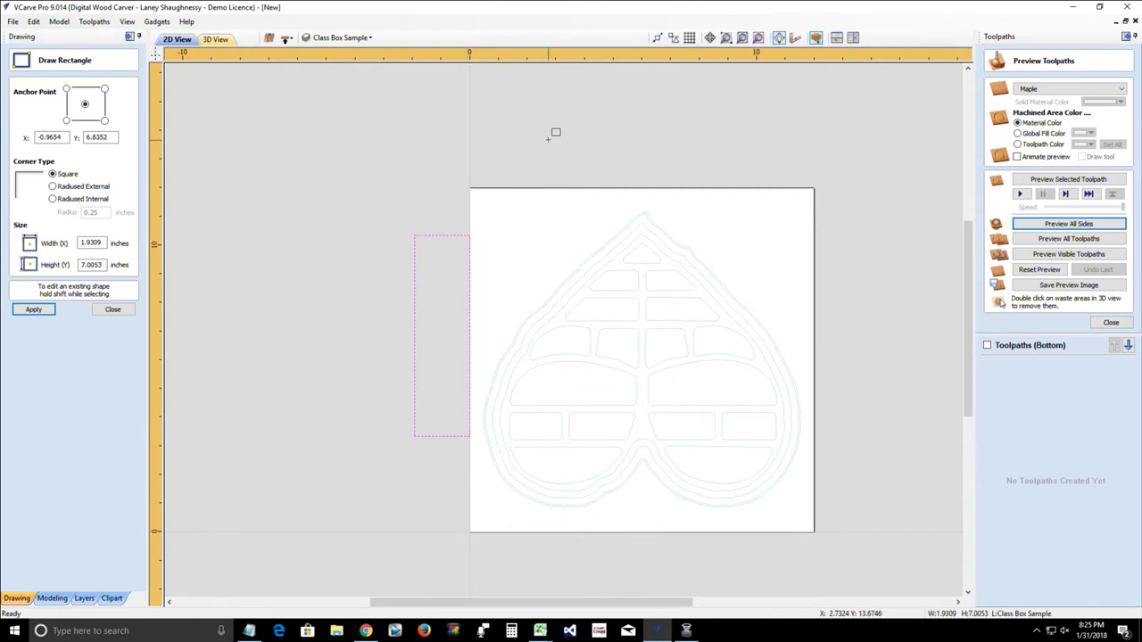
left_click_drag(553, 136, 714, 187)
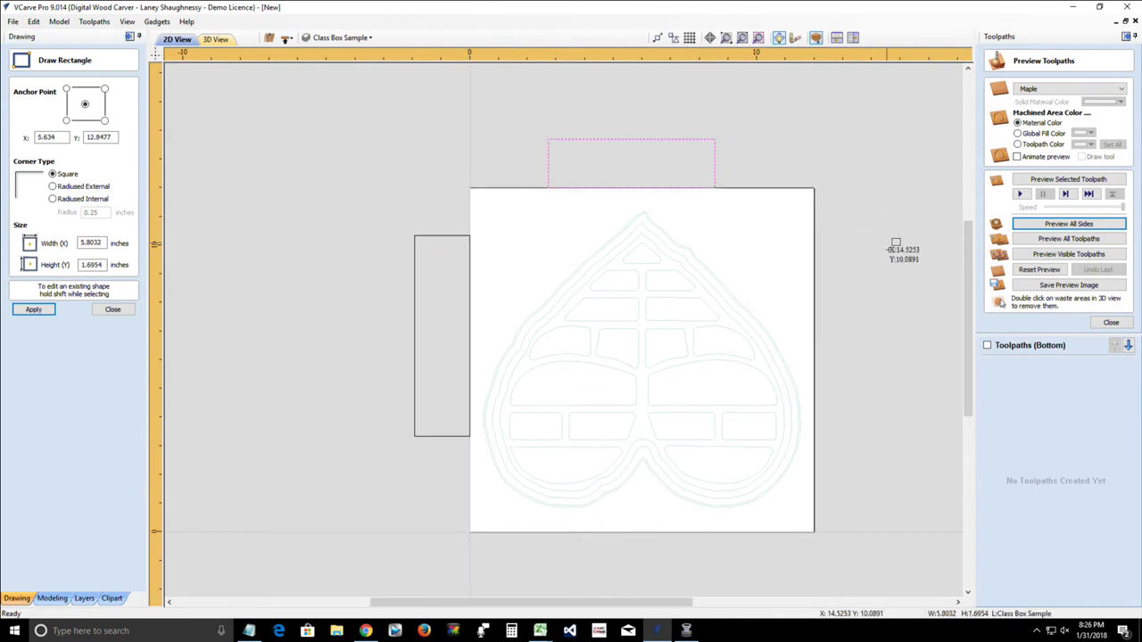
left_click_drag(842, 399, 852, 429)
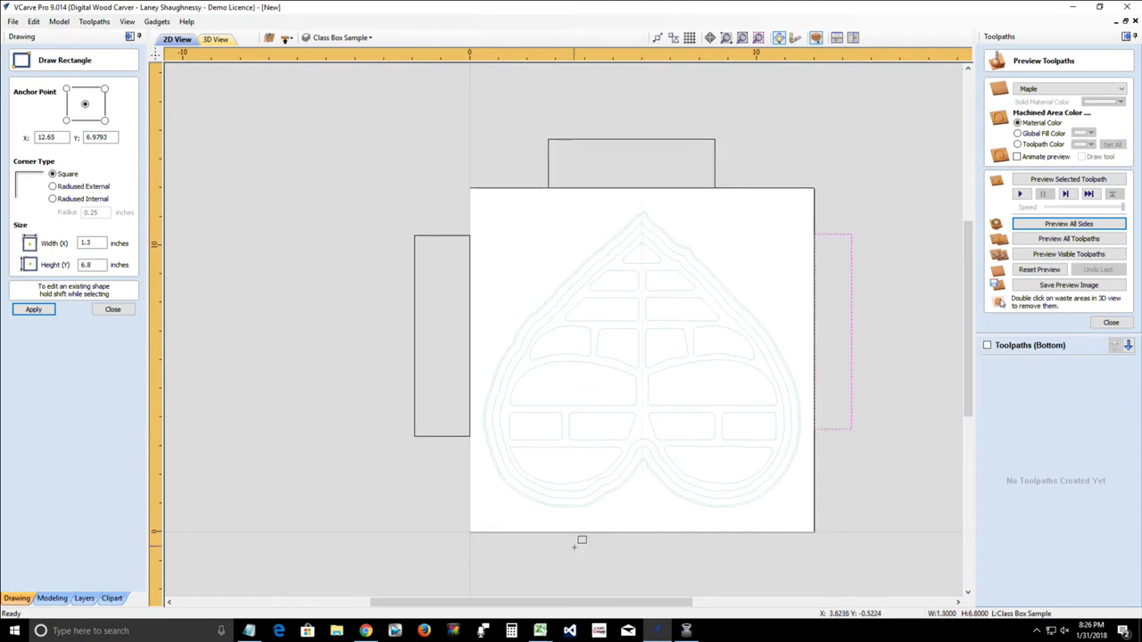
left_click_drag(571, 542, 709, 578)
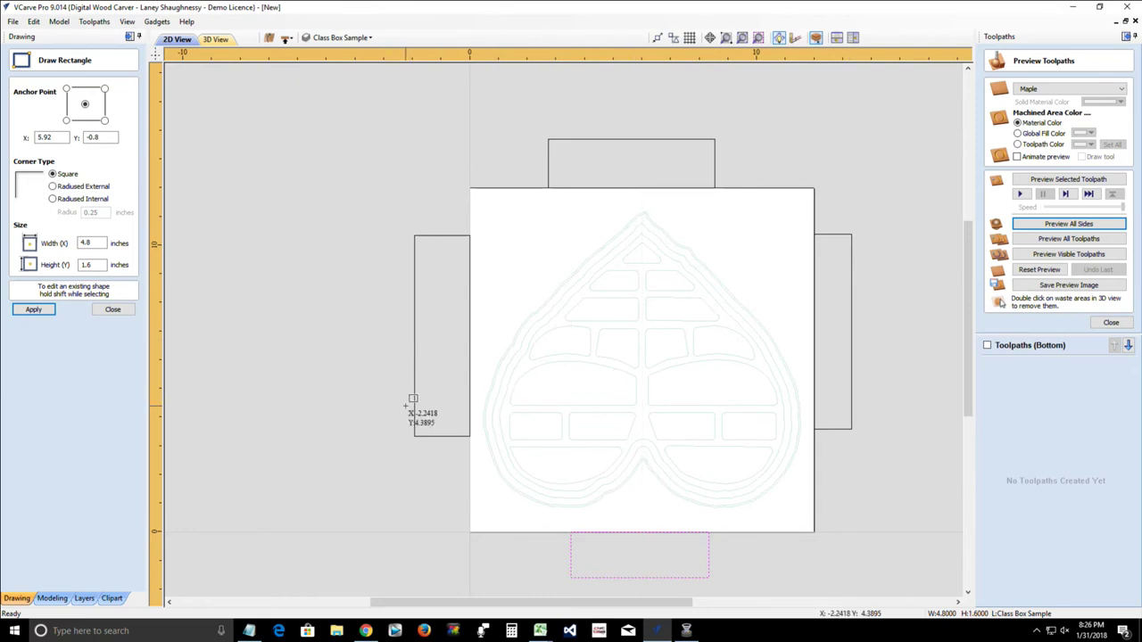
key("ctrl+z")
key("ctrl+z")
key("ctrl+z")
key("ctrl+z")
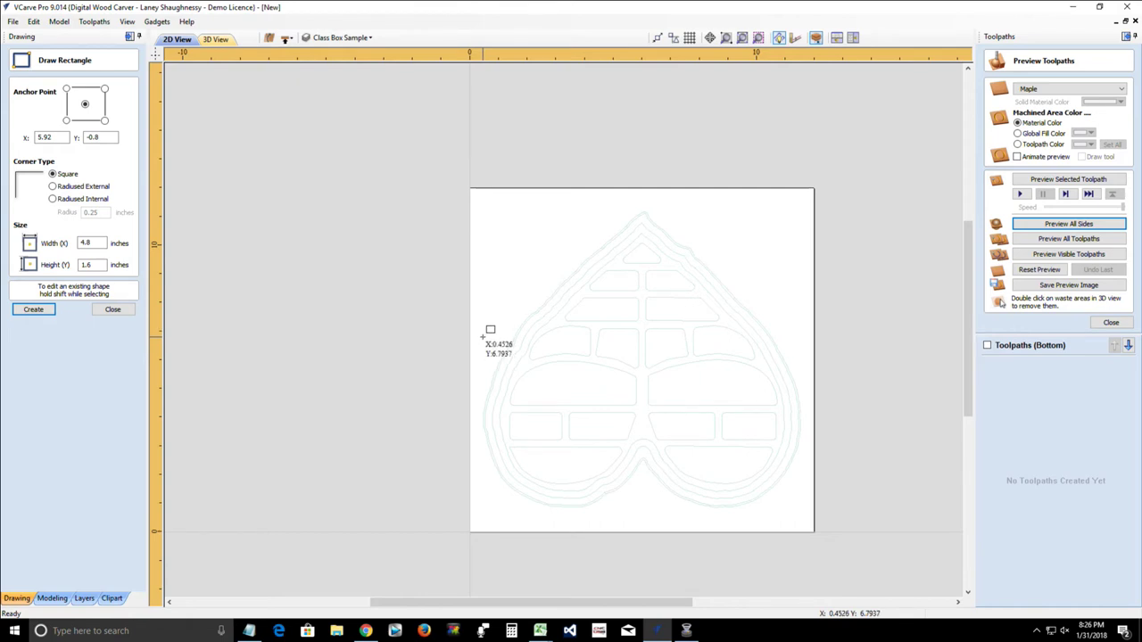
Step: Draw a 0.25-inch pin-hole circle just inside the sheet's left edge beside the heart
scroll(490, 333, "up", 4)
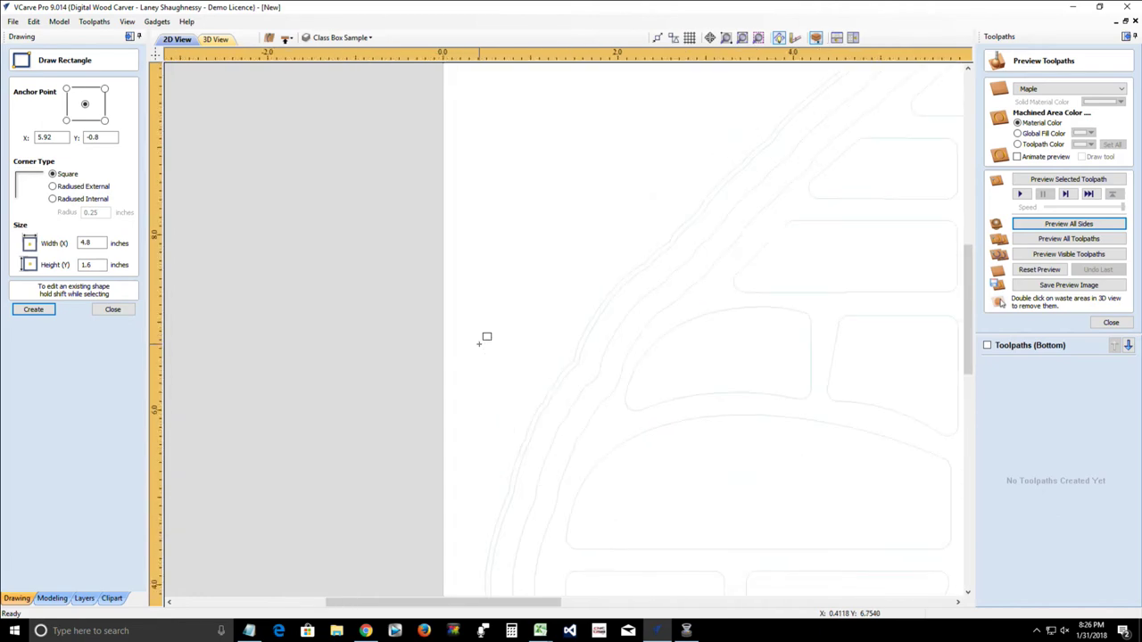
left_click_drag(480, 344, 490, 354)
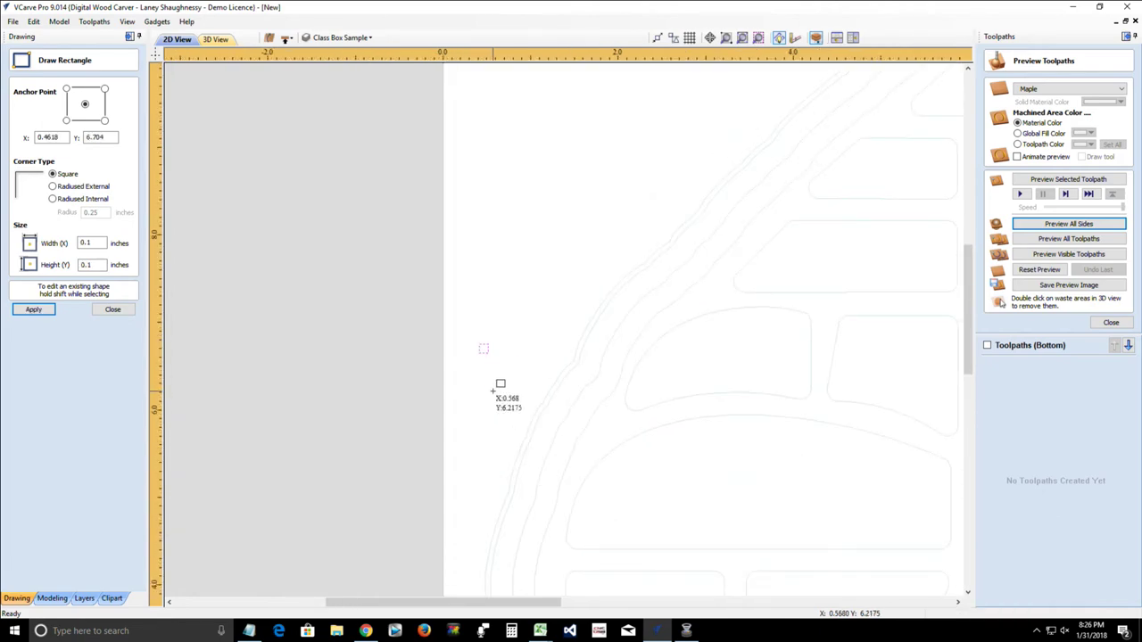
left_click(112, 309)
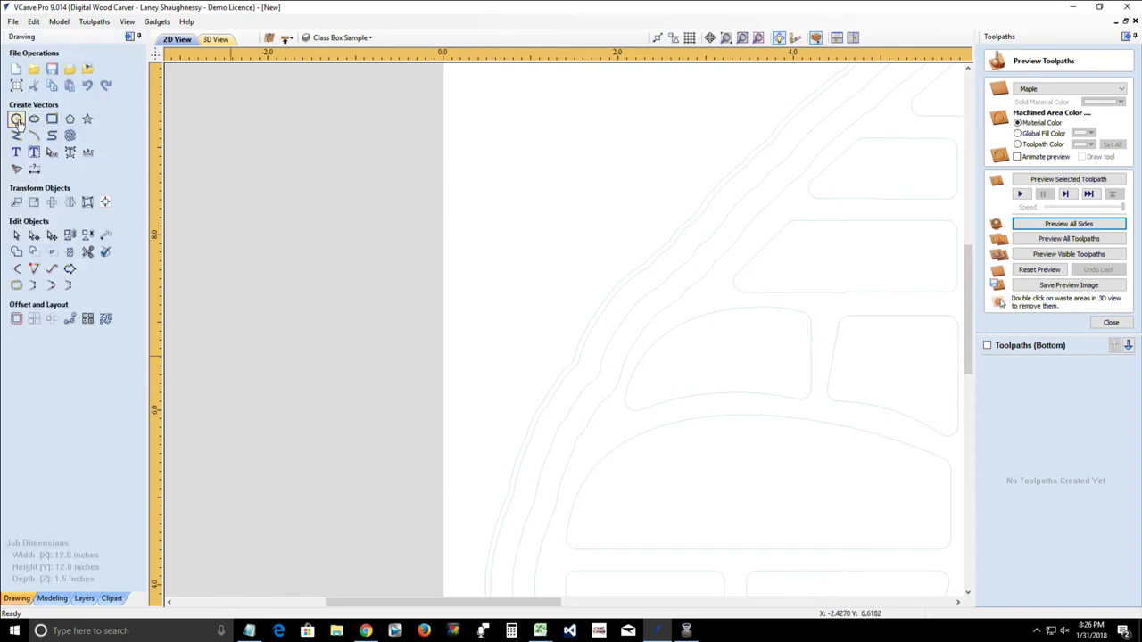
left_click(16, 119)
left_click(463, 387)
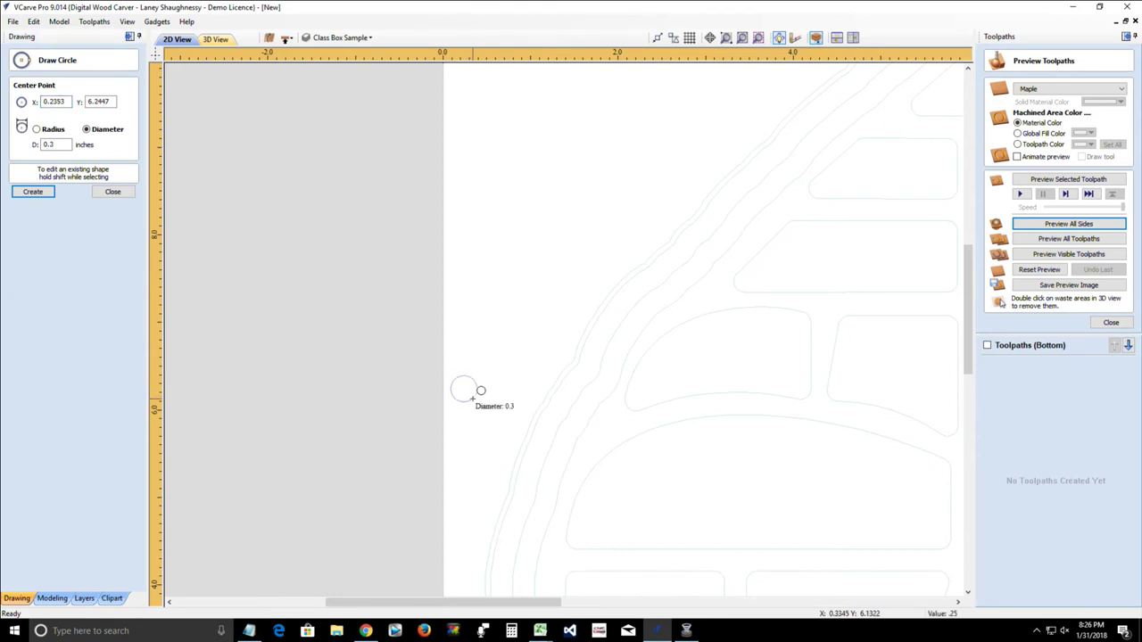
key("Return")
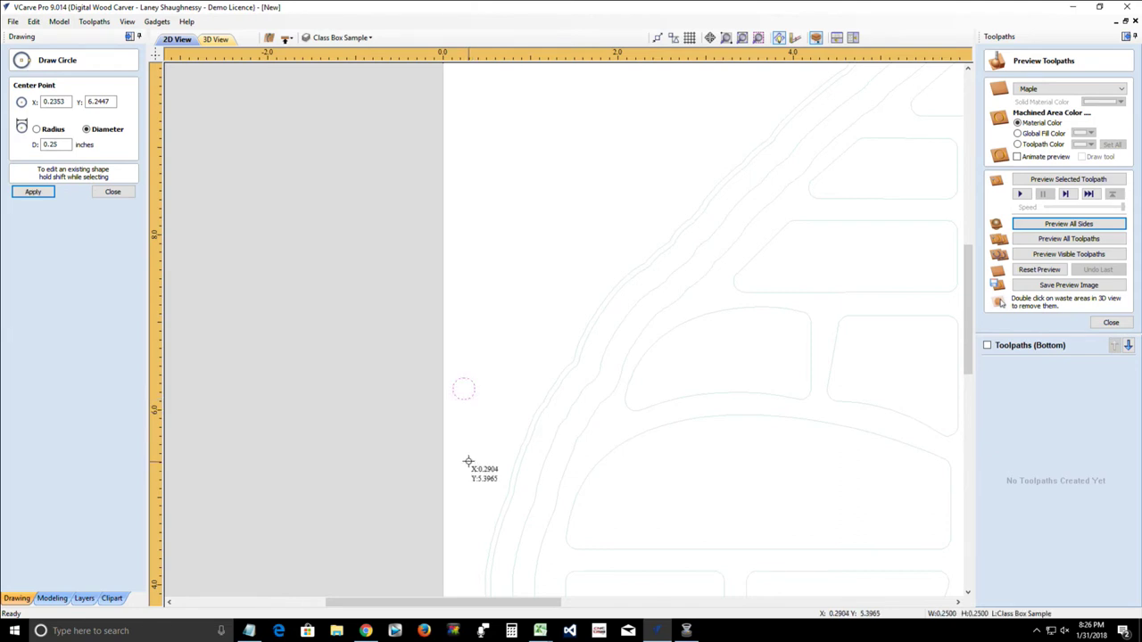
scroll(467, 455, "down", 1)
left_click(112, 191)
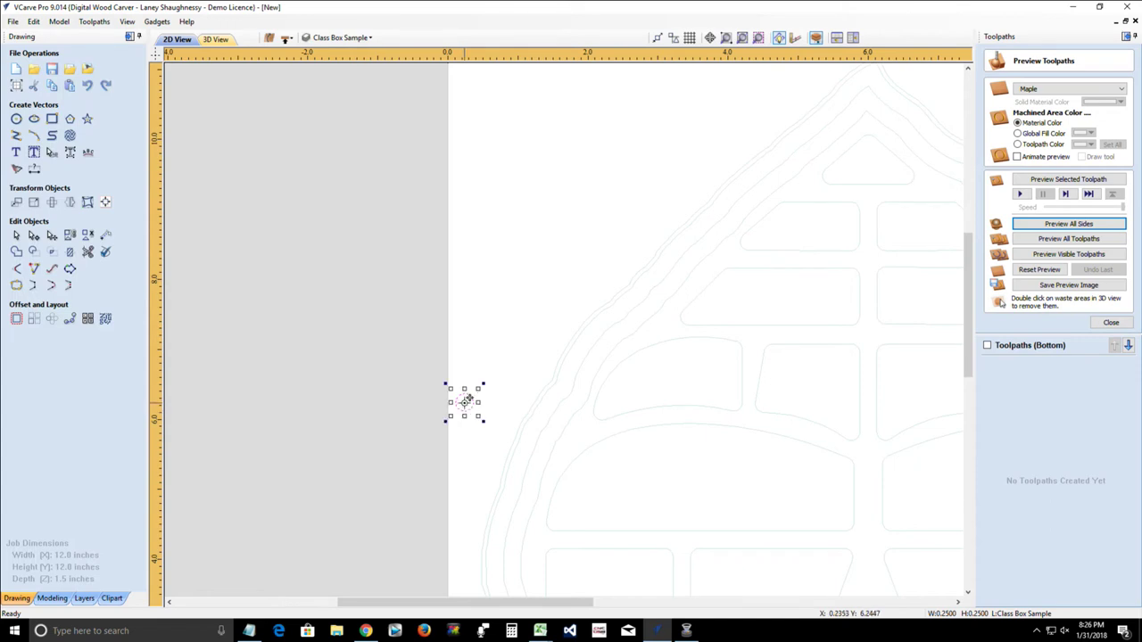
left_click_drag(464, 403, 482, 402)
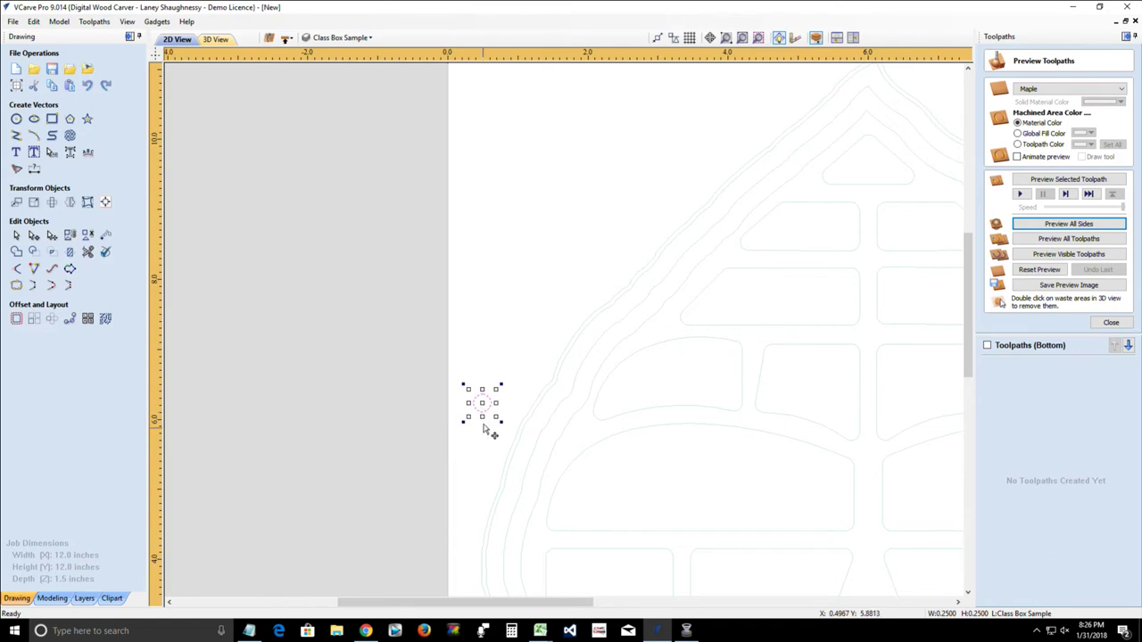
scroll(486, 431, "down", 4)
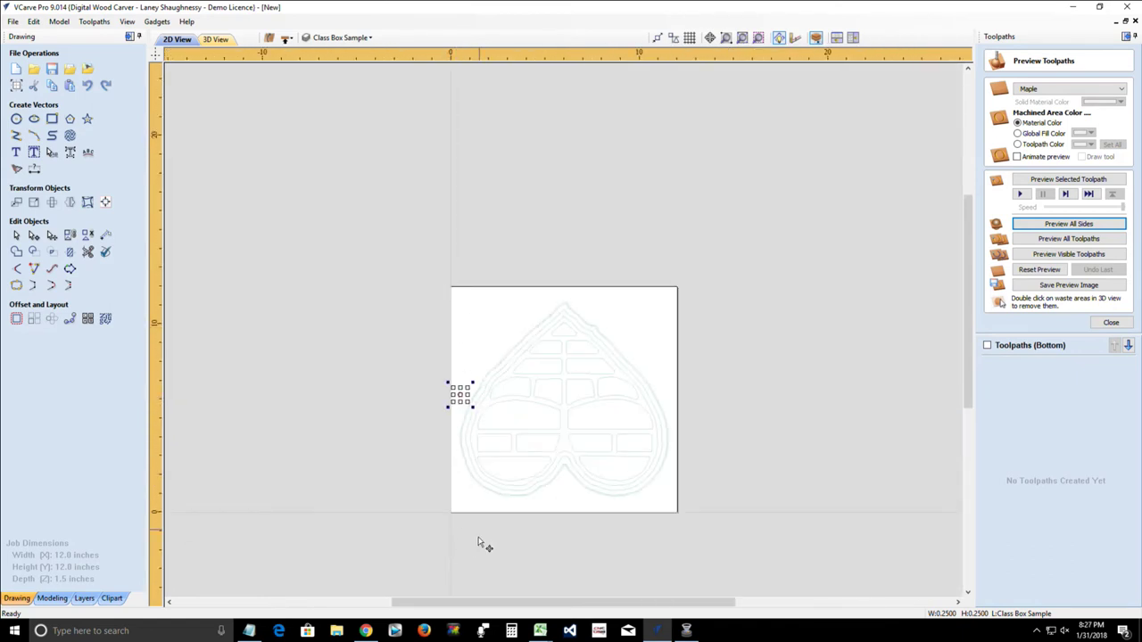
Step: Align the small pin-hole circle to the material using the Alignment Tools
left_click(105, 201)
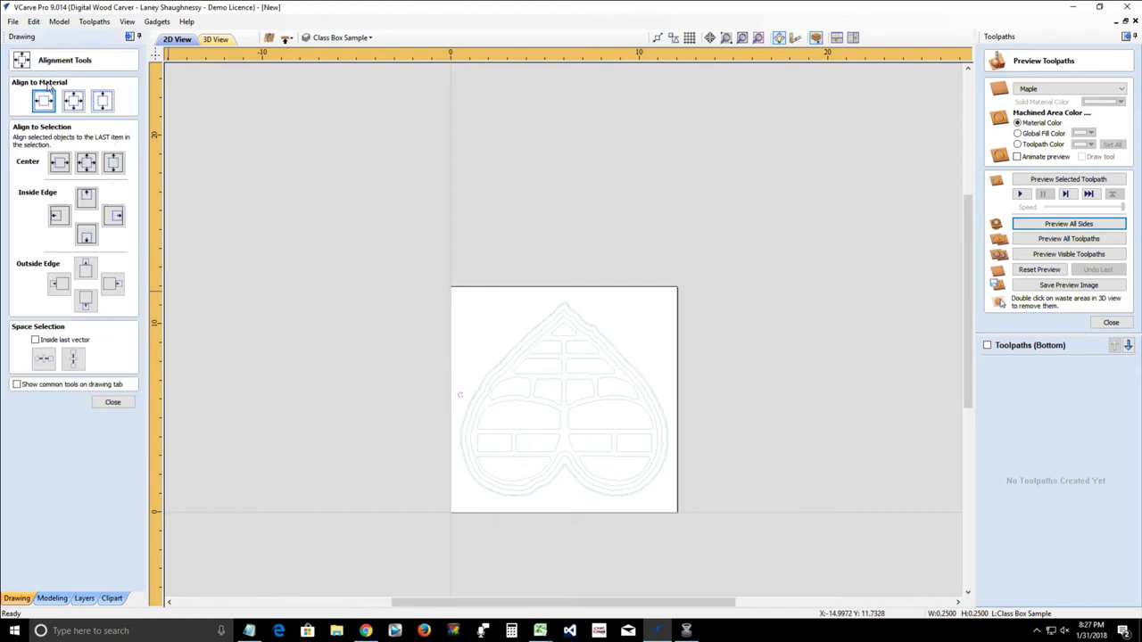
left_click(104, 102)
scroll(453, 406, "up", 5)
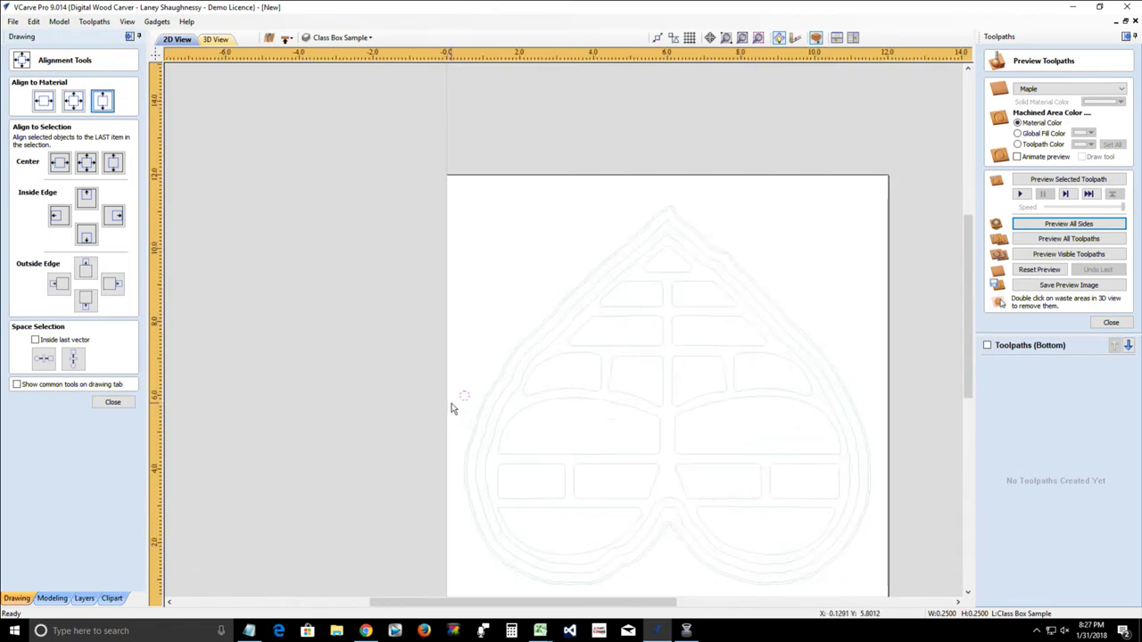
scroll(471, 419, "down", 1)
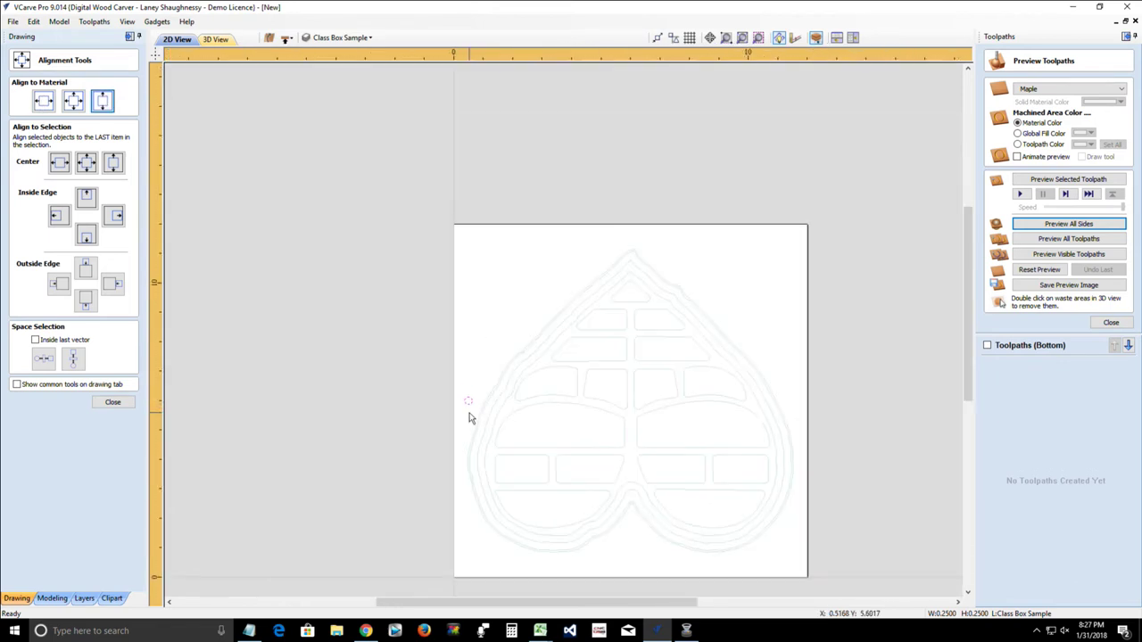
left_click(114, 403)
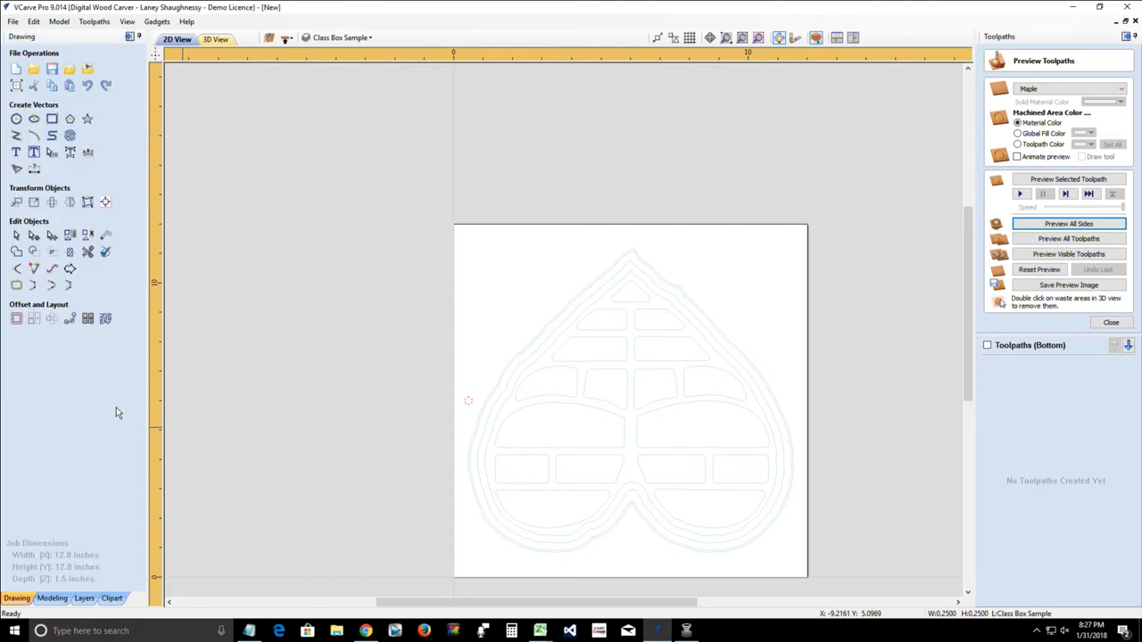
Step: Mirror a copy of the circle horizontally onto the sheet's right side
left_click(69, 202)
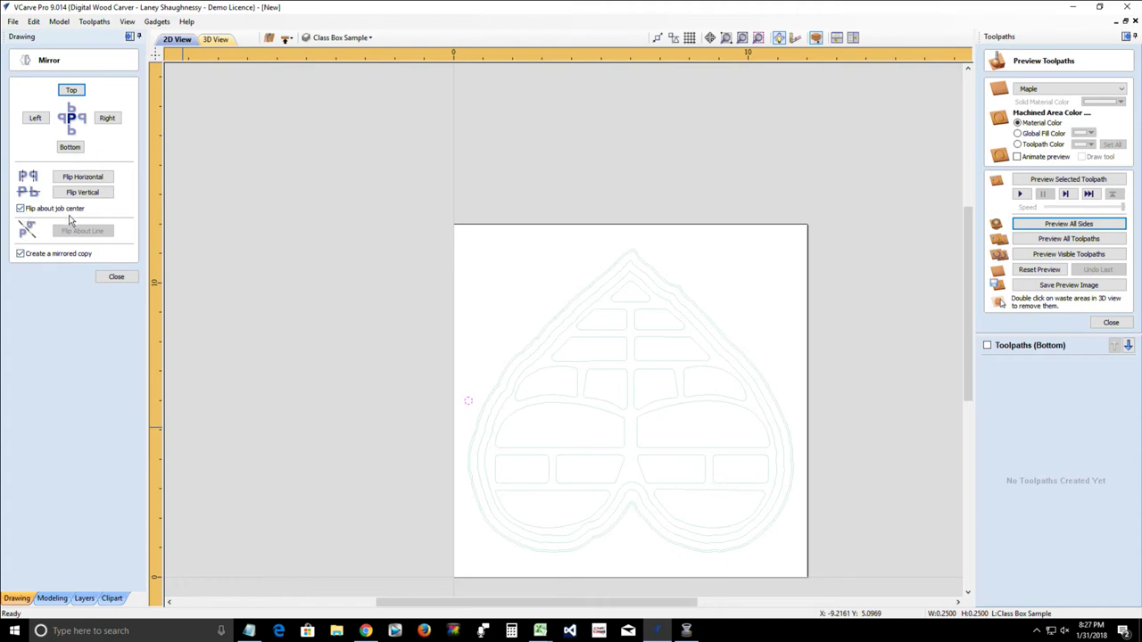
left_click(84, 183)
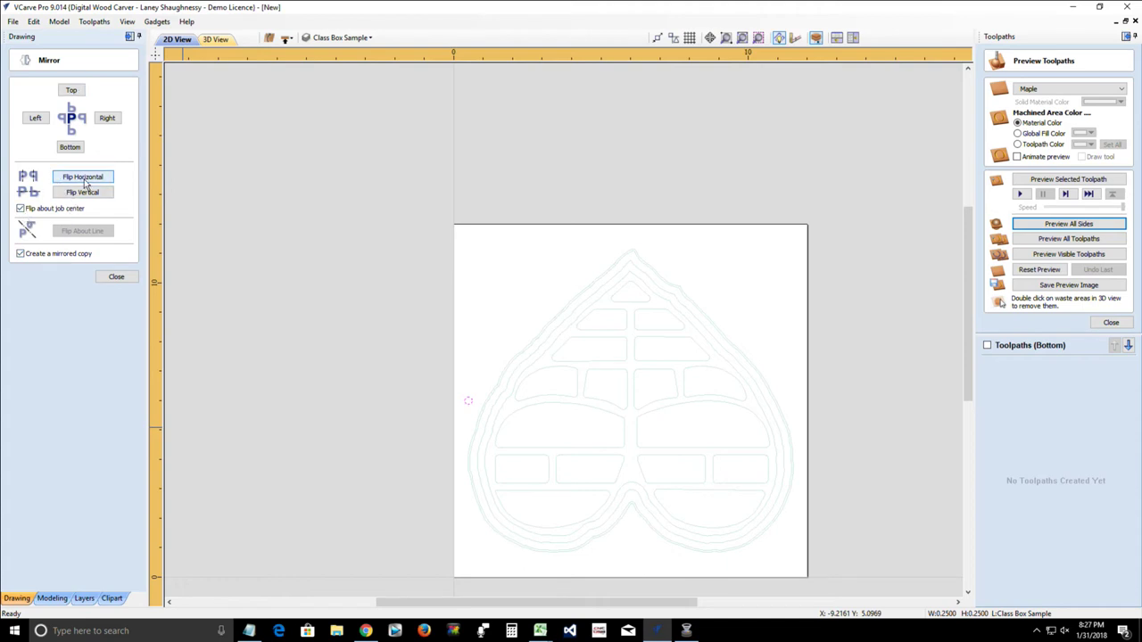
left_click(116, 276)
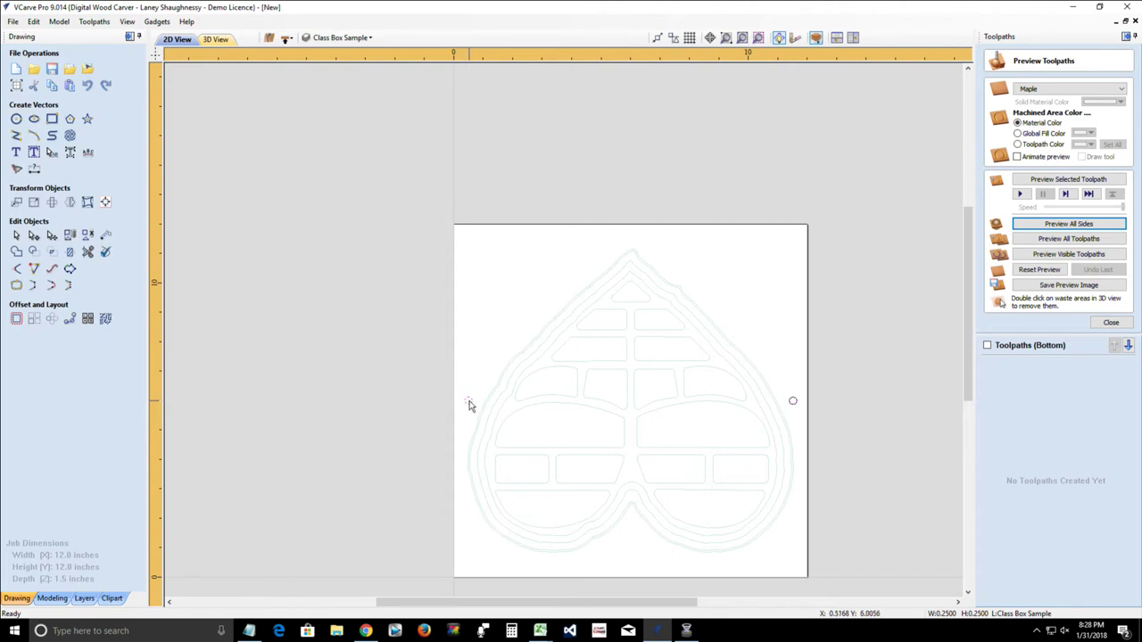
Step: Pick the Create Text tool under Create Vectors on the Drawing tab
left_click(17, 154)
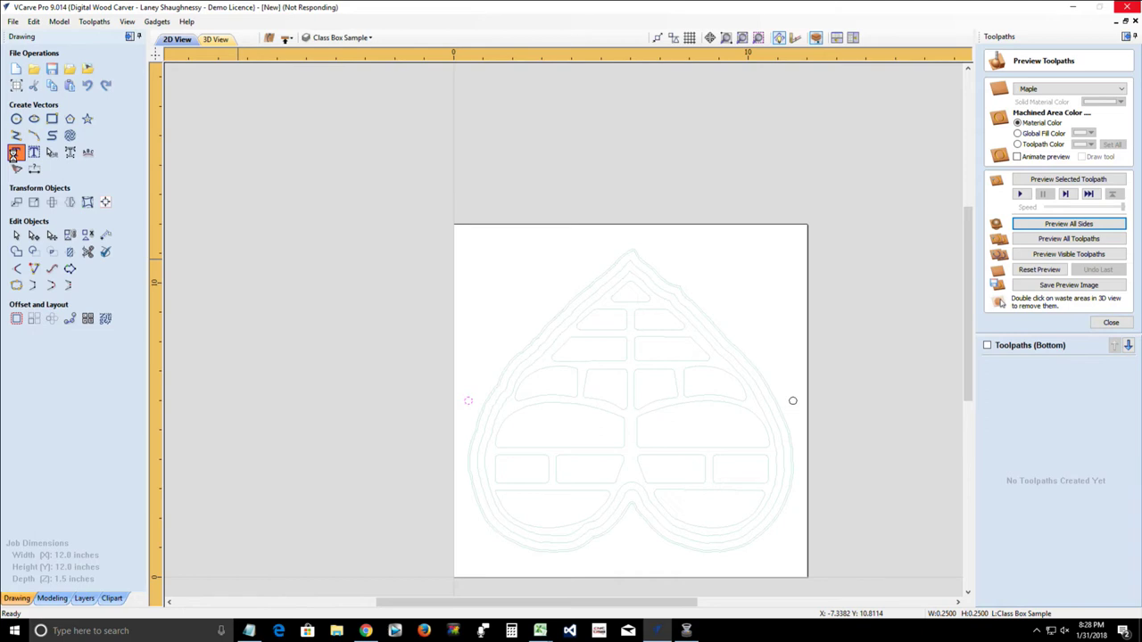
Step: Enter bold three-line text 'Forever My / Love / 2018' and apply it to the job
left_click(14, 154)
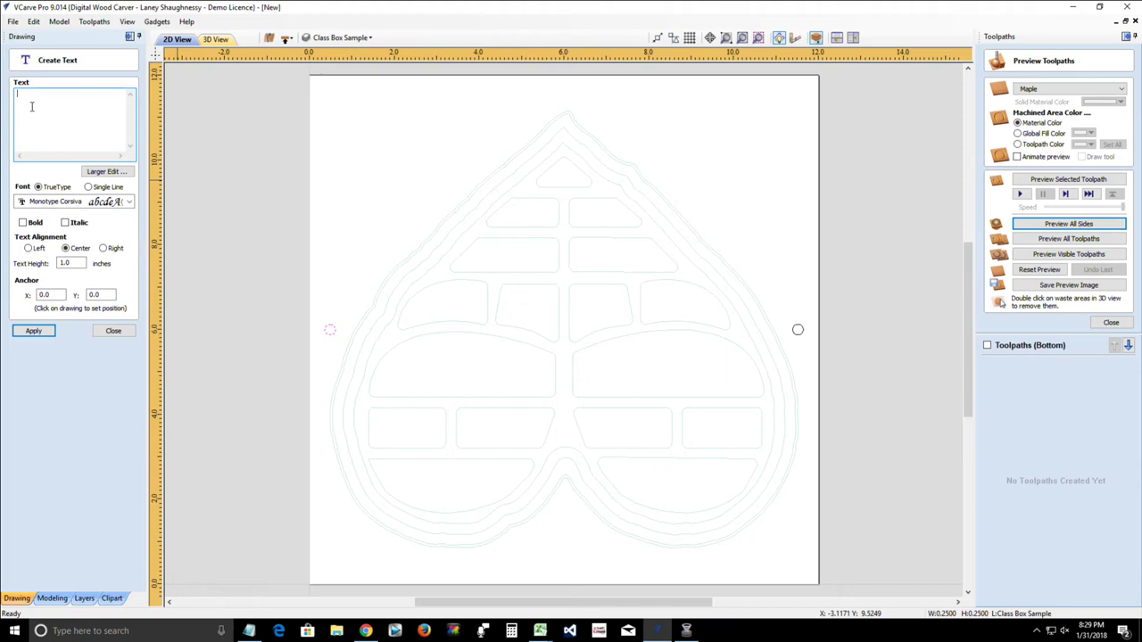
type("ove")
key("BackSpace")
key("BackSpace")
type("Forever My")
key("Return")
type("Love")
key("Return")
type("2018")
left_click(30, 225)
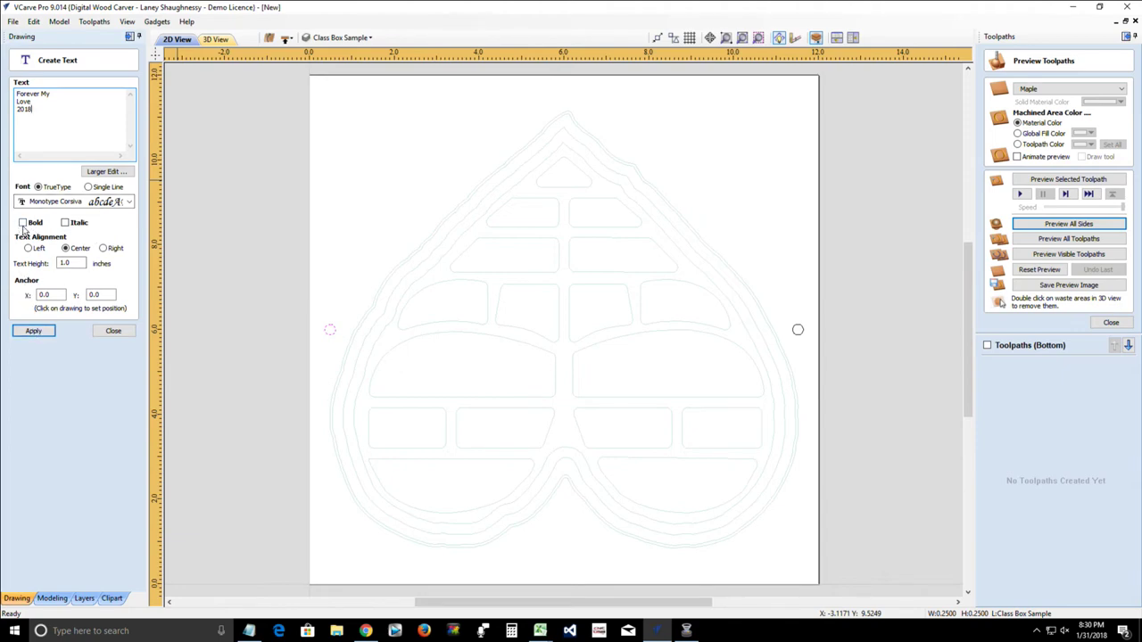
left_click(34, 330)
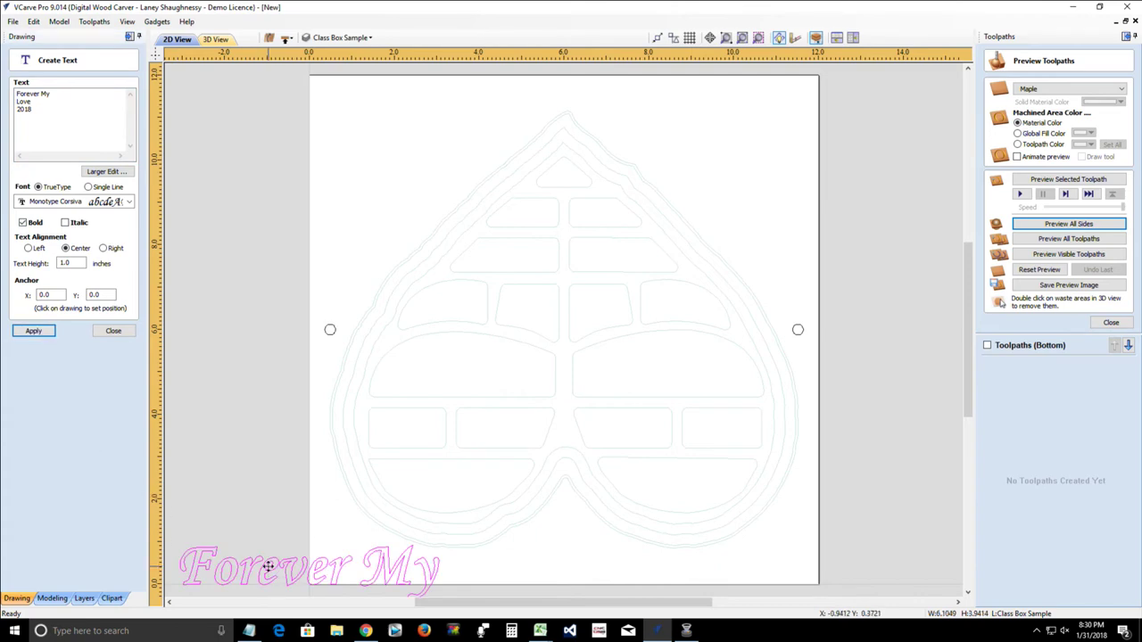
Step: Drag the text into the heart's centre and select its first lines for replacement
left_click_drag(268, 569, 520, 295)
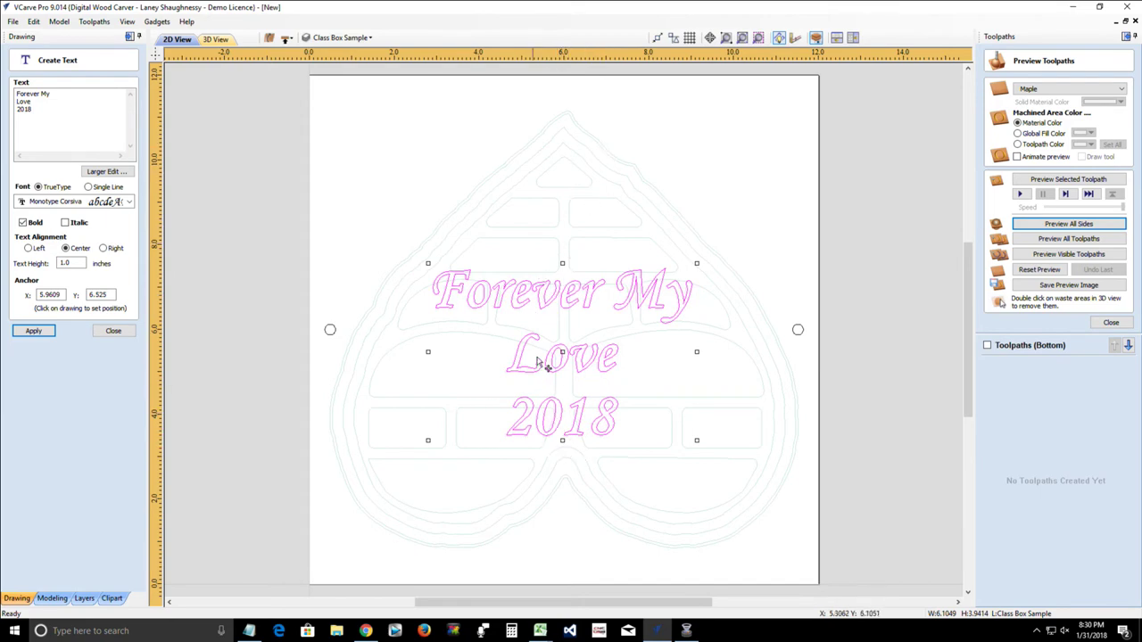
scroll(553, 453, "up", 1)
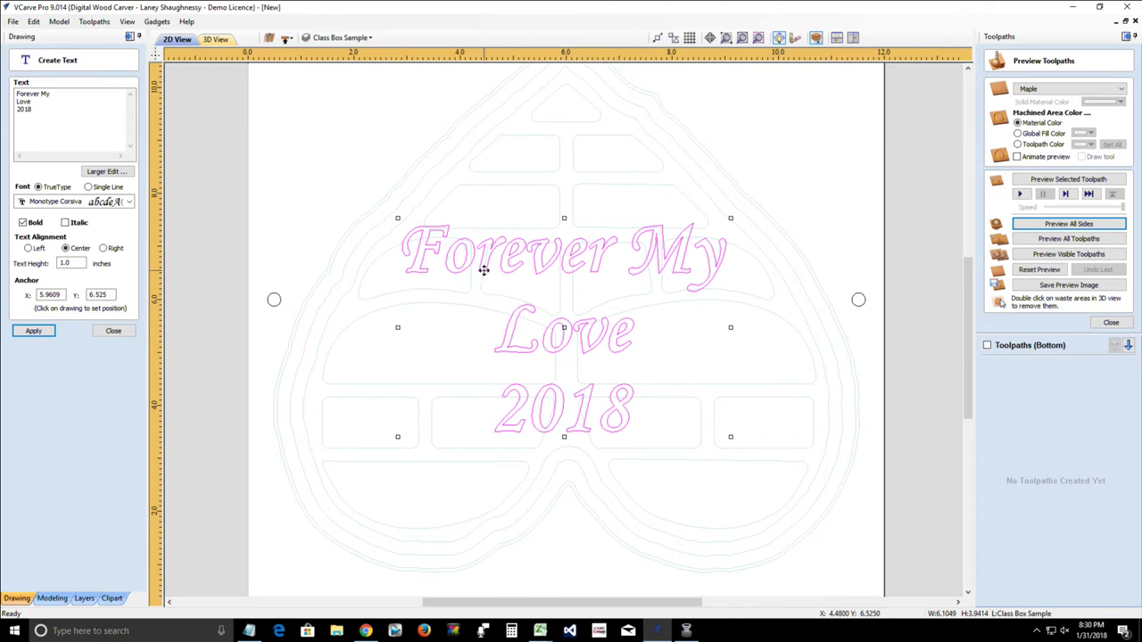
mouse_move(63, 93)
left_mouse_down()
mouse_move(16, 99)
mouse_move(65, 101)
left_mouse_up()
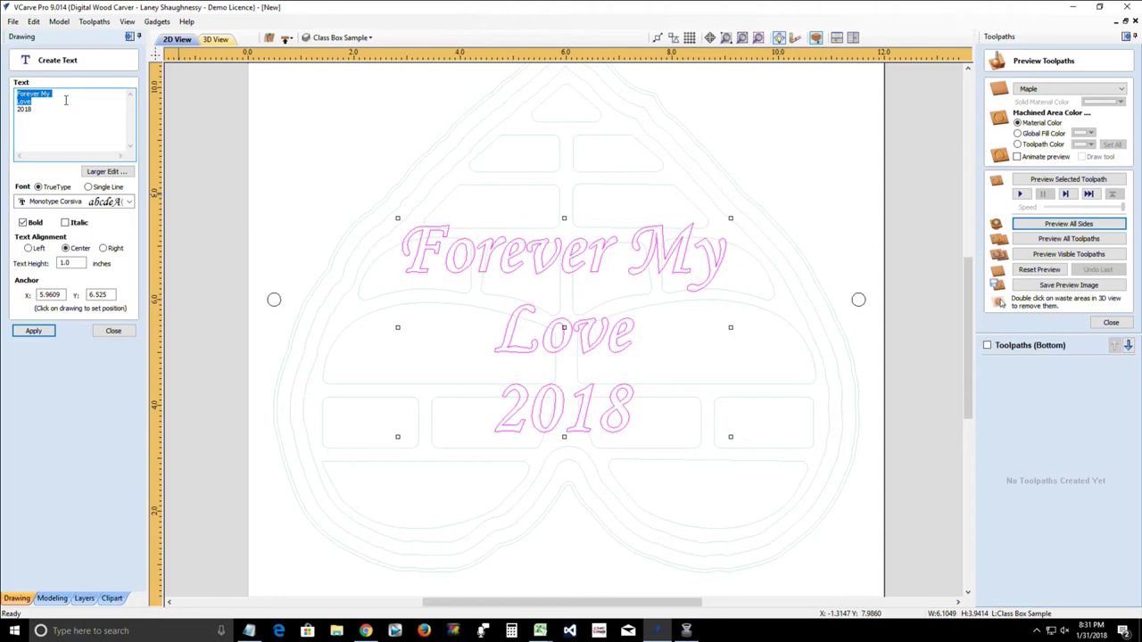
Step: Replace the wording with 'Always / Daddy's Girl / I Love / You' and apply it
type("Always")
key("Return")
type("Daddy's Girl")
key("Return")
type("I Love")
key("Return")
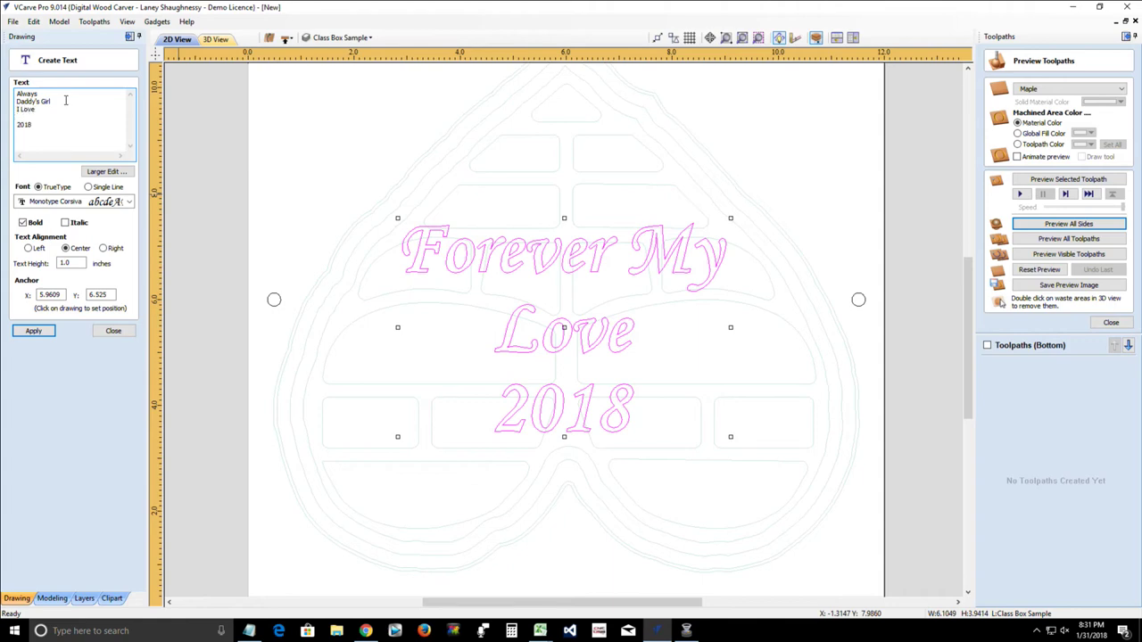
type("You")
left_click(33, 331)
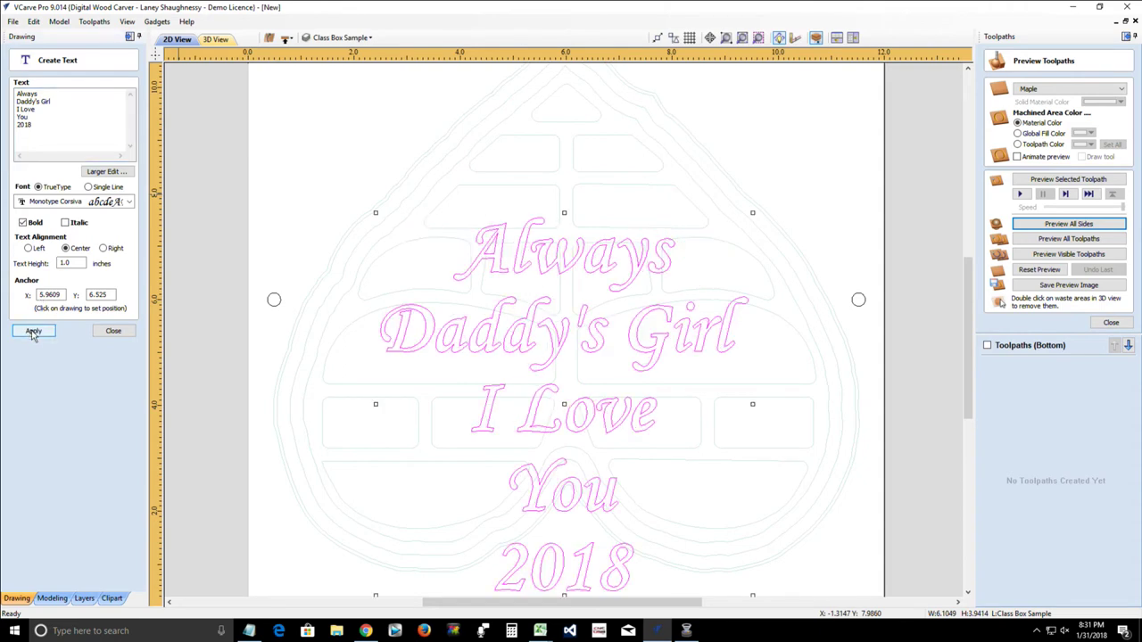
Step: Nudge the text block slightly right and close the text form
scroll(524, 395, "down", 3)
scroll(526, 389, "up", 4)
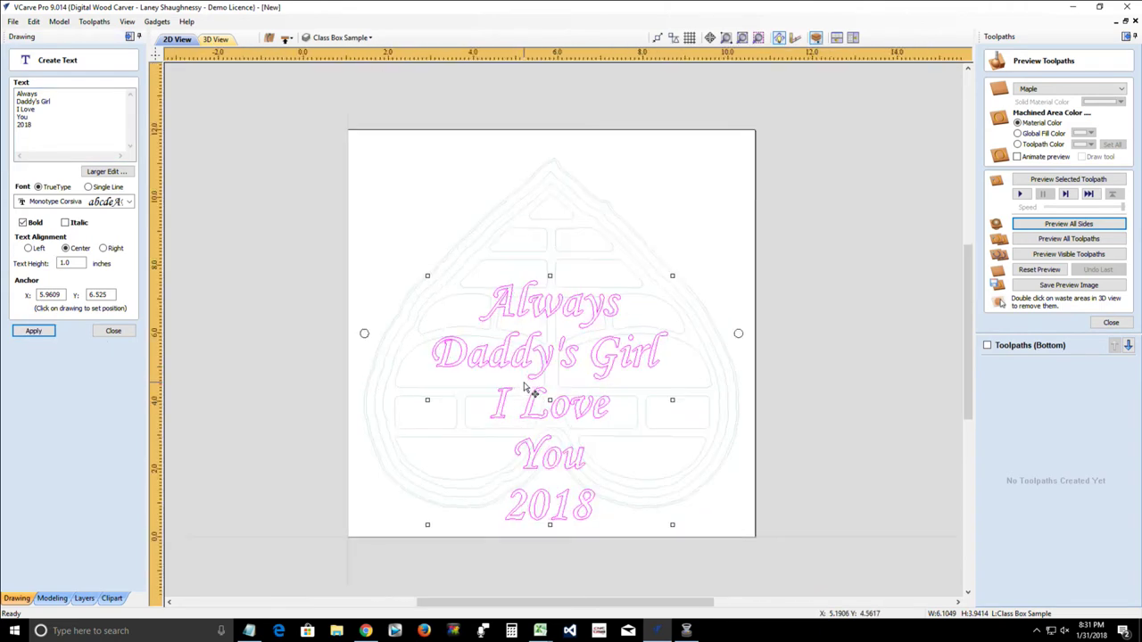
scroll(526, 390, "down", 1)
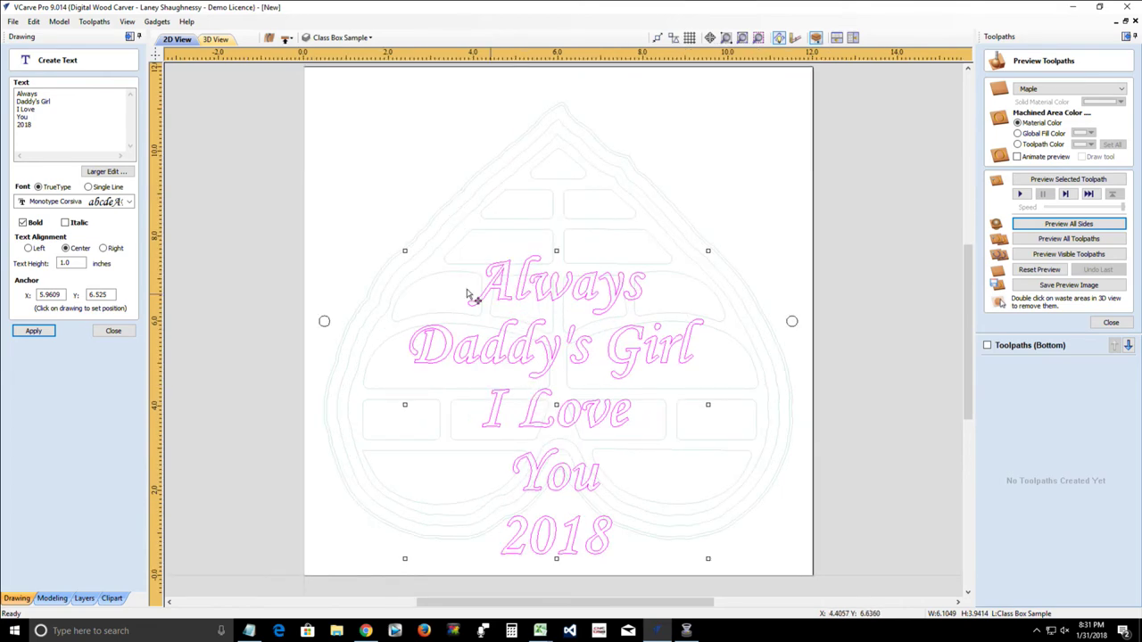
left_click(56, 140)
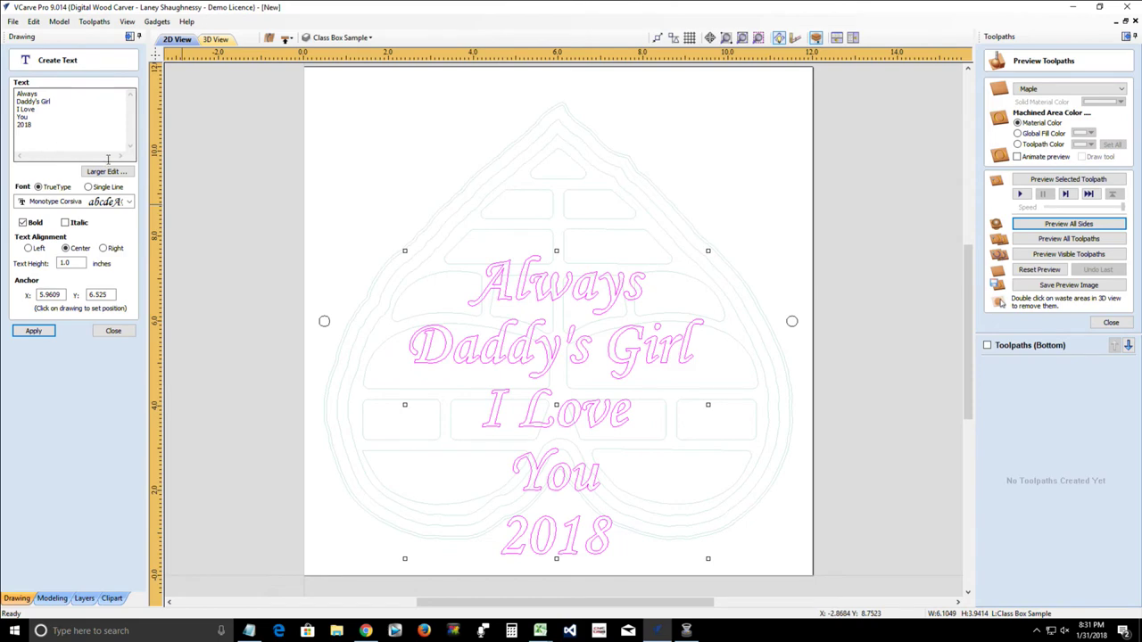
left_click_drag(552, 301, 558, 301)
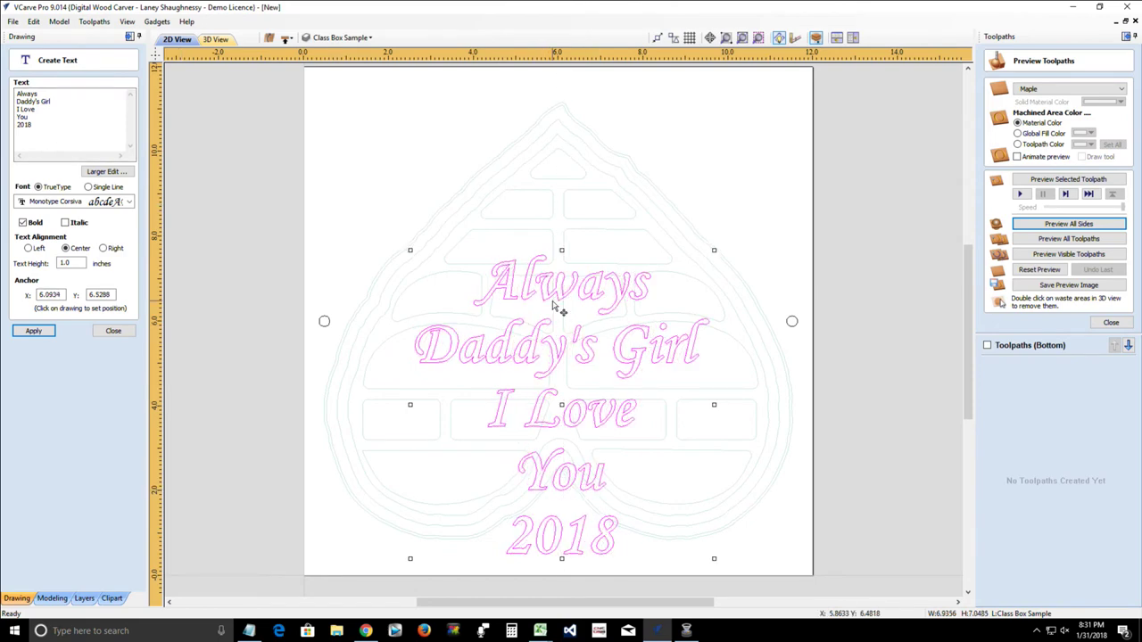
left_click(113, 331)
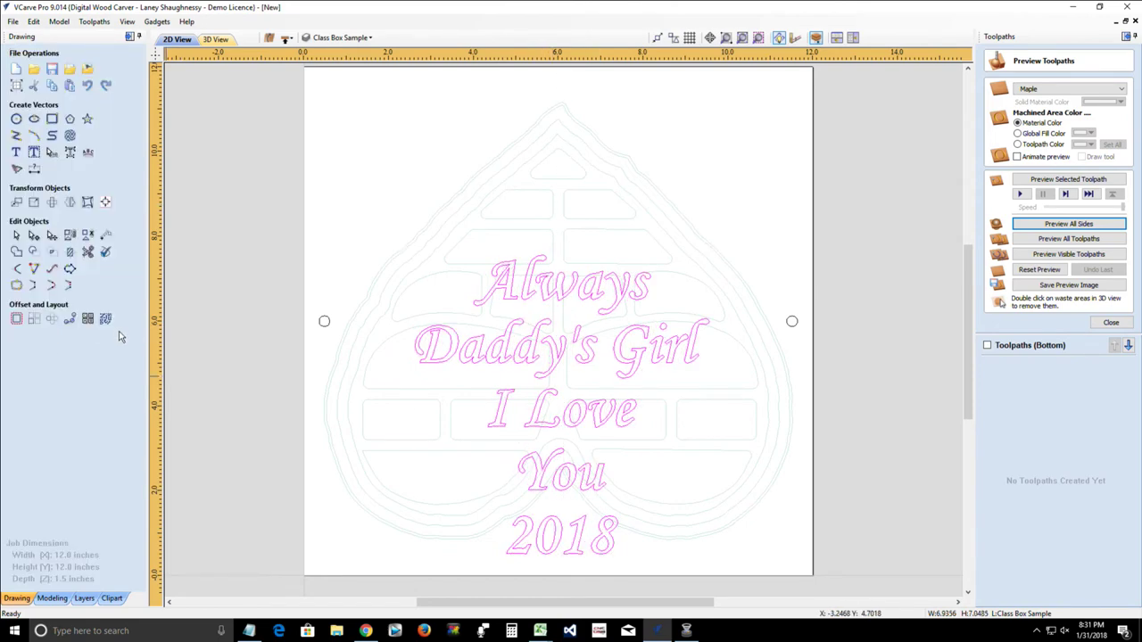
Step: Move the 'Daddy's Girl' line above 'Always' in the heart text
left_click(544, 297)
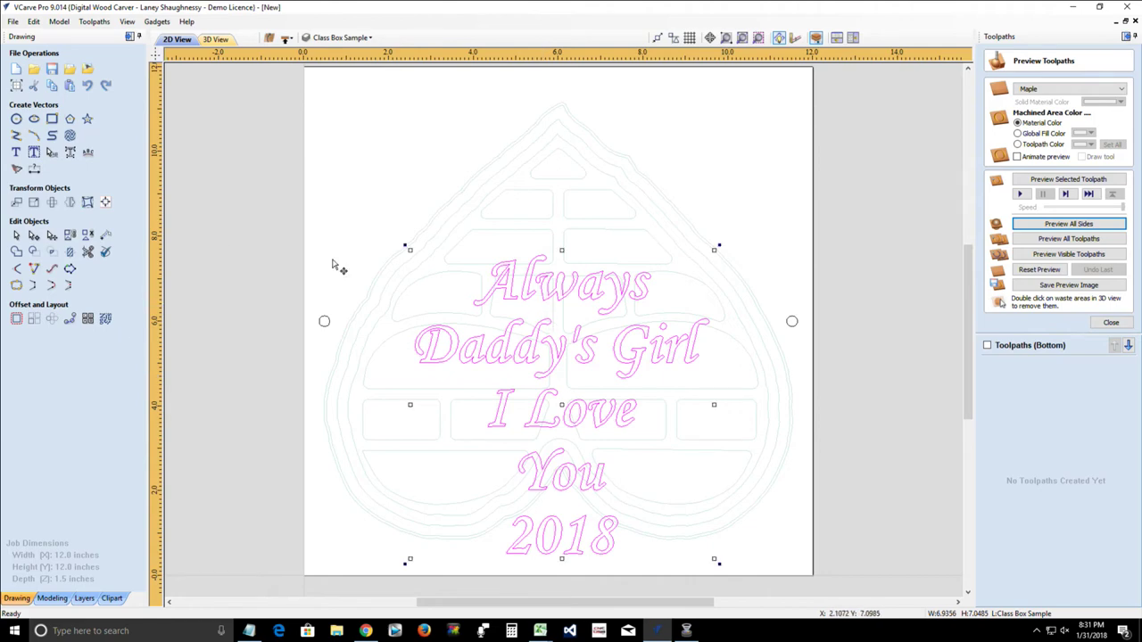
left_click(15, 153)
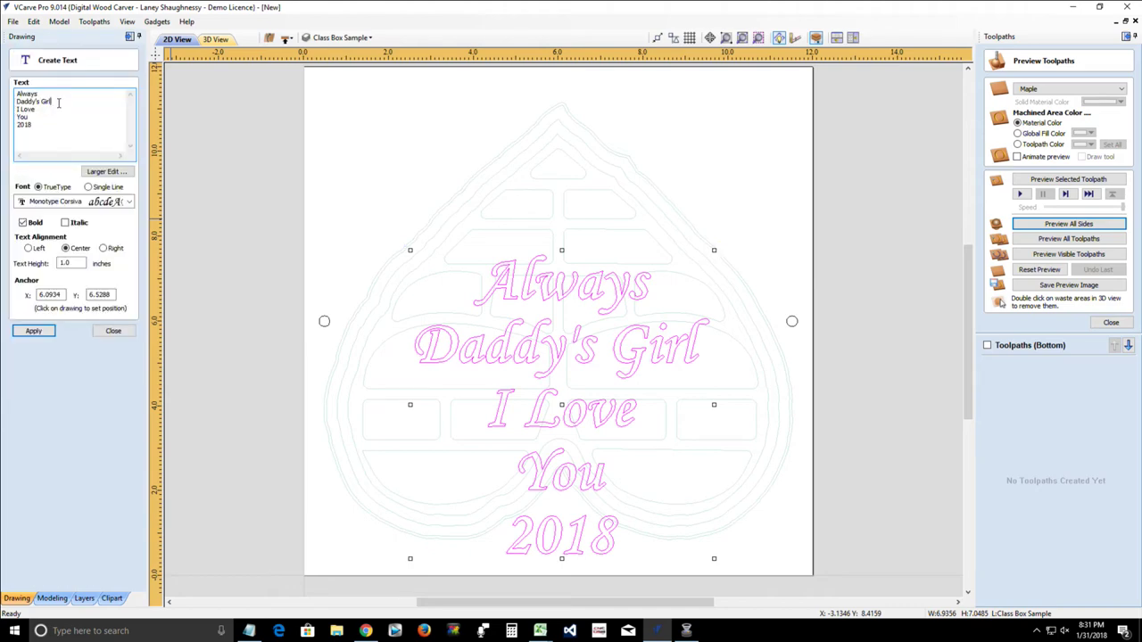
left_click_drag(50, 102, 17, 100)
right_click(19, 99)
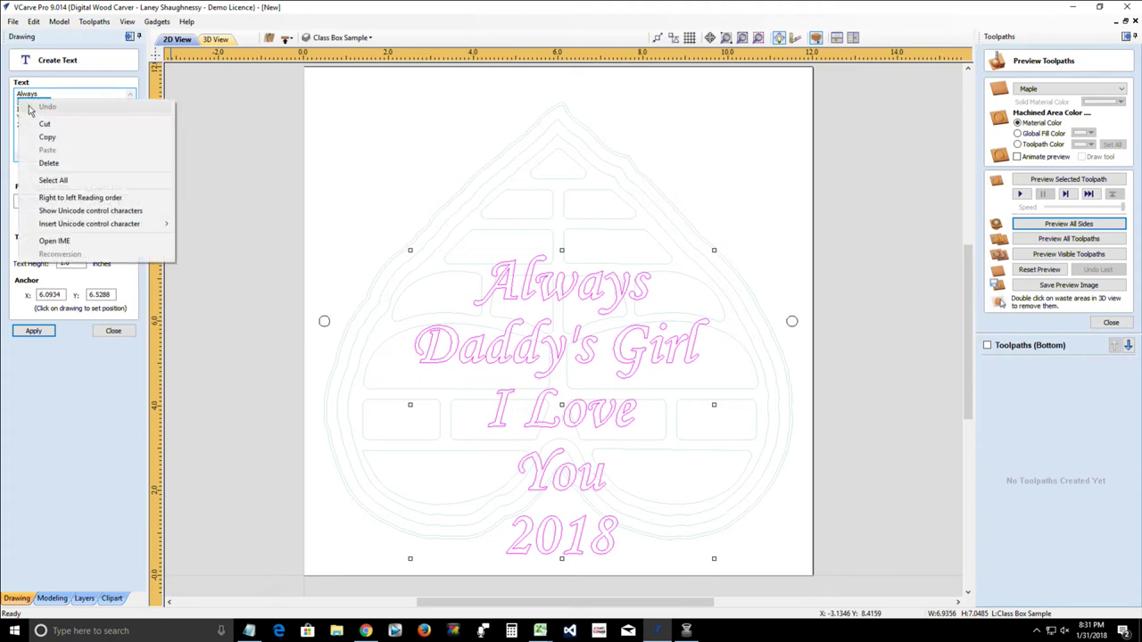
left_click(37, 119)
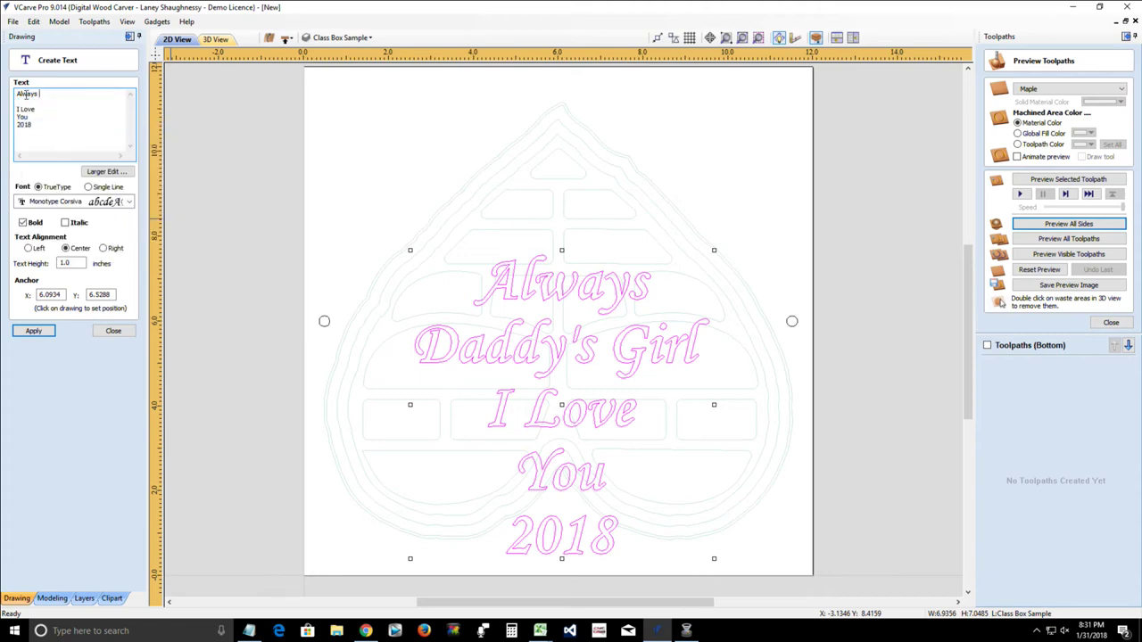
left_click(18, 94)
right_click(18, 94)
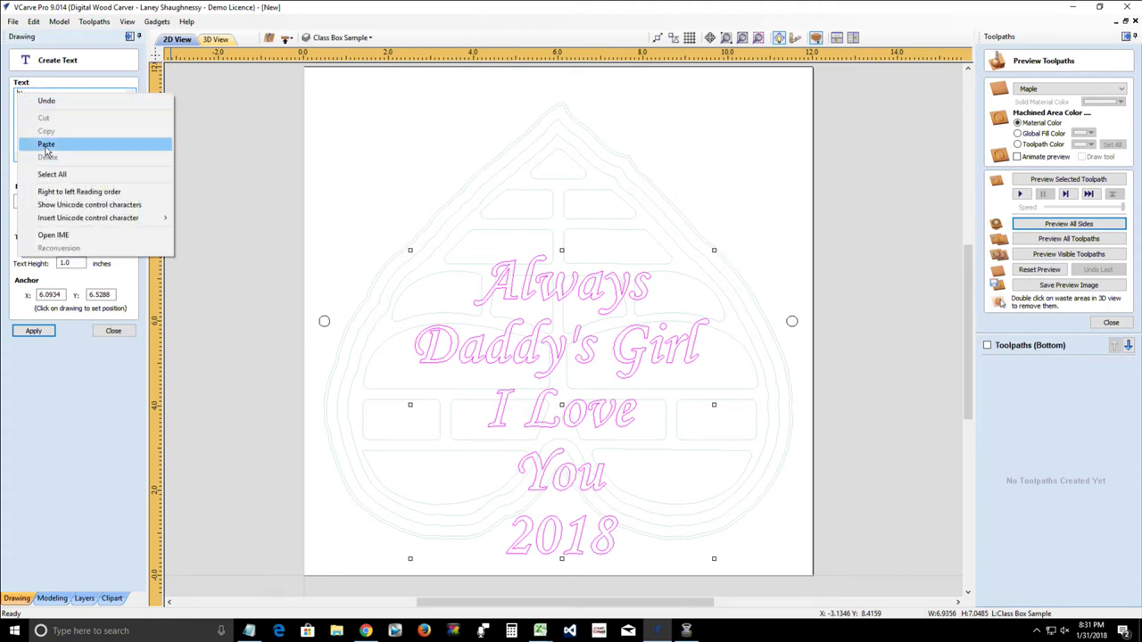
left_click(40, 143)
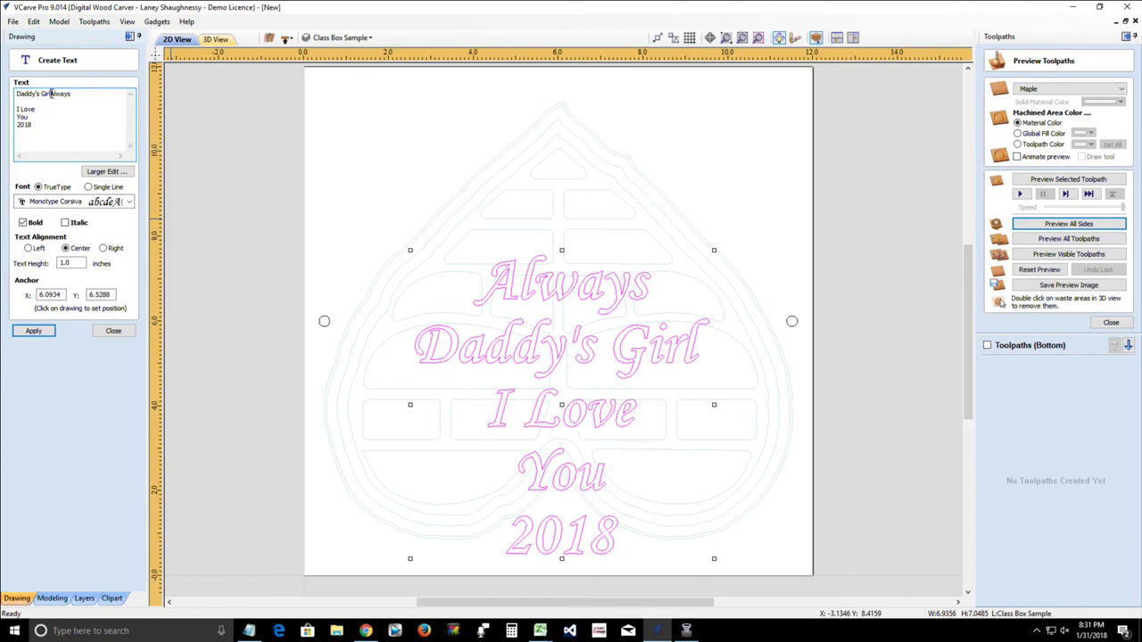
key("Return")
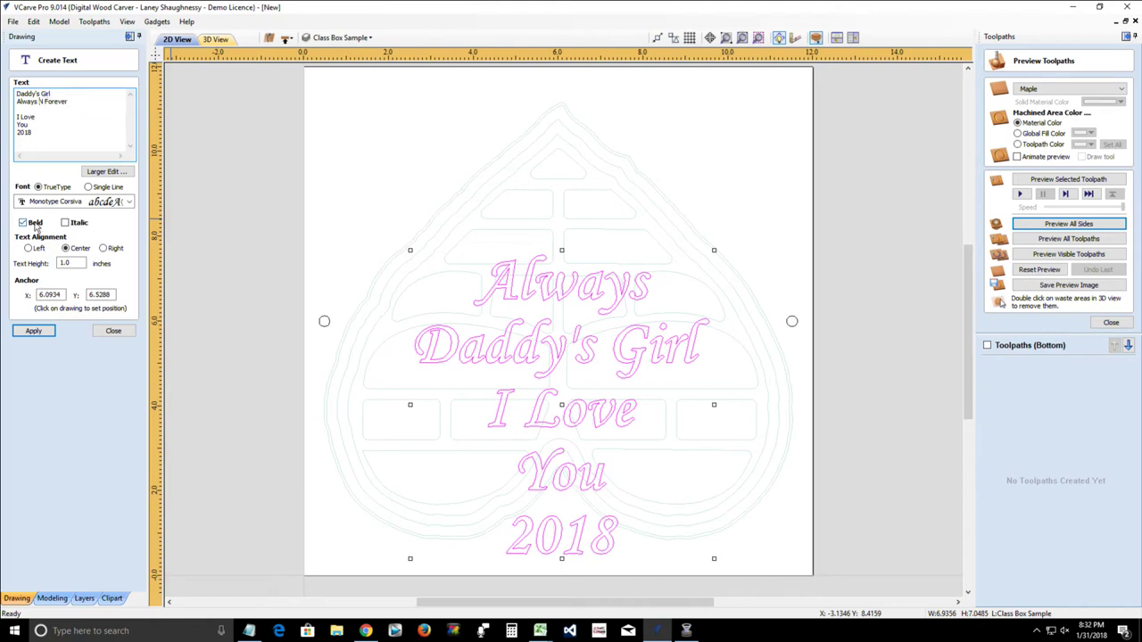
Step: Edit the second line to 'Always ~ N~ Forever', delete the blank line, and apply
type("'")
key("BackSpace")
type("' '")
key("BackSpace")
left_click(51, 104)
type("o")
key("Delete")
type("~")
left_click(45, 102)
key("BackSpace")
left_click(44, 108)
key("Delete")
left_click(33, 330)
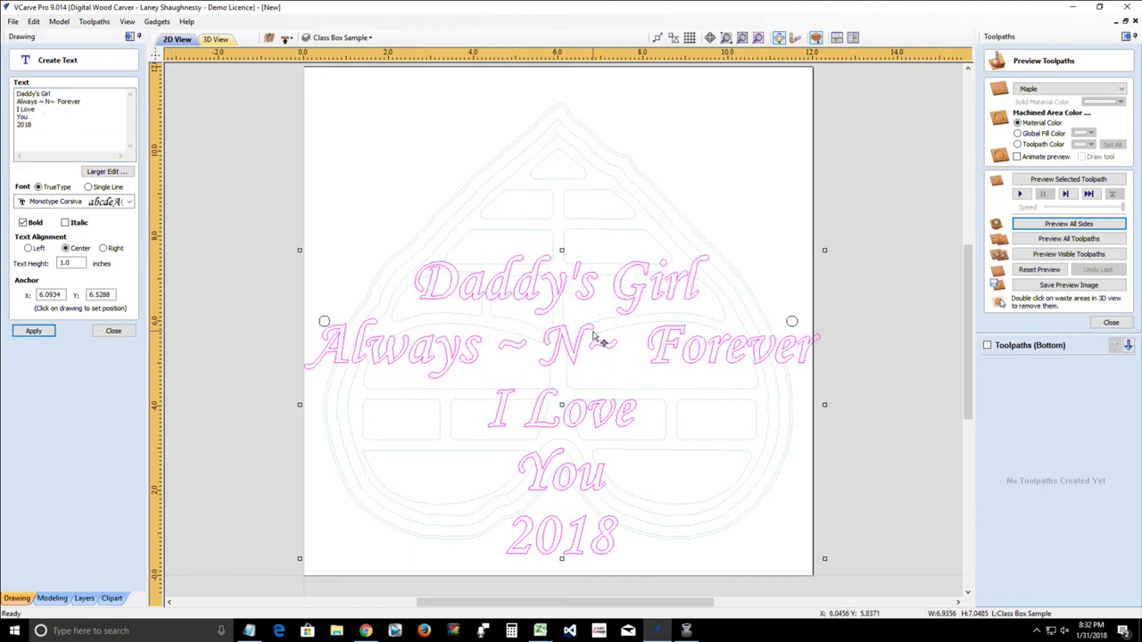
Step: Set the text height to 0.75 inches, apply, and close the text form
double_click(66, 263)
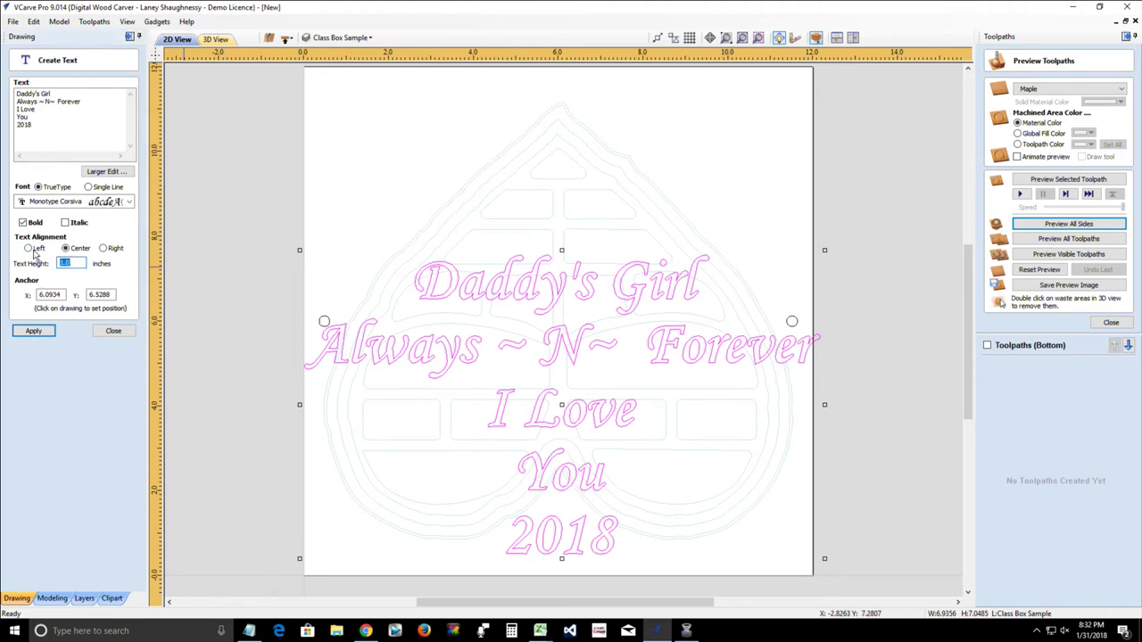
type(".75")
left_click(33, 331)
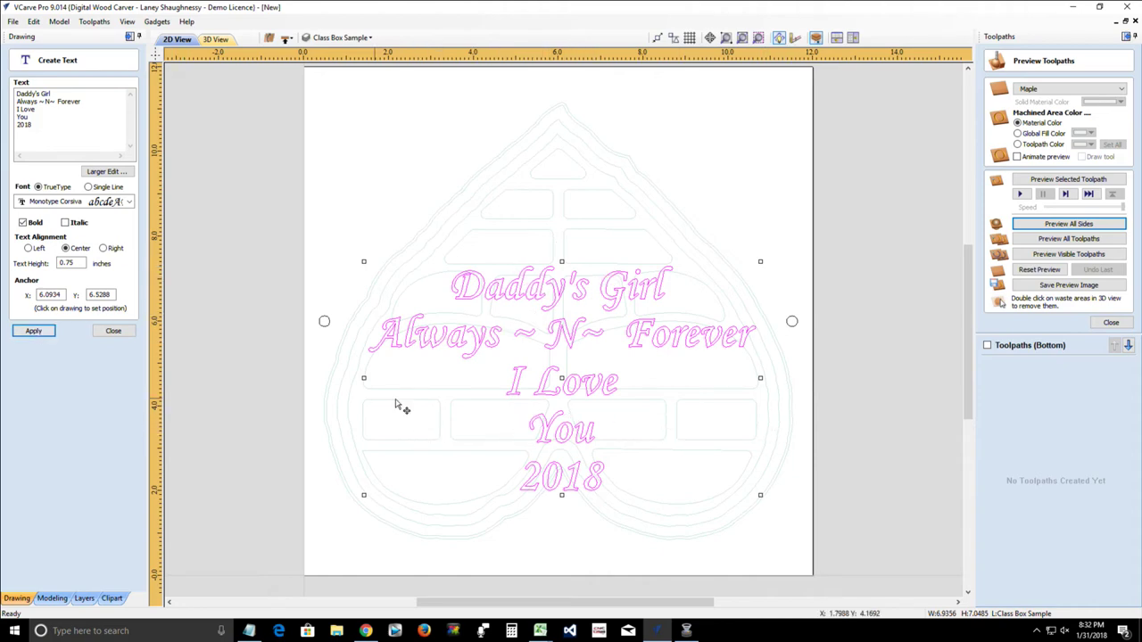
left_click(113, 332)
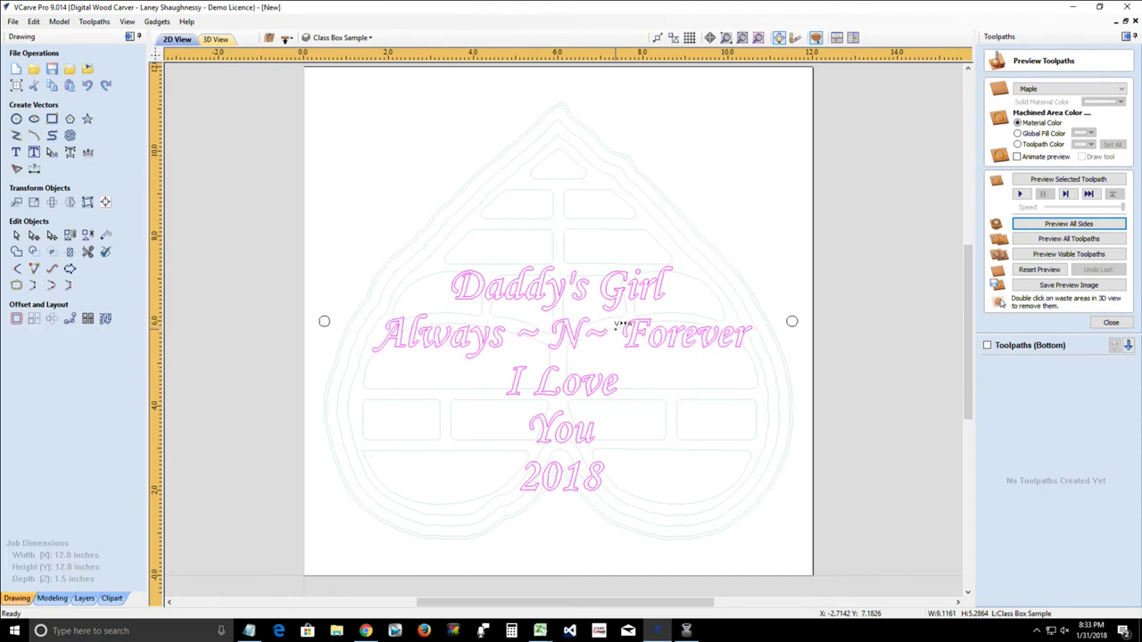
Step: Widen the gap before 'Forever' and centre the text block on the material
left_click_drag(617, 324, 618, 324)
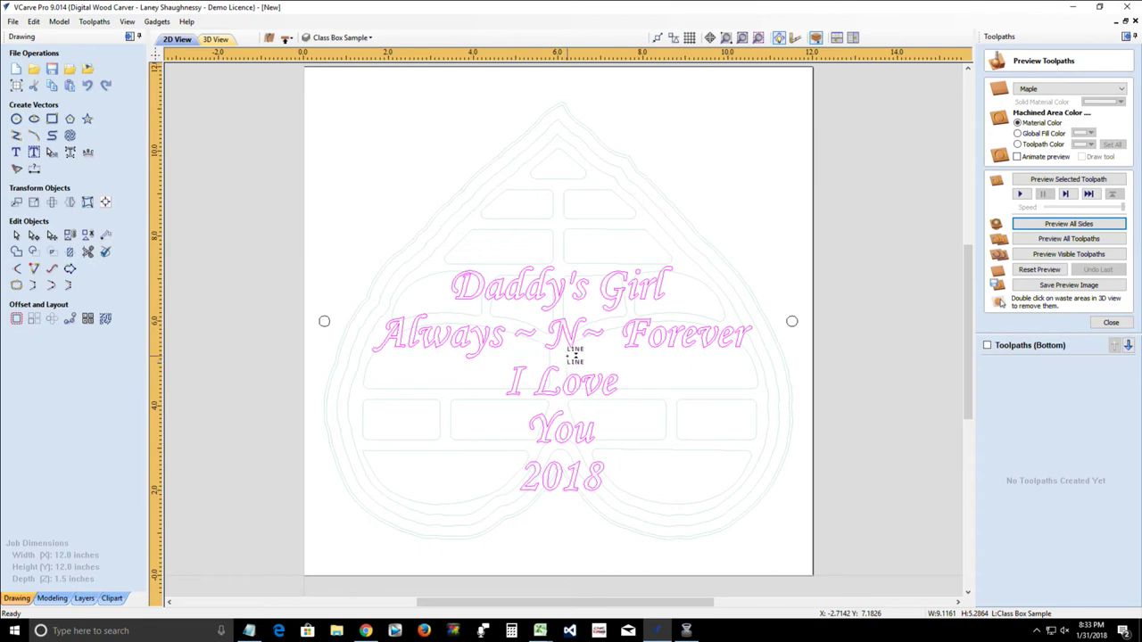
left_click(105, 203)
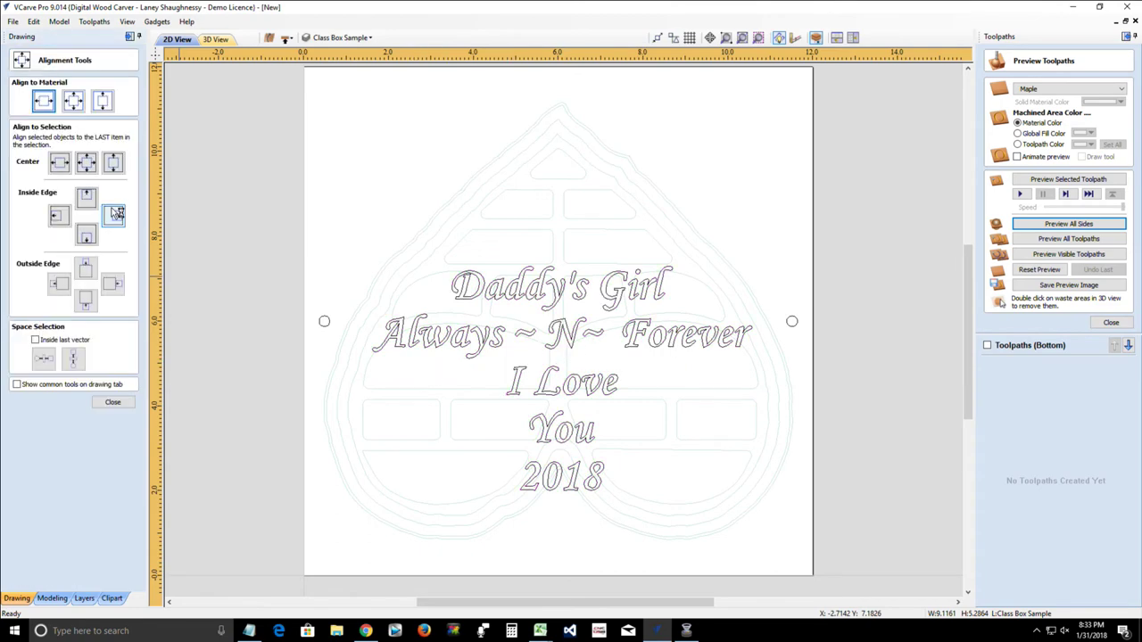
left_click(74, 104)
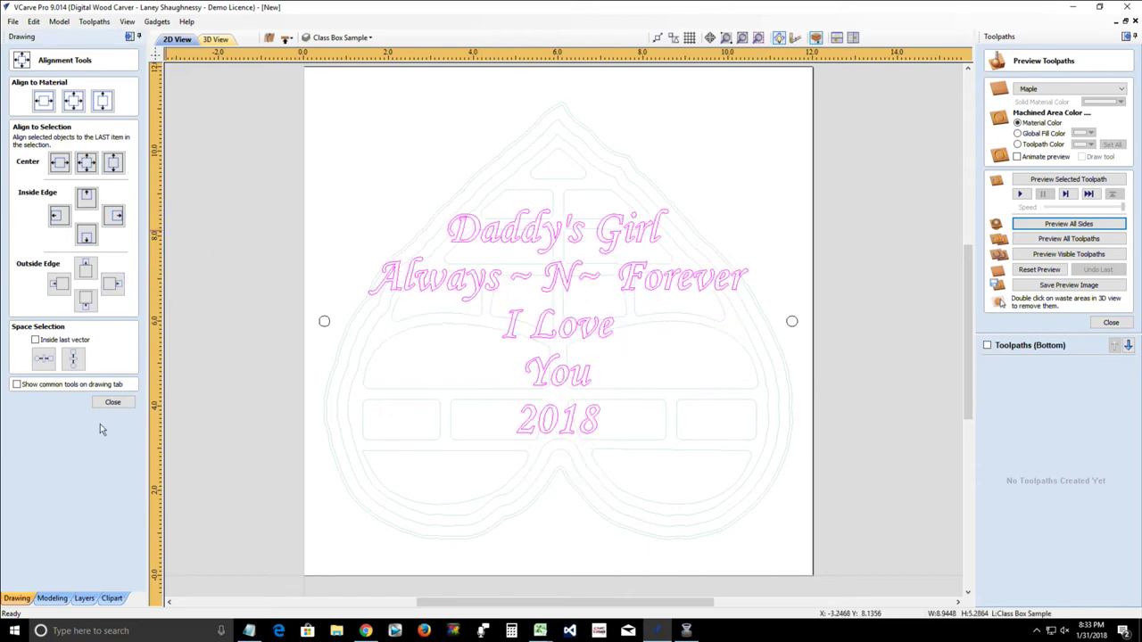
left_click(113, 404)
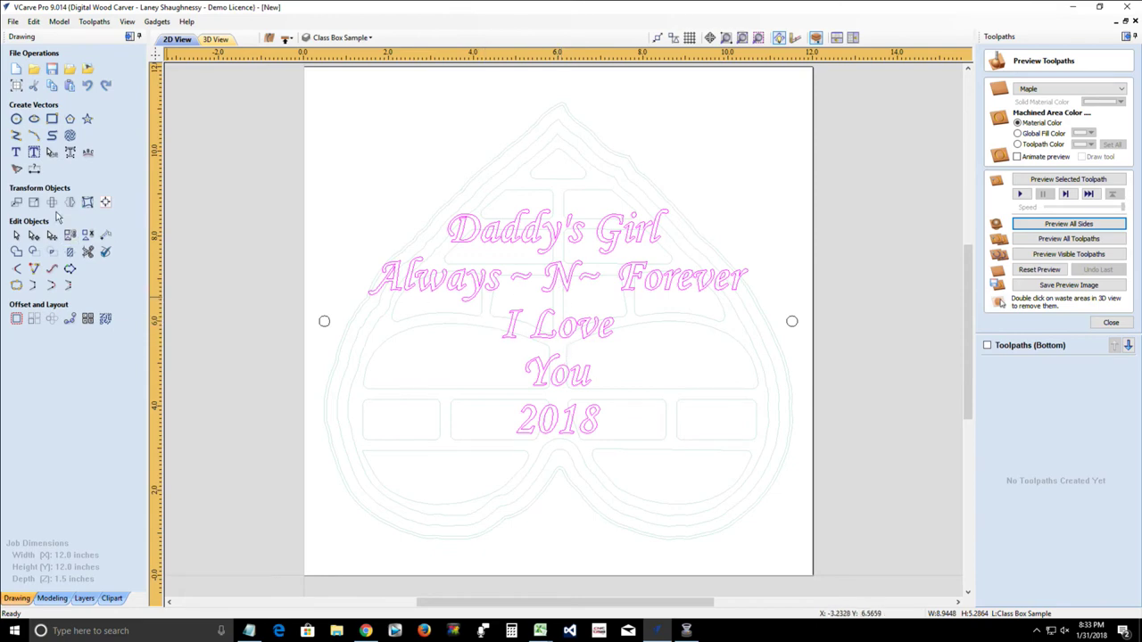
Step: Flip the text block vertically without a mirrored copy, then close the toolpath preview
left_click(71, 203)
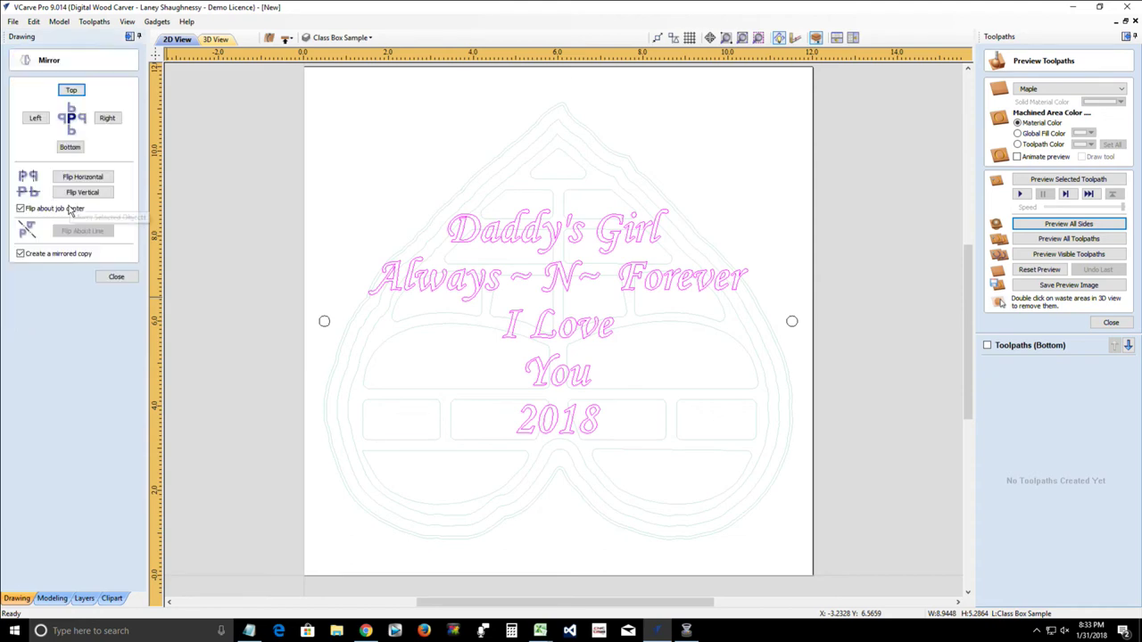
left_click(19, 255)
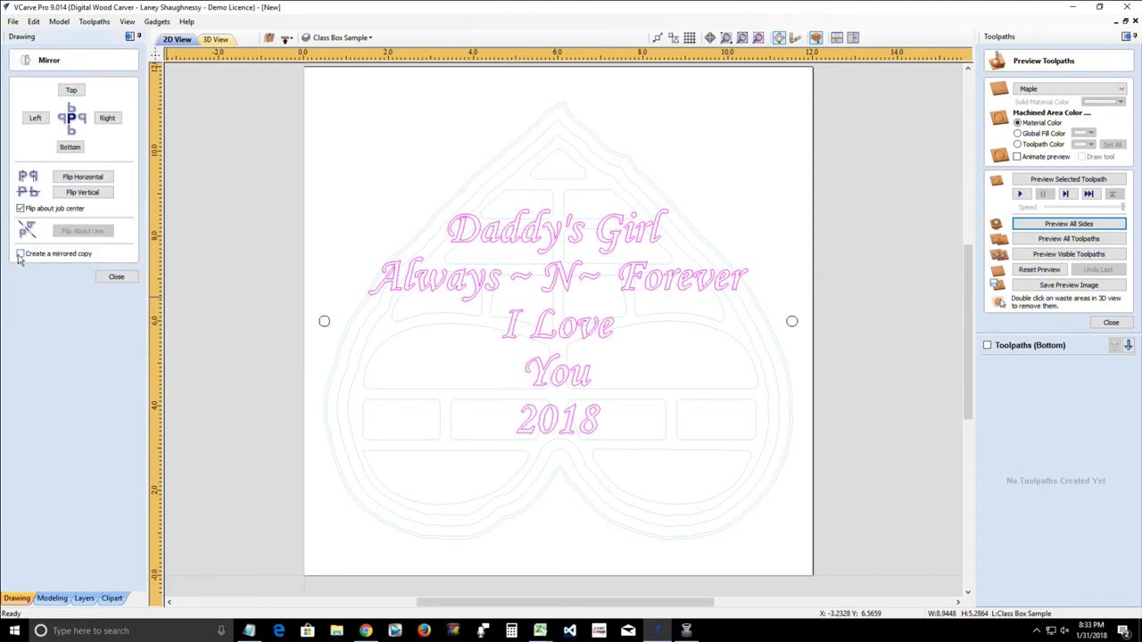
left_click(87, 194)
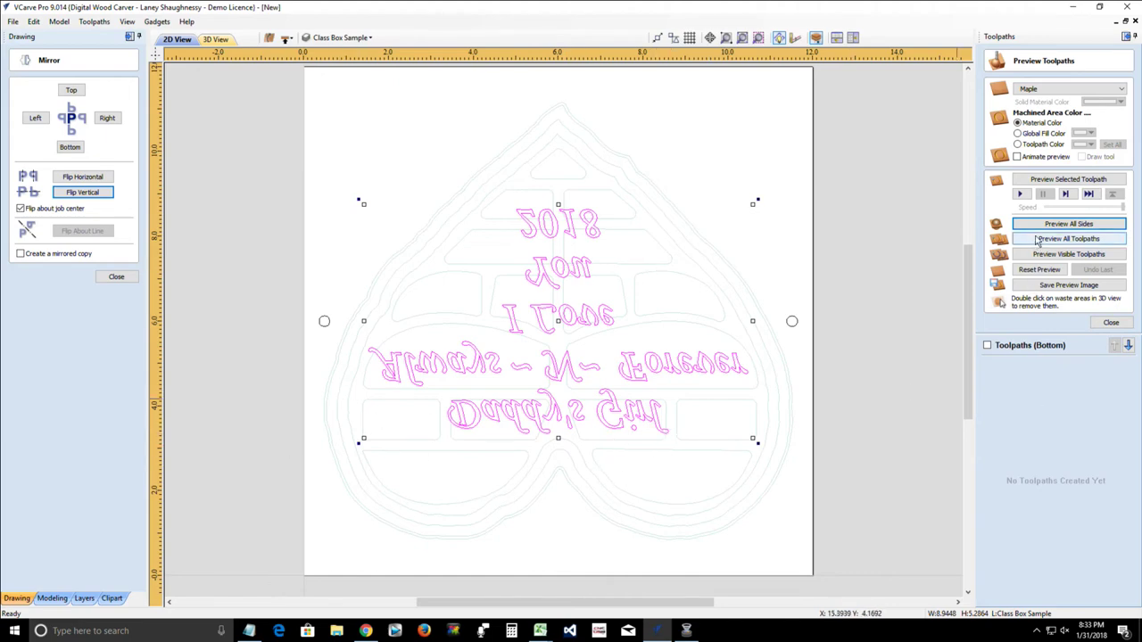
left_click(1112, 324)
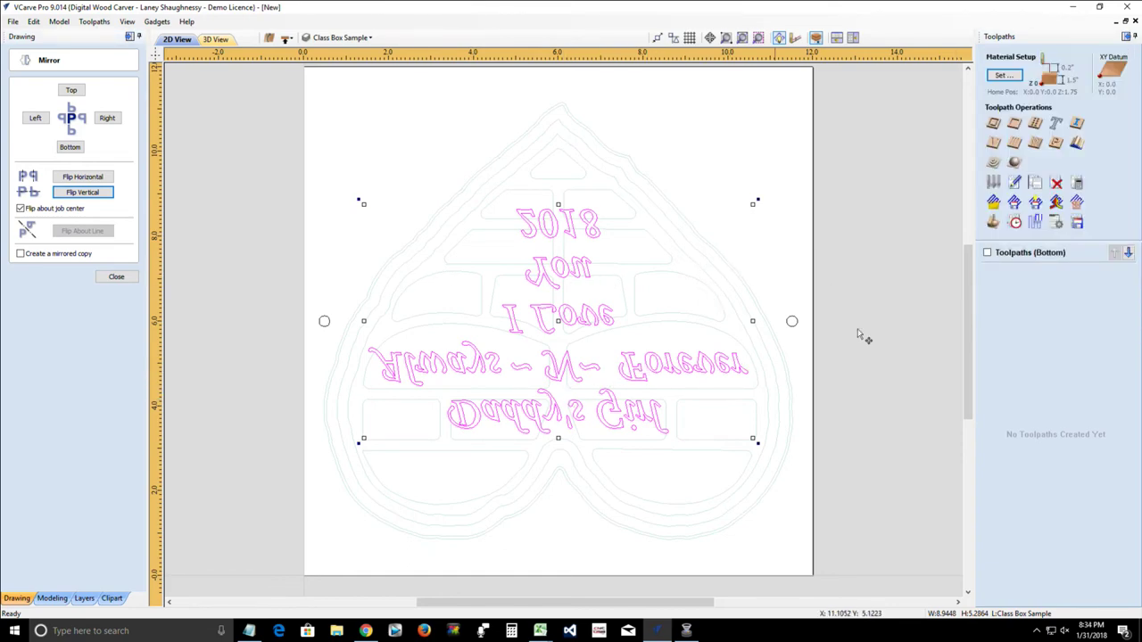
Step: Calculate a V-Carve 3 toolpath for the text using the 60° 0.25-inch V-bit
left_click(992, 124)
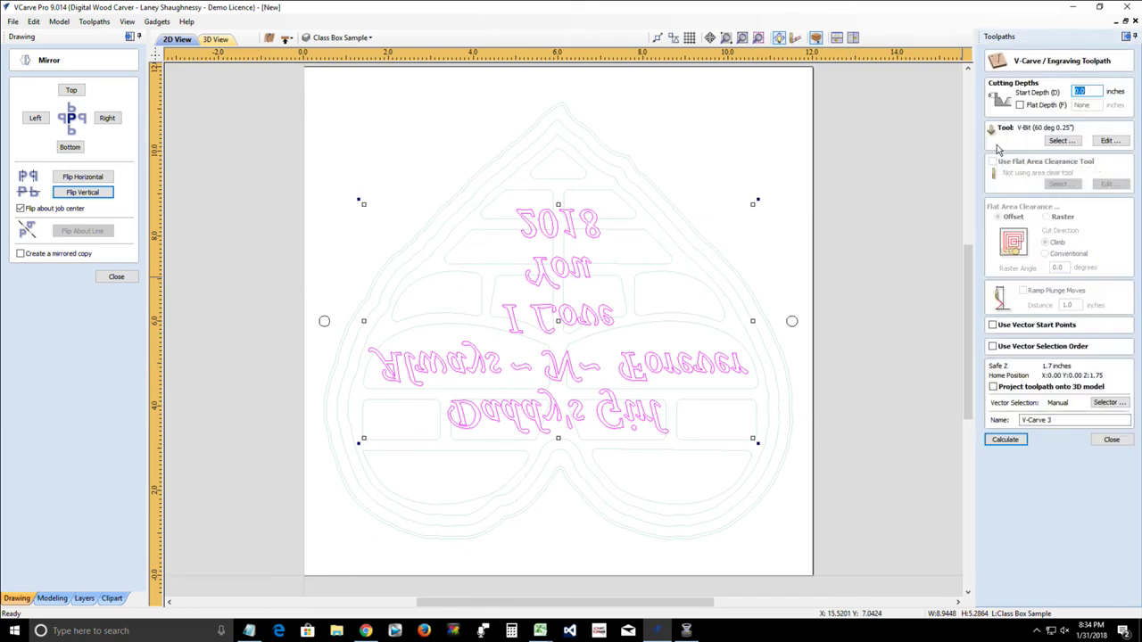
left_click(1005, 440)
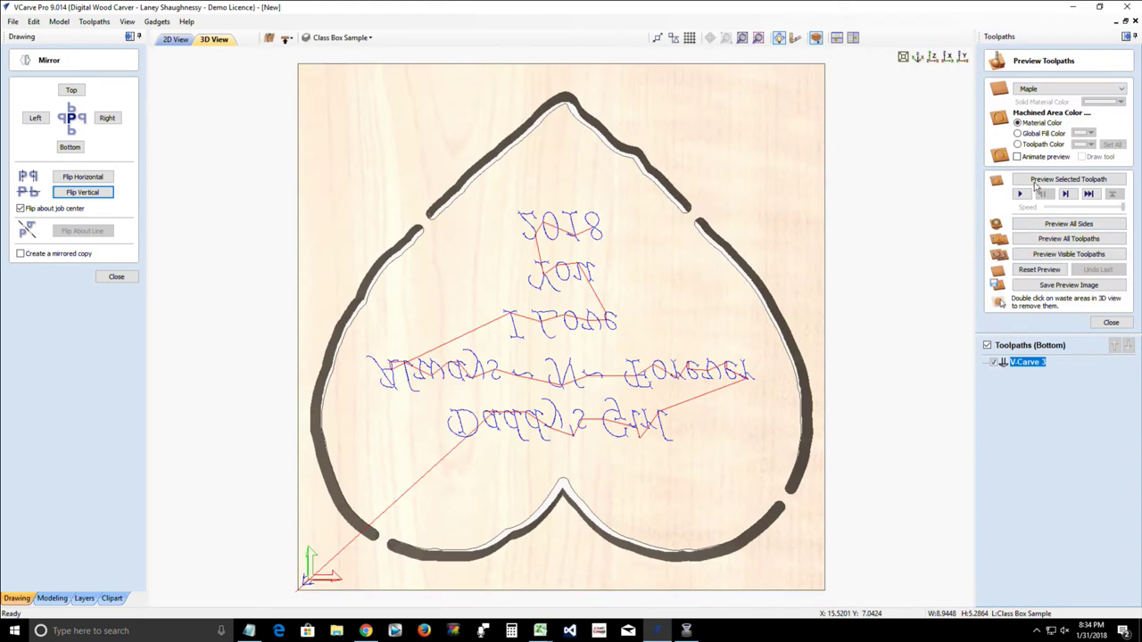
Step: Preview V-Carve 3 and orbit the carved heart block in 3D, then return to 2D View
left_click(1036, 181)
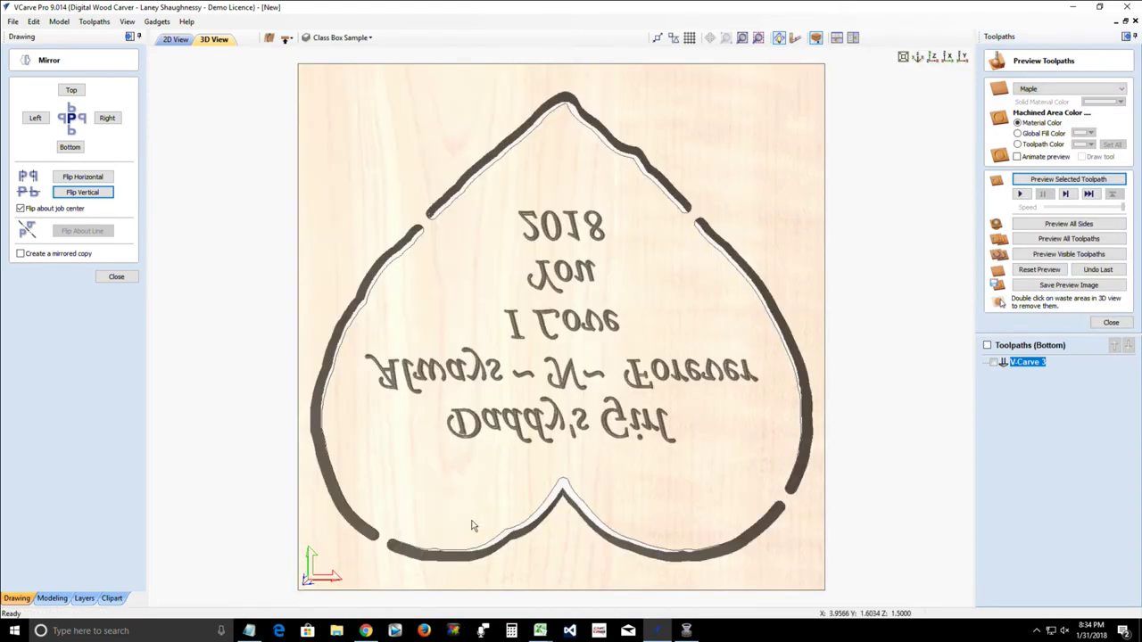
left_click_drag(472, 527, 446, 288)
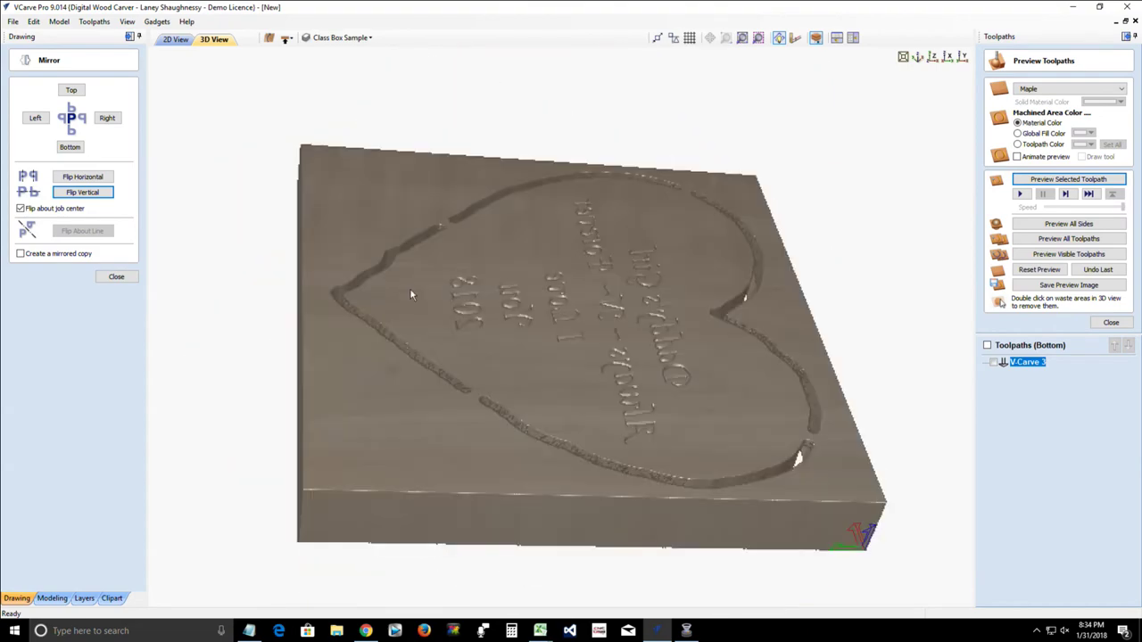
mouse_move(448, 439)
left_mouse_down()
mouse_move(417, 332)
mouse_move(407, 421)
left_mouse_up()
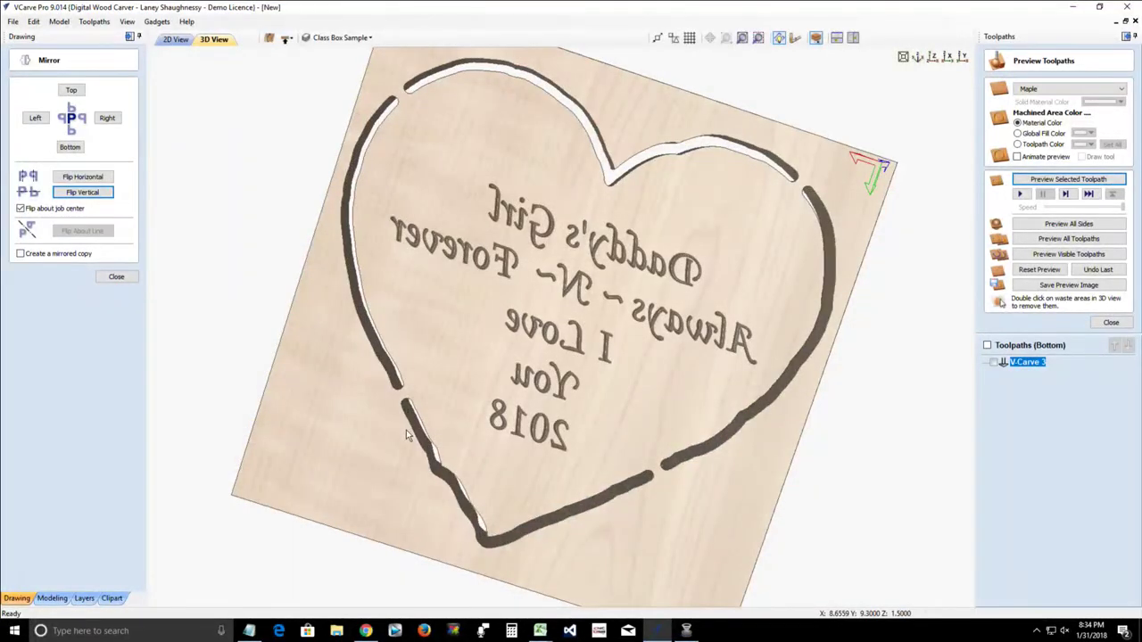
left_click(176, 39)
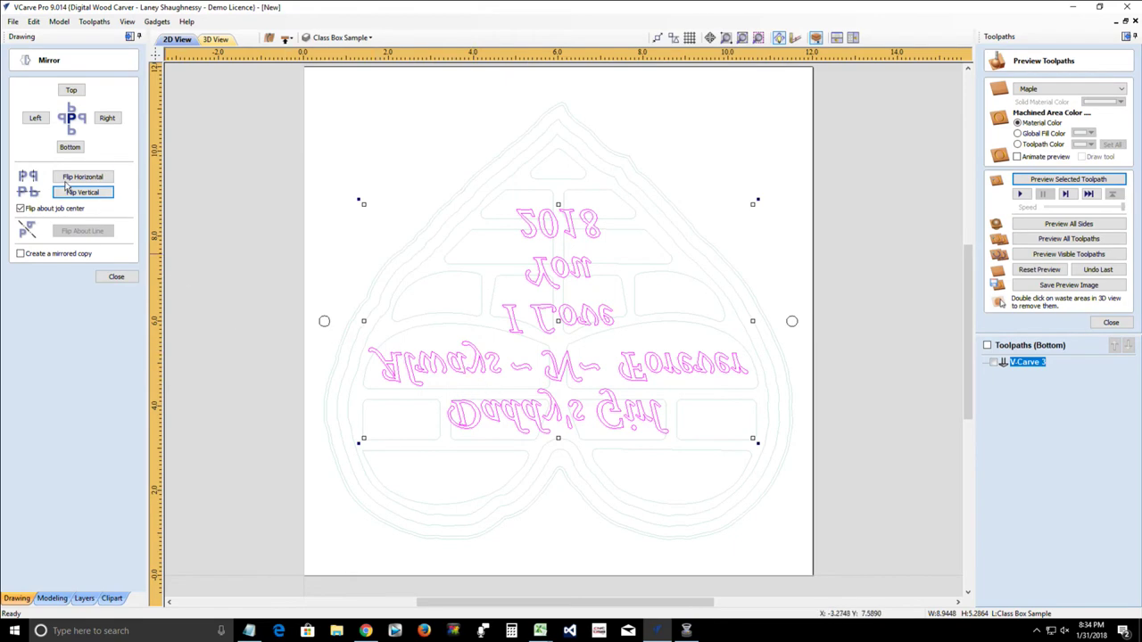
Step: Flip the text horizontally and recalculate the V-Carve 3 toolpath
left_click(83, 178)
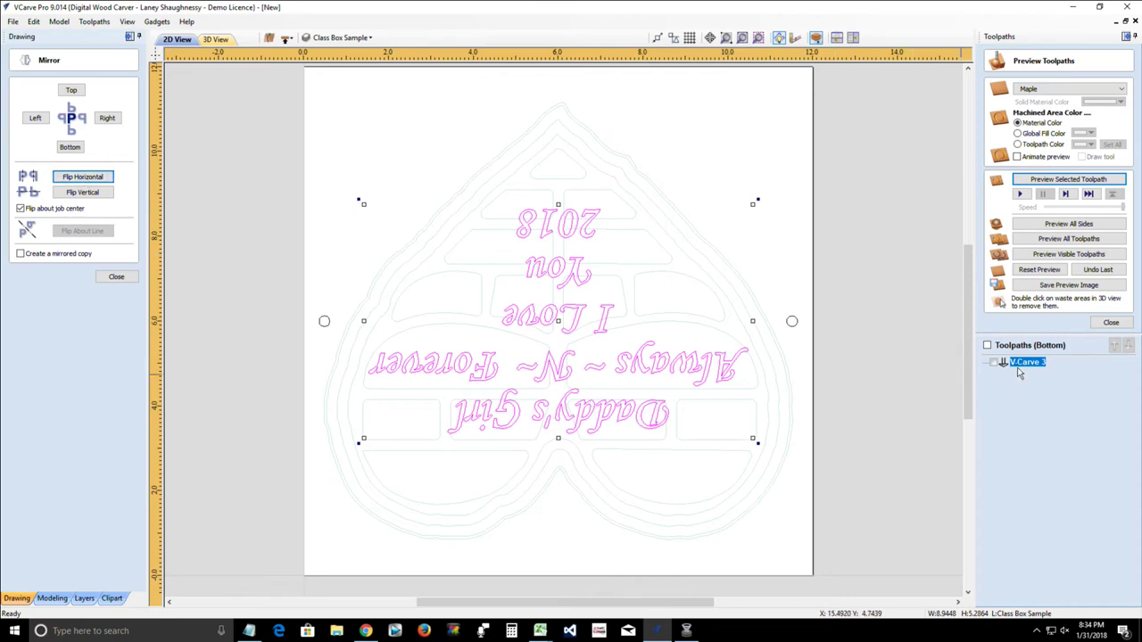
double_click(1020, 366)
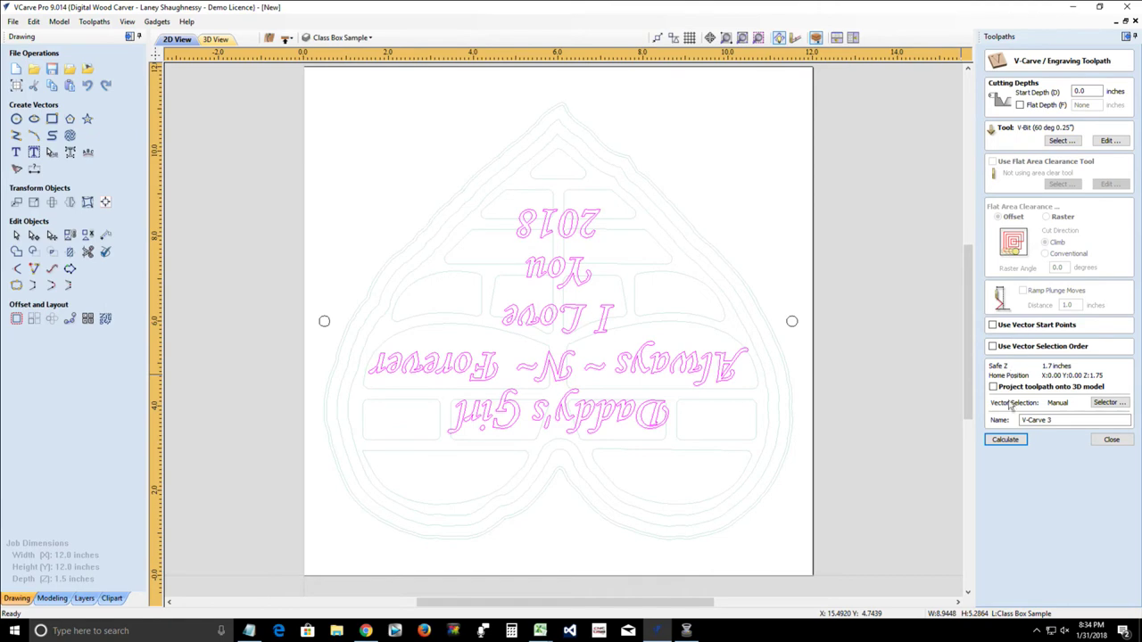
left_click(1005, 440)
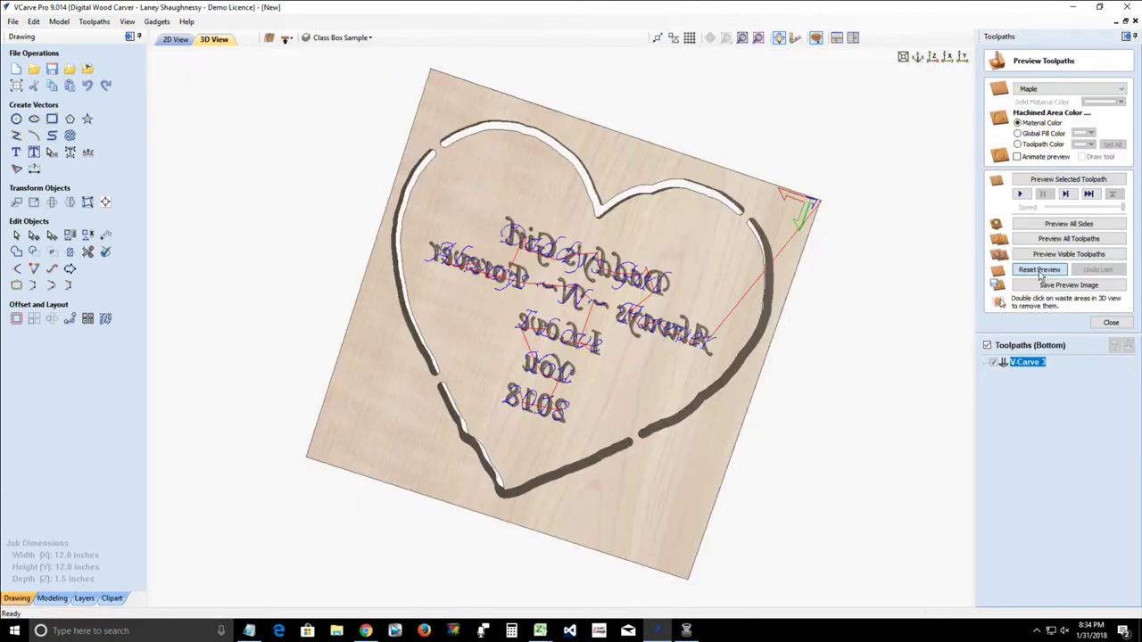
Step: Preview the recalculated V-Carve 3 from a near top-down view, then return to 2D View
left_click(1049, 181)
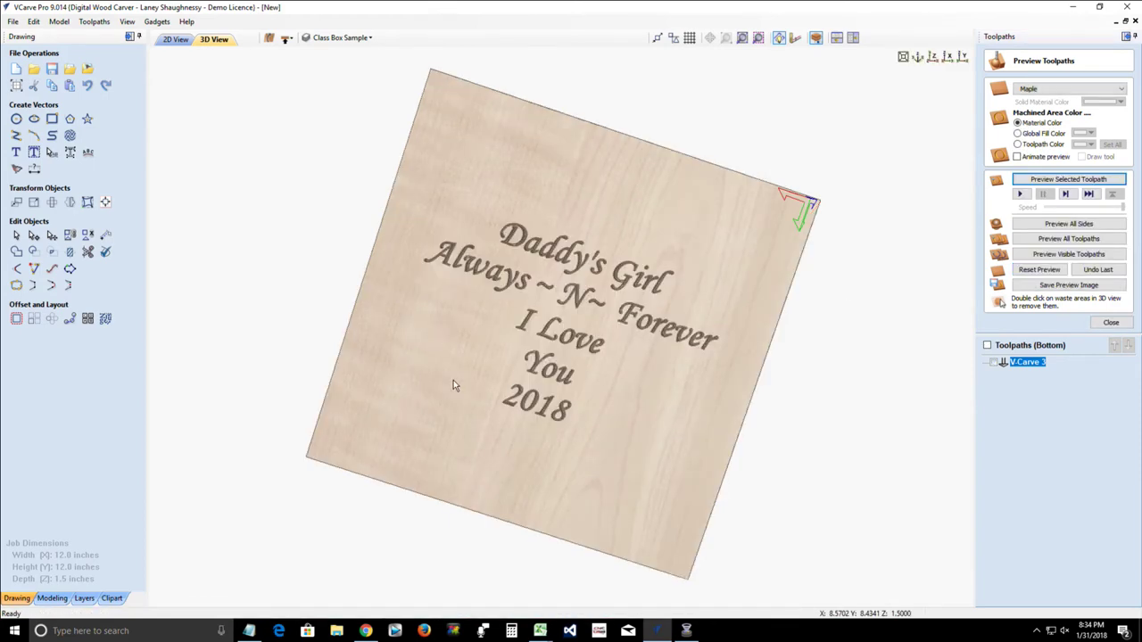
left_click_drag(427, 411, 476, 207)
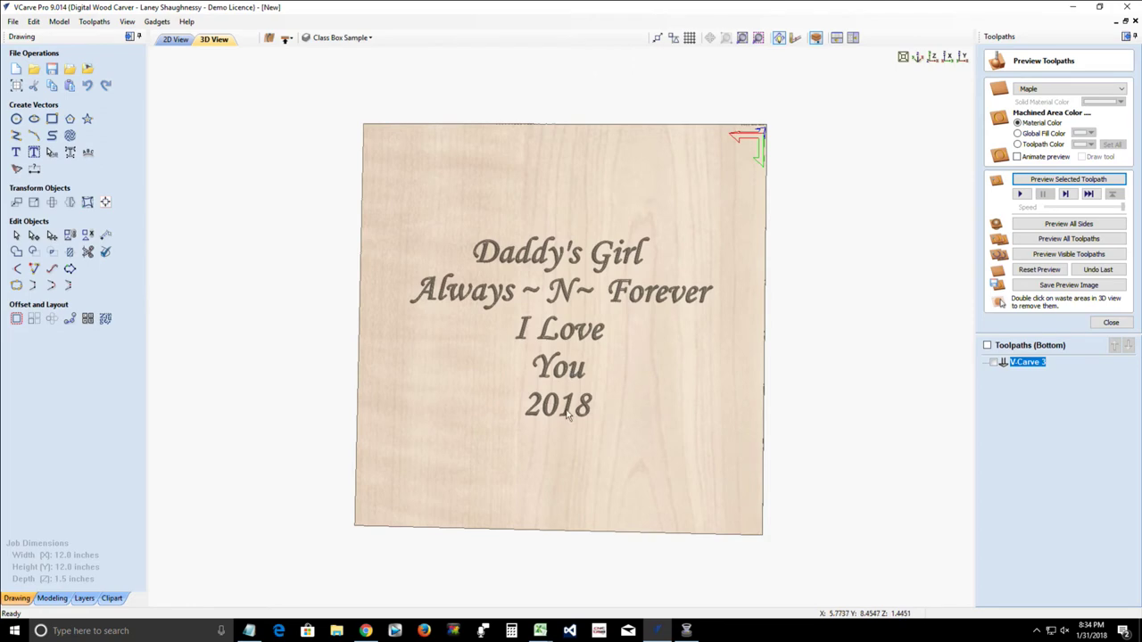
left_click(173, 40)
Step: Edit the text so 'You' joins the 'I Love' line, making four lines
left_click(546, 232)
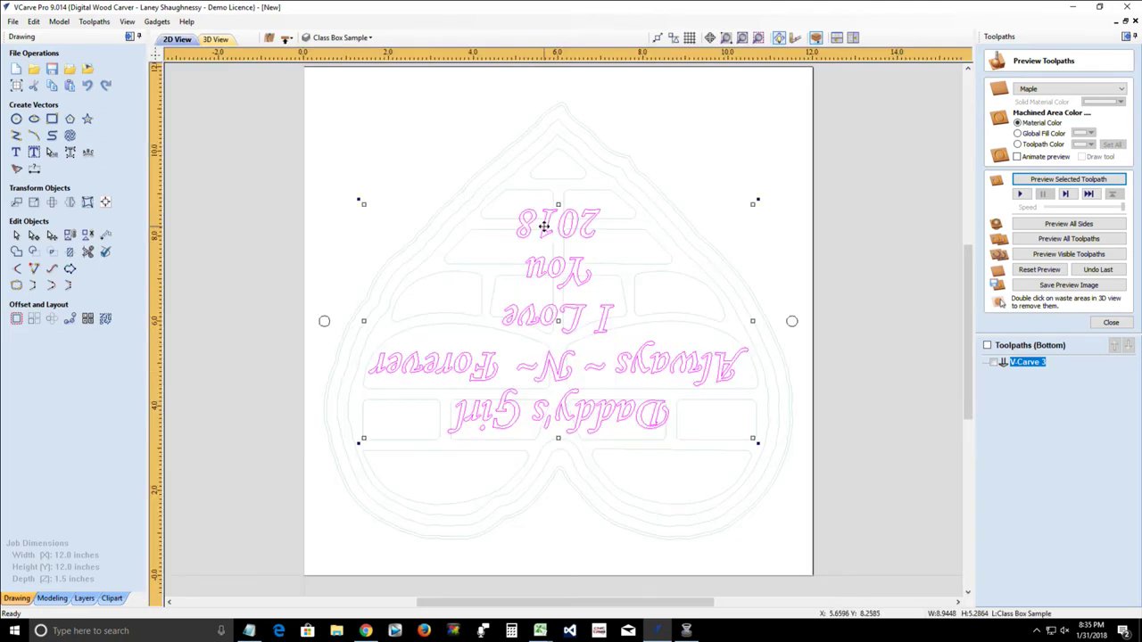
left_click(17, 153)
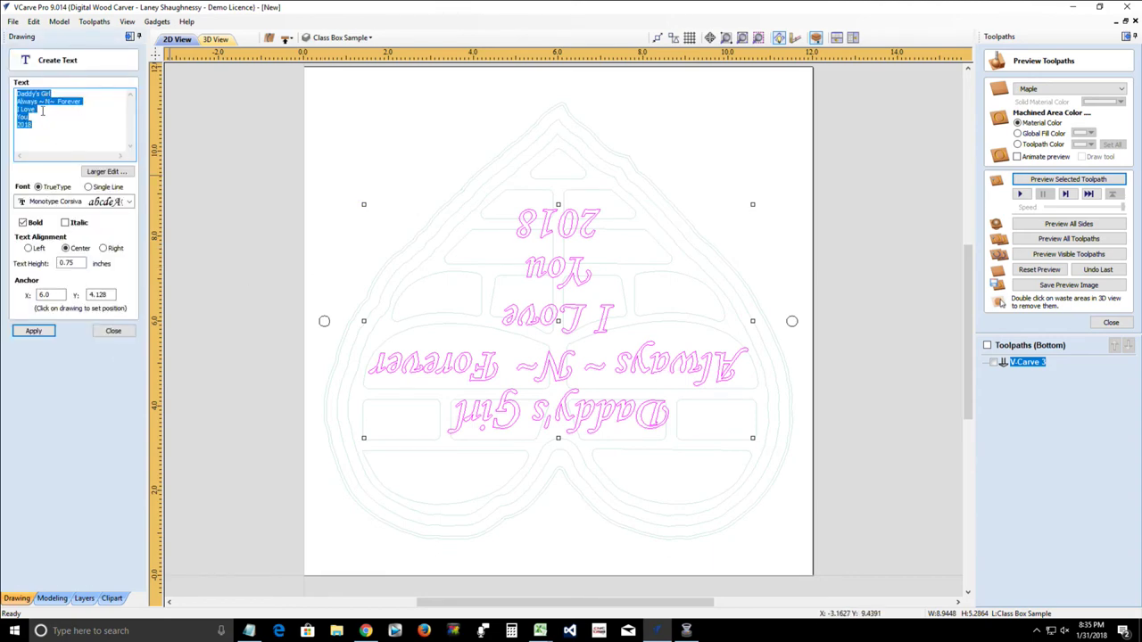
left_click(43, 110)
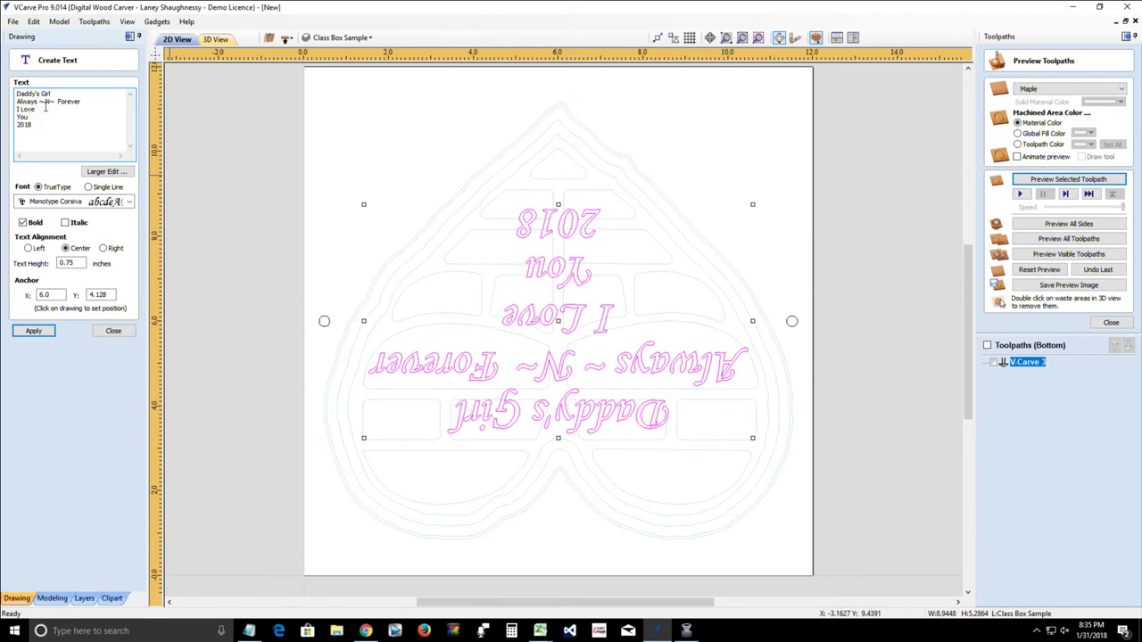
key("Delete")
left_click(30, 333)
left_click(105, 331)
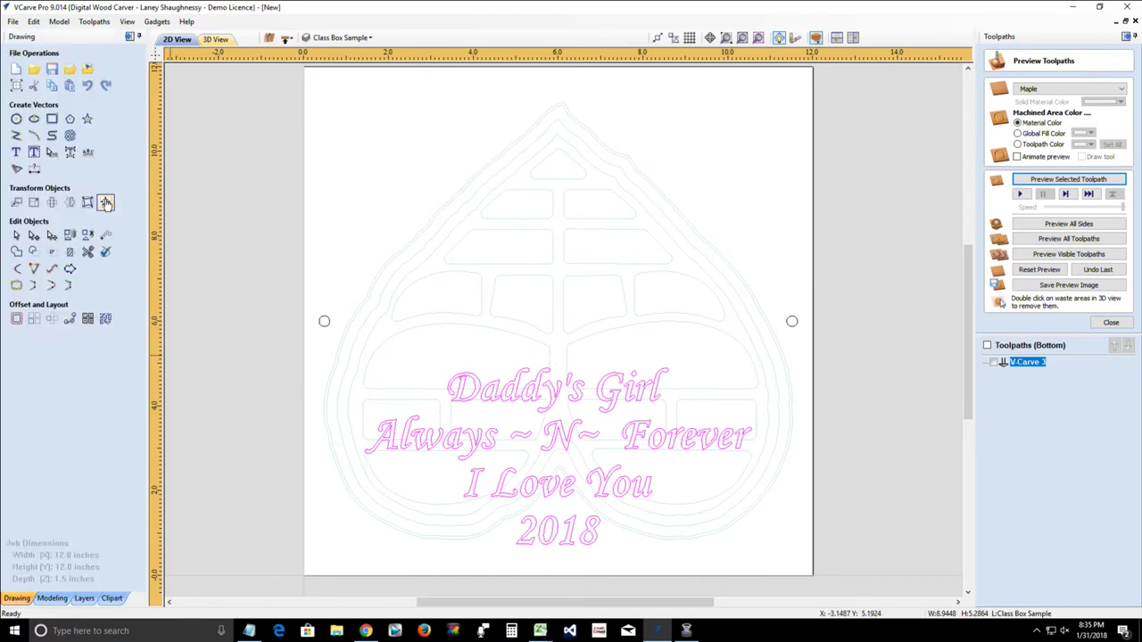
Step: Centre the text on the material, flip it vertically and horizontally, then deselect it
left_click(106, 203)
left_click(75, 106)
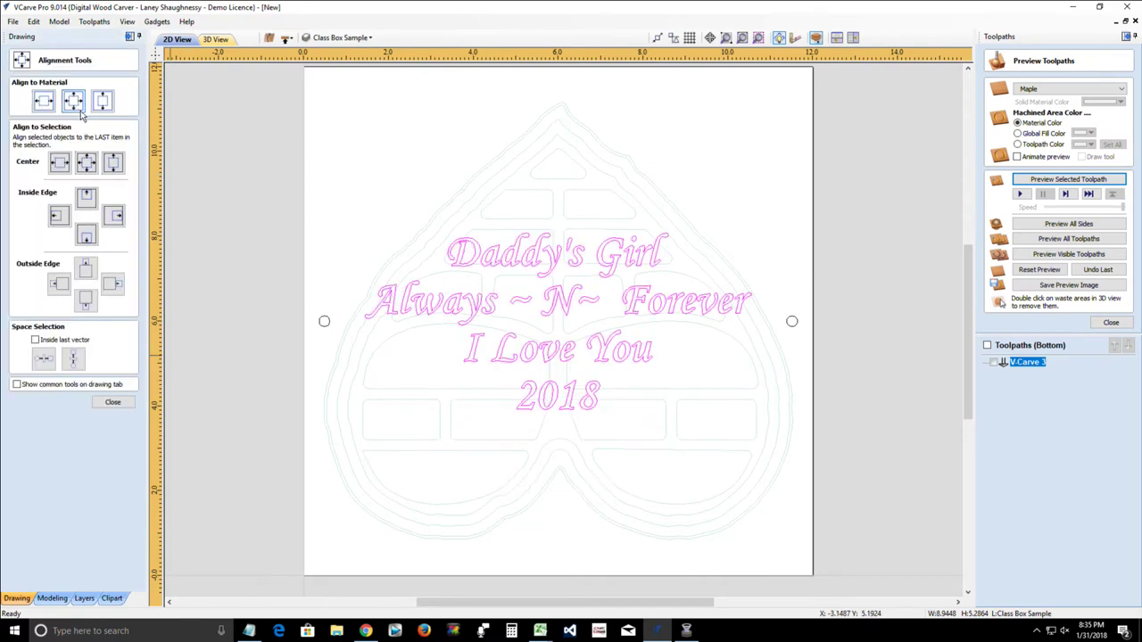
left_click(108, 403)
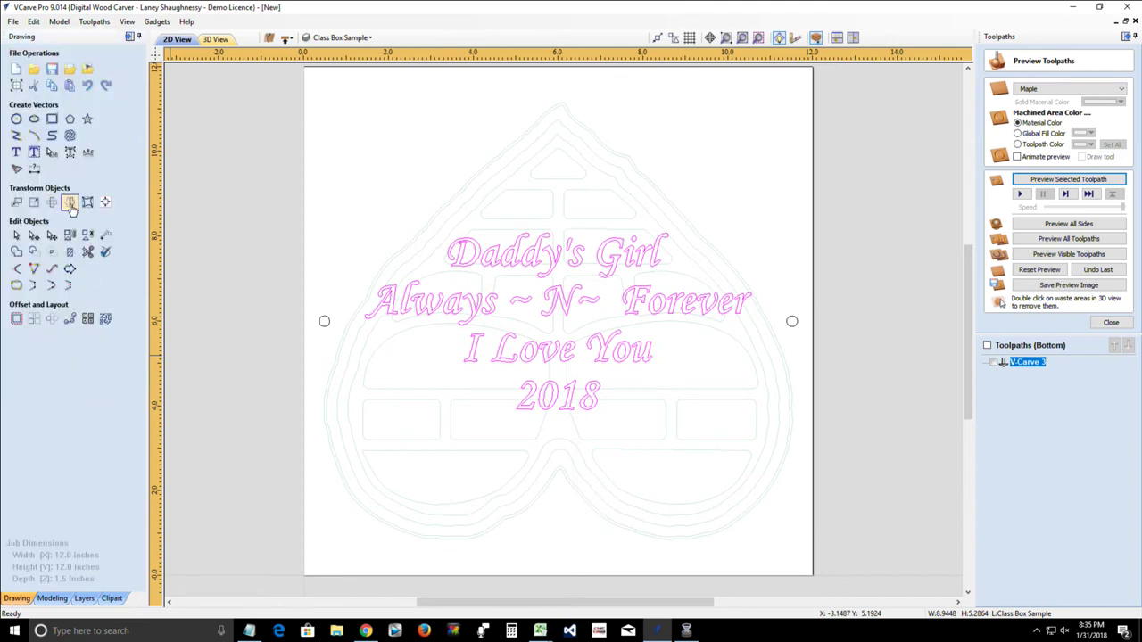
left_click(70, 204)
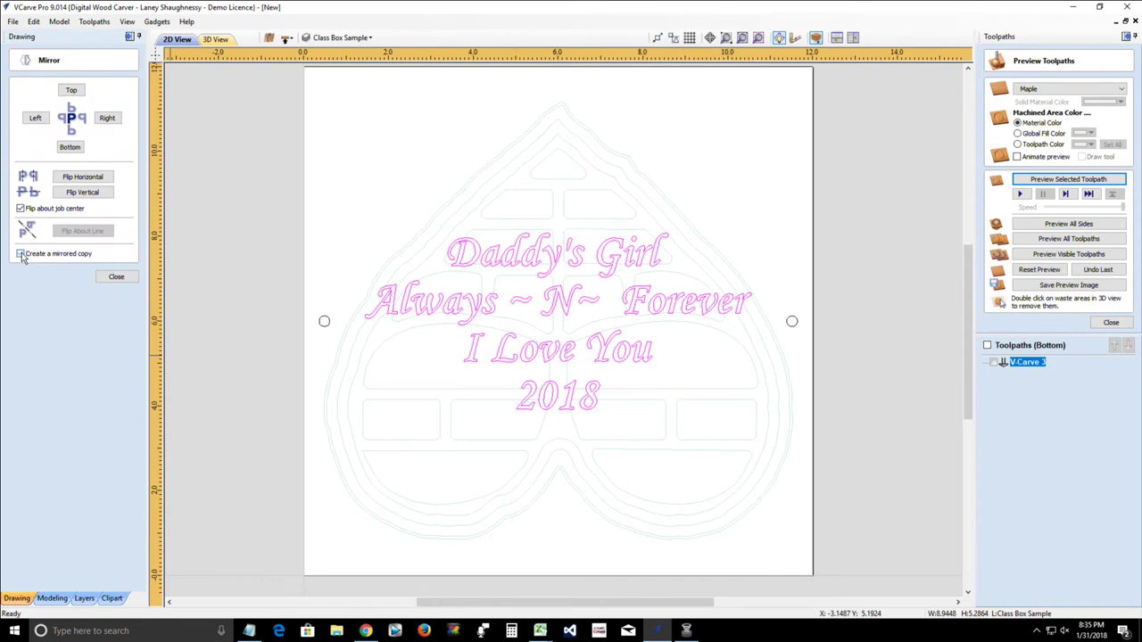
left_click(78, 194)
left_click(82, 177)
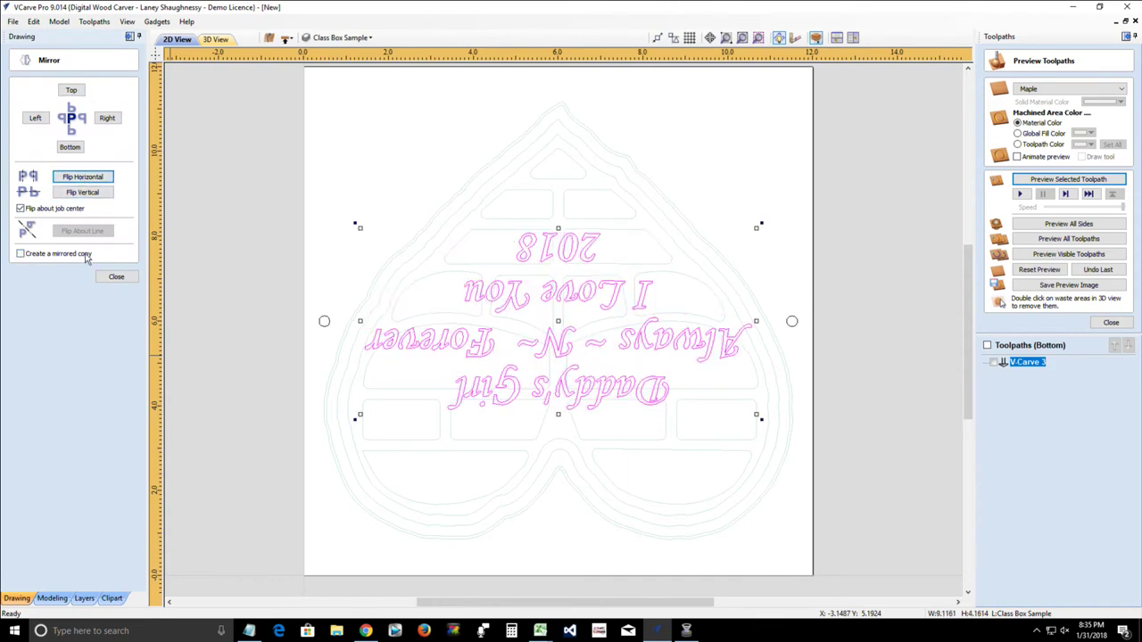
left_click(116, 276)
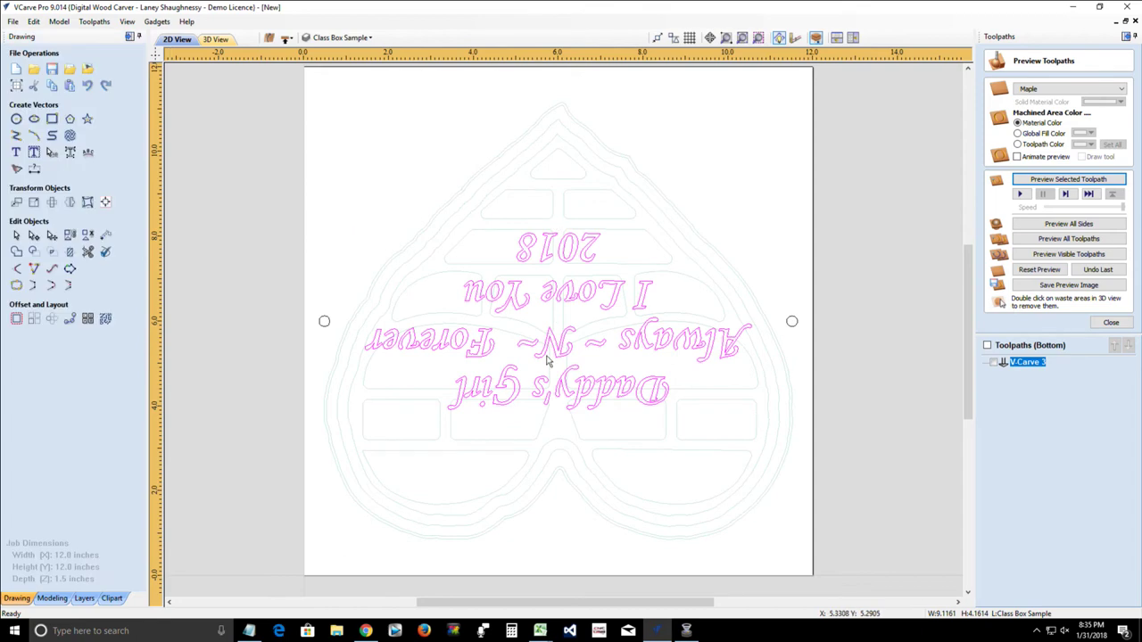
left_click(475, 427)
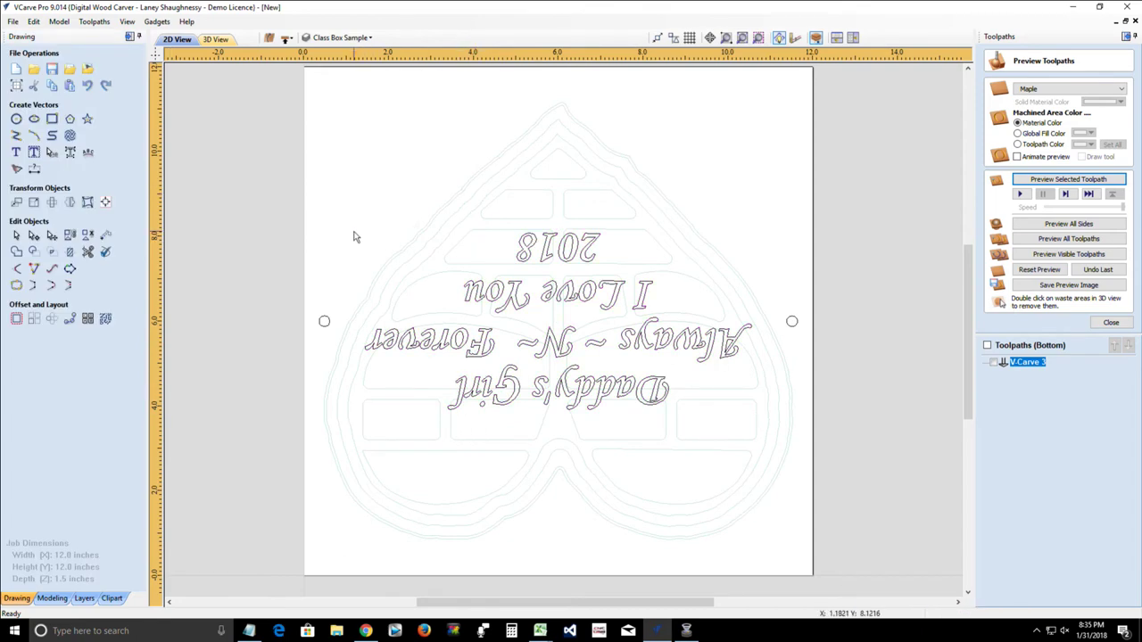
Step: Delete the old V-Carve 3 toolpath
right_click(1021, 366)
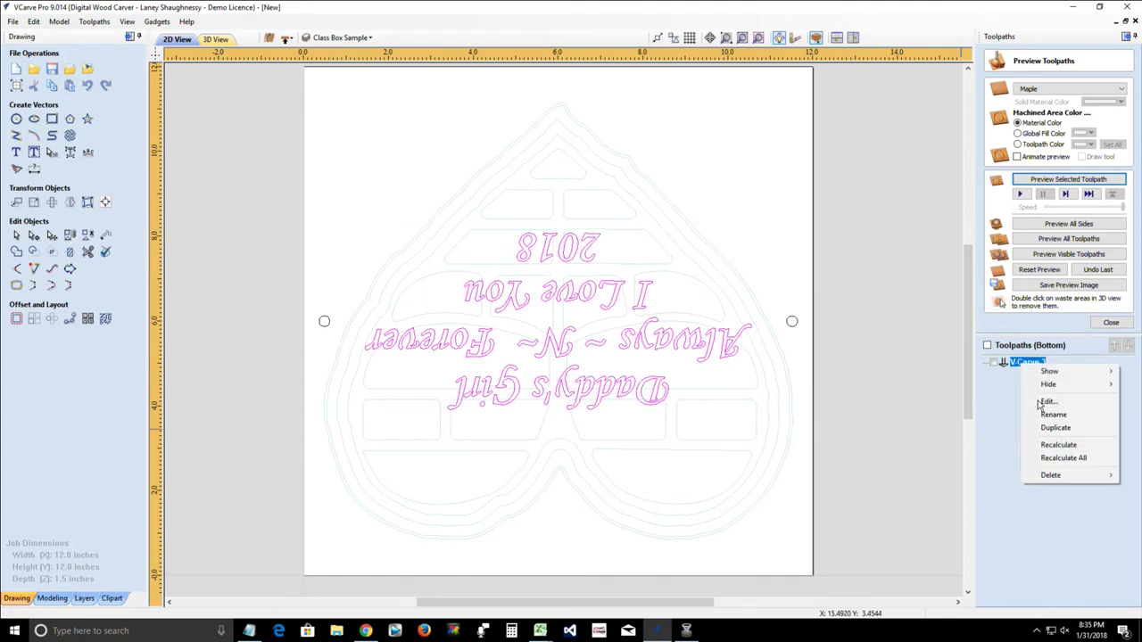
mouse_move(1051, 474)
left_click(987, 475)
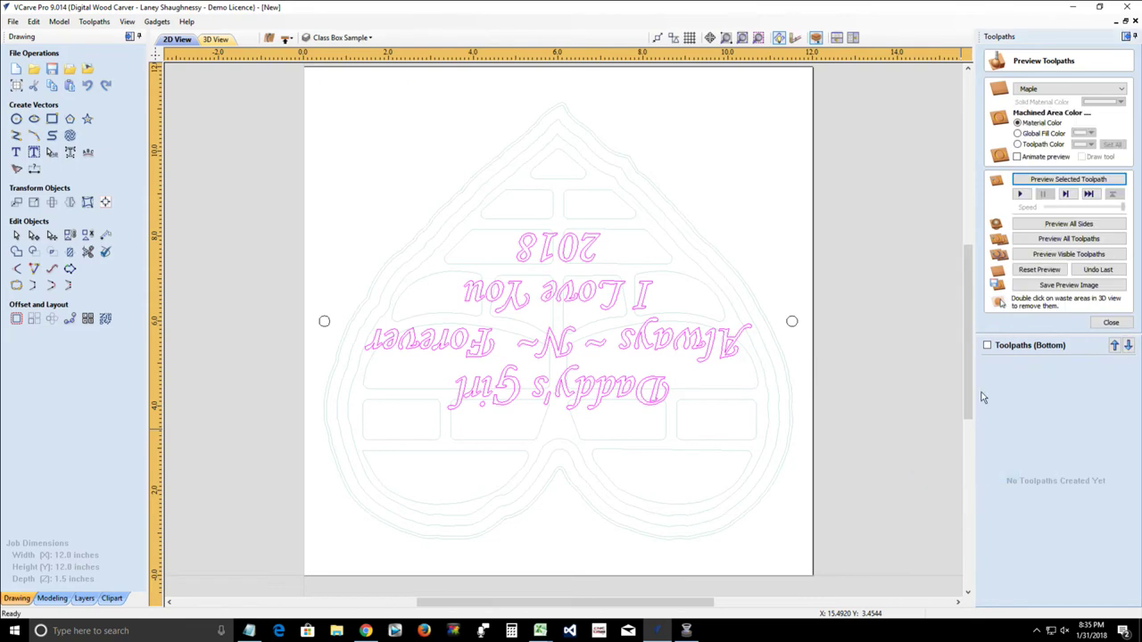
Step: Select the left and right alignment pin circles and close Preview Toolpaths
left_click(324, 323)
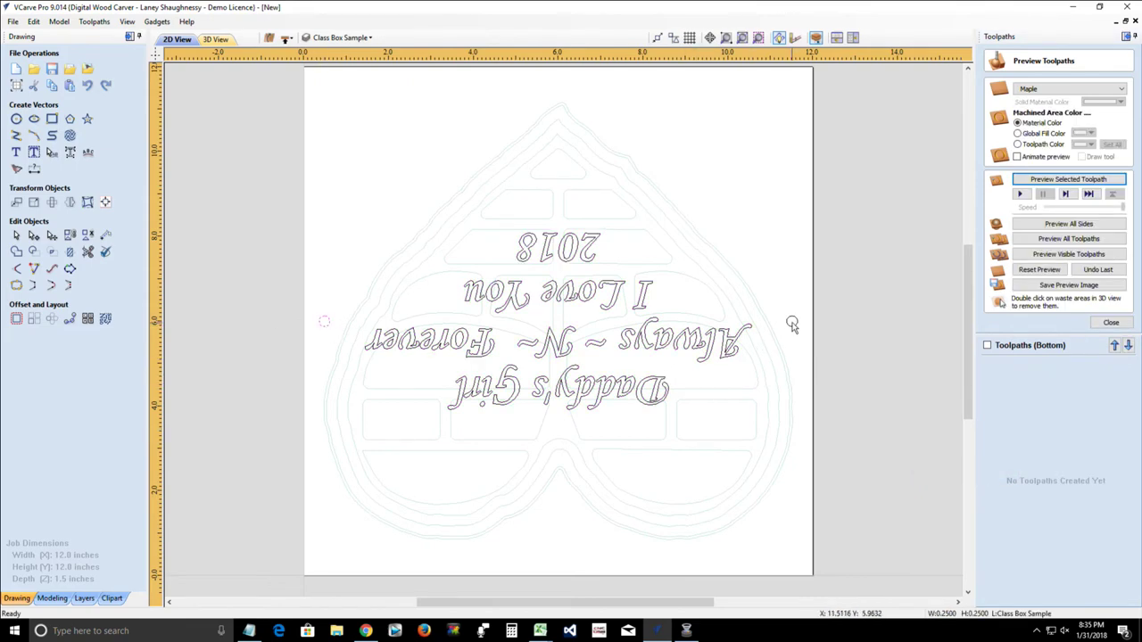
left_click(791, 322, "shift")
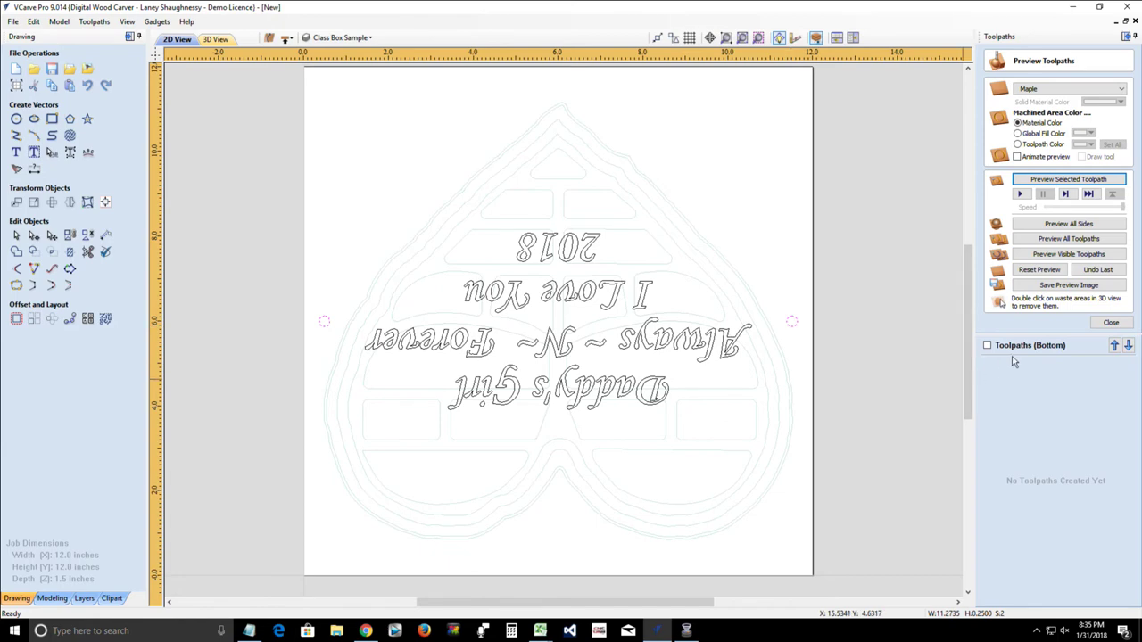
left_click(1110, 323)
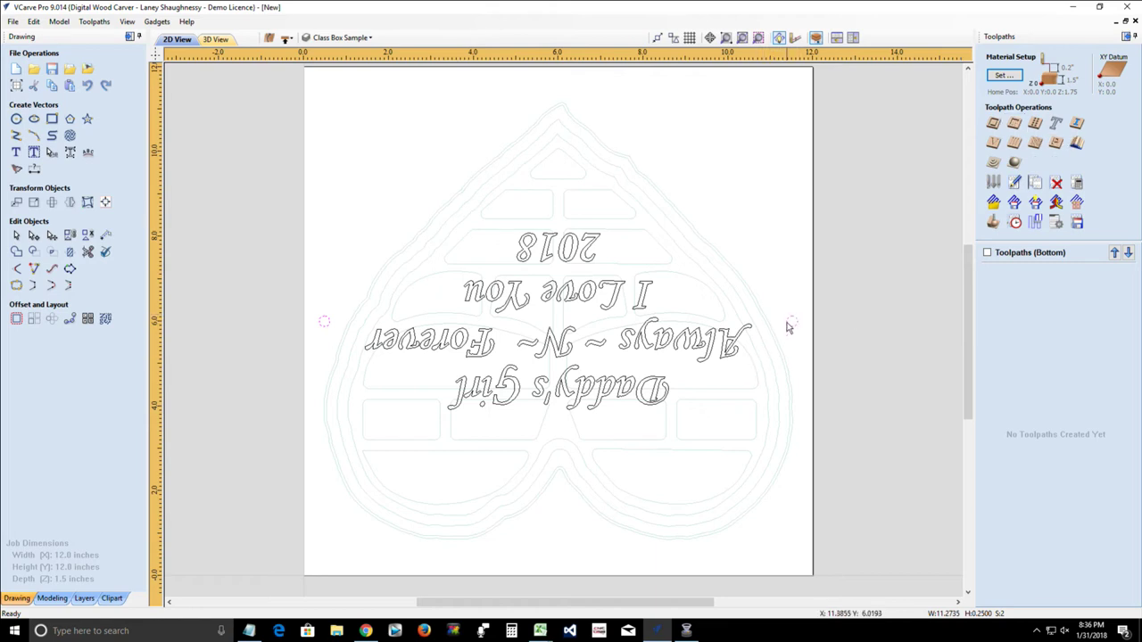
Step: Start a drilling toolpath with cut depth 1.5+.25, evaluating to 1.75 inches
left_click(1033, 124)
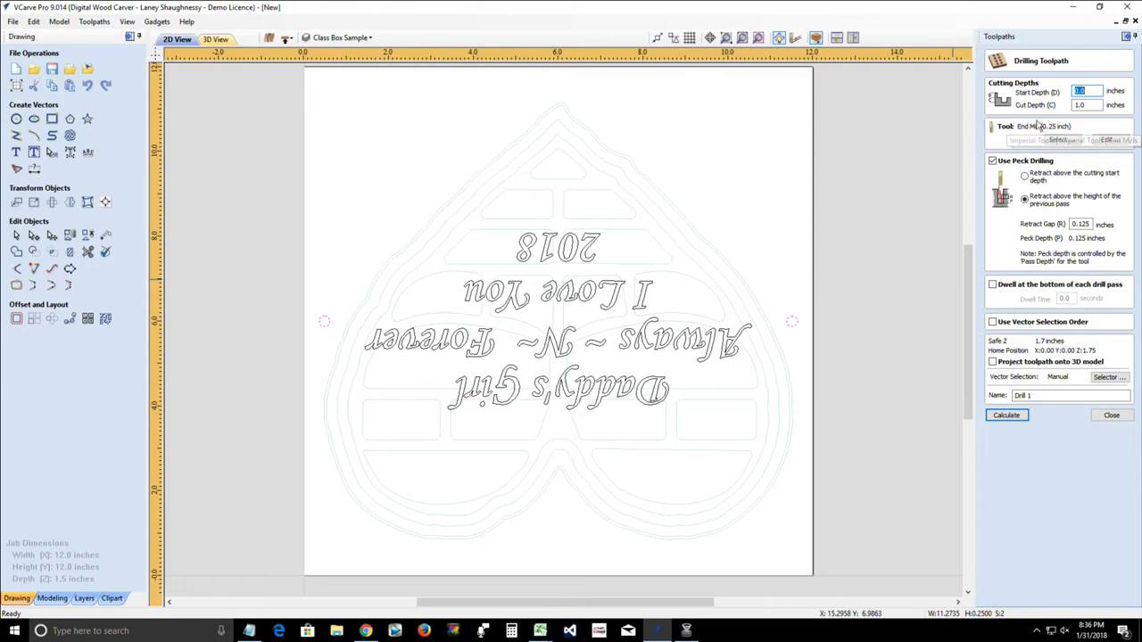
key("Tab")
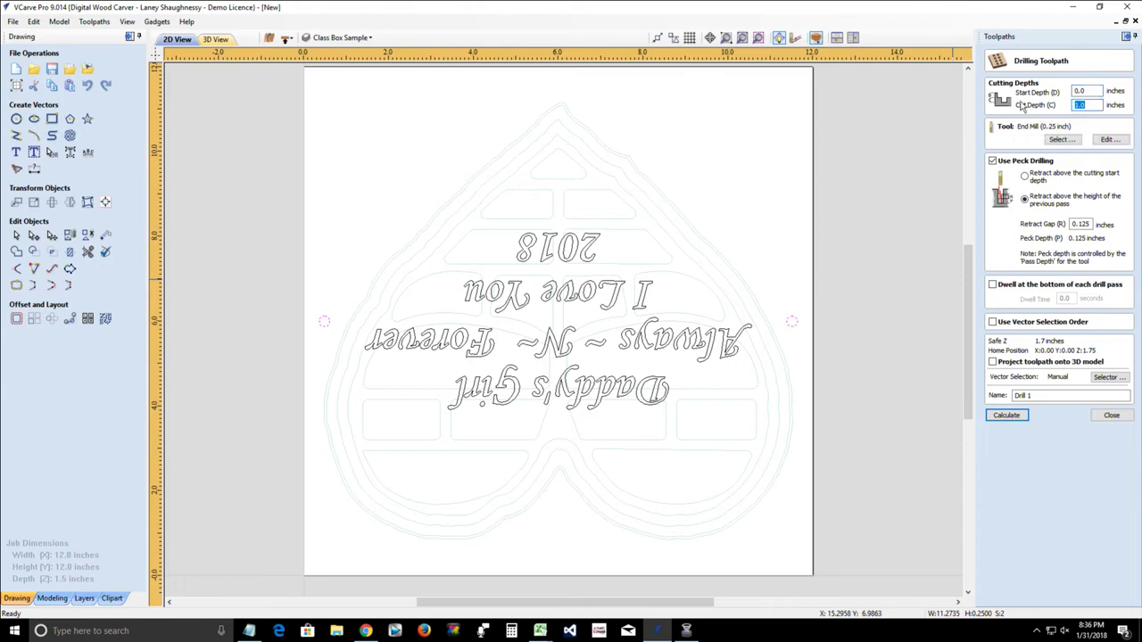
type("1")
type(".75")
key("equal")
left_click_drag(1076, 105, 1129, 107)
type("1.5")
key("equal")
Step: Retract above cutting start depth with gap 0.04, name it Alignment_Pin_Holes_.25EM, and calculate
left_click(1026, 178)
left_click(1025, 200)
left_click(1027, 178)
left_click_drag(1070, 224, 1107, 229)
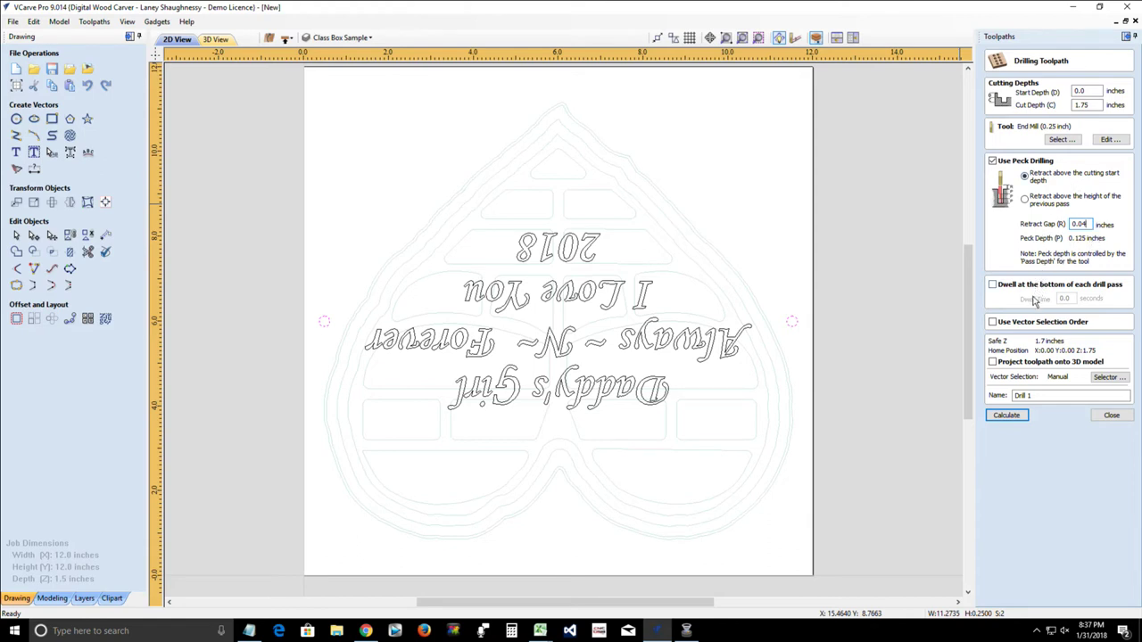
double_click(1023, 395)
type("Alignment_P")
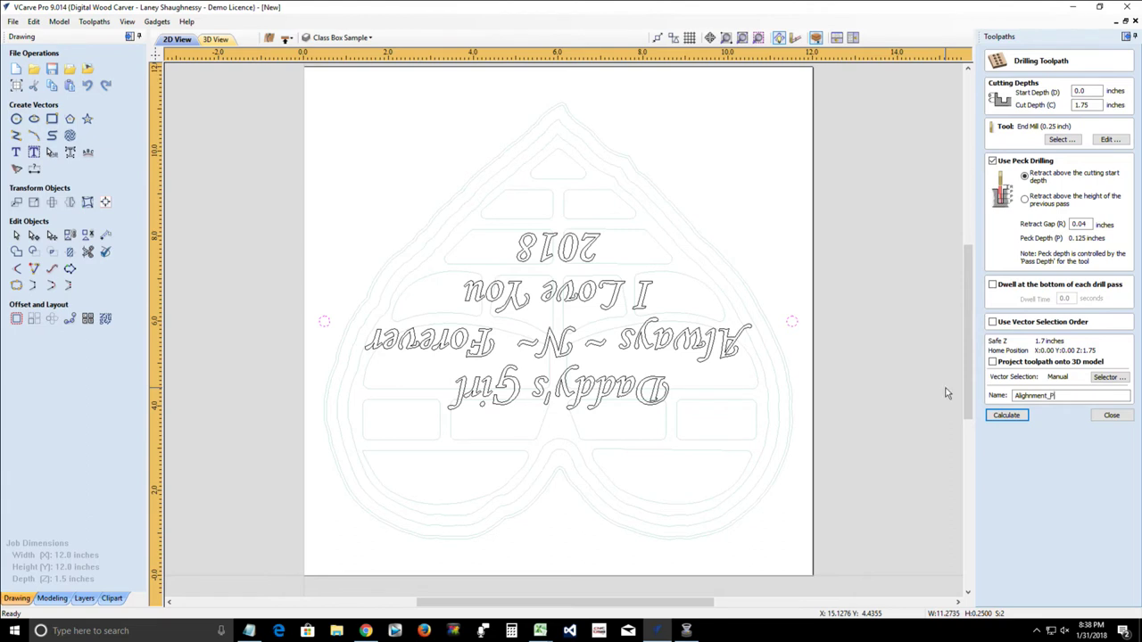
type("in_Holes_.25EM")
left_click(1006, 416)
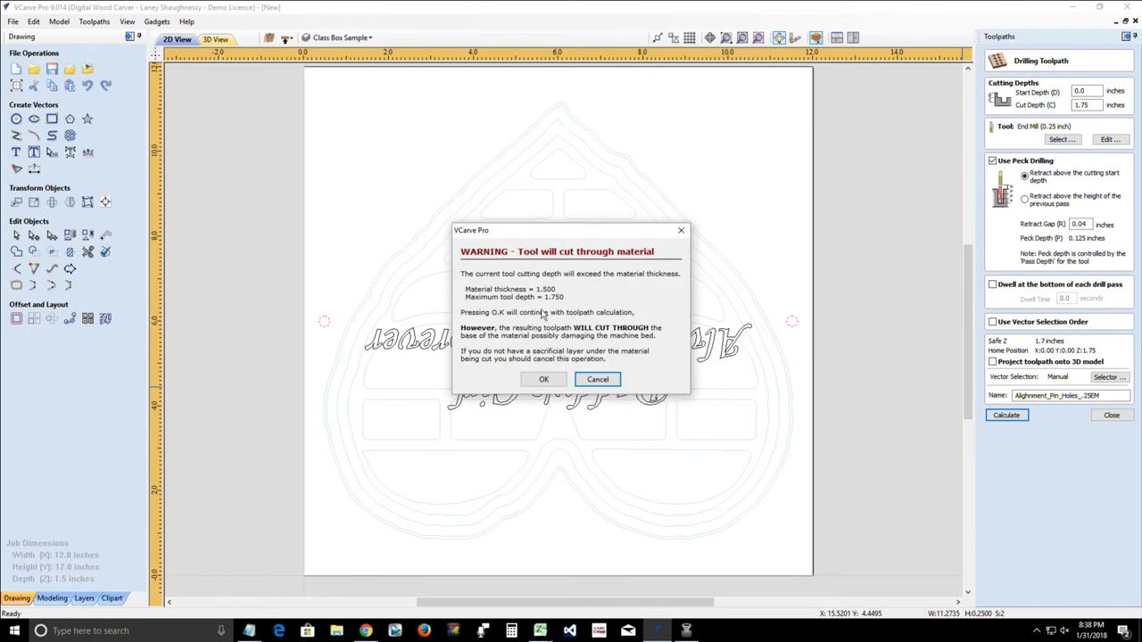
Step: Accept the cut-through warning and preview the drilled pin holes from the board's underside
left_click(541, 380)
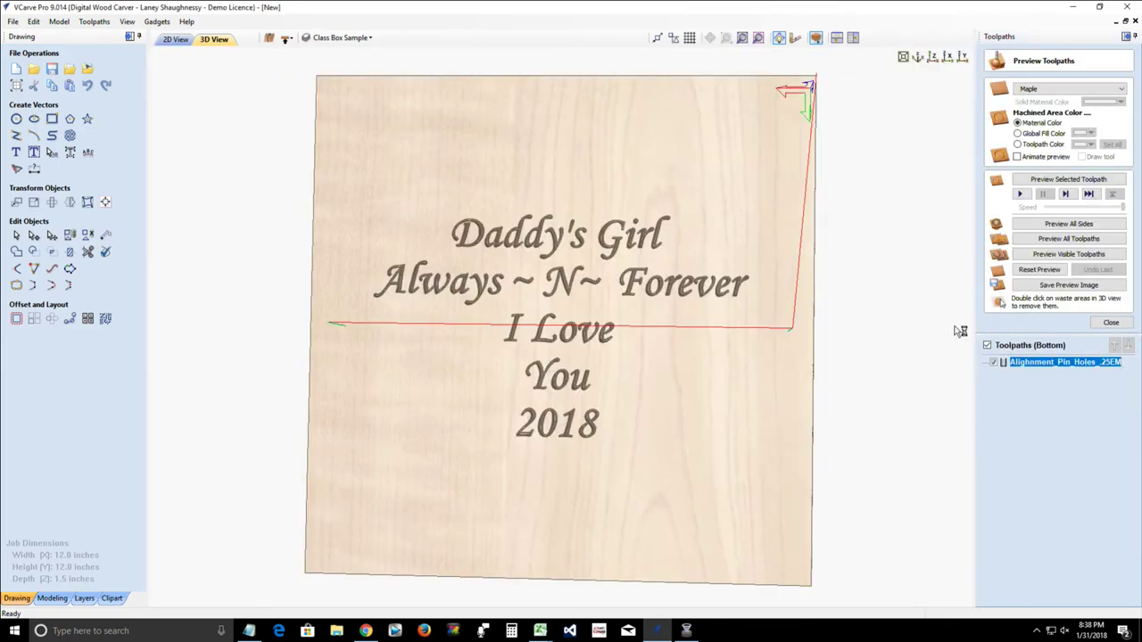
left_click(1047, 180)
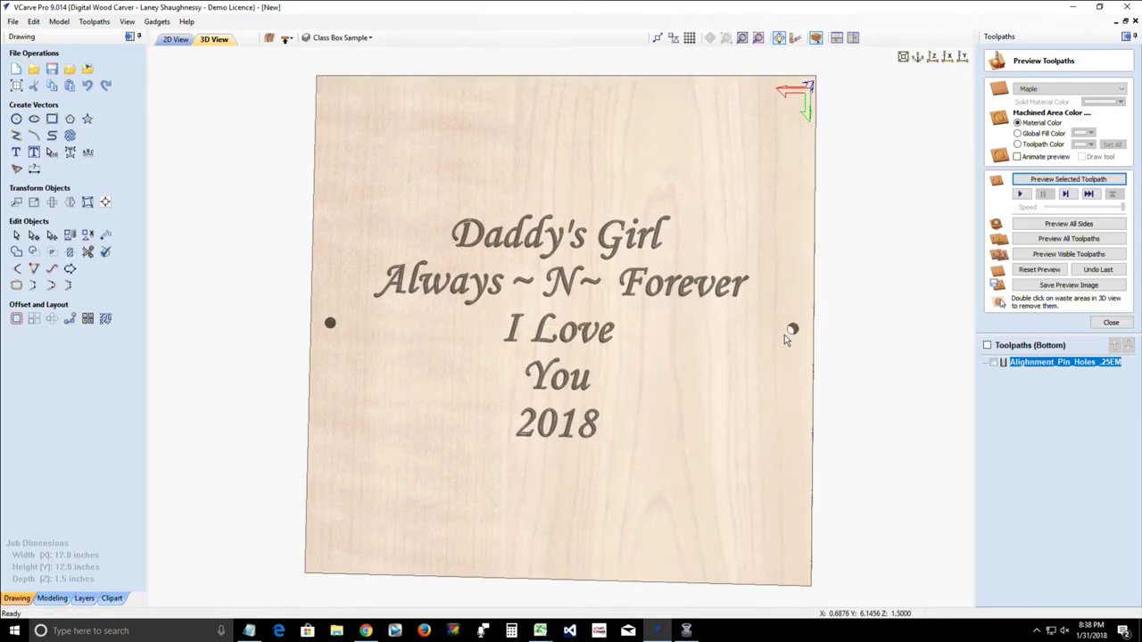
left_click_drag(429, 453, 437, 486)
left_click(924, 61)
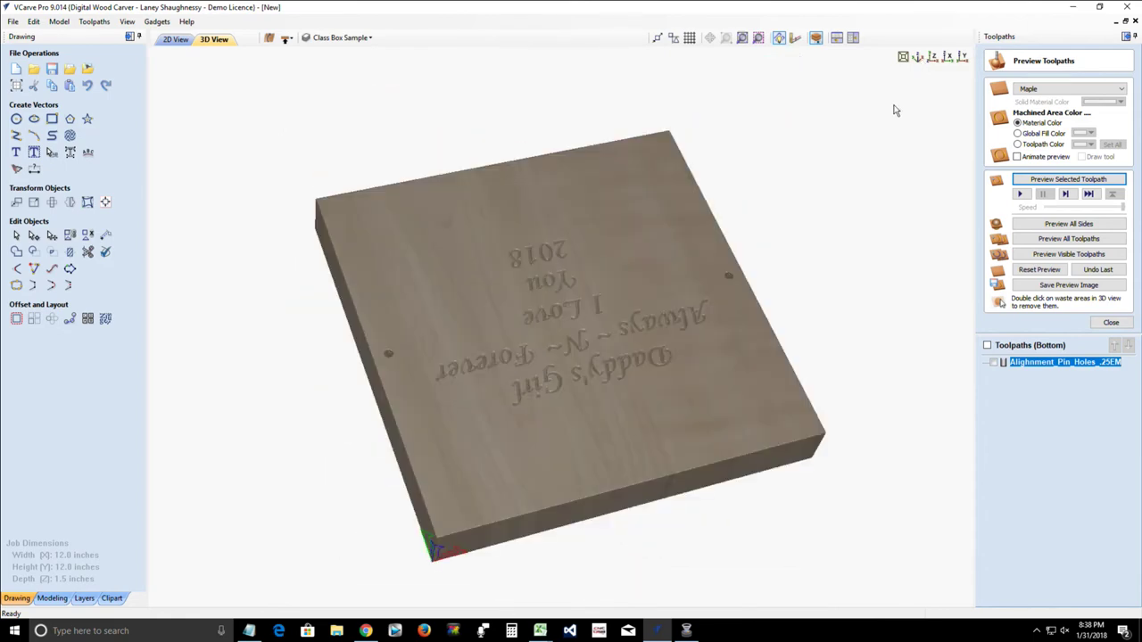
left_click(934, 59)
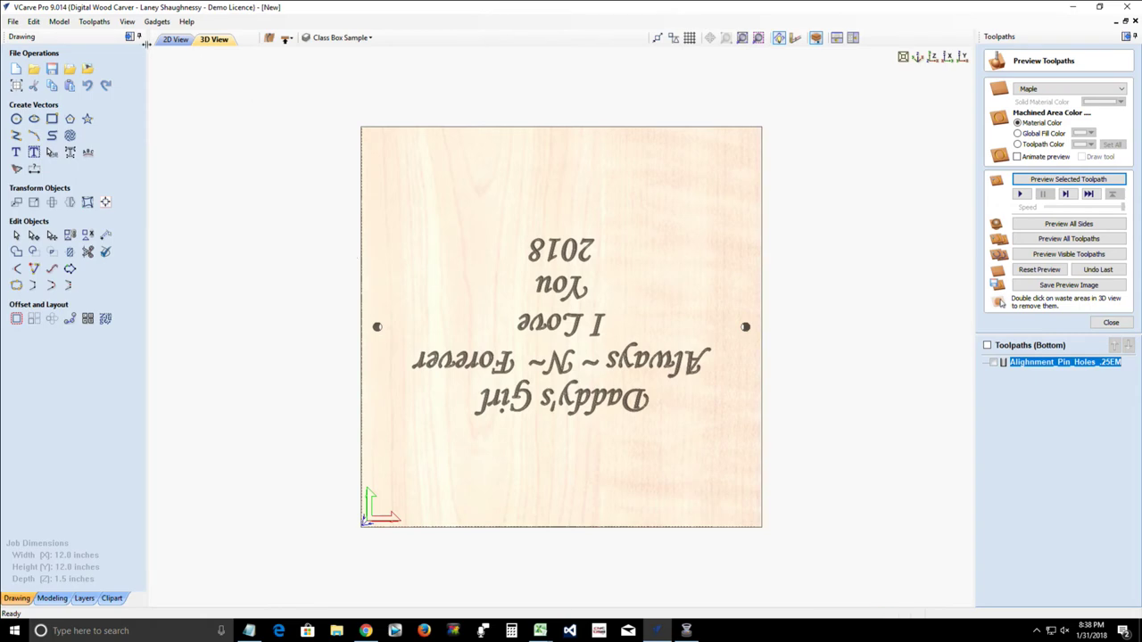
left_click(176, 39)
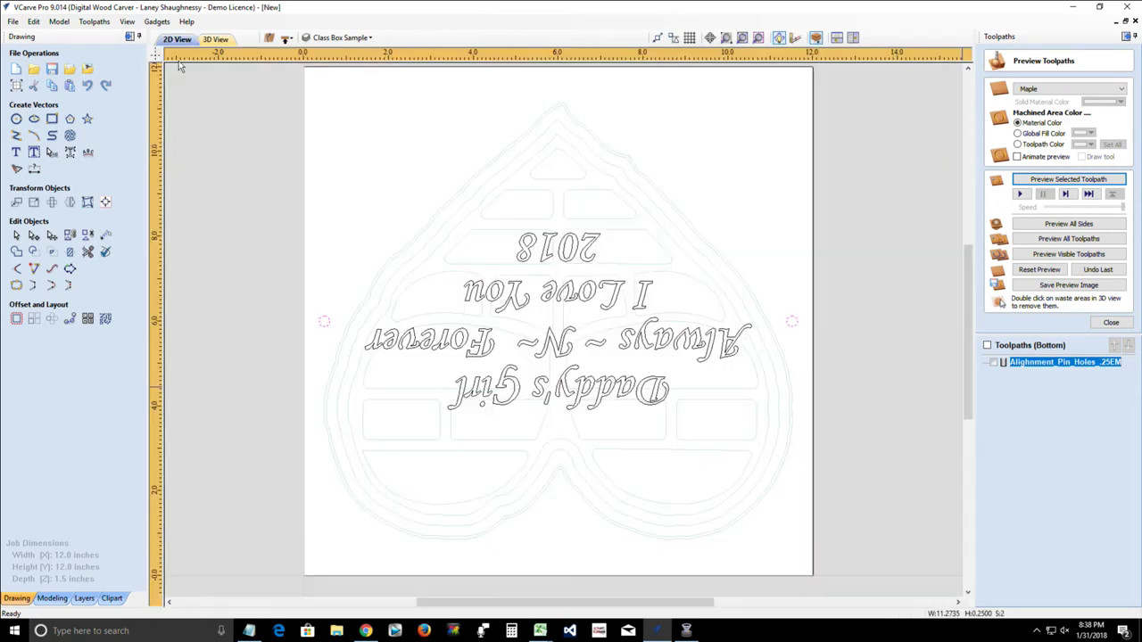
Step: Select the upside-down text and start a V-carve toolpath with the 60° V-bit
left_click(538, 253)
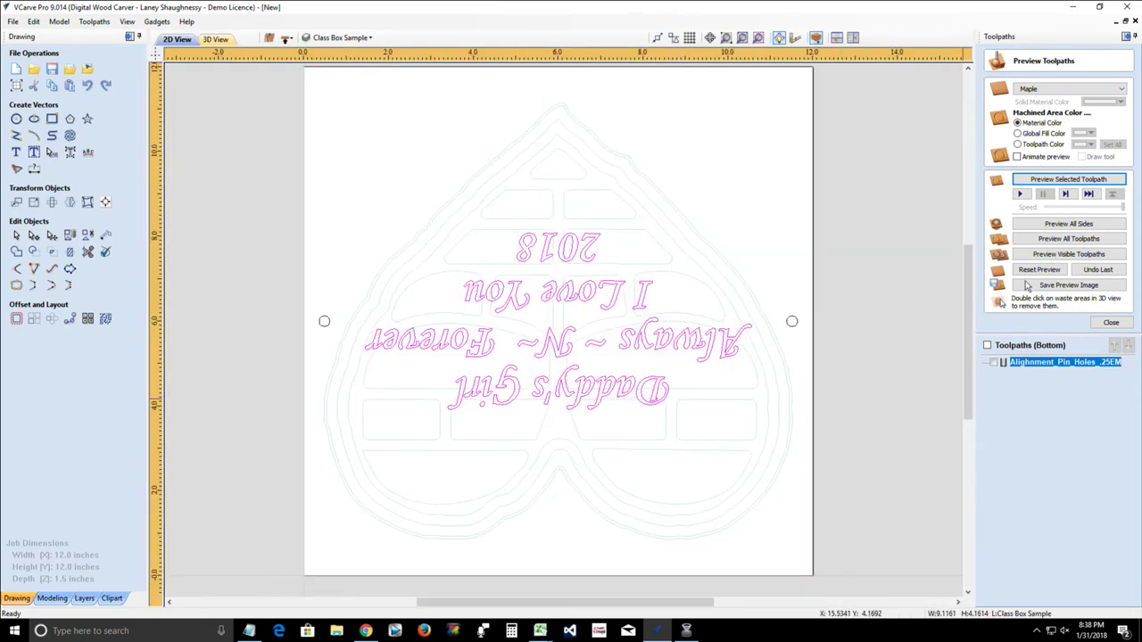
left_click(1111, 322)
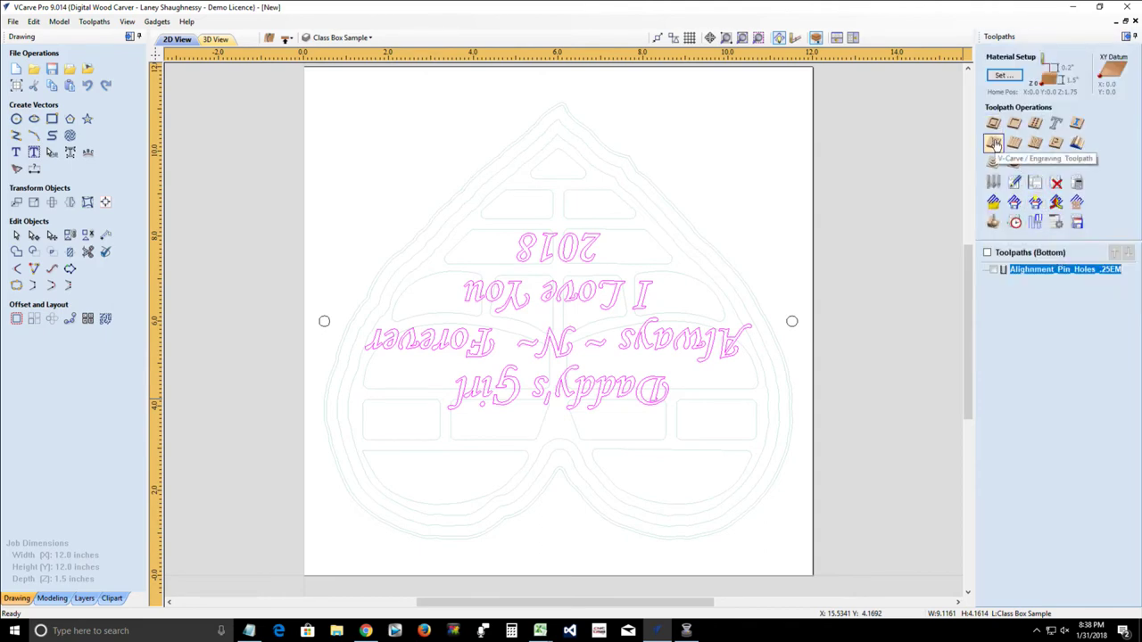
left_click(994, 144)
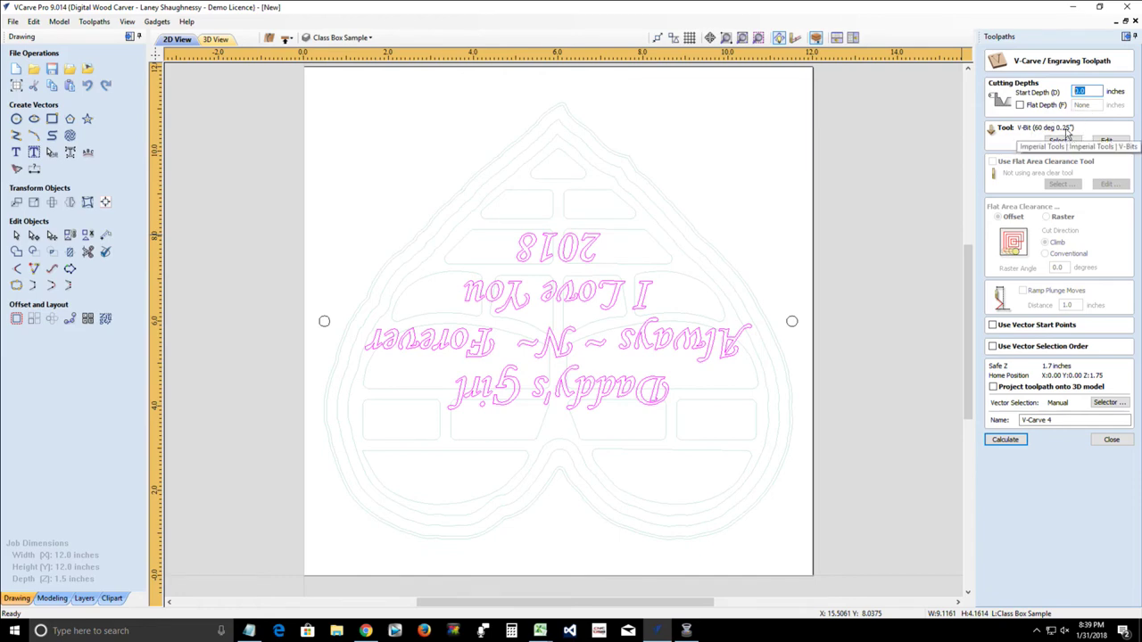
Step: Check the V-bit feed and plunge rates, then name the toolpath MessageText_60DegVBit
left_click(1107, 142)
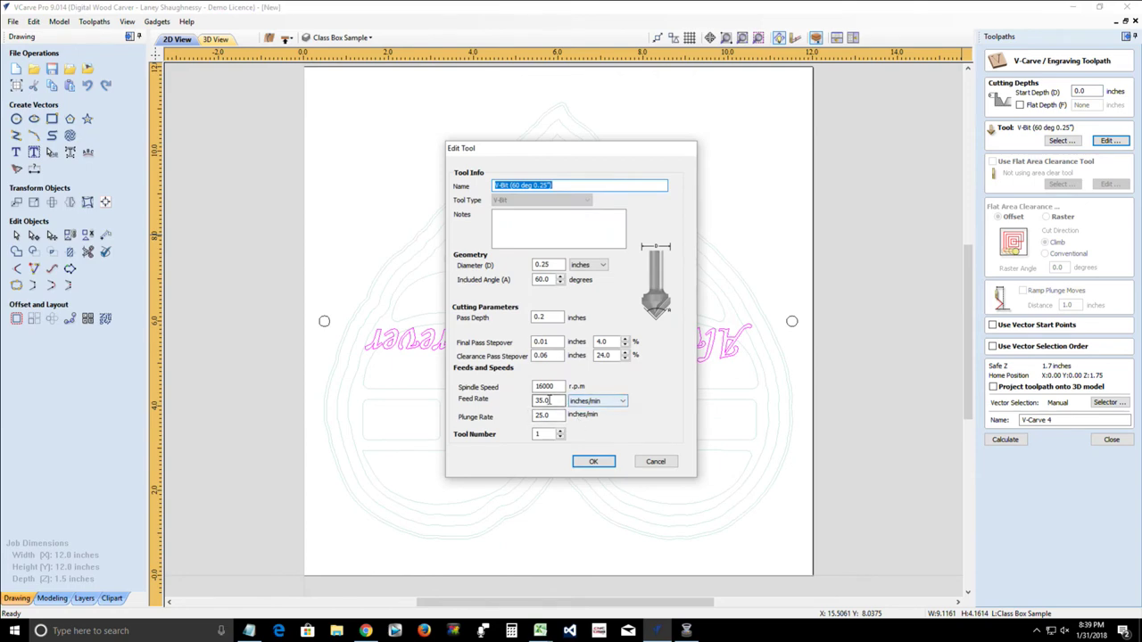
double_click(549, 400)
left_click(552, 417)
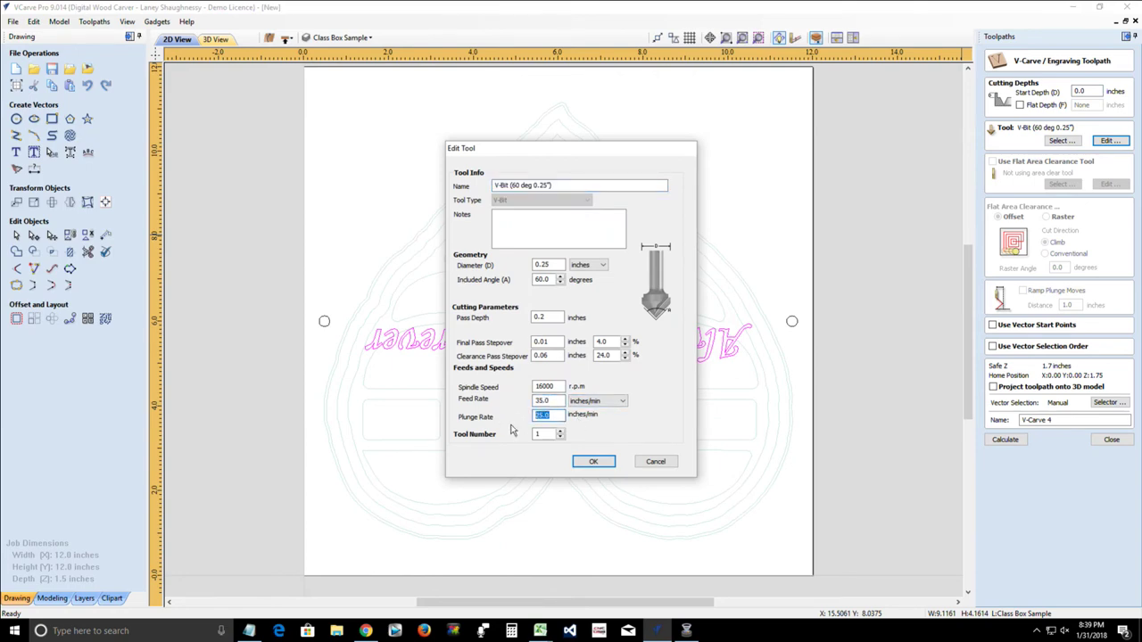
left_click(591, 463)
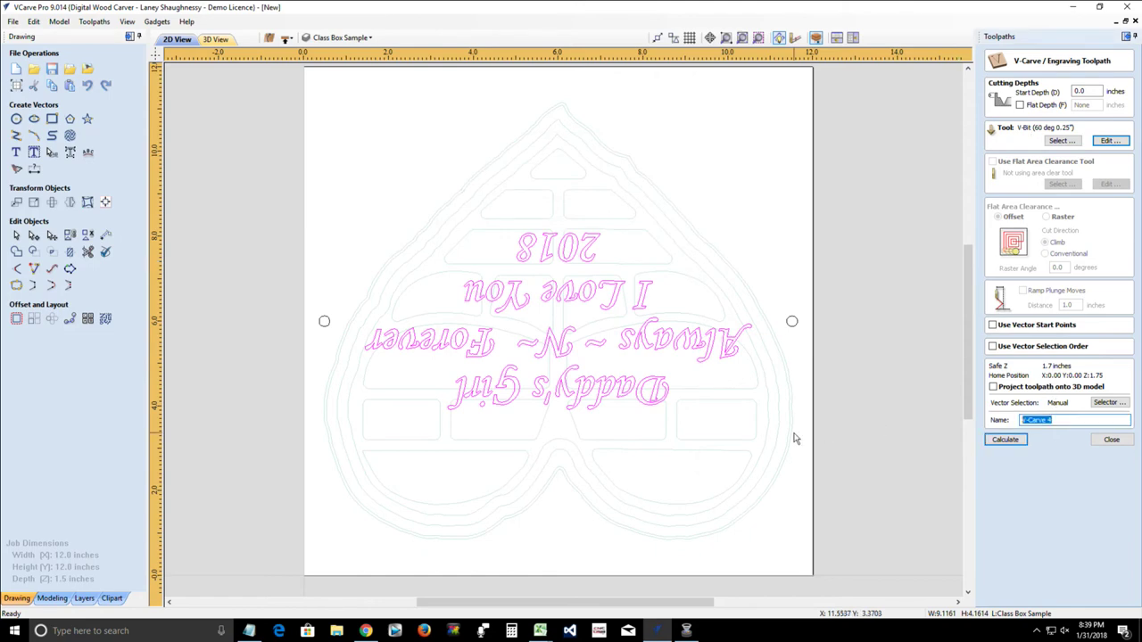
type("Messa")
type("60DegVBit")
Step: Calculate MessageText_60DegVBit, reset the preview, and simulate all toolpaths on all sides
left_click(1005, 439)
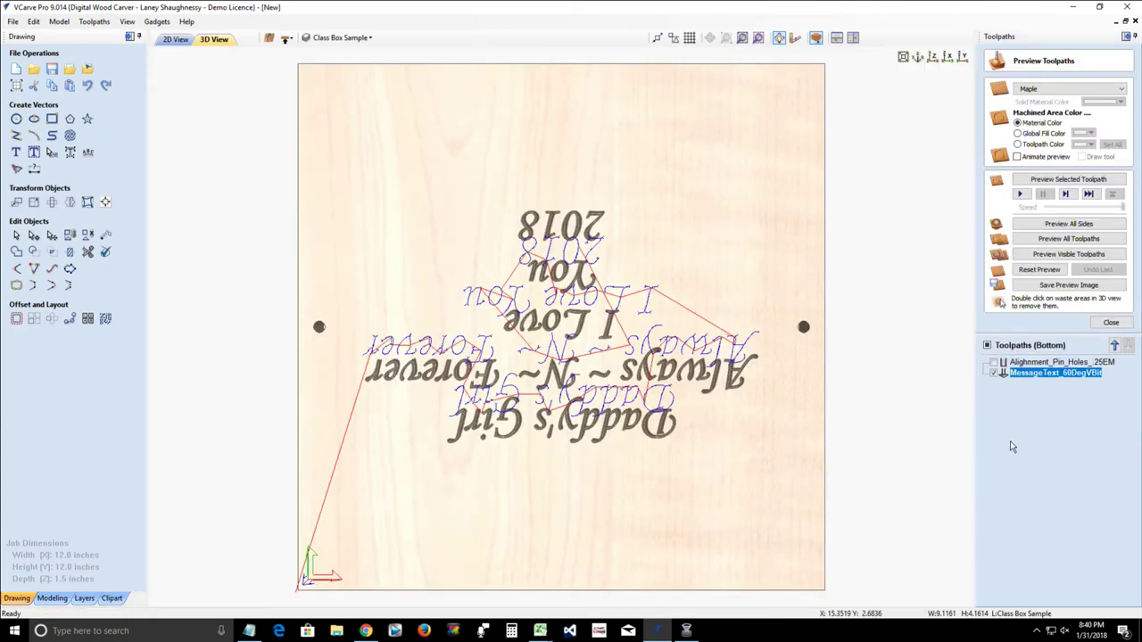
left_click(1038, 269)
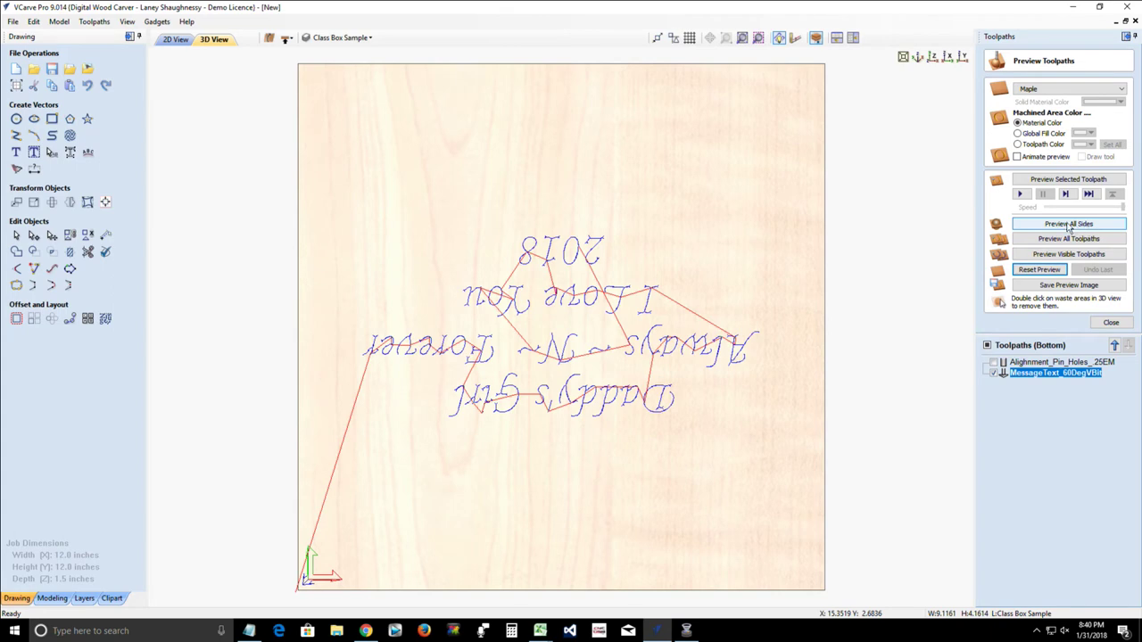
left_click(1068, 224)
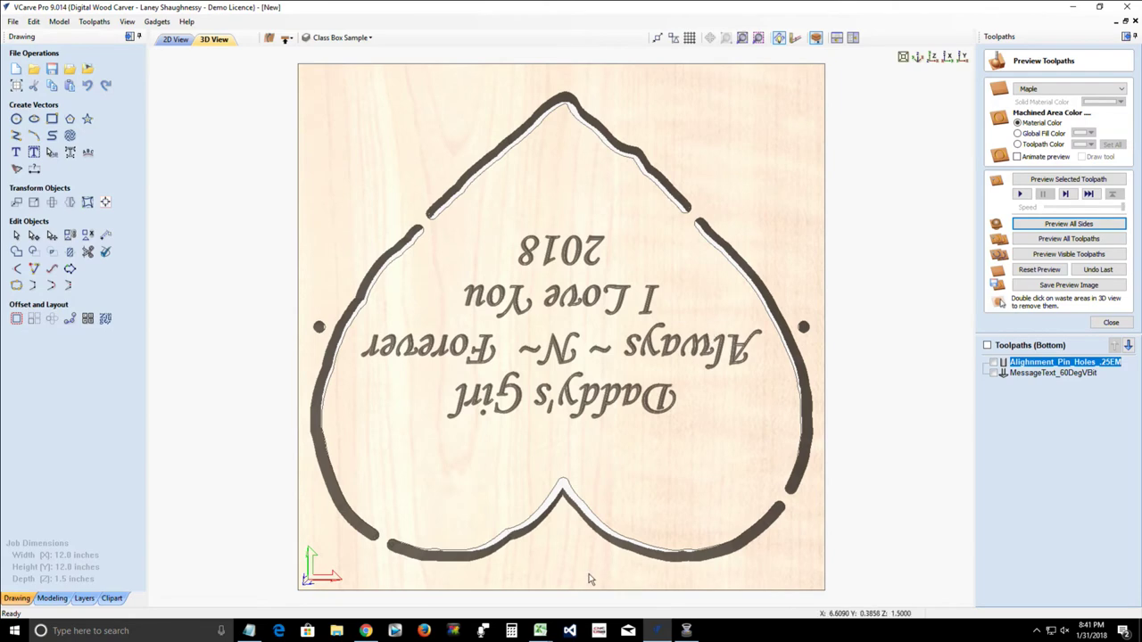
Step: Orbit the simulated carving to inspect its thickness and top, then return to the 2D view
left_click_drag(303, 520, 506, 364)
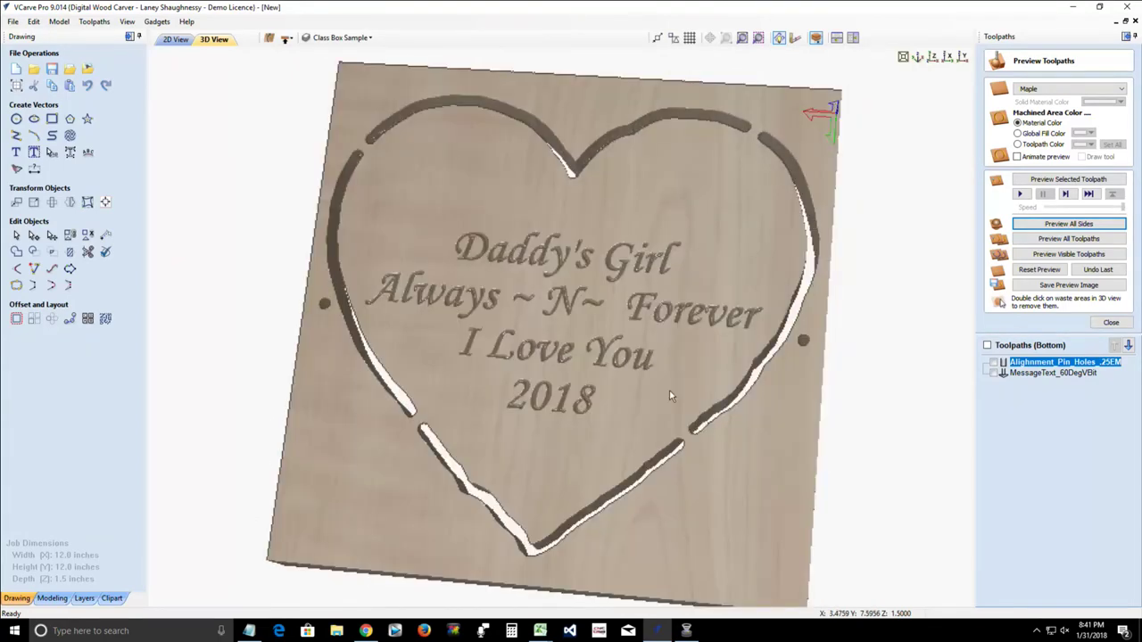
left_click_drag(669, 391, 539, 483)
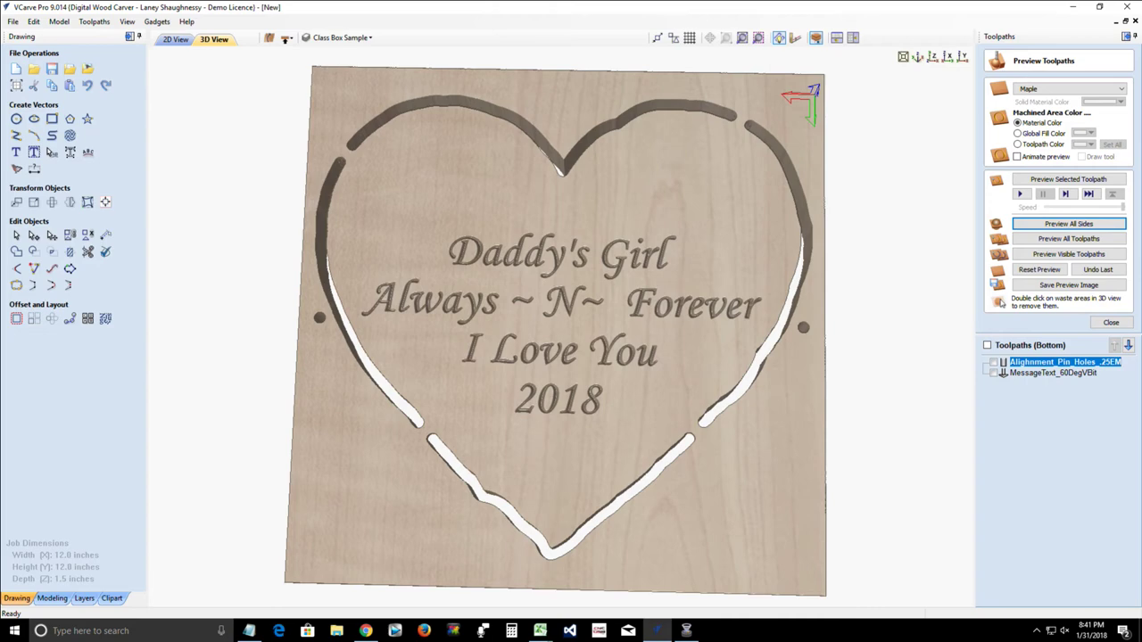
key("alt+Tab")
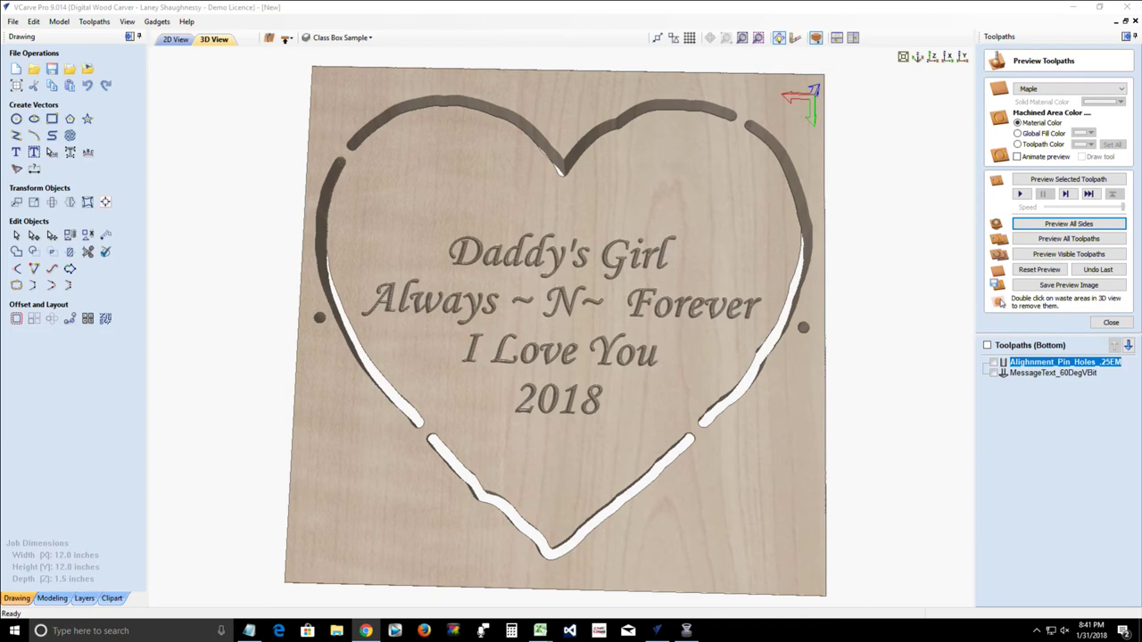
left_click_drag(602, 476, 611, 448)
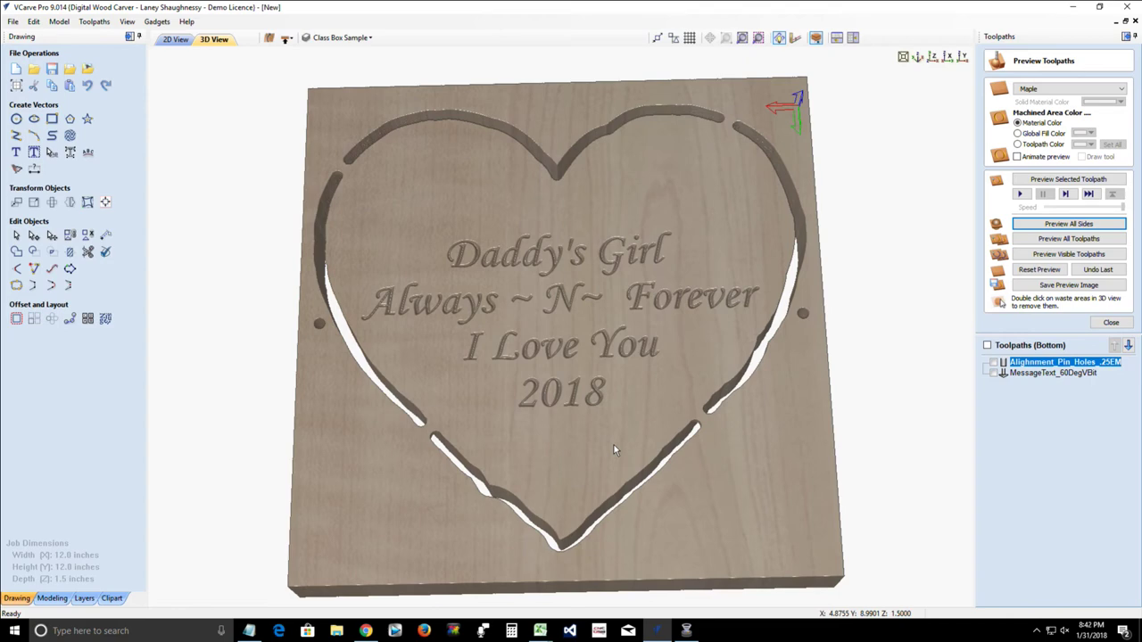
mouse_move(613, 449)
left_mouse_down()
mouse_move(550, 414)
mouse_move(556, 437)
left_mouse_up()
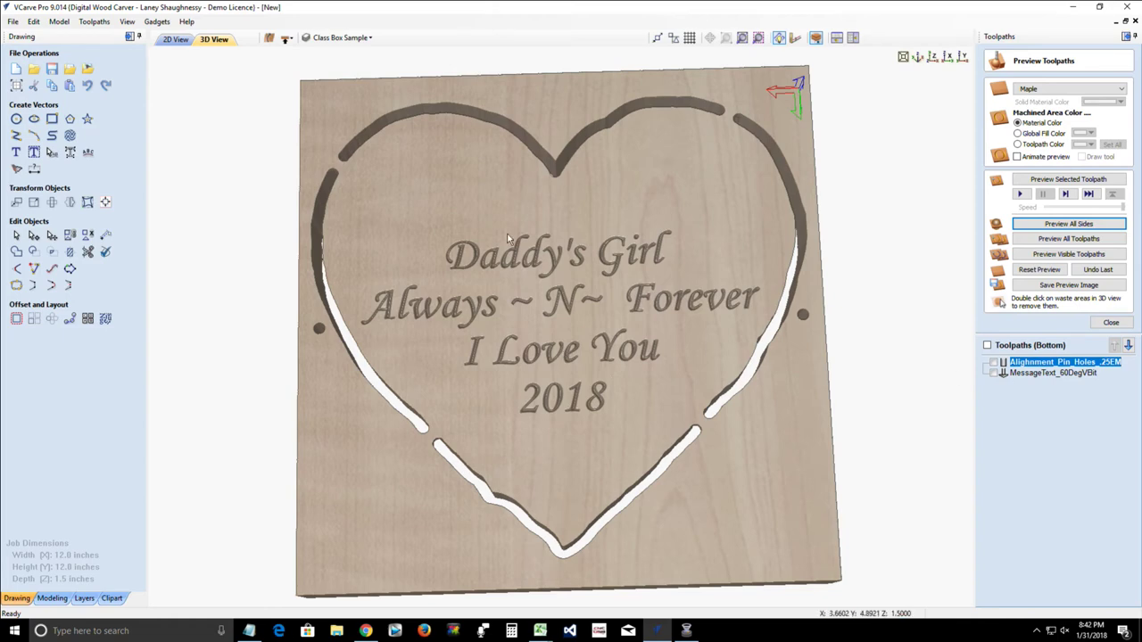
left_click(170, 40)
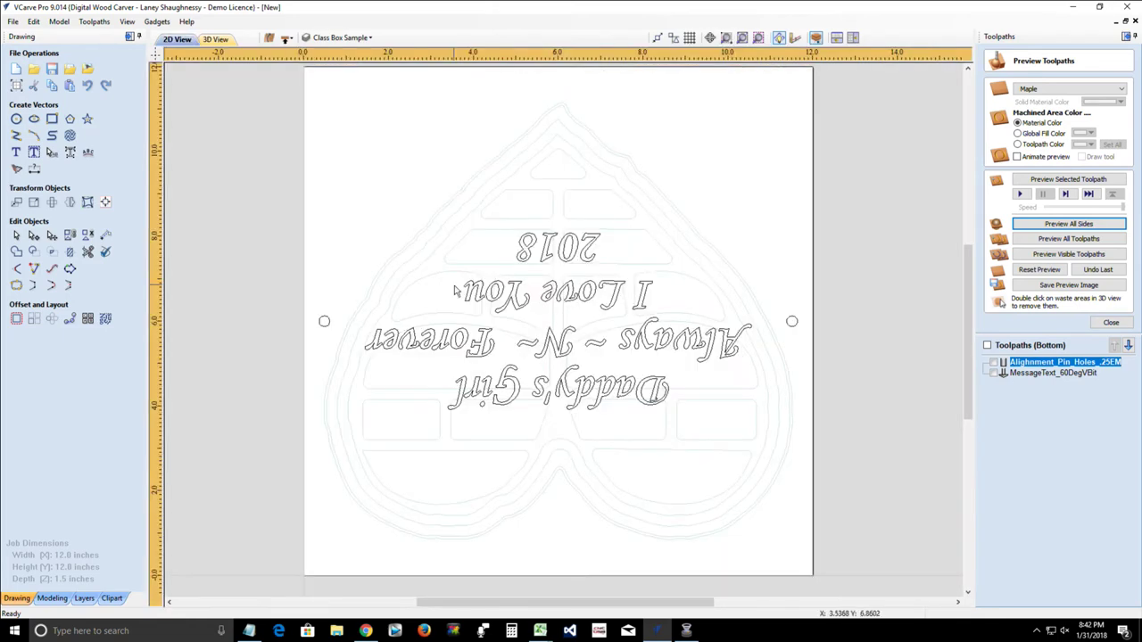
Step: Select the mirrored message text and start a pocket toolpath with a 0.02-inch cut depth
left_click(539, 257)
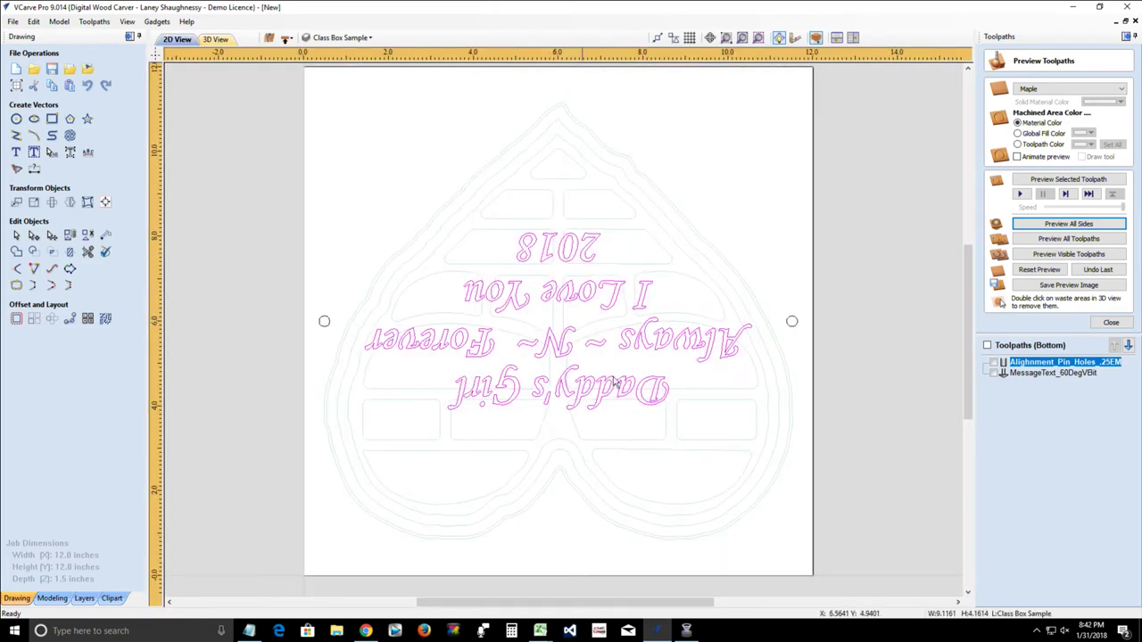
left_click(1109, 324)
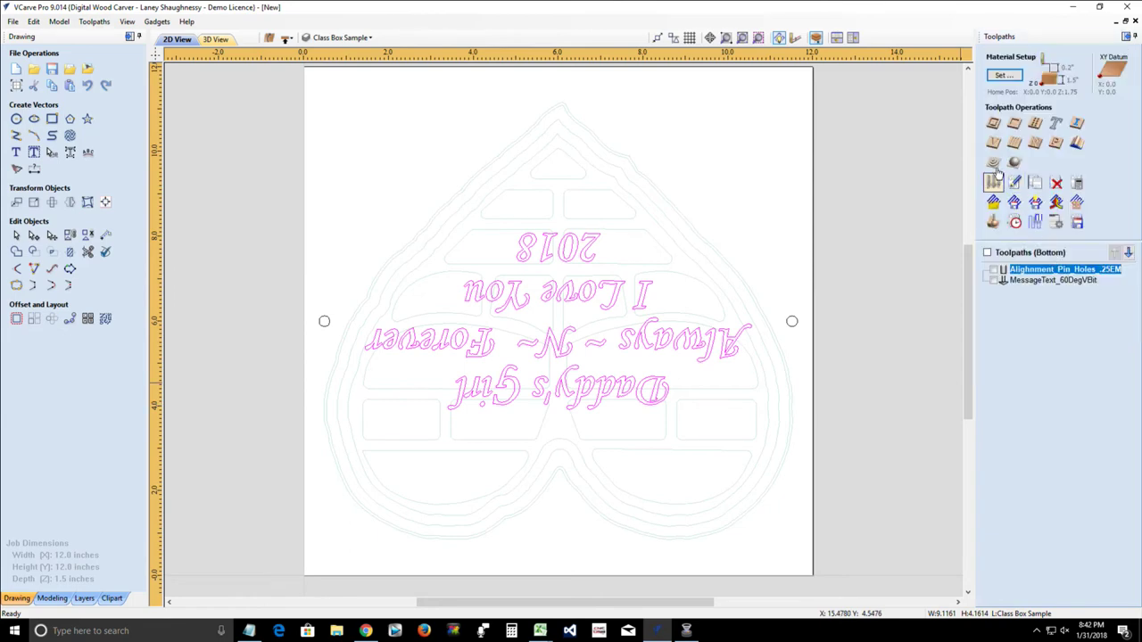
left_click(1015, 125)
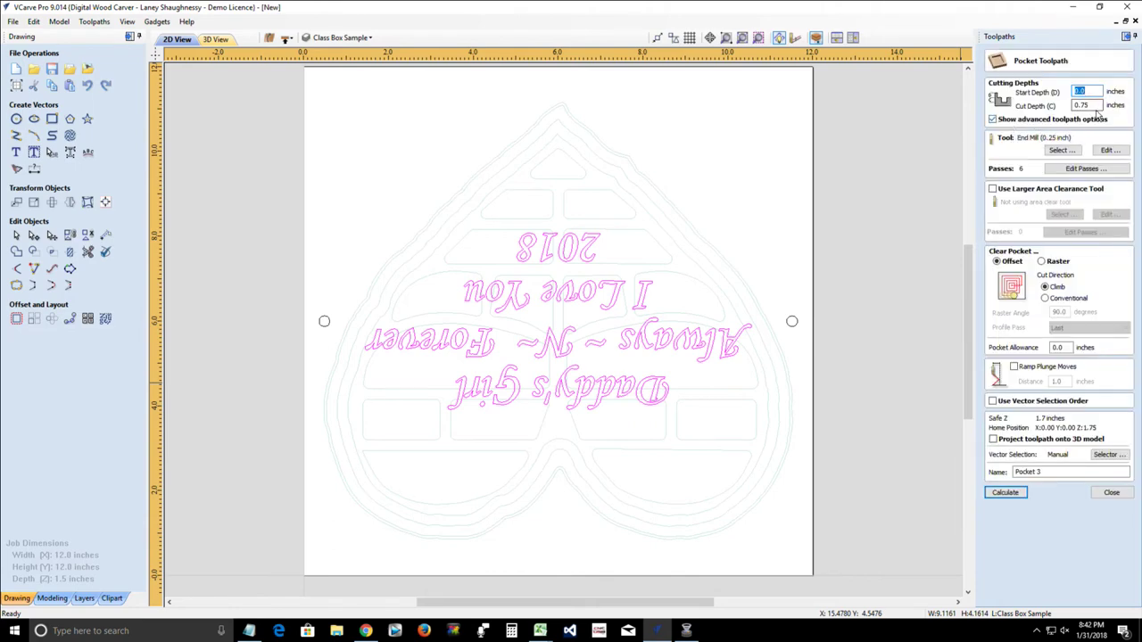
key("Tab")
type("0")
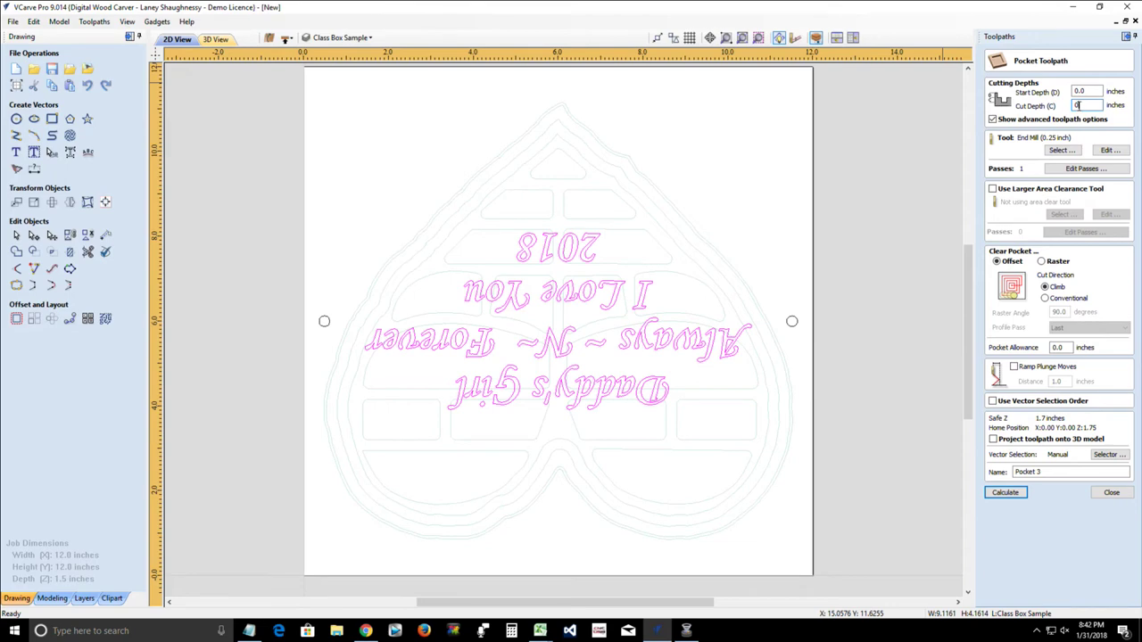
double_click(1078, 106)
type(".02")
Step: Choose the Digital Laser 6 Watt tool (0.0197 in diameter, 0.01 pass depth) for the pocket
left_click(1057, 152)
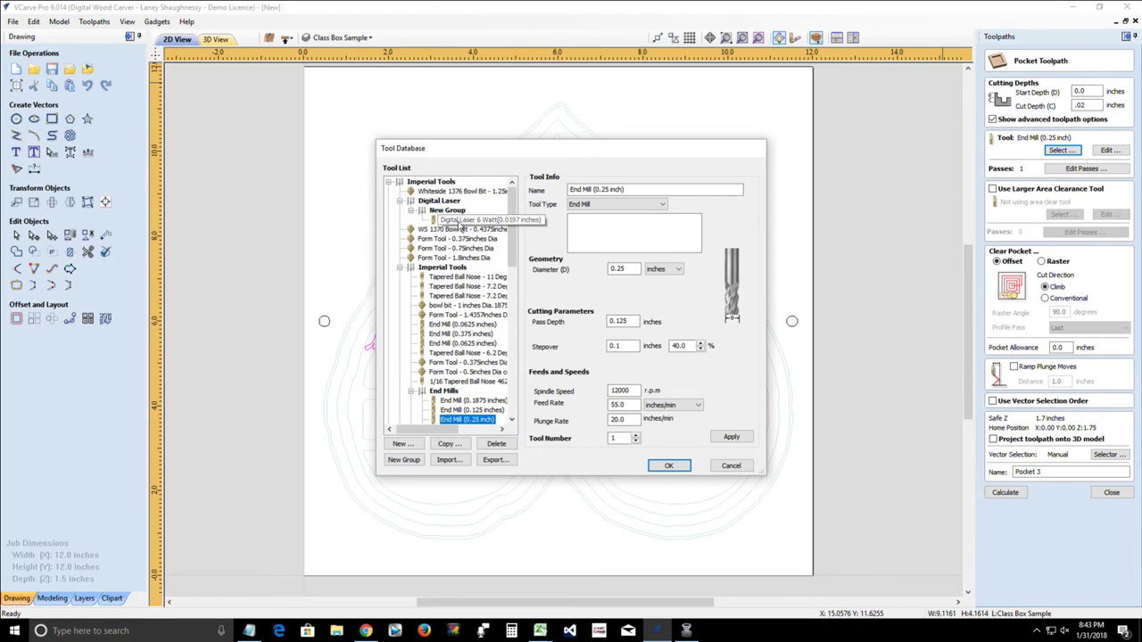
left_click(473, 223)
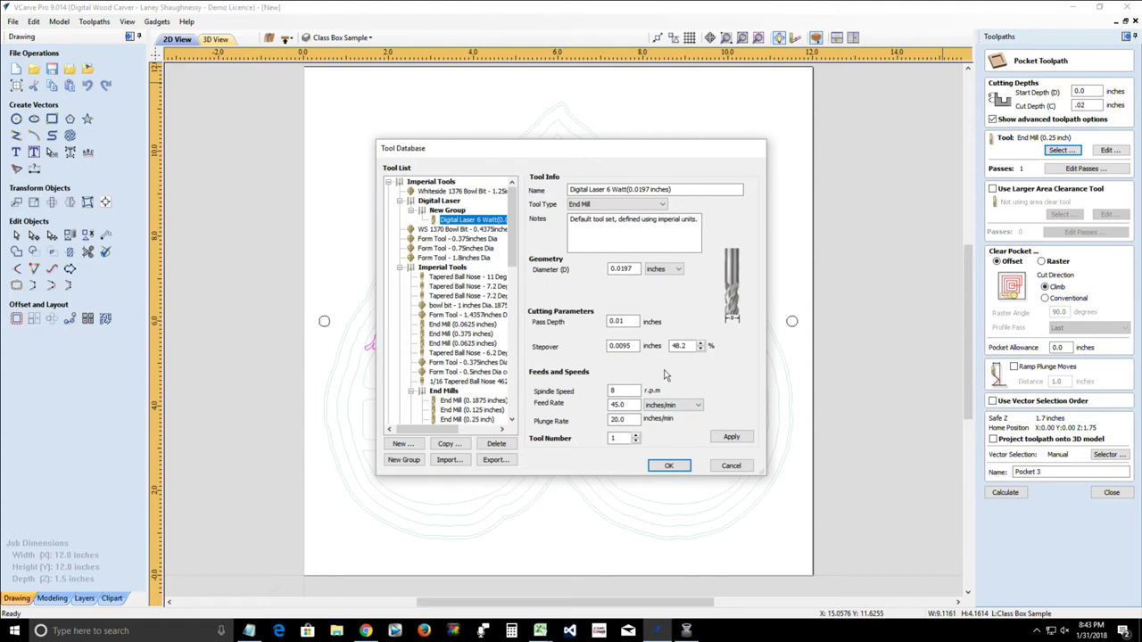
left_click(612, 269)
double_click(611, 269)
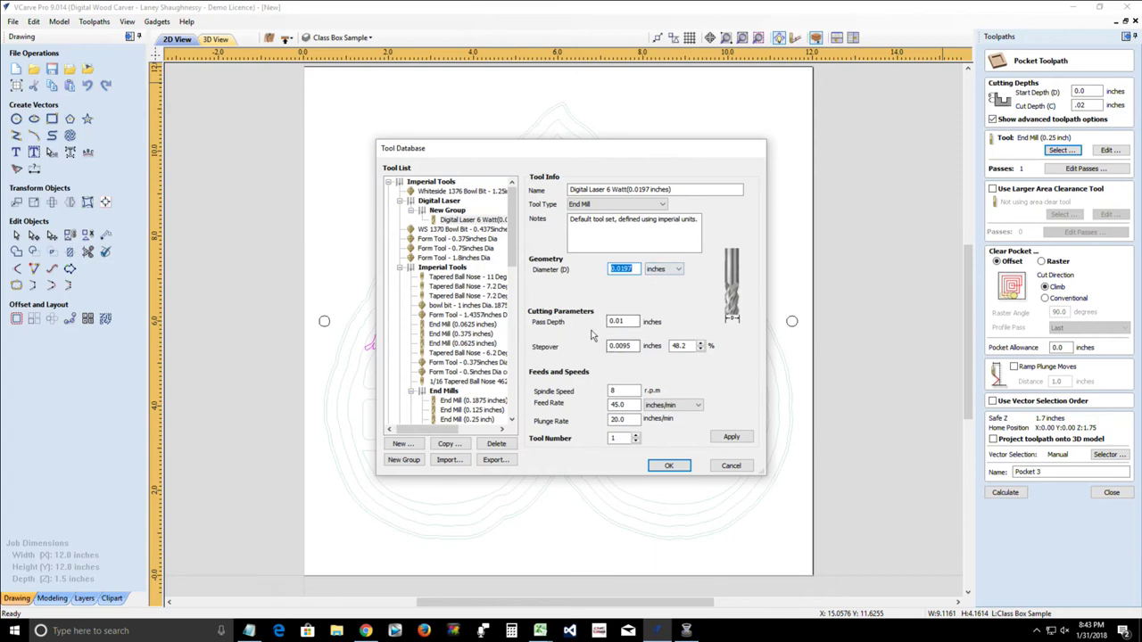
left_click(612, 321)
double_click(612, 321)
double_click(678, 345)
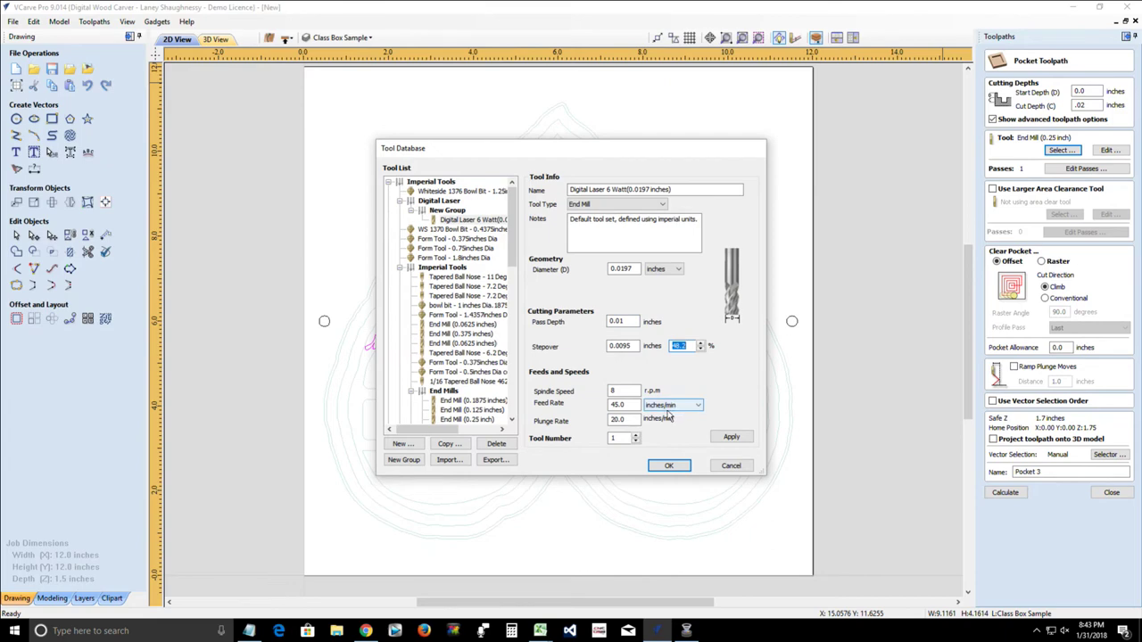
double_click(613, 391)
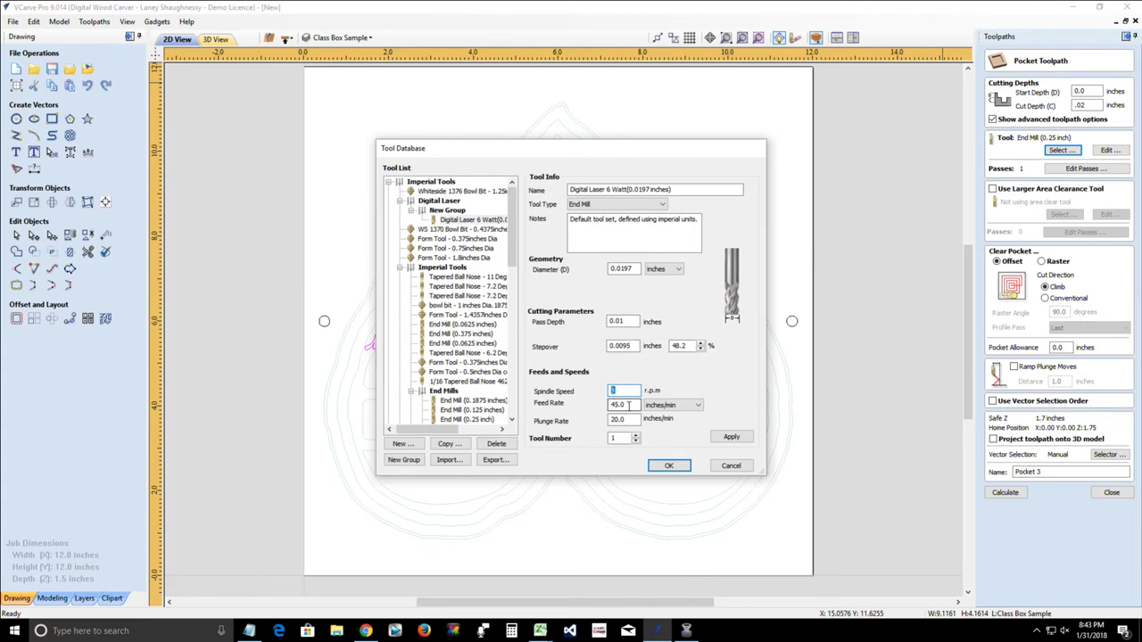
left_click(669, 467)
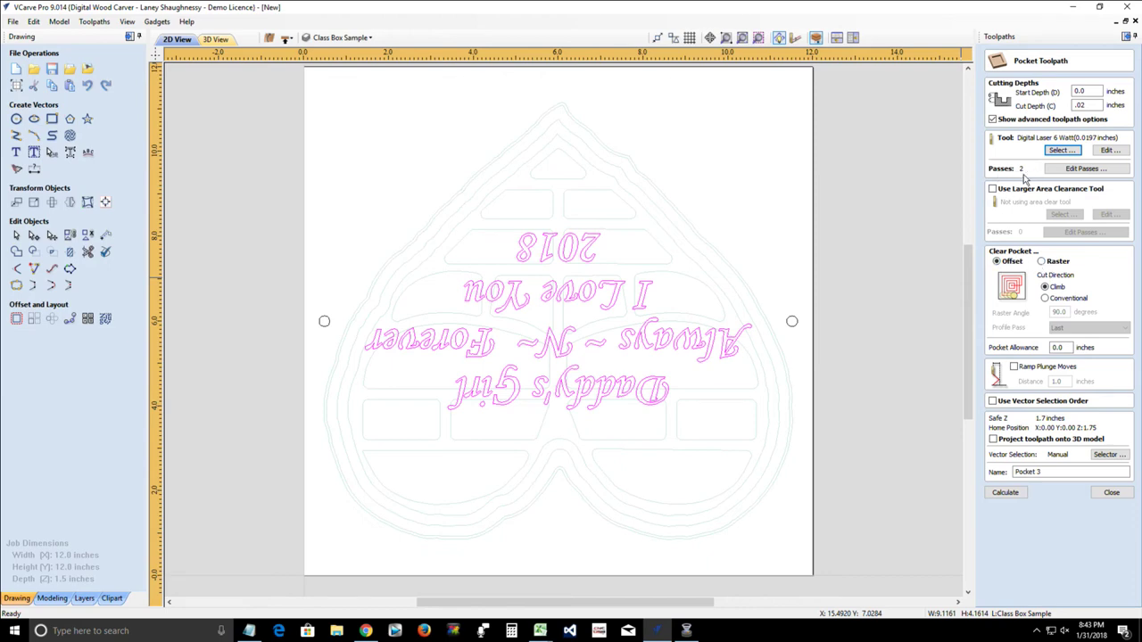
Step: Keep Offset pocket clearing, name the toolpath 'Laser Engrave' and calculate it
double_click(1079, 105)
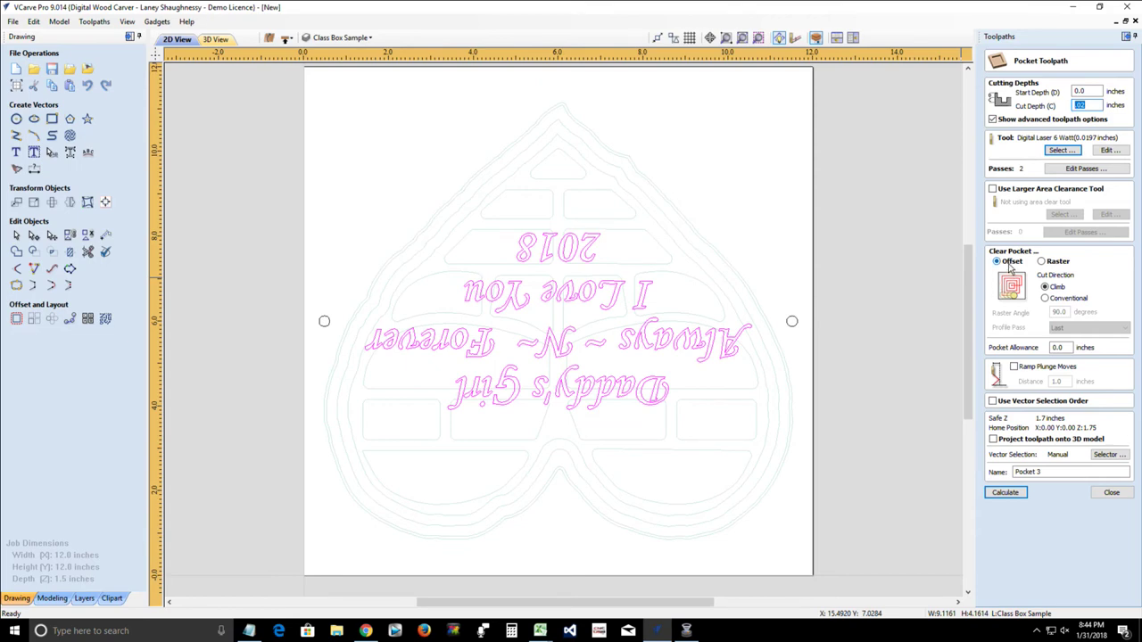
left_click(1040, 261)
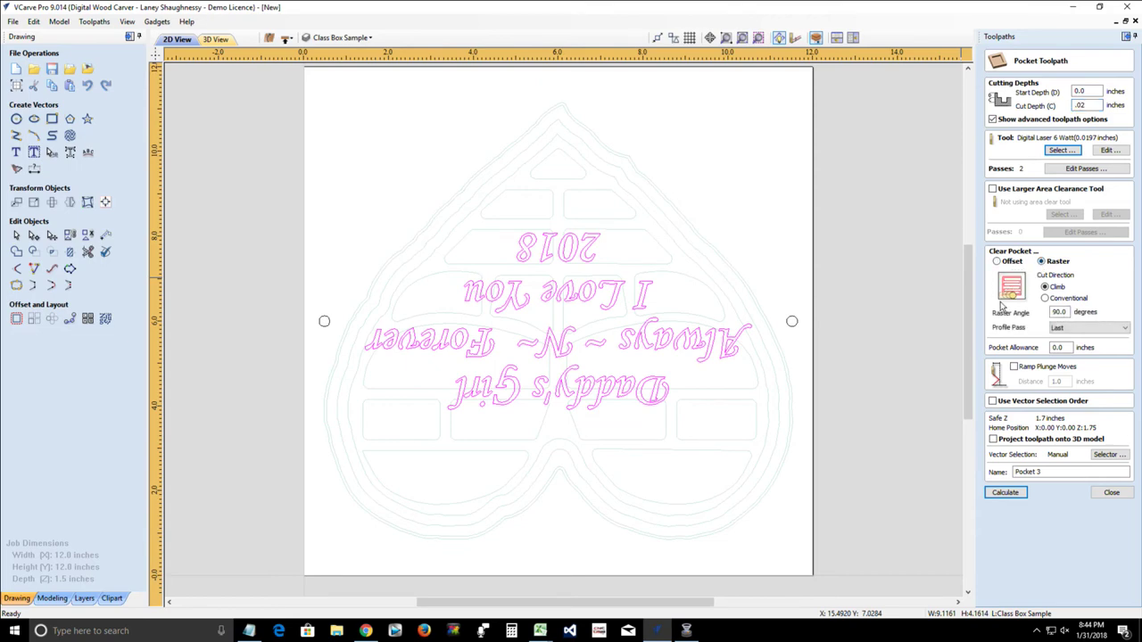
left_click(997, 261)
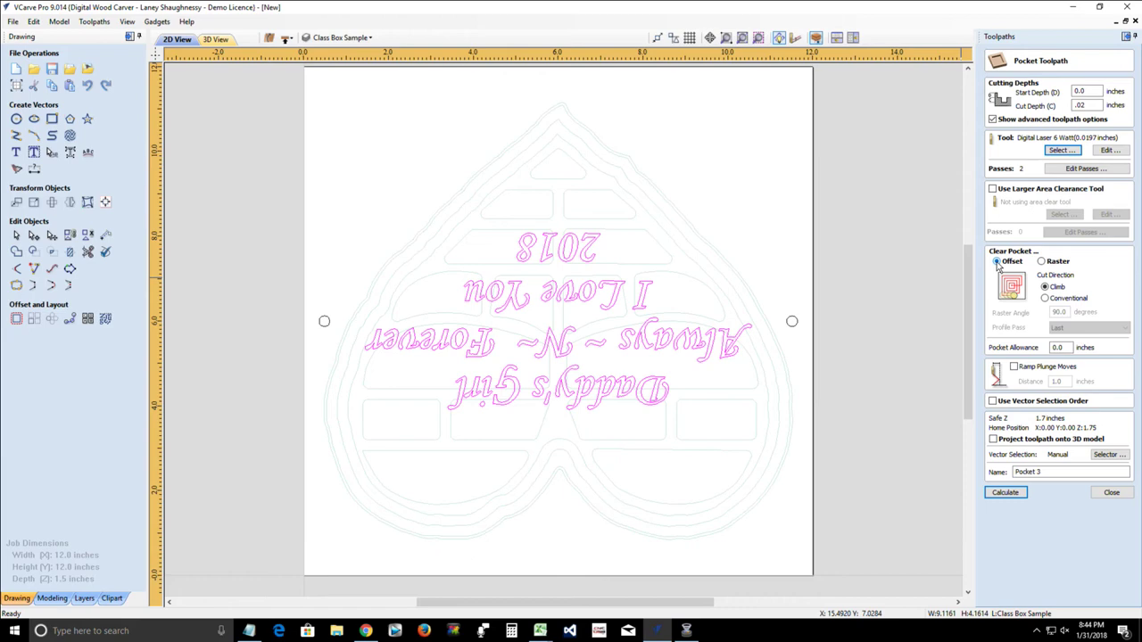
left_click(1005, 493)
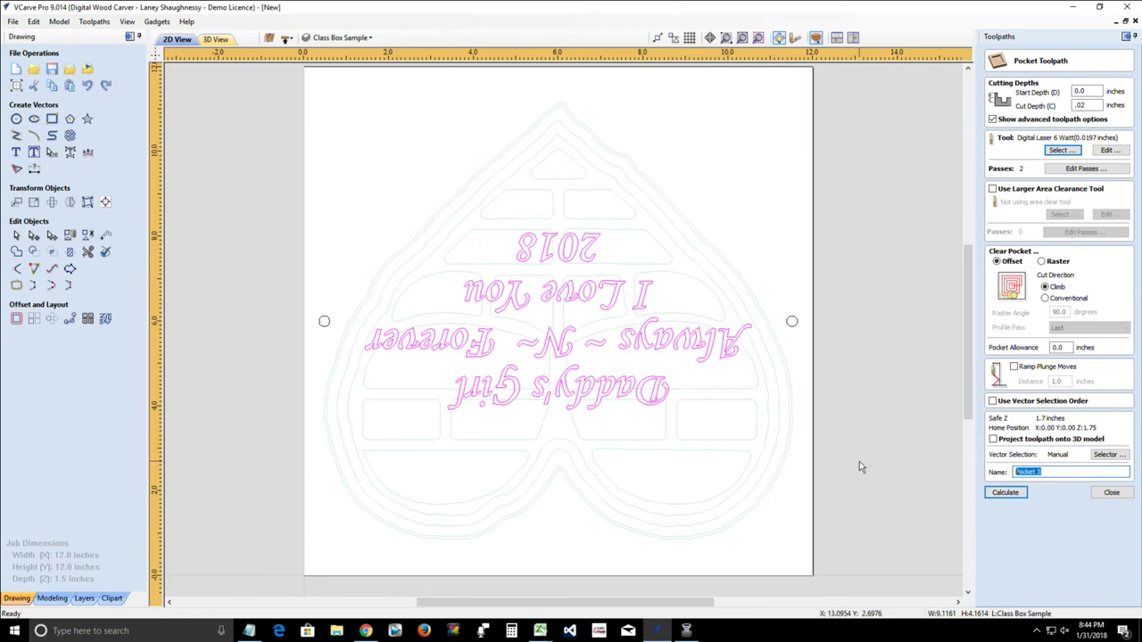
type("Laser Engrave")
left_click(1000, 496)
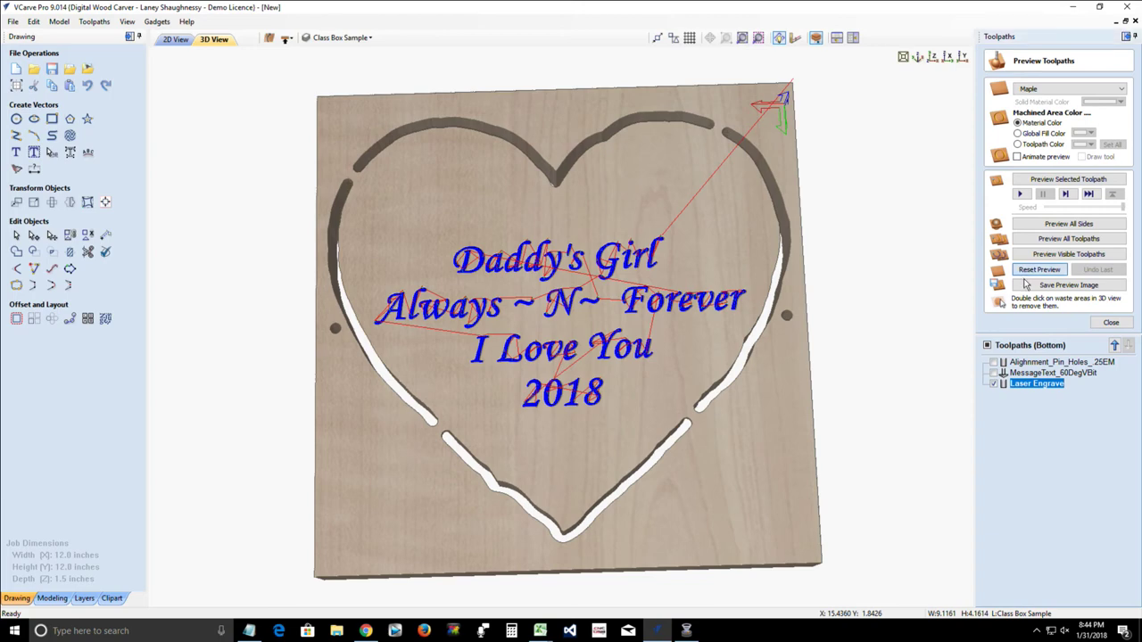
Step: Simulate only Laser Engrave, shaded in a dark toolpath colour, and view the board at an angle
left_click(1025, 271)
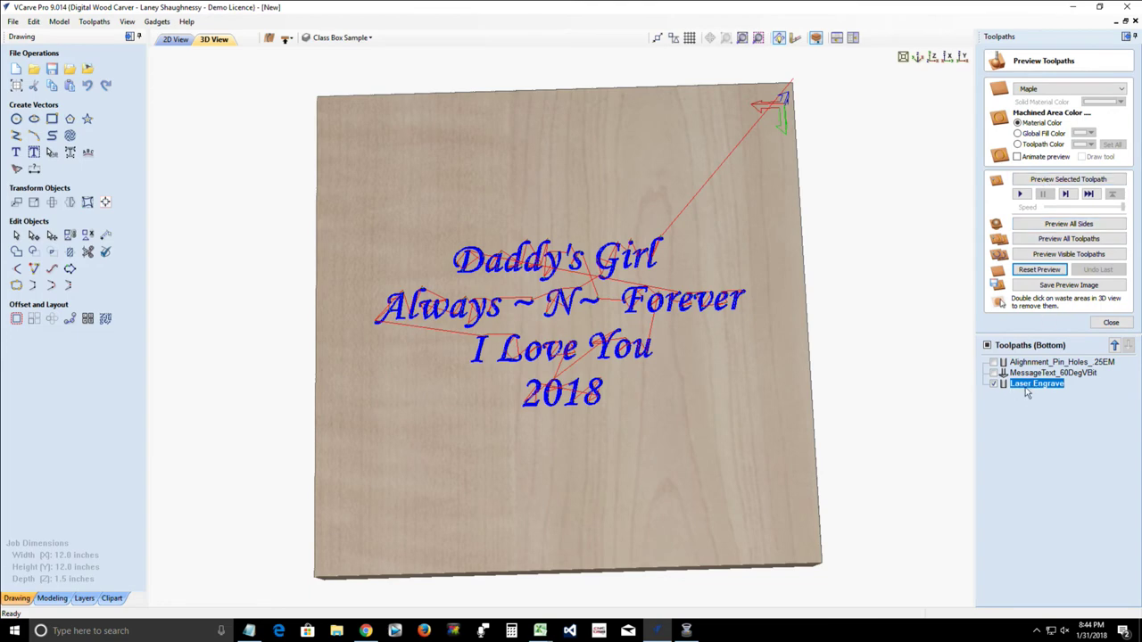
left_click(1050, 181)
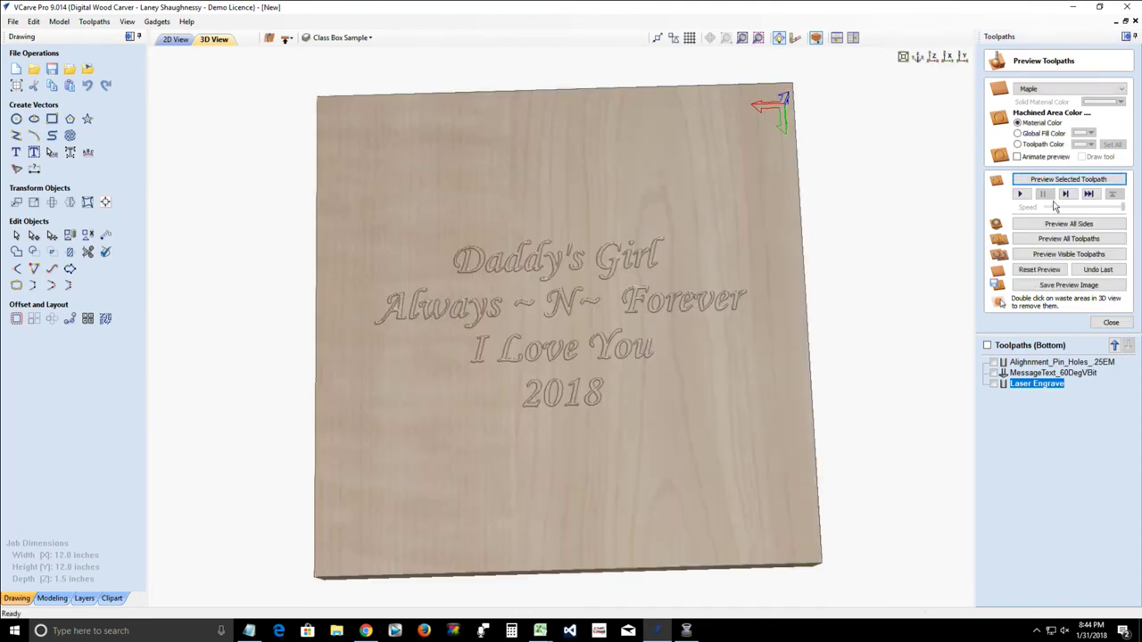
left_click(1018, 146)
left_click(1089, 144)
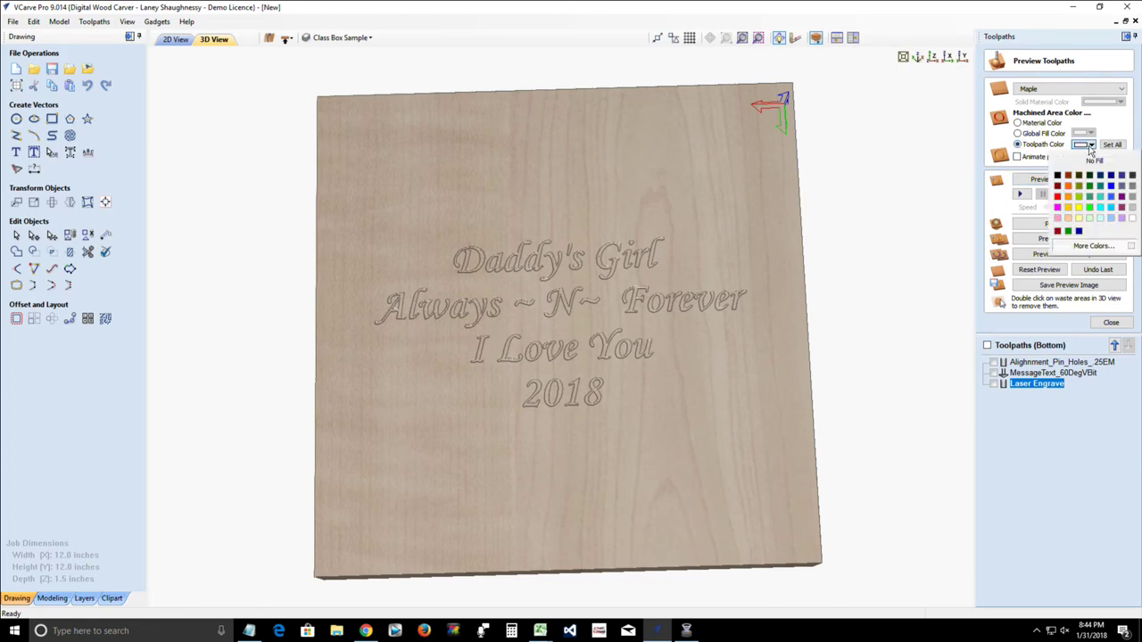
left_click(1132, 178)
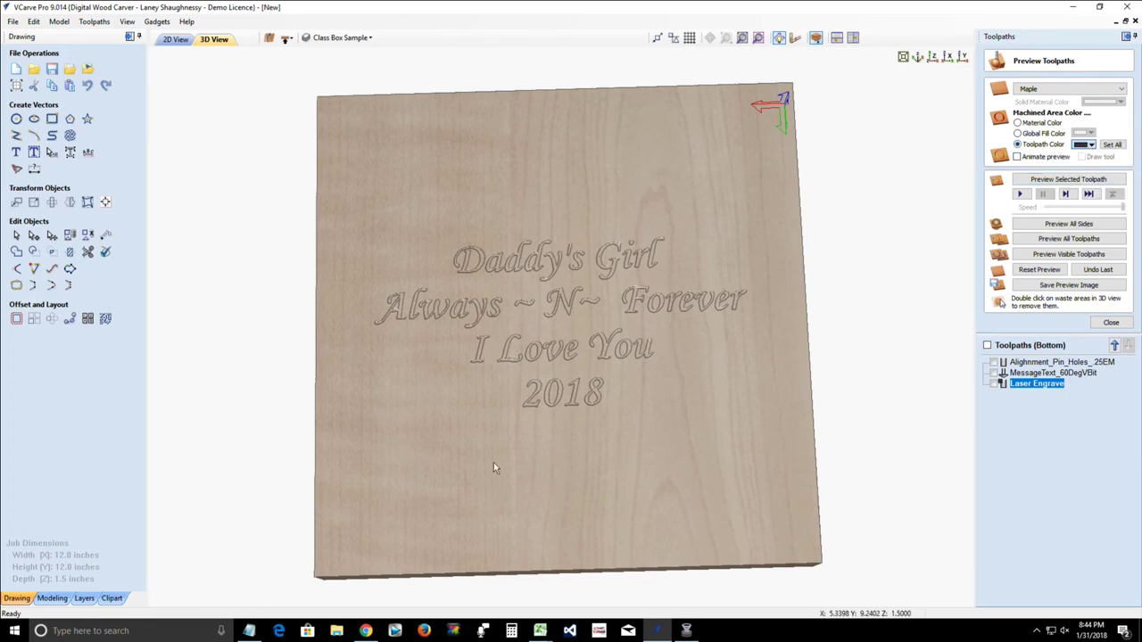
left_click_drag(506, 455, 516, 446)
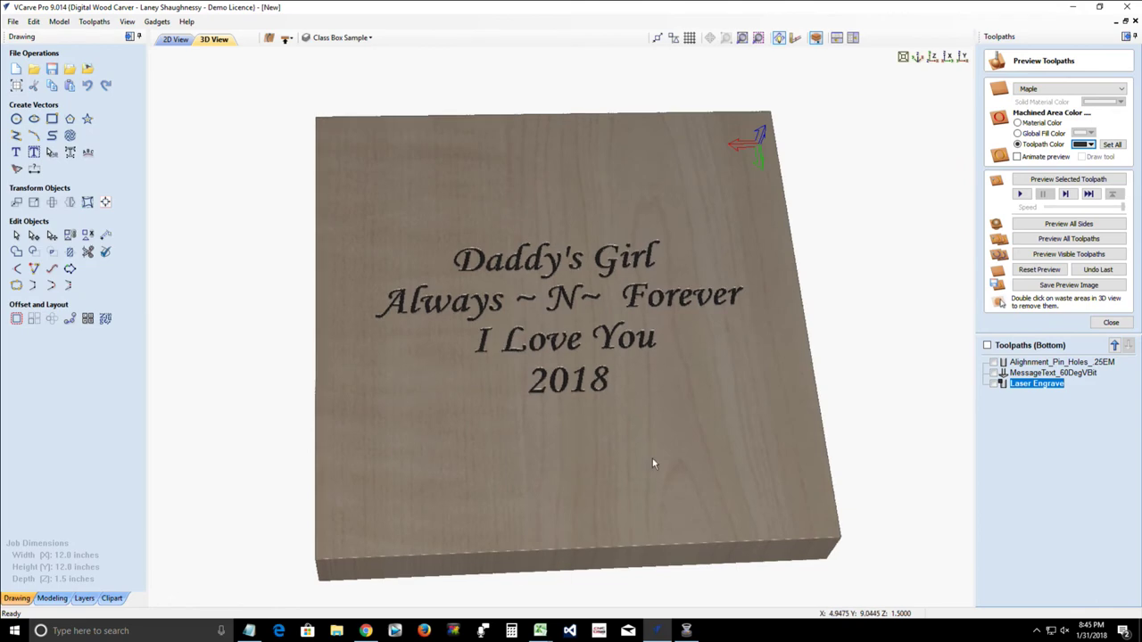
left_click_drag(652, 459, 542, 483)
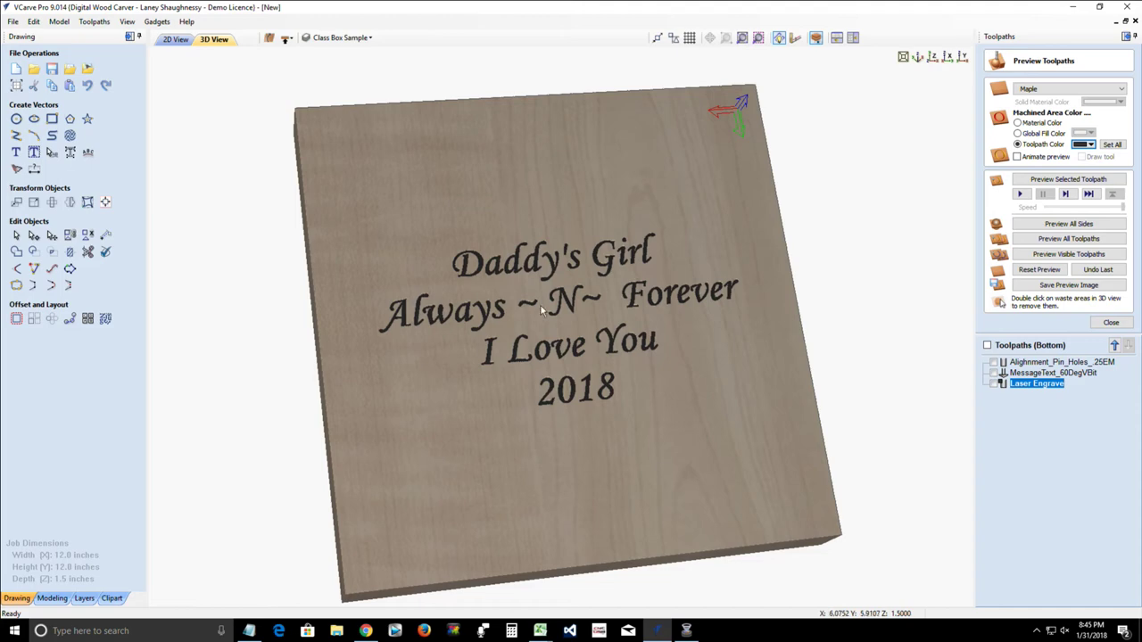
Step: Change Laser Engrave's cut depth to 0 and recalculate it
double_click(1034, 382)
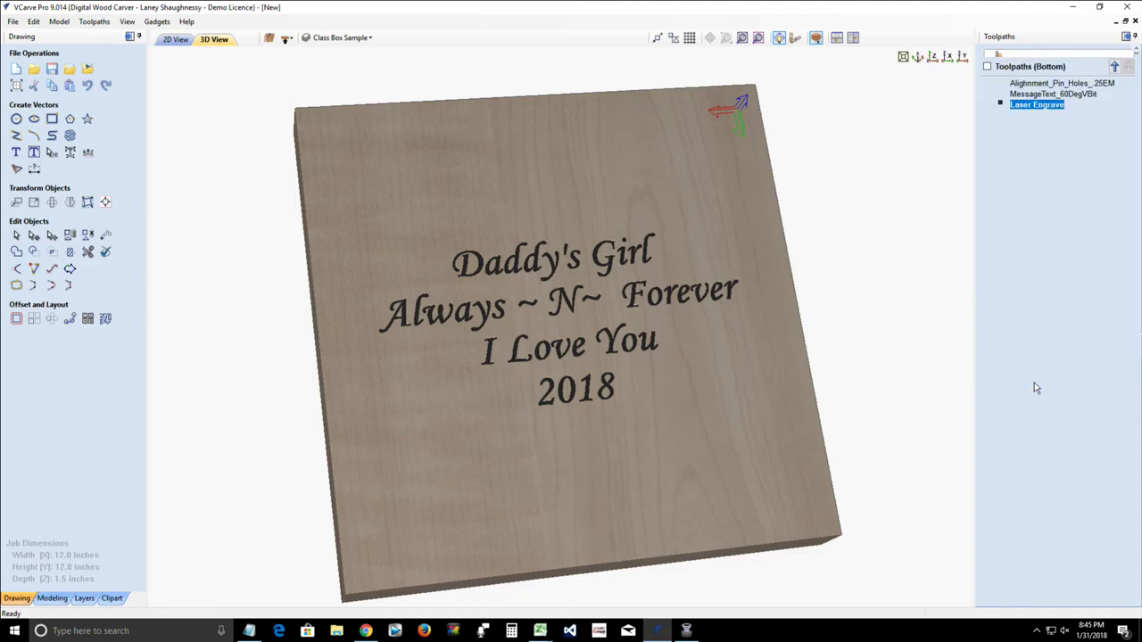
double_click(1090, 105)
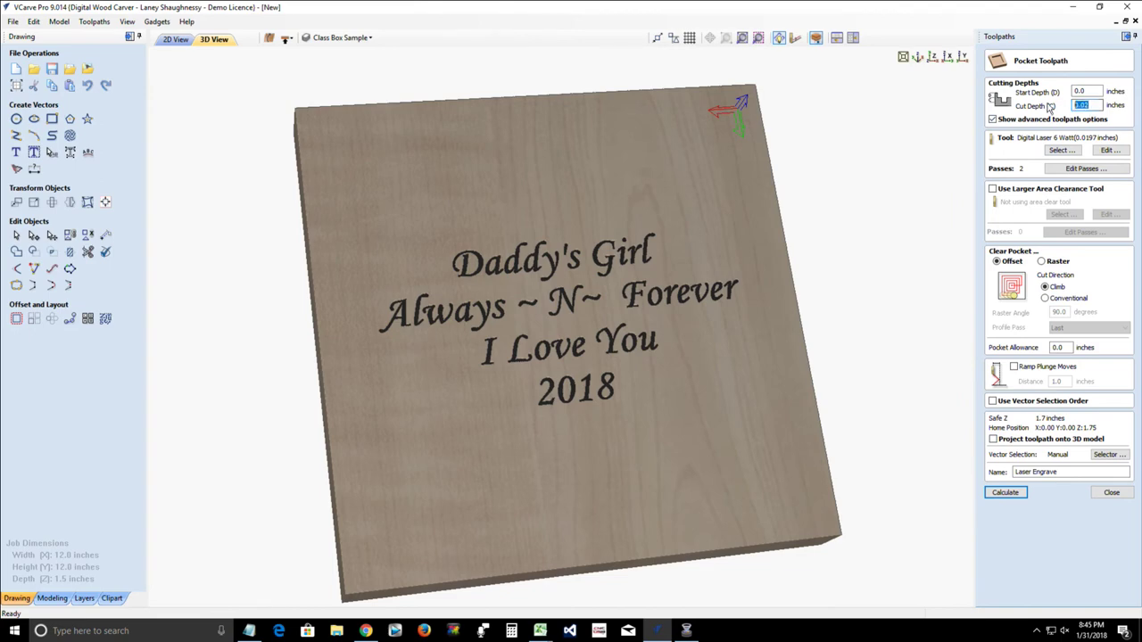
type("0")
left_click(1003, 493)
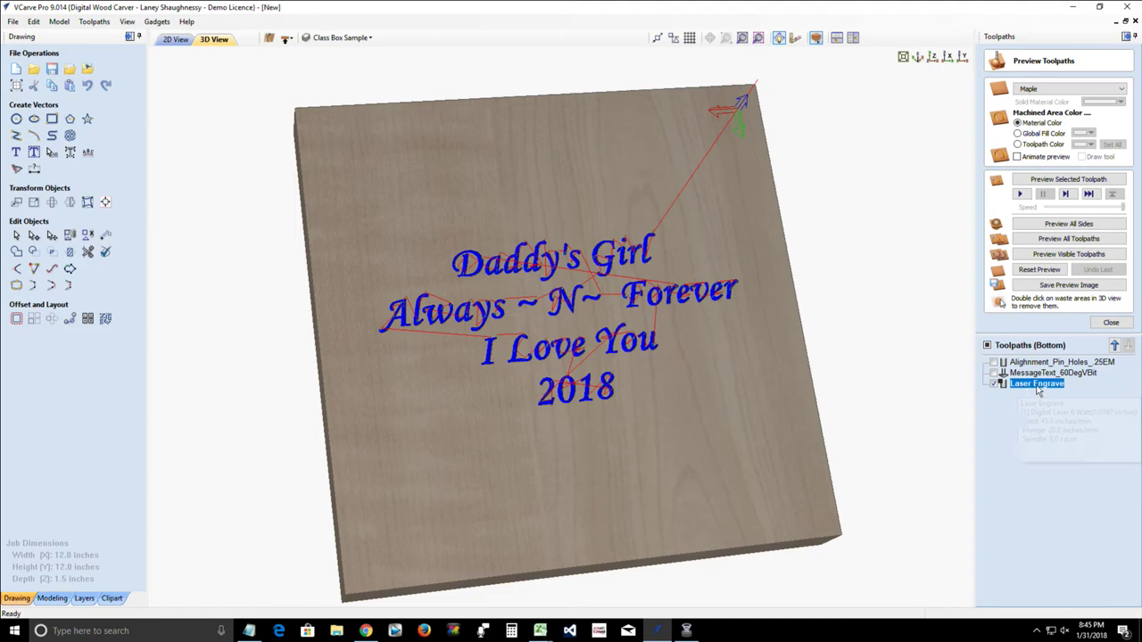
mouse_move(1037, 390)
Step: In Save Toolpaths, try Digital Laser (inch), then settle on the Digital WoodCarver (inch)(*.tap) post processor
left_click(1109, 323)
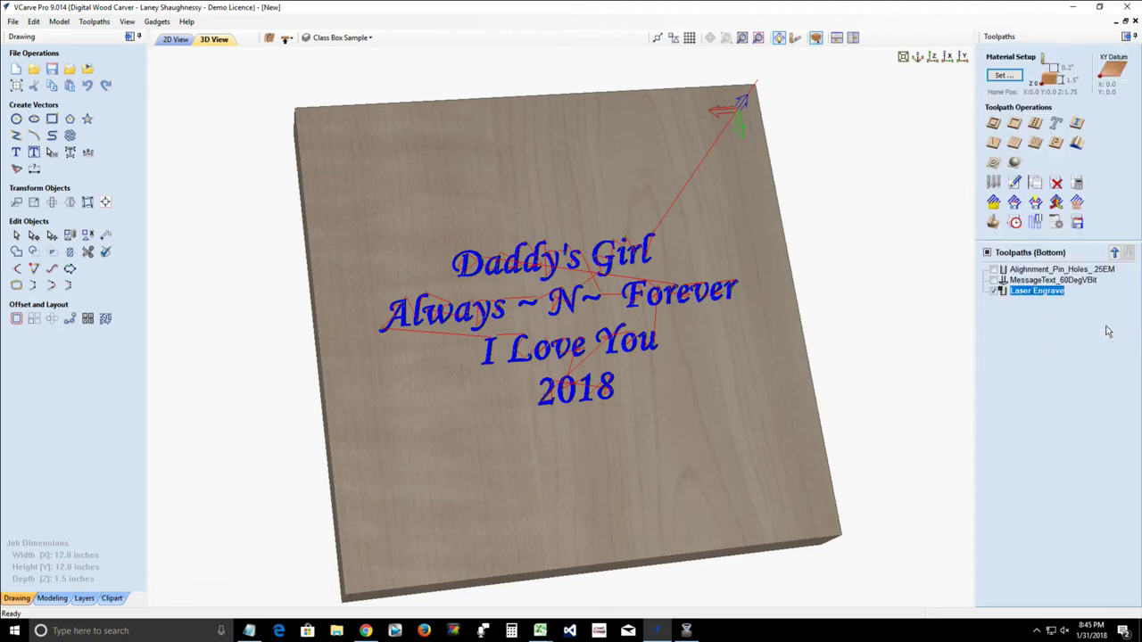
left_click(1076, 223)
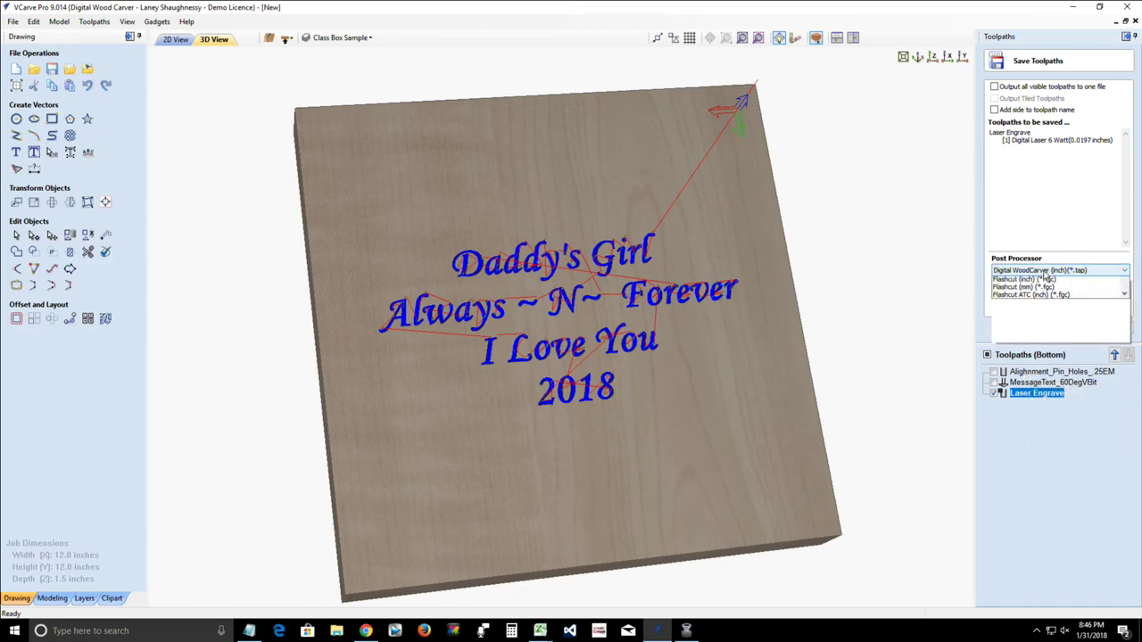
left_click(1044, 272)
scroll(1039, 304, "up", 2)
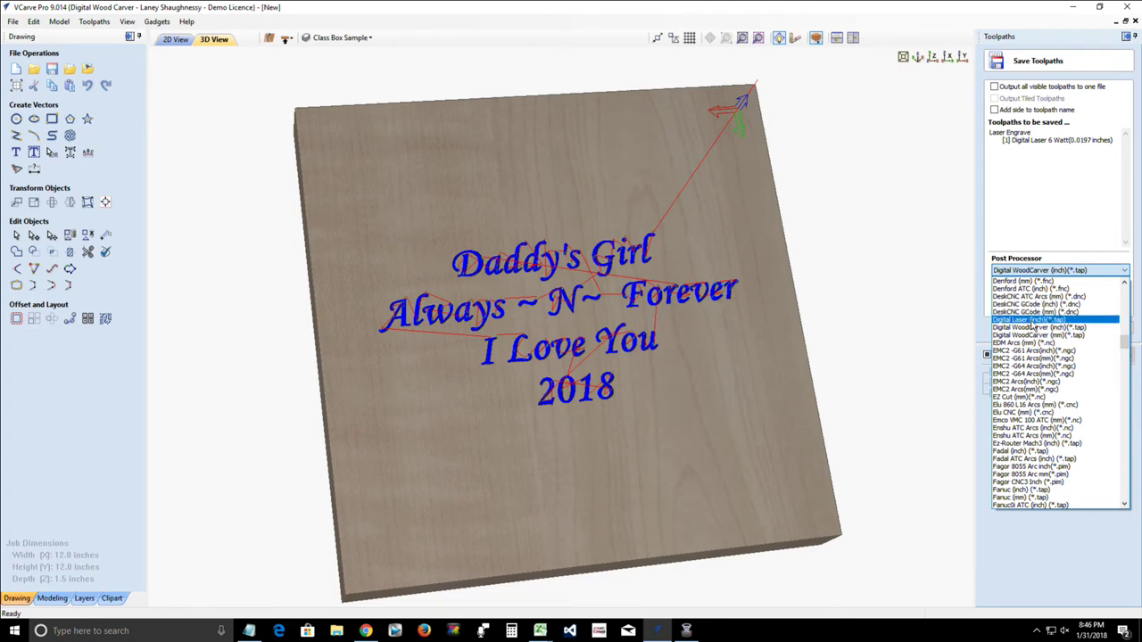
left_click(1032, 321)
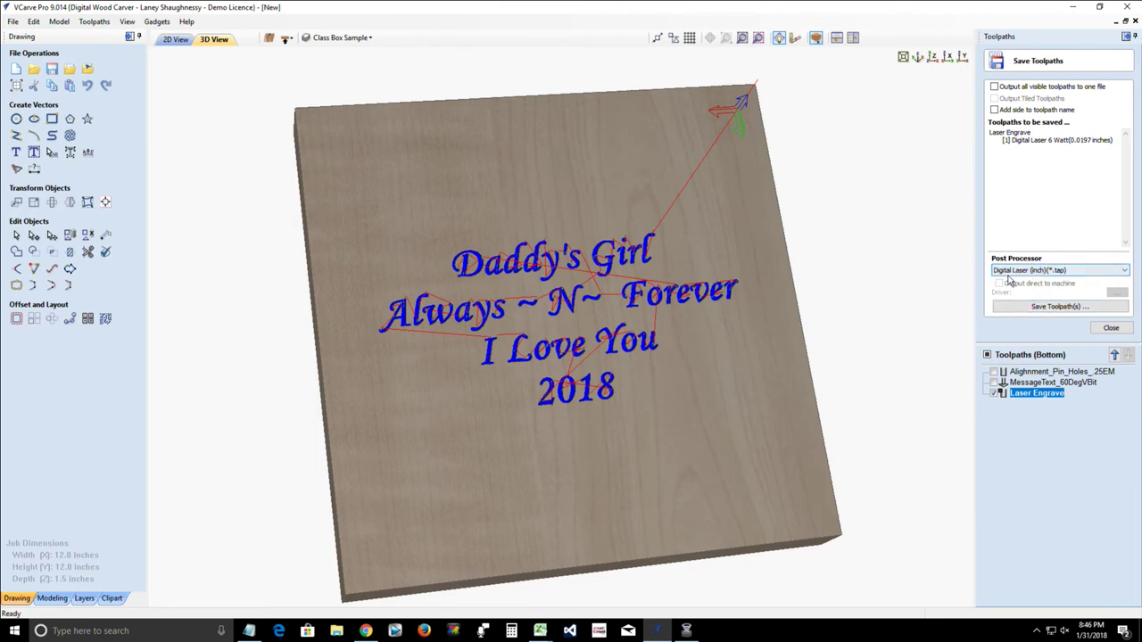
left_click(994, 394)
left_click(1045, 270)
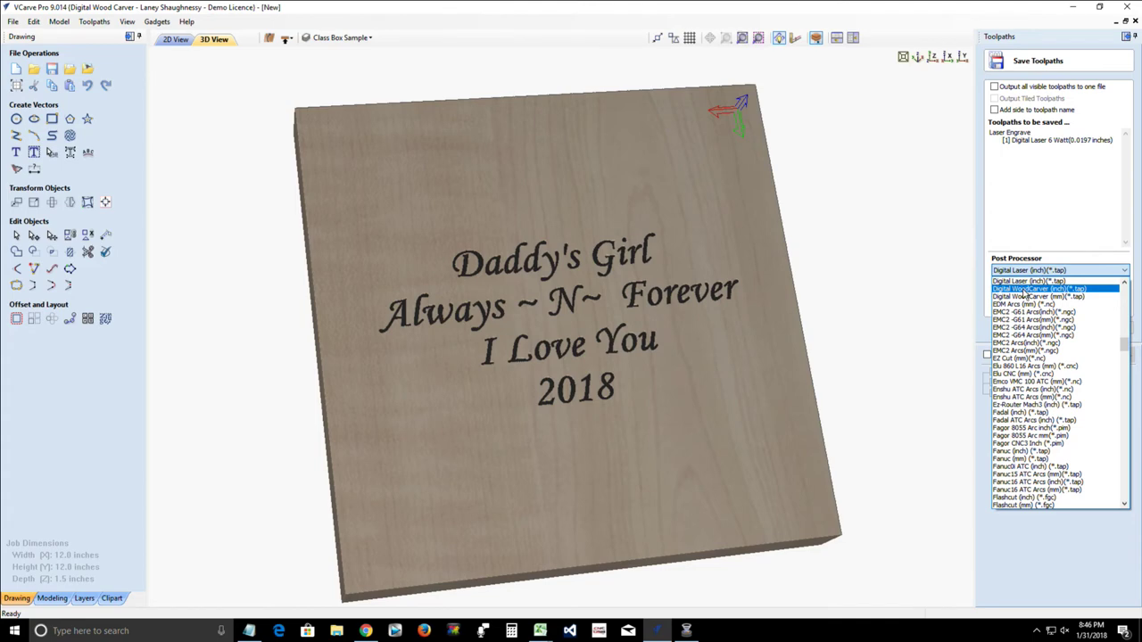
left_click(1024, 291)
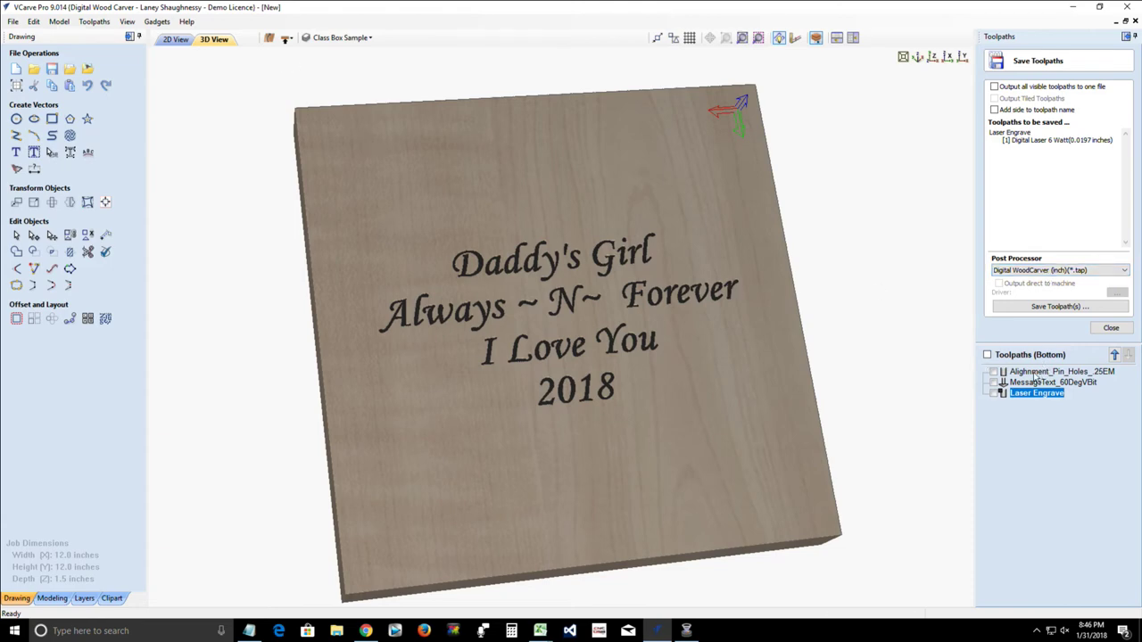
Step: Close the save options and simulate the Laser Engrave toolpath by itself
left_click(1109, 329)
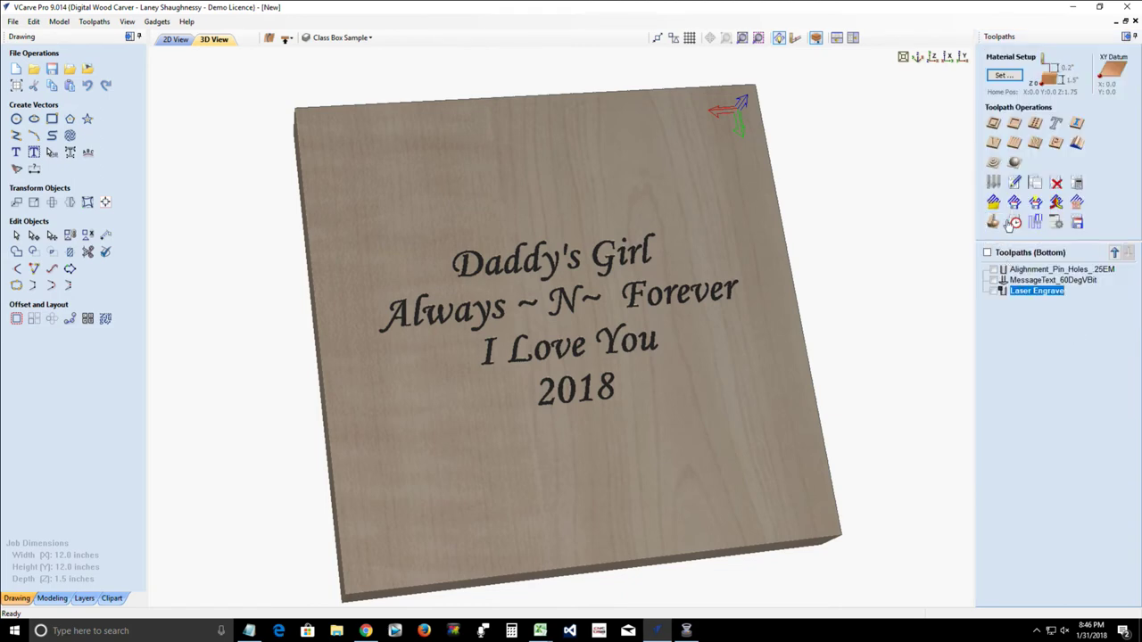
left_click(991, 223)
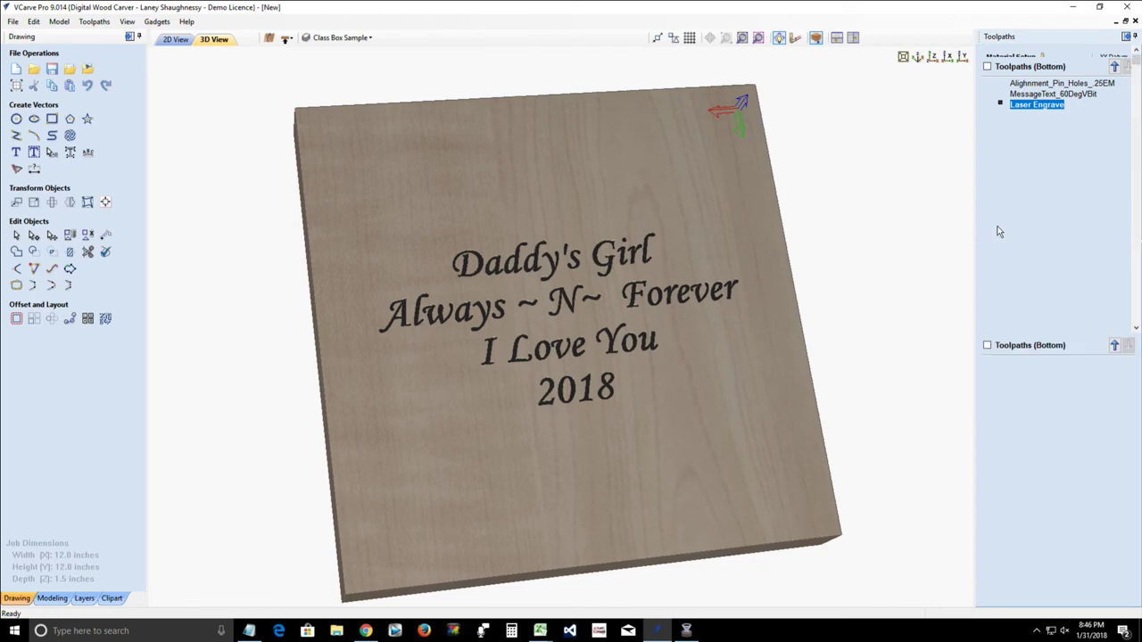
left_click(1060, 181)
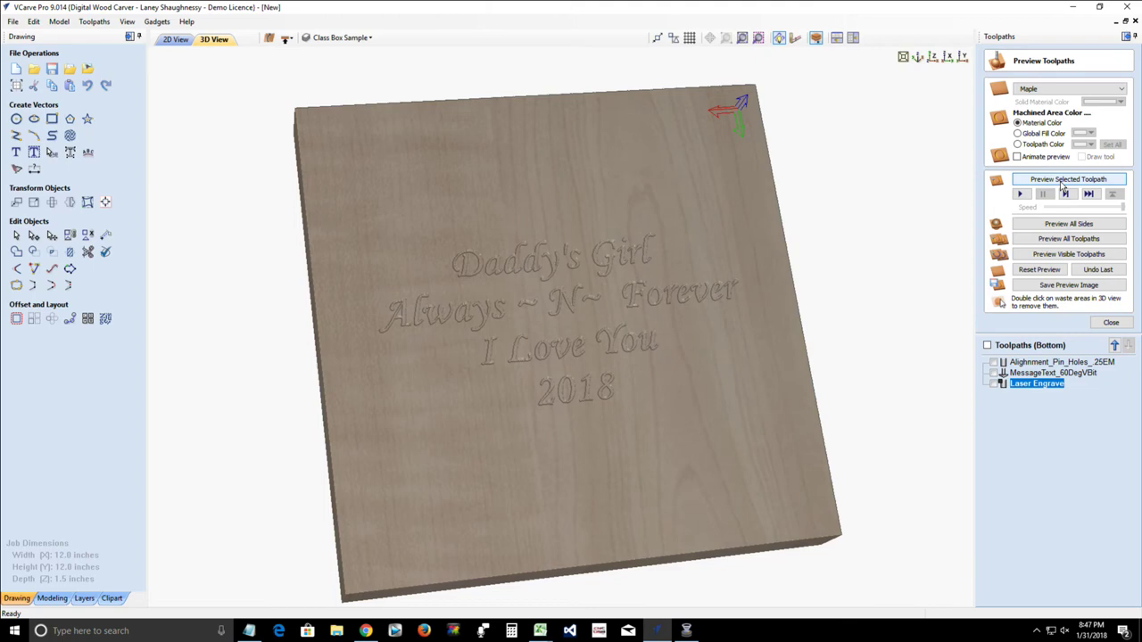
Step: Simulate all toolpaths in toolpath colour with Laser Engrave selected, turned to a near-front view
left_click(1062, 182)
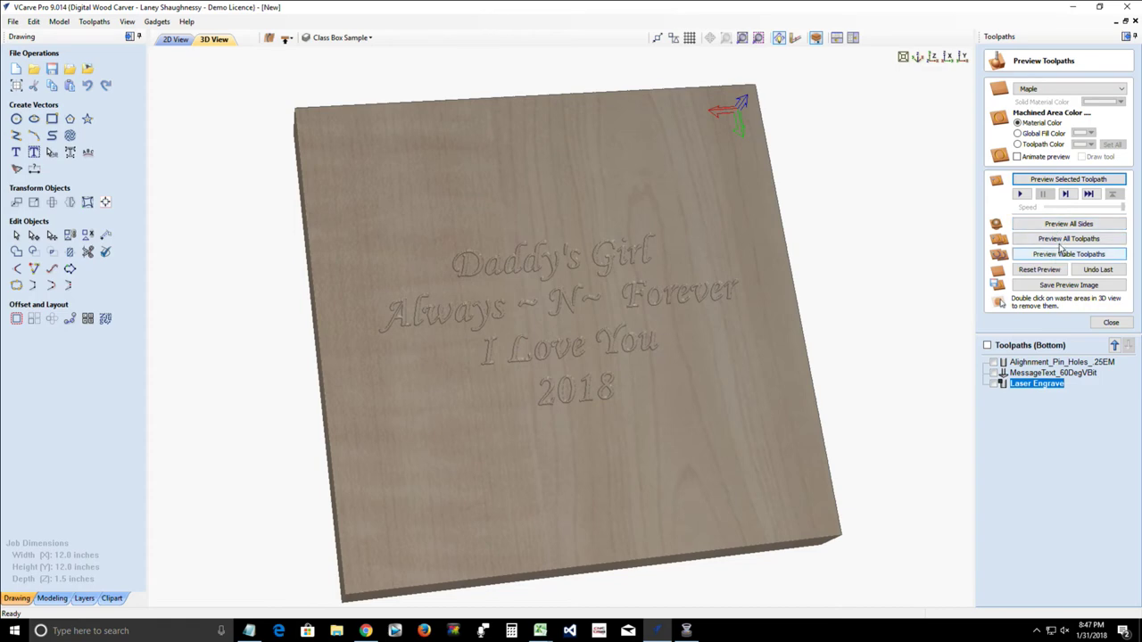
left_click(1061, 224)
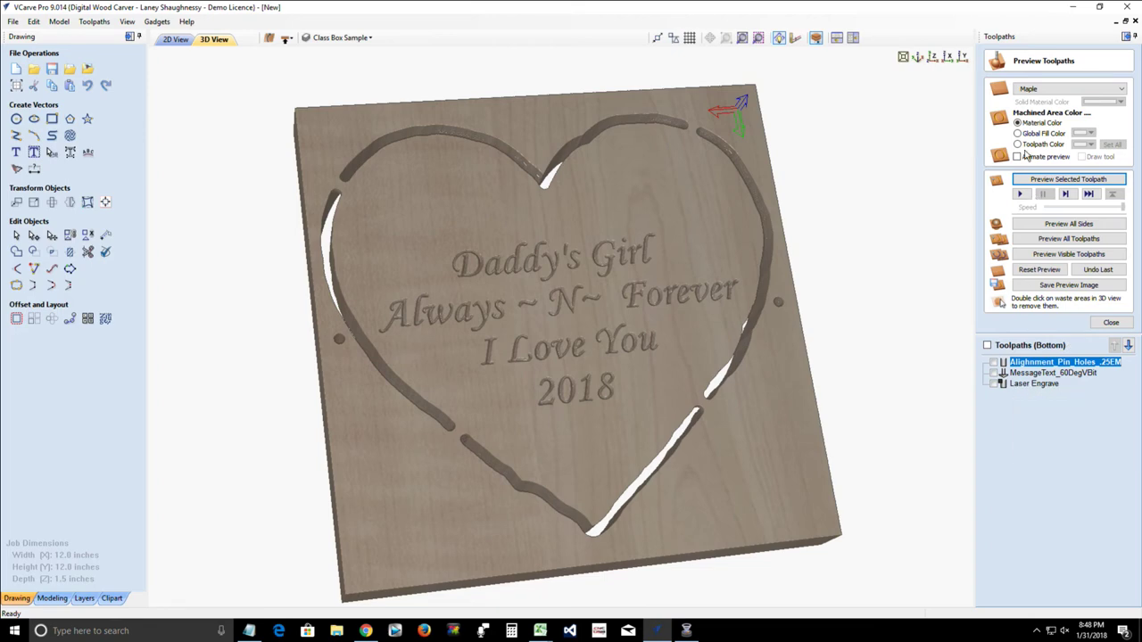
left_click(1018, 145)
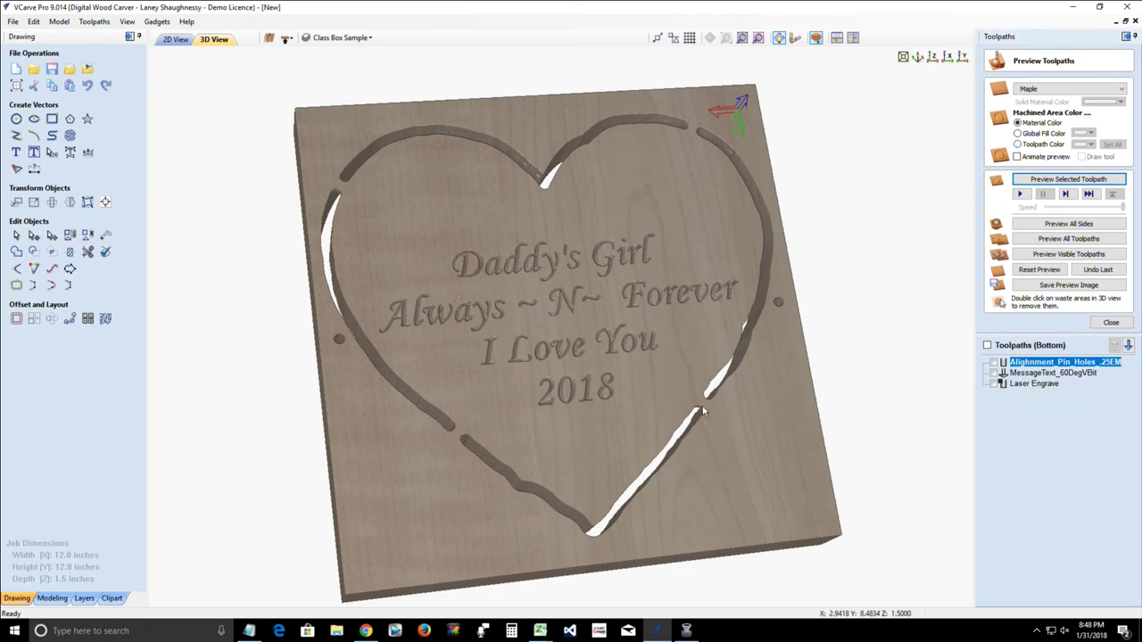
left_click(1021, 384)
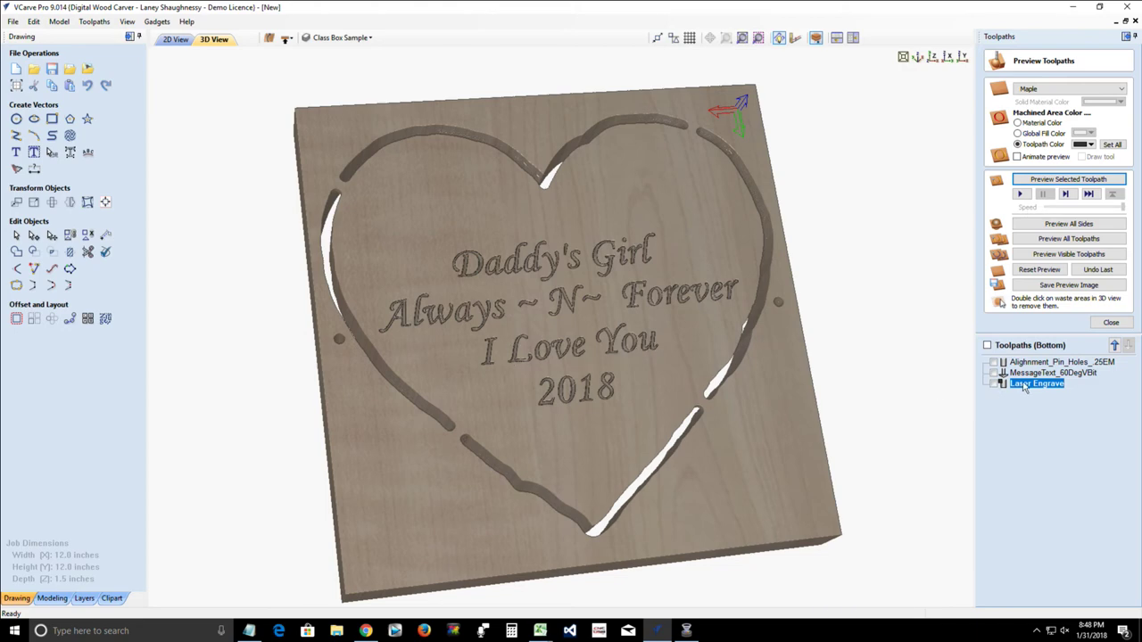
mouse_move(1028, 387)
left_click_drag(681, 374, 591, 359)
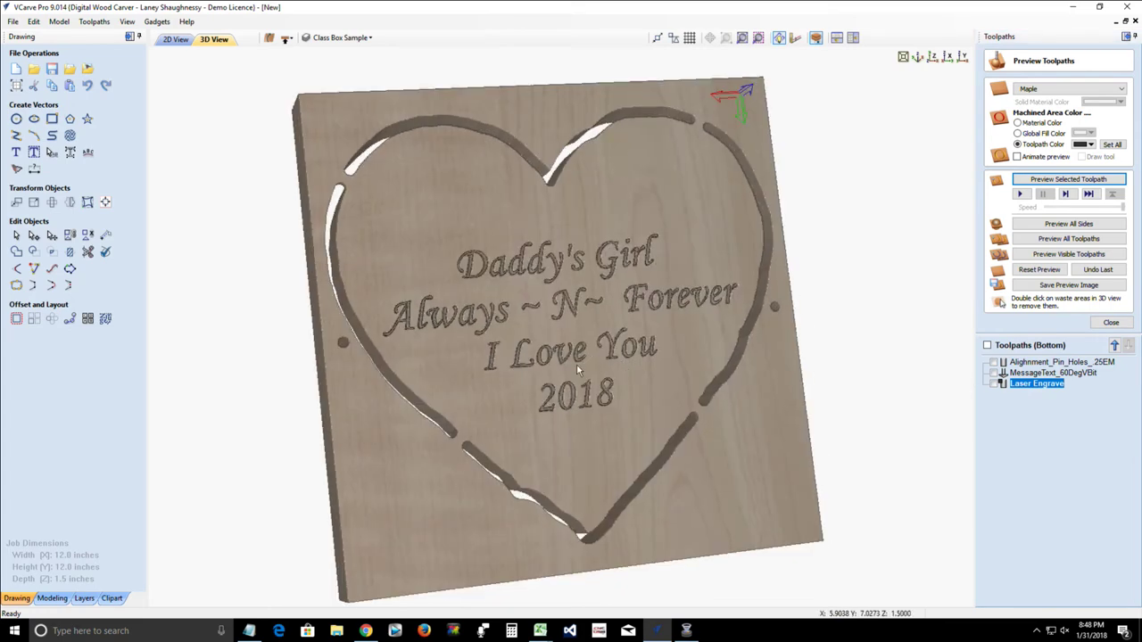
left_click_drag(495, 364, 687, 406)
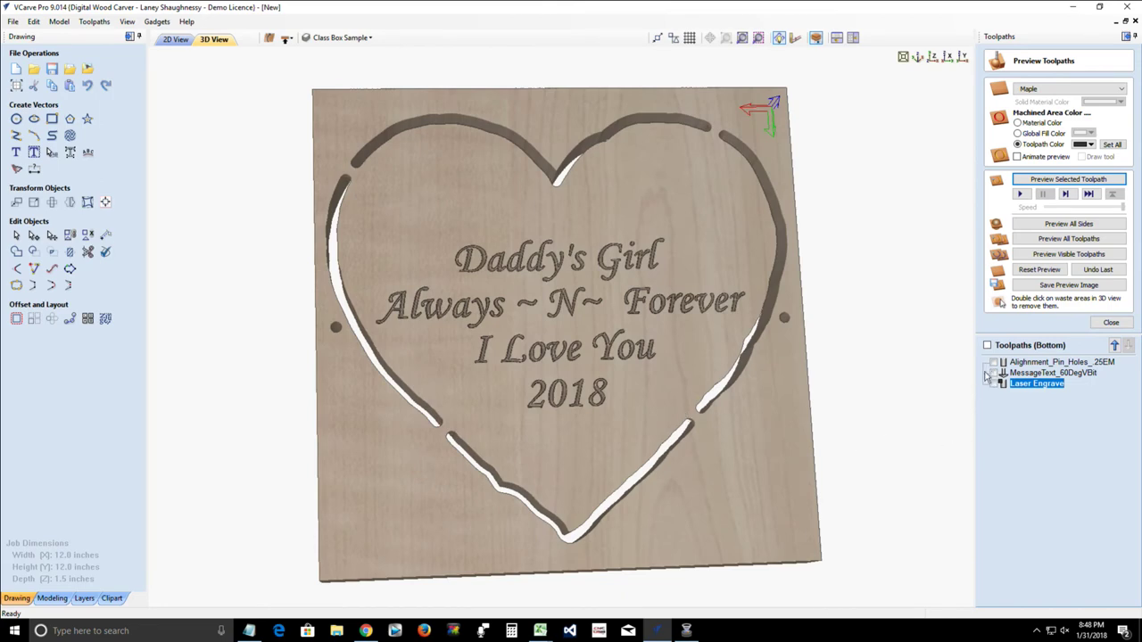
Step: Reset the preview, make Laser Engrave and Alignment_Pin_Holes visible, and simulate the visible toolpaths
left_click(1035, 277)
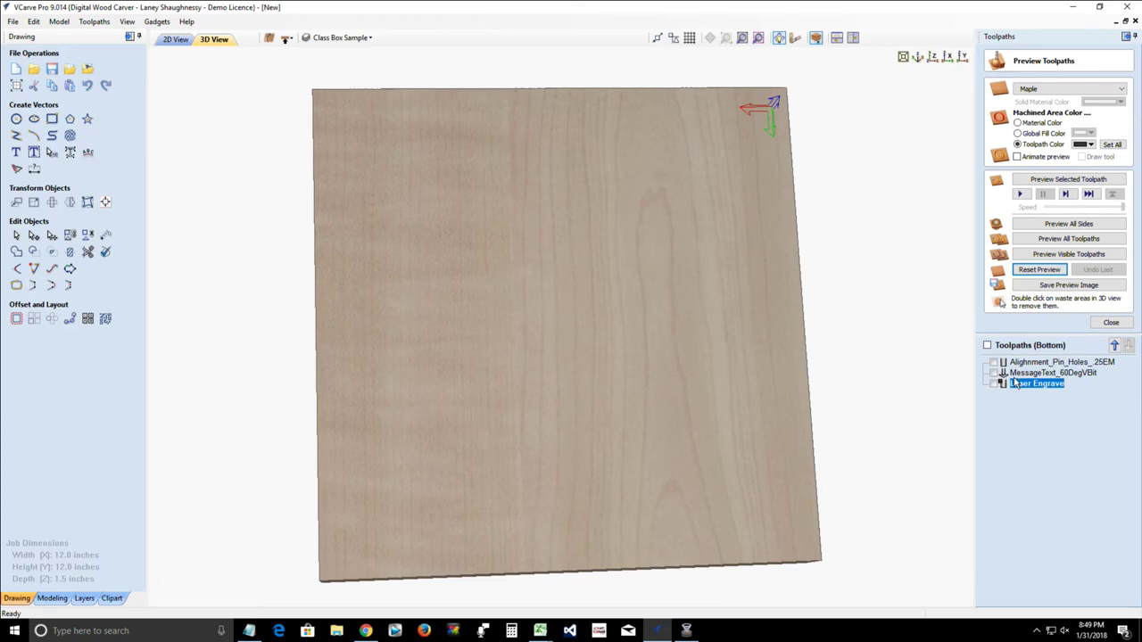
mouse_move(1015, 389)
left_click(992, 383)
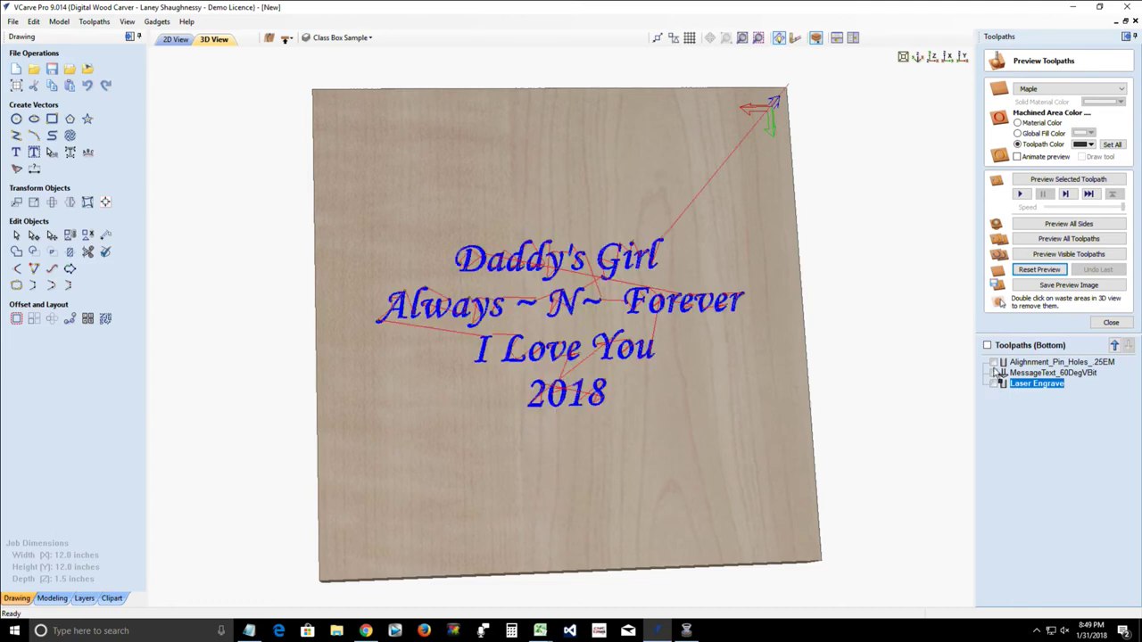
left_click(993, 362)
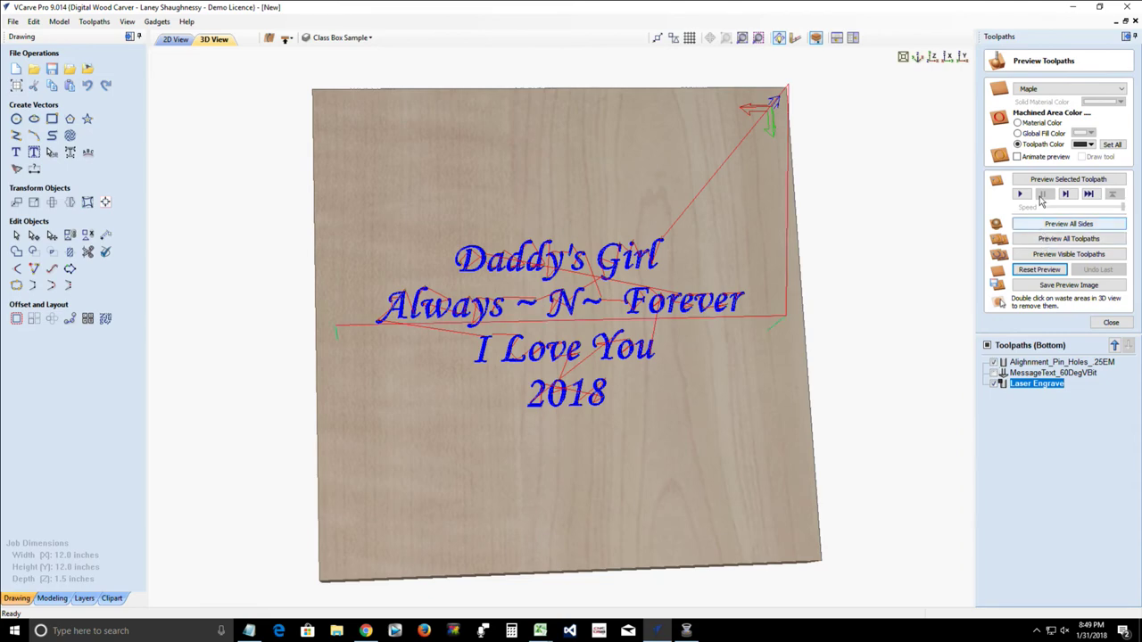
left_click(1046, 256)
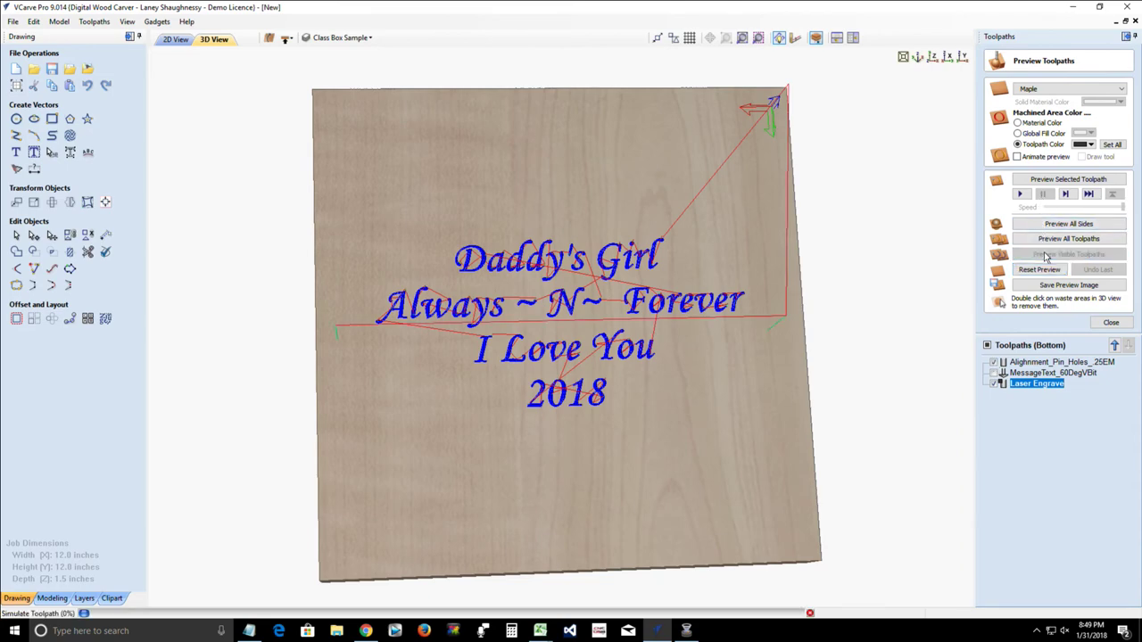
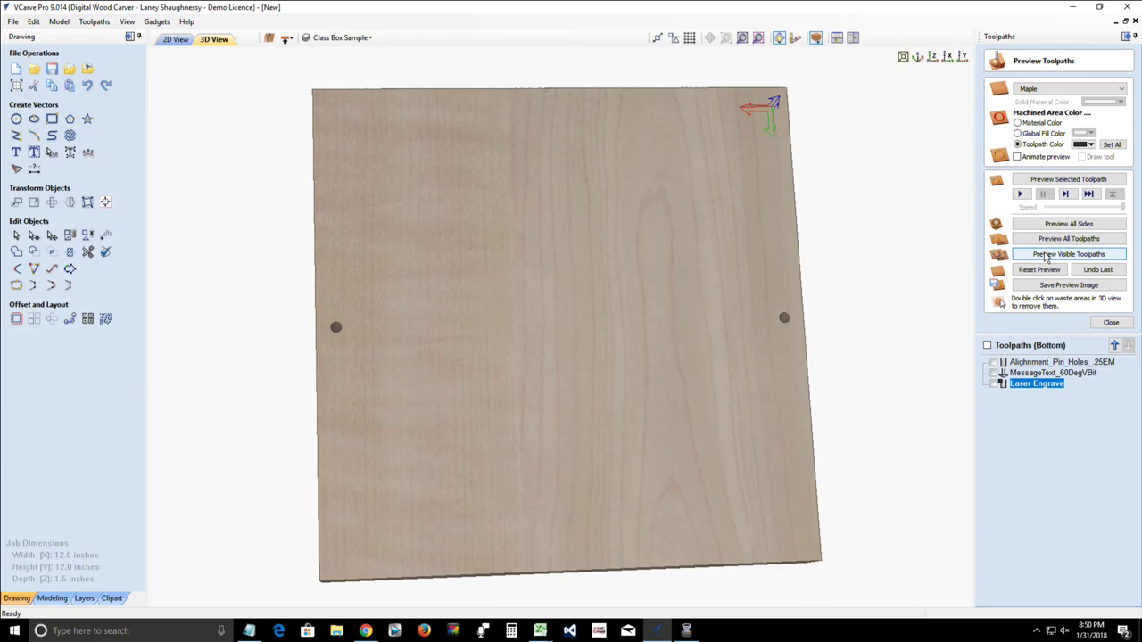
Step: Preview the toolpaths, show MessageText on the board, run a simulation, then reset it
left_click(1045, 256)
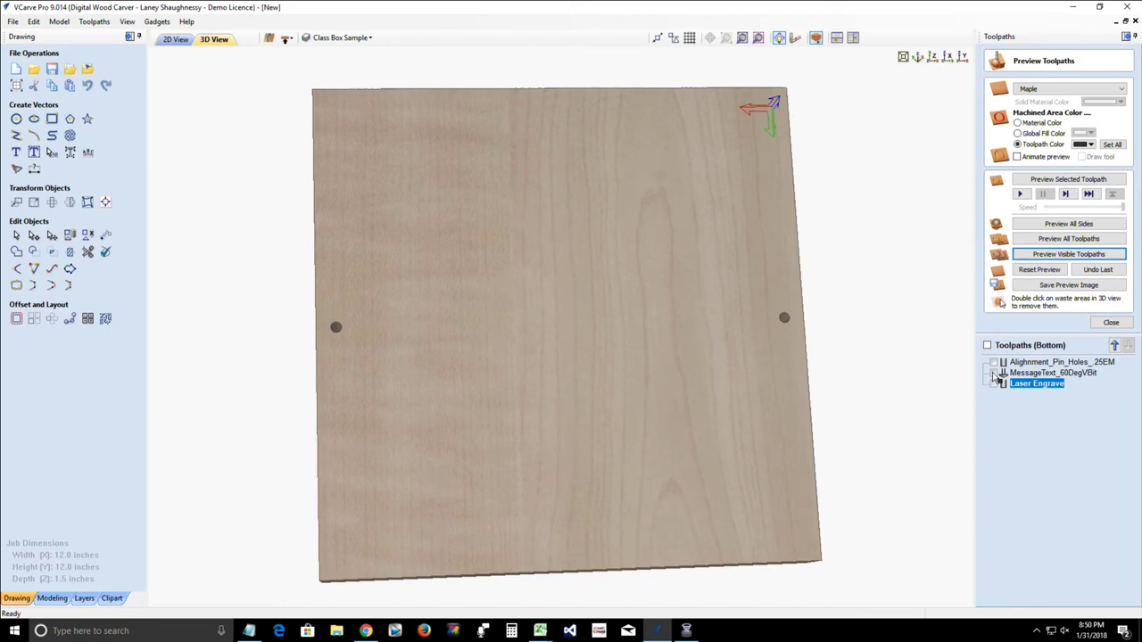
left_click(994, 374)
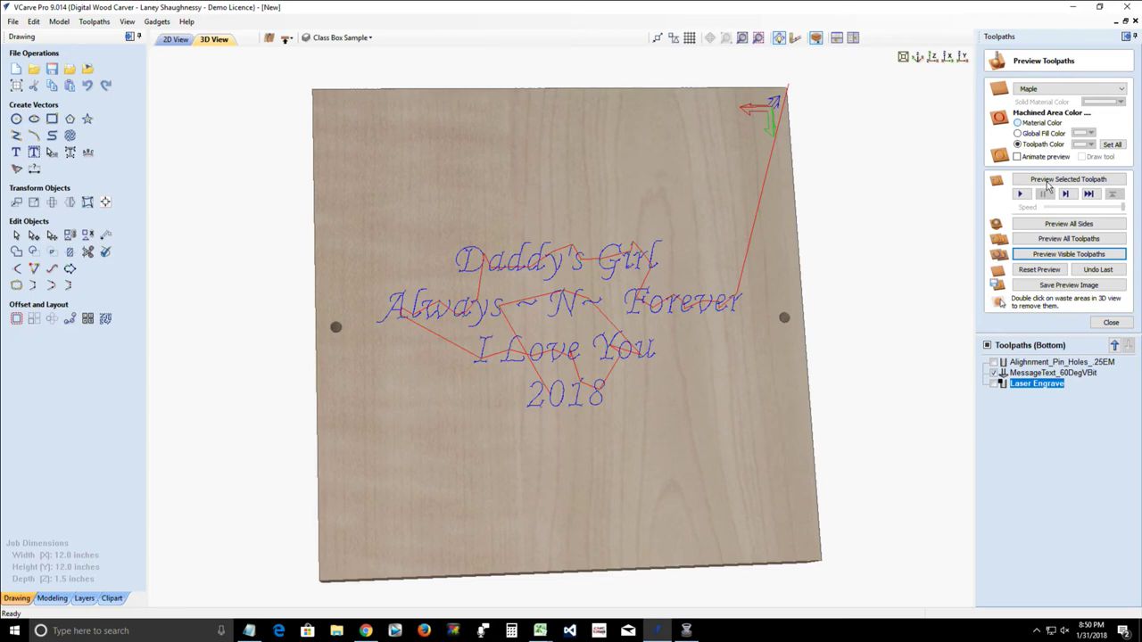
left_click(1048, 180)
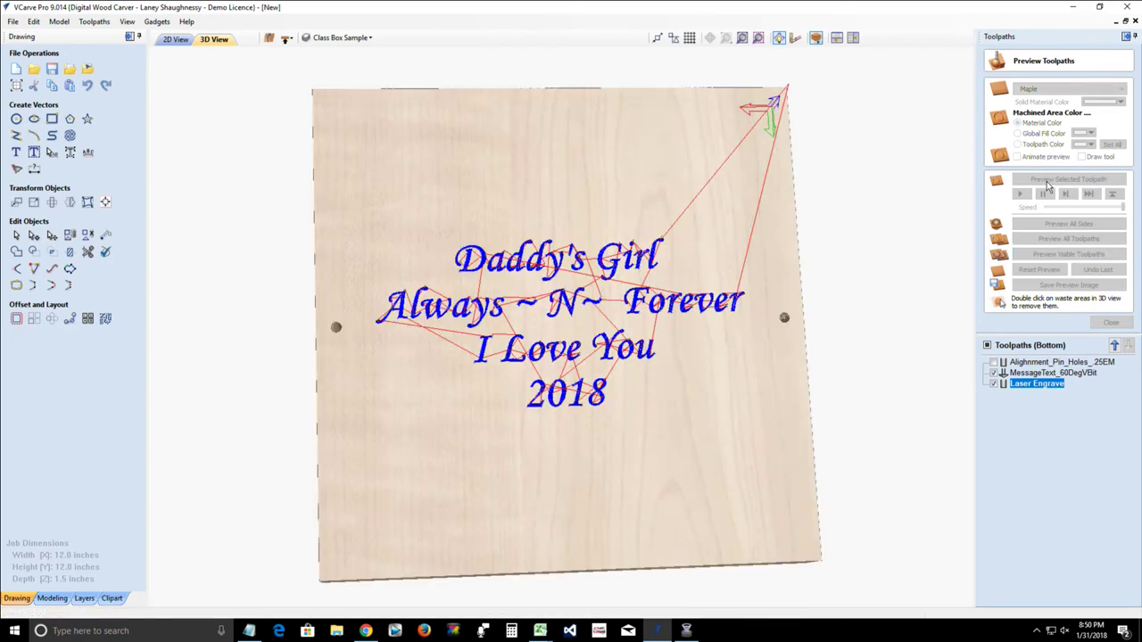
left_click(1040, 269)
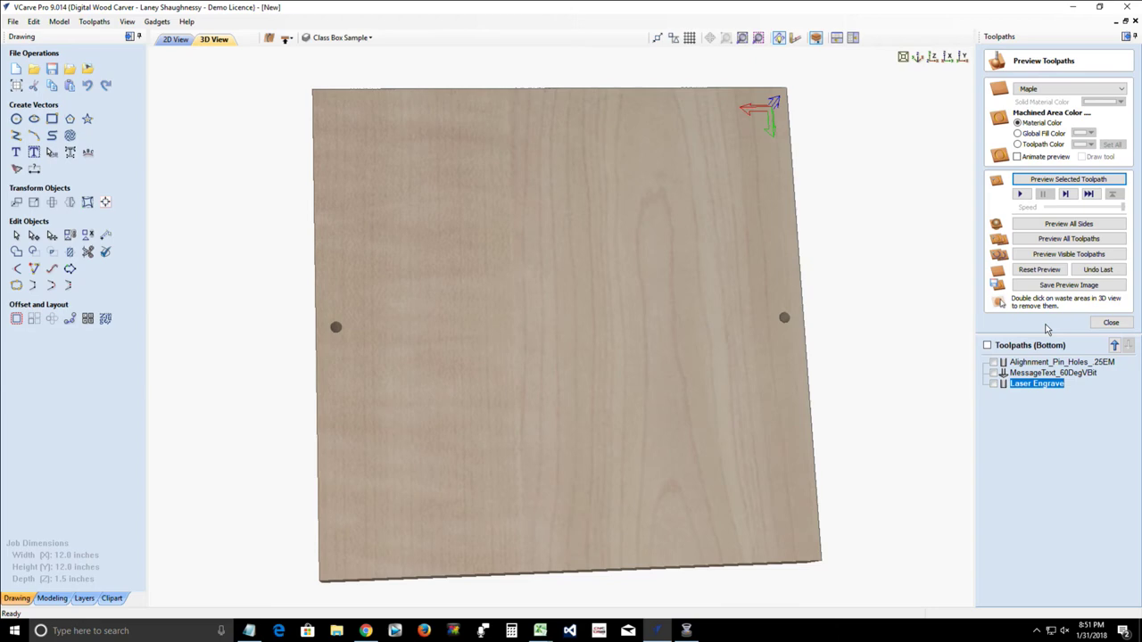
Step: Simulate the MessageText_60DegVBit lettering toolpath and tilt the board to check it
mouse_move(1025, 389)
left_click(1017, 374)
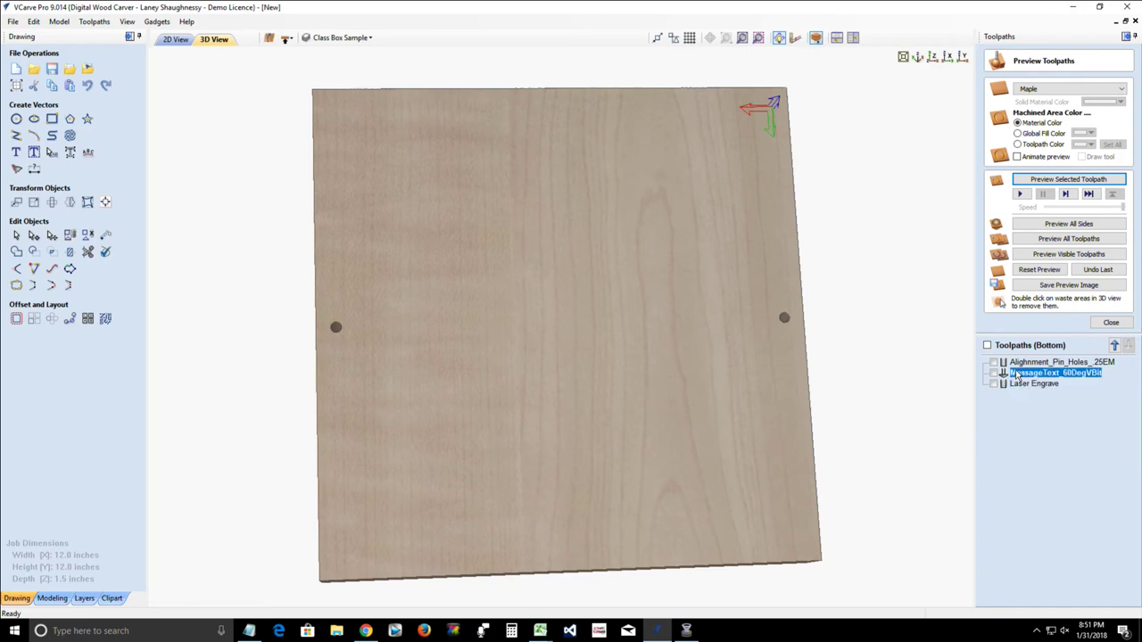
left_click(1039, 181)
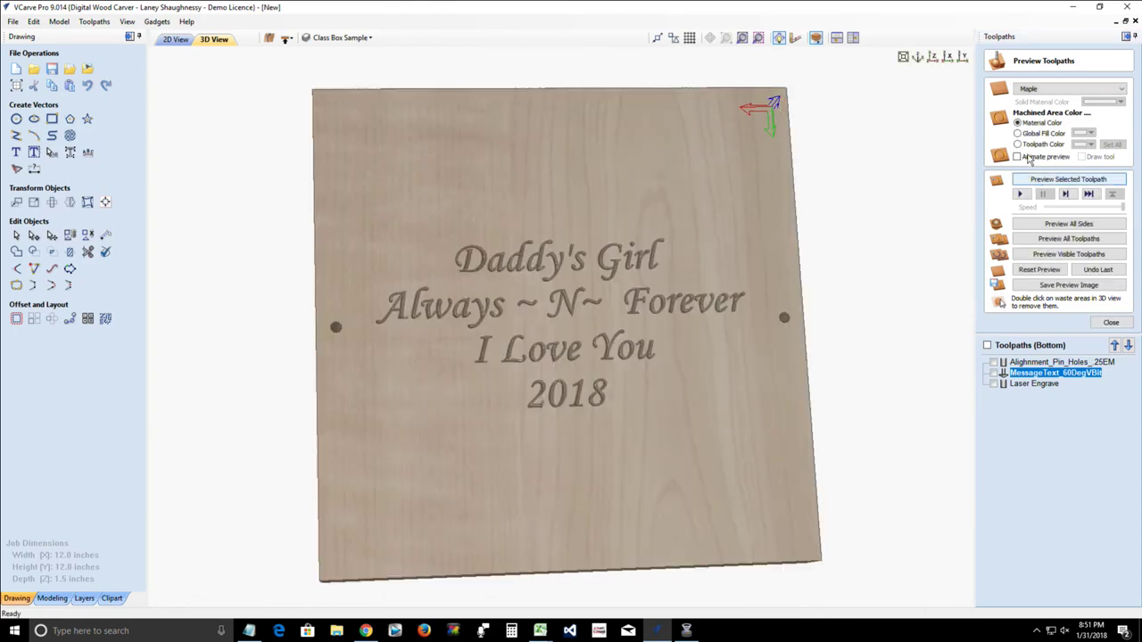
mouse_move(567, 403)
left_mouse_down()
mouse_move(562, 492)
mouse_move(562, 472)
left_mouse_up()
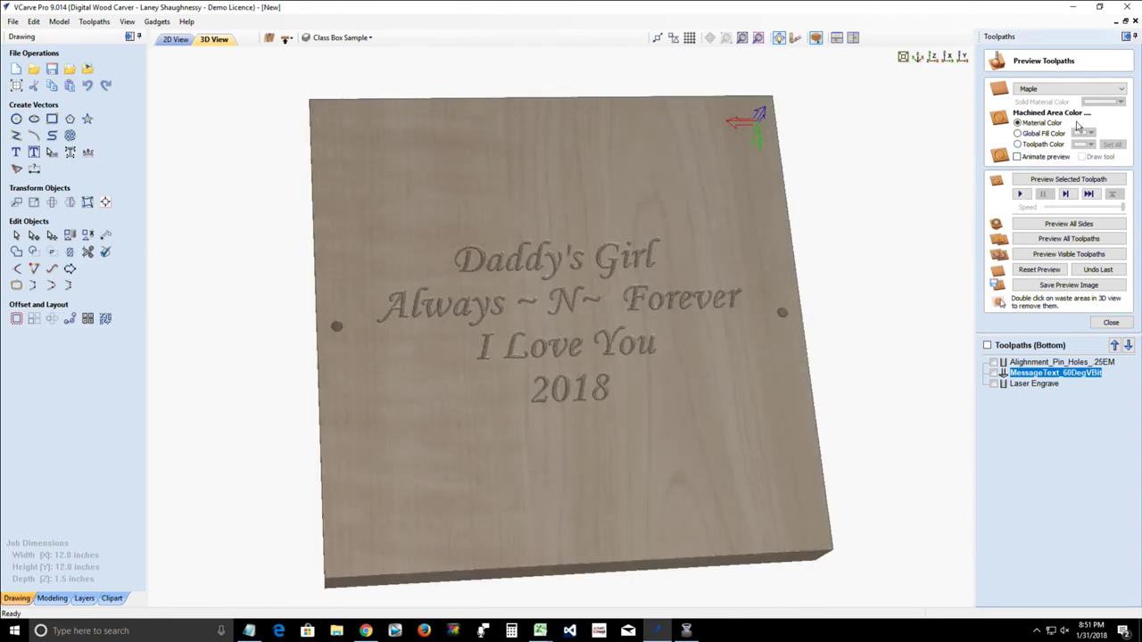
Step: Colour the engraved lettering dark red by toolpath colour and preview all sides
left_click(1020, 144)
left_click(1082, 144)
left_click(706, 424)
left_click_drag(687, 352, 696, 434)
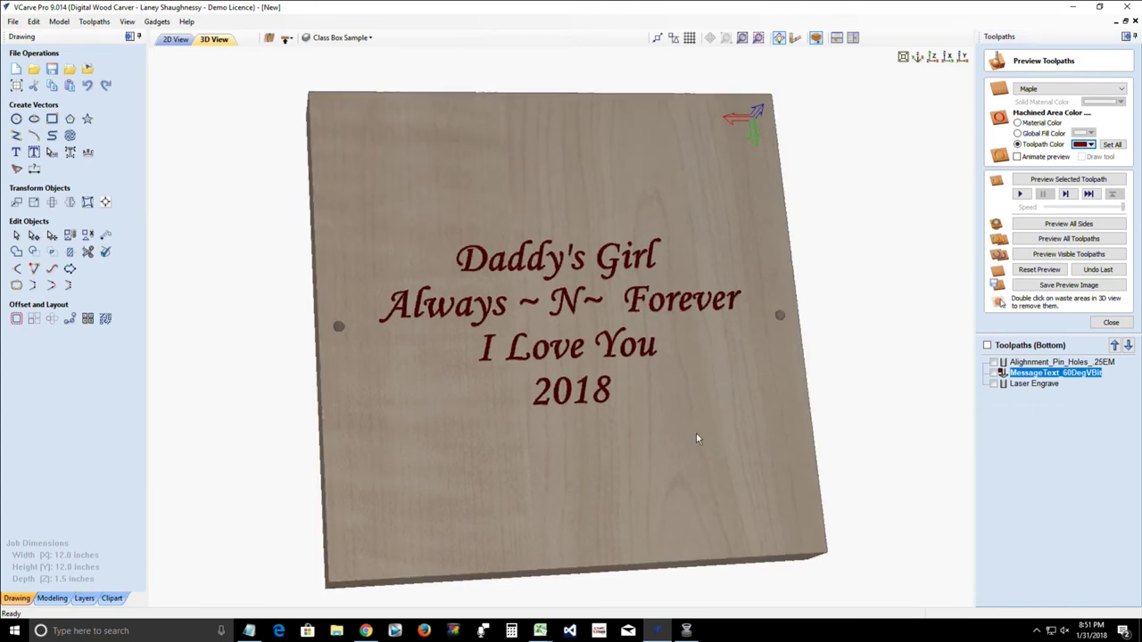
left_click(1049, 224)
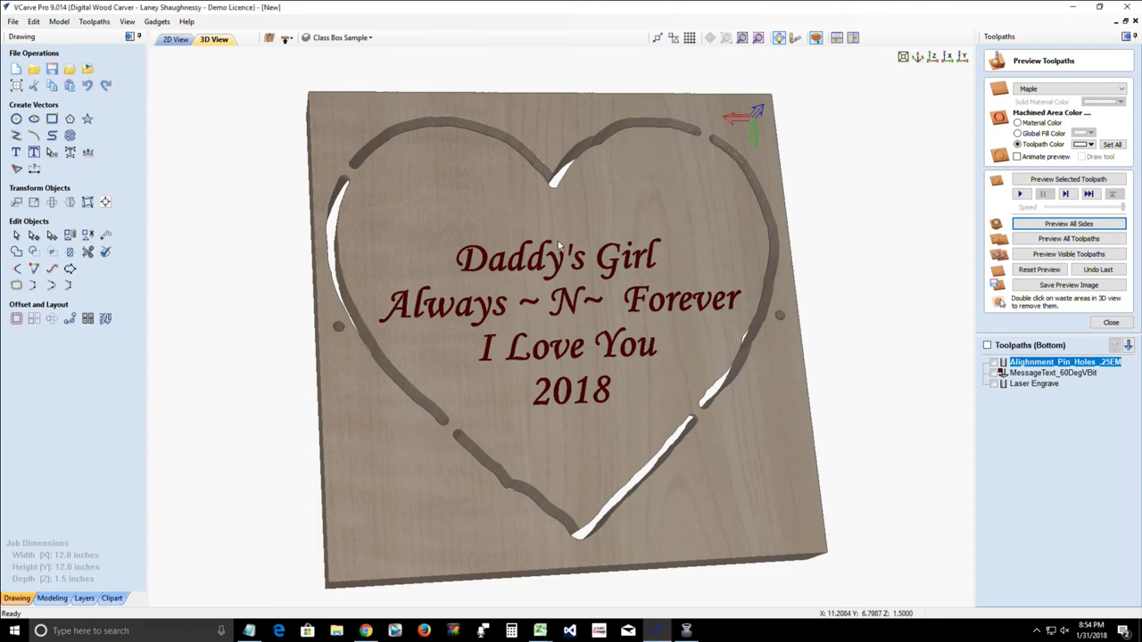
Step: Rotate the board over and check the heart compartment pockets from top view and in perspective
left_click_drag(357, 359, 665, 359)
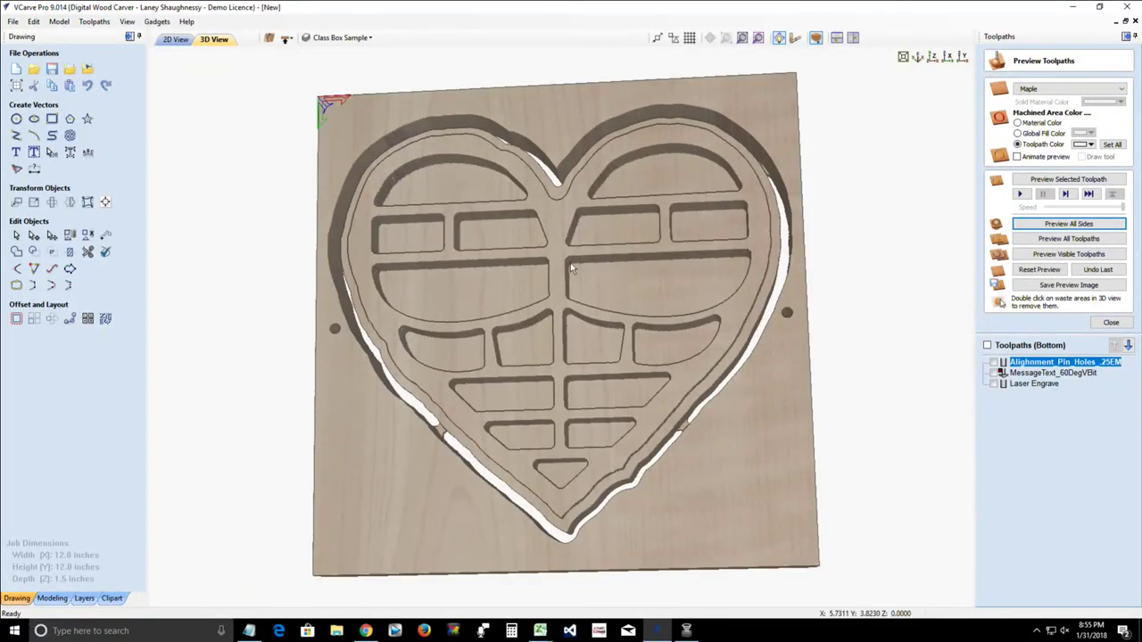
key("1")
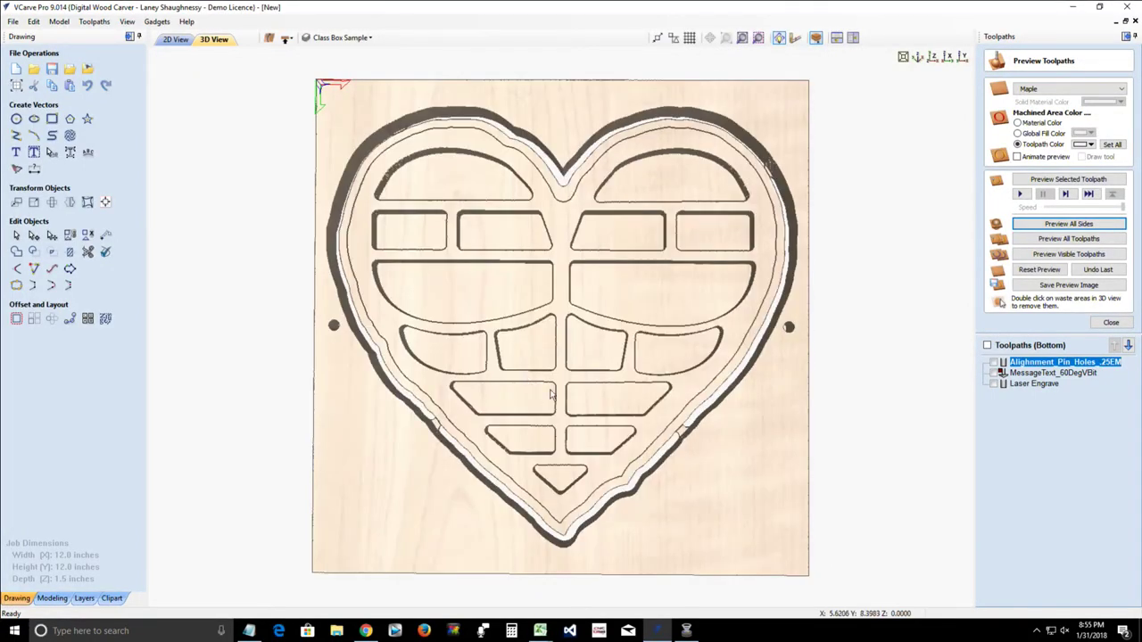
mouse_move(551, 394)
left_mouse_down()
mouse_move(542, 321)
mouse_move(552, 376)
left_mouse_up()
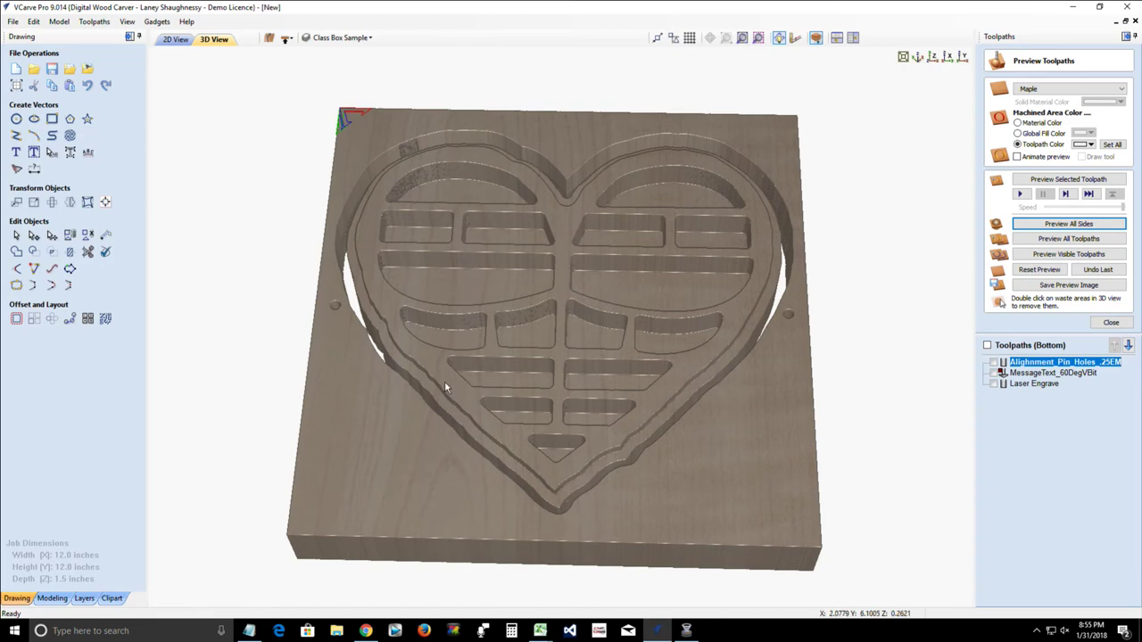
left_click_drag(445, 381, 468, 506)
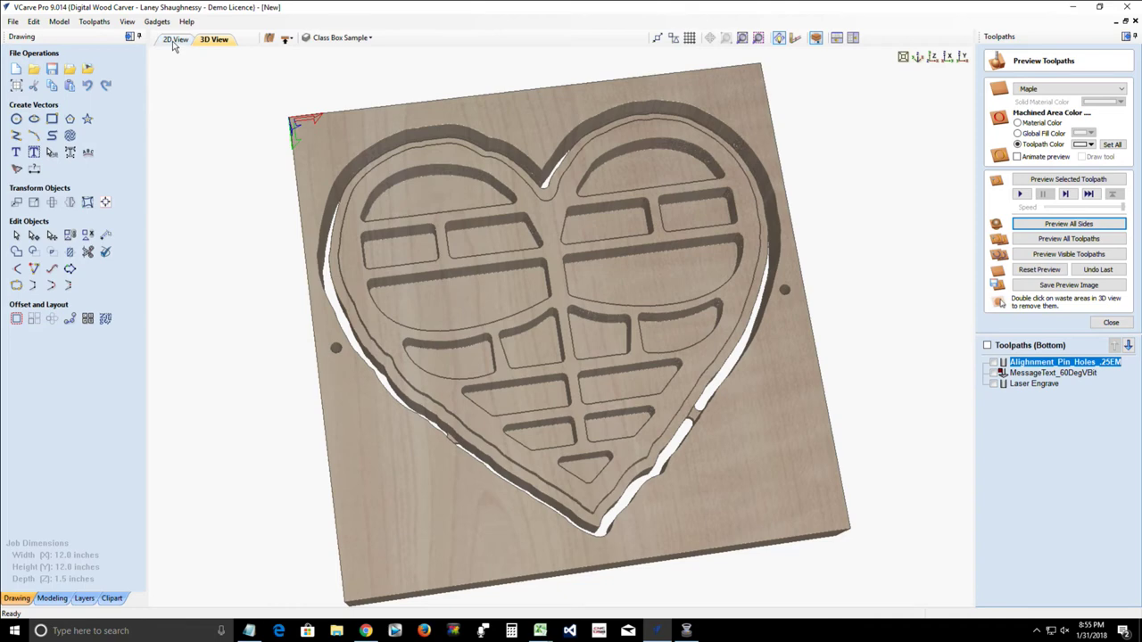
Step: Add a new layer named STL SAMPLE
left_click(342, 37)
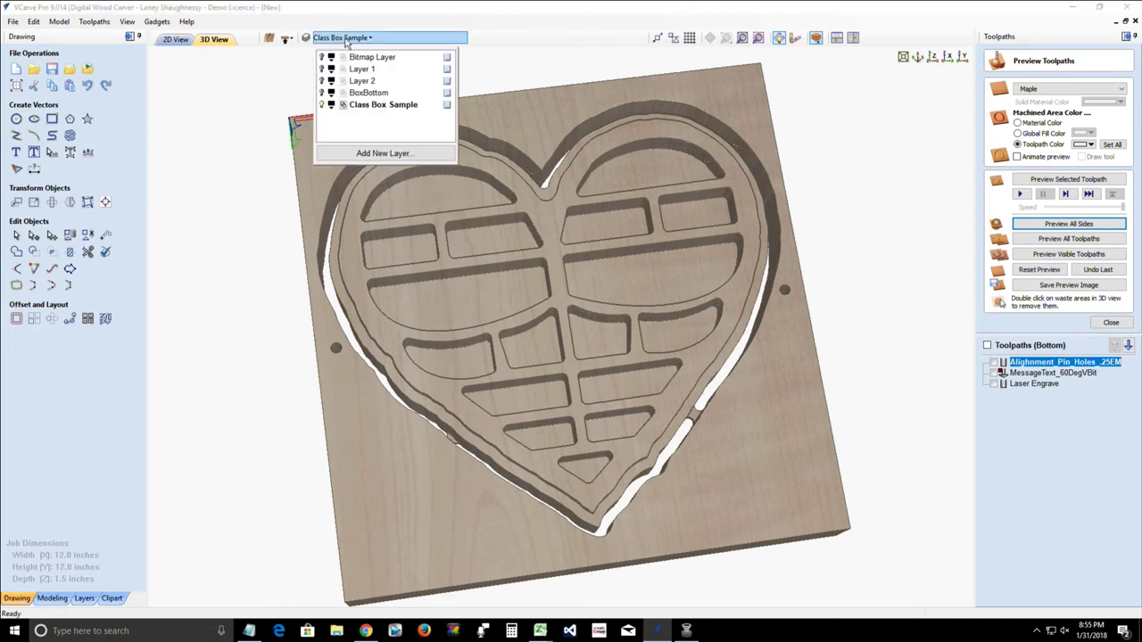
left_click(347, 153)
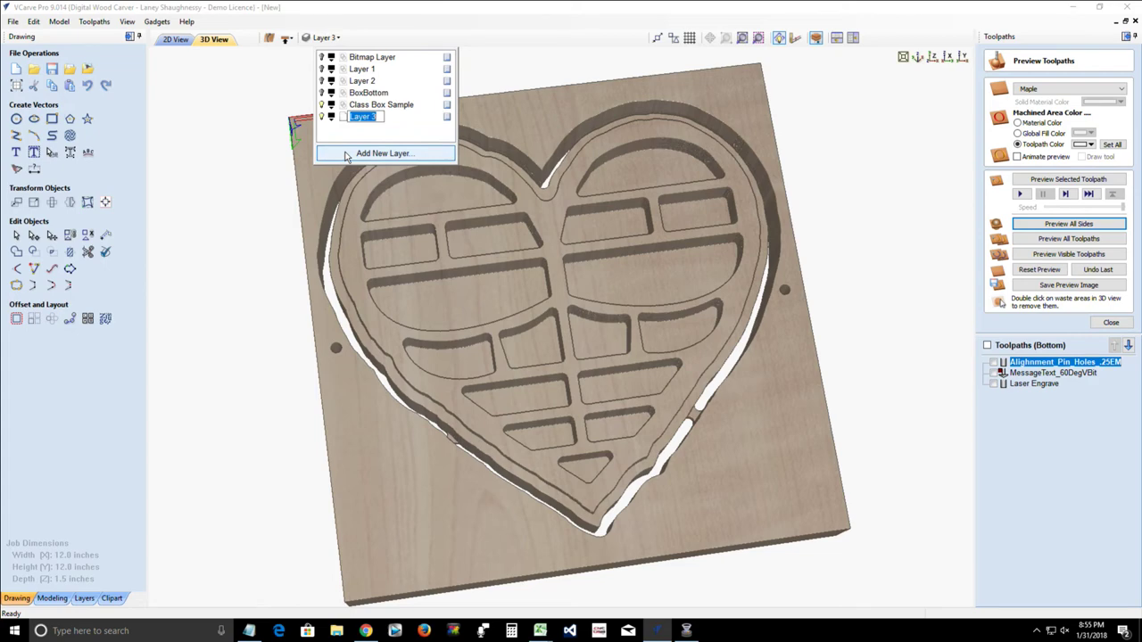
type("STL SAMPLE")
key("Return")
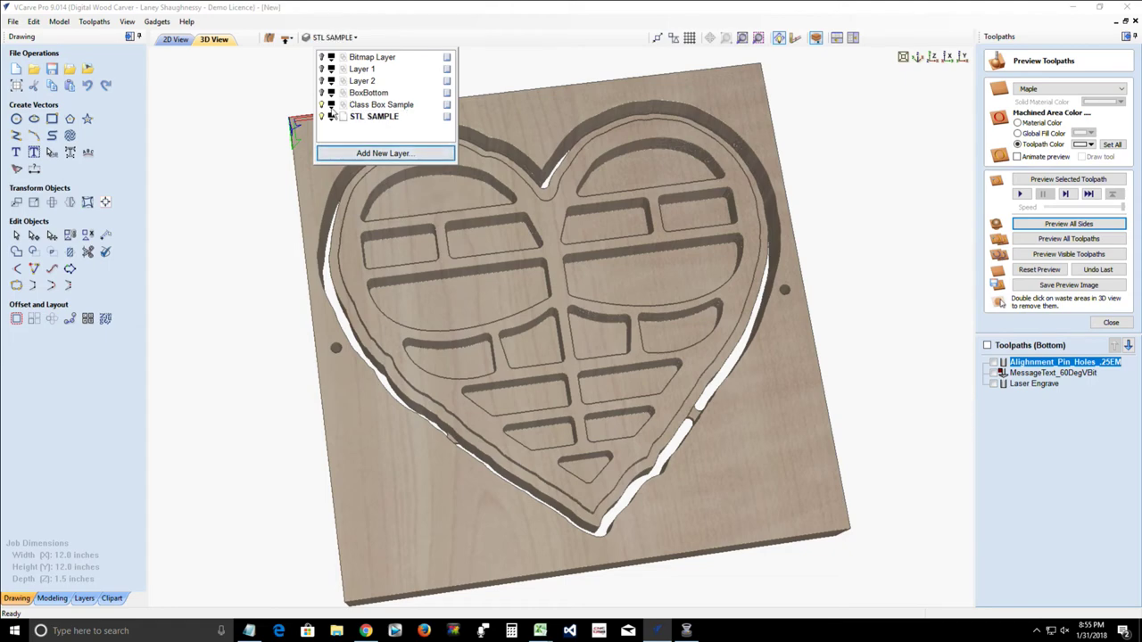
Step: Show the Top side in 2D View with the Modeling tools and Model menu
left_click(182, 40)
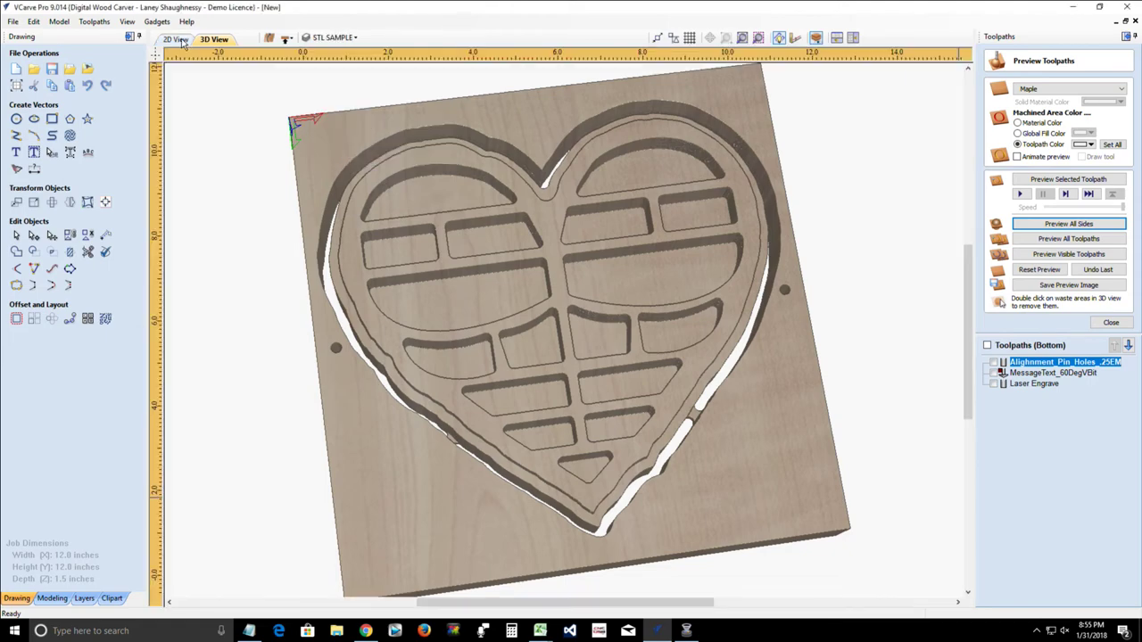
left_click(286, 40)
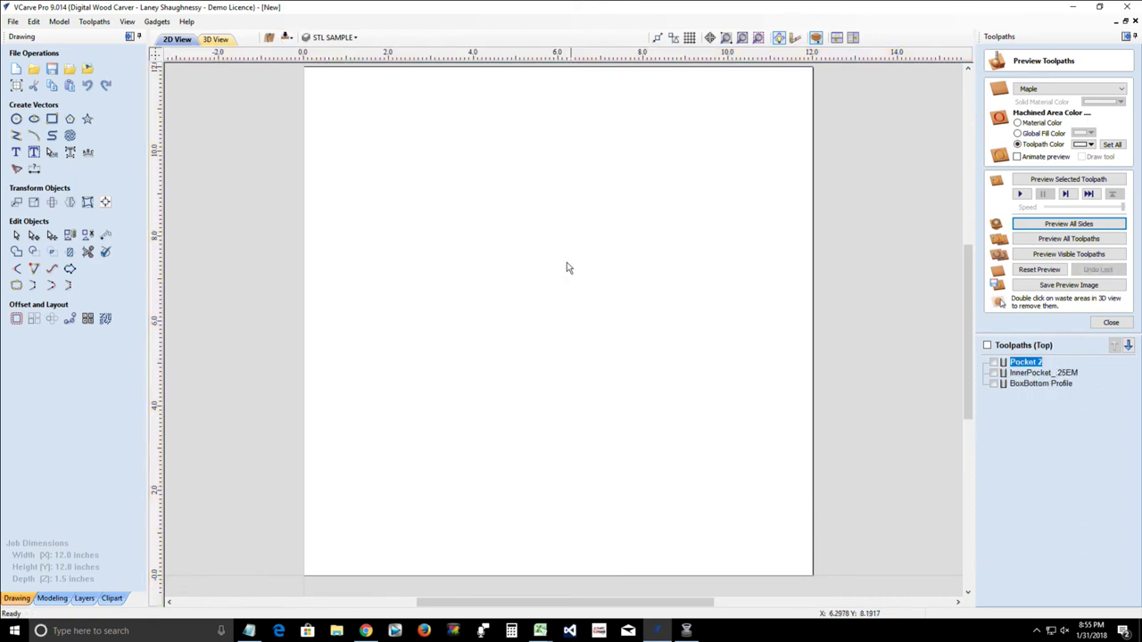
left_click_drag(964, 367, 985, 338)
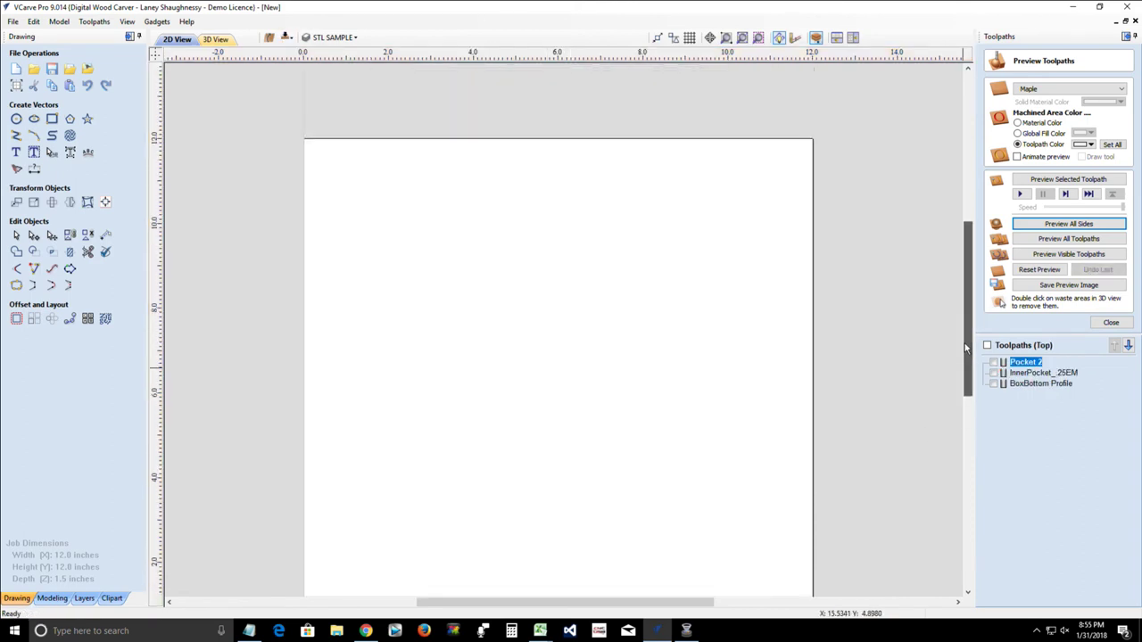
left_click(52, 598)
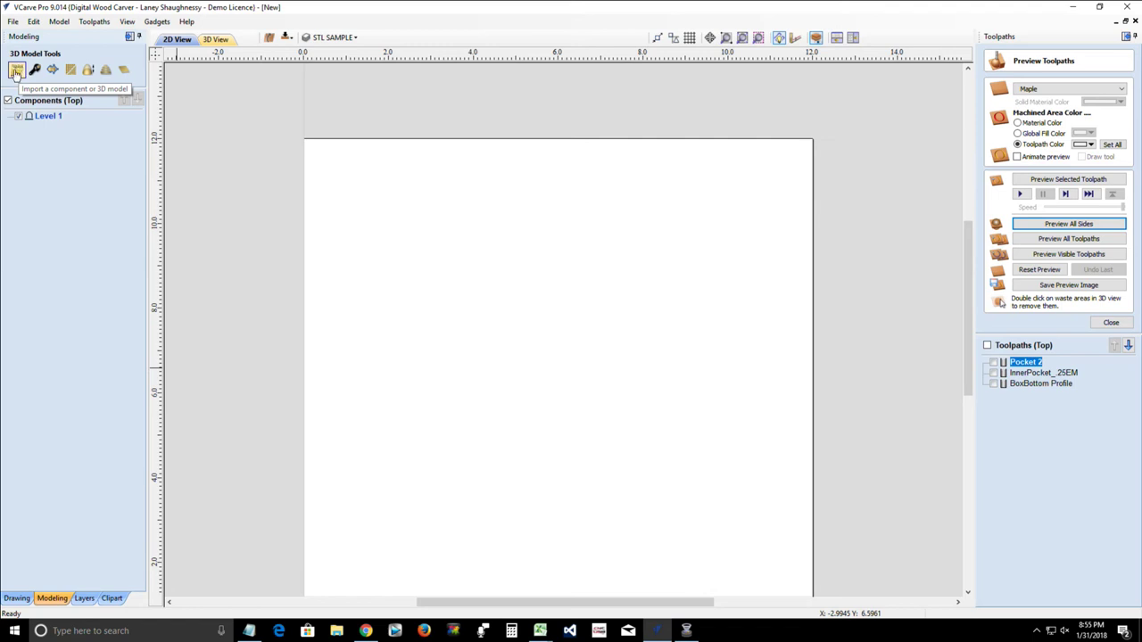
left_click(59, 22)
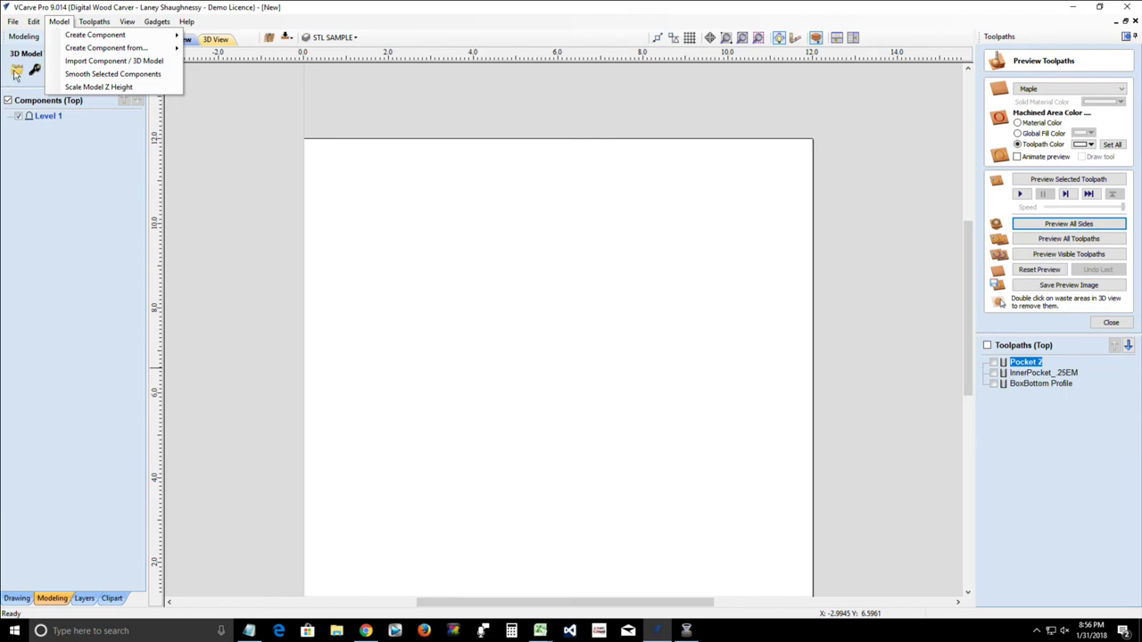
Step: Start Import Component / 3D Model and browse from Downloads to Seagate Backup Plus Drive (K:)
left_click(16, 71)
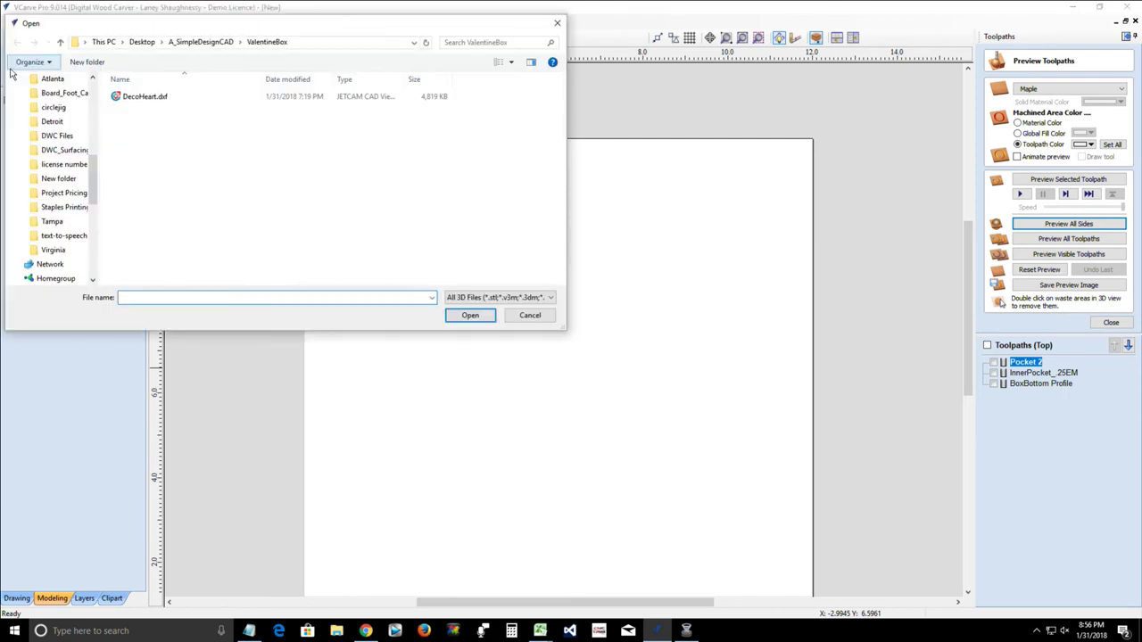
left_click_drag(96, 177, 97, 89)
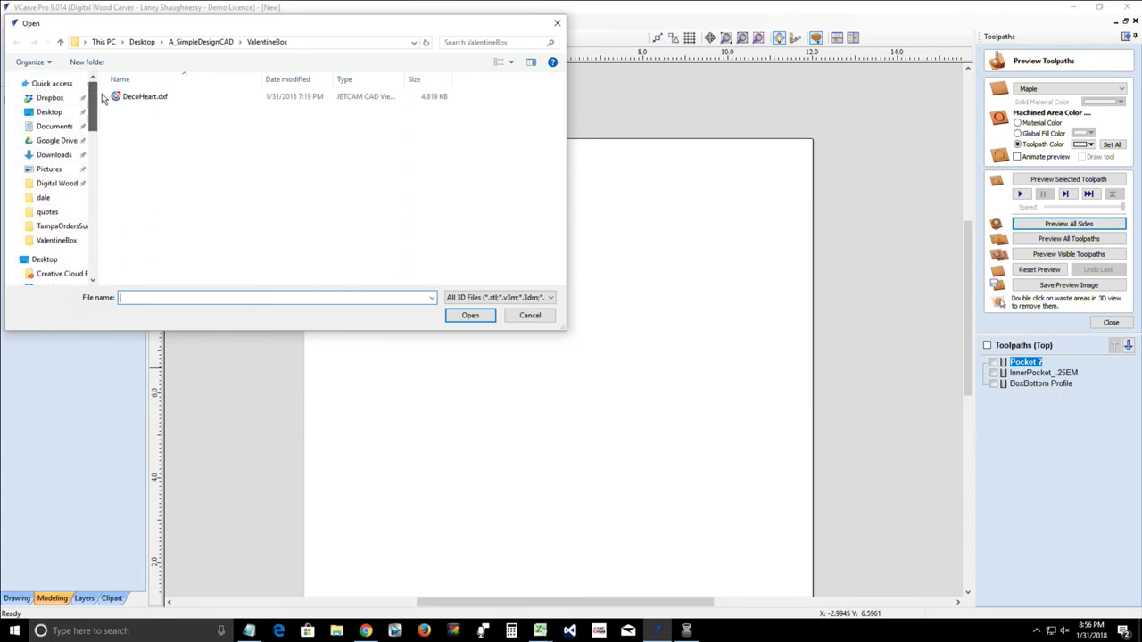
left_click(54, 155)
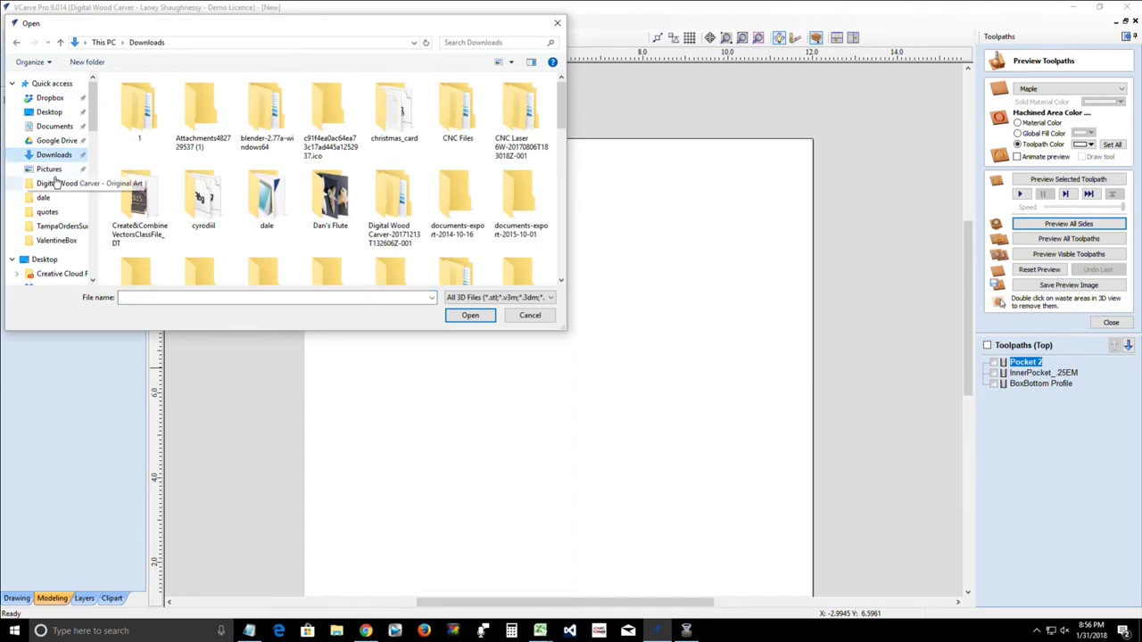
scroll(550, 192, "down", 3)
scroll(551, 192, "down", 5)
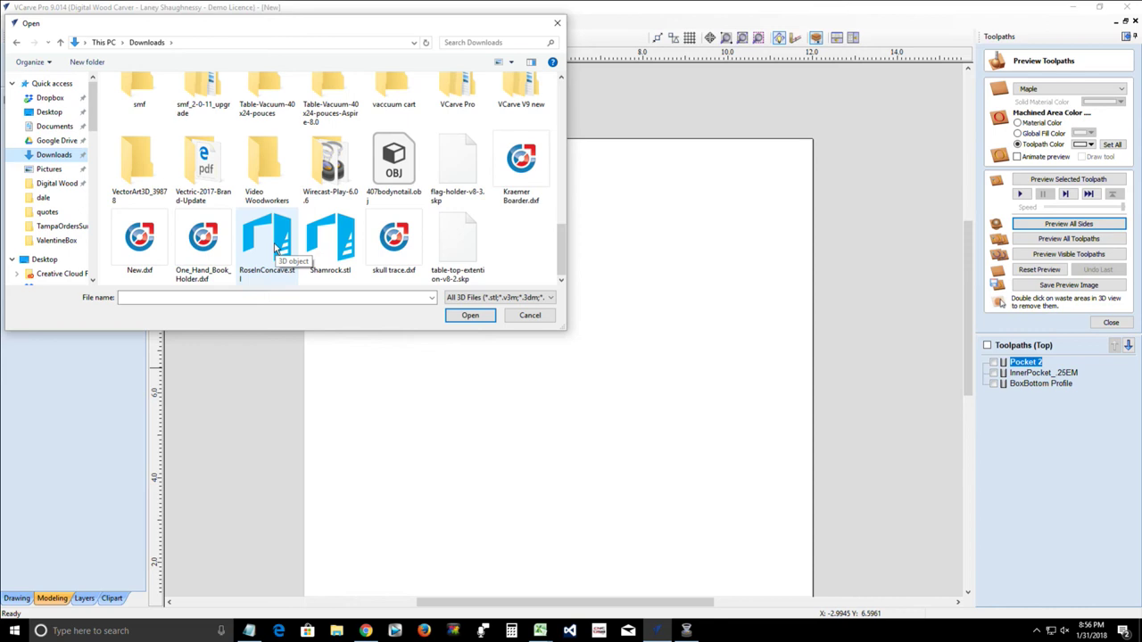
scroll(90, 183, "down", 6)
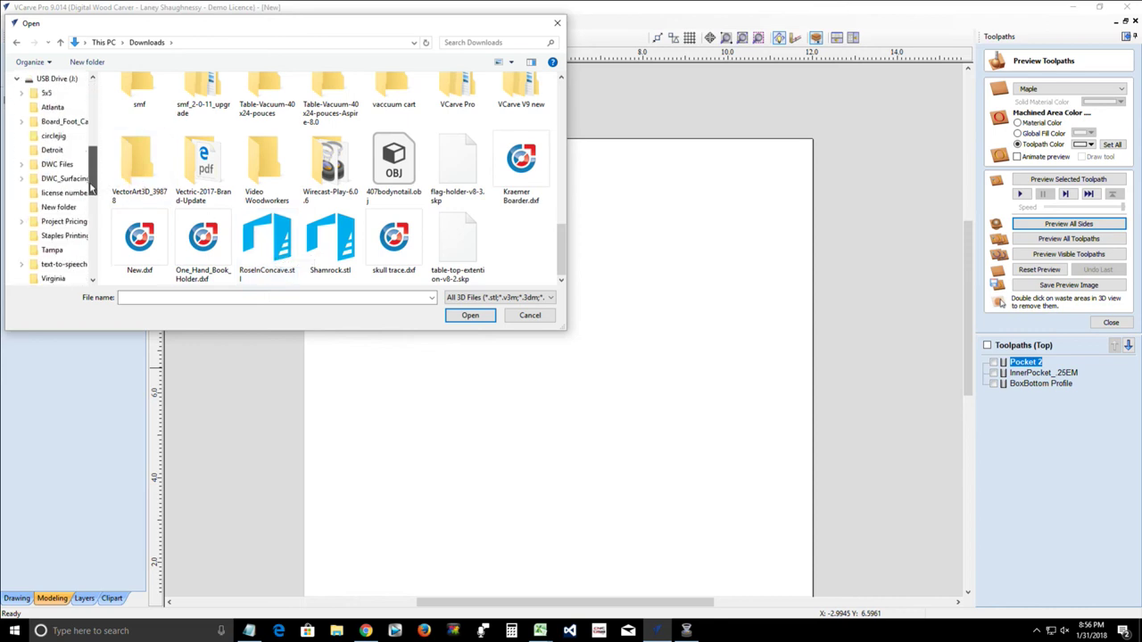
mouse_move(90, 183)
left_mouse_down()
mouse_move(90, 272)
mouse_move(90, 160)
left_mouse_up()
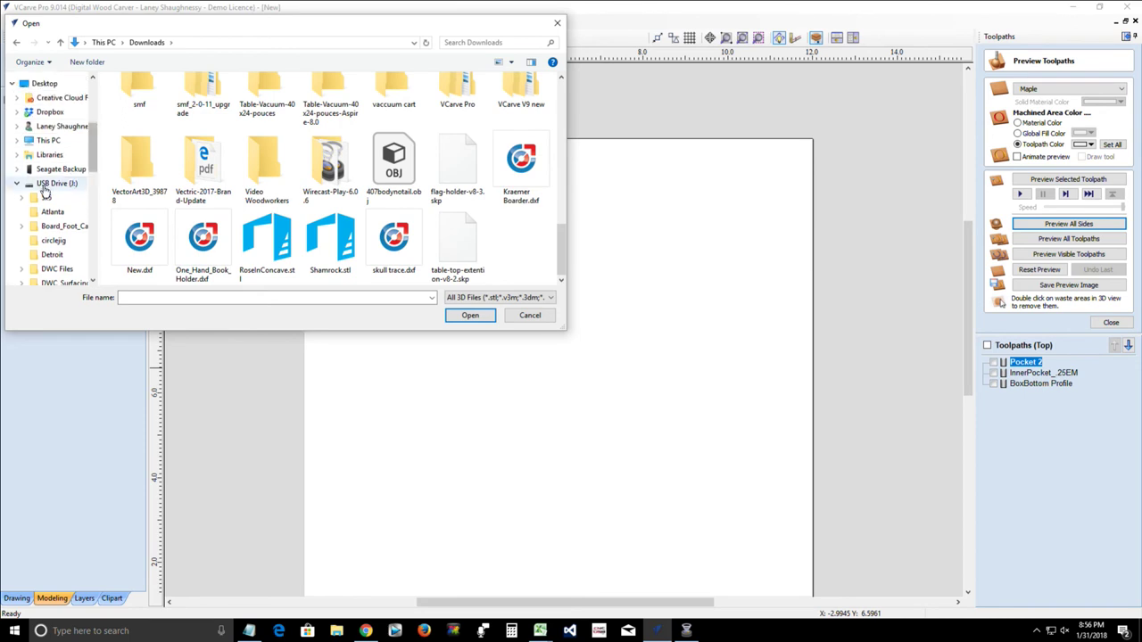
left_click(49, 169)
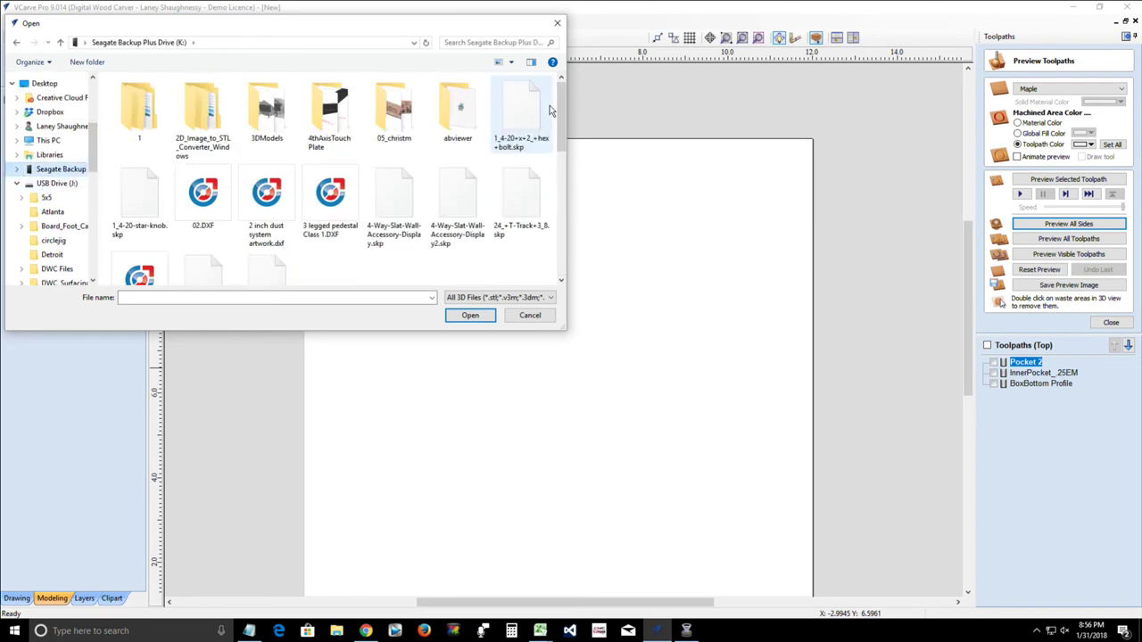
left_click_drag(560, 112, 556, 157)
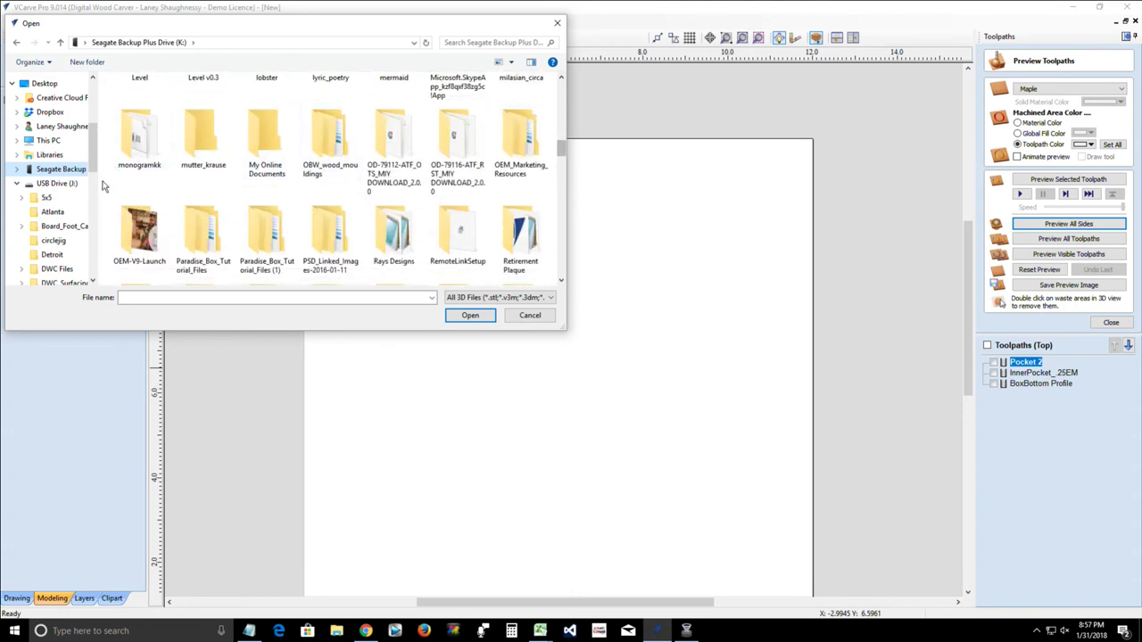
Step: Open USNAVY_Model.stl from Libraries > Pictures > Camera Roll > STL Models
left_click(49, 155)
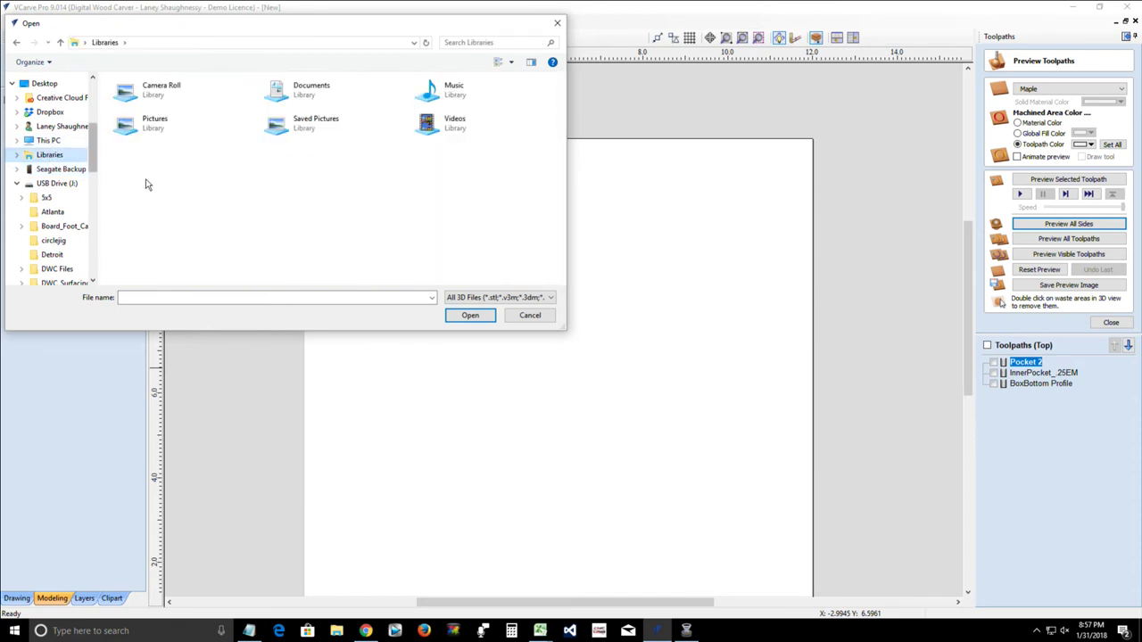
double_click(163, 128)
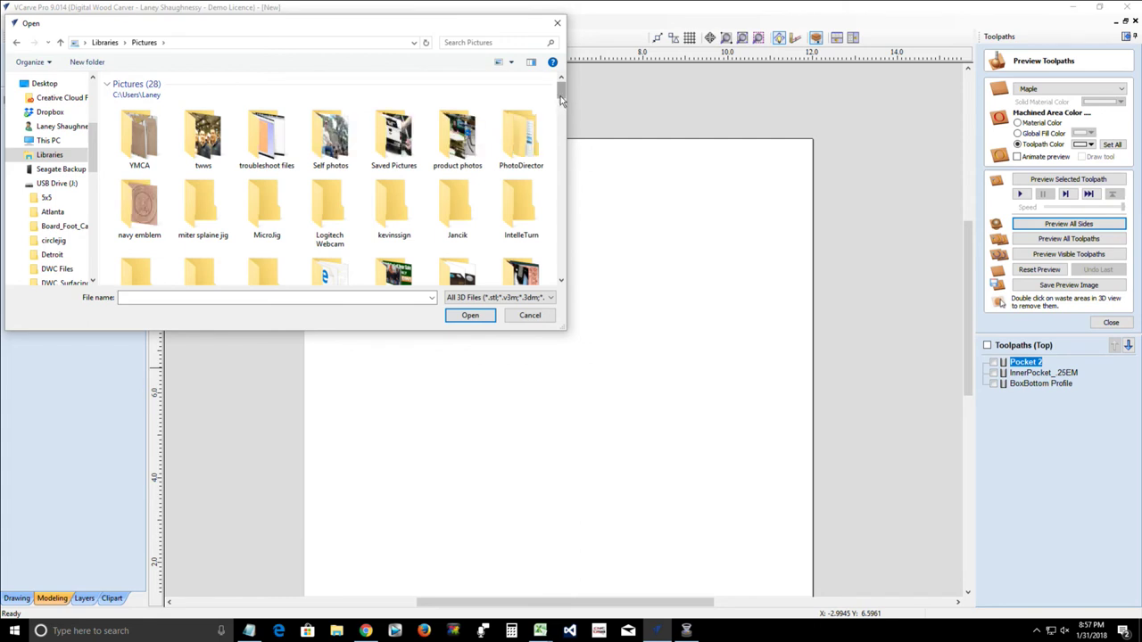
left_click_drag(561, 100, 561, 114)
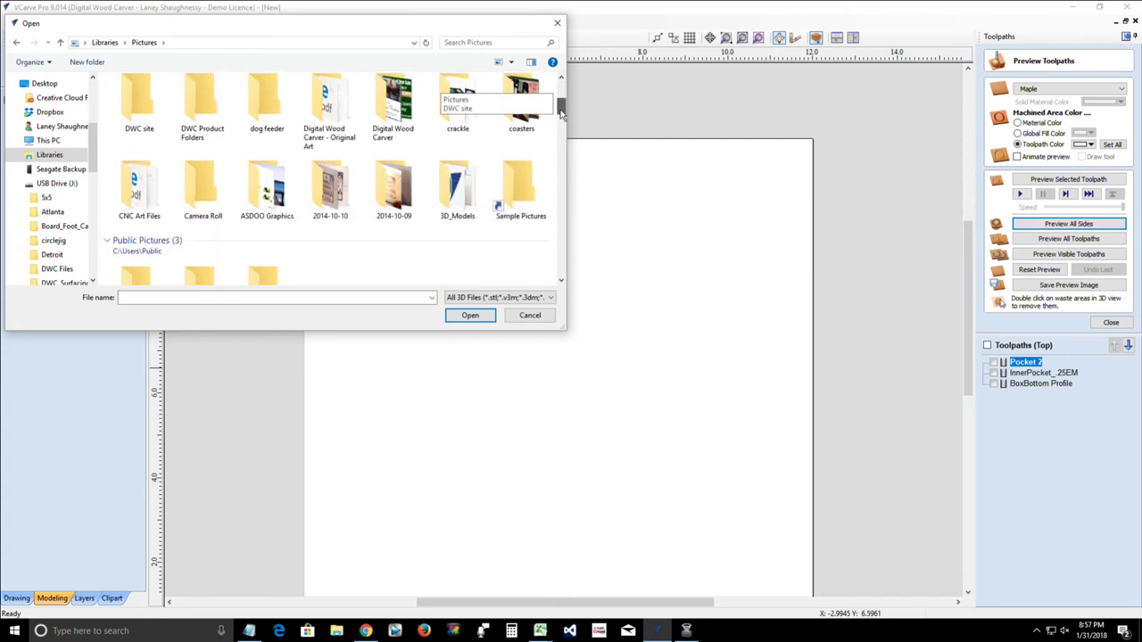
double_click(198, 192)
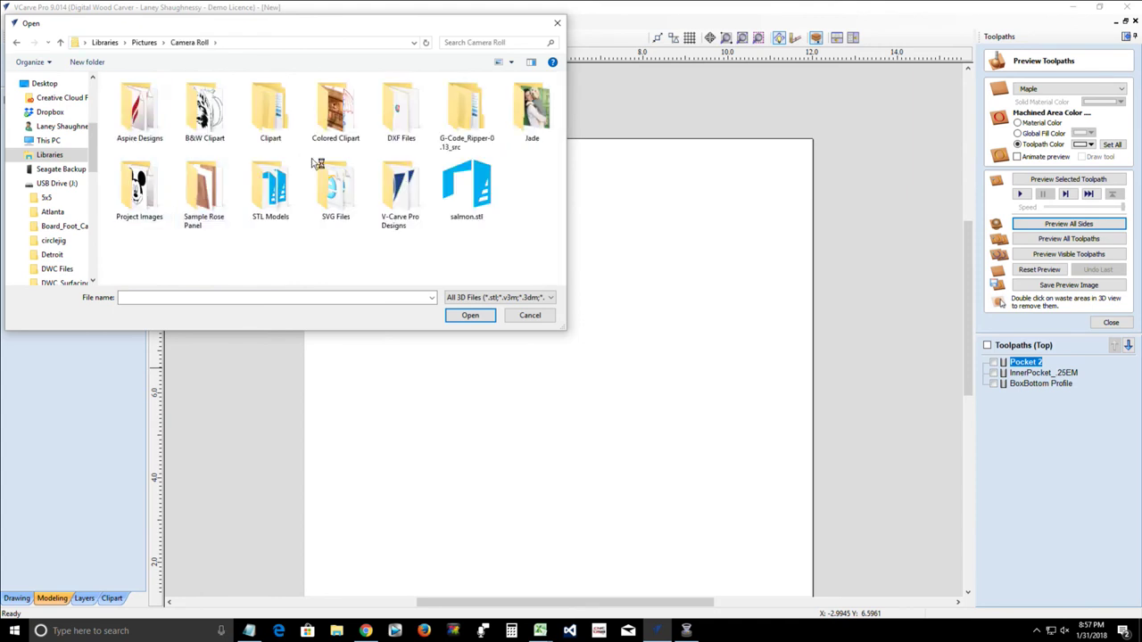
double_click(282, 192)
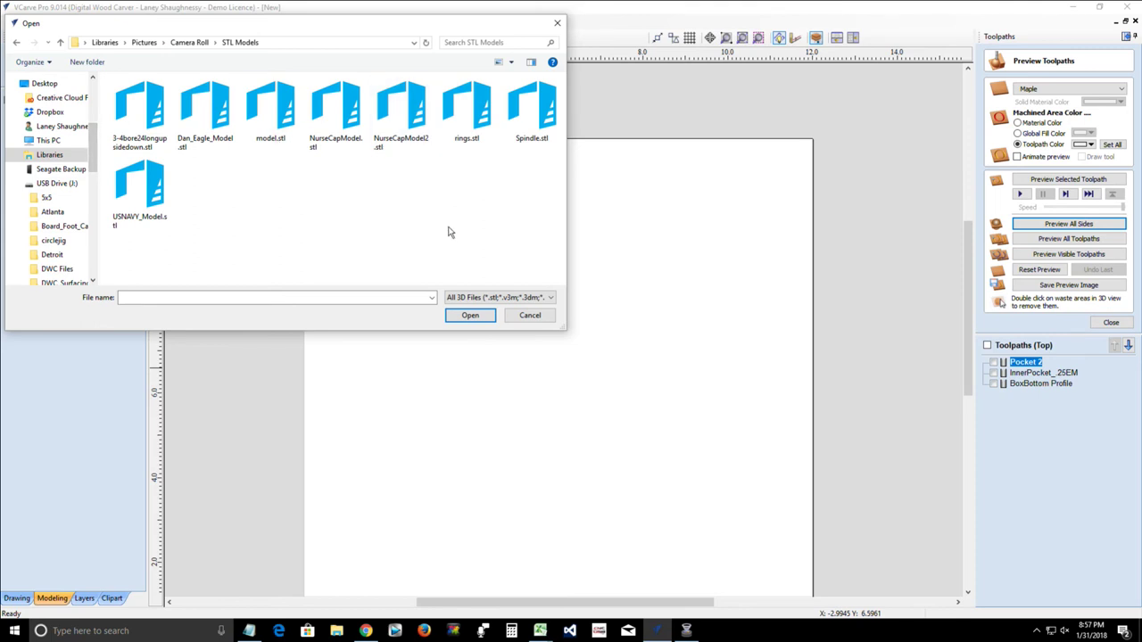
left_click(134, 184)
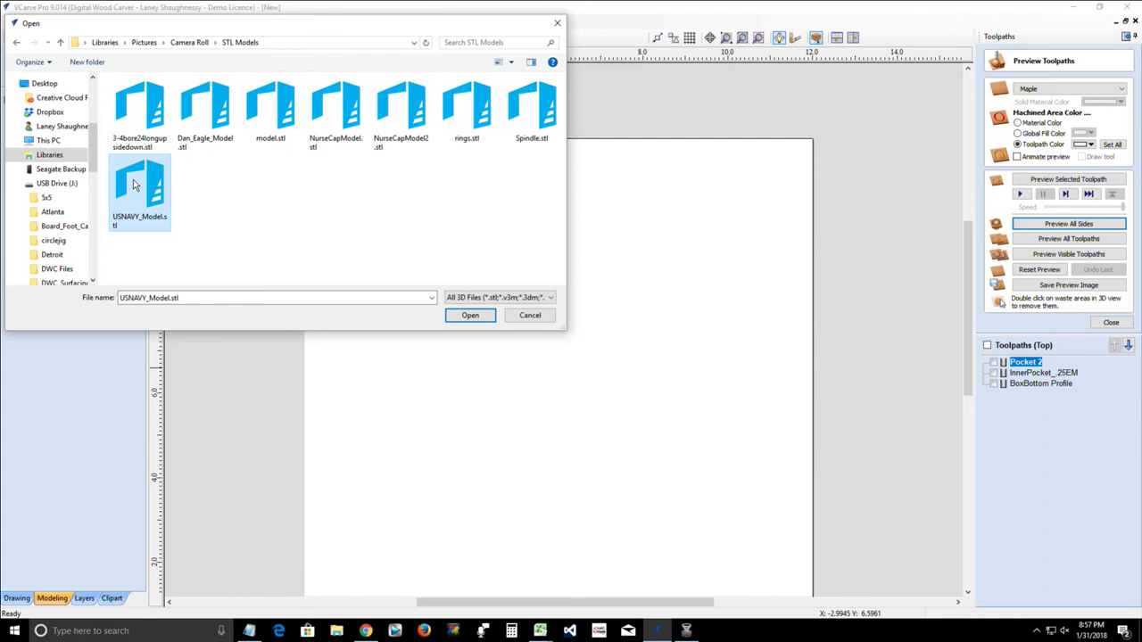
left_click(469, 316)
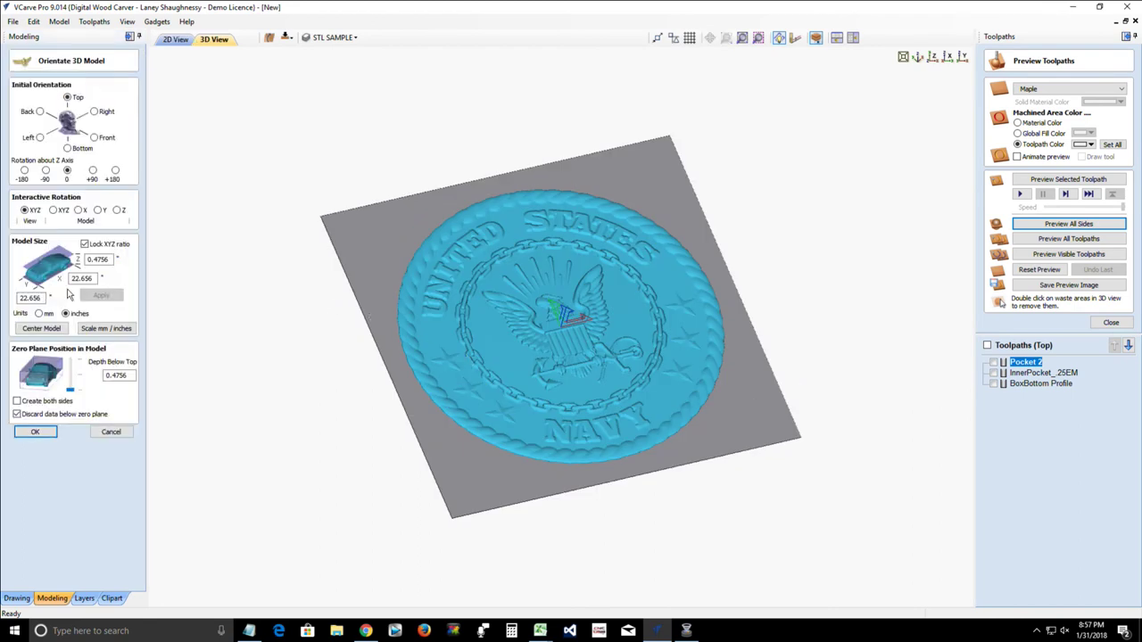
left_click(94, 112)
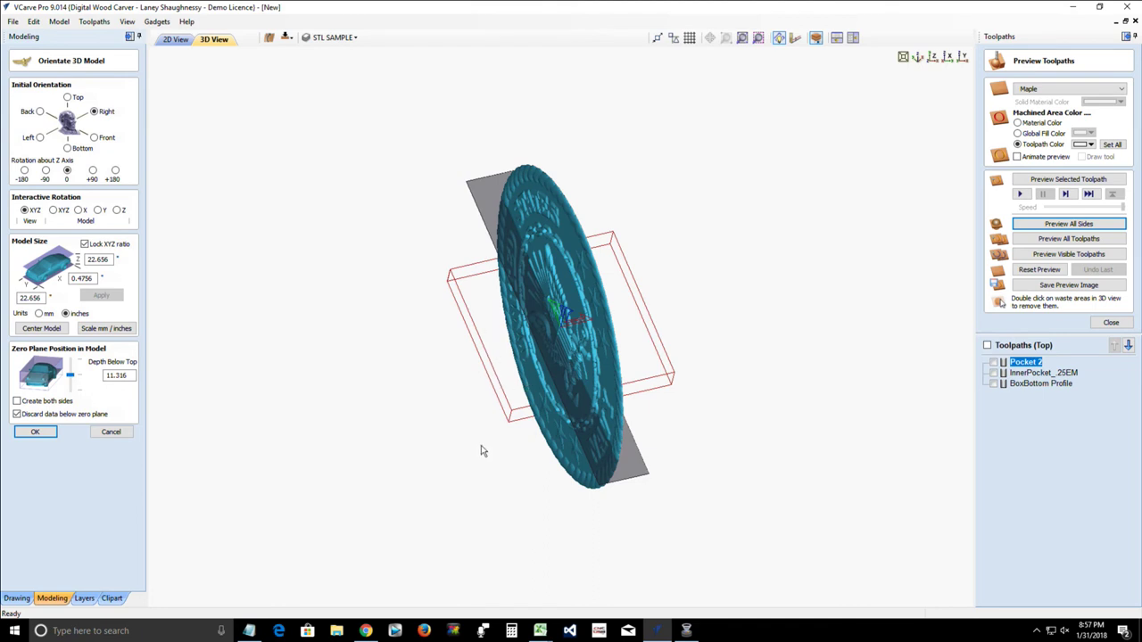
left_click(67, 149)
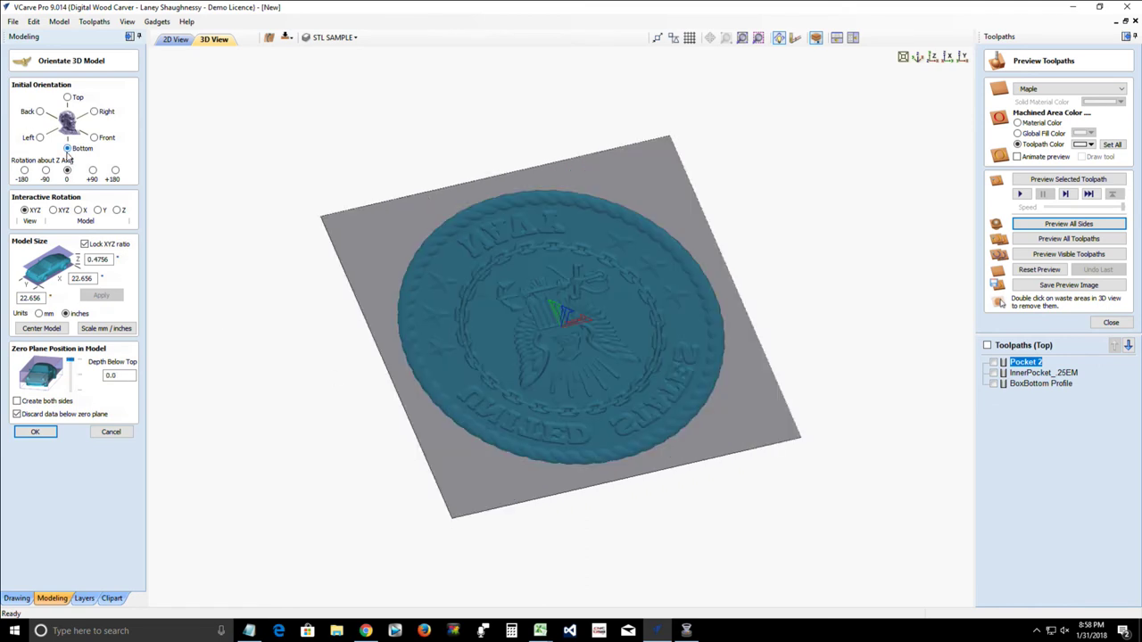
left_click(40, 138)
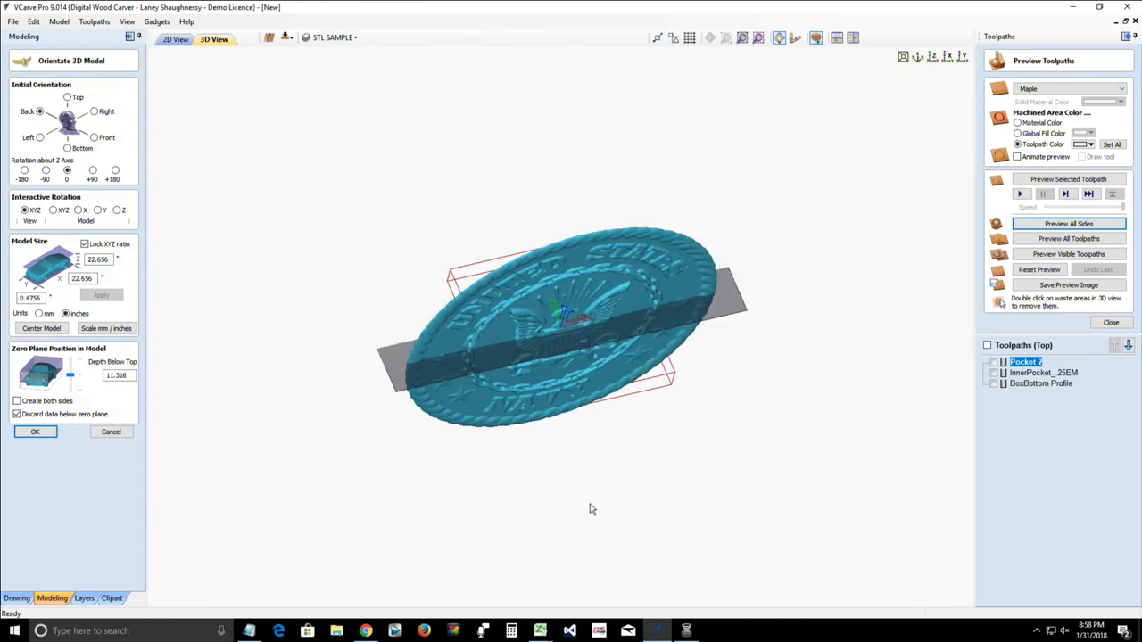
left_click(68, 99)
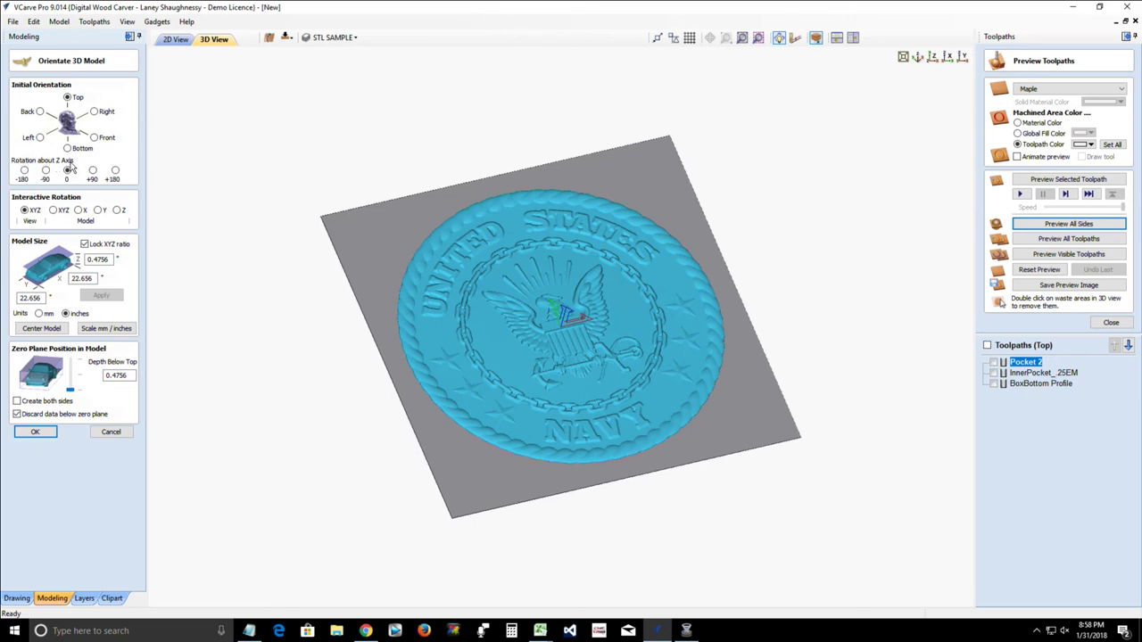
left_click(948, 58)
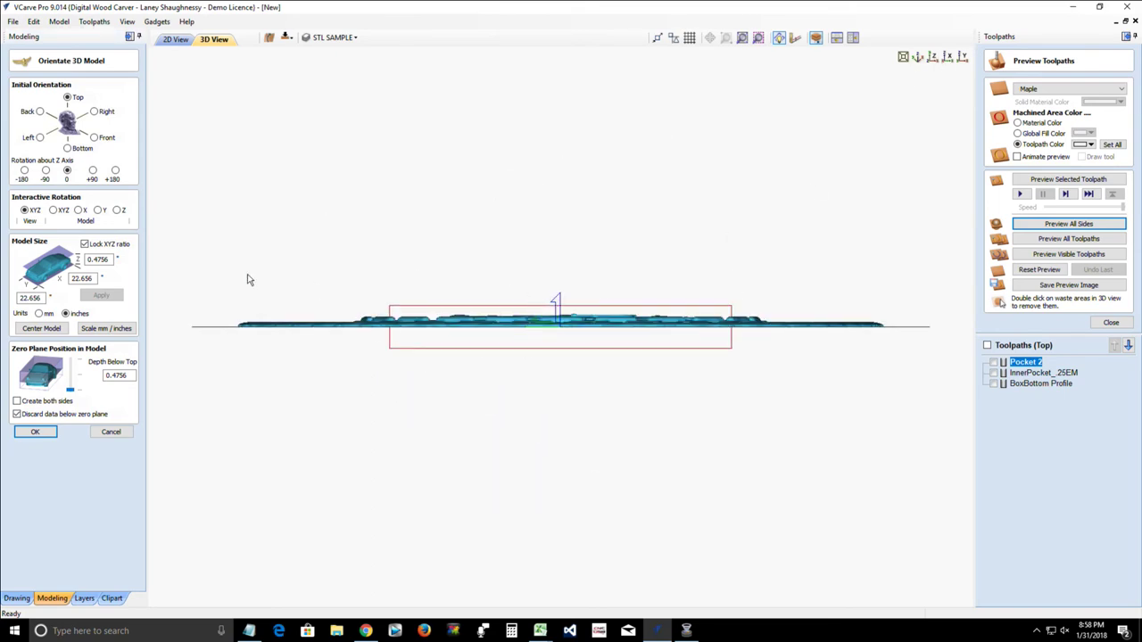
left_click(46, 171)
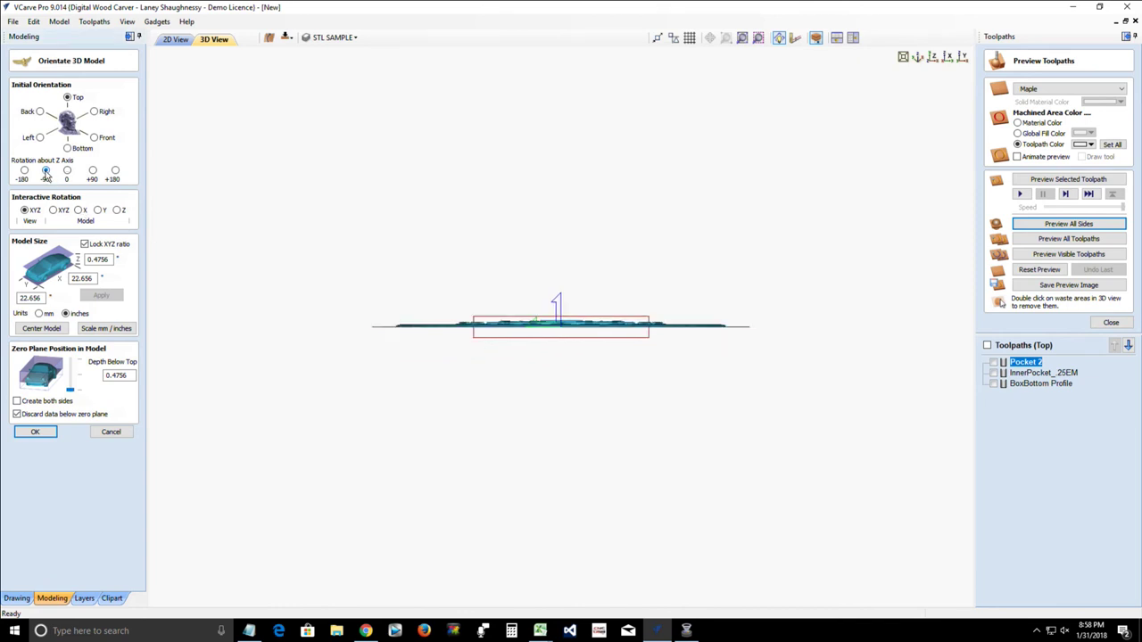
left_click_drag(530, 400, 432, 396)
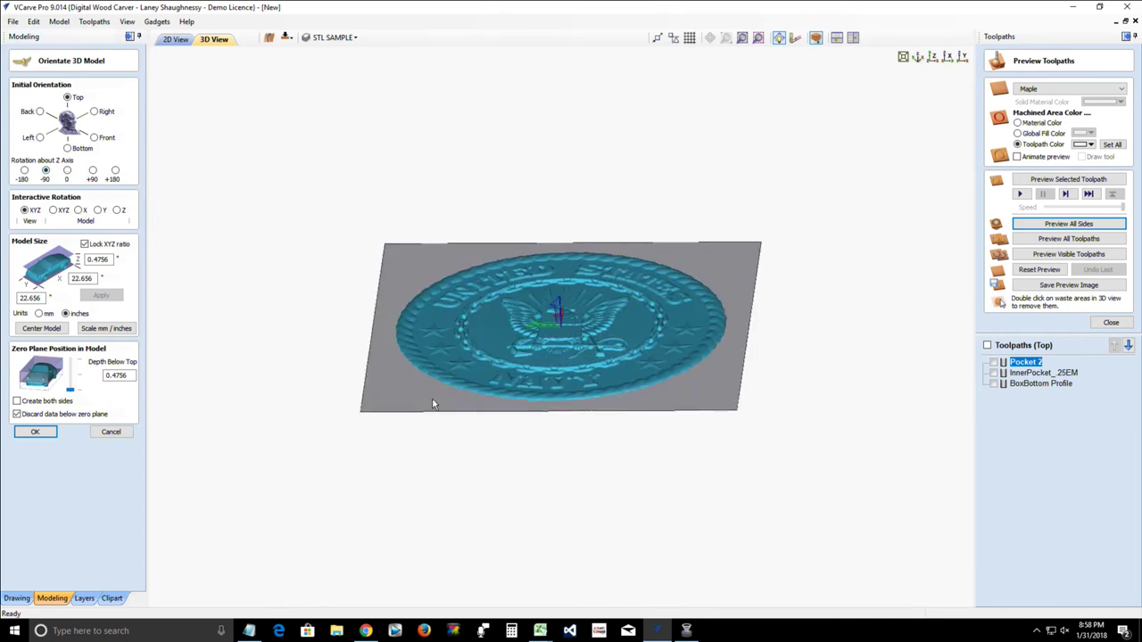
left_click(92, 171)
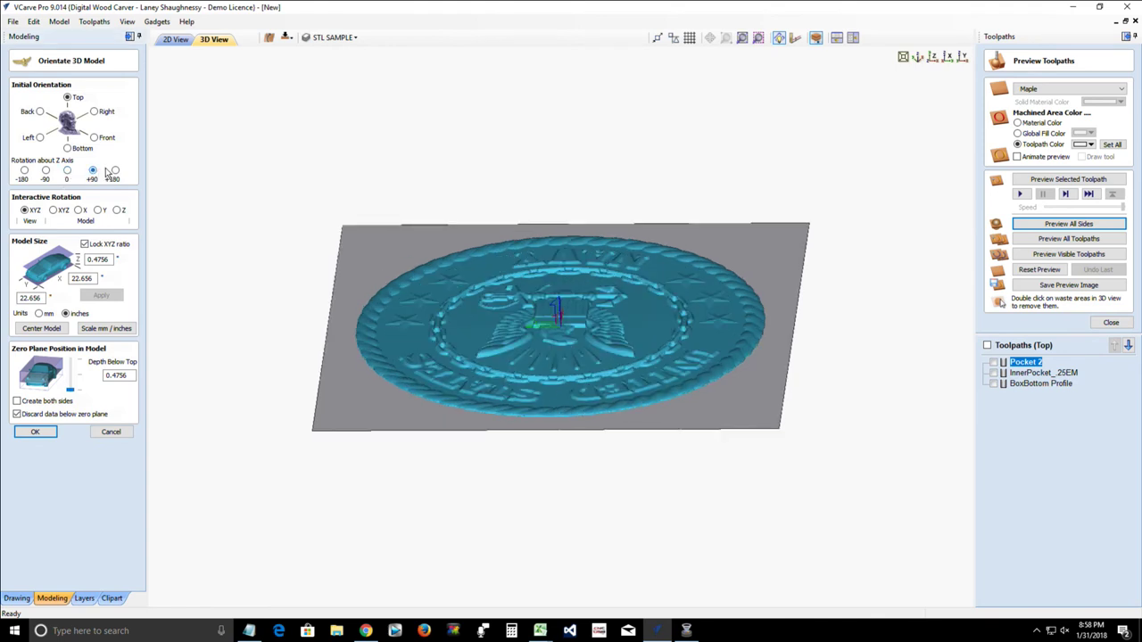
left_click(115, 171)
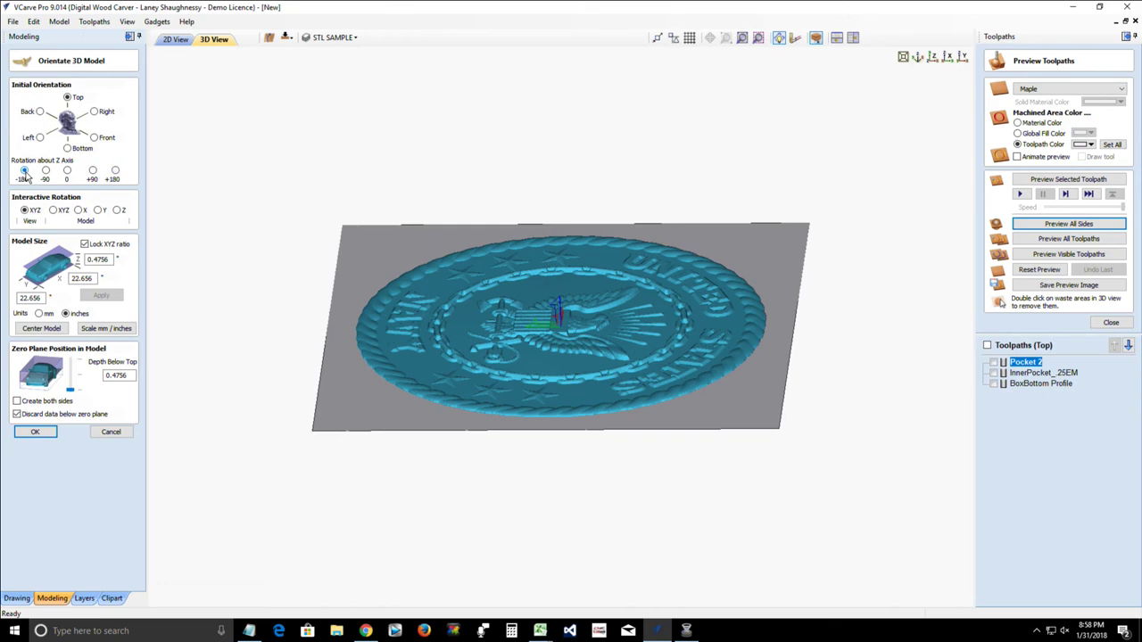
left_click(46, 171)
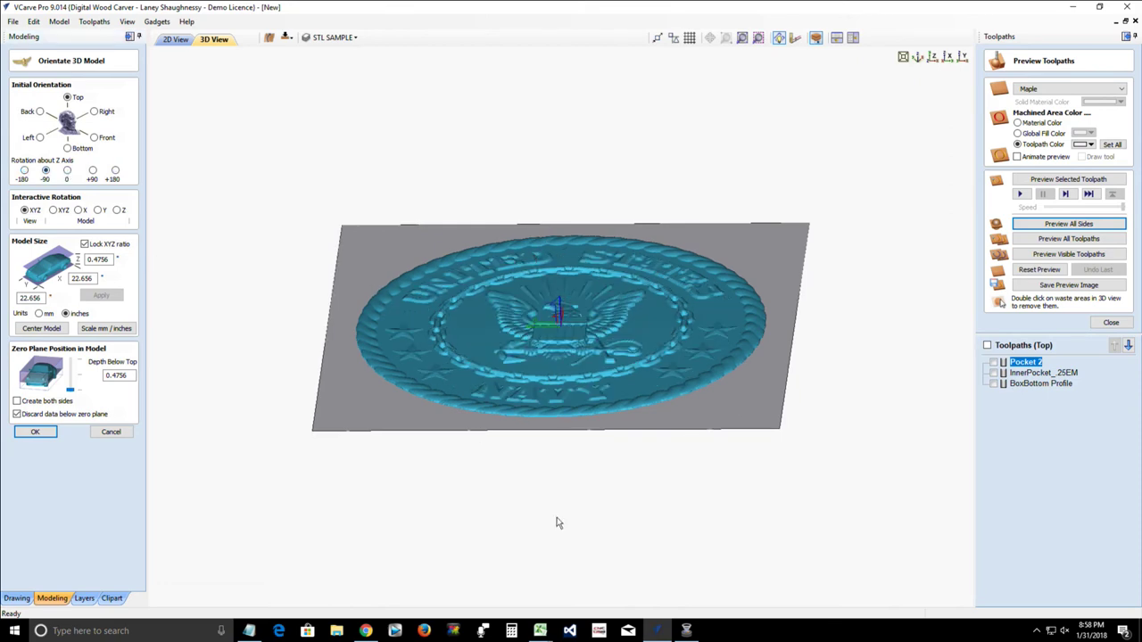
left_click_drag(557, 523, 556, 530)
left_click_drag(546, 393, 527, 420)
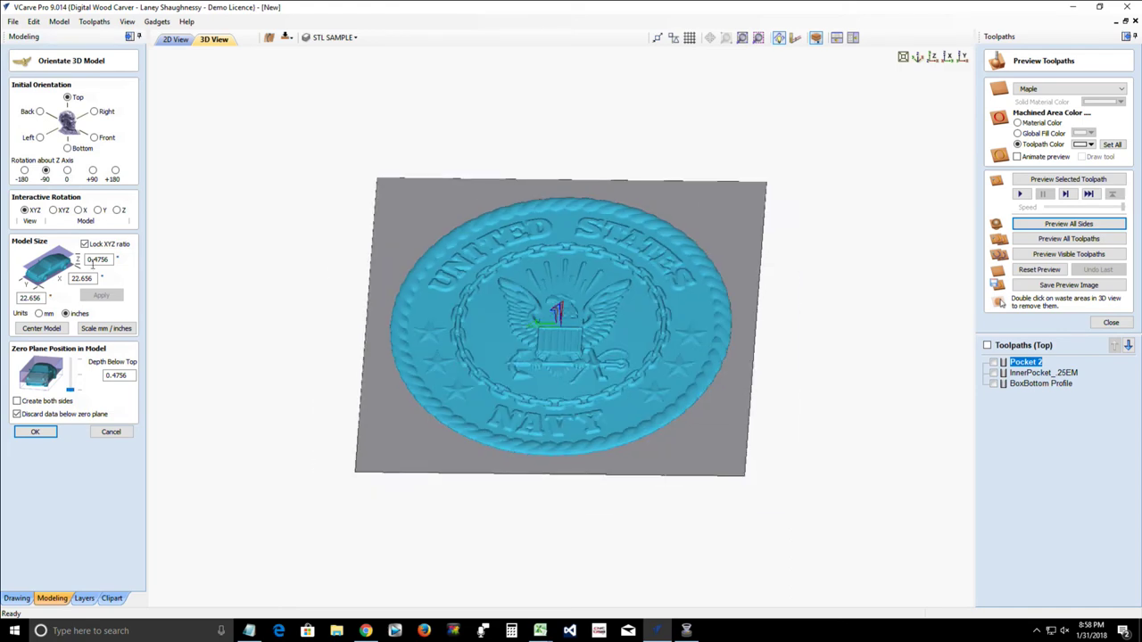
left_click(67, 171)
scroll(526, 437, "down", 3)
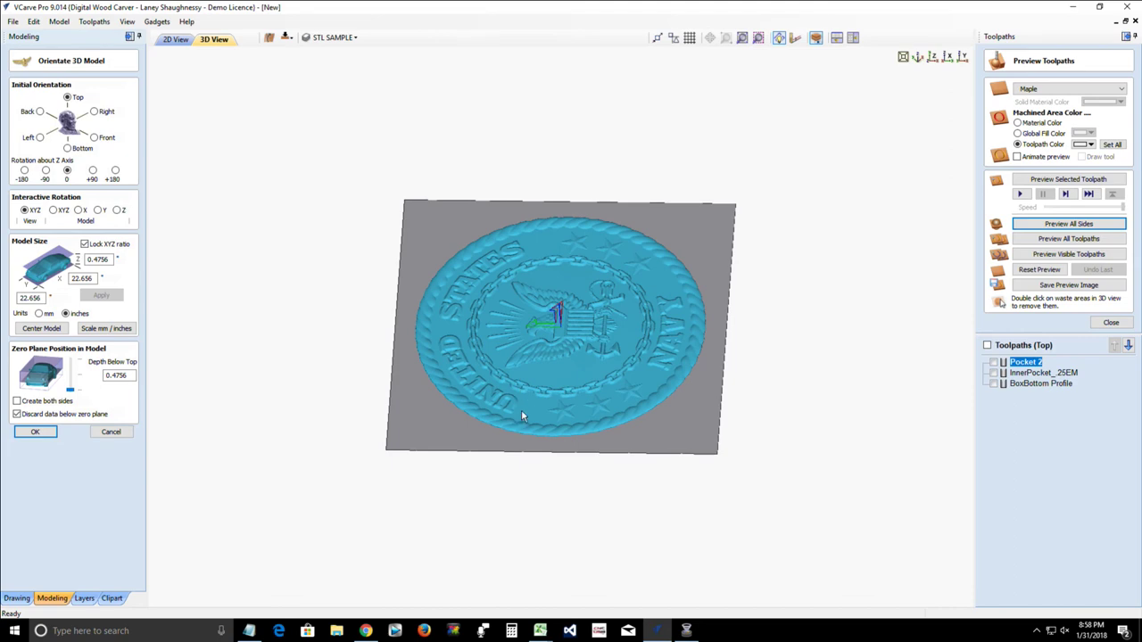
left_click(932, 57)
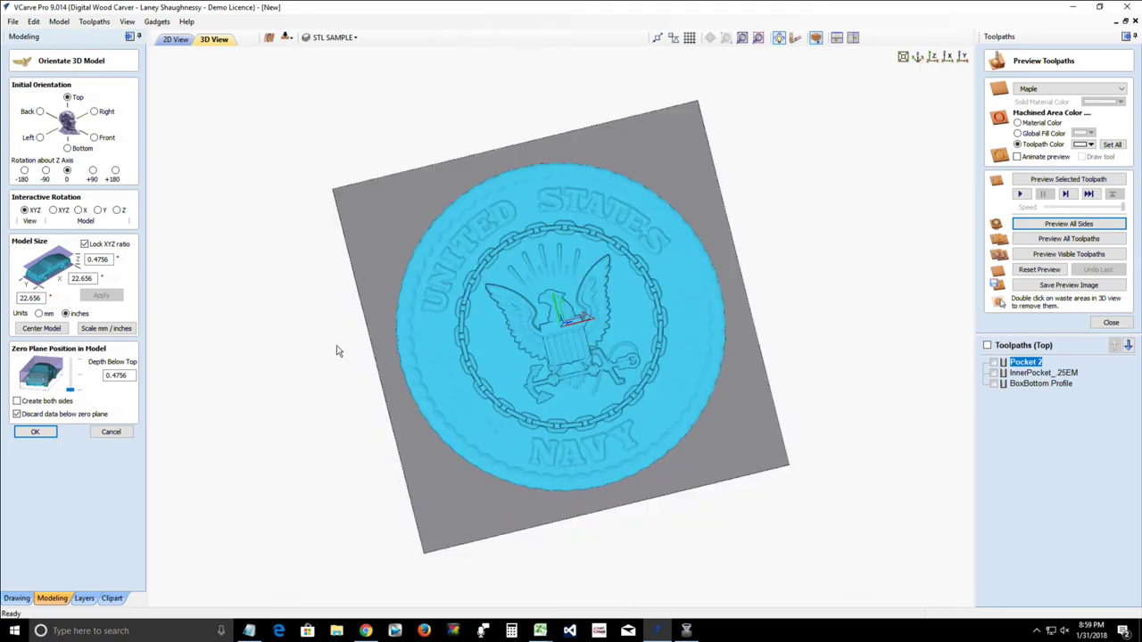
left_click_drag(565, 480, 577, 418)
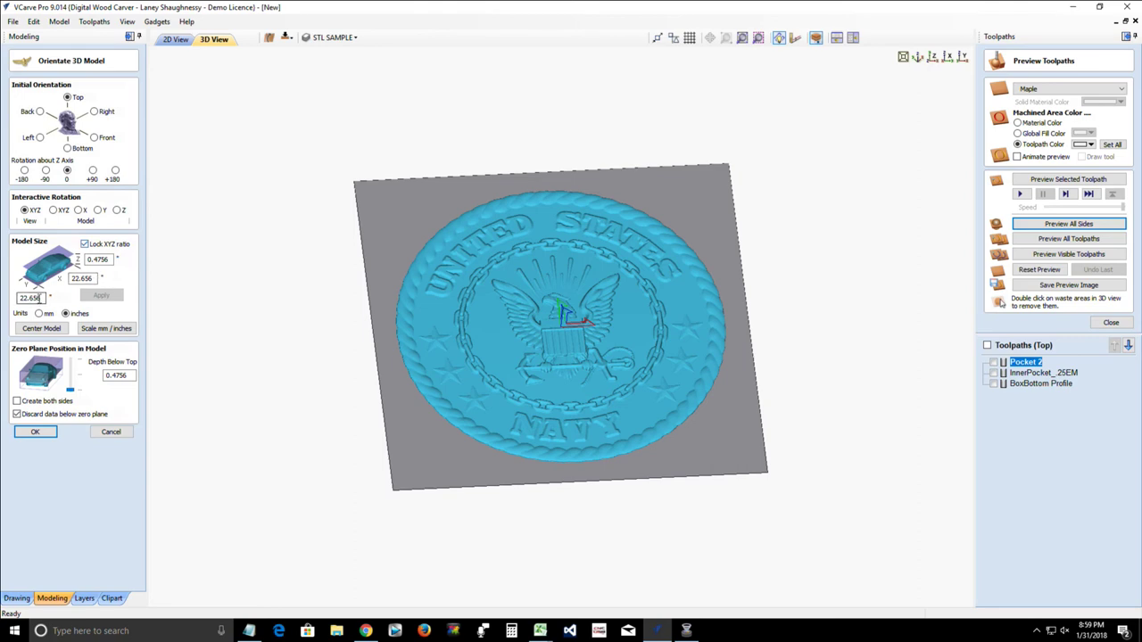
Step: Resize the seal model from 22.656 to 12 inches and center it in the material
double_click(31, 298)
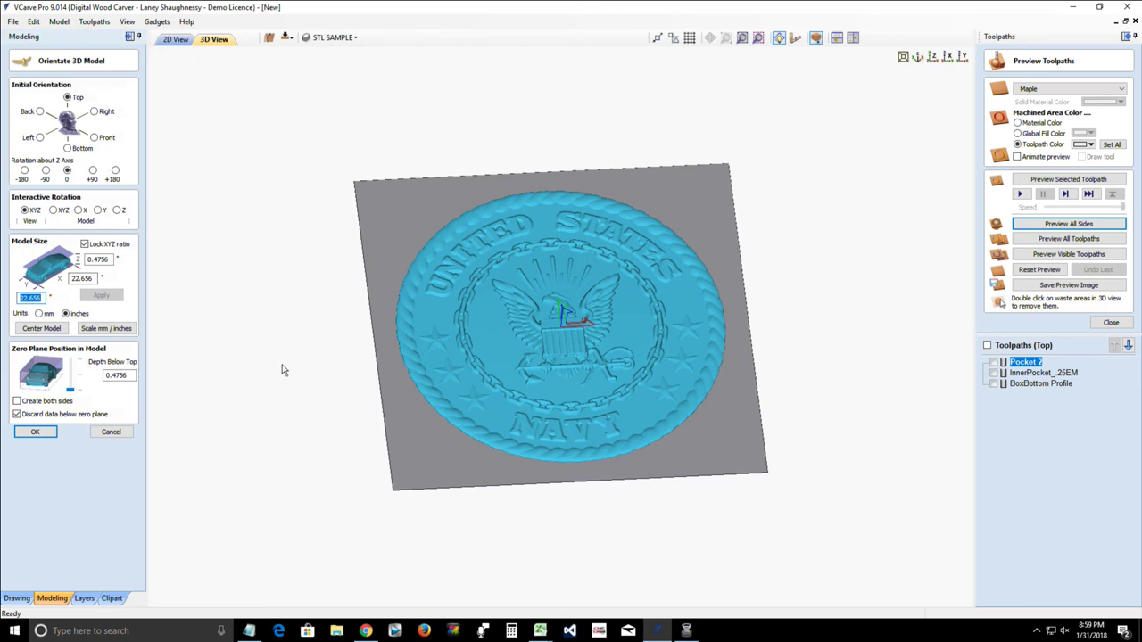
type("12")
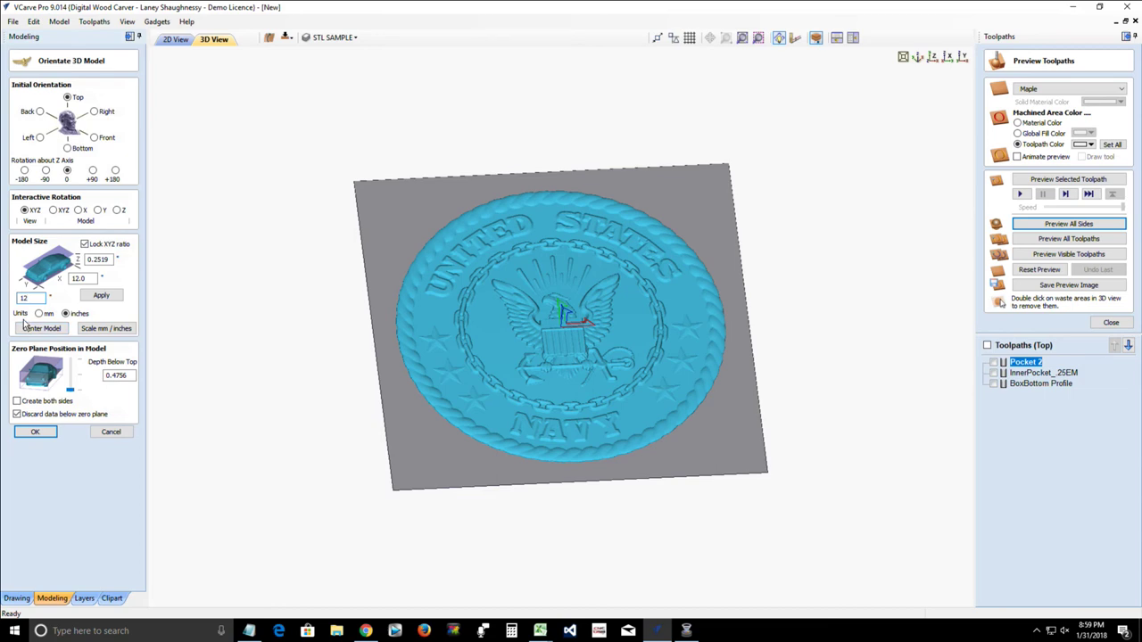
left_click(109, 297)
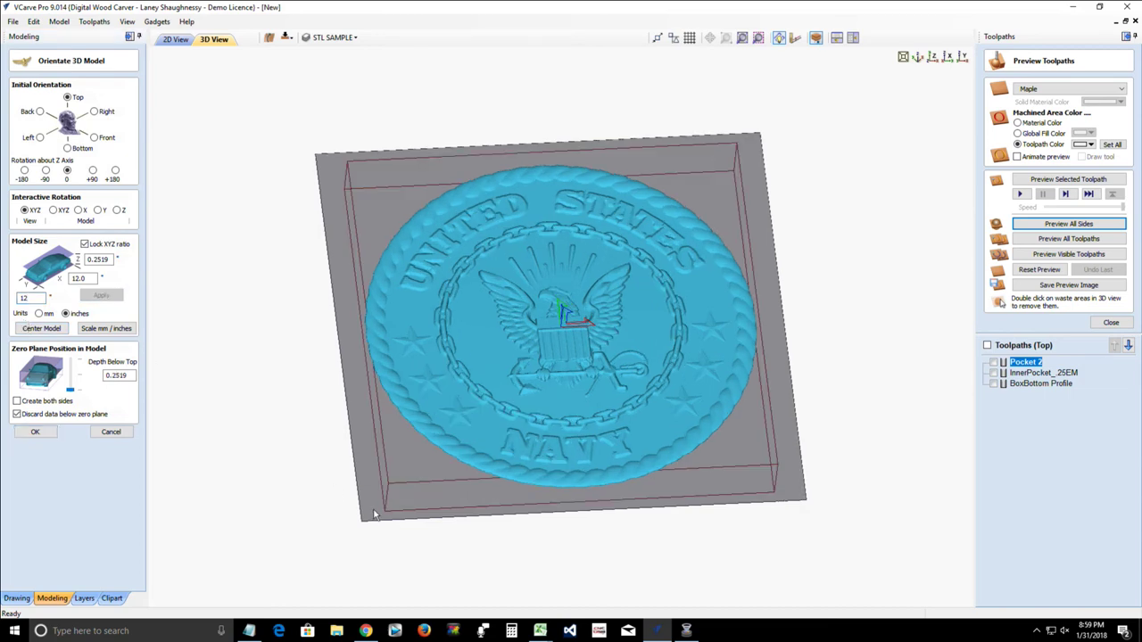
left_click_drag(500, 466, 554, 425)
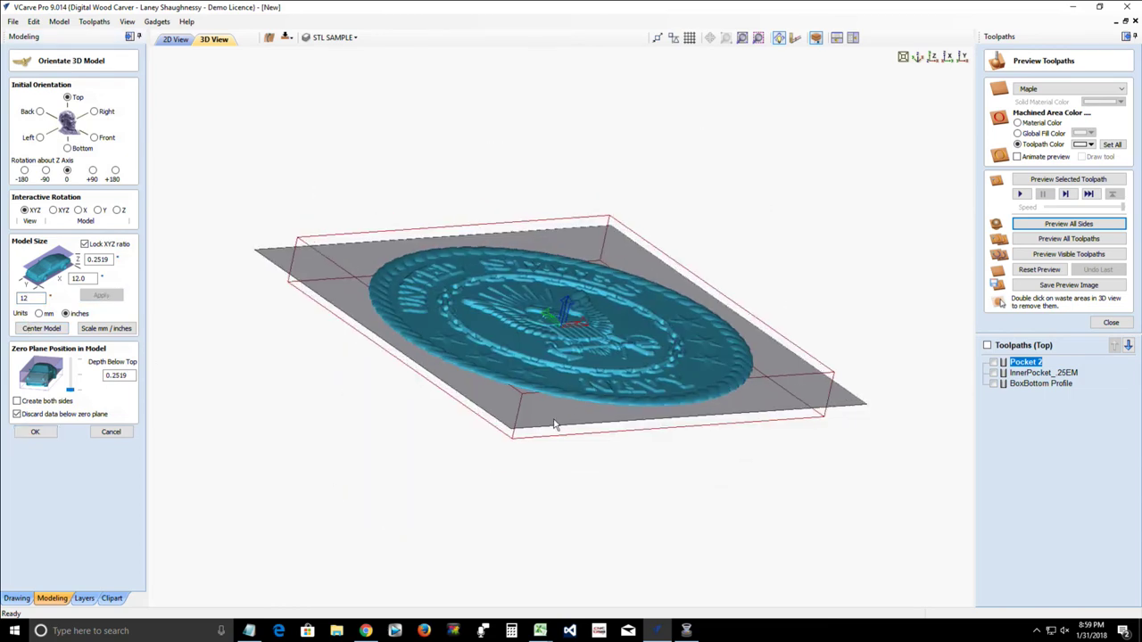
left_click_drag(478, 437, 416, 458)
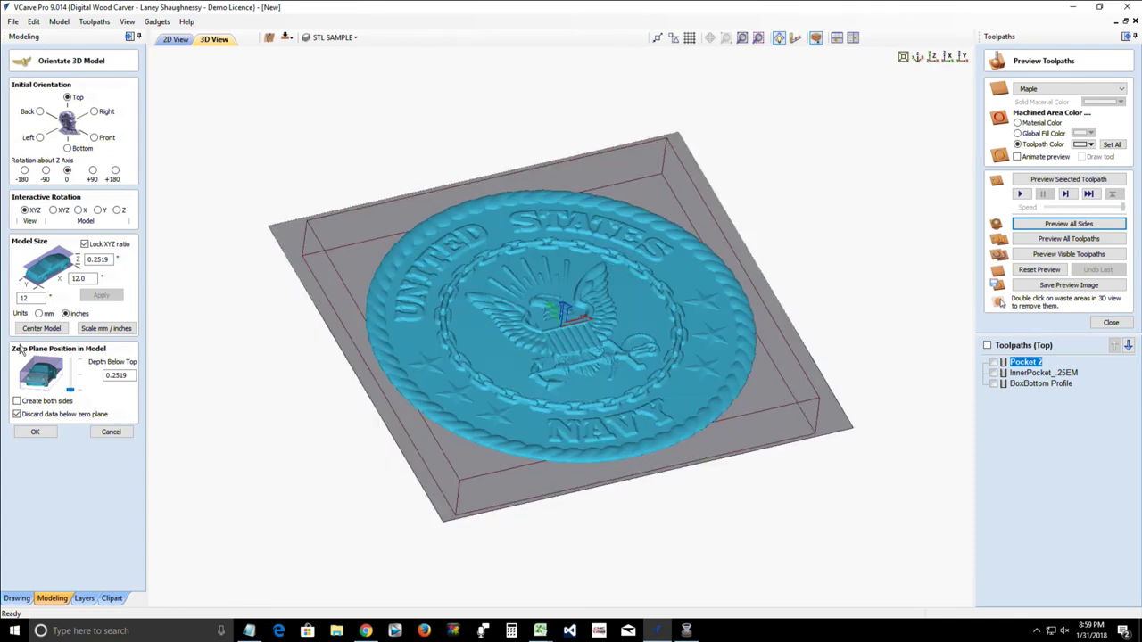
left_click(53, 330)
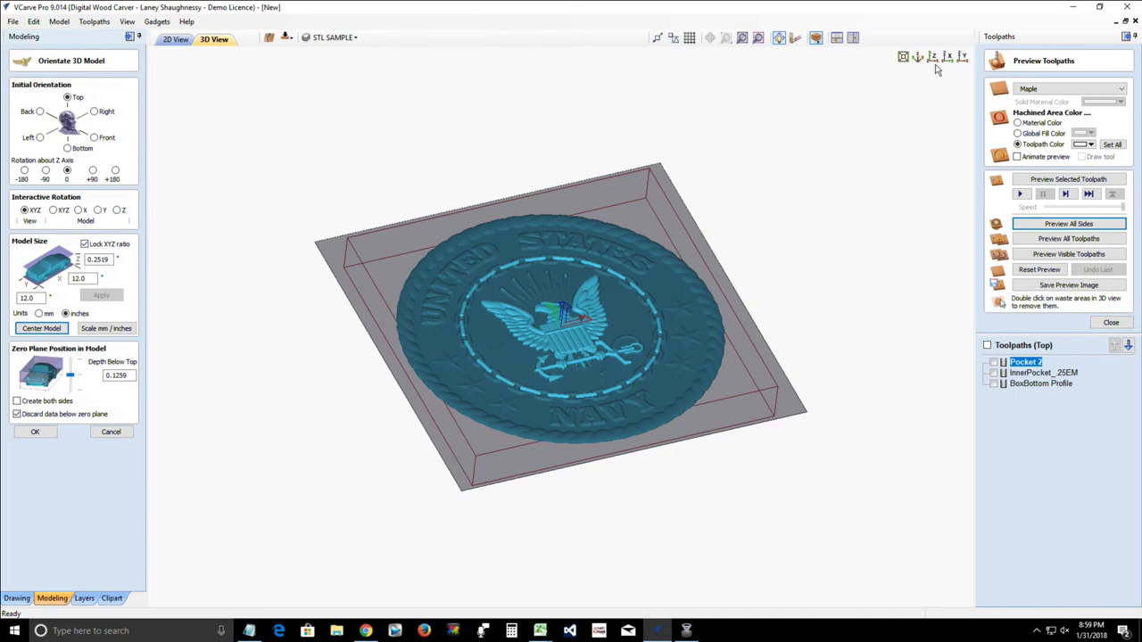
Step: Inspect the relief in top and front views and lower the Zero Plane slider
left_click(933, 58)
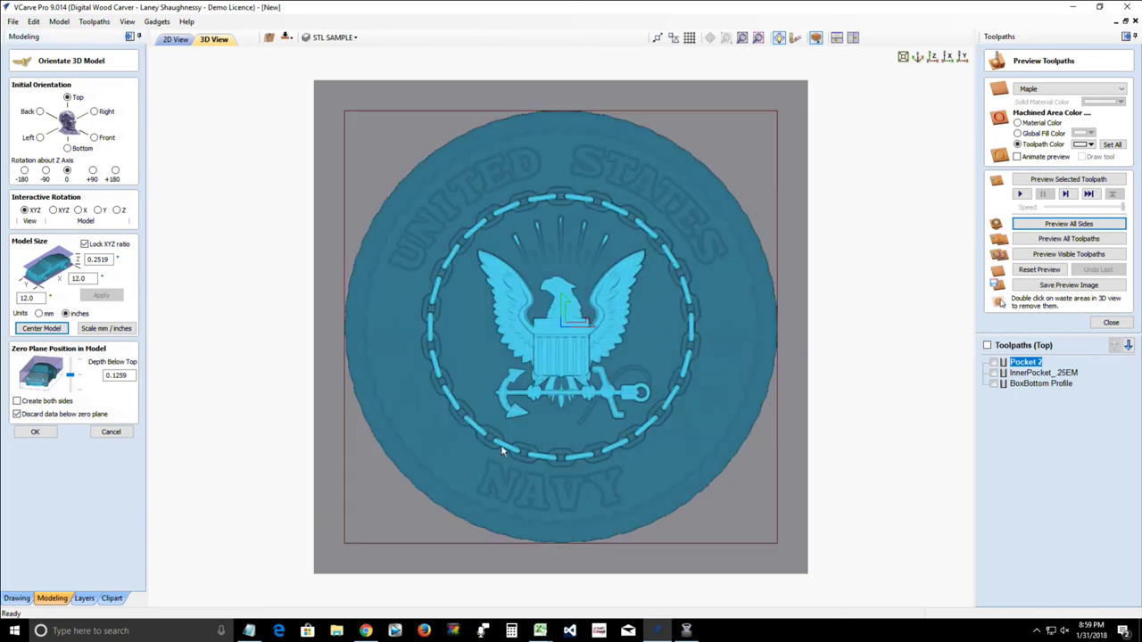
left_click(963, 57)
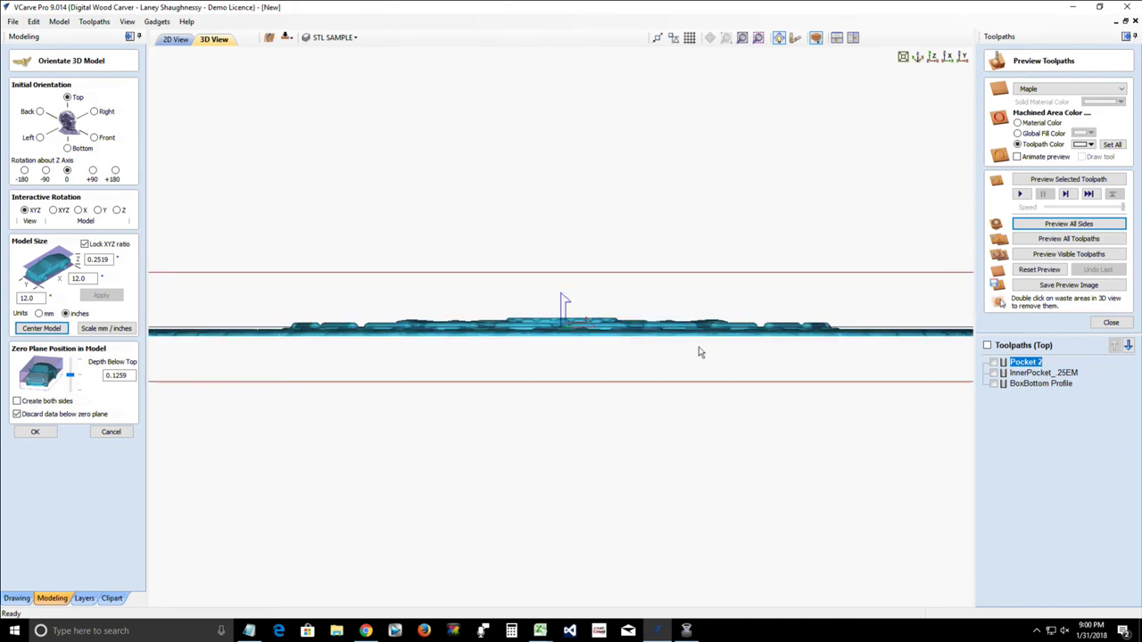
middle_click_drag(595, 337, 432, 339)
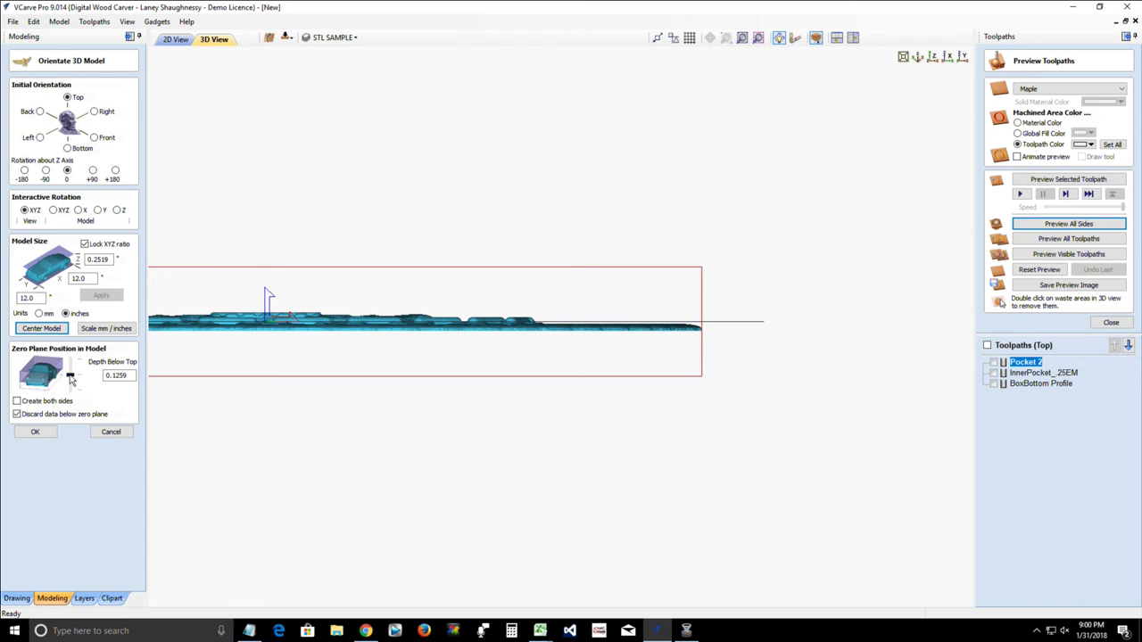
left_click_drag(72, 379, 72, 406)
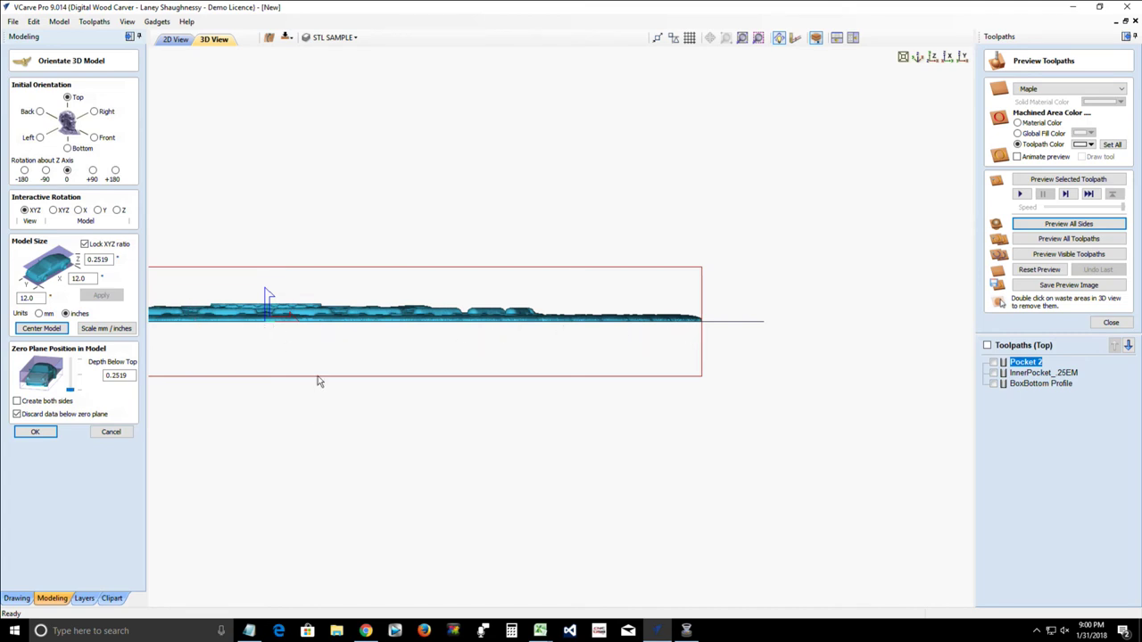
left_click_drag(324, 383, 327, 406)
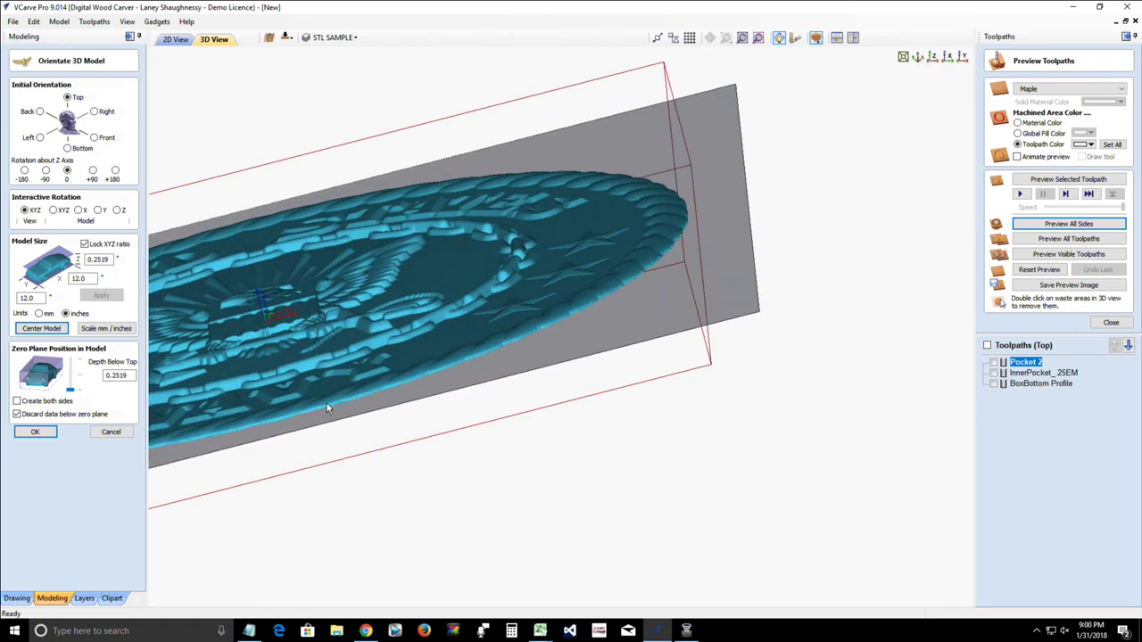
scroll(326, 407, "down", 3)
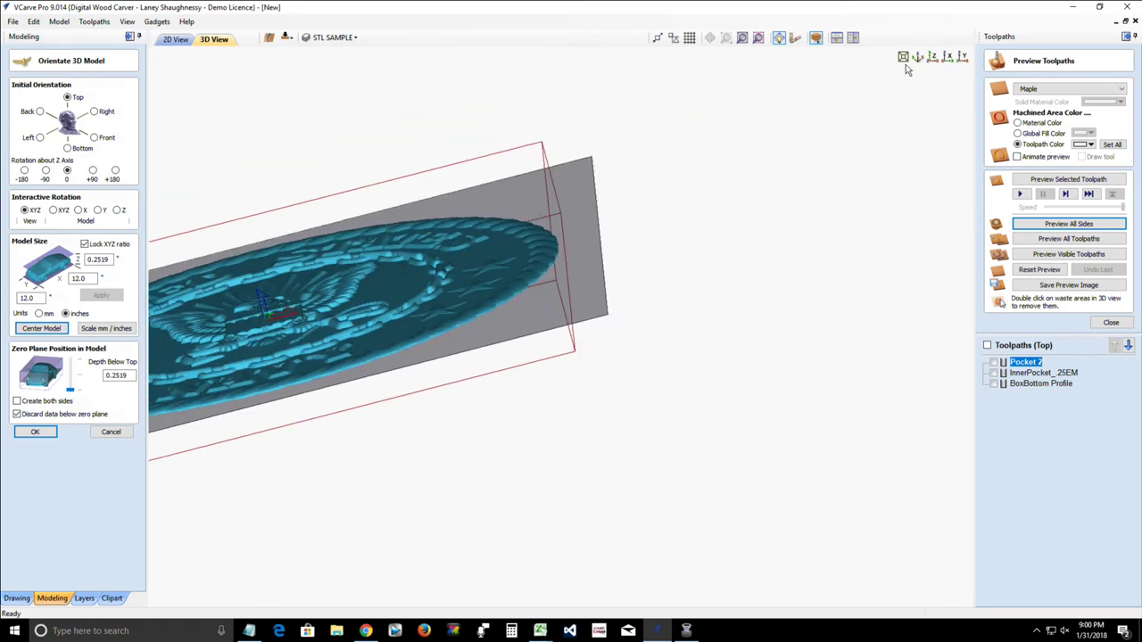
Step: Settle the zero plane at the model base so Depth Below Top reads 0.2519
left_click(933, 57)
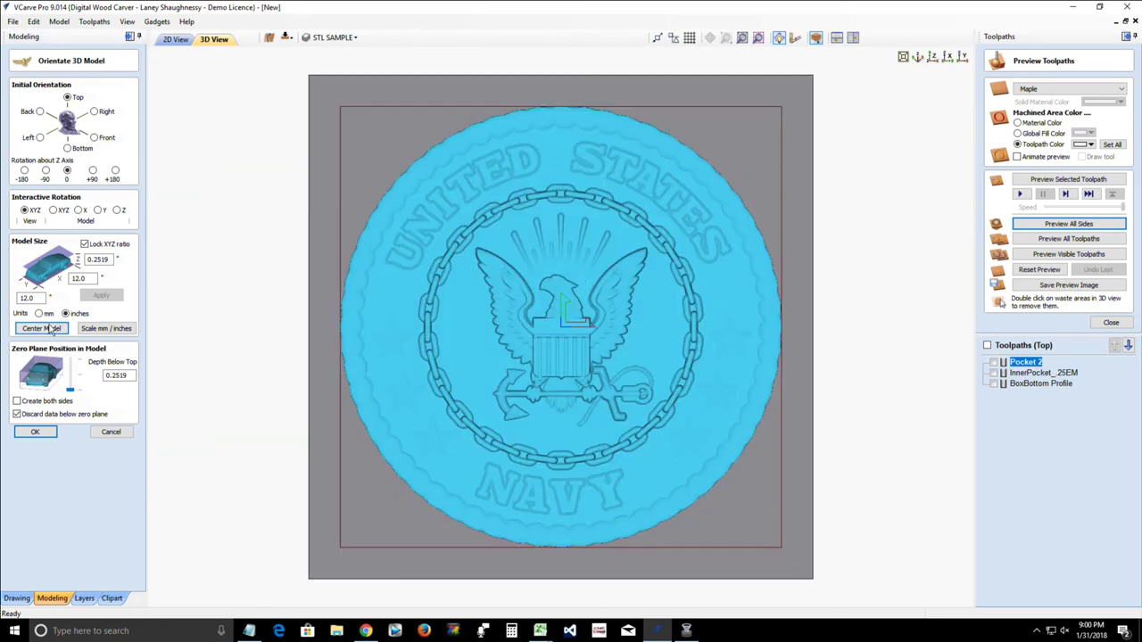
left_click_drag(71, 389, 72, 359)
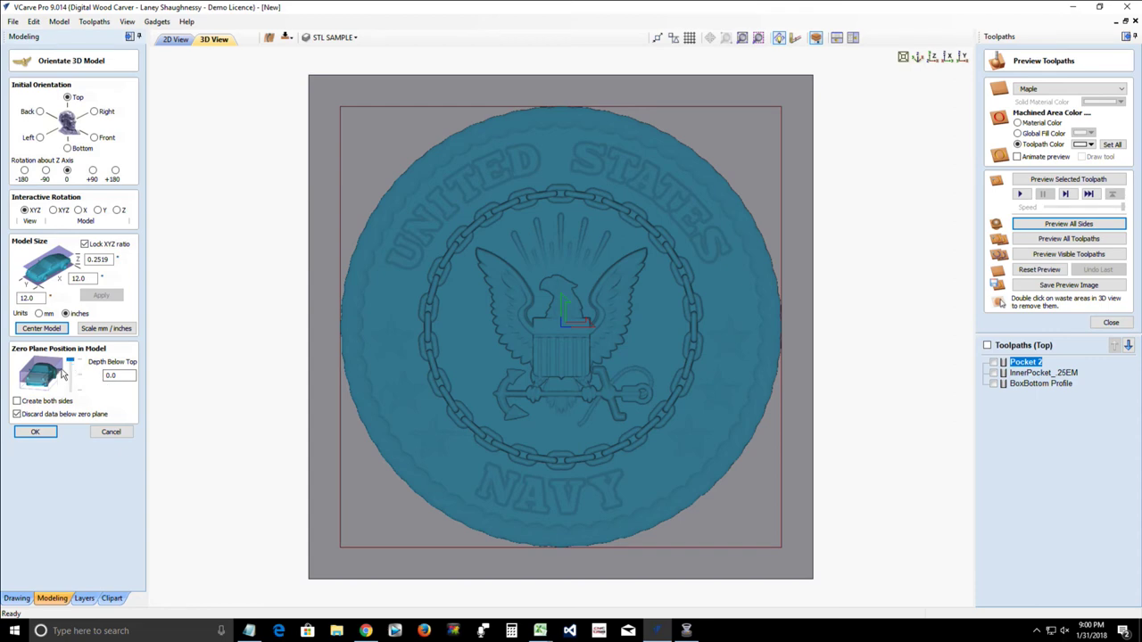
left_click_drag(70, 363, 78, 408)
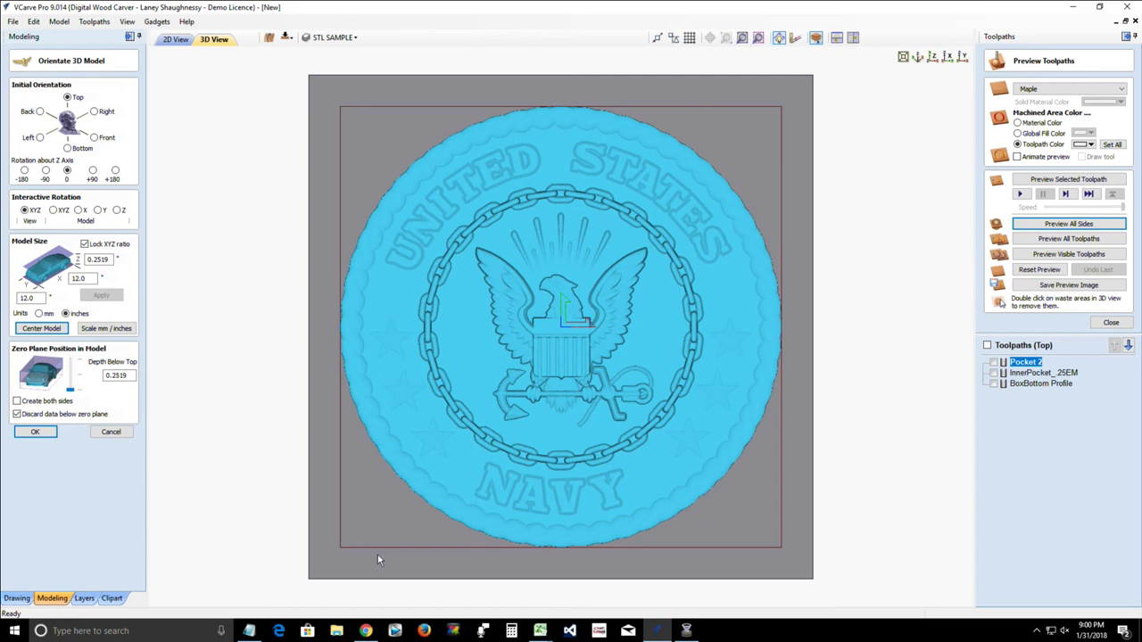
left_click_drag(395, 540, 907, 133)
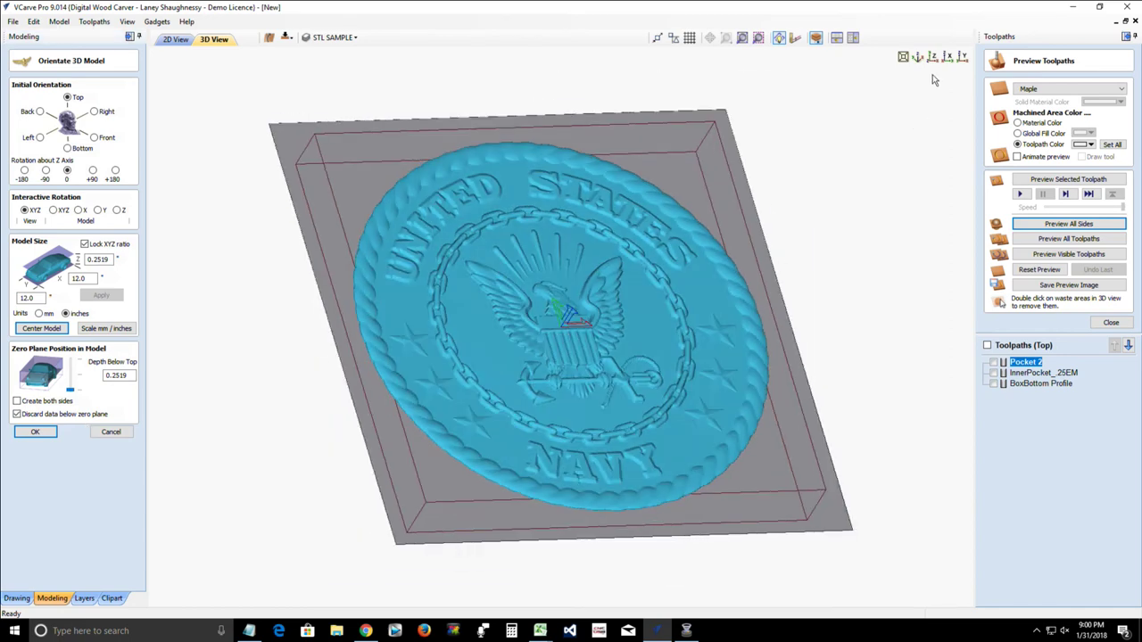
left_click(948, 57)
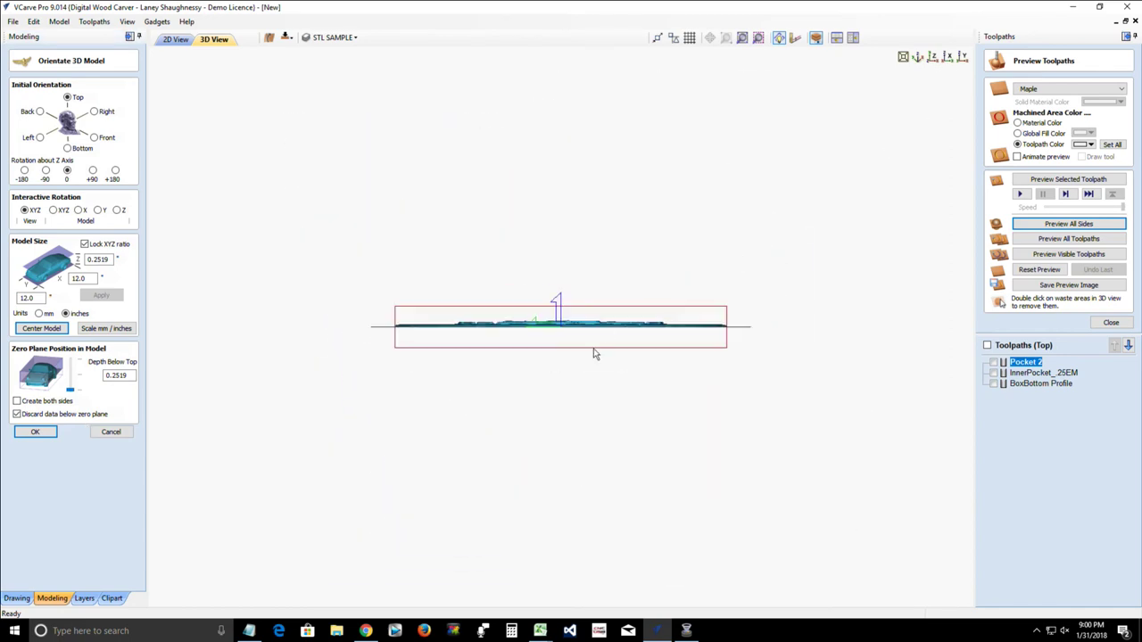
scroll(516, 312, "up", 5)
left_click_drag(515, 314, 524, 420)
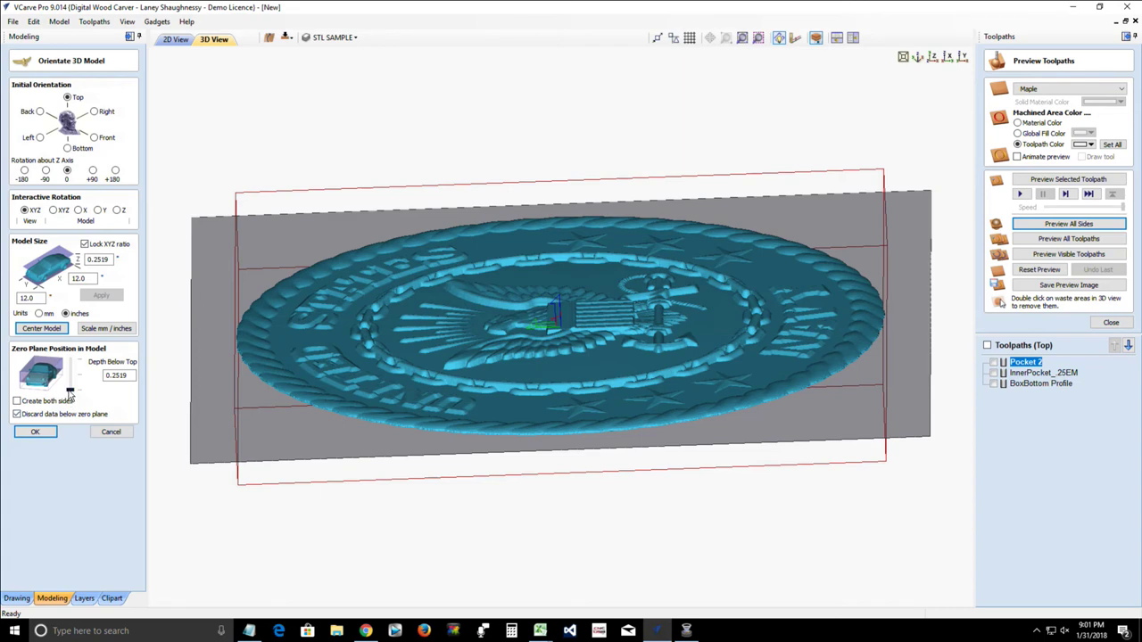
Step: Accept the Orientate 3D Model settings, close Preview Toolpaths, and orbit the seal
left_click_drag(69, 393, 73, 394)
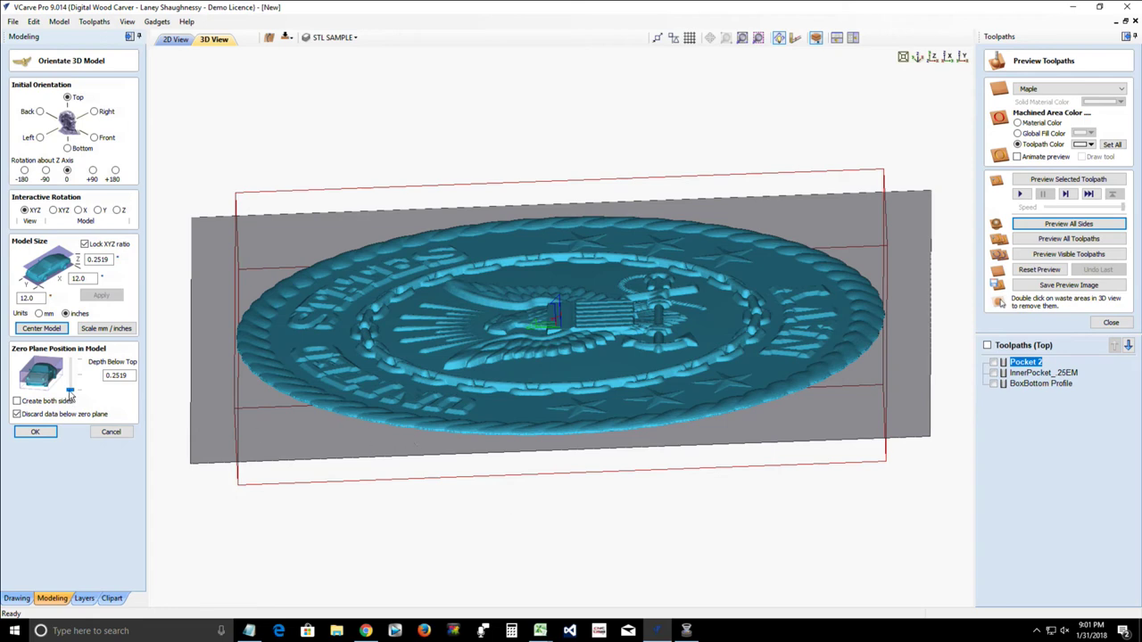
left_click(33, 436)
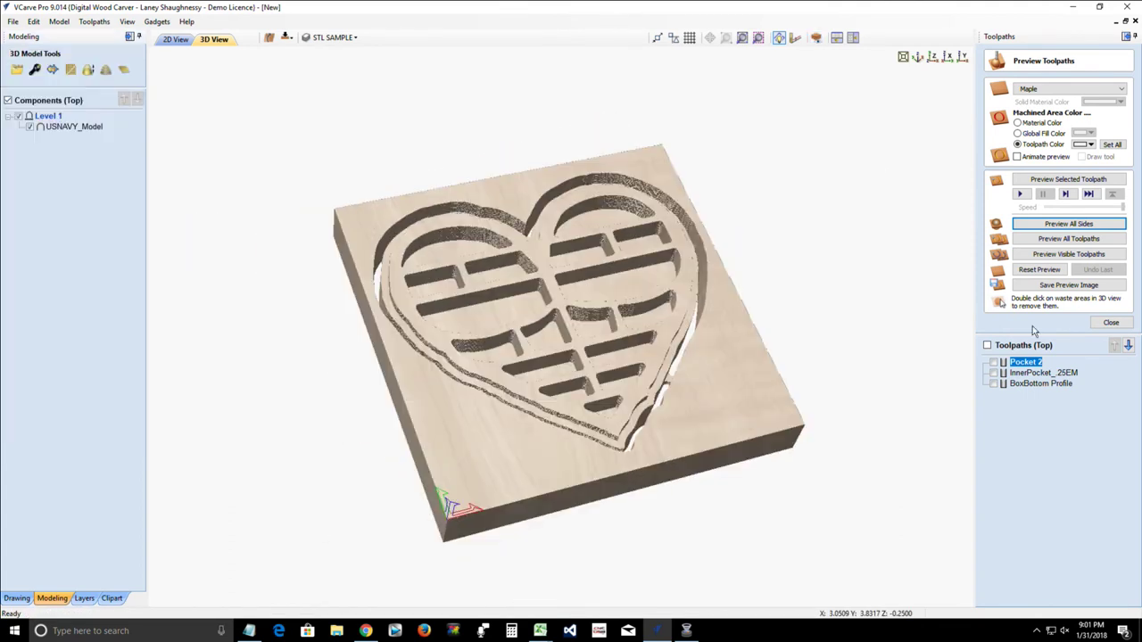
left_click(1111, 324)
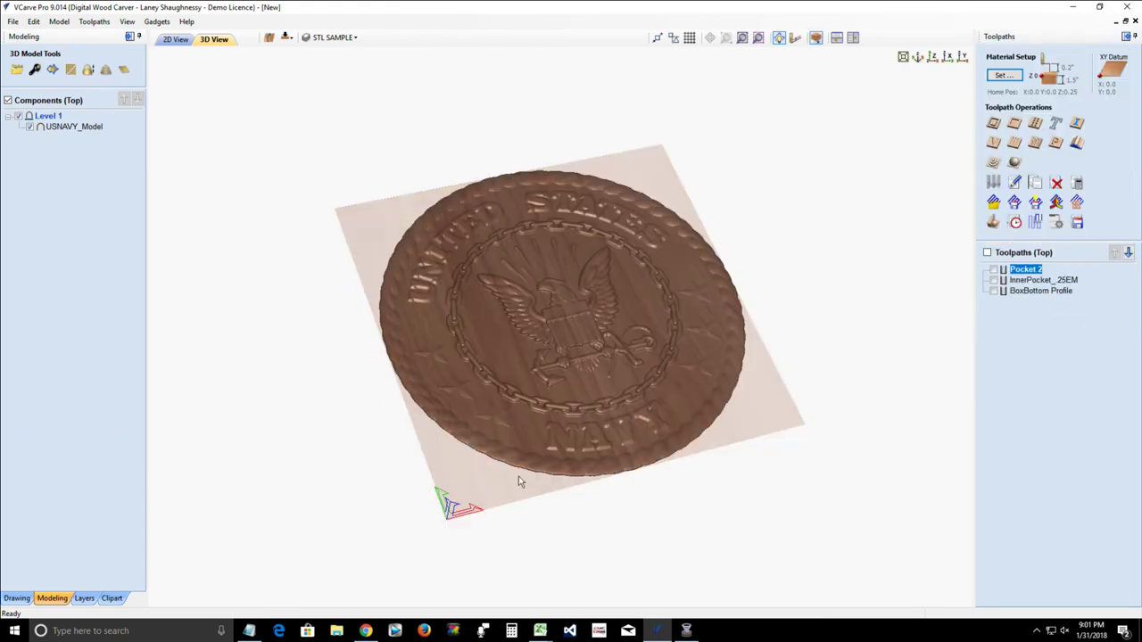
left_click_drag(524, 436, 539, 392)
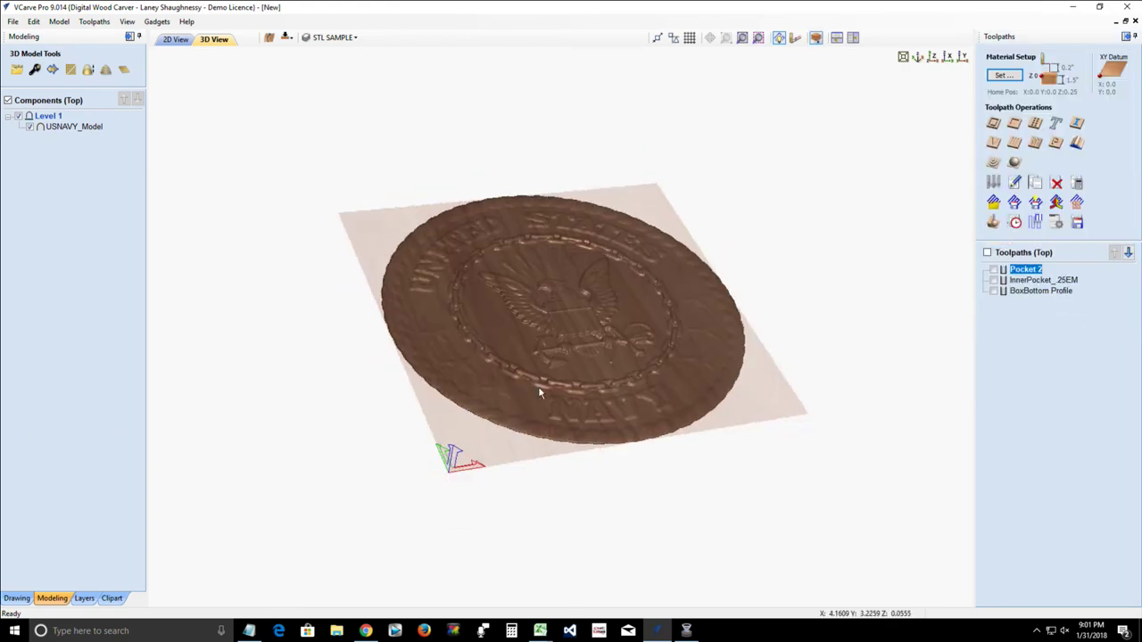
scroll(538, 393, "up", 2)
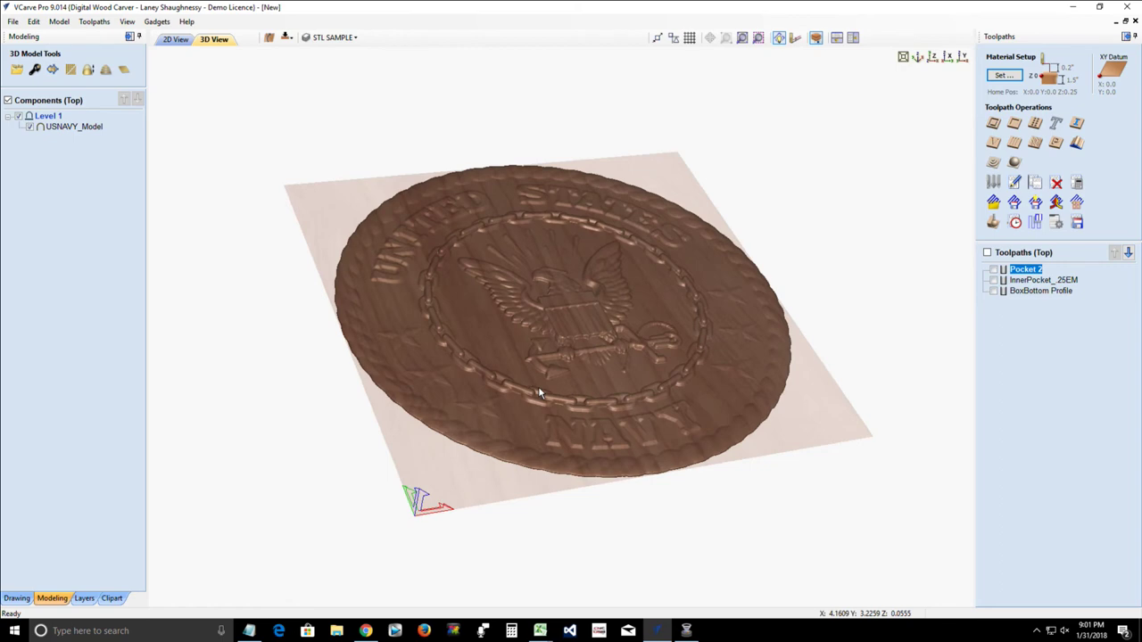
left_click_drag(538, 392, 362, 346)
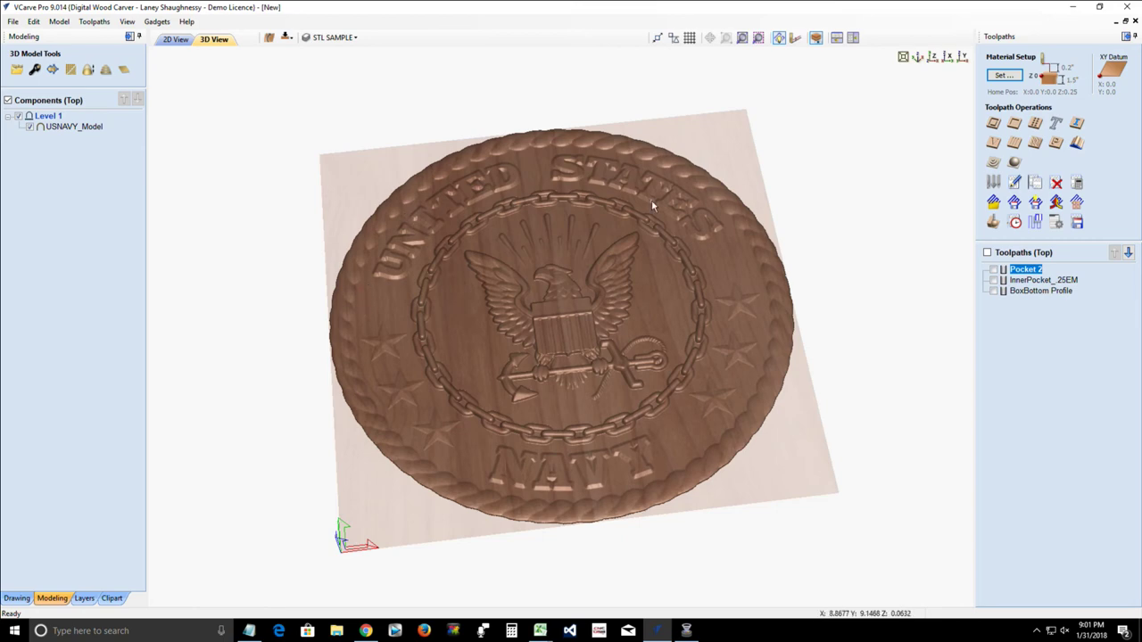
Step: Select USNAVY_Model in Component Properties and set its shape height to 0.32
left_click(36, 71)
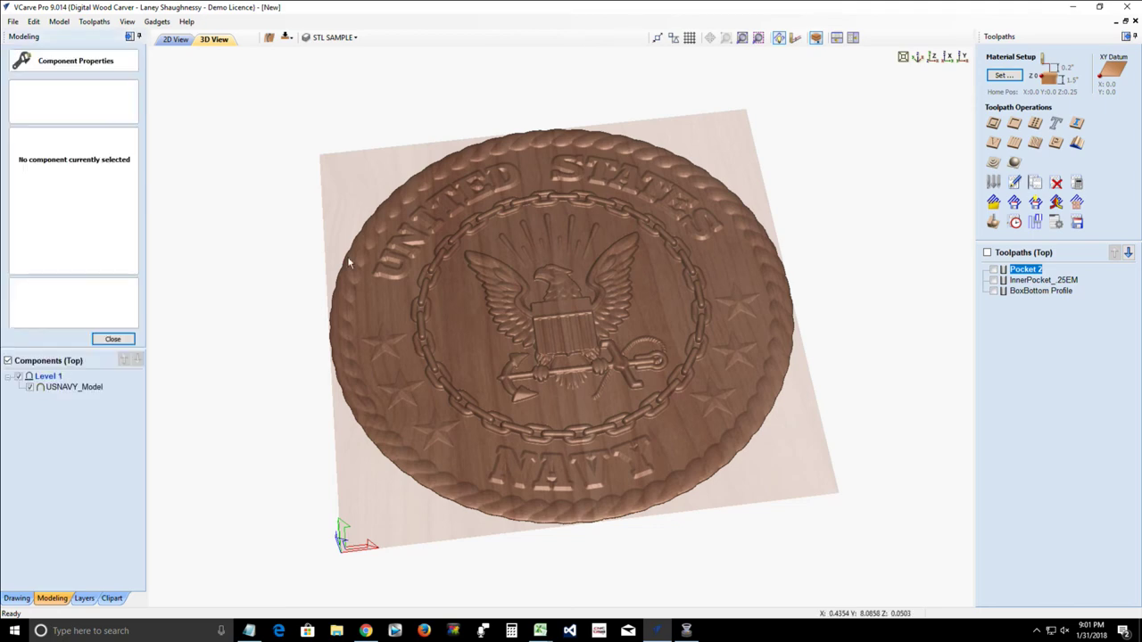
left_click(62, 387)
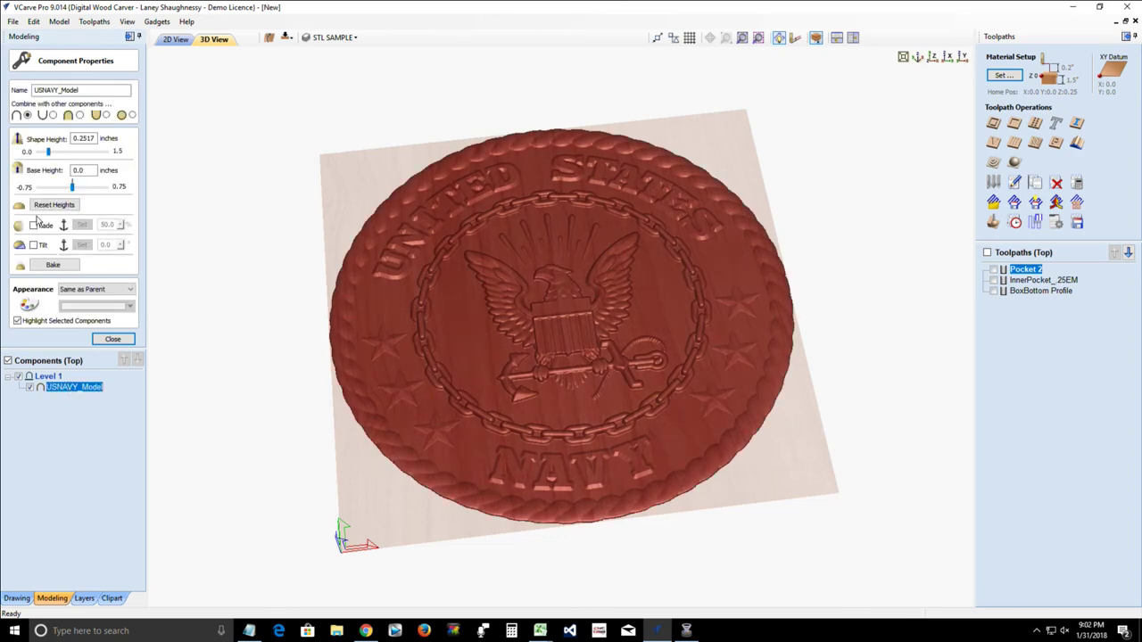
double_click(93, 139)
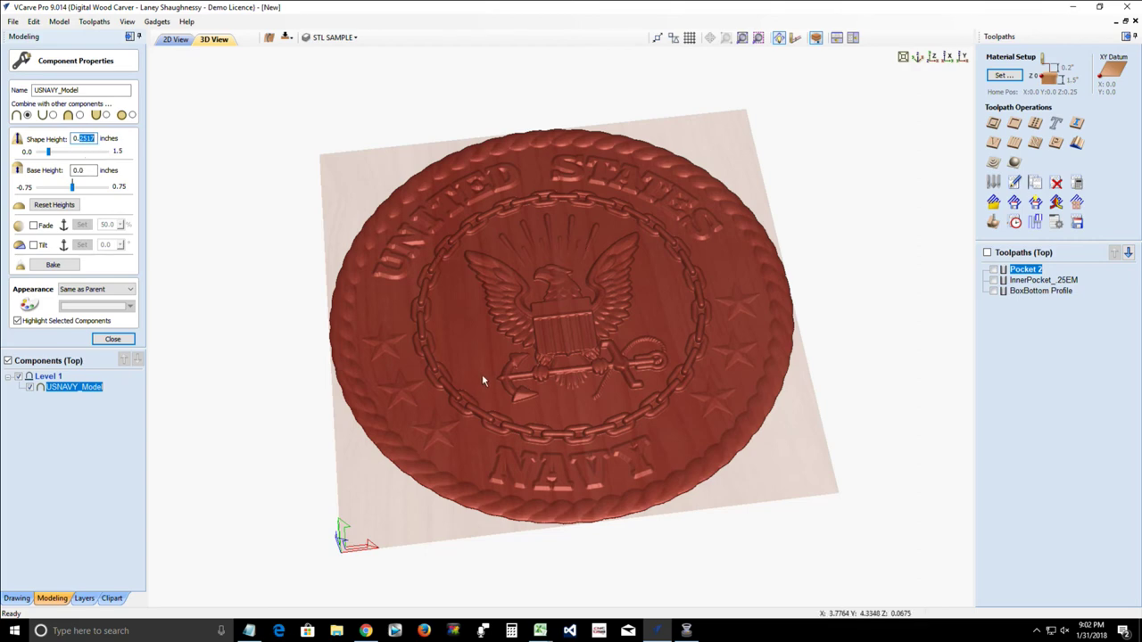
key("BackSpace")
type("32")
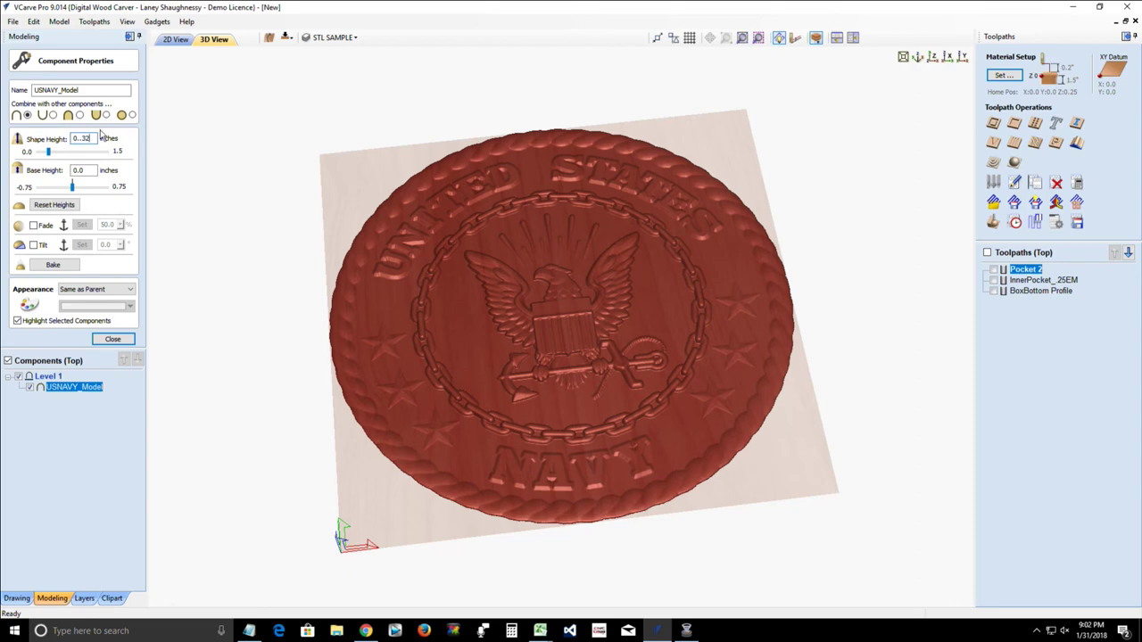
key("Return")
left_click(90, 172)
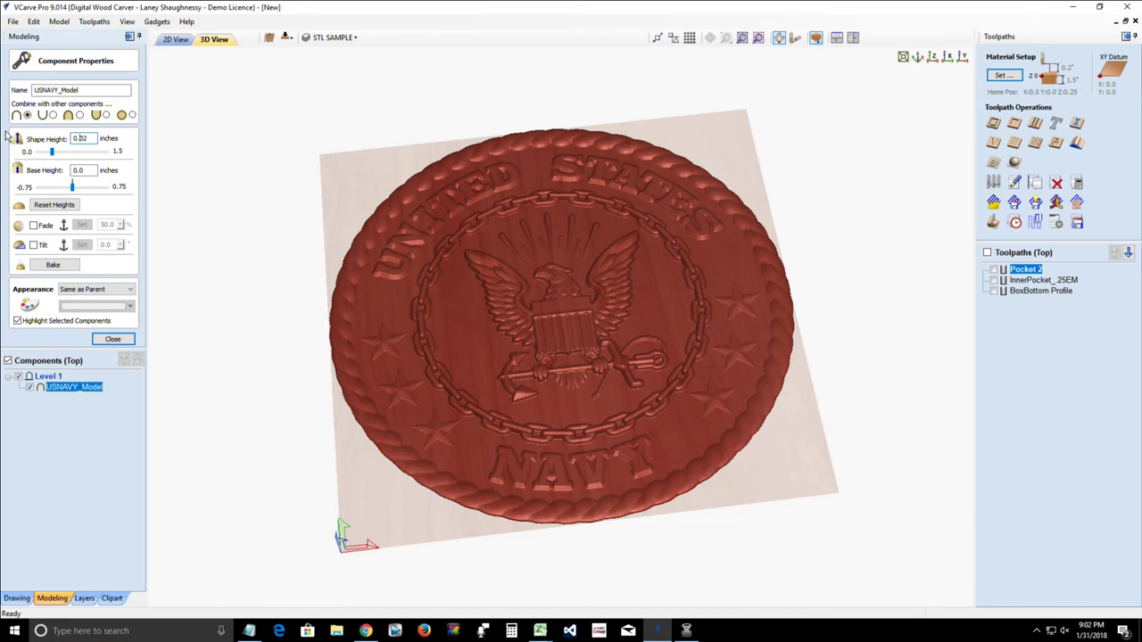
Step: Change the shape height to 0.375 and deselect the component
double_click(80, 139)
type("0.375")
key("Return")
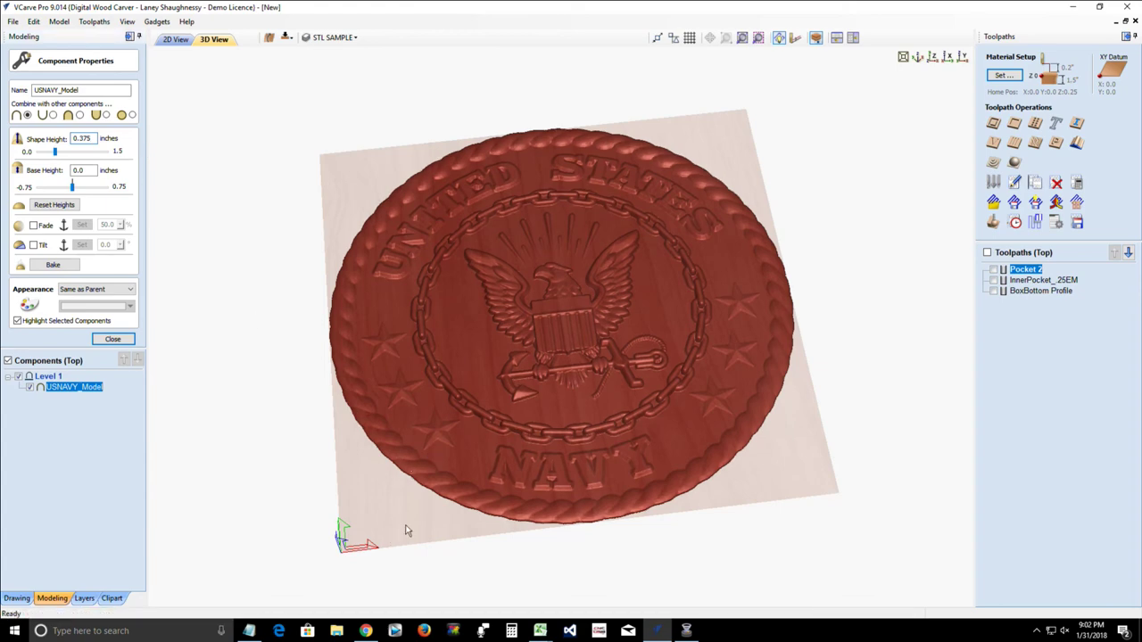
left_click_drag(422, 506, 418, 514)
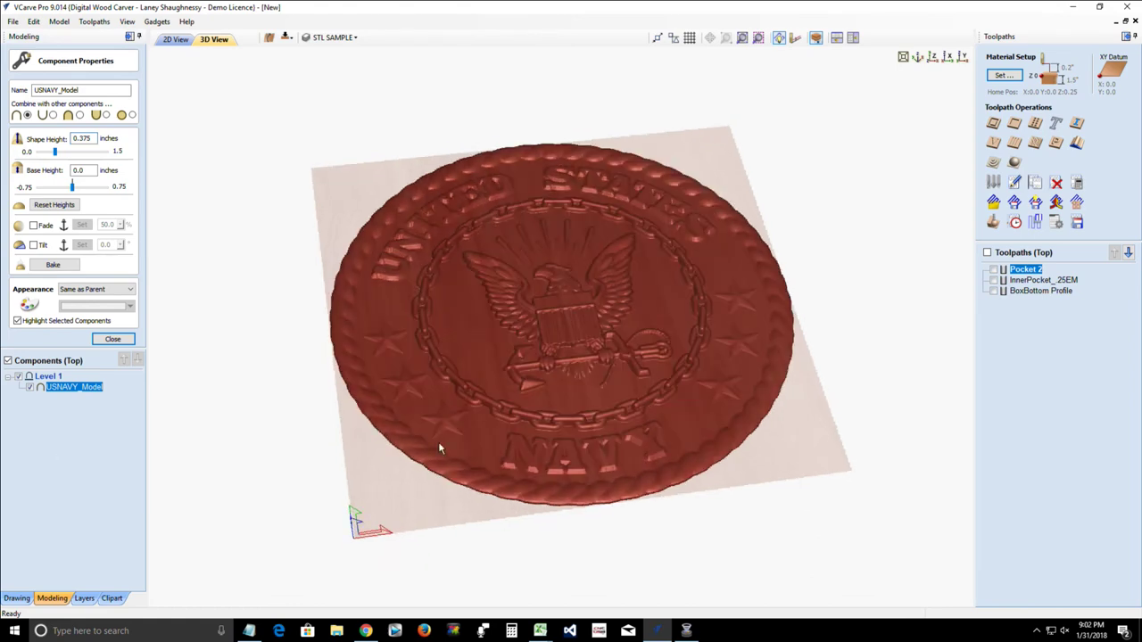
key("Escape")
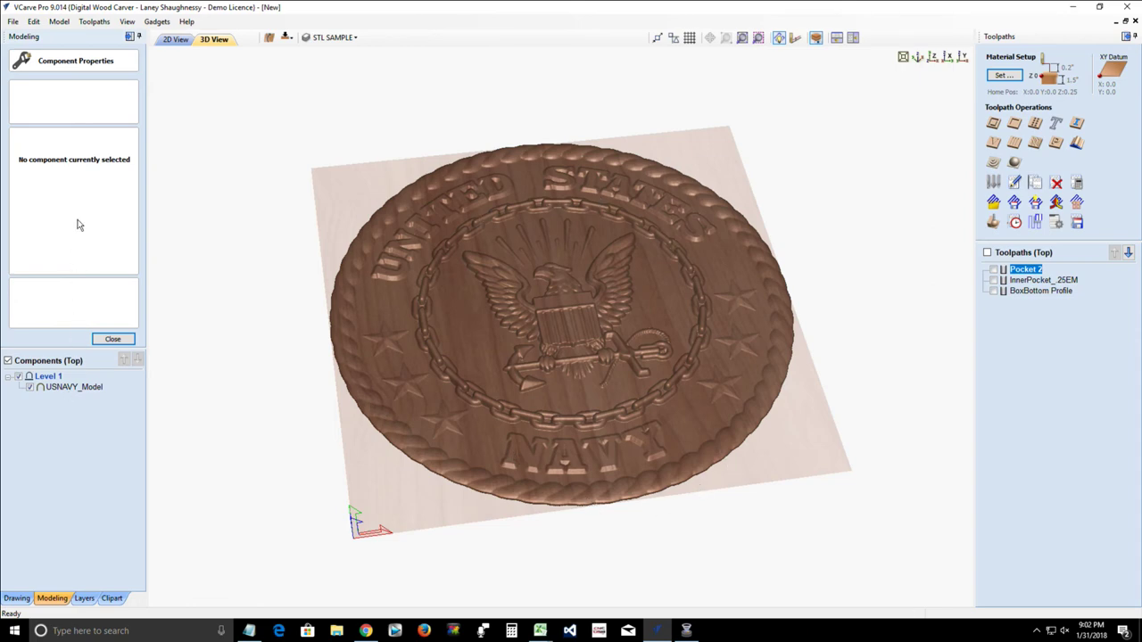
Step: Try a 0.27 base height and orbit the relief to check the result
mouse_move(429, 524)
left_mouse_down()
mouse_move(461, 474)
mouse_move(447, 453)
mouse_move(431, 472)
left_mouse_up()
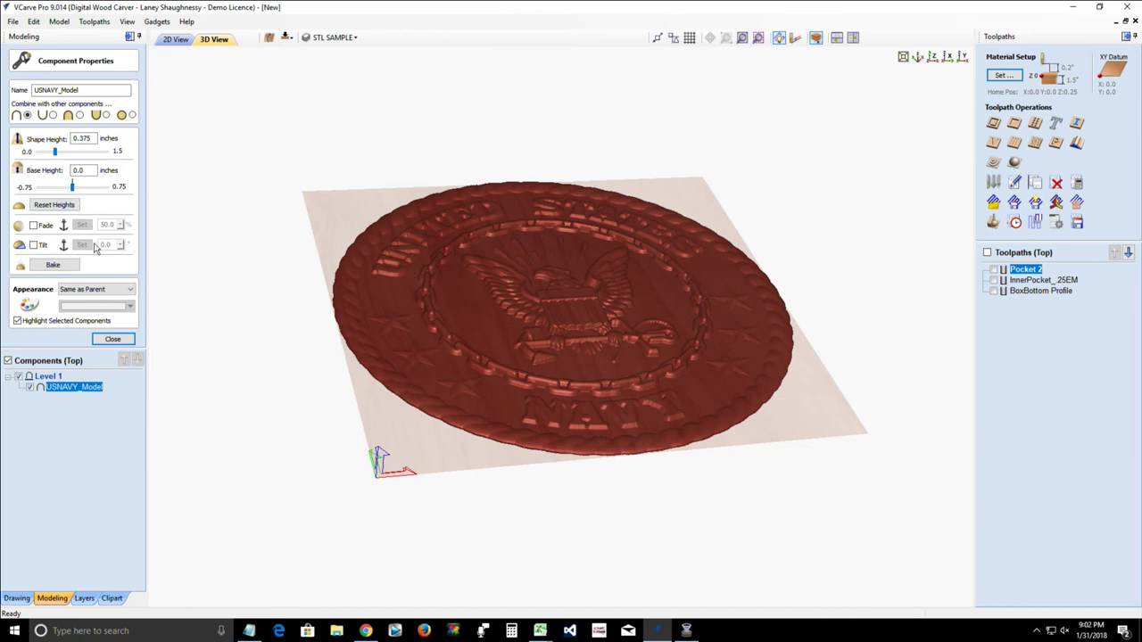
left_click_drag(76, 192, 85, 189)
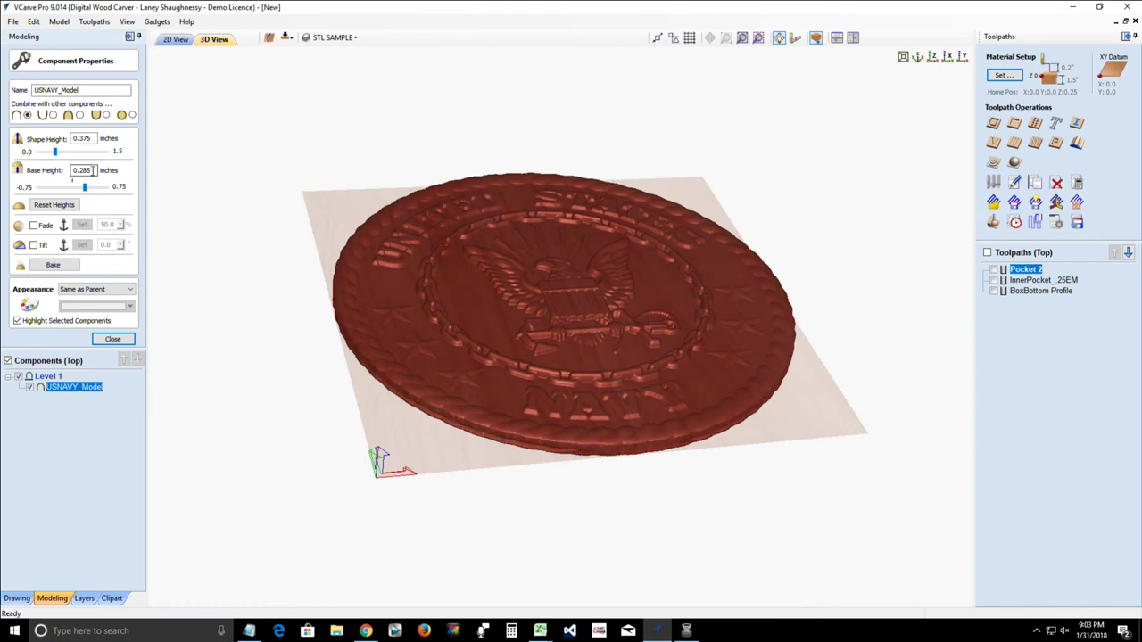
left_click_drag(497, 440, 484, 402)
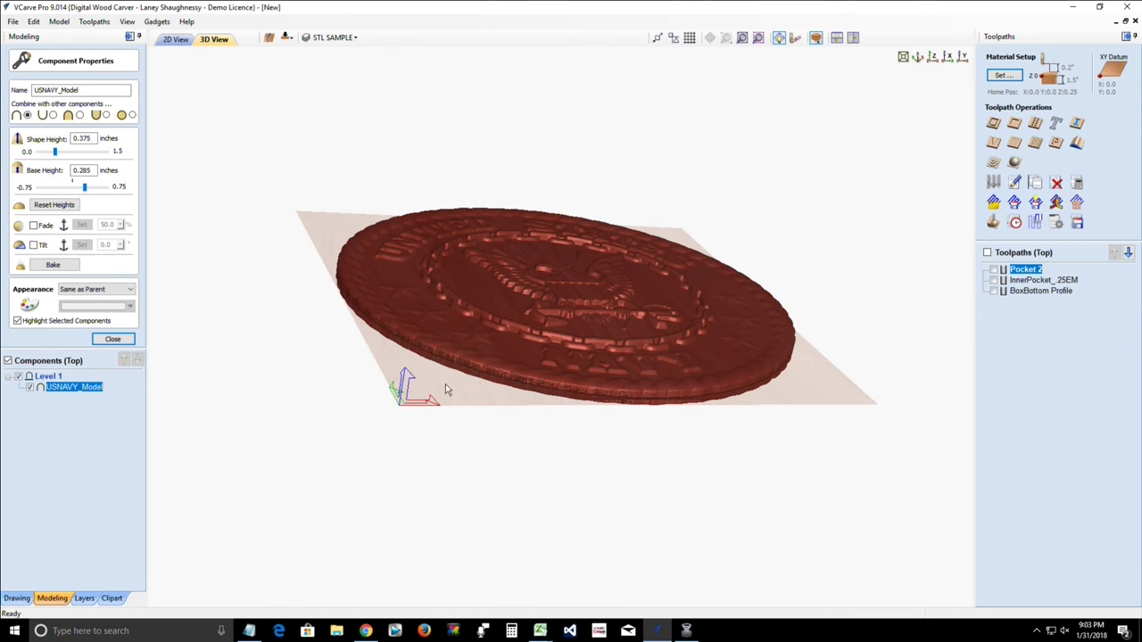
left_click_drag(446, 388, 502, 316)
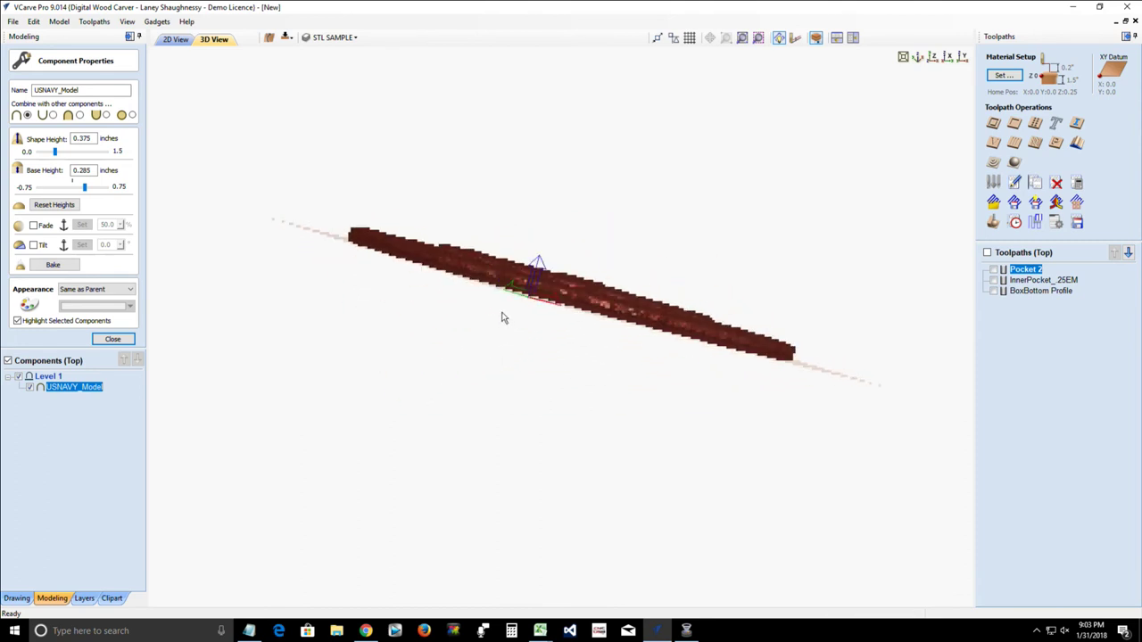
scroll(518, 273, "up", 2)
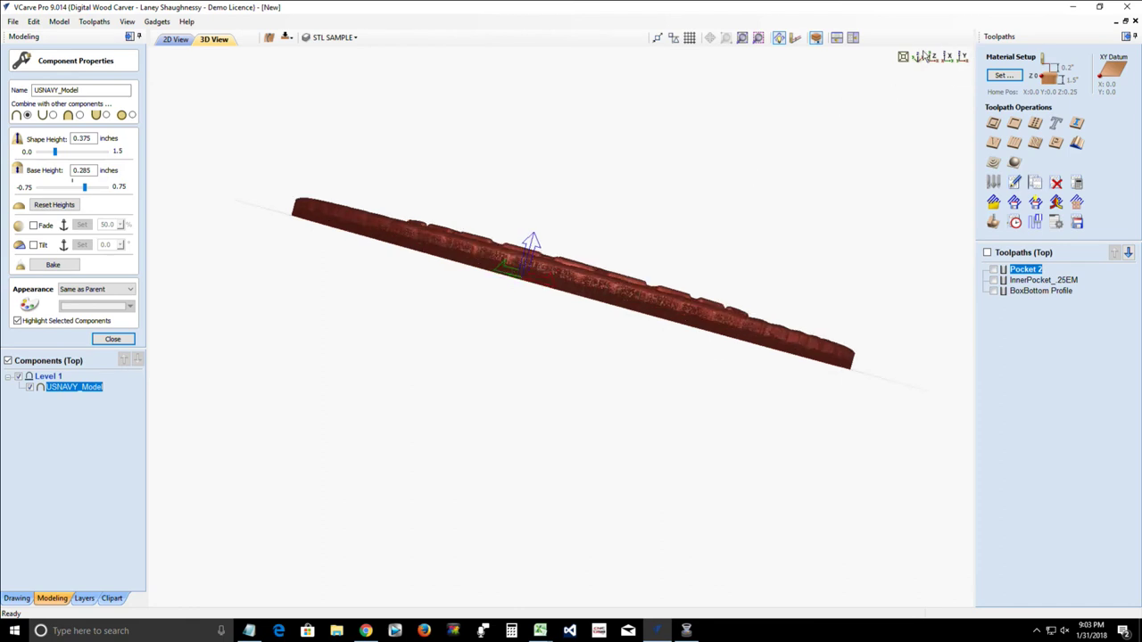
Step: Reset the base height to 0.0 and close Component Properties
left_click(935, 57)
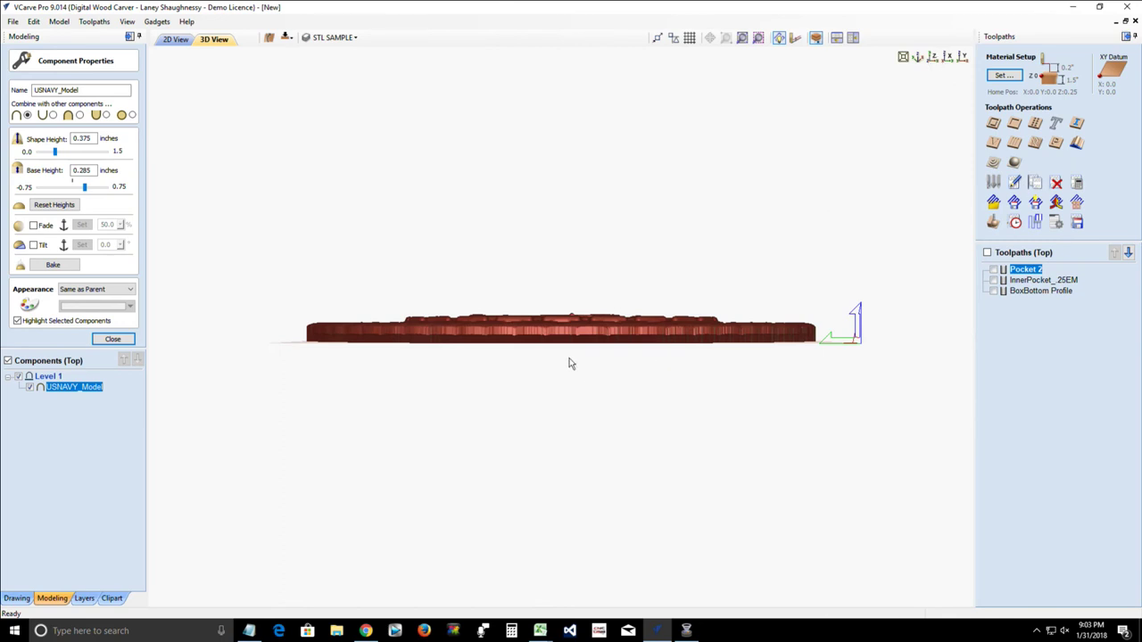
left_click_drag(563, 407, 698, 421)
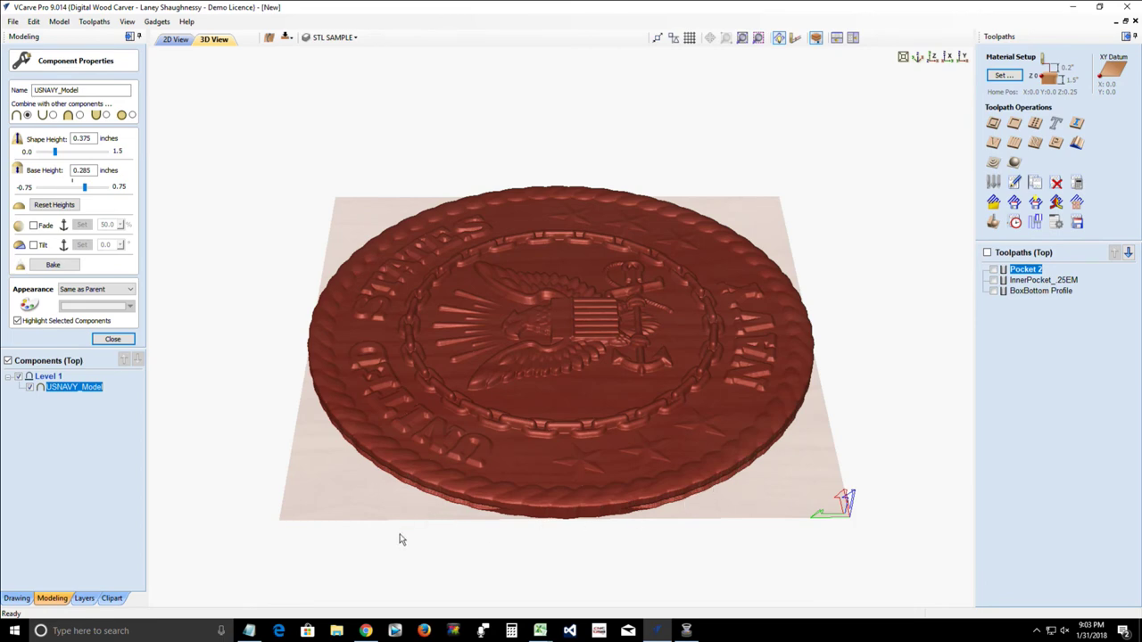
left_click(74, 184)
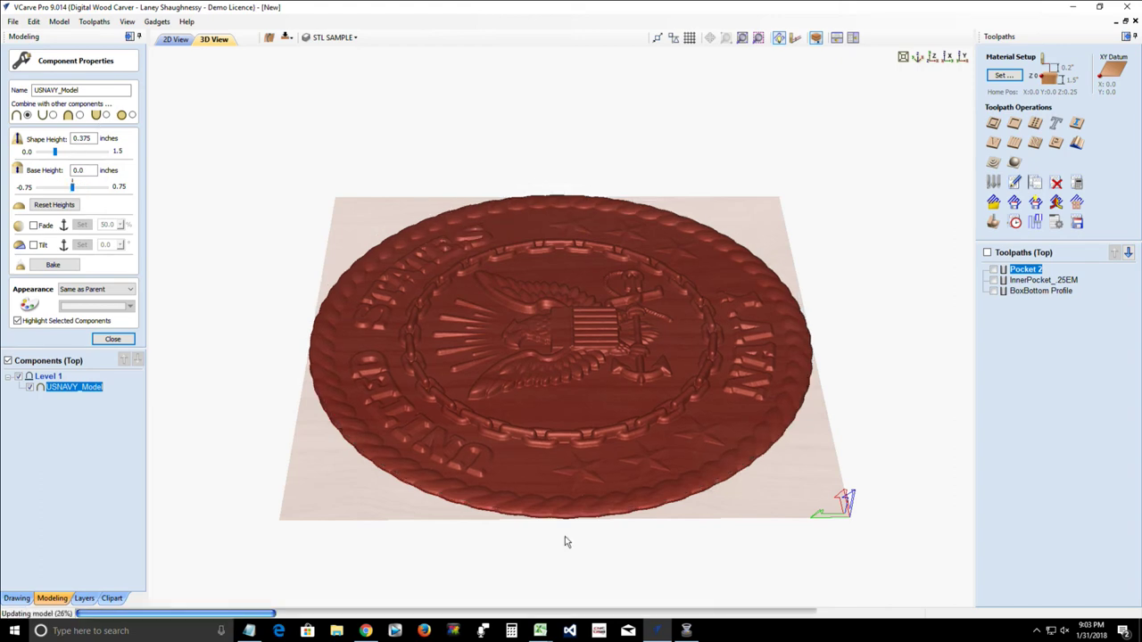
left_click_drag(754, 508, 170, 289)
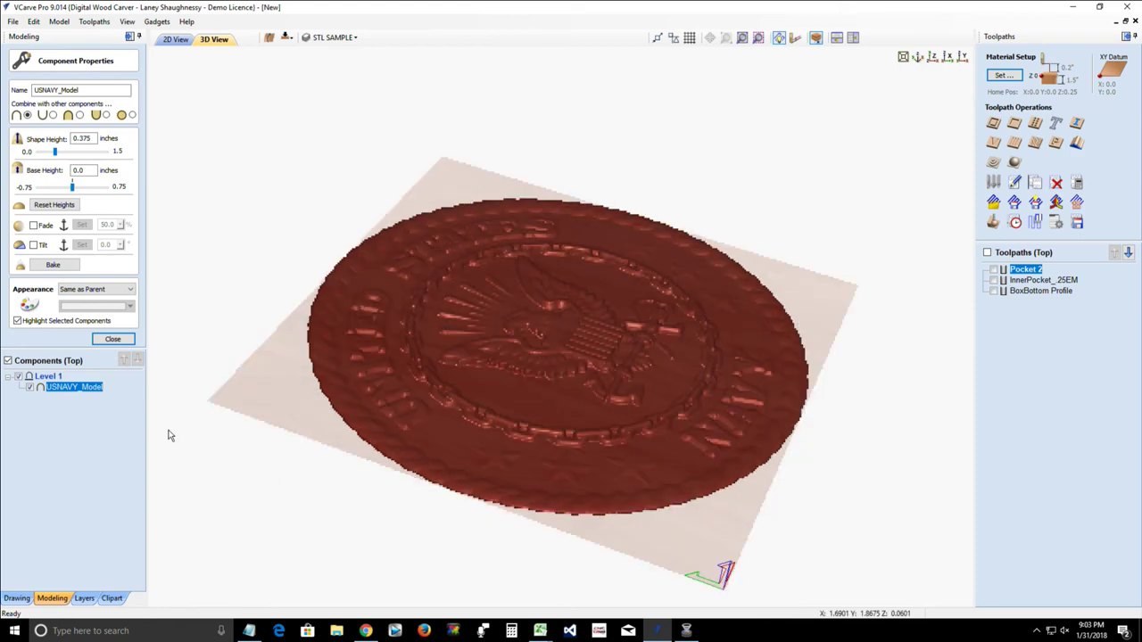
left_click(112, 339)
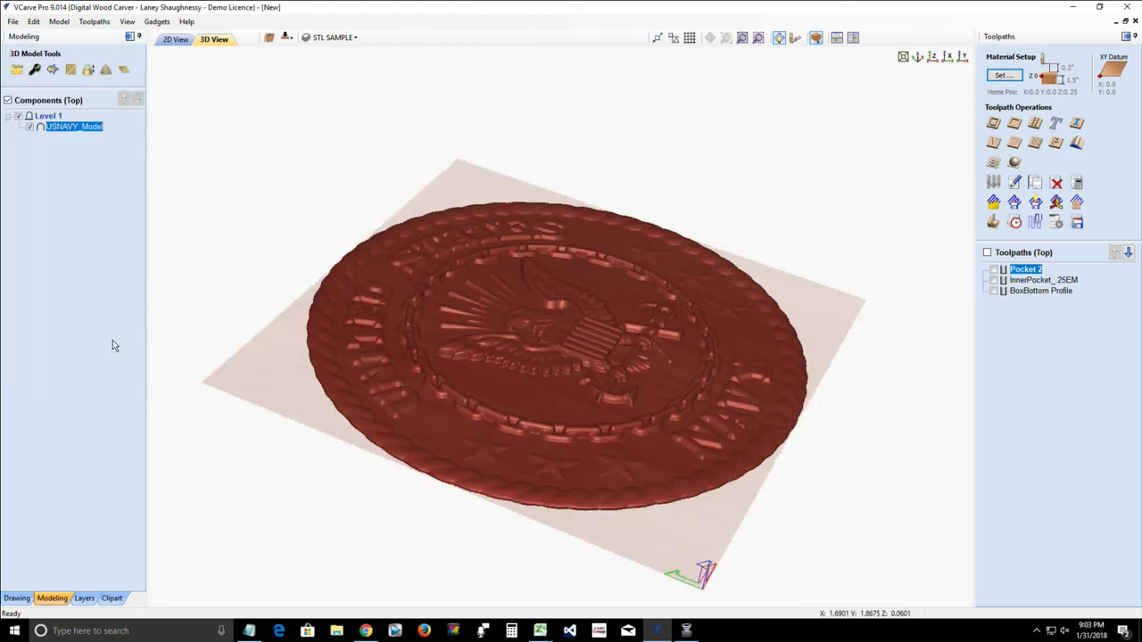
Step: Set a 0.02-inch gap above the seal model in the 1.5-inch material, without recalculating toolpaths
left_click(207, 42)
left_click(138, 37)
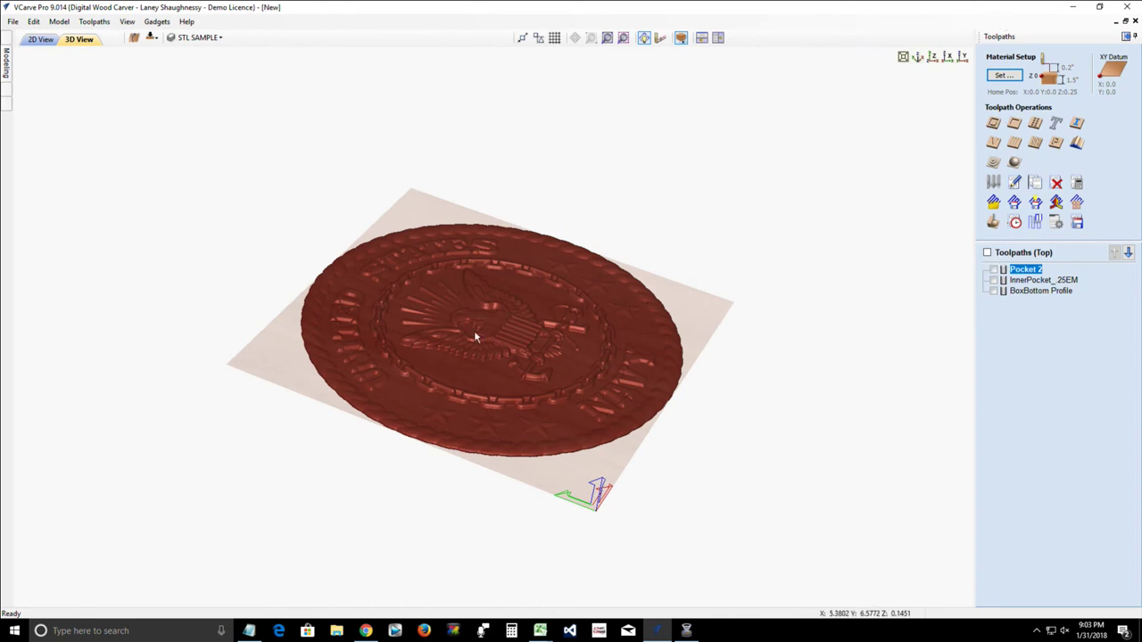
left_click_drag(708, 301, 647, 402)
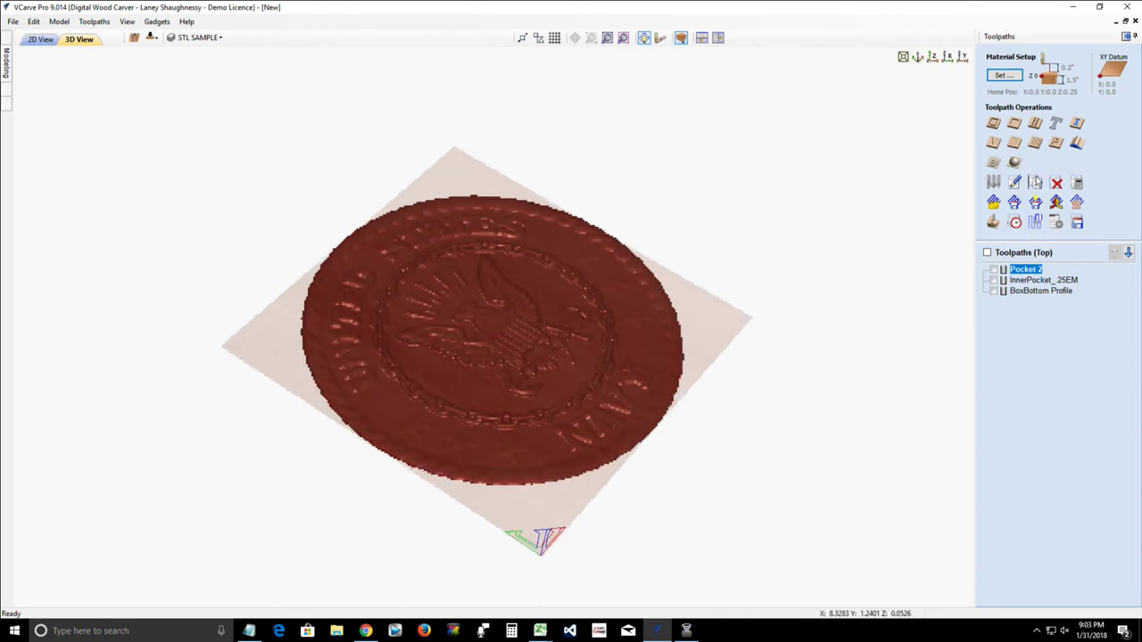
left_click(1001, 76)
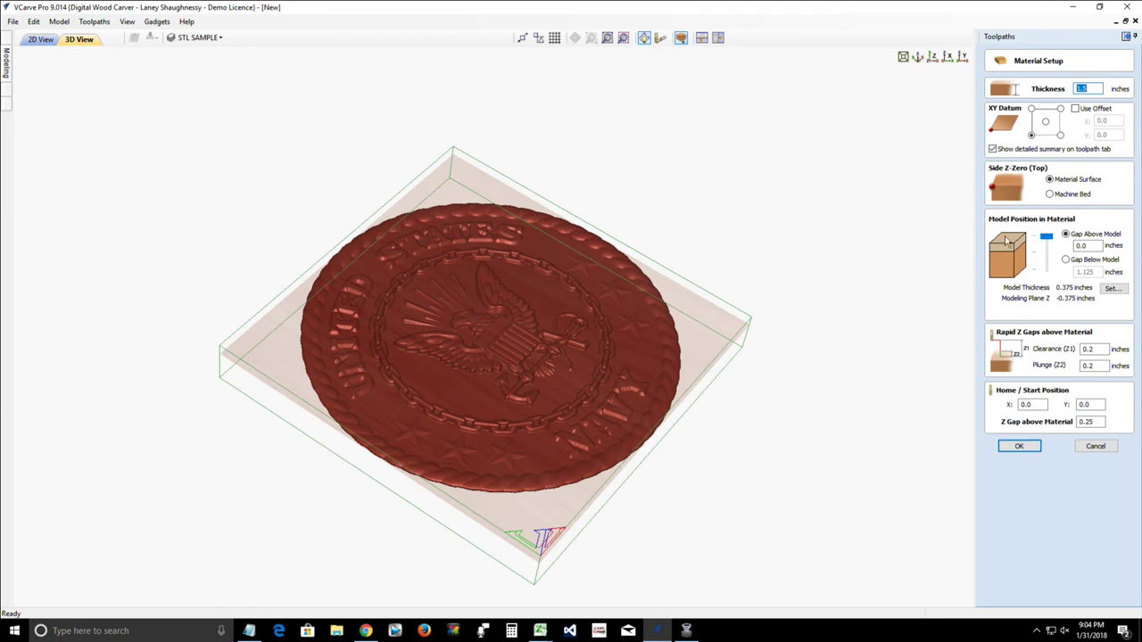
left_click(1088, 246)
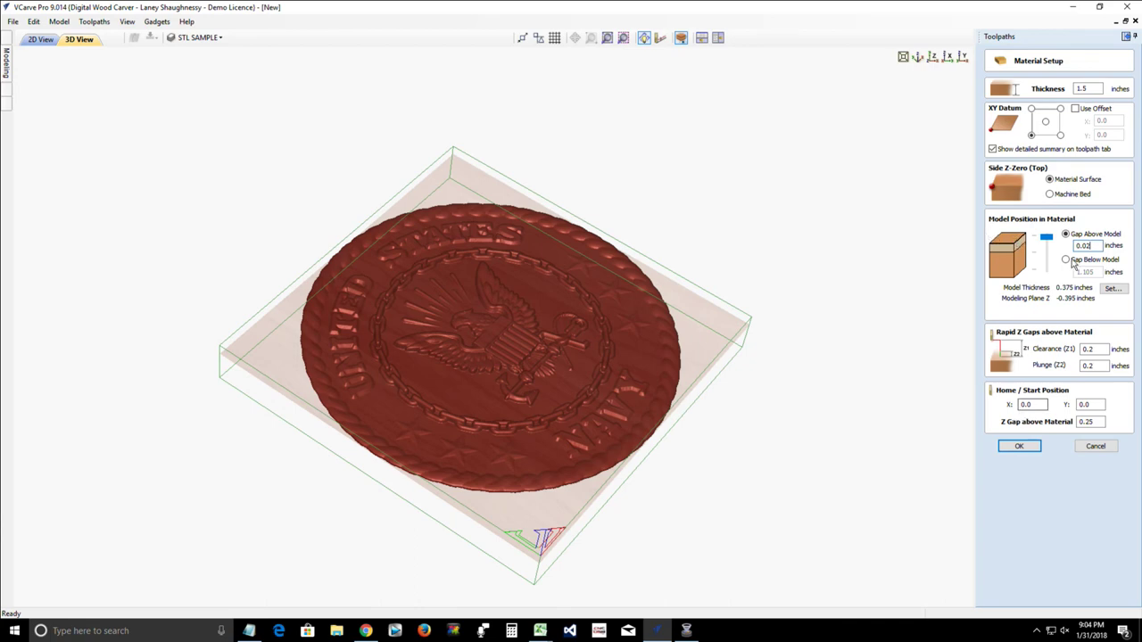
left_click(1019, 447)
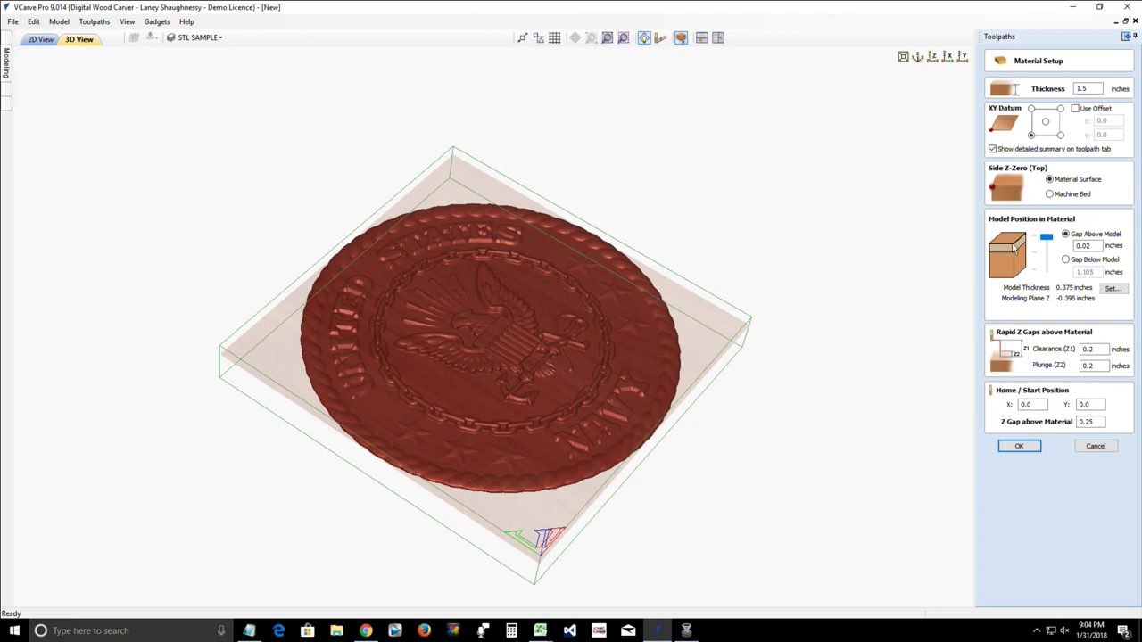
left_click(1012, 446)
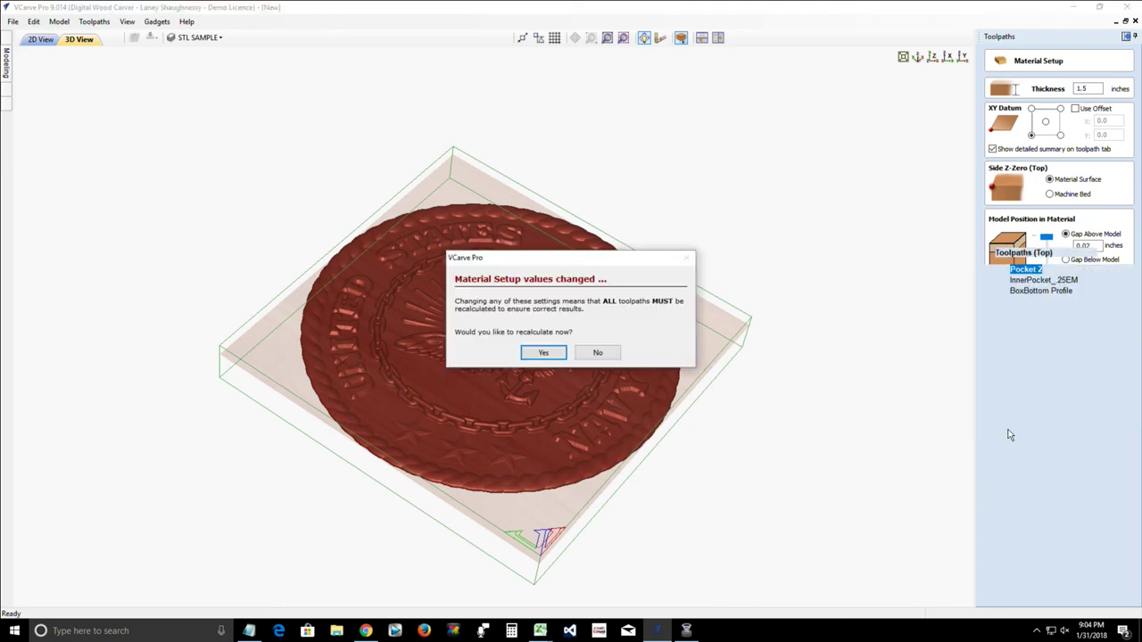
left_click(590, 355)
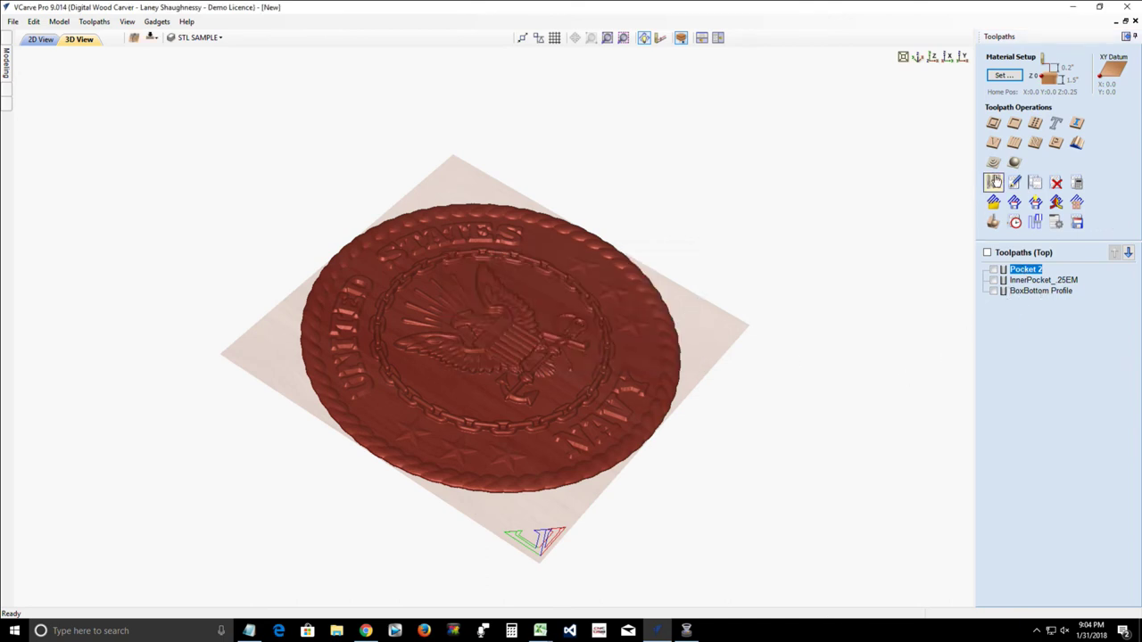
left_click_drag(329, 380, 586, 475)
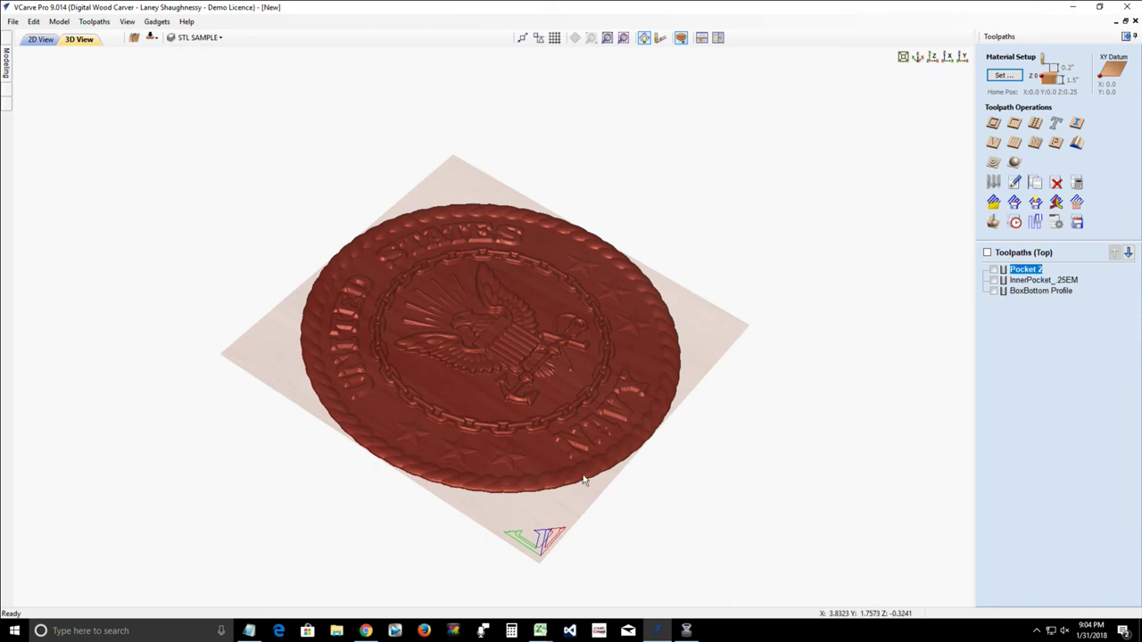
left_click_drag(538, 514, 466, 426)
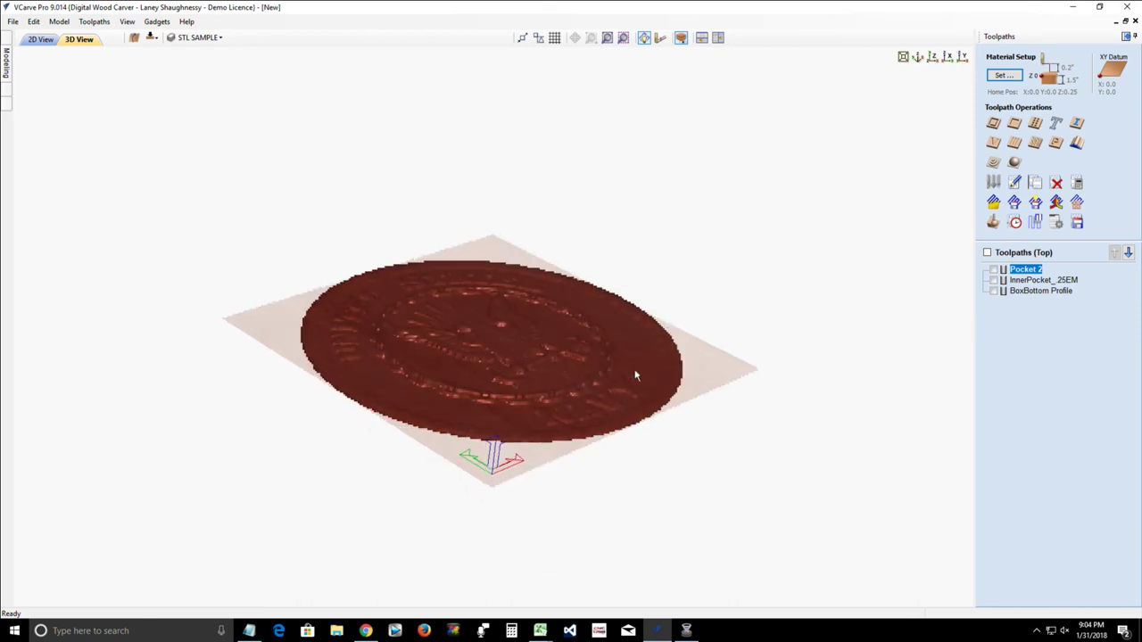
mouse_move(439, 387)
left_mouse_down()
mouse_move(531, 300)
mouse_move(364, 327)
mouse_move(369, 300)
mouse_move(324, 309)
mouse_move(518, 270)
mouse_move(587, 401)
mouse_move(618, 426)
mouse_move(680, 377)
mouse_move(377, 464)
mouse_move(475, 438)
mouse_move(453, 484)
left_mouse_up()
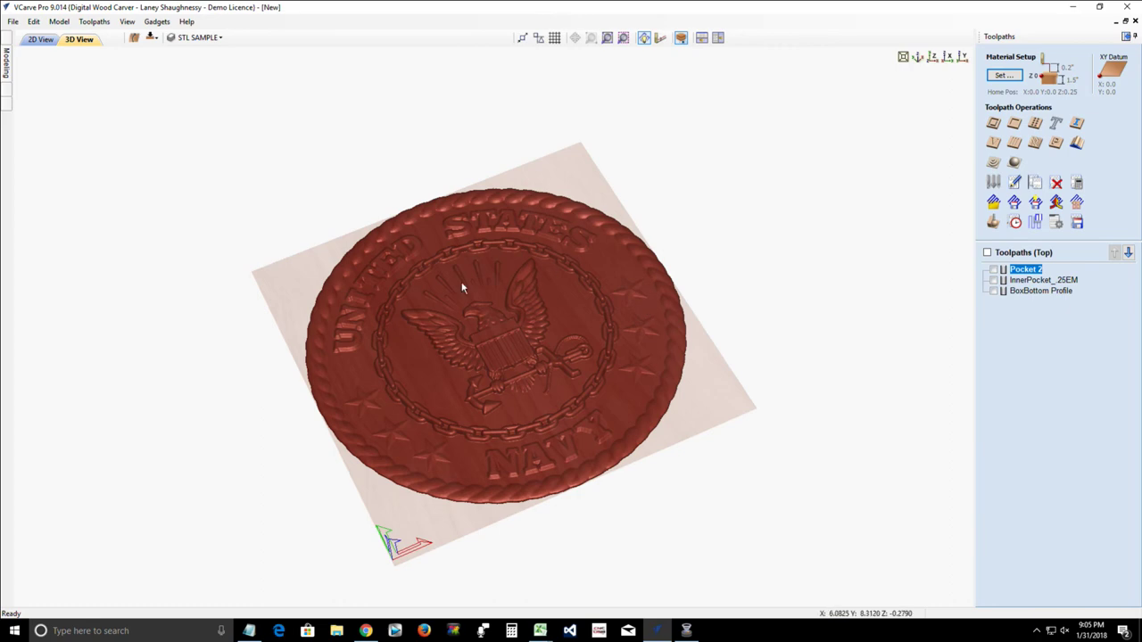
Step: Create a 3D finishing toolpath named 3D Finish 1 with the 1/16 Tapered Ball Nose 46282 bit
left_click(1015, 164)
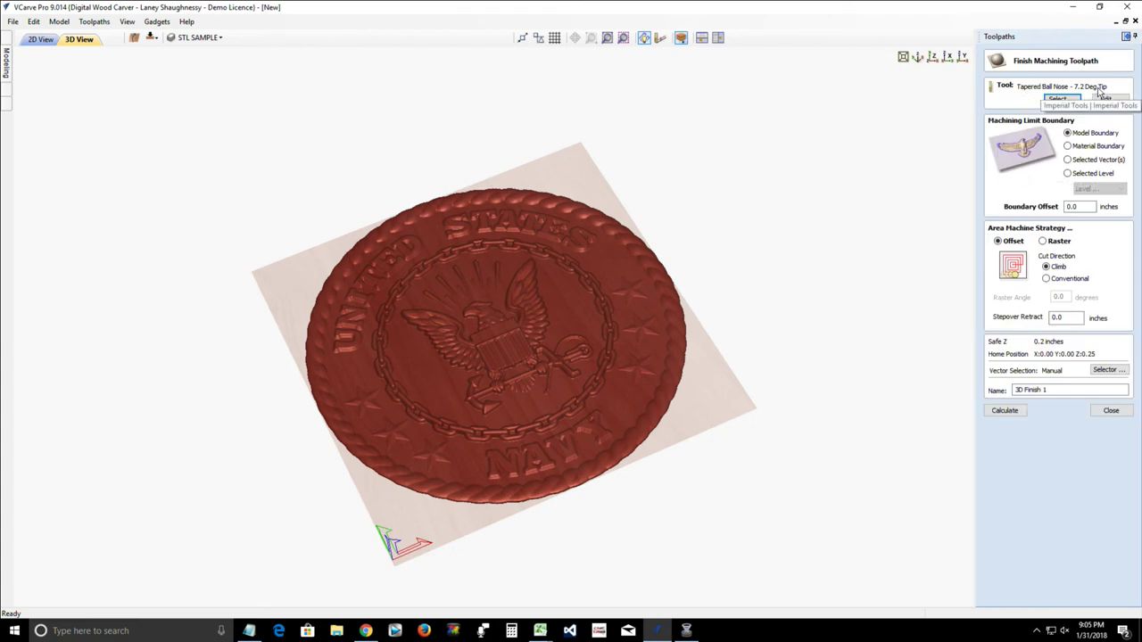
scroll(561, 343, "up", 2)
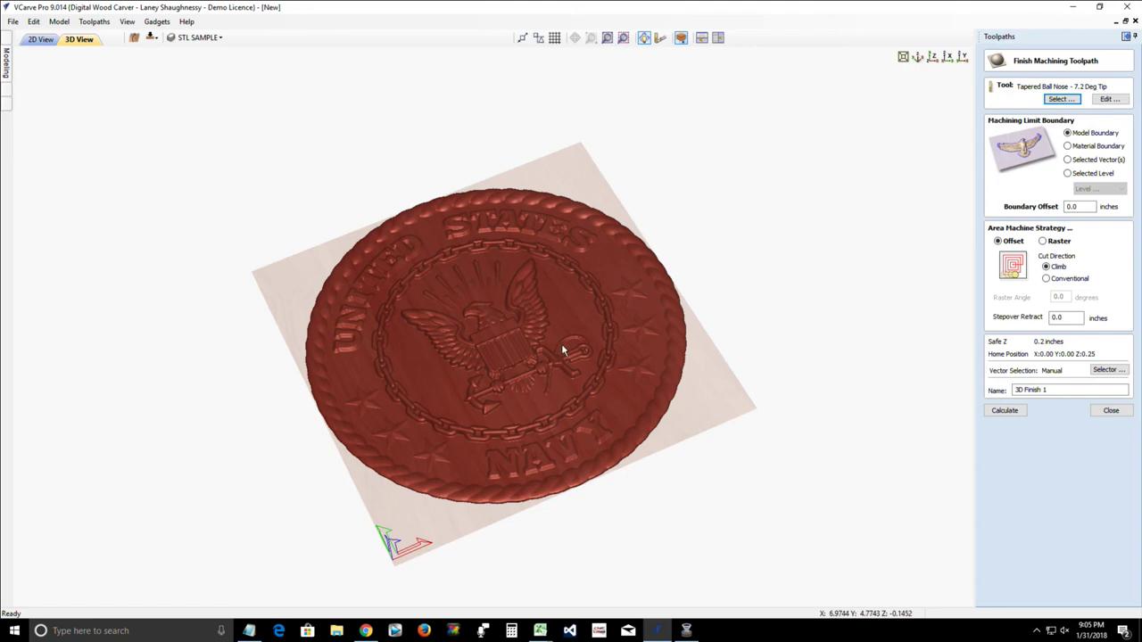
scroll(563, 344, "up", 2)
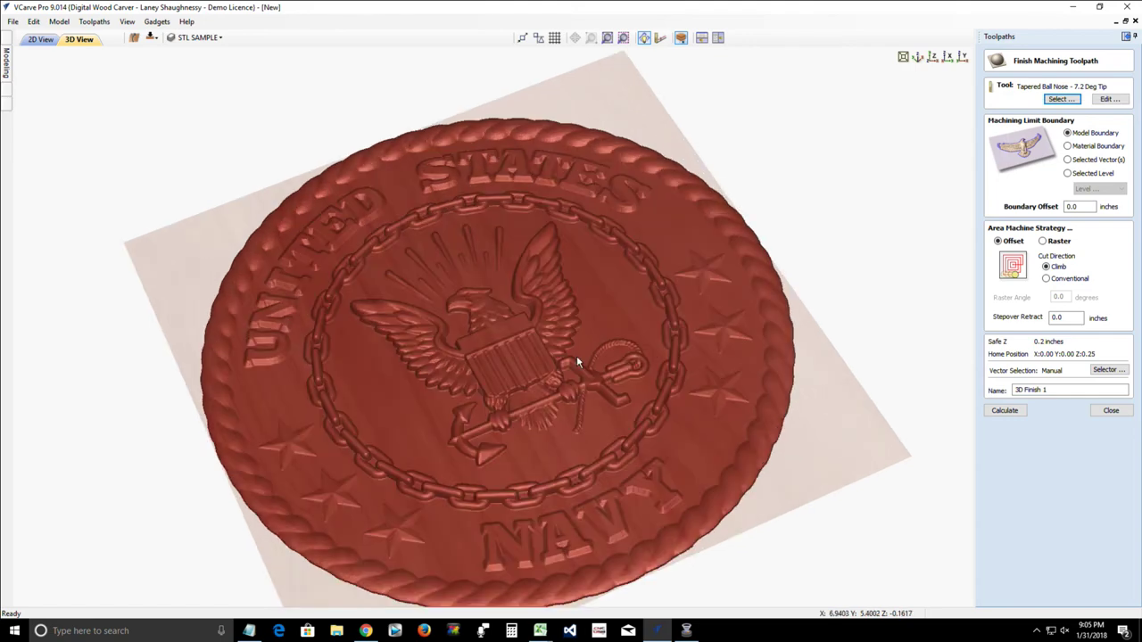
scroll(581, 362, "up", 2)
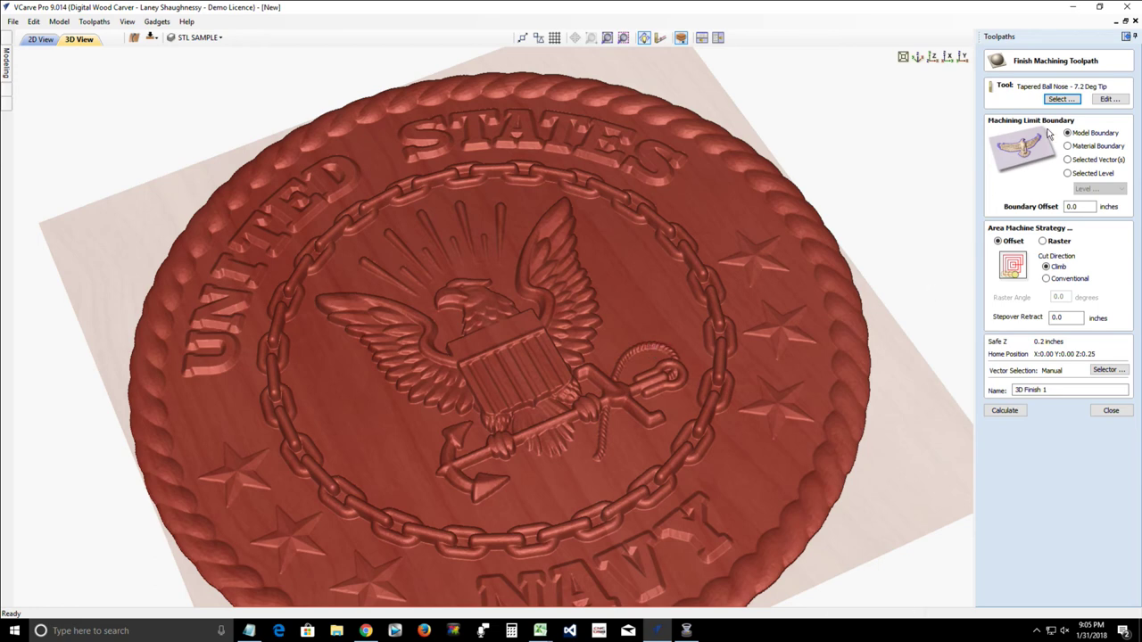
left_click(1058, 99)
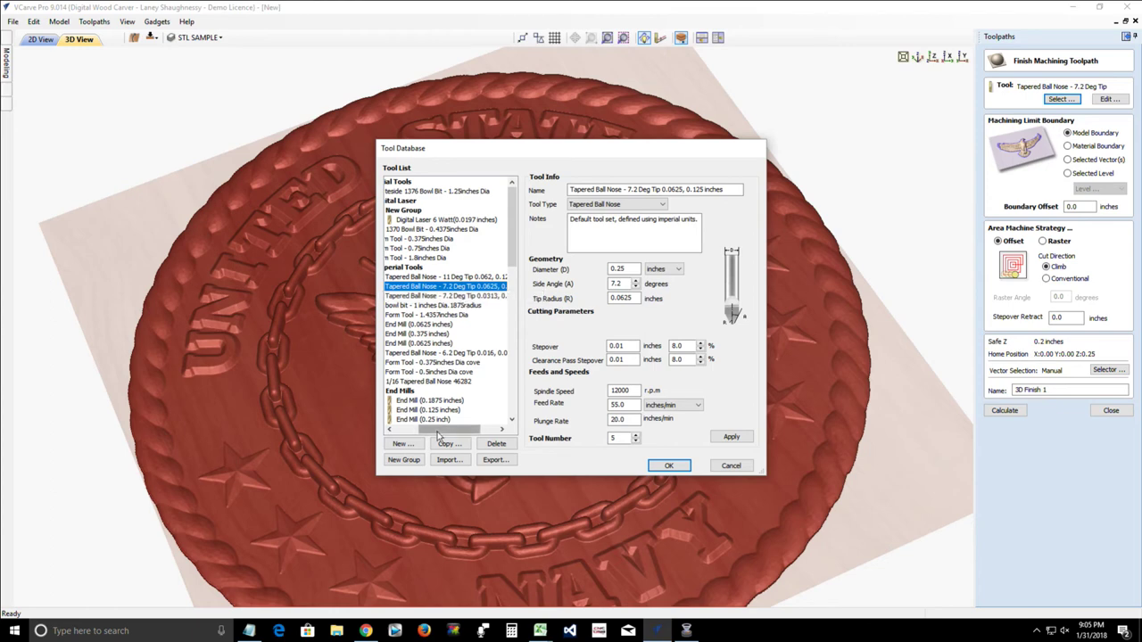
left_click(441, 353)
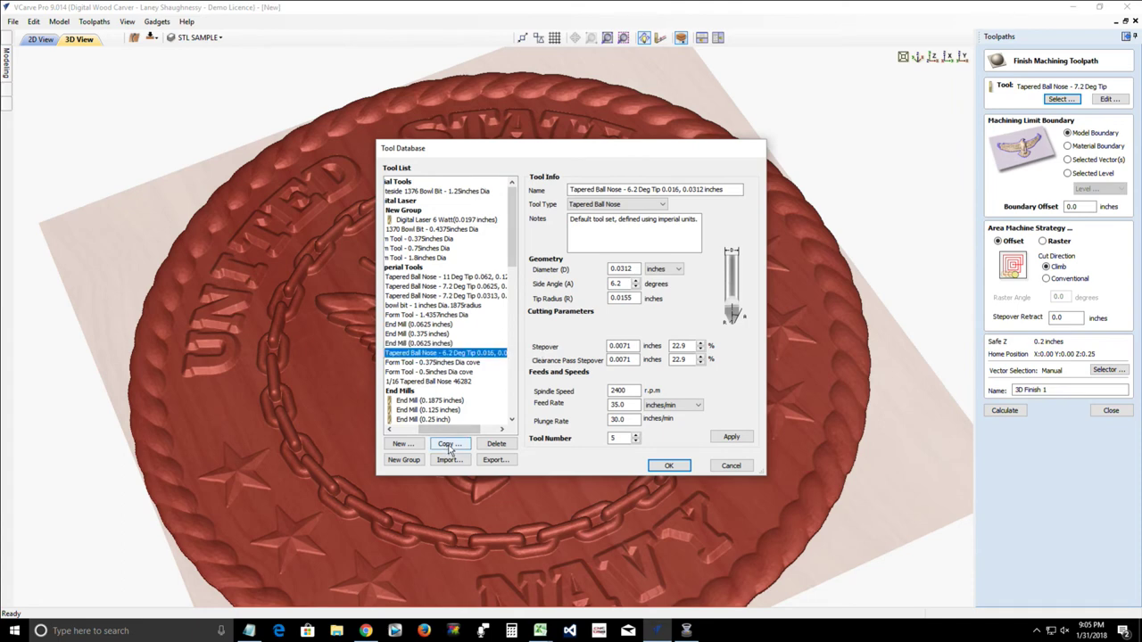
mouse_move(450, 429)
left_mouse_down()
mouse_move(424, 435)
mouse_move(442, 433)
left_mouse_up()
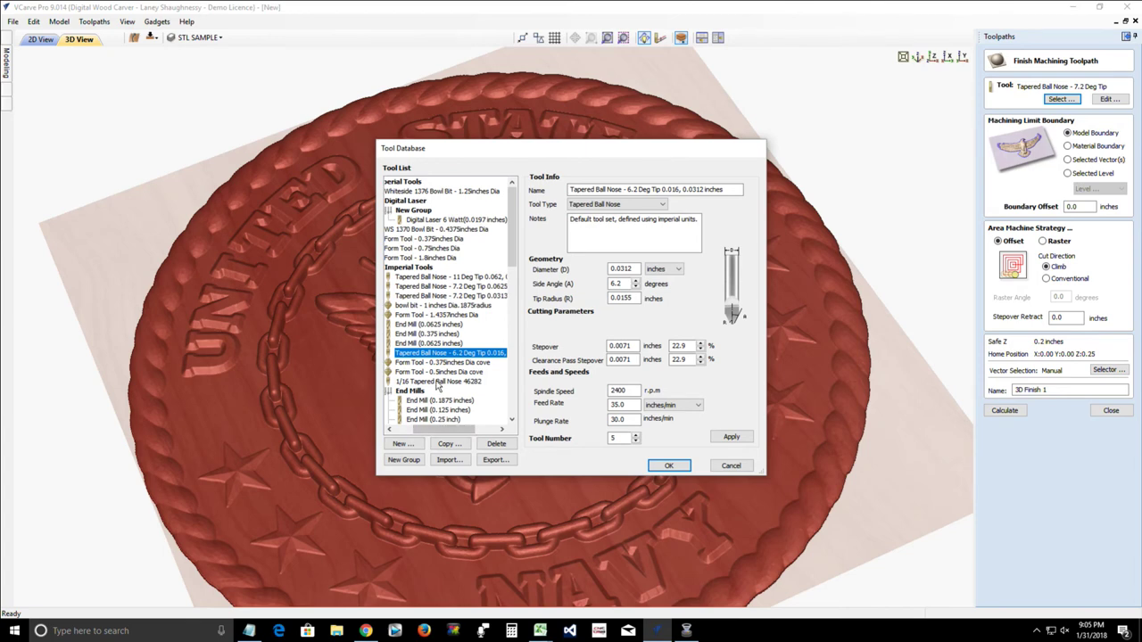
left_click(439, 381)
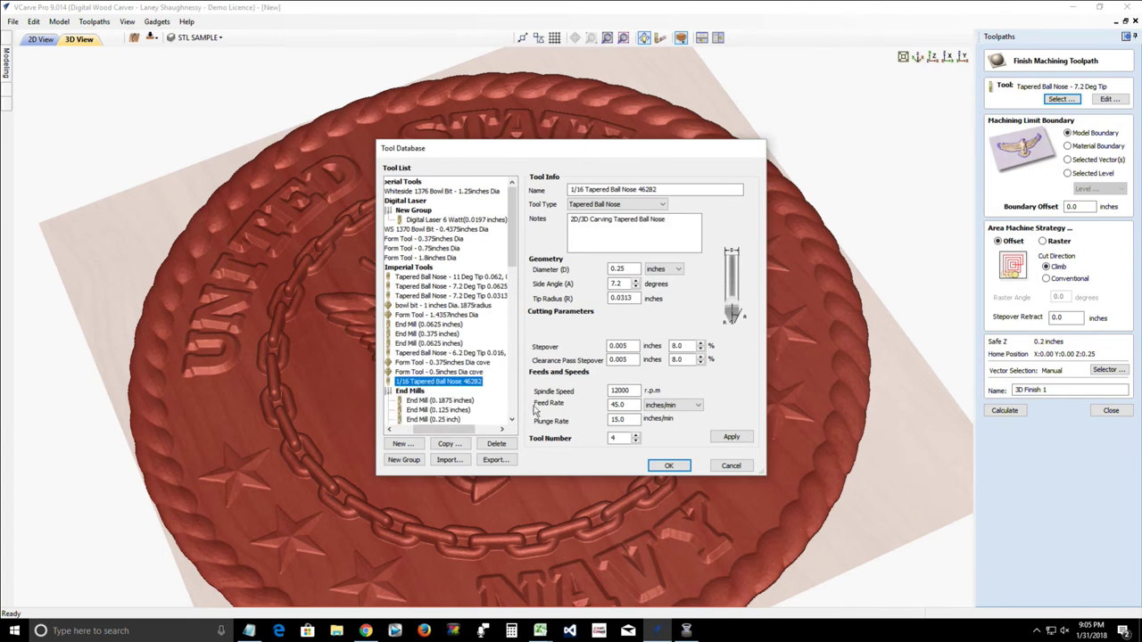
left_click(668, 466)
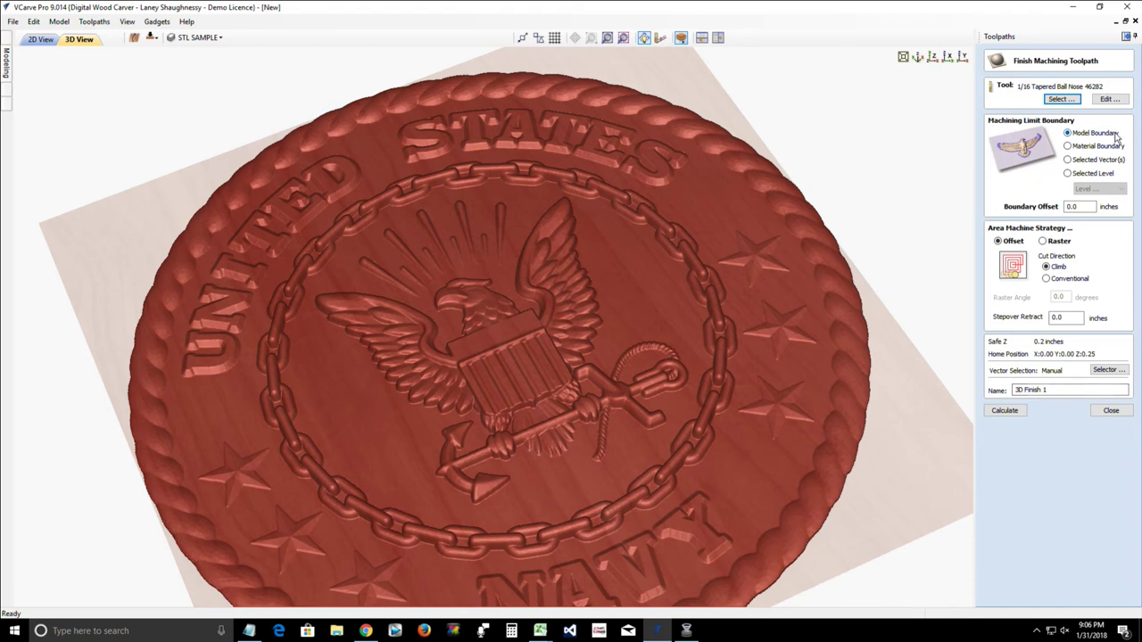
Step: Switch 3D Finish 1 to the Raster strategy, set the raster angle to 9, and calculate
left_click(1042, 241)
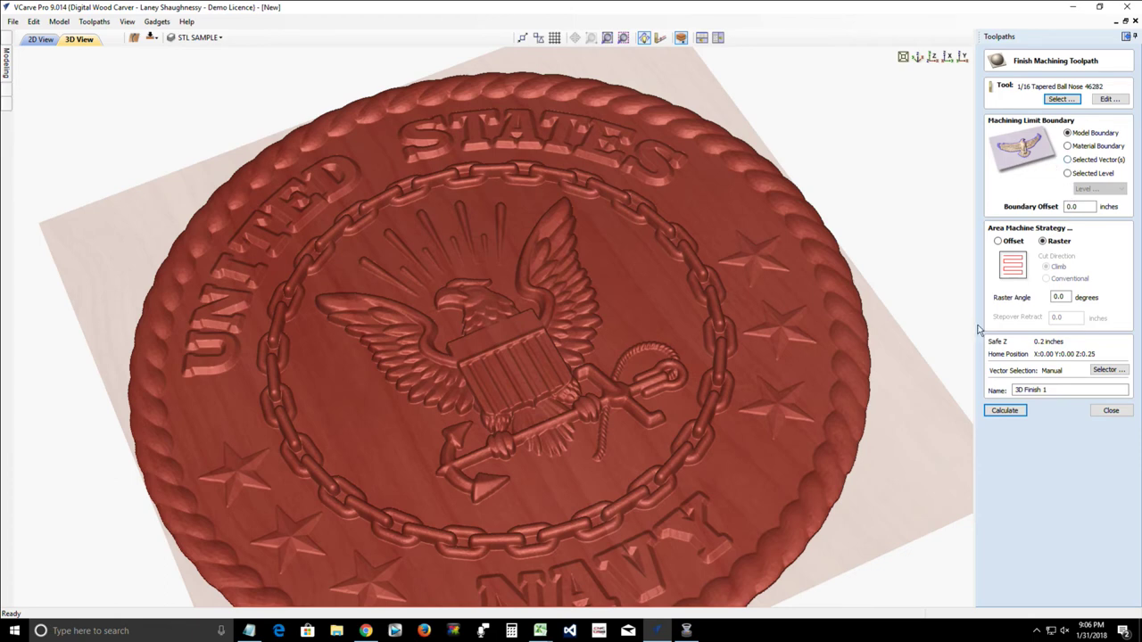
double_click(1059, 297)
type("9")
left_click(1002, 415)
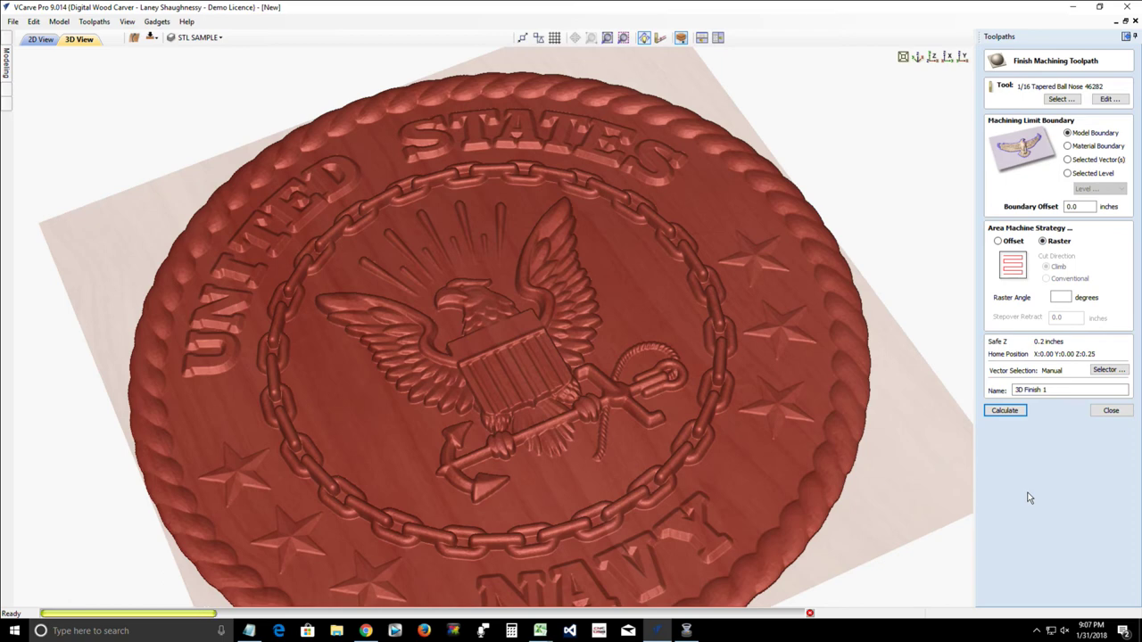
Step: Leave VCarve Pro calculating and move to a new Chrome tab via the taskbar
right_click(656, 631)
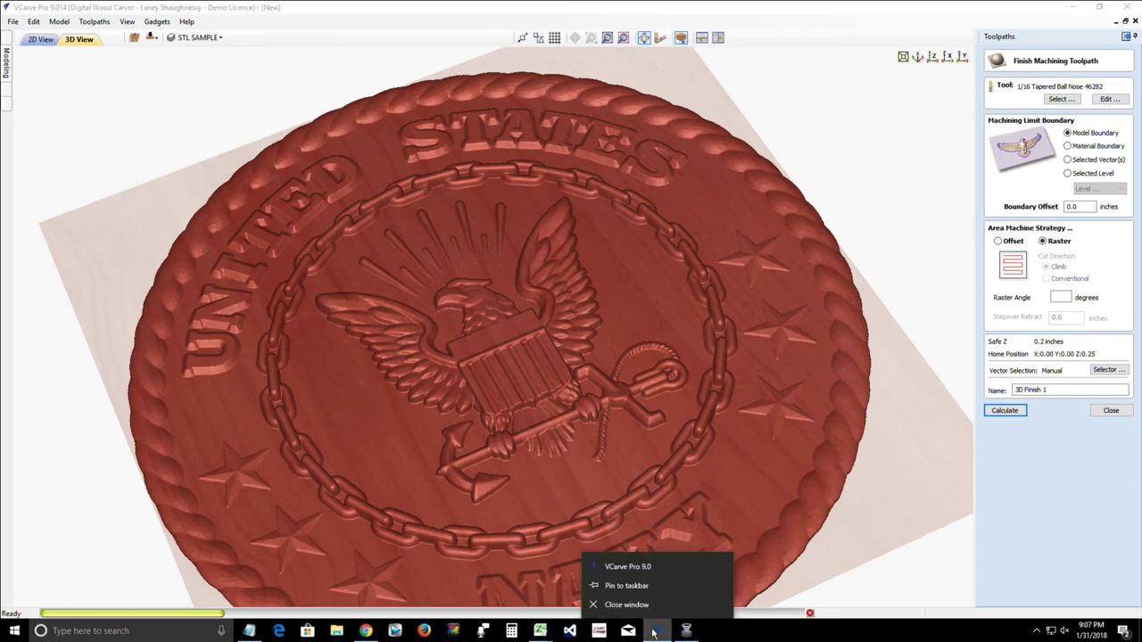
left_click(615, 568)
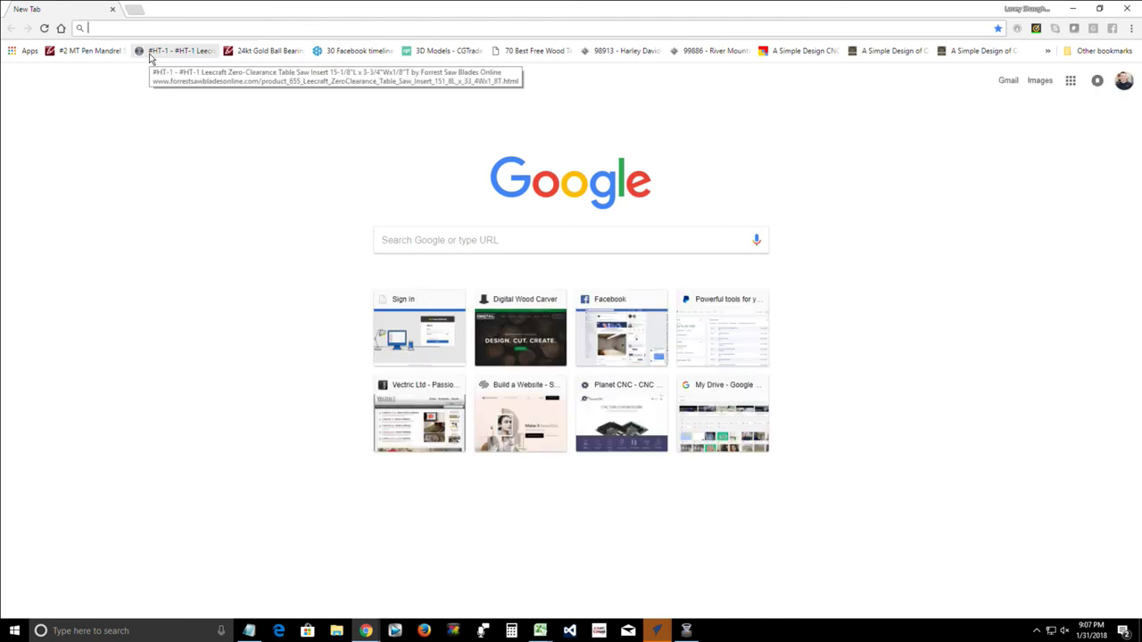
type("www.dafont.com")
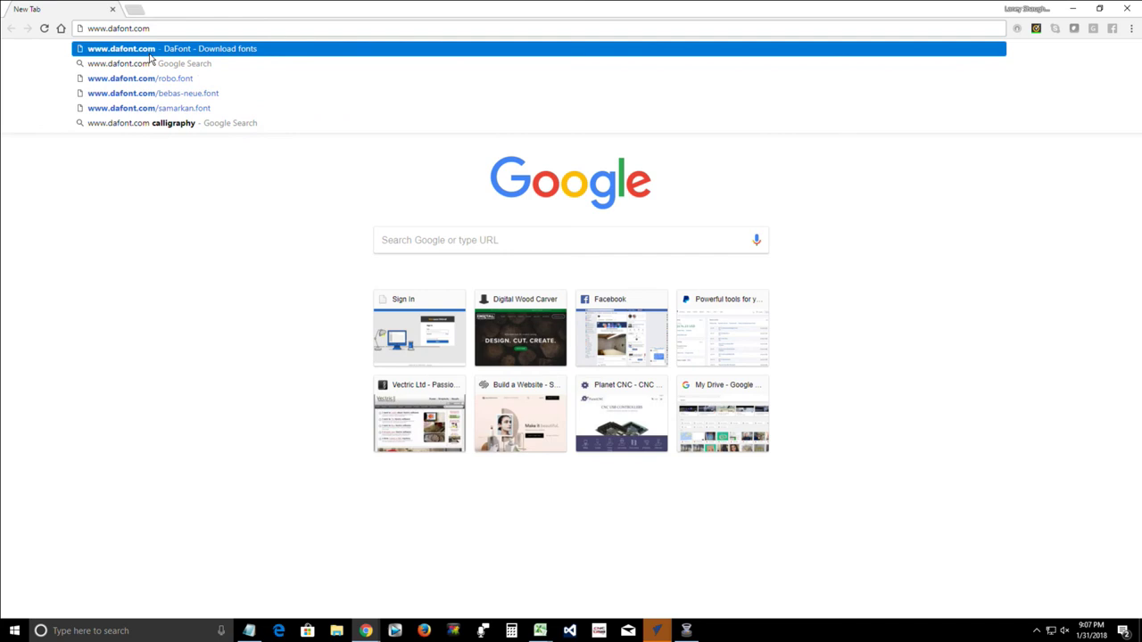
key("Return")
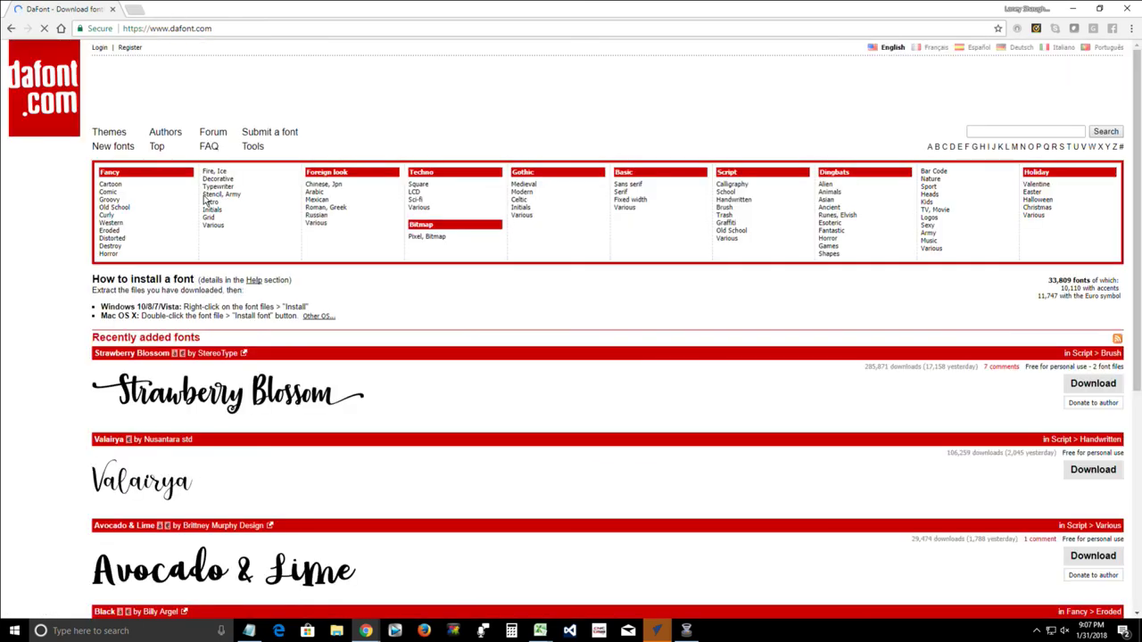
scroll(339, 261, "down", 2)
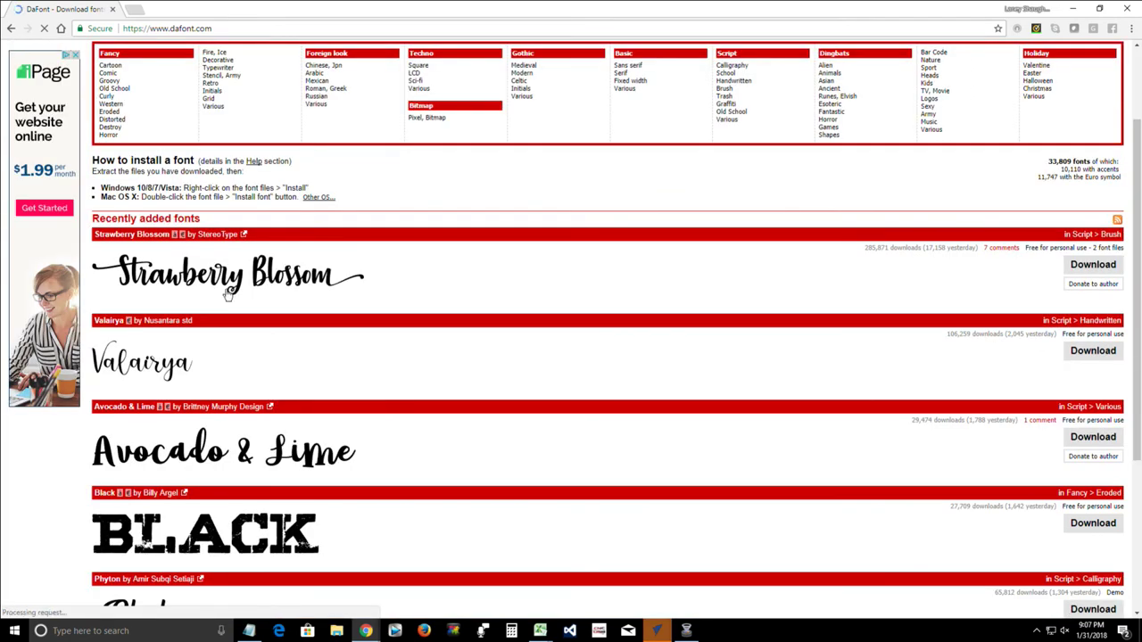
scroll(256, 286, "down", 2)
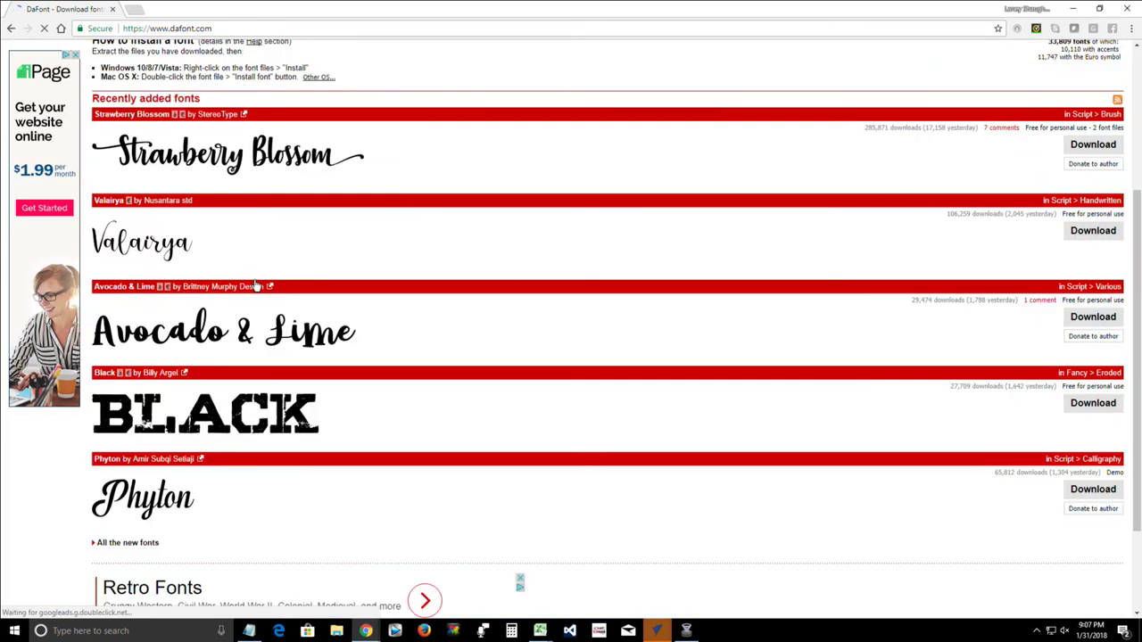
scroll(256, 285, "down", 2)
scroll(256, 285, "up", 5)
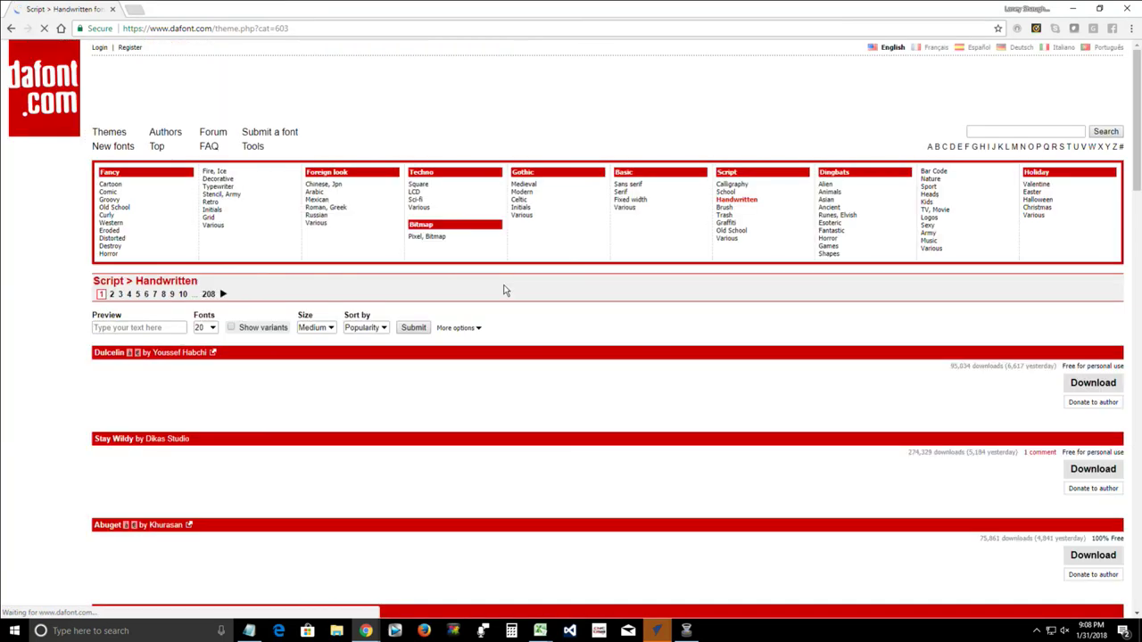
Step: Scroll the Handwritten listing to reach the Public domain and 100% Free filter options
scroll(504, 289, "down", 3)
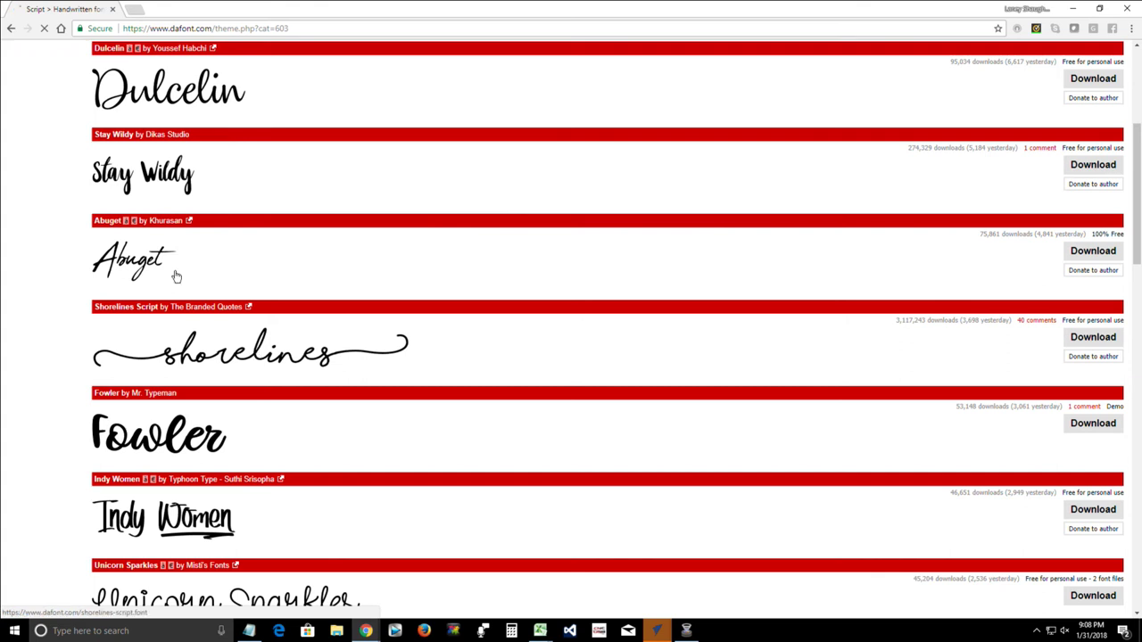
scroll(175, 276, "down", 4)
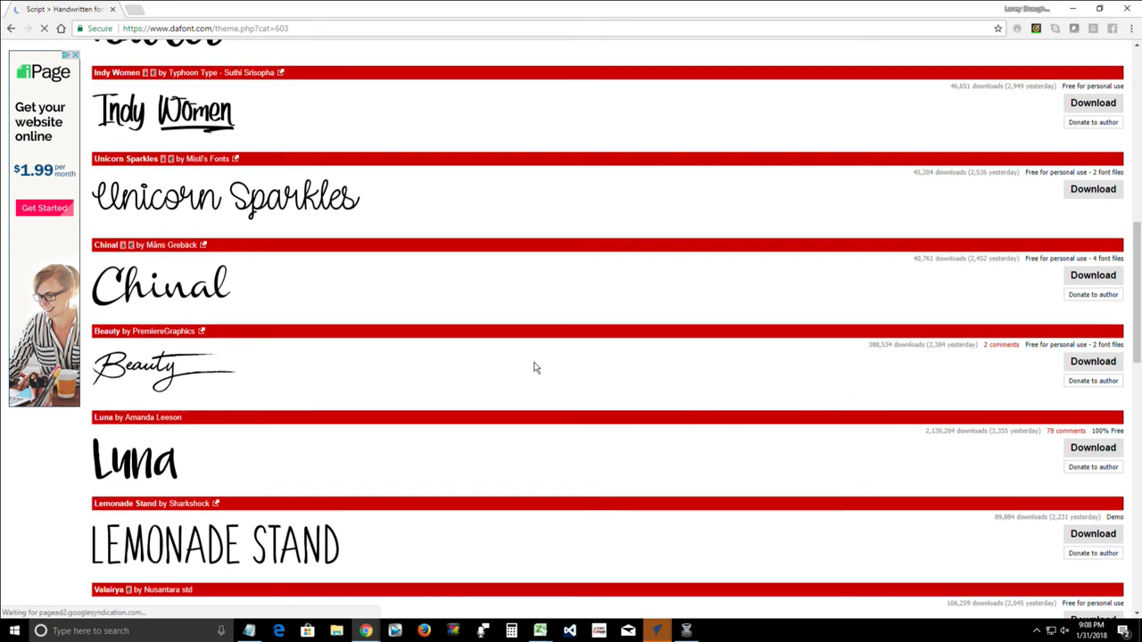
scroll(450, 324, "up", 5)
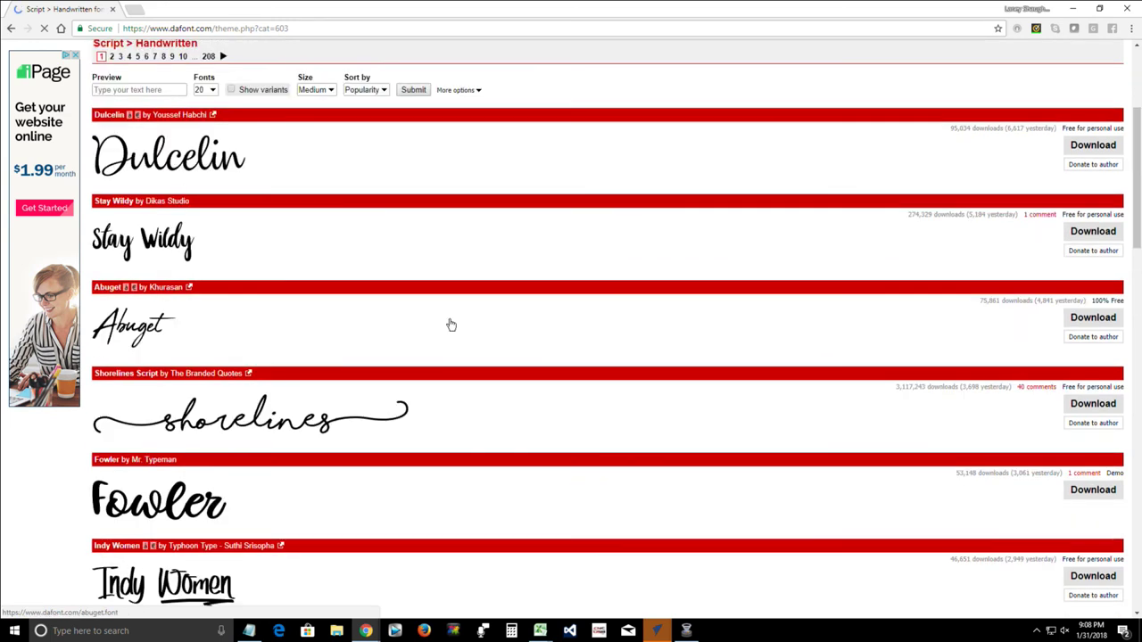
scroll(451, 325, "up", 3)
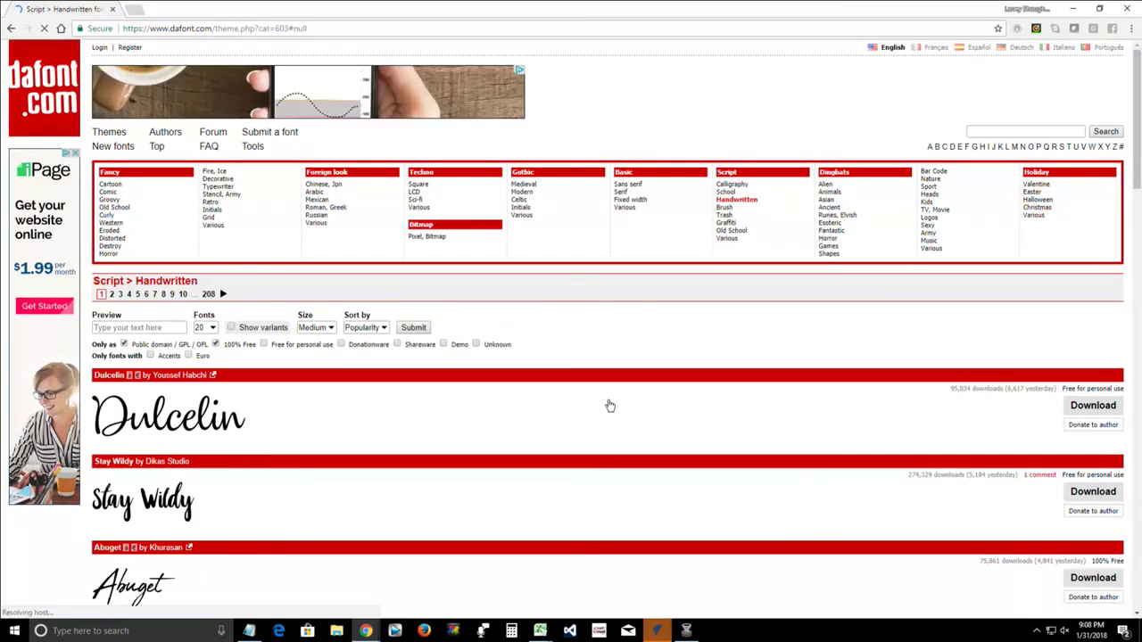
scroll(610, 406, "down", 3)
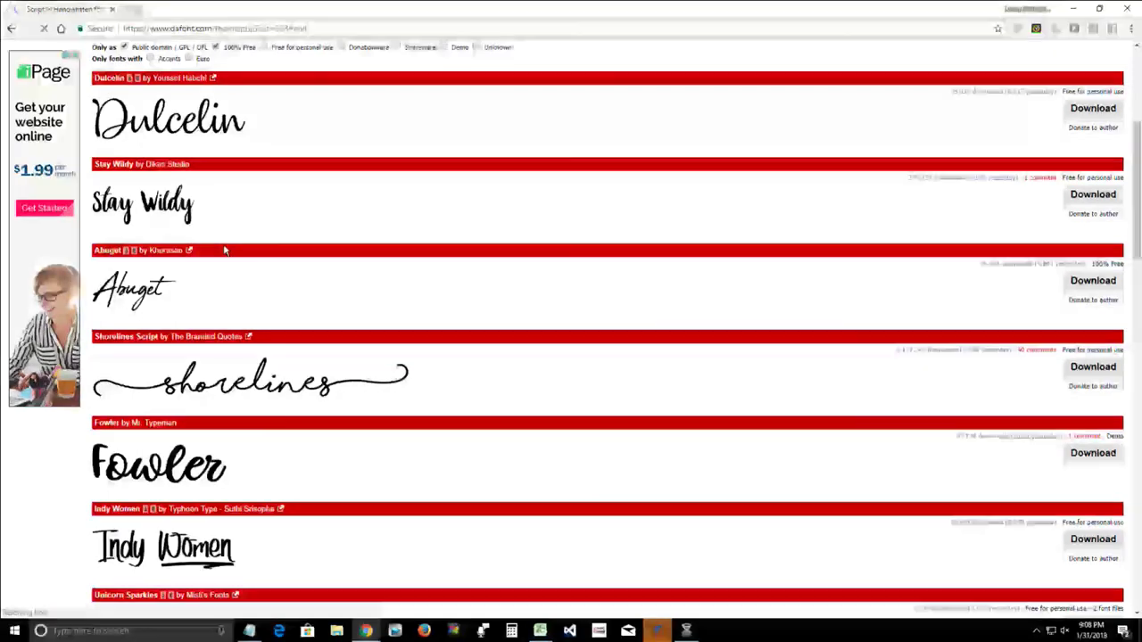
scroll(225, 250, "down", 3)
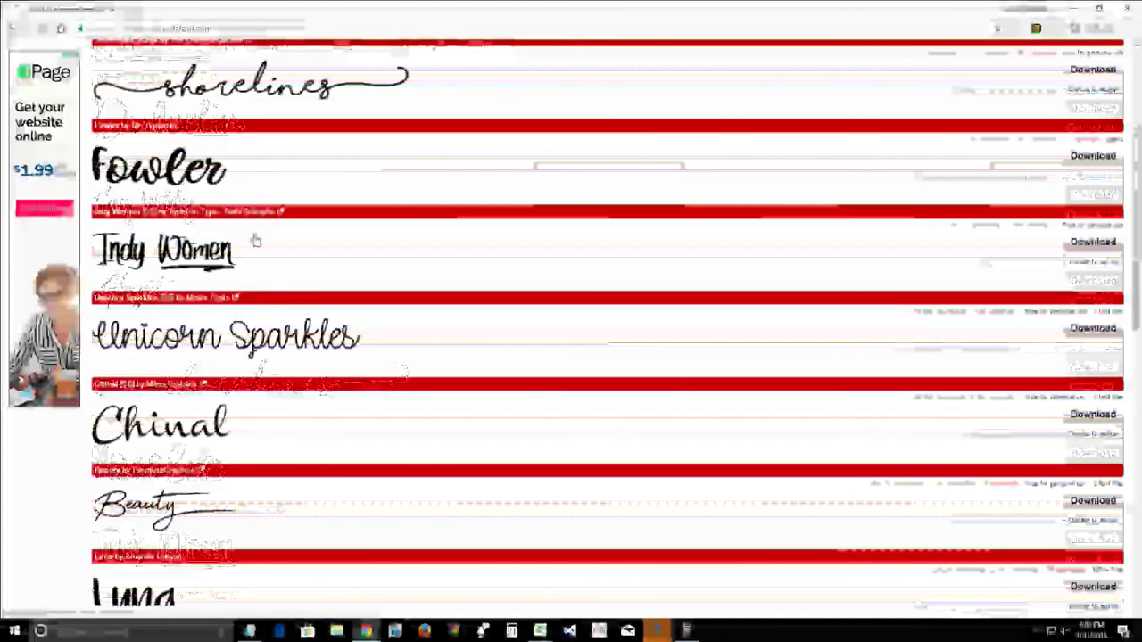
scroll(275, 246, "down", 1)
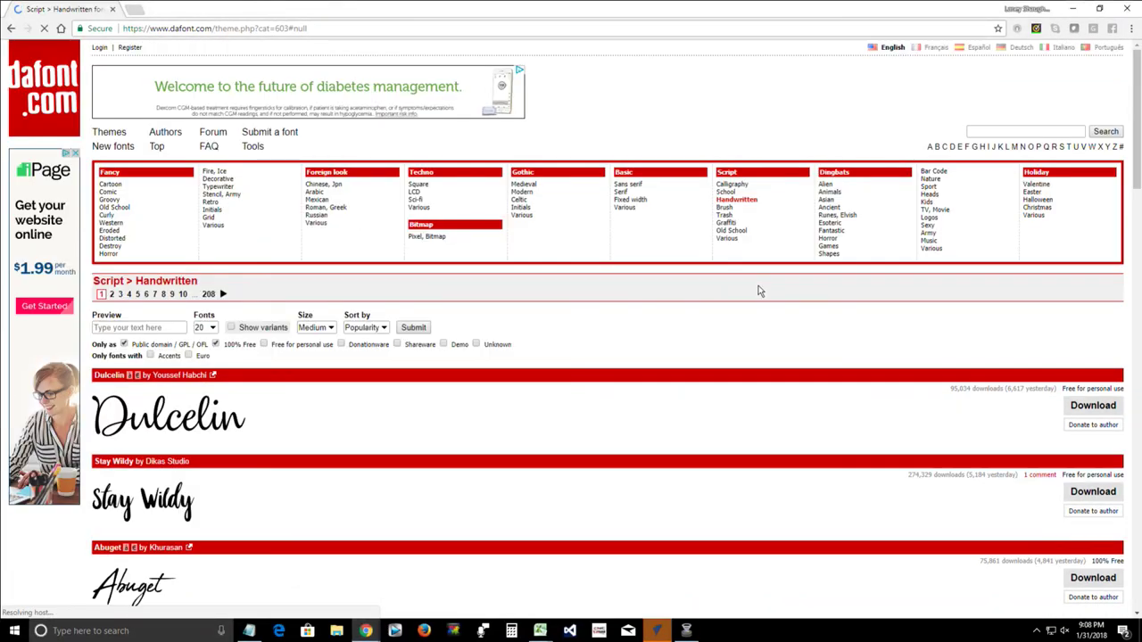
Step: Apply the public-domain and 100% free filters and scroll through the Handwritten results
left_click(413, 328)
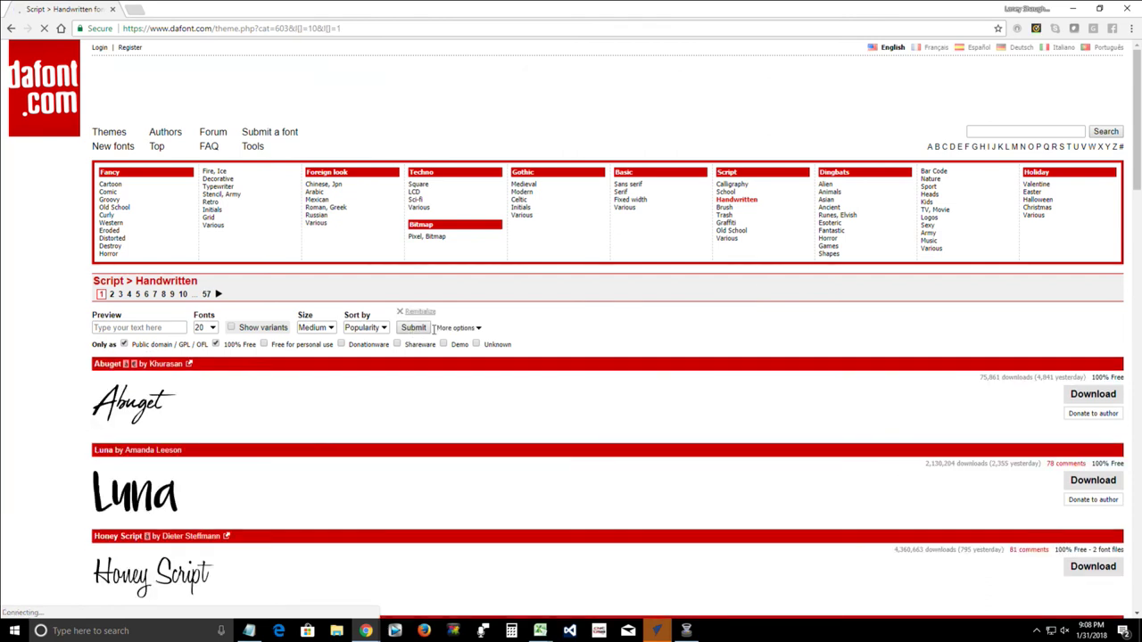
scroll(440, 329, "down", 10)
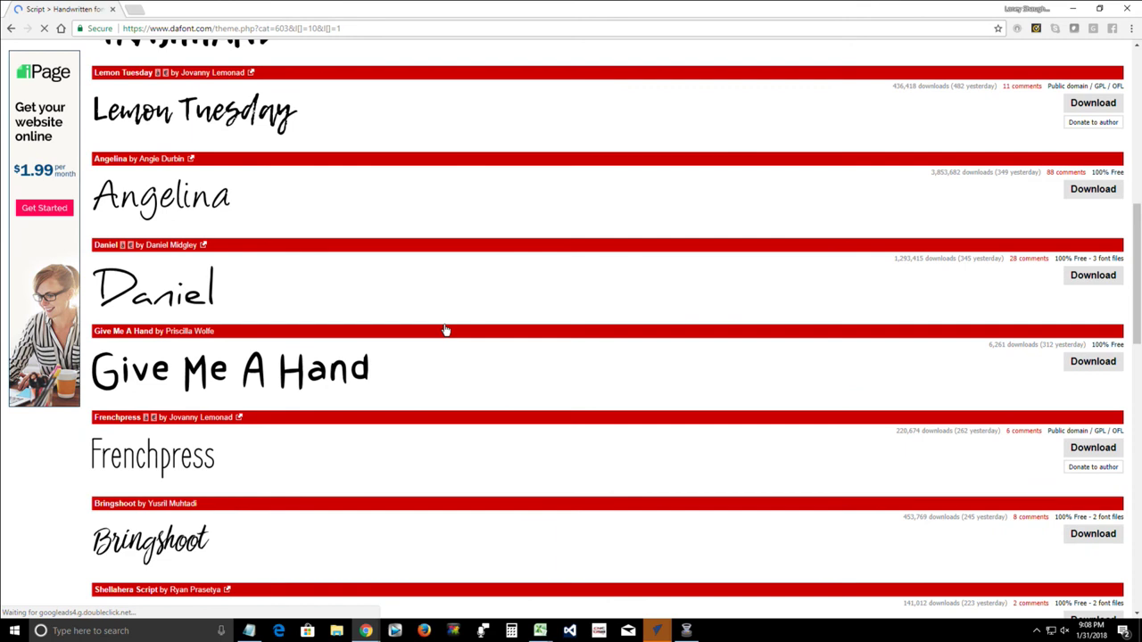
scroll(446, 330, "down", 4)
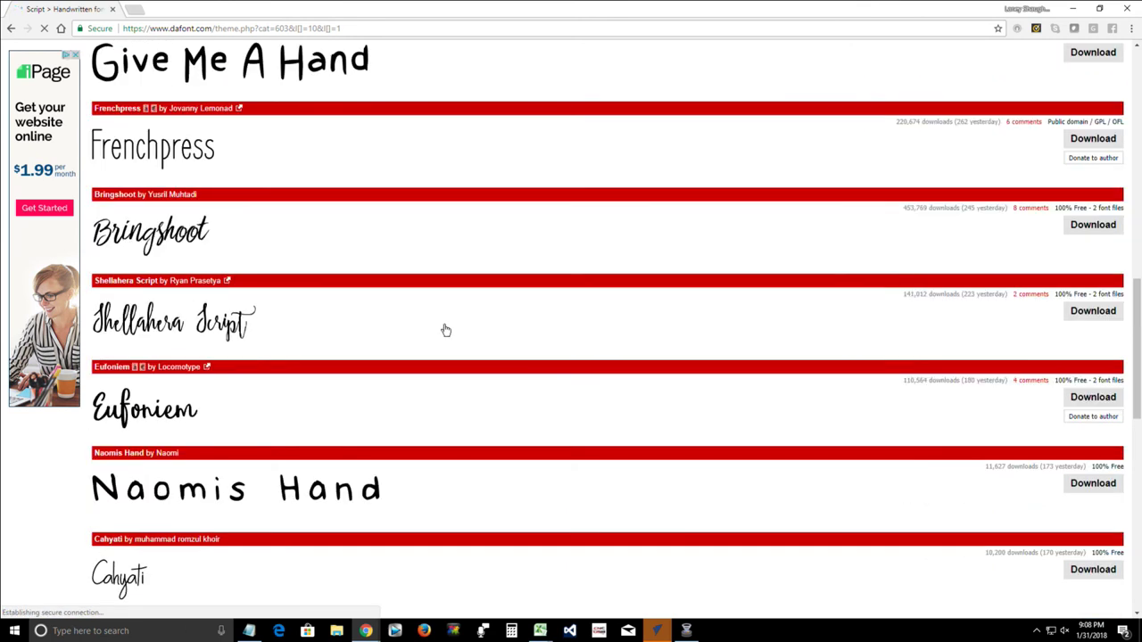
scroll(446, 330, "down", 3)
scroll(446, 328, "down", 4)
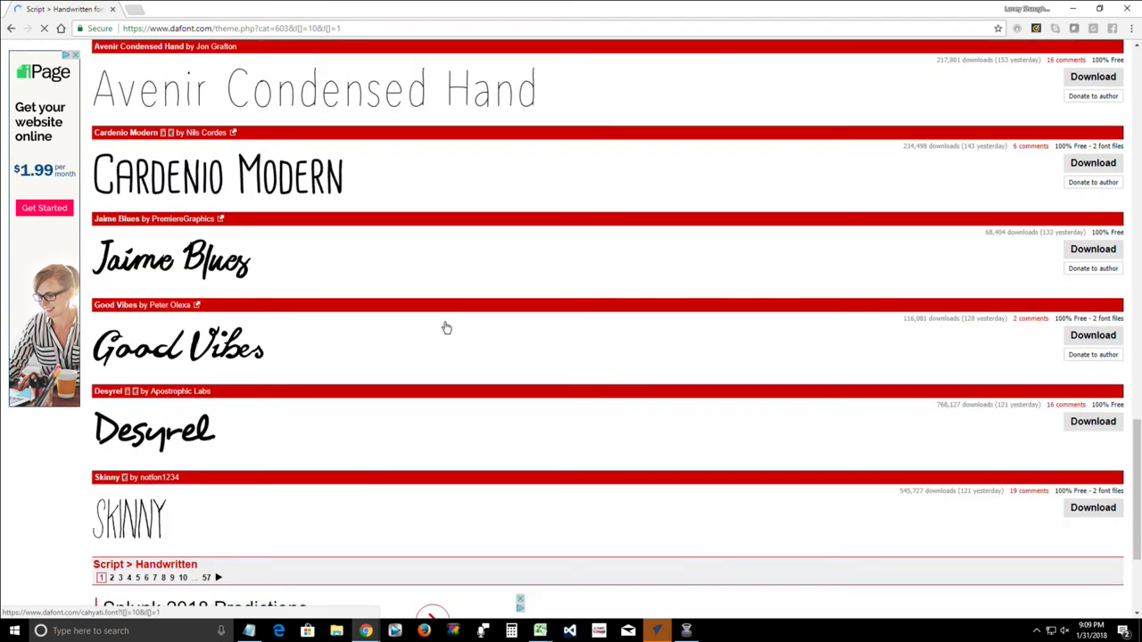
scroll(446, 329, "down", 1)
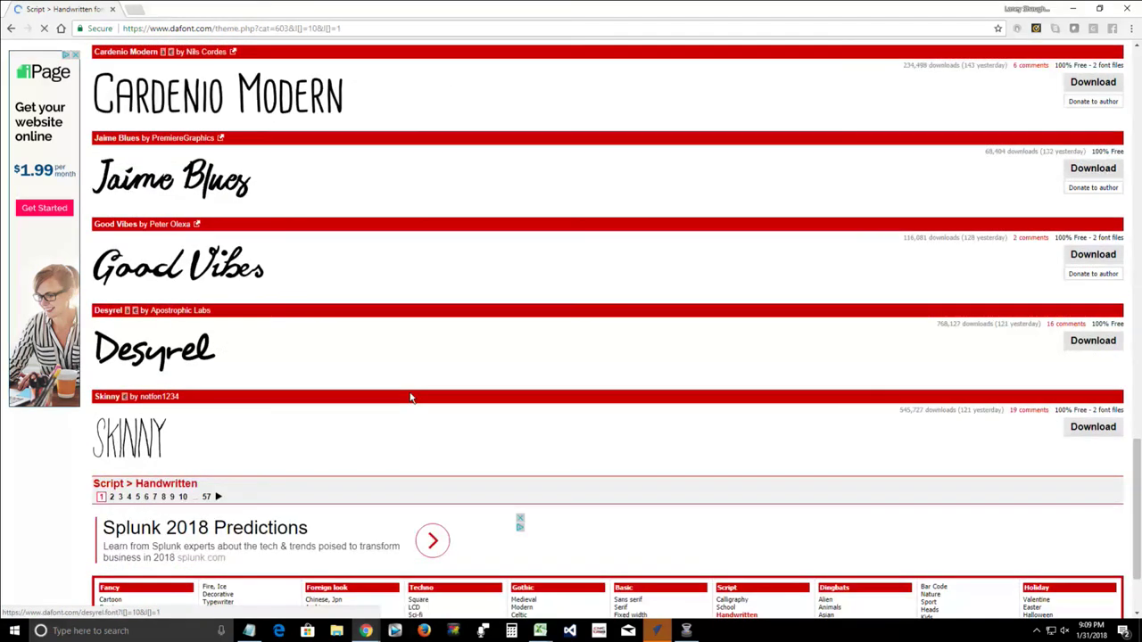
scroll(165, 446, "down", 1)
Step: Go to page 2 of the results and open the B de bonita font page
left_click(111, 437)
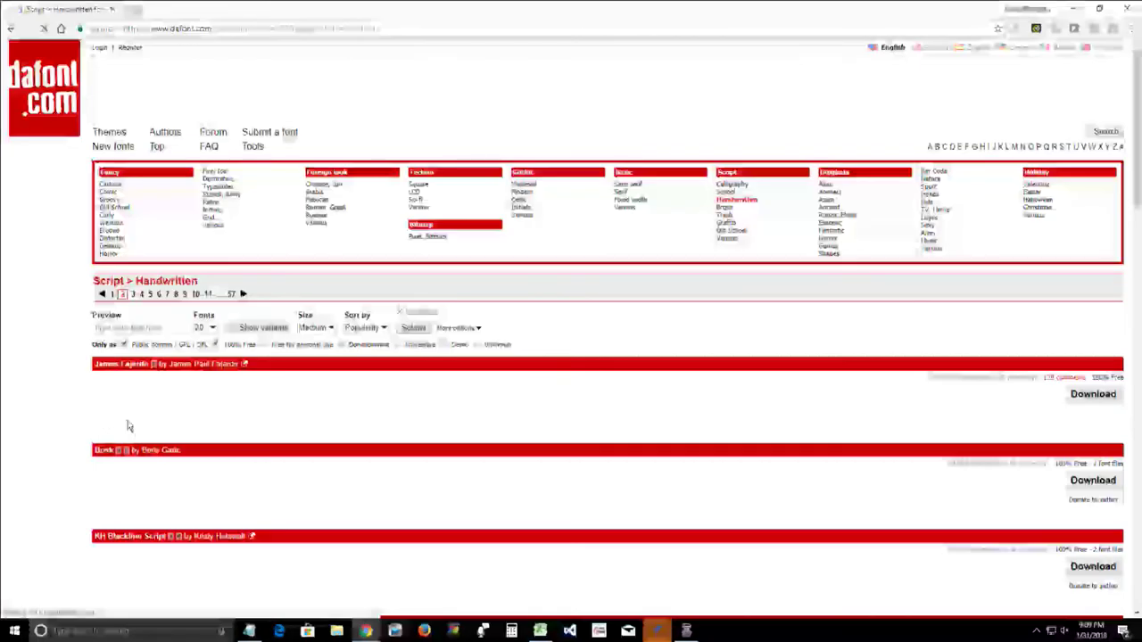
scroll(127, 426, "down", 2)
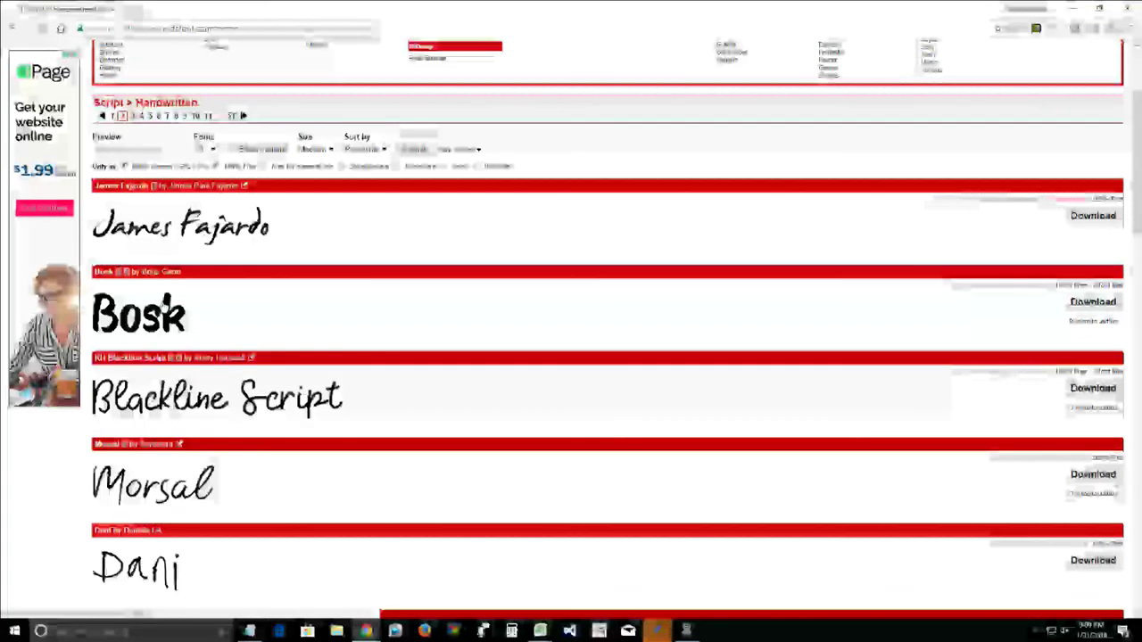
scroll(160, 342, "down", 6)
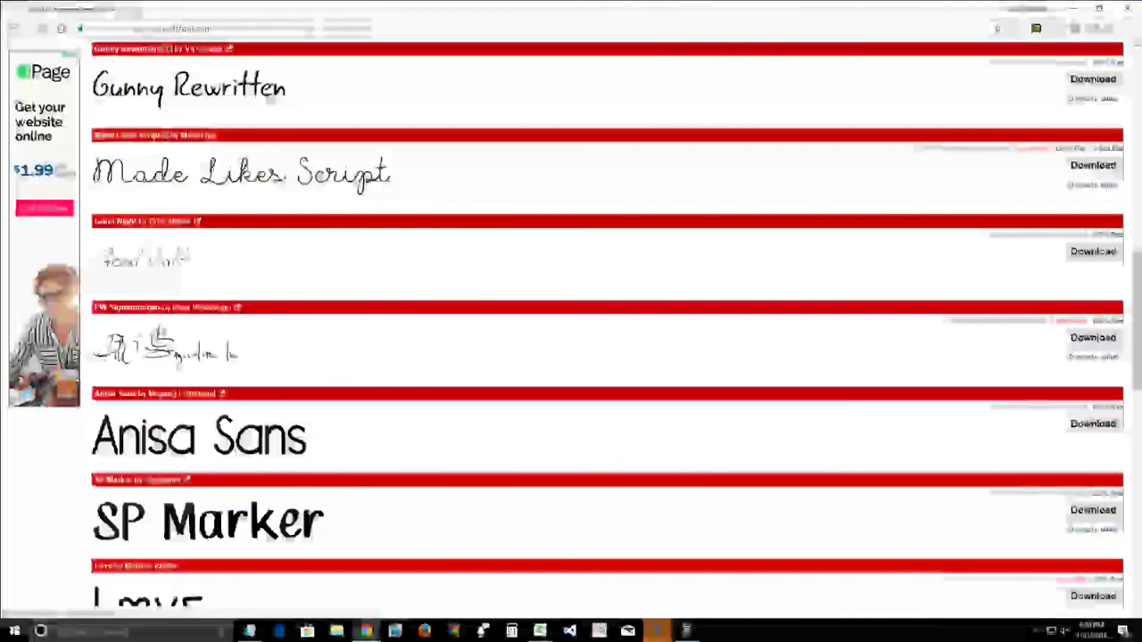
scroll(160, 335, "down", 3)
left_click(160, 330)
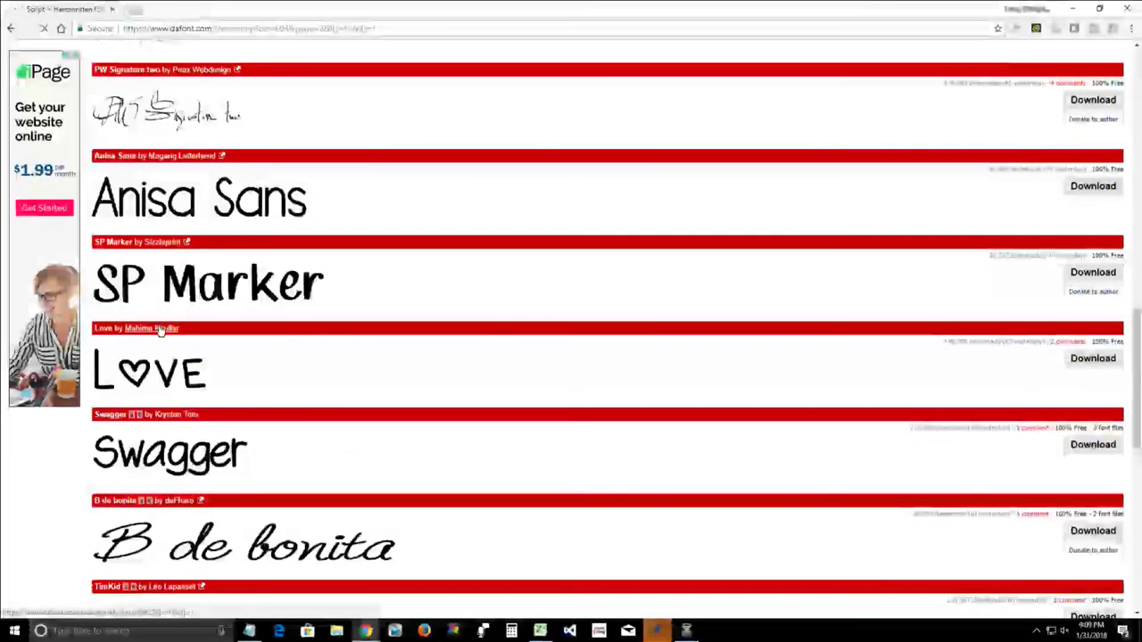
scroll(216, 546, "down", 1)
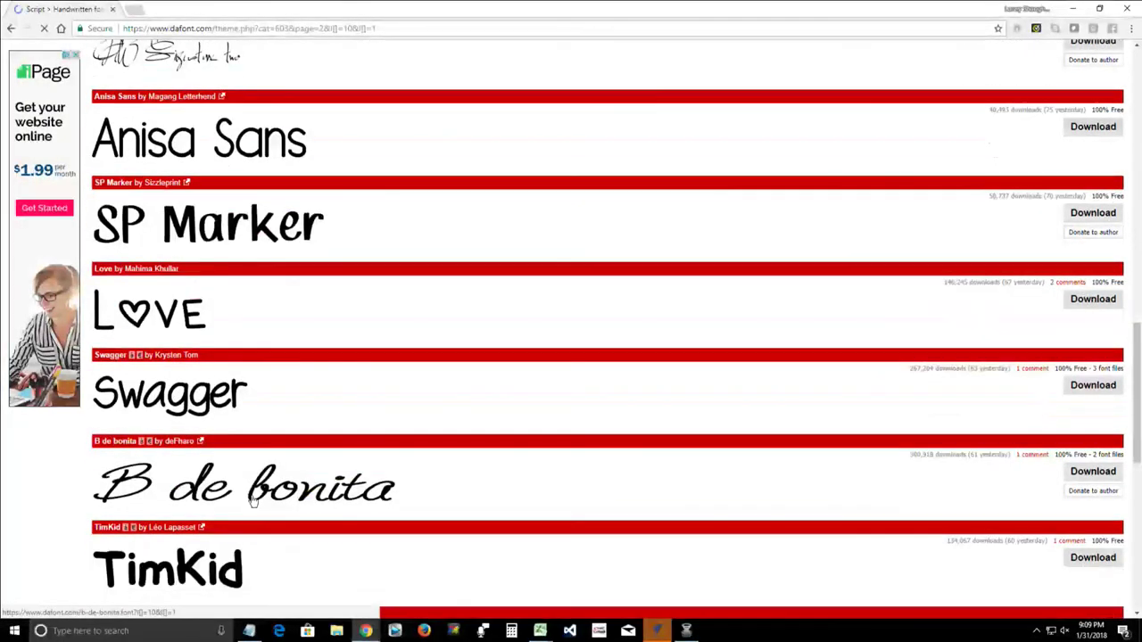
left_click(253, 504)
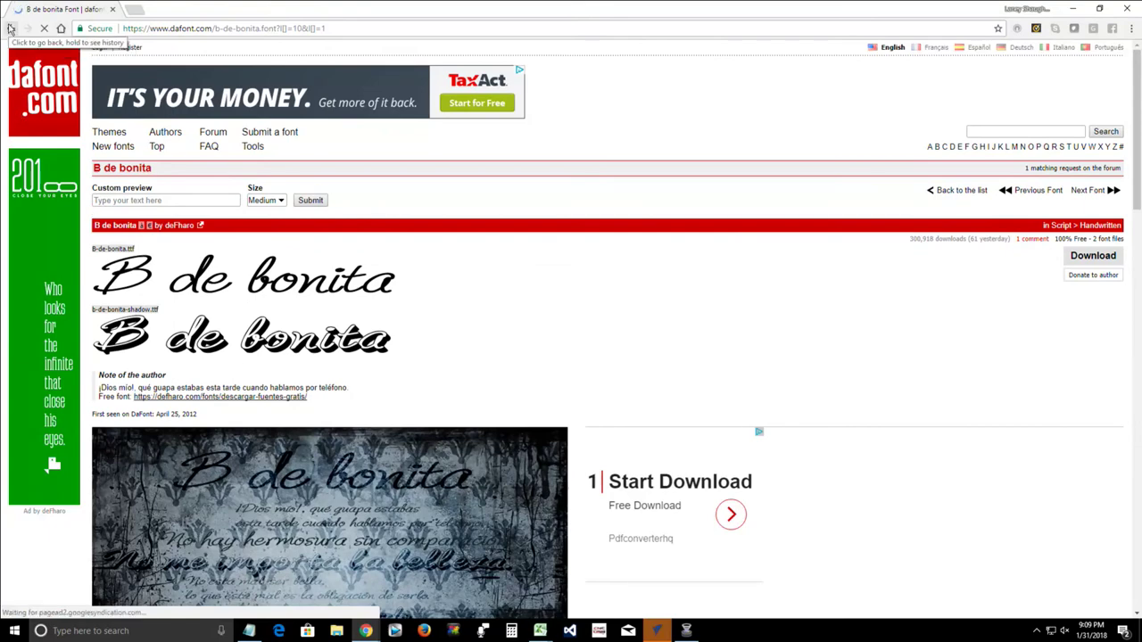
Step: Download the B de bonita font as b_de_bonita.zip and minimize Chrome
left_click(1084, 261)
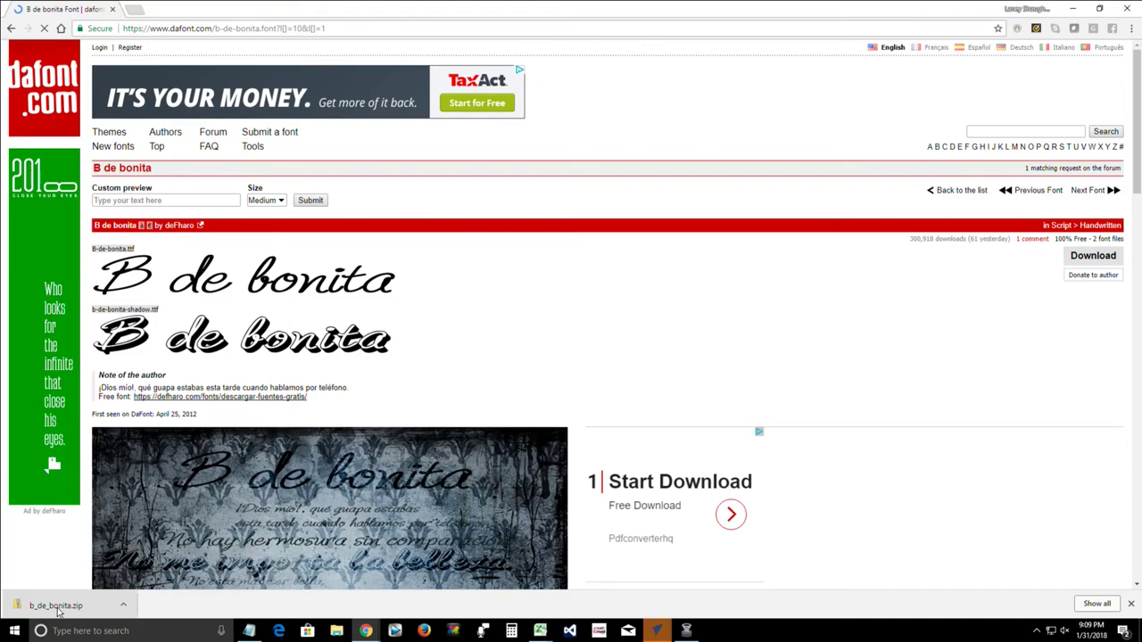
left_click(1073, 9)
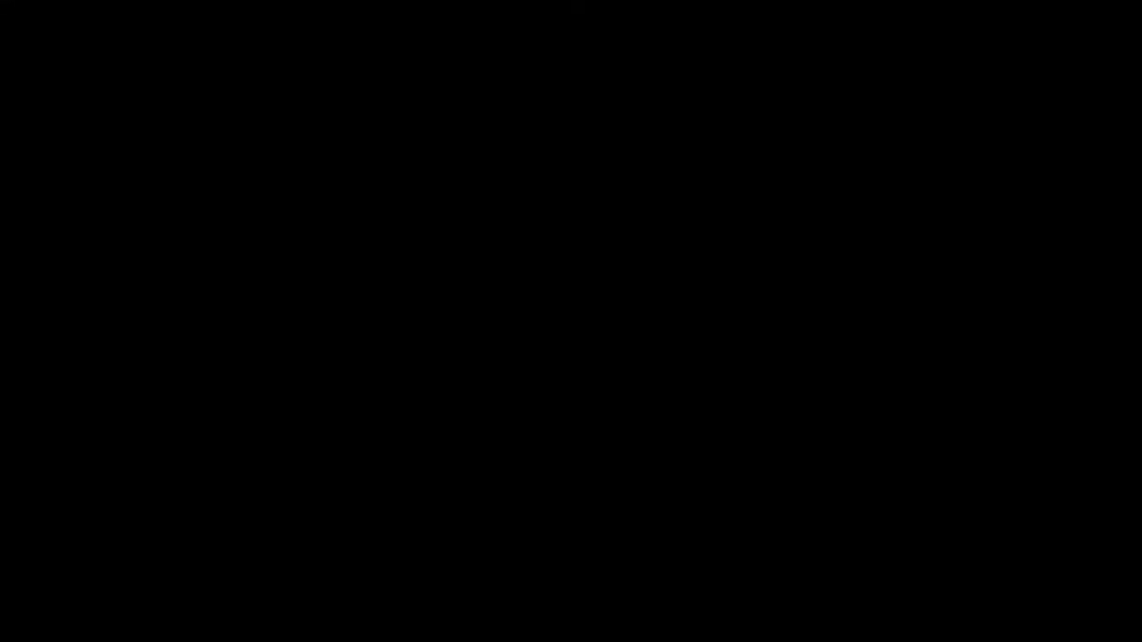
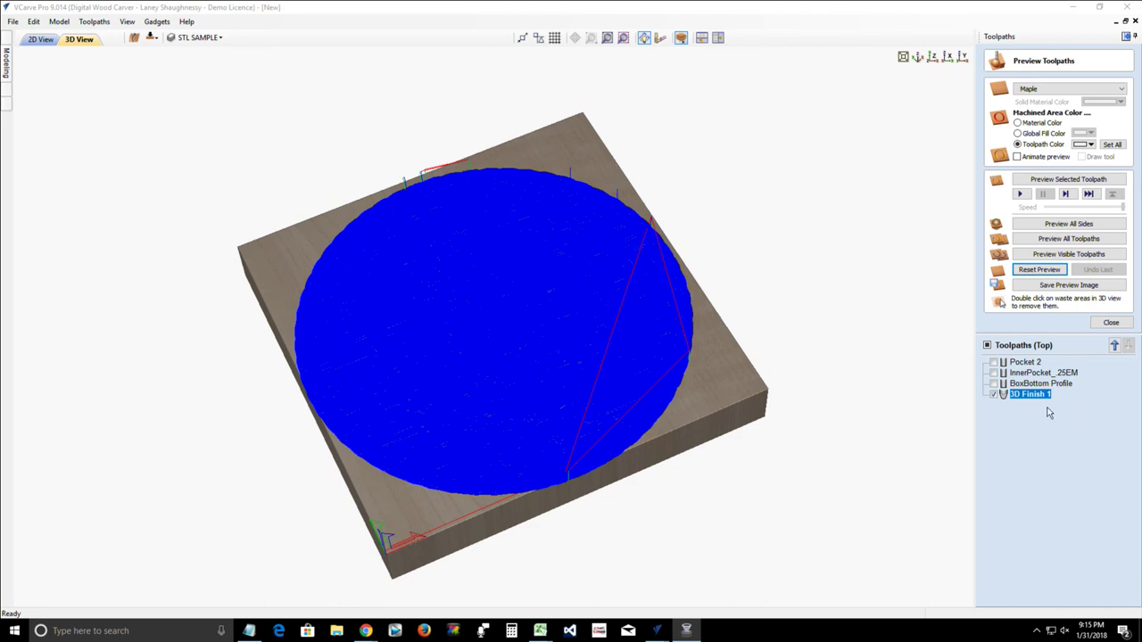
Step: Preview the 3D Finish toolpath, stop it partway, and rotate the view to inspect the Navy relief
left_click(1056, 180)
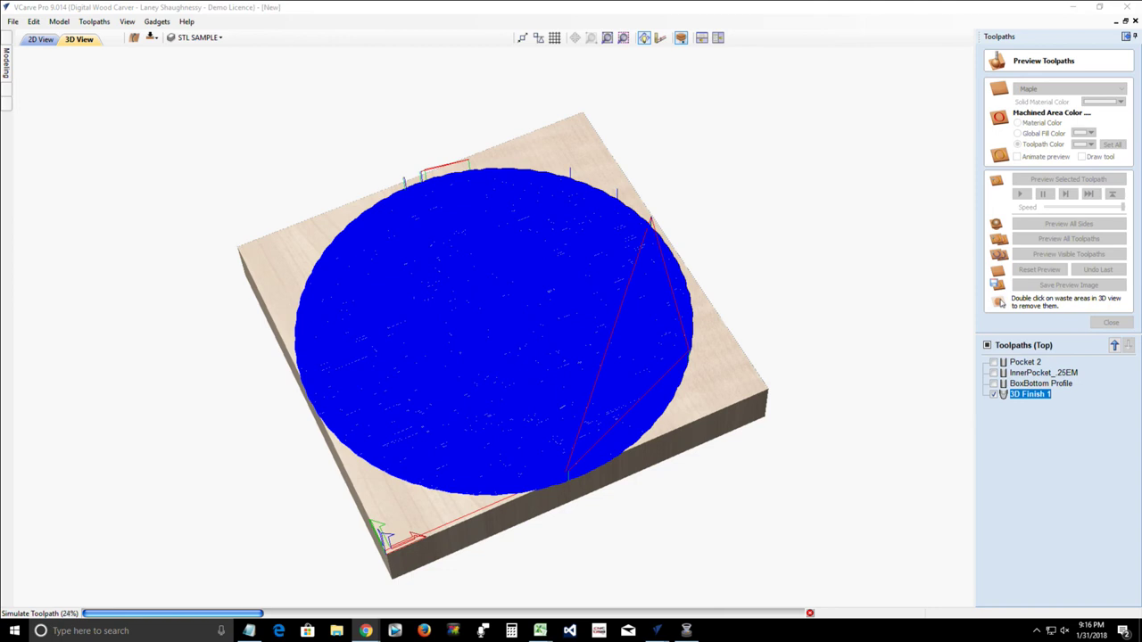
left_click(809, 613)
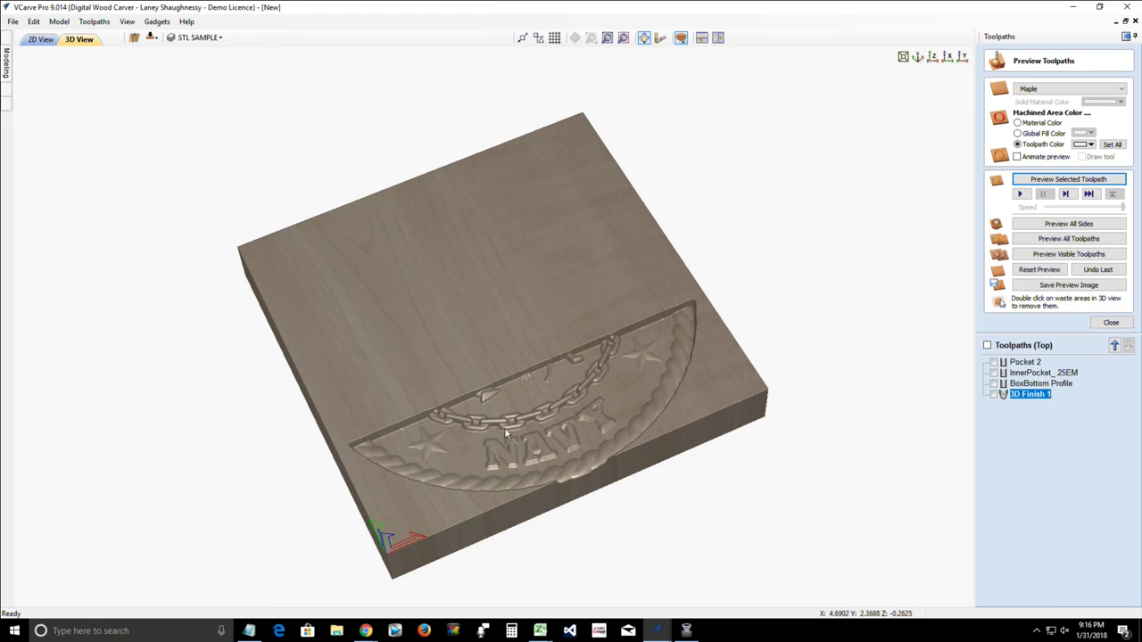
left_click_drag(485, 478, 483, 469)
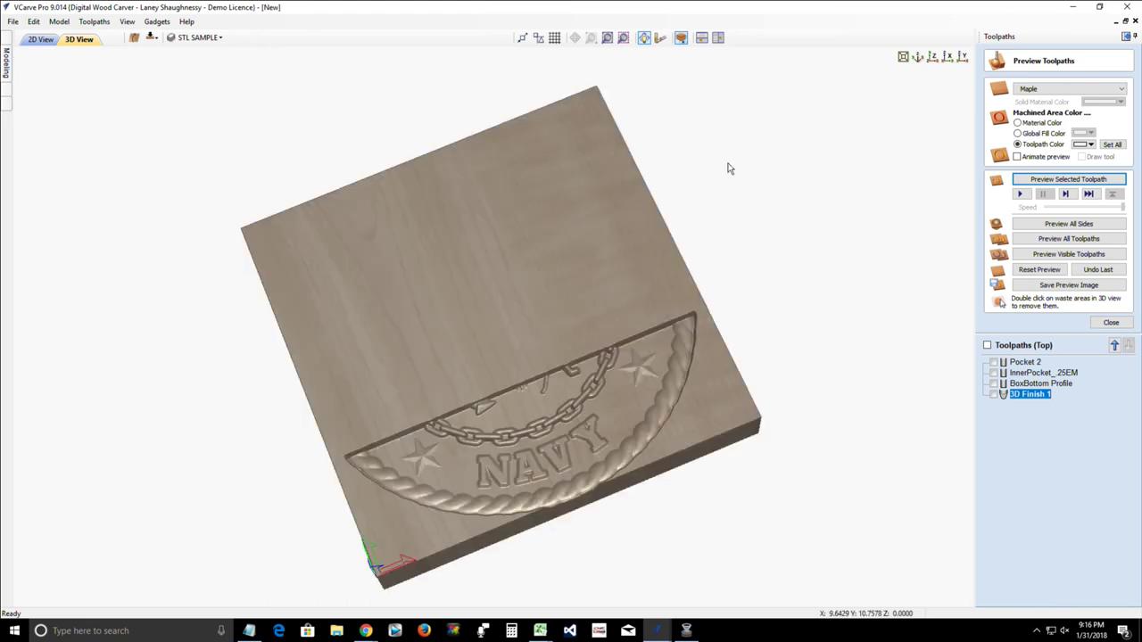
Step: Close the Navy carving job and bring up the dafont B de bonita page in Chrome
left_click(1074, 11)
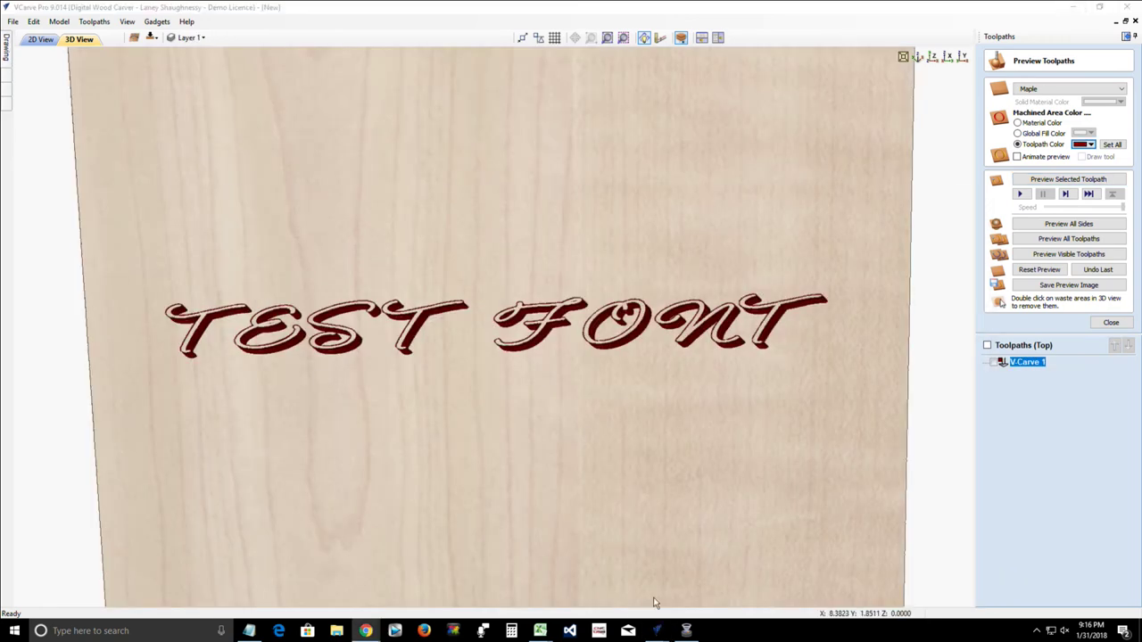
mouse_move(368, 630)
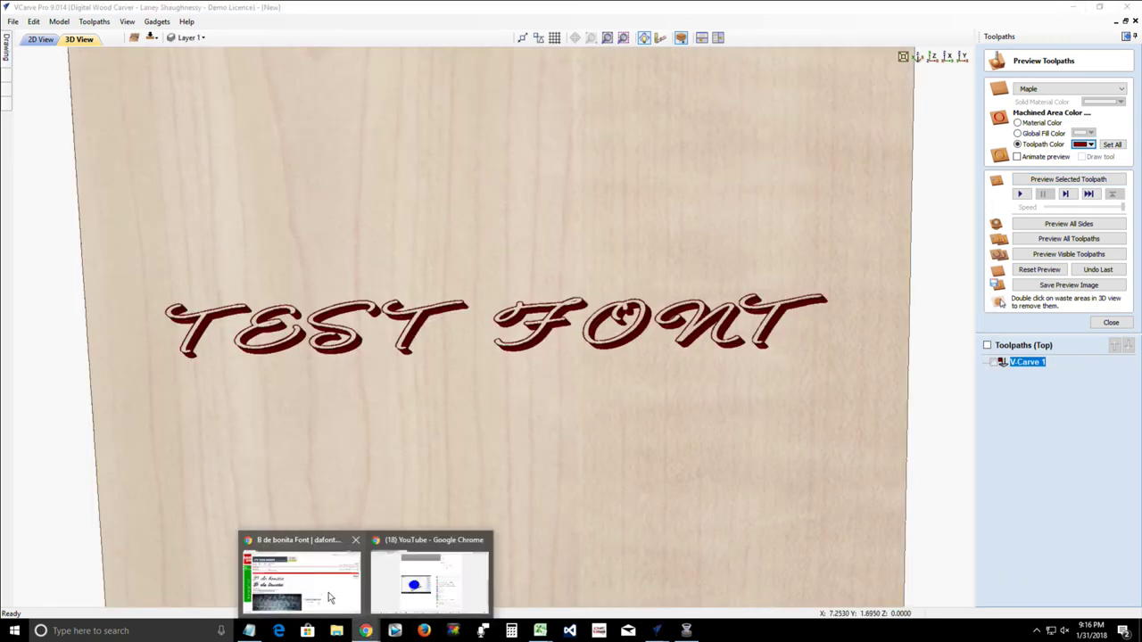
left_click(322, 593)
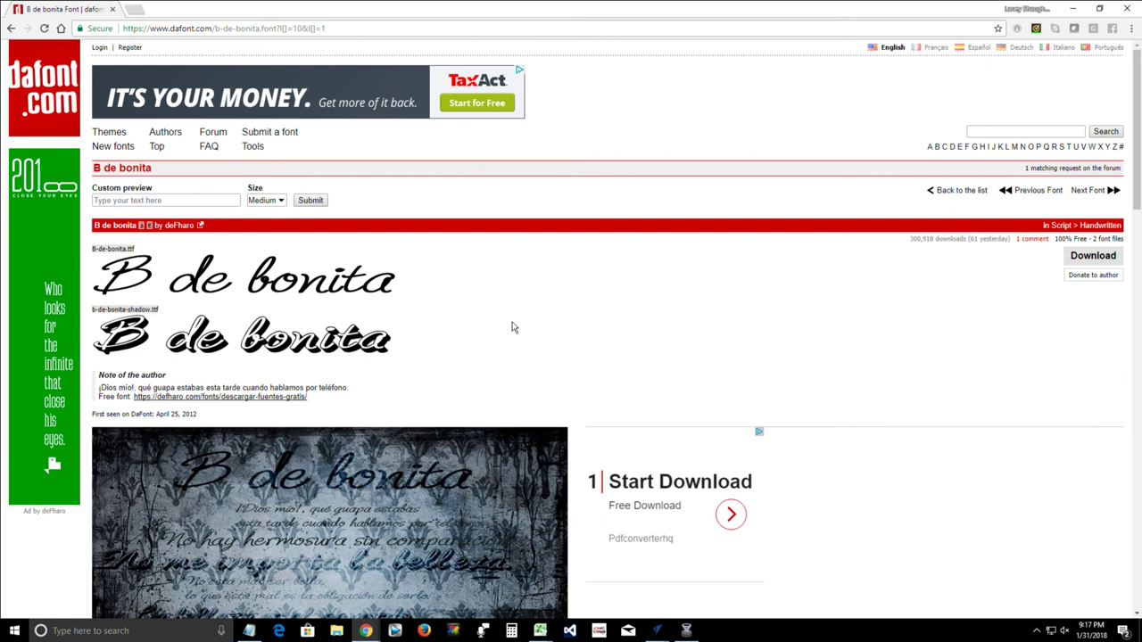
Step: Download the B de bonita font from dafont and open the b_de_bonita zip
left_click(14, 58)
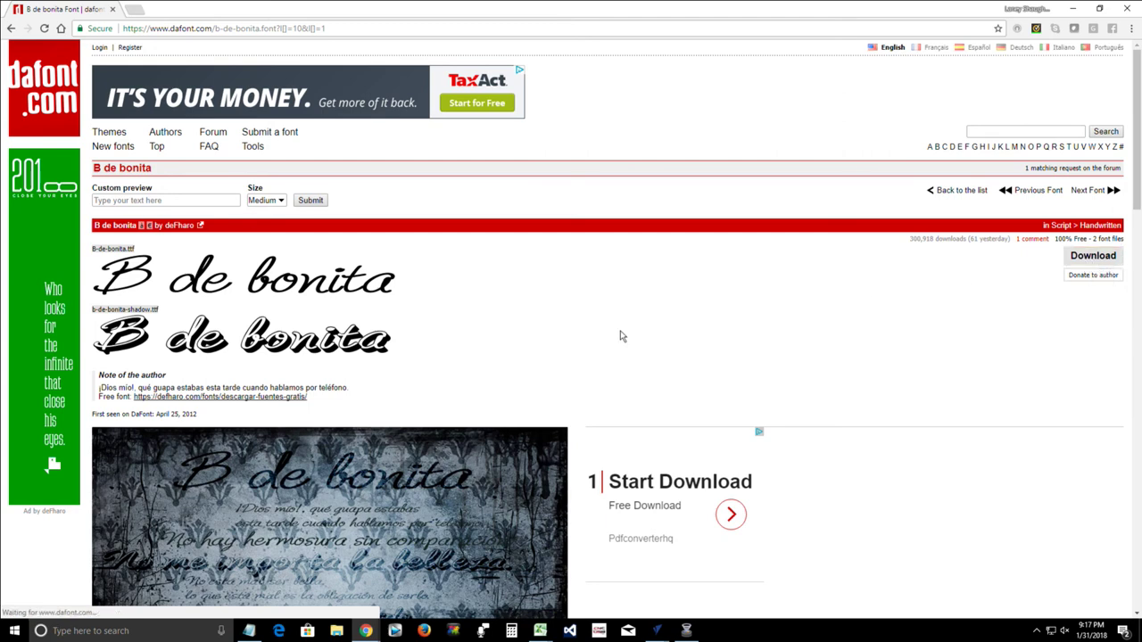
left_click(1088, 258)
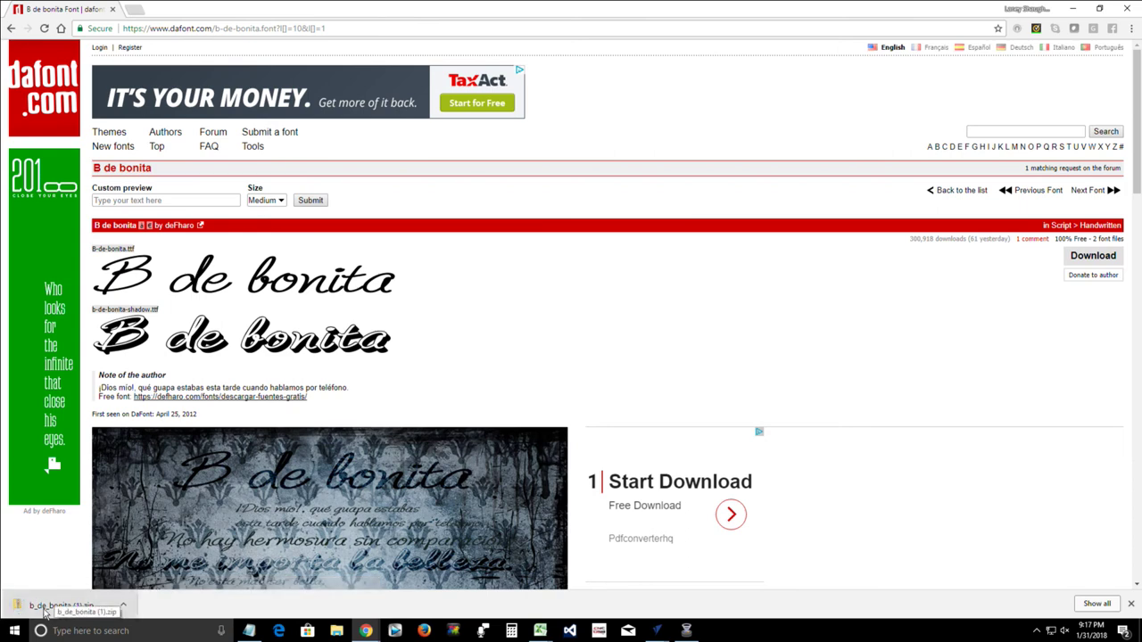
left_click(49, 610)
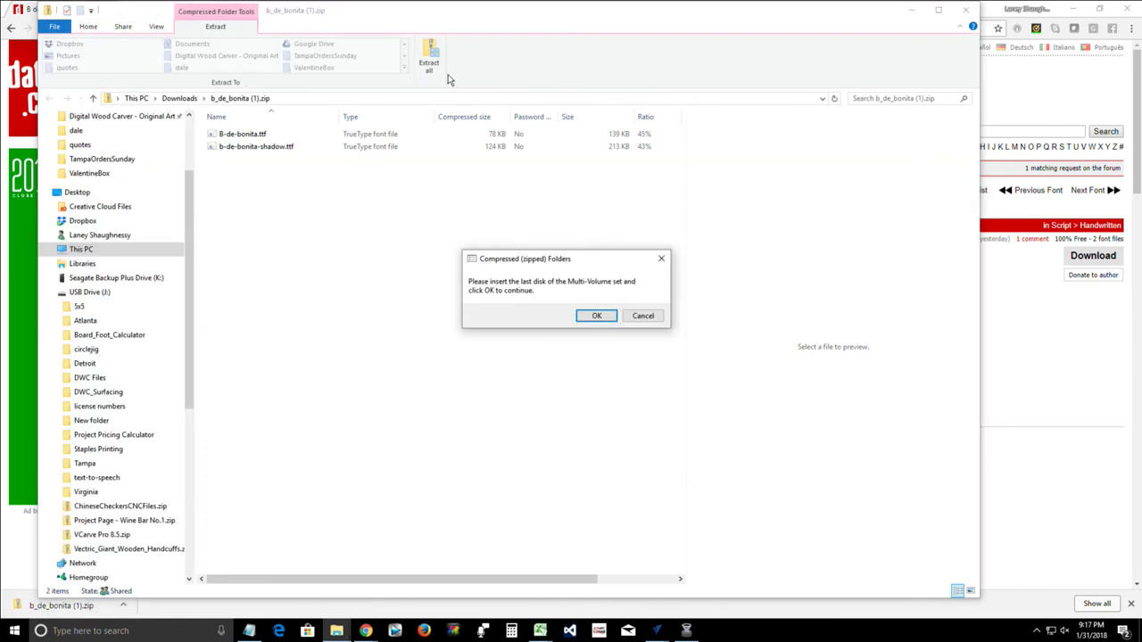
Step: Extract the b_de_bonita zip into Downloads, dismissing the multi-volume disk prompts
left_click(649, 318)
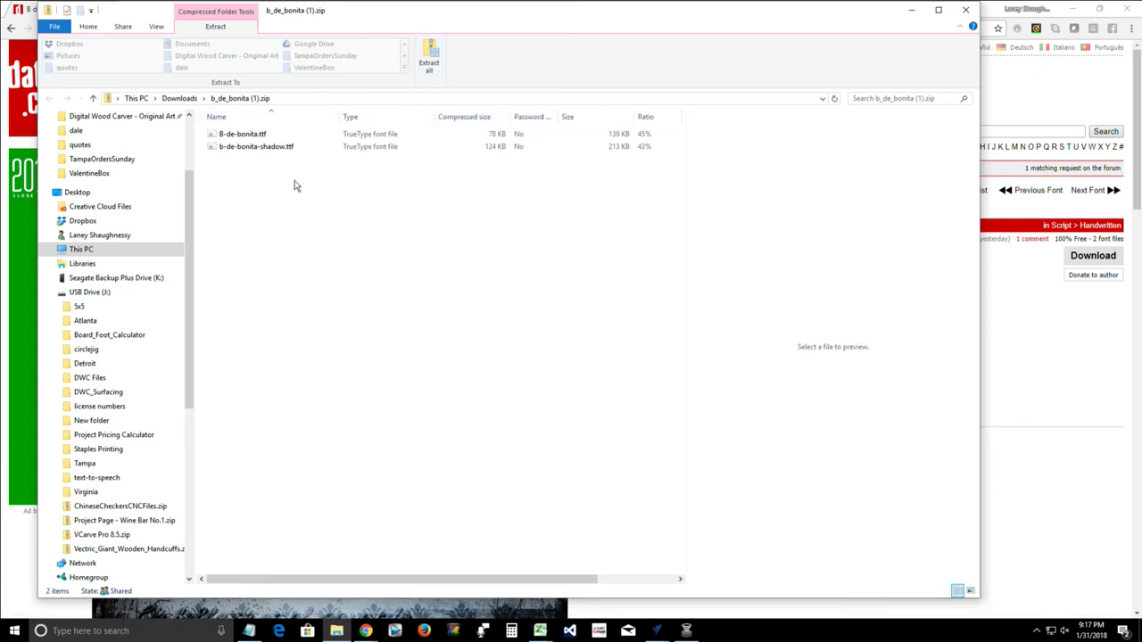
left_click(432, 61)
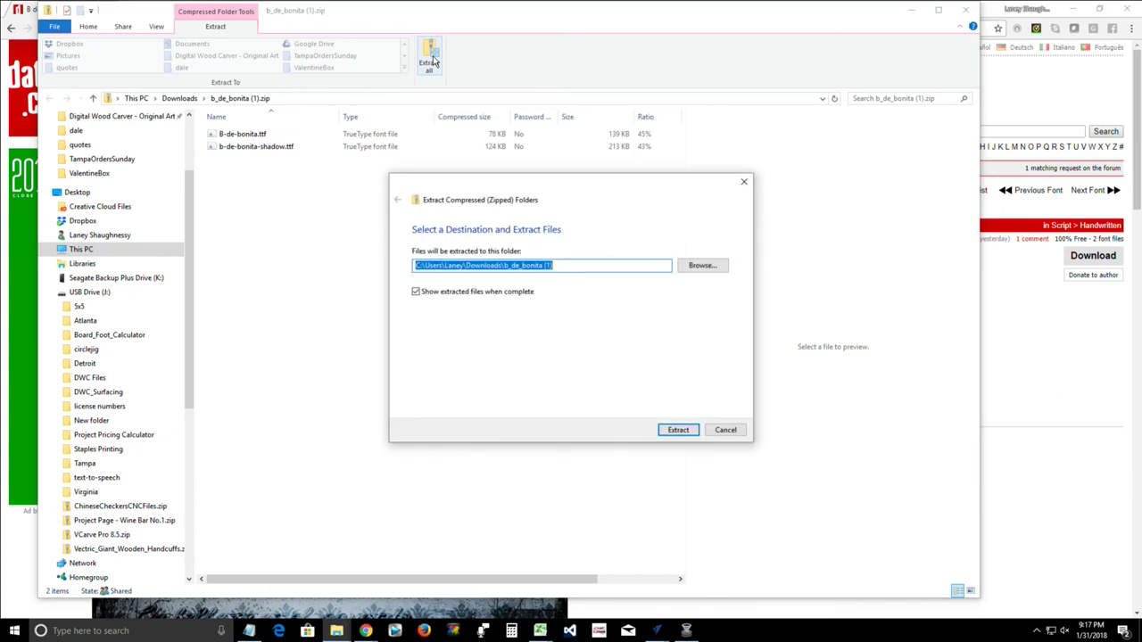
left_click(677, 432)
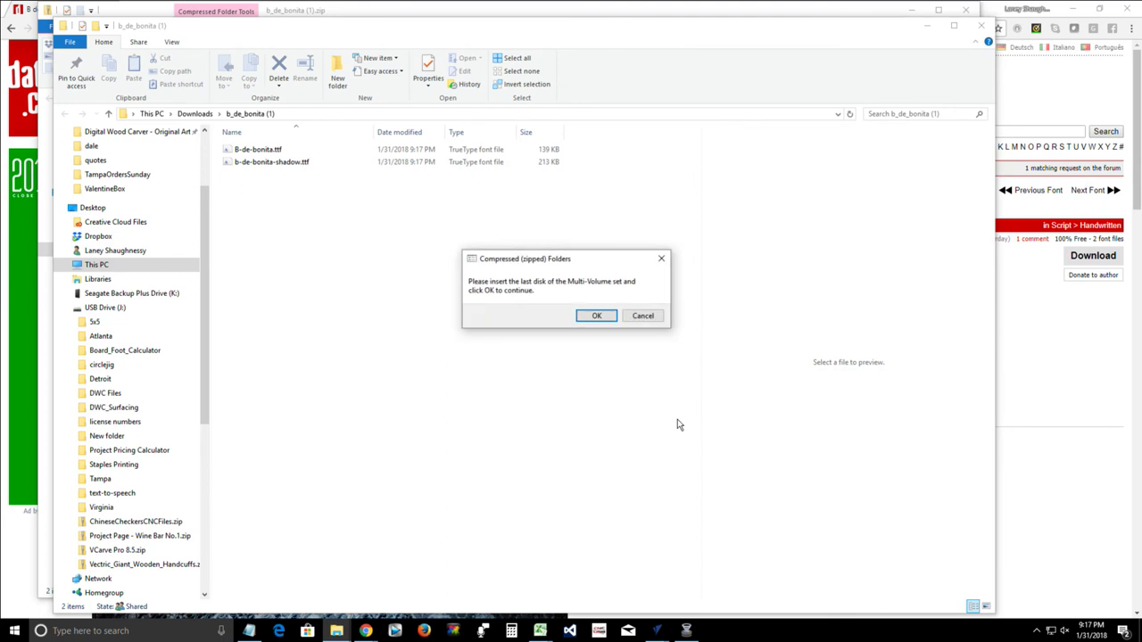
left_click(640, 316)
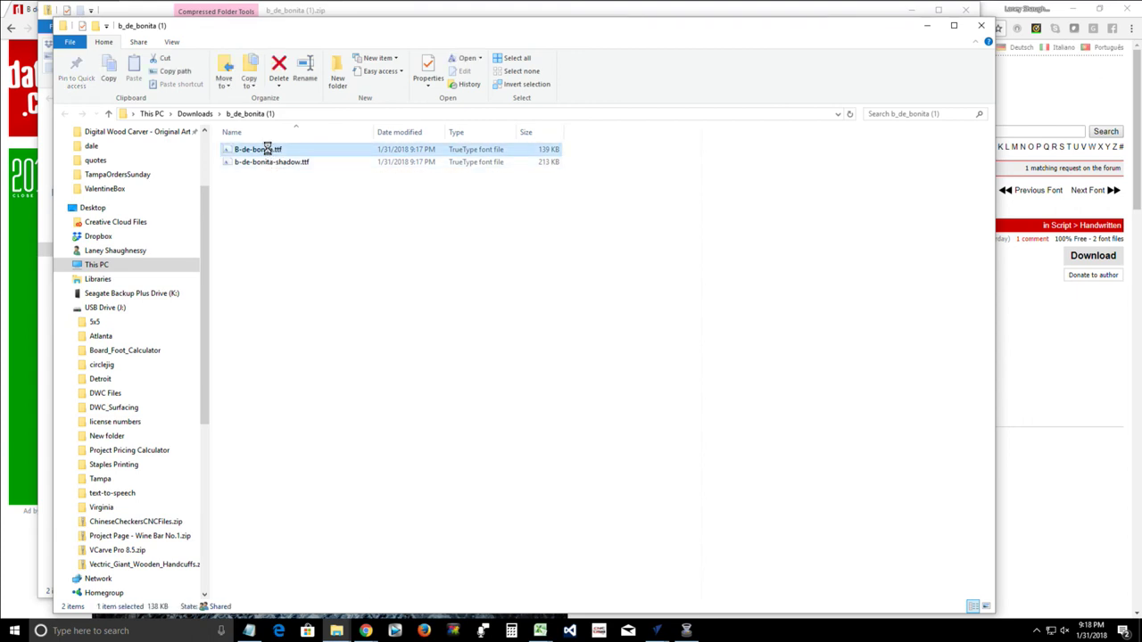
Step: Install B-de-bonita.ttf, replacing the already installed copy
right_click(269, 152)
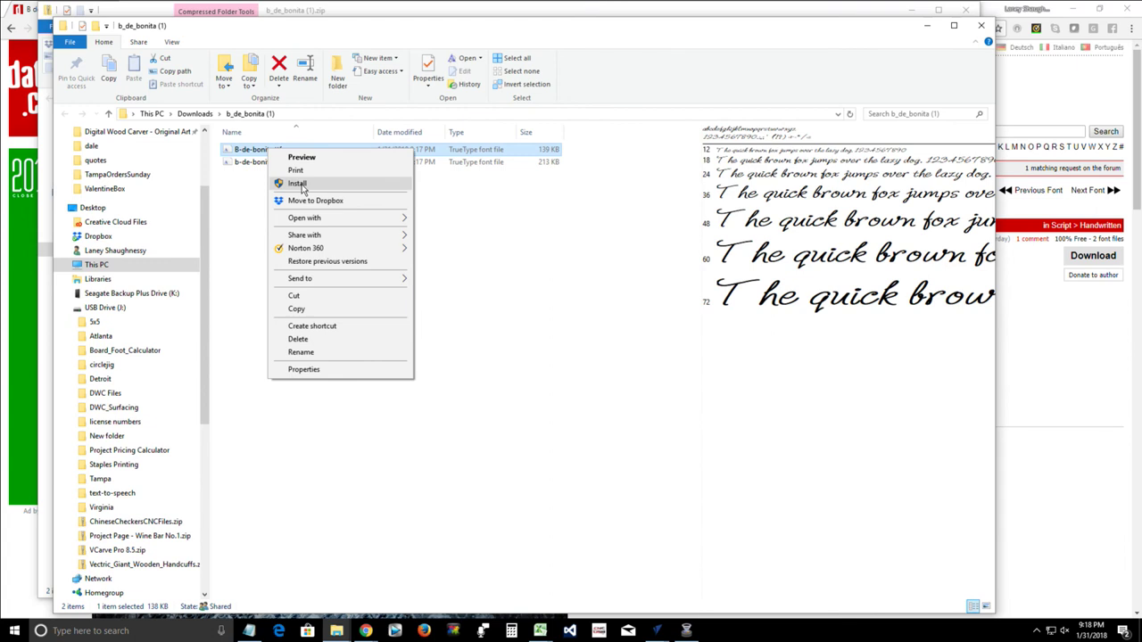
left_click(300, 184)
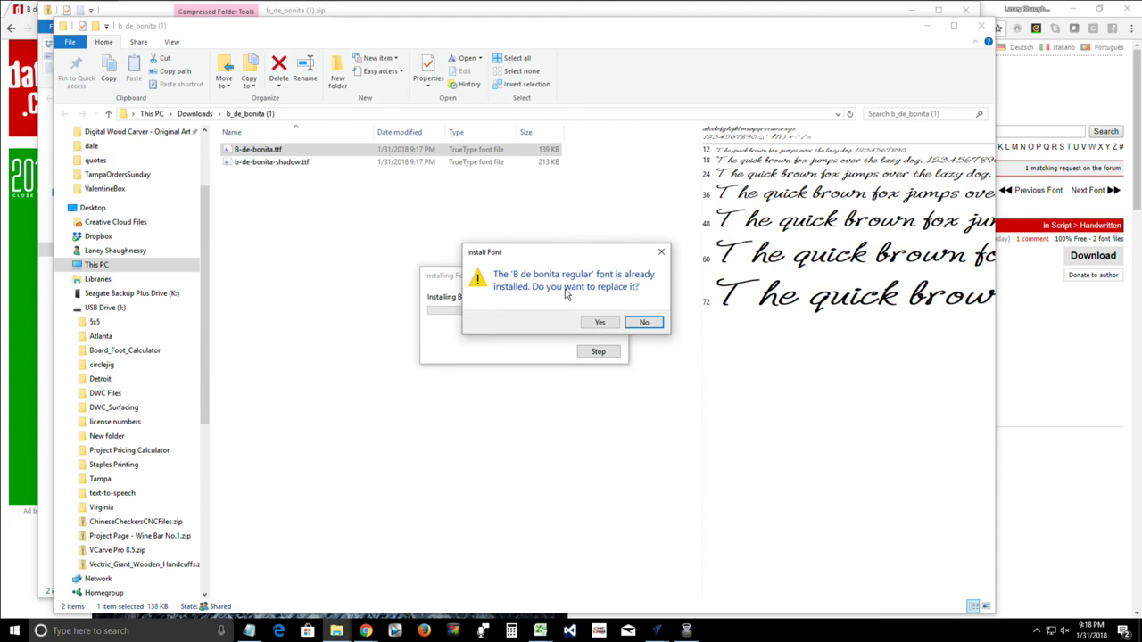
left_click(599, 322)
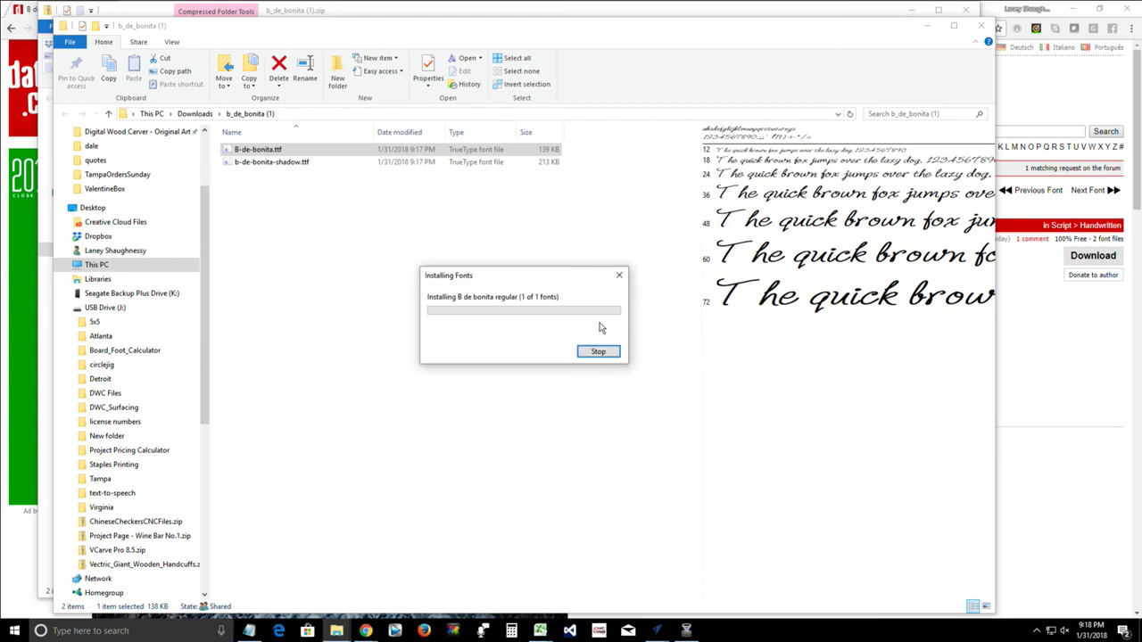
Step: Install b-de-bonita-shadow.ttf over the existing copy and close the fonts folder
left_click(301, 165)
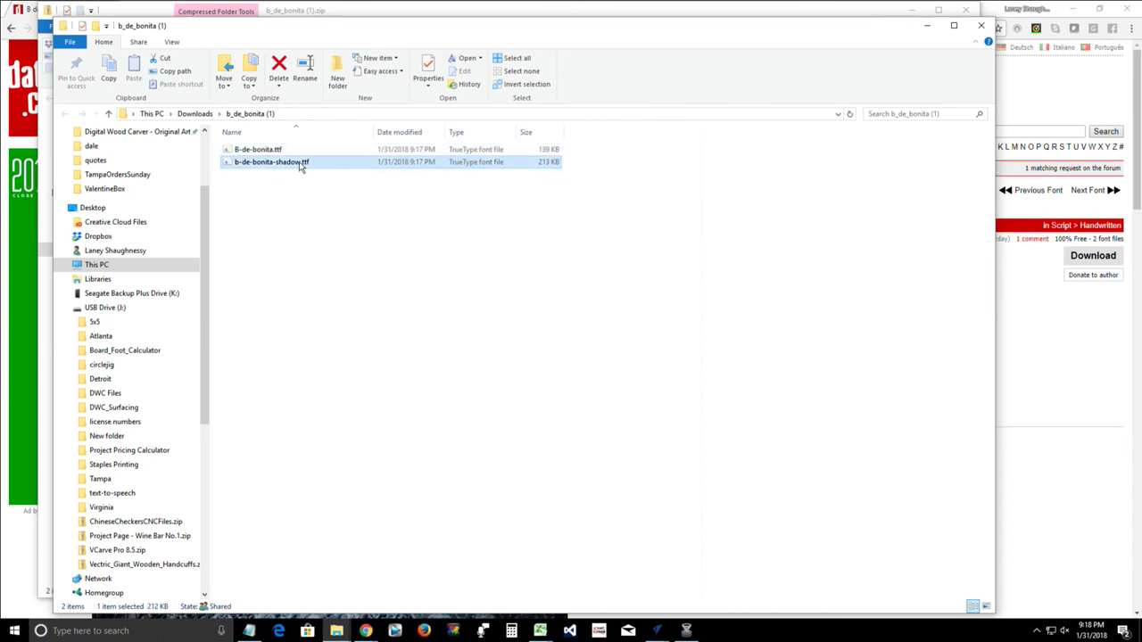
right_click(302, 166)
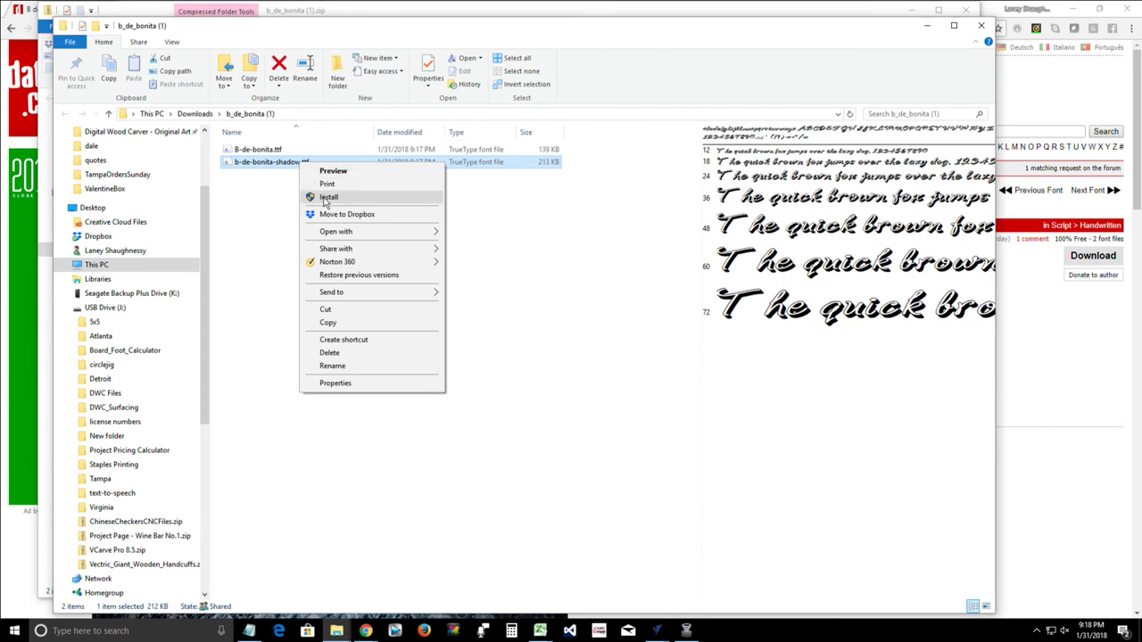
left_click(327, 198)
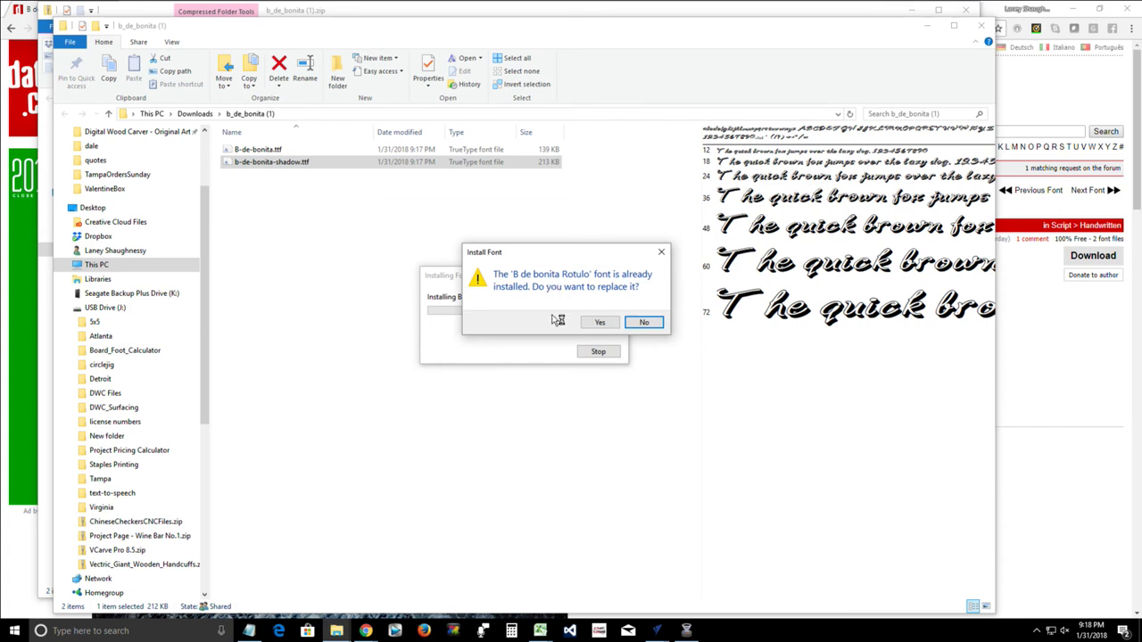
left_click(596, 323)
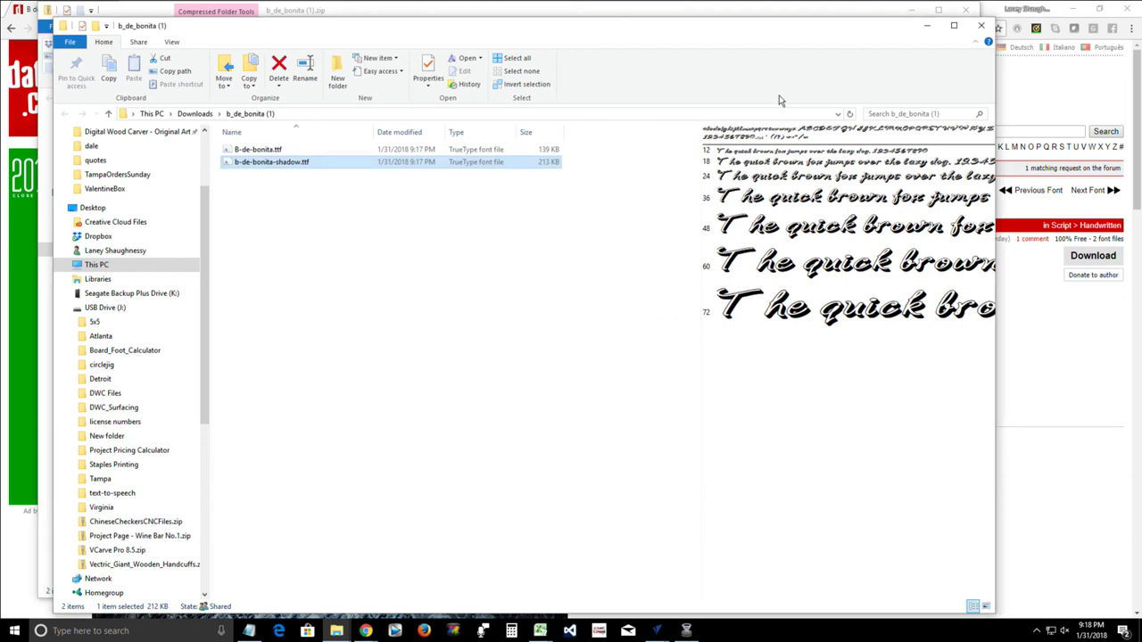
left_click(981, 27)
Step: Close the zip window and exit VCarve Pro's TEST FONT job without saving
left_click(976, 10)
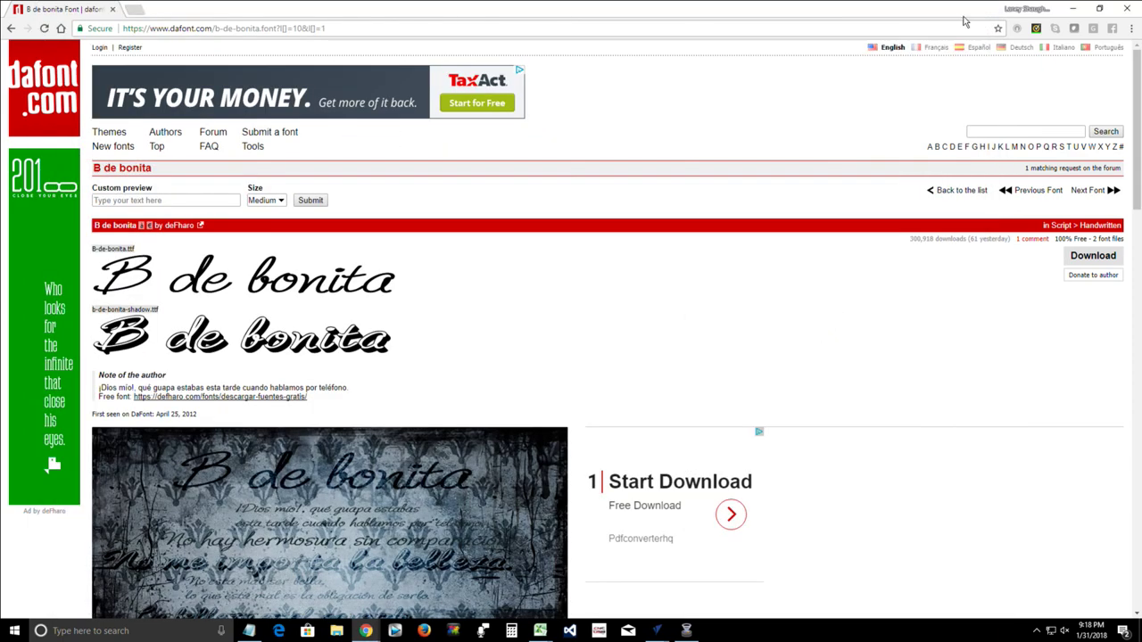
mouse_move(658, 634)
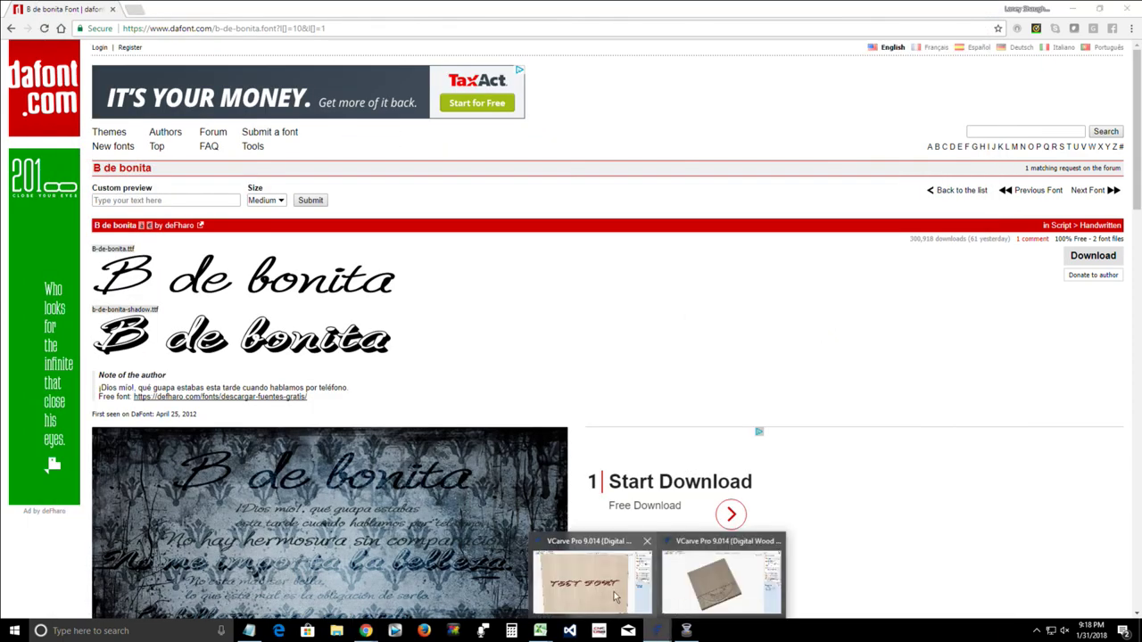
left_click(591, 584)
left_click(12, 20)
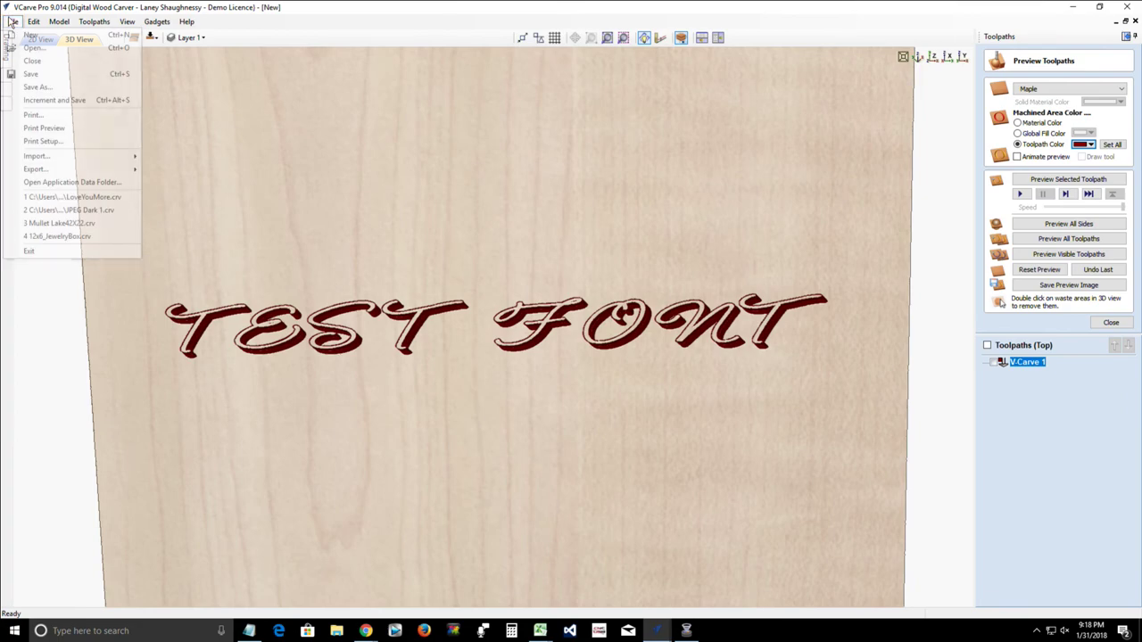
left_click(29, 252)
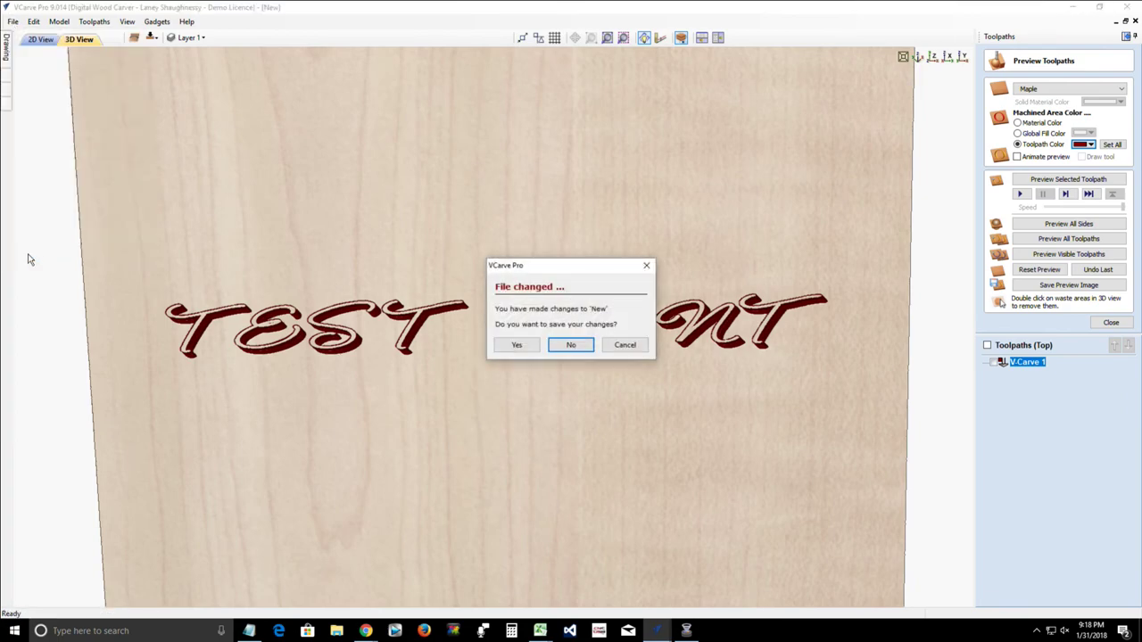
left_click(571, 345)
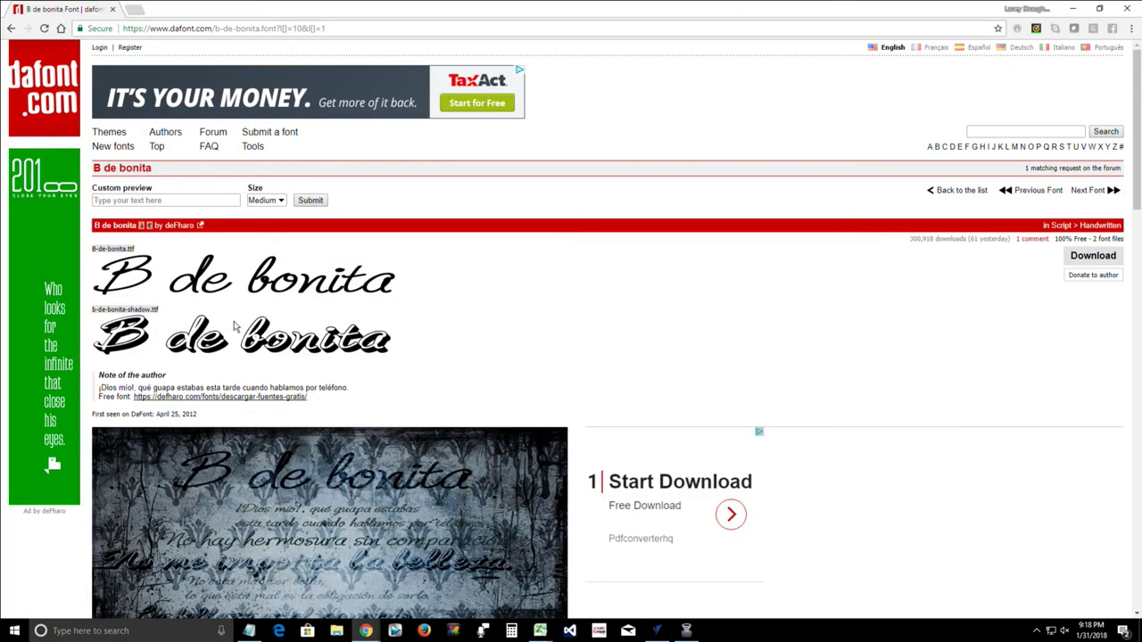
Step: Relaunch VCarve Pro to its startup screen
left_click(655, 631)
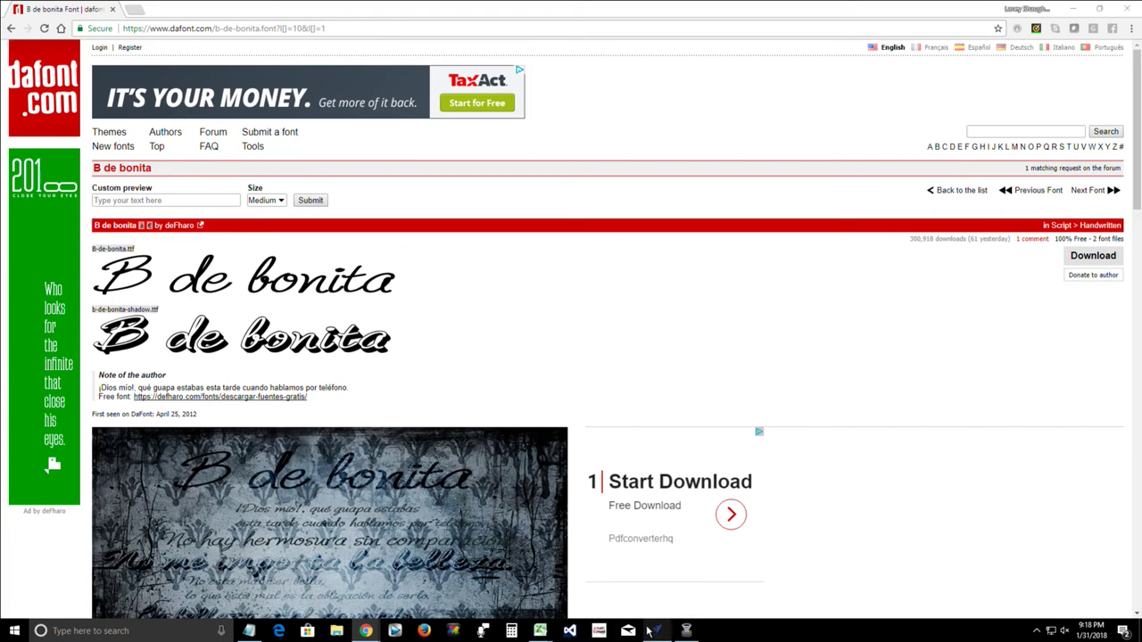
right_click(657, 630)
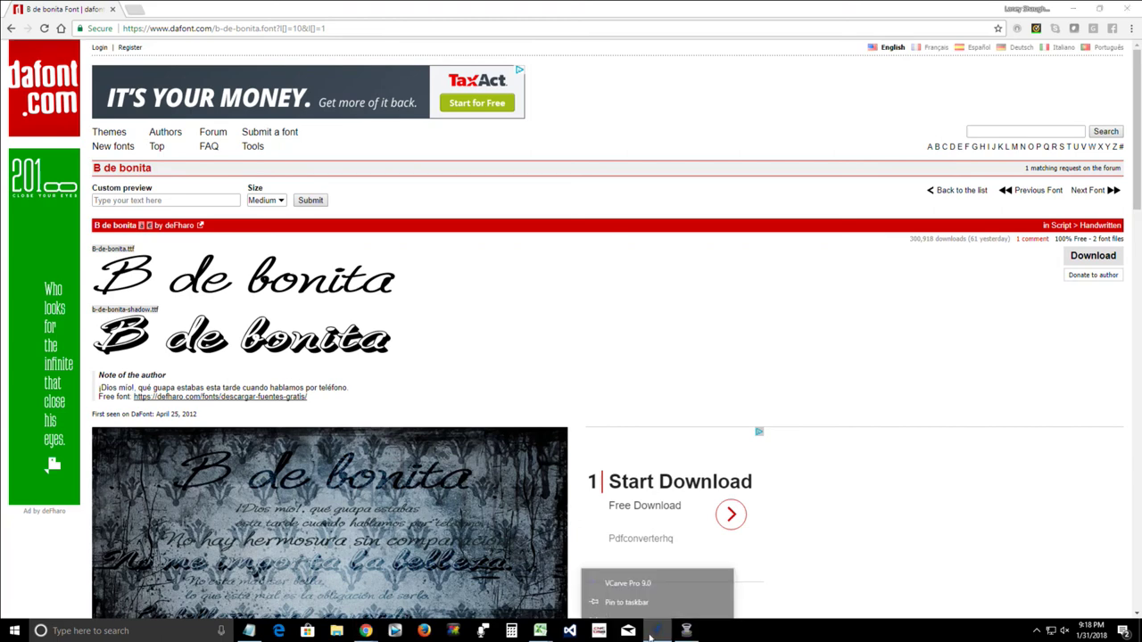
left_click(584, 374)
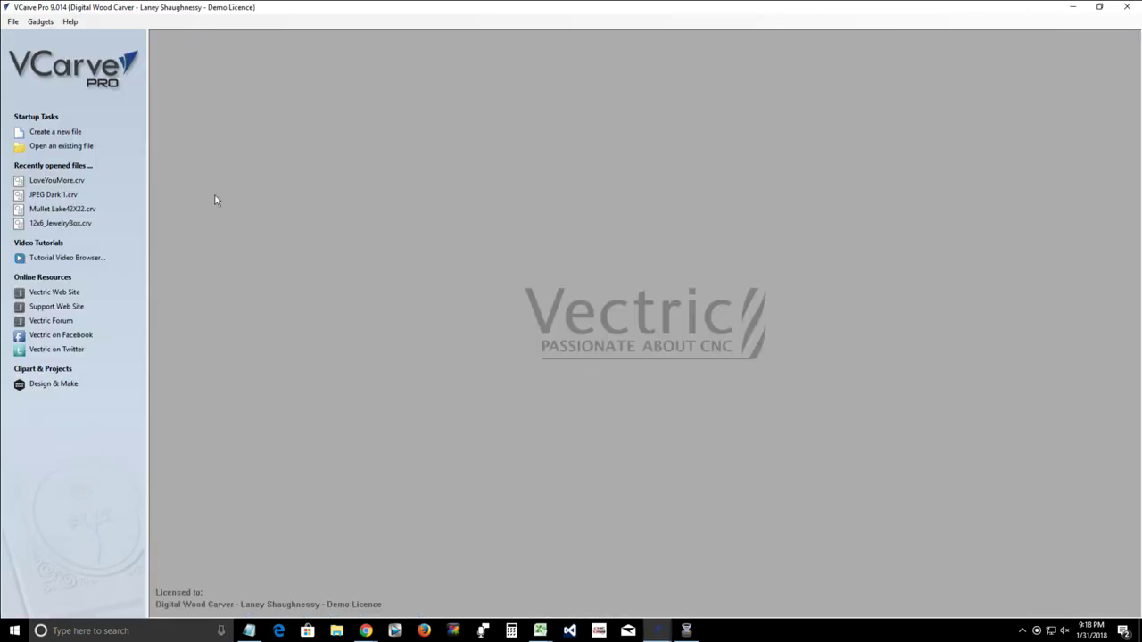
Step: Create a new job and add a script text line at 1.0 inch height
left_click(47, 133)
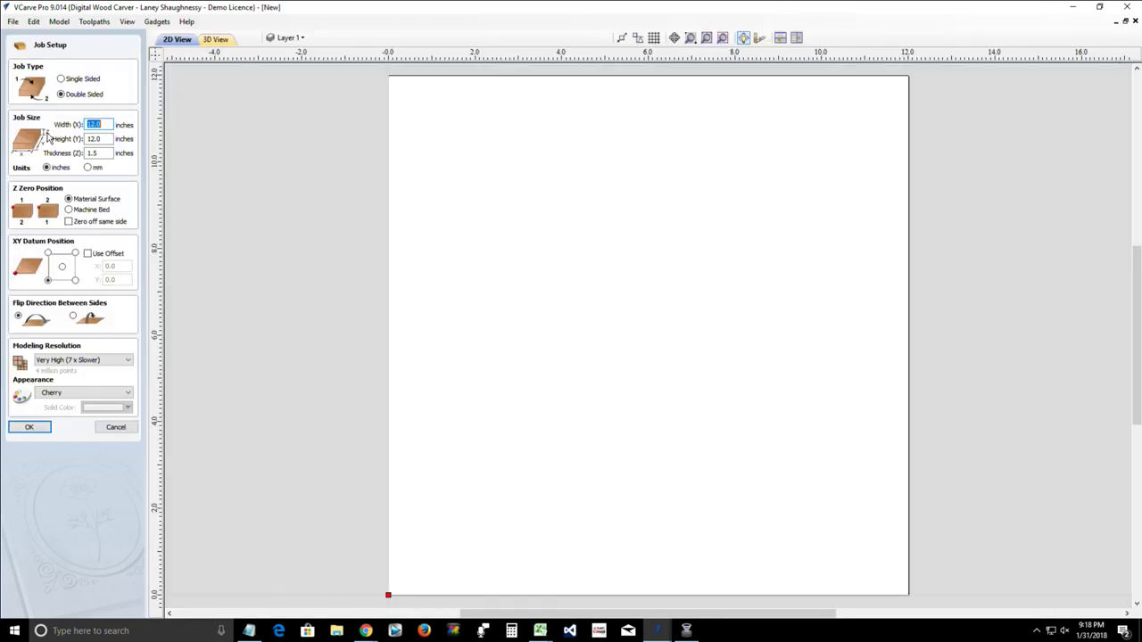
left_click(29, 427)
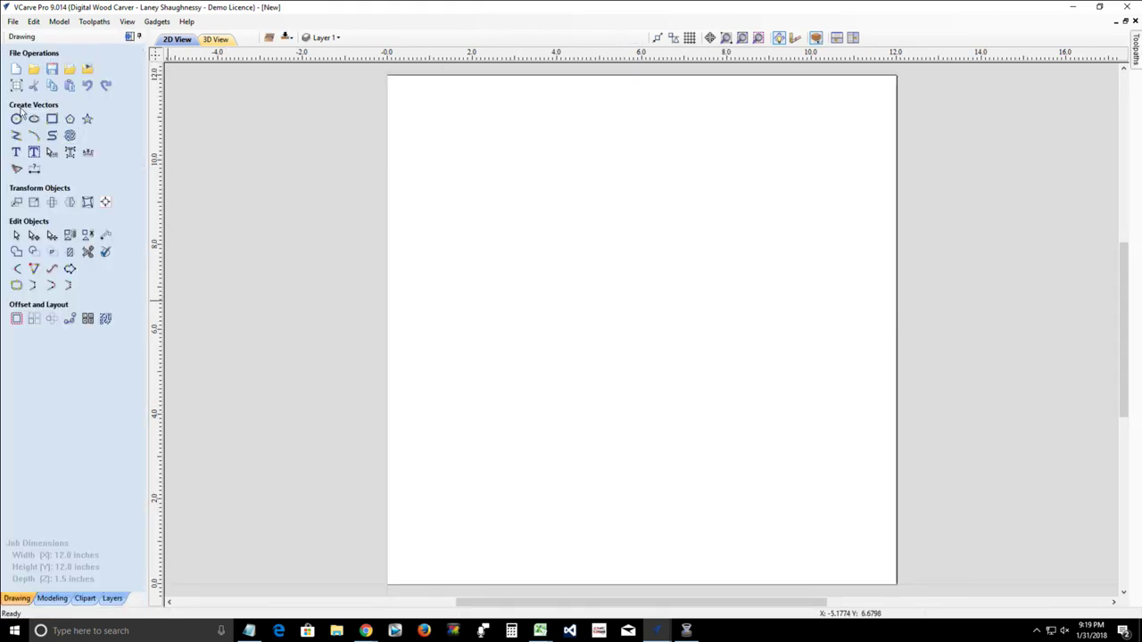
left_click(16, 153)
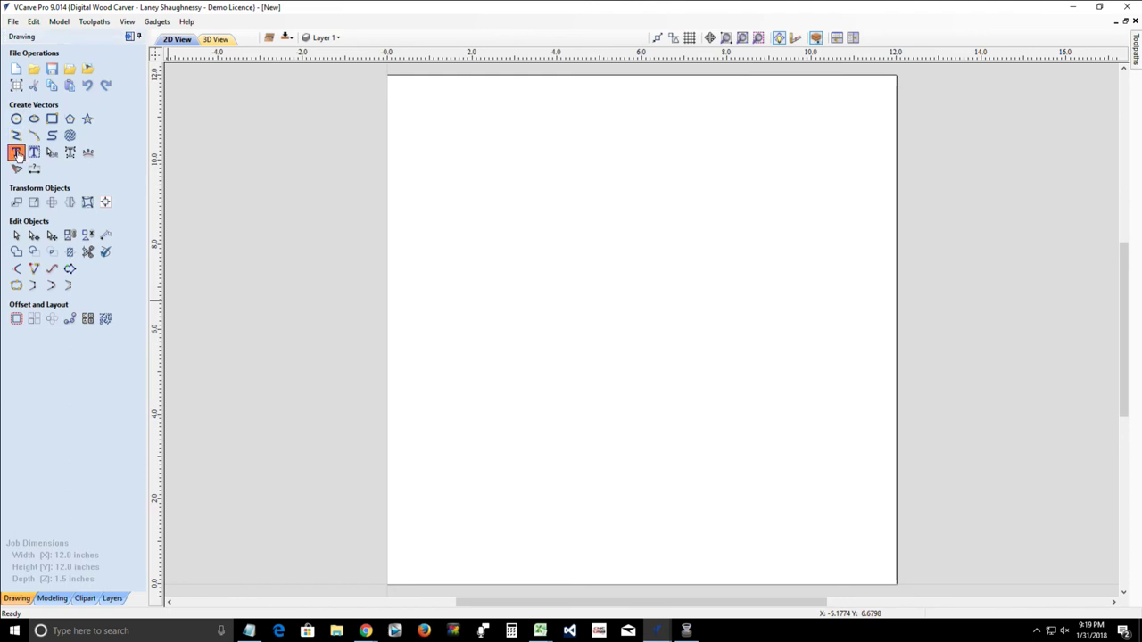
left_click(16, 152)
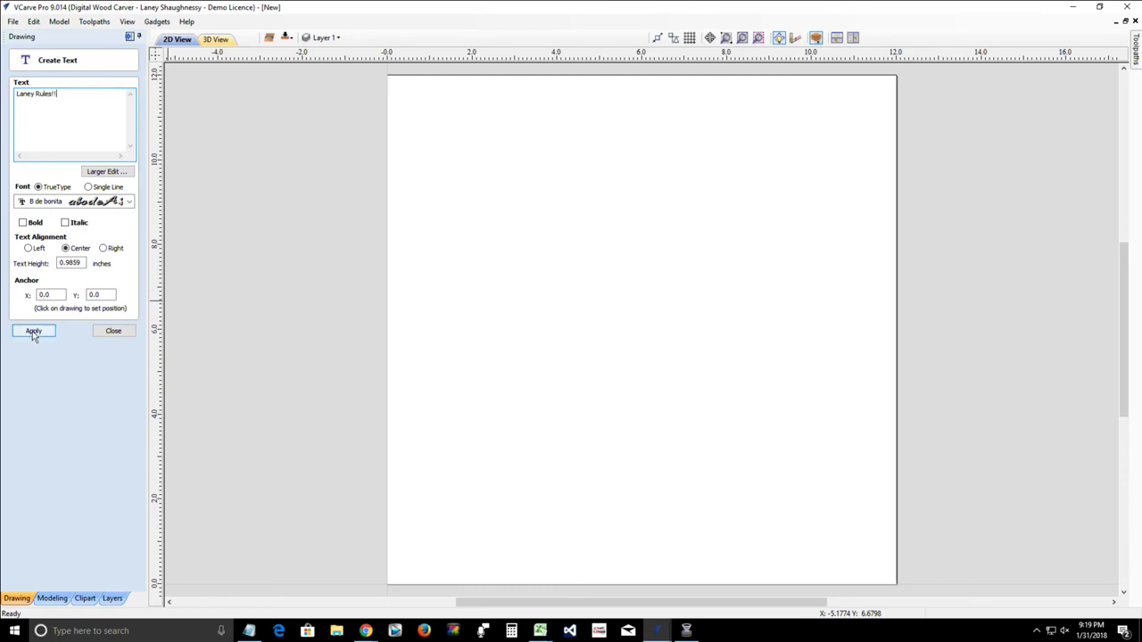
left_click_drag(83, 262, 33, 258)
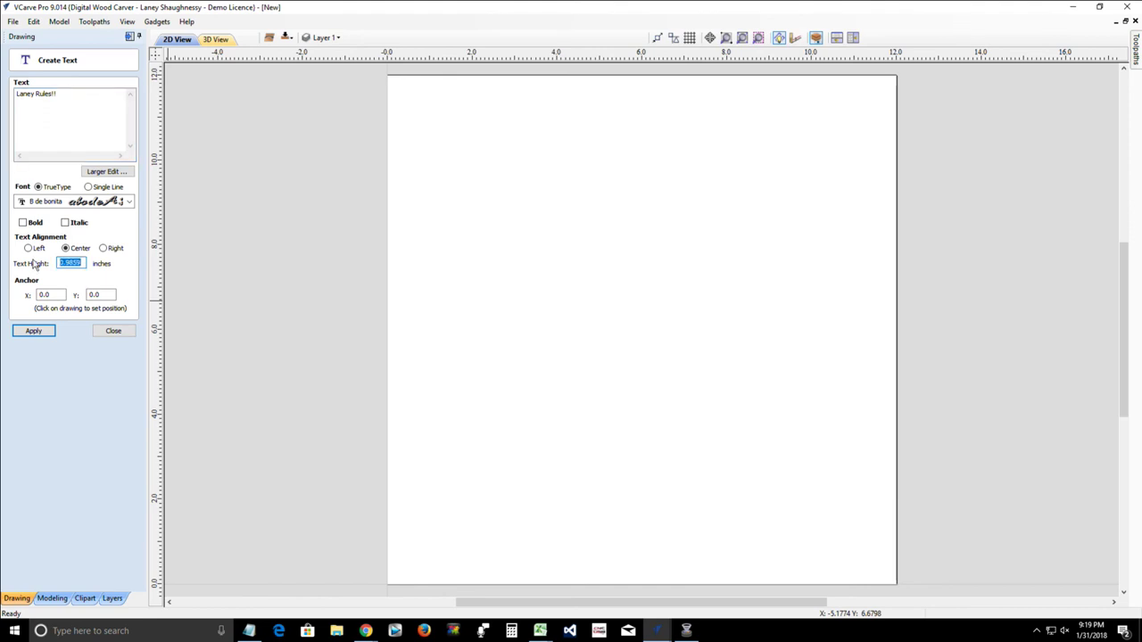
type("1.0")
left_click(33, 331)
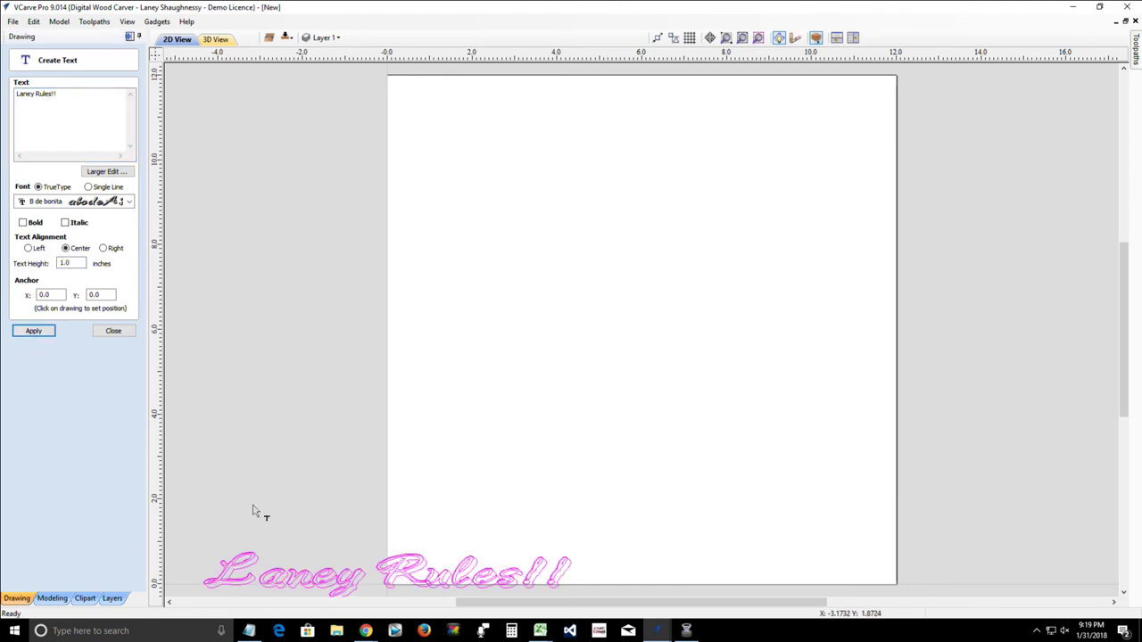
Step: Move the text to the sheet centre, enlarge it slightly, and close the text form
left_click(343, 575)
left_click_drag(341, 575, 588, 284)
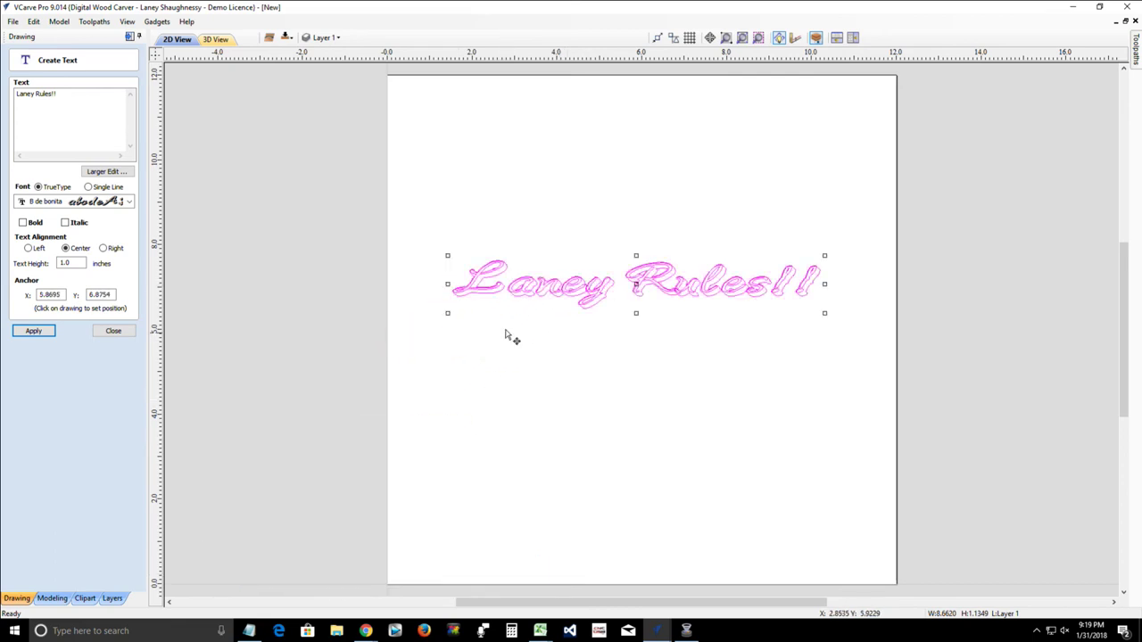
mouse_move(447, 256)
left_mouse_down()
mouse_move(440, 245)
mouse_move(458, 258)
left_mouse_up()
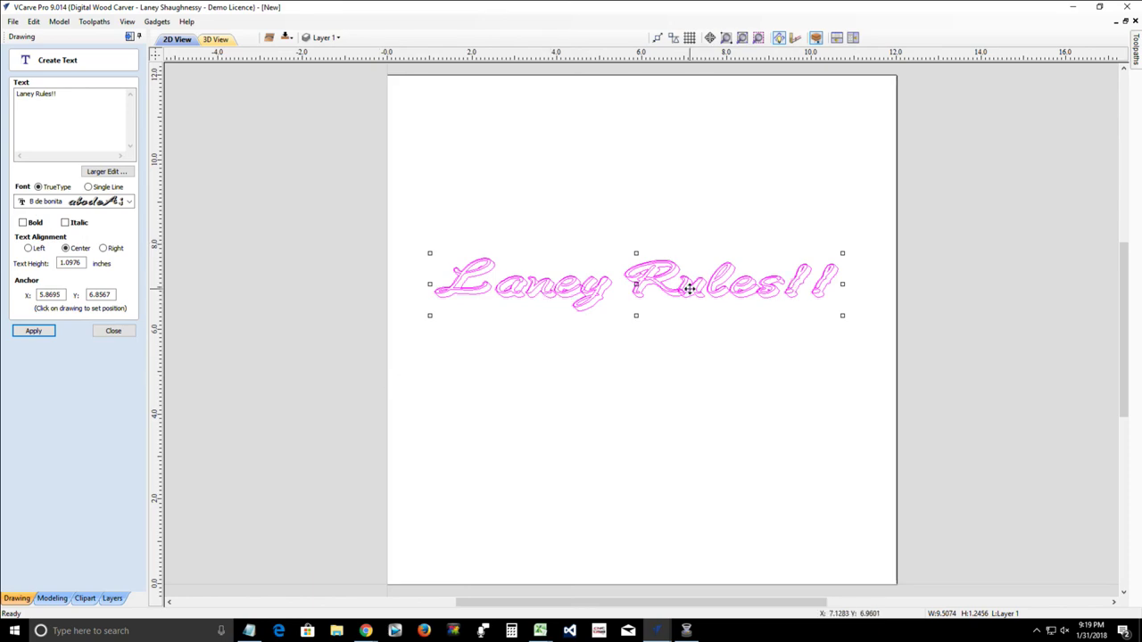
scroll(688, 290, "up", 6)
scroll(687, 295, "down", 6)
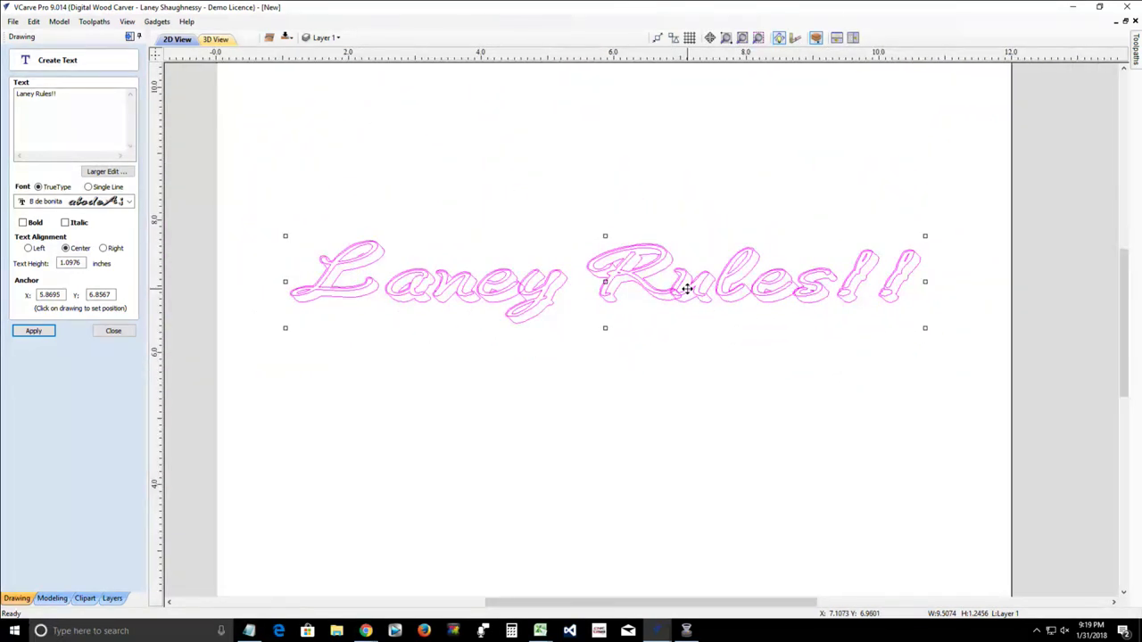
left_click(113, 335)
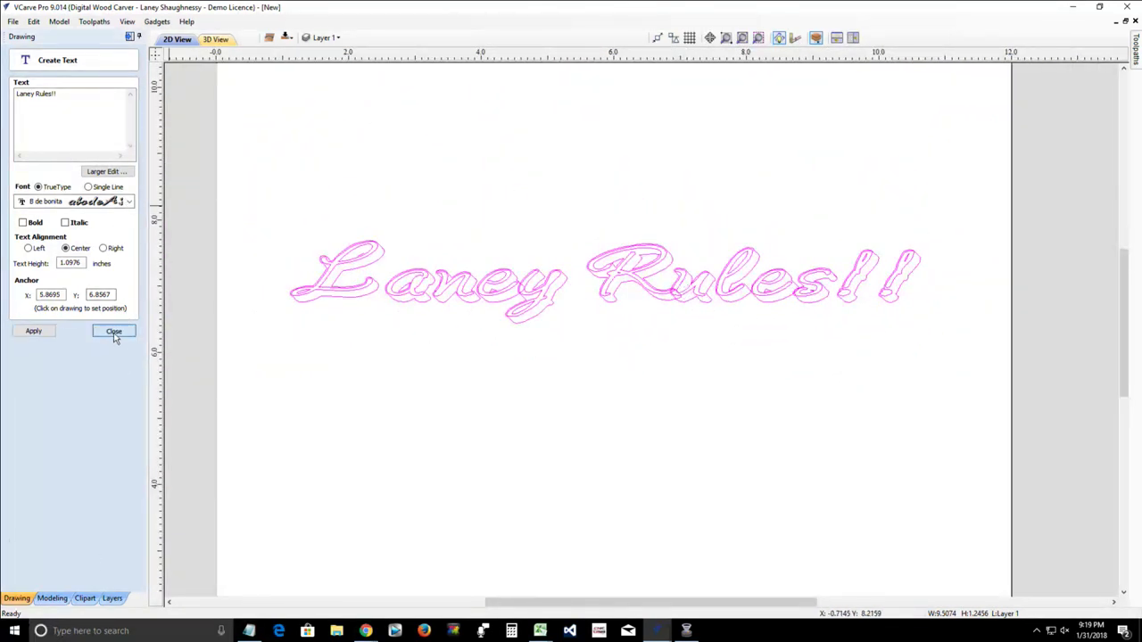
Step: Convert the script text into individual letter curves
left_click(128, 37)
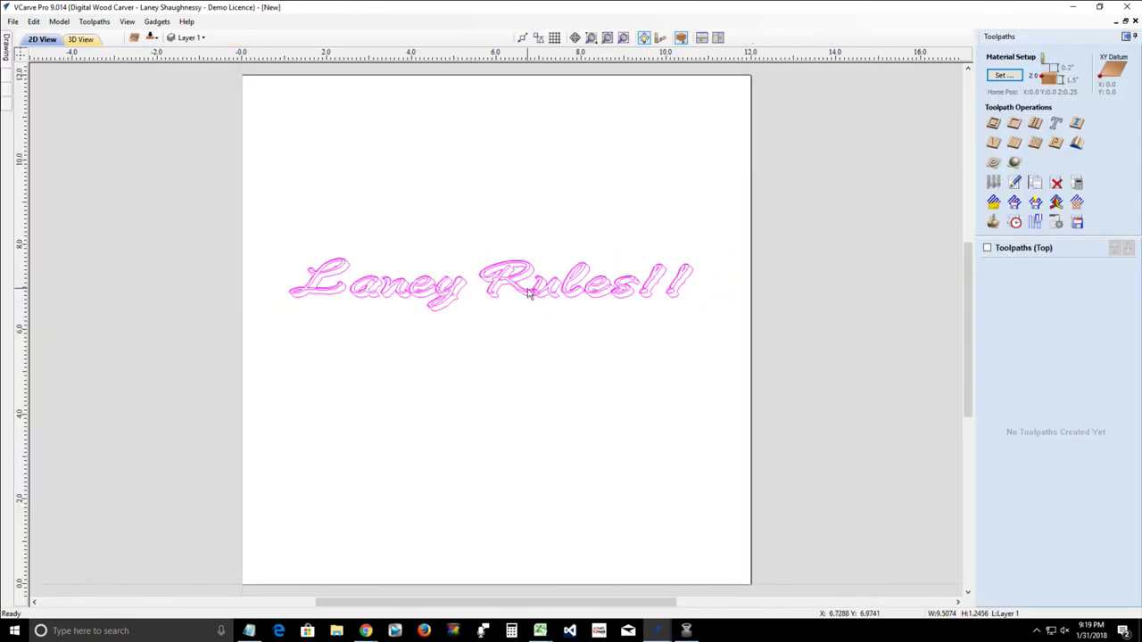
scroll(531, 297, "up", 3)
scroll(531, 297, "up", 3)
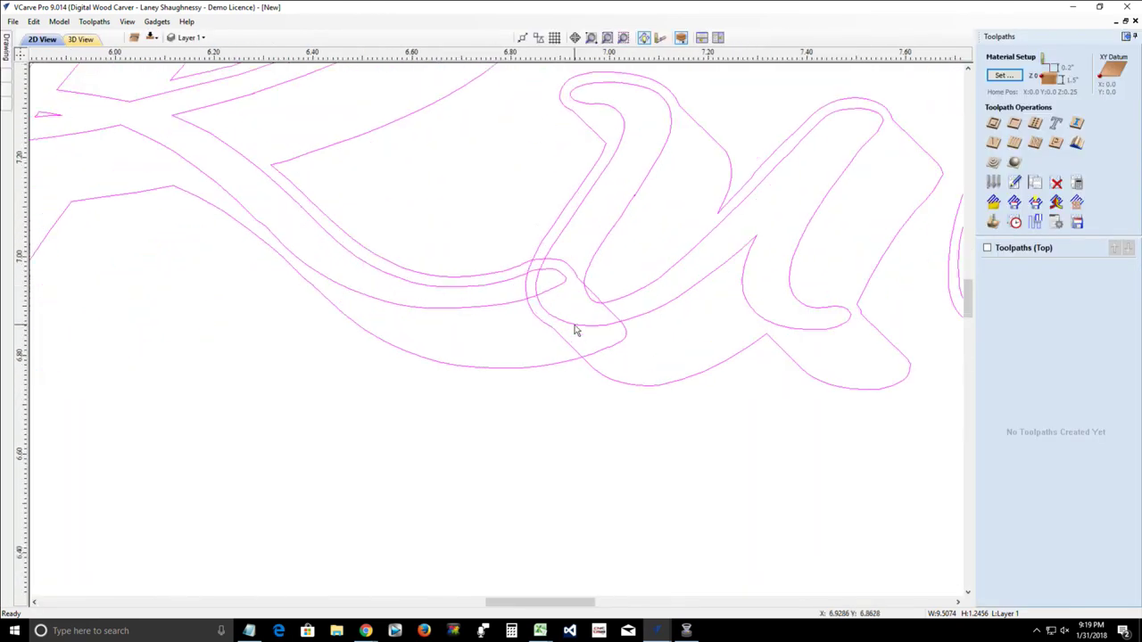
scroll(573, 327, "down", 2)
scroll(574, 327, "down", 3)
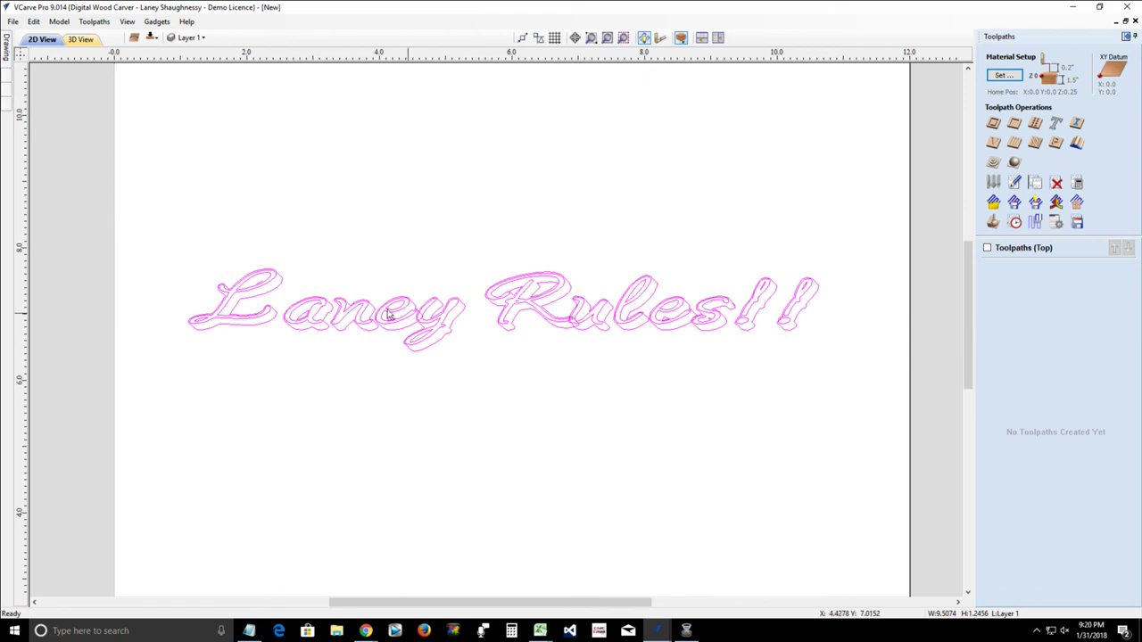
mouse_move(9, 51)
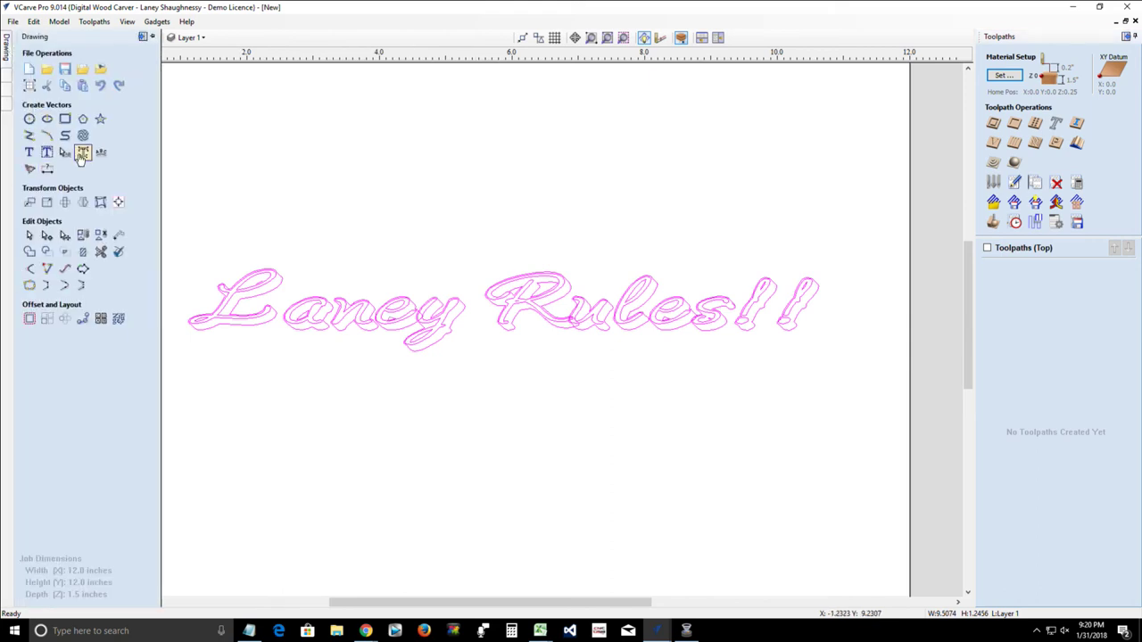
left_click(82, 154)
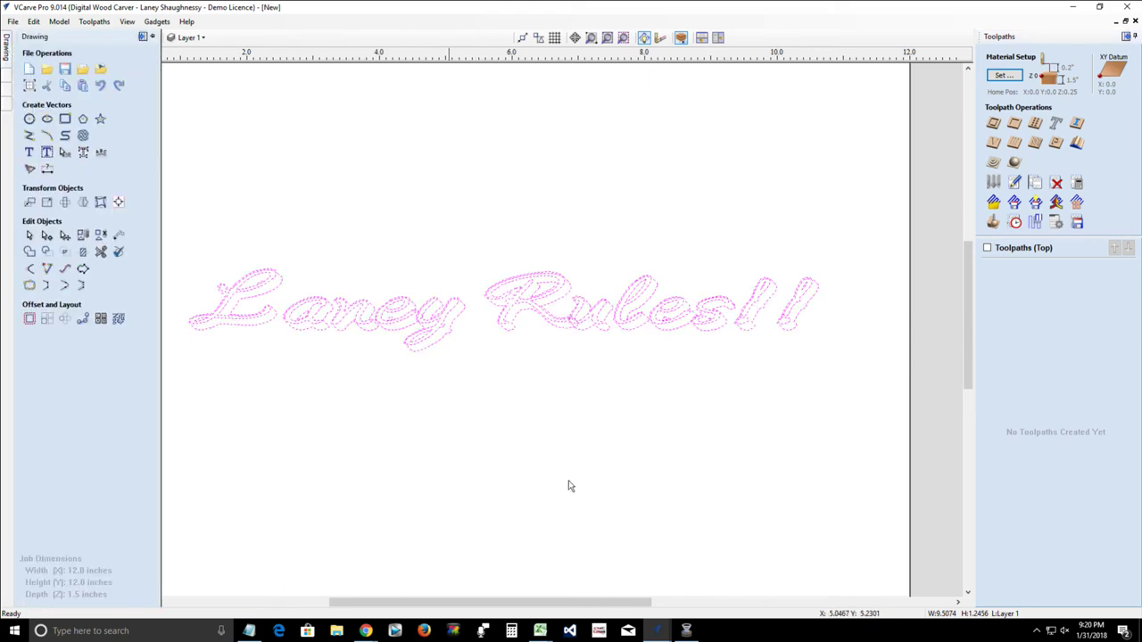
Step: Select the R letter's outer and inner curves
scroll(584, 329, "up", 5)
scroll(535, 356, "up", 3)
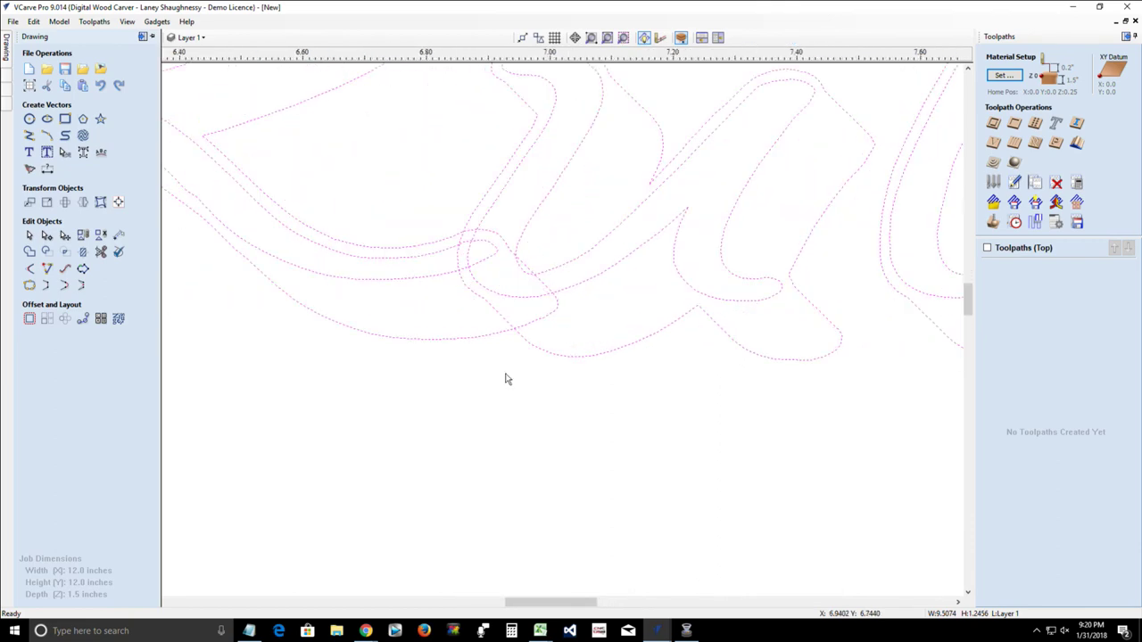
left_click(453, 339)
left_click(453, 340)
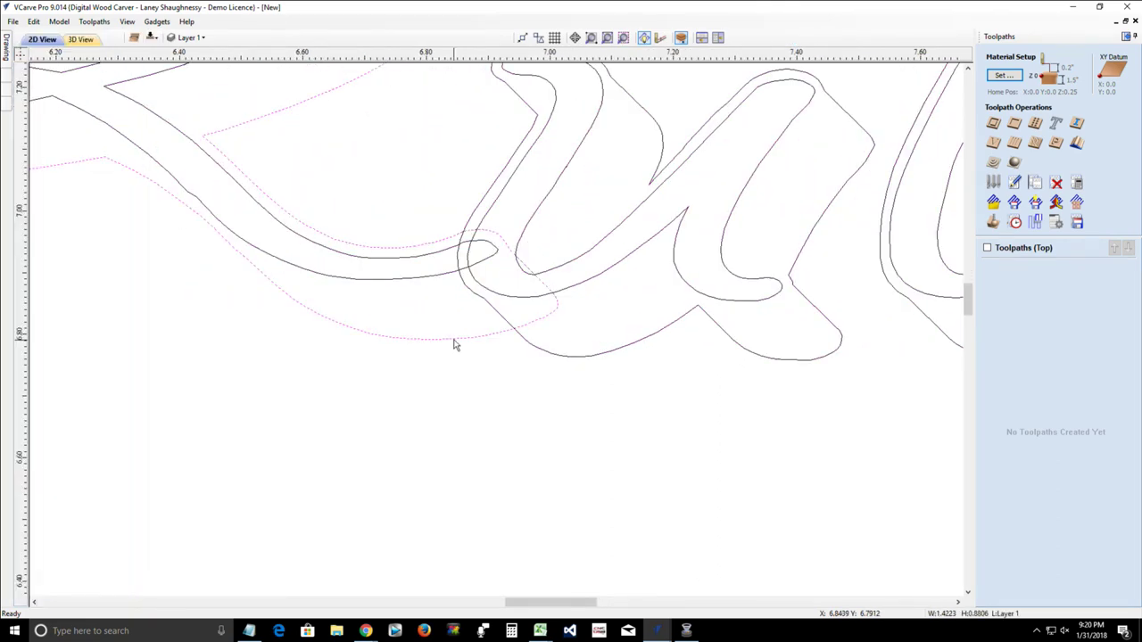
left_click(443, 279, "shift")
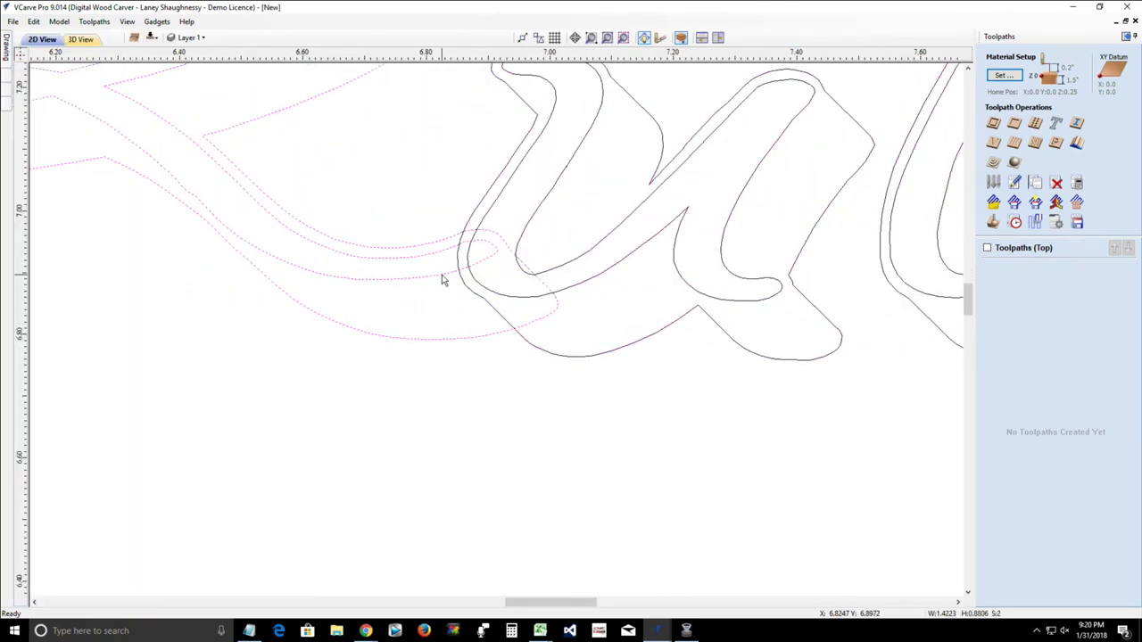
scroll(441, 290, "down", 2)
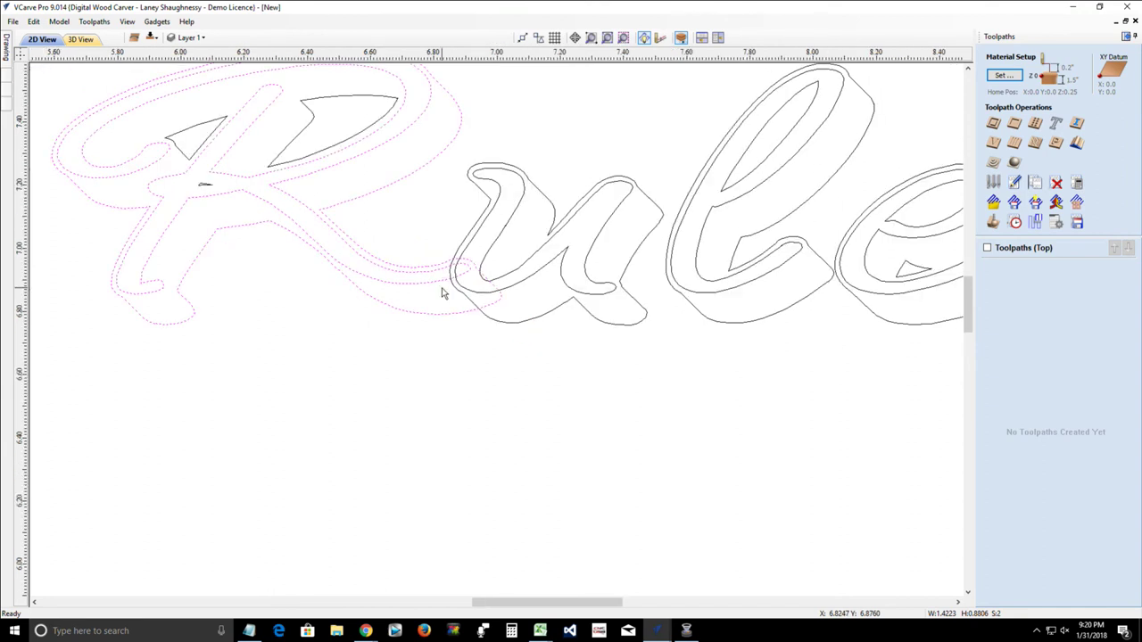
scroll(441, 293, "down", 1)
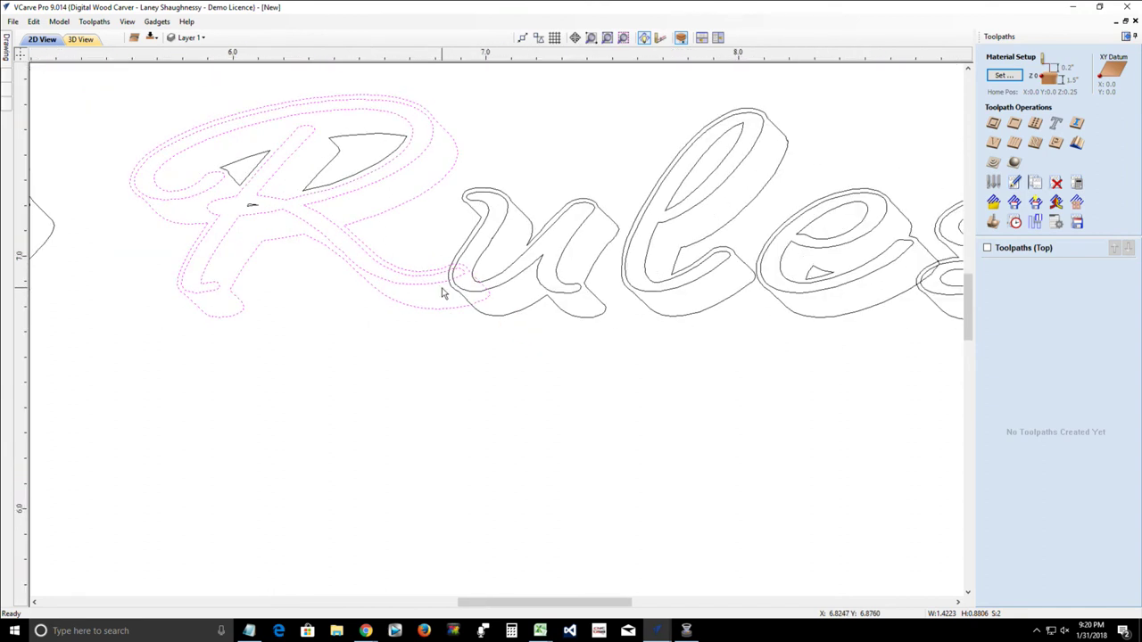
Step: Select the u and R outlines together and weld them into one shape
left_click(66, 96)
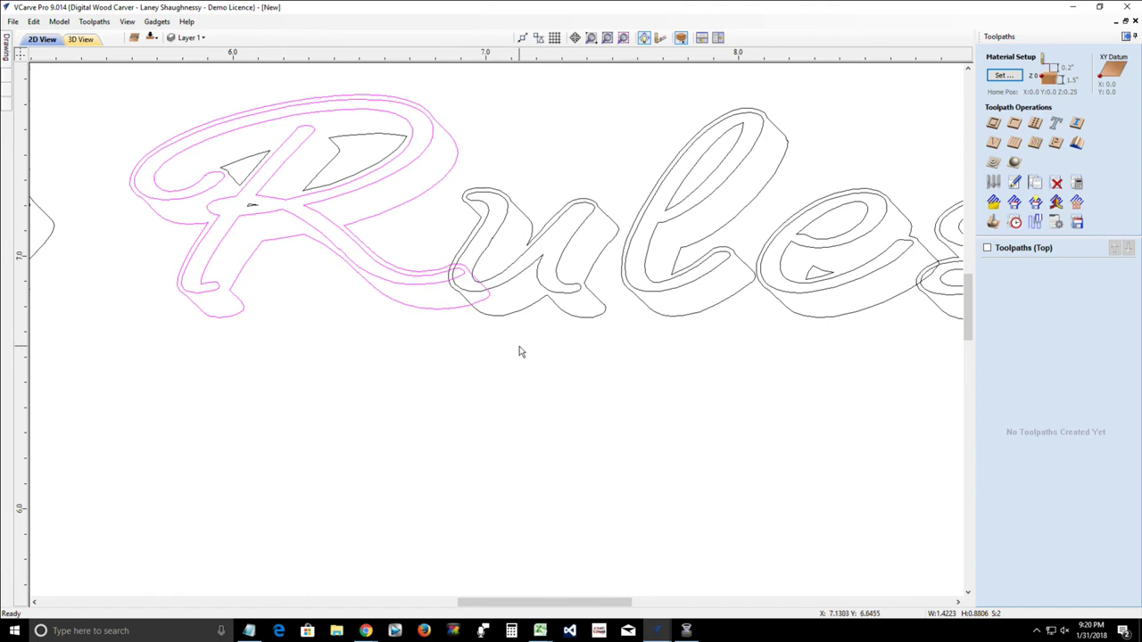
left_click(501, 288)
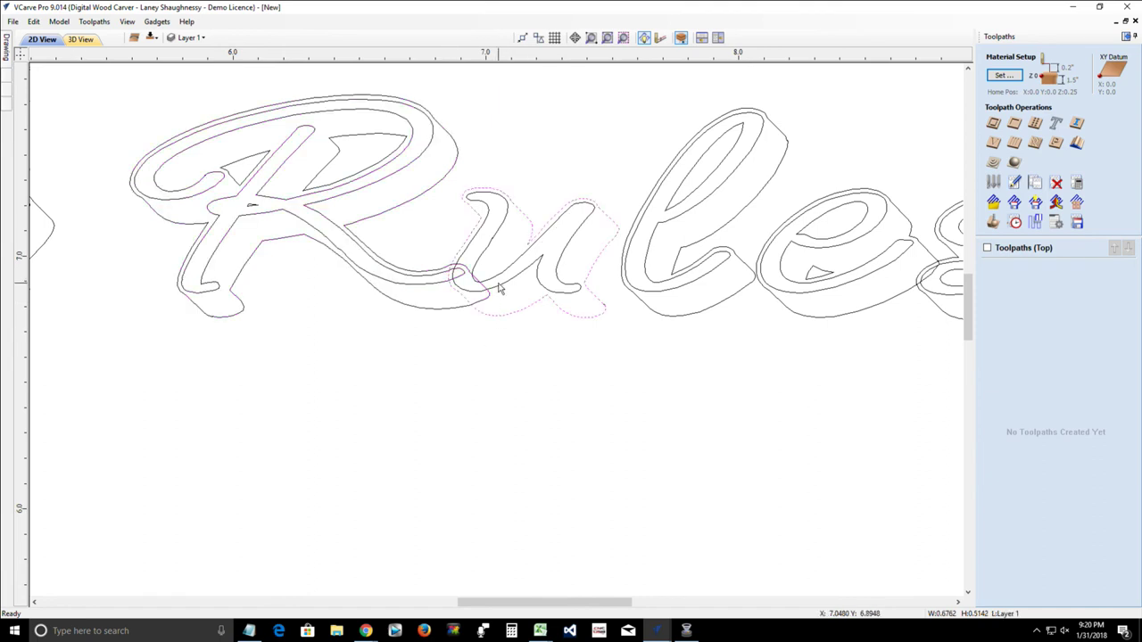
left_click(499, 290)
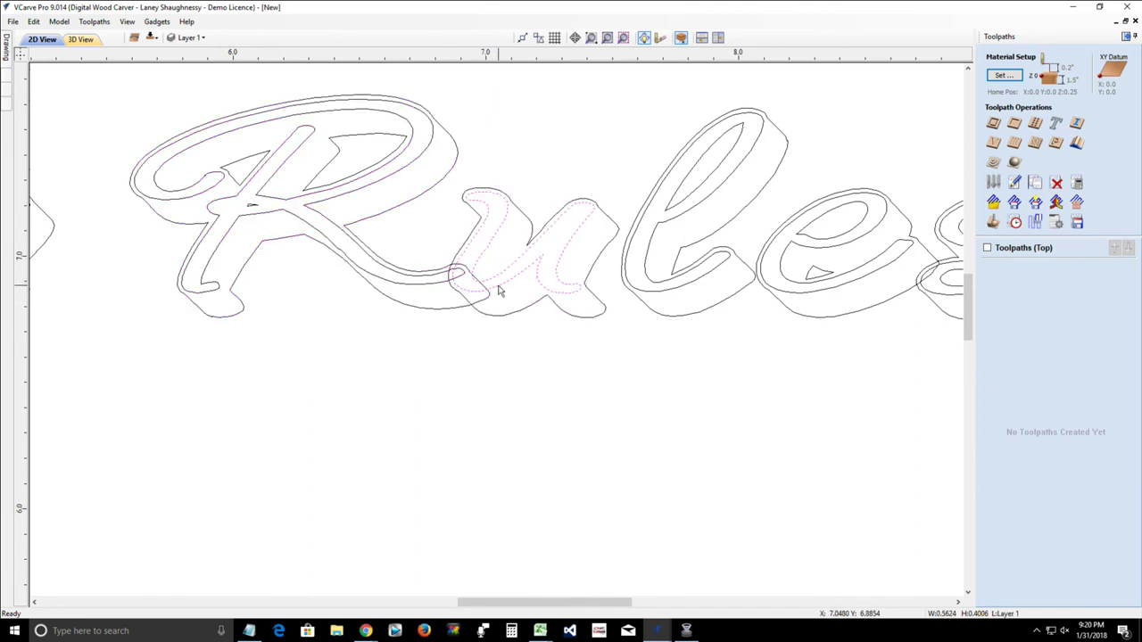
left_click(505, 318, "shift")
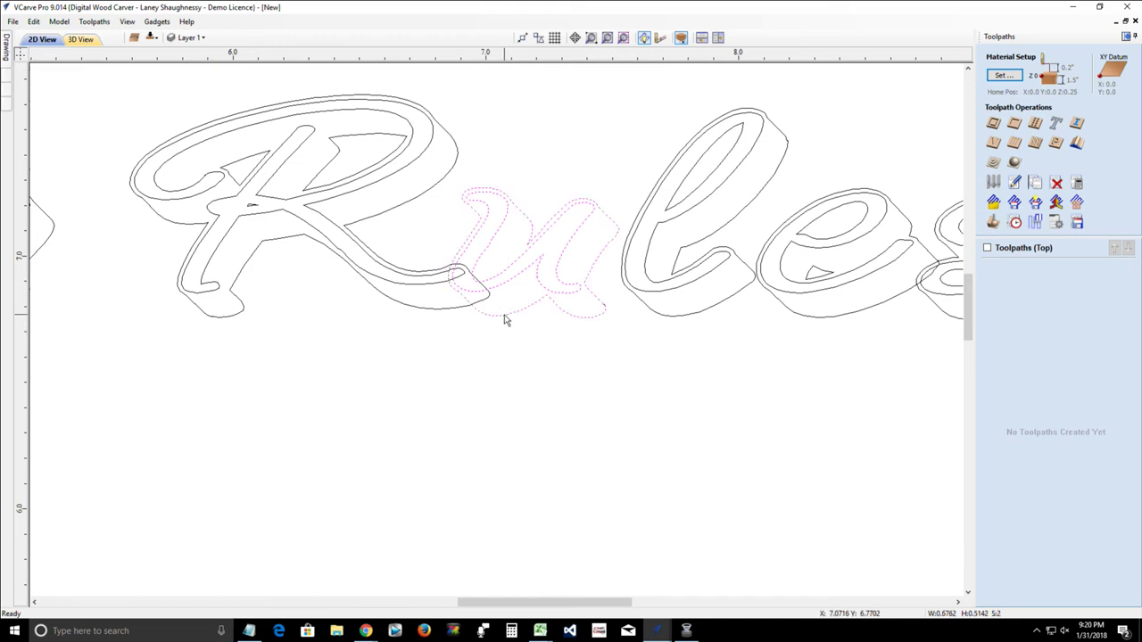
left_click(448, 309, "shift")
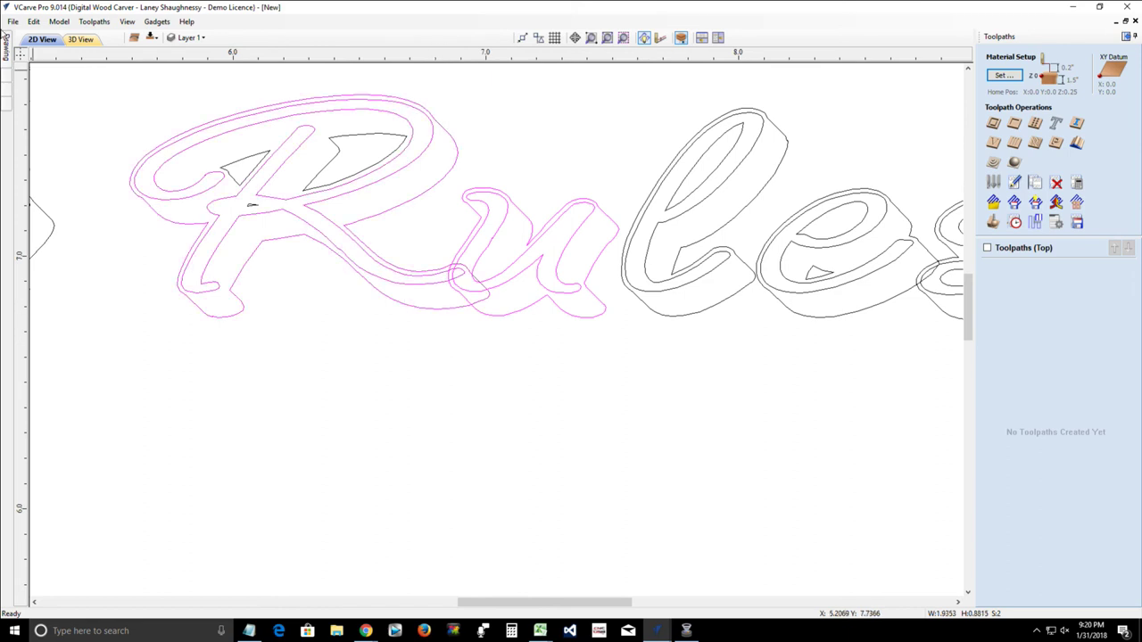
mouse_move(12, 52)
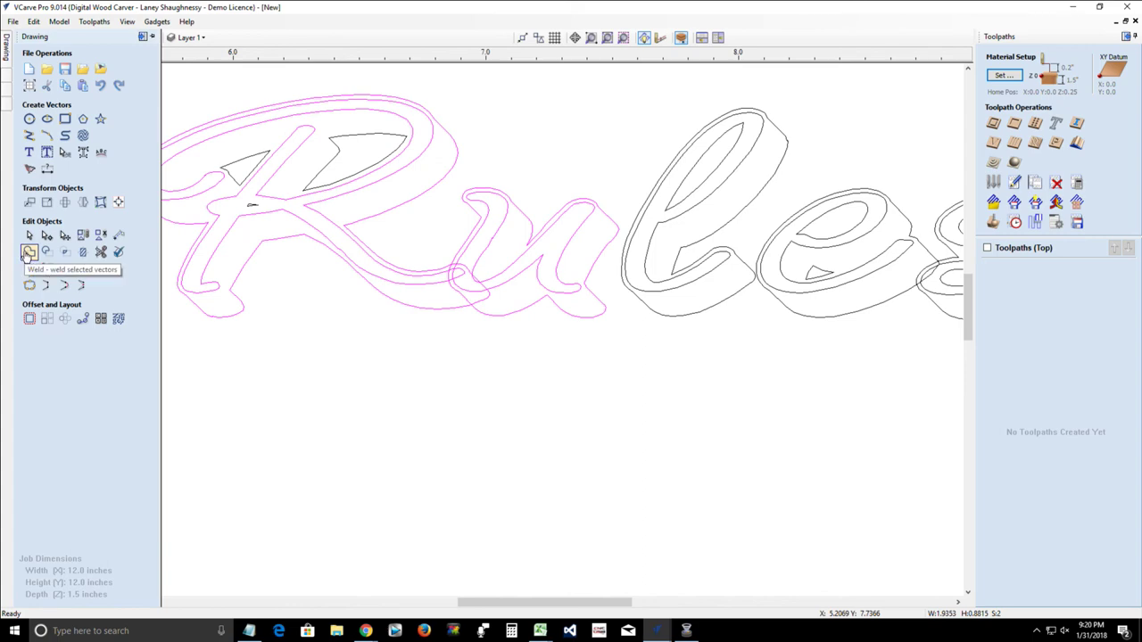
left_click(29, 254)
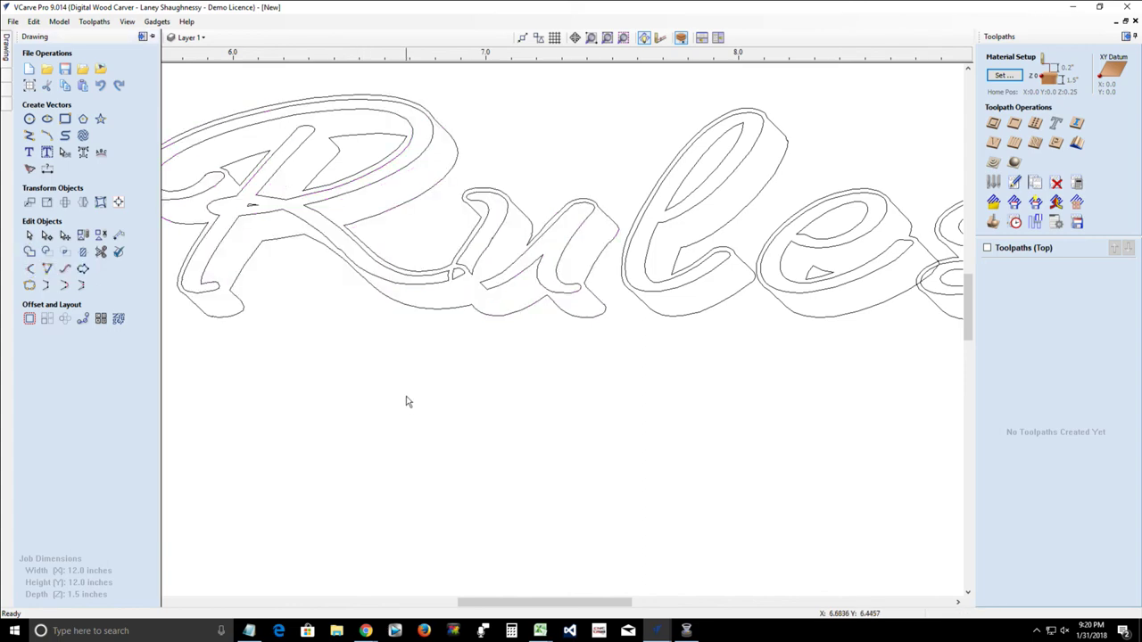
Step: Zoom in and select the e letter's outlines
scroll(407, 357, "down", 5)
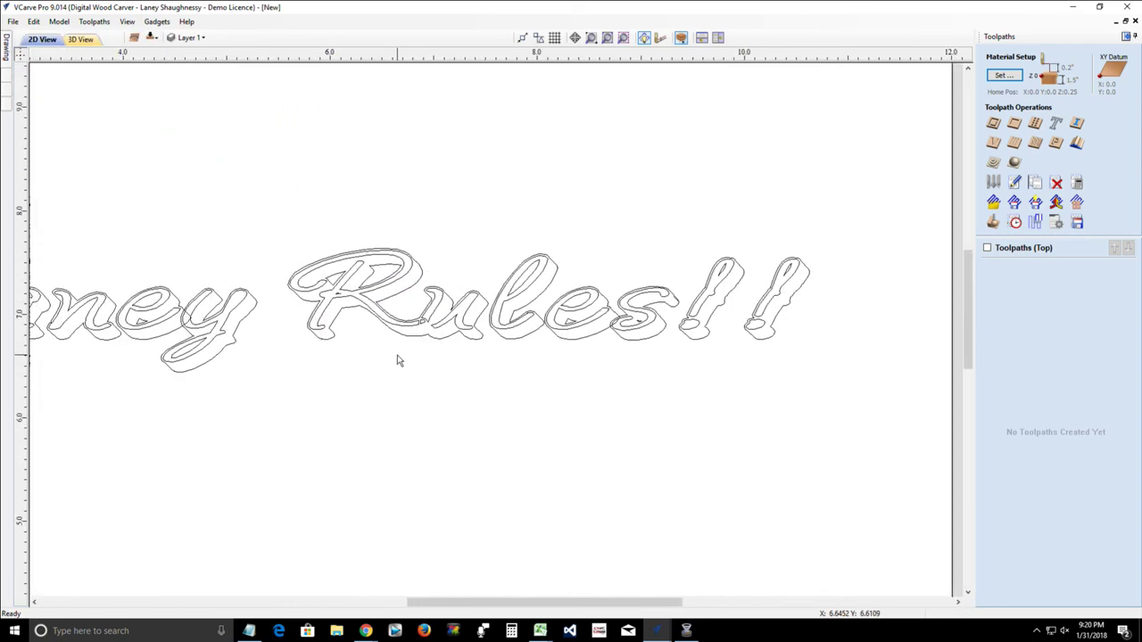
scroll(399, 361, "down", 2)
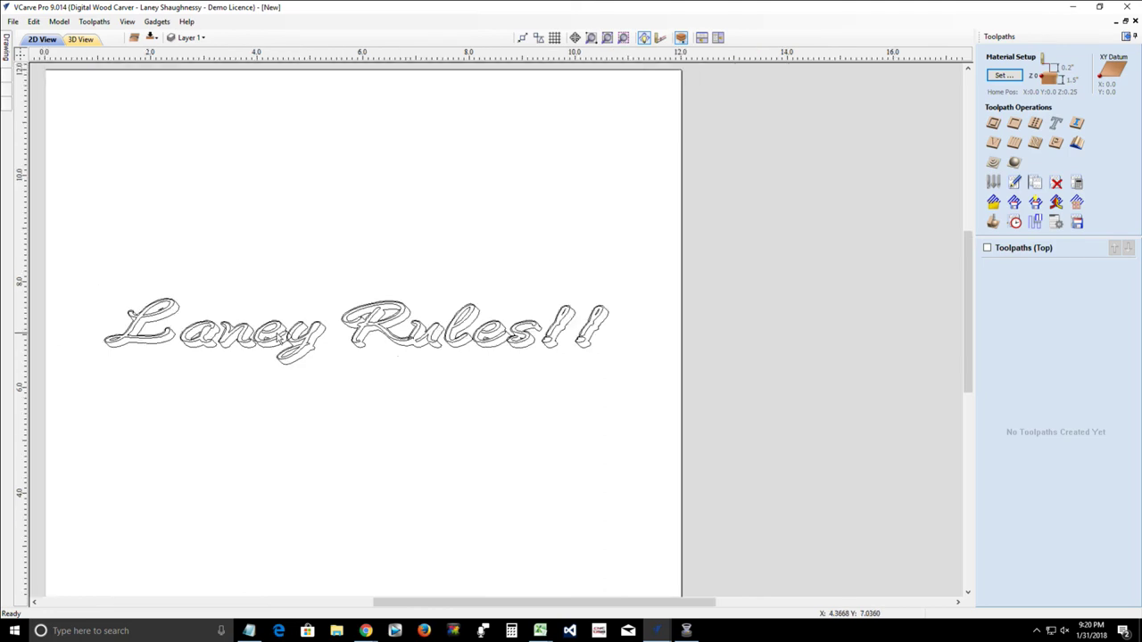
scroll(305, 334, "up", 5)
scroll(306, 335, "up", 4)
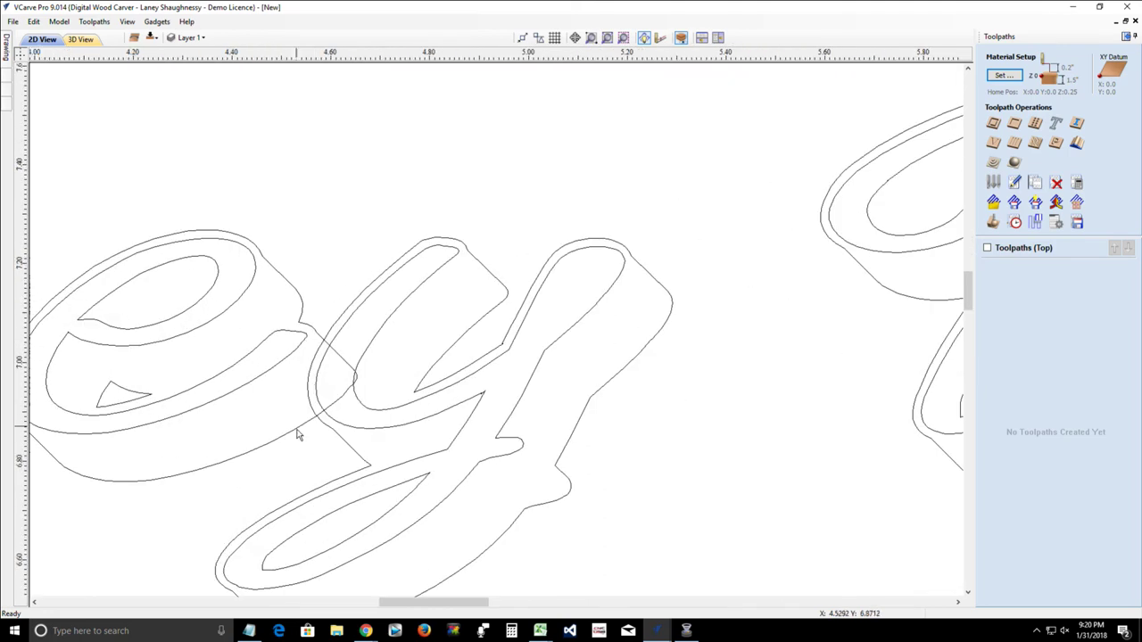
left_click(253, 384)
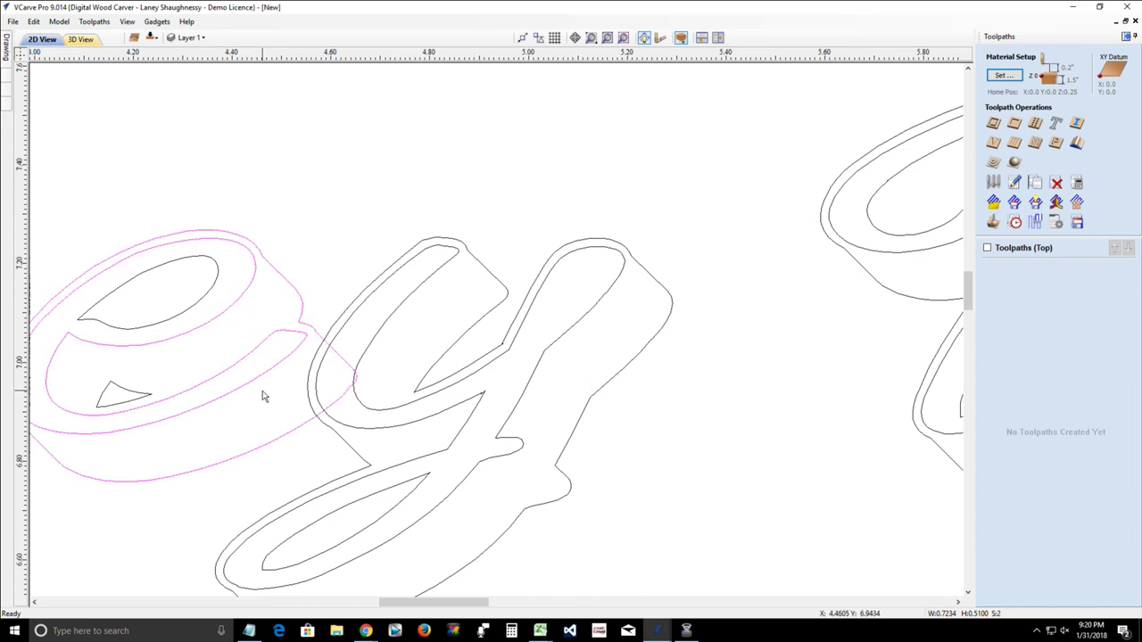
left_click(263, 396)
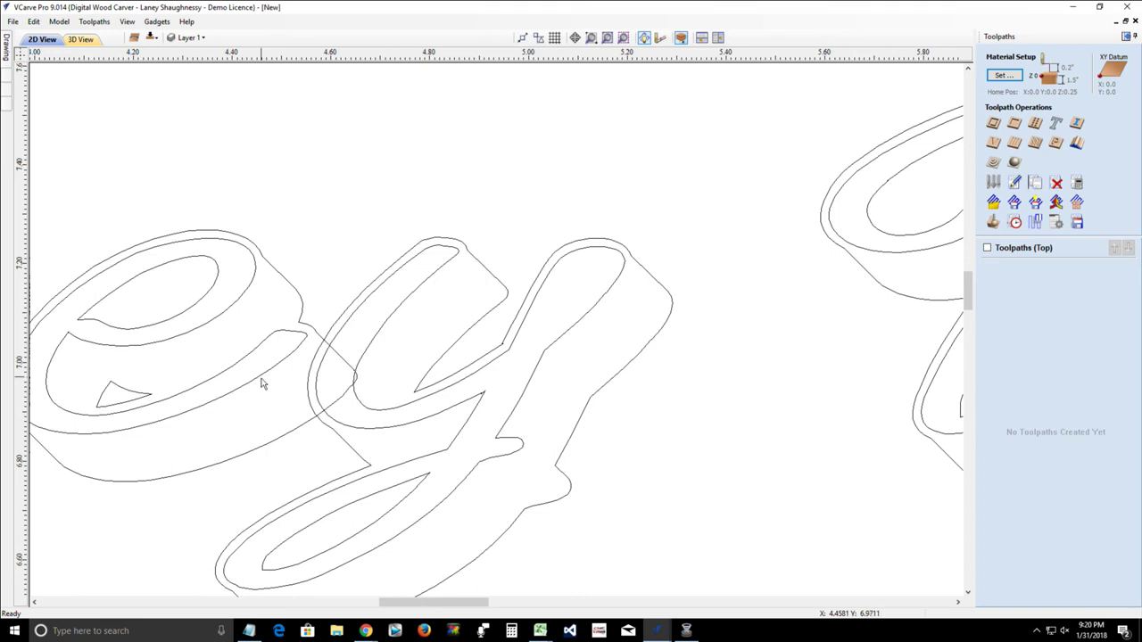
left_click(281, 440)
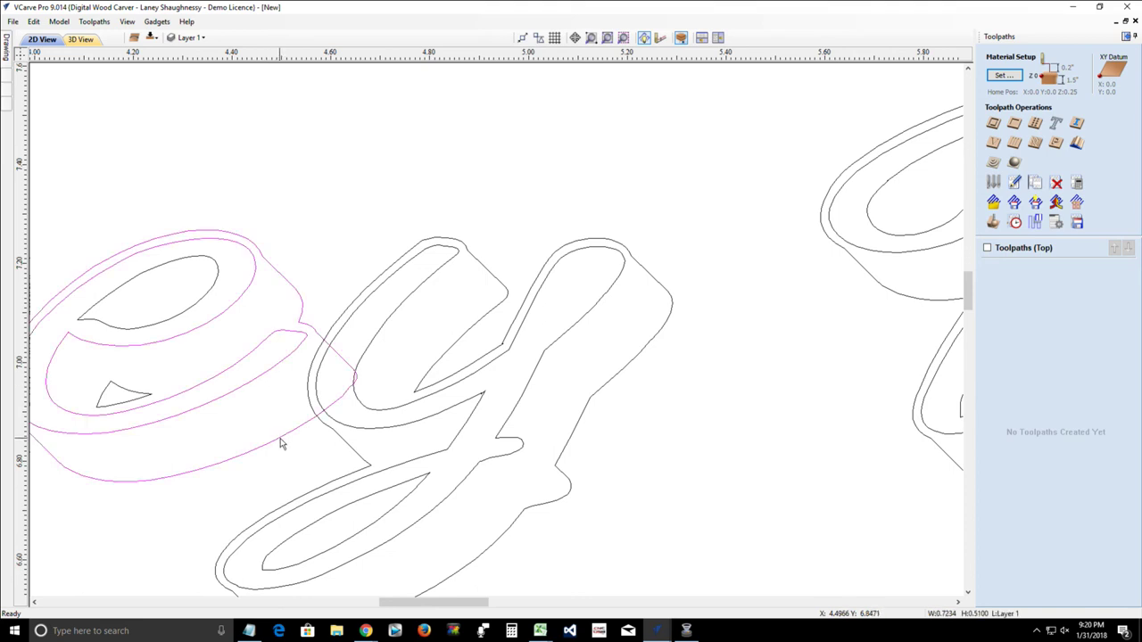
Step: Select the e and y outlines together, weld them into one shape, and zoom out
left_click(337, 432, "shift")
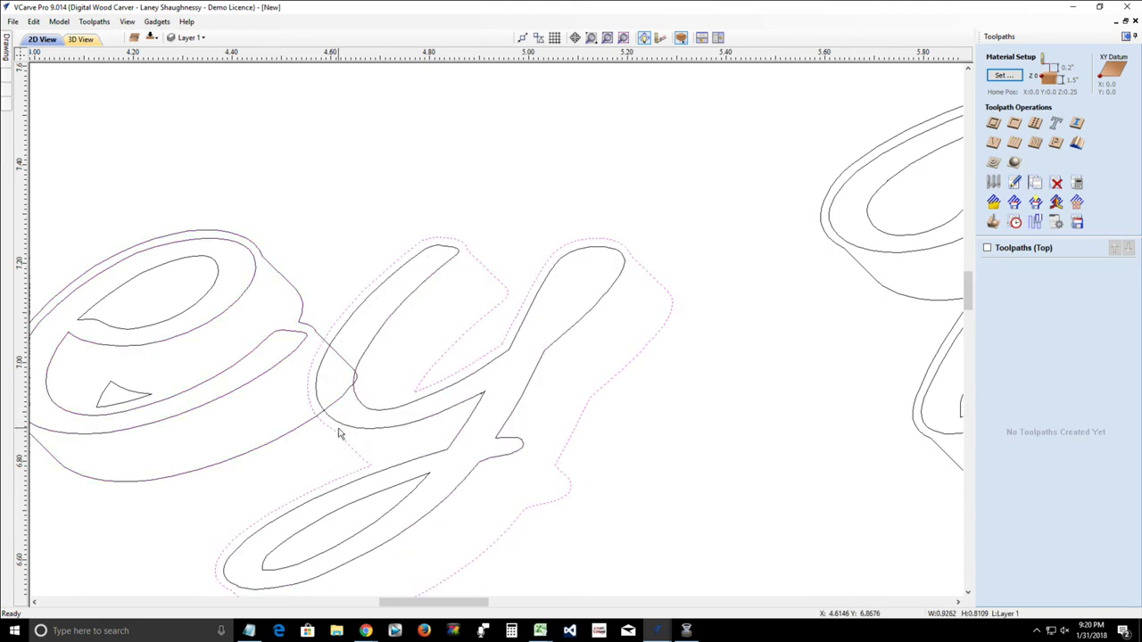
left_click(346, 430)
left_click(355, 432)
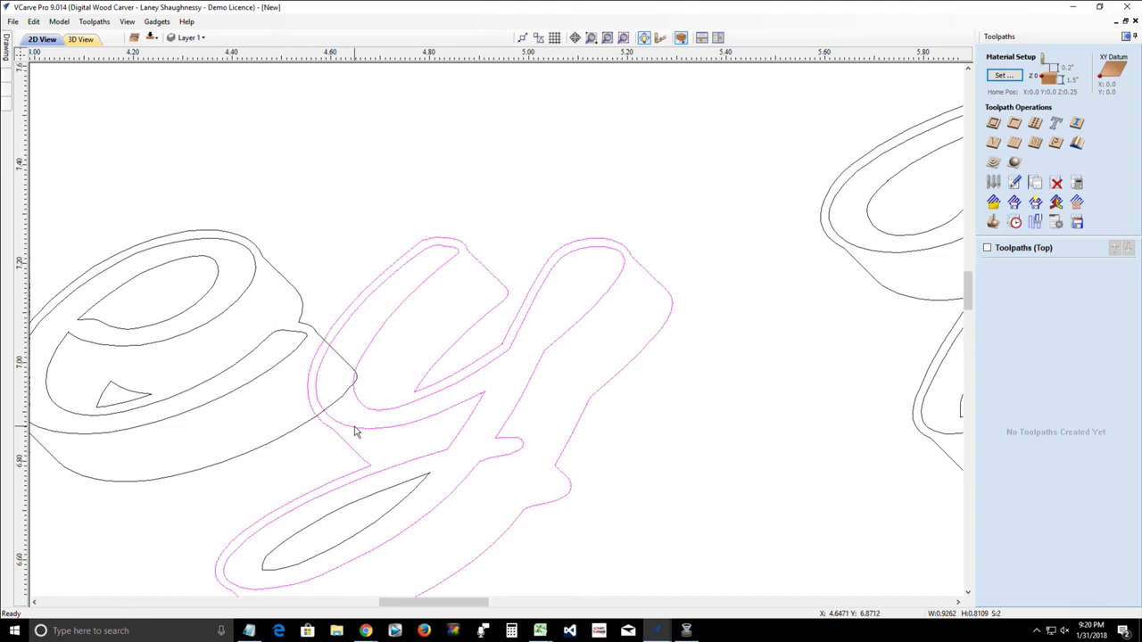
left_click(301, 430, "shift")
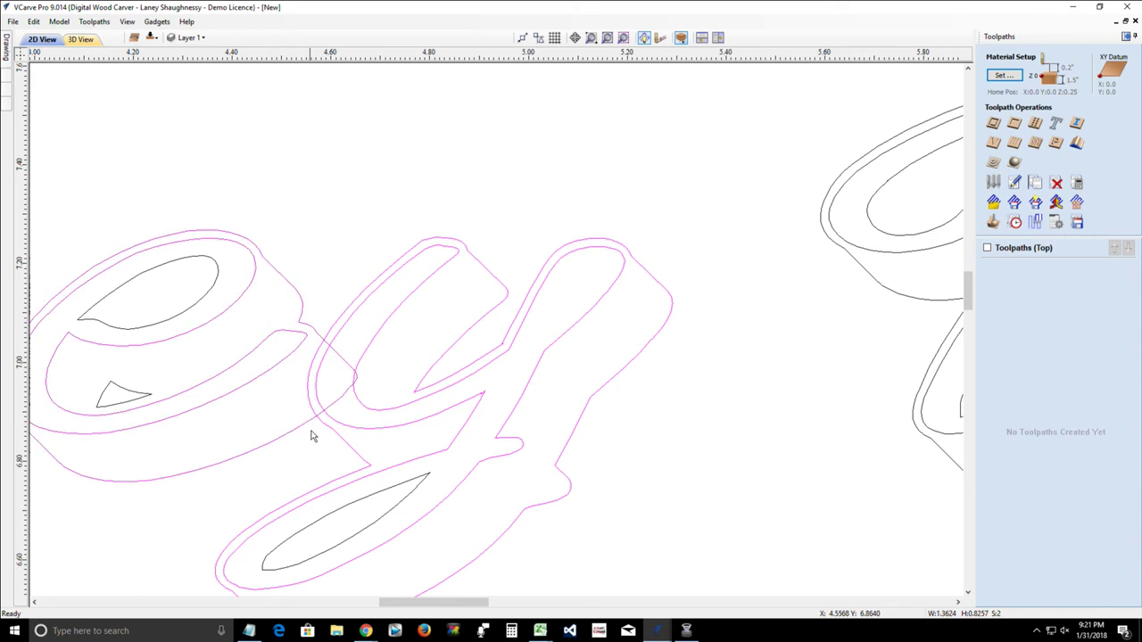
mouse_move(7, 51)
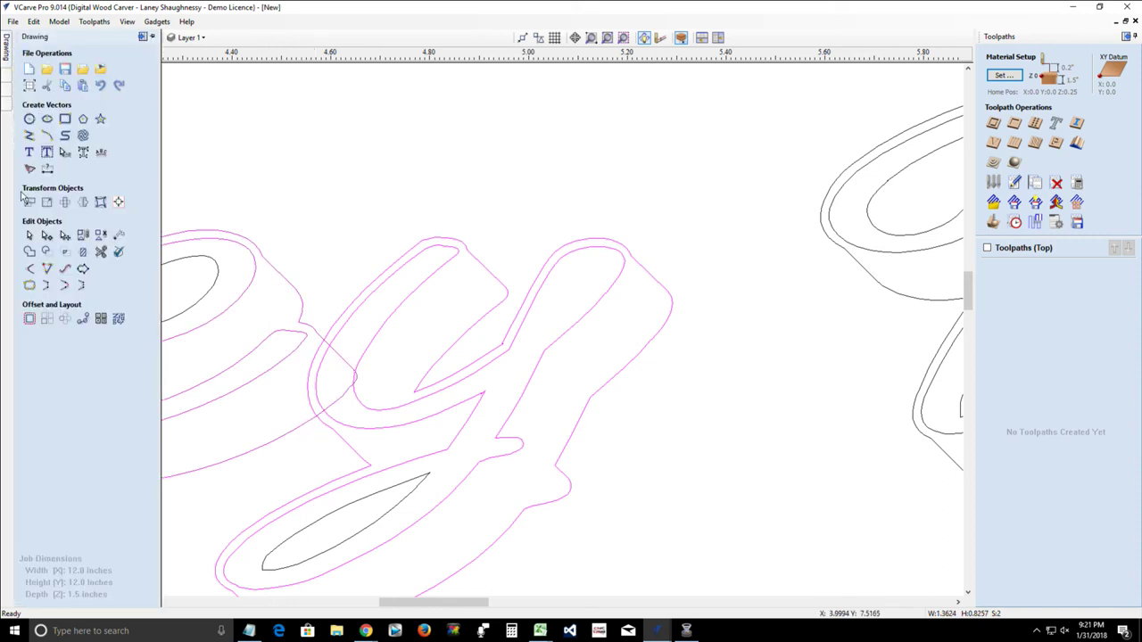
left_click(27, 254)
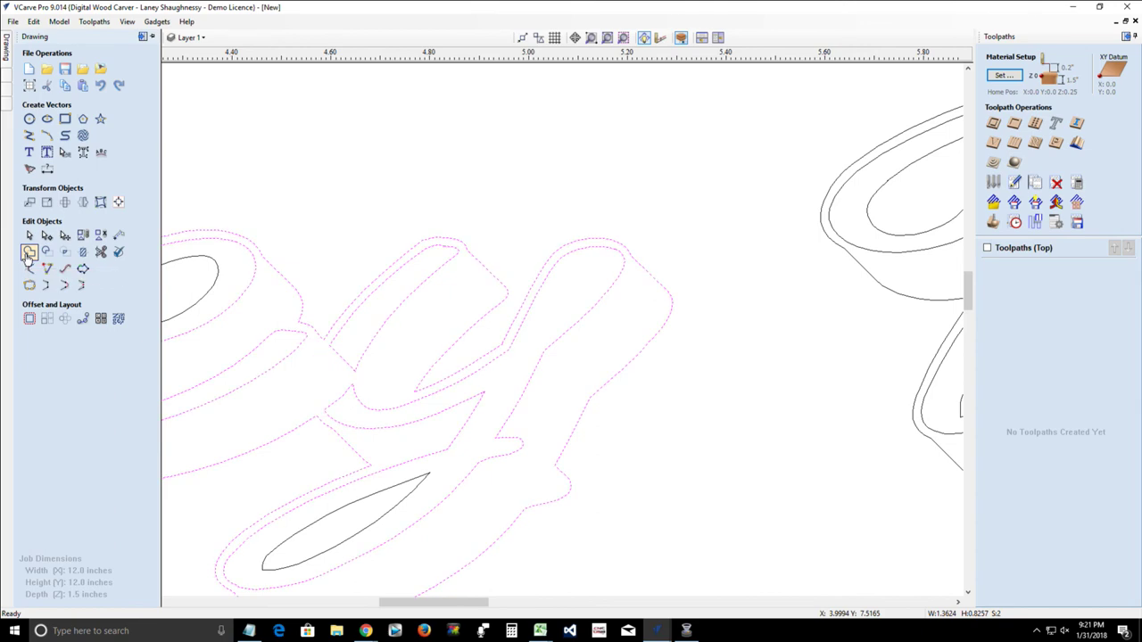
left_click(290, 481)
scroll(321, 380, "down", 3)
scroll(267, 366, "down", 4)
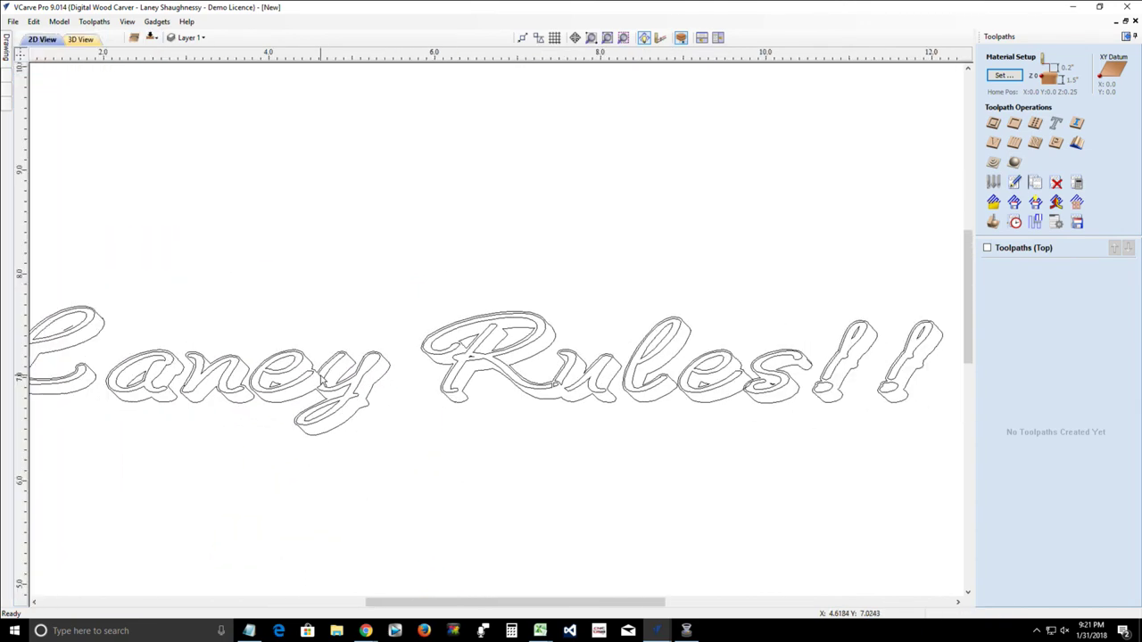
Step: Try calculating a V-Carve/Engraving toolpath on the lettering, cancelling at the open-vector warning
left_click_drag(64, 280, 747, 484)
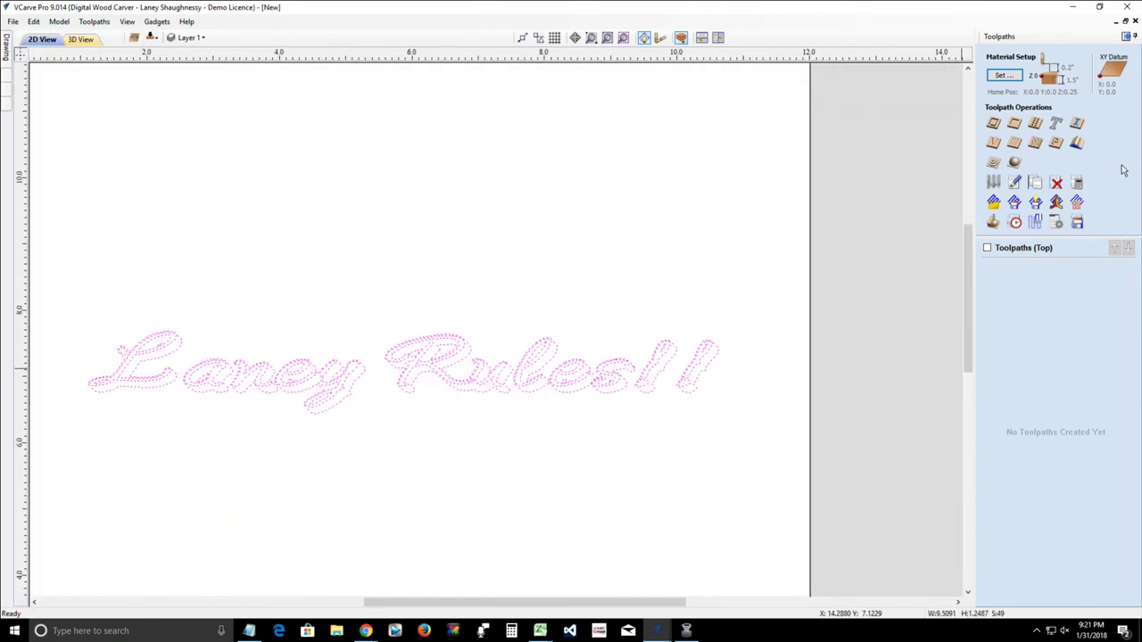
left_click(992, 145)
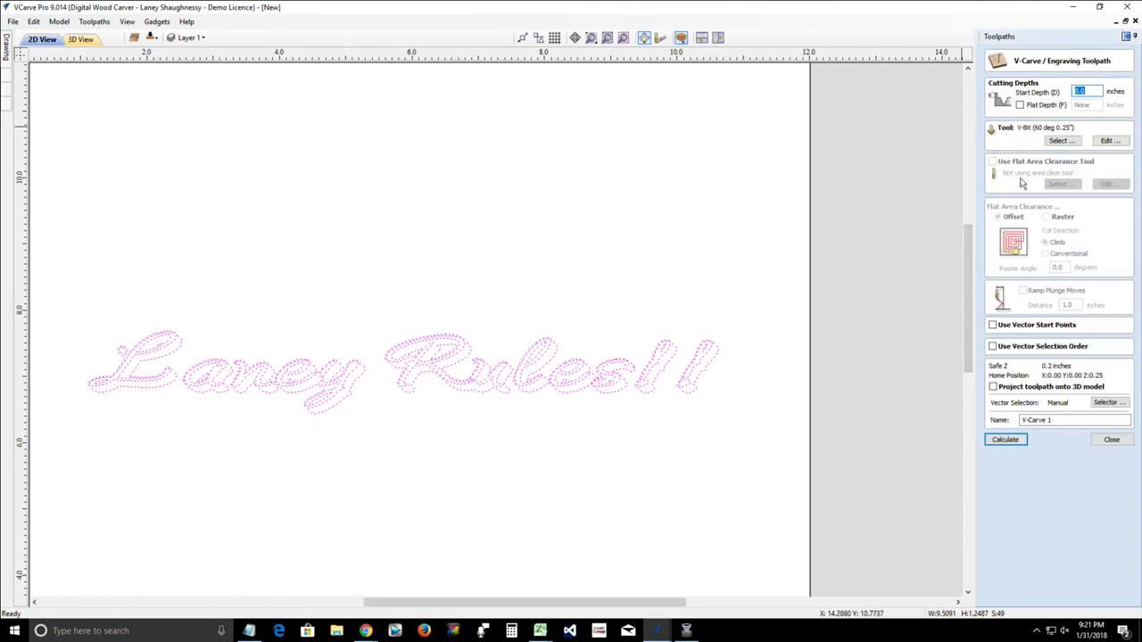
left_click(1004, 439)
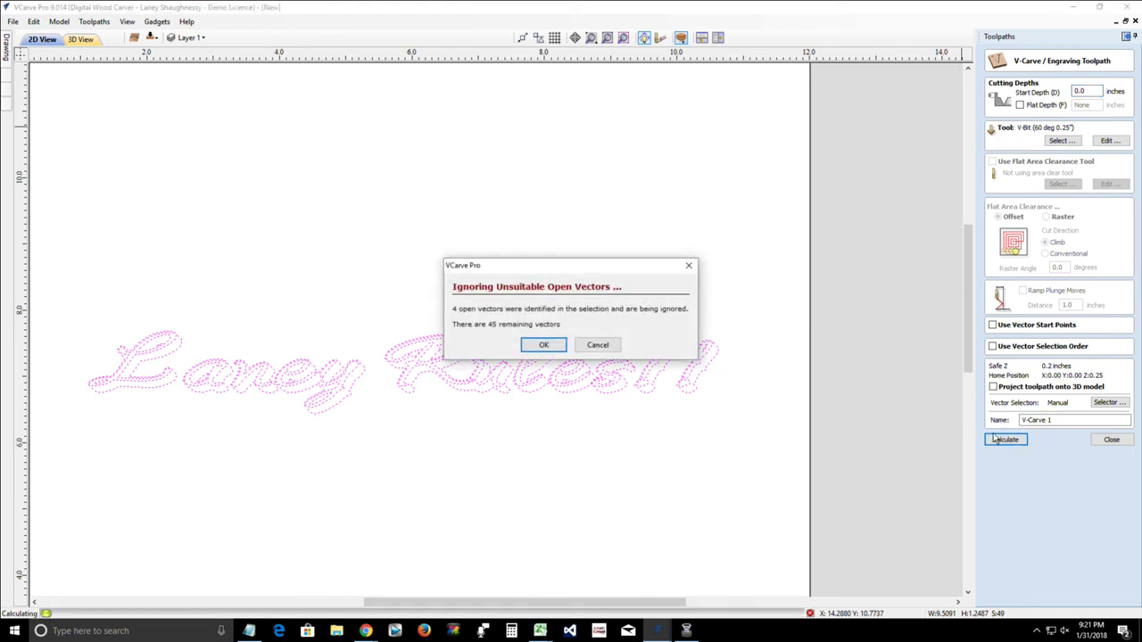
left_click(599, 348)
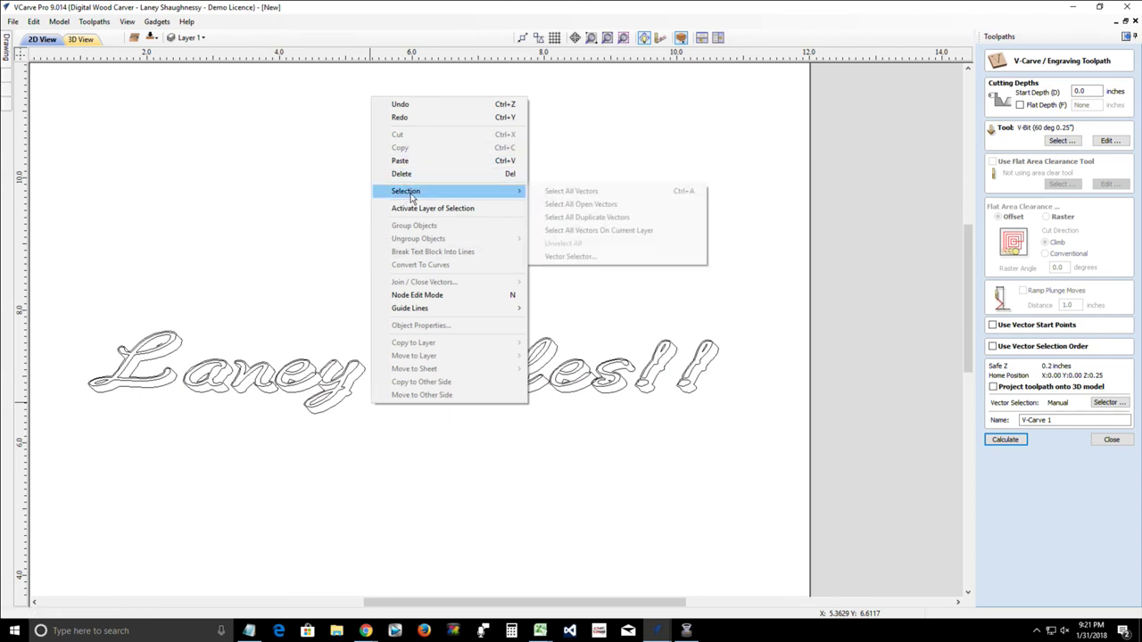
Step: Select all open vectors to locate them, check the R–u outline, then reselect all lettering
left_click(558, 205)
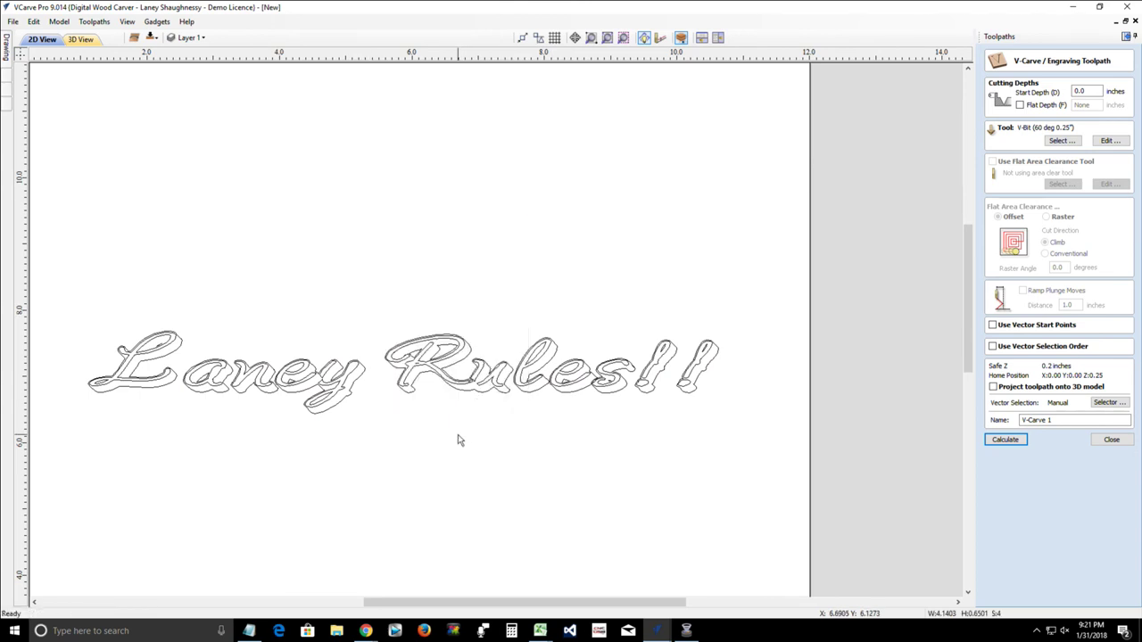
left_click(410, 389)
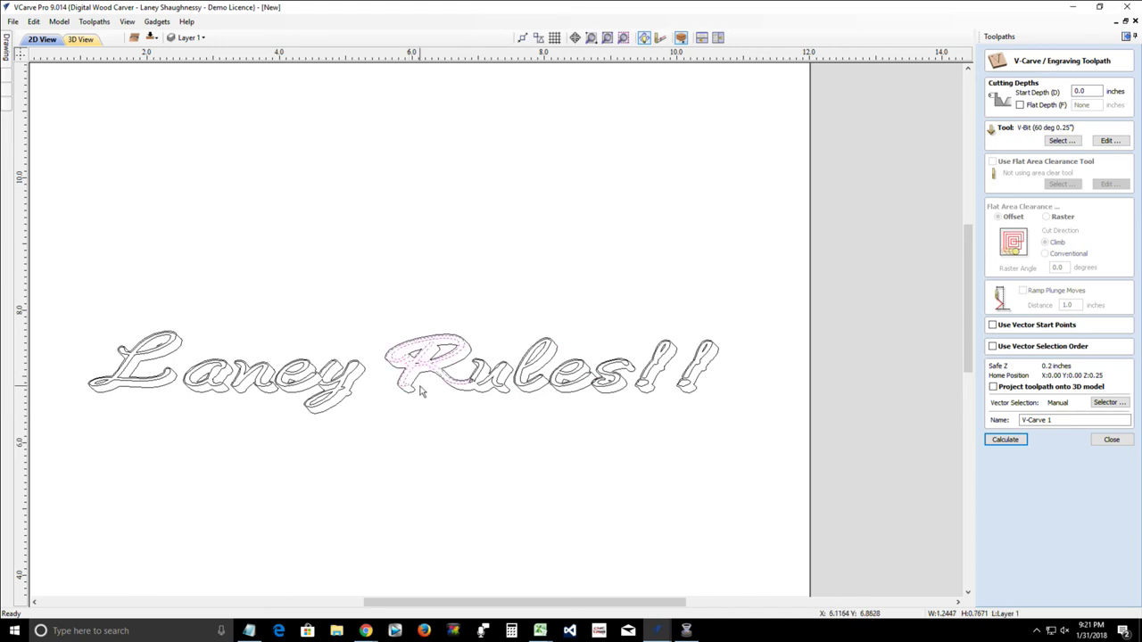
left_click(419, 387)
scroll(463, 396, "up", 6)
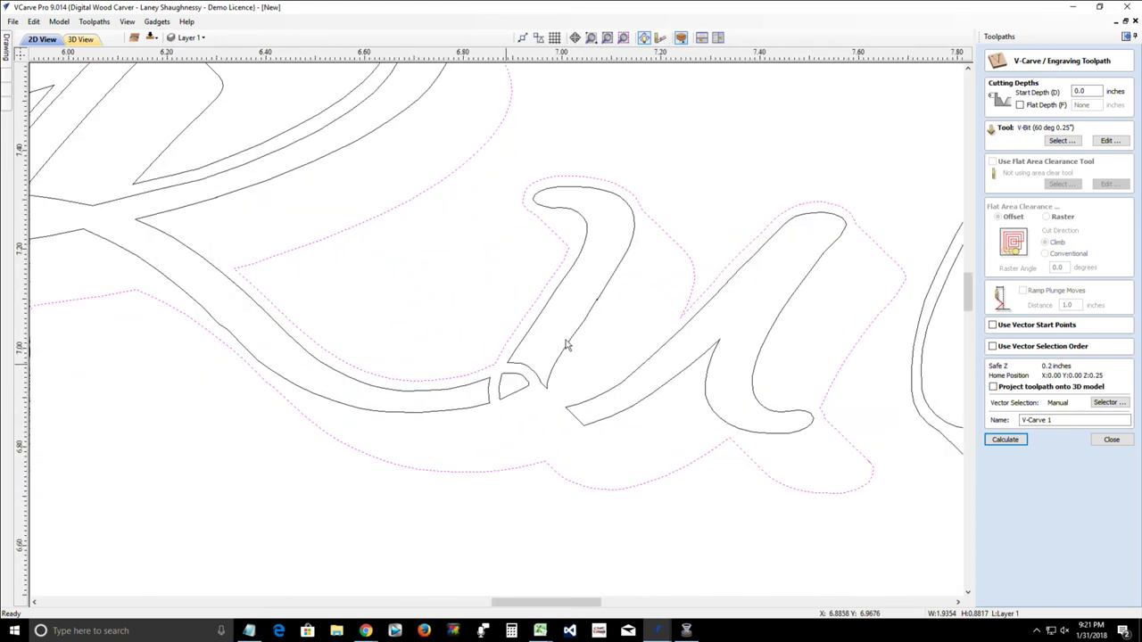
scroll(571, 294, "down", 2)
scroll(578, 315, "up", 6)
scroll(578, 317, "down", 8)
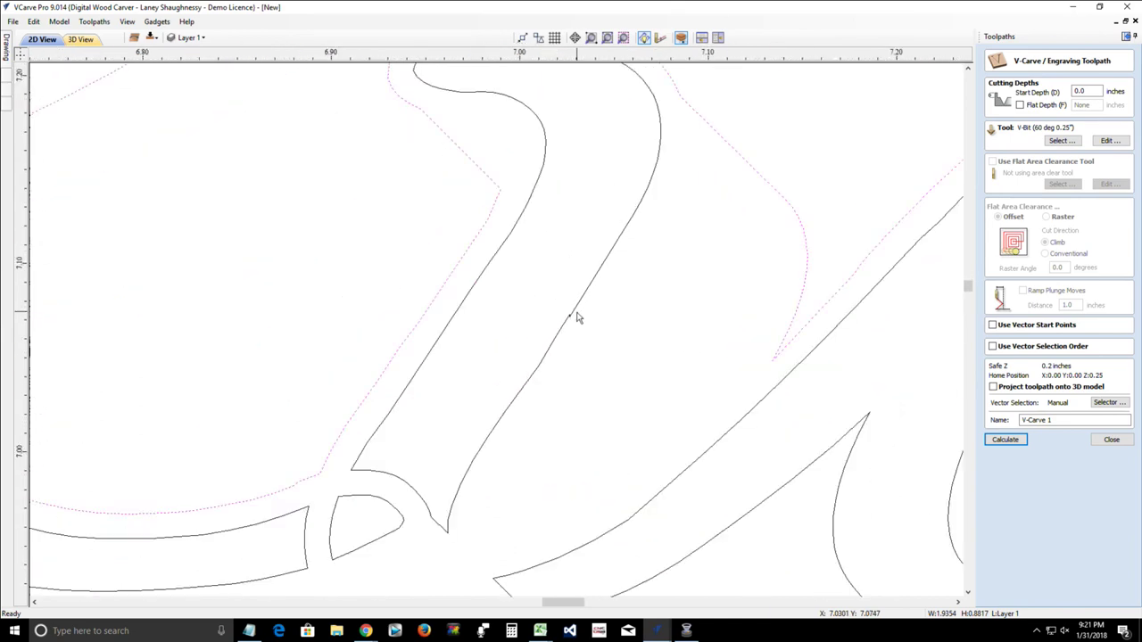
scroll(578, 317, "down", 2)
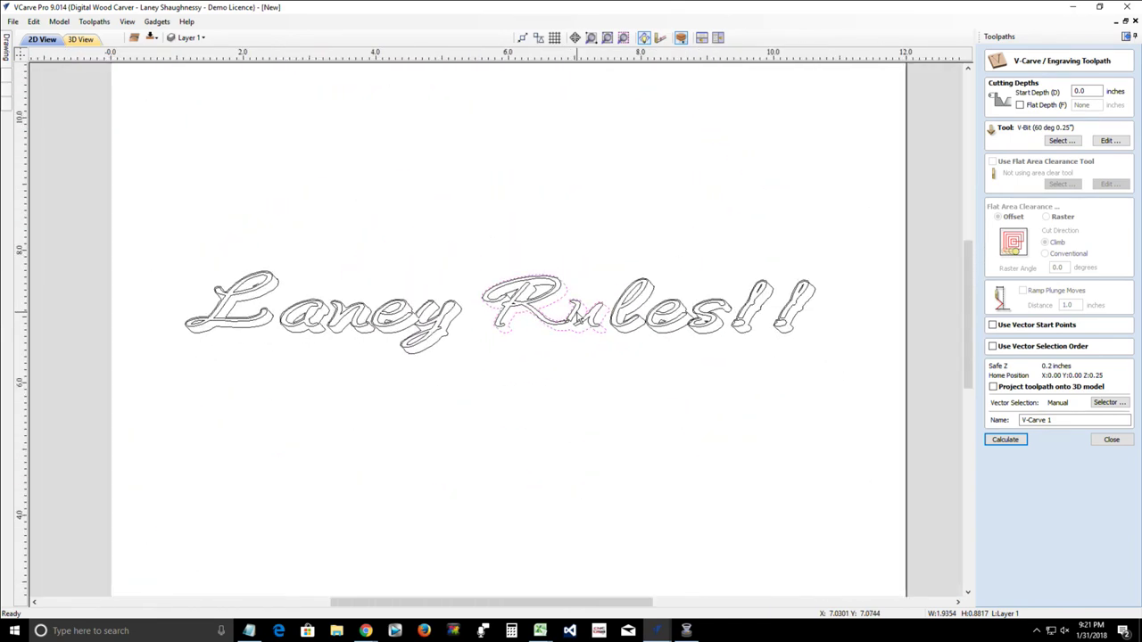
left_click(438, 408)
left_click_drag(139, 223, 833, 407)
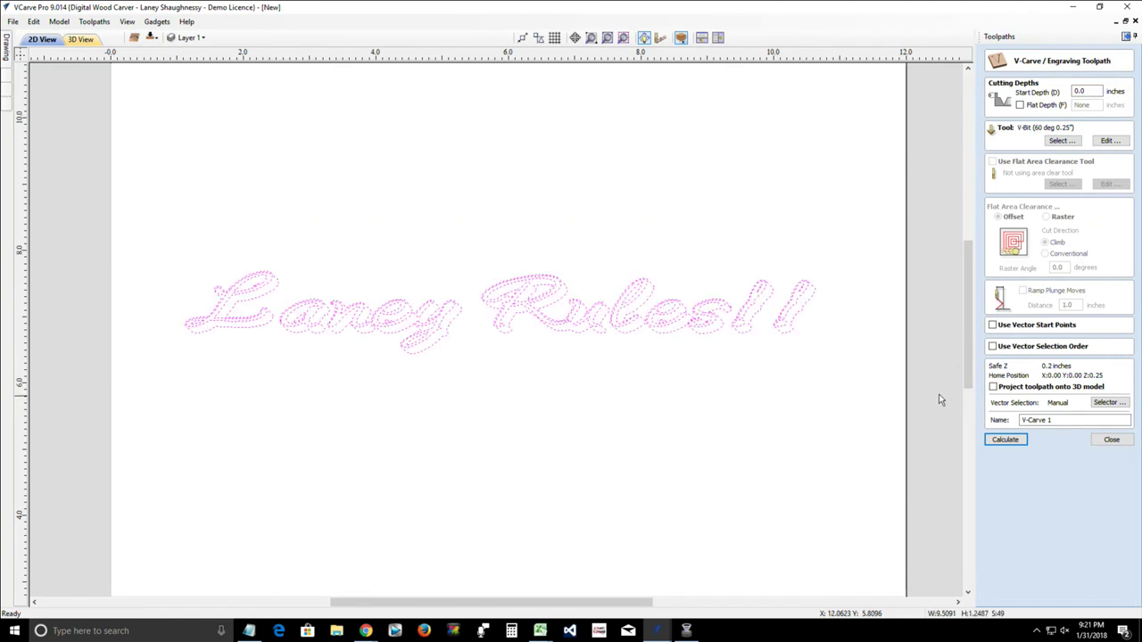
Step: Calculate the V-Carve 1 toolpath, ignoring the four open vectors, and preview it
left_click(1008, 440)
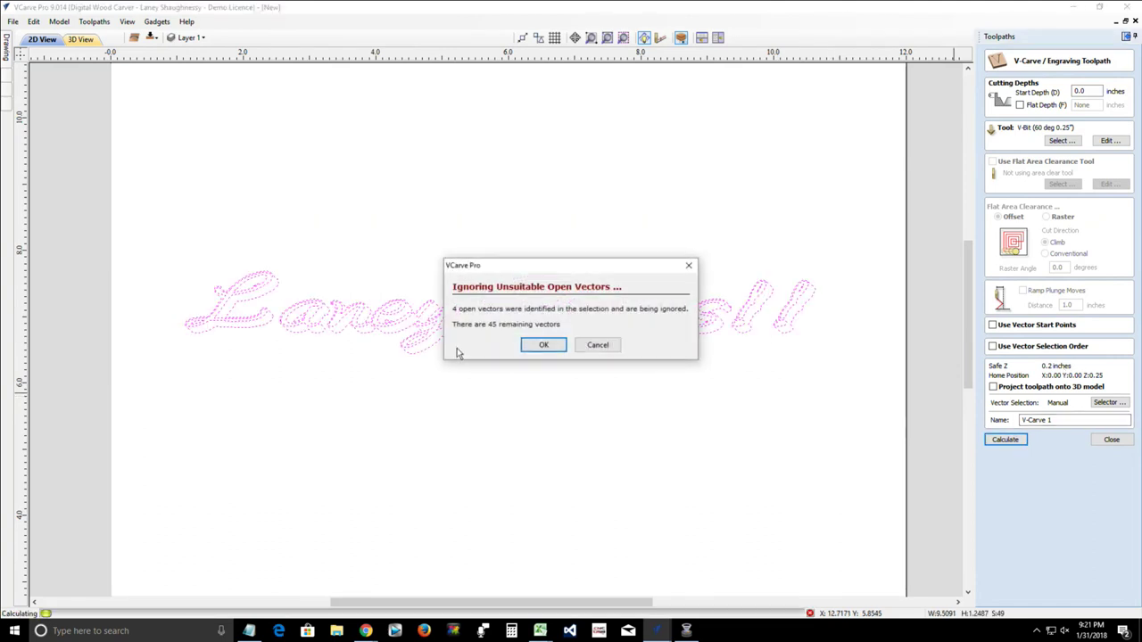
left_click(544, 347)
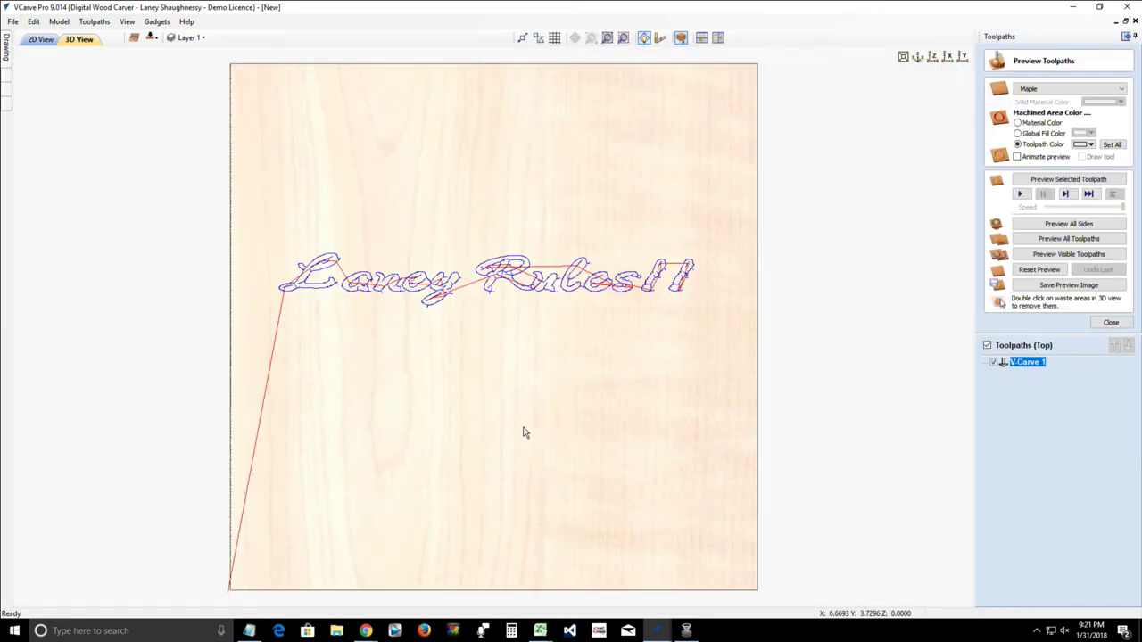
left_click(1057, 181)
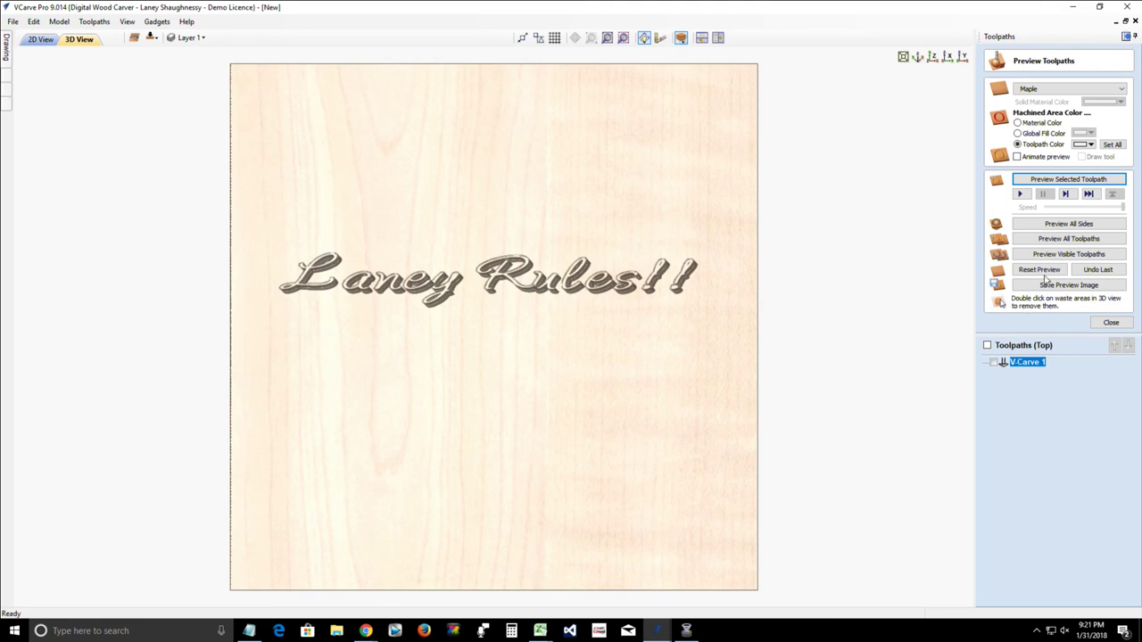
Step: Color the carved Laney Rules!! lettering dark red and tilt the maple board
left_click(1090, 144)
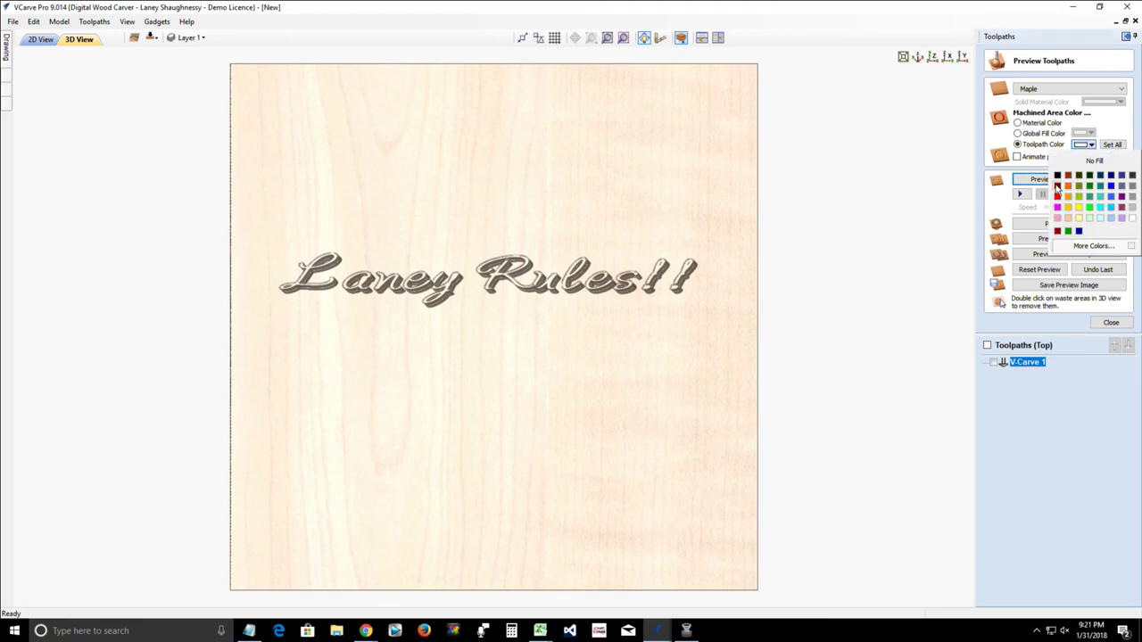
left_click(1057, 185)
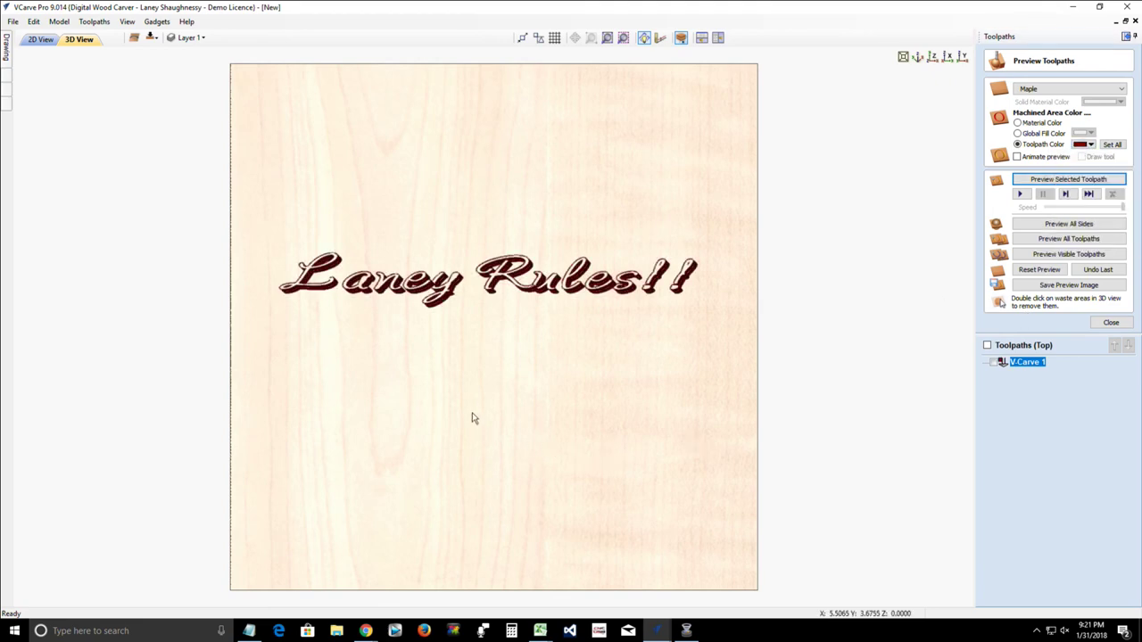
left_click_drag(472, 413, 473, 399)
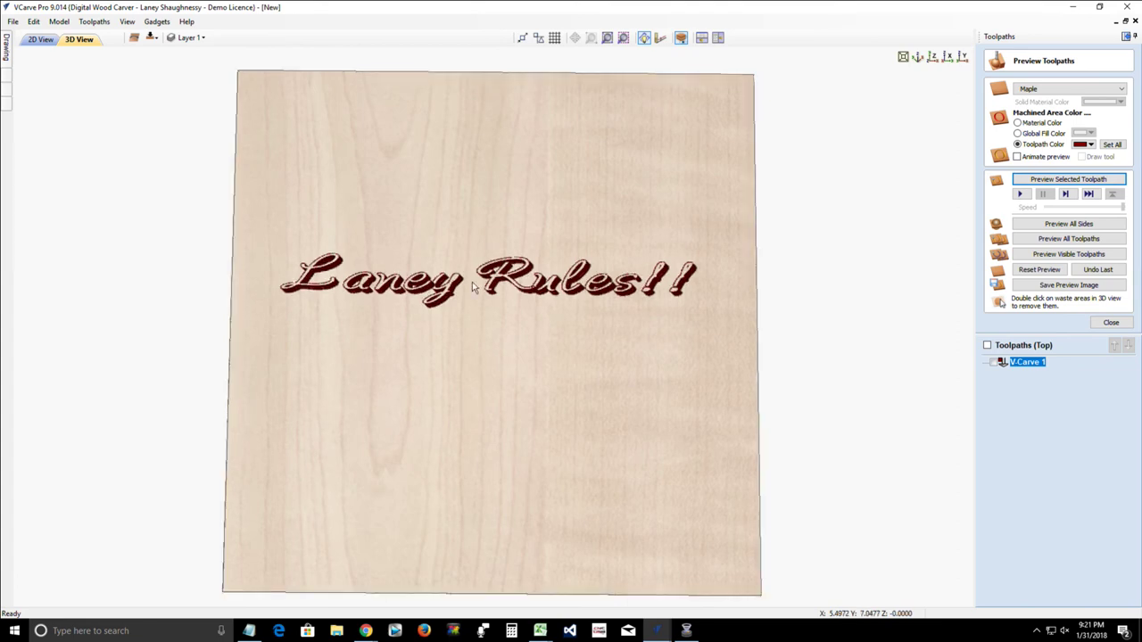
scroll(474, 285, "up", 3)
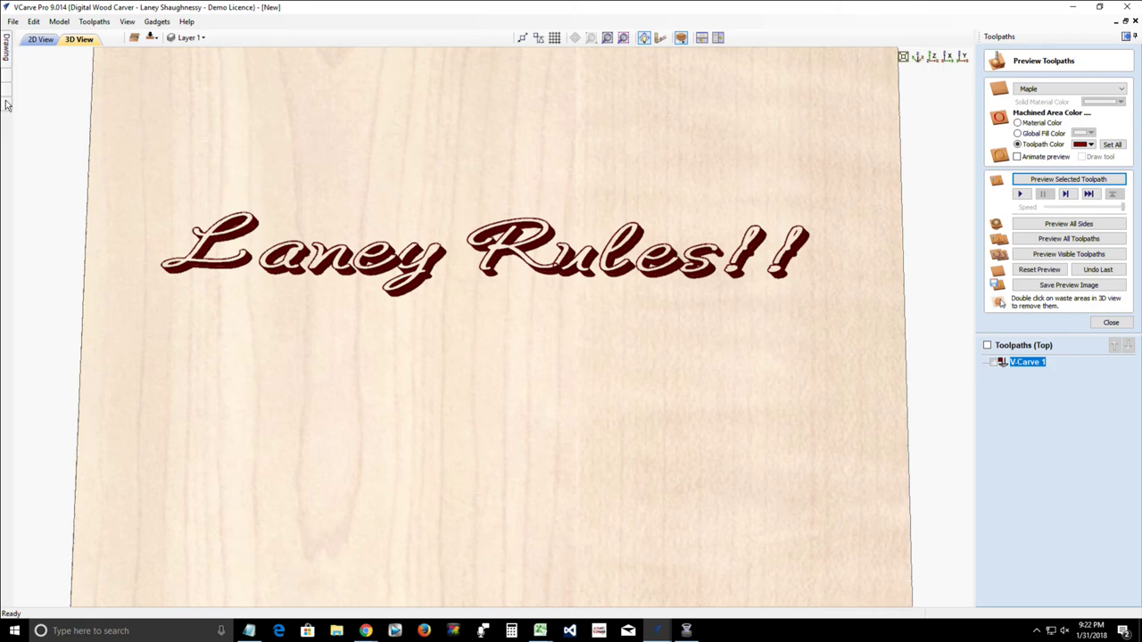
left_click(12, 22)
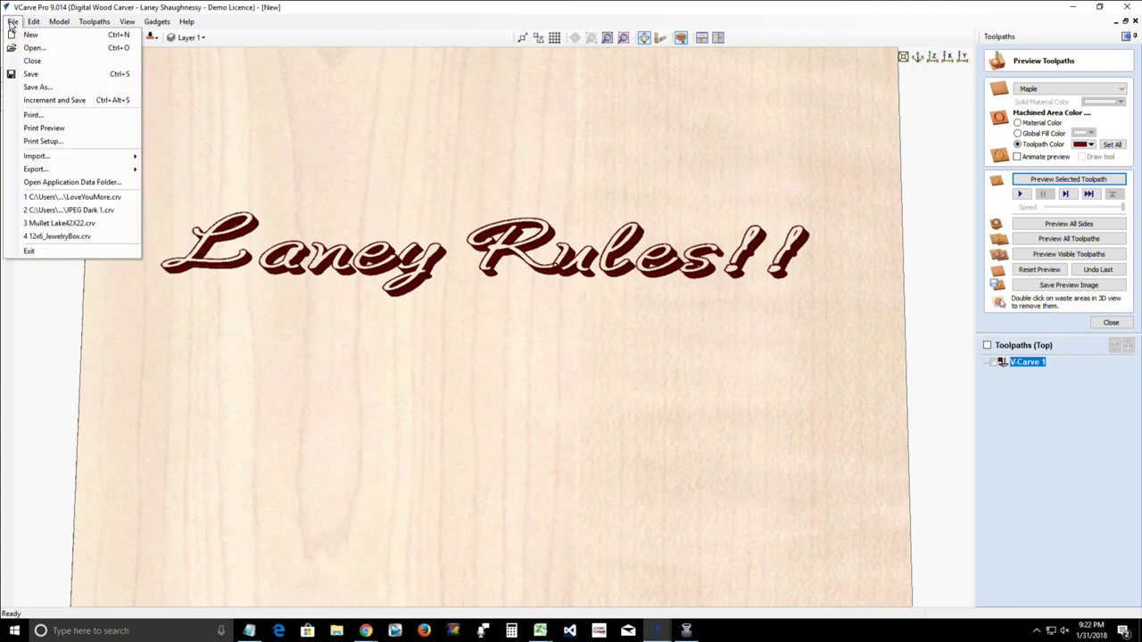
left_click(393, 129)
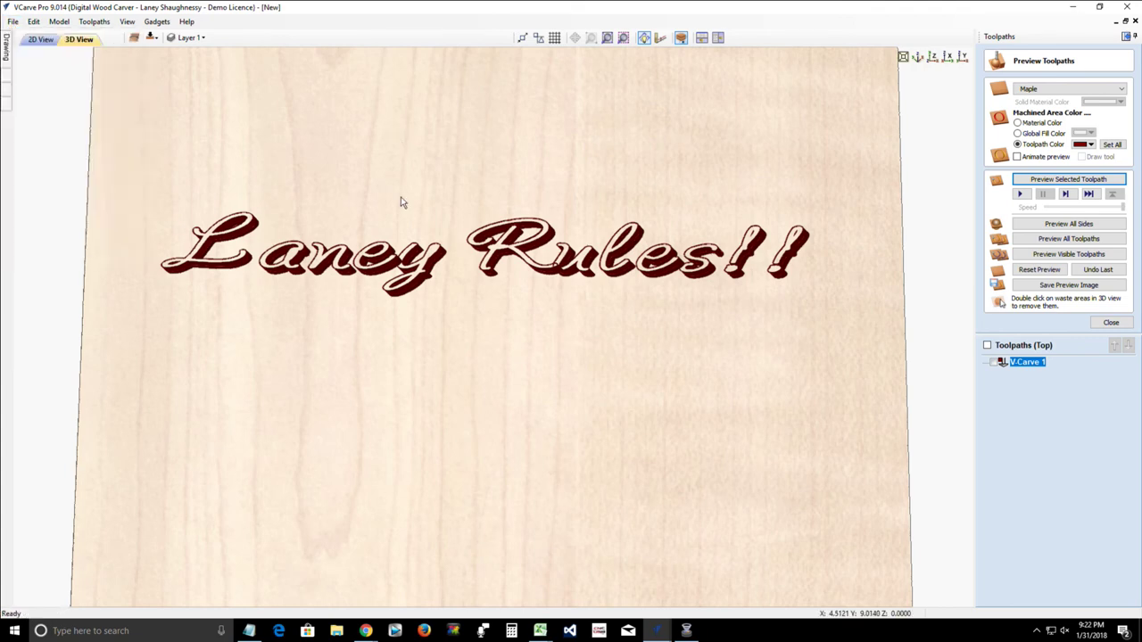
scroll(396, 214, "down", 1)
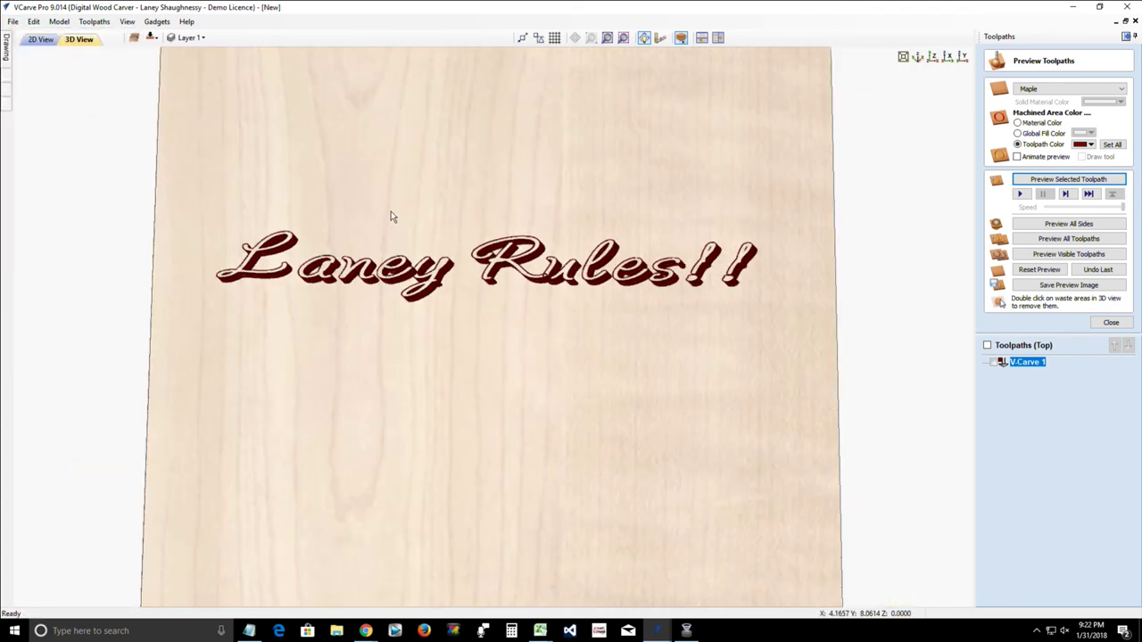
scroll(390, 217, "down", 2)
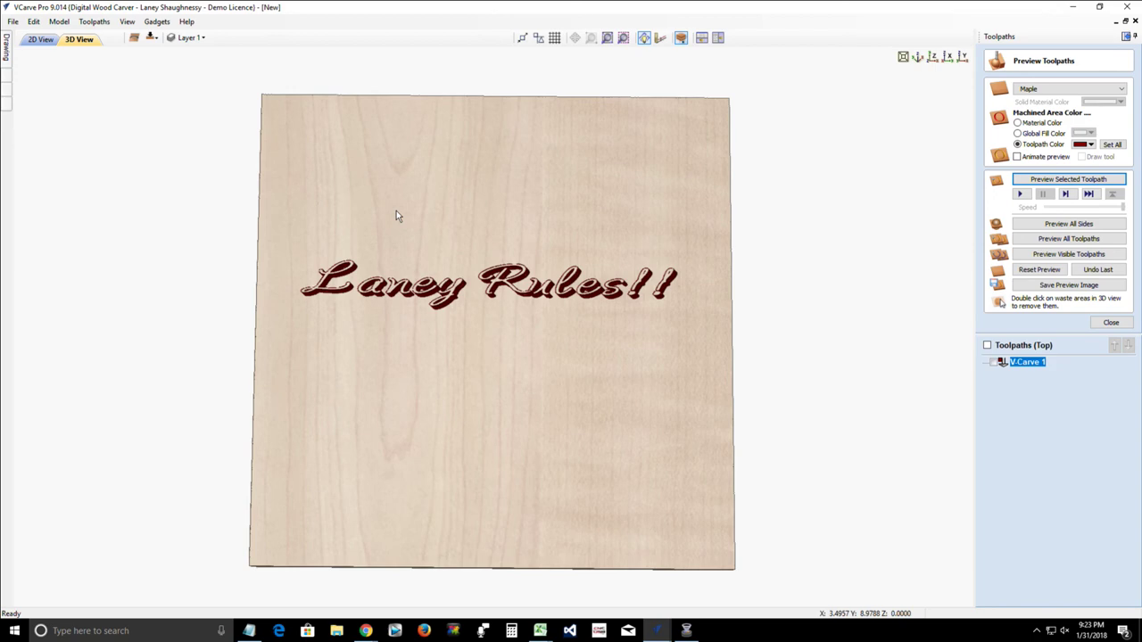
Step: Delete the Laney Rules!! text vectors in the 2D view
left_click(40, 39)
left_click_drag(132, 223, 901, 419)
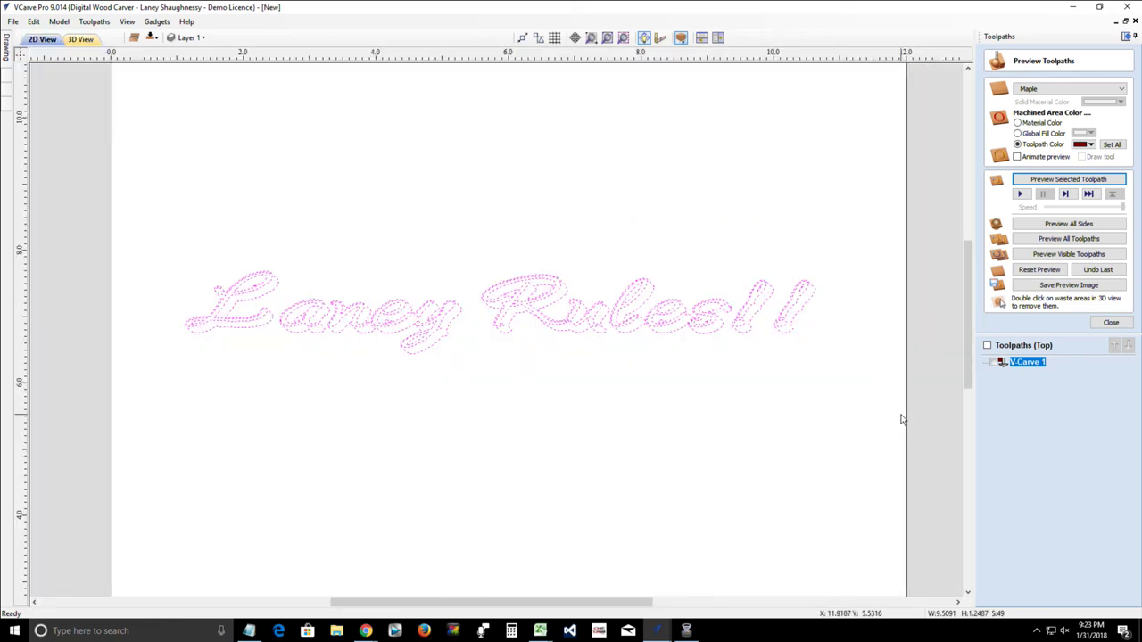
key("Delete")
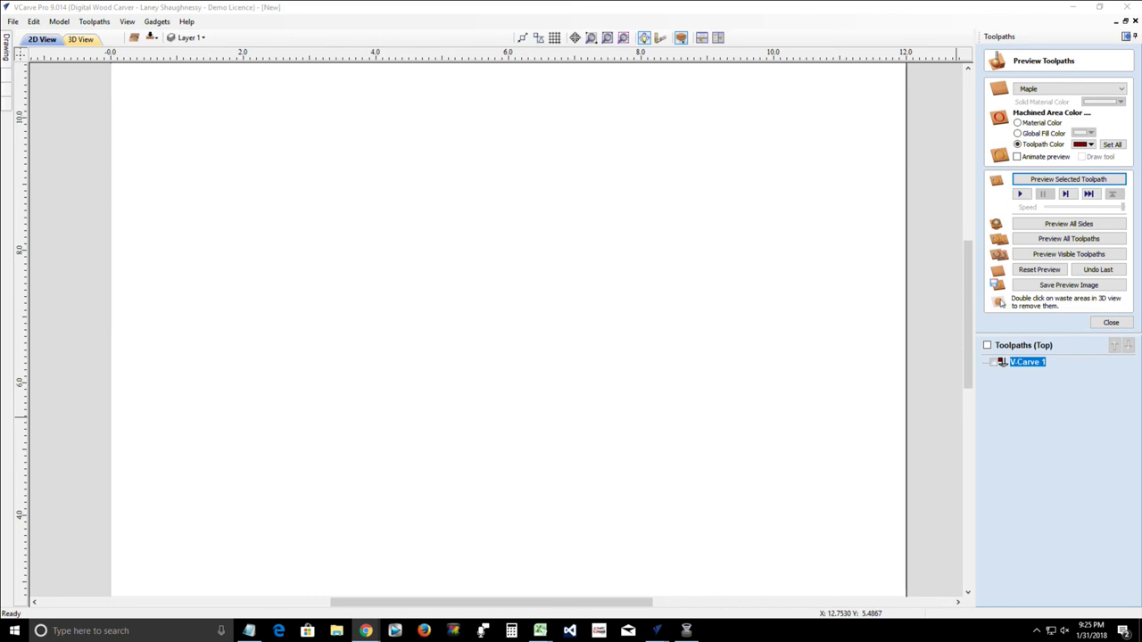
Step: Switch to the Navy project window and tilt the board to view the NAVY emblem
mouse_move(658, 630)
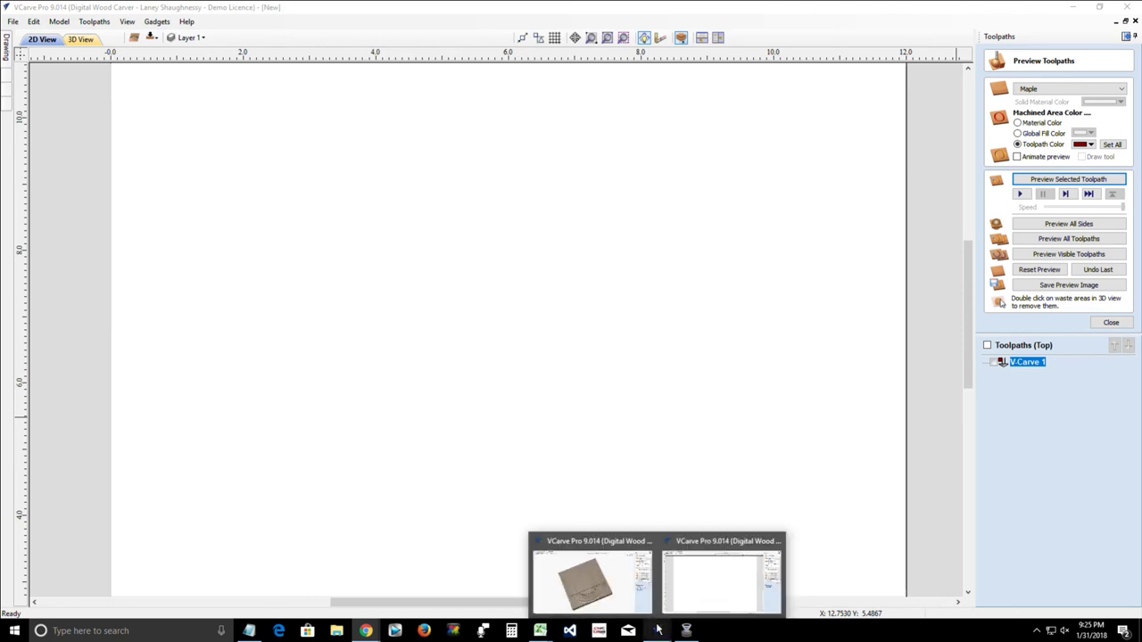
left_click(591, 580)
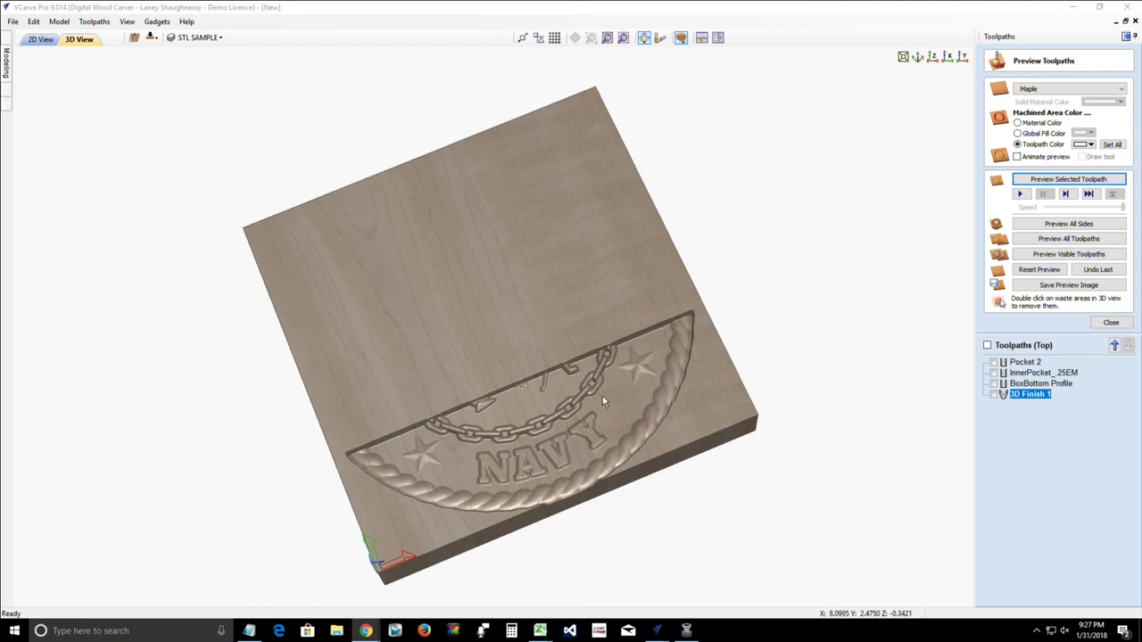
left_click_drag(637, 372, 621, 406)
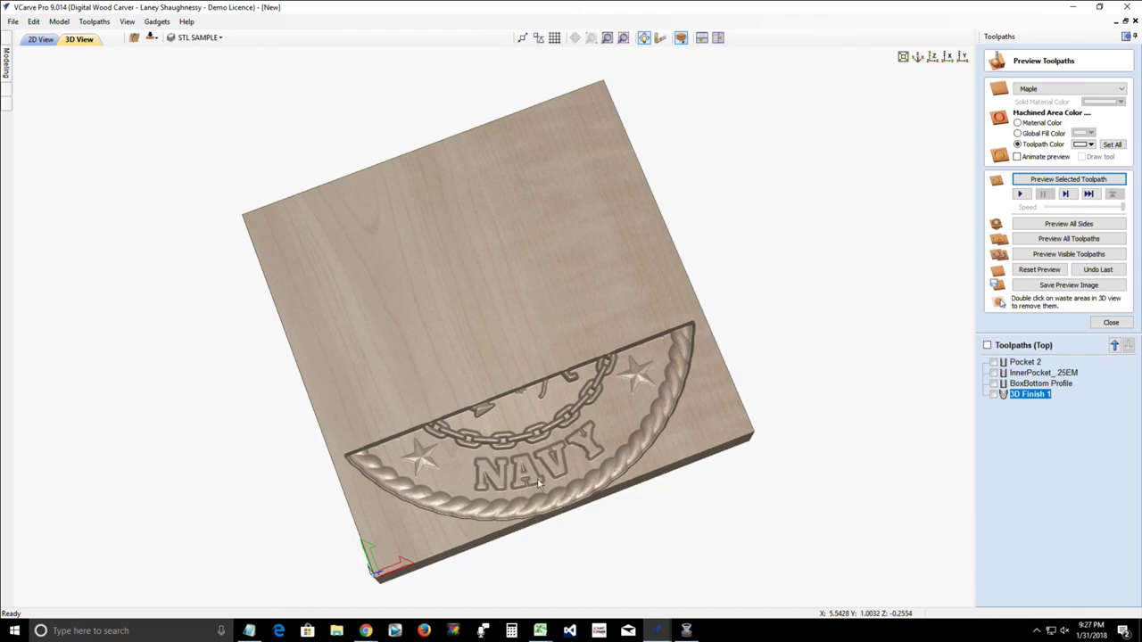
Step: Delete the USNAVY_Model layer along with its data
left_click(186, 38)
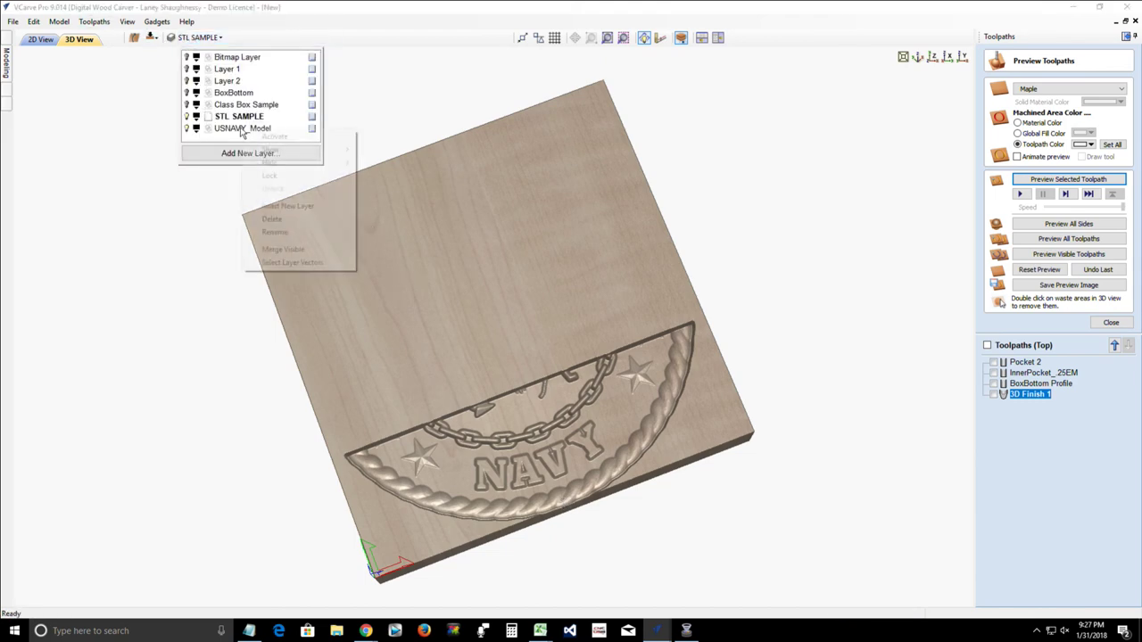
right_click(241, 131)
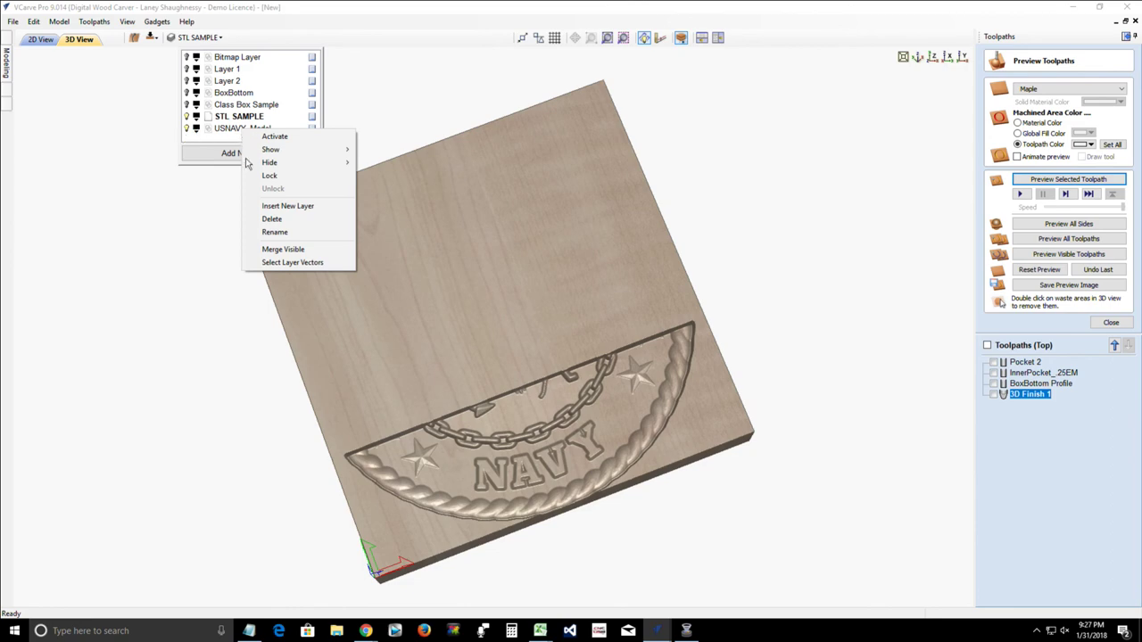
left_click(269, 219)
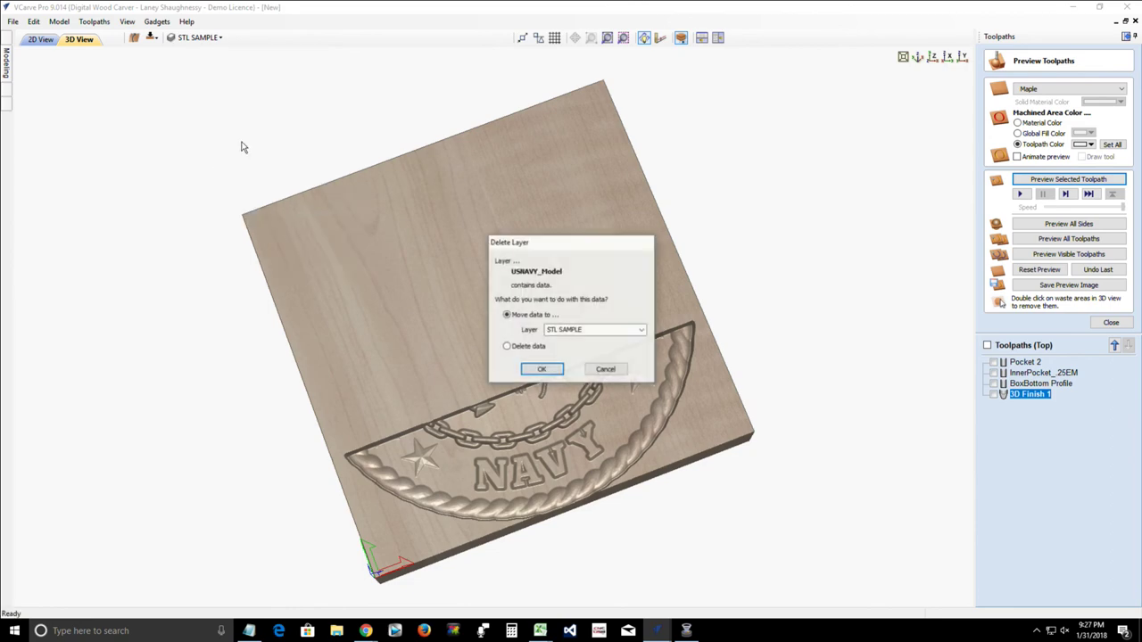
left_click(507, 346)
left_click(535, 369)
Step: Make Class Box Sample the active layer and reset the toolpath preview
left_click(198, 38)
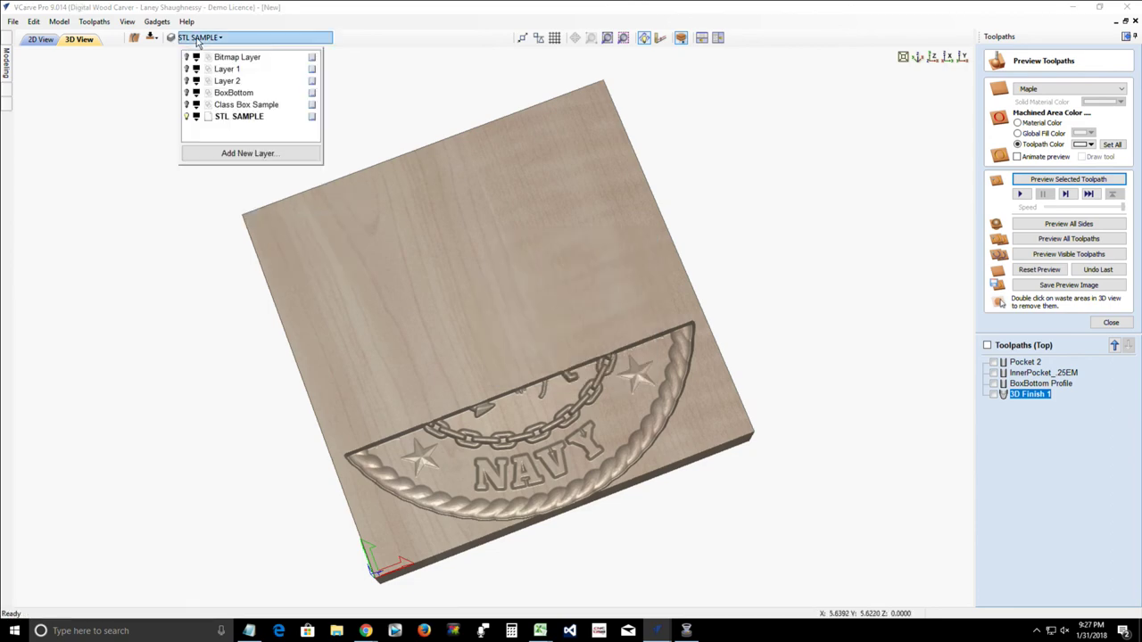
left_click(232, 107)
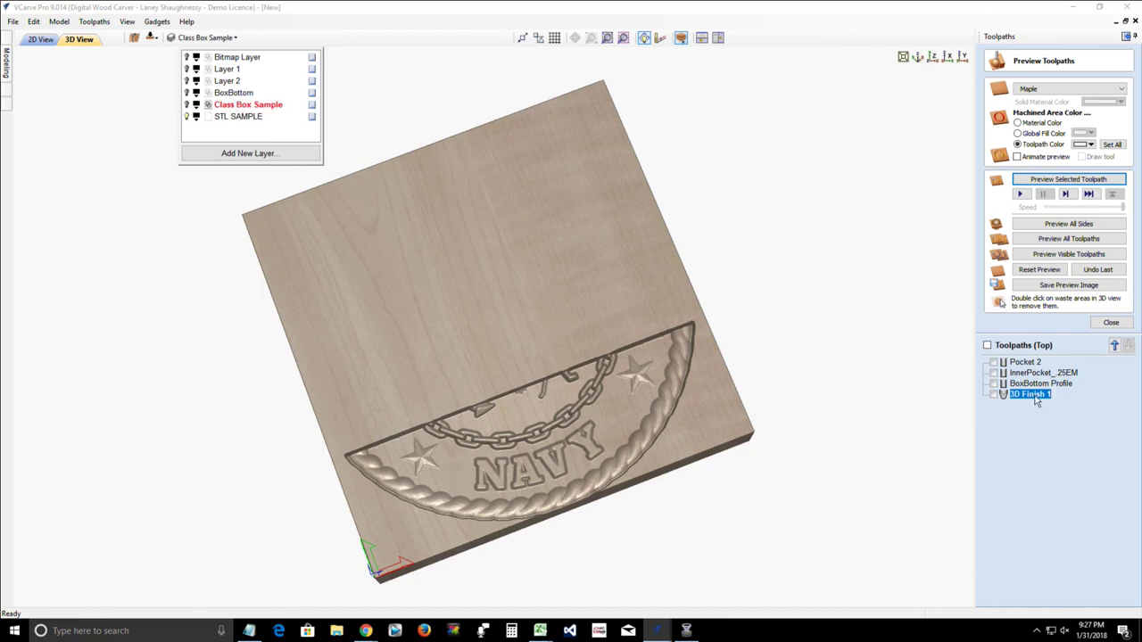
left_click(1031, 272)
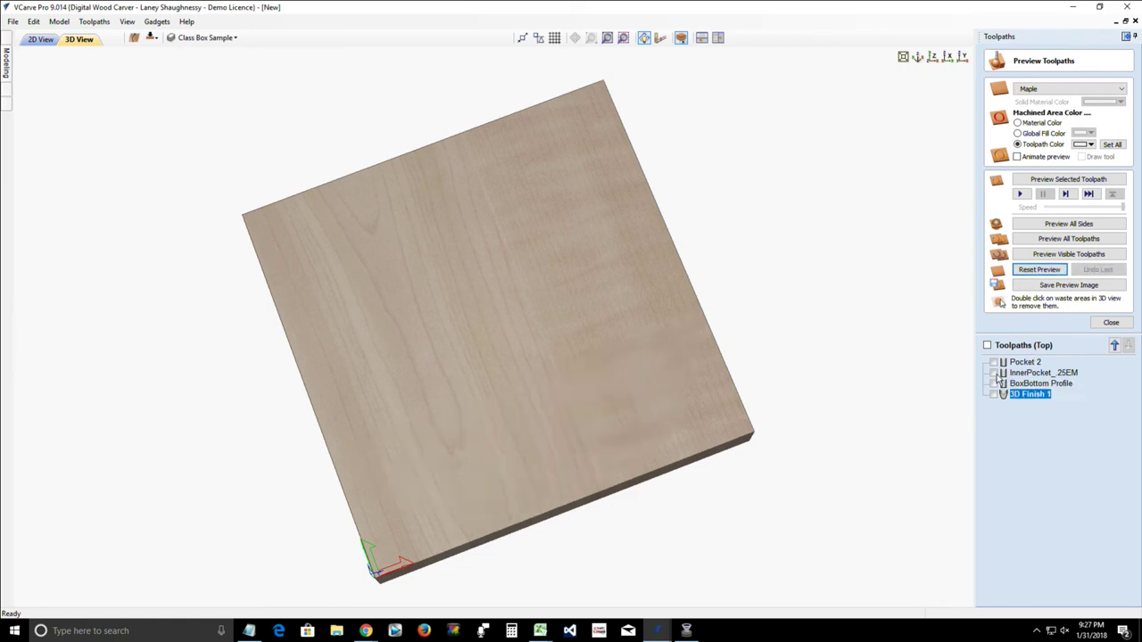
Step: Preview the BoxBottom Profile, InnerPocket_25EM and Pocket 2 toolpaths, then start Save As
left_click(993, 384)
left_click(993, 372)
left_click(993, 362)
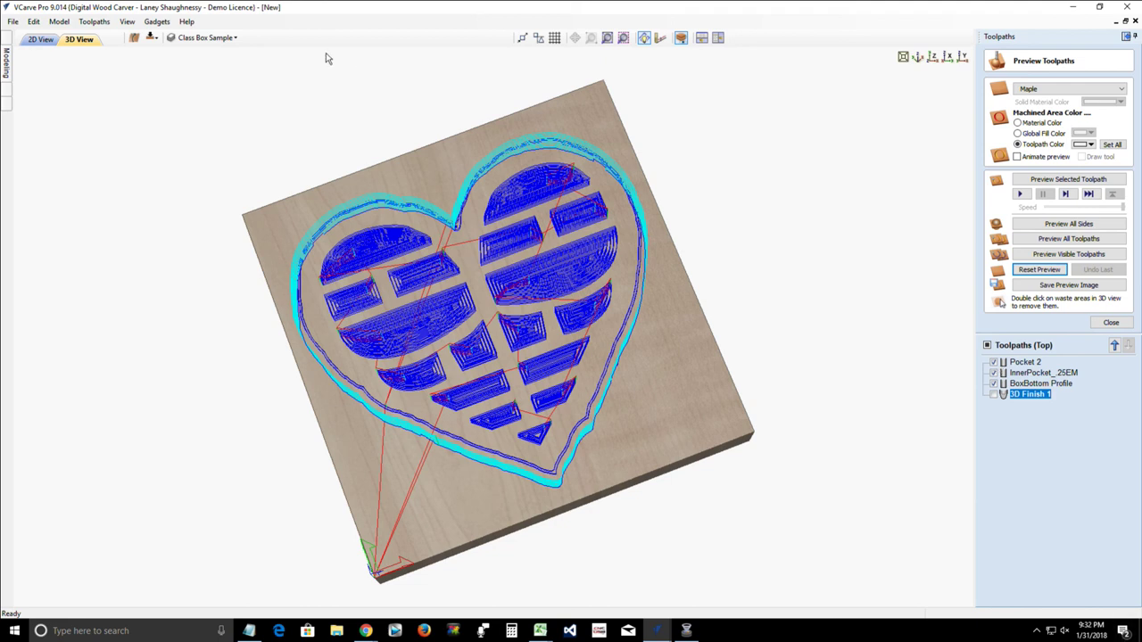
left_click(12, 20)
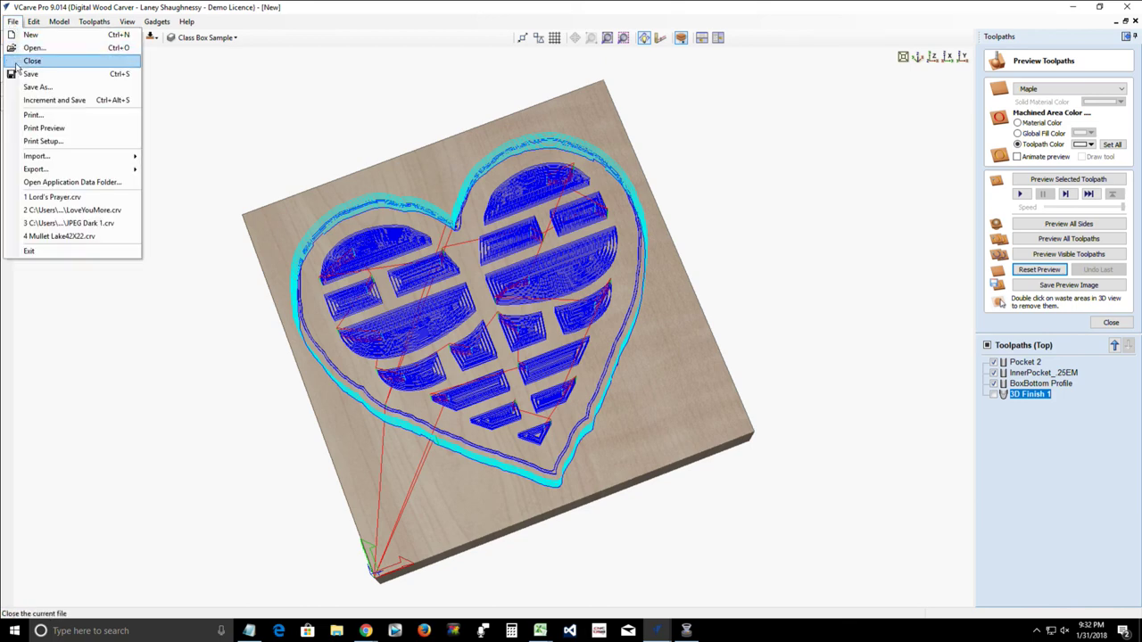
left_click(36, 86)
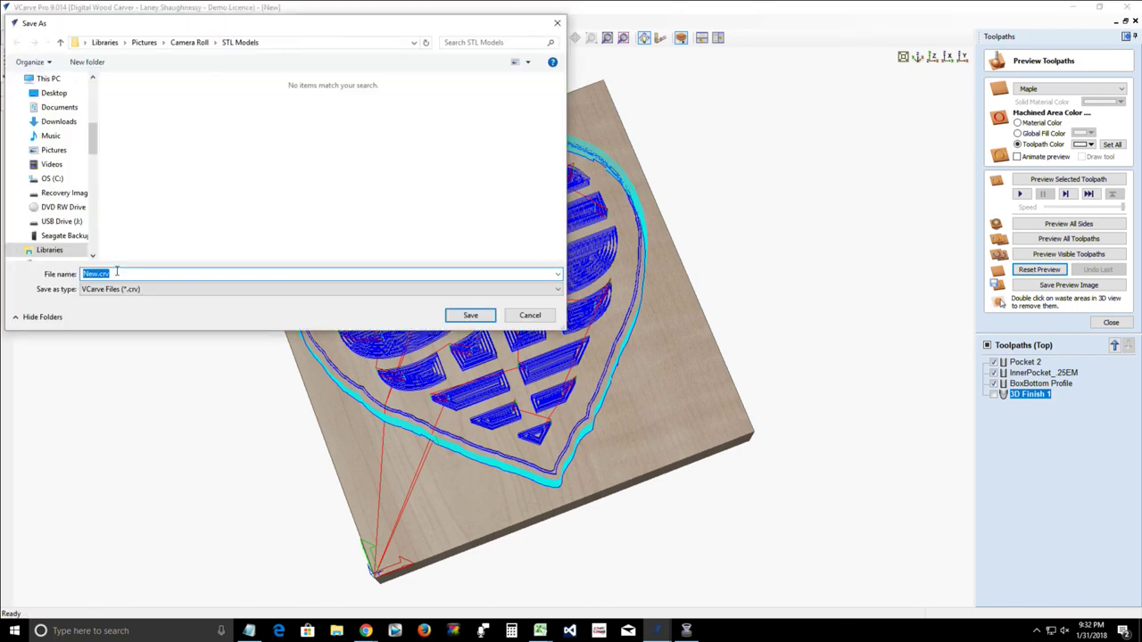
Step: Save the project as ValentineBox1 in Desktop > A_SimpleDesignCAD > ValentineBox
left_click(52, 93)
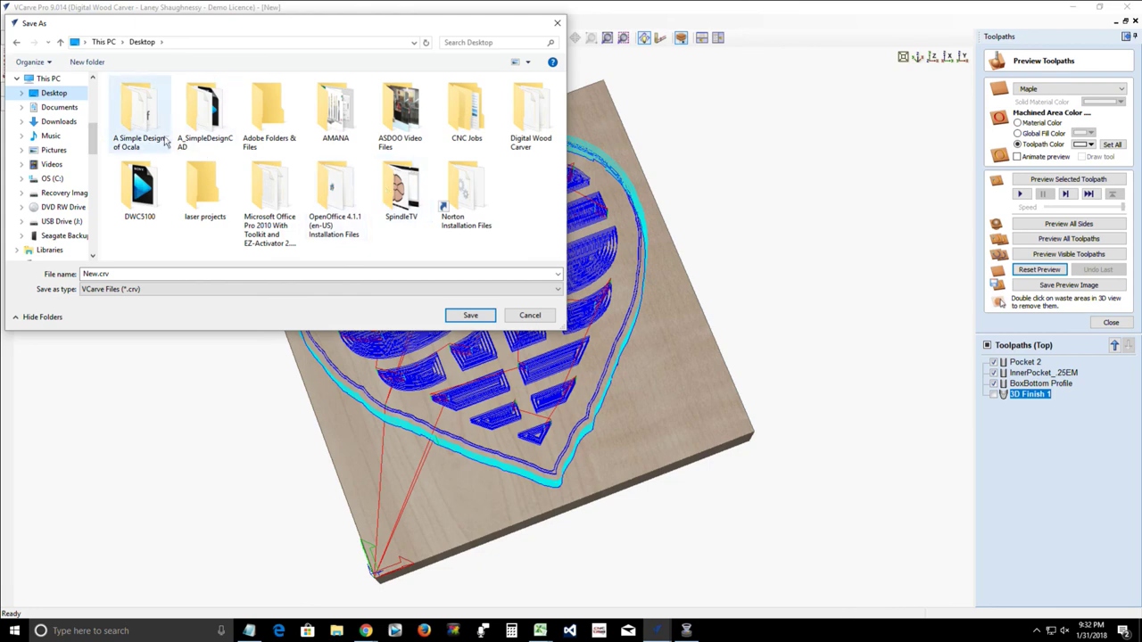
double_click(203, 112)
scroll(404, 222, "down", 8)
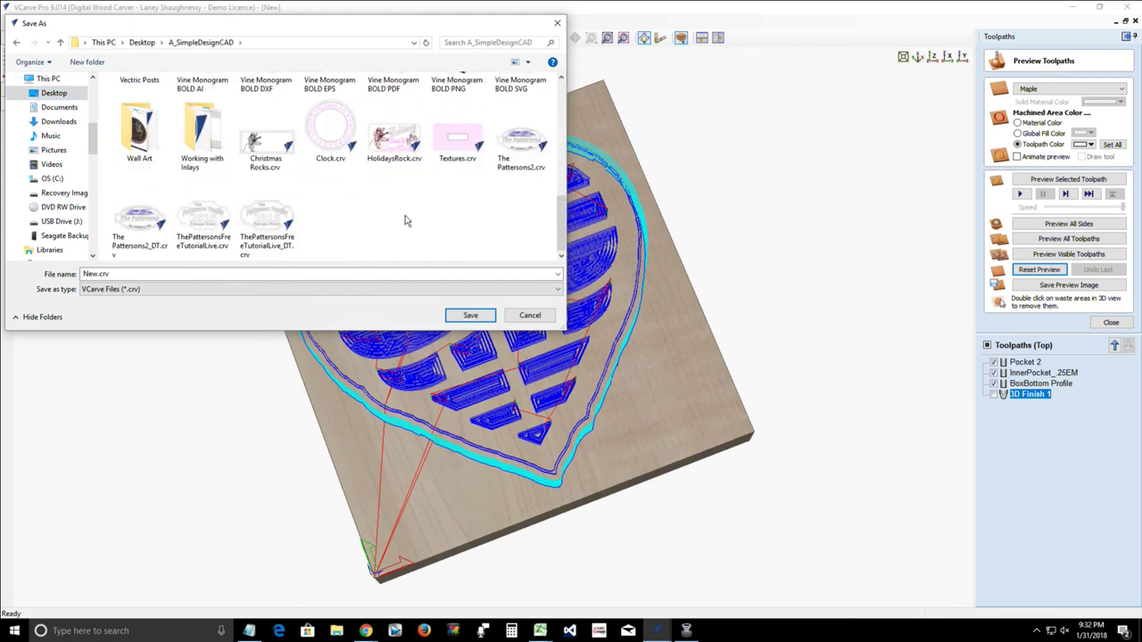
scroll(404, 221, "up", 1)
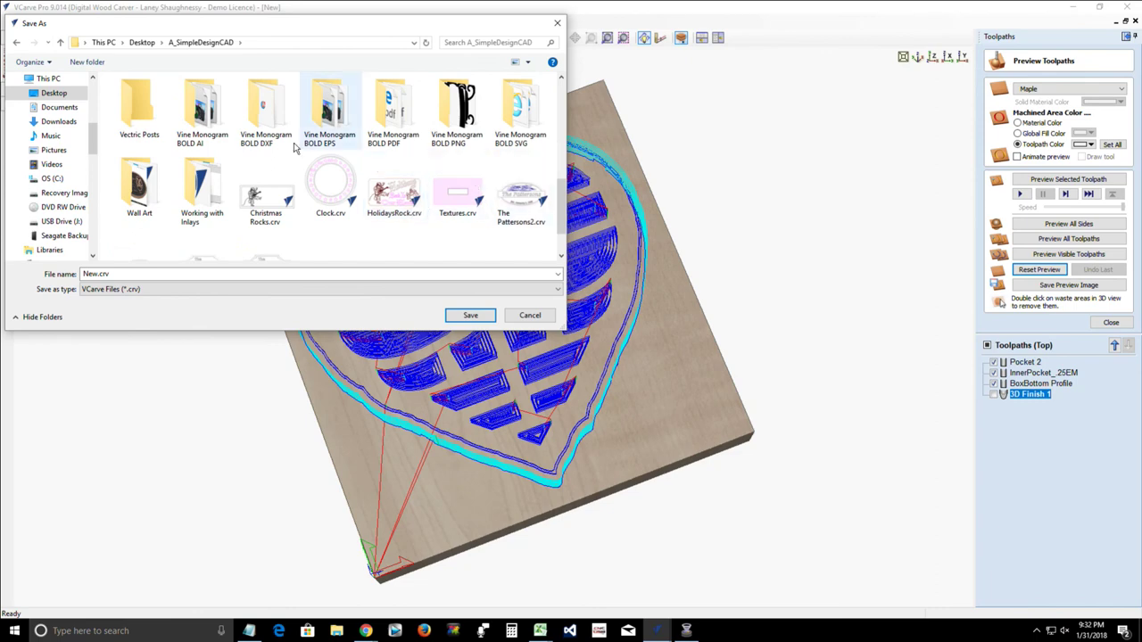
scroll(217, 116, "up", 2)
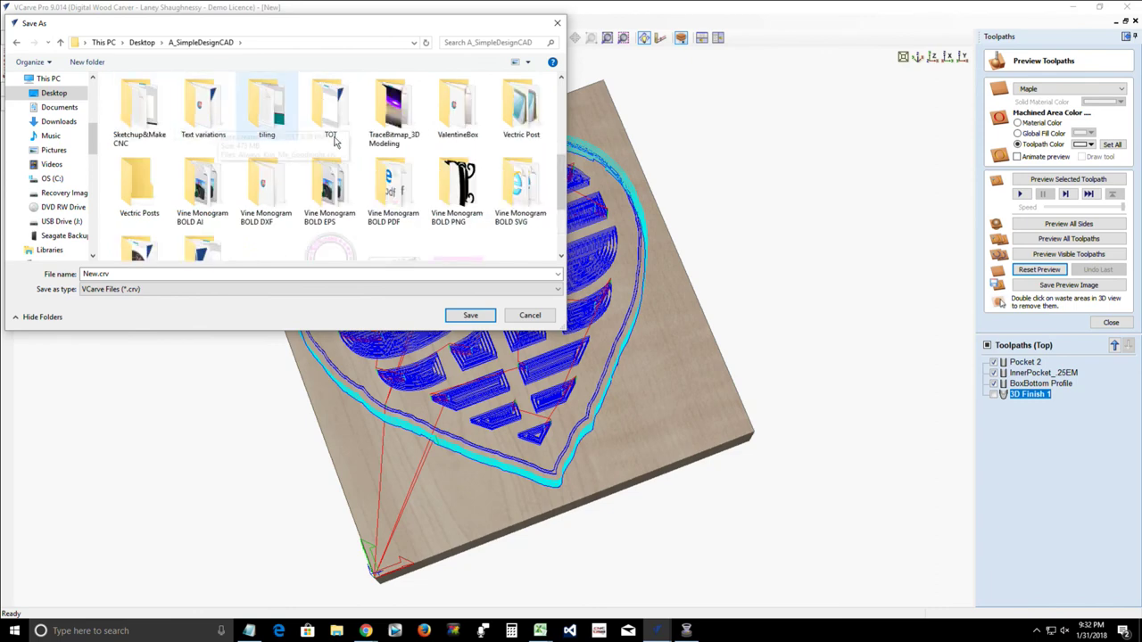
double_click(457, 107)
left_click_drag(111, 273, 4, 269)
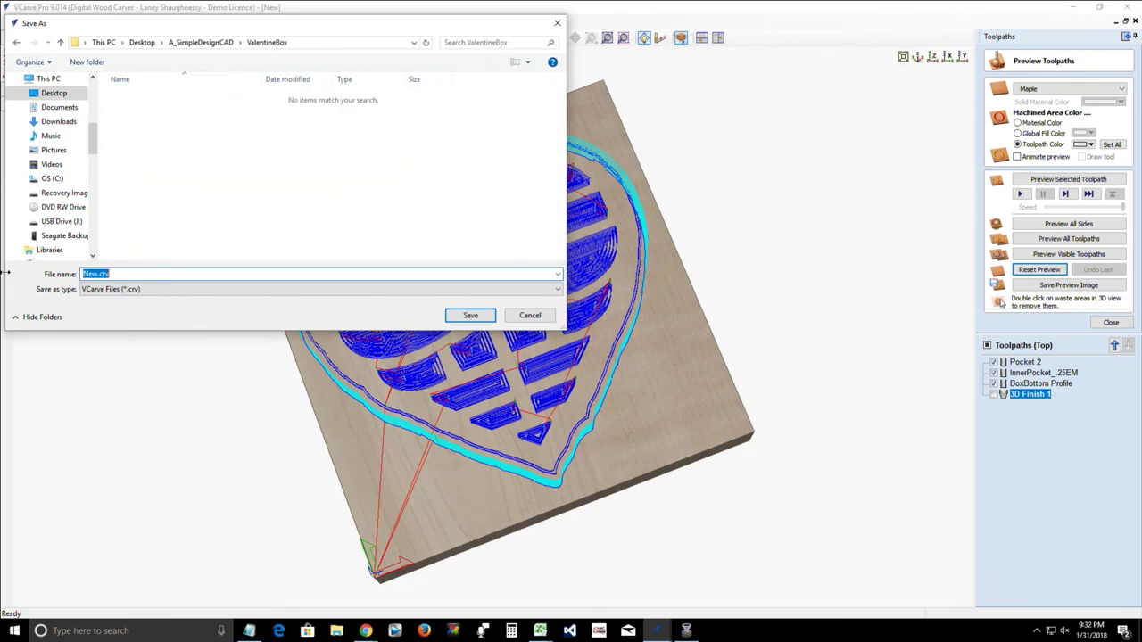
type("Valen")
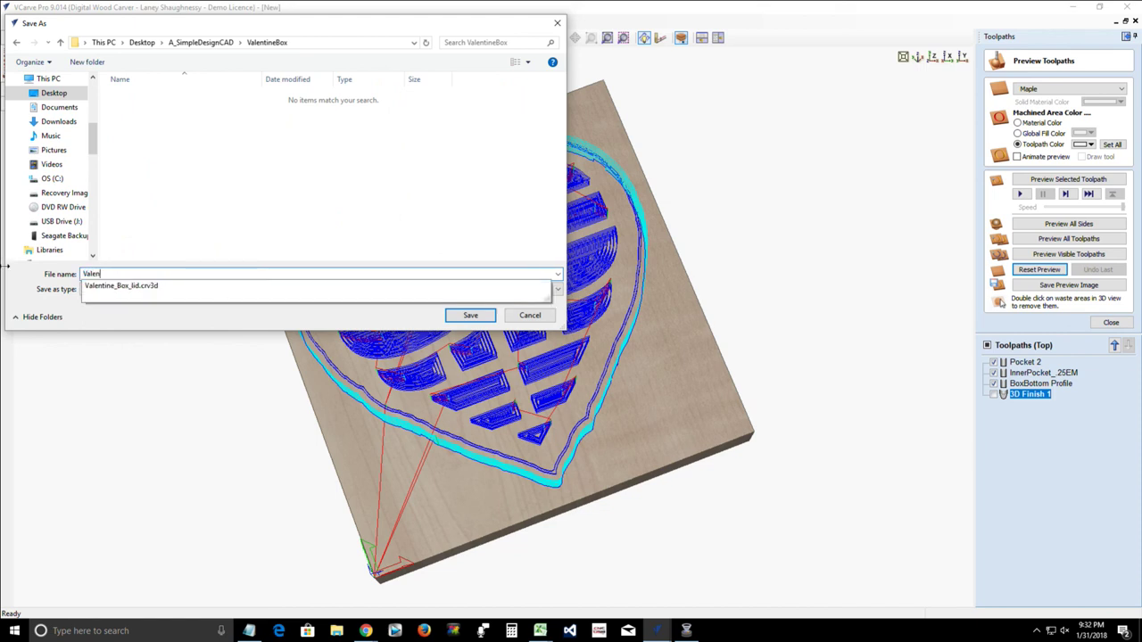
type("tineBox1")
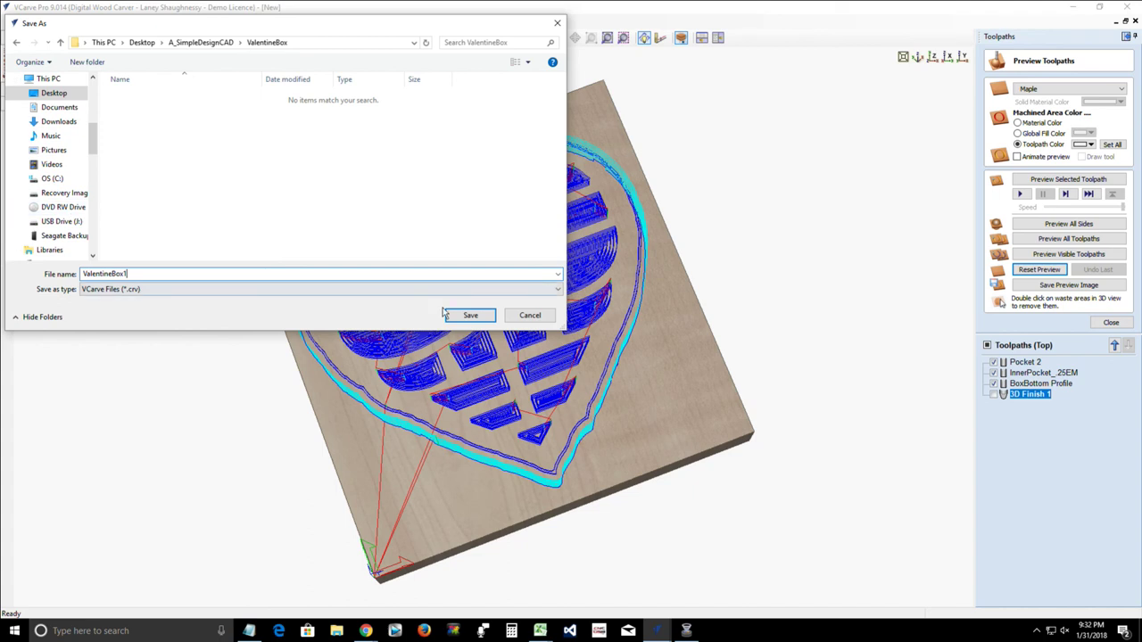
left_click(470, 314)
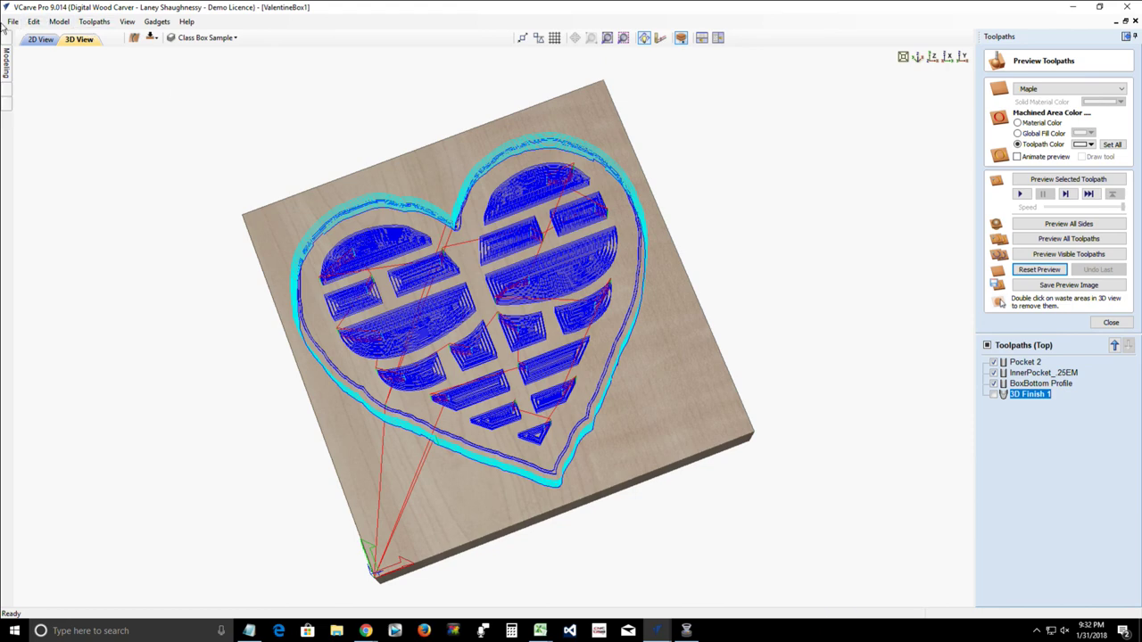
Step: Close ValentineBox1, exit VCarve Pro without saving the blank file, and show the desktop
left_click(13, 22)
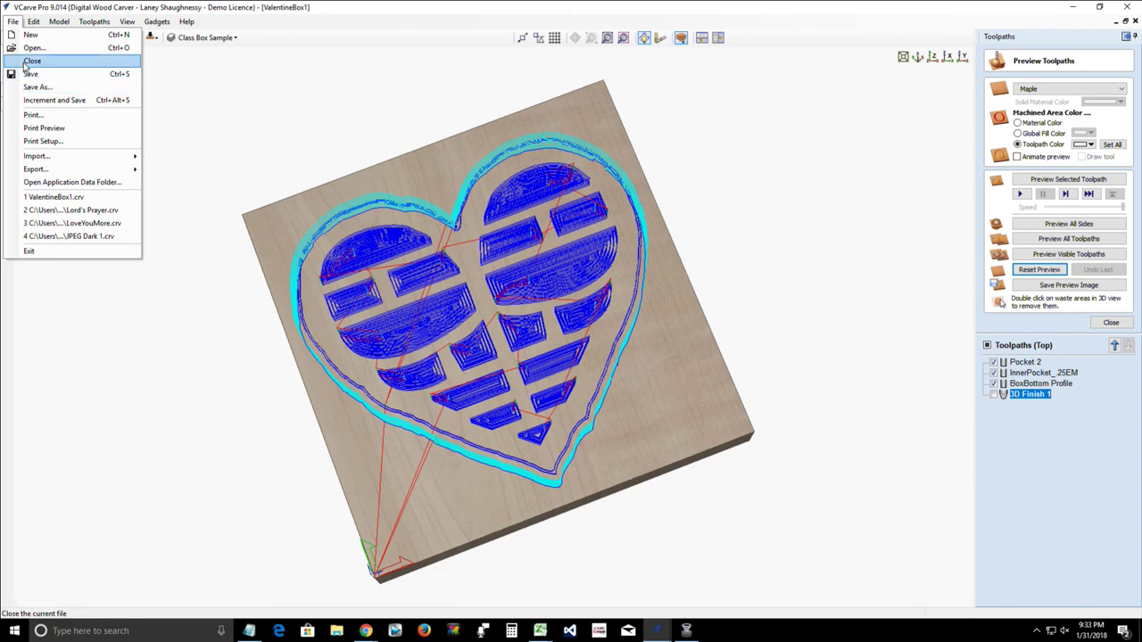
left_click(25, 63)
left_click(13, 21)
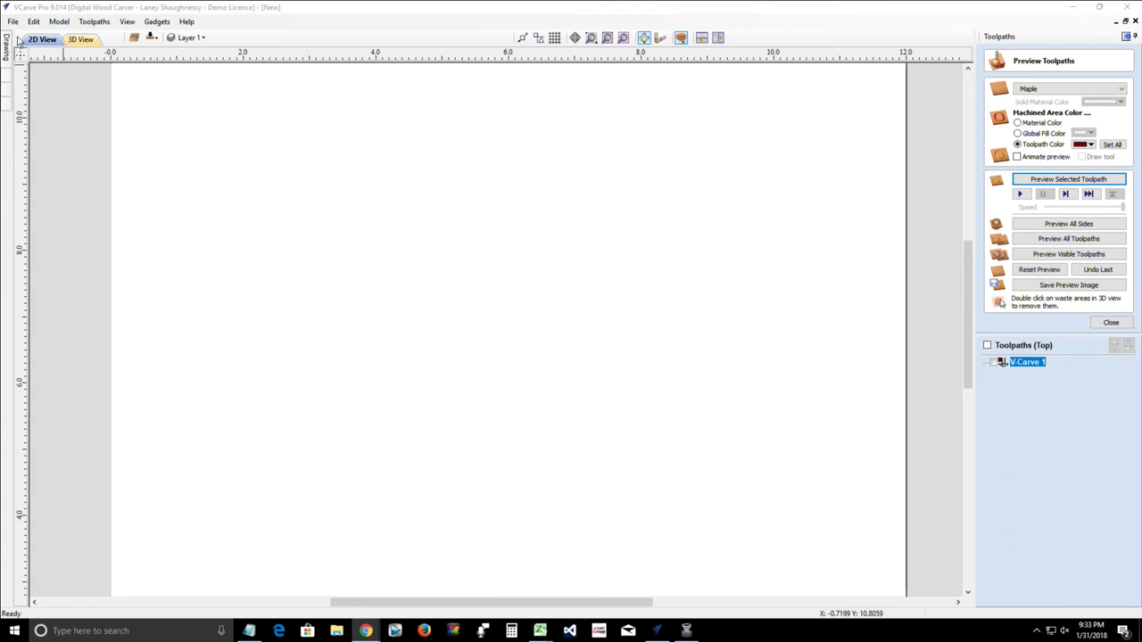
left_click(12, 22)
left_click(28, 250)
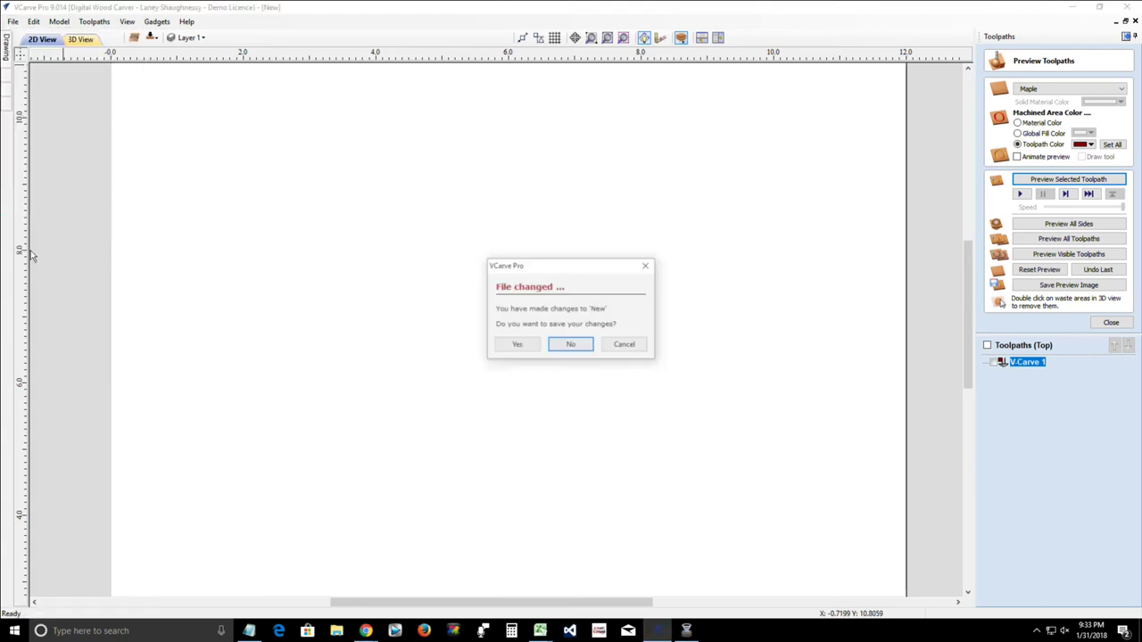
left_click(571, 345)
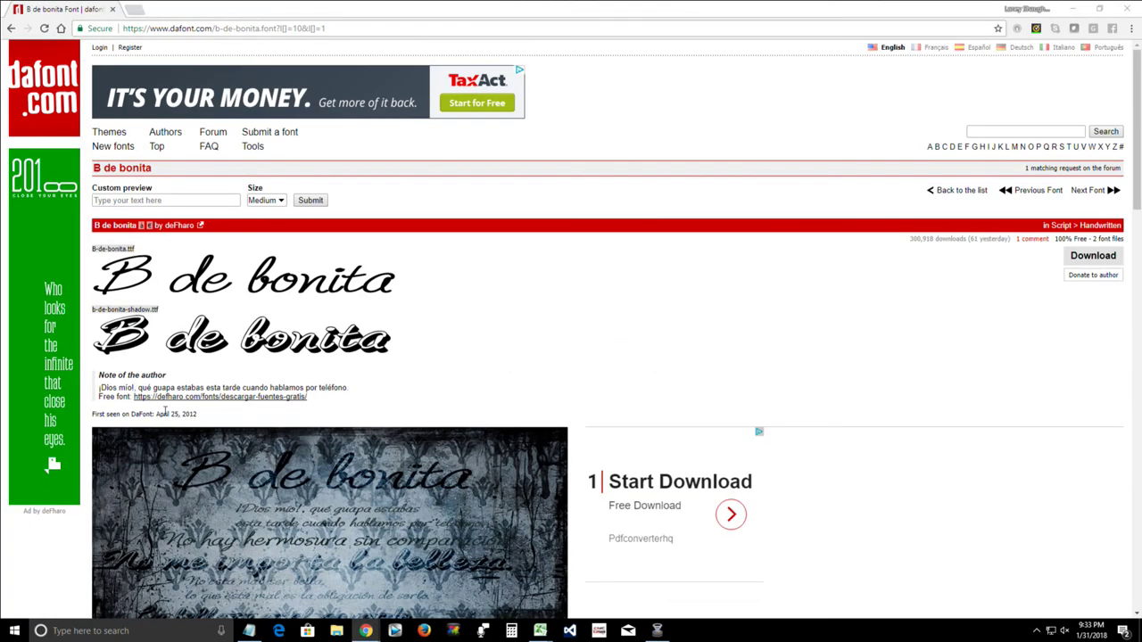
key("super+d")
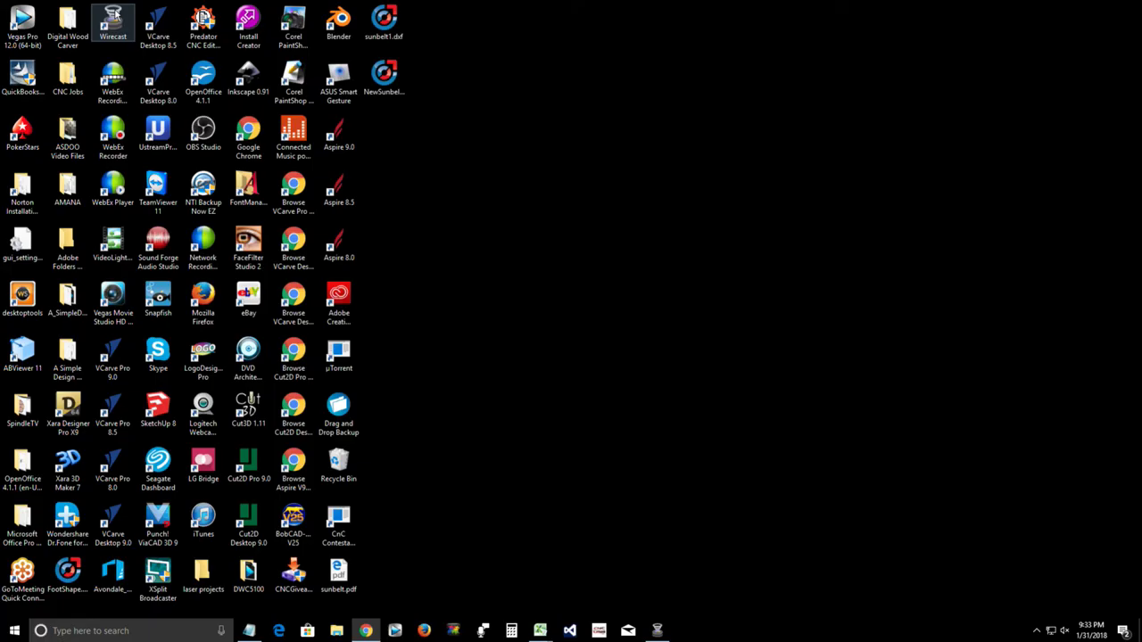
Step: Launch Aspire 9.0 and create an 8 × 10 × 0.25 inch single-sided job
left_click(339, 134)
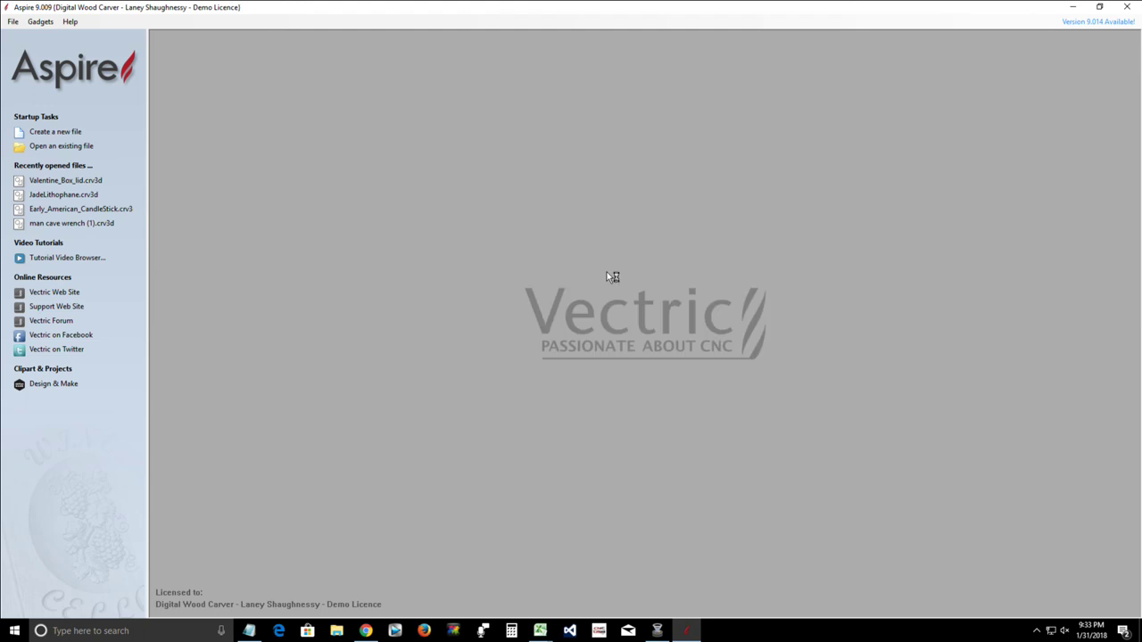
left_click(42, 132)
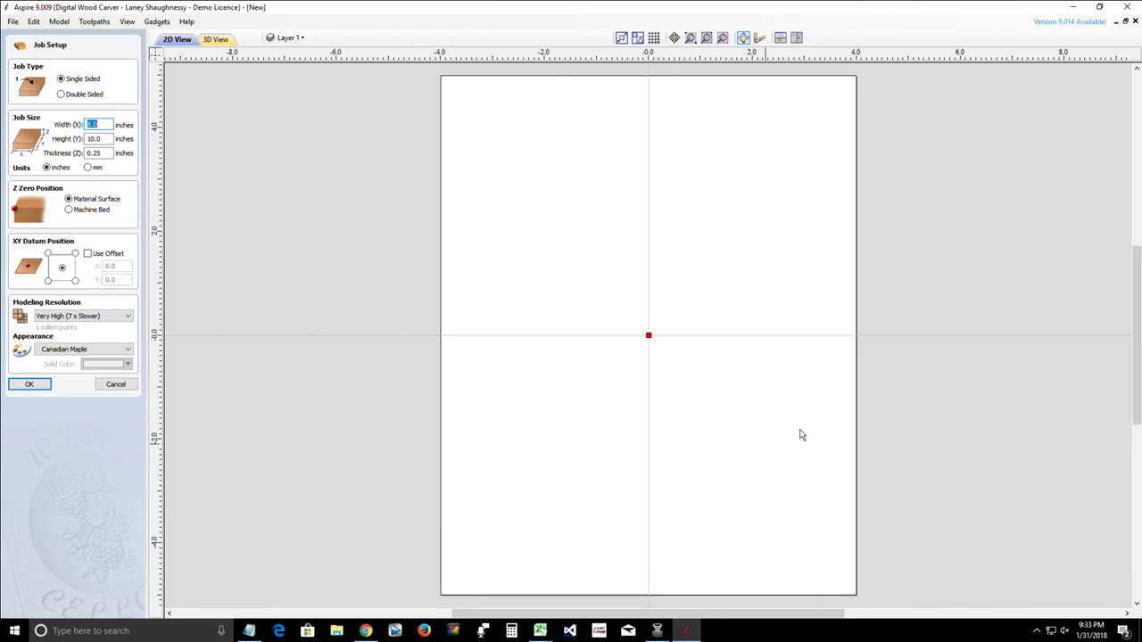
left_click(27, 385)
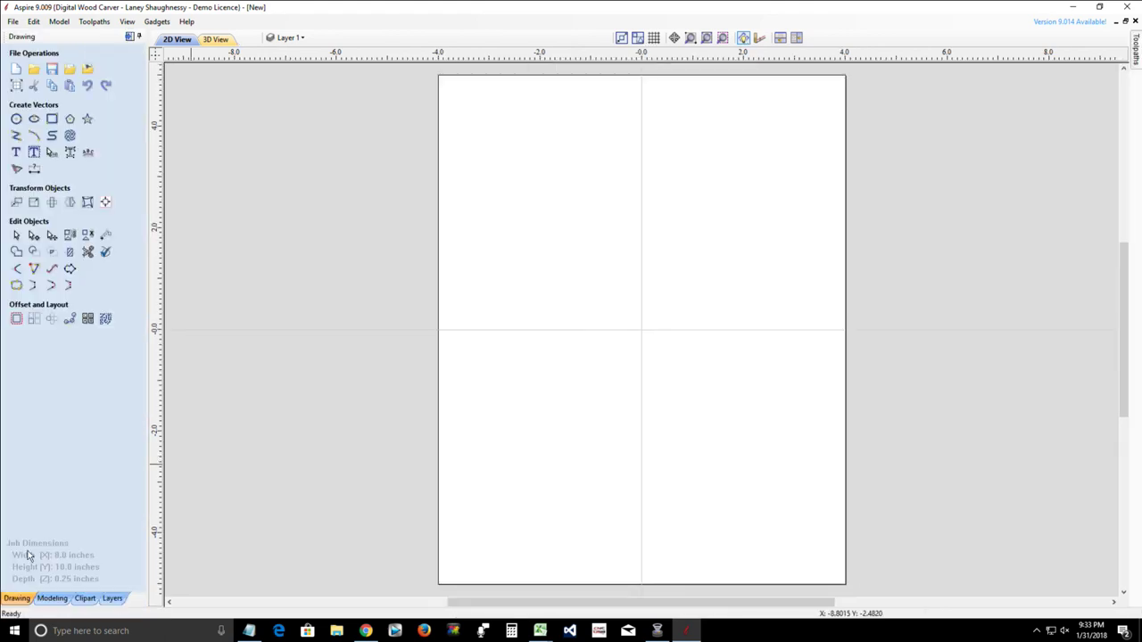
Step: Create a component from the woman-hugging-dog photo in Downloads
left_click(47, 599)
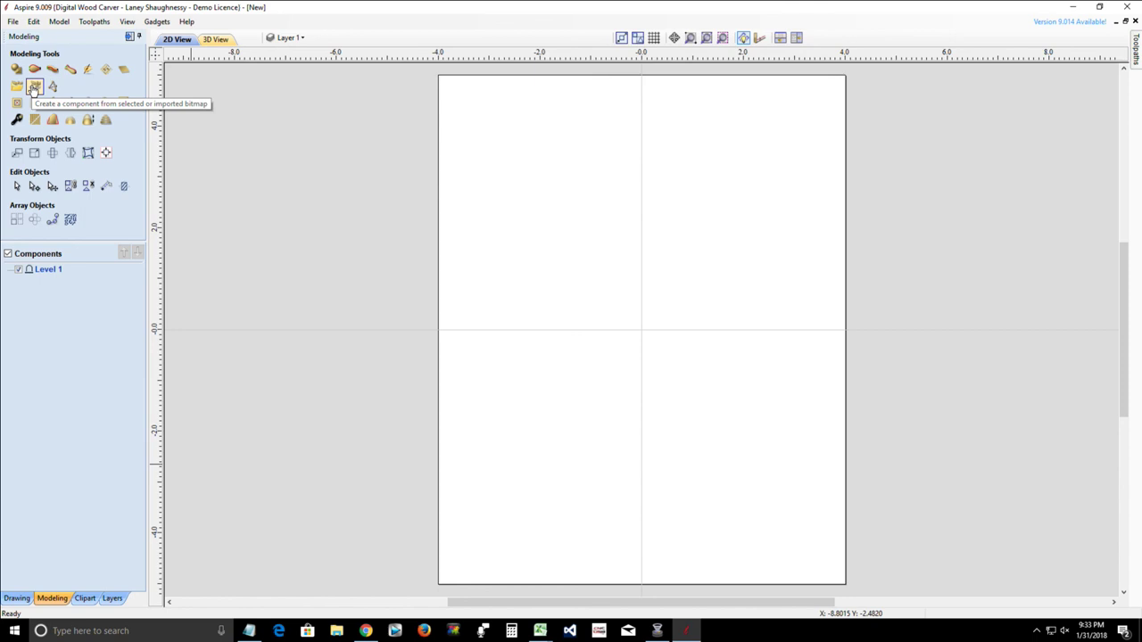
left_click(34, 86)
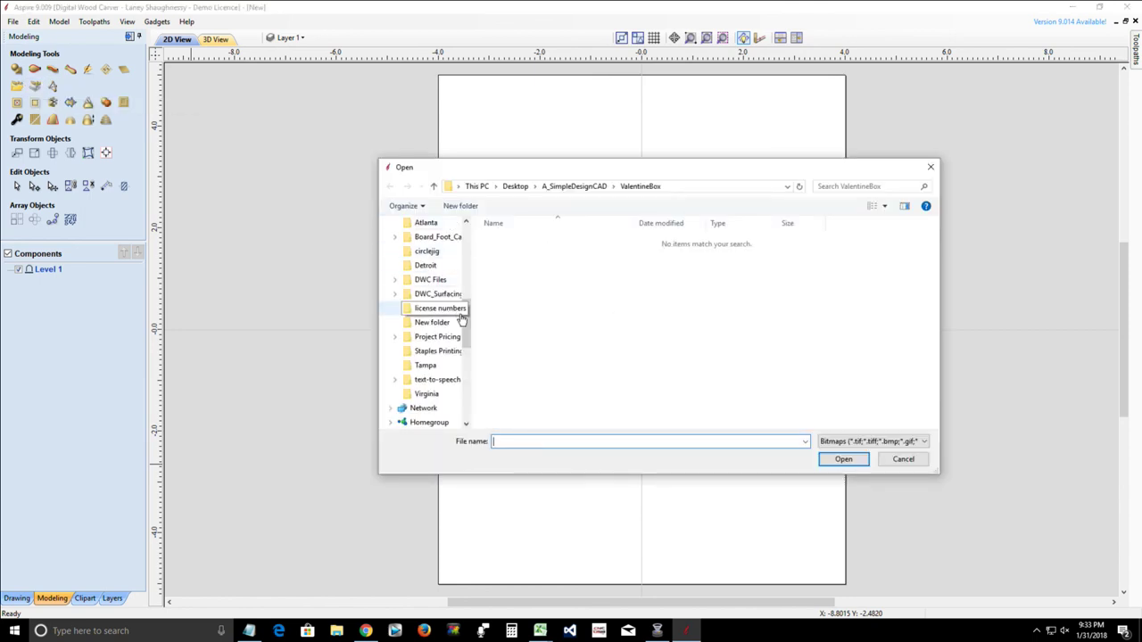
scroll(462, 320, "up", 10)
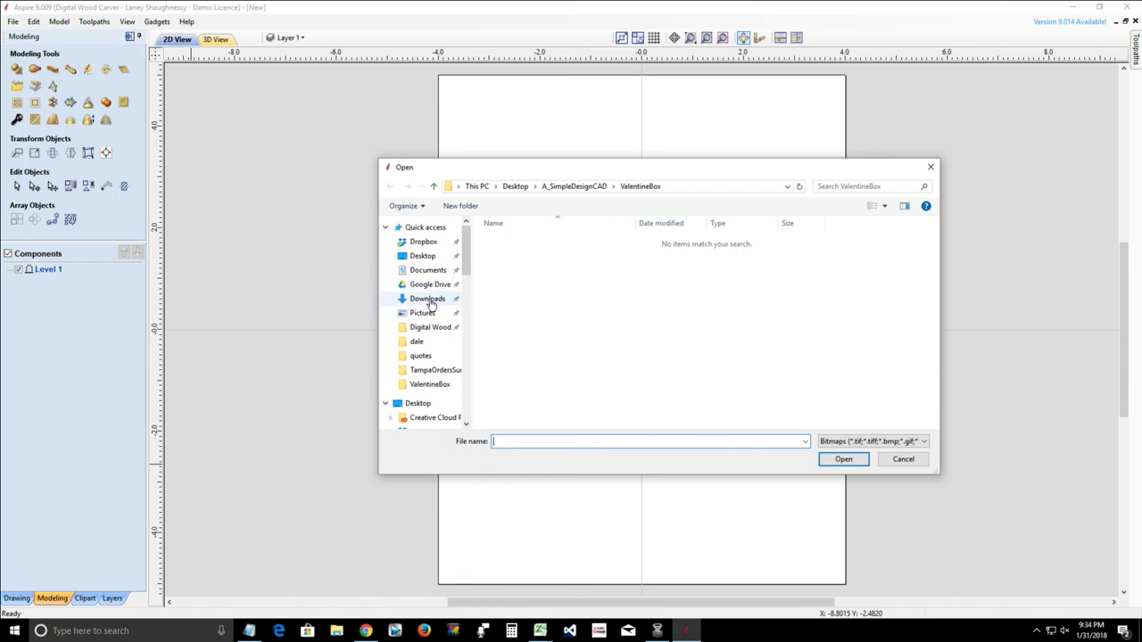
left_click(427, 299)
scroll(923, 330, "down", 3)
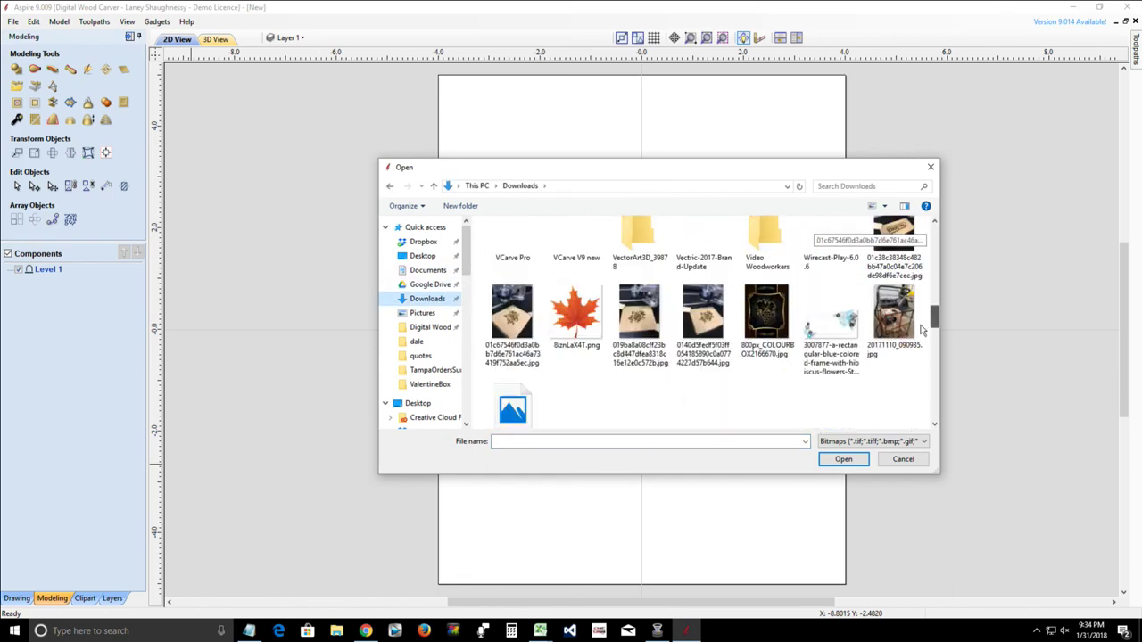
scroll(922, 330, "down", 5)
scroll(802, 321, "up", 4)
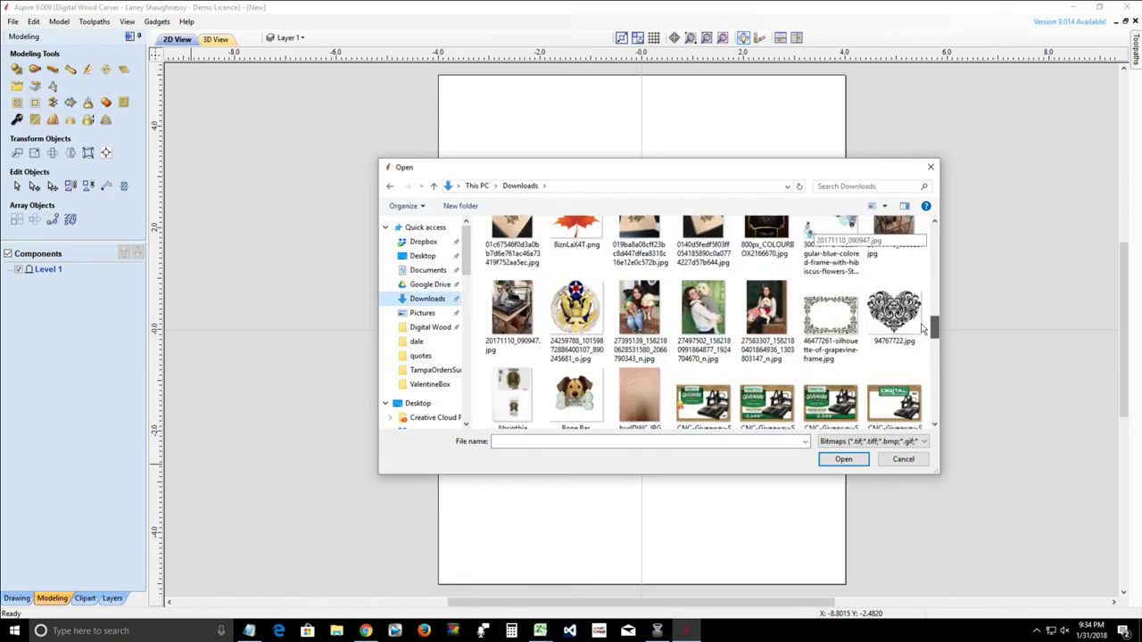
double_click(702, 314)
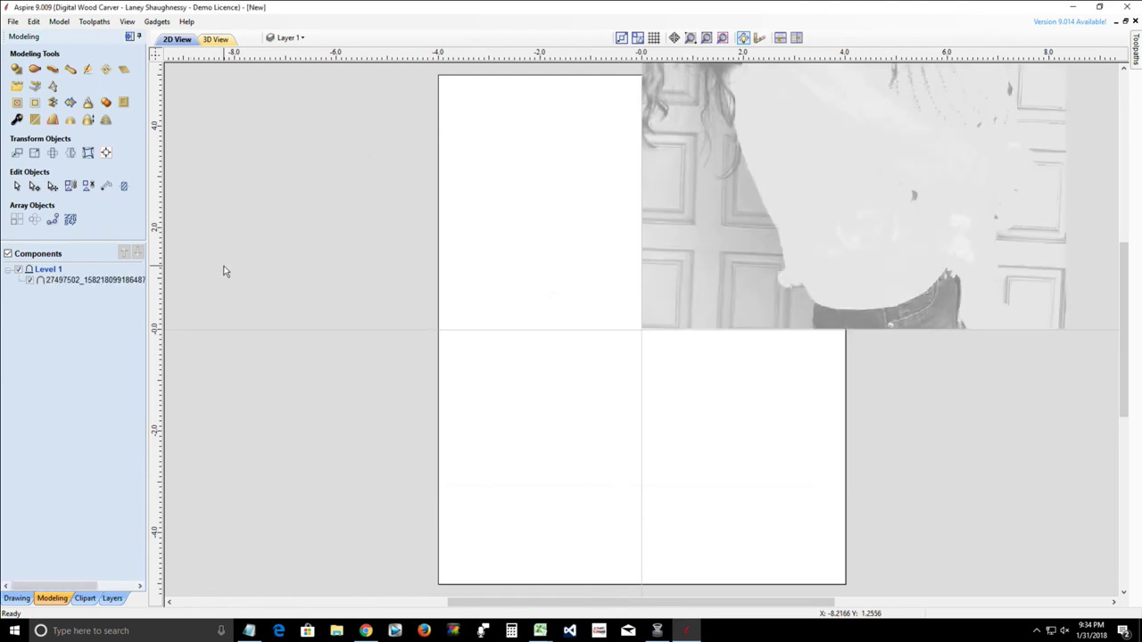
scroll(428, 365, "down", 3)
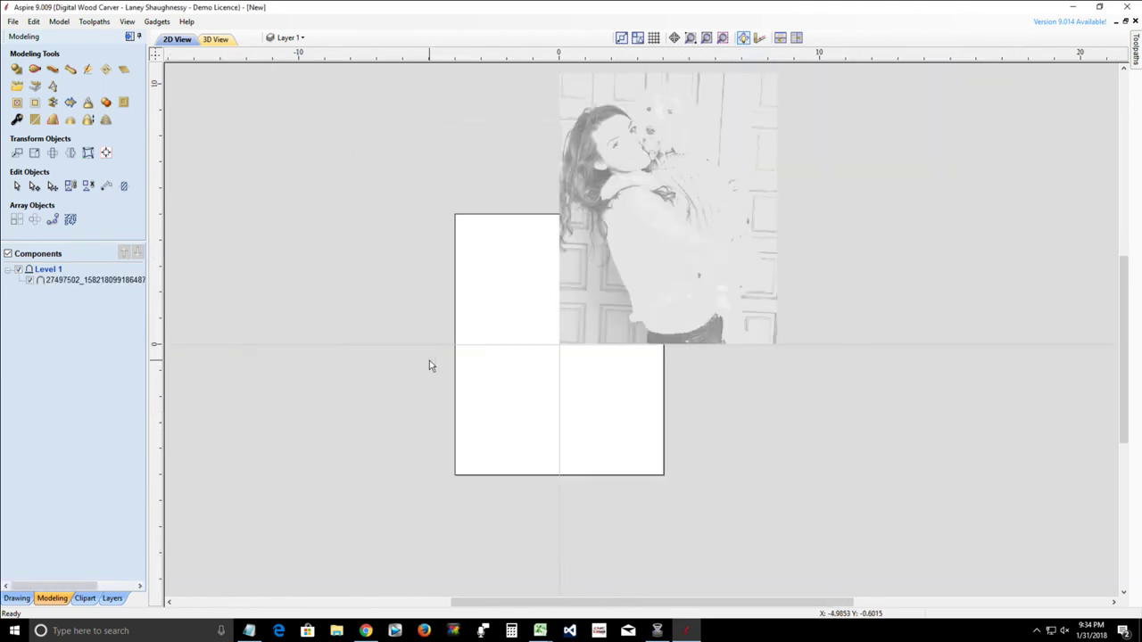
scroll(645, 264, "up", 2)
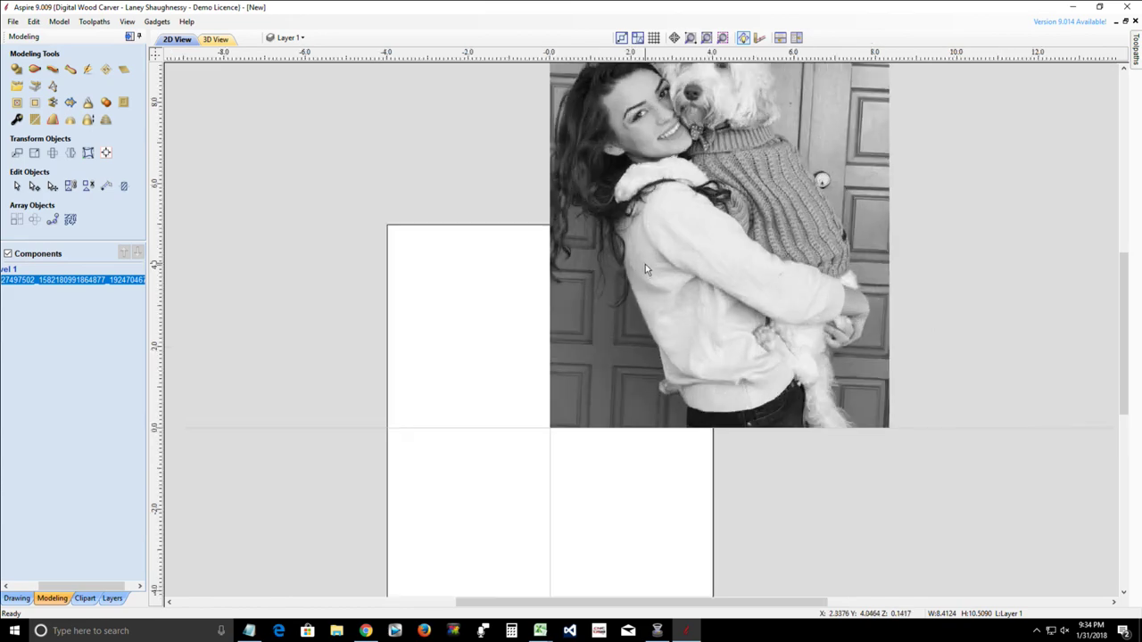
scroll(645, 264, "down", 1)
scroll(645, 264, "up", 1)
scroll(645, 264, "down", 2)
scroll(645, 264, "up", 2)
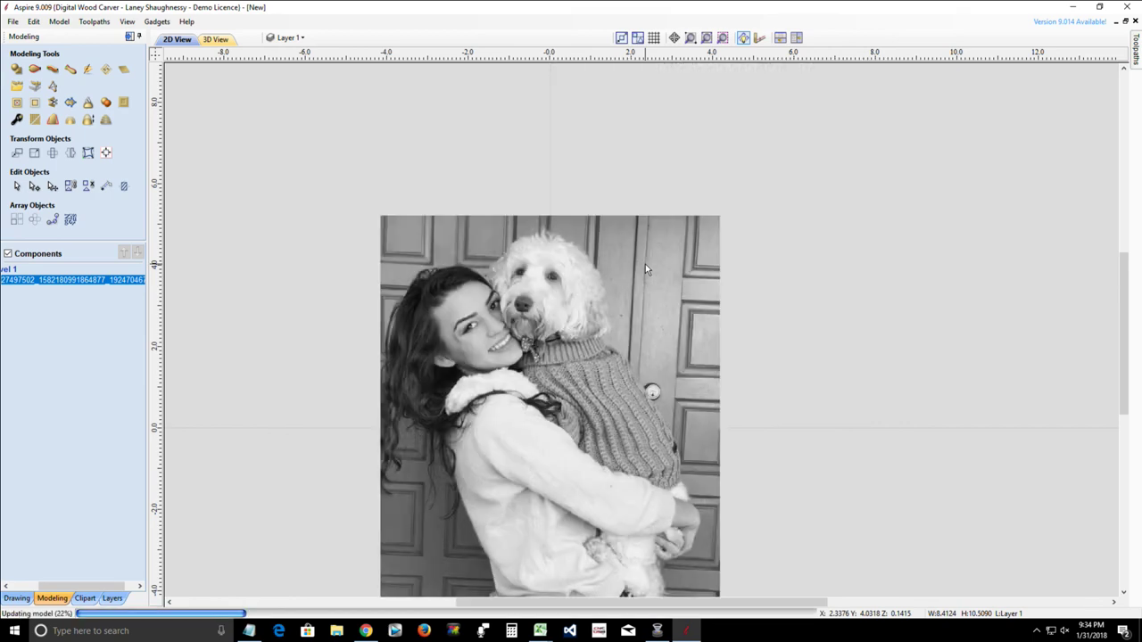
scroll(577, 335, "down", 2)
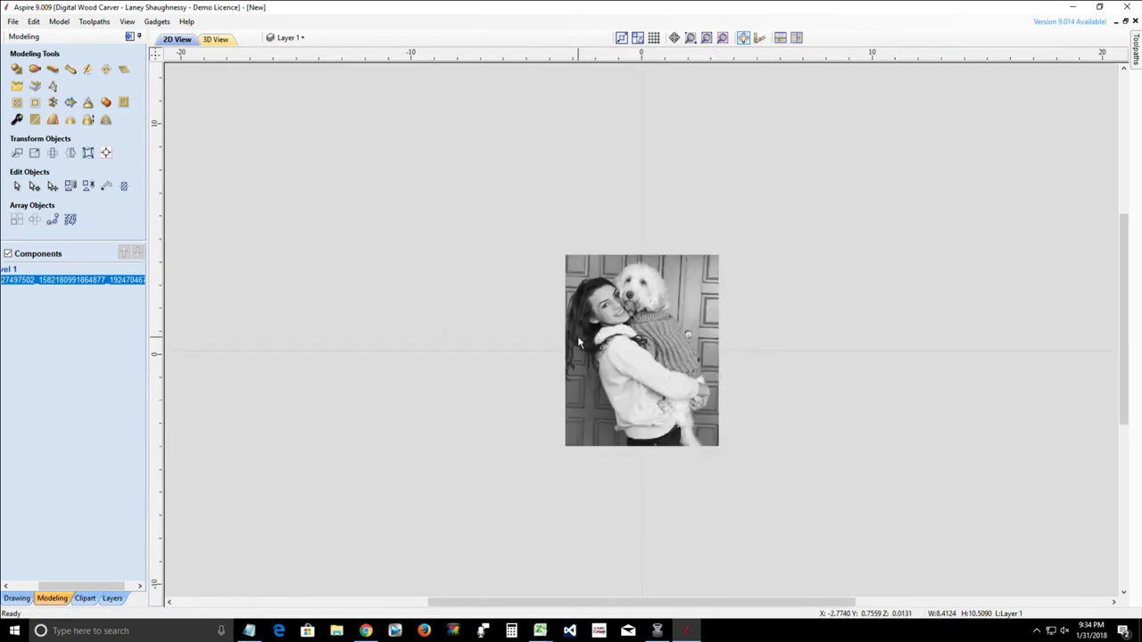
Step: Resize the photo component to 8 inches wide, view it in 3D, and open Component Properties
left_click(34, 155)
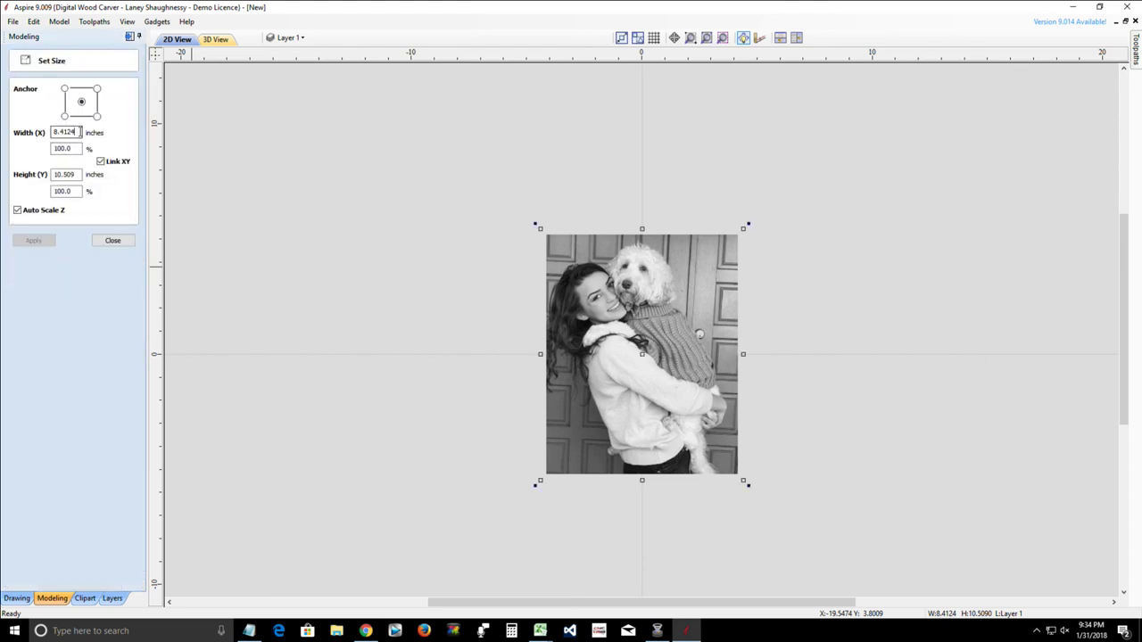
type("8")
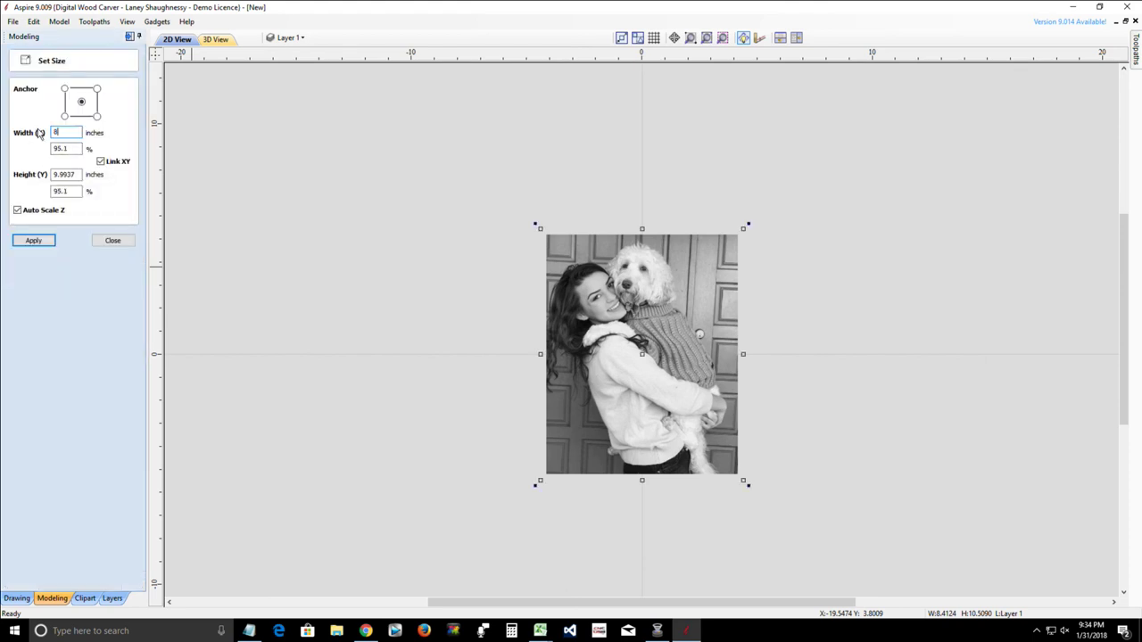
left_click(21, 241)
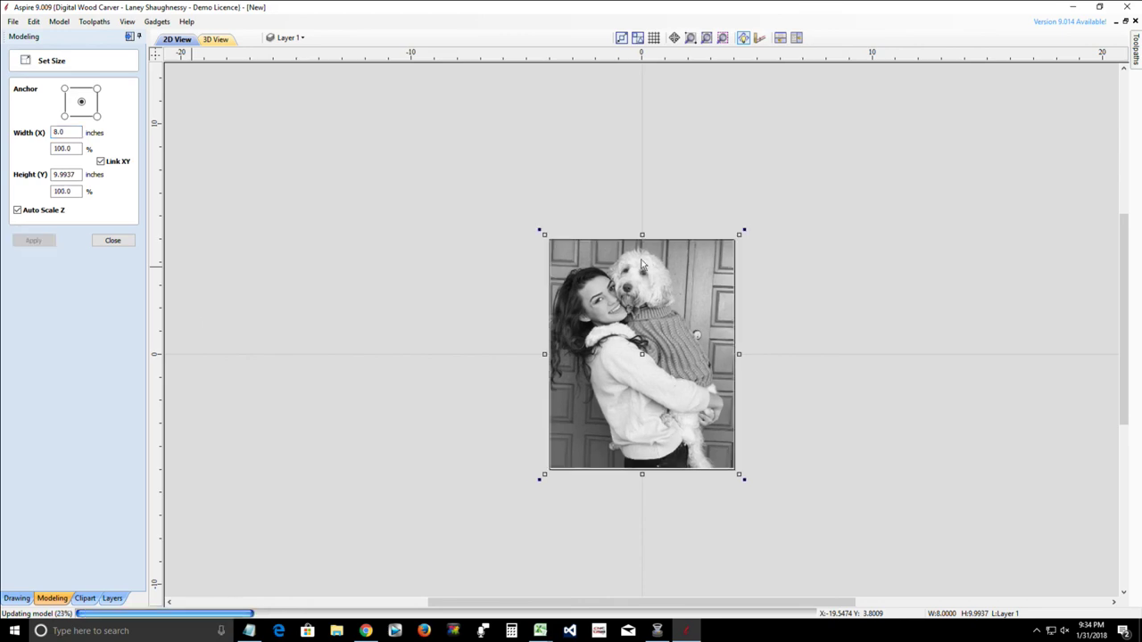
scroll(641, 259, "up", 1)
scroll(641, 259, "up", 1)
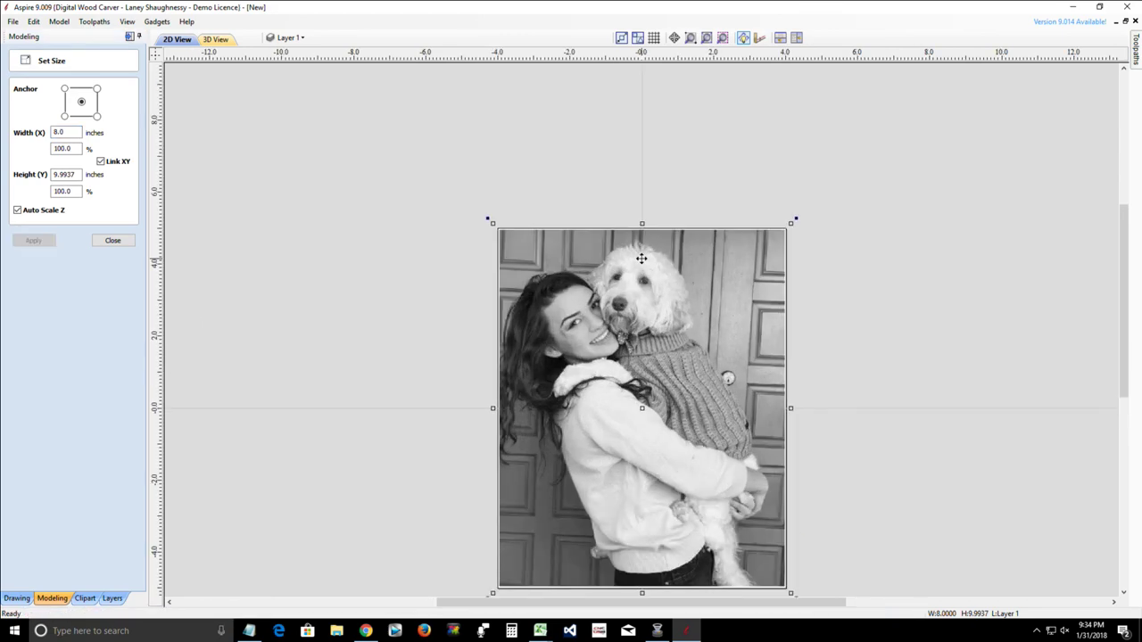
left_click(212, 39)
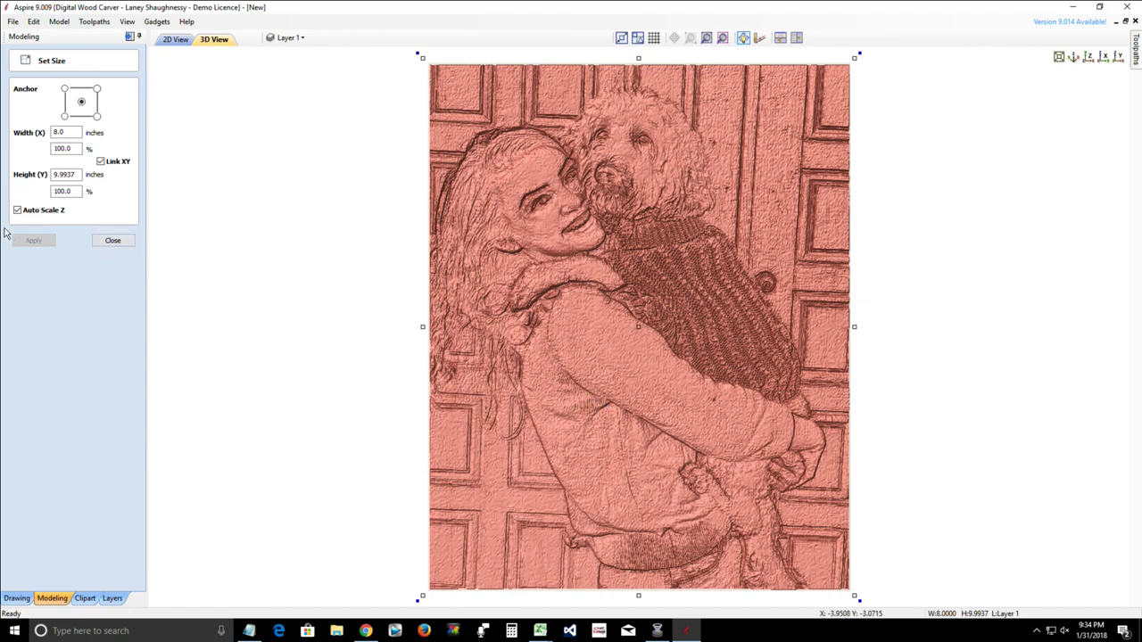
left_click(113, 240)
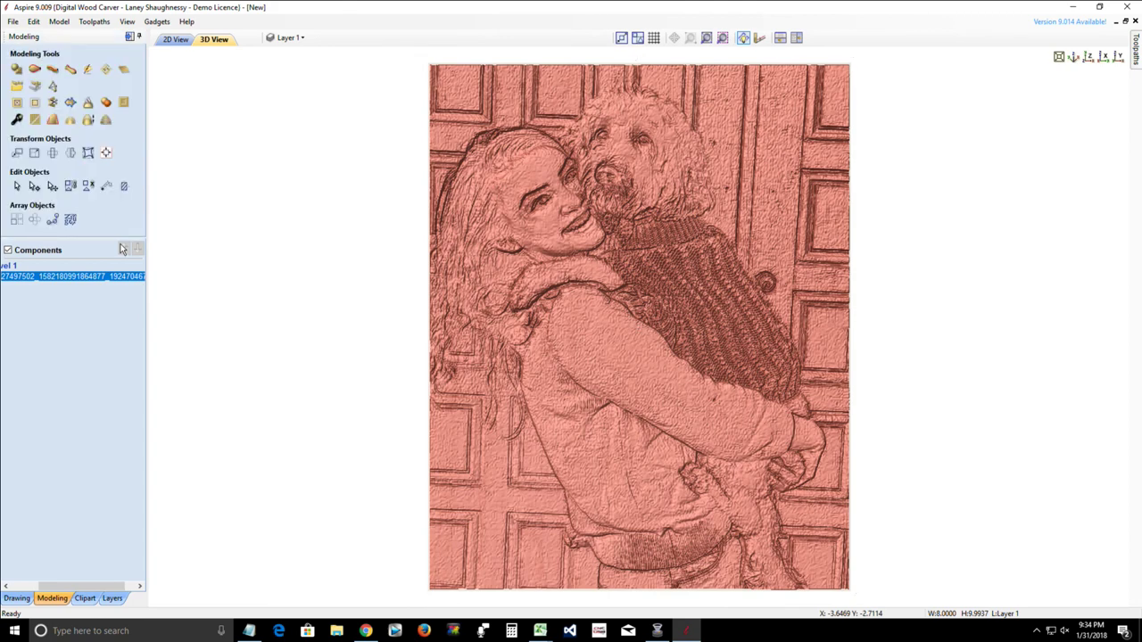
left_click(16, 121)
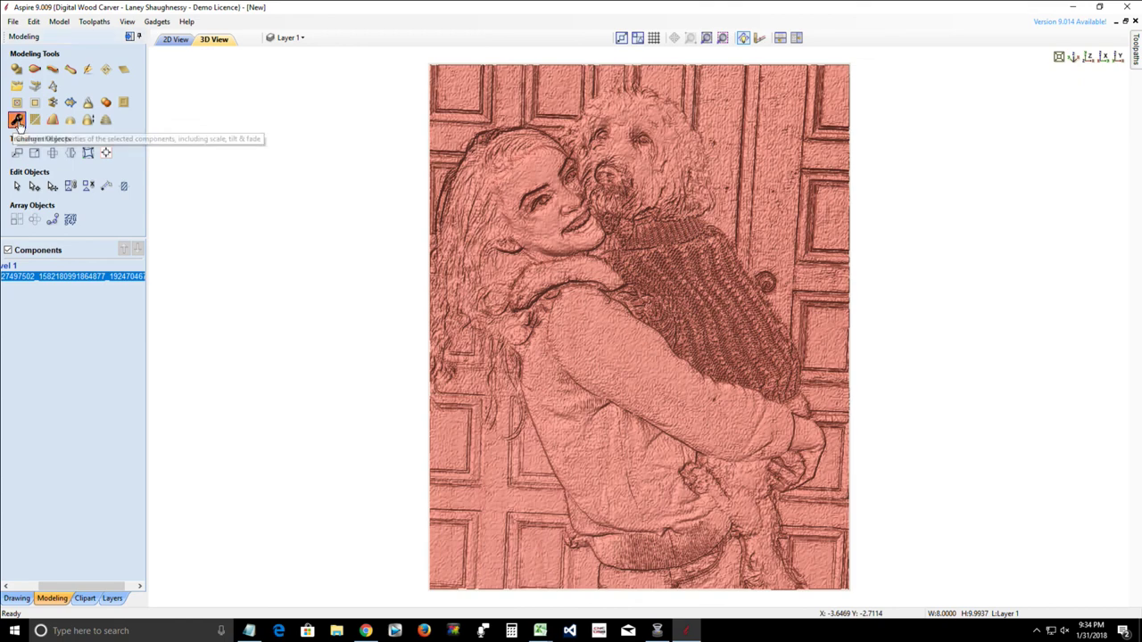
left_click(17, 122)
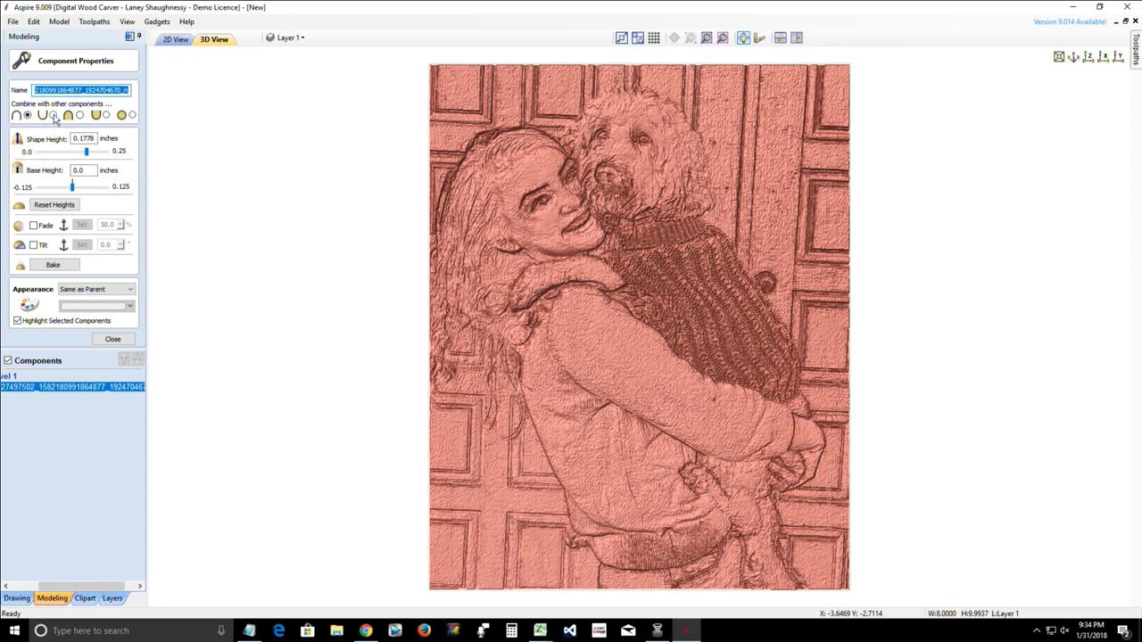
Step: Set the photo component's combine mode to Subtract and close Component Properties
left_click(53, 115)
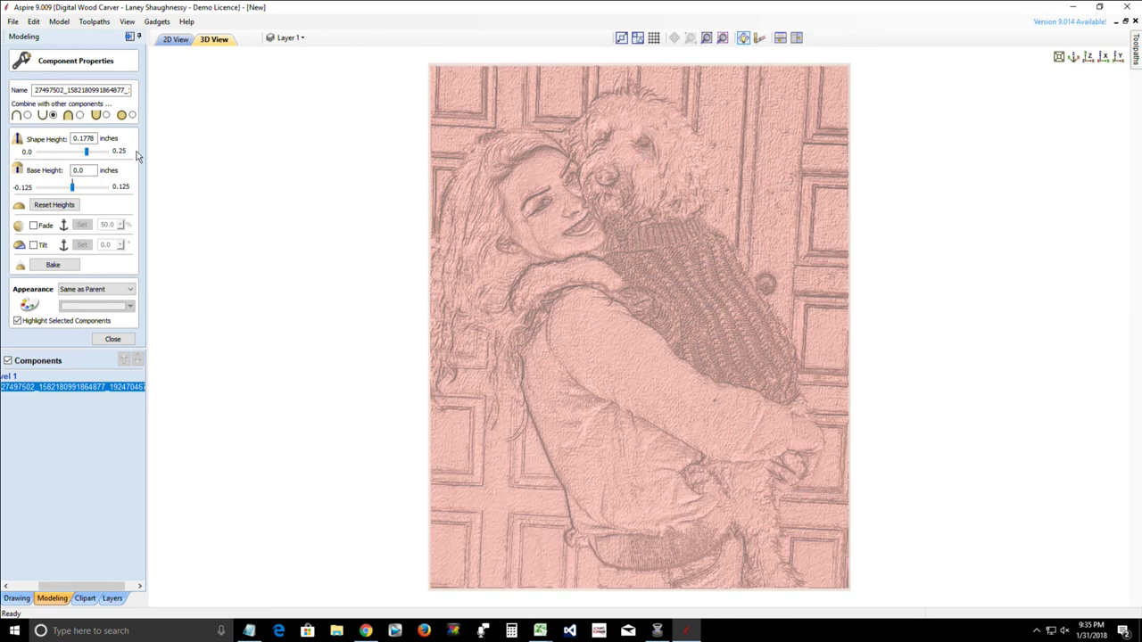
left_click(113, 340)
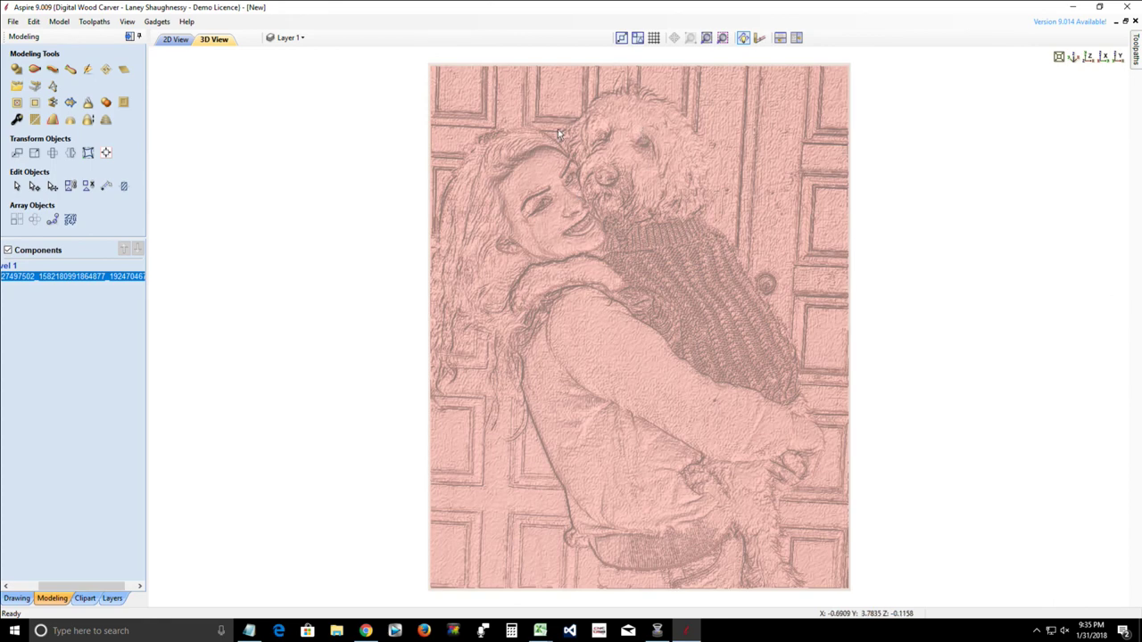
Step: Apply Smooth Components to the dog-and-woman photo relief and accept the smoothing result
left_click(36, 121)
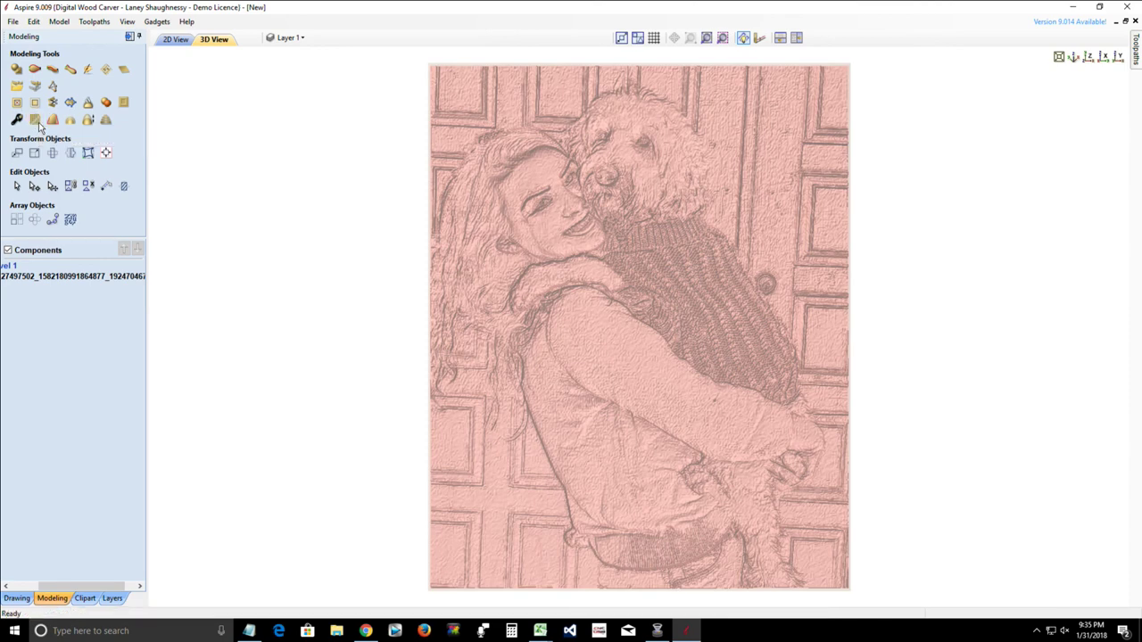
left_click(38, 124)
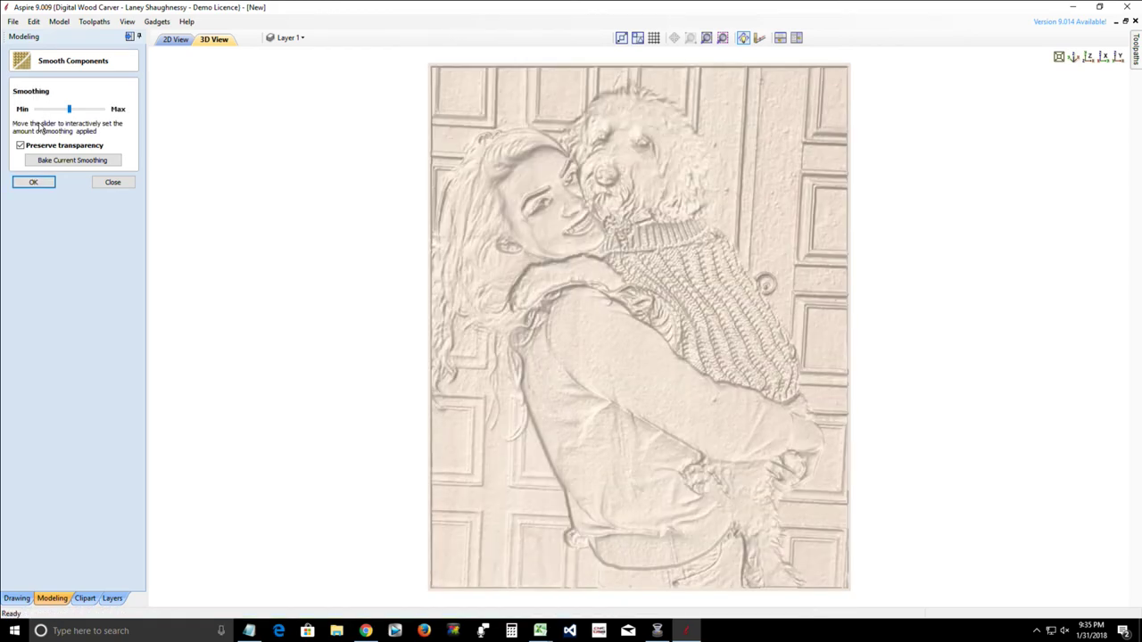
left_click(35, 183)
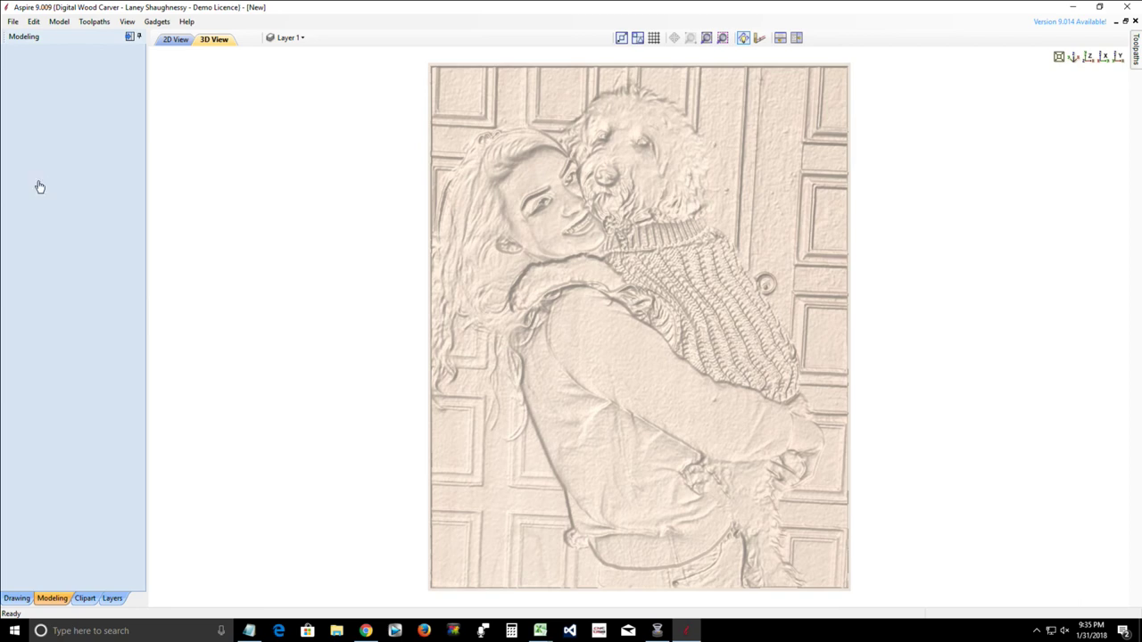
left_click(138, 39)
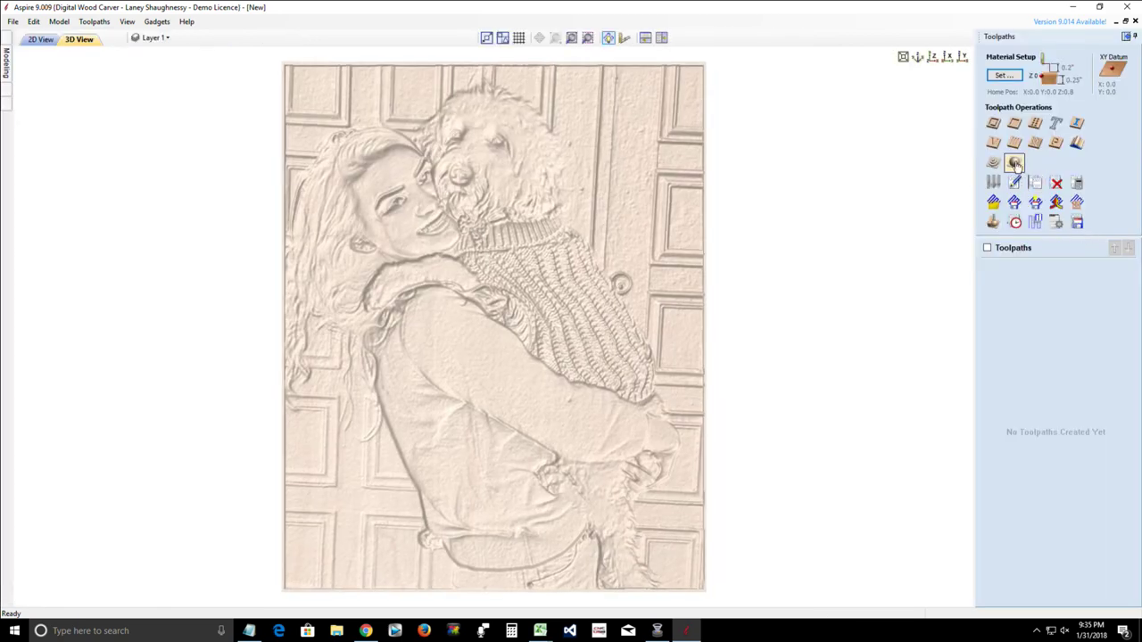
Step: Set the material's gap above model to 0.01 inches, keeping 0.25-inch thickness
left_click(1001, 76)
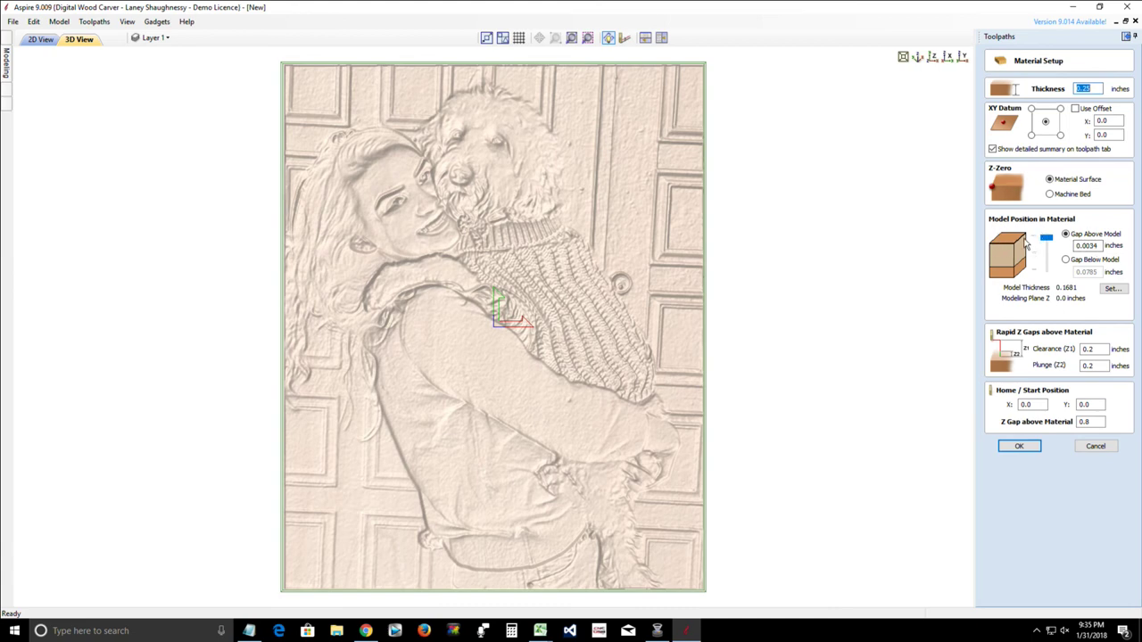
left_click_drag(1086, 247, 1115, 250)
type("1")
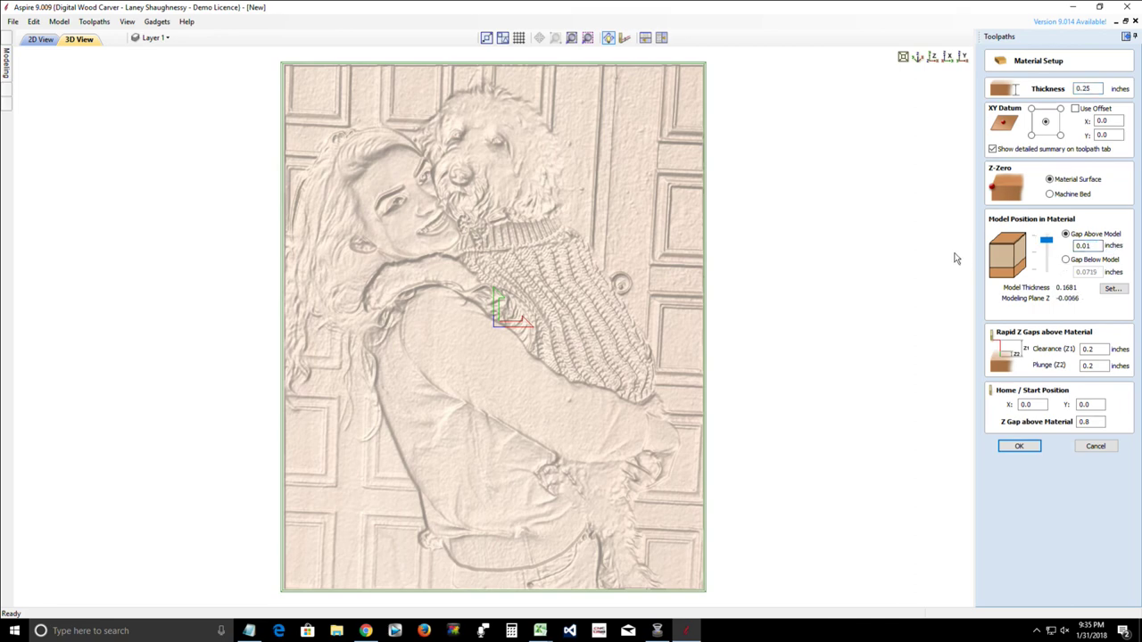
left_click(1009, 449)
left_click(1015, 447)
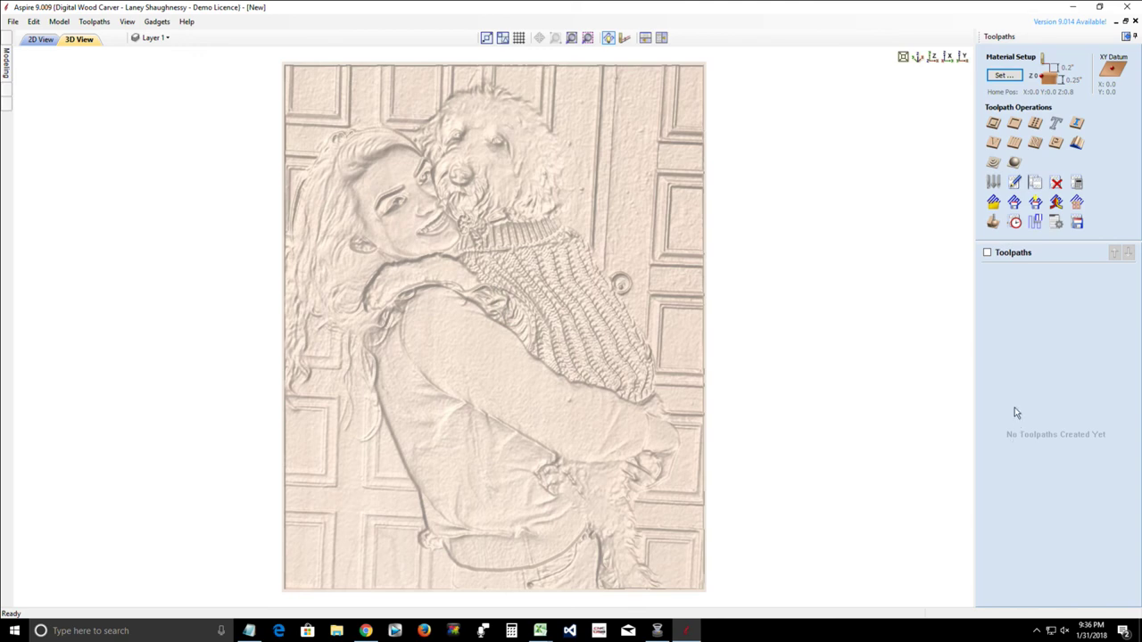
Step: Create a 3D raster finishing toolpath using a 0.125-inch Ball Nose tool
left_click(1015, 162)
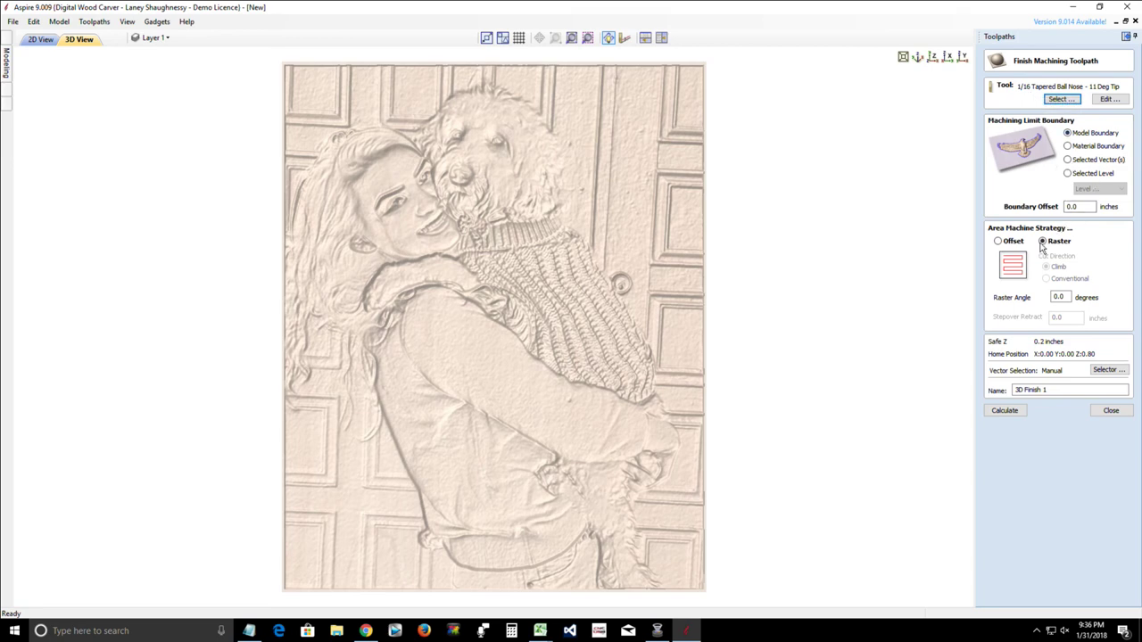
left_click(996, 412)
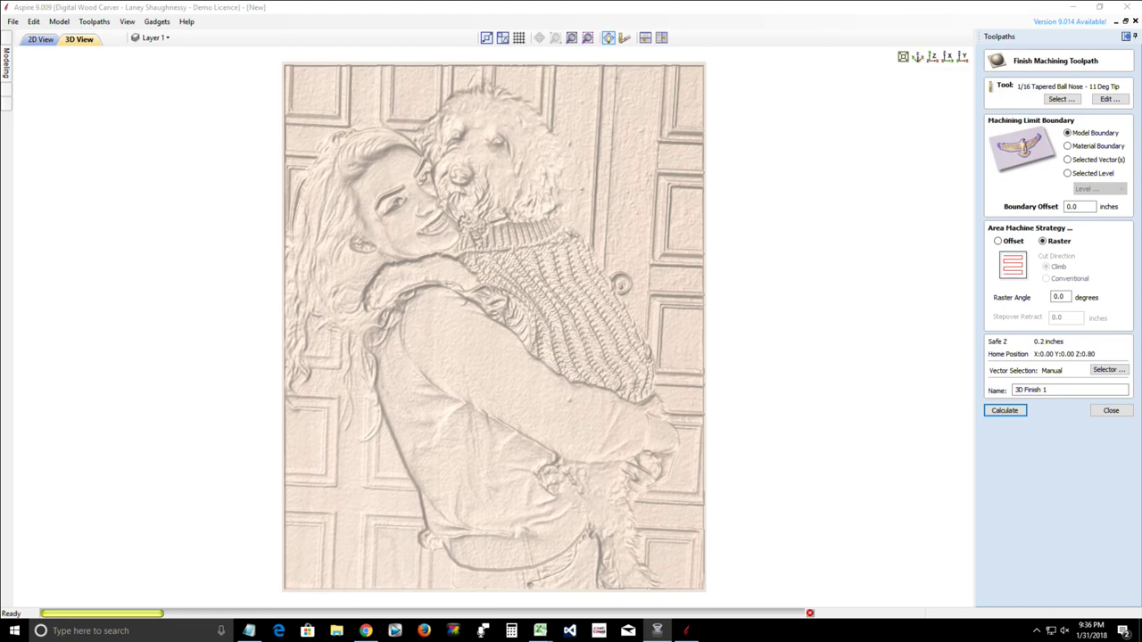
left_click(809, 614)
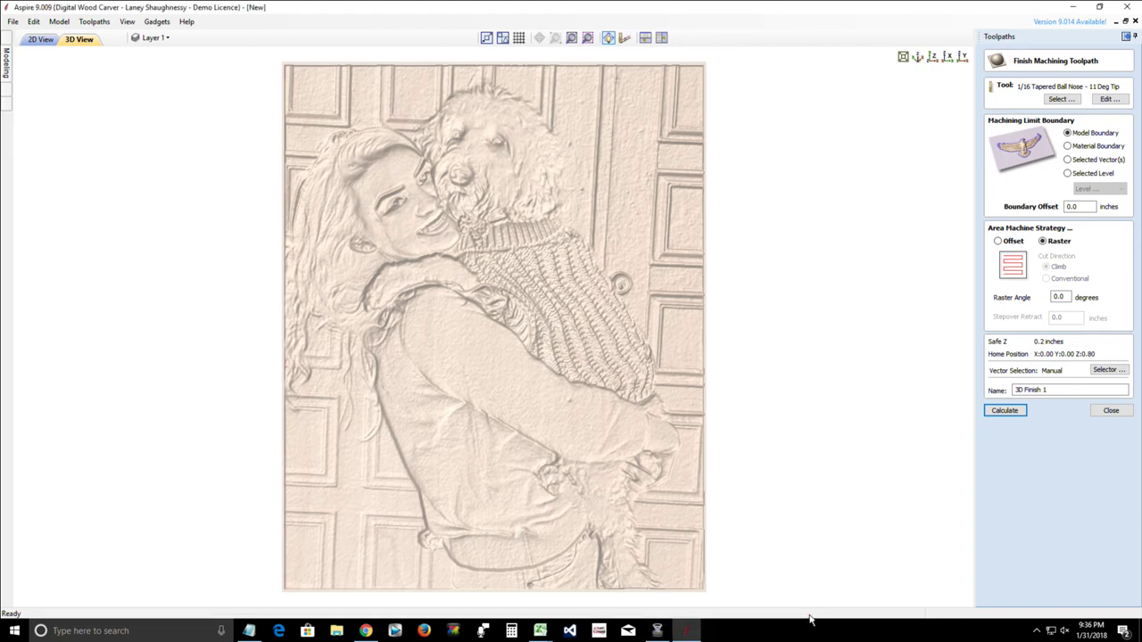
left_click(1059, 99)
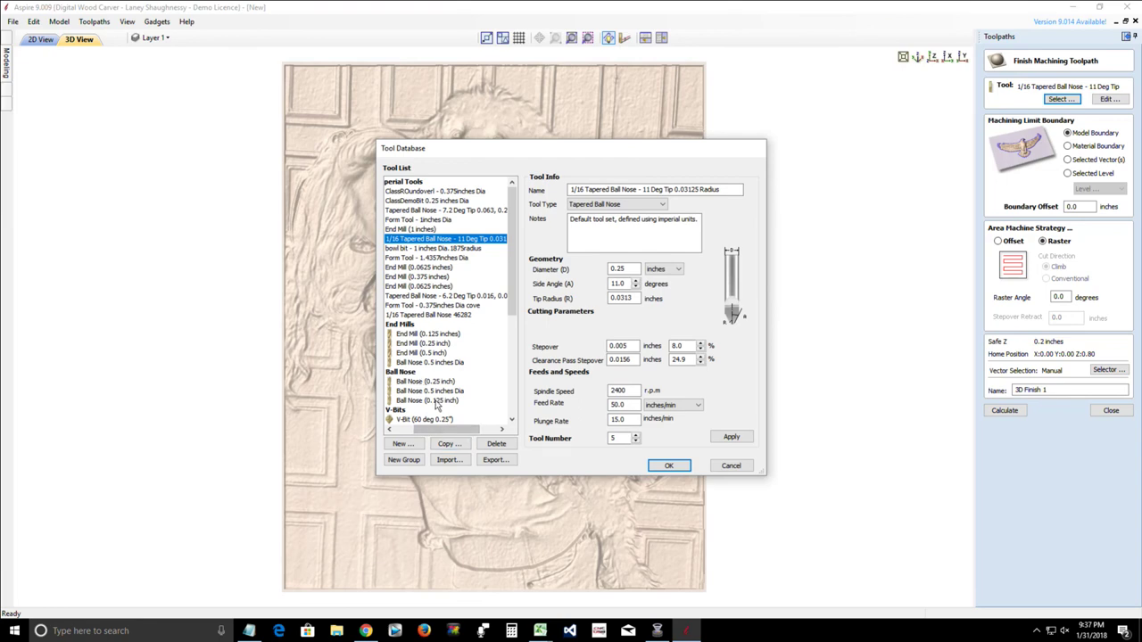
left_click(429, 400)
left_click(668, 465)
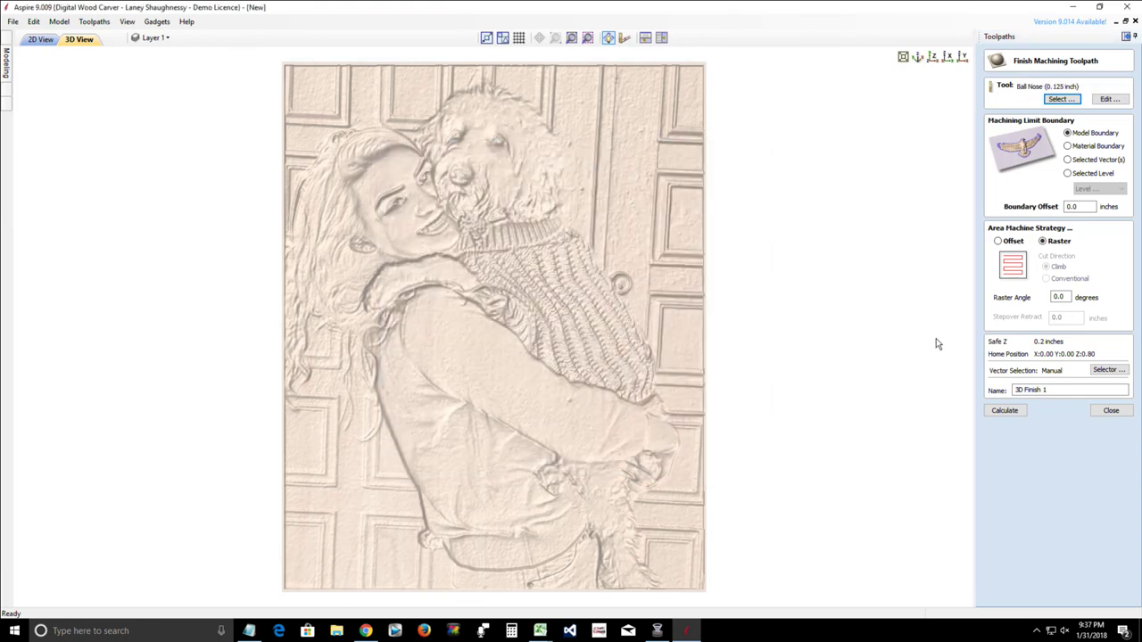
Step: Calculate the 3D Finish 1 raster toolpath with the 0.125-inch ball nose
left_click(1002, 411)
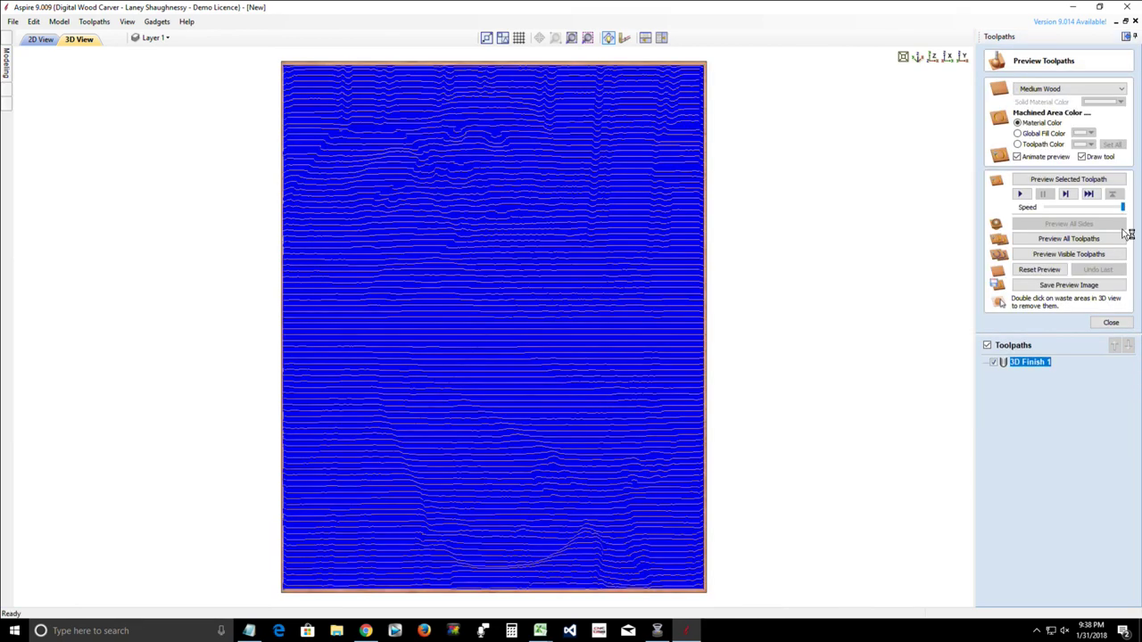
Step: Run the 3D Finish 1 carving preview, stopping around 31% with the lower board carved
left_click(1056, 182)
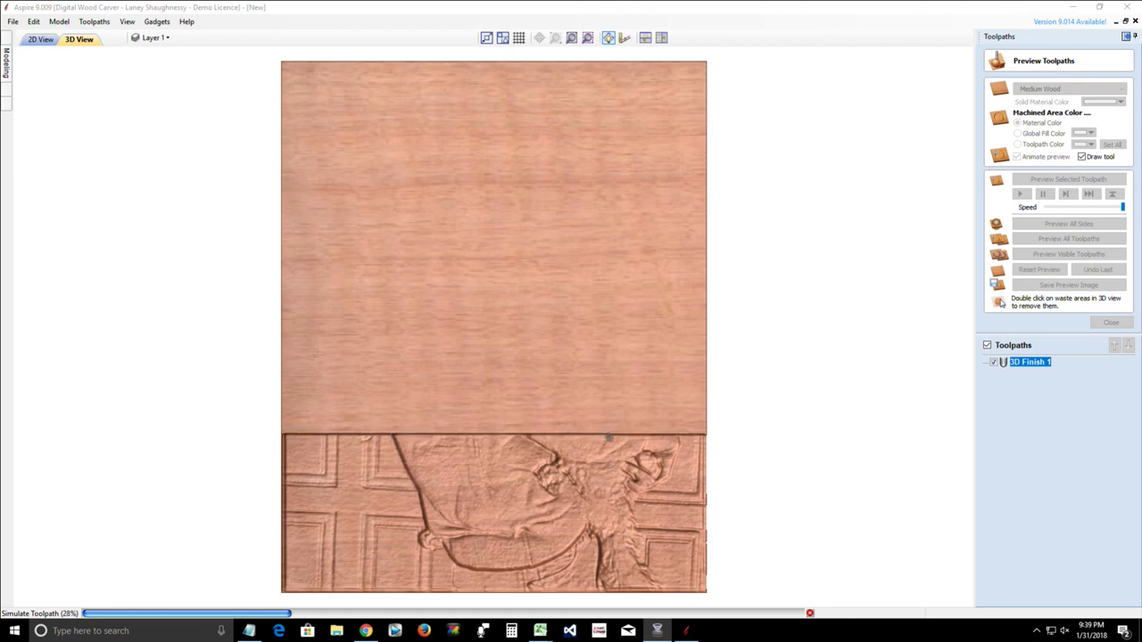
key("alt+Tab")
key("alt+Tab")
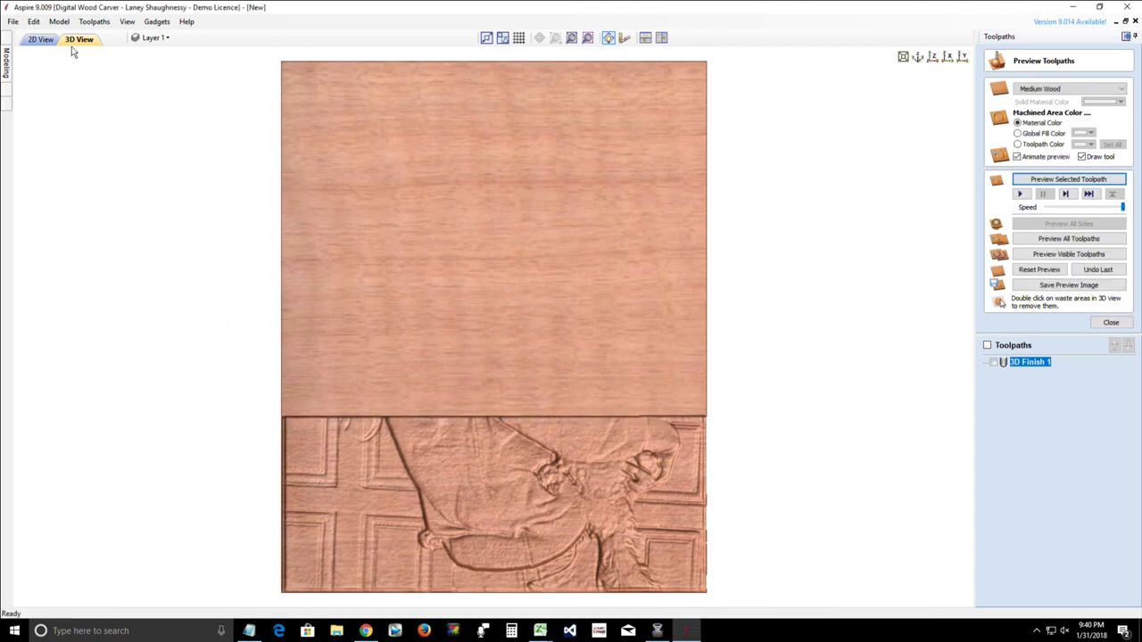
Step: Set preview simulation quality to Standard and rerun the full 3D Finish 1 carving preview
left_click(94, 21)
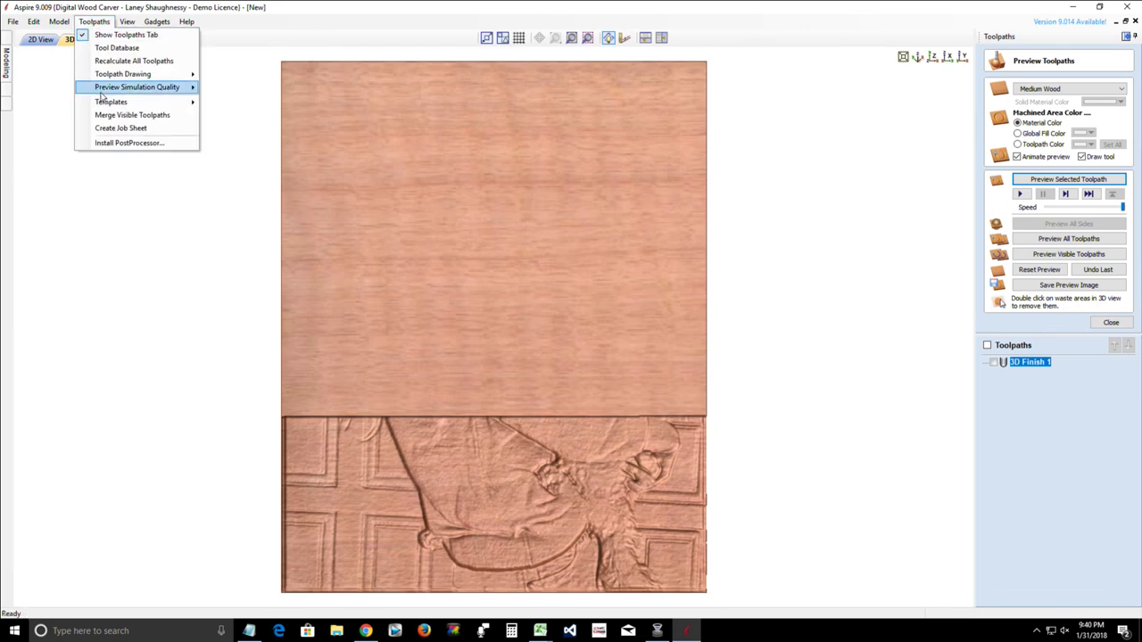
mouse_move(122, 89)
left_click(226, 94)
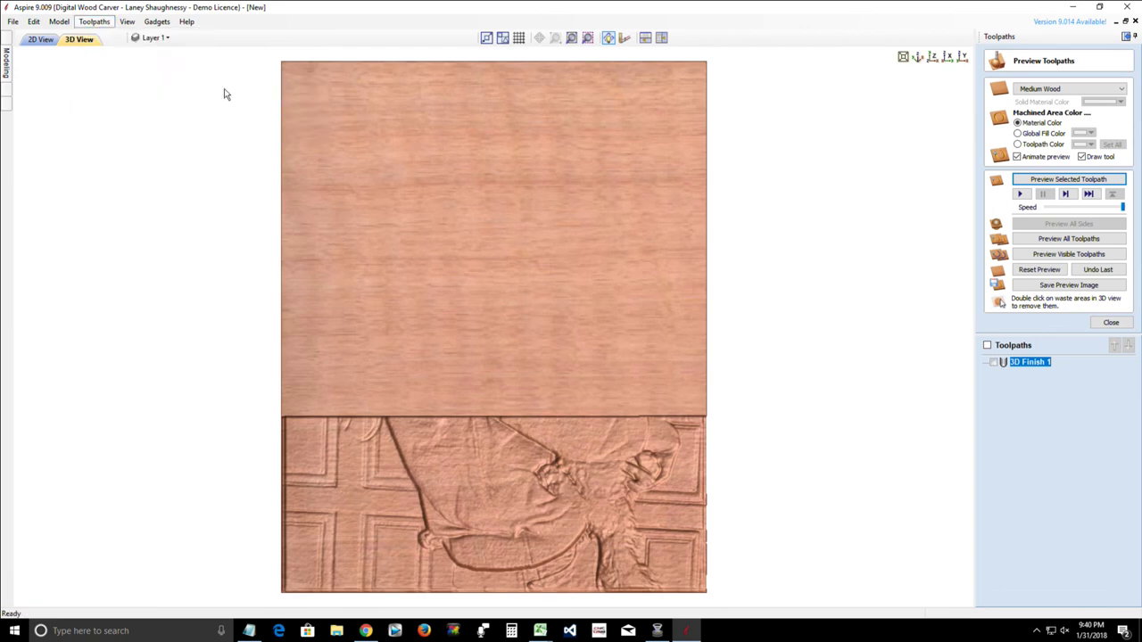
left_click(1049, 179)
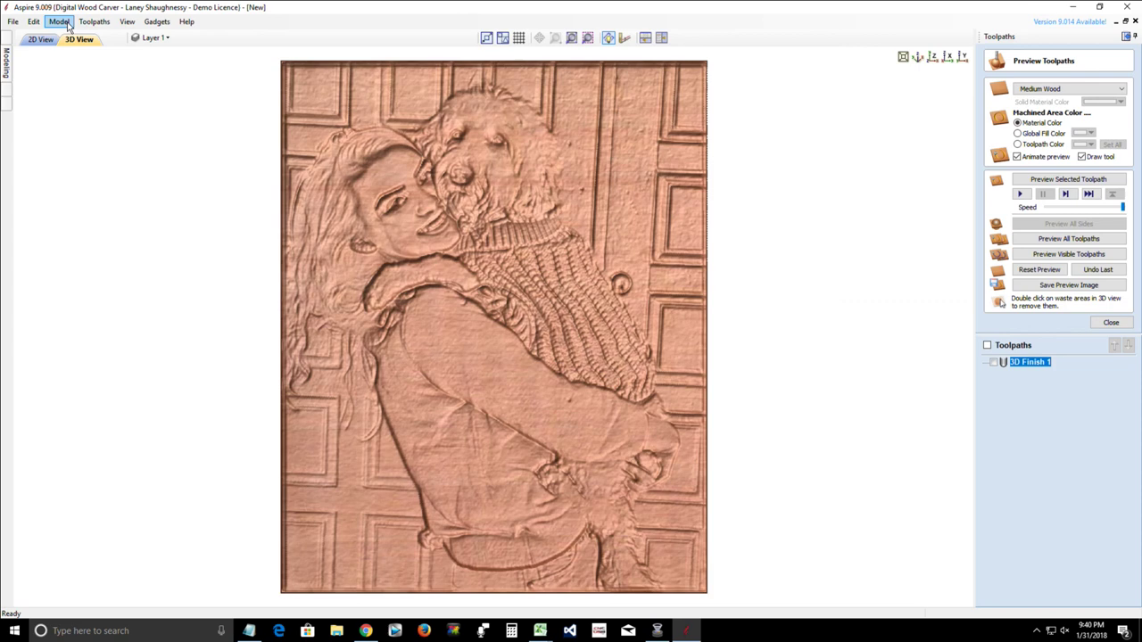
left_click(59, 21)
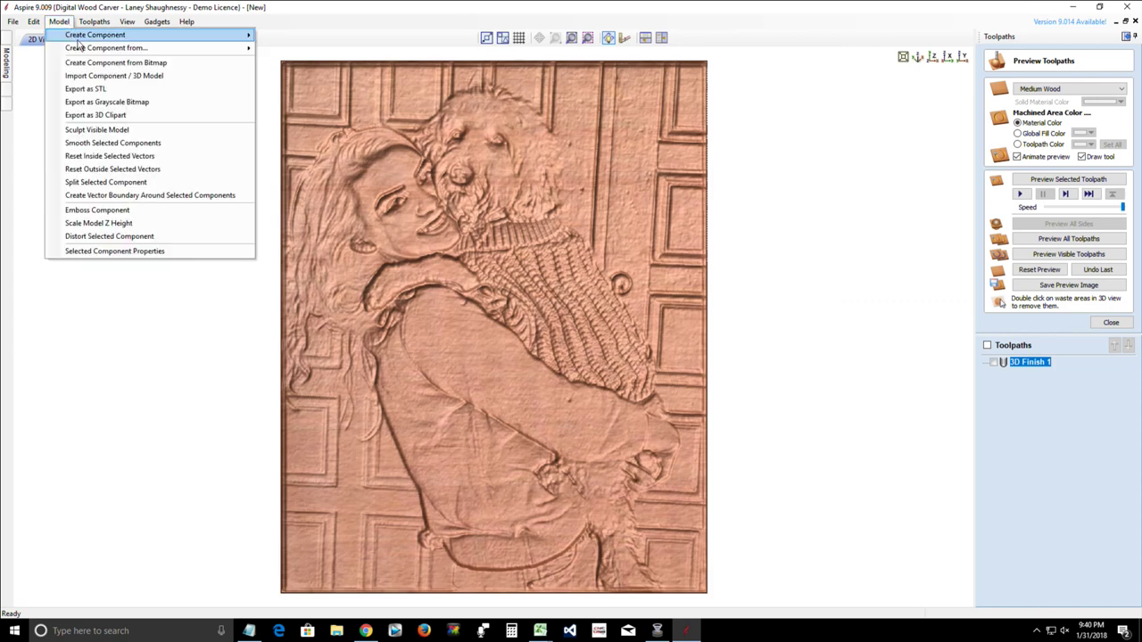
Step: Create a Toolpath Preview component from the simulated woman-and-dog carving
mouse_move(79, 51)
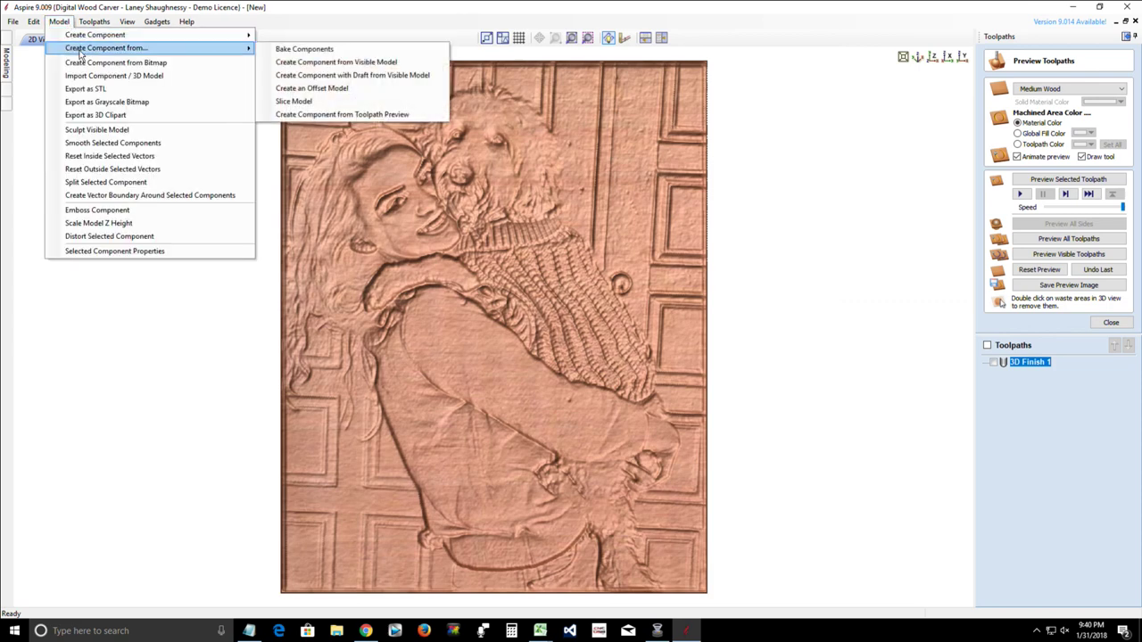
left_click(329, 115)
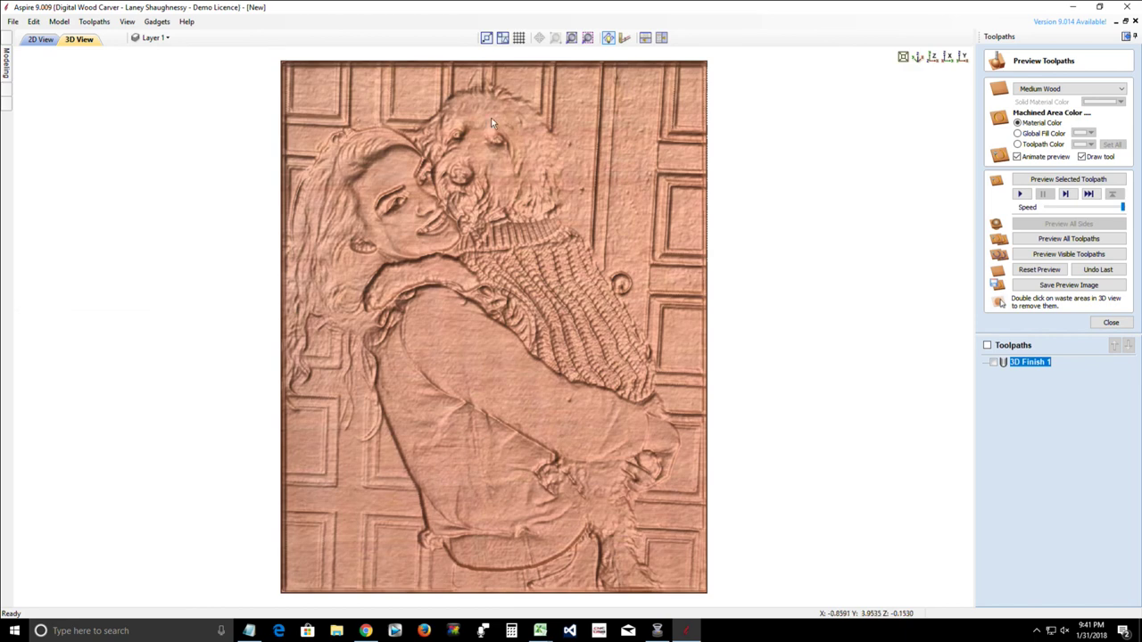
left_click(1134, 36)
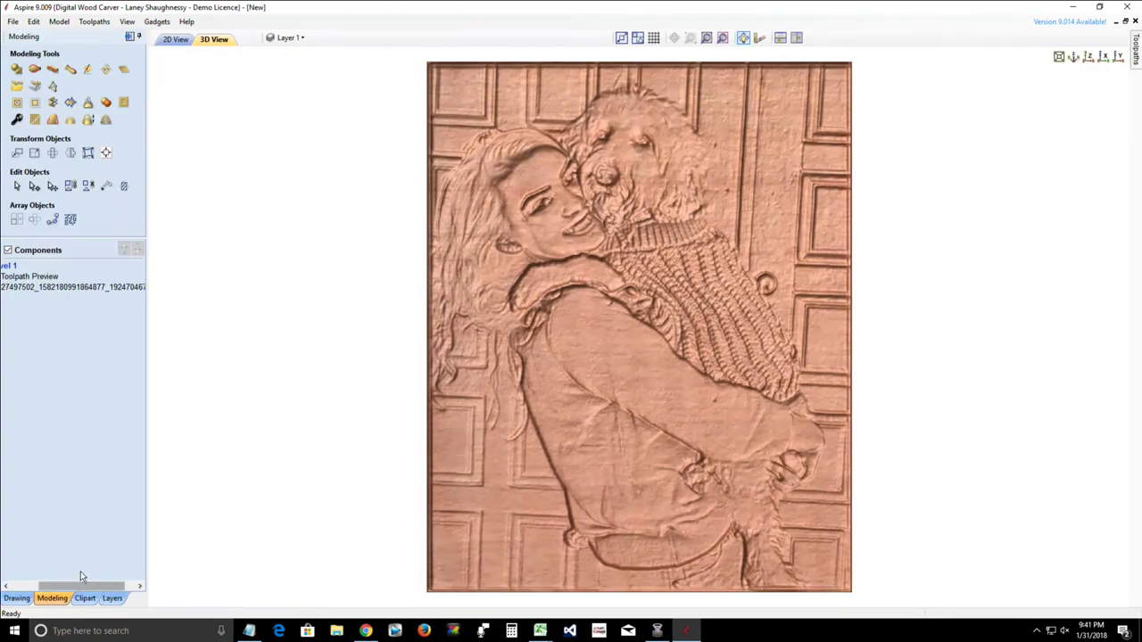
Step: Select the Toolpath Preview component and display it in the 2D view
left_click_drag(79, 589, 52, 588)
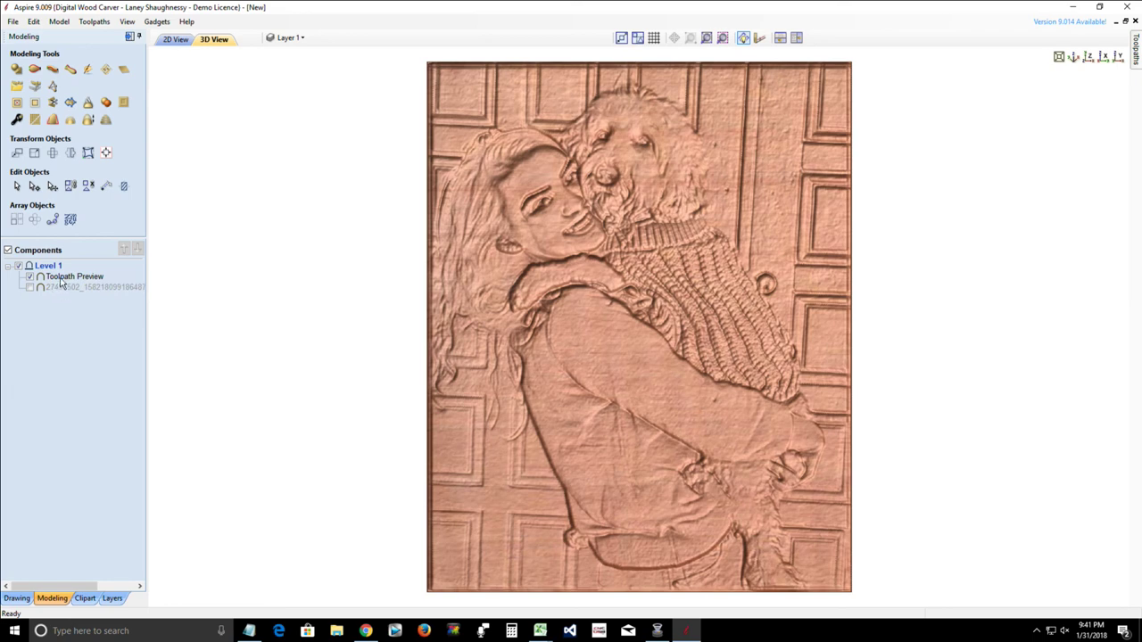
left_click(61, 276)
left_click(176, 40)
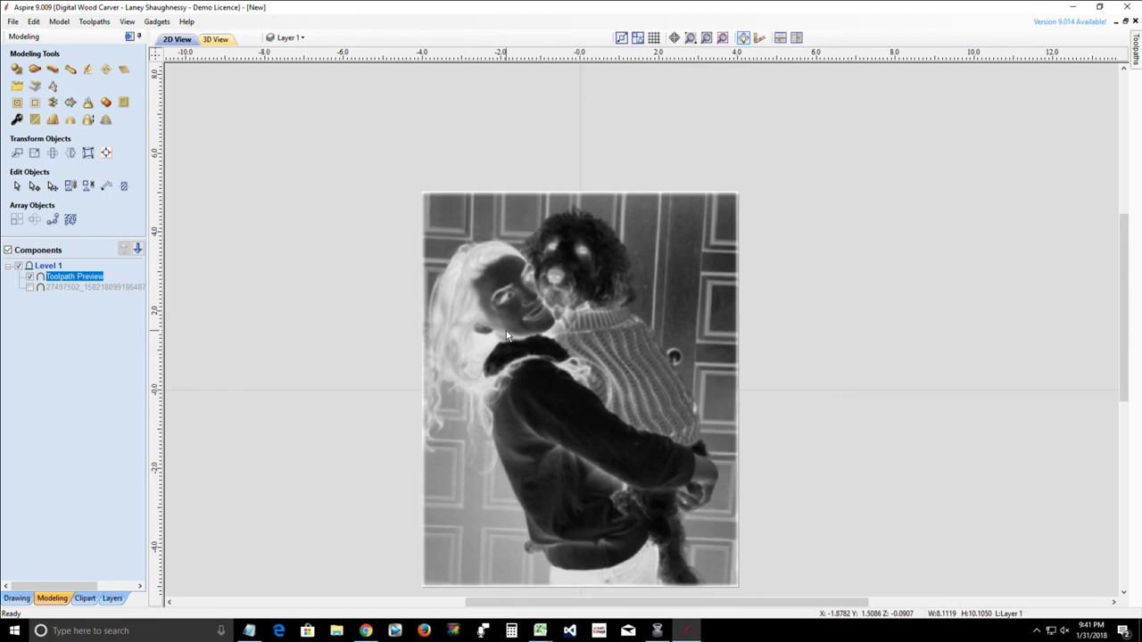
Step: Change the Toolpath Preview component's combine mode so it shows as a positive grayscale image
left_click(17, 119)
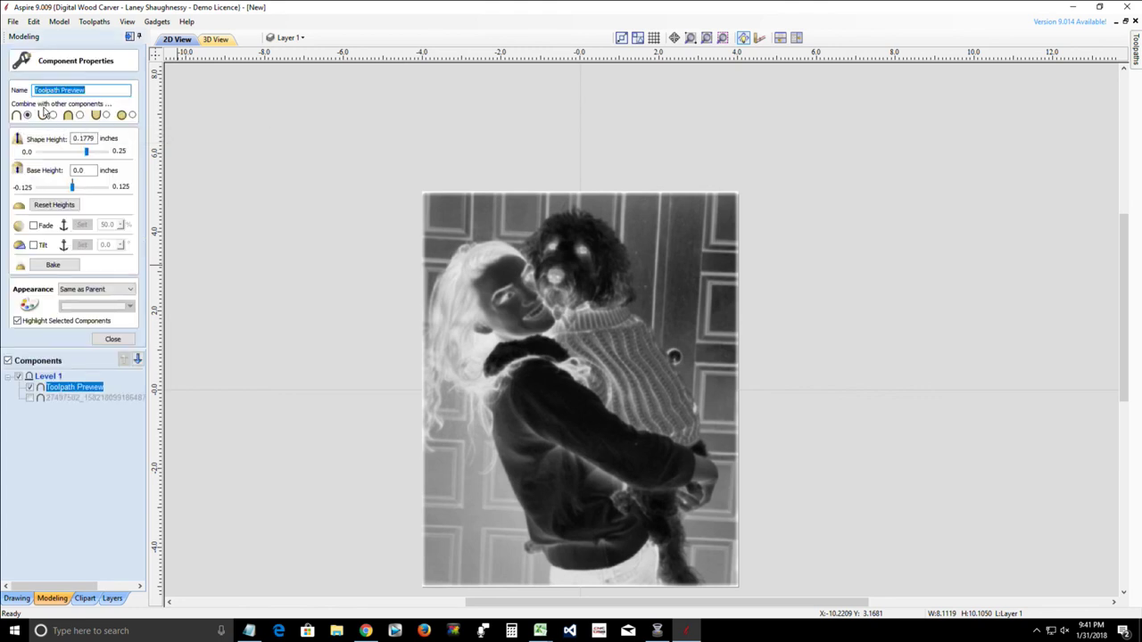
left_click(53, 115)
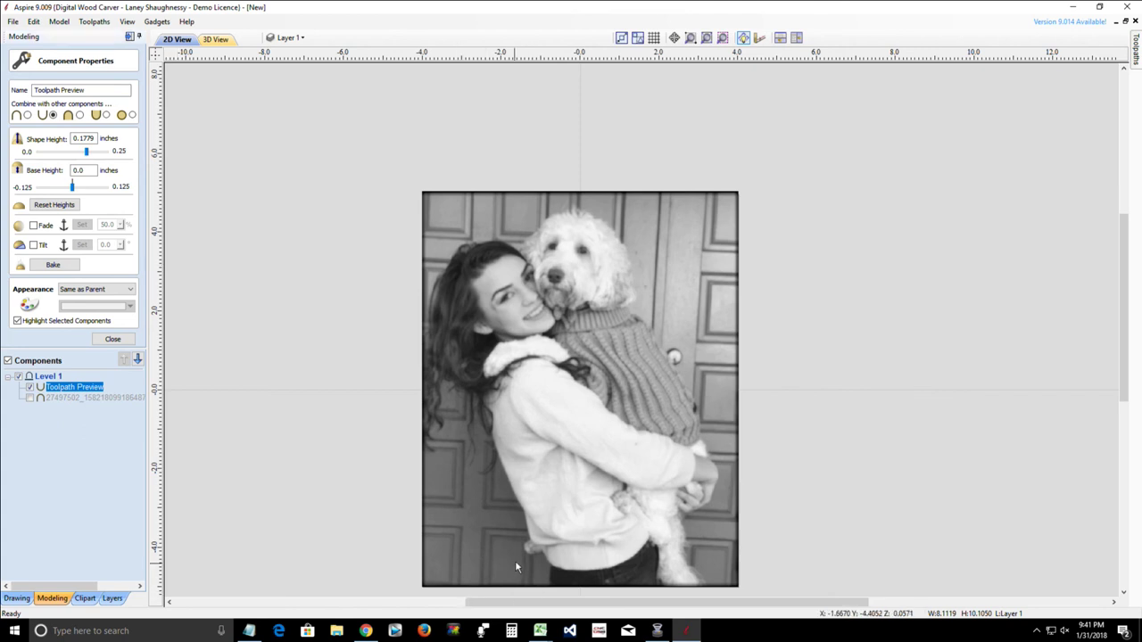
left_click(543, 502)
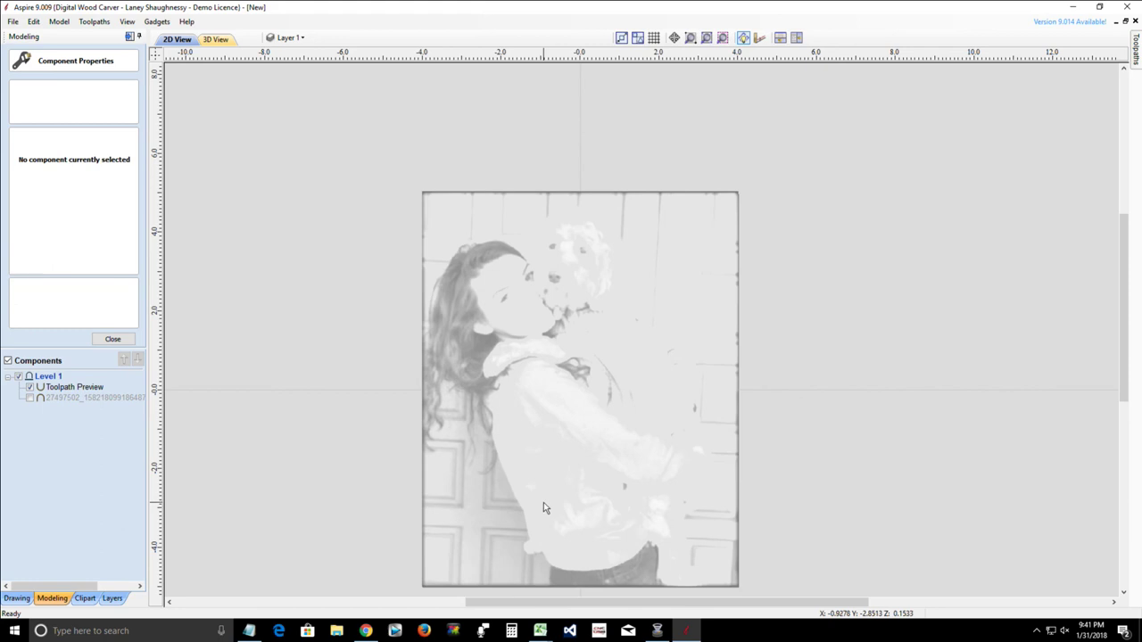
left_click(74, 387)
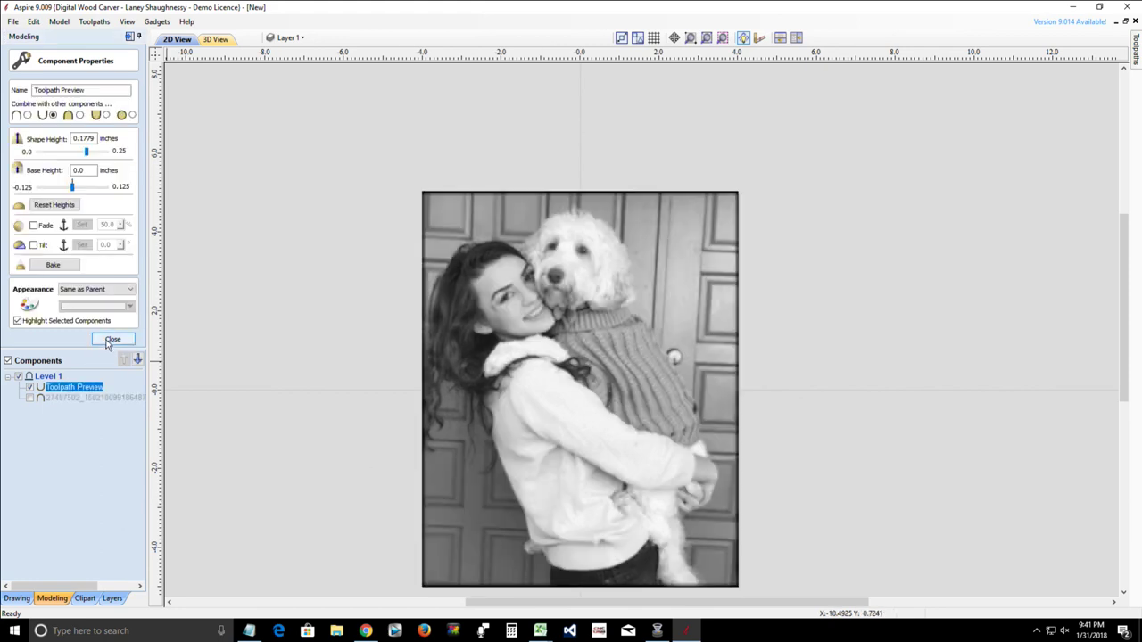
left_click(111, 339)
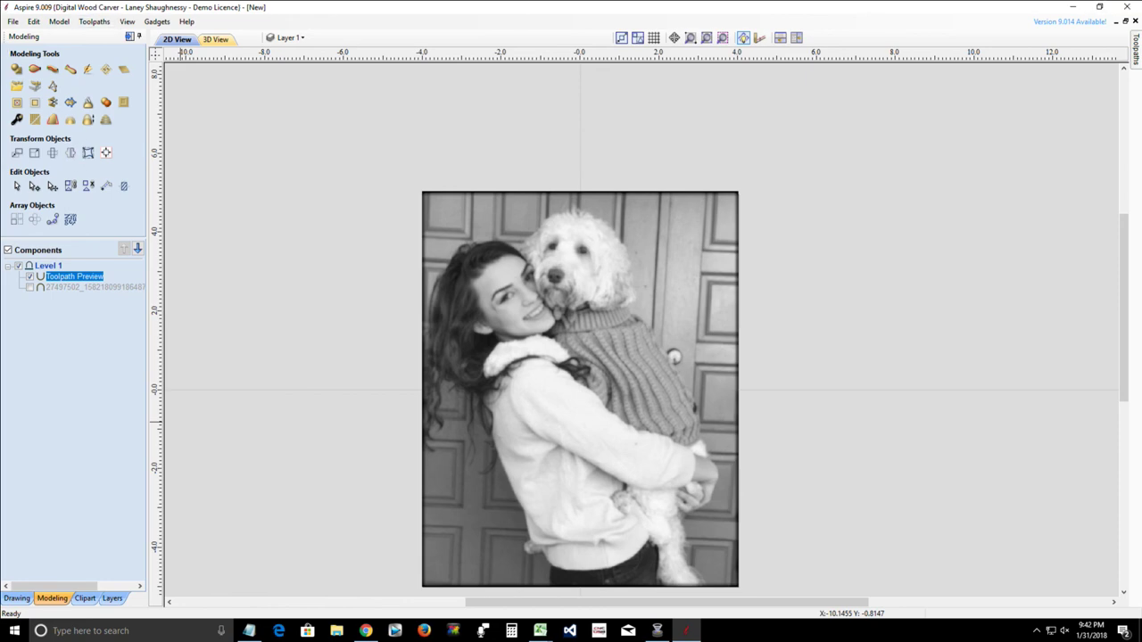
Step: Leave Aspire's grayscale woman-and-dog preview and bring Google Chrome to the front with Alt+Tab
key("alt+Tab")
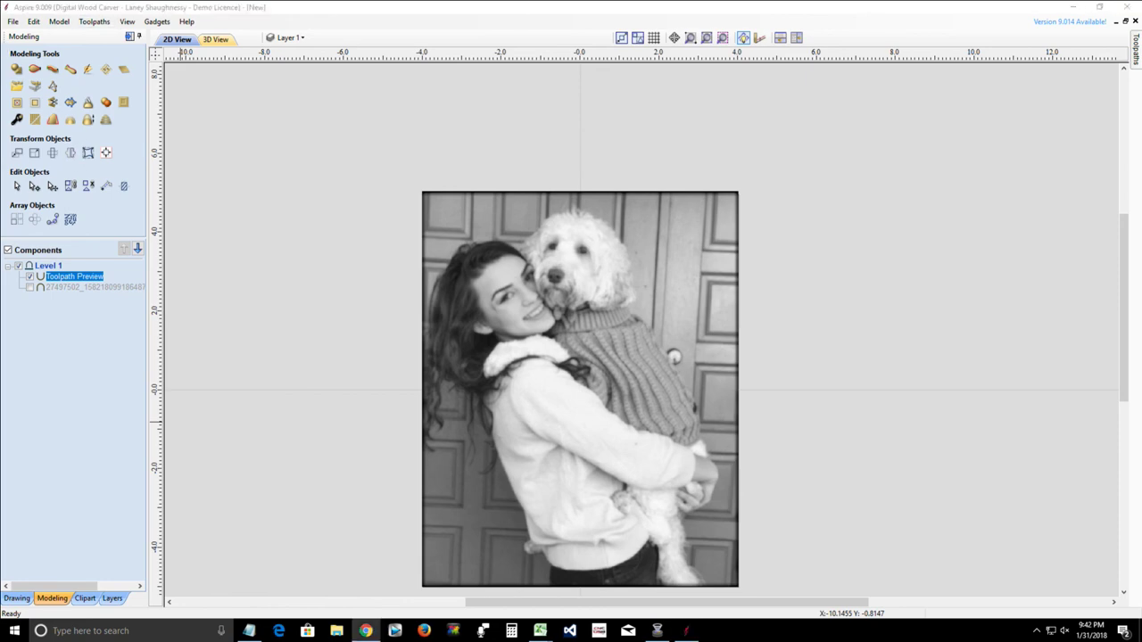